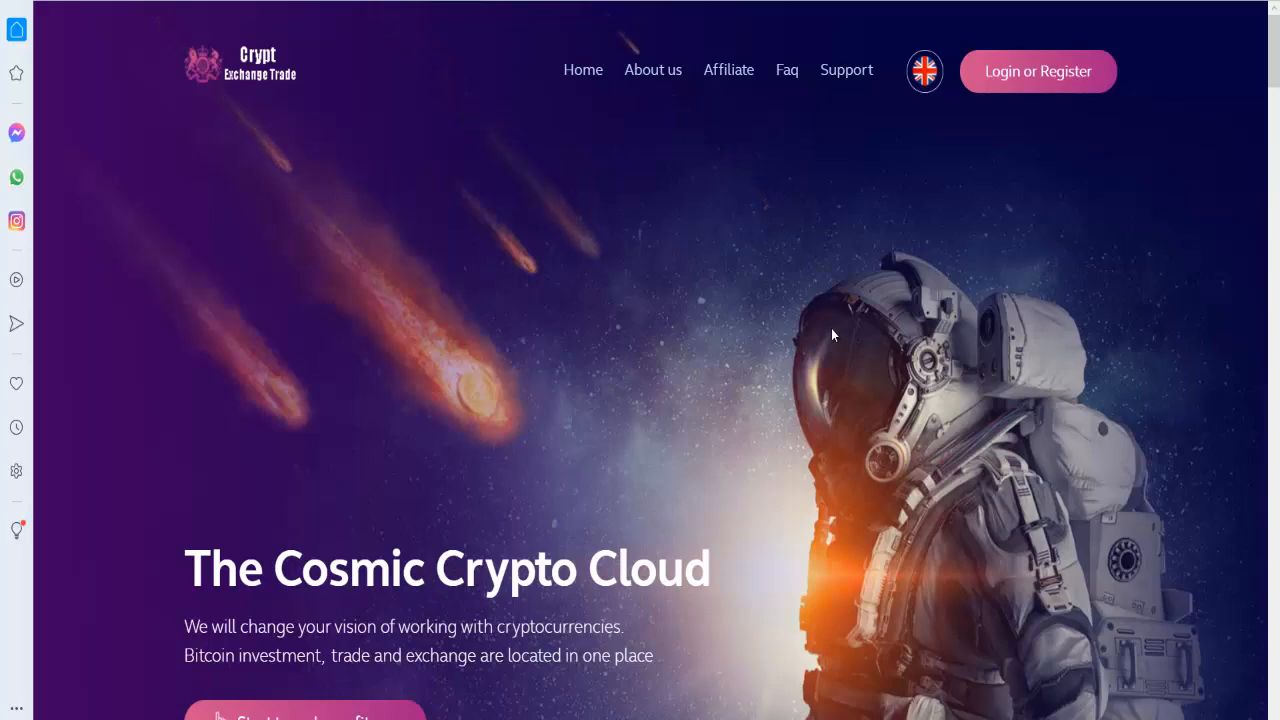
- Scroll down through the Crypt Exchange Trade demo landing page and back up toward the top
scroll(832, 327, down, 5)
scroll(686, 137, down, 16)
scroll(681, 145, down, 5)
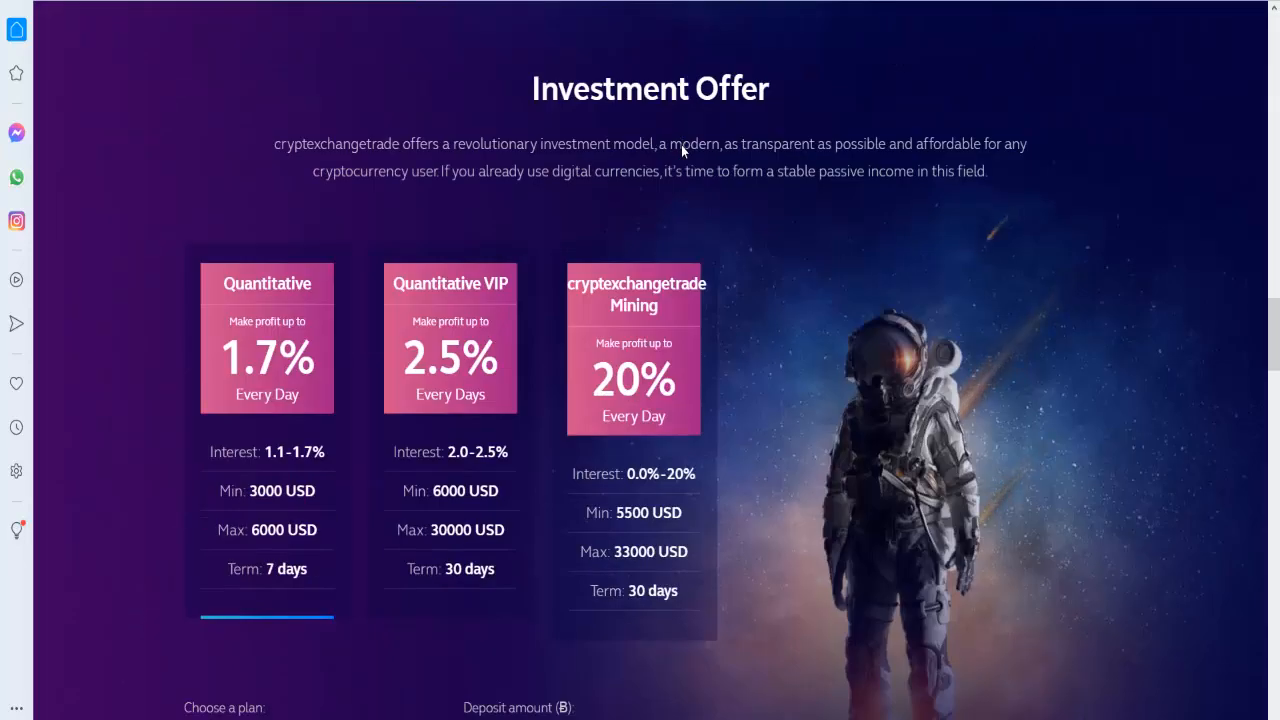
scroll(681, 145, down, 8)
scroll(681, 160, down, 14)
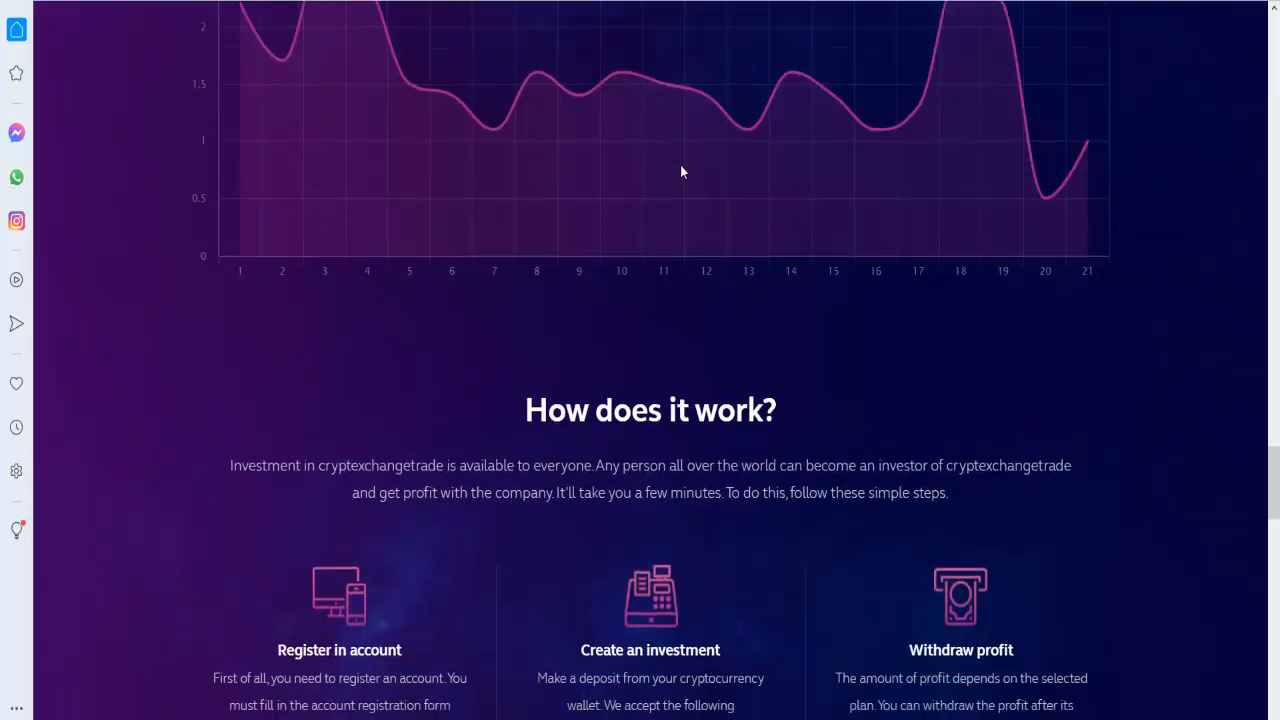
scroll(680, 168, up, 19)
scroll(681, 175, up, 20)
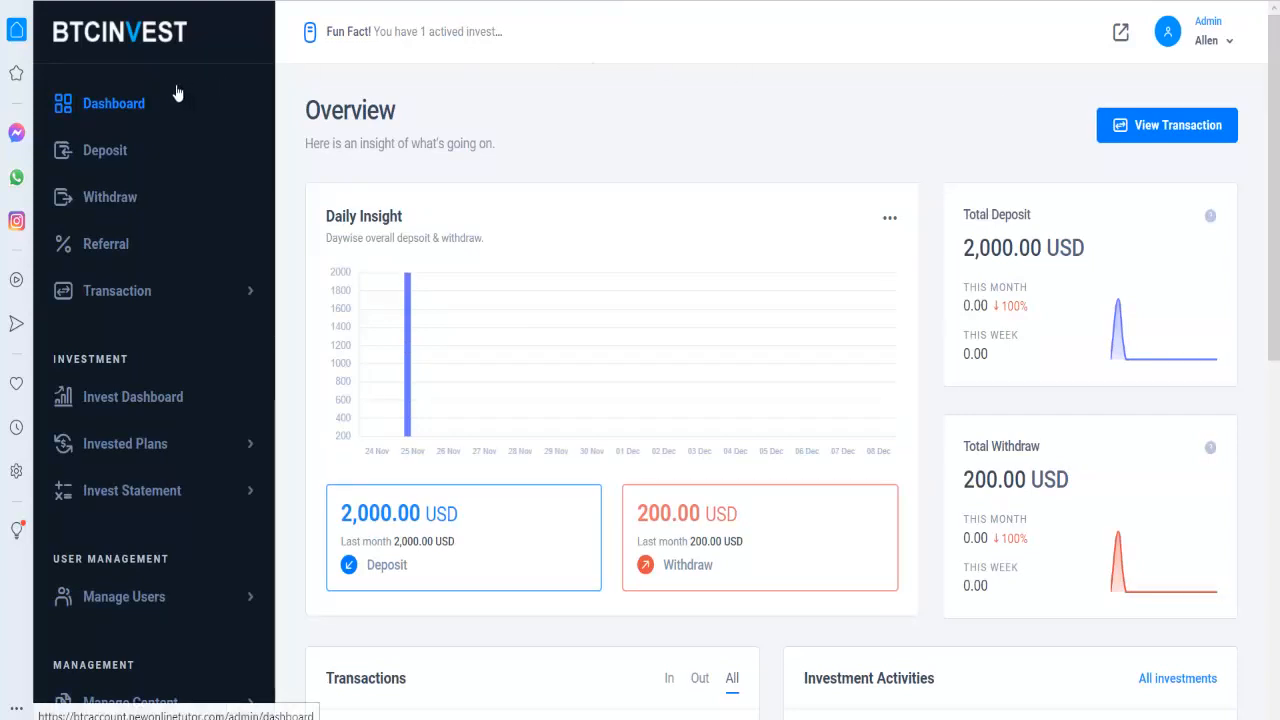
- Review the dashboard's total stats and expand the Invested Plans and Manage Users sidebar sections
scroll(157, 100, down, 8)
scroll(410, 250, up, 3)
scroll(90, 140, up, 5)
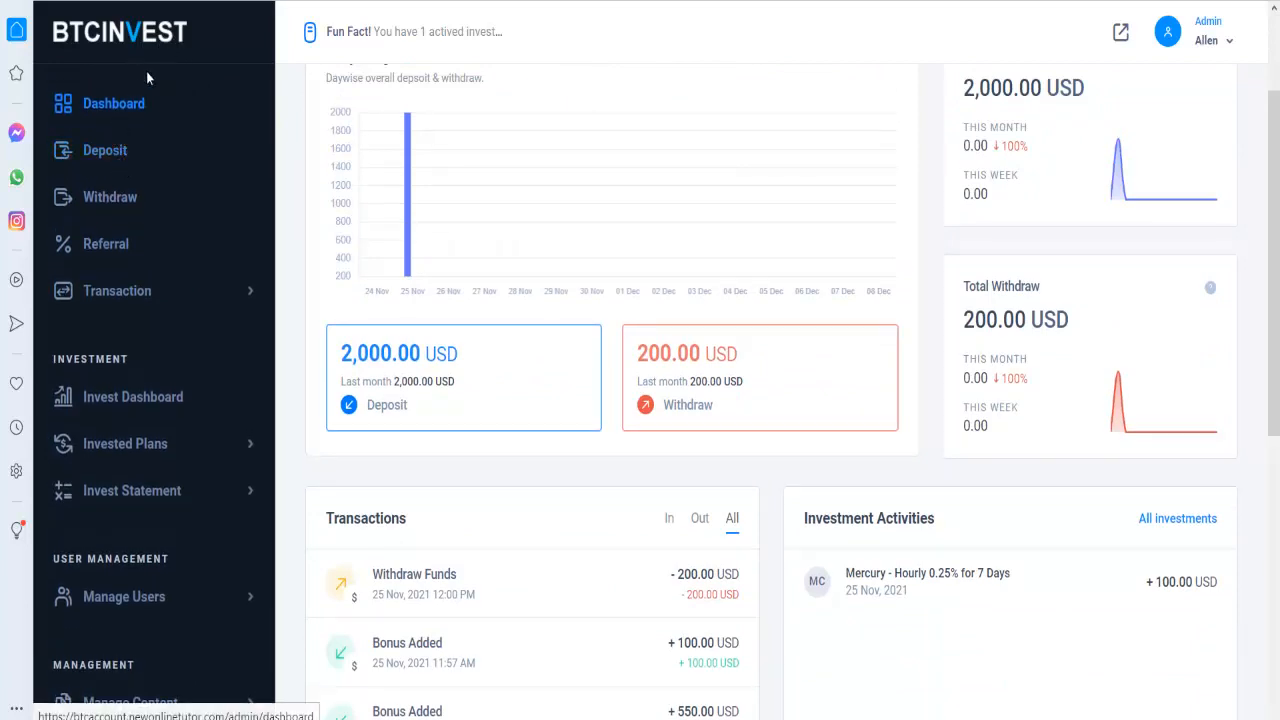
scroll(126, 190, down, 4)
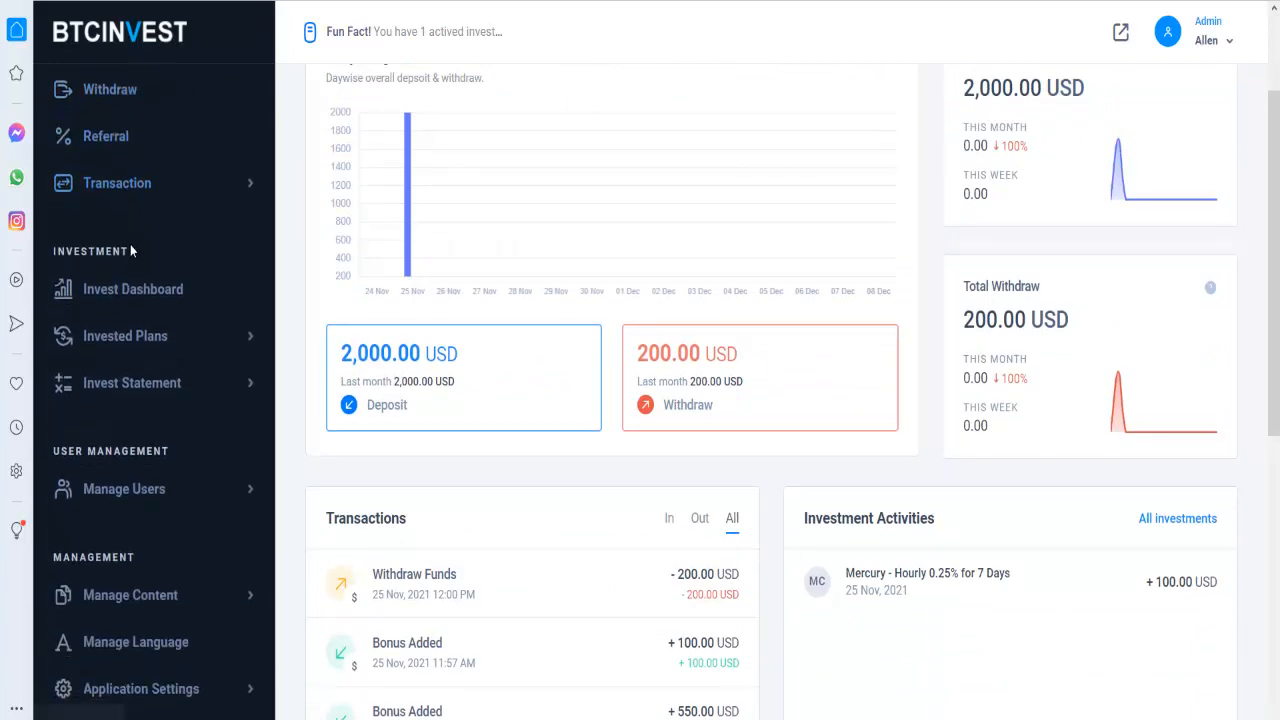
scroll(136, 280, down, 4)
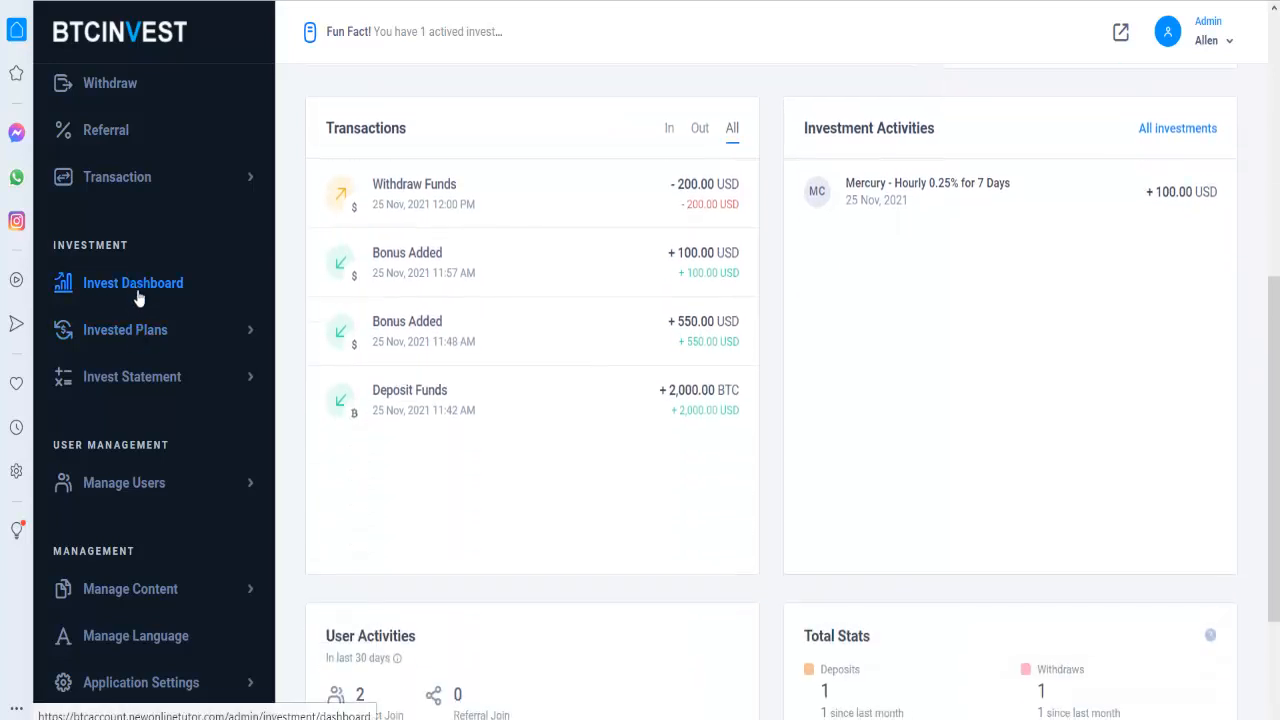
click(145, 333)
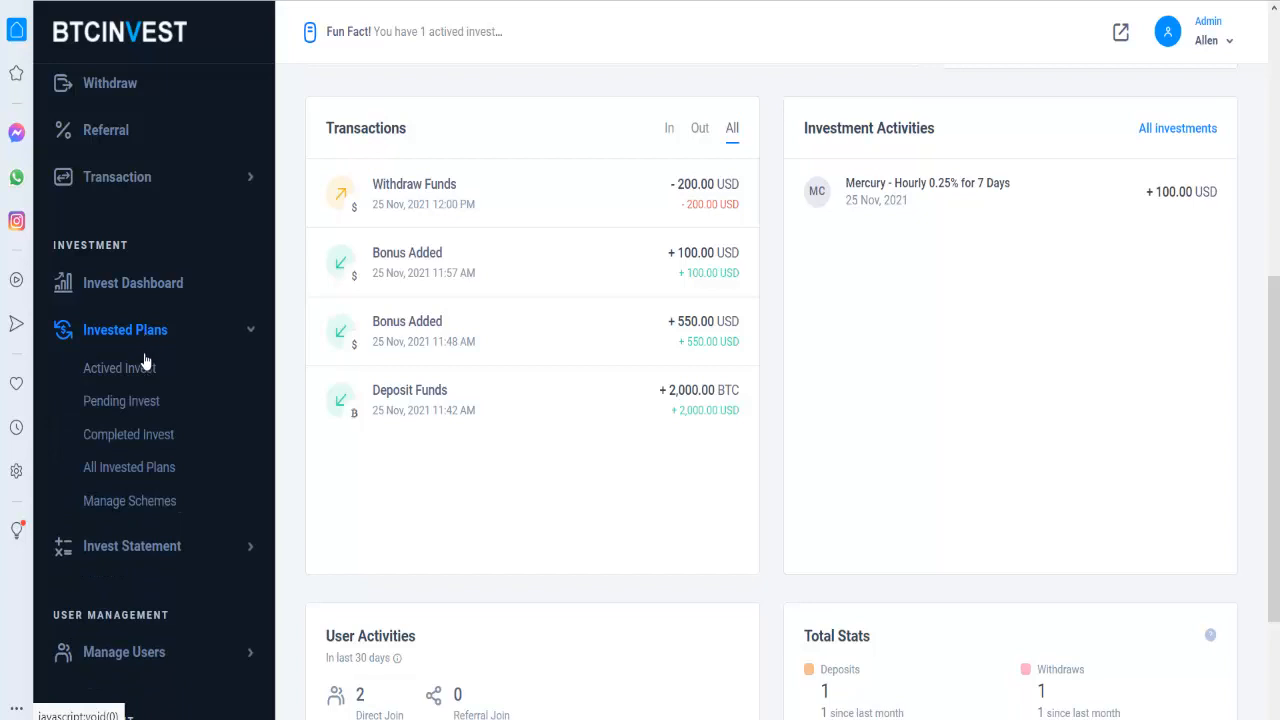
scroll(160, 500, down, 2)
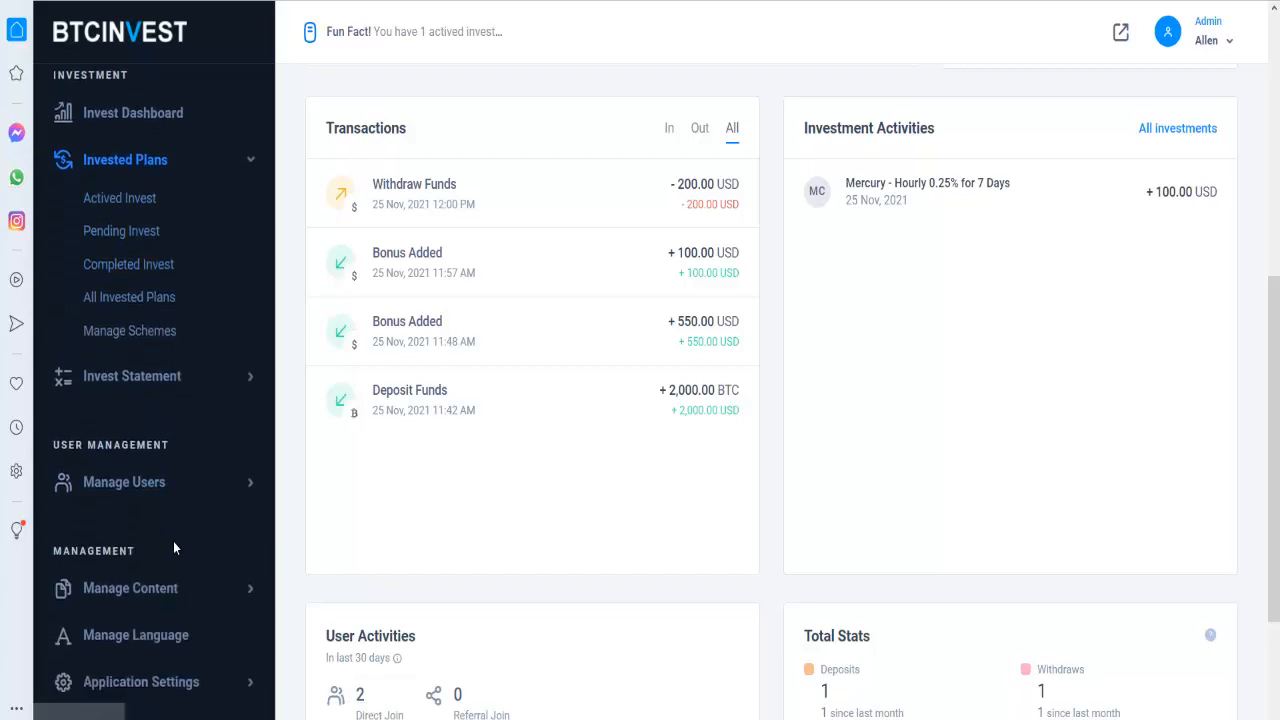
click(168, 485)
- Expand the content management and Application Settings sections and open Global Settings
scroll(166, 505, down, 2)
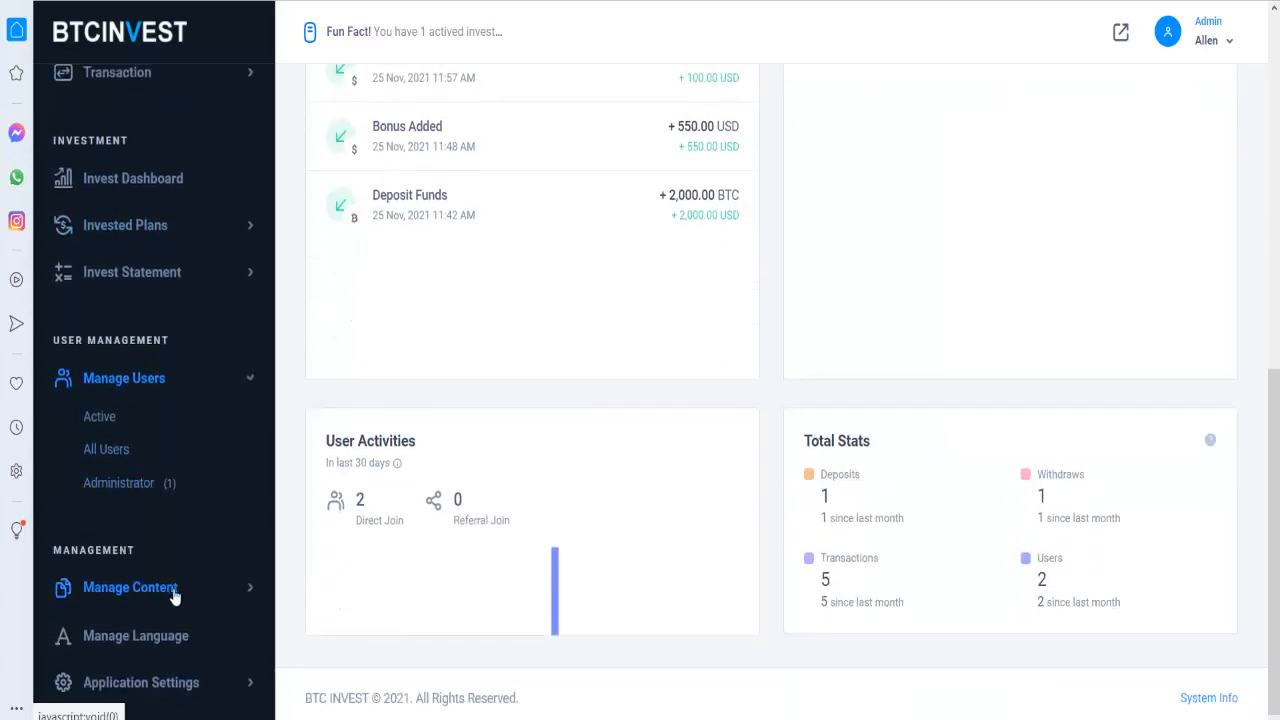
click(172, 594)
click(177, 684)
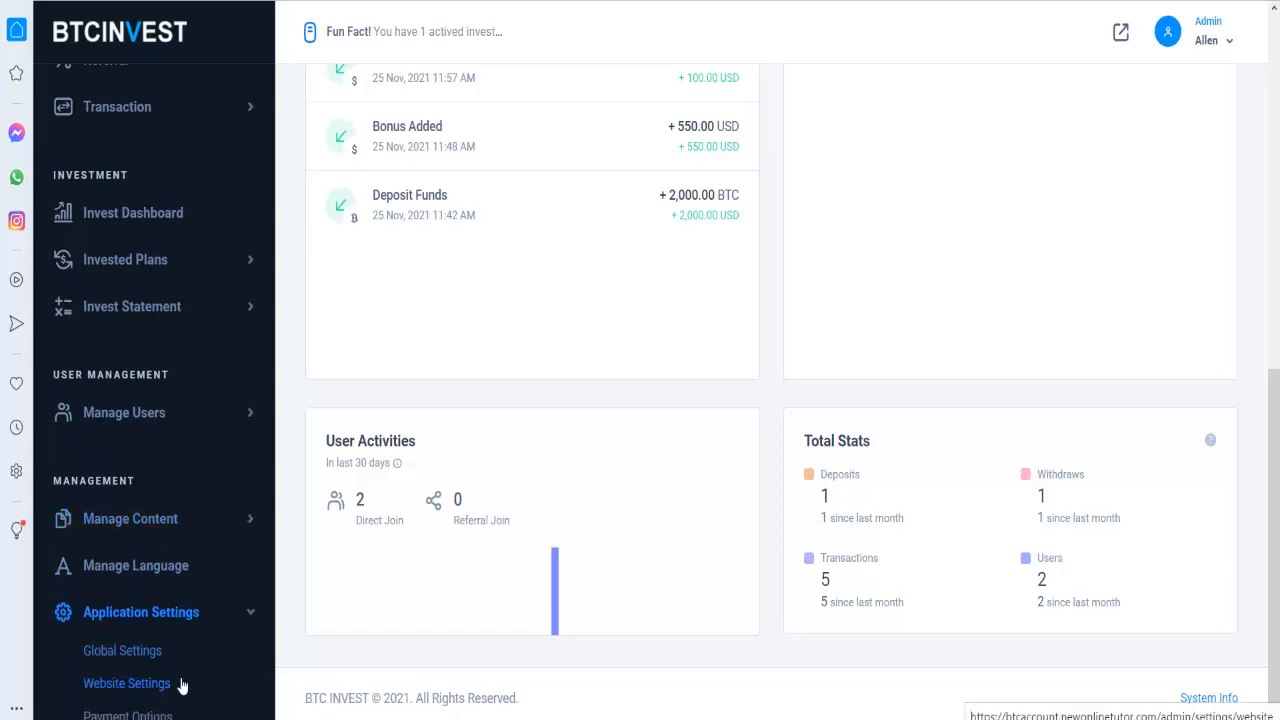
scroll(177, 651, down, 2)
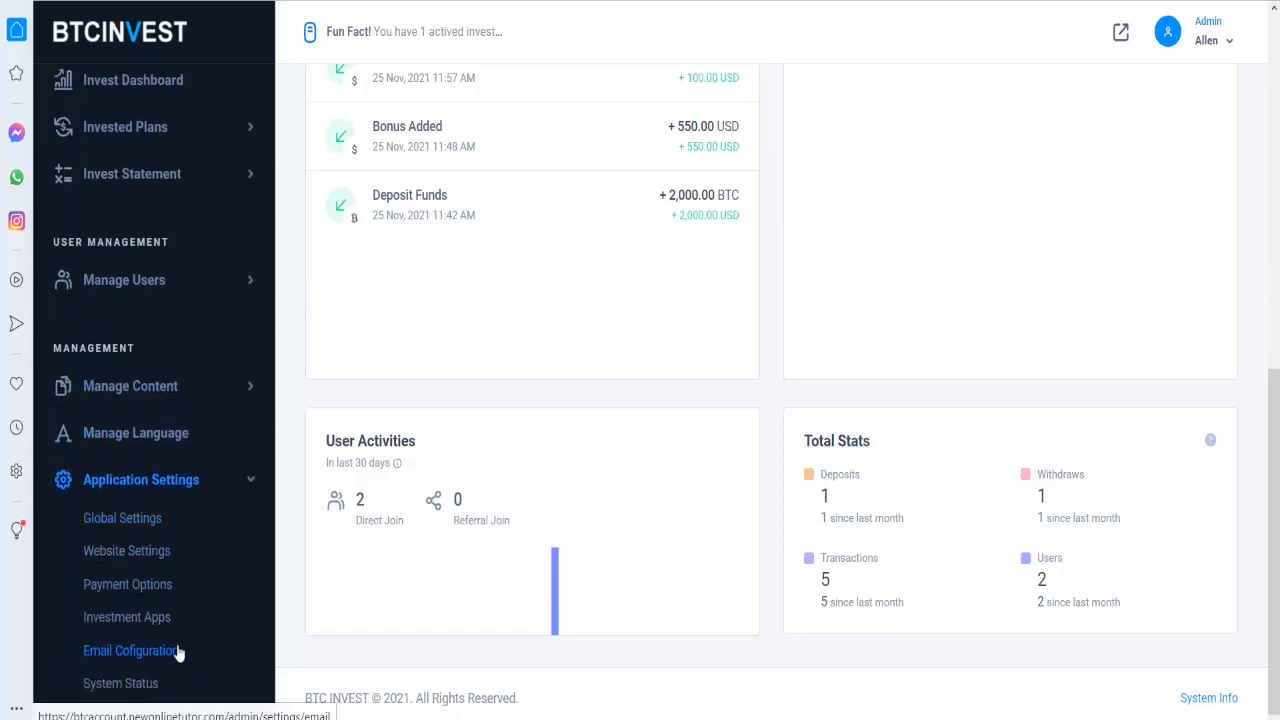
click(160, 520)
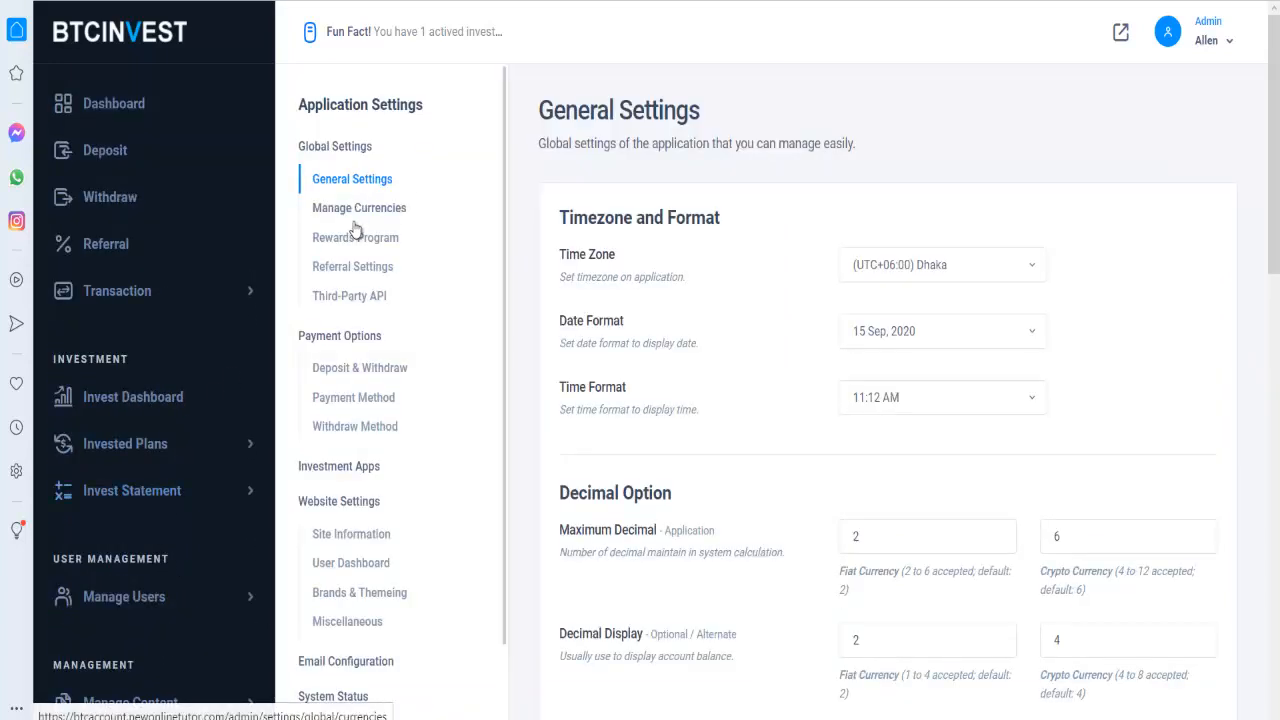
- Review the Payment Method, General, Rewards Program, Referral and Third-Party API settings pages
click(350, 395)
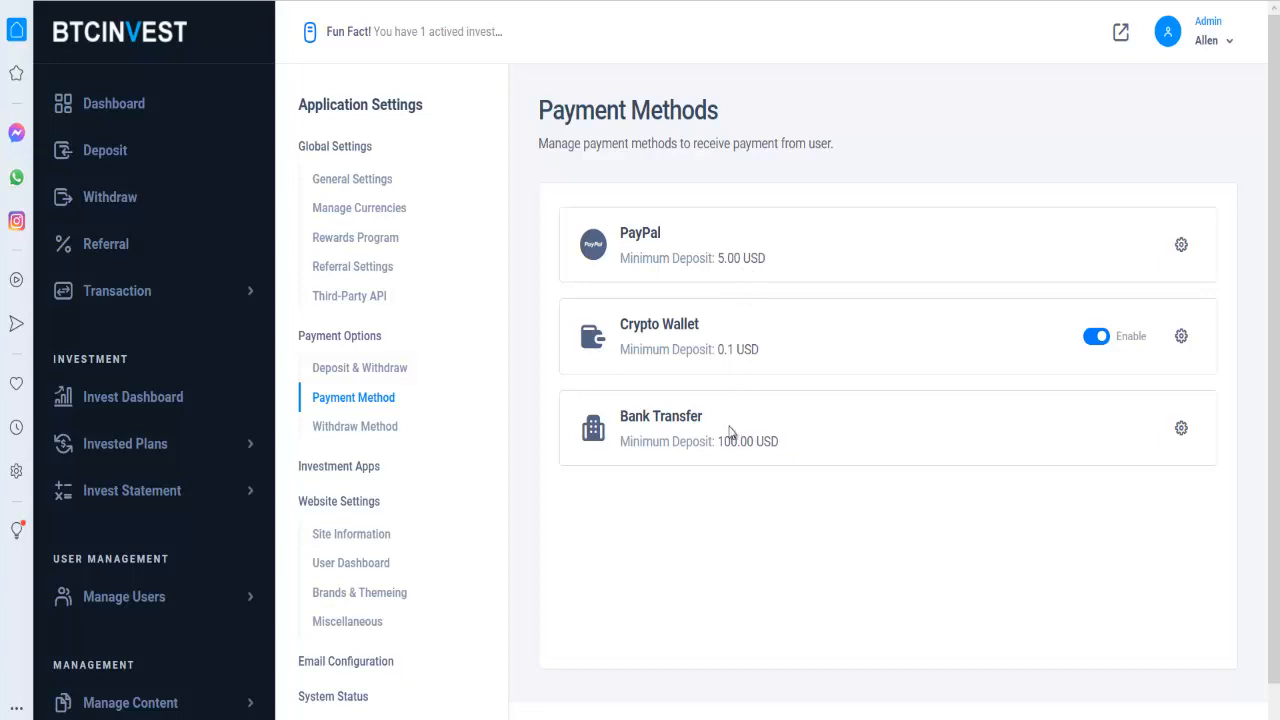
scroll(378, 468, down, 1)
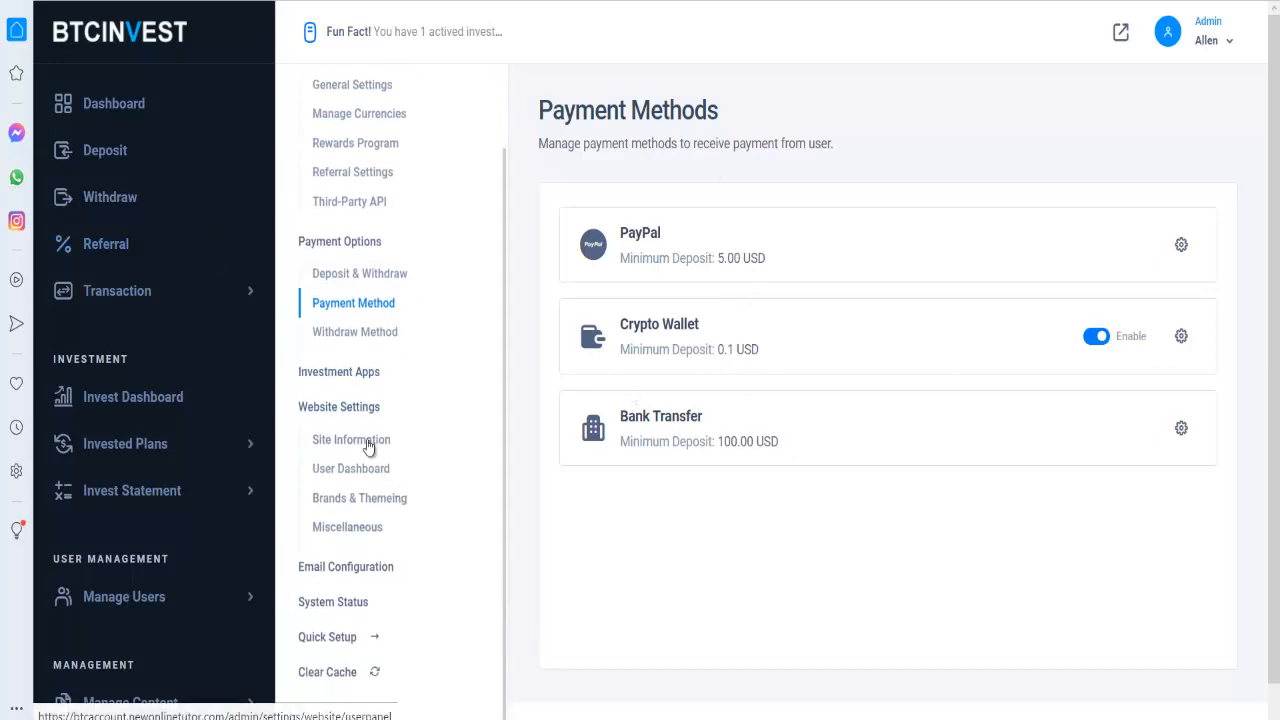
scroll(375, 200, up, 1)
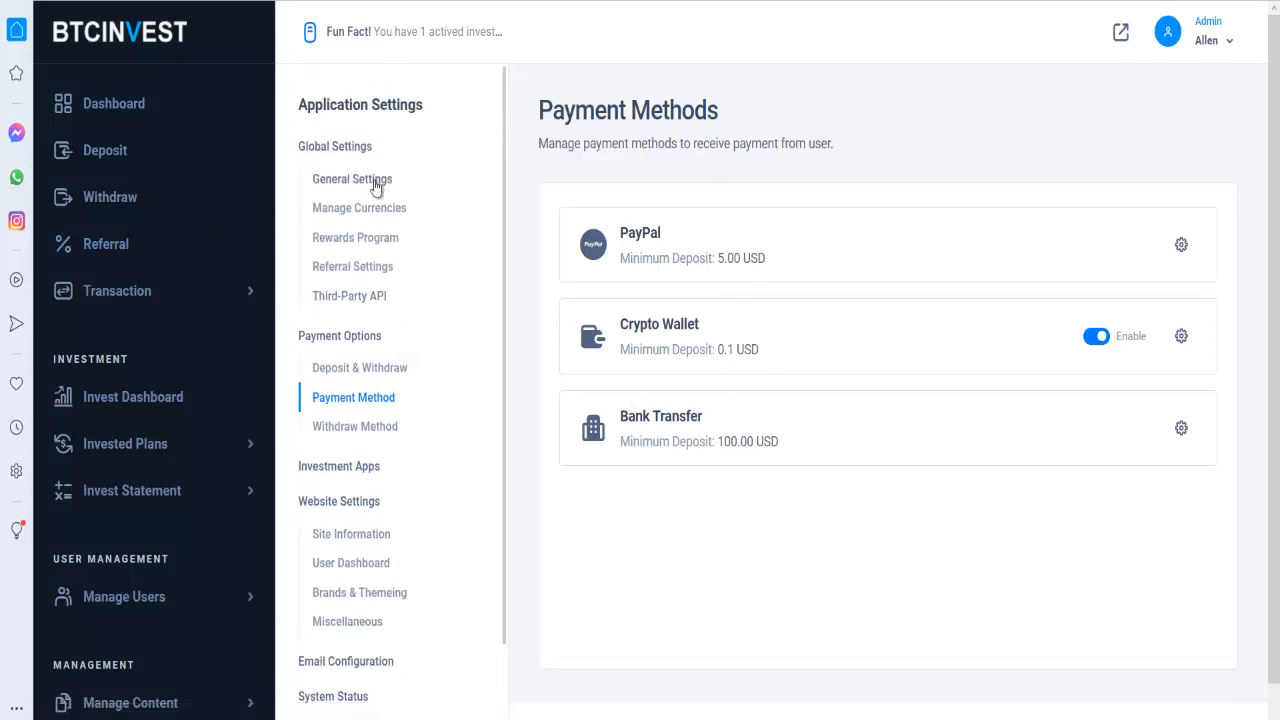
click(376, 188)
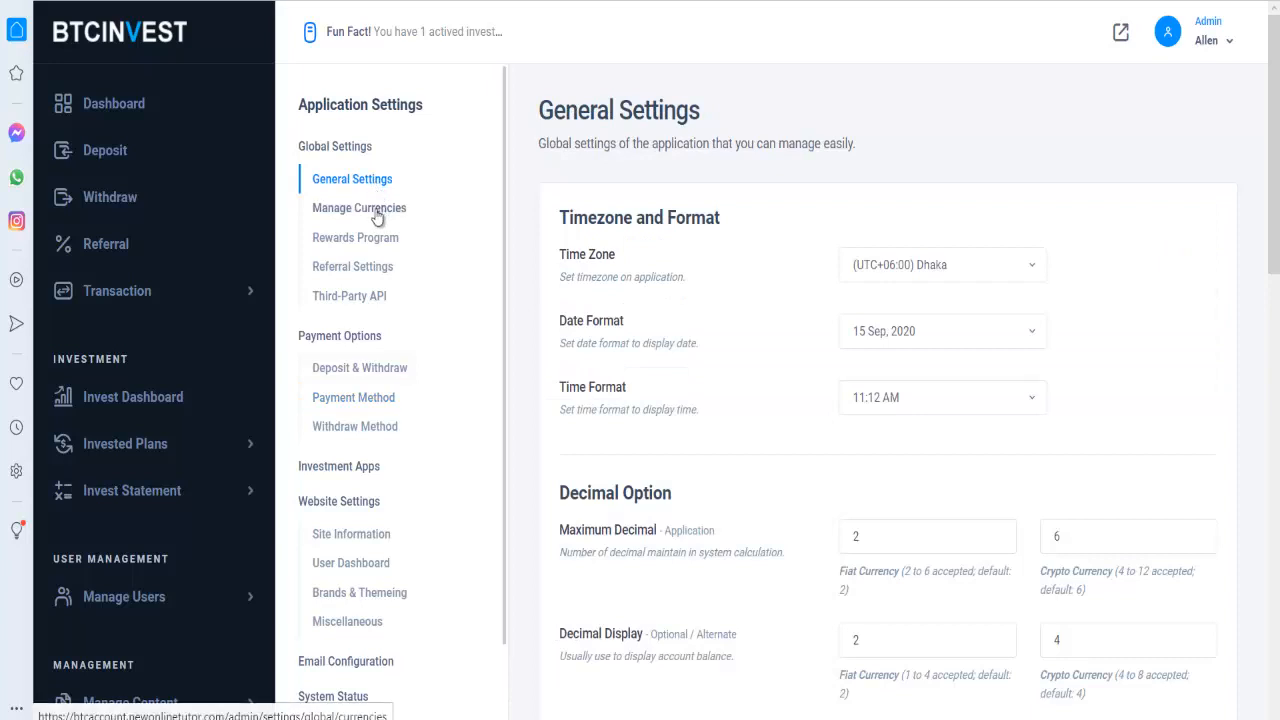
click(356, 237)
click(342, 266)
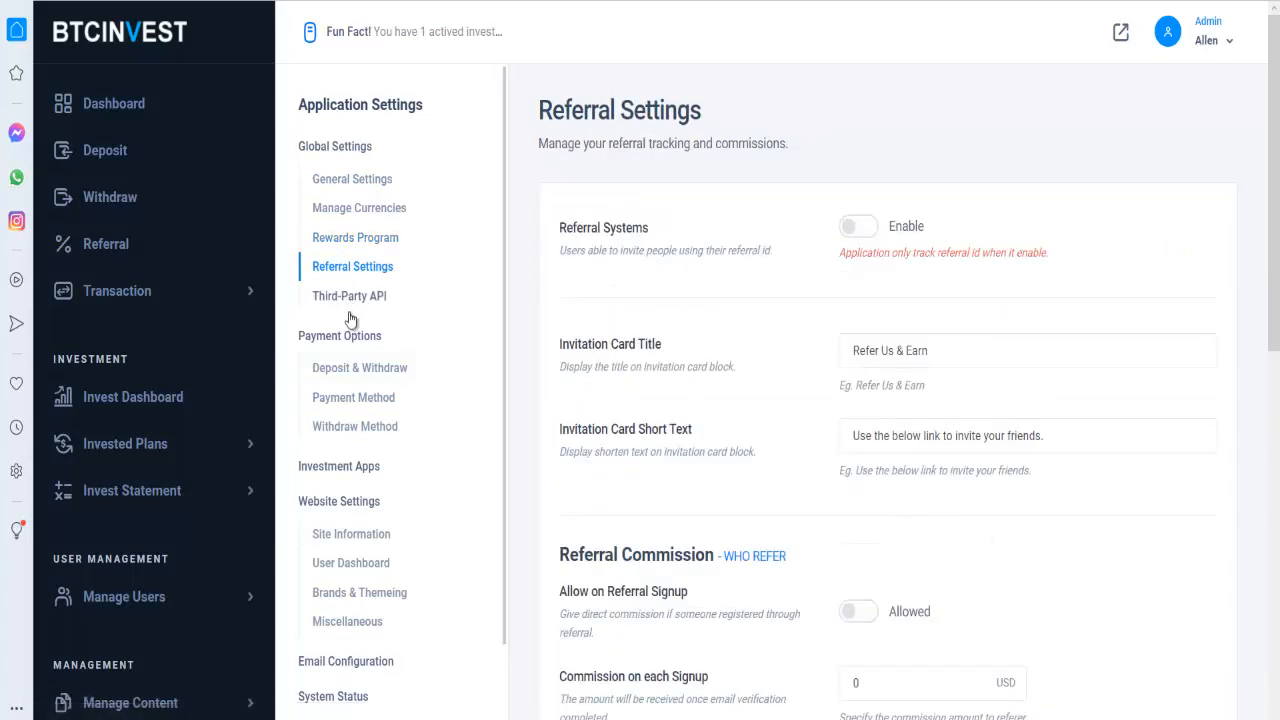
click(349, 297)
- Check the Deposit & Withdraw settings, then open the Deposits history from the dashboard
click(347, 369)
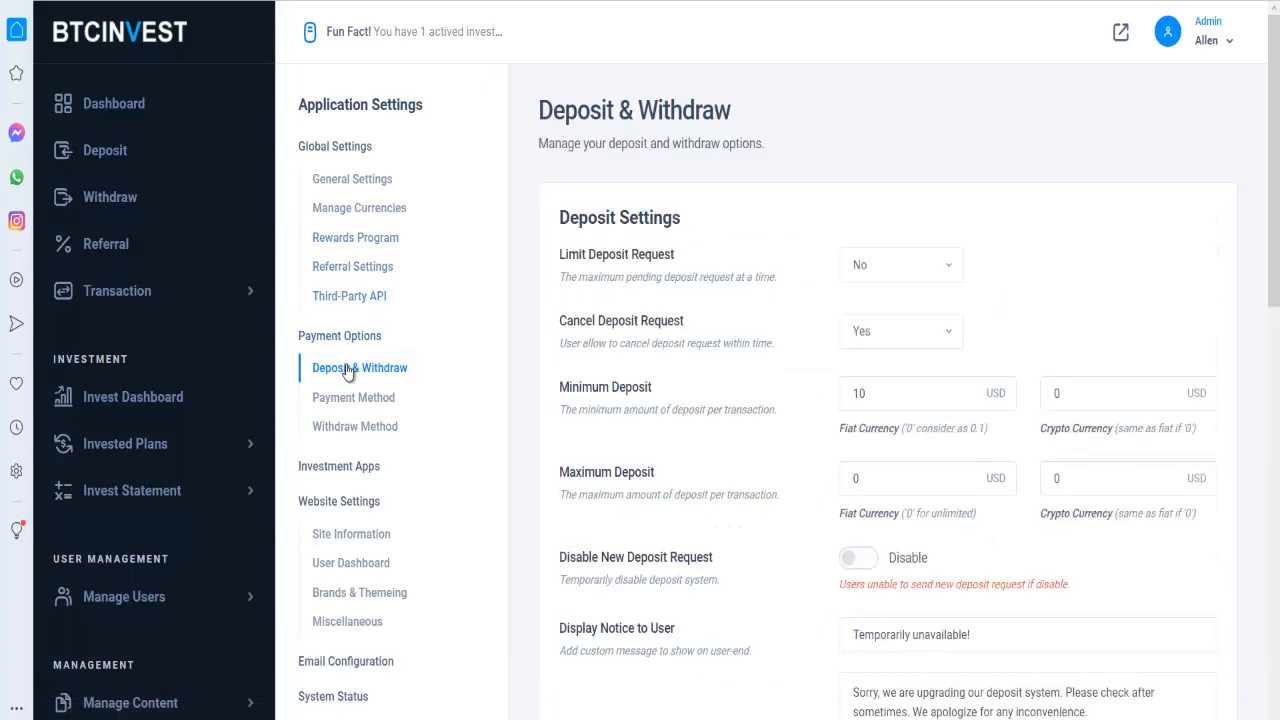
scroll(348, 373, down, 2)
scroll(350, 384, up, 2)
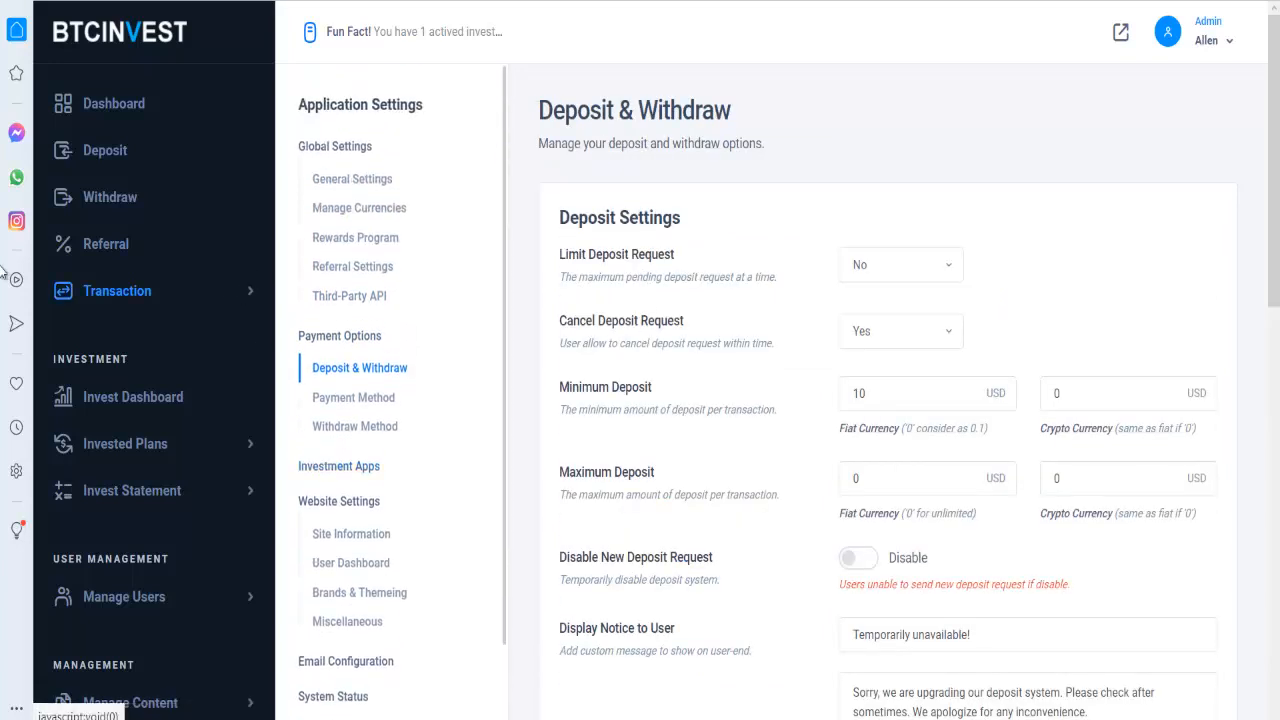
click(118, 104)
click(117, 156)
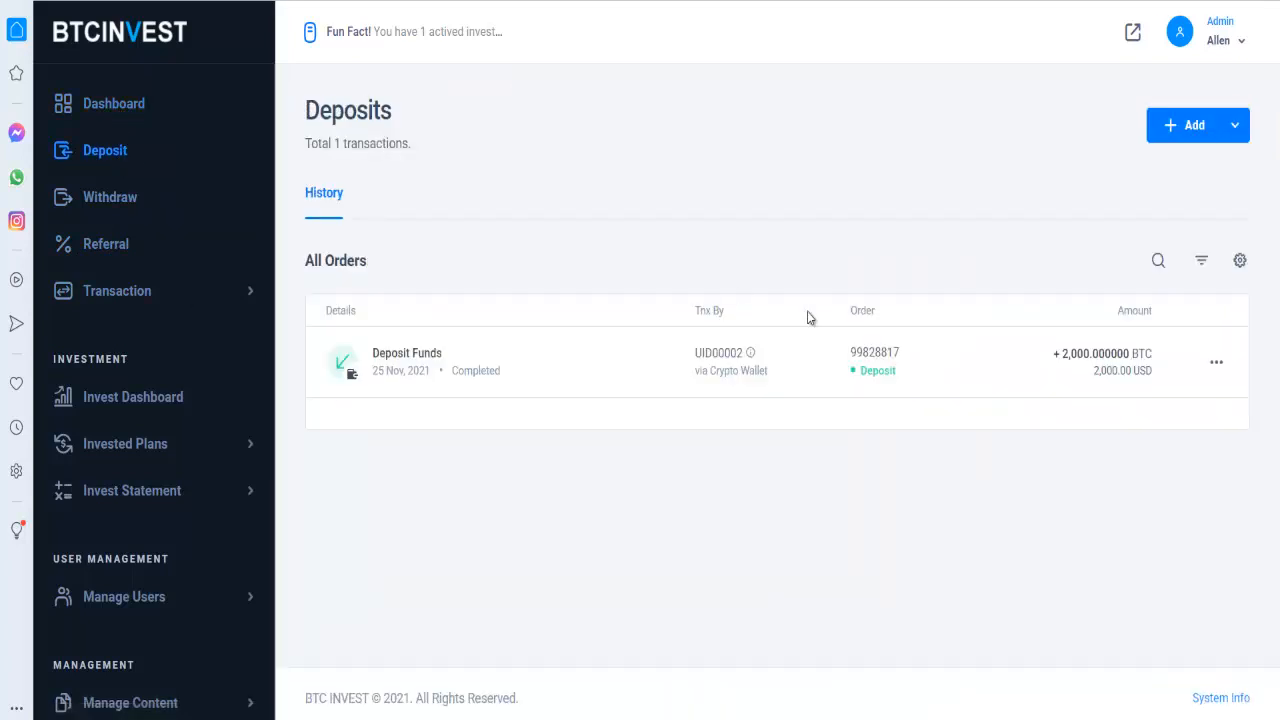
click(1183, 130)
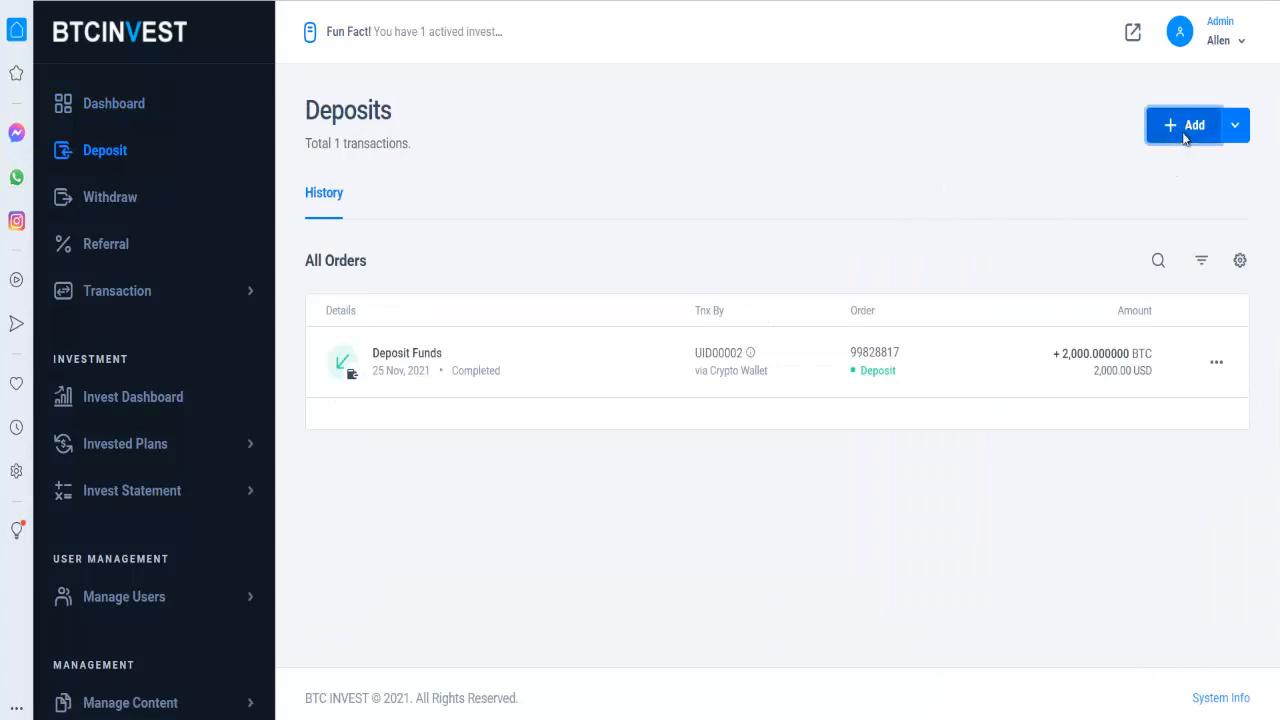
click(830, 152)
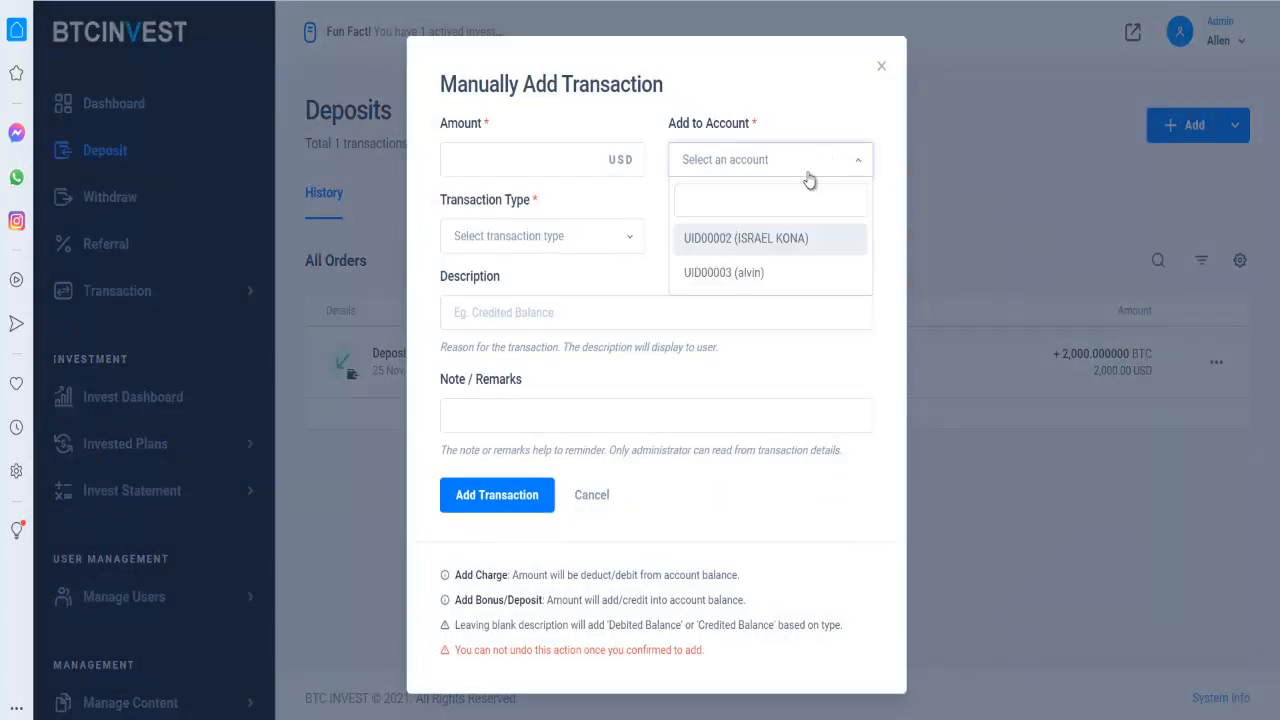
click(766, 272)
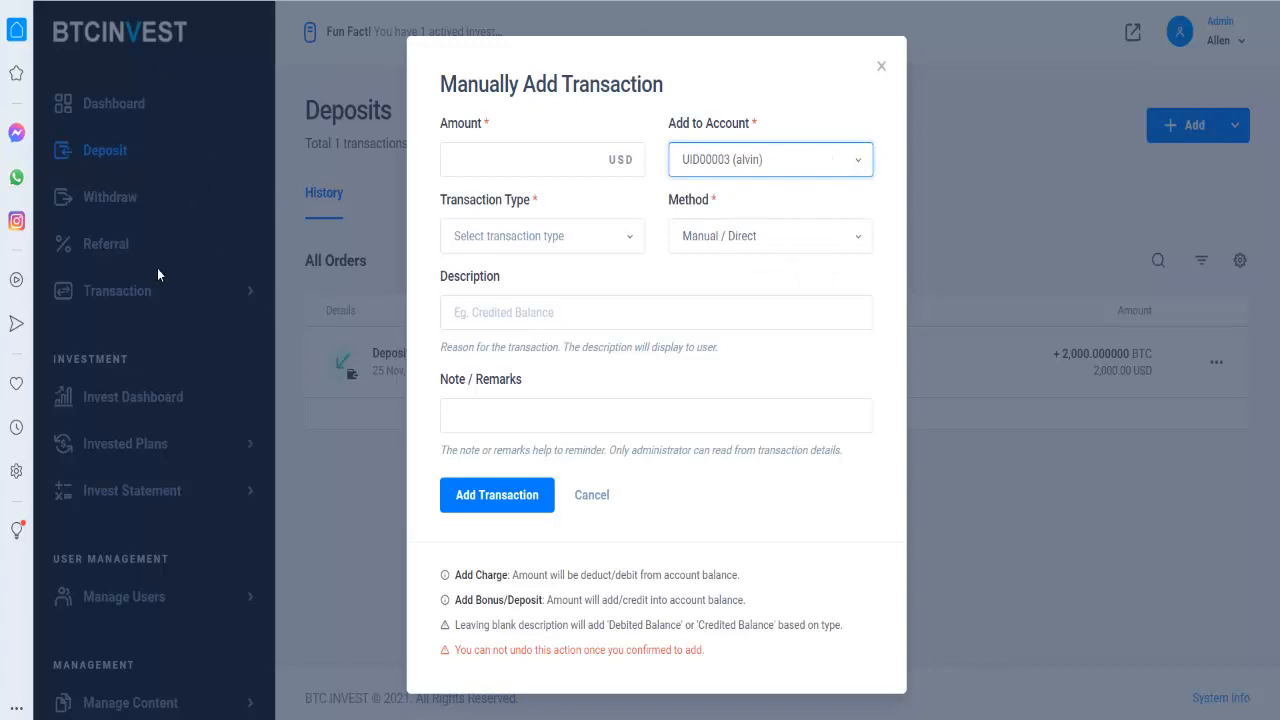
click(119, 288)
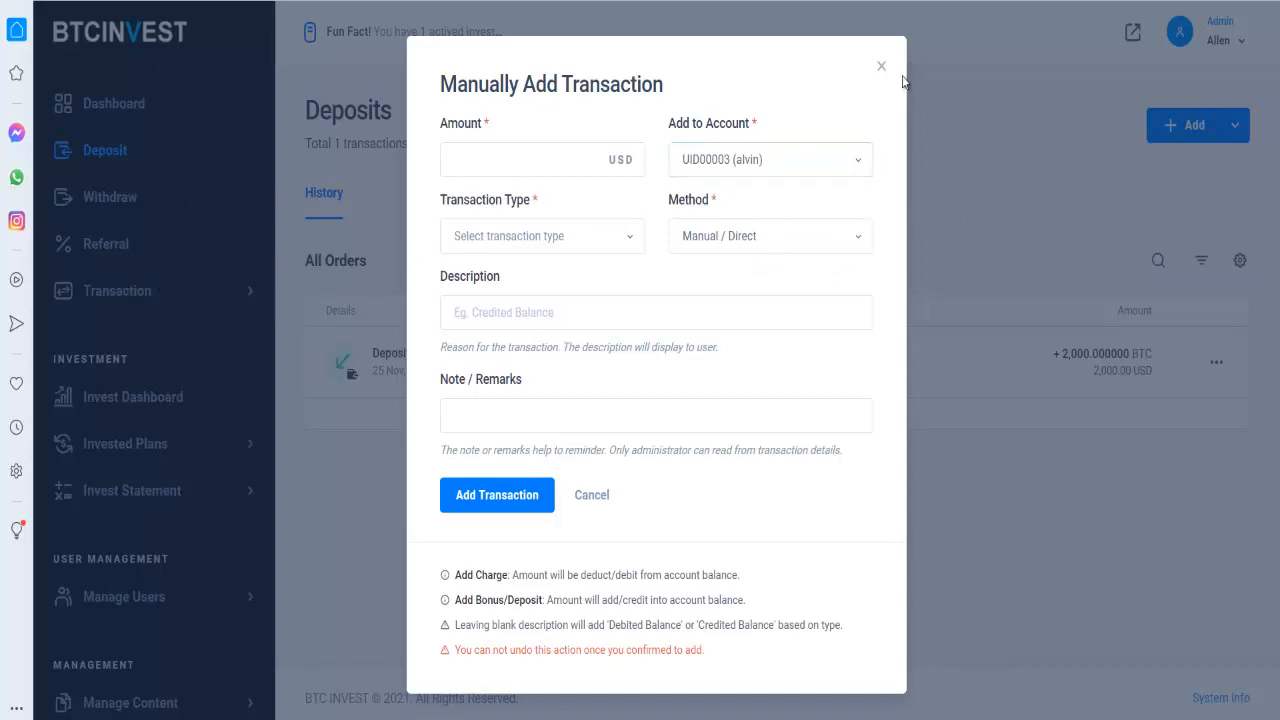
click(882, 66)
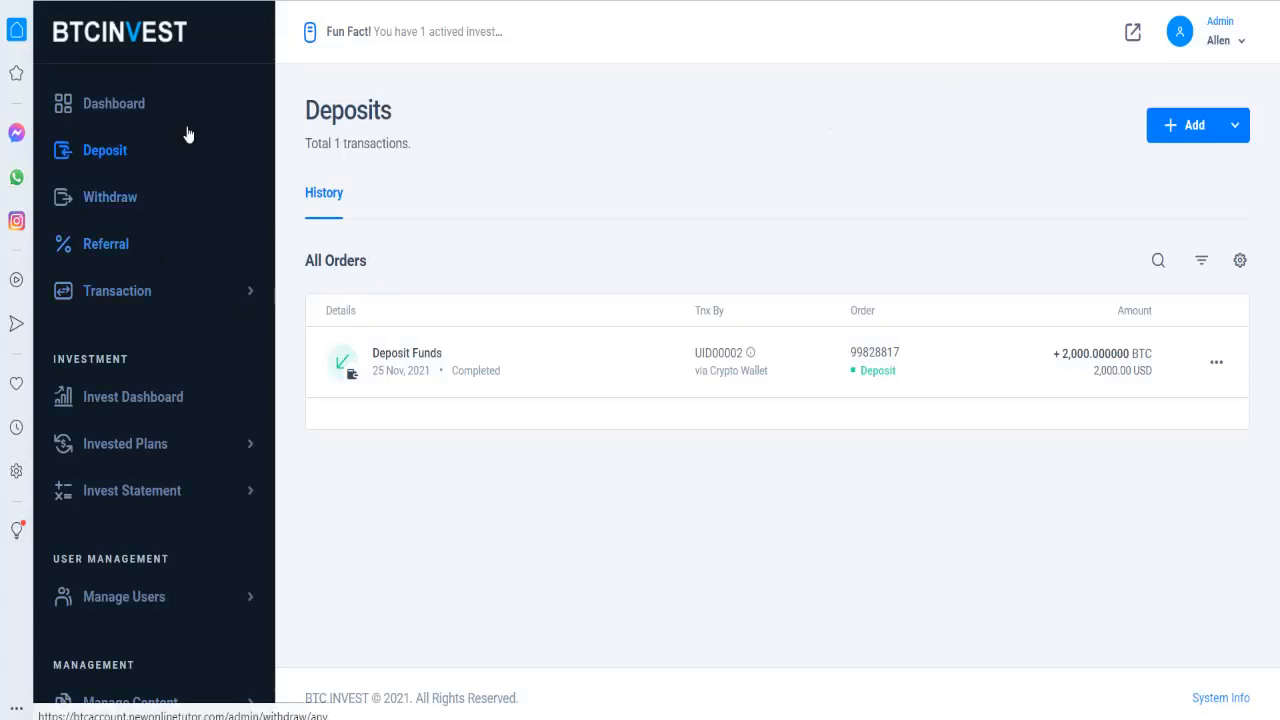
scroll(155, 186, down, 2)
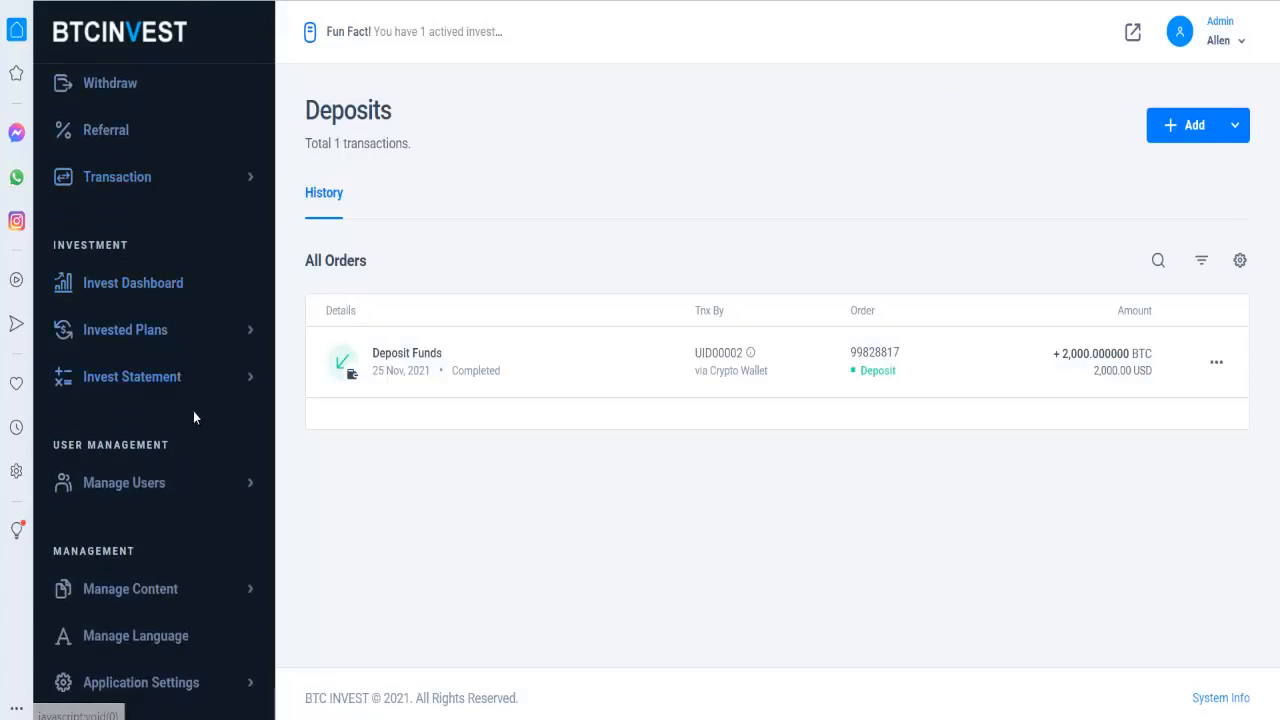
scroll(185, 405, up, 2)
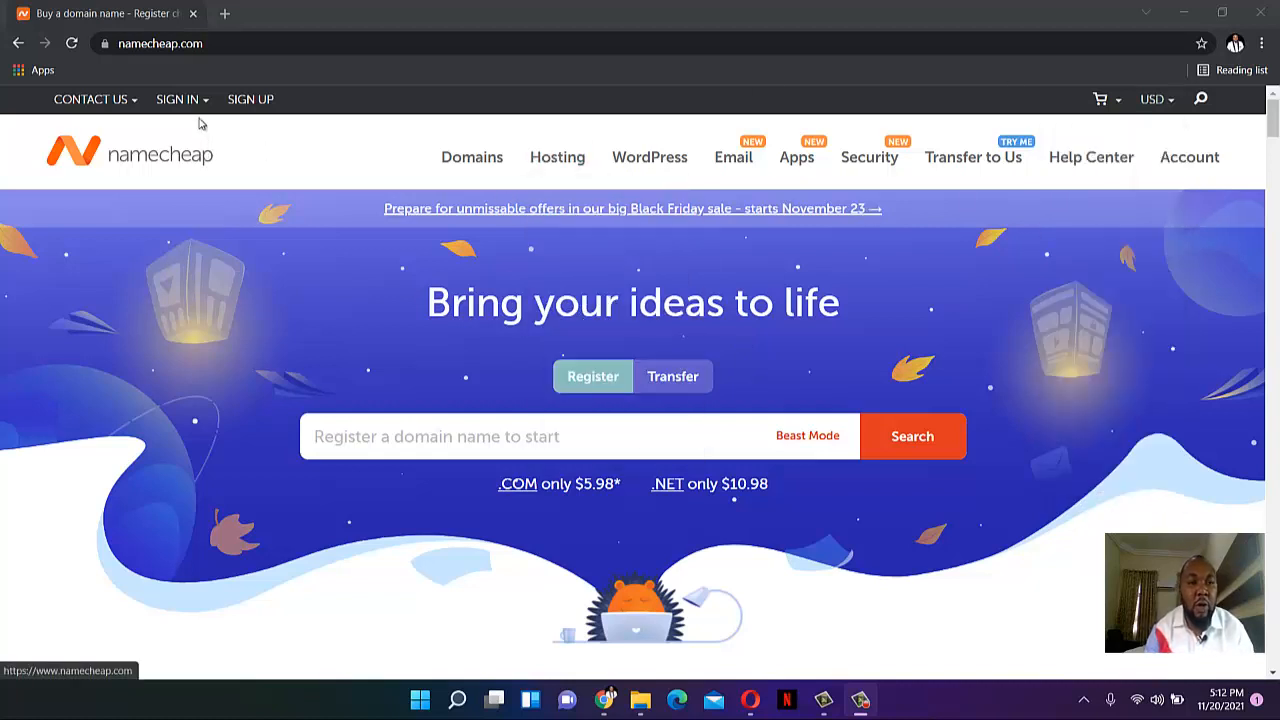
- Search Namecheap for btctrademinerwebsite and add btctrademinerwebsite.com ($8.98/yr) to the cart
click(229, 43)
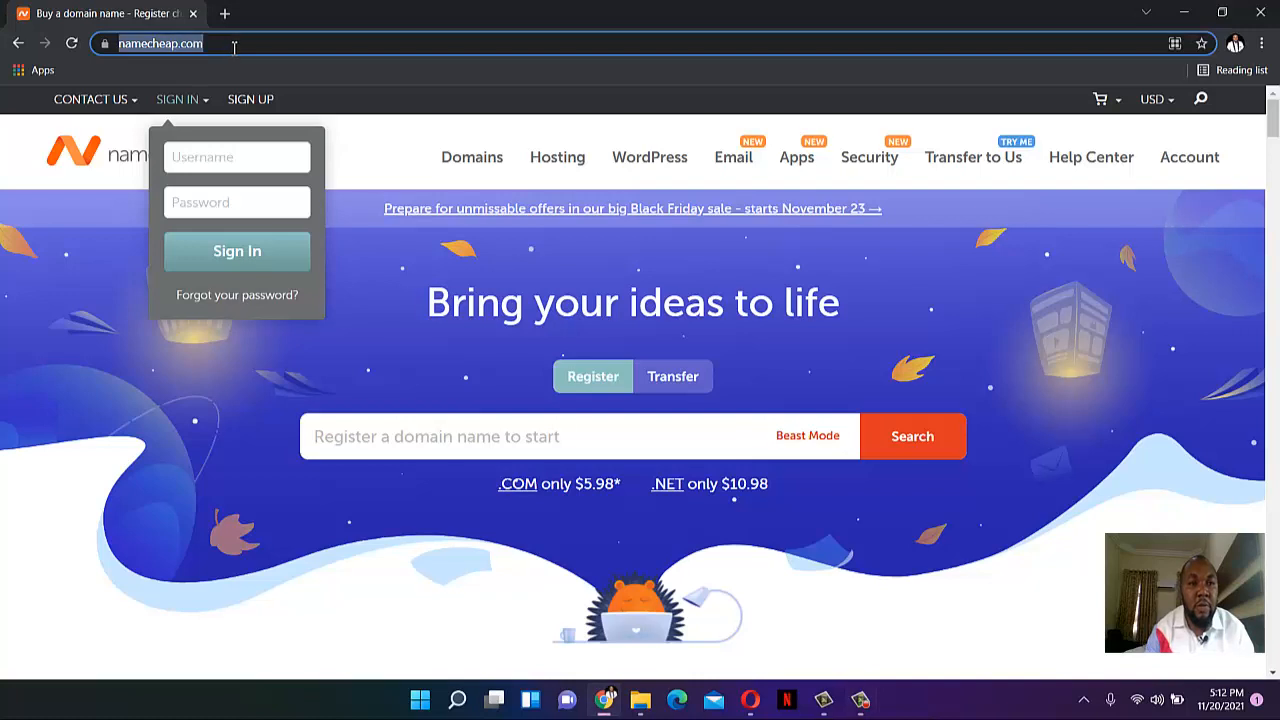
click(411, 446)
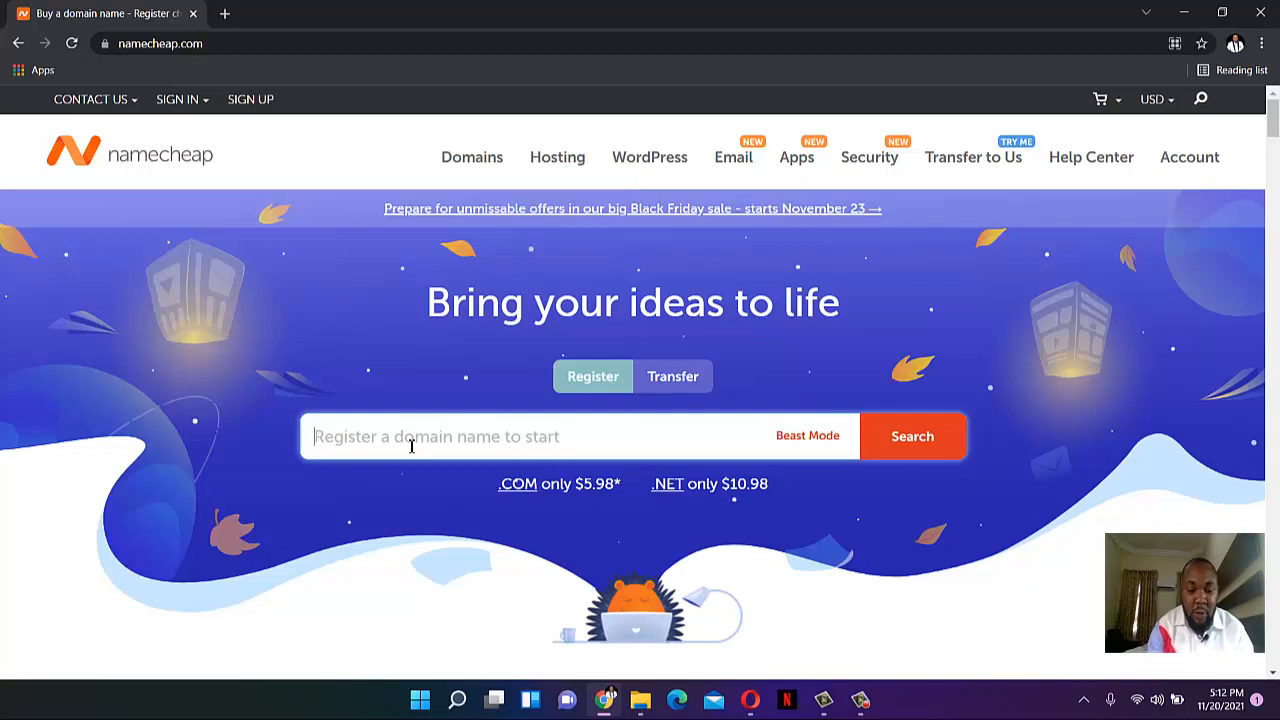
text(btctrad)
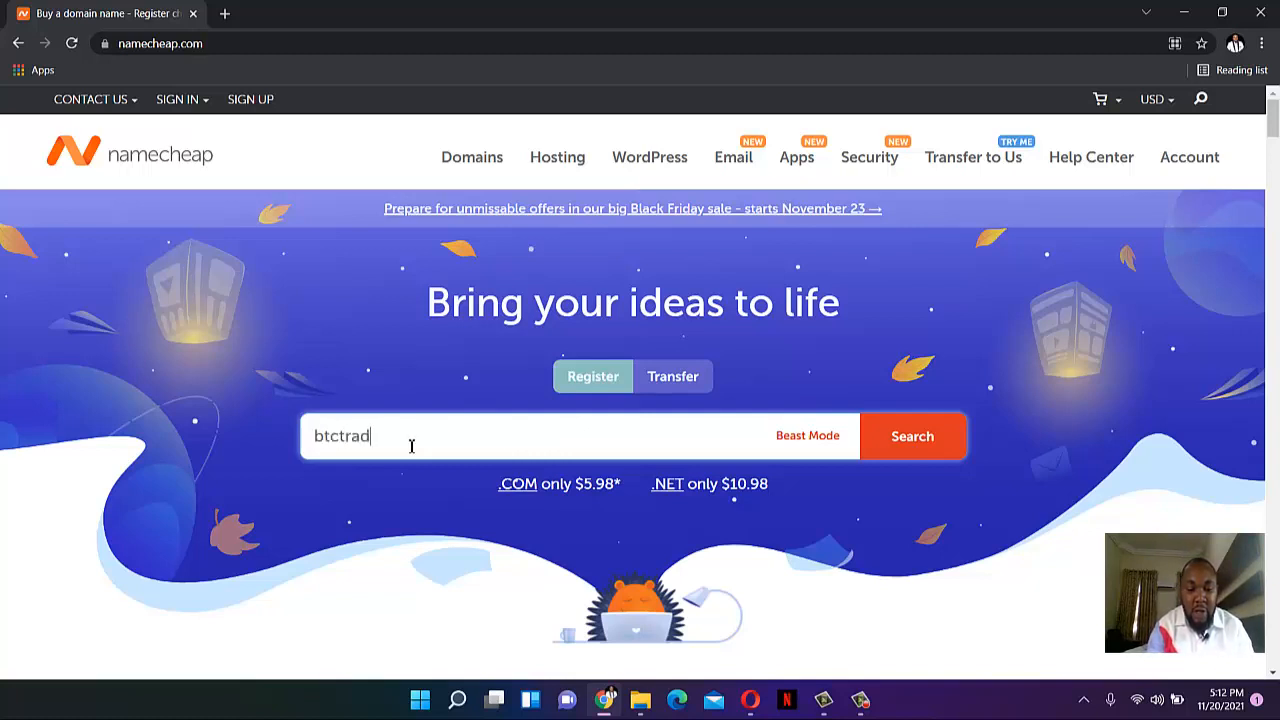
text(eminerwebsite.com)
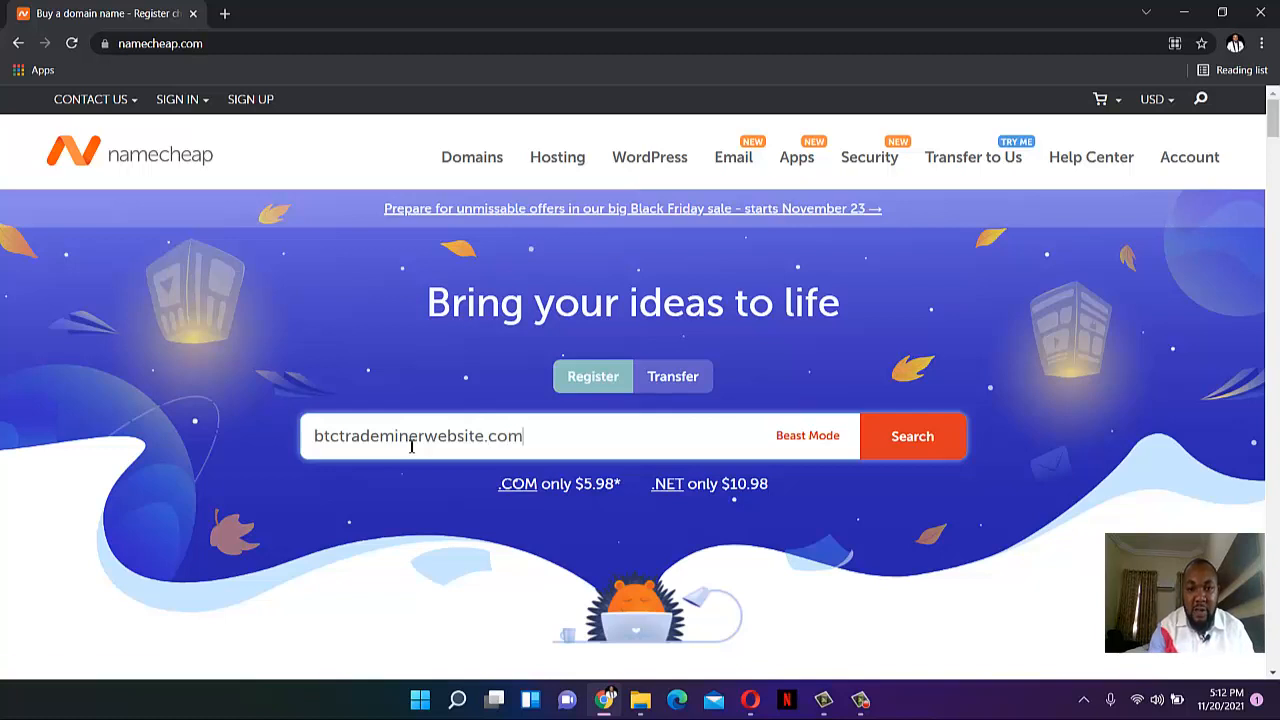
key(Return)
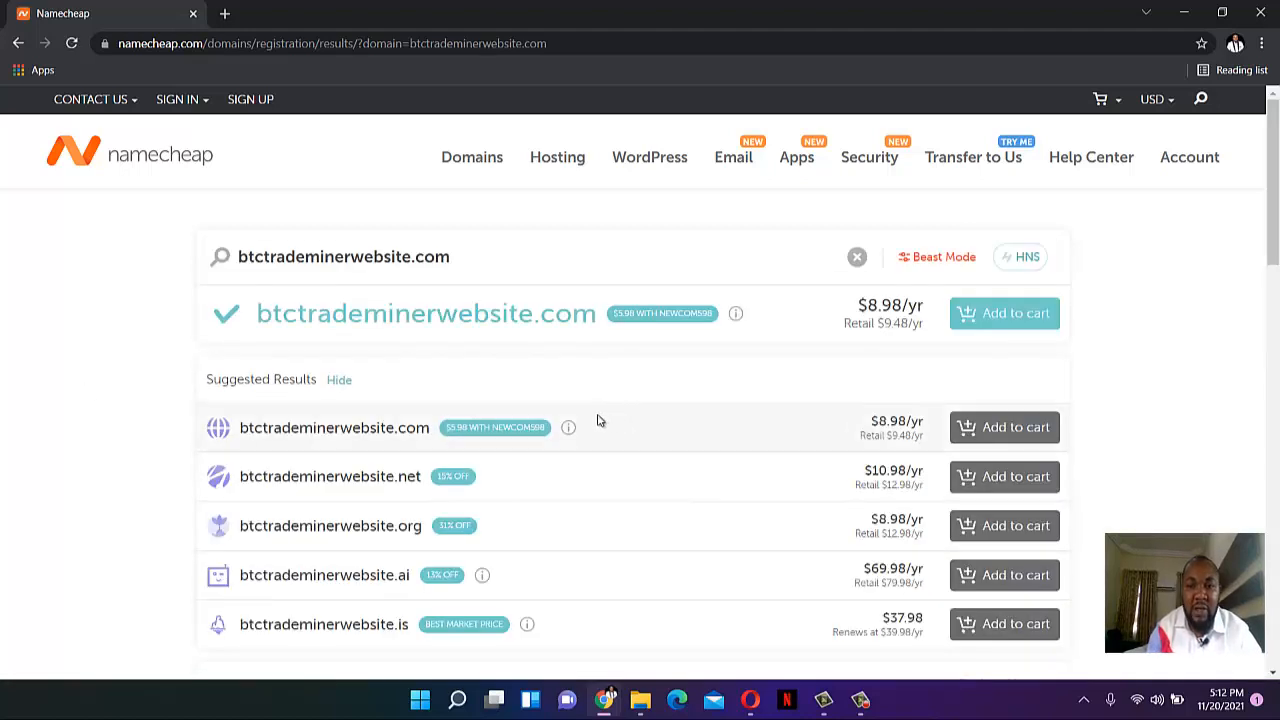
click(986, 328)
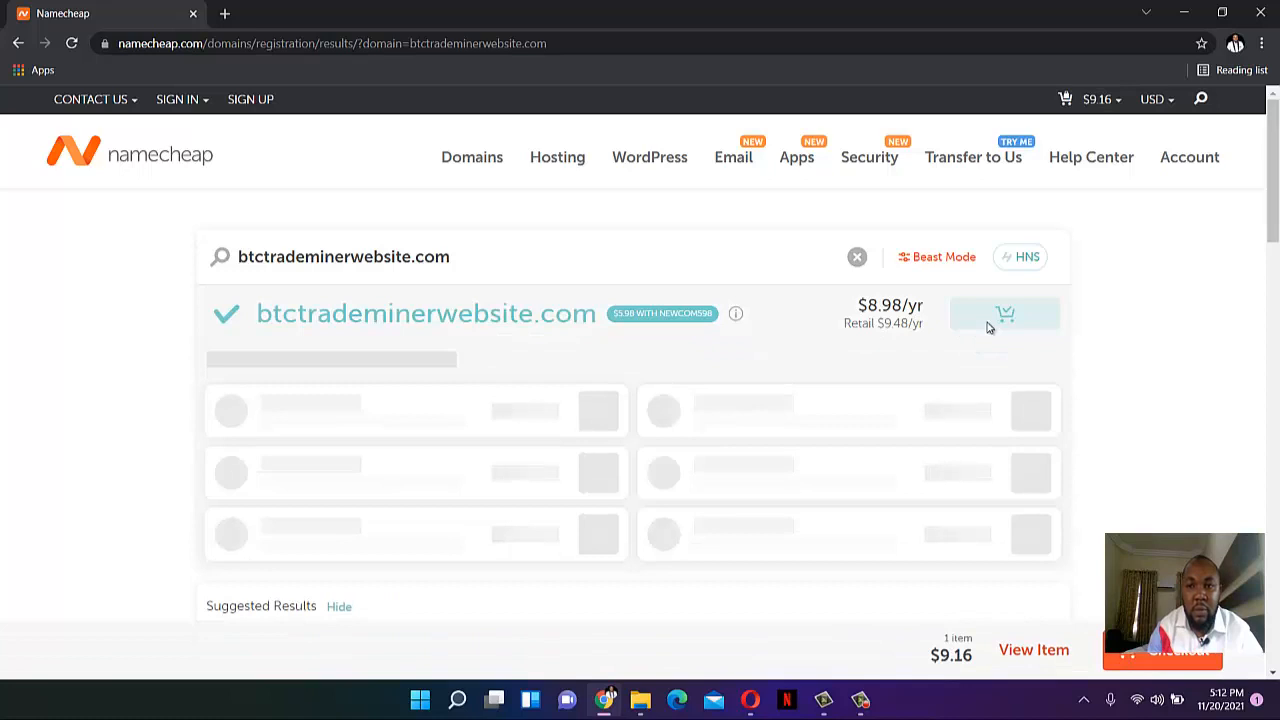
click(540, 166)
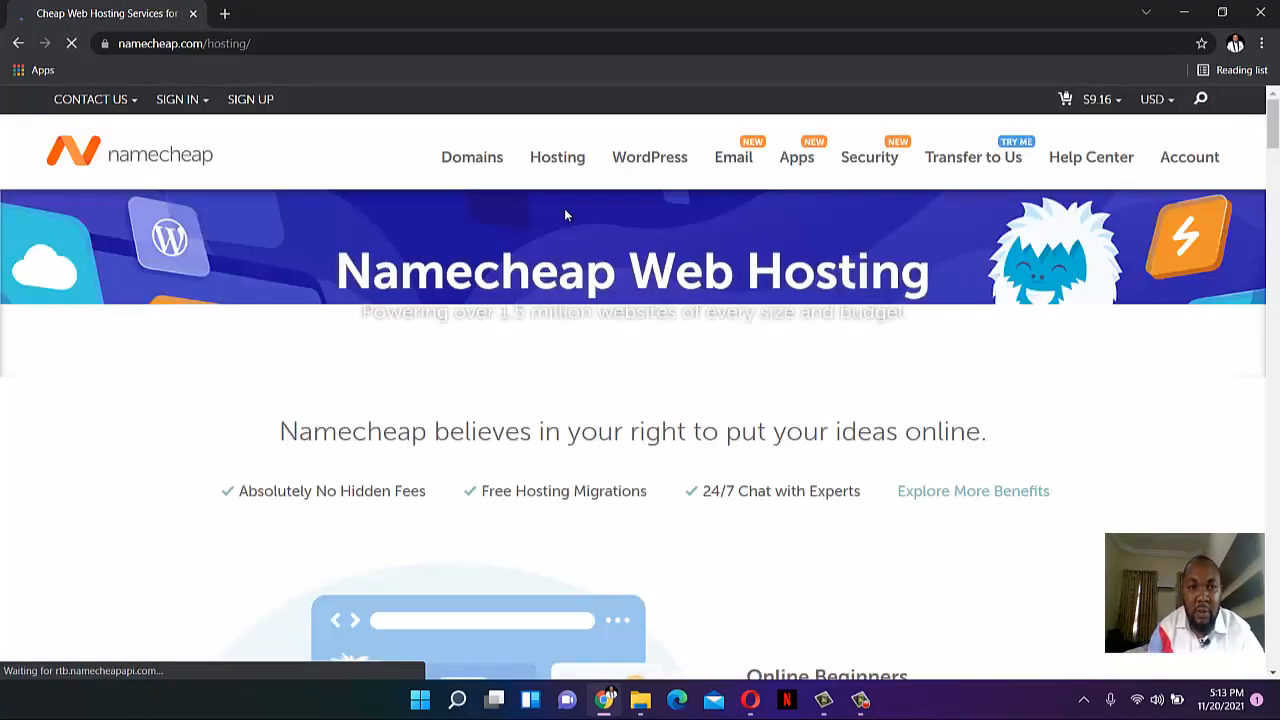
- Browse the Shared Hosting plans and choose Stellar
scroll(567, 222, down, 1)
scroll(566, 227, down, 5)
scroll(566, 227, up, 6)
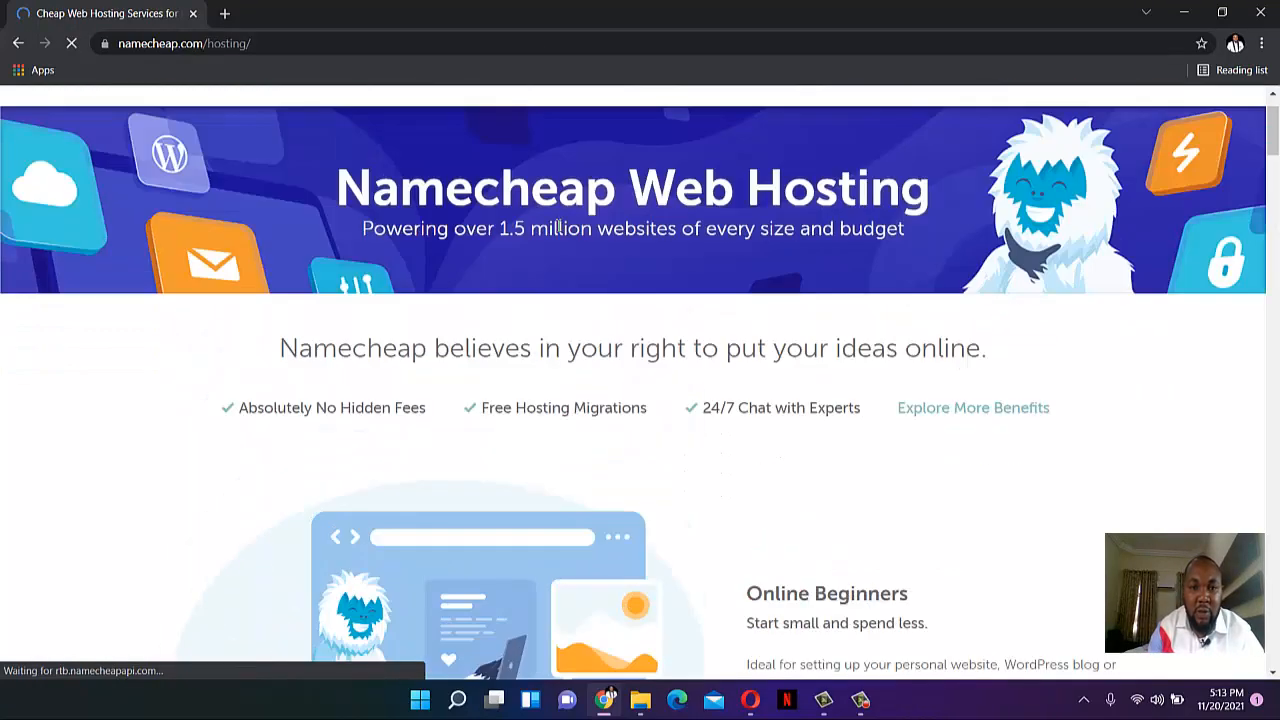
mouse_move(574, 170)
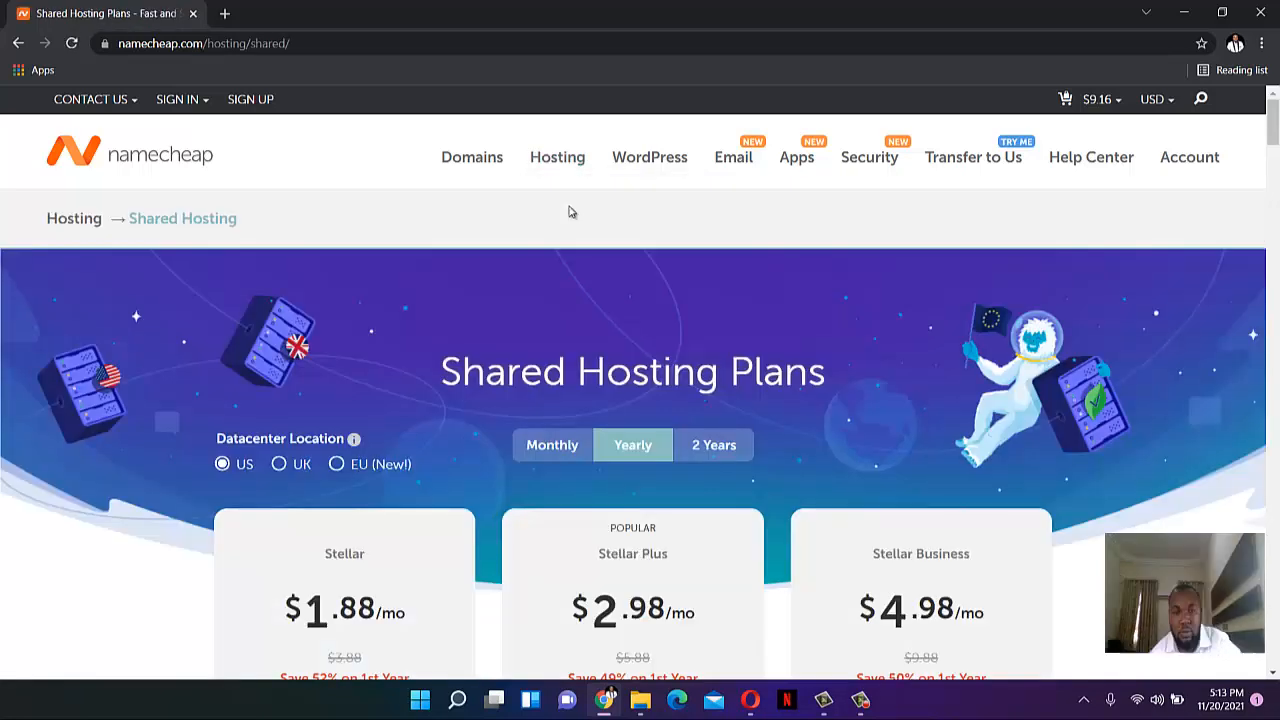
scroll(550, 240, down, 3)
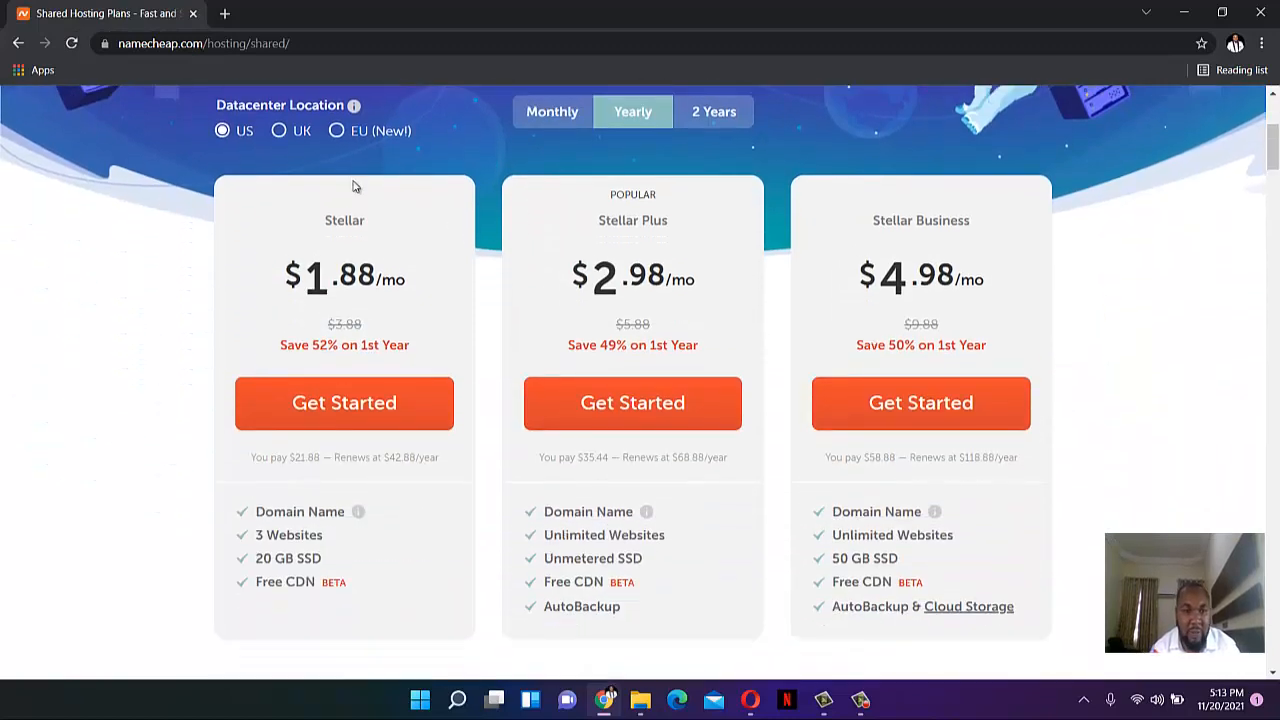
scroll(354, 183, down, 1)
scroll(354, 236, up, 2)
scroll(347, 240, down, 2)
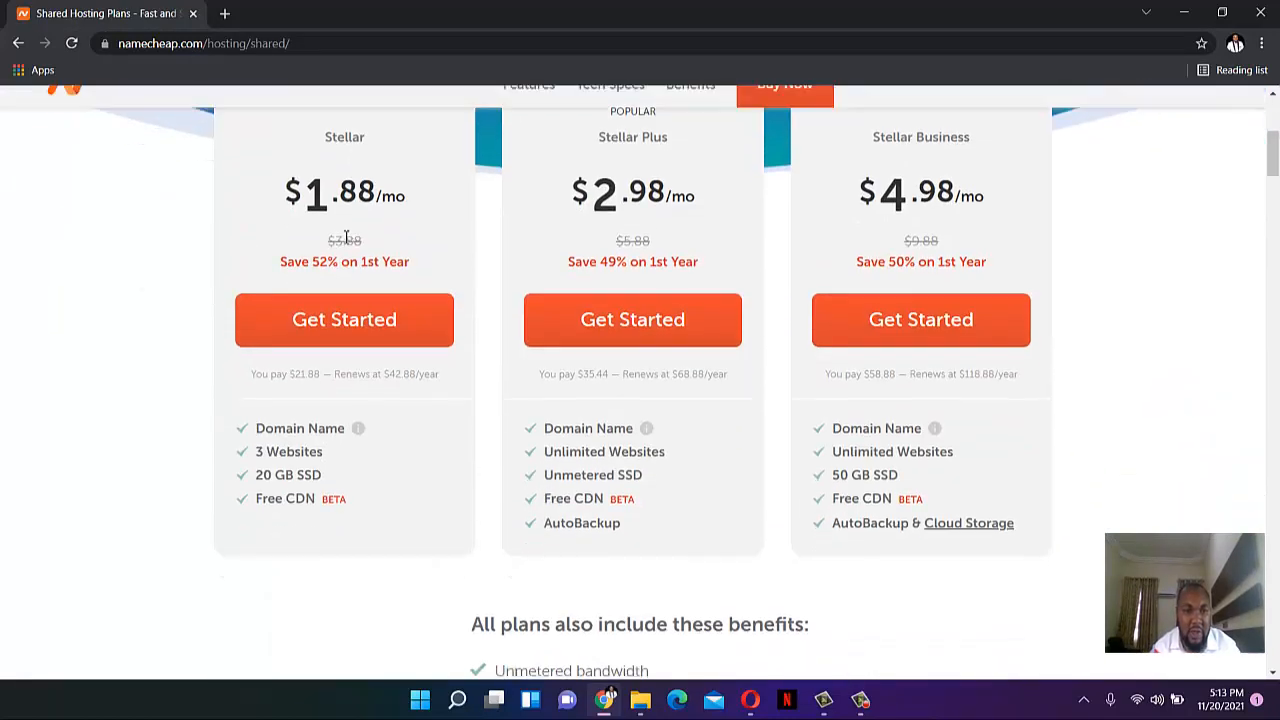
scroll(347, 240, up, 1)
click(374, 390)
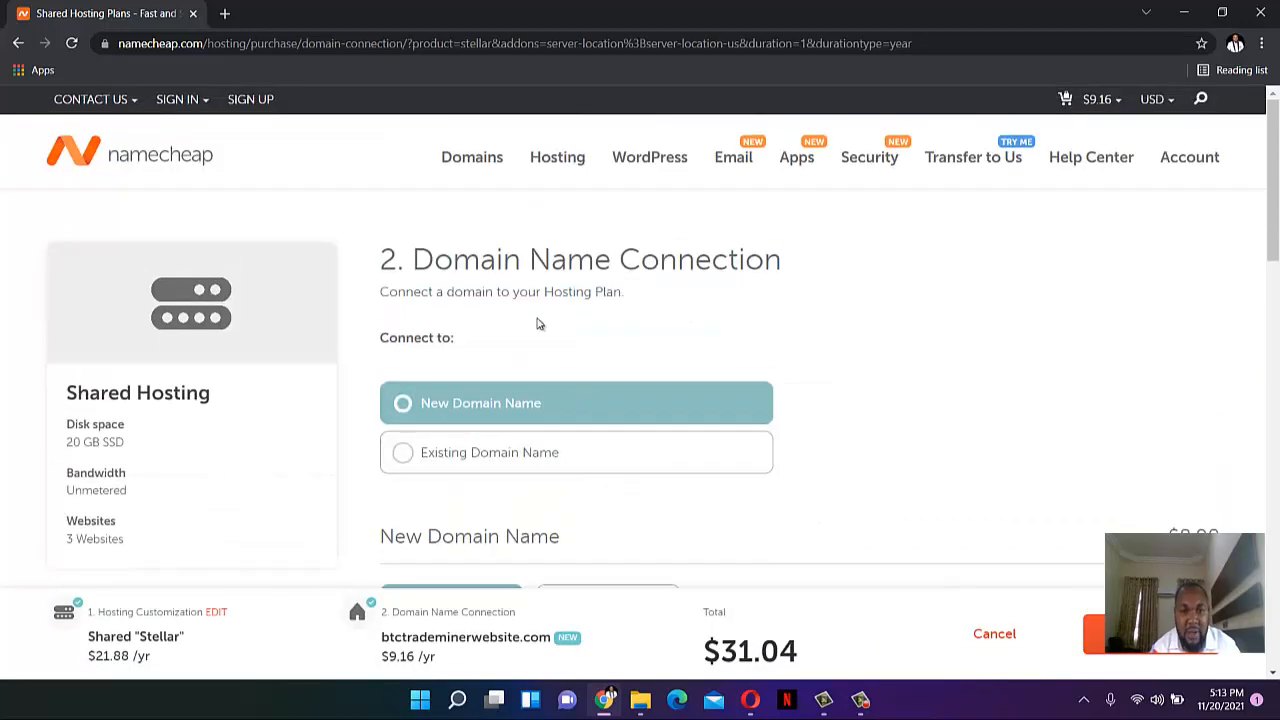
- Keep the new domain btctrademinerwebsite.com for the $31.04 order, then return to cPanel
click(427, 452)
click(451, 405)
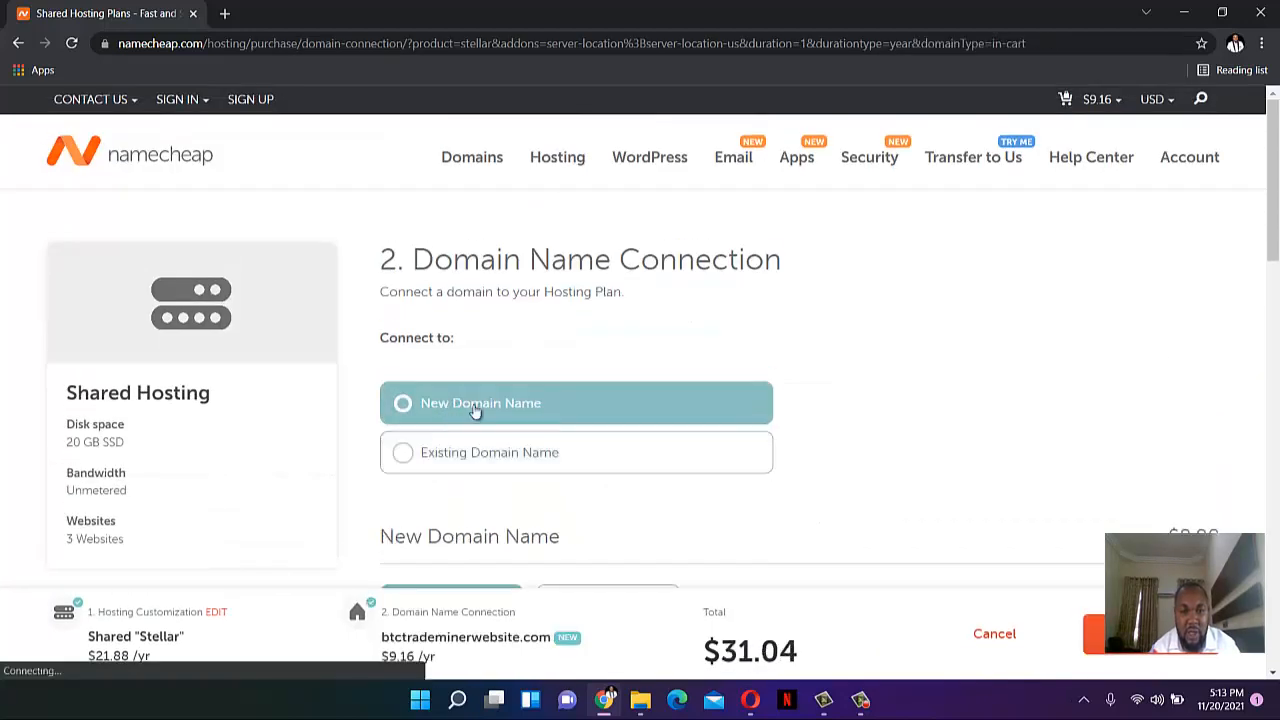
scroll(451, 405, down, 5)
scroll(823, 339, down, 1)
scroll(1047, 428, up, 6)
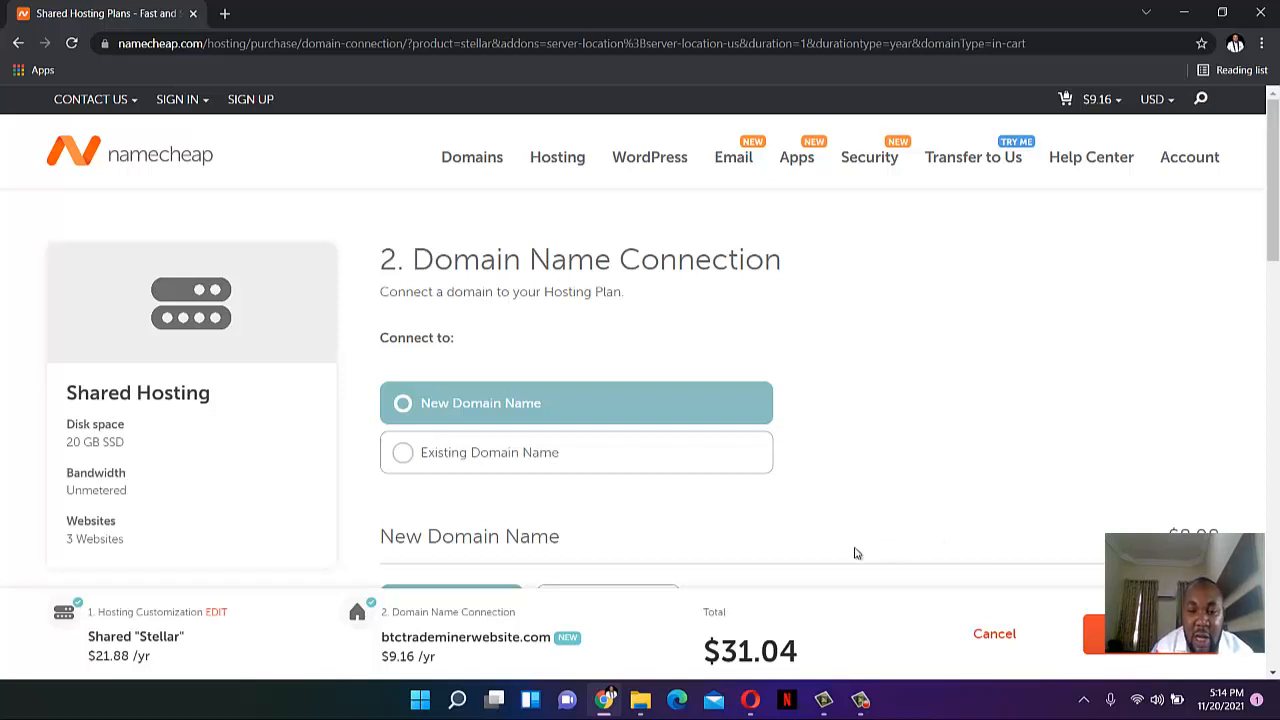
click(751, 701)
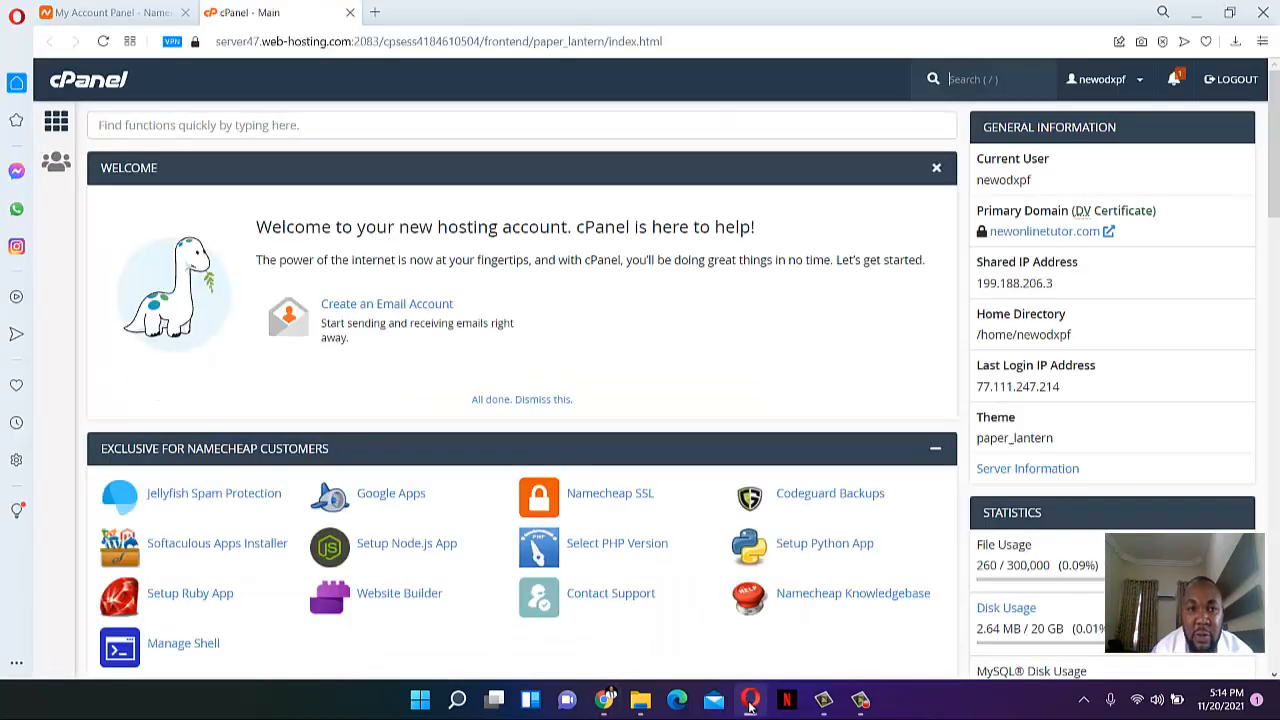
- Open the primary domain newonlinetutor.com in a new tab, showing its empty Index of / listing
right_click(1045, 238)
click(1060, 247)
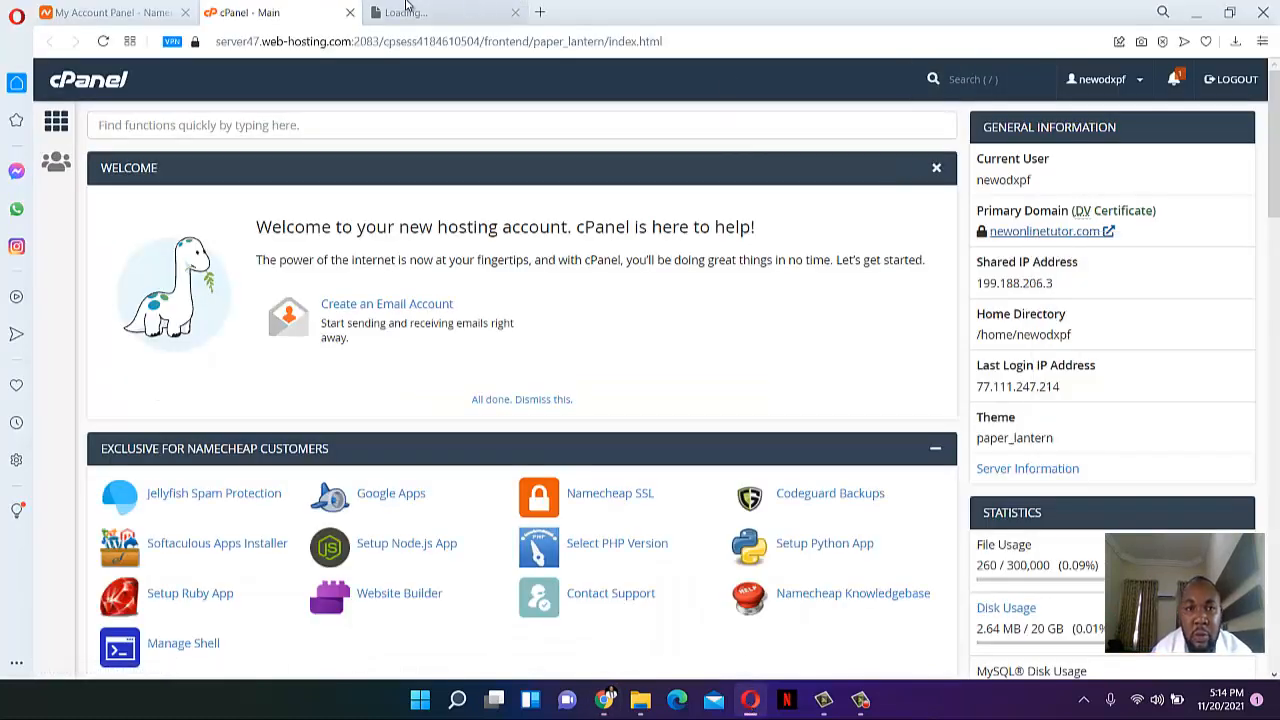
click(416, 9)
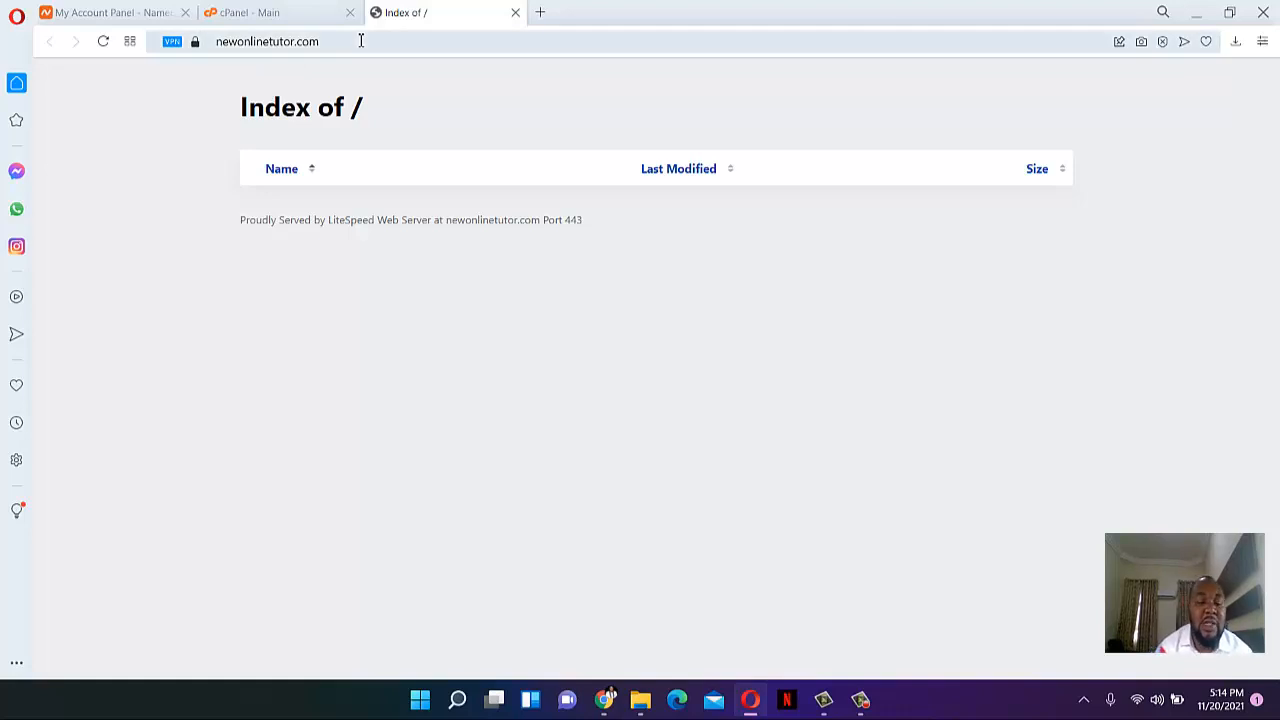
click(292, 22)
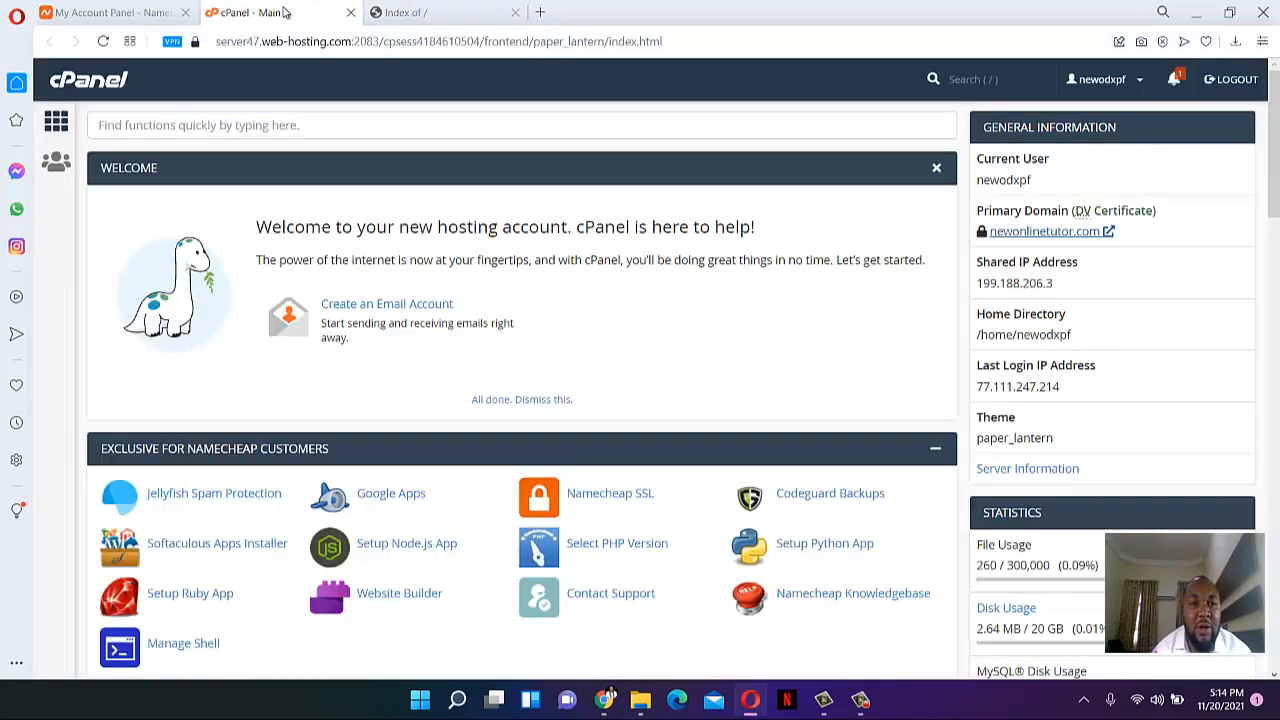
scroll(375, 277, down, 4)
scroll(374, 277, up, 4)
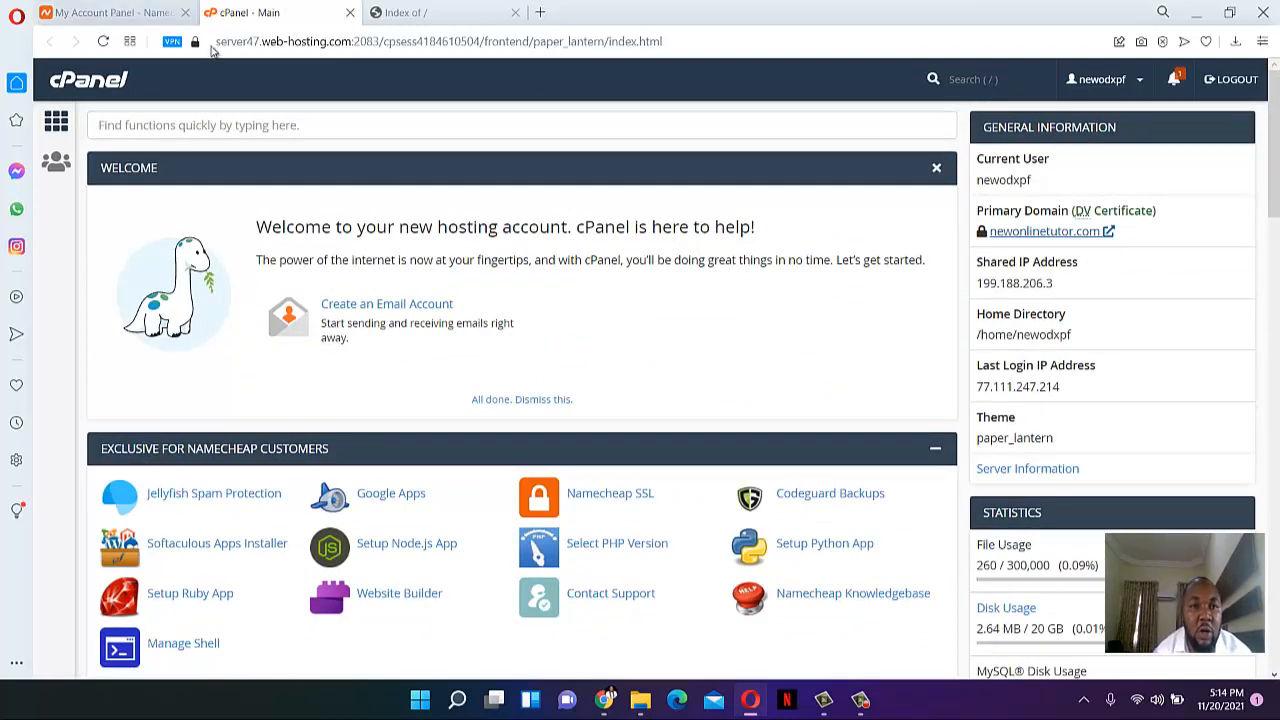
click(433, 9)
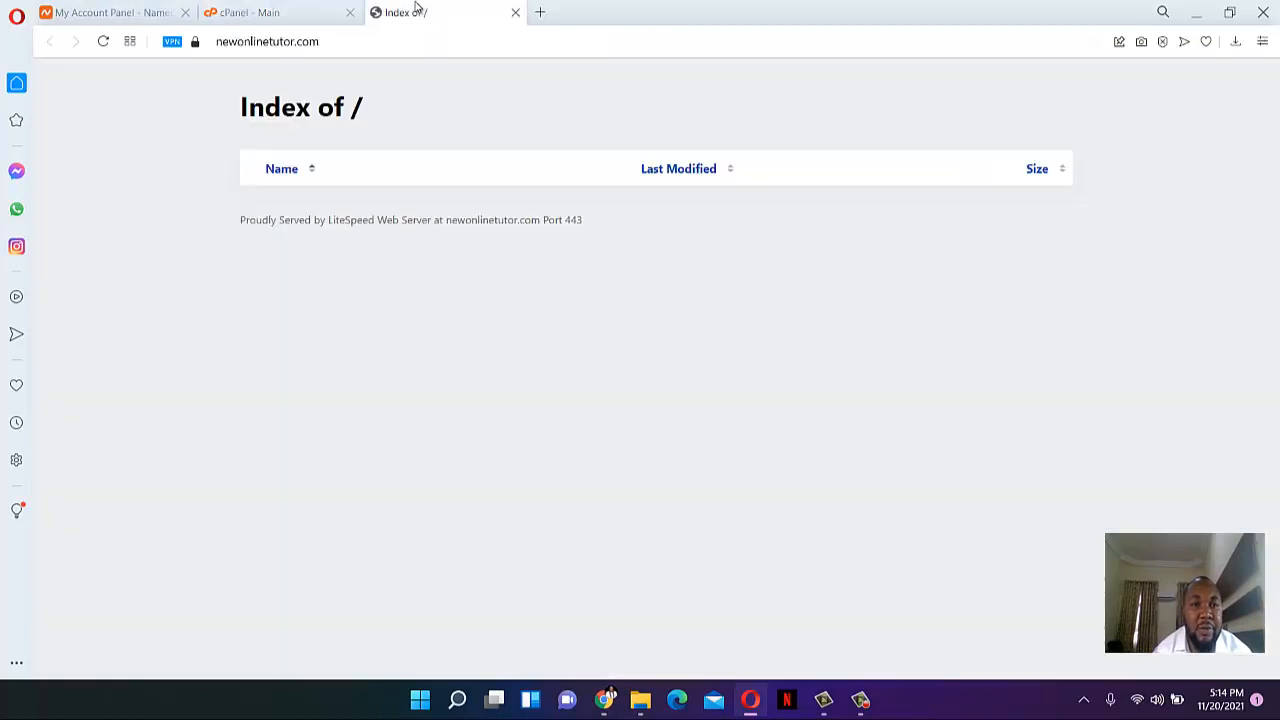
click(268, 15)
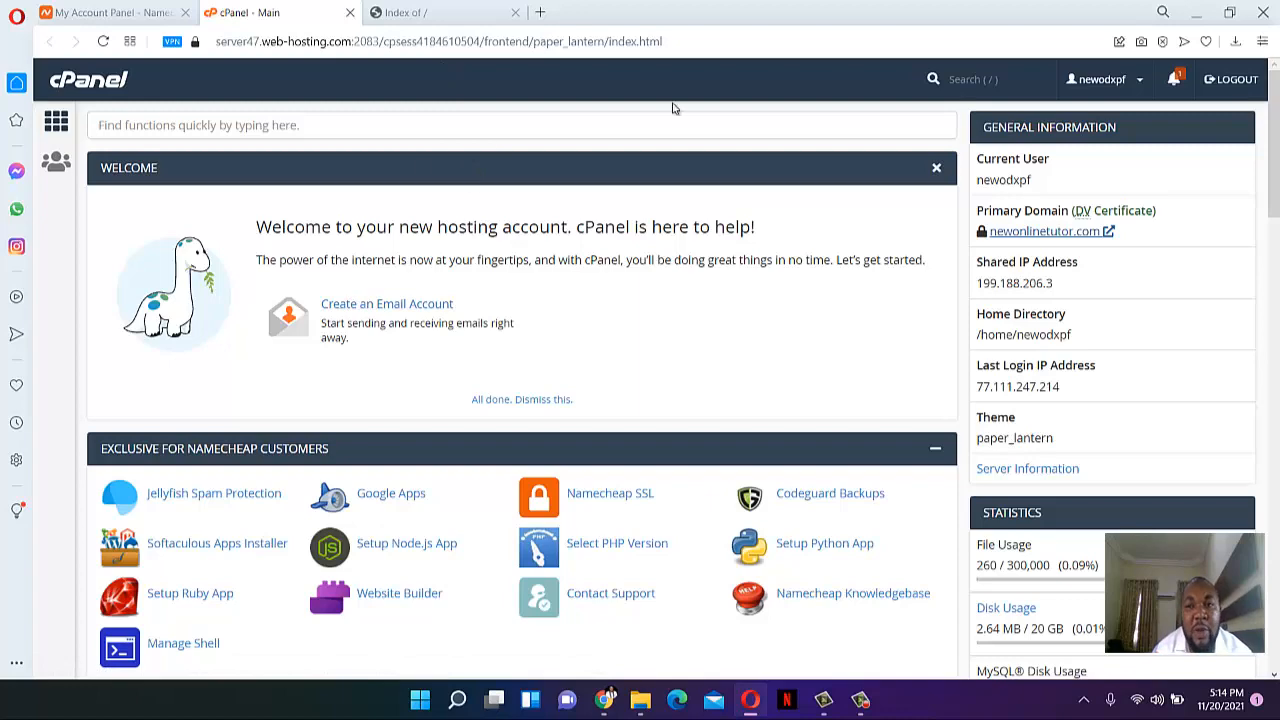
- Look over the cPanel dashboard details, then revisit the live newonlinetutor.com page
scroll(1075, 222, down, 1)
scroll(1075, 222, down, 6)
scroll(1014, 208, up, 8)
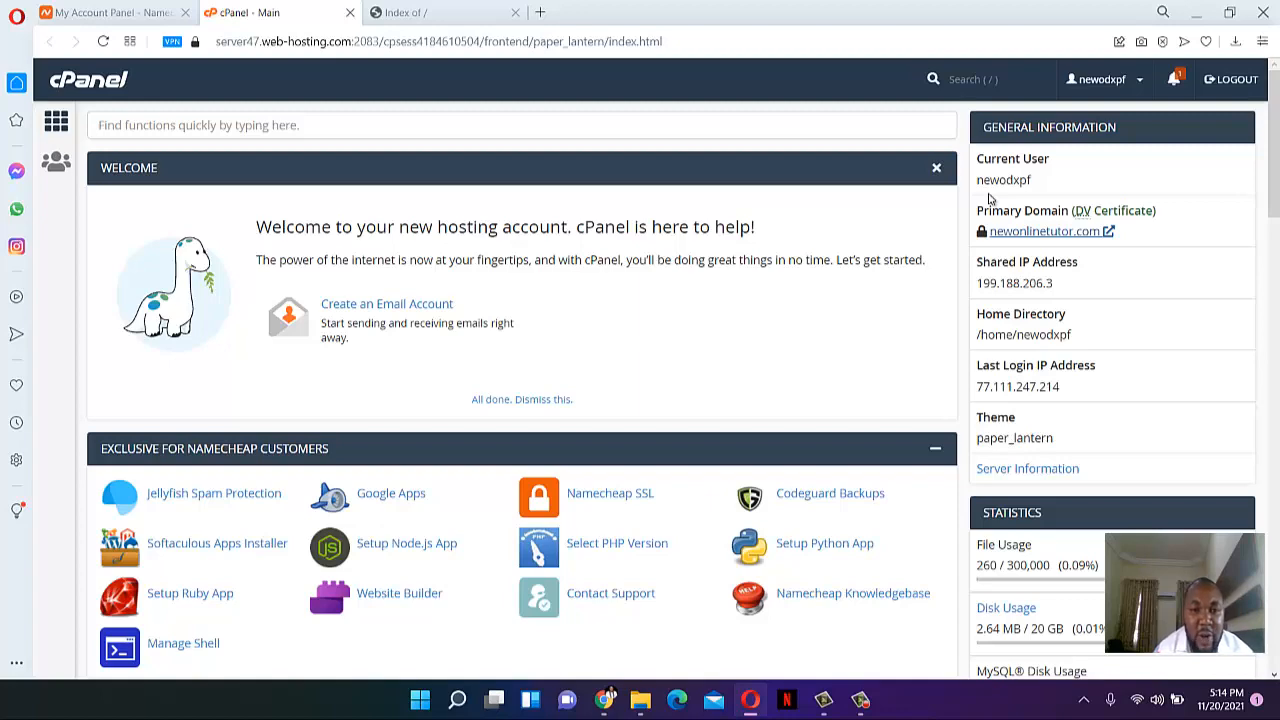
scroll(988, 199, down, 2)
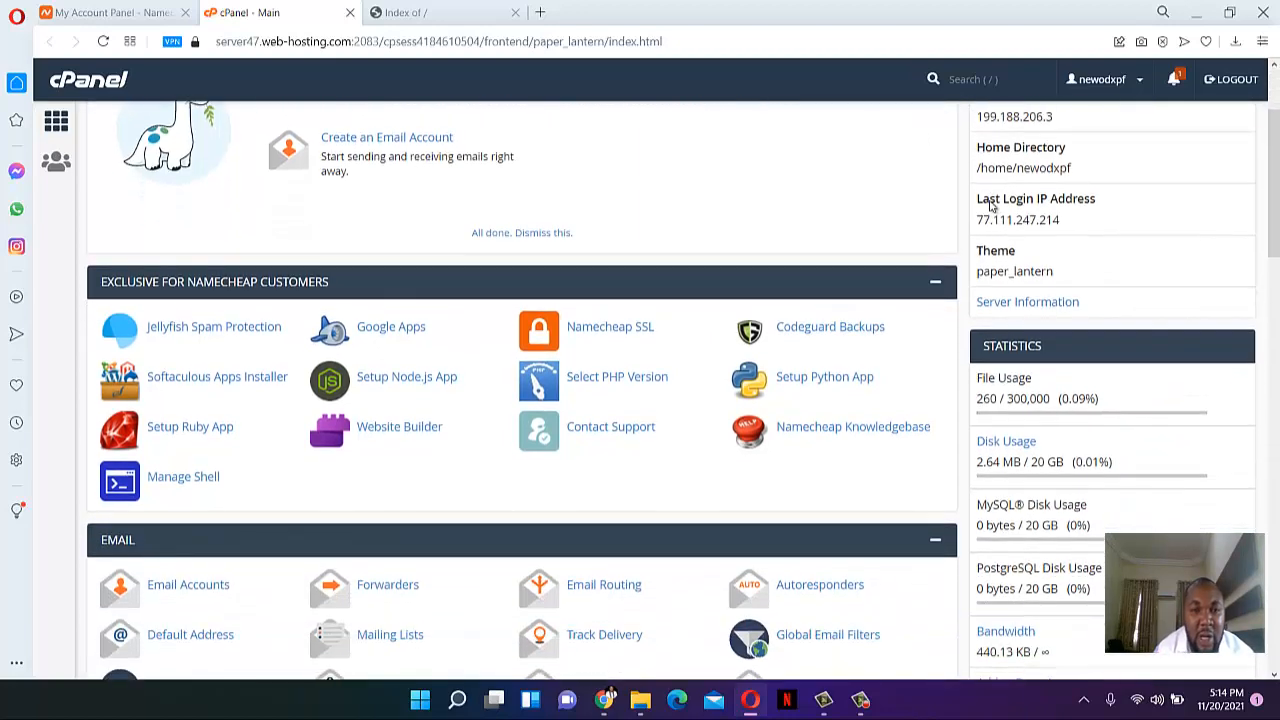
scroll(990, 205, up, 2)
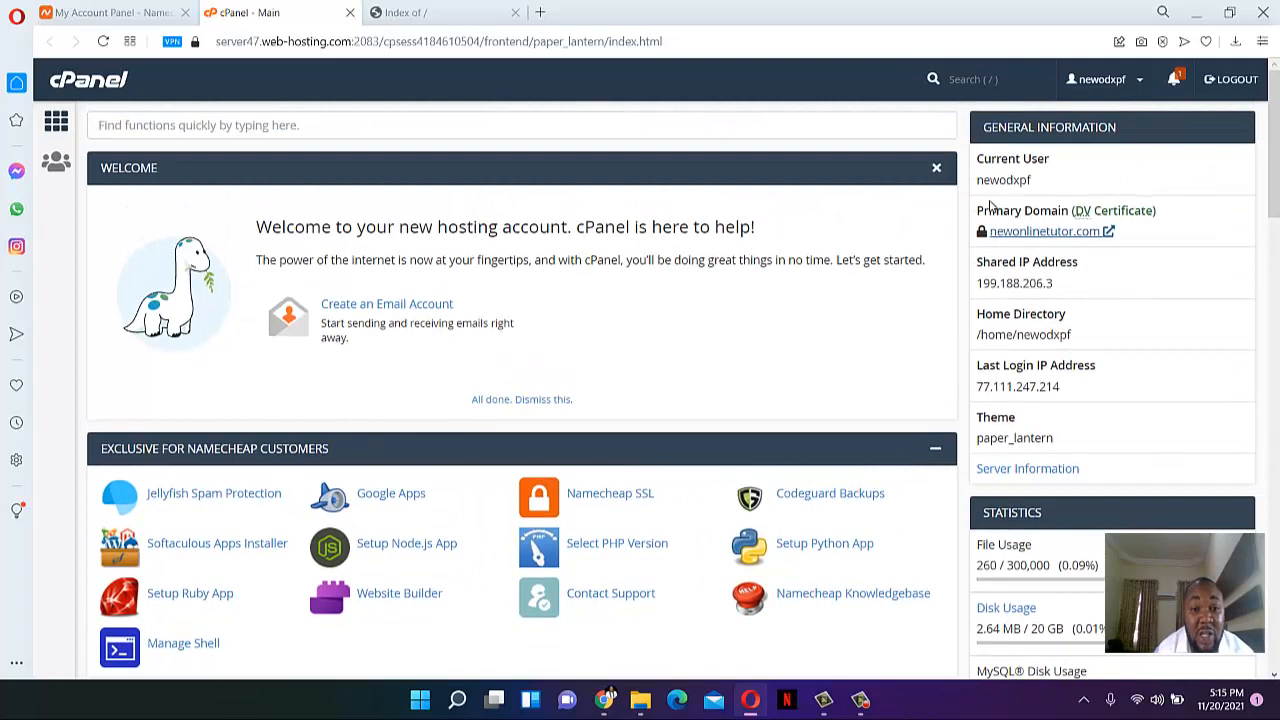
click(485, 22)
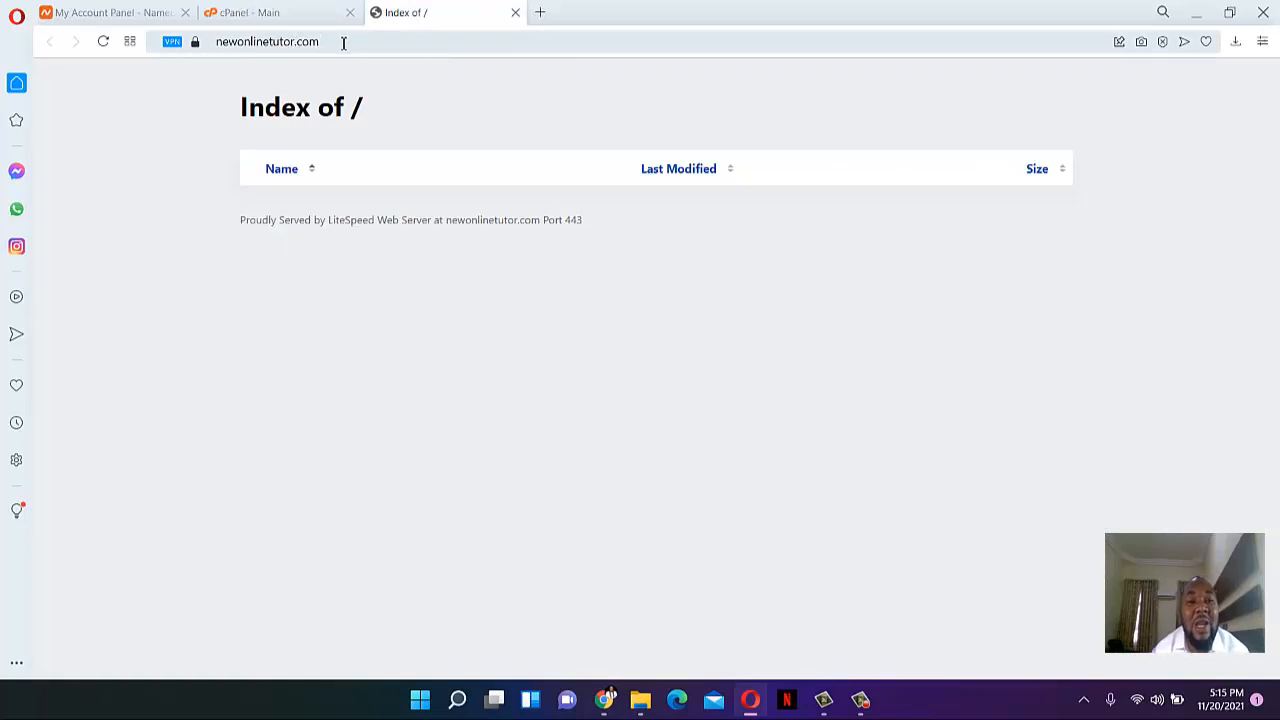
click(310, 44)
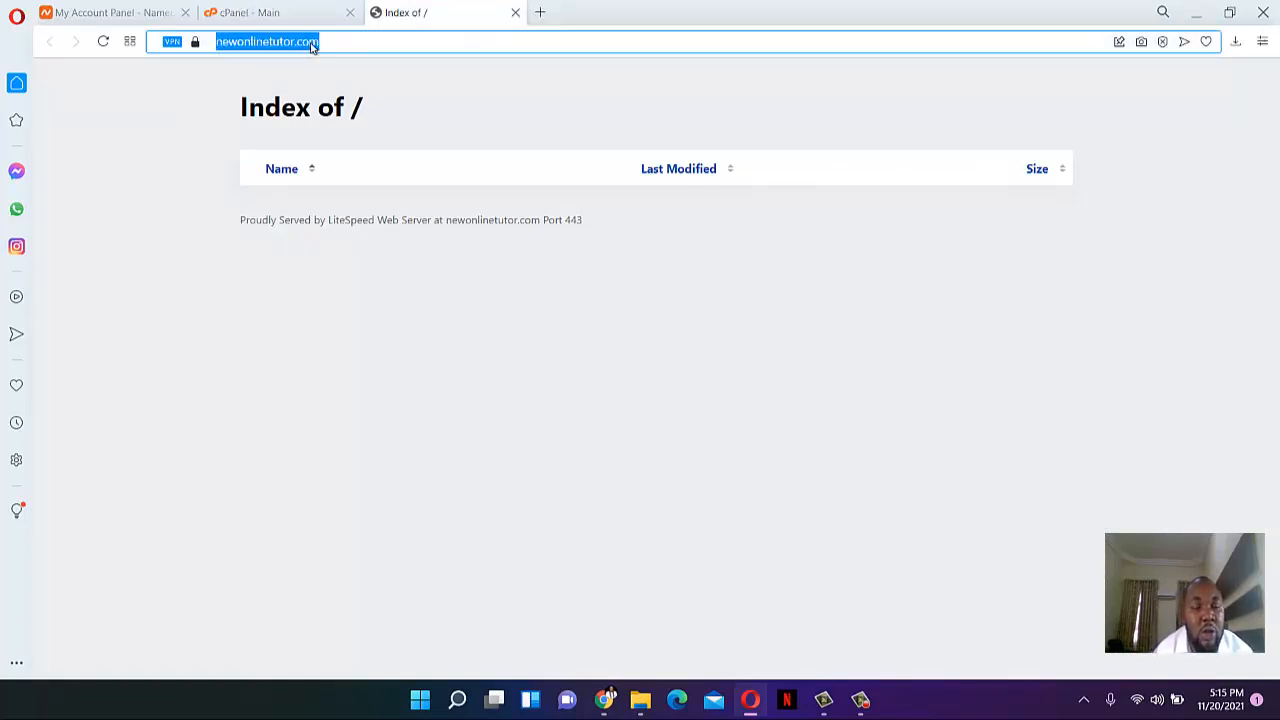
click(338, 42)
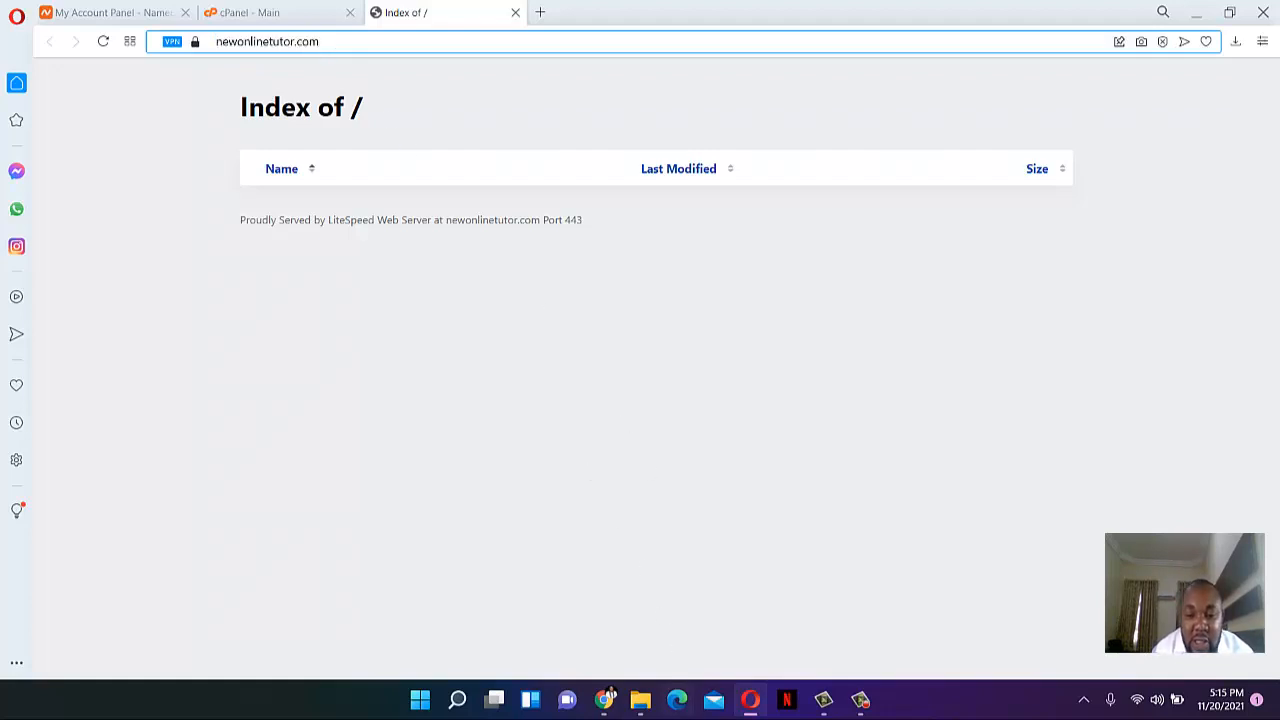
- Look over the btcfrontend archive and purchase code file in the invest folder, then return to cPanel Main
click(637, 700)
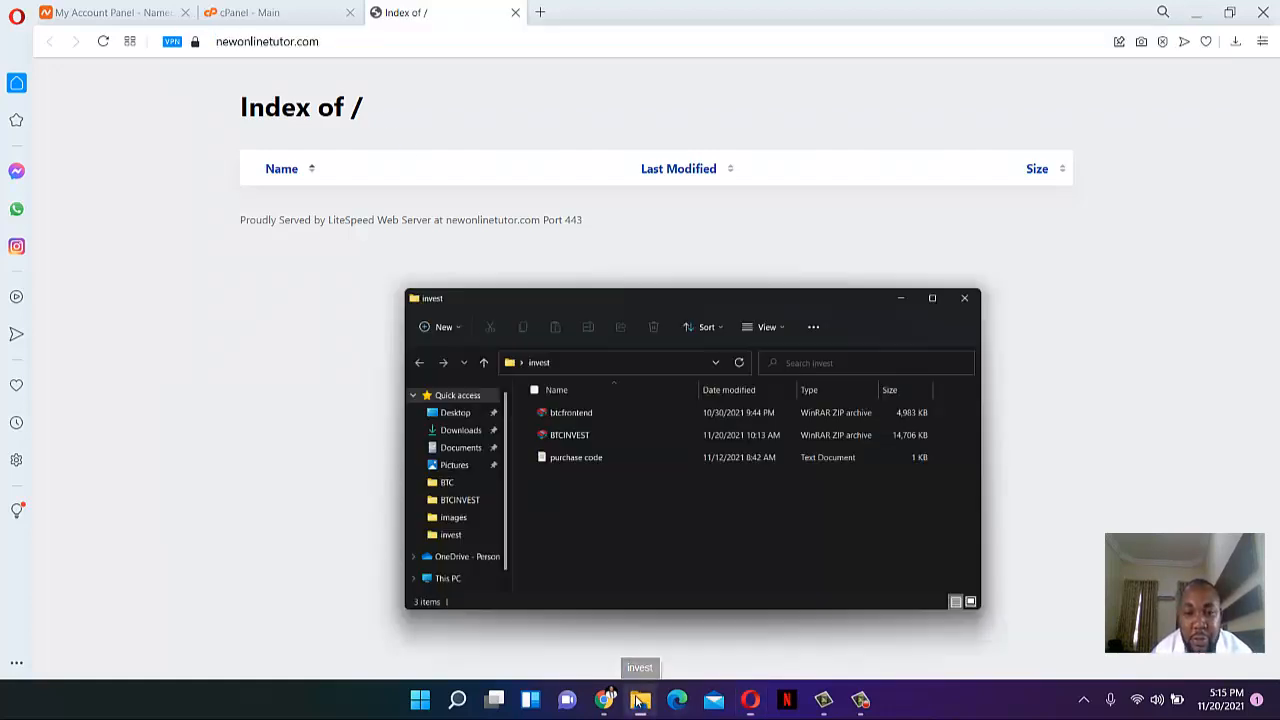
double_click(556, 358)
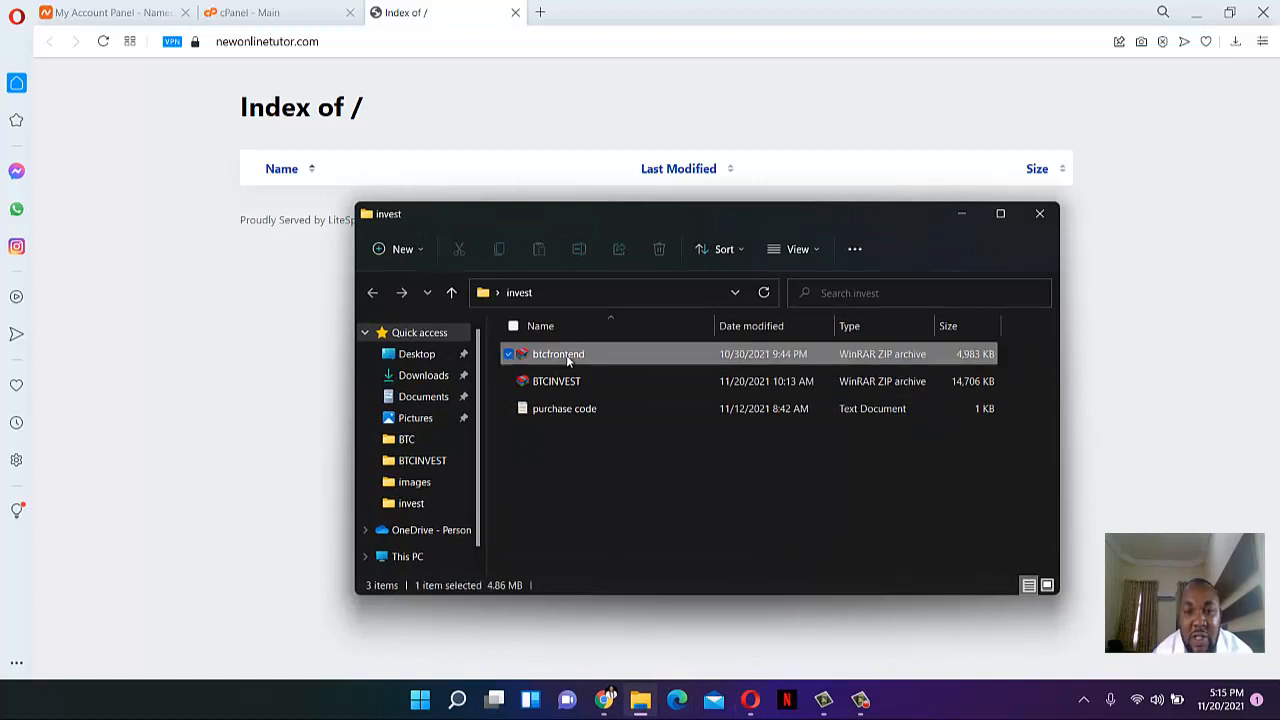
click(588, 433)
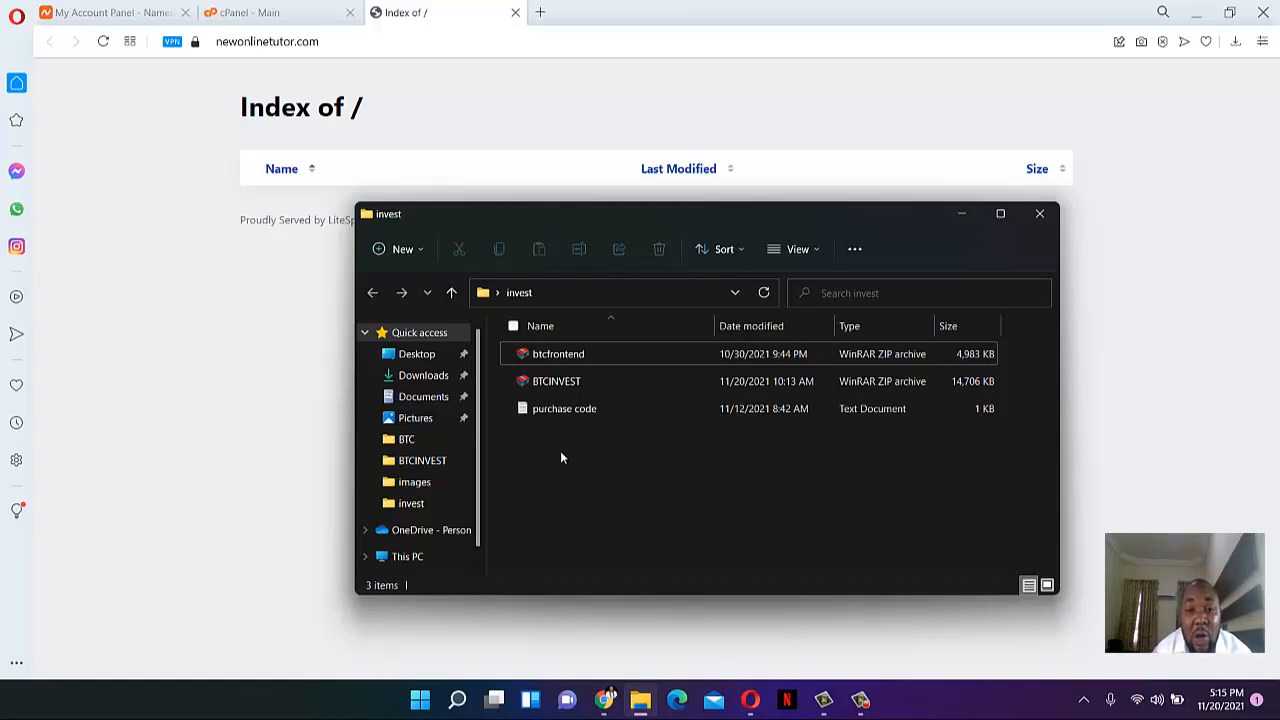
click(618, 408)
click(612, 354)
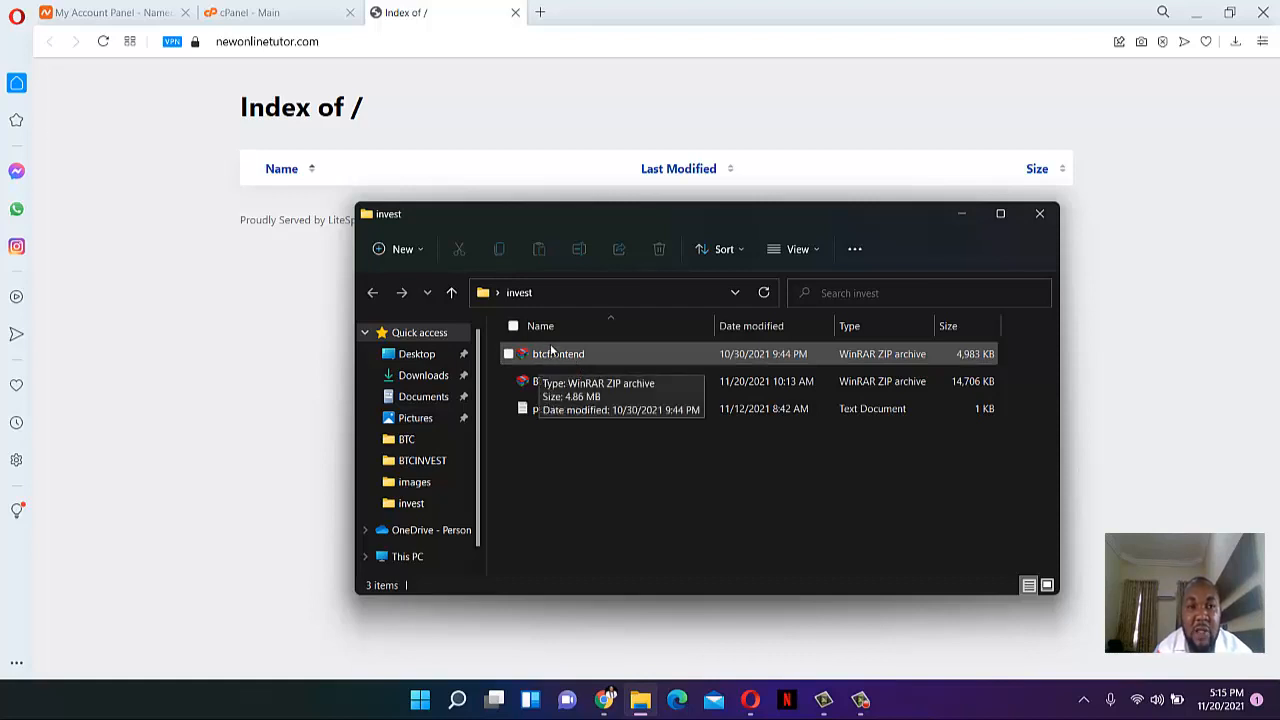
click(305, 12)
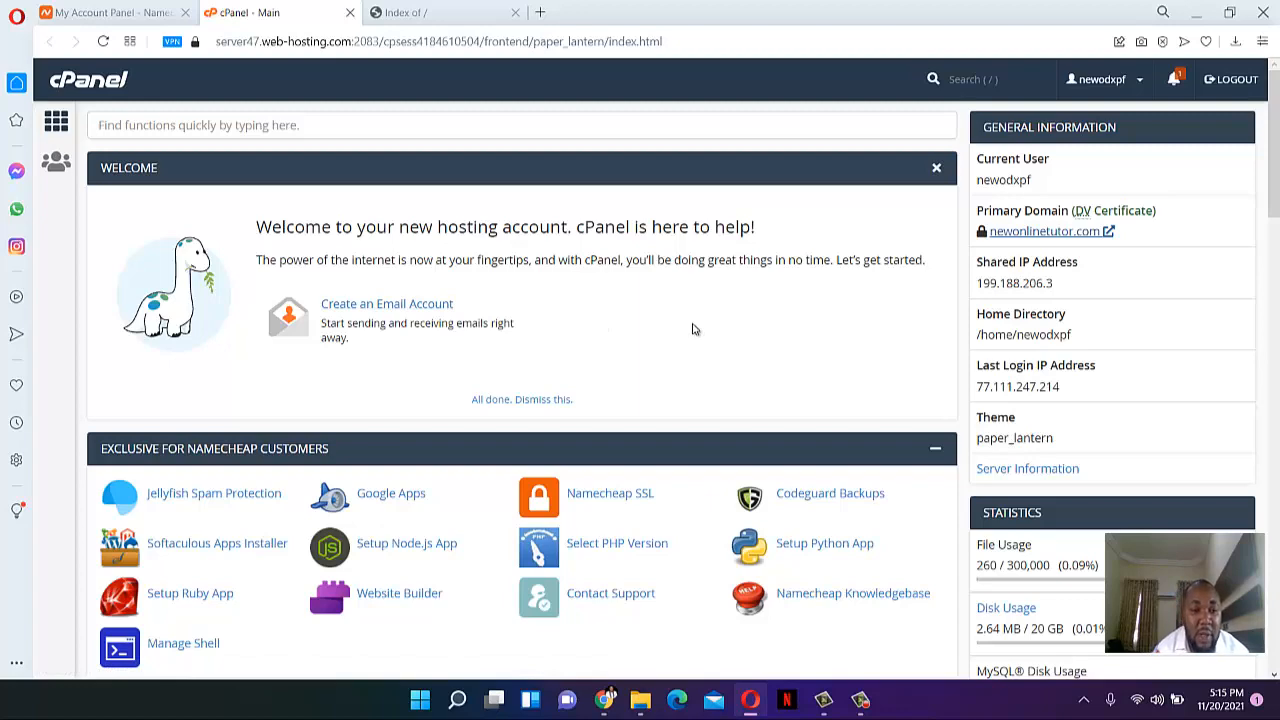
- Open File Manager's public_html folder and compare it with the live site listing
scroll(688, 329, down, 4)
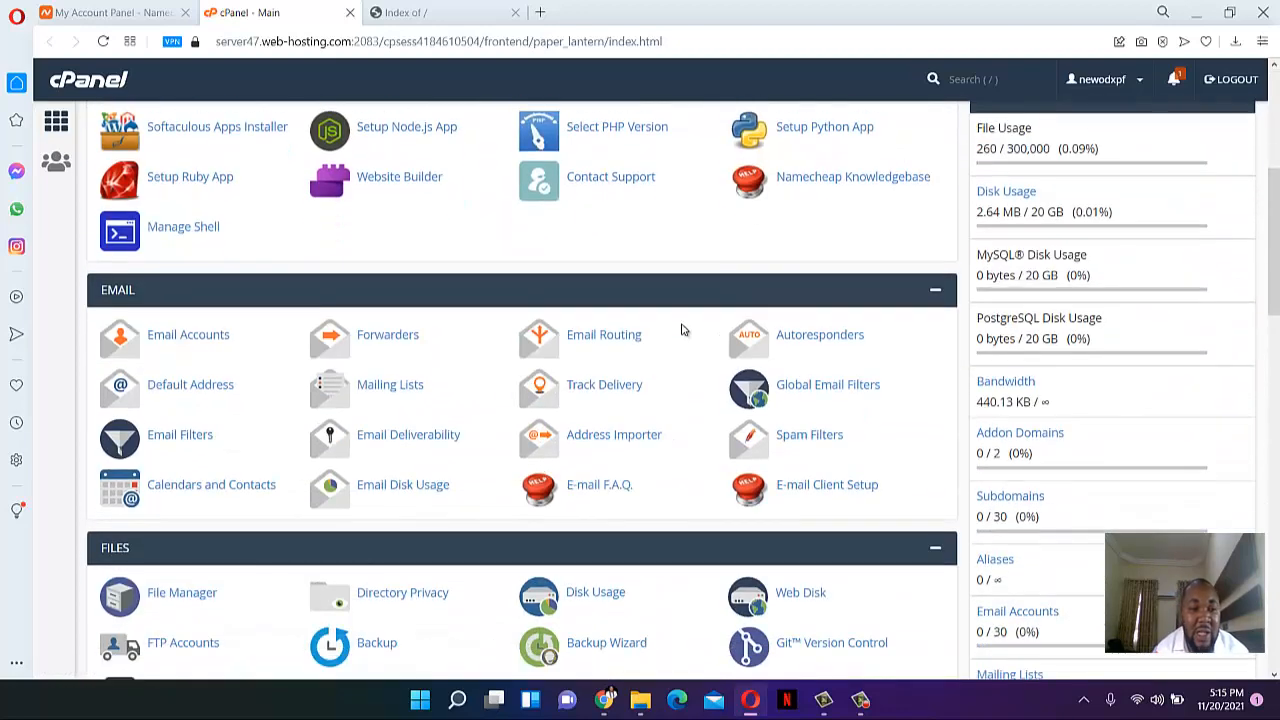
scroll(680, 332, down, 2)
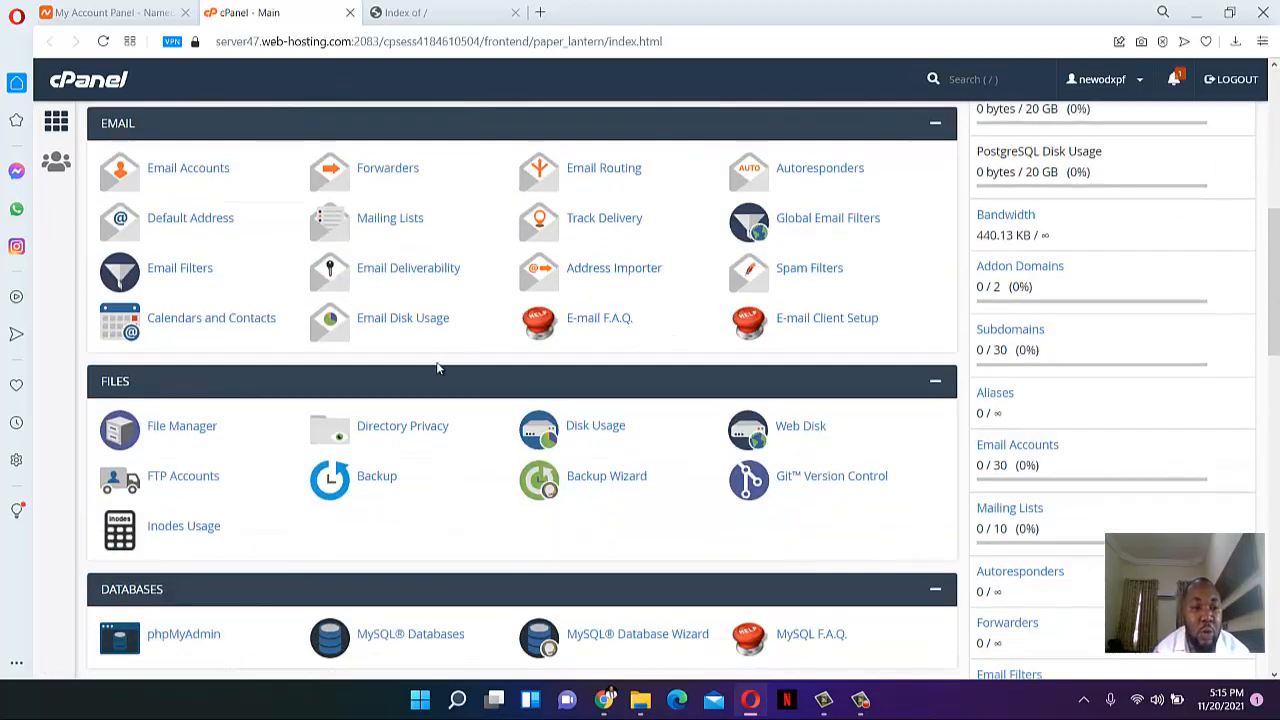
click(183, 435)
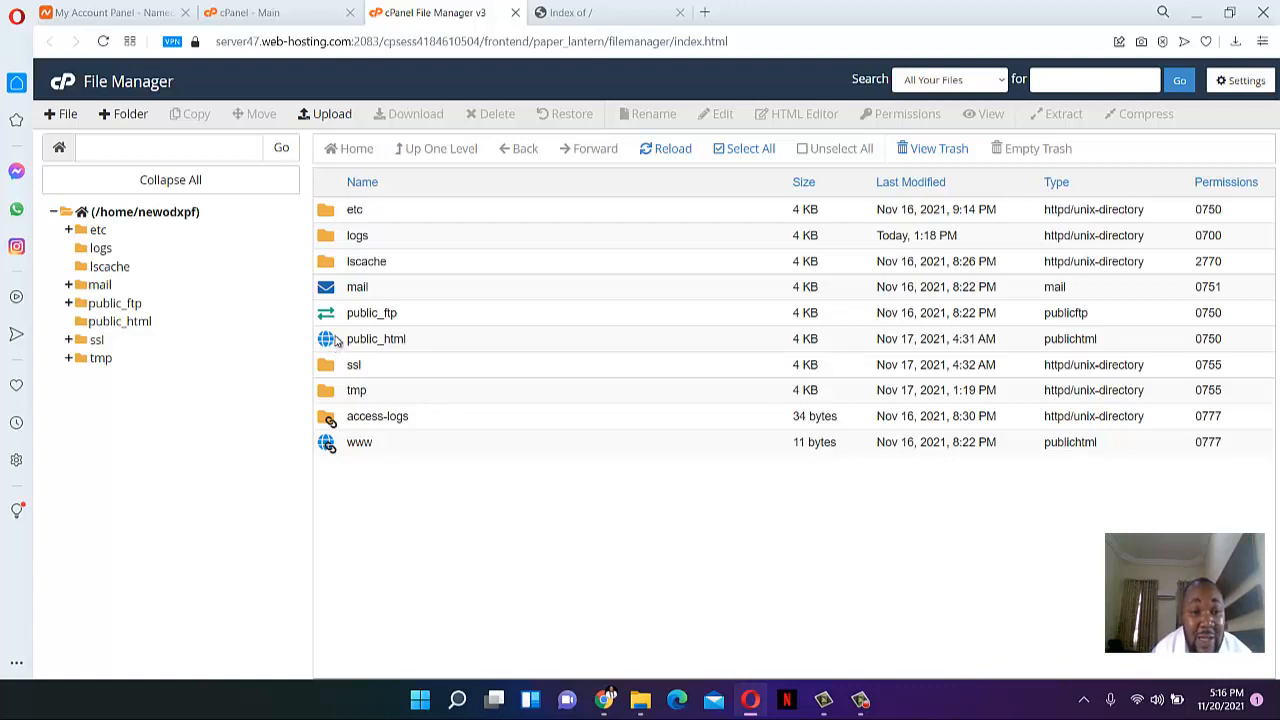
double_click(337, 343)
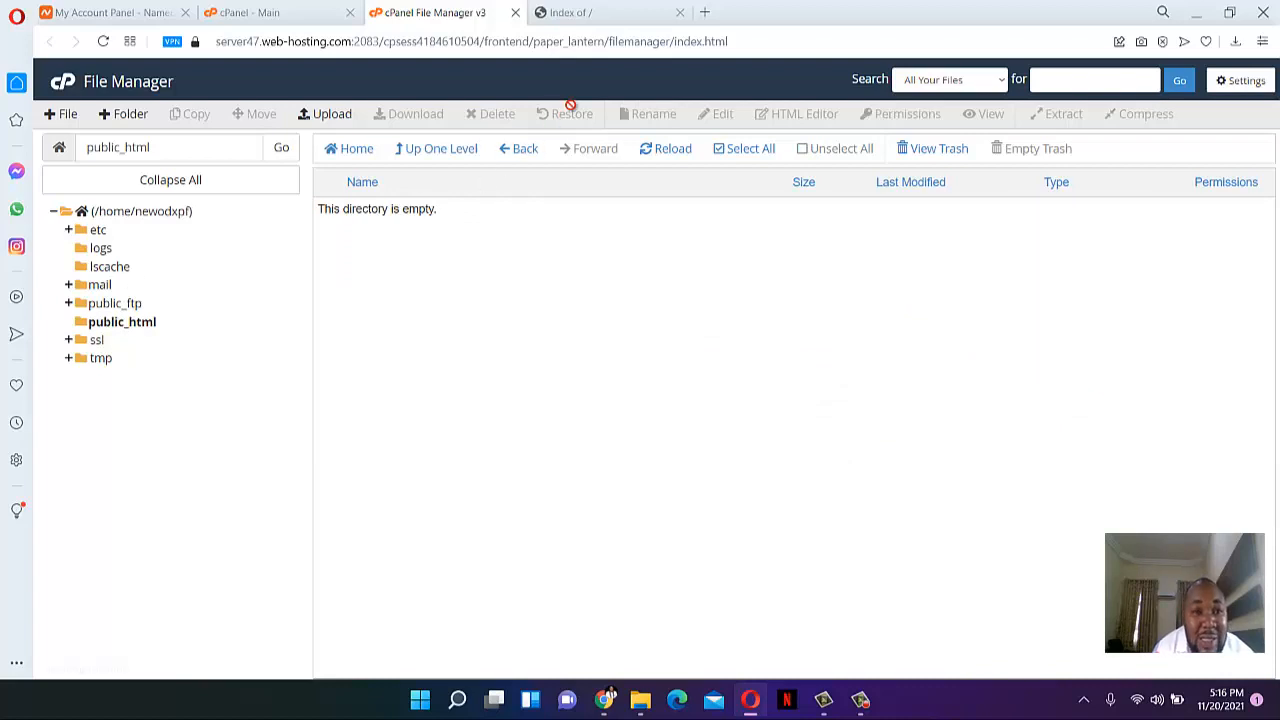
click(568, 12)
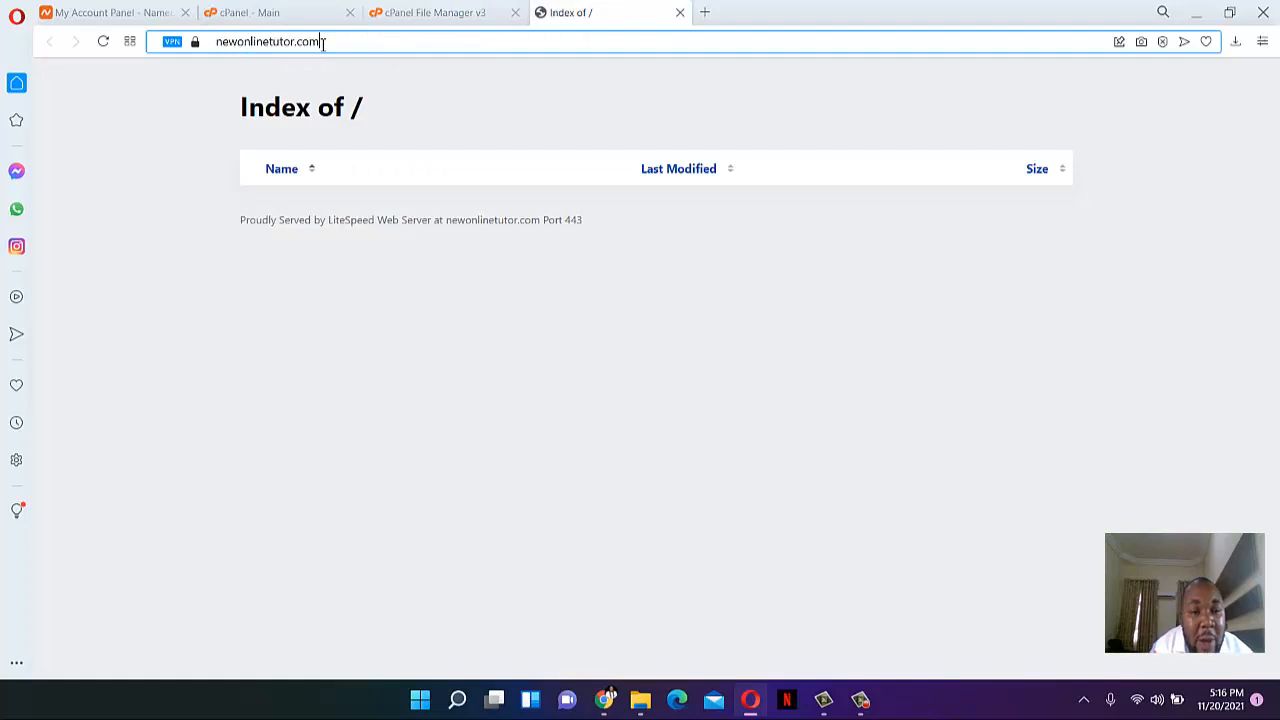
click(440, 12)
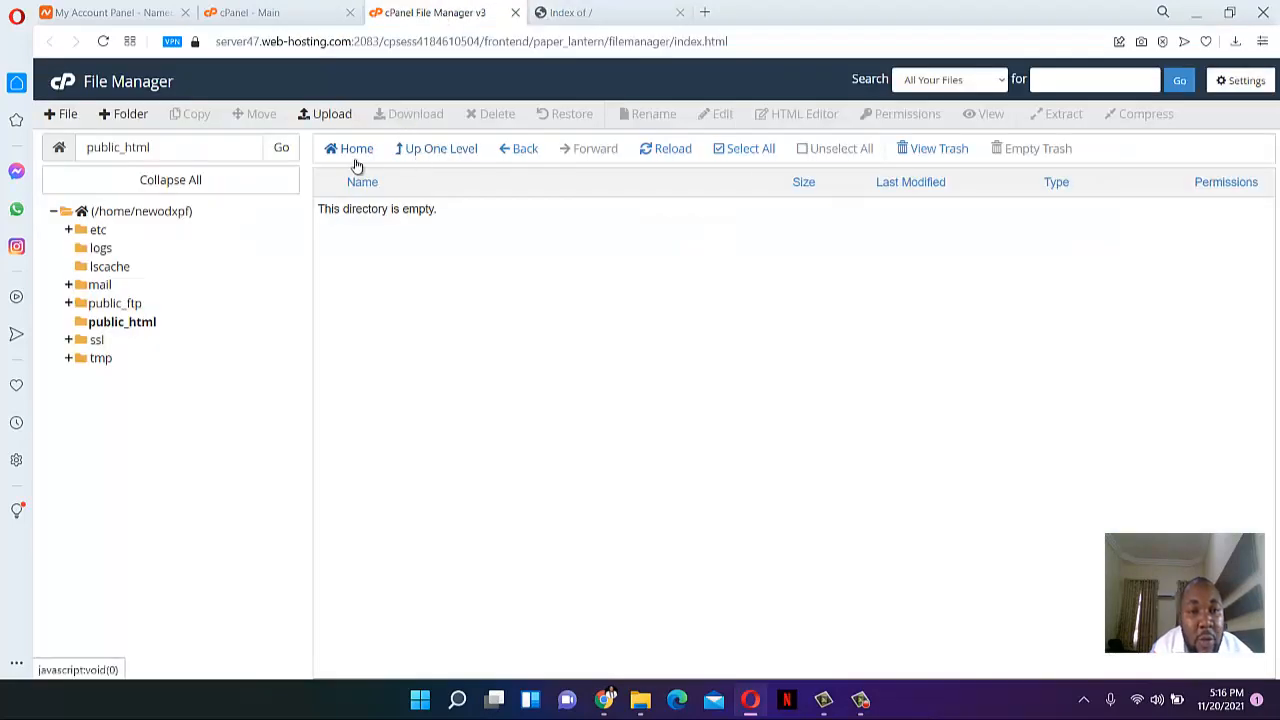
- Reopen public_html and reload the live site listing to confirm both are empty
click(354, 150)
double_click(335, 343)
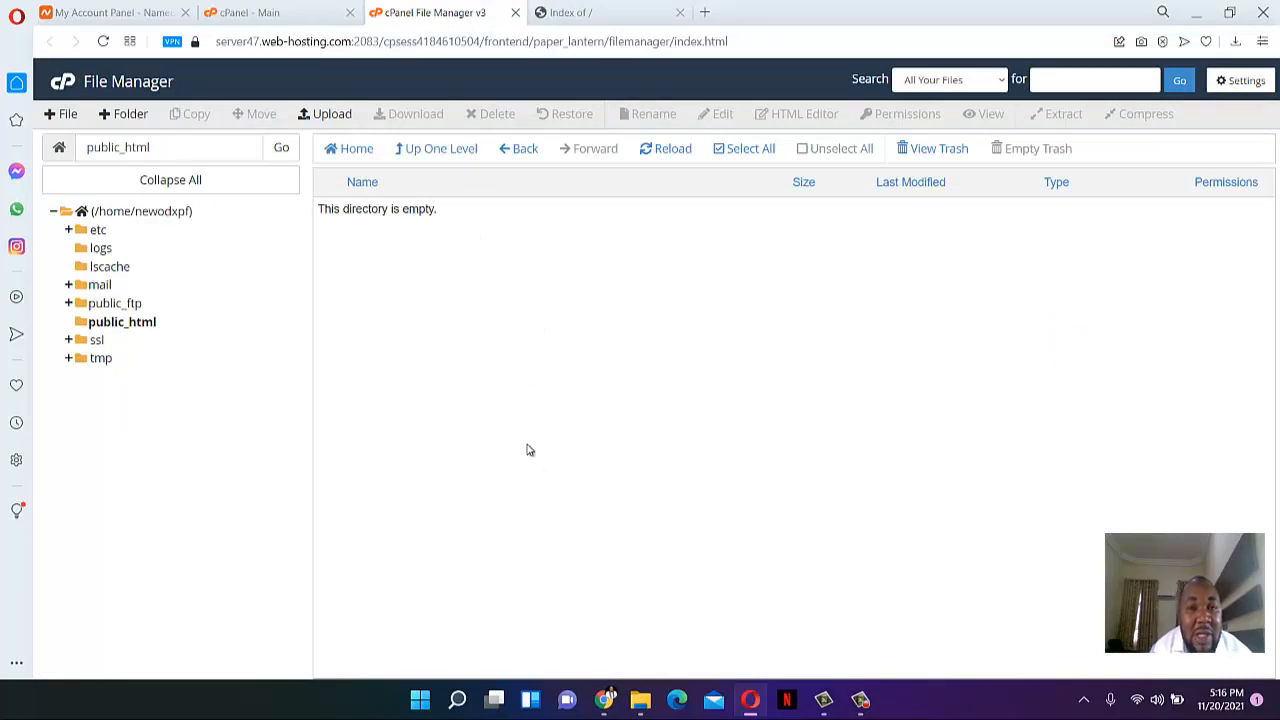
click(584, 11)
click(102, 43)
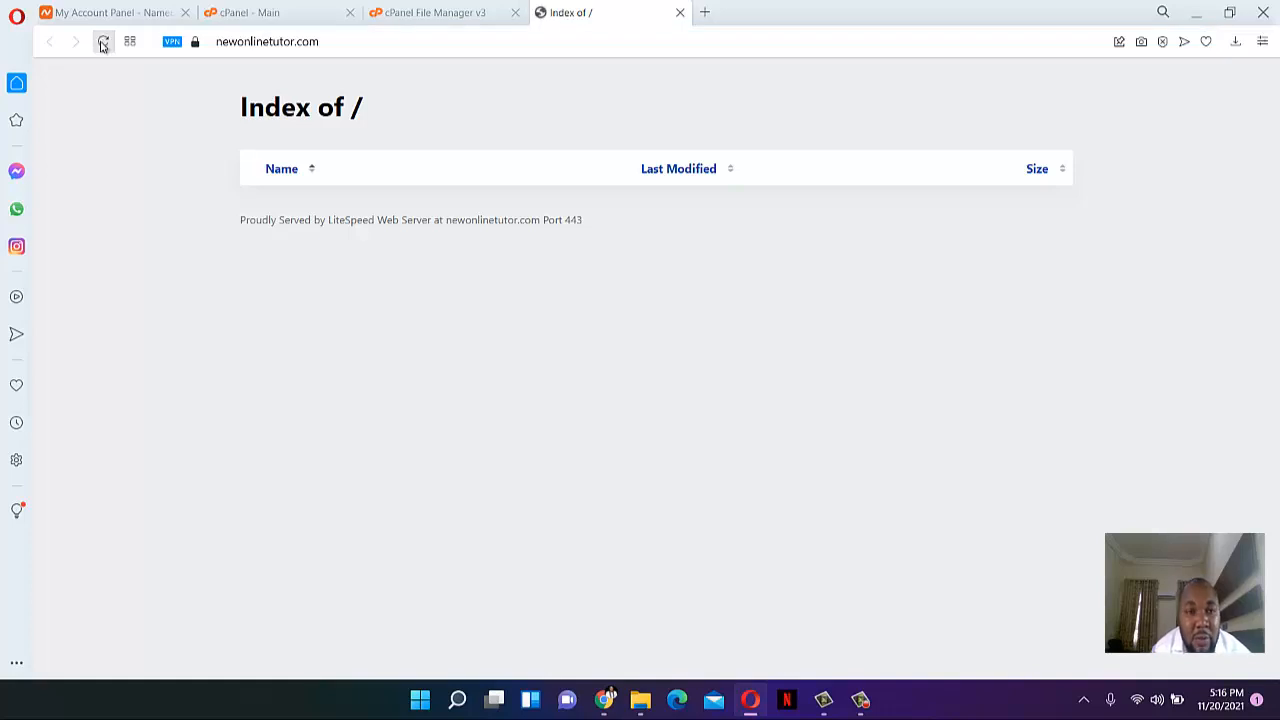
click(434, 10)
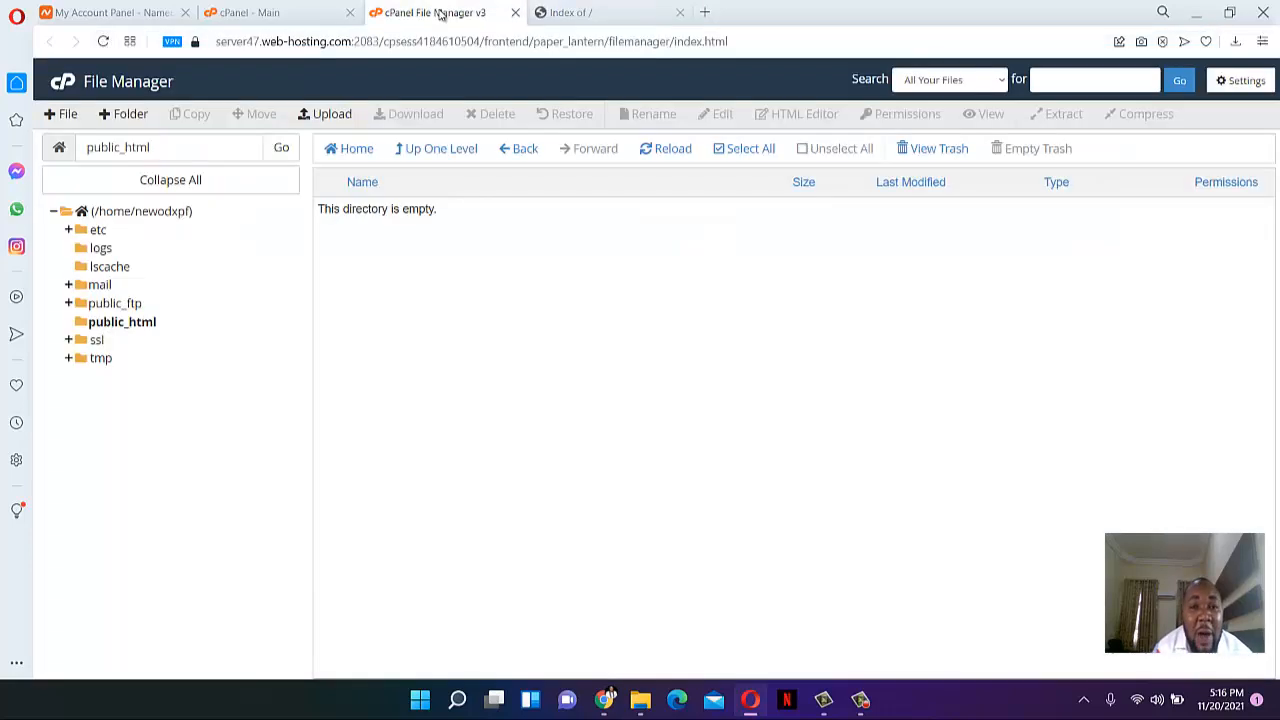
click(571, 10)
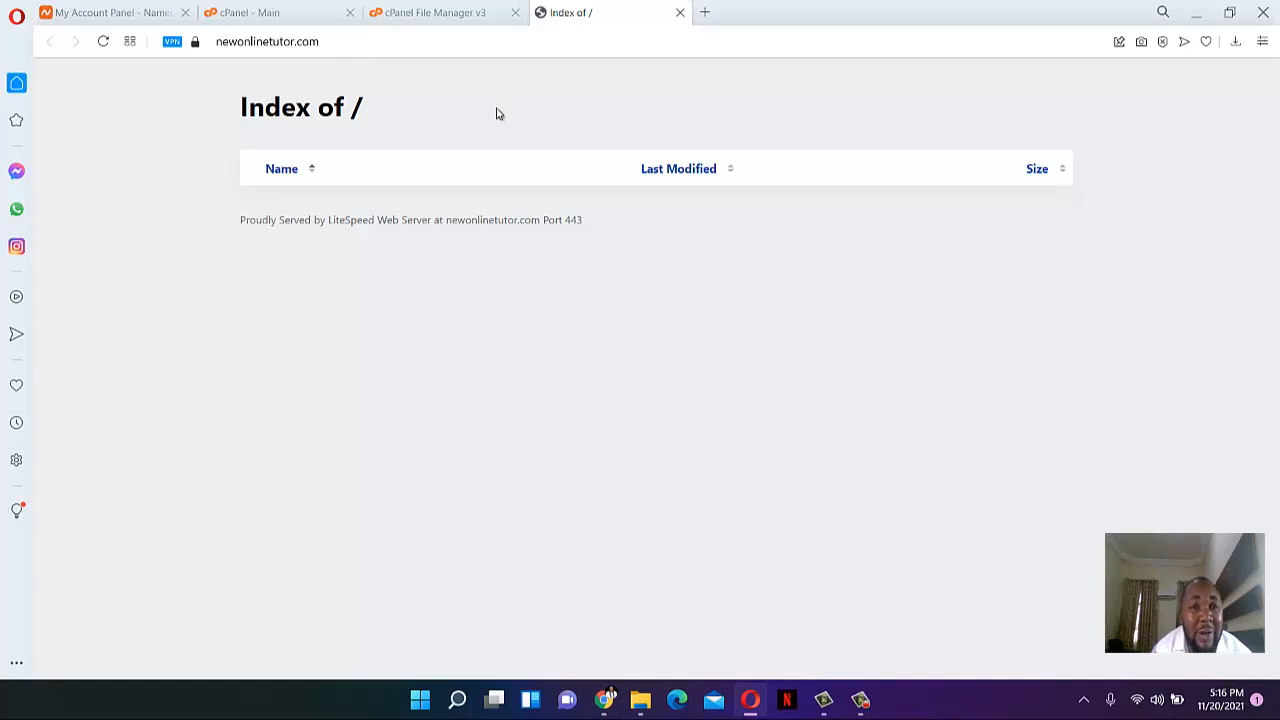
click(465, 10)
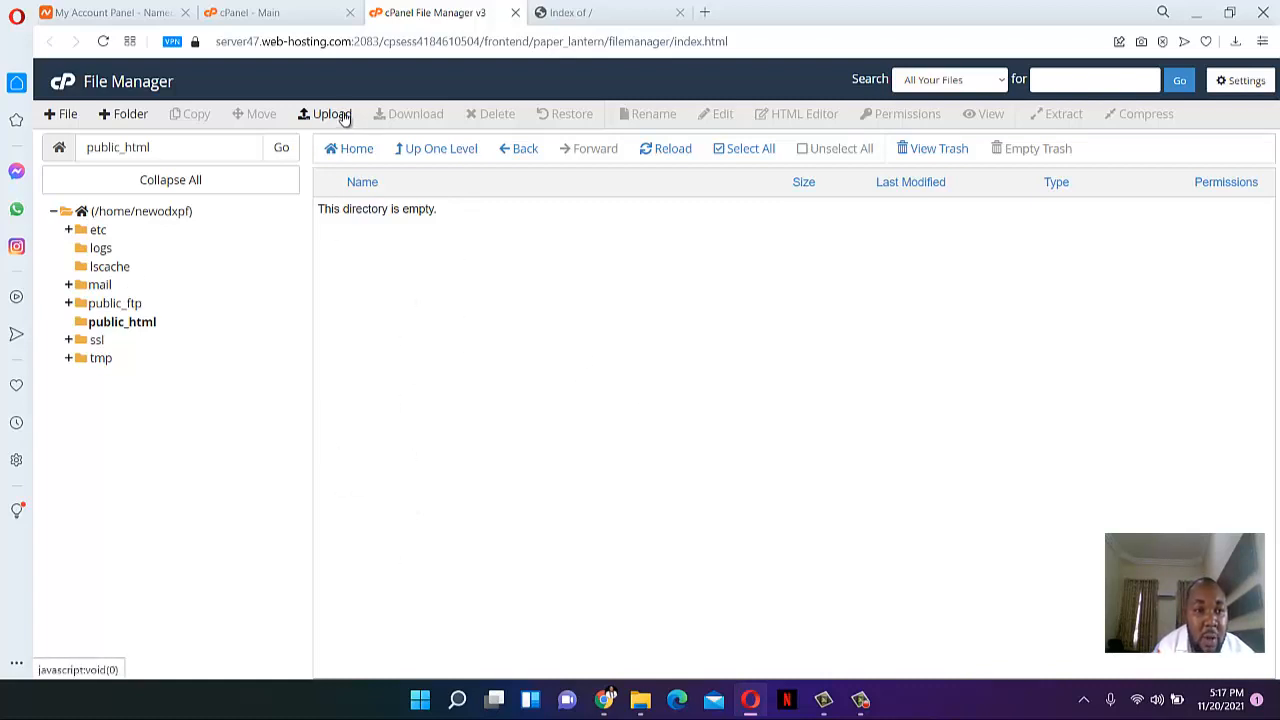
- Create a 'btcinvest' folder in public_html and reload the live Index of / to see it
click(130, 116)
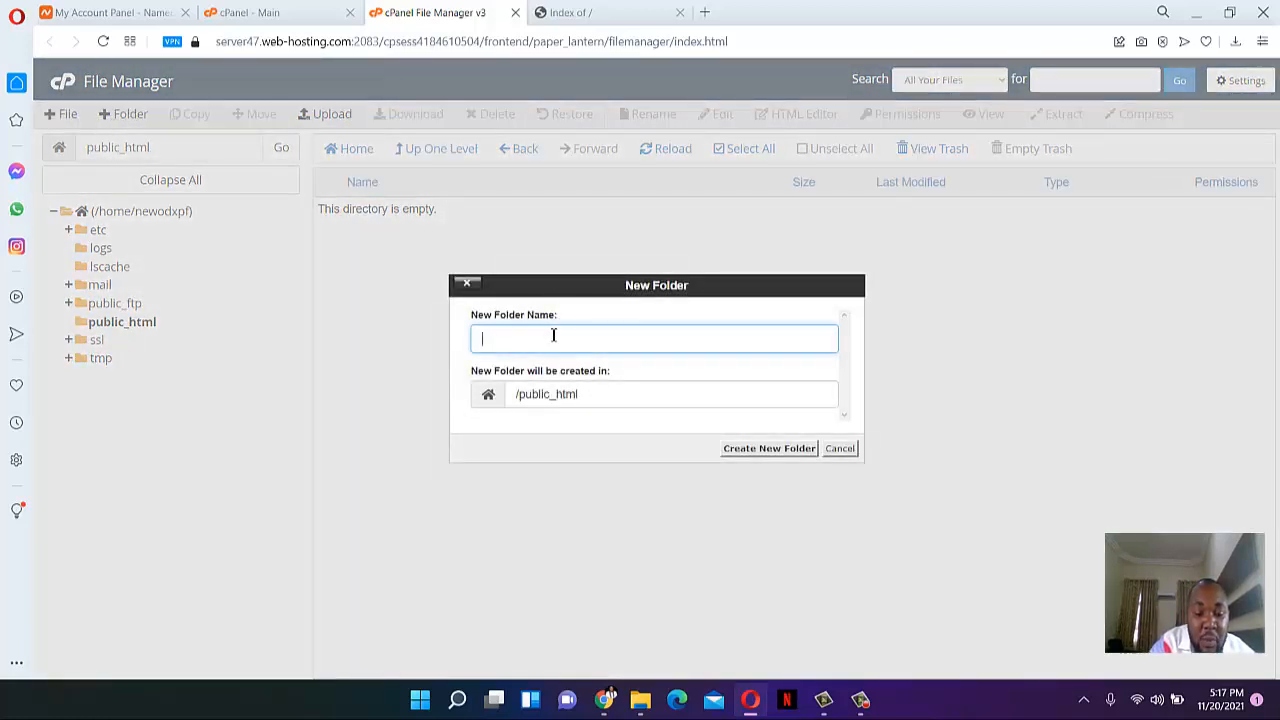
text(bt)
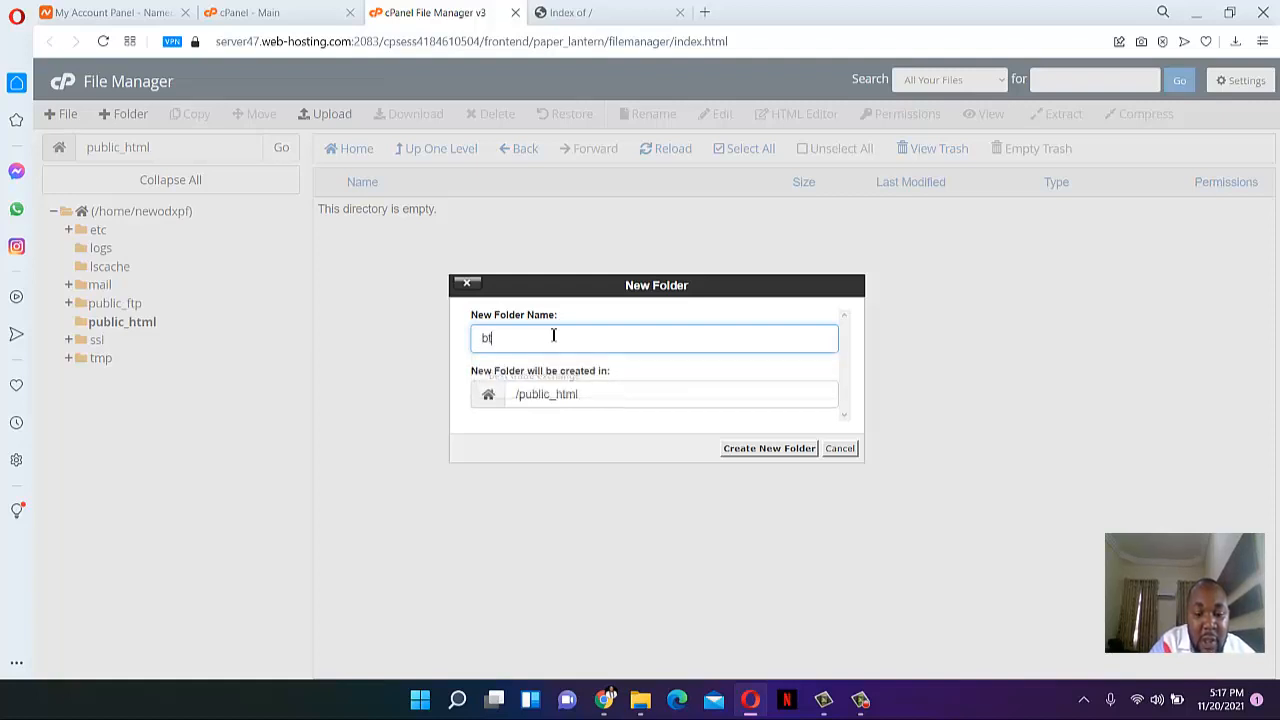
text(cinvest)
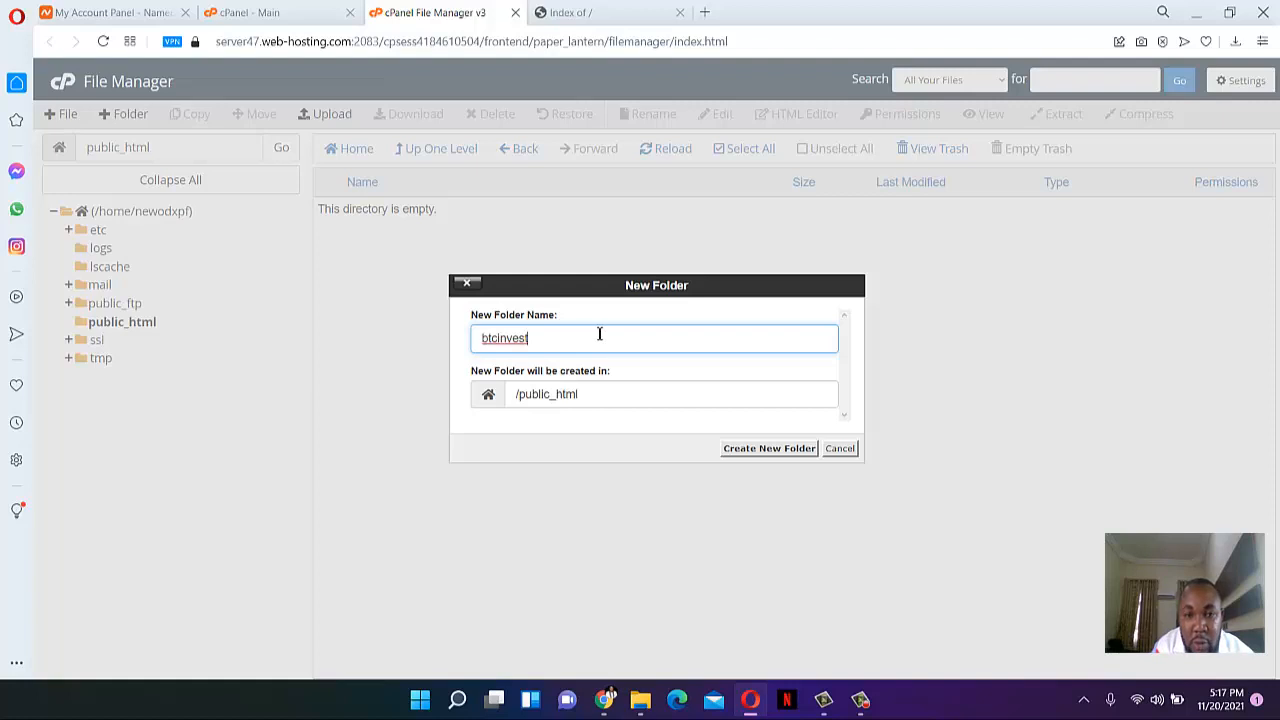
click(766, 452)
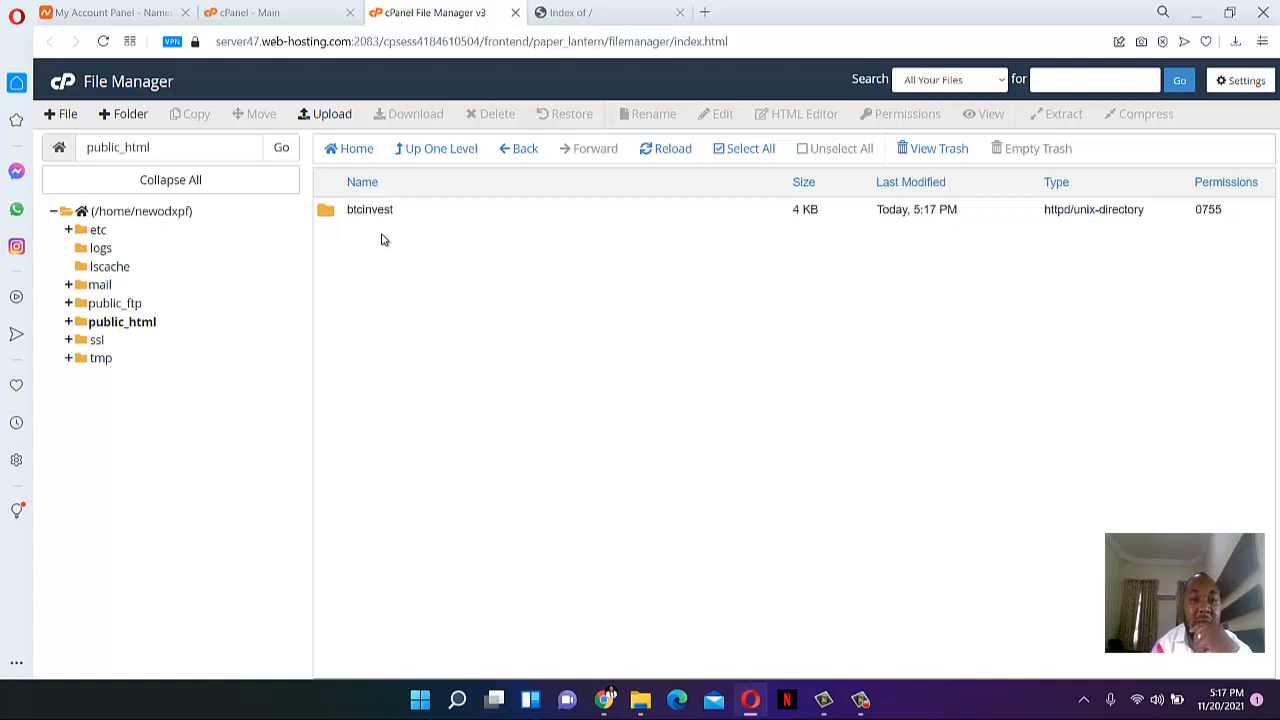
click(605, 16)
click(102, 42)
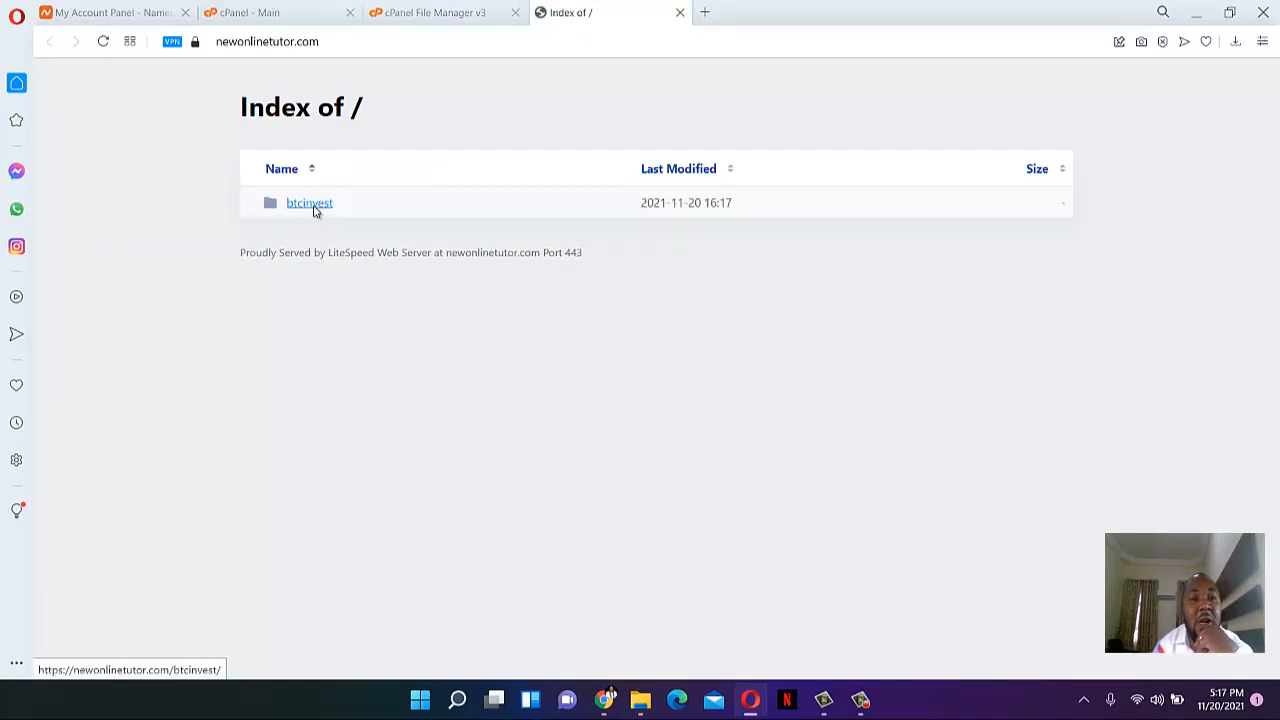
- Open the btcinvest folder on the live site and compare it with File Manager
click(313, 205)
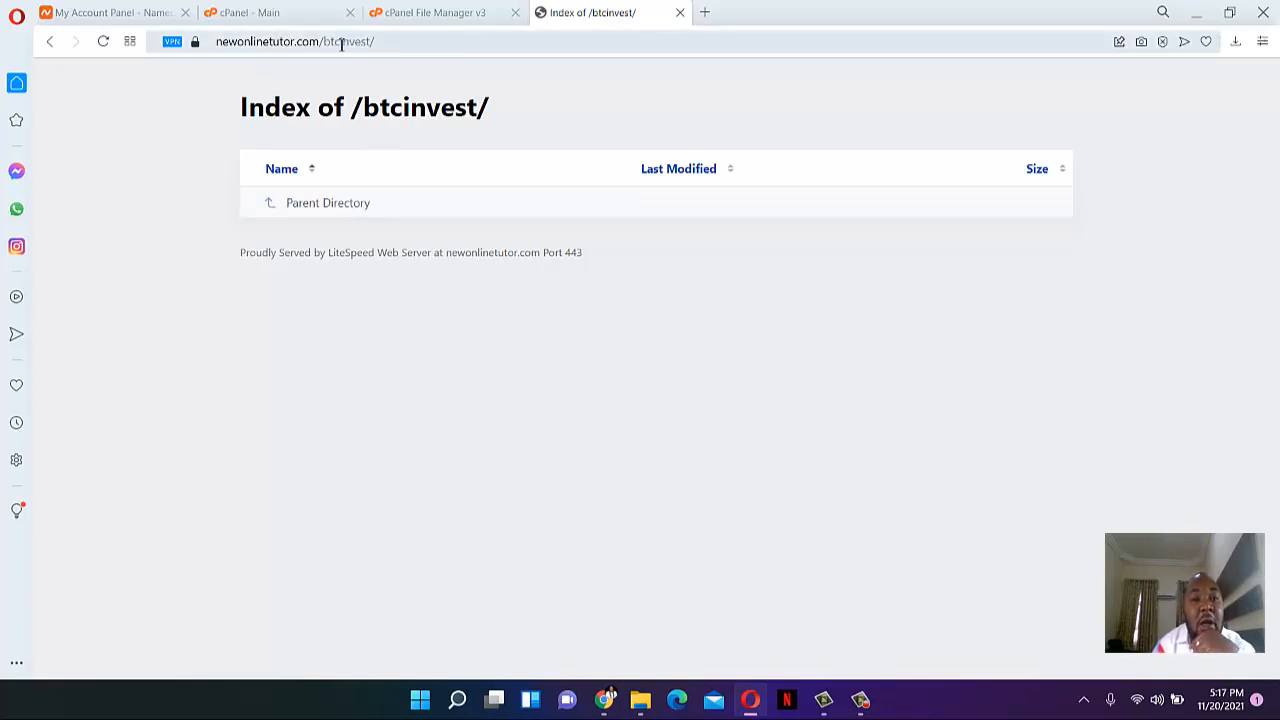
drag(324, 42, 402, 42)
click(402, 42)
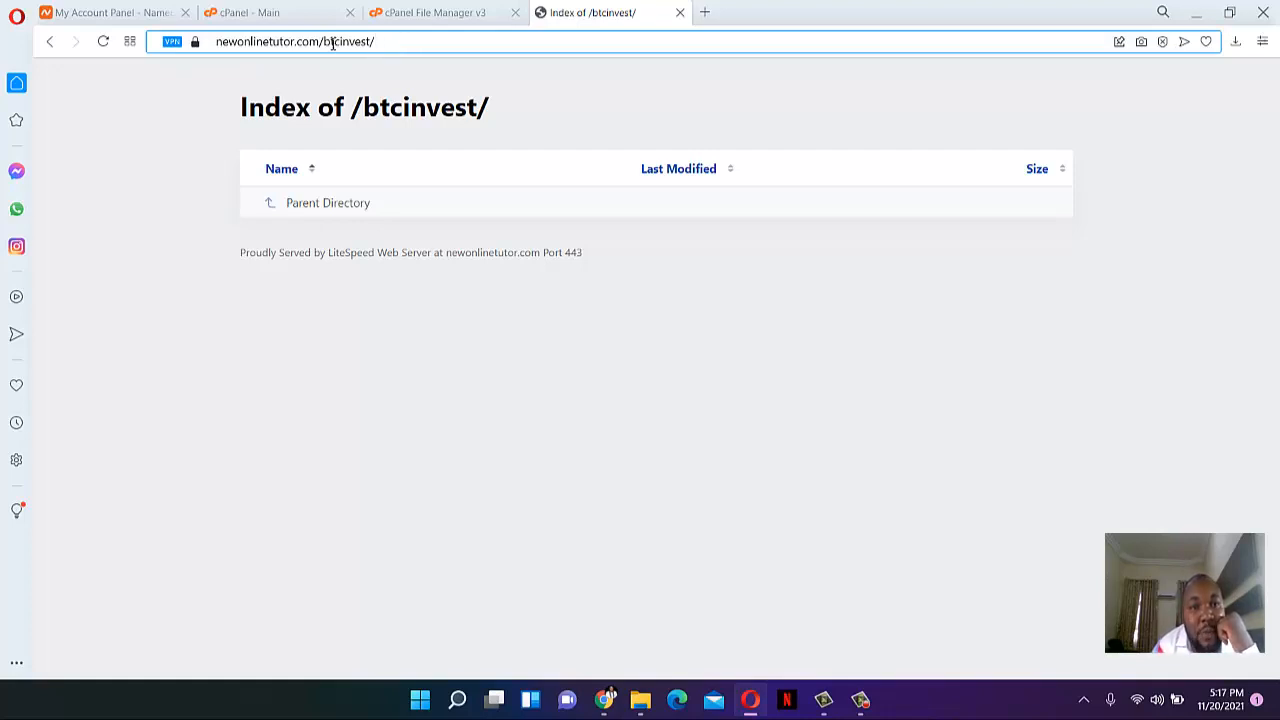
drag(325, 42, 408, 40)
click(408, 40)
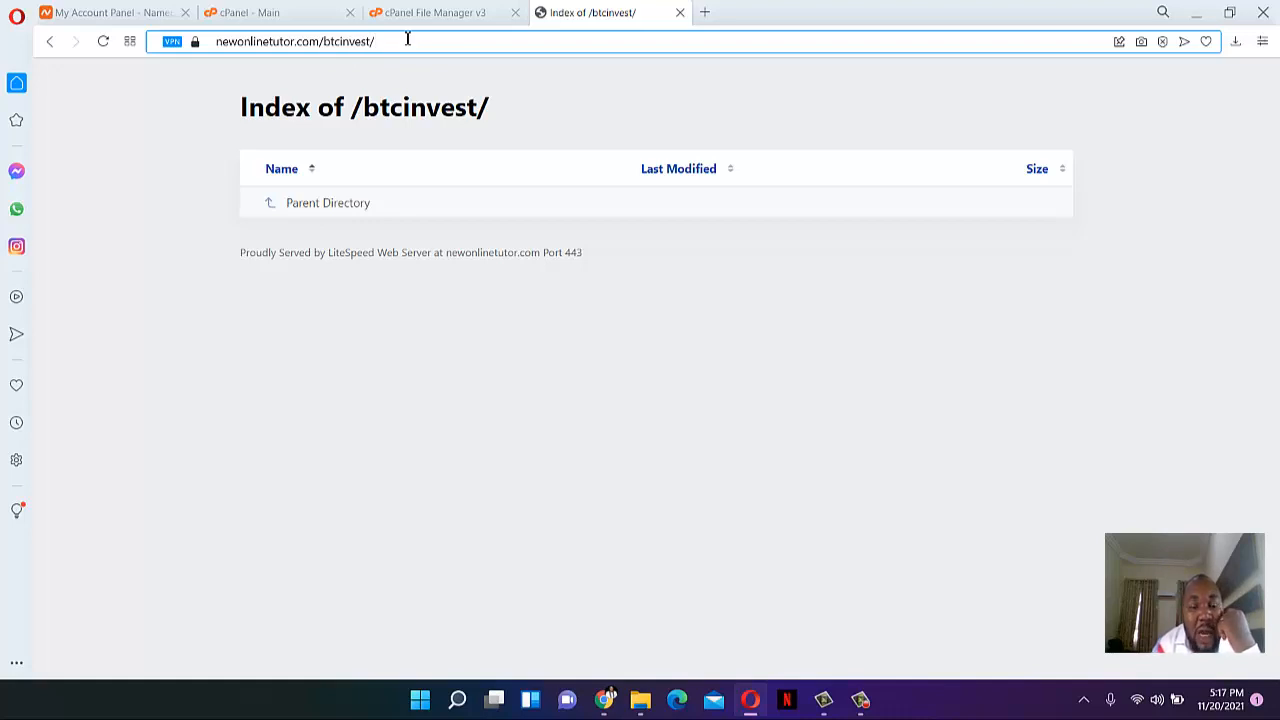
click(423, 12)
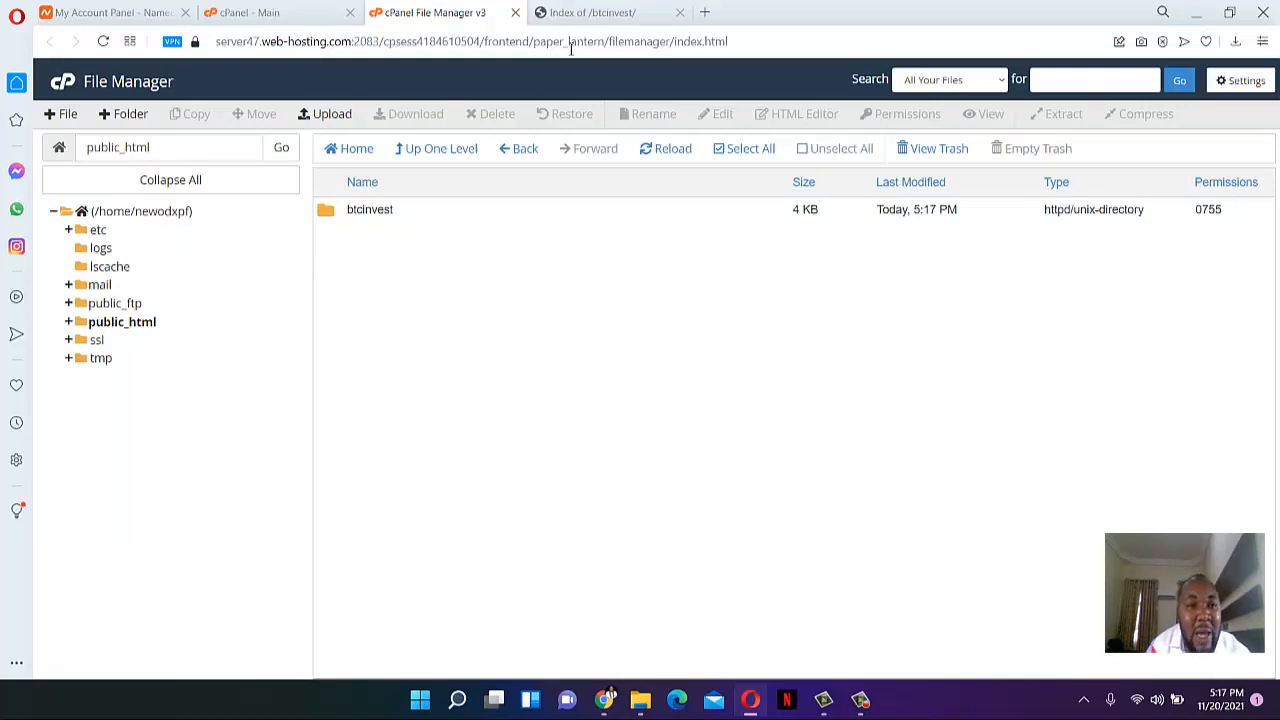
click(580, 11)
- Load the newonlinetutor.com root listing in a new browser tab
drag(285, 41, 218, 41)
key(ctrl+c)
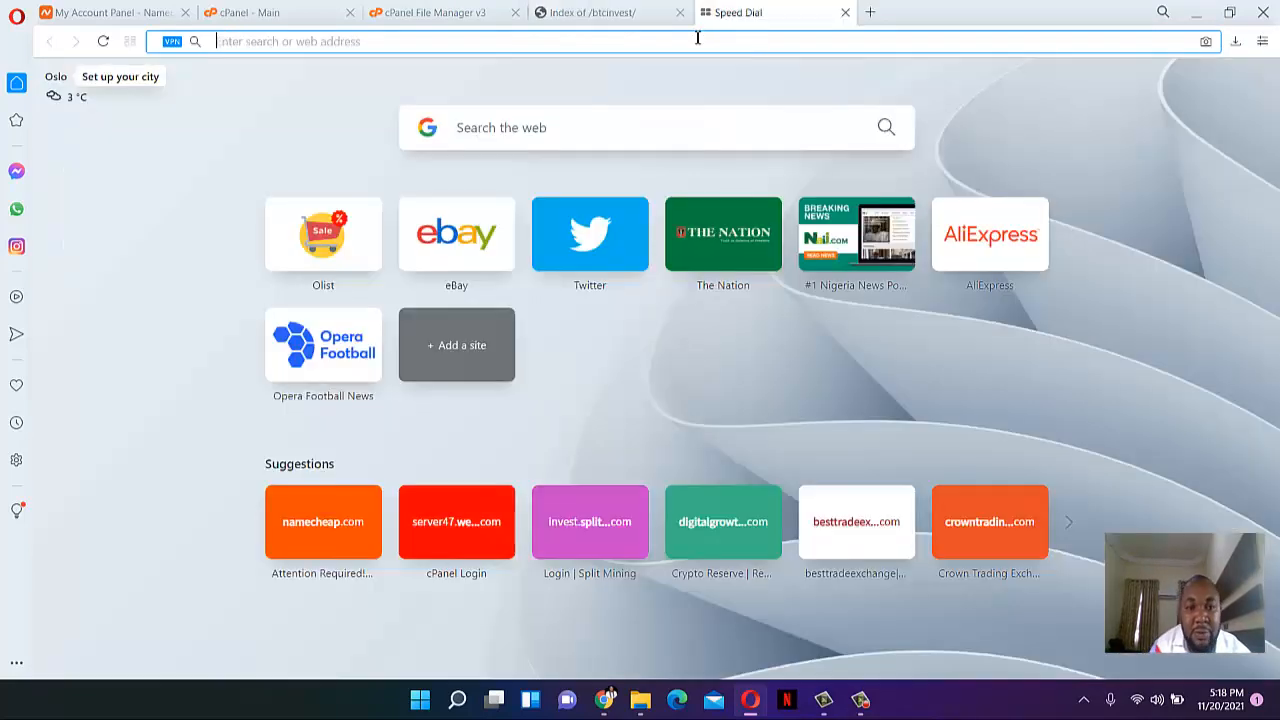
click(705, 12)
key(ctrl+v)
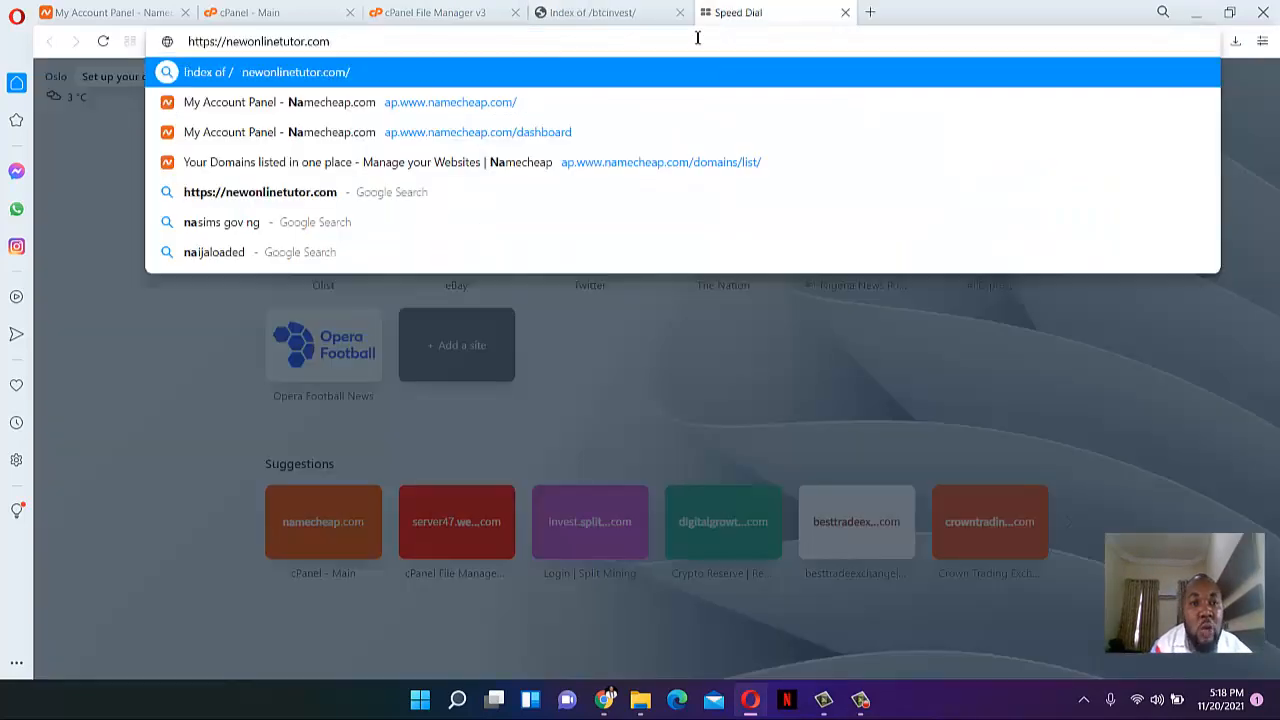
key(Return)
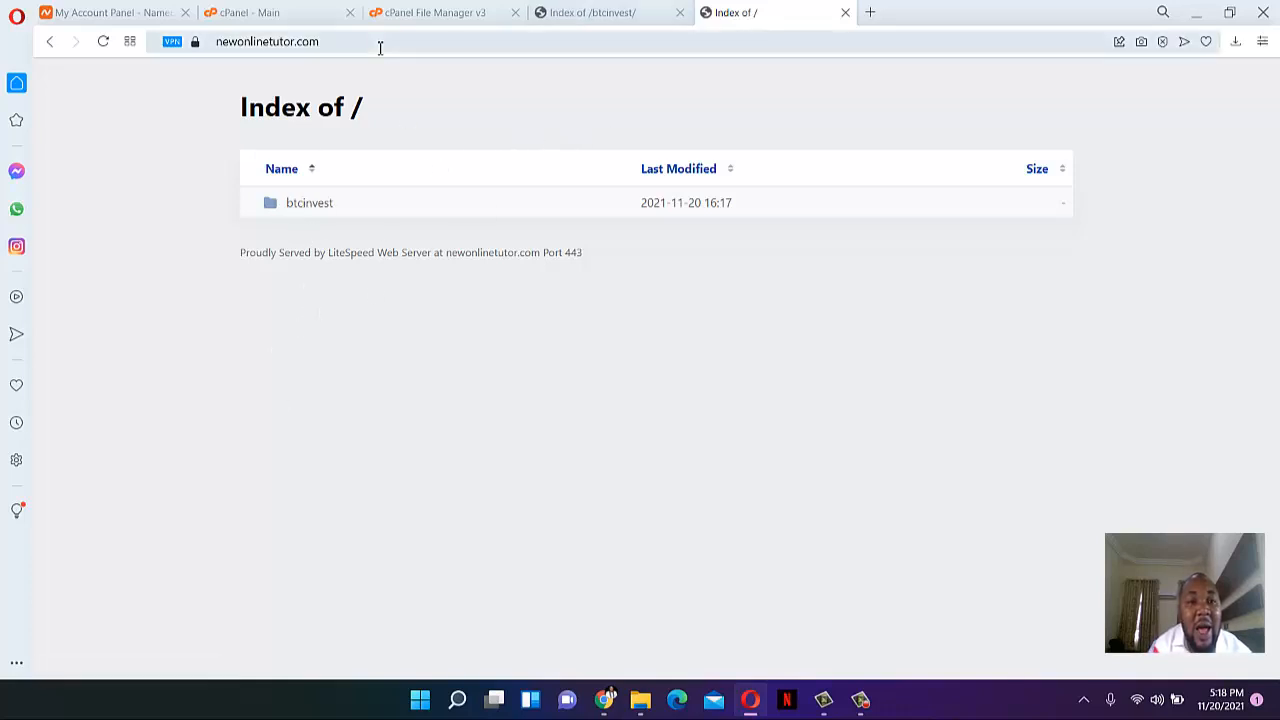
click(600, 12)
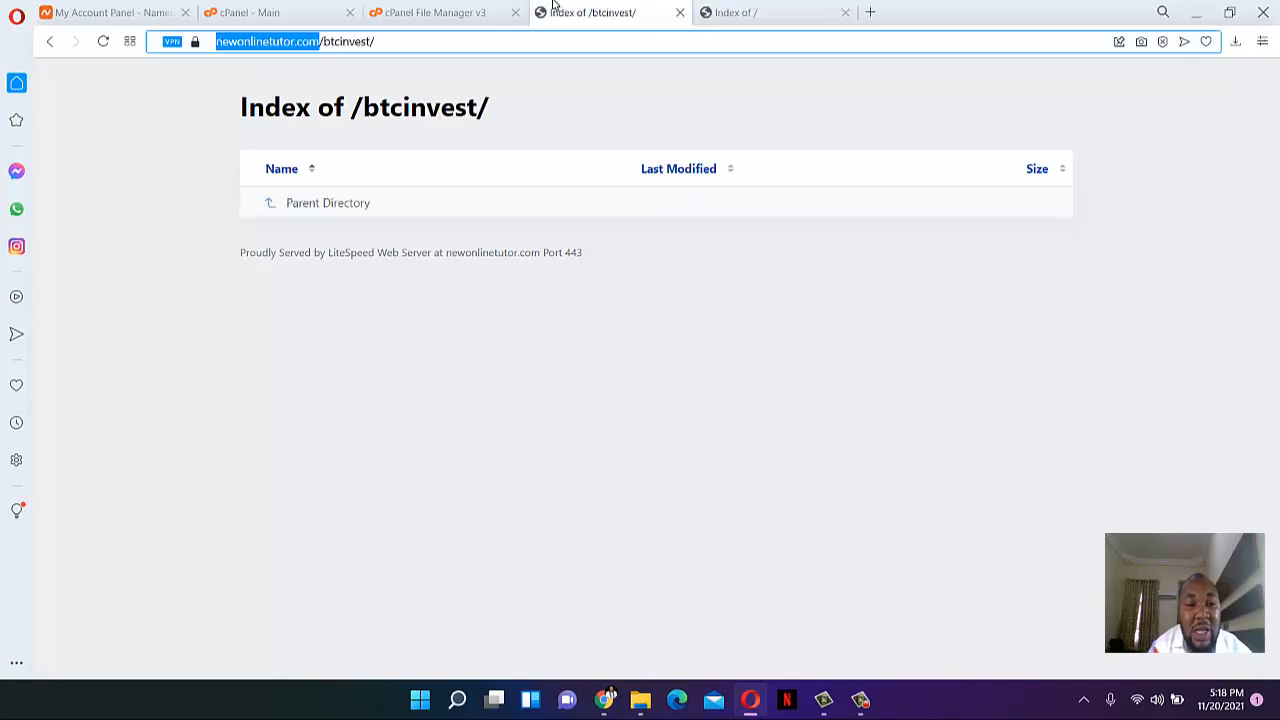
click(445, 12)
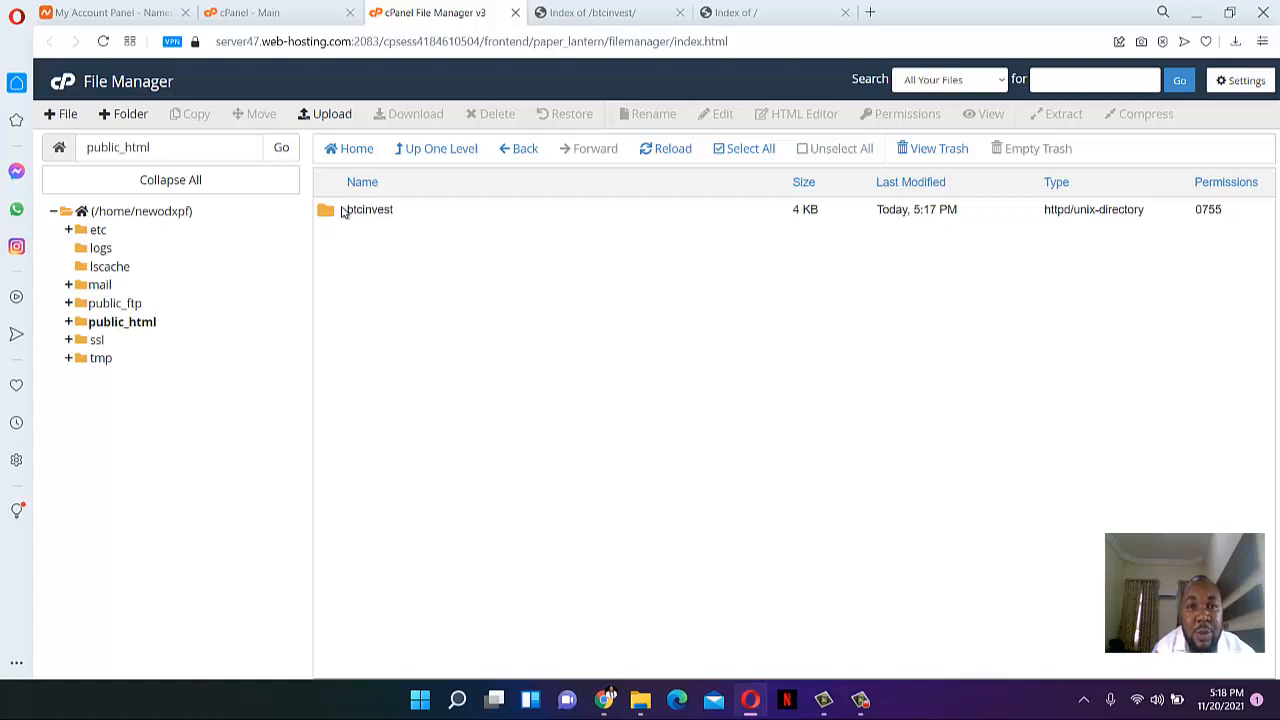
- Load newonlinetutor.com/btcinvest/ in the root tab, confirming it is empty, then return to File Manager
click(601, 11)
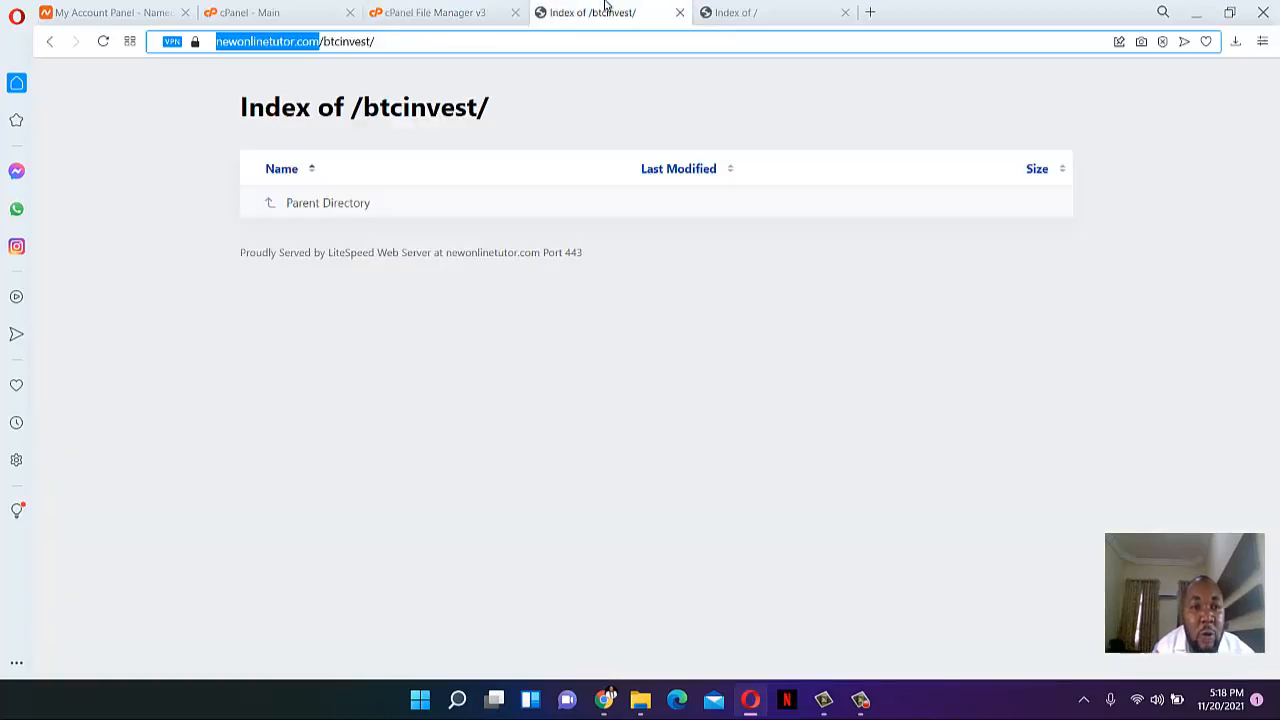
click(383, 44)
key(ctrl+a)
key(ctrl+c)
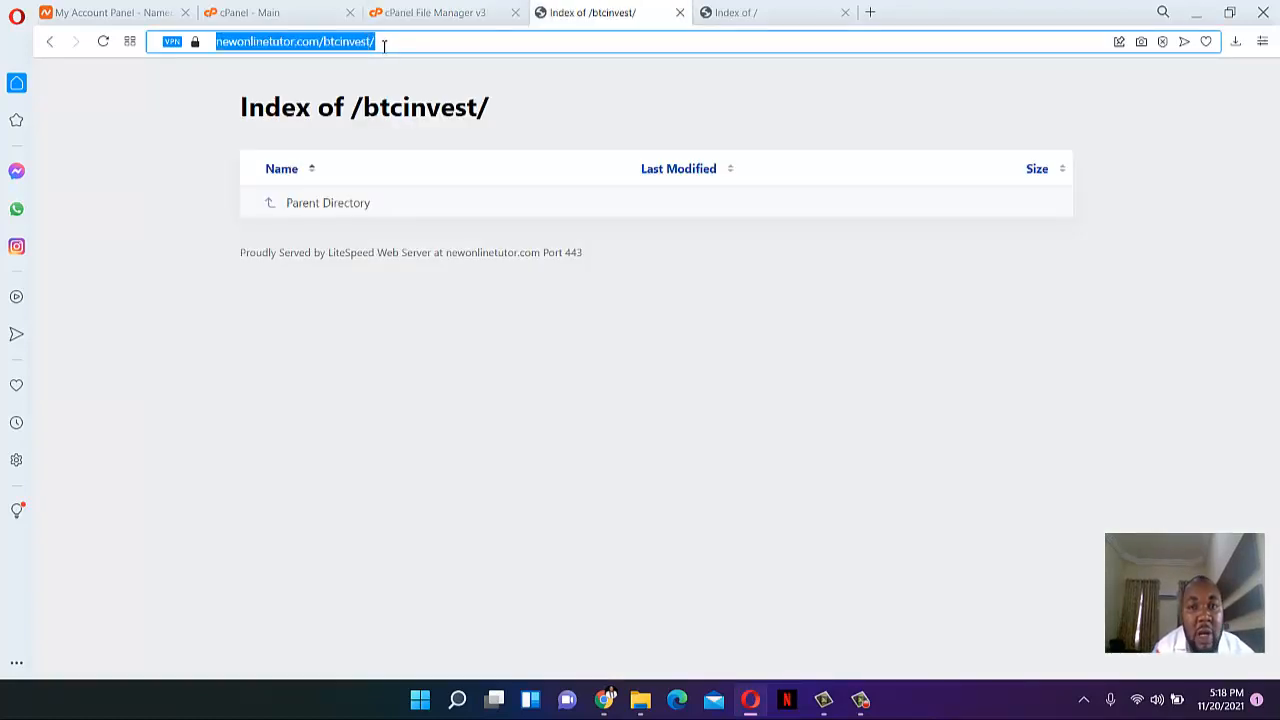
click(777, 5)
click(659, 51)
key(ctrl+v)
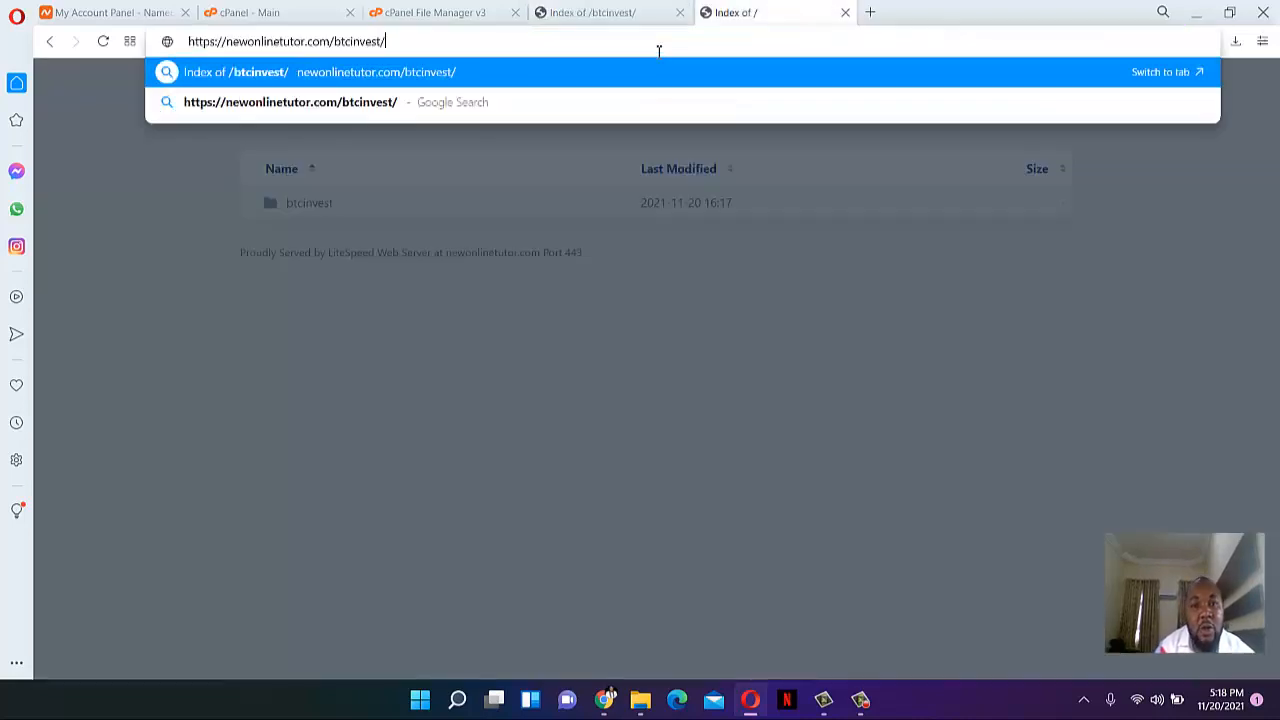
key(Return)
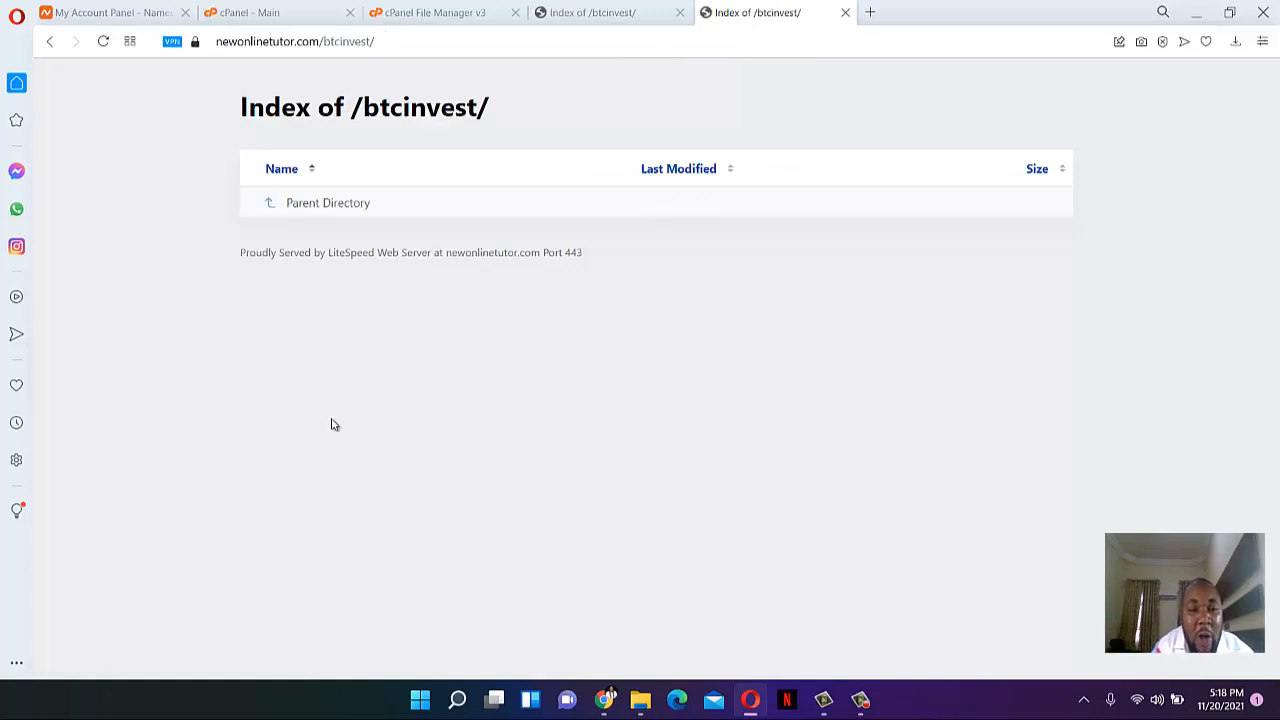
click(482, 11)
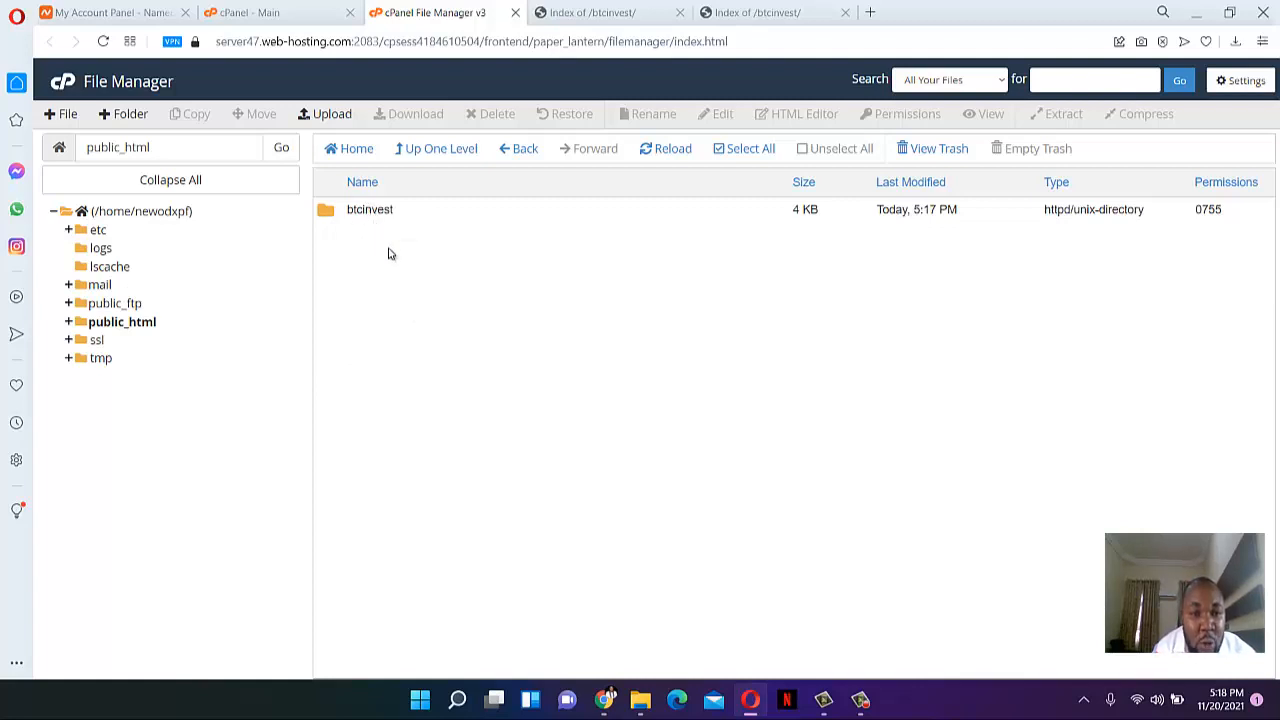
- Upload btcfrontend.zip (4.87 MB) from the Desktop invest folder into public_html/btcinvest
double_click(330, 212)
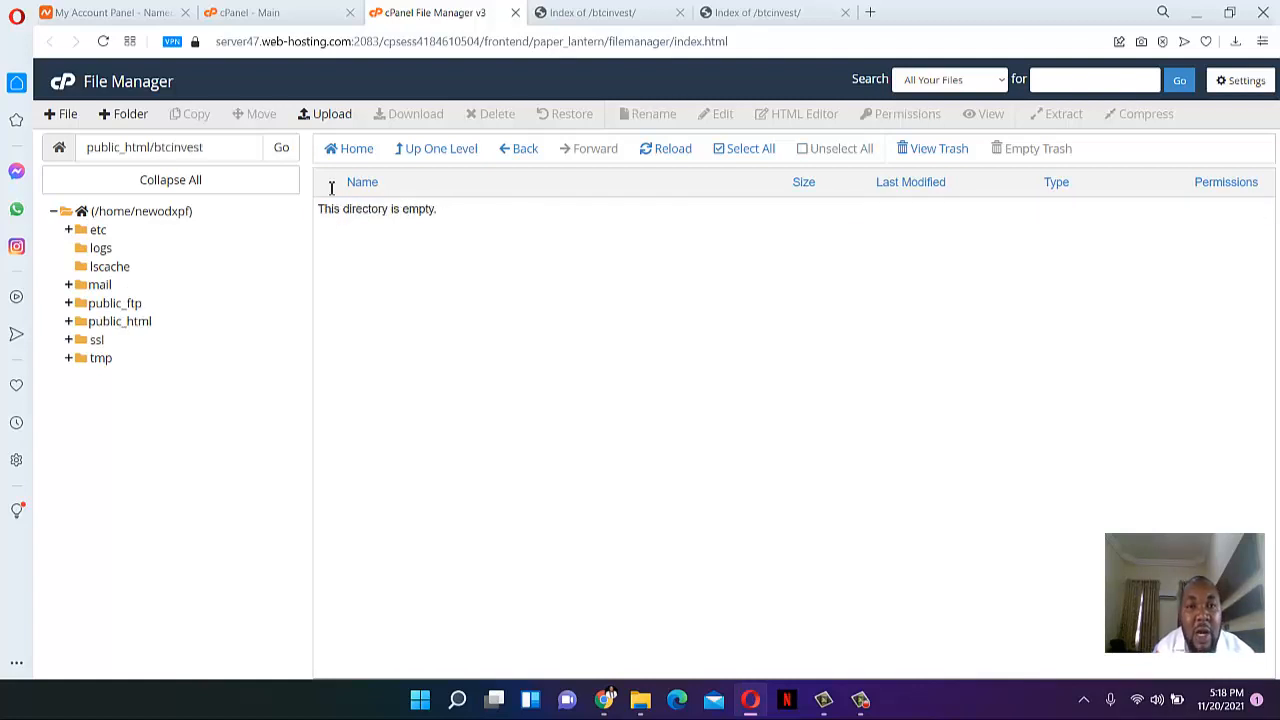
click(333, 116)
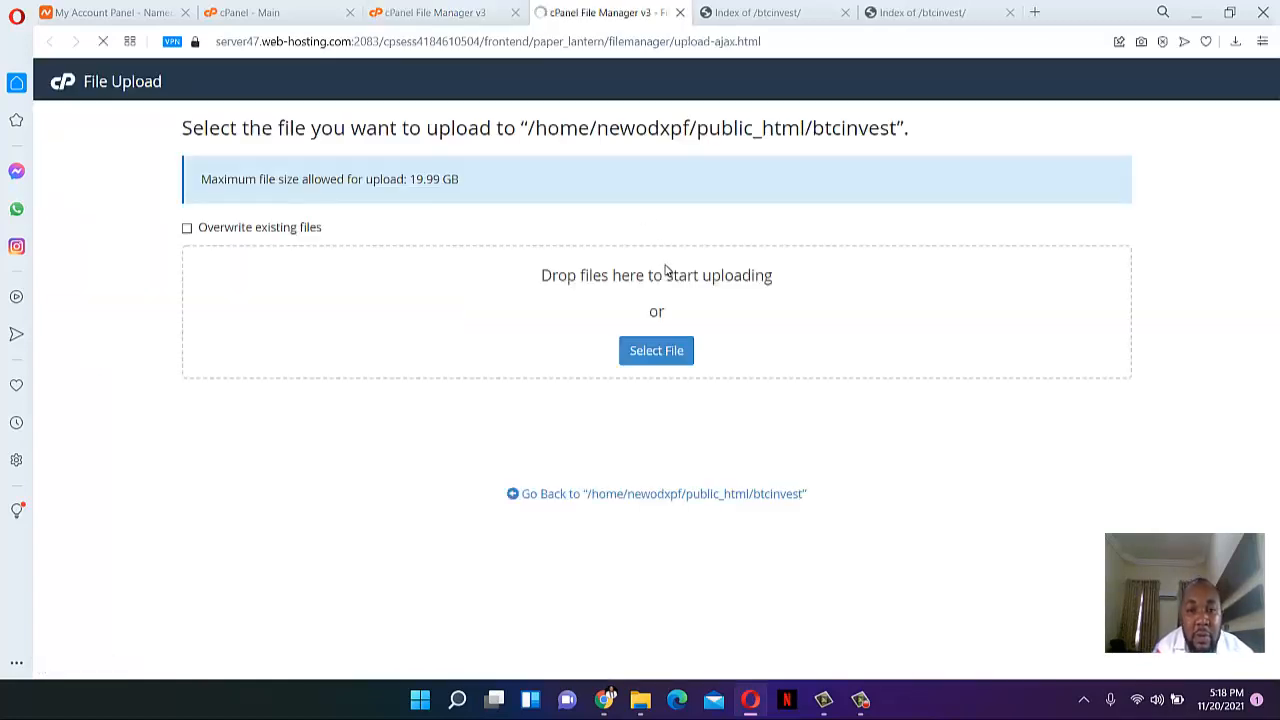
click(660, 355)
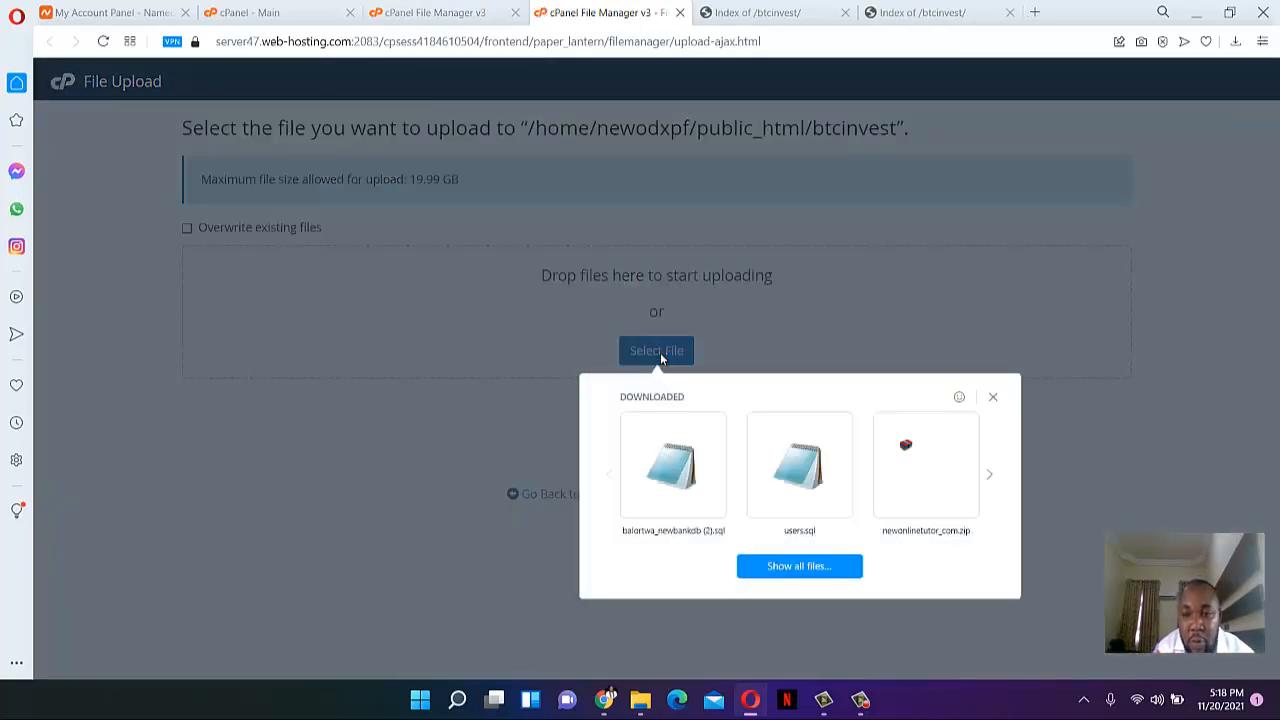
click(812, 566)
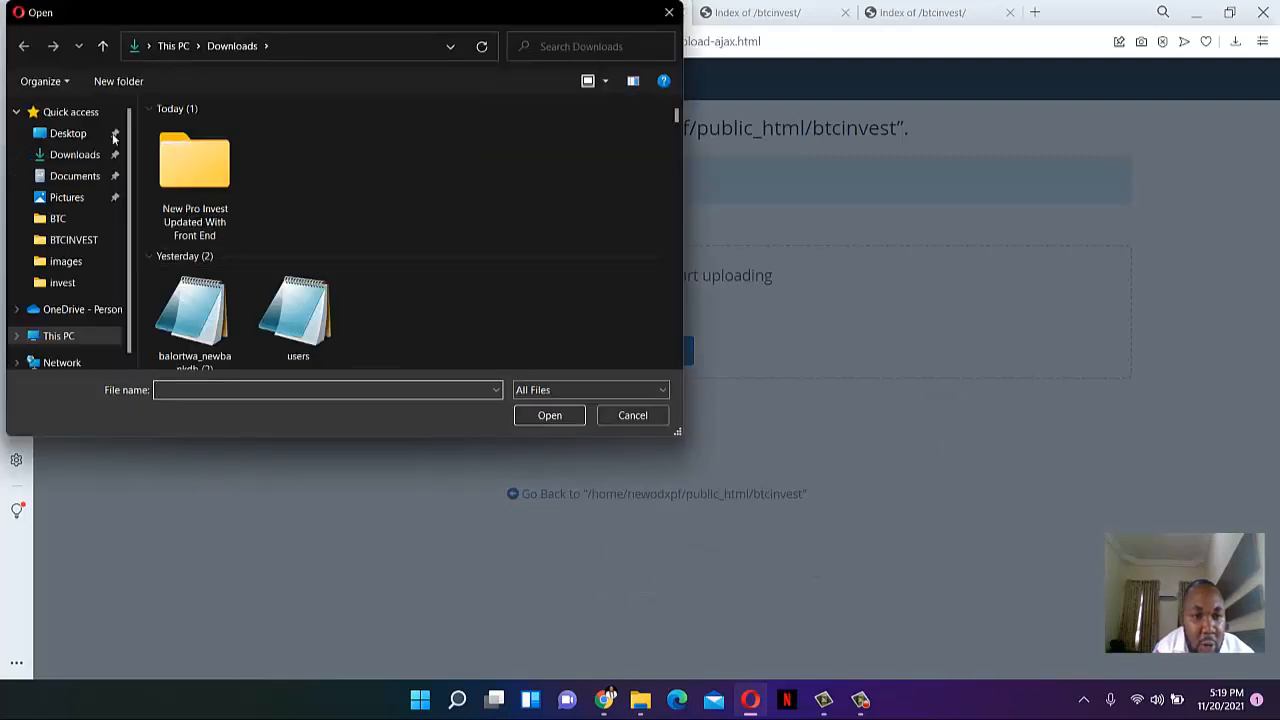
click(85, 134)
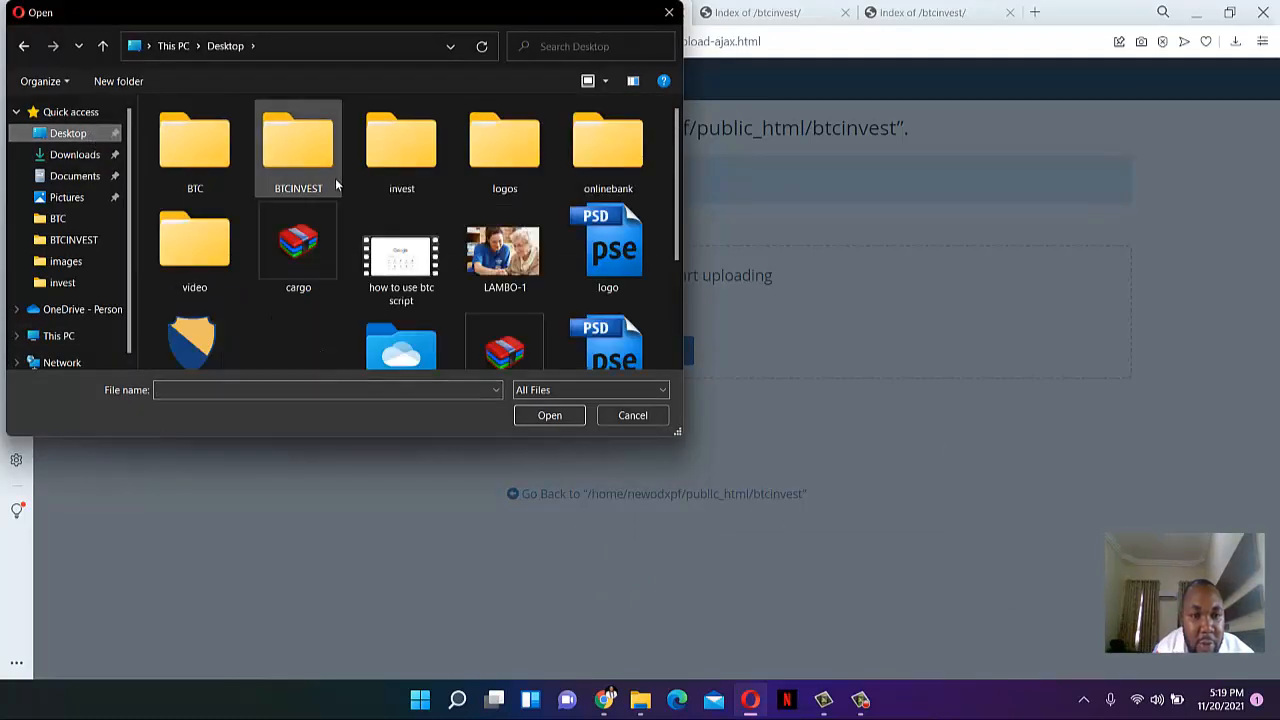
double_click(317, 176)
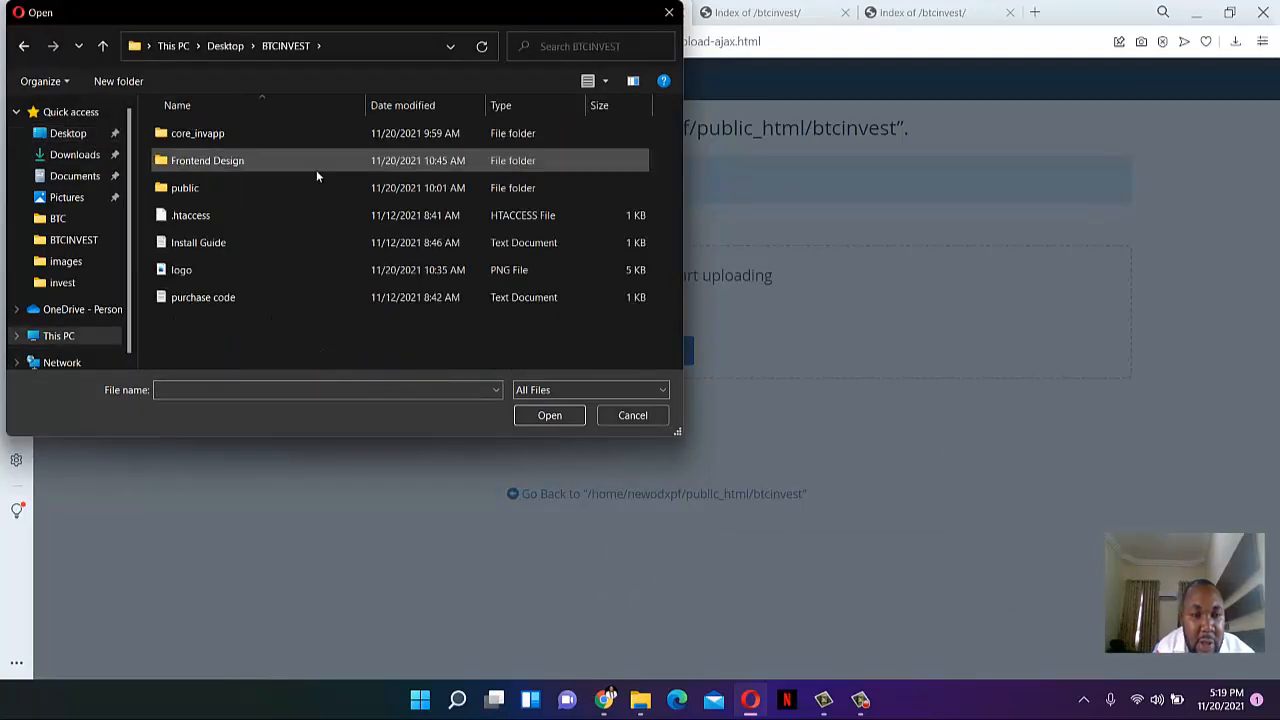
click(228, 46)
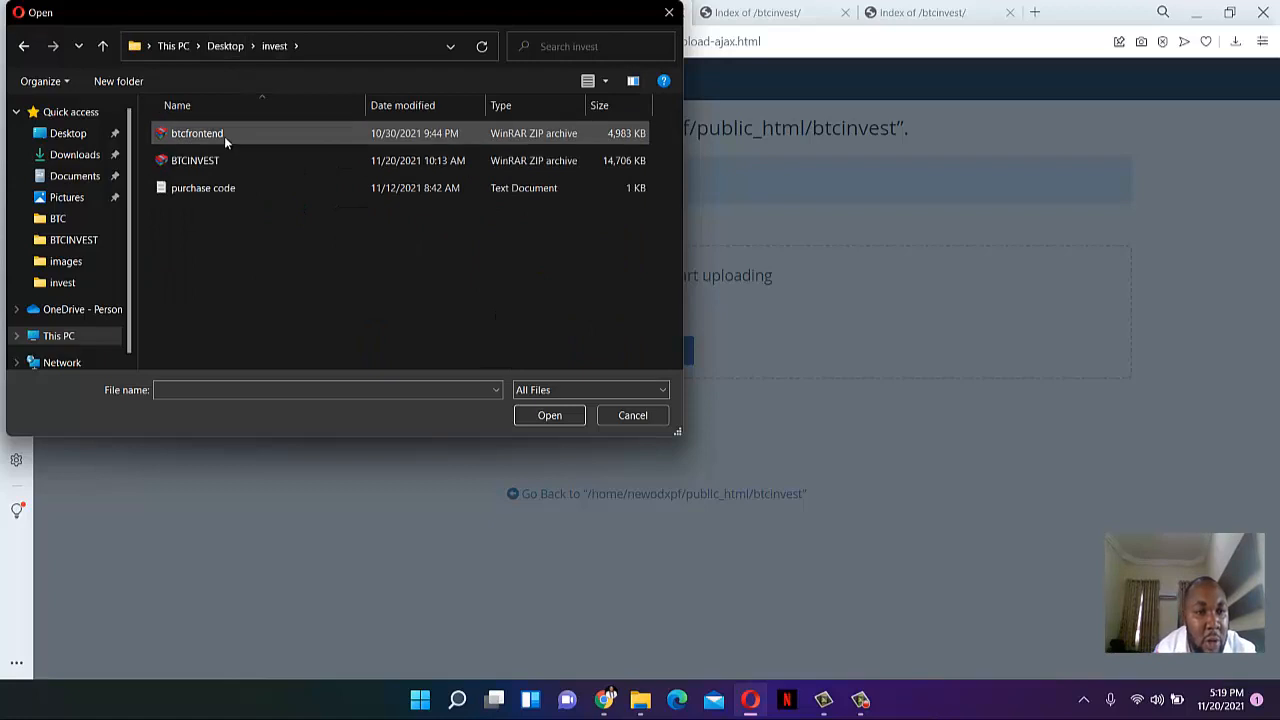
click(224, 138)
double_click(224, 136)
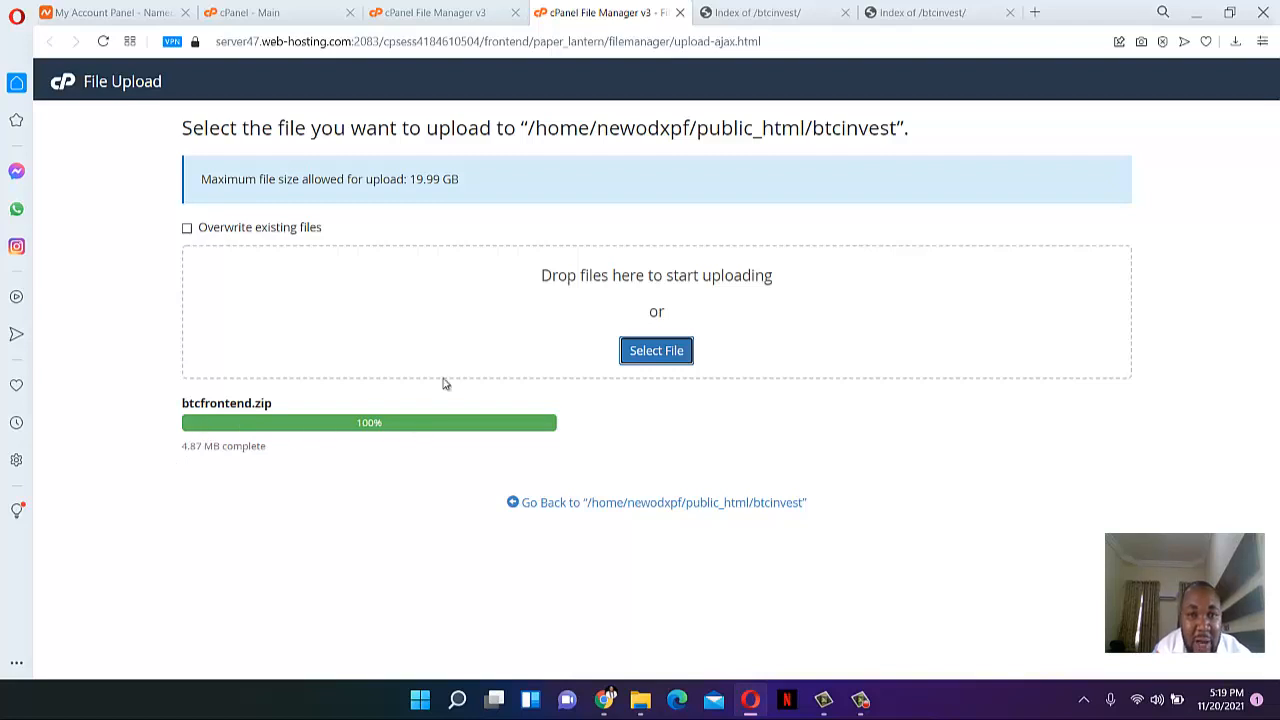
click(453, 7)
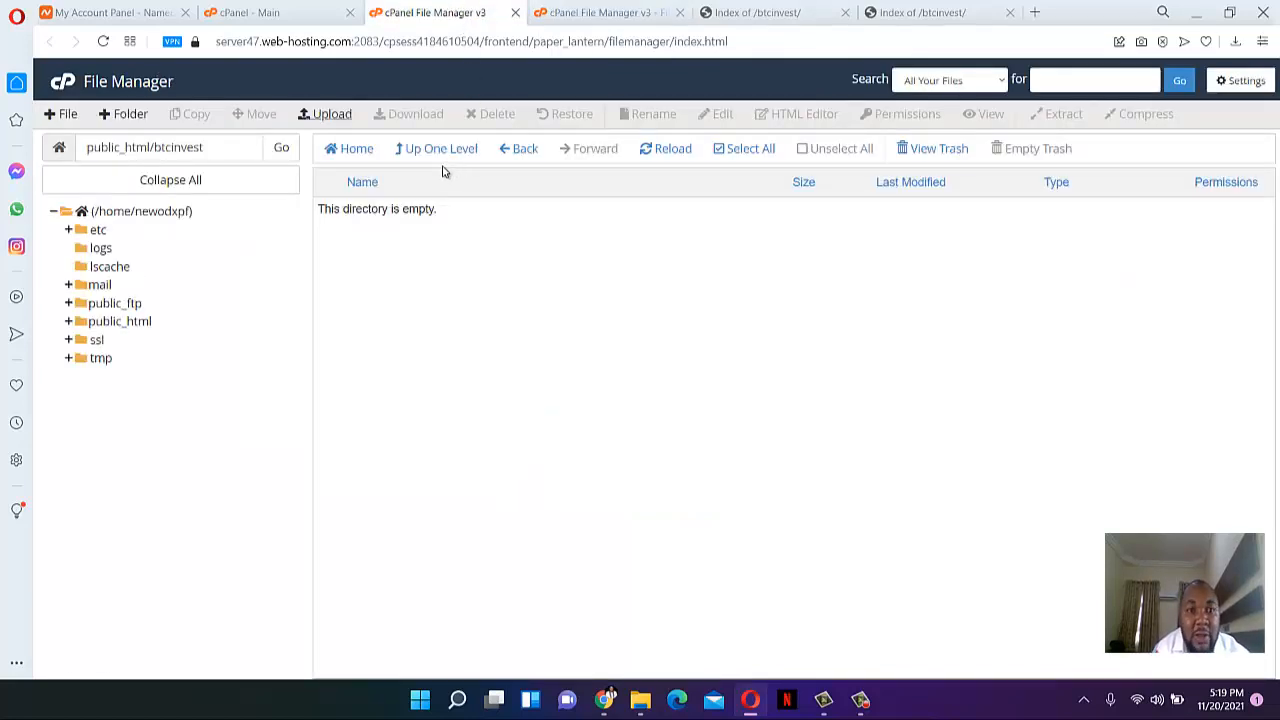
- Refresh the btcinvest listing and start extracting btcfrontend.zip
click(673, 152)
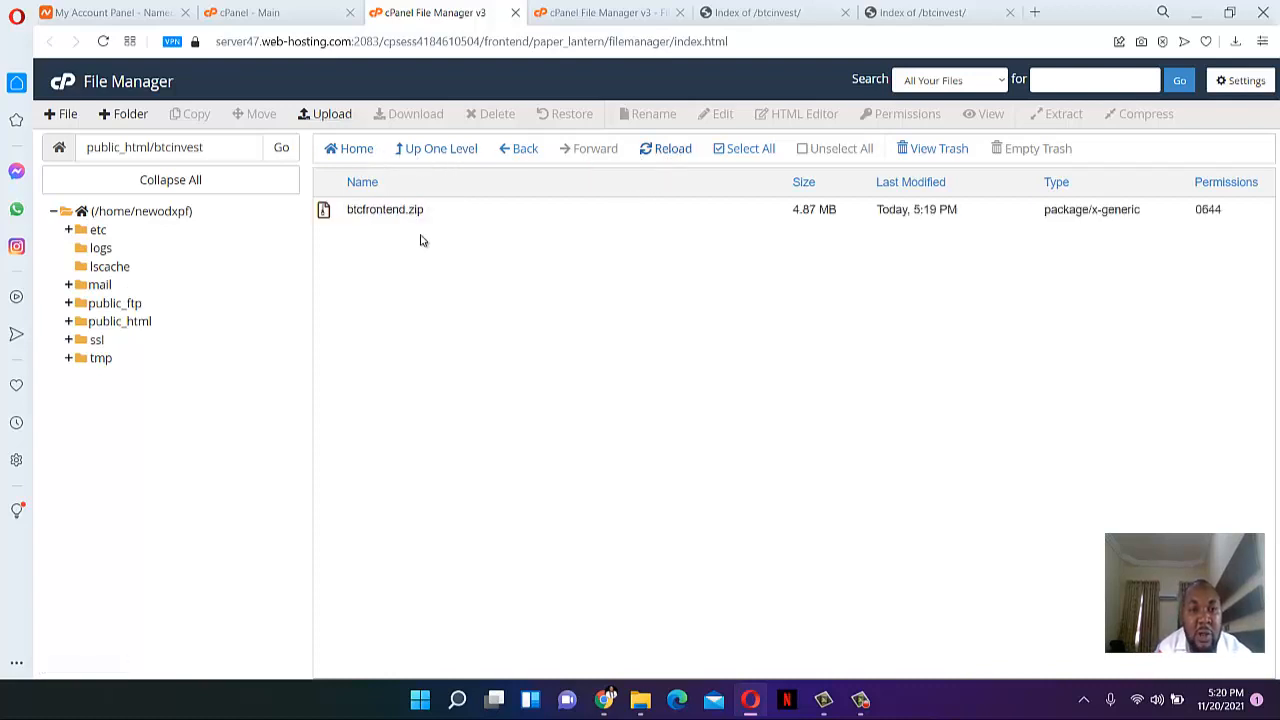
click(343, 216)
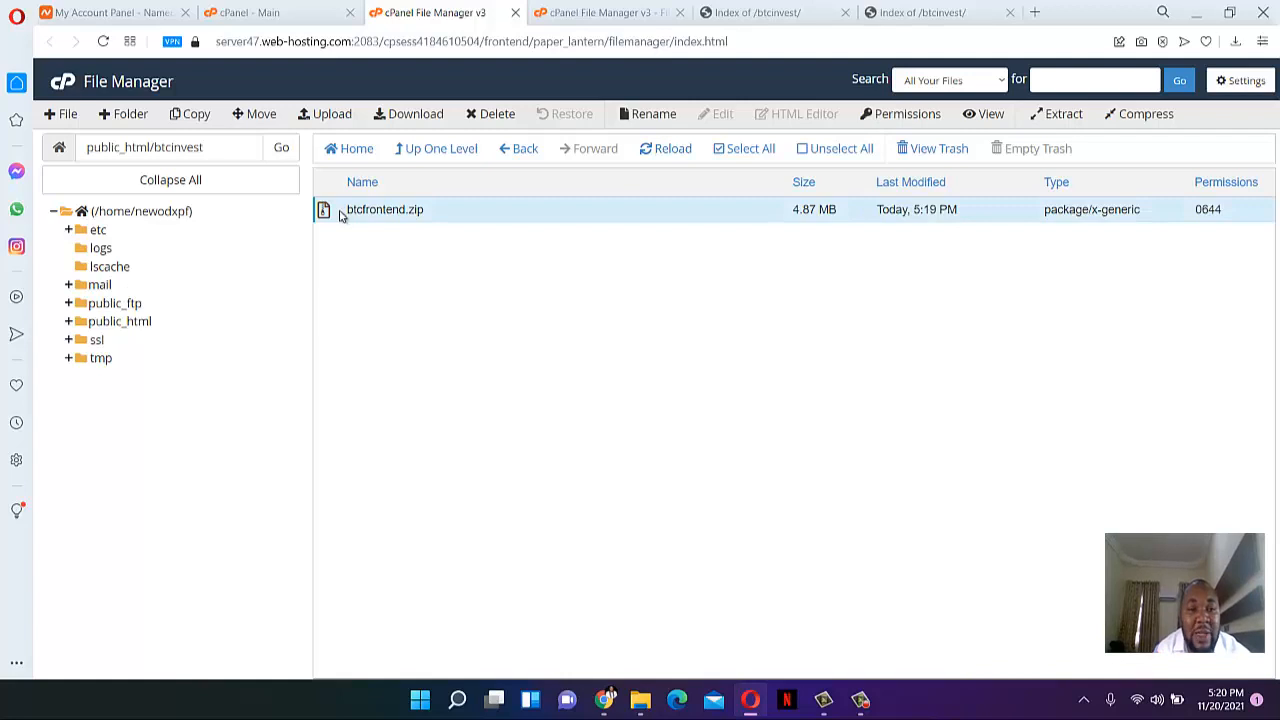
right_click(340, 216)
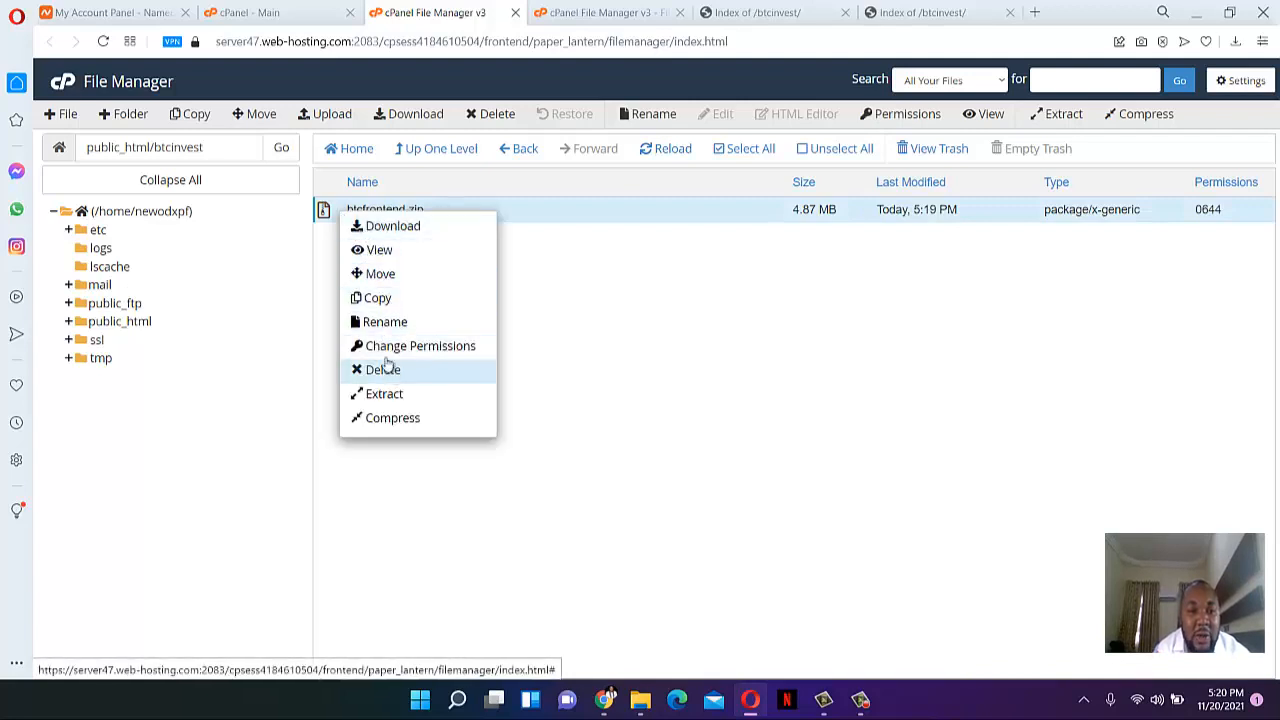
click(408, 398)
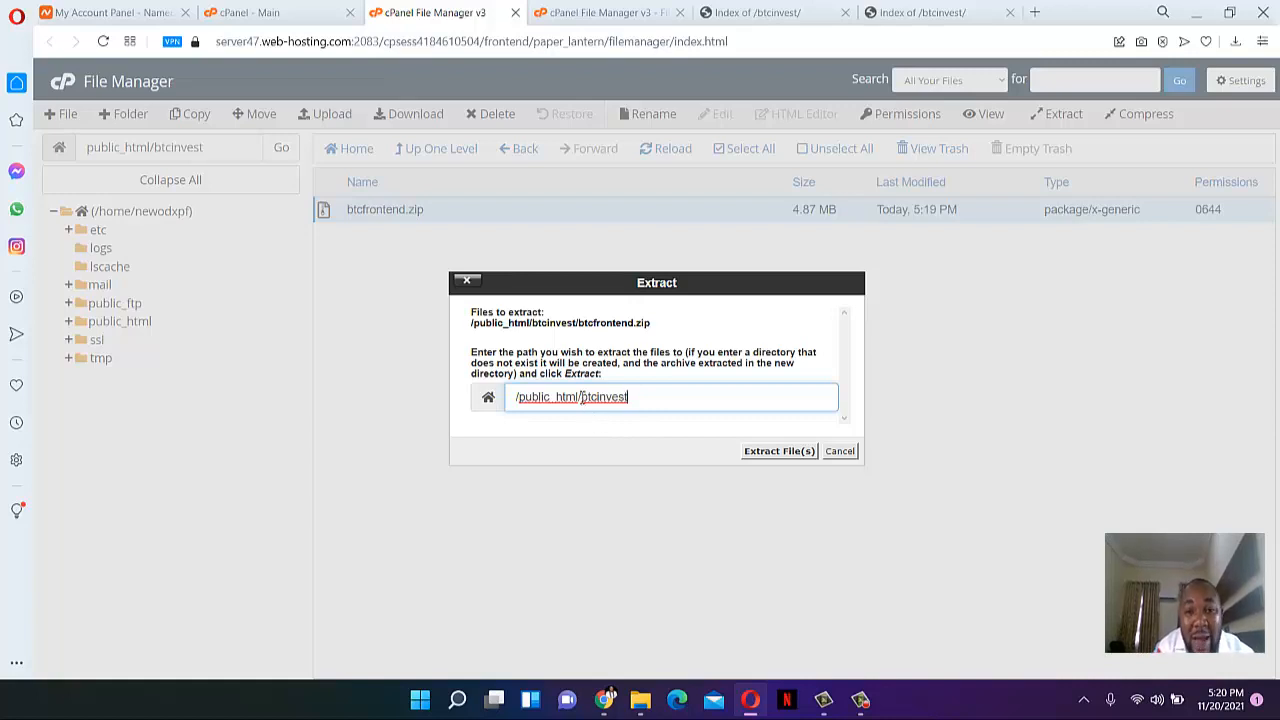
- Load the newonlinetutor.com root page in the browser instead of /btcinvest/
click(720, 14)
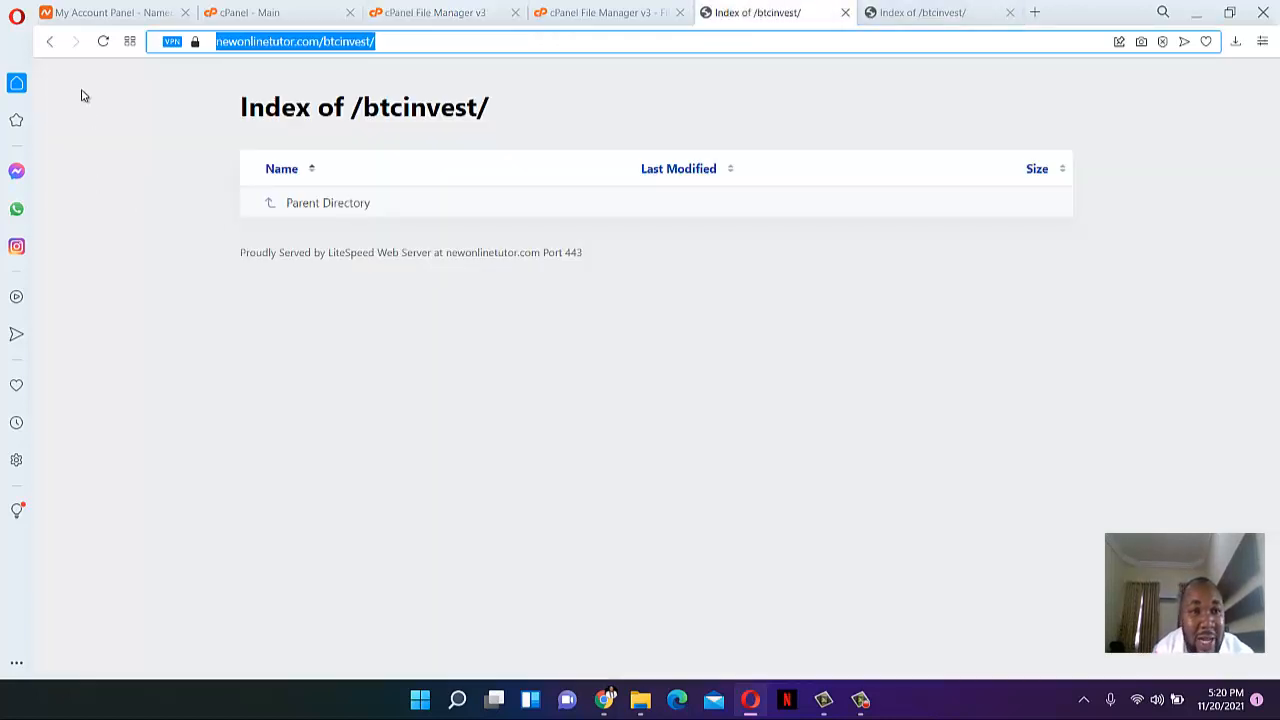
drag(316, 45, 514, 46)
text(\)
key(Return)
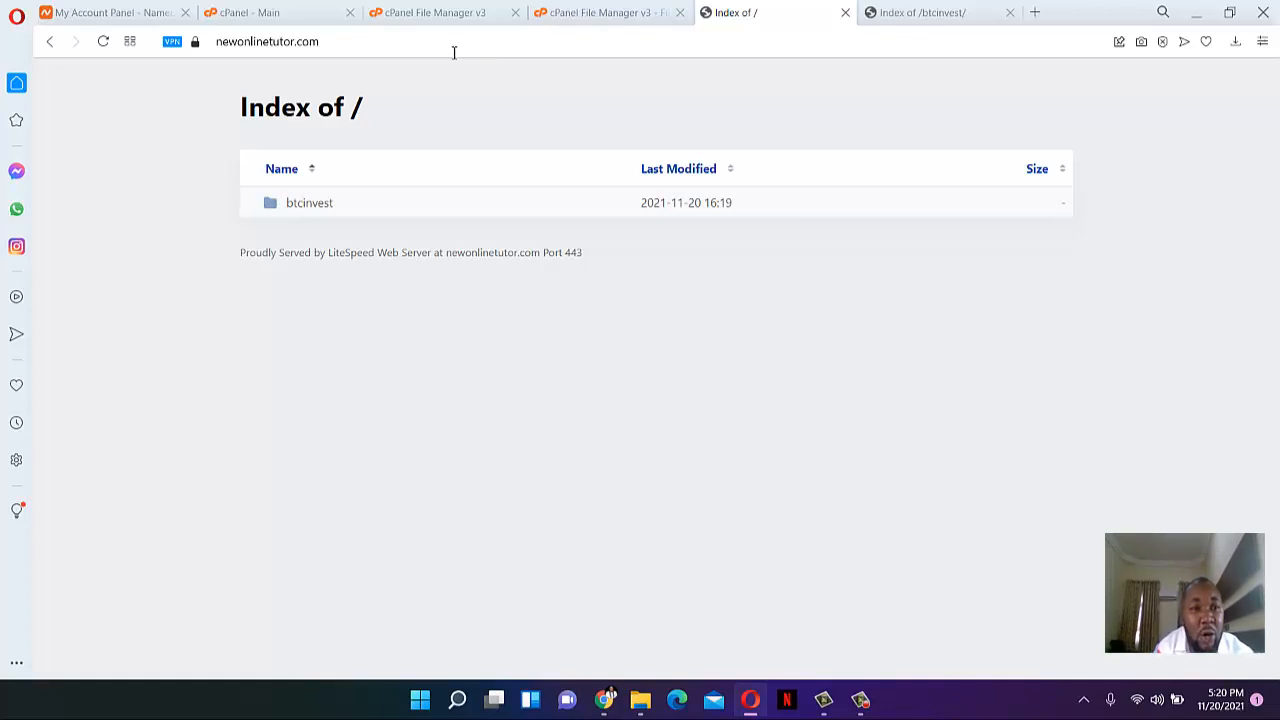
- Extract btcfrontend.zip into /public_html/btcinvest and close the extraction results
click(613, 14)
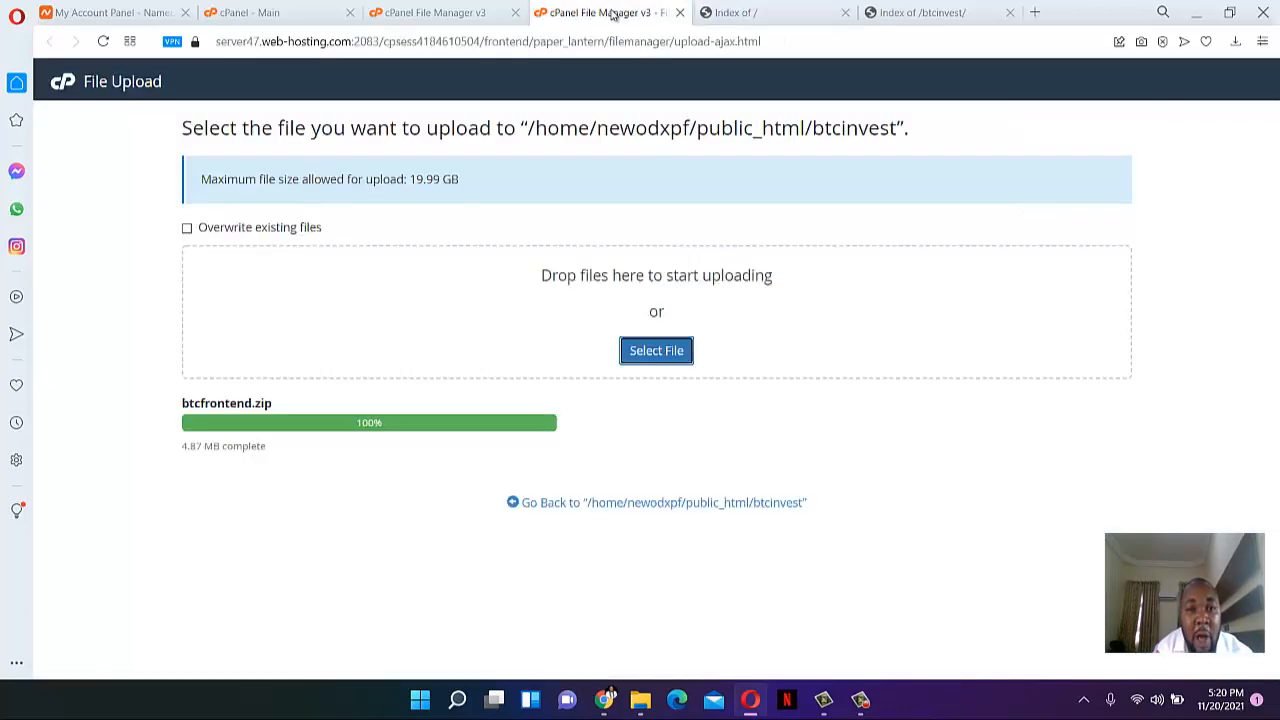
click(405, 10)
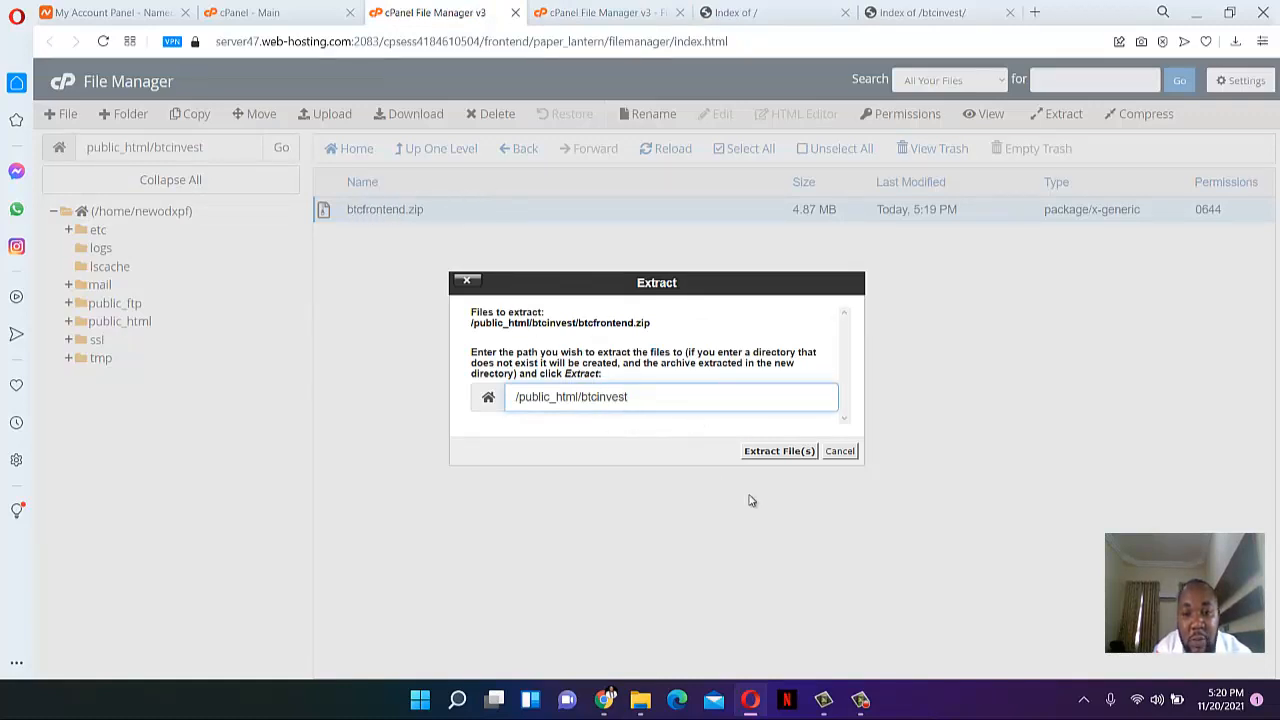
click(785, 452)
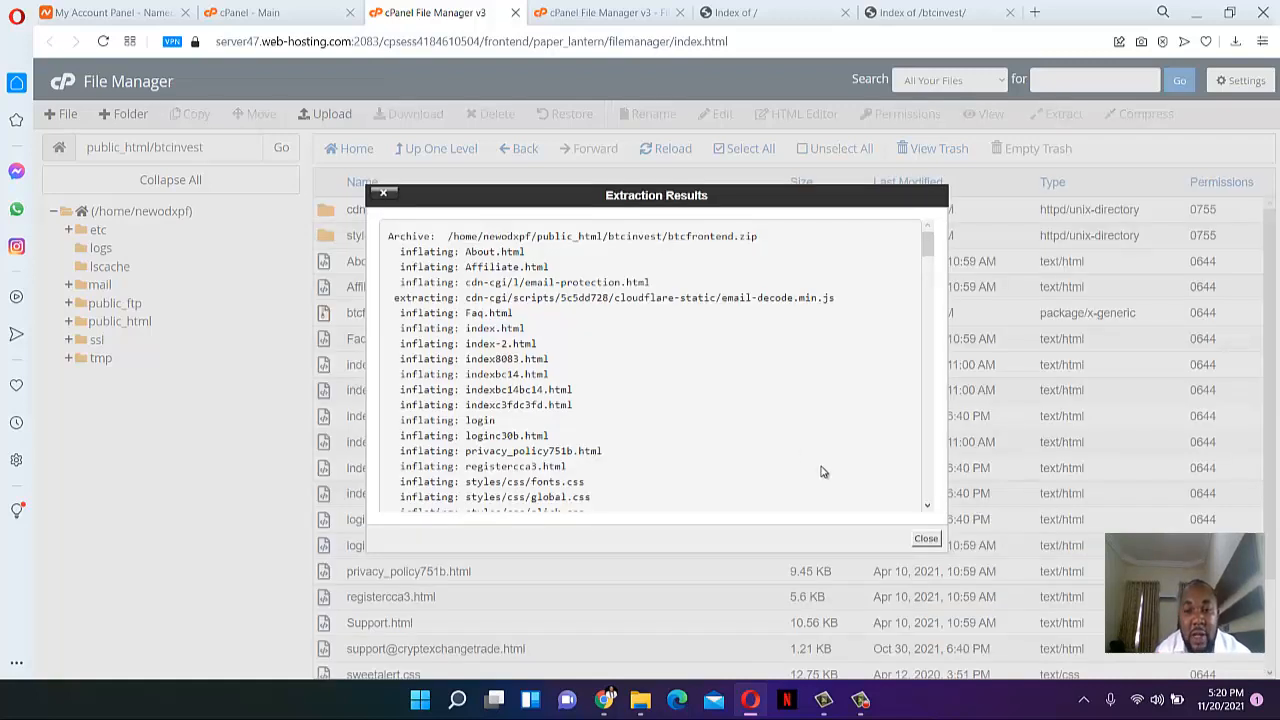
click(924, 538)
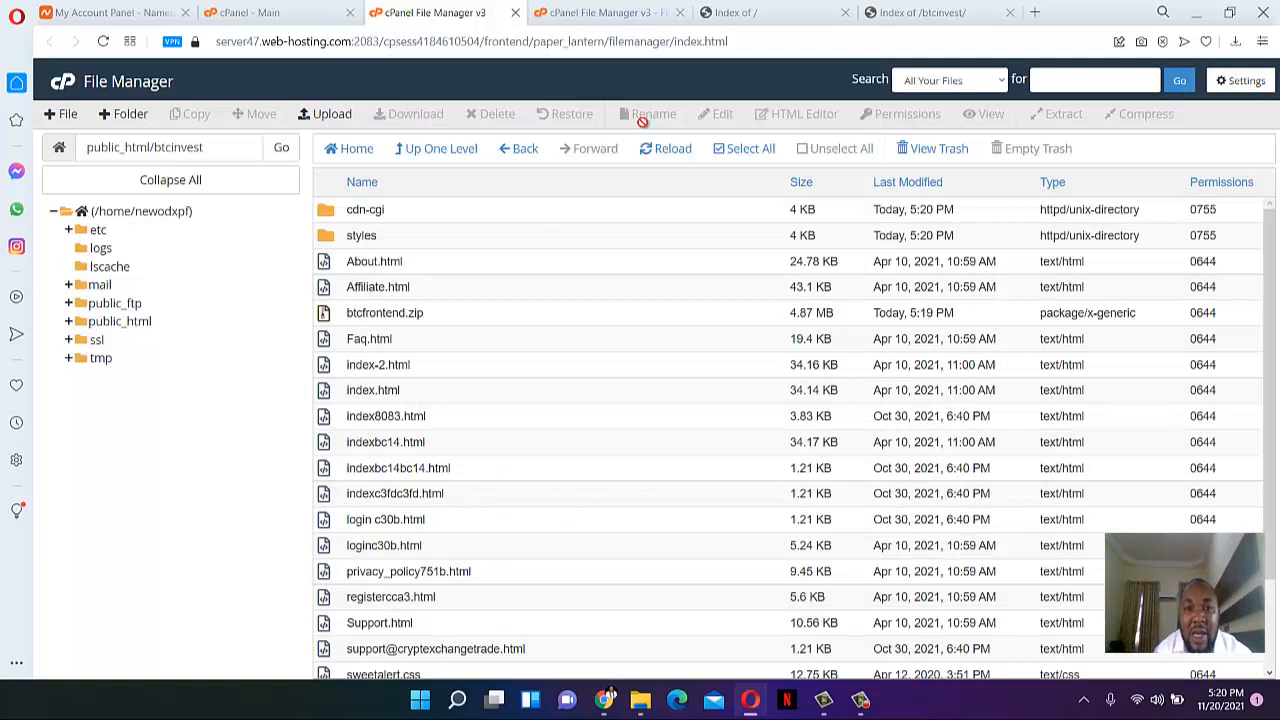
click(737, 9)
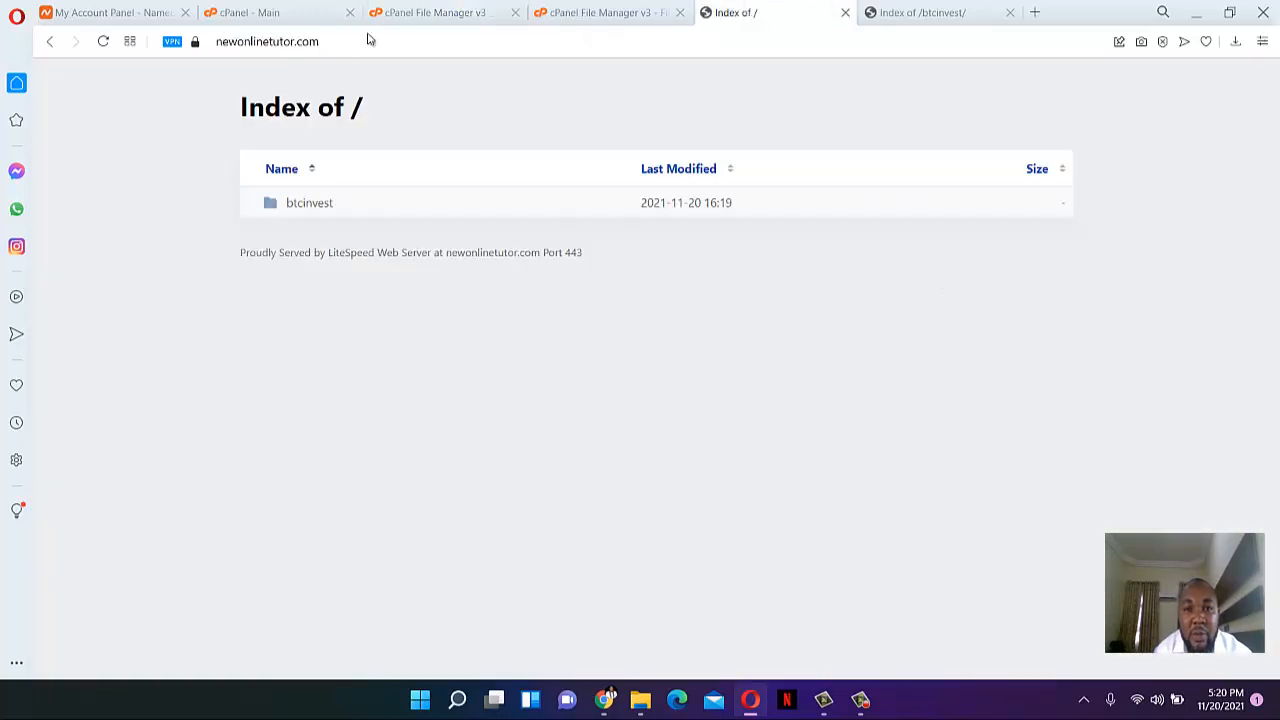
- Reload newonlinetutor.com/btcinvest and scroll through the new 'The Cosmic Crypto Cloud' landing page
click(903, 7)
click(111, 45)
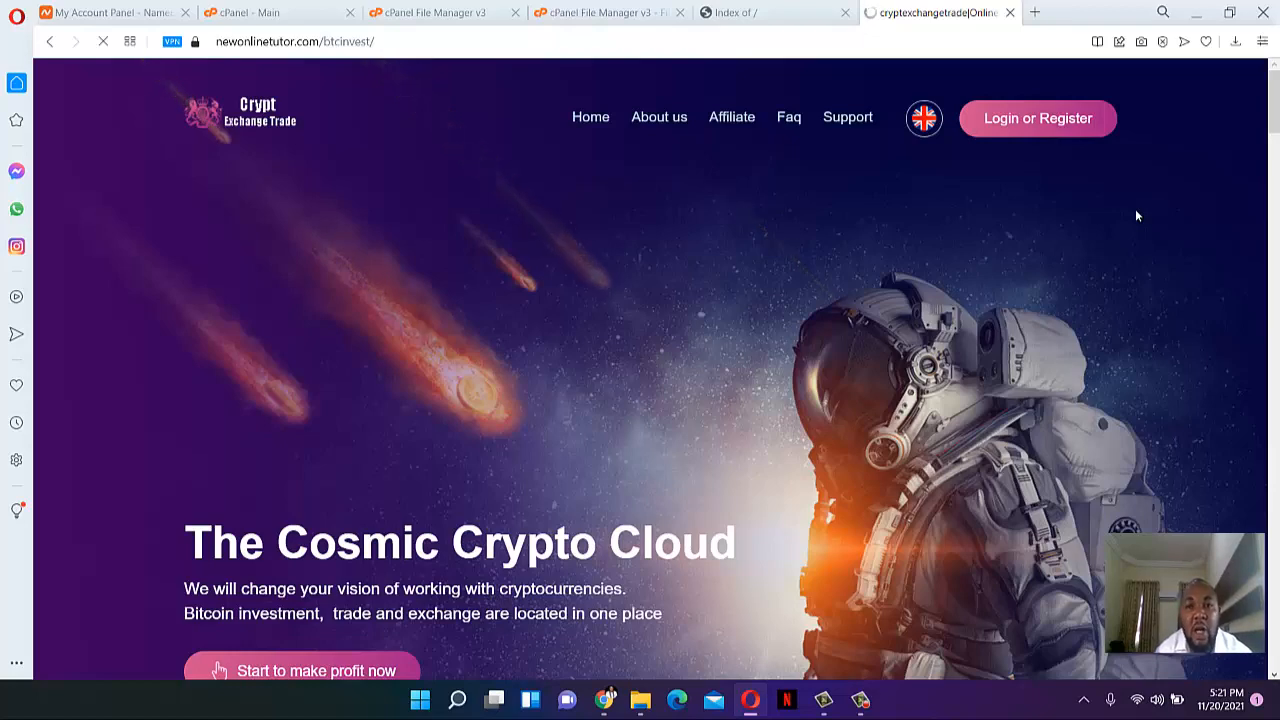
scroll(1135, 217, down, 3)
scroll(1135, 215, down, 20)
scroll(1135, 217, down, 10)
scroll(1134, 221, down, 10)
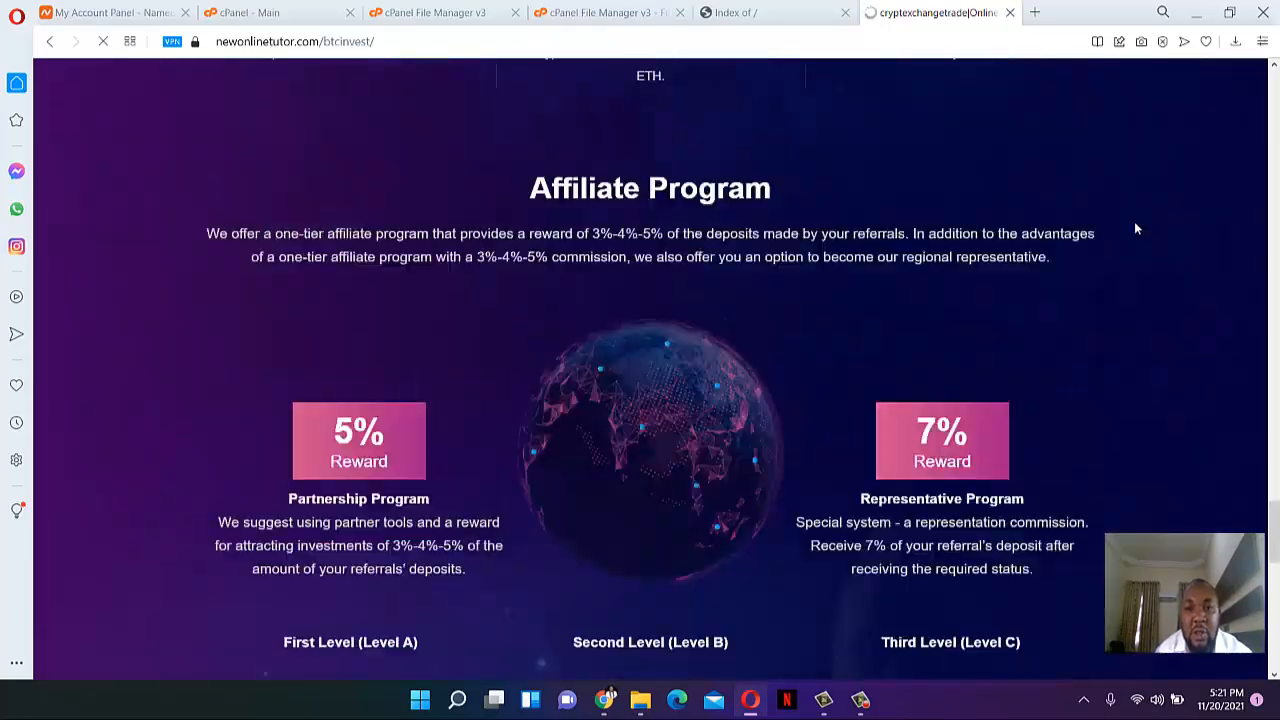
scroll(1130, 224, up, 5)
scroll(1110, 255, up, 15)
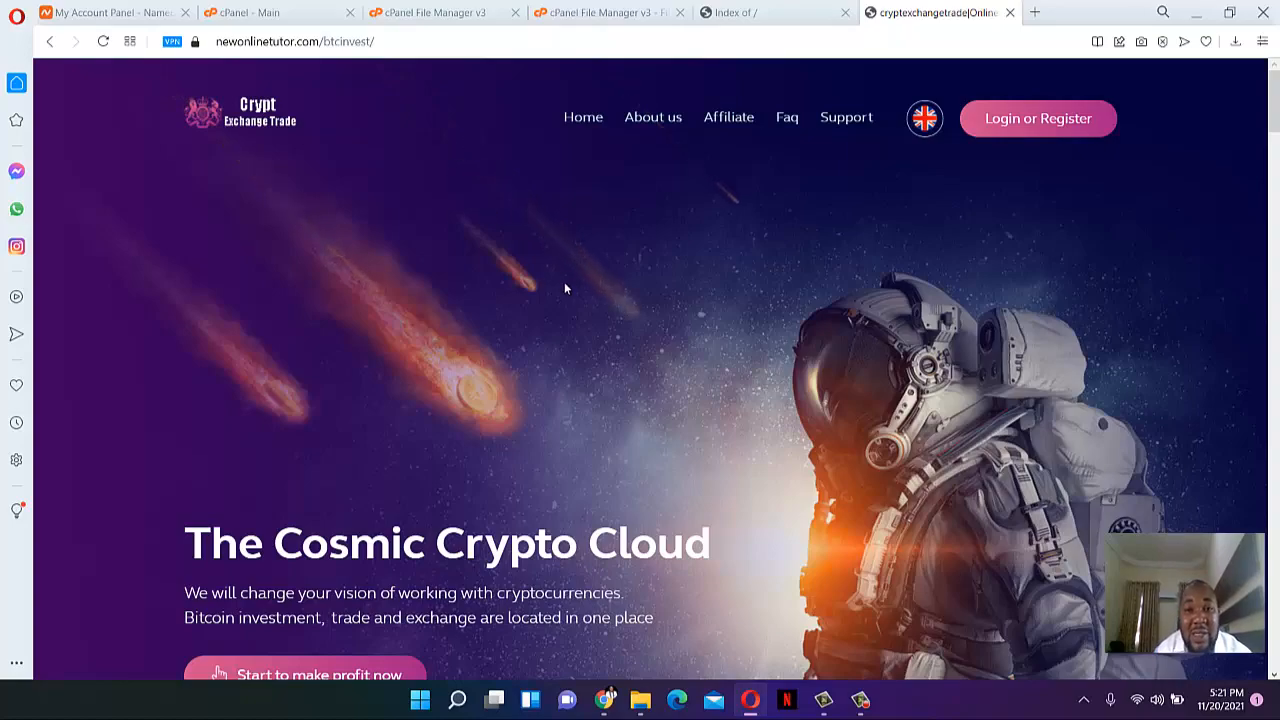
scroll(792, 237, down, 5)
scroll(790, 235, down, 20)
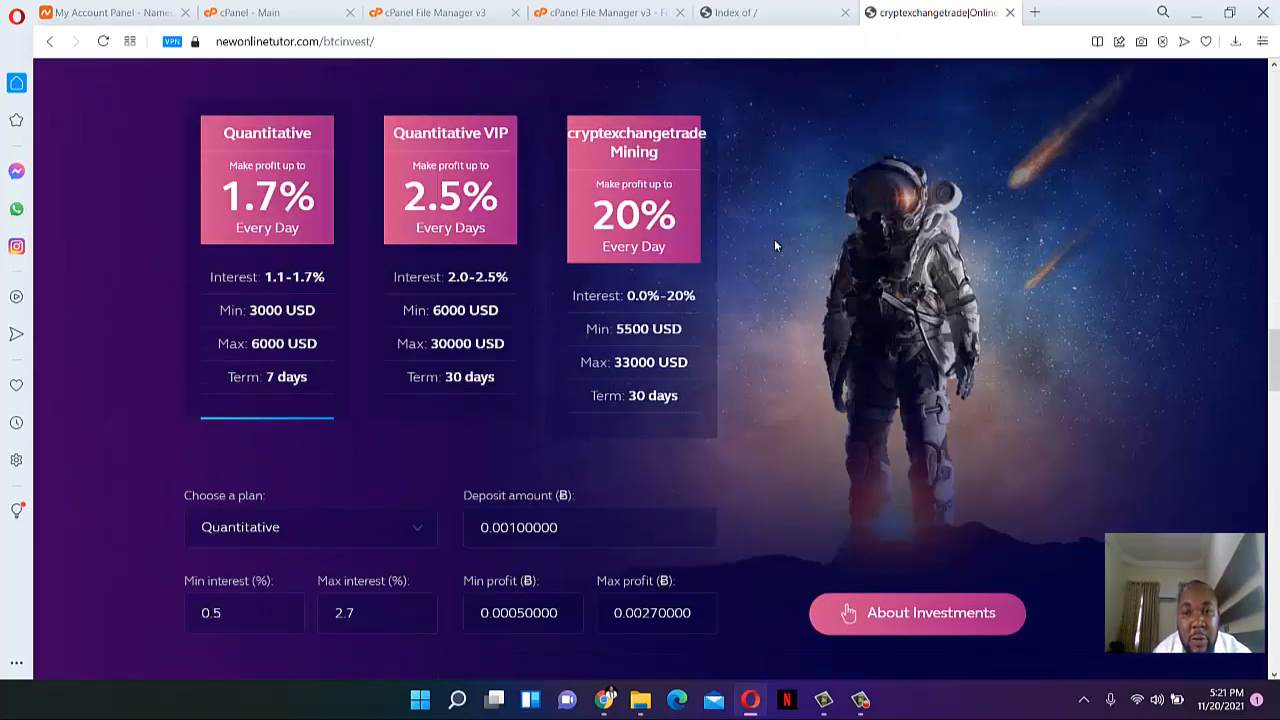
scroll(775, 252, down, 20)
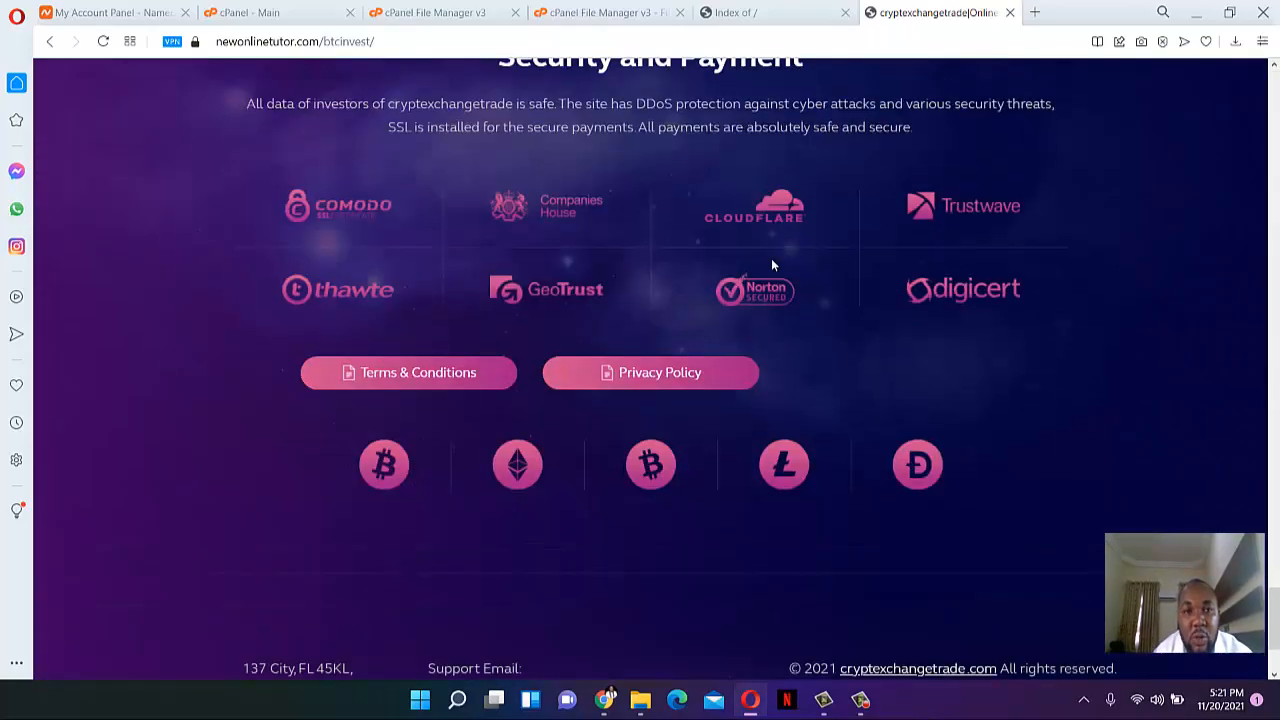
scroll(768, 305, up, 20)
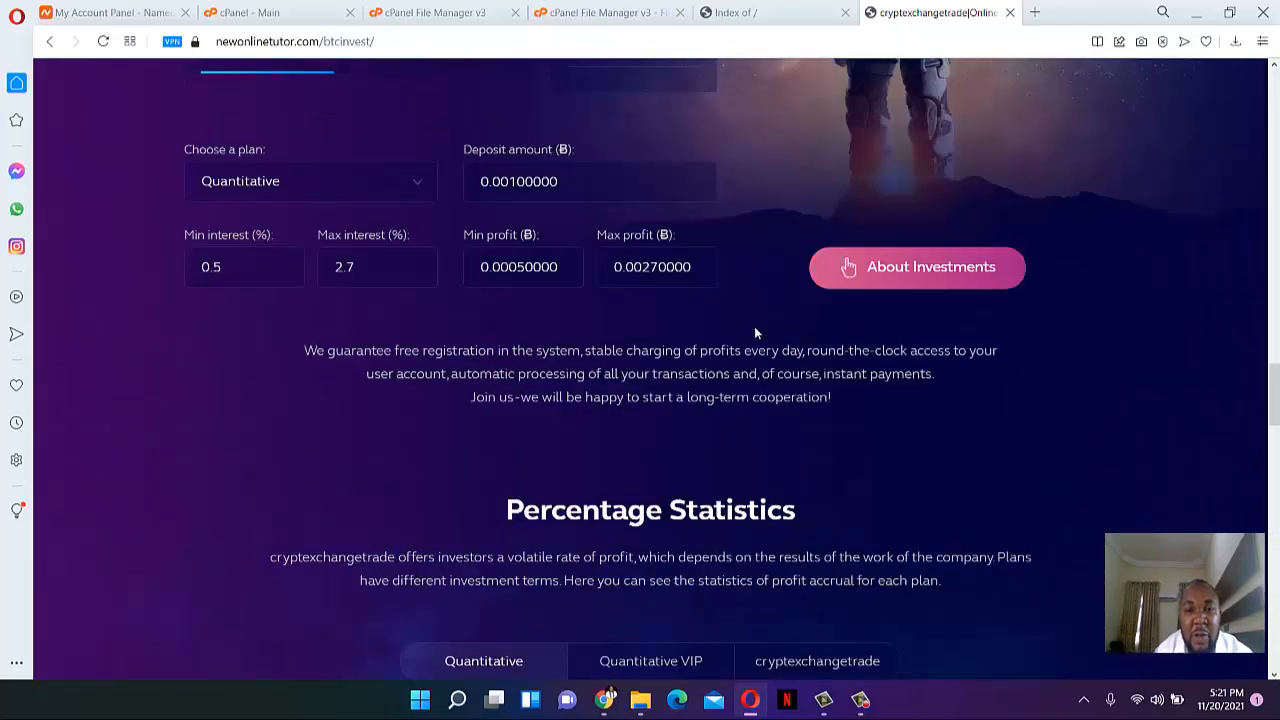
scroll(754, 326, up, 10)
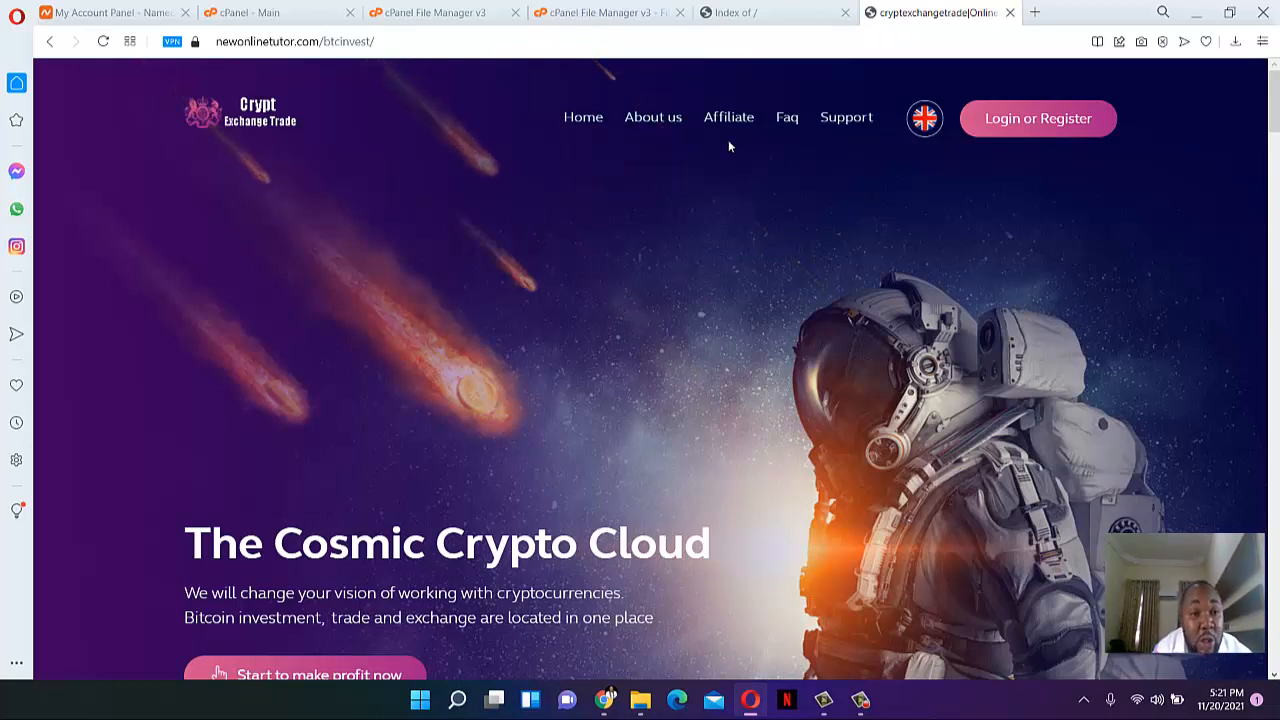
scroll(740, 178, down, 1)
scroll(736, 182, up, 1)
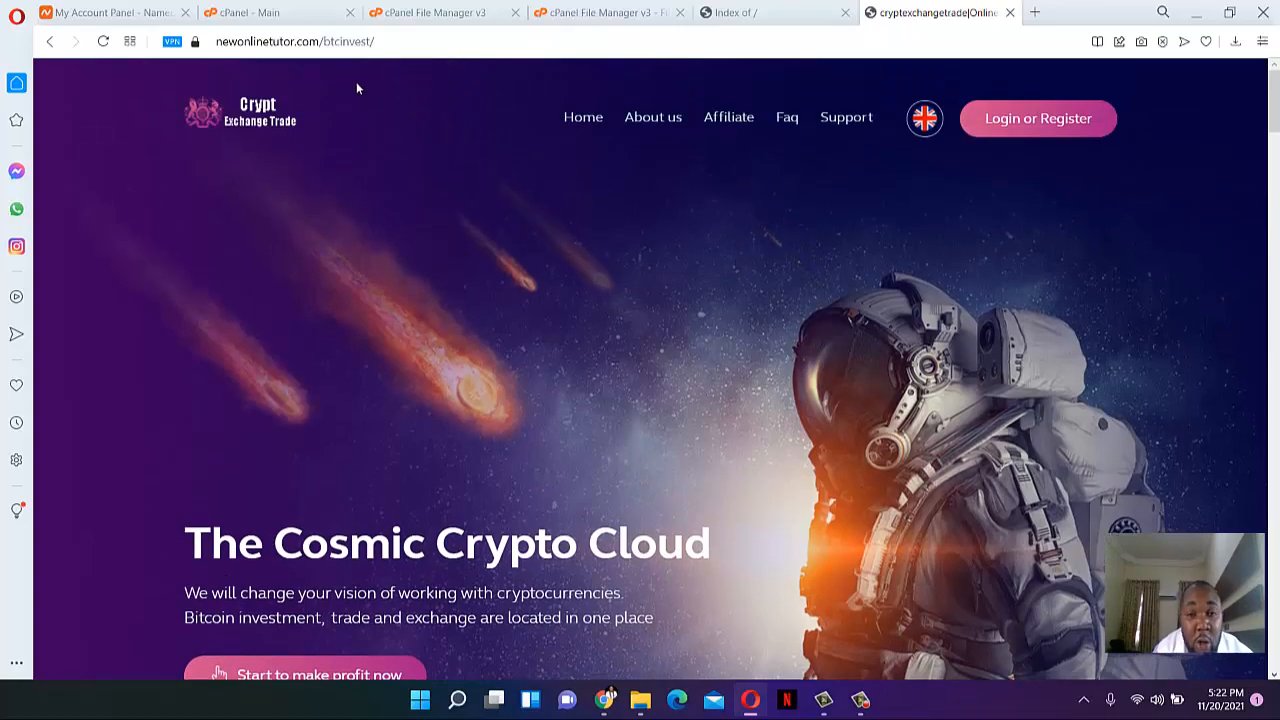
scroll(563, 334, down, 15)
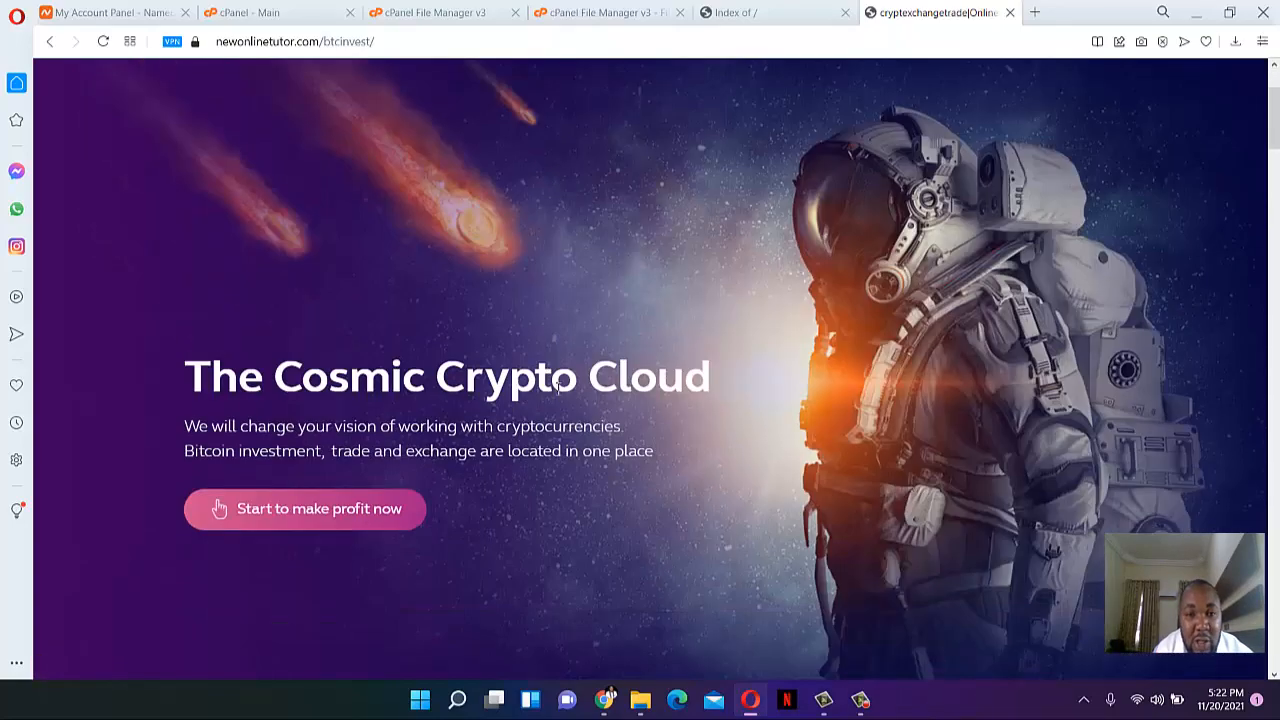
scroll(542, 394, down, 10)
scroll(881, 360, up, 7)
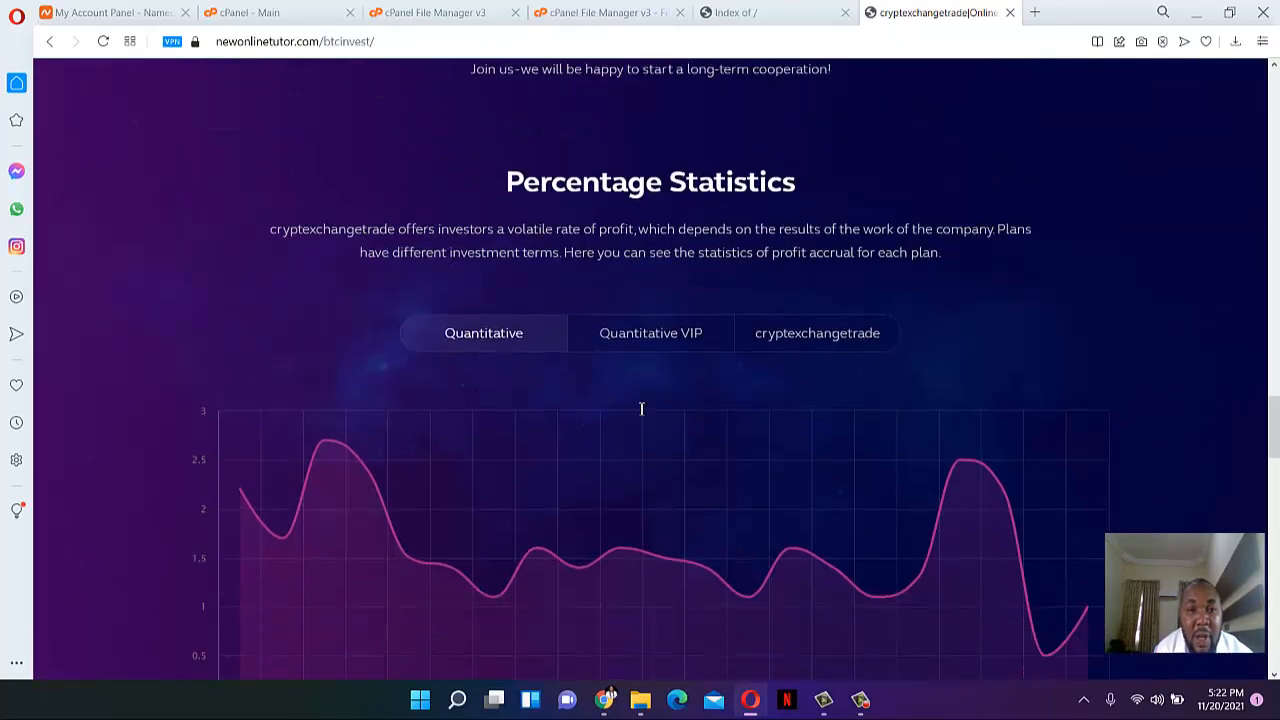
scroll(881, 362, up, 15)
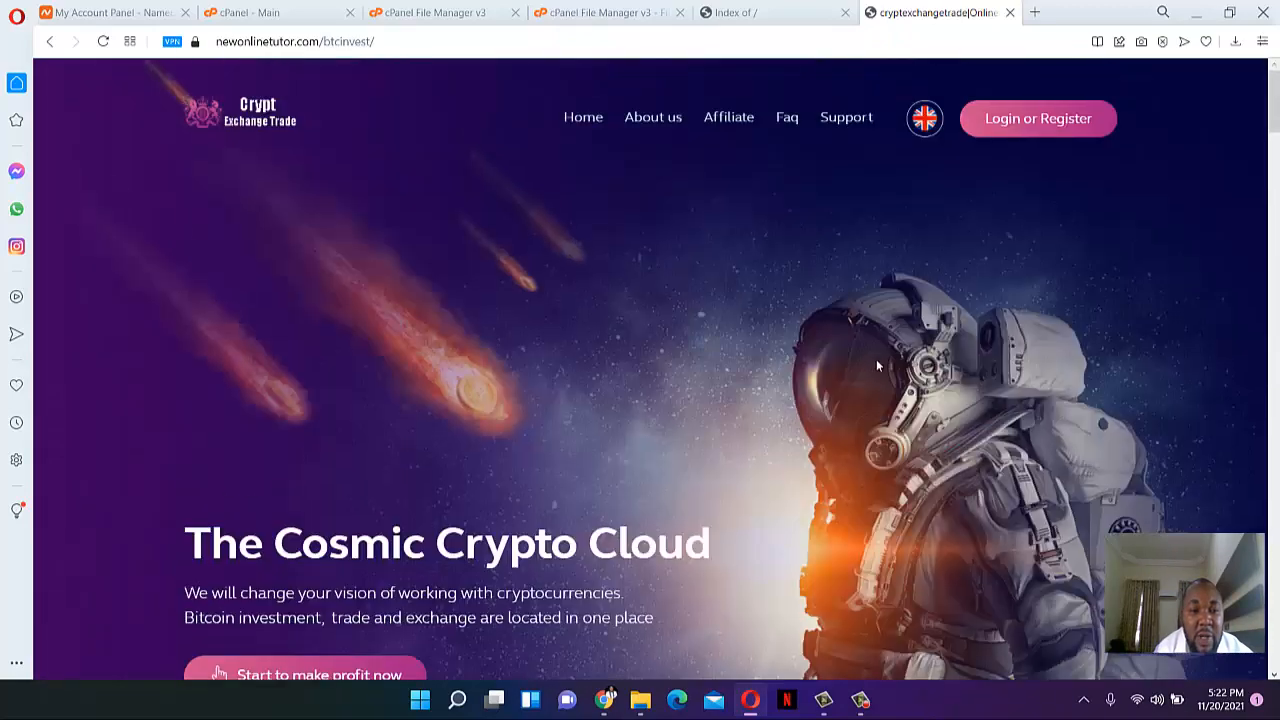
scroll(670, 379, down, 2)
scroll(217, 560, up, 2)
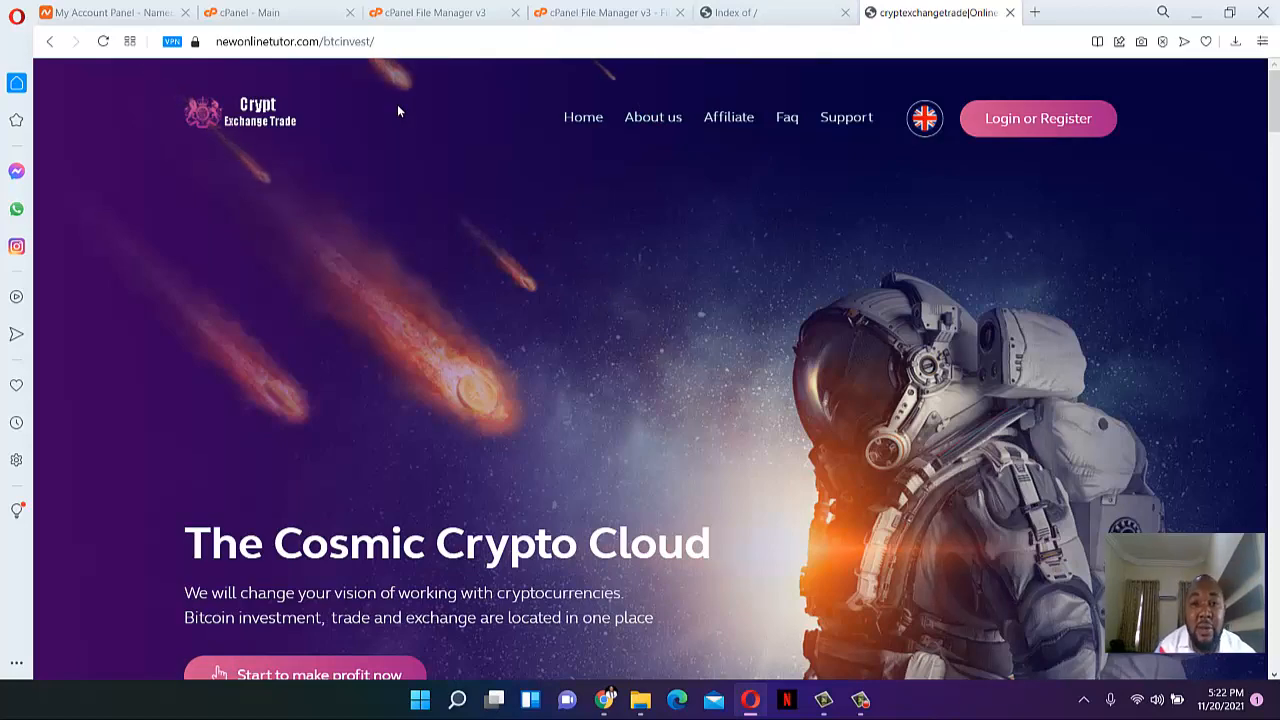
- Go from public_html into btcinvest and open index.html for editing
click(640, 10)
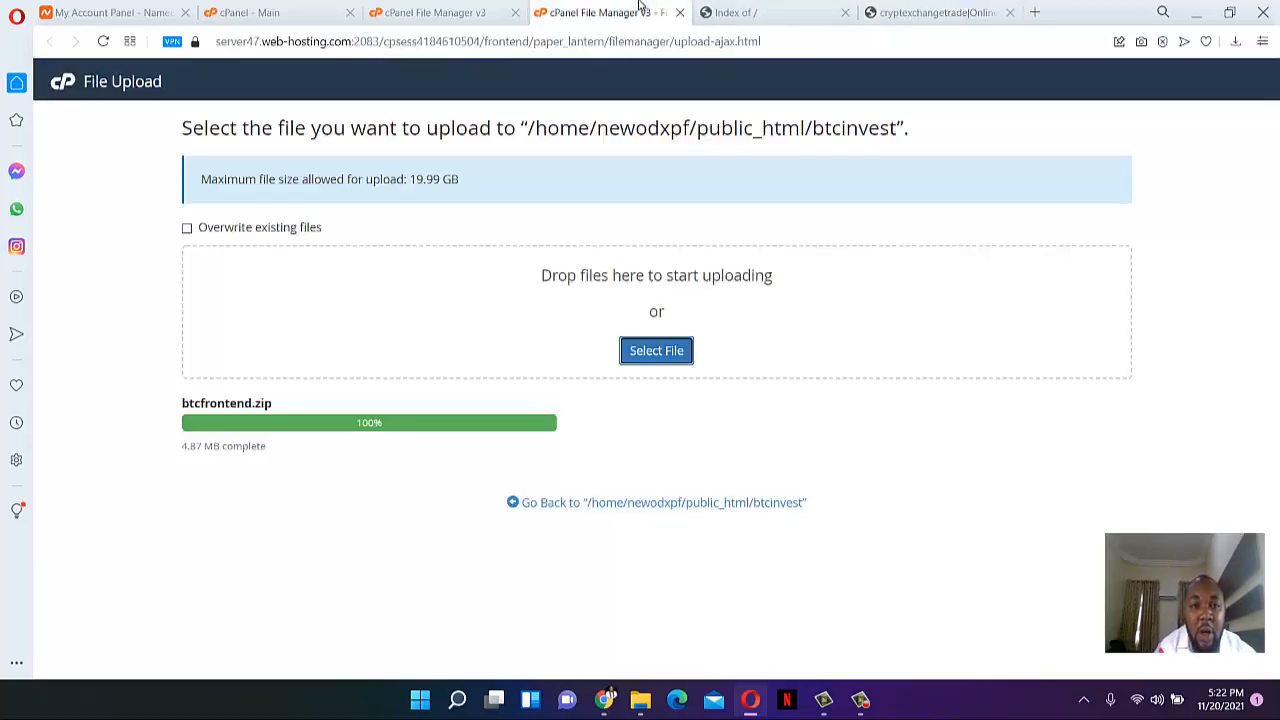
click(474, 8)
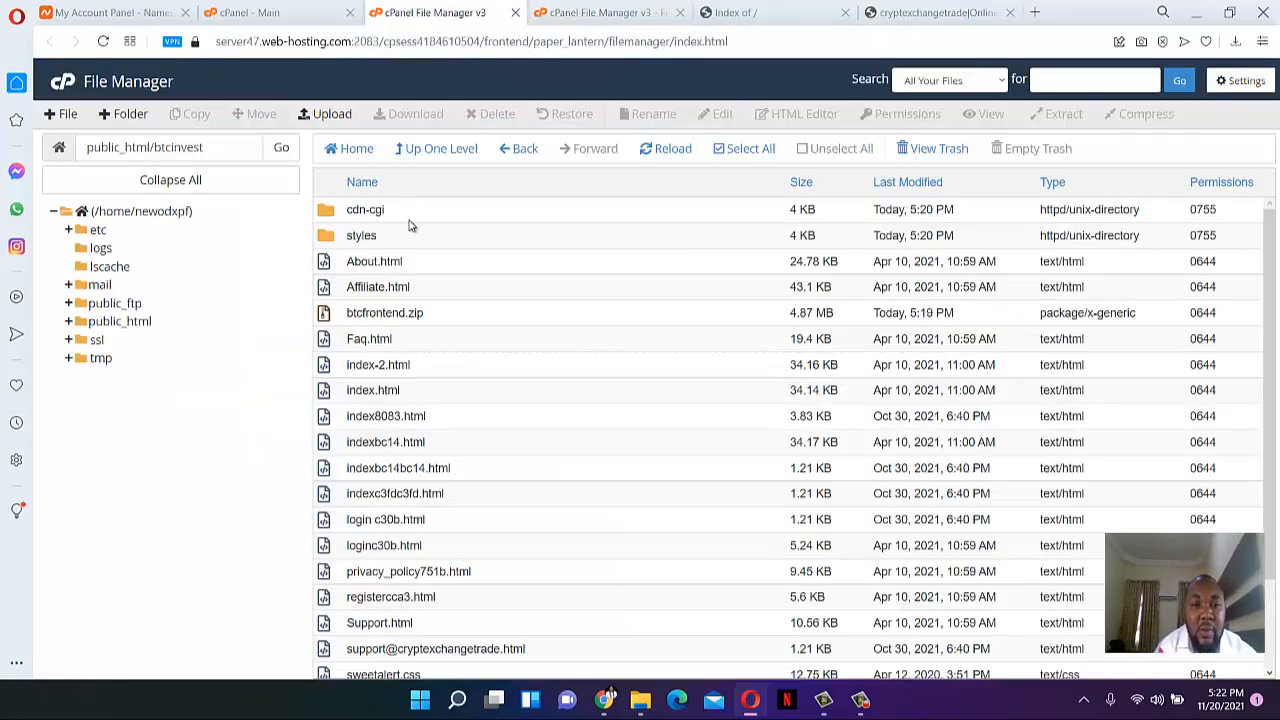
click(456, 152)
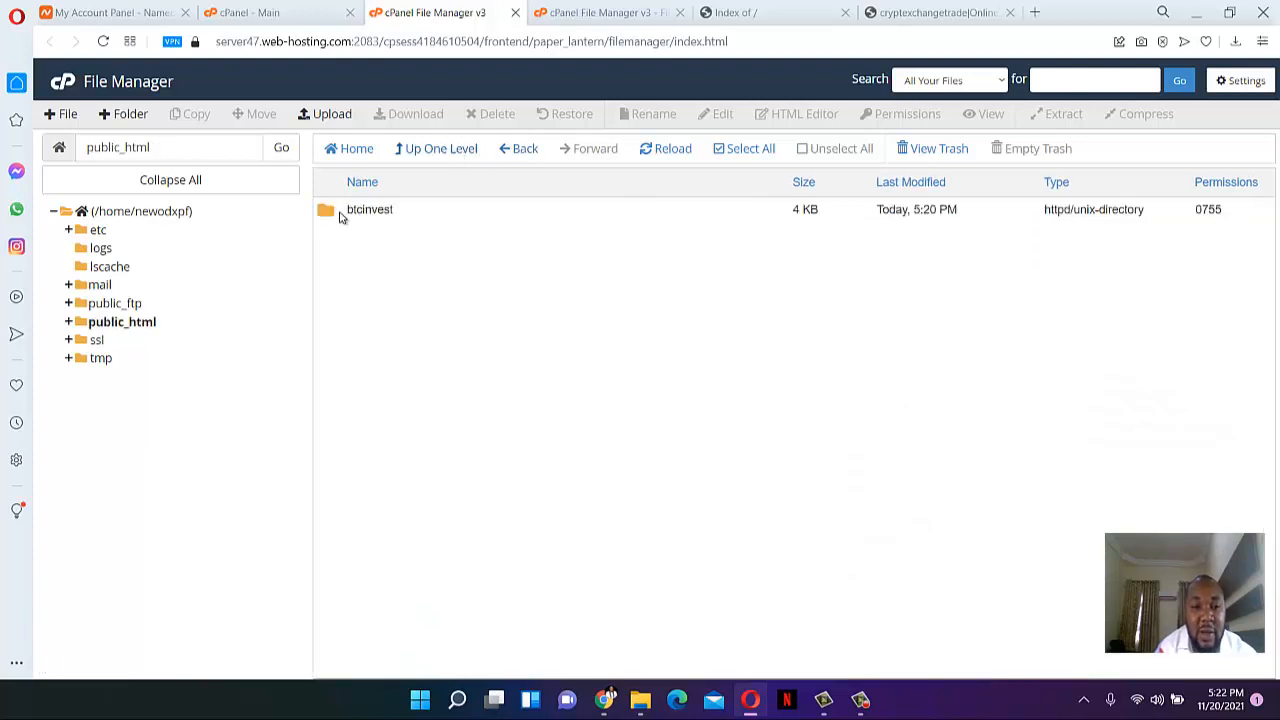
double_click(341, 213)
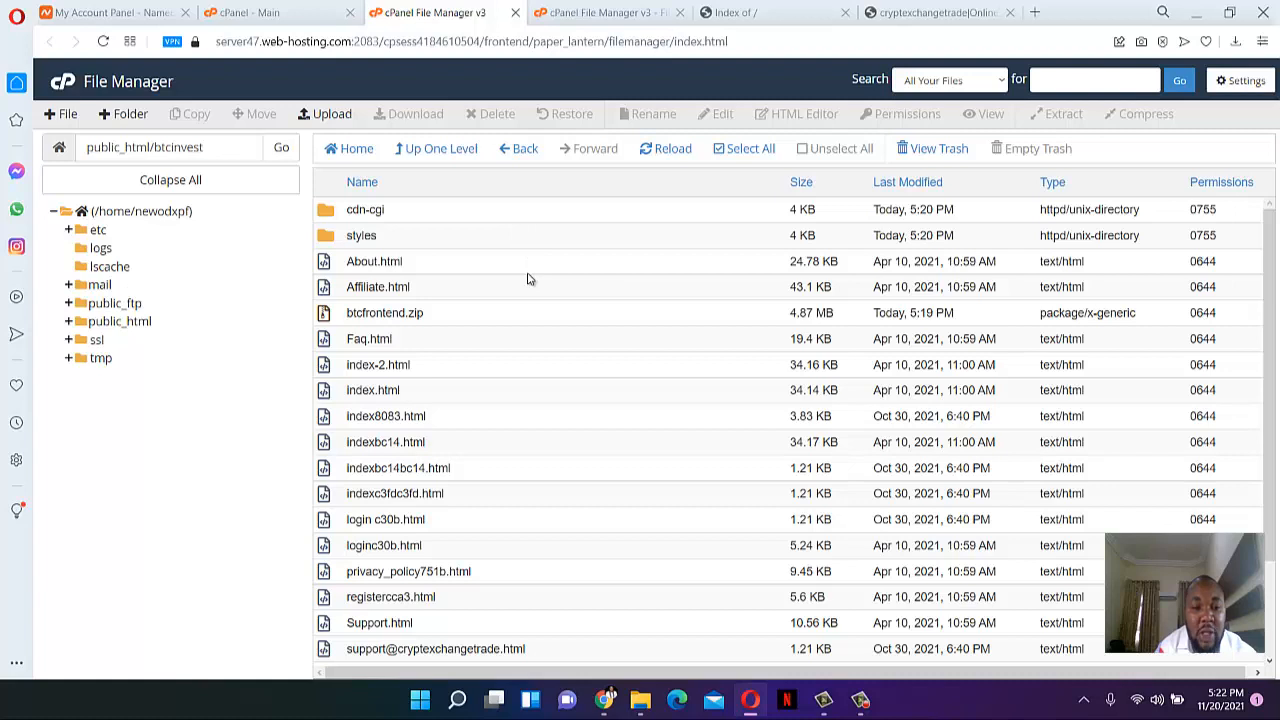
scroll(529, 281, down, 2)
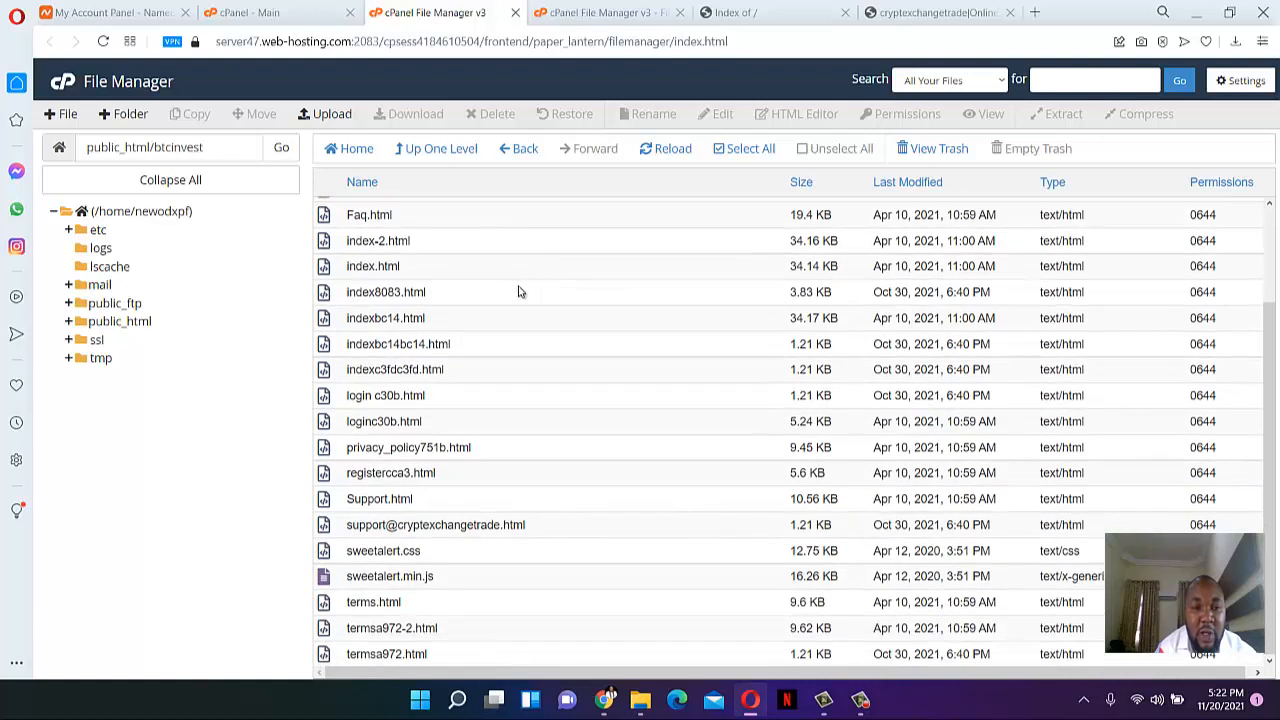
click(356, 268)
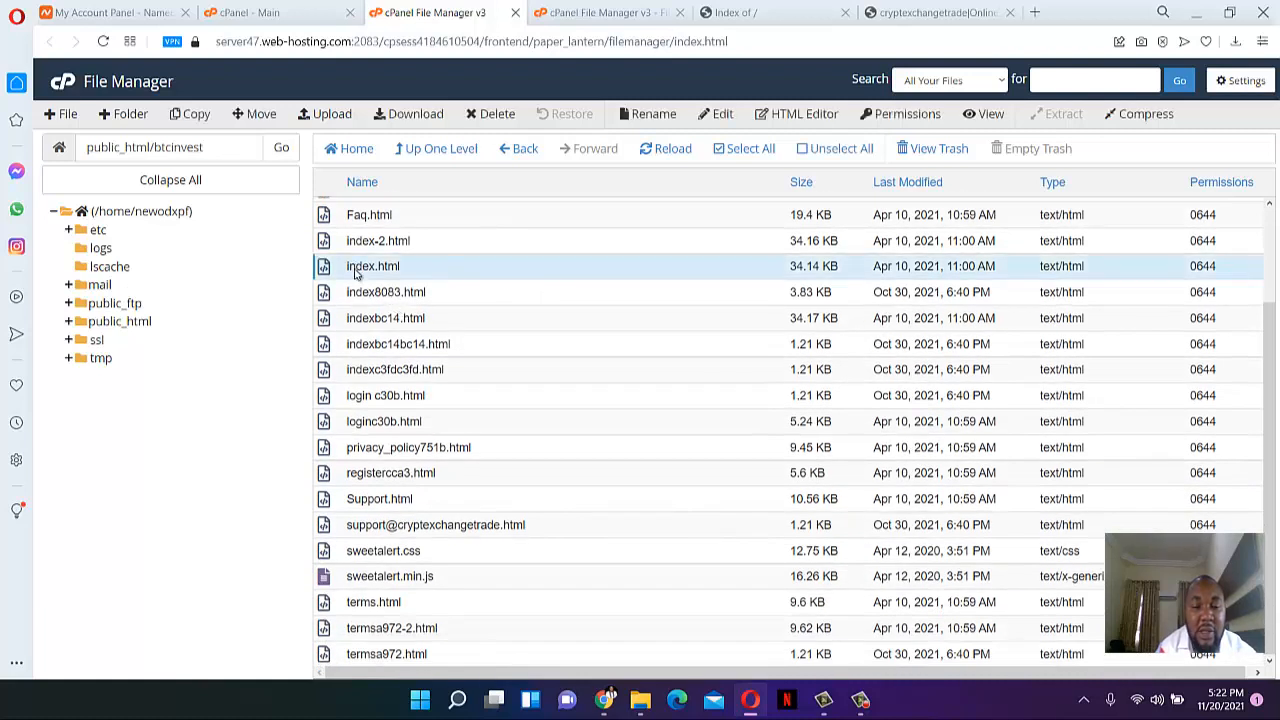
right_click(345, 270)
click(406, 328)
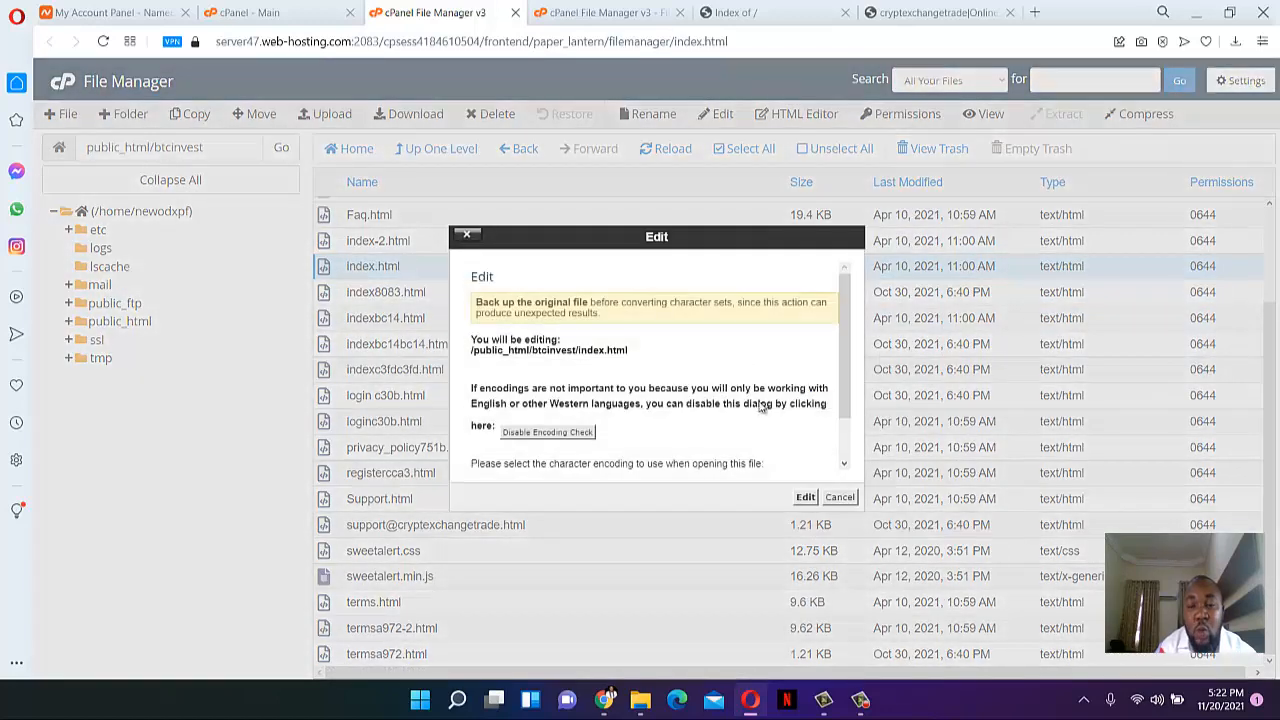
click(805, 497)
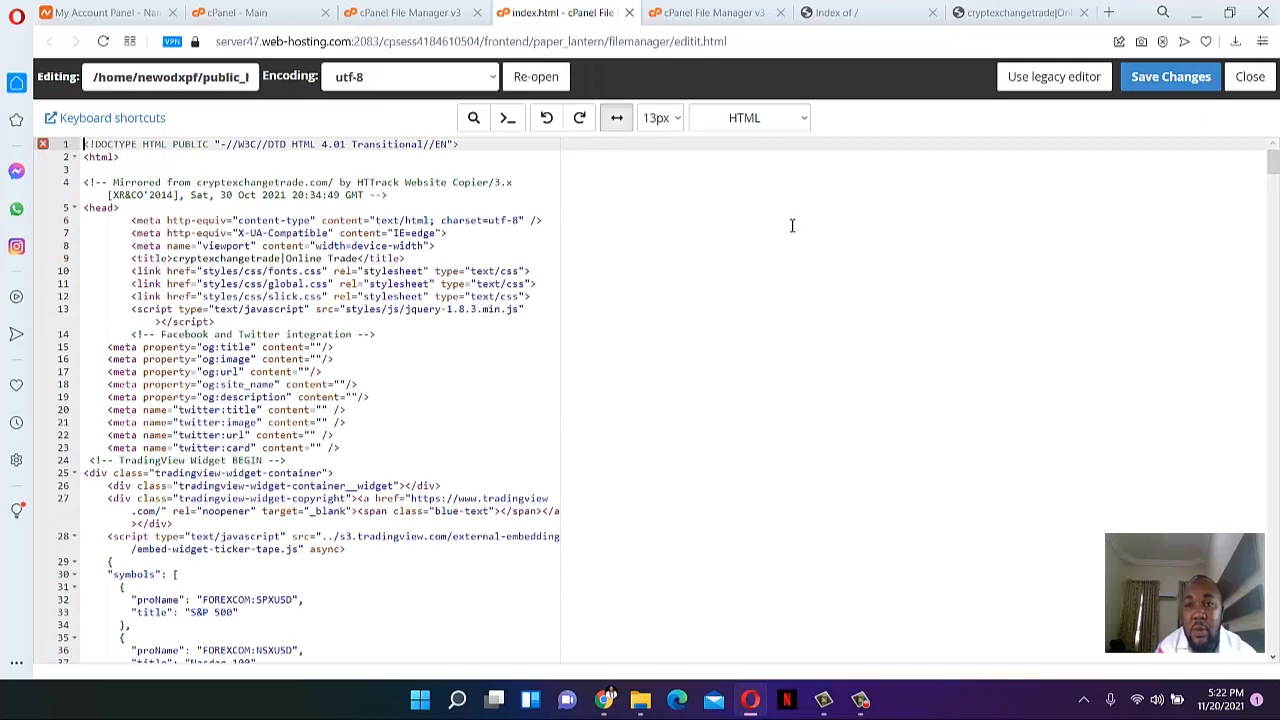
- Copy 'The Cosmic Crypto' headline from the live site and search for it in the editor
click(848, 14)
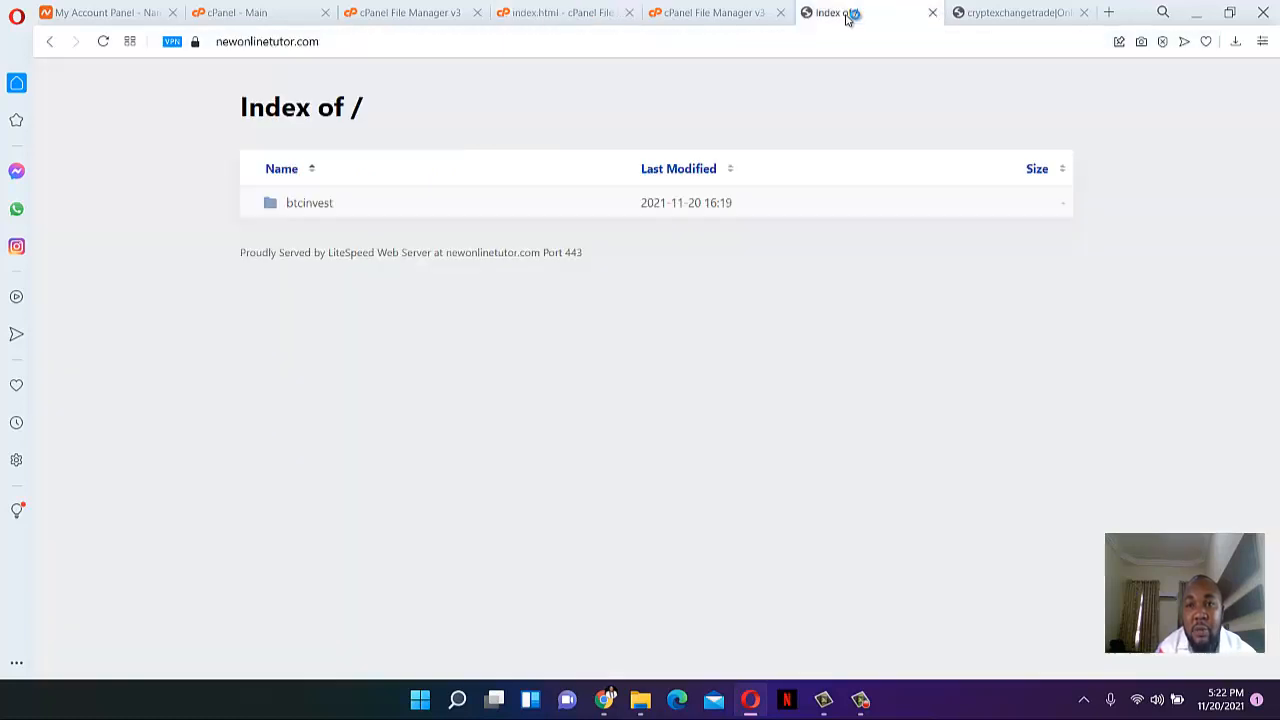
click(932, 12)
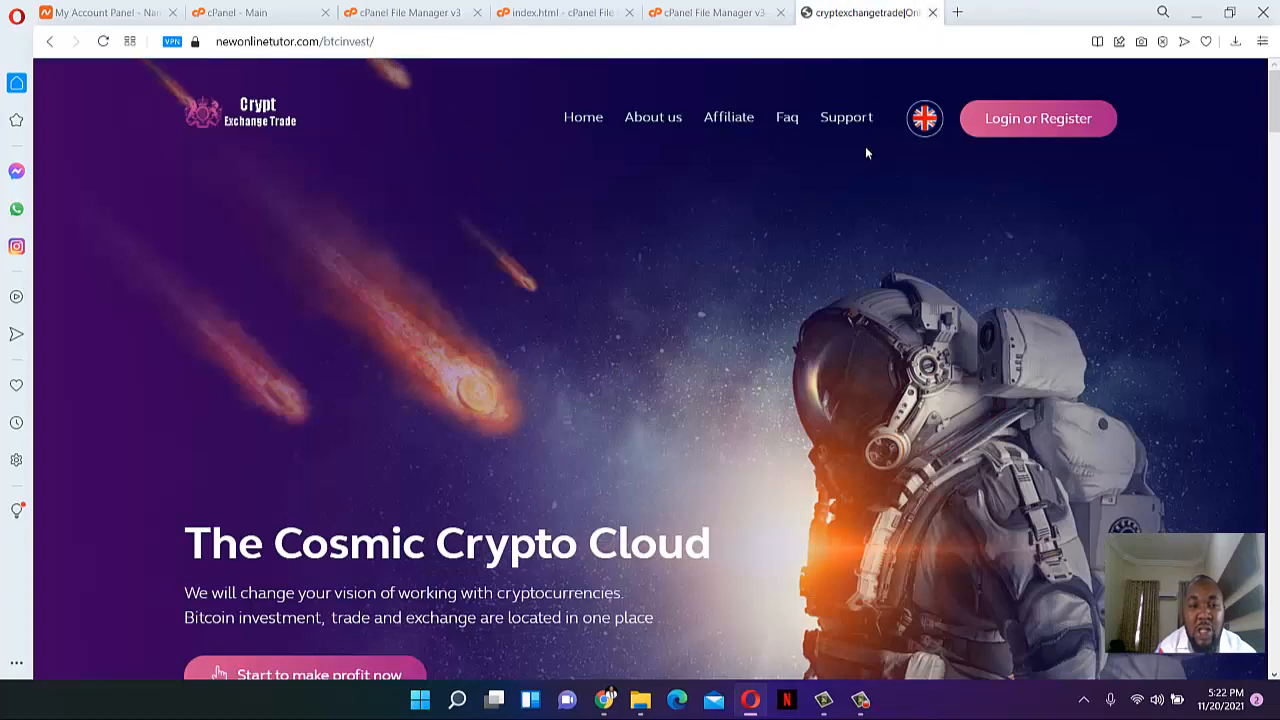
scroll(352, 318, down, 3)
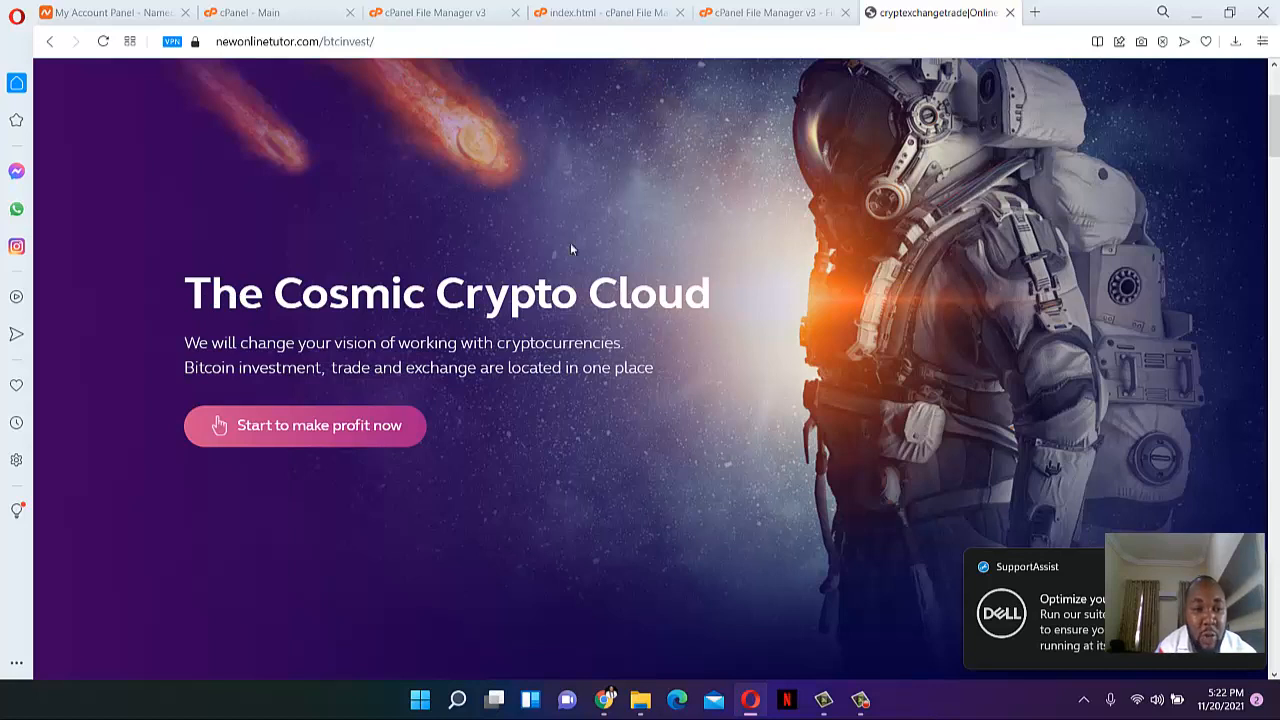
drag(190, 288, 573, 297)
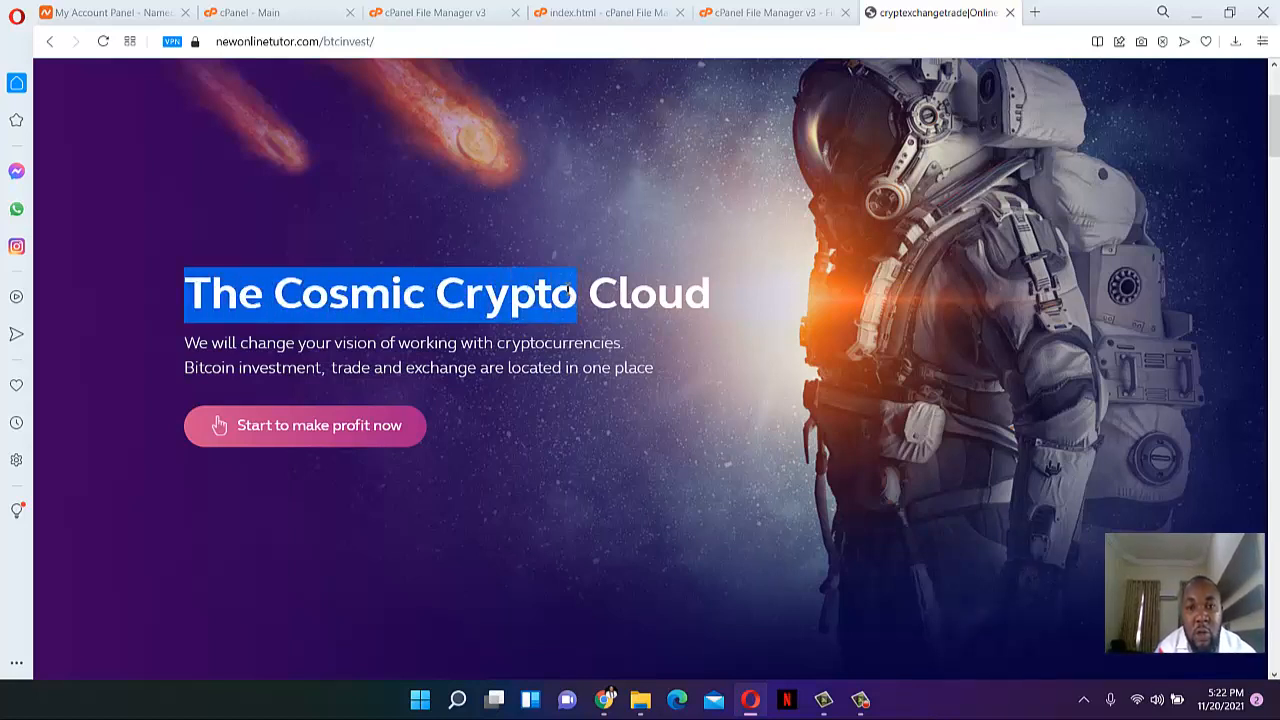
click(700, 13)
click(600, 12)
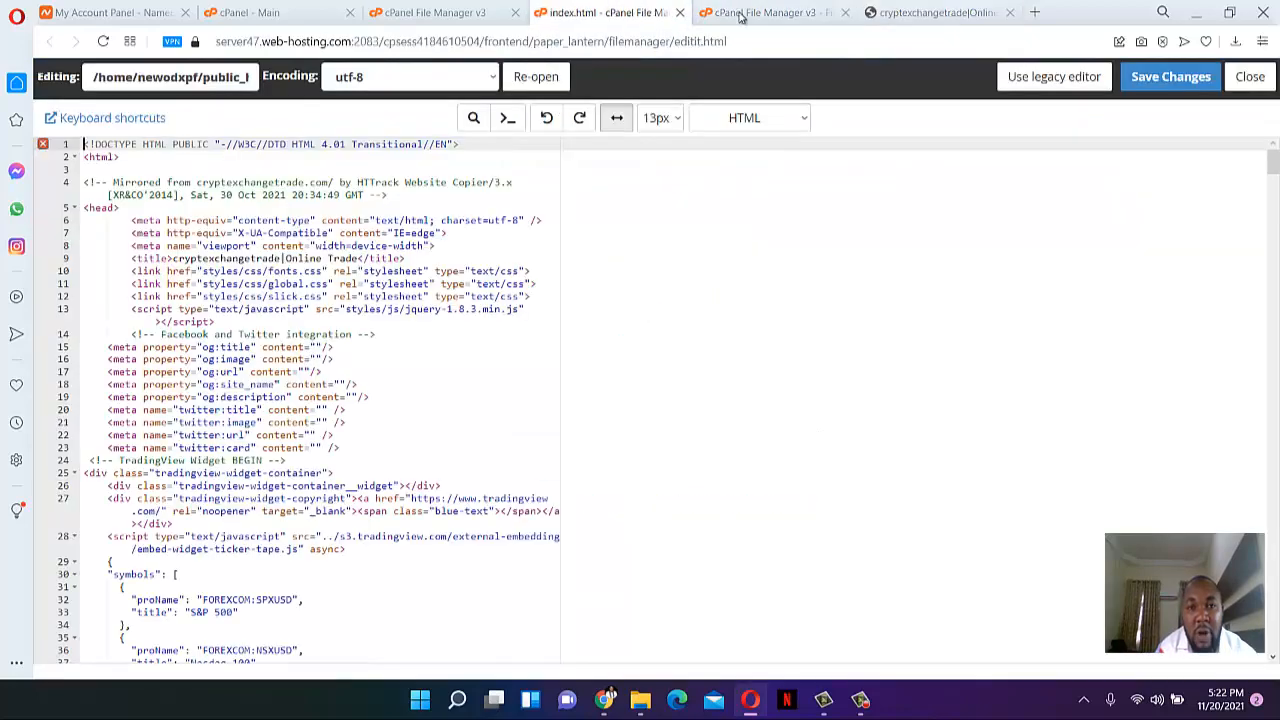
click(846, 13)
click(869, 270)
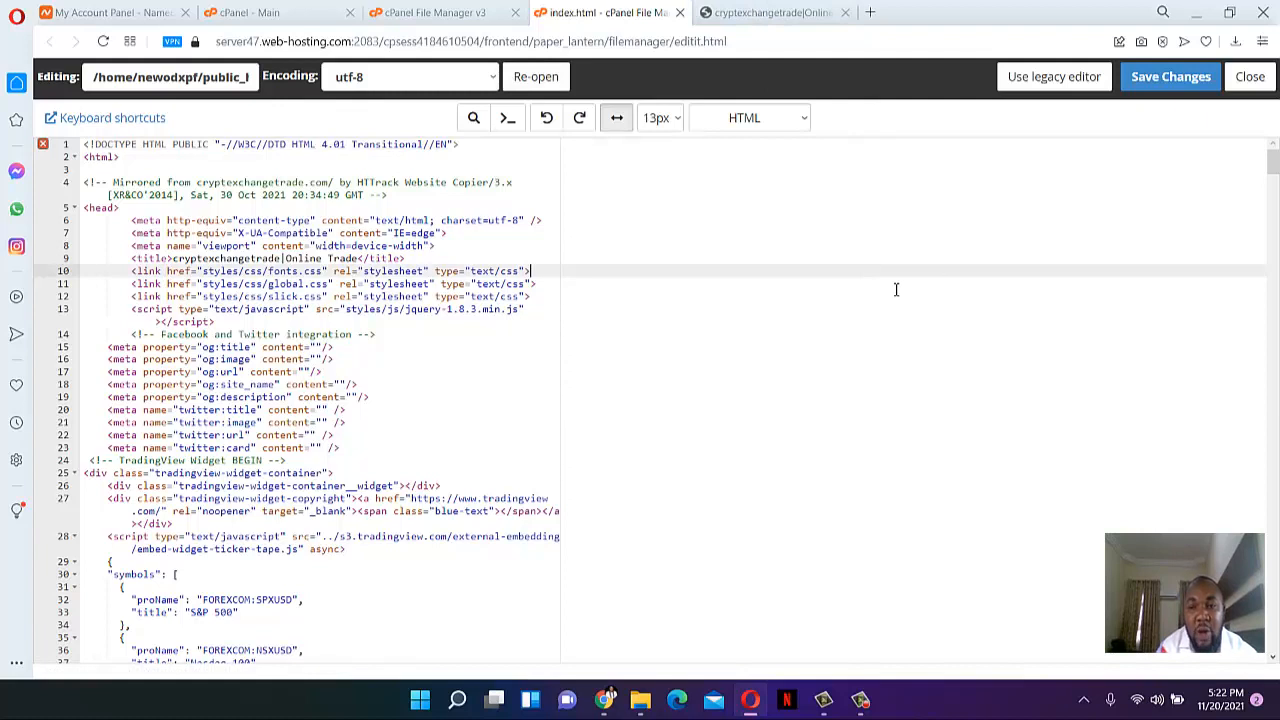
key(ctrl+f)
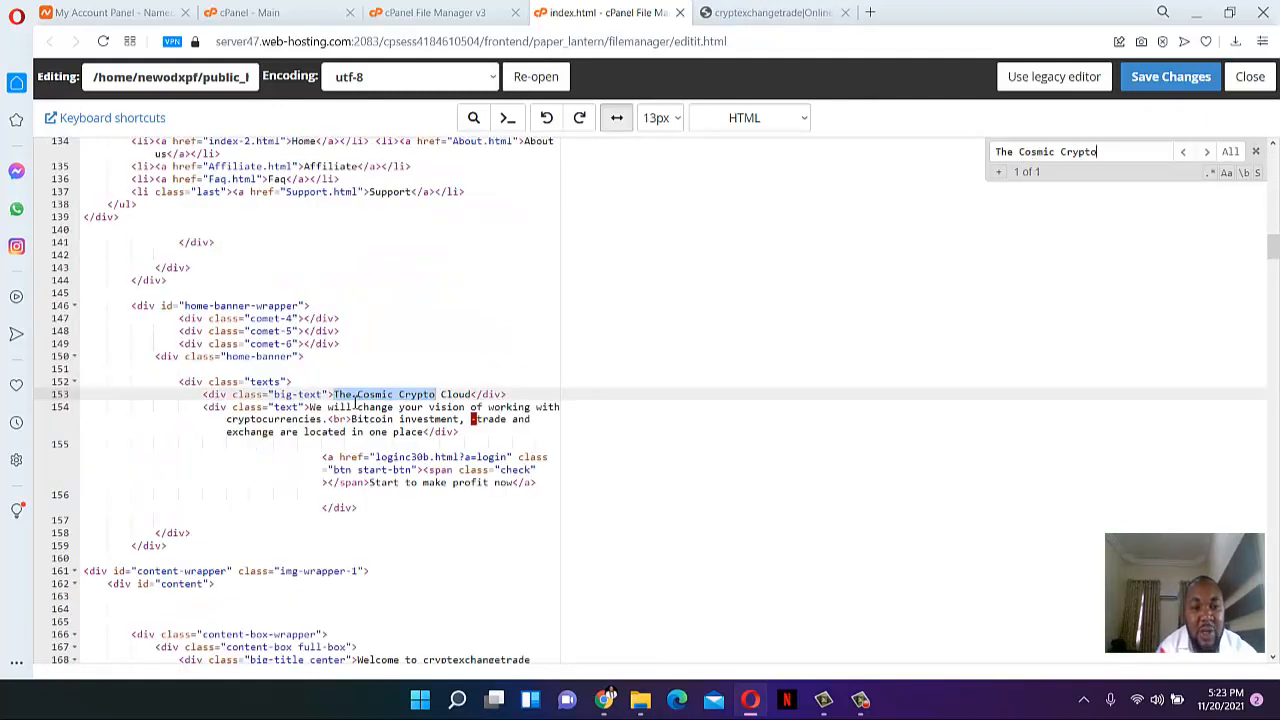
click(335, 396)
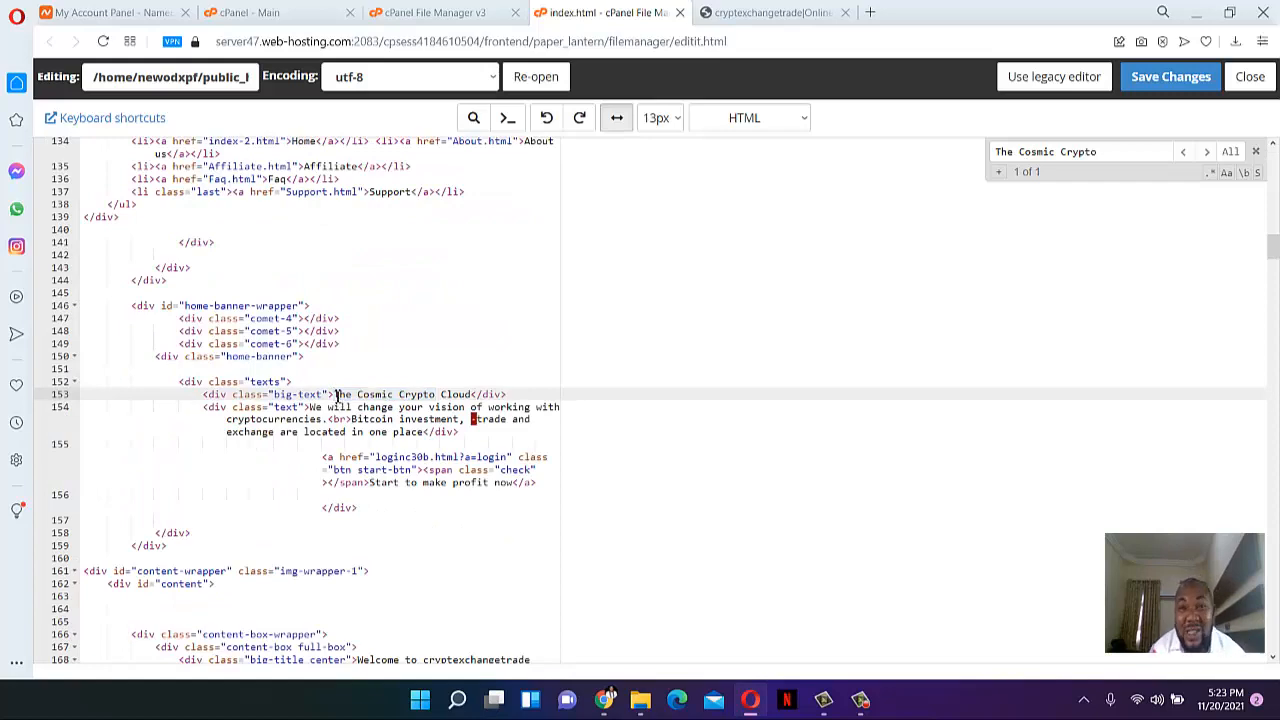
- Change 'Welcome to cryptexchangetrade' on line 168 to 'Welcome to BTCINVEST' and save index.html
click(777, 10)
scroll(756, 250, down, 8)
scroll(529, 167, up, 3)
drag(424, 160, 1002, 168)
key(ctrl+c)
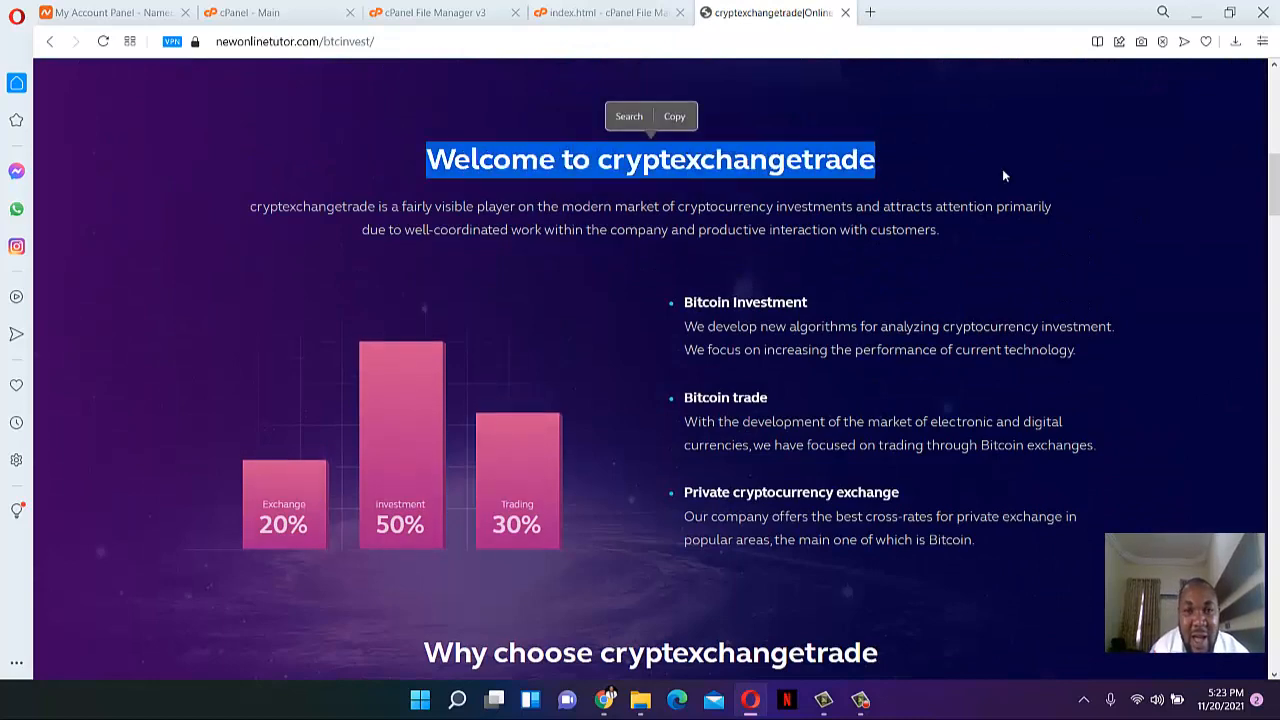
click(605, 12)
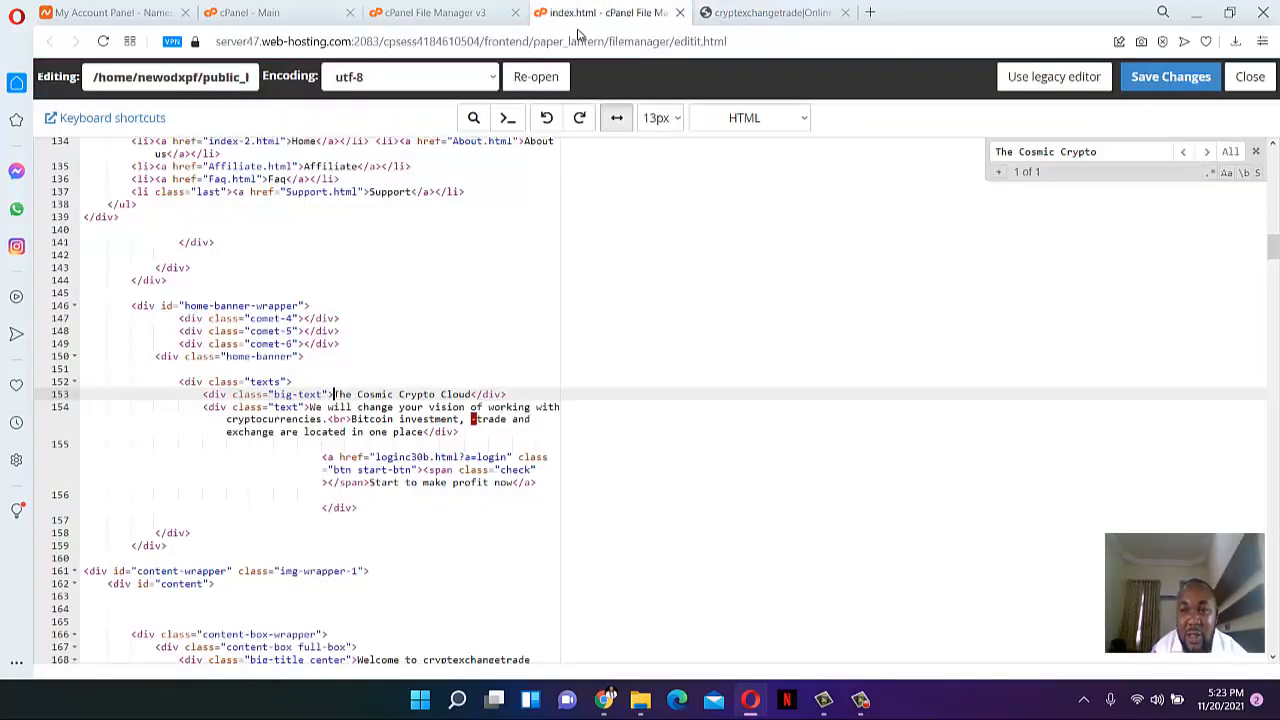
triple_click(1110, 158)
key(ctrl+v)
scroll(519, 528, down, 3)
click(423, 533)
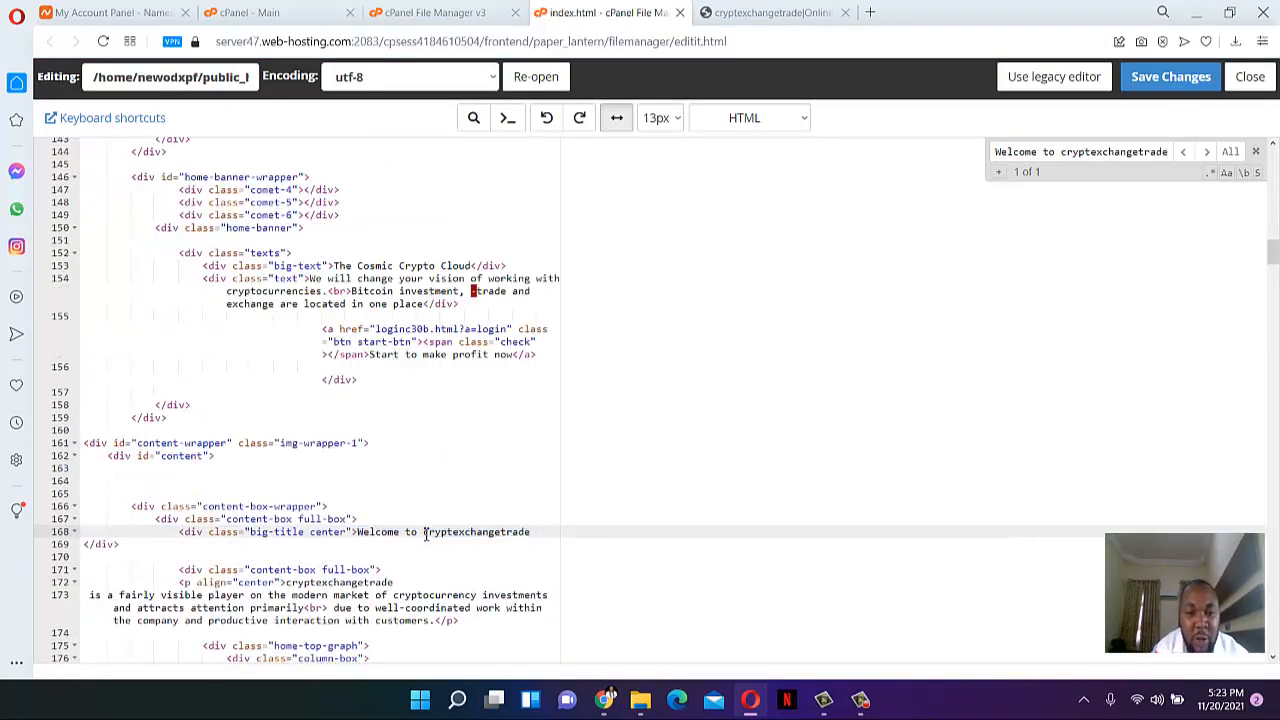
shift+click(548, 532)
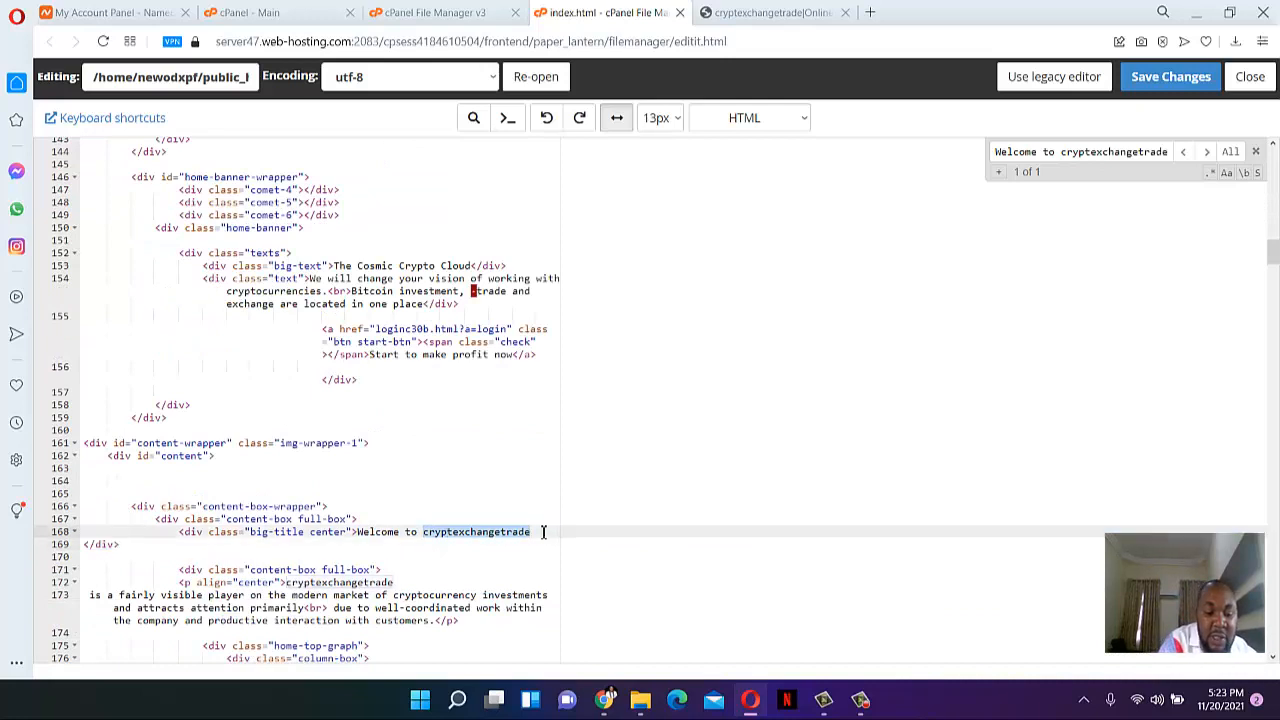
text(BTCINVEST)
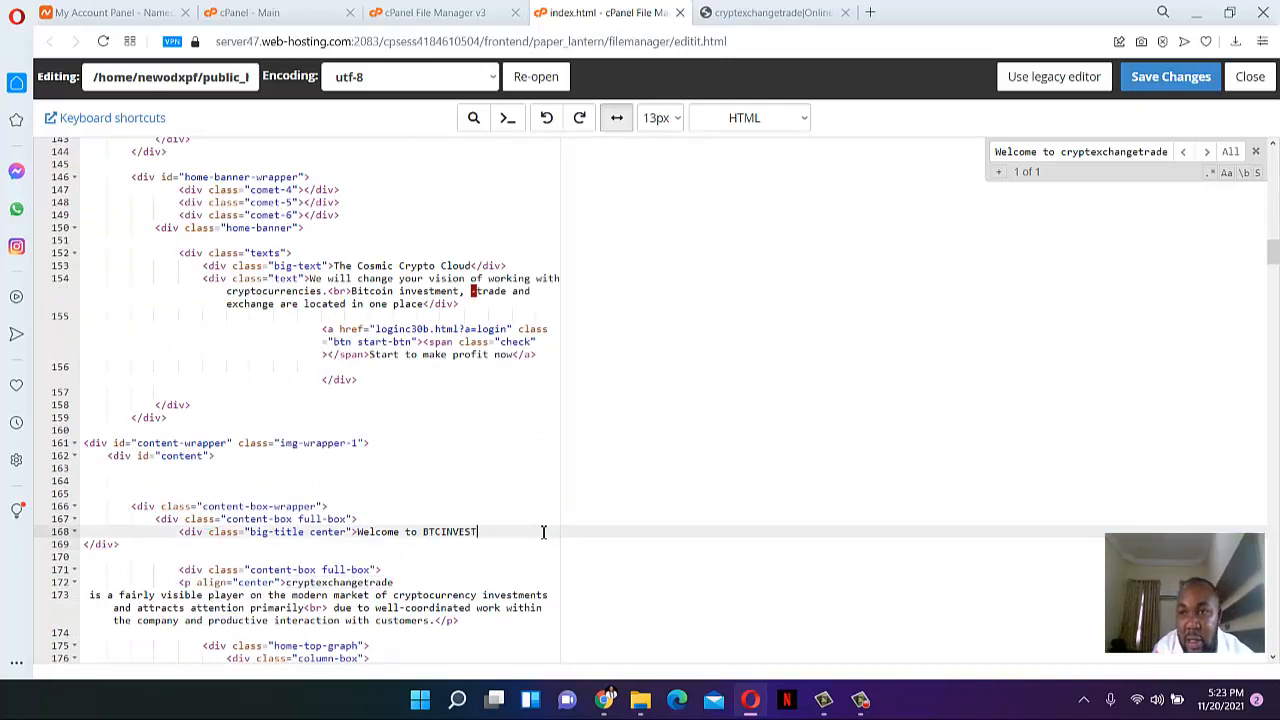
click(1168, 78)
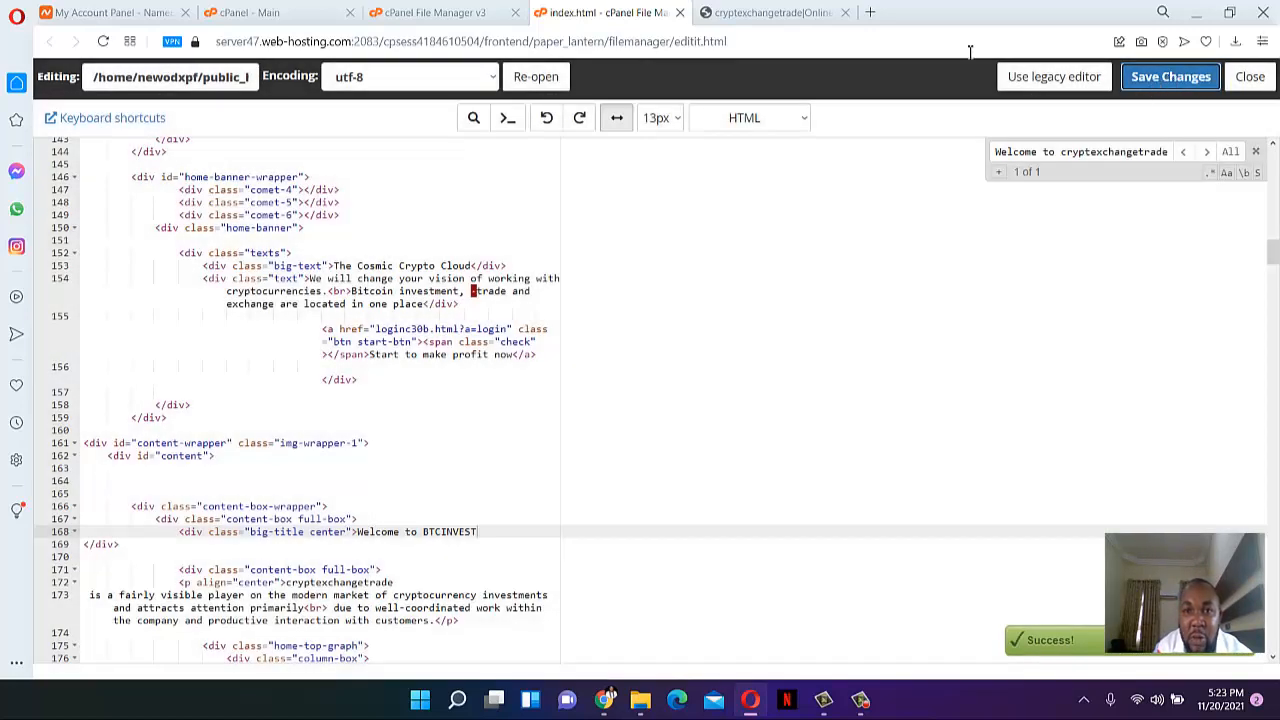
- Reload the live site, check that the 'Welcome to BTCINVEST' heading appears, and scroll through the page
click(745, 10)
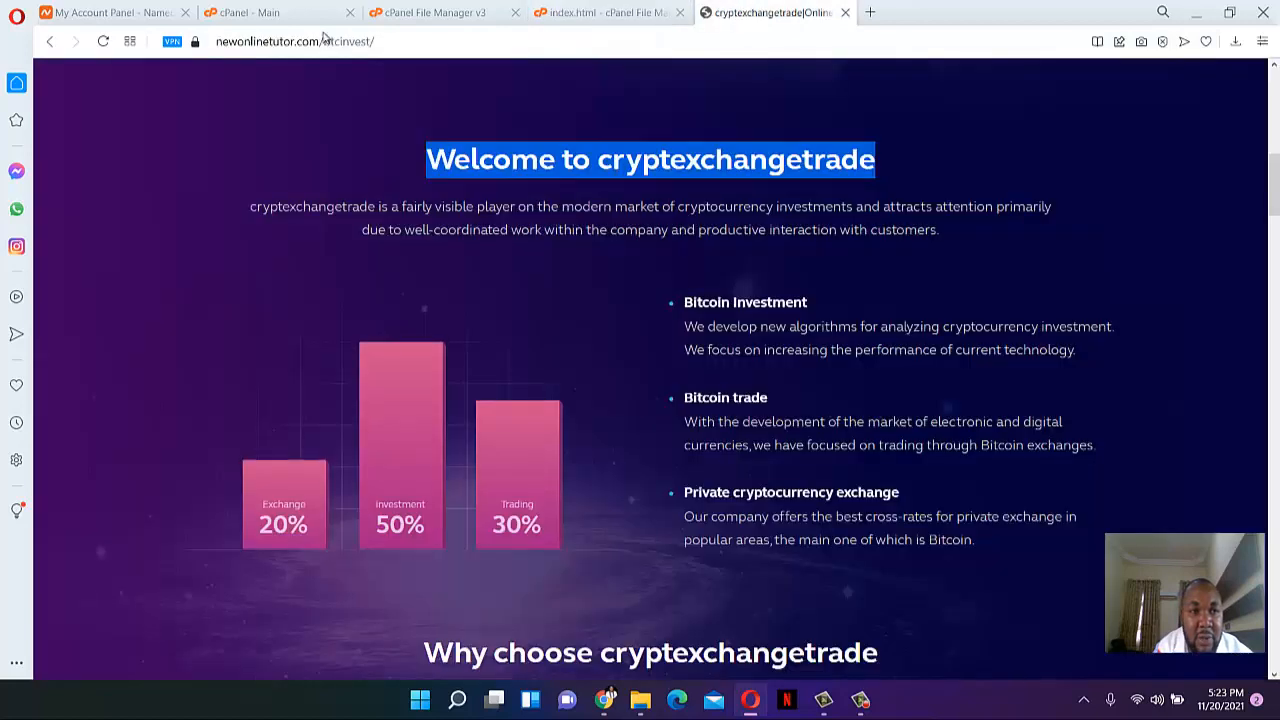
click(102, 42)
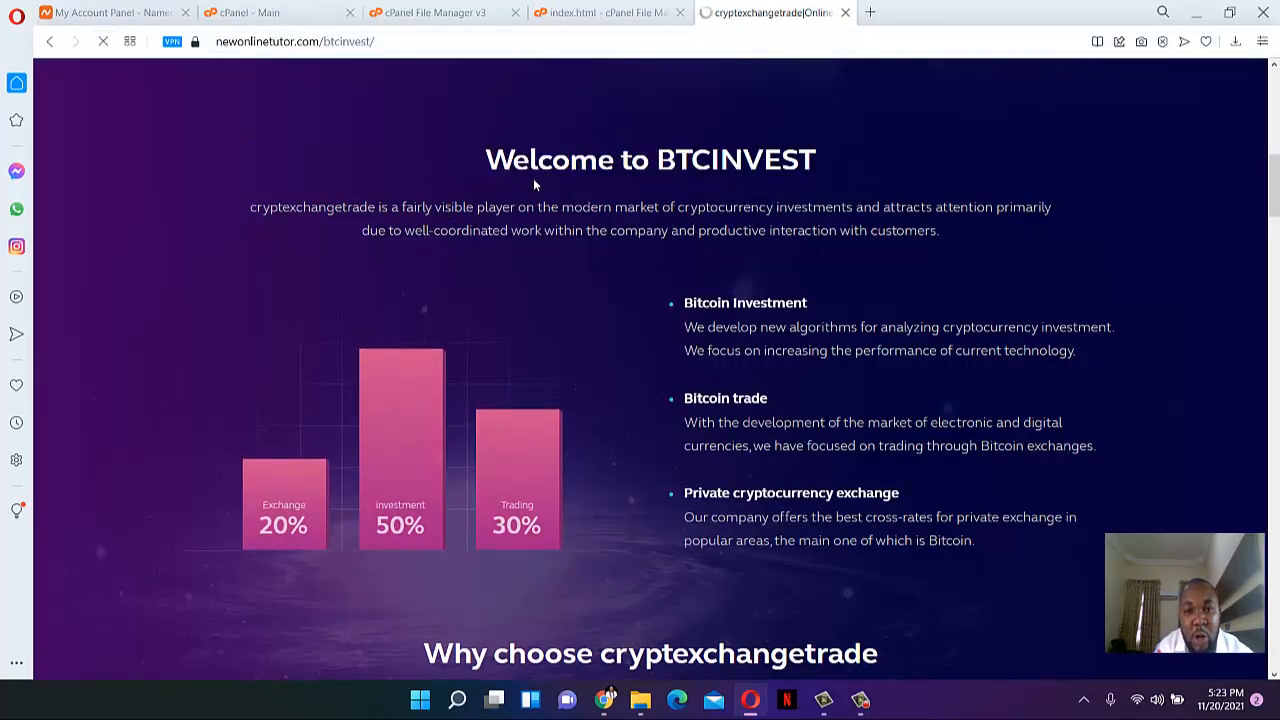
triple_click(829, 165)
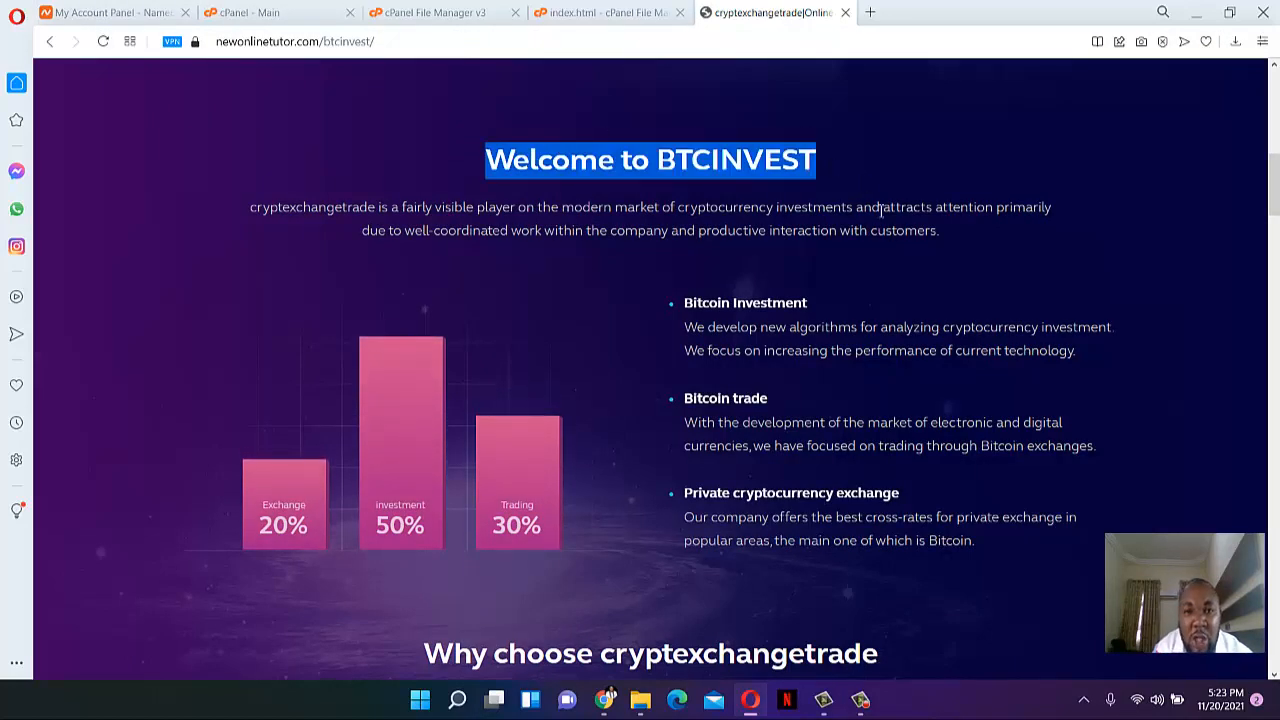
scroll(858, 215, down, 10)
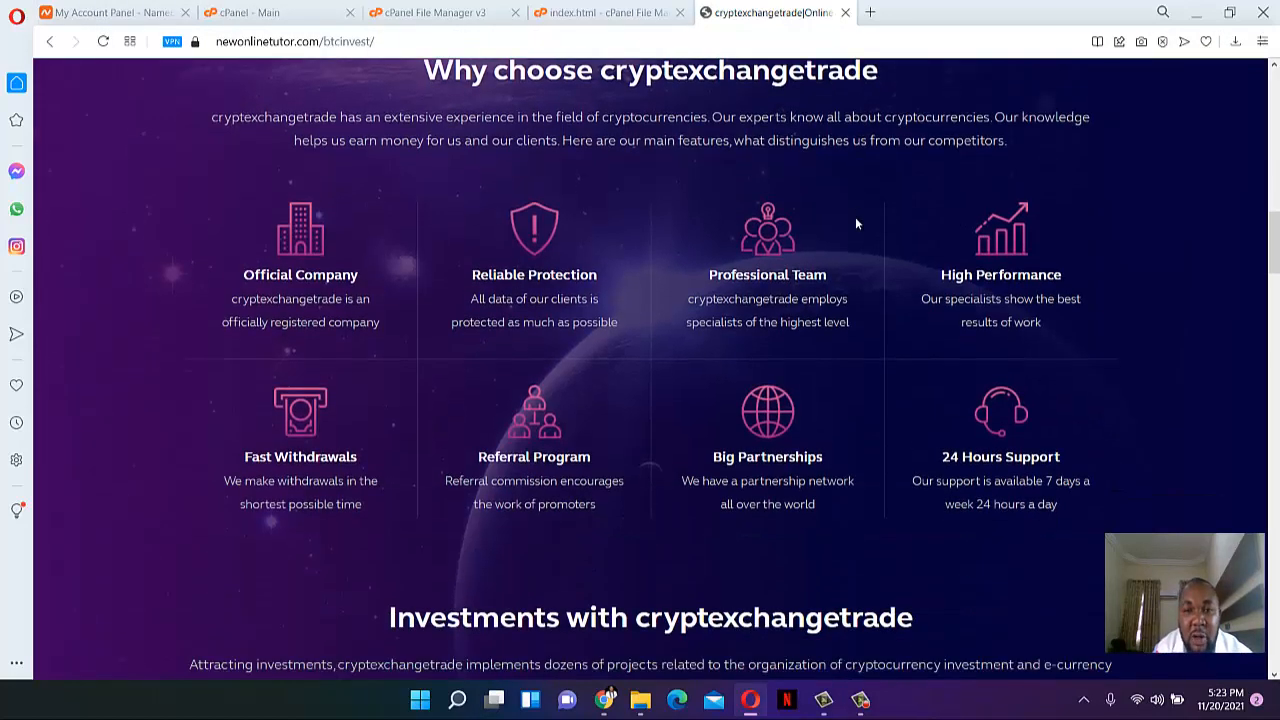
scroll(802, 275, up, 15)
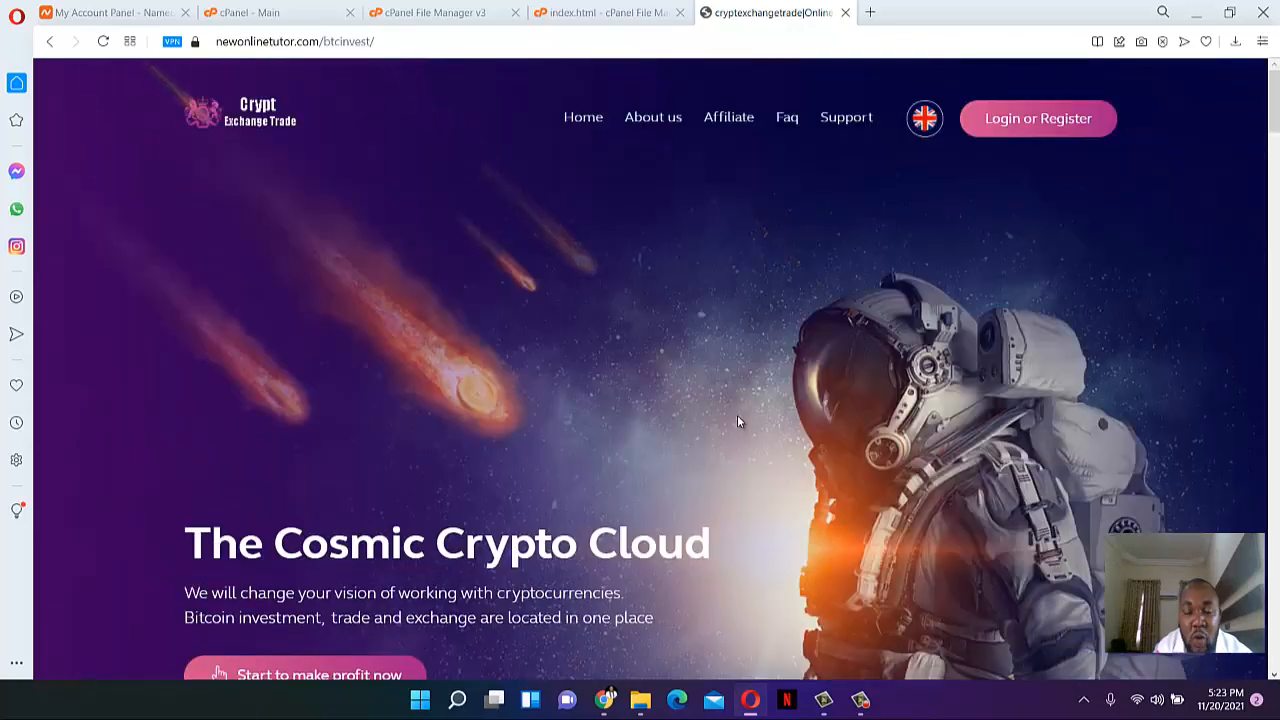
scroll(733, 350, down, 8)
scroll(767, 427, down, 4)
scroll(815, 424, down, 8)
scroll(814, 424, up, 12)
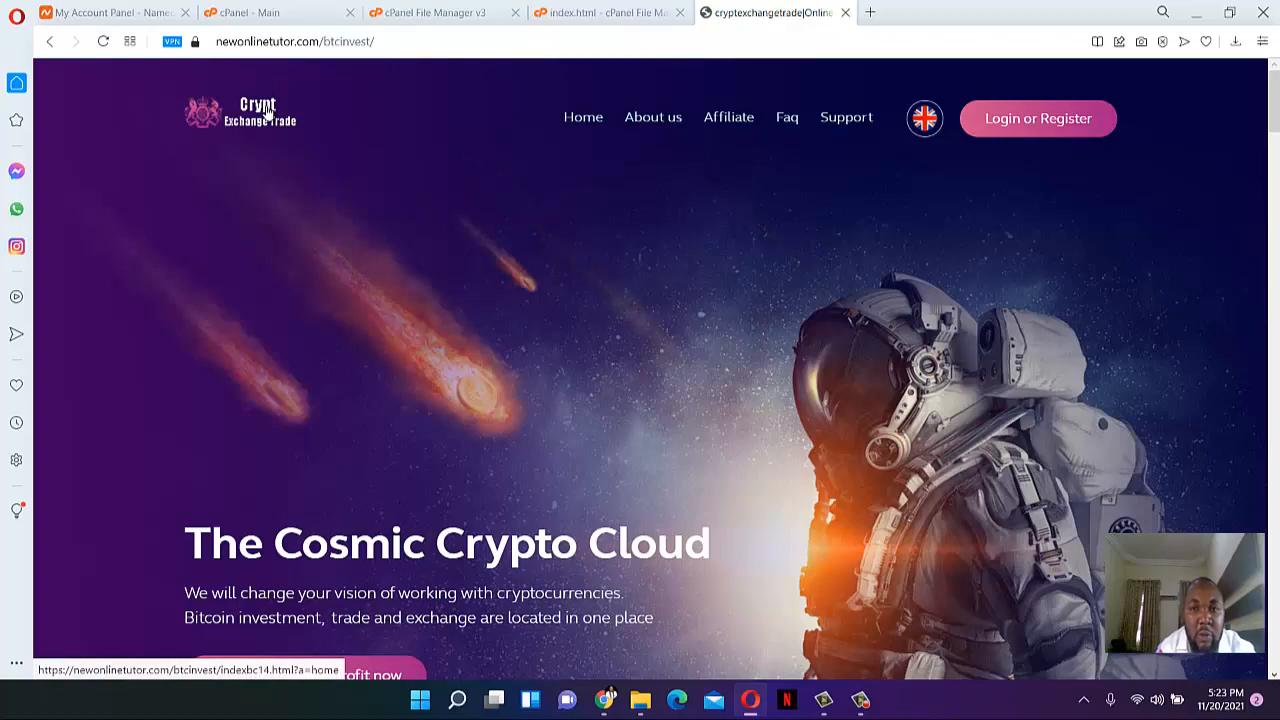
scroll(787, 290, down, 10)
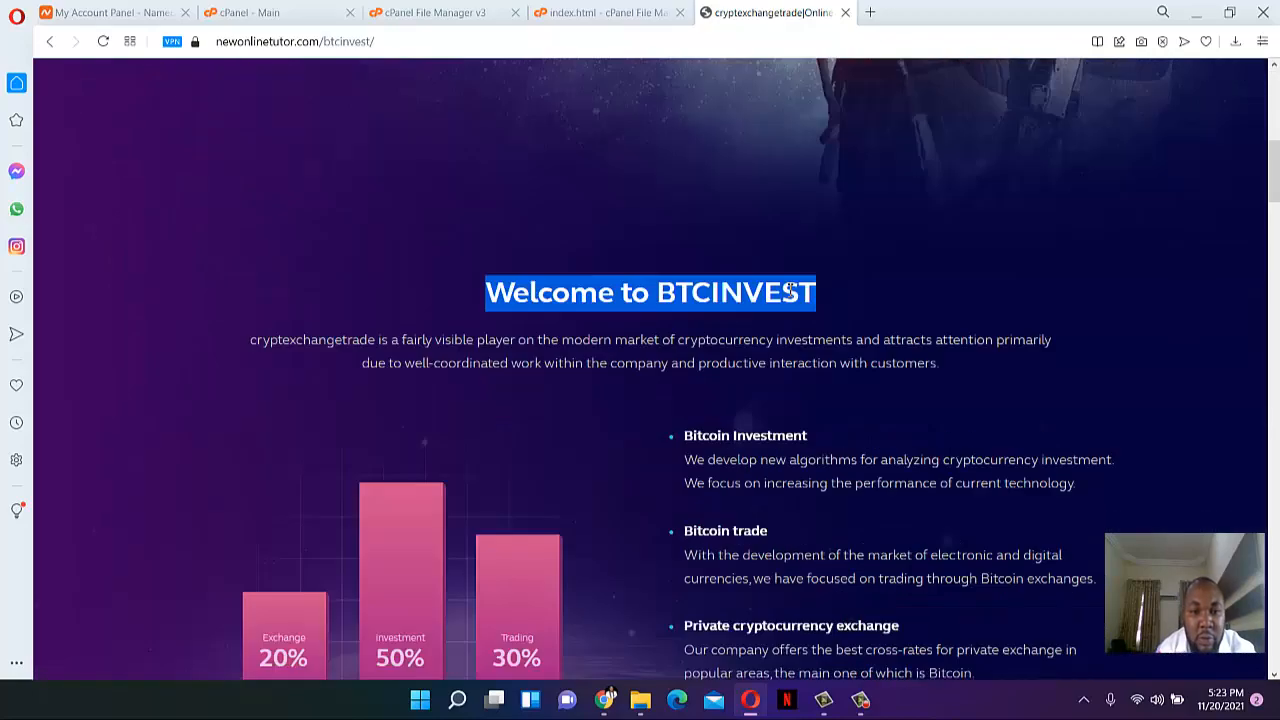
scroll(775, 303, down, 15)
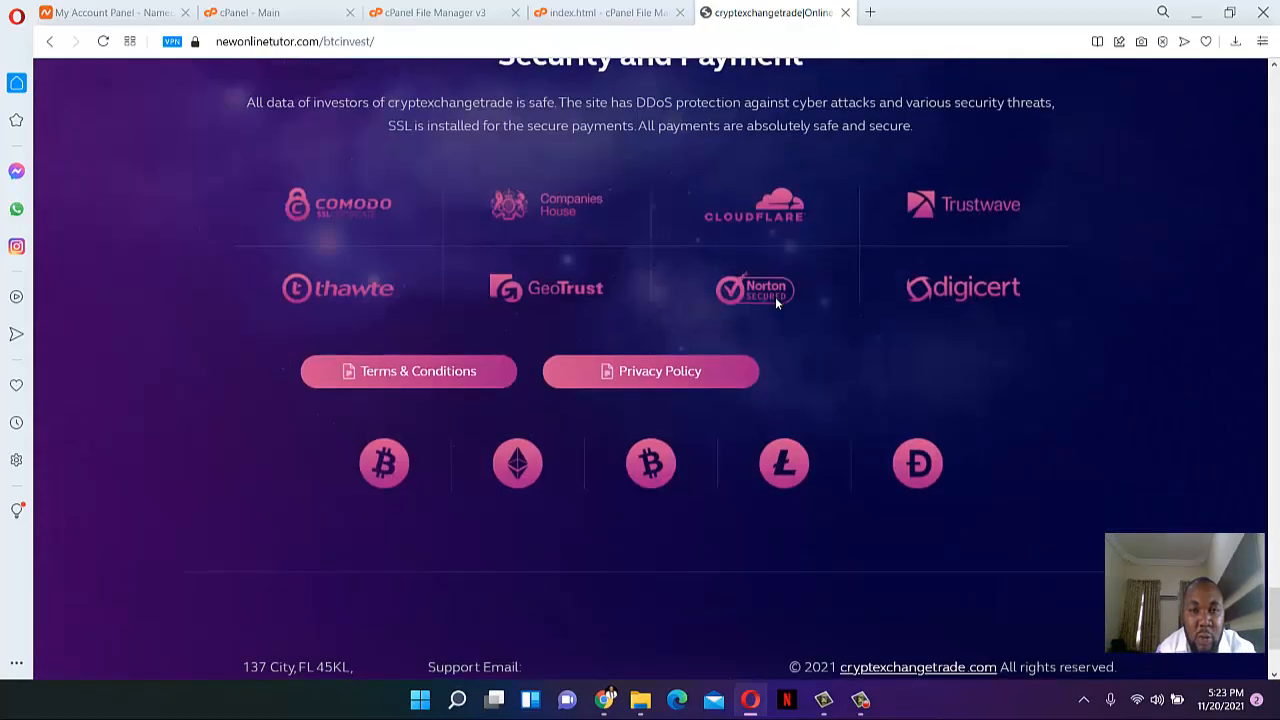
scroll(772, 305, up, 6)
scroll(765, 320, up, 18)
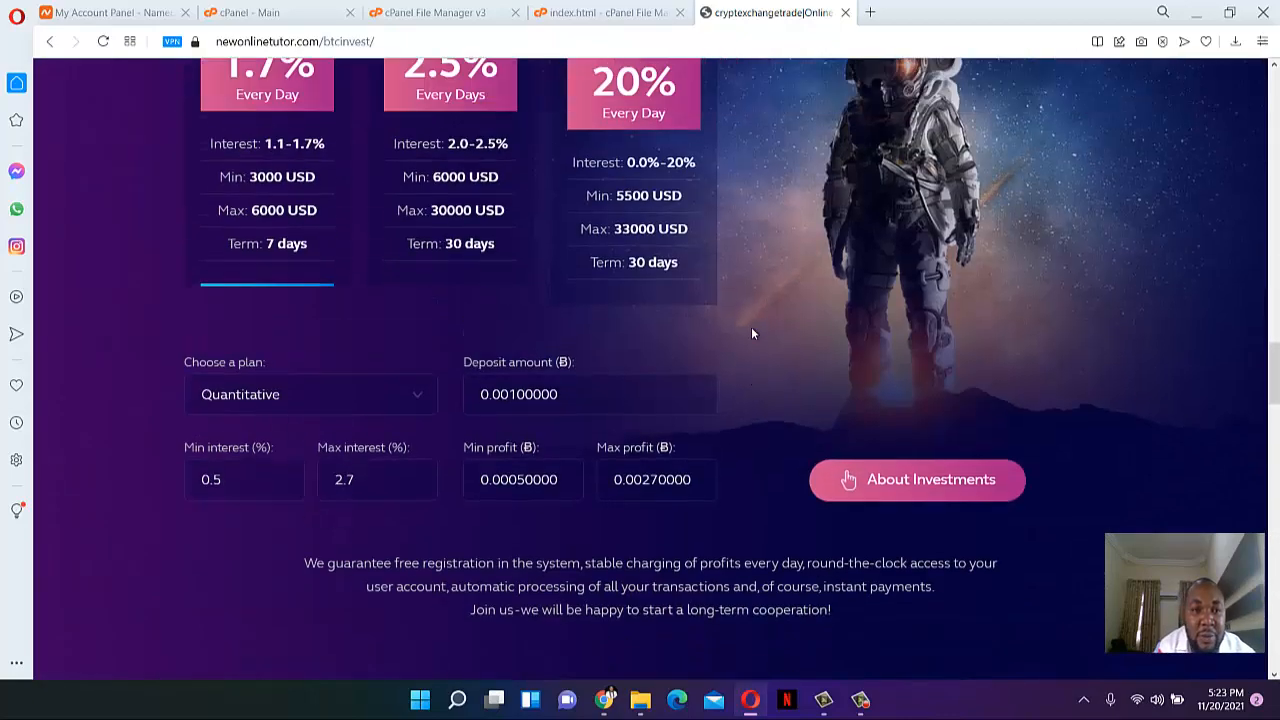
scroll(736, 357, up, 6)
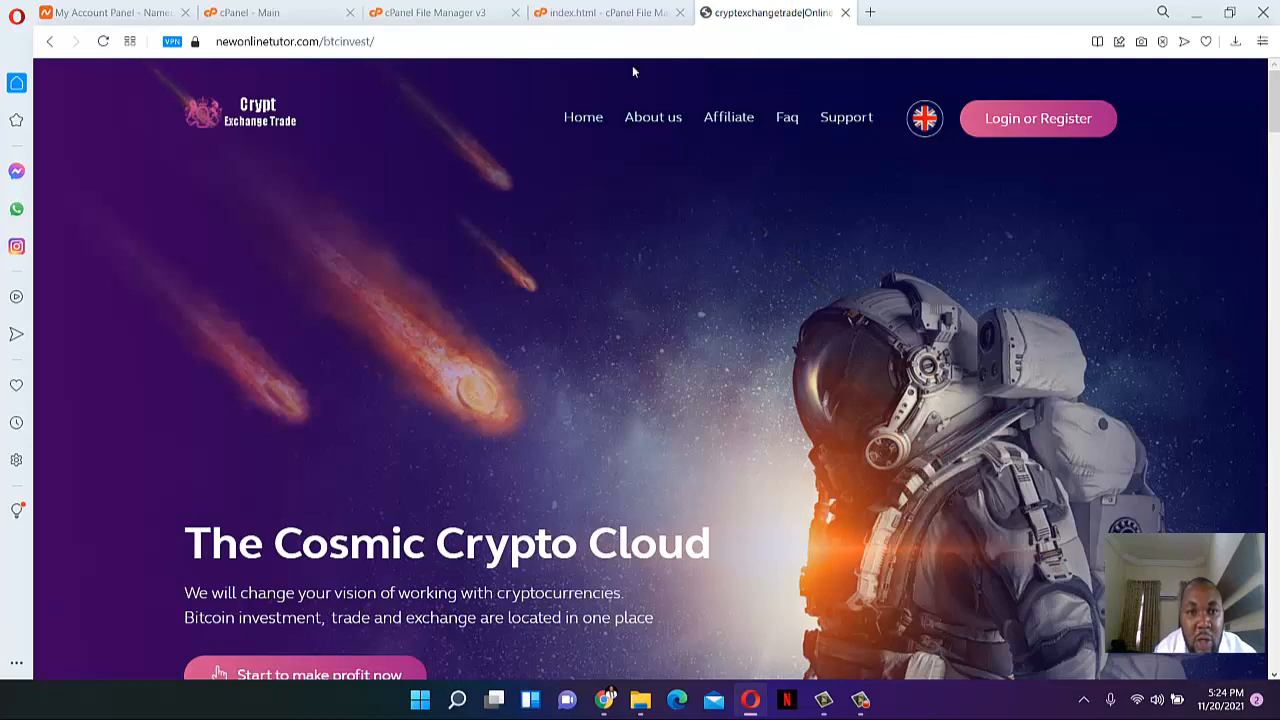
click(568, 12)
click(430, 12)
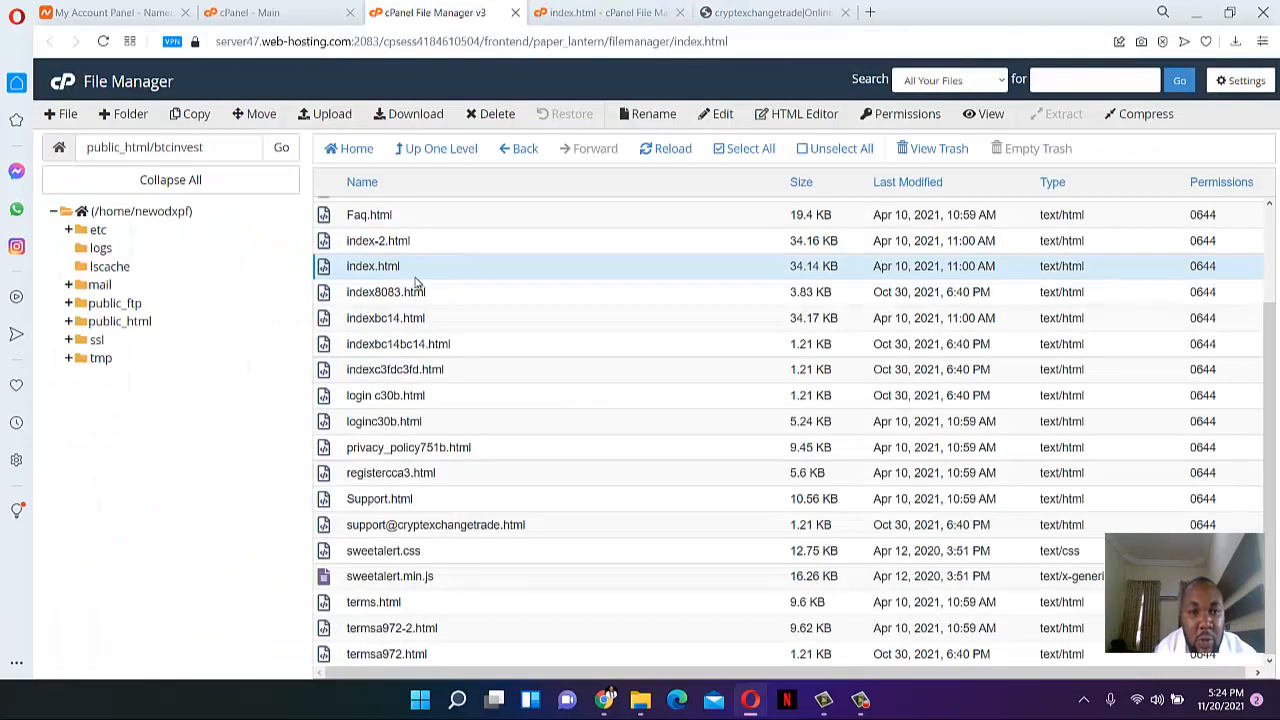
- Browse into public_html/btcinvest/styles/images to find logo.png
scroll(425, 278, up, 2)
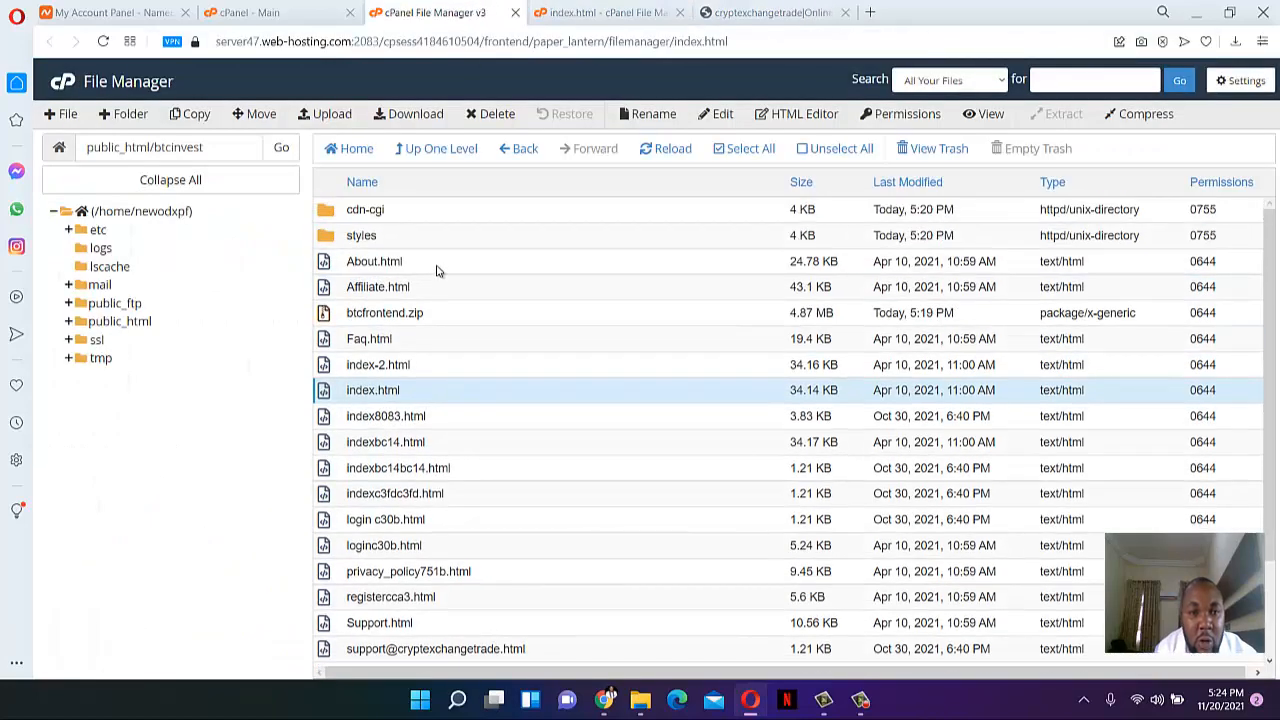
click(447, 149)
double_click(332, 217)
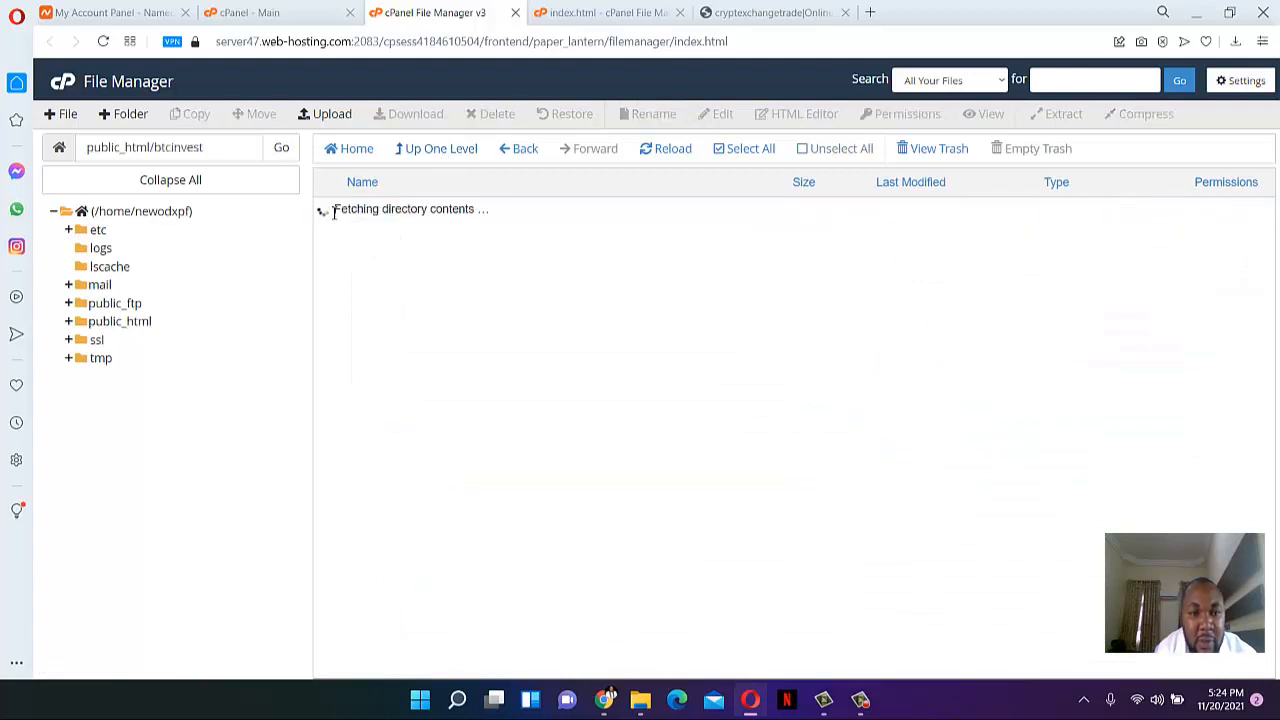
double_click(327, 239)
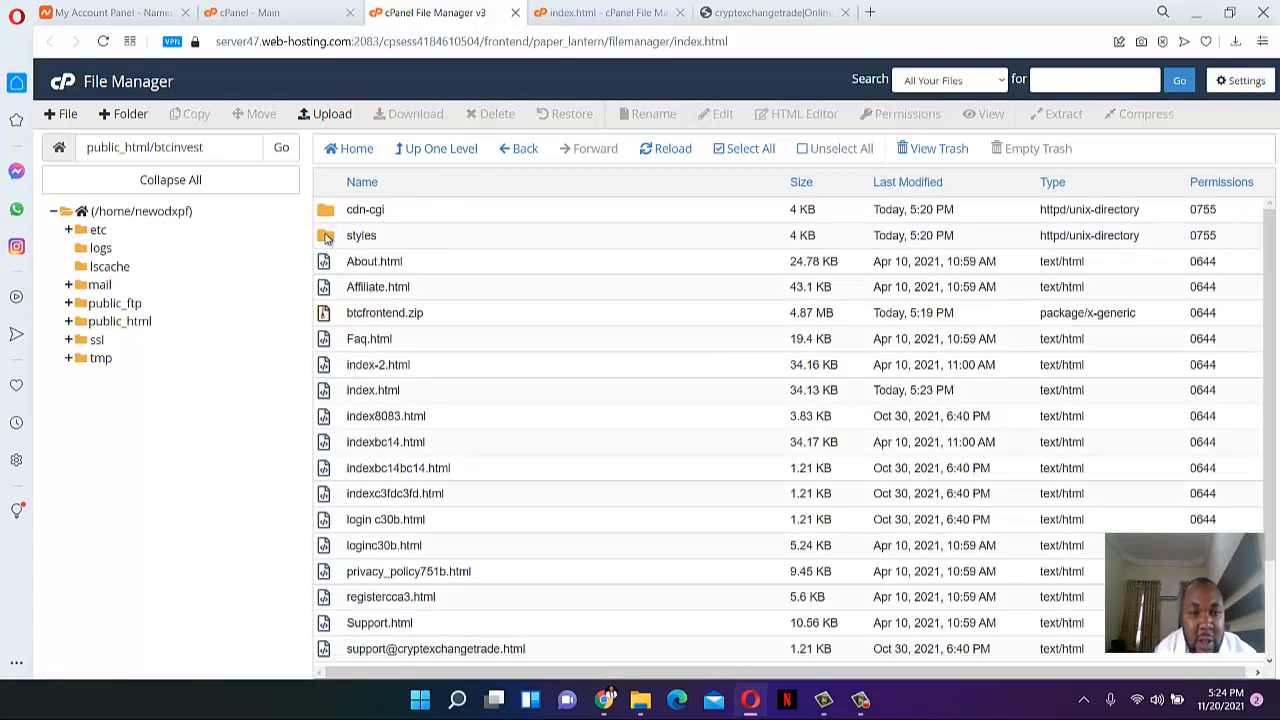
double_click(327, 262)
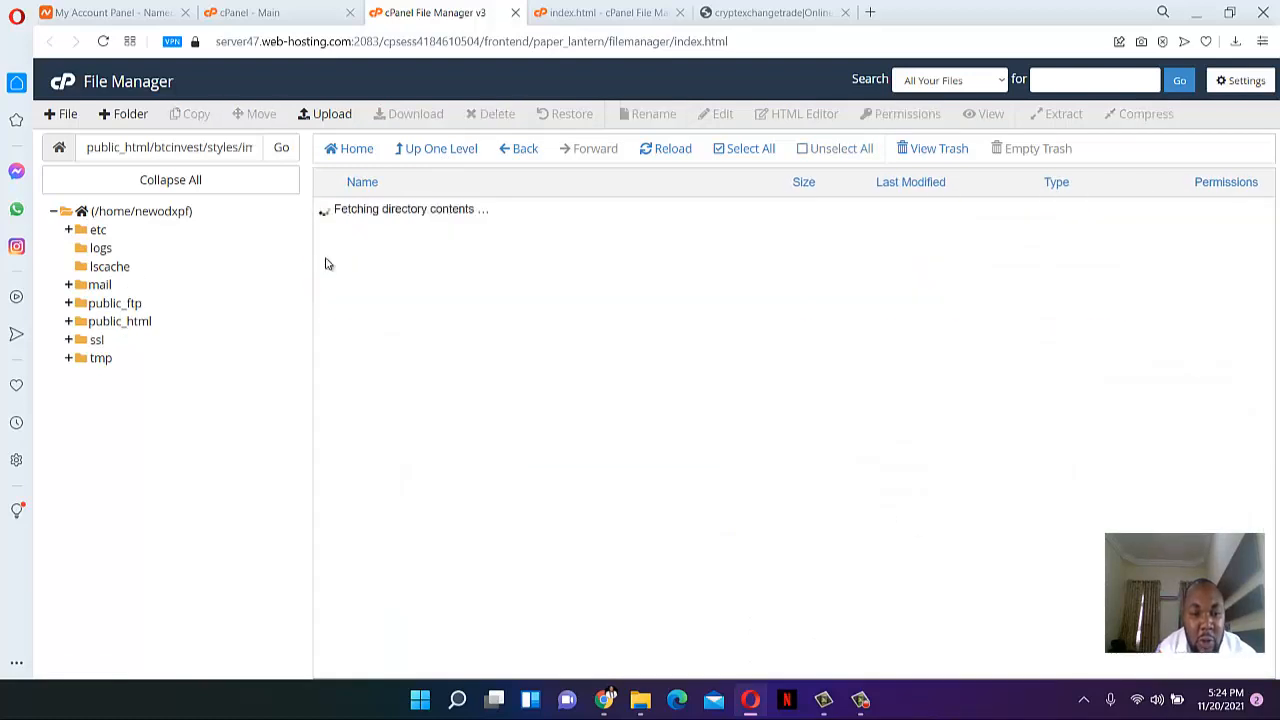
scroll(565, 300, down, 5)
scroll(565, 300, down, 5)
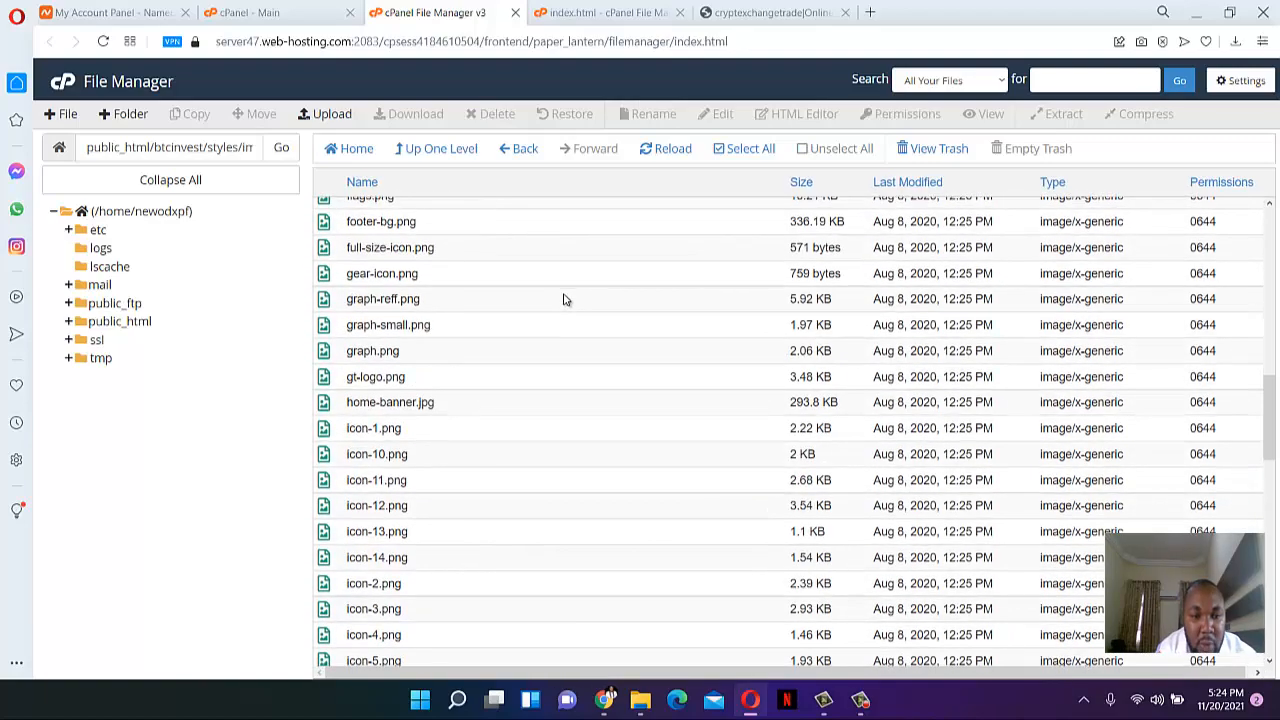
scroll(557, 309, down, 10)
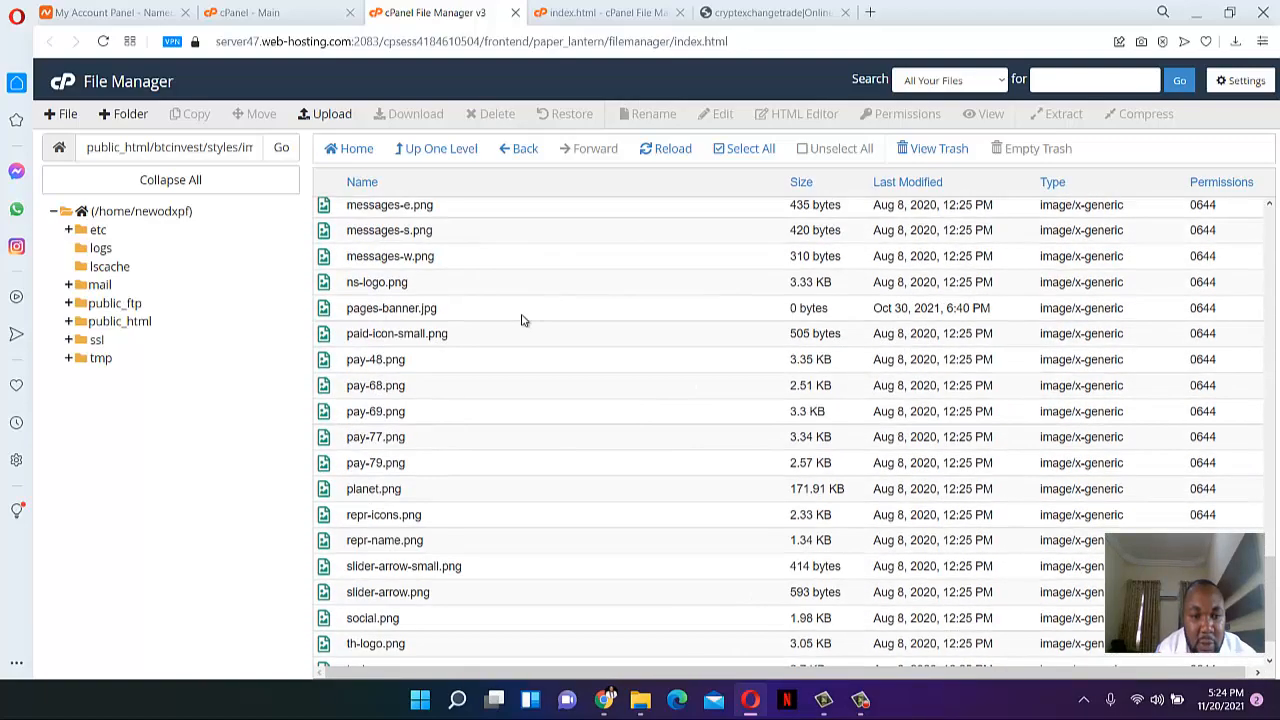
scroll(400, 381, up, 2)
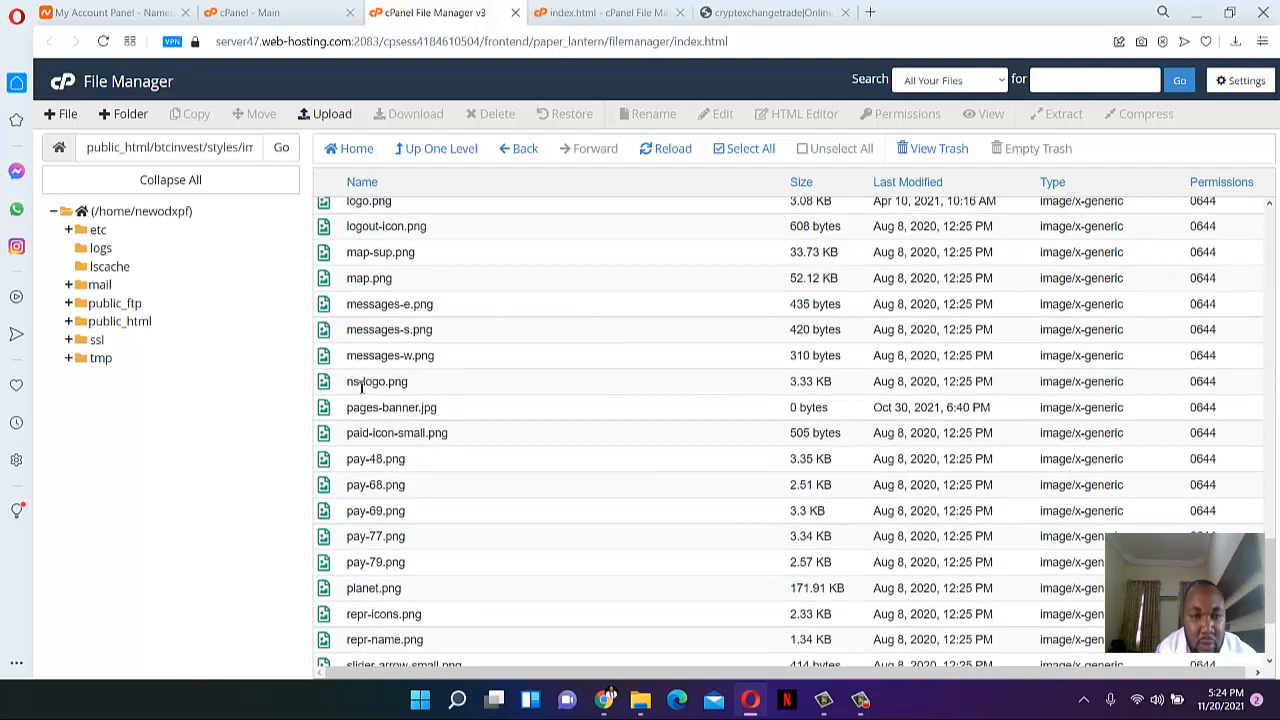
scroll(355, 386, down, 3)
scroll(354, 380, up, 5)
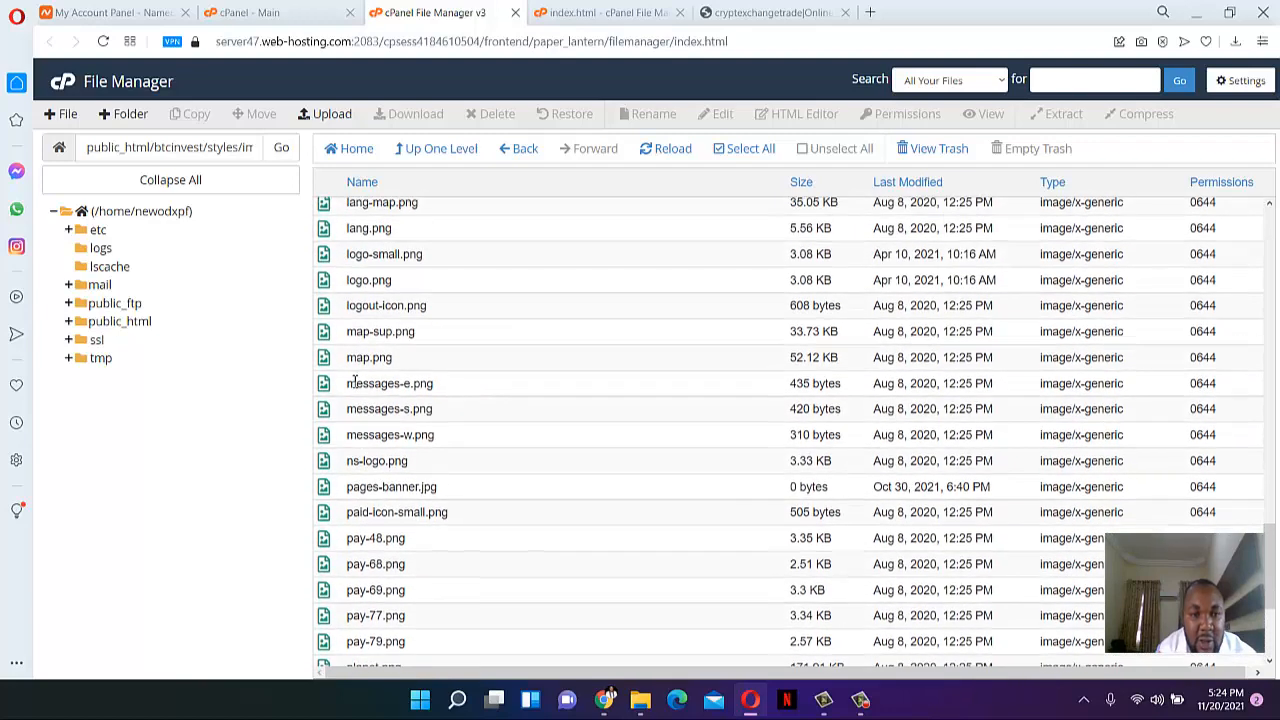
- Keep the name logo.png unchanged and return to the live cryptexchangetrade homepage
double_click(356, 285)
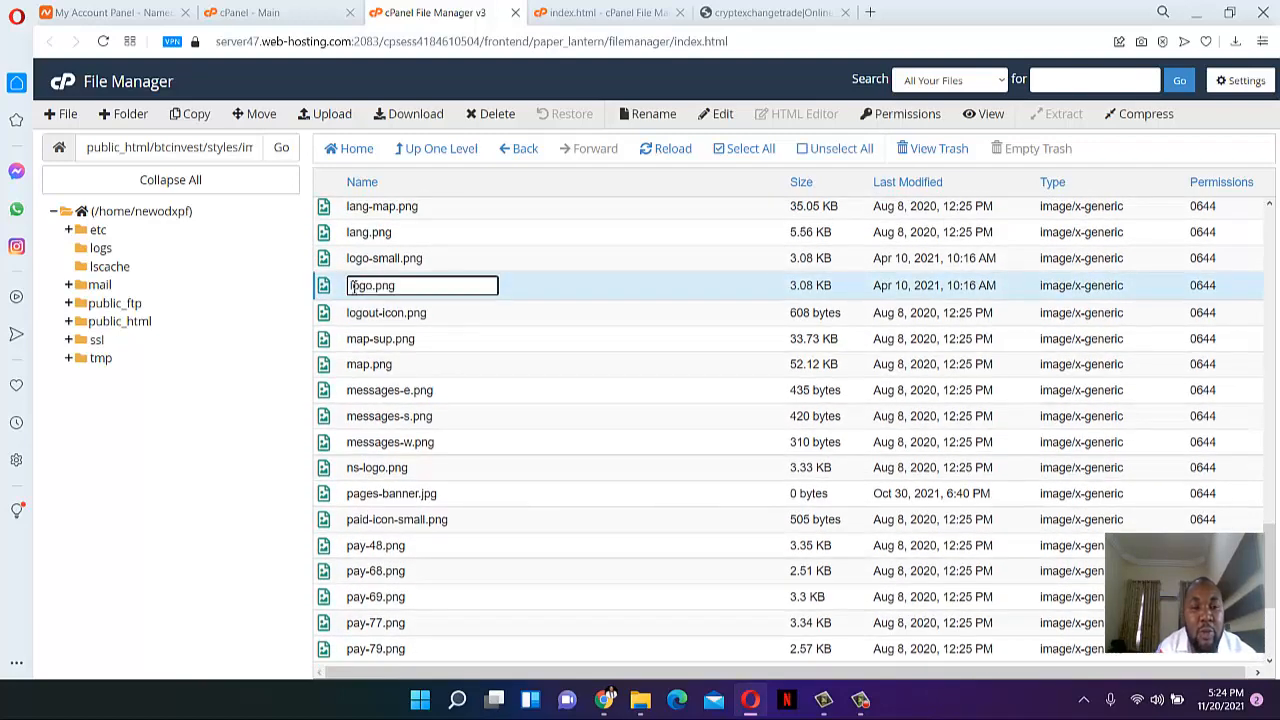
key(Return)
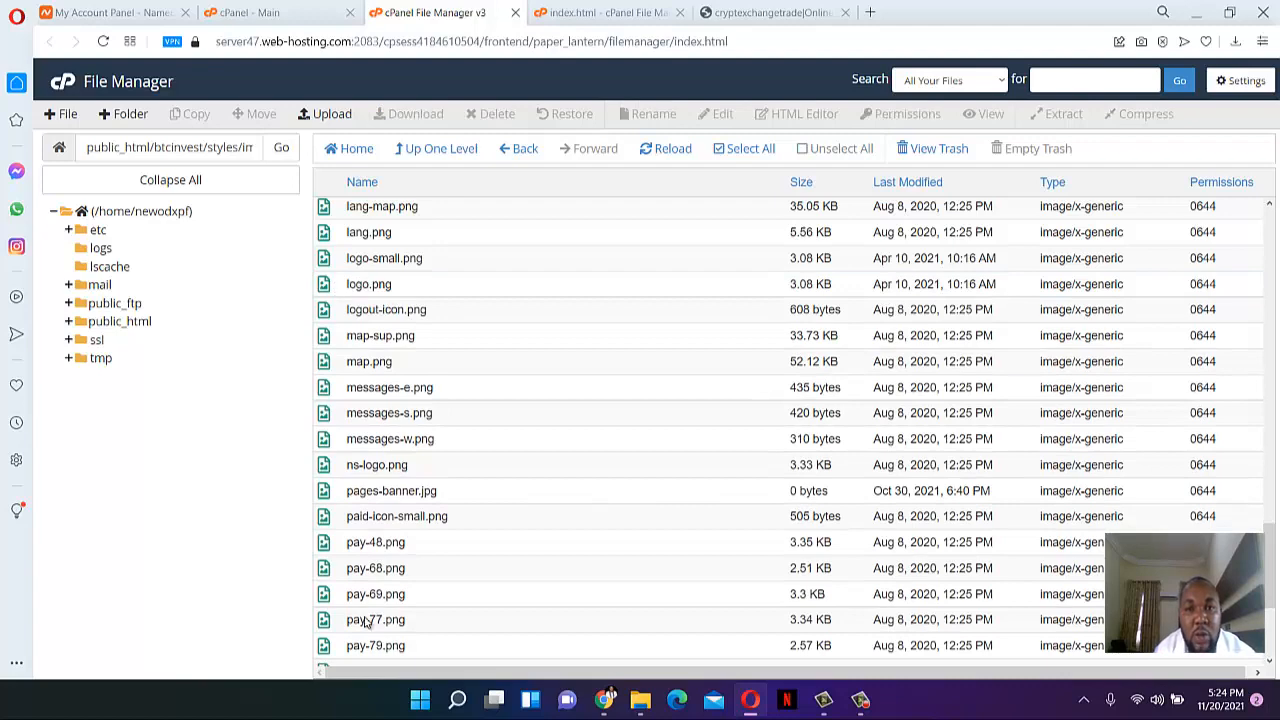
click(600, 12)
click(770, 12)
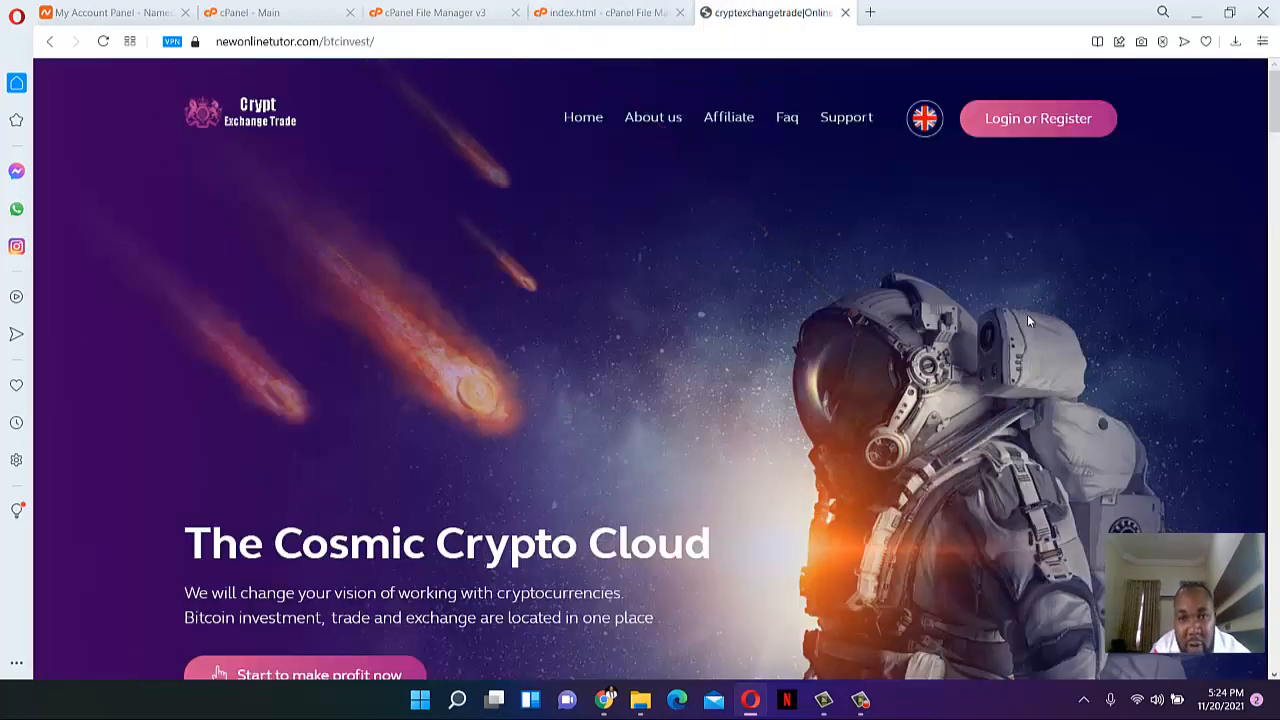
- View the site's About us page
click(652, 119)
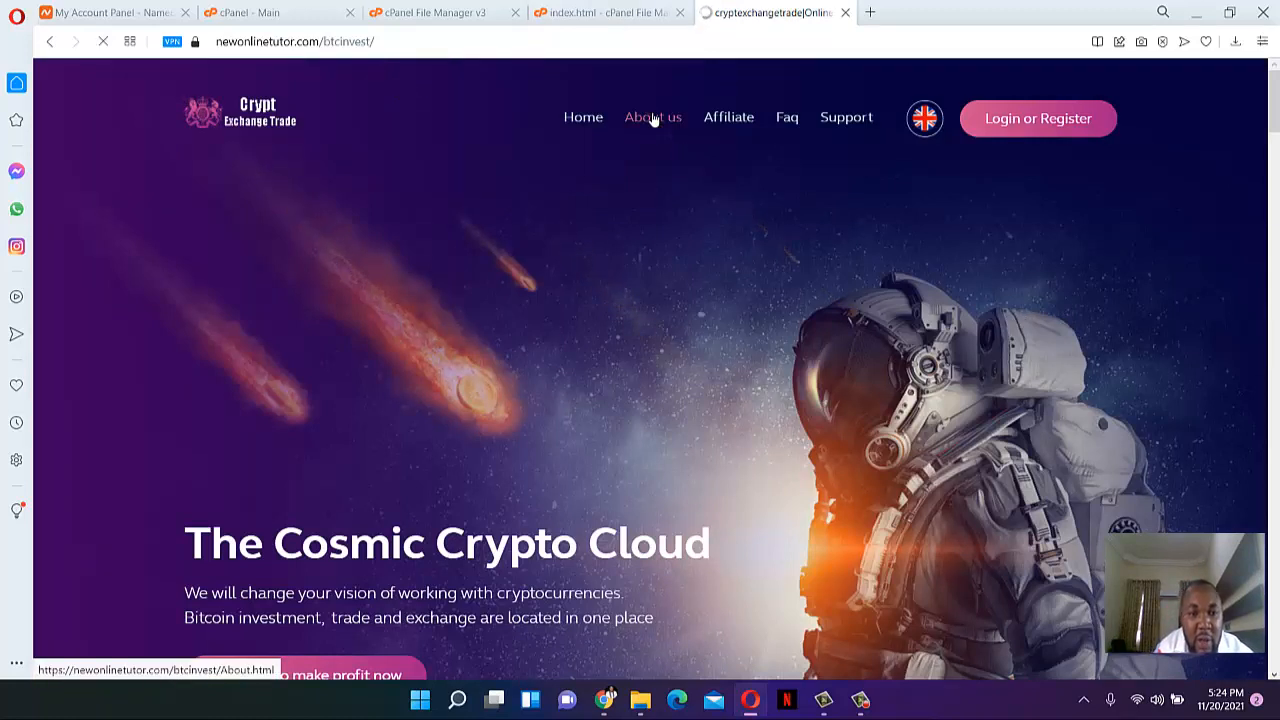
scroll(672, 147, down, 1)
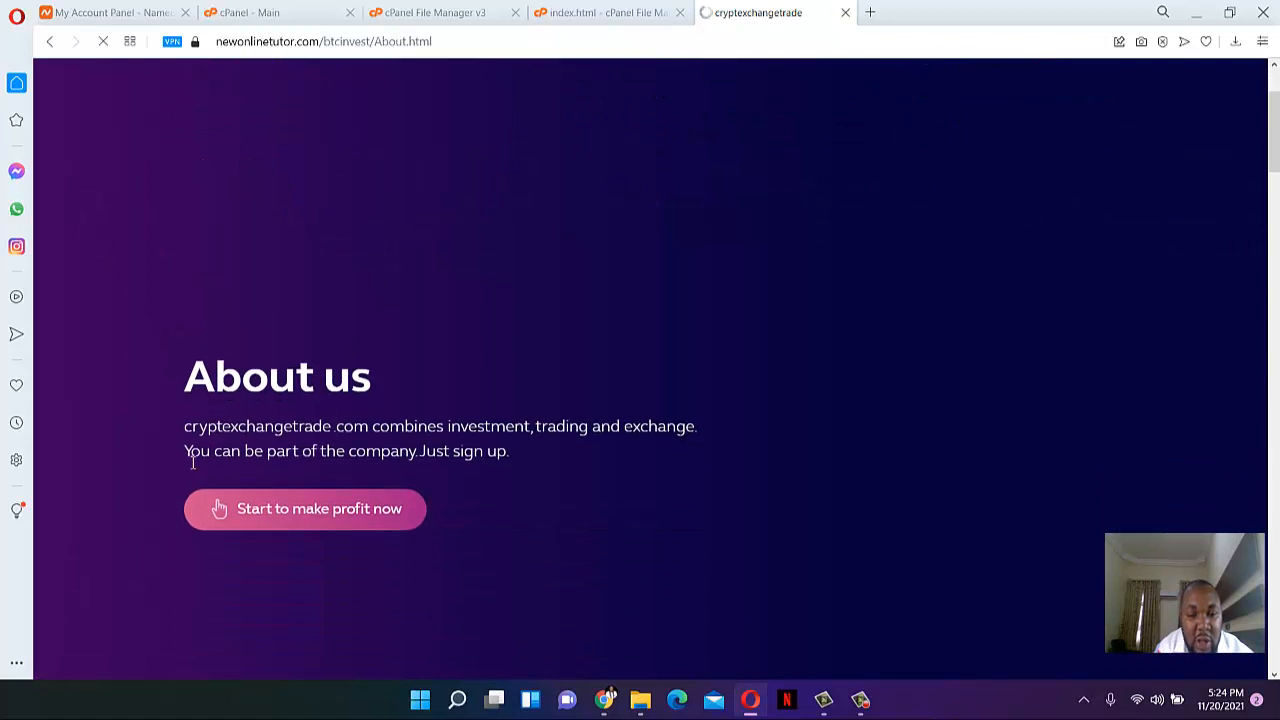
drag(188, 437, 357, 431)
click(357, 431)
- Navigate File Manager from Home through public_html to the btcinvest folder containing About.html
click(470, 13)
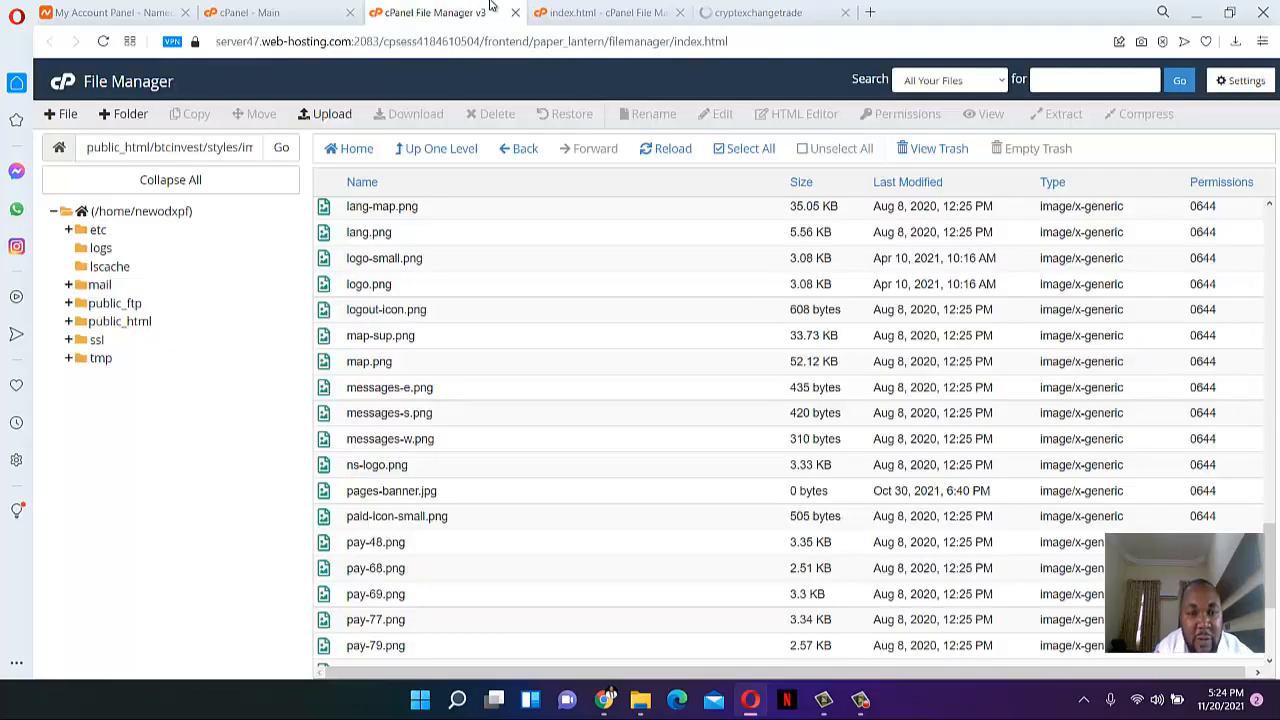
scroll(366, 257, up, 3)
click(430, 148)
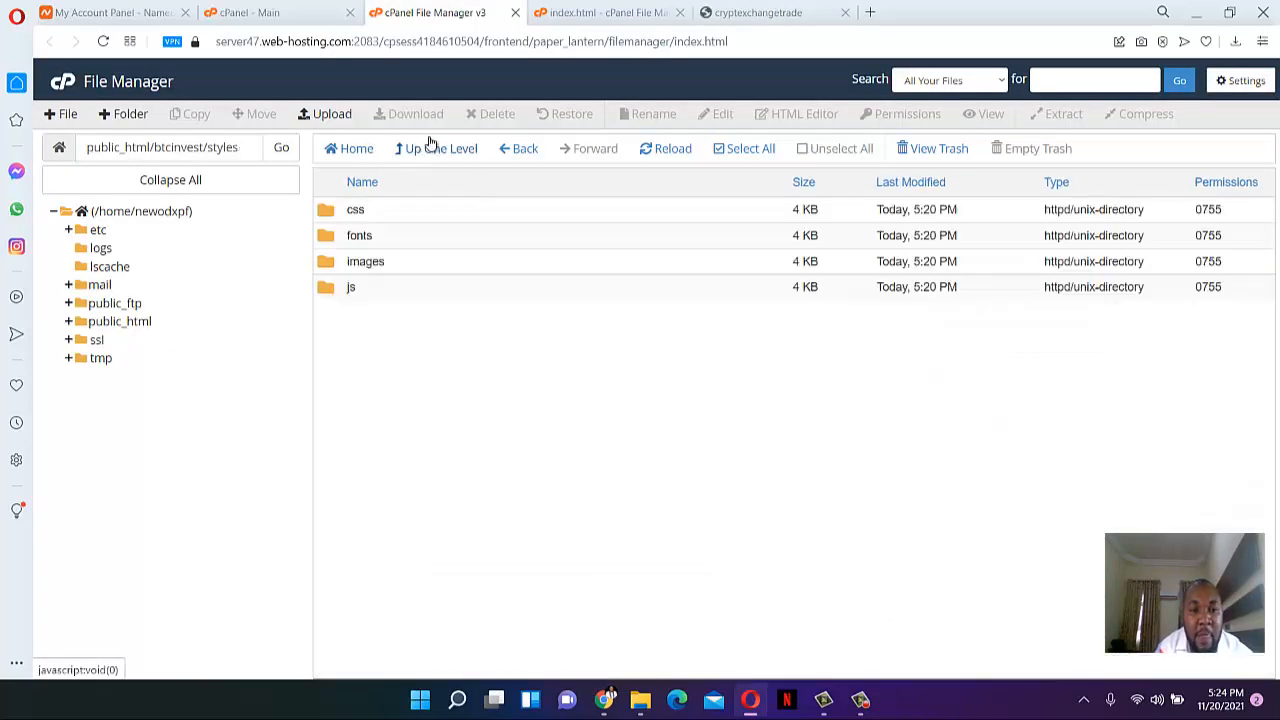
click(372, 149)
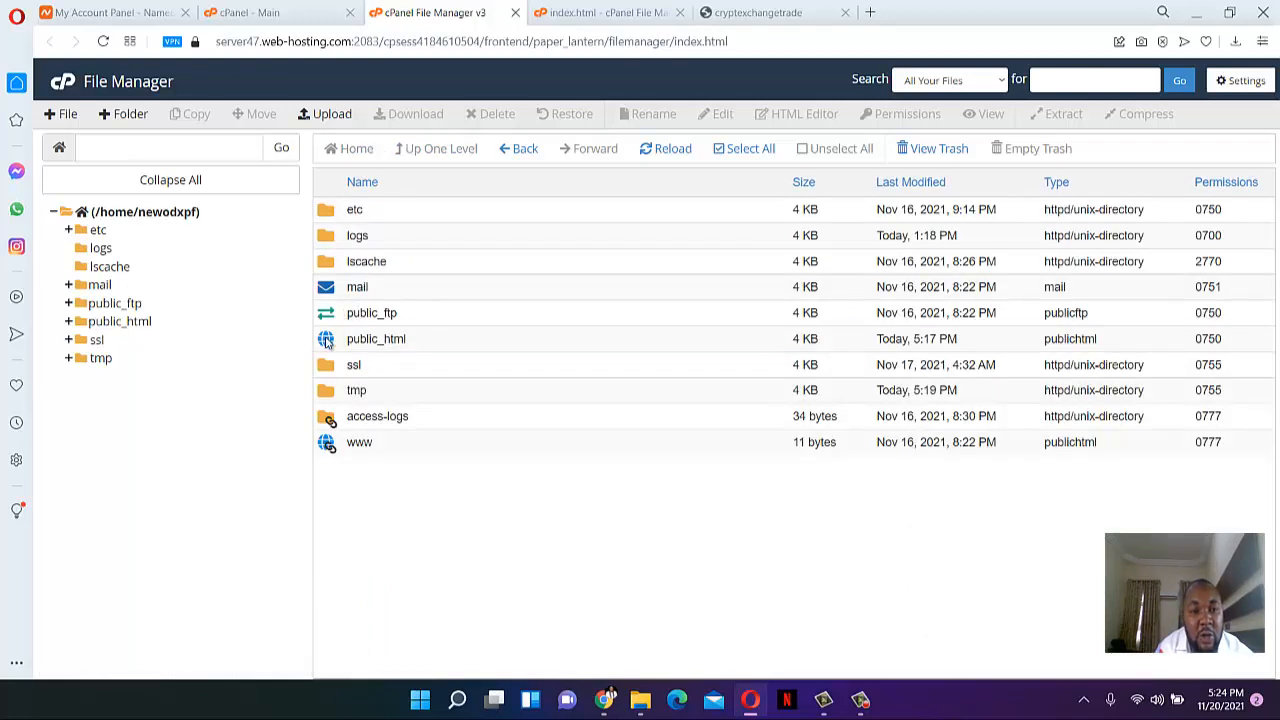
double_click(331, 339)
double_click(330, 221)
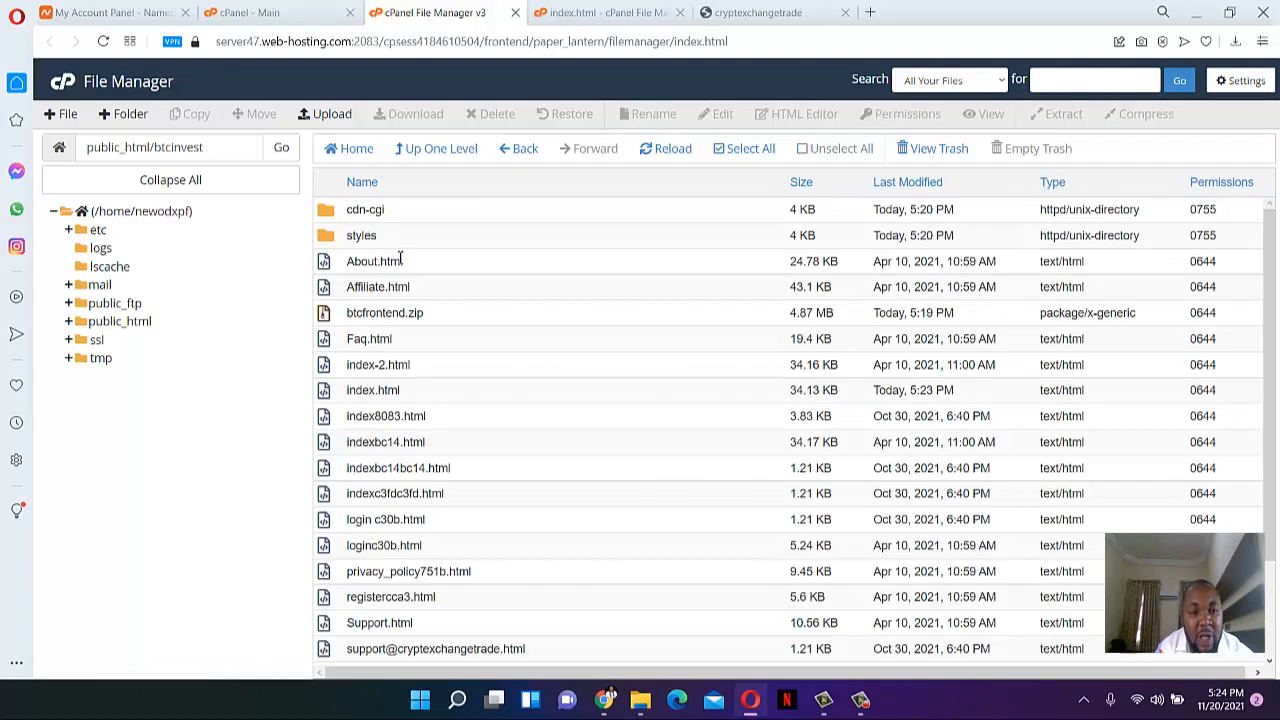
- Open About.html from the btcinvest folder in cPanel's code editor
click(368, 264)
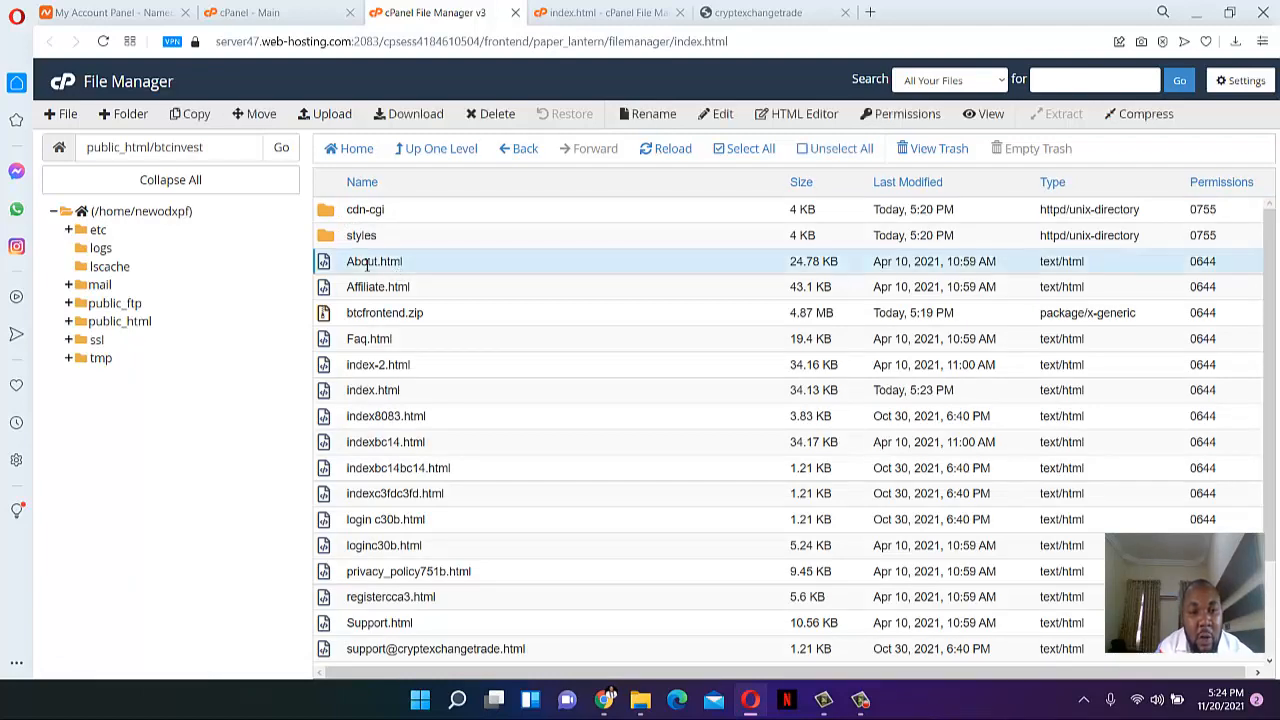
right_click(366, 264)
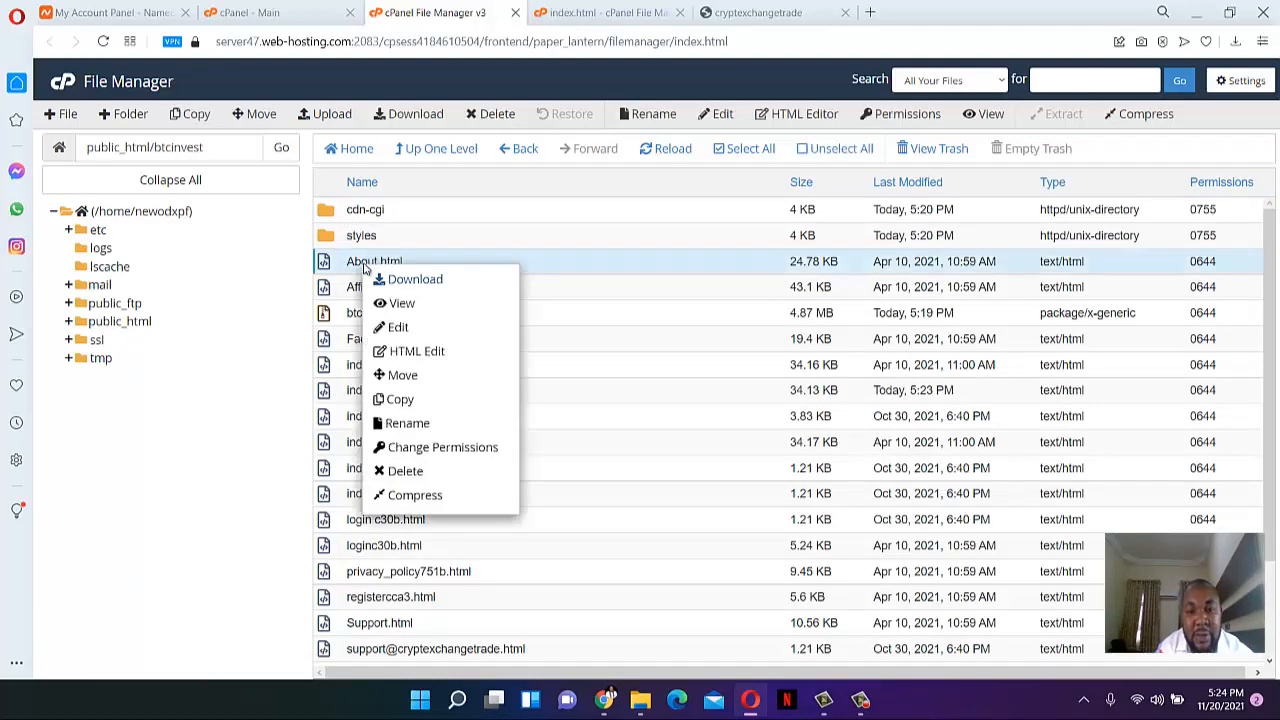
click(421, 328)
click(808, 491)
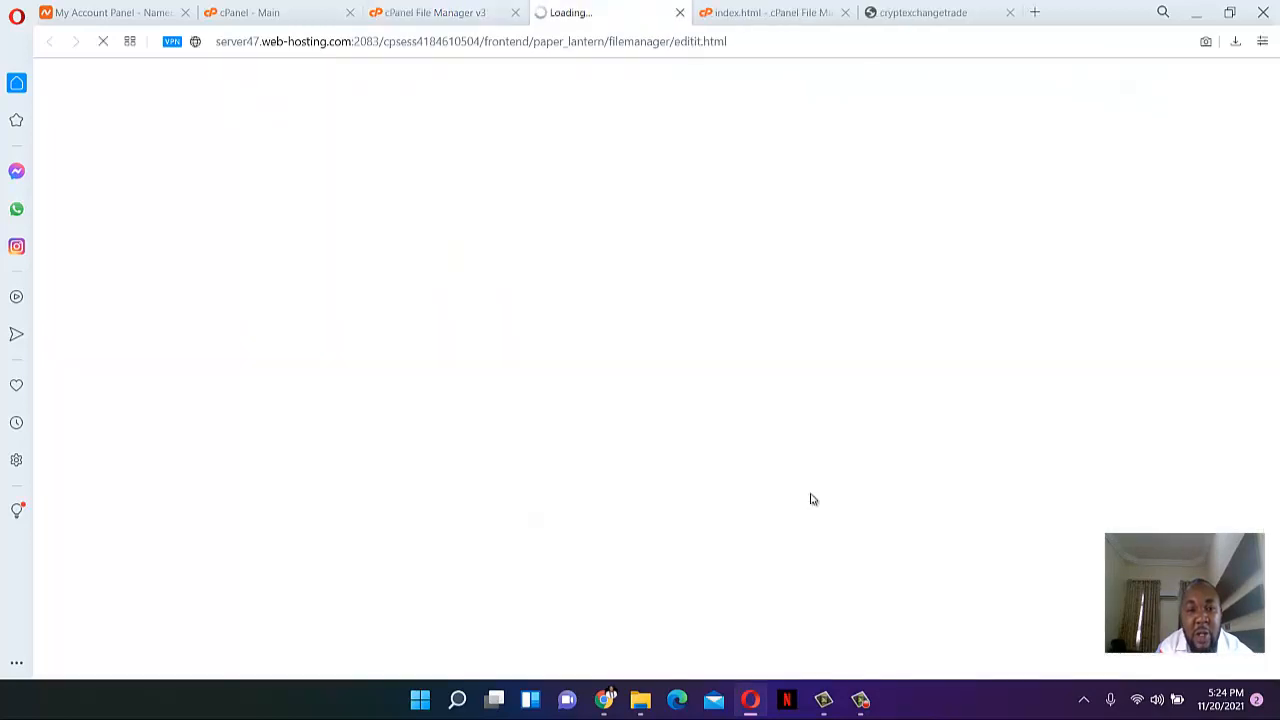
- Copy the 'About cryptexchangetrade' heading from the live page and find it in the code at line 125
click(902, 13)
scroll(600, 320, down, 8)
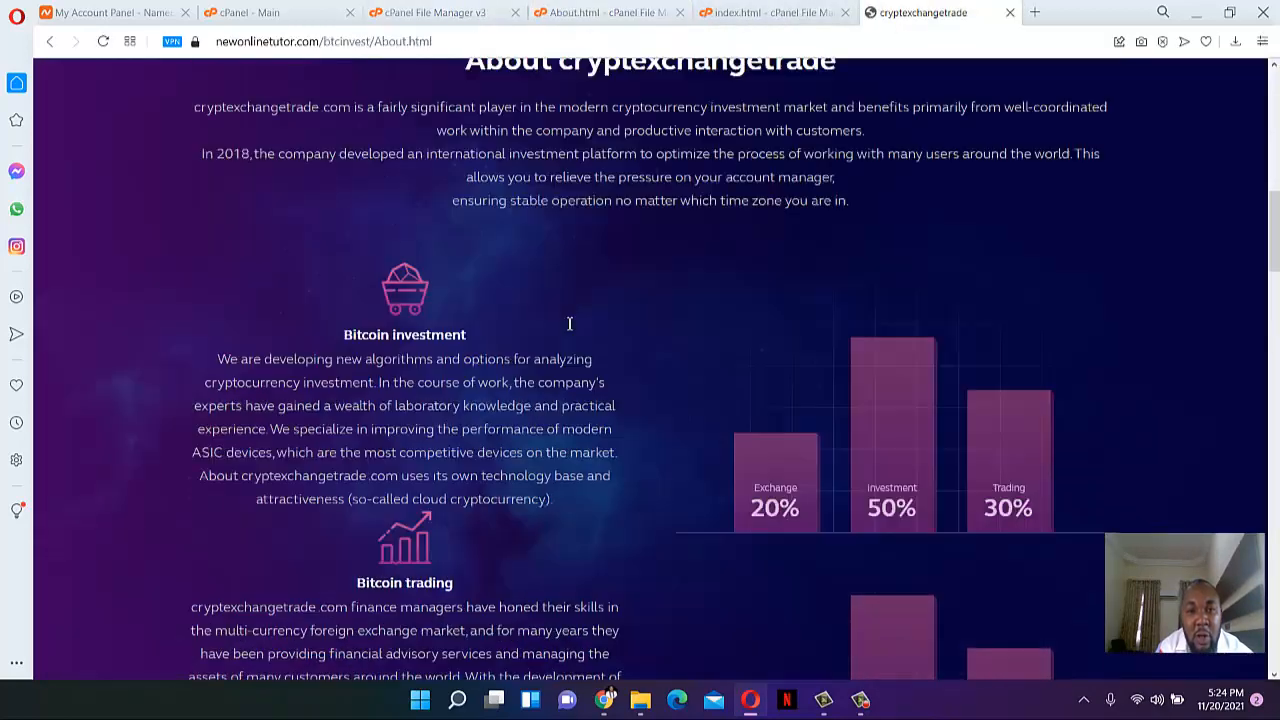
scroll(565, 185, up, 1)
drag(464, 158, 839, 153)
key(ctrl+c)
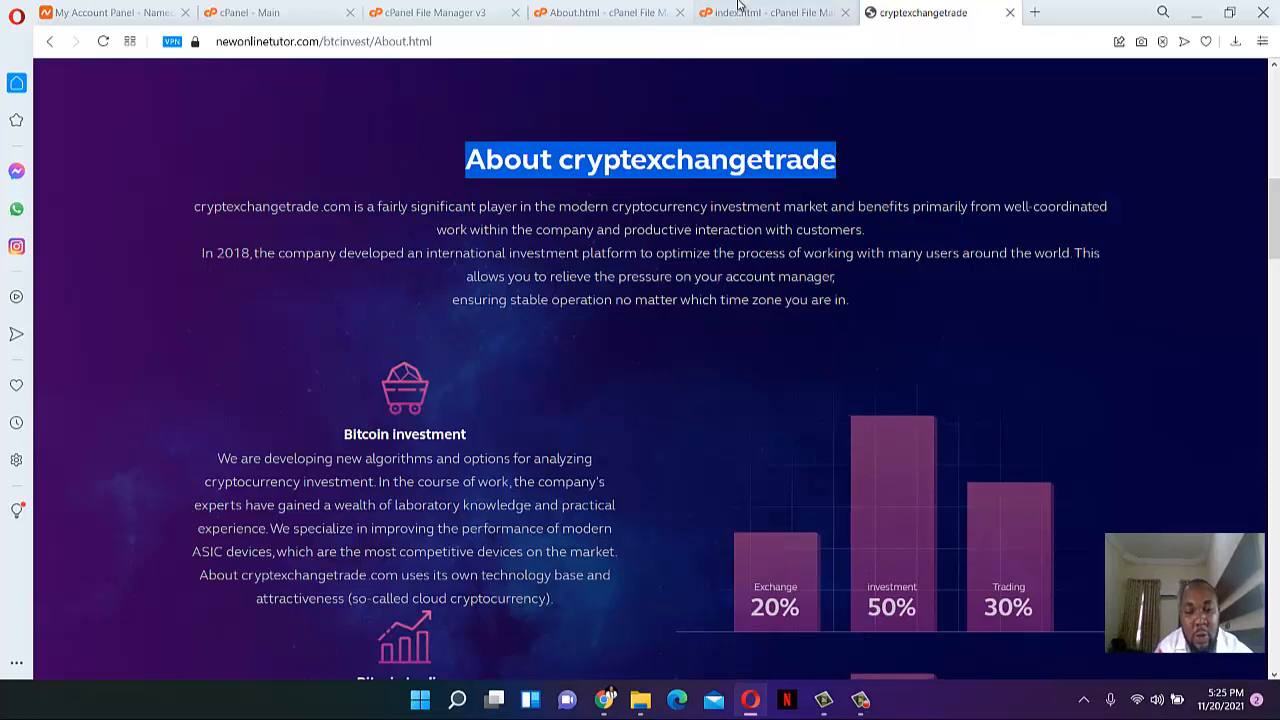
click(652, 12)
click(812, 274)
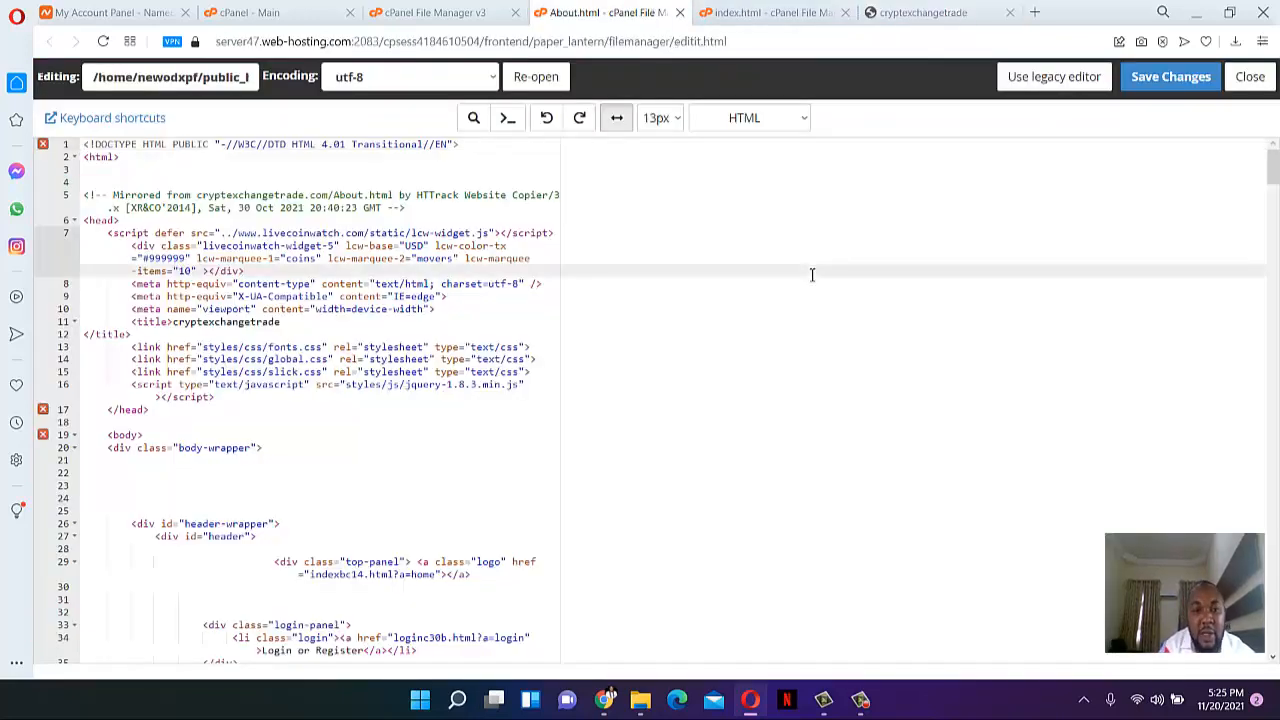
key(ctrl+f)
key(ctrl+v)
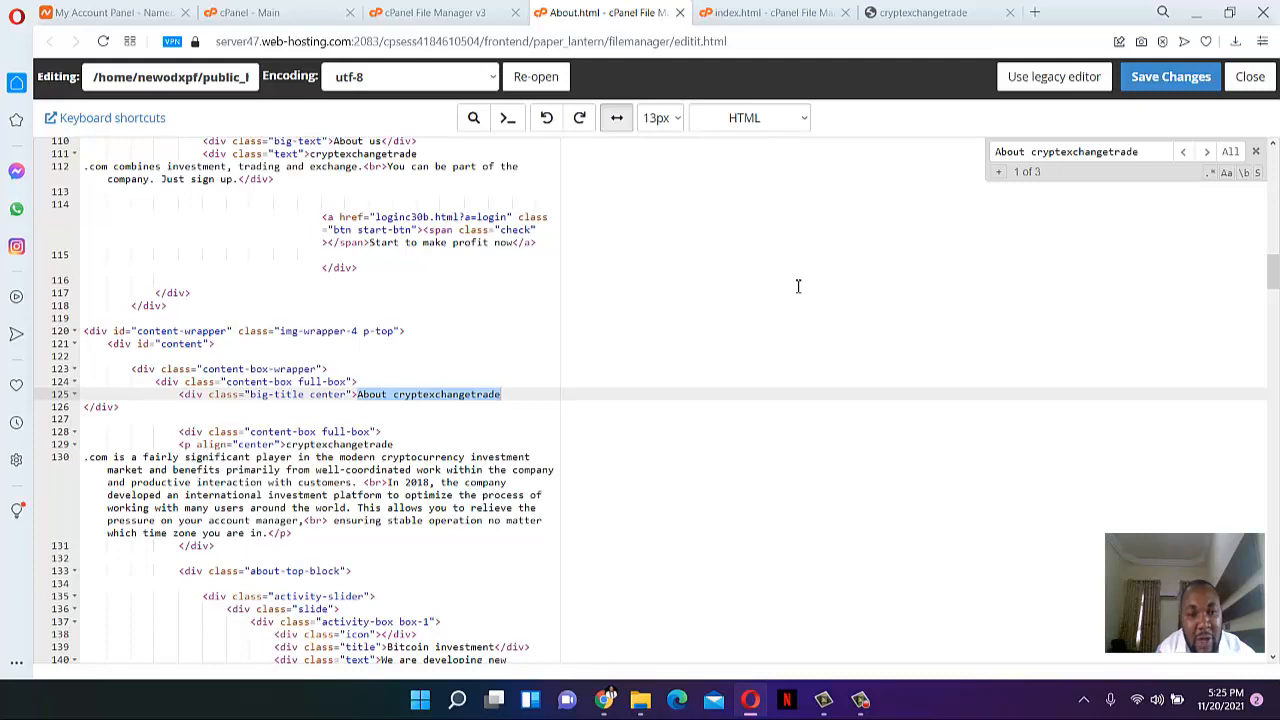
click(370, 396)
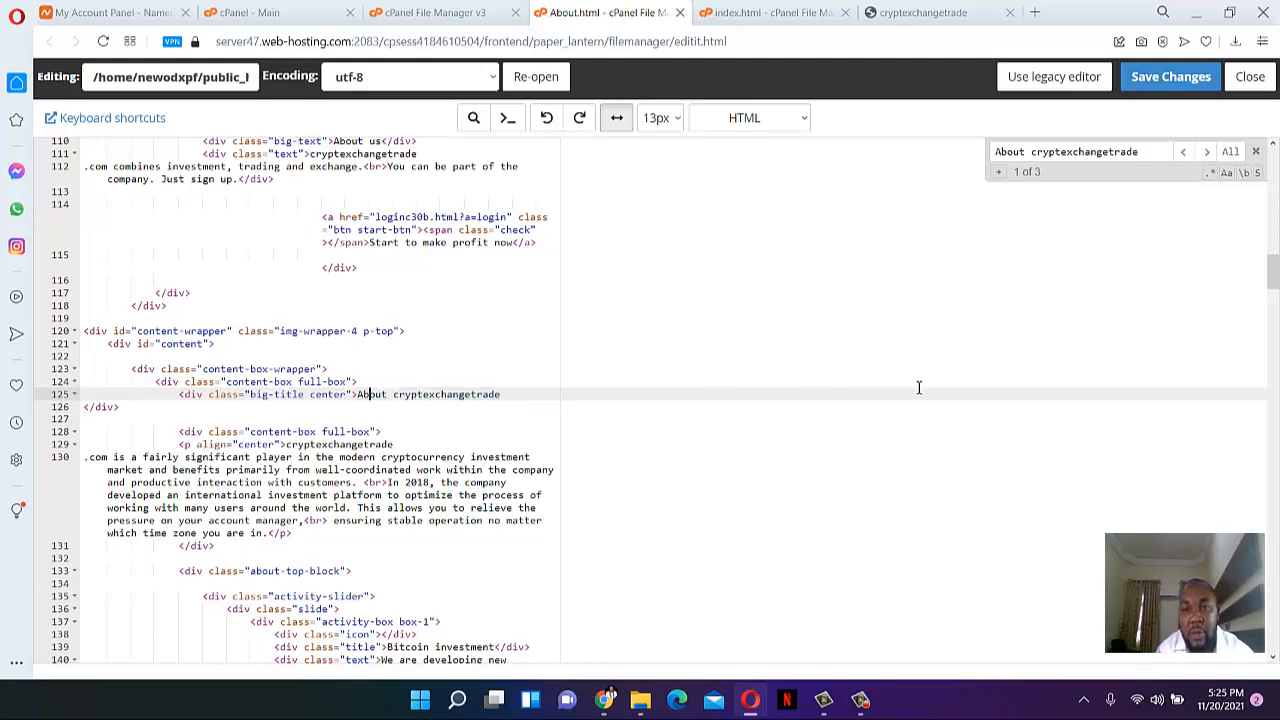
- Search the code for the copyright footer, trimming the search term down to the © symbol
click(922, 13)
scroll(931, 209, down, 20)
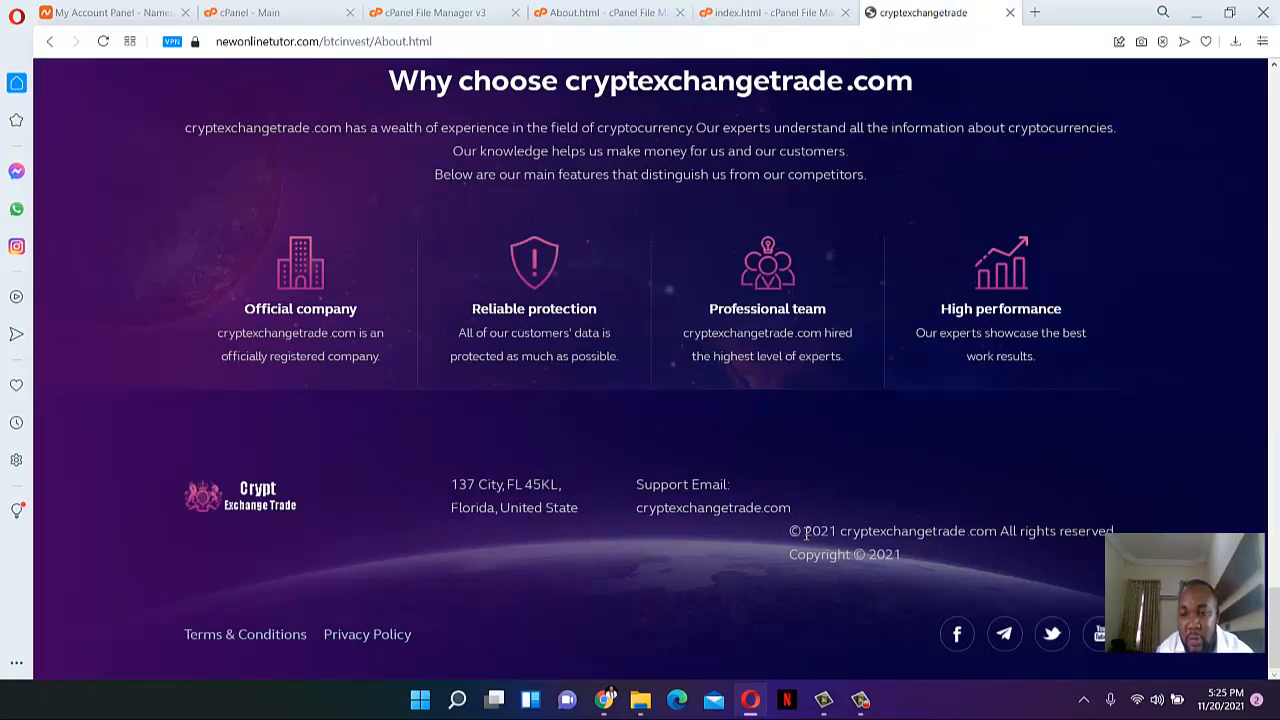
drag(790, 532, 1110, 558)
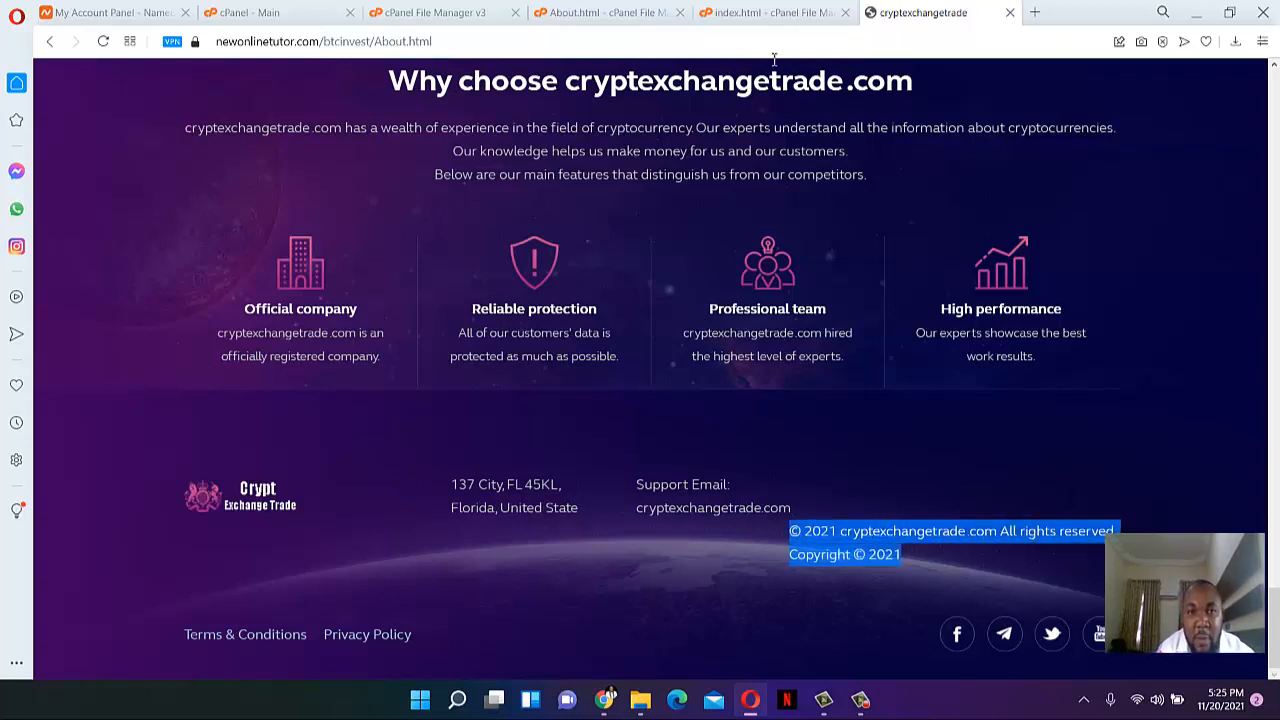
click(600, 12)
click(440, 12)
click(600, 12)
double_click(1050, 152)
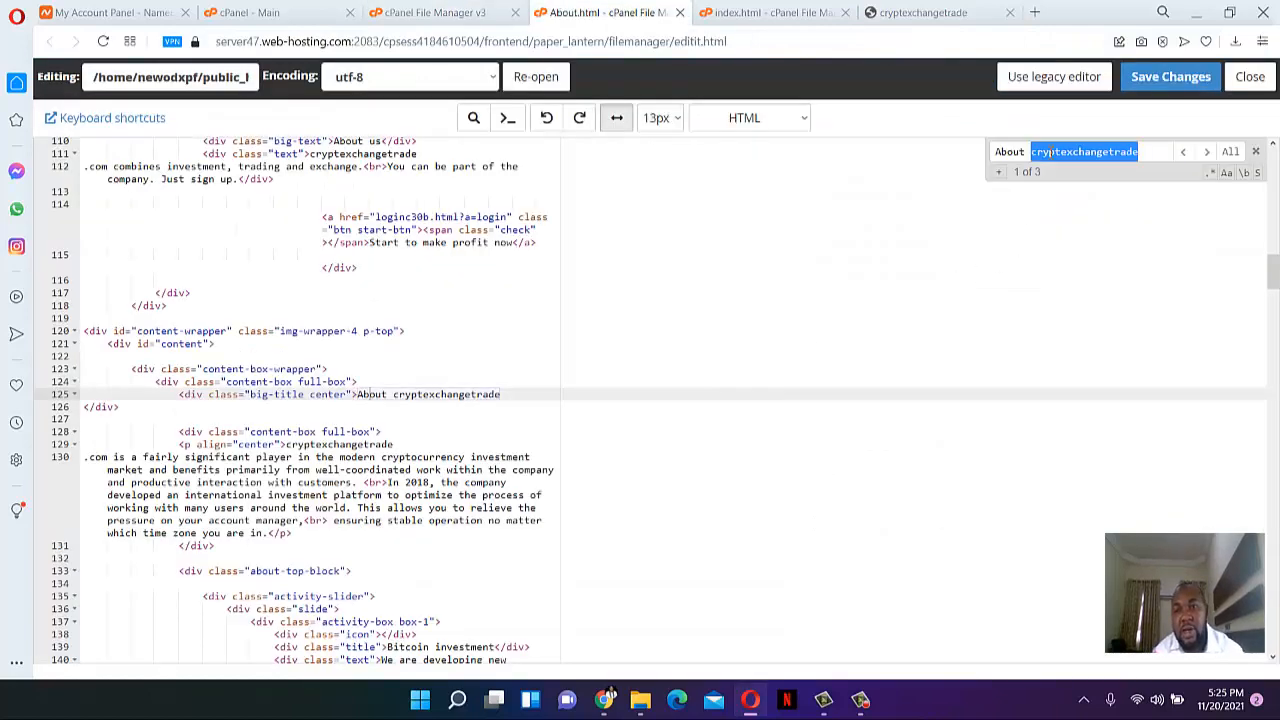
key(ctrl+v)
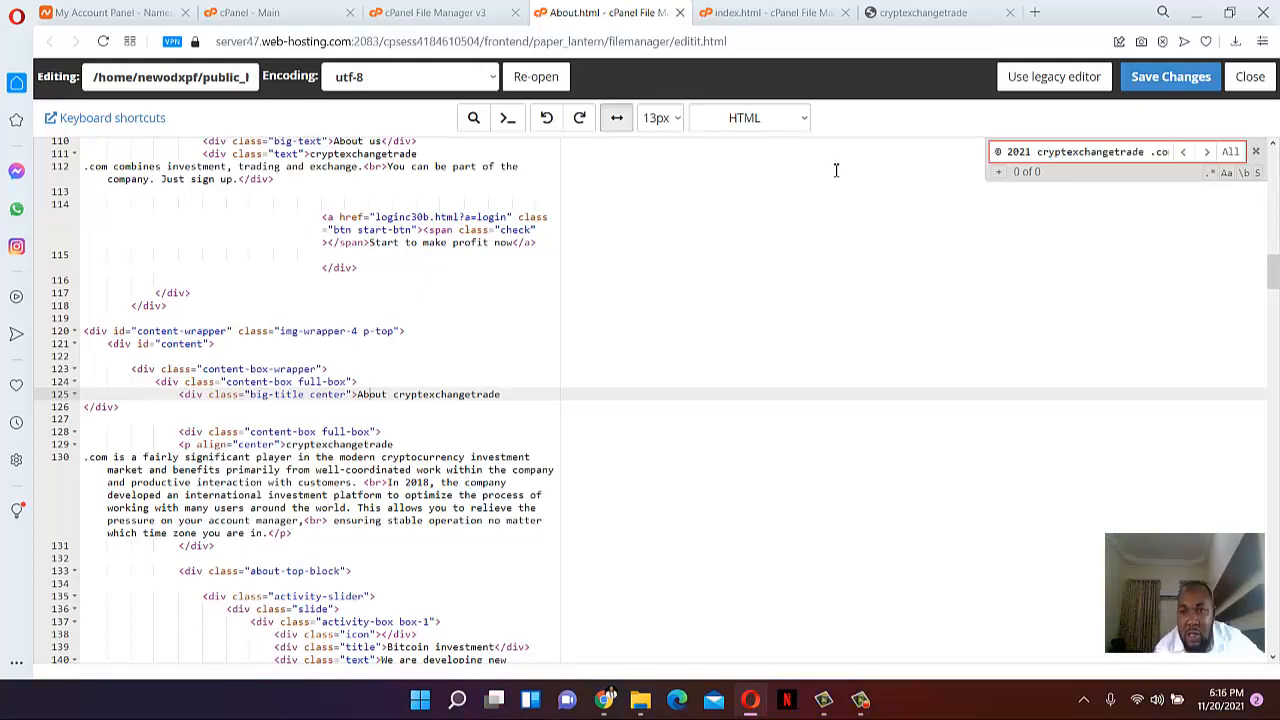
double_click(1009, 152)
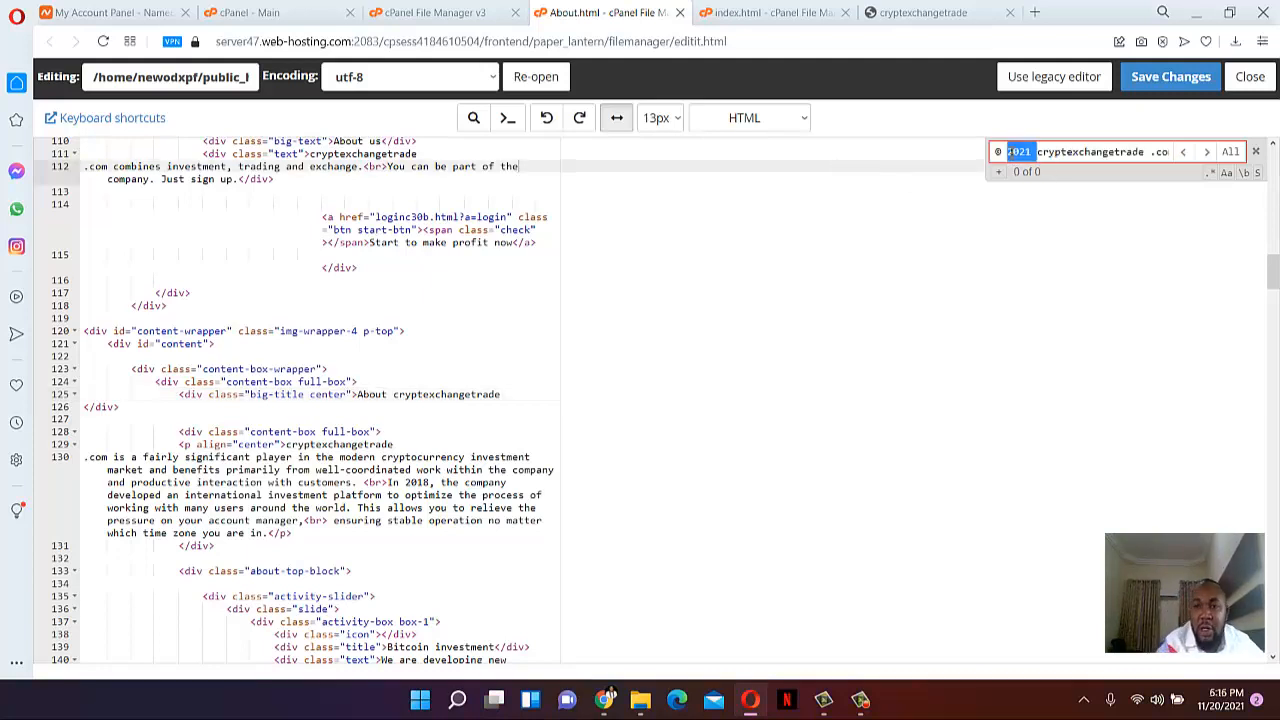
key(Delete)
key(Delete)
key(Delete)
key(Delete)
key(Delete)
key(Delete)
key(Delete)
key(Delete)
key(Delete)
key(Delete)
key(Delete)
key(Delete)
key(Delete)
key(Delete)
key(Delete)
key(Delete)
key(Delete)
key(Delete)
key(Delete)
key(Delete)
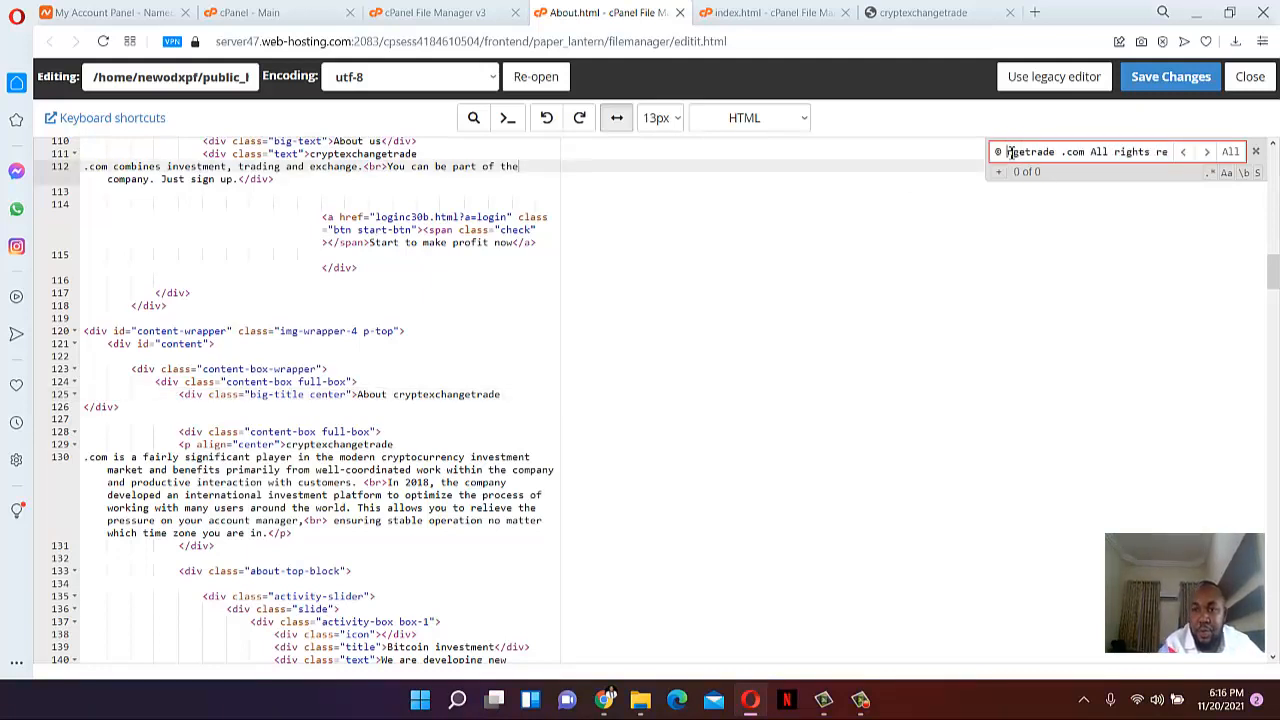
key(Delete)
key(Delete)
key(Delete)
key(Delete)
key(Delete)
key(Delete)
key(Delete)
key(Delete)
key(Delete)
key(Delete)
key(Delete)
key(Delete)
key(Delete)
key(Delete)
key(Delete)
key(Delete)
key(Delete)
key(Delete)
key(Delete)
key(Delete)
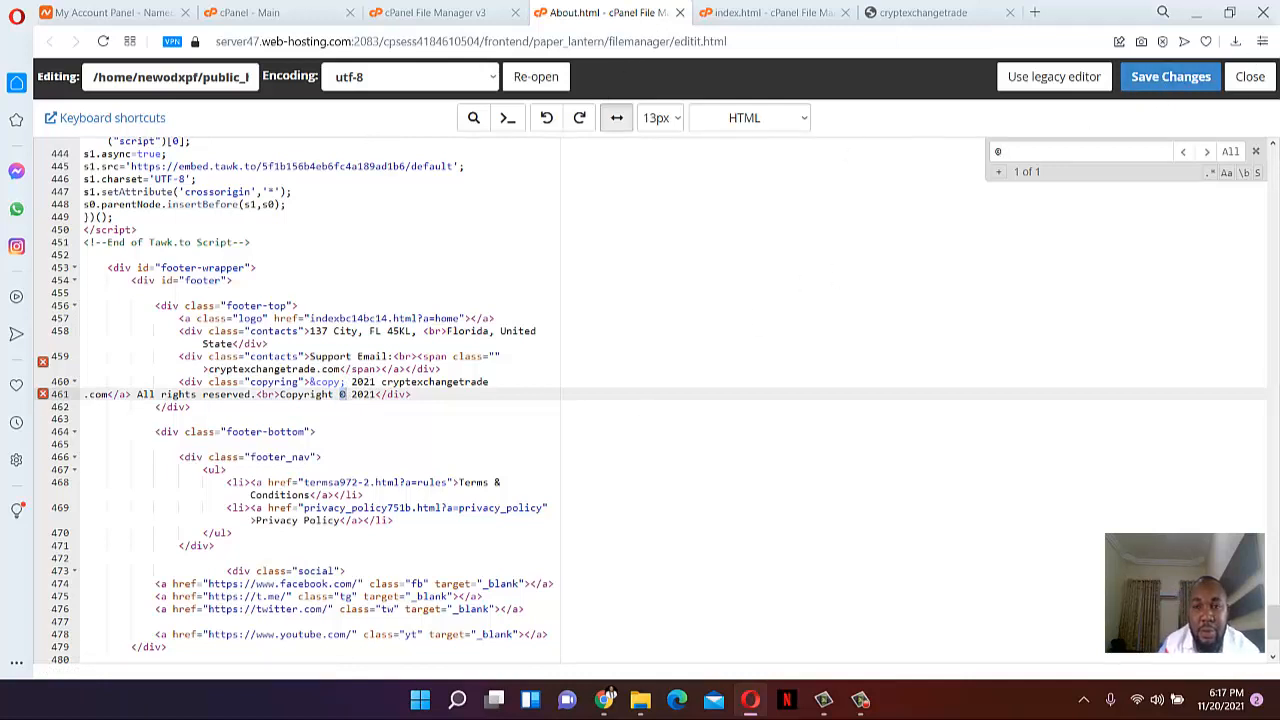
click(462, 12)
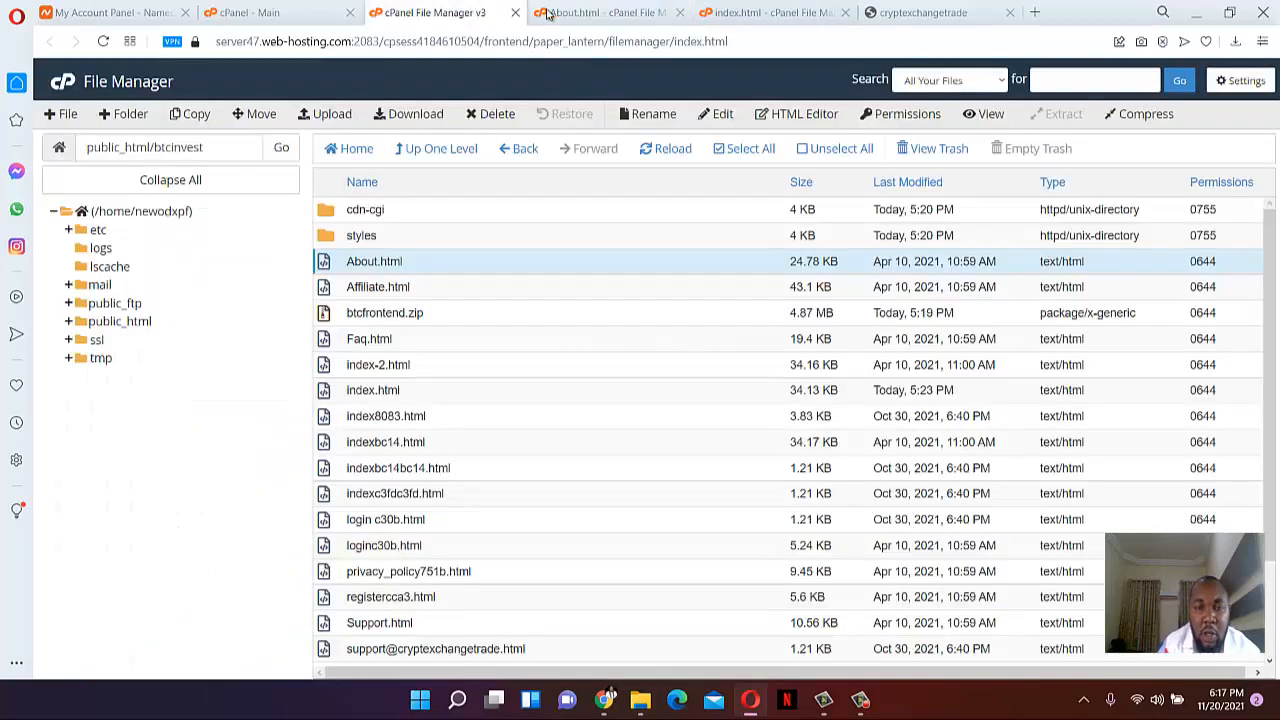
- Reload the live site and scroll through the Cosmic Crypto Cloud home page, dismissing the audio prompt
click(908, 8)
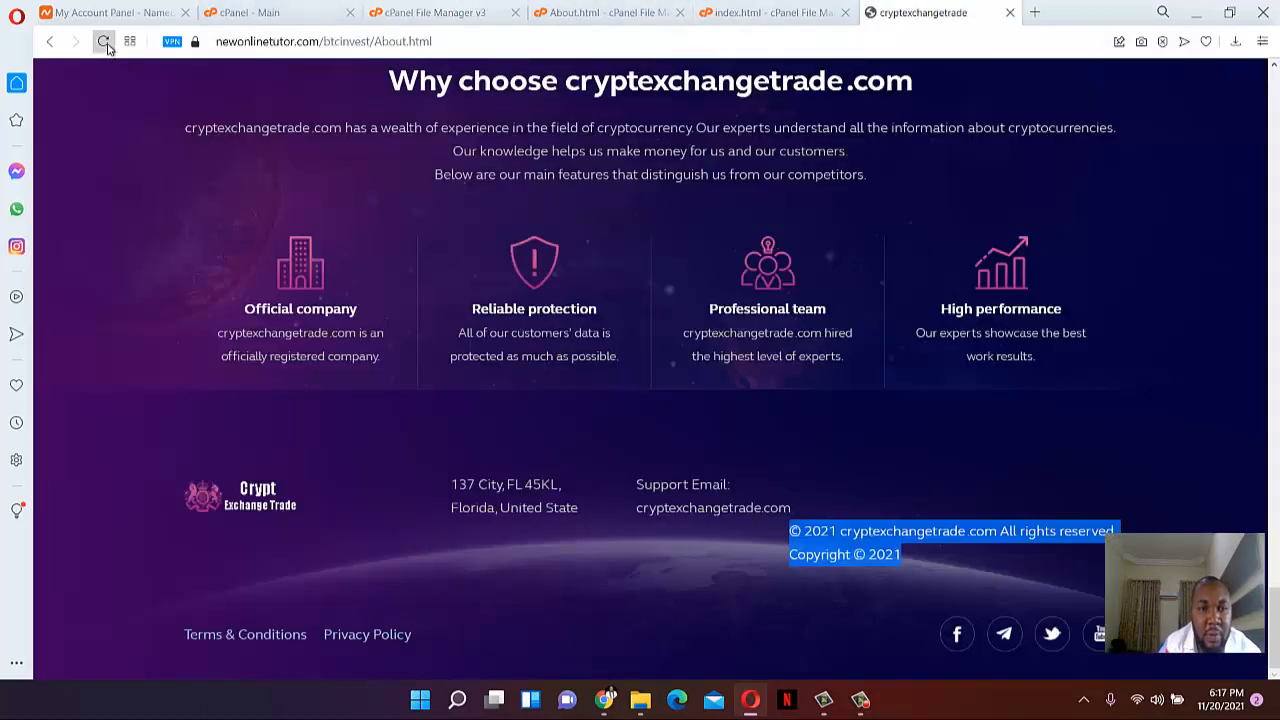
click(103, 41)
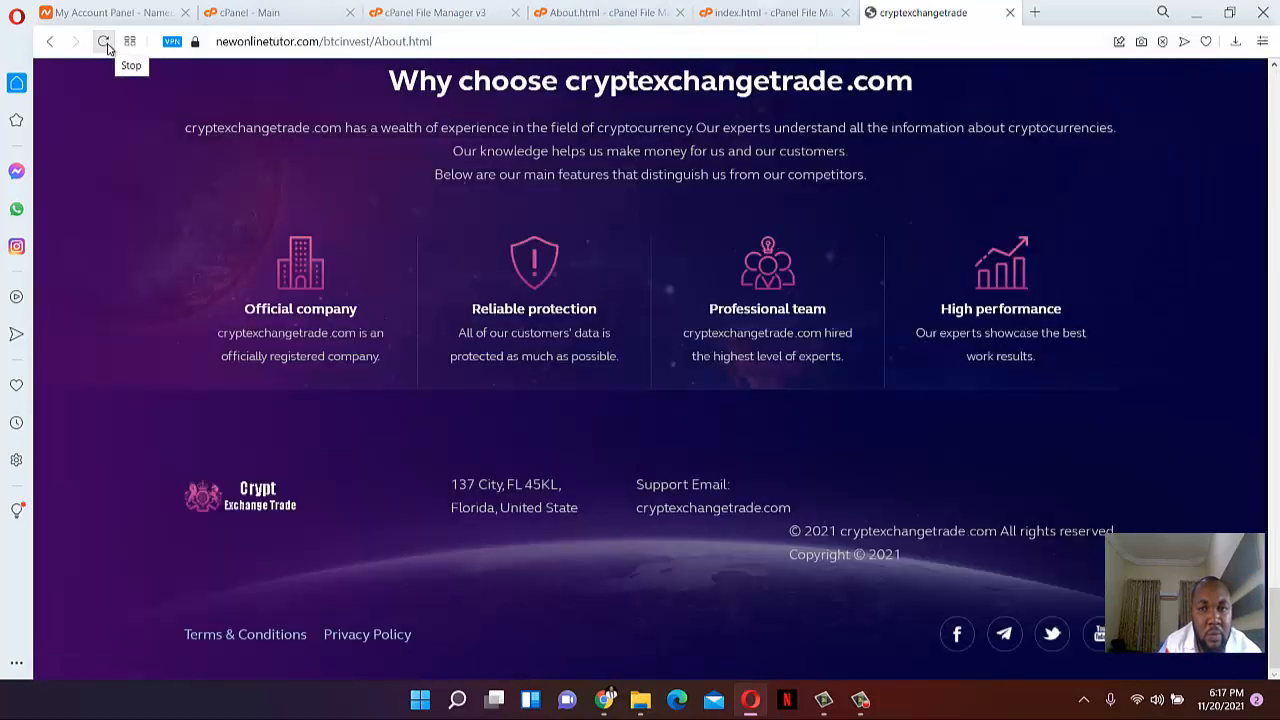
scroll(1170, 252, up, 10)
scroll(1170, 252, down, 5)
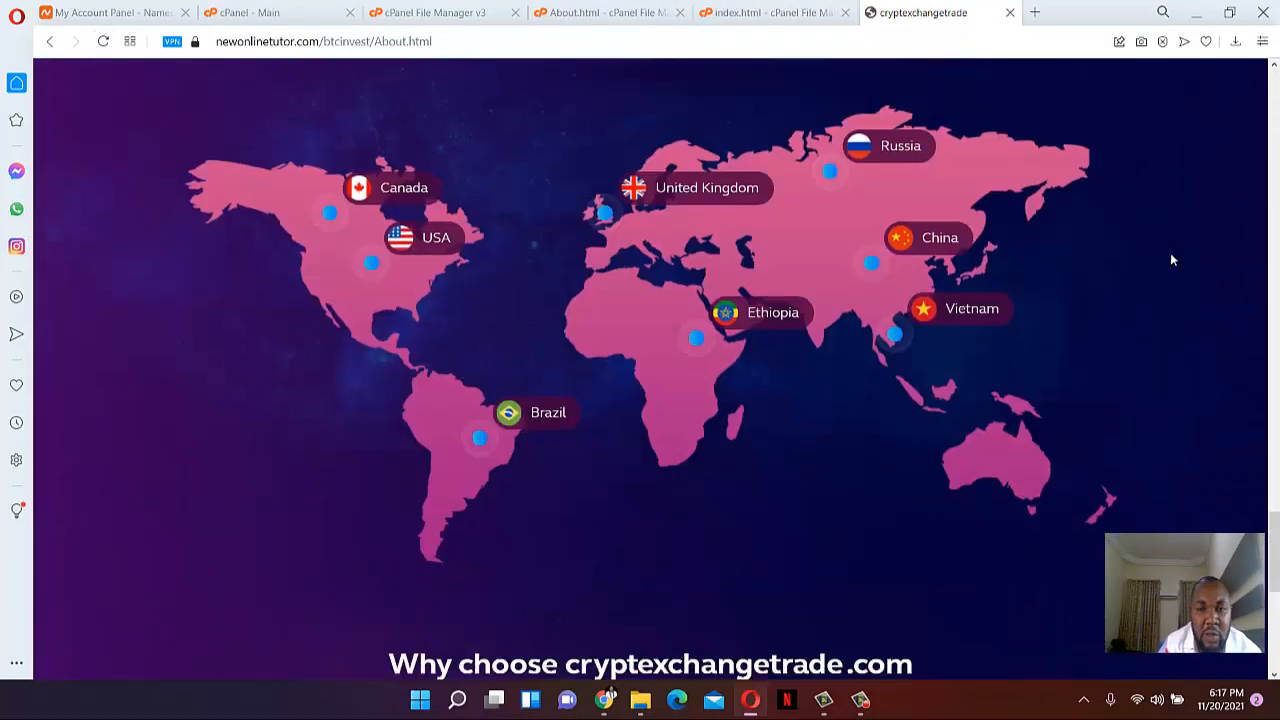
scroll(1170, 262, down, 5)
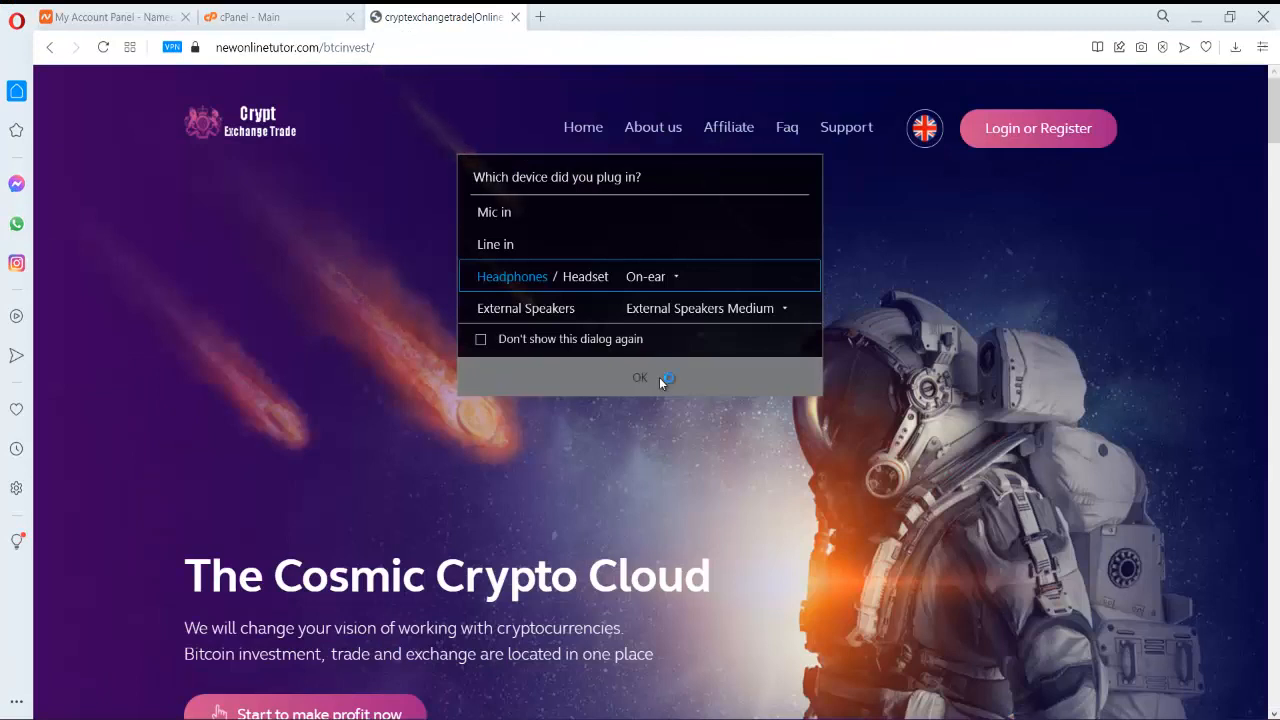
click(659, 377)
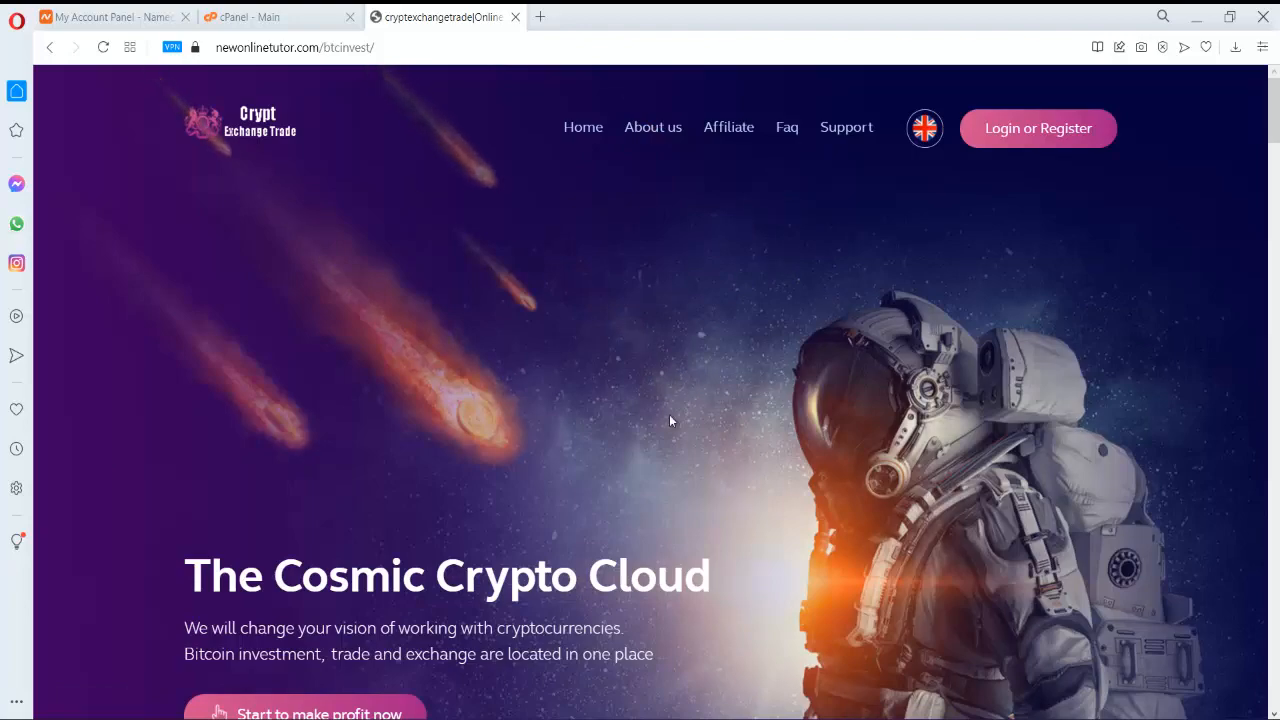
scroll(482, 145, down, 15)
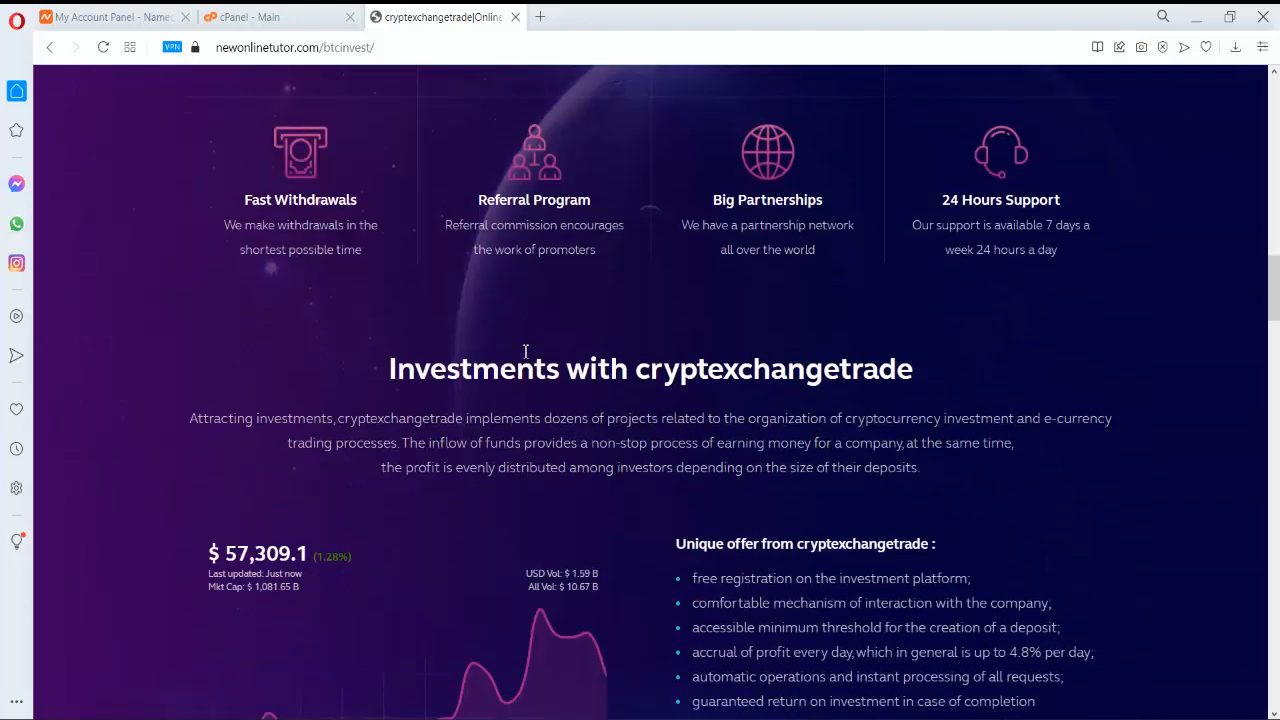
scroll(507, 330, up, 15)
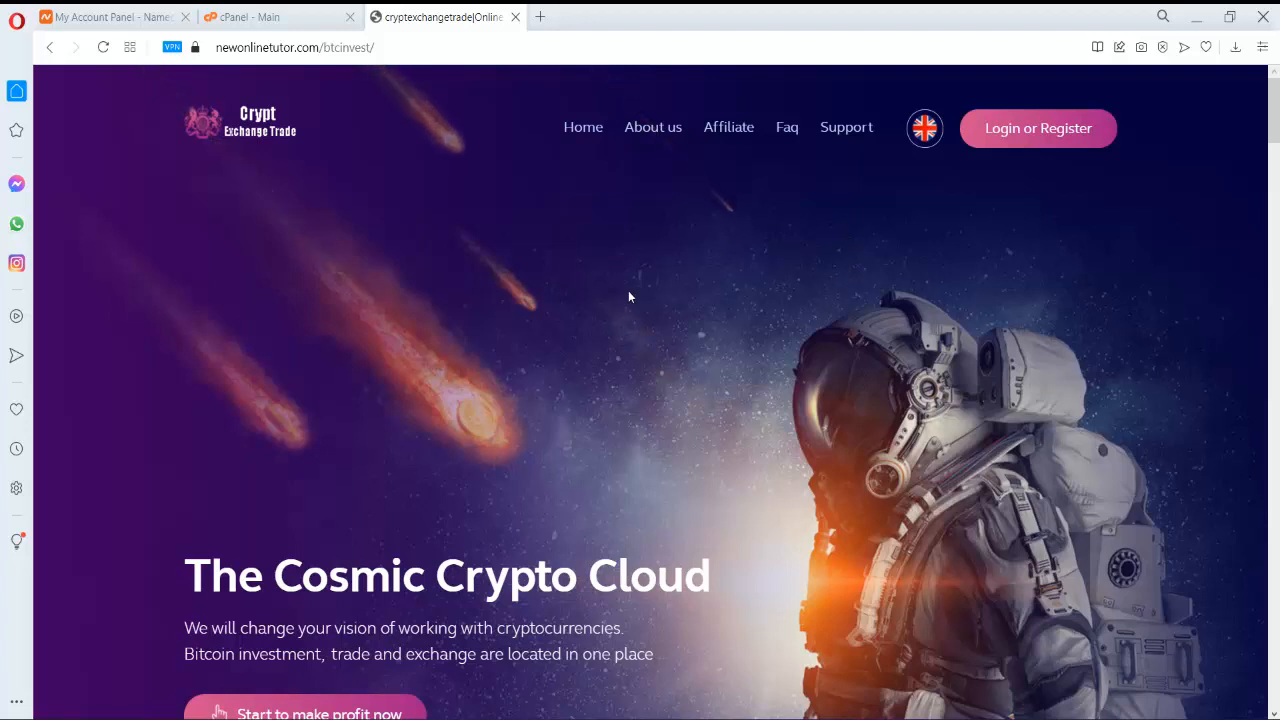
- From cPanel home, filter the tools by 'sub' and open Subdomains
click(255, 18)
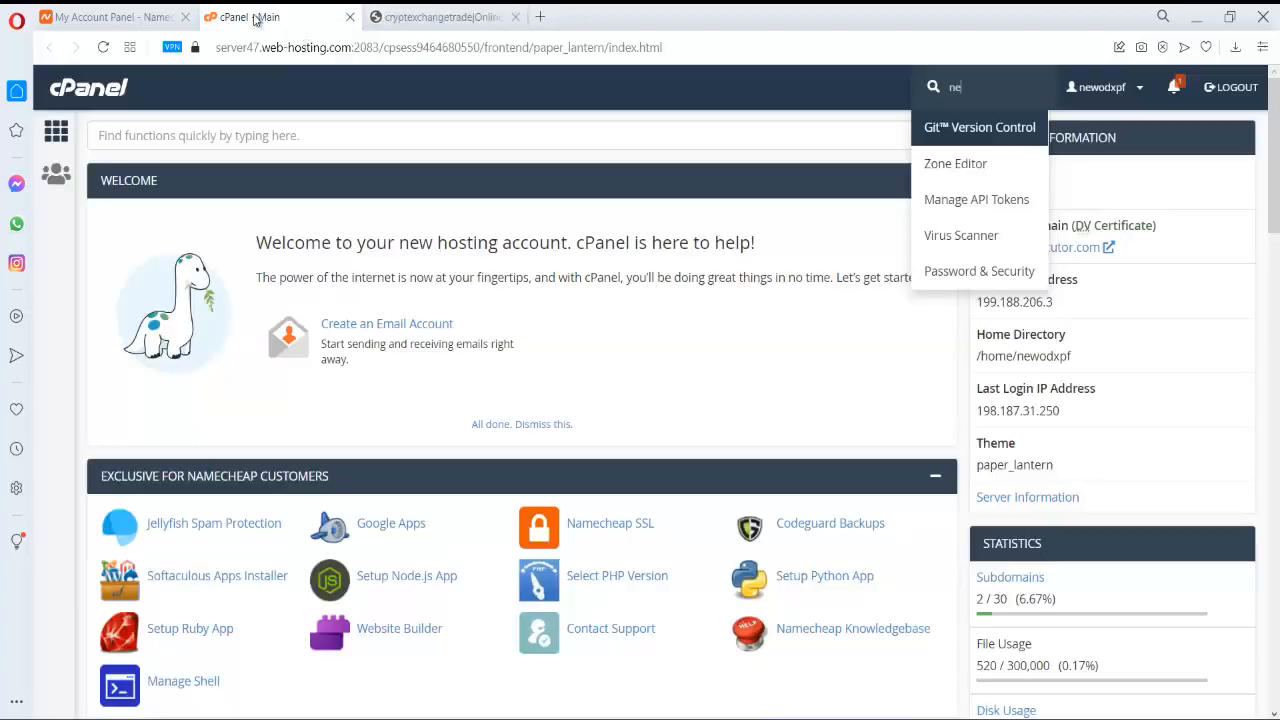
click(883, 317)
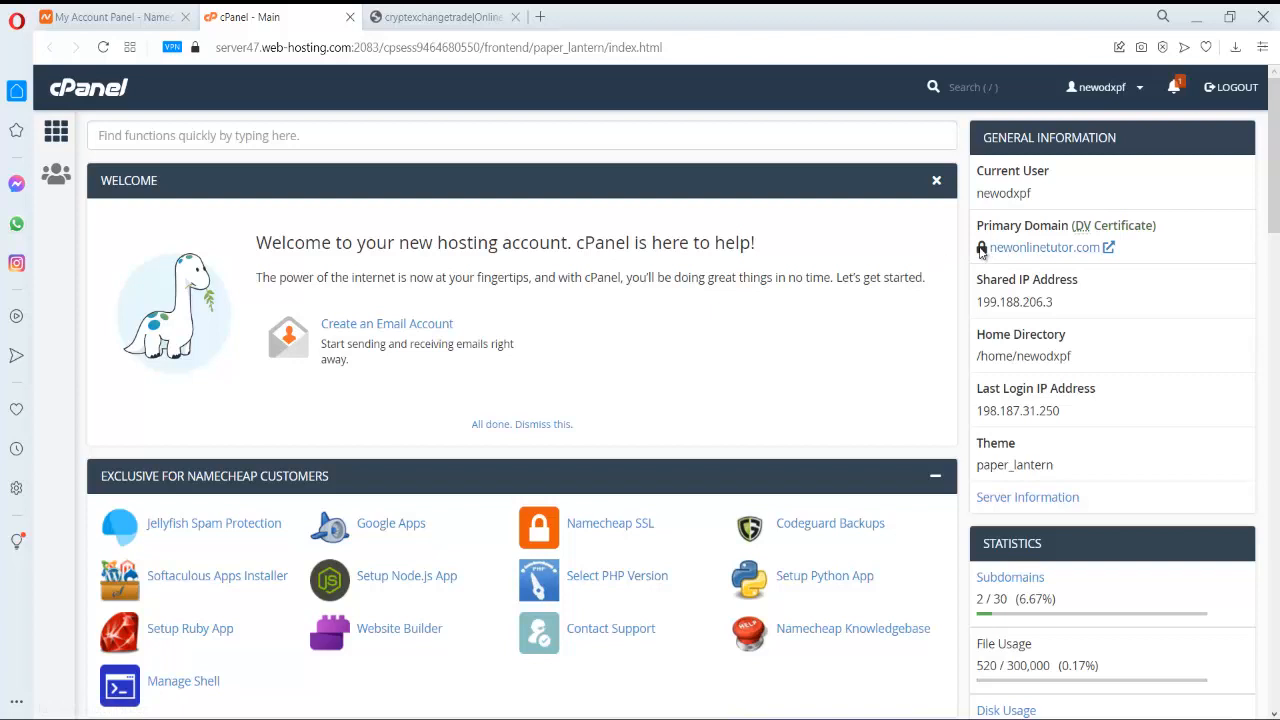
scroll(980, 253, down, 3)
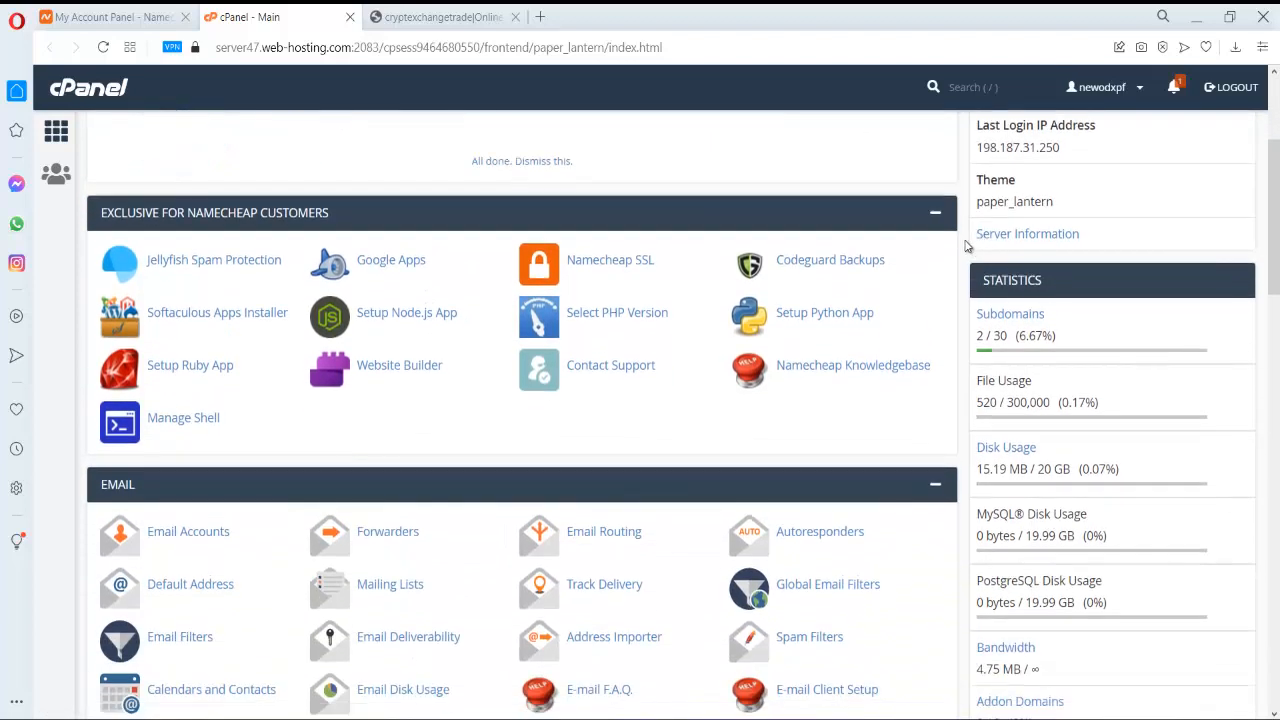
scroll(672, 337, up, 3)
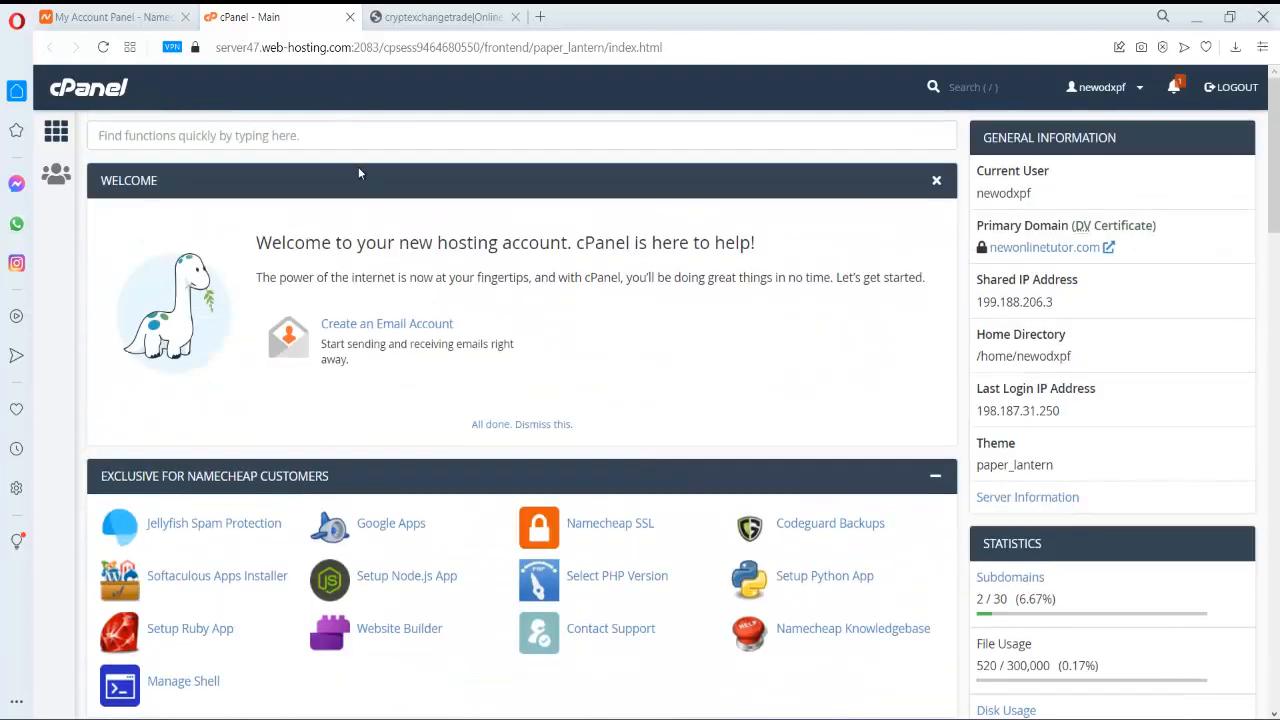
click(354, 137)
text(sub)
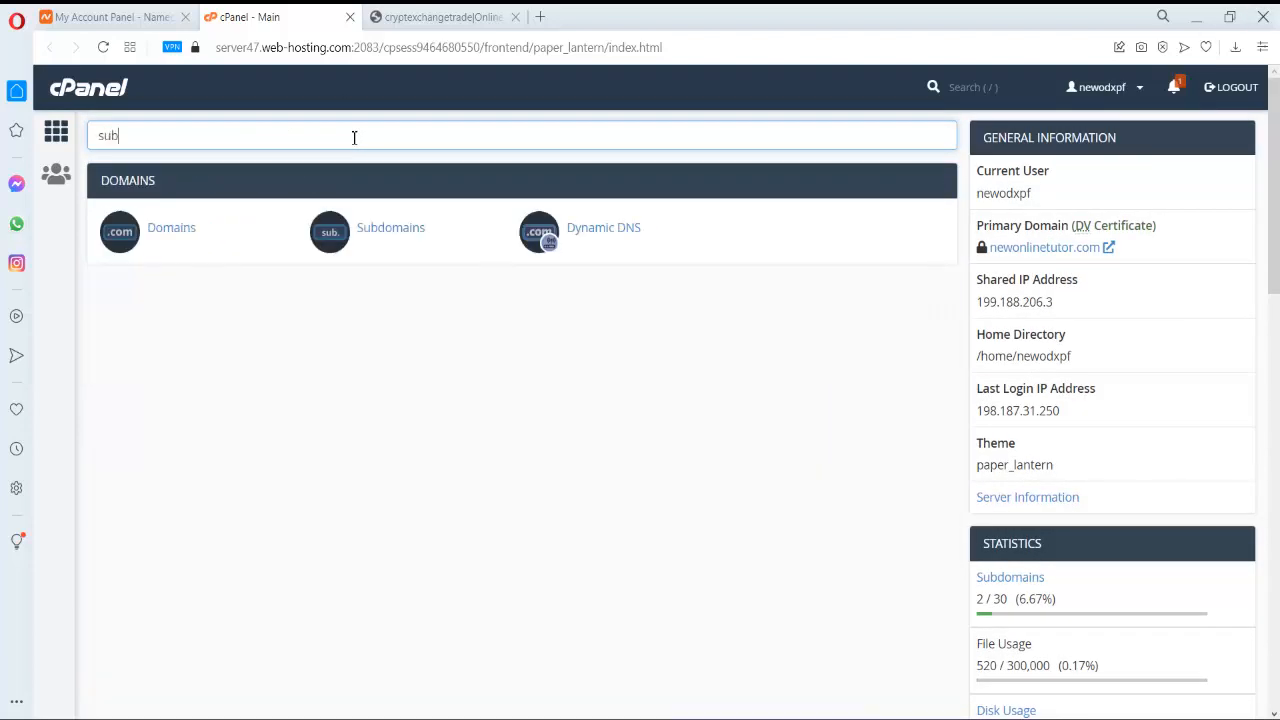
click(378, 242)
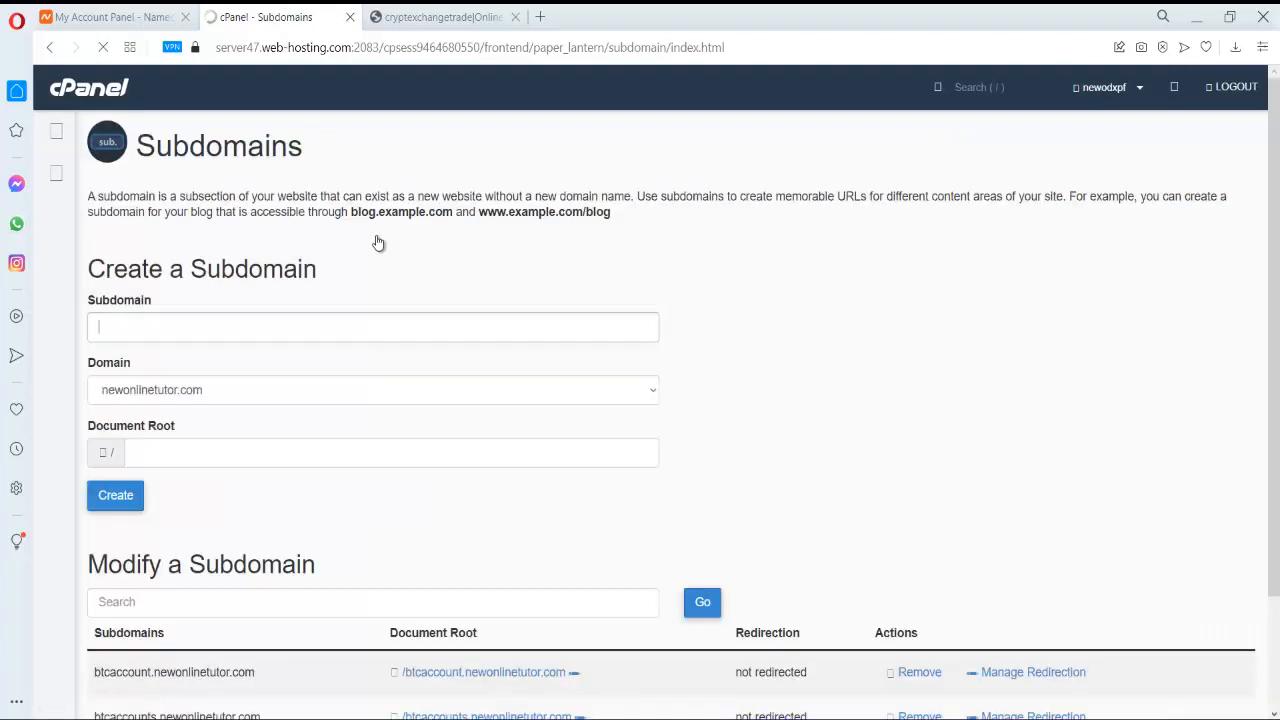
- Create the 'admin' subdomain on newonlinetutor.com with document root admin.newonlinetutor.com
scroll(377, 246, down, 2)
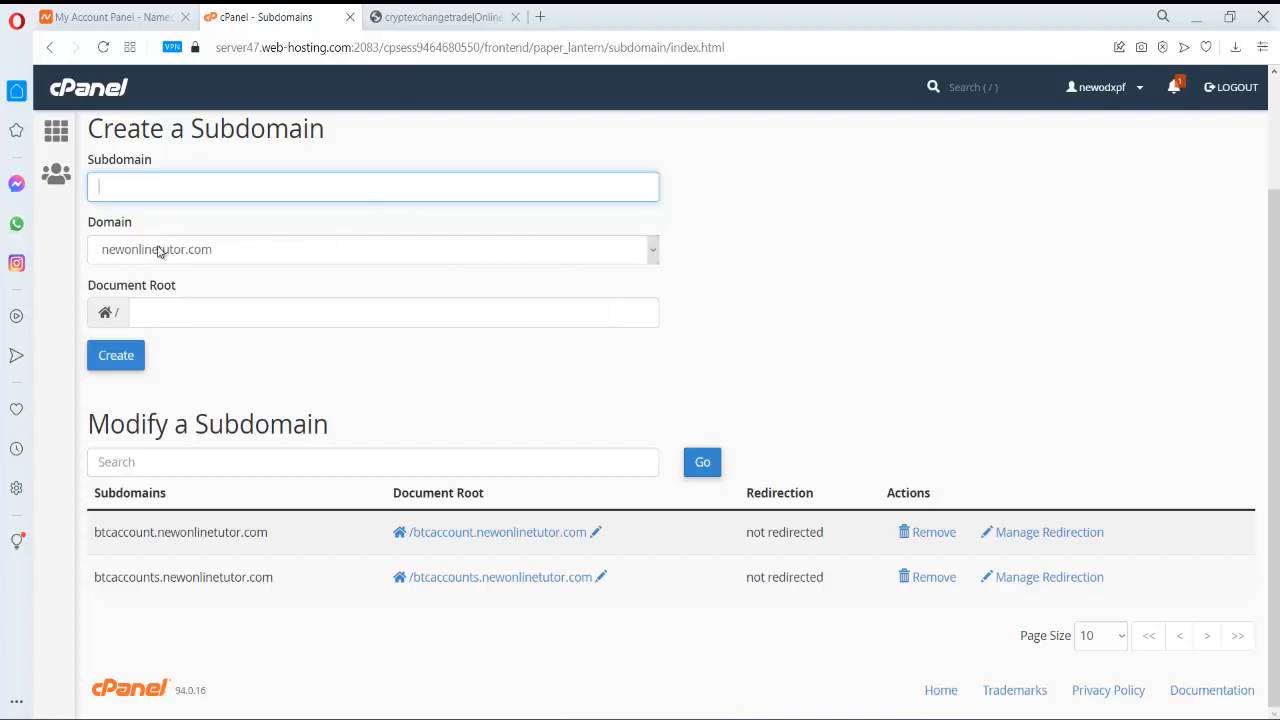
click(262, 178)
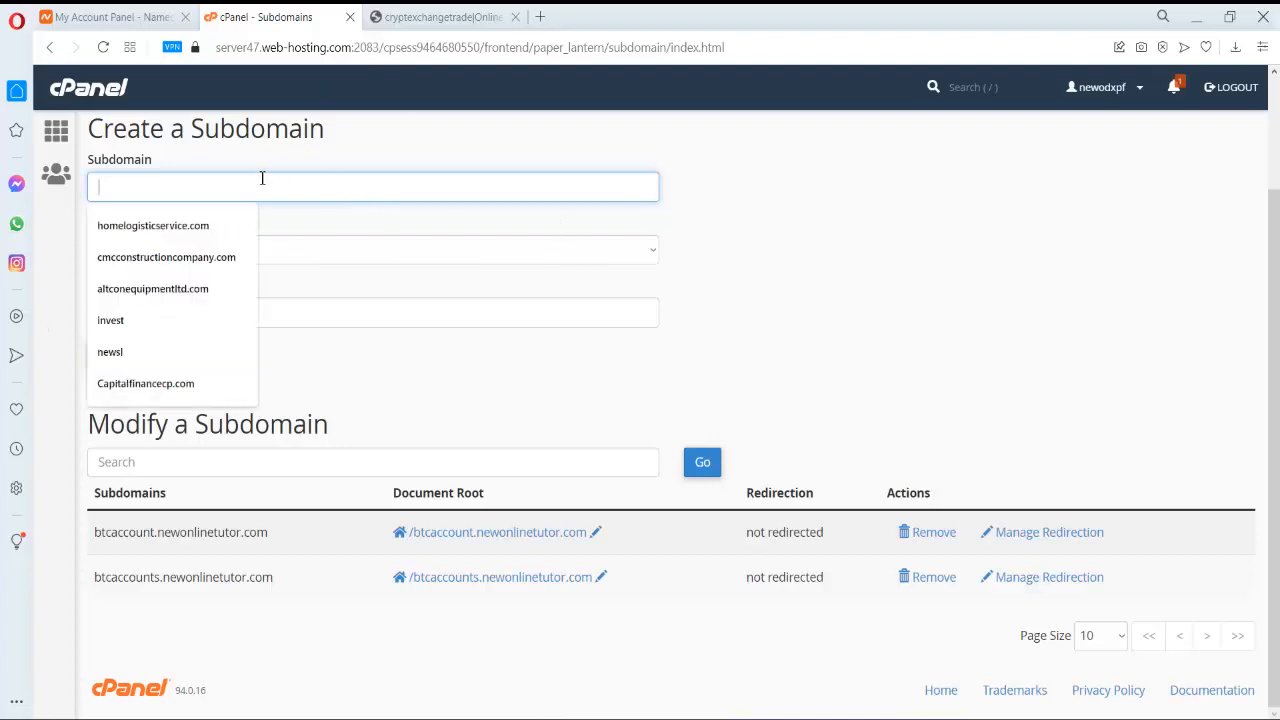
click(510, 143)
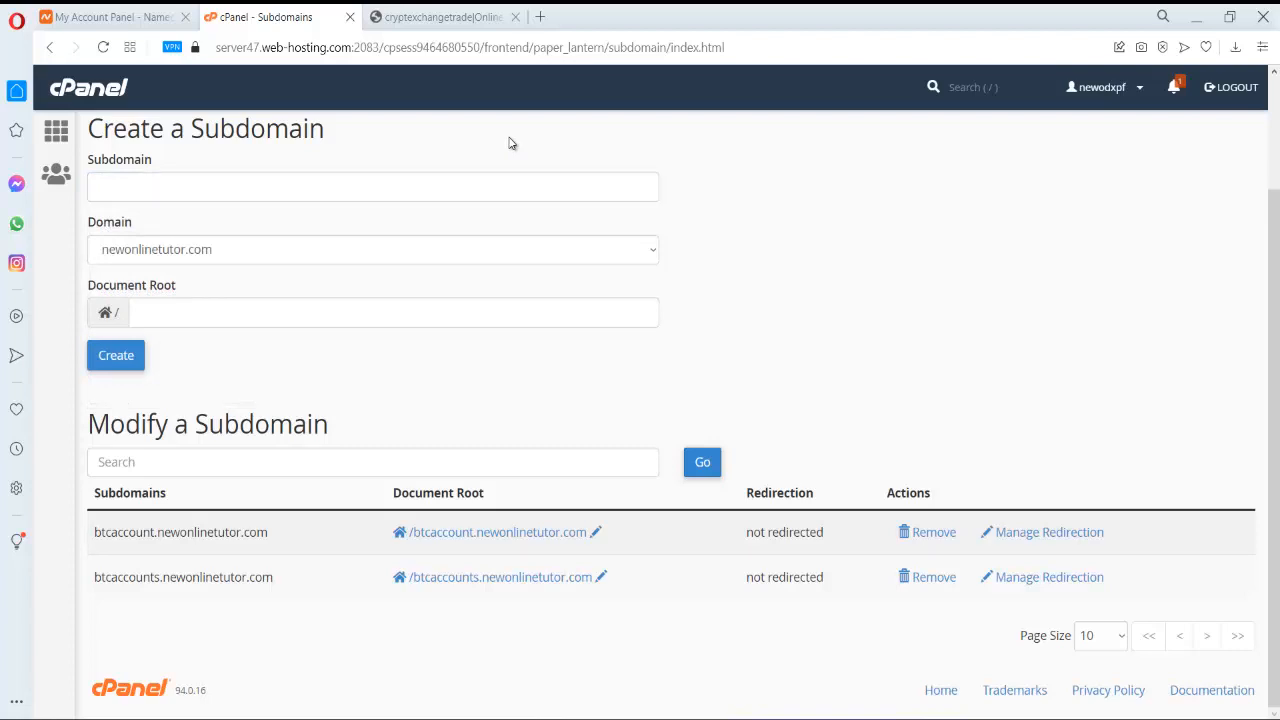
click(339, 193)
text(admin)
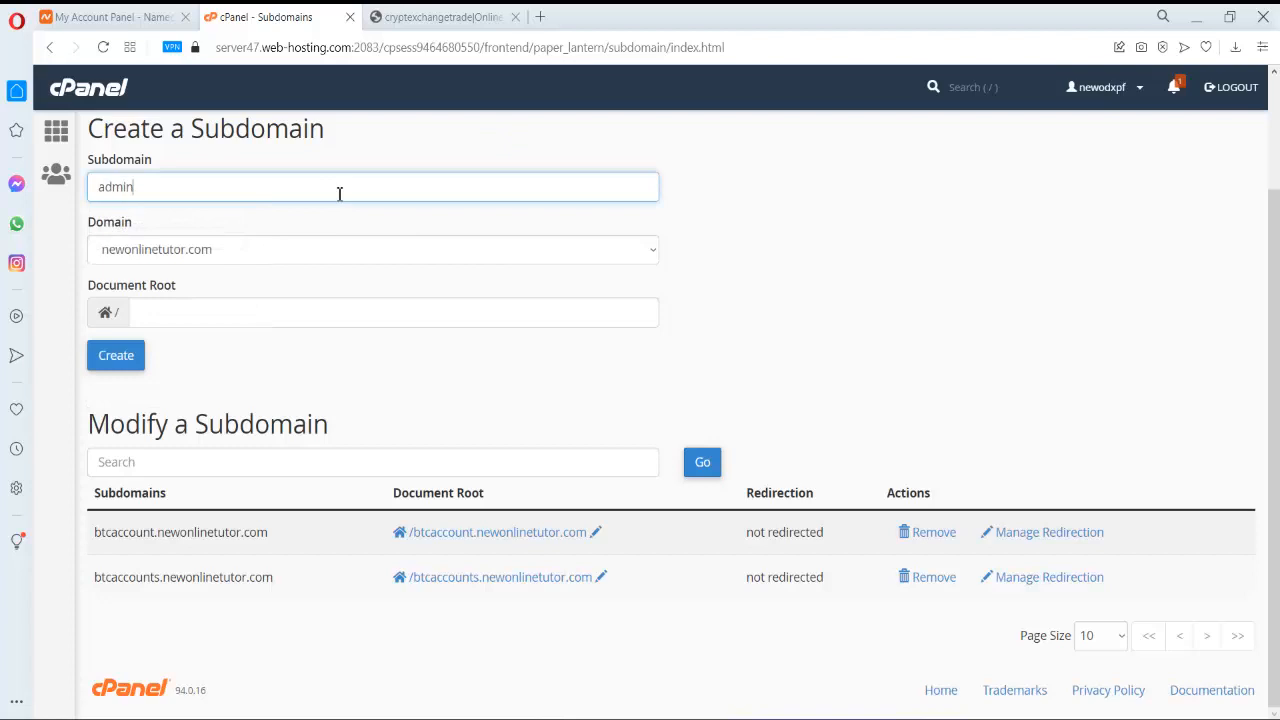
click(383, 318)
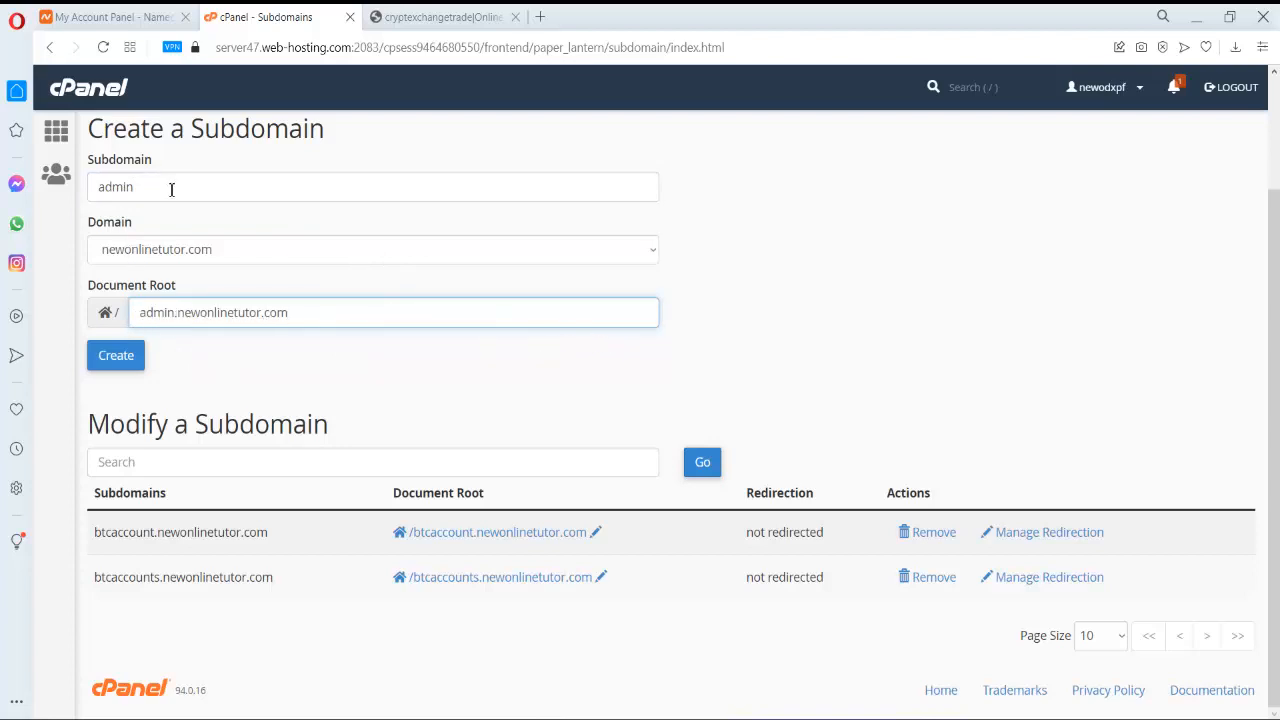
click(122, 362)
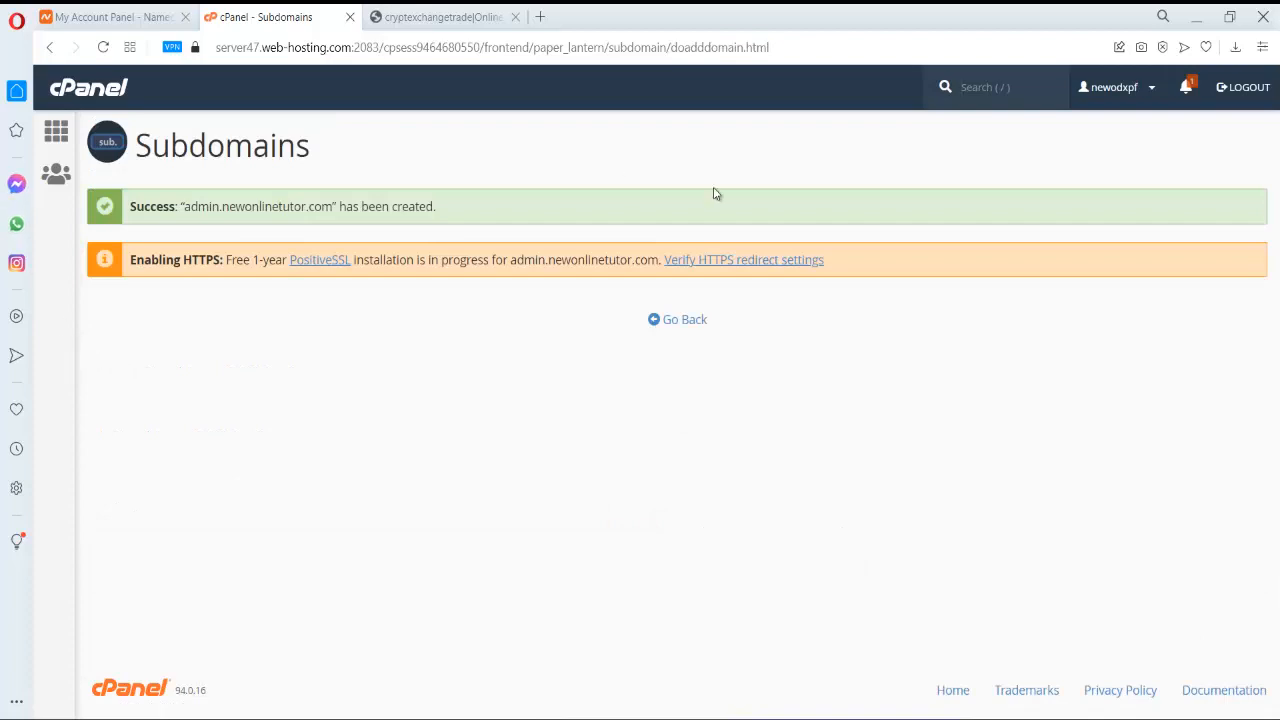
- Go back to cPanel home and reopen Subdomains by searching 'sub'
drag(189, 206, 330, 209)
click(105, 90)
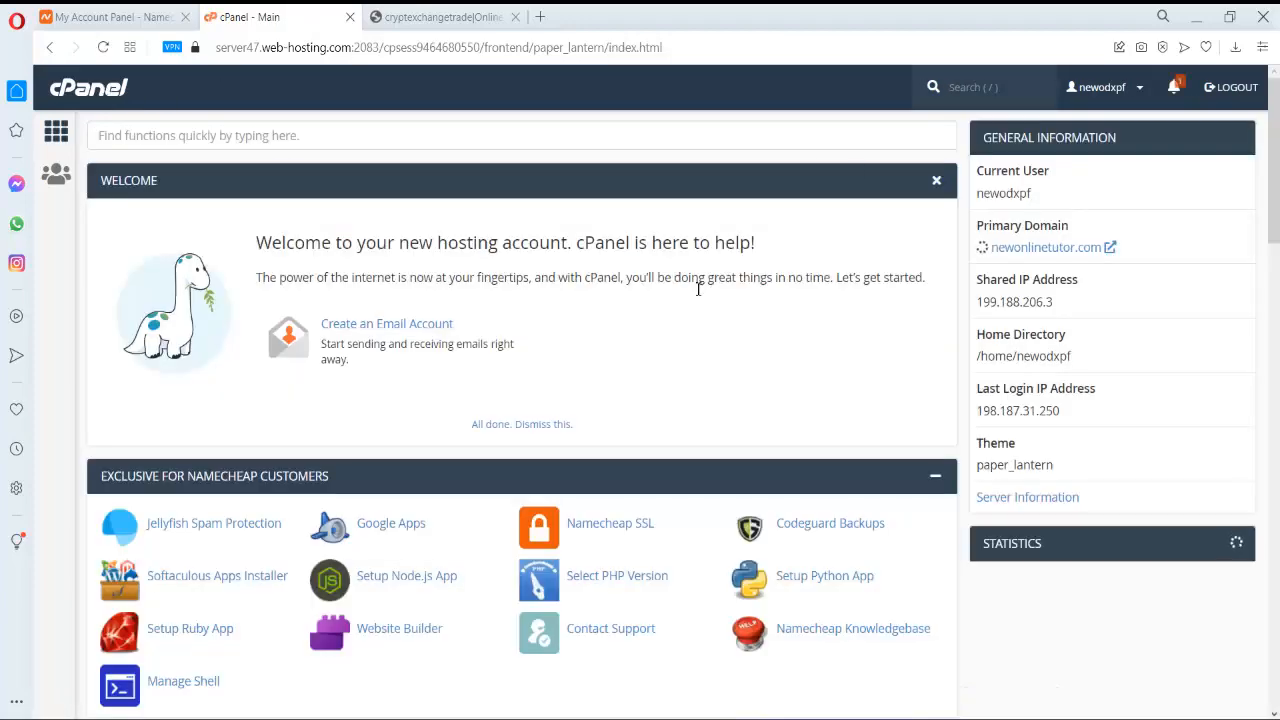
scroll(686, 297, down, 6)
scroll(521, 252, up, 5)
scroll(521, 252, up, 1)
click(423, 136)
text(sub)
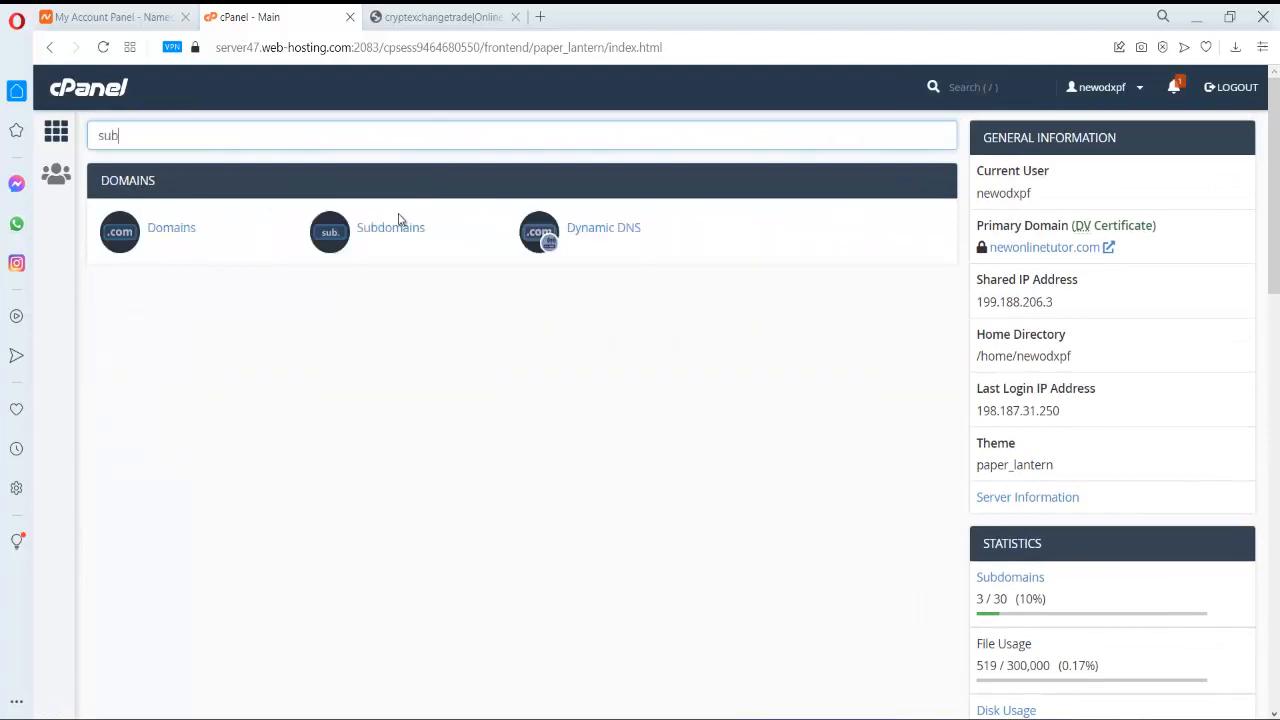
click(405, 231)
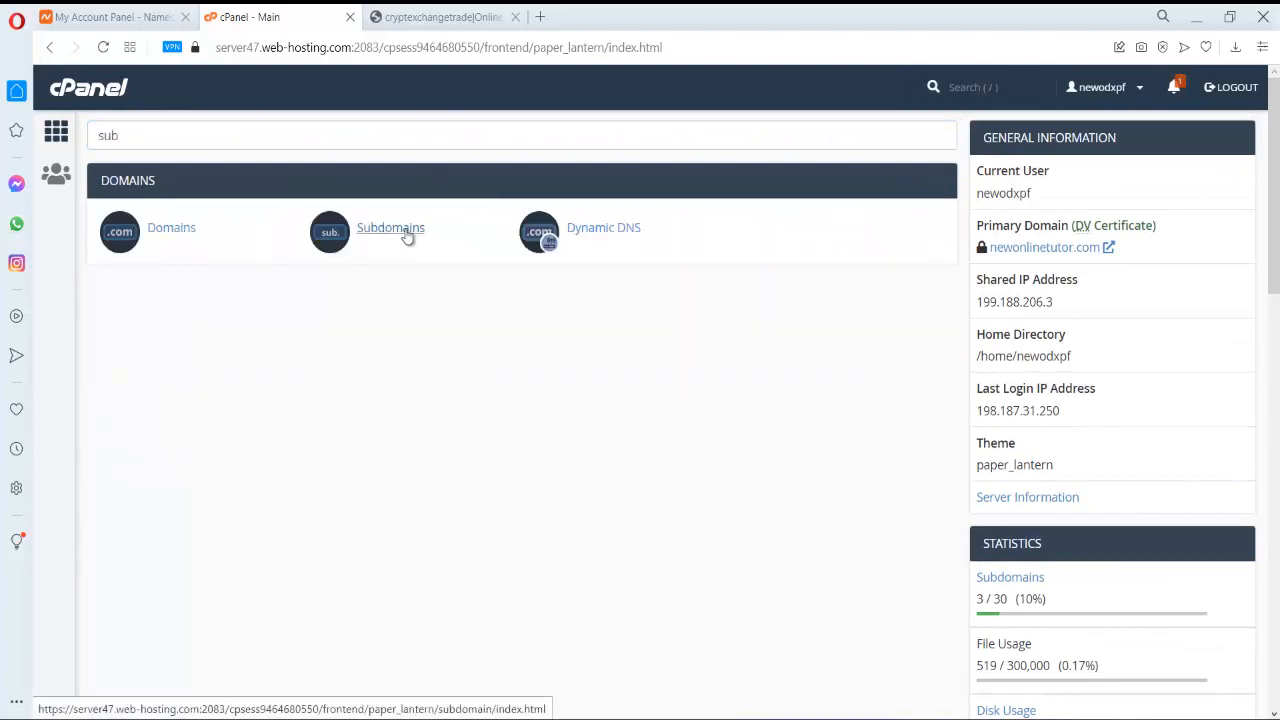
- Copy the btcaccount.newonlinetutor.com address from the subdomains list
scroll(400, 280, down, 2)
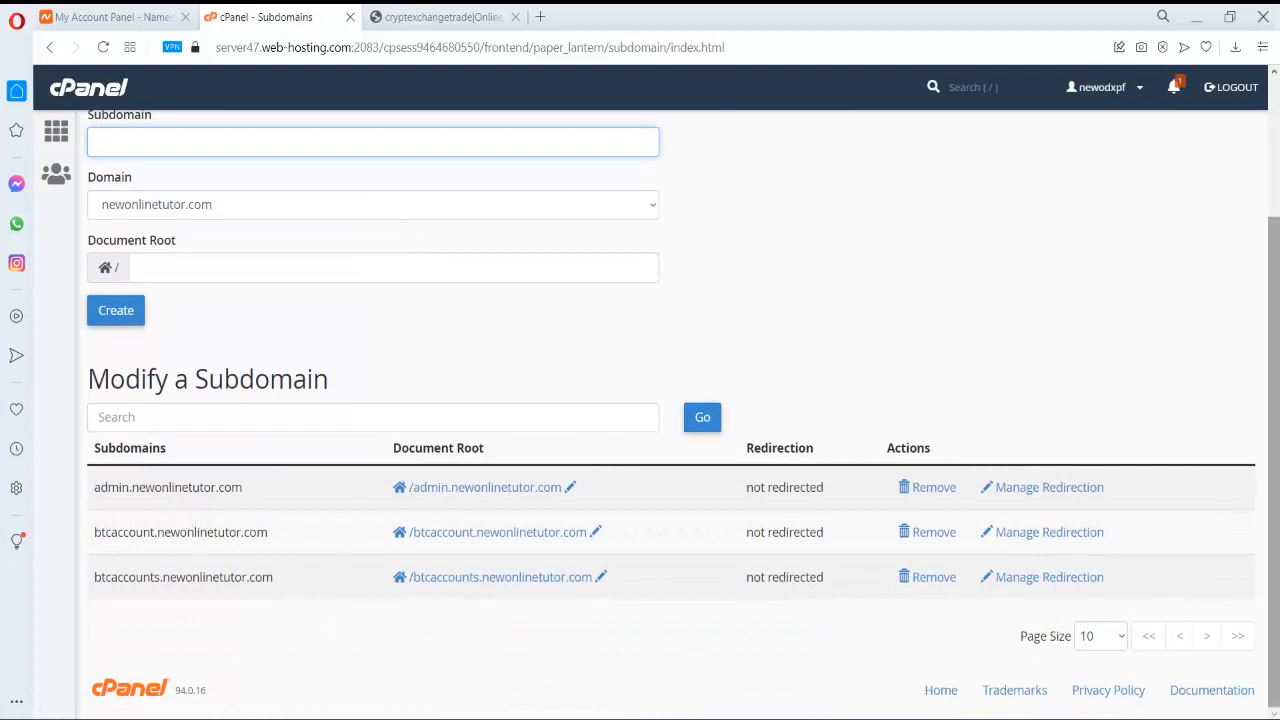
drag(95, 487, 271, 491)
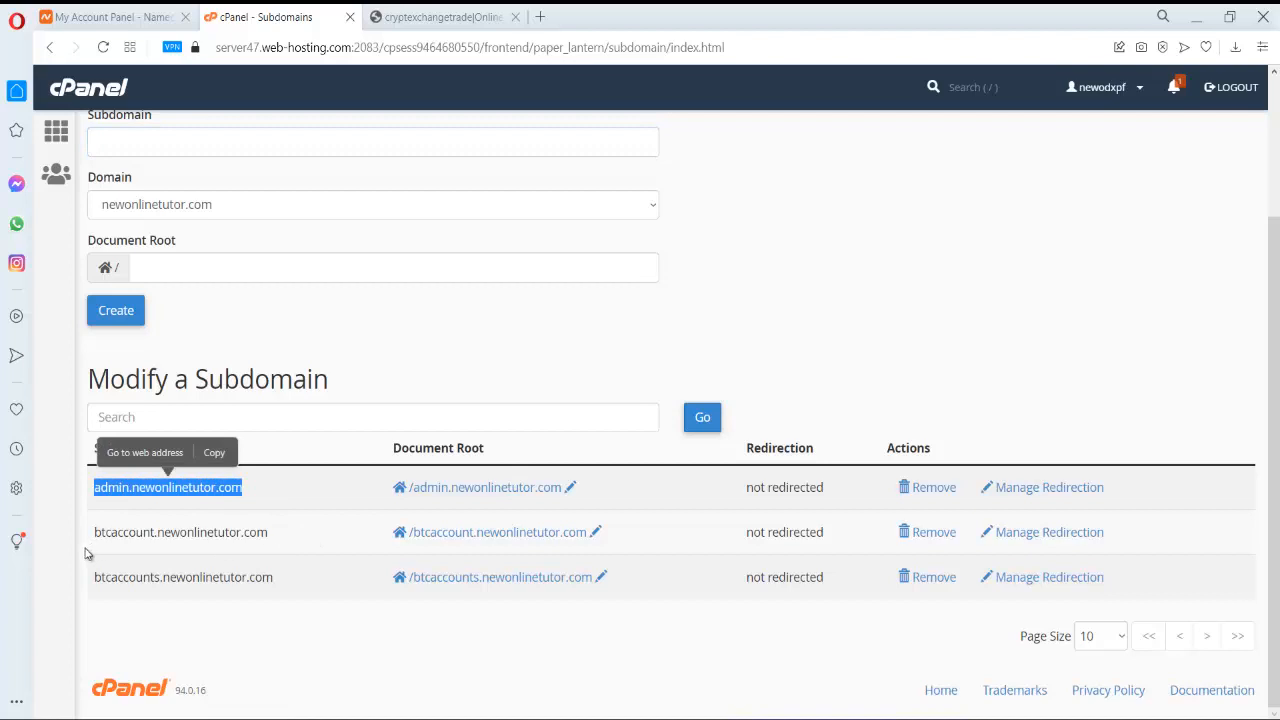
drag(95, 532, 274, 540)
right_click(250, 527)
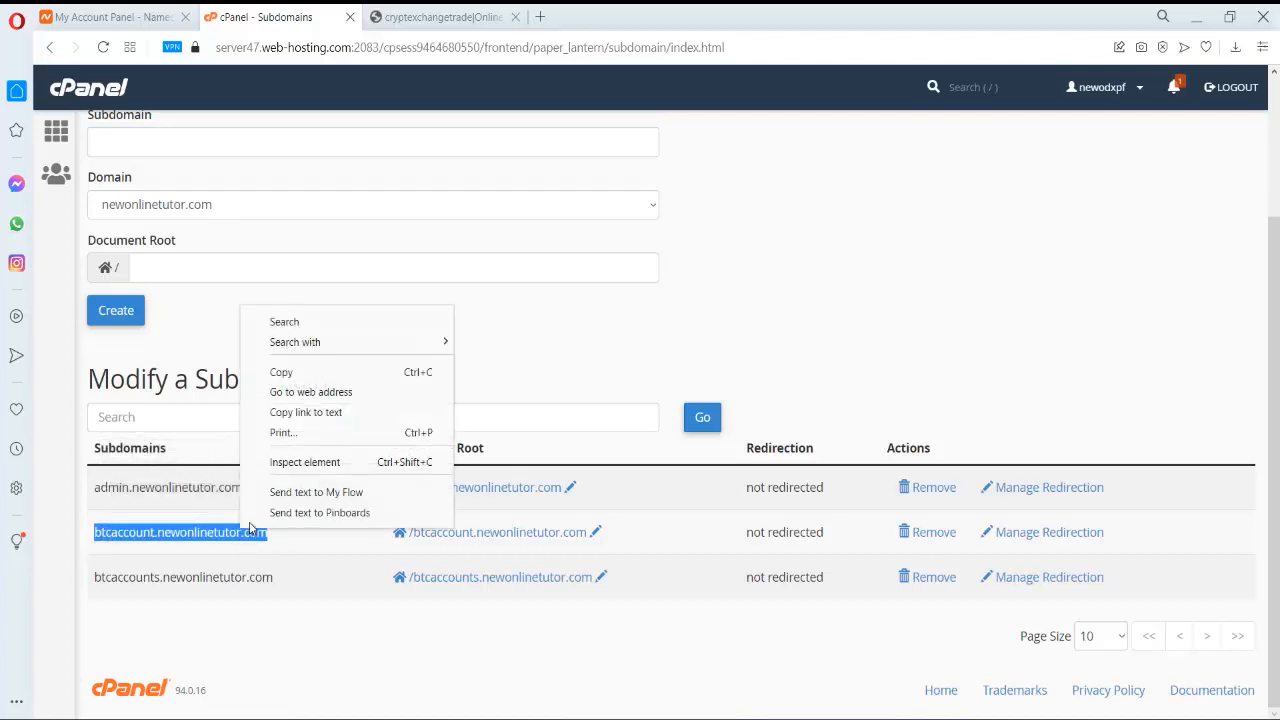
click(305, 372)
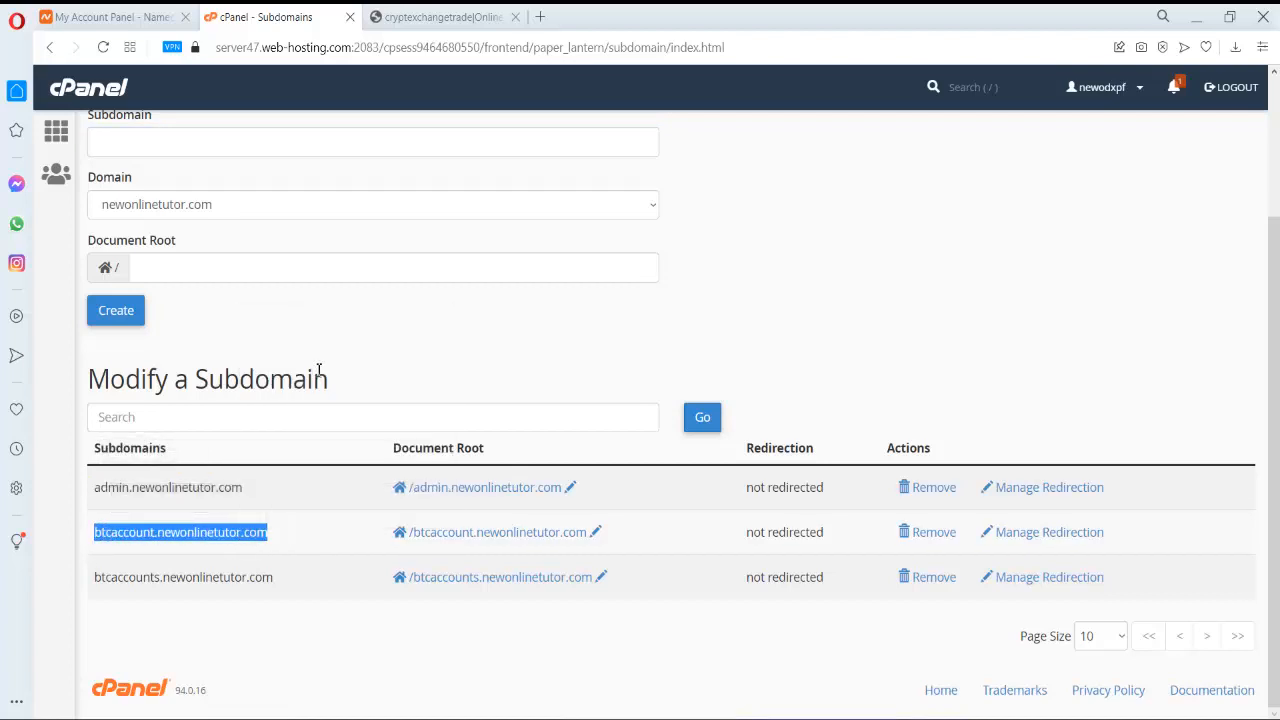
- Load btcaccount.newonlinetutor.com in a new Opera tab, then return to cPanel Subdomains
click(540, 17)
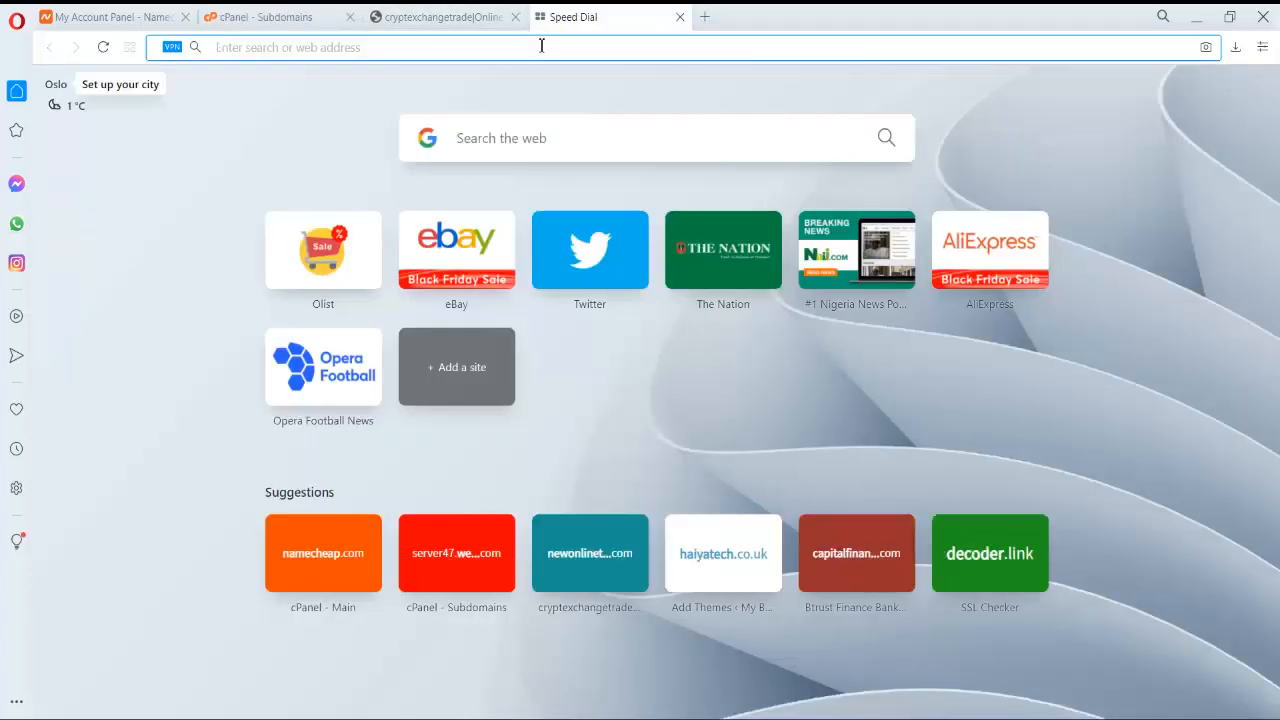
key(ctrl+v)
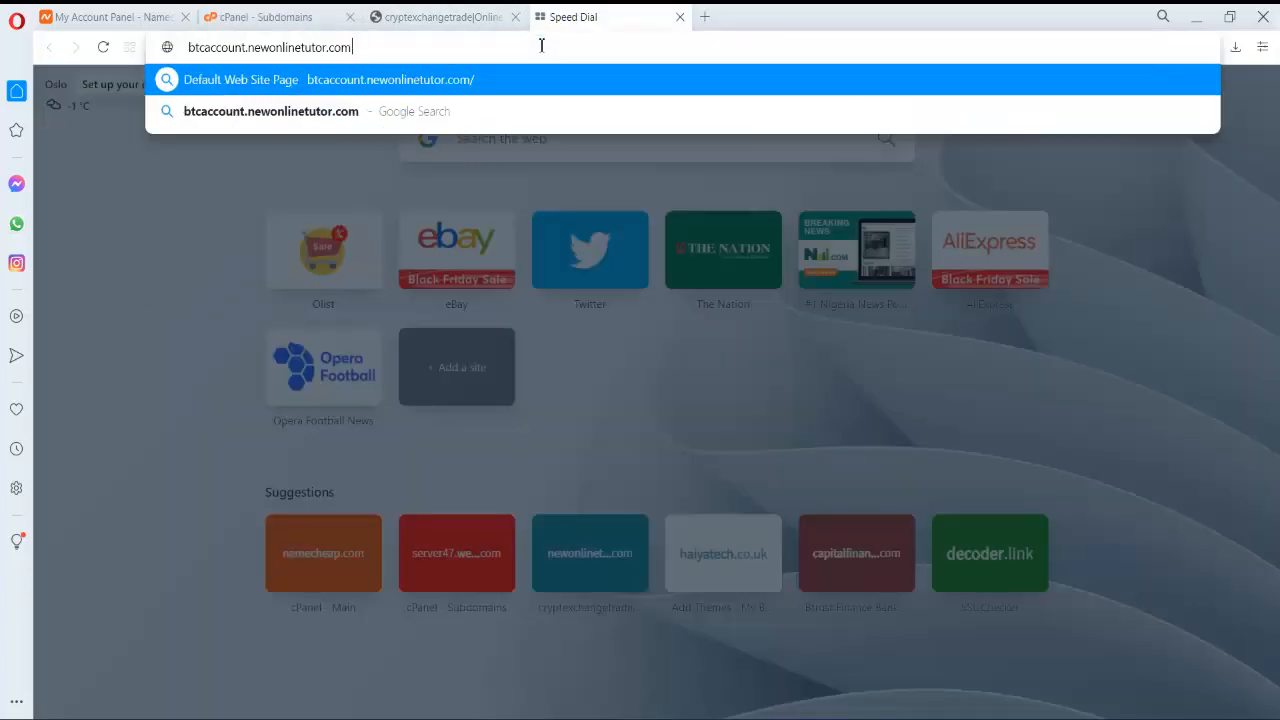
key(Return)
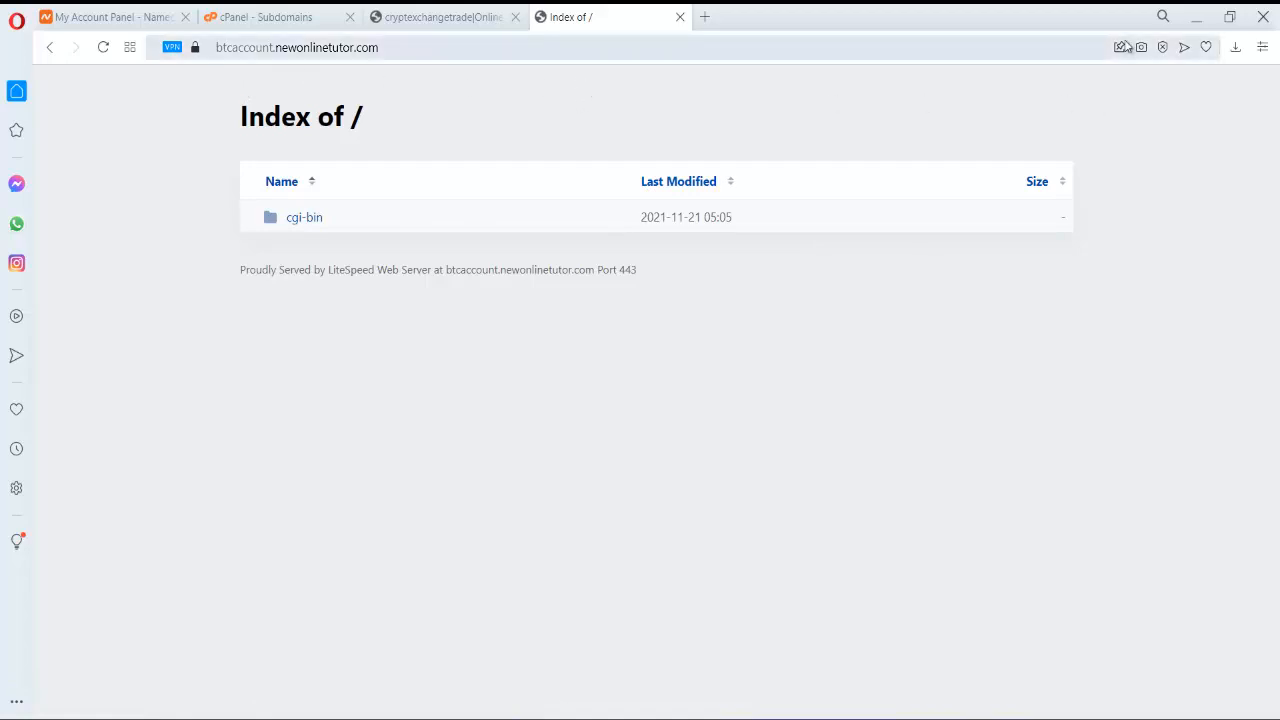
click(276, 17)
- Open File Manager from cPanel home and go into the public_html folder
scroll(202, 91, up, 3)
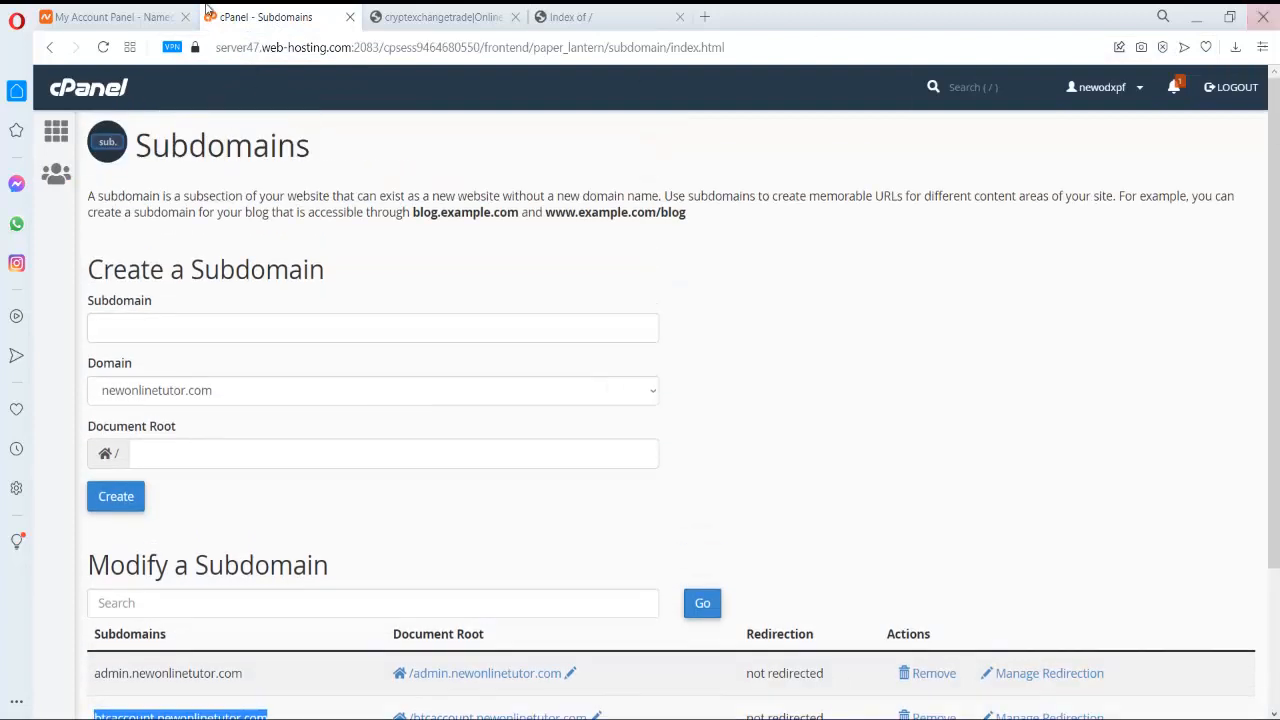
click(115, 90)
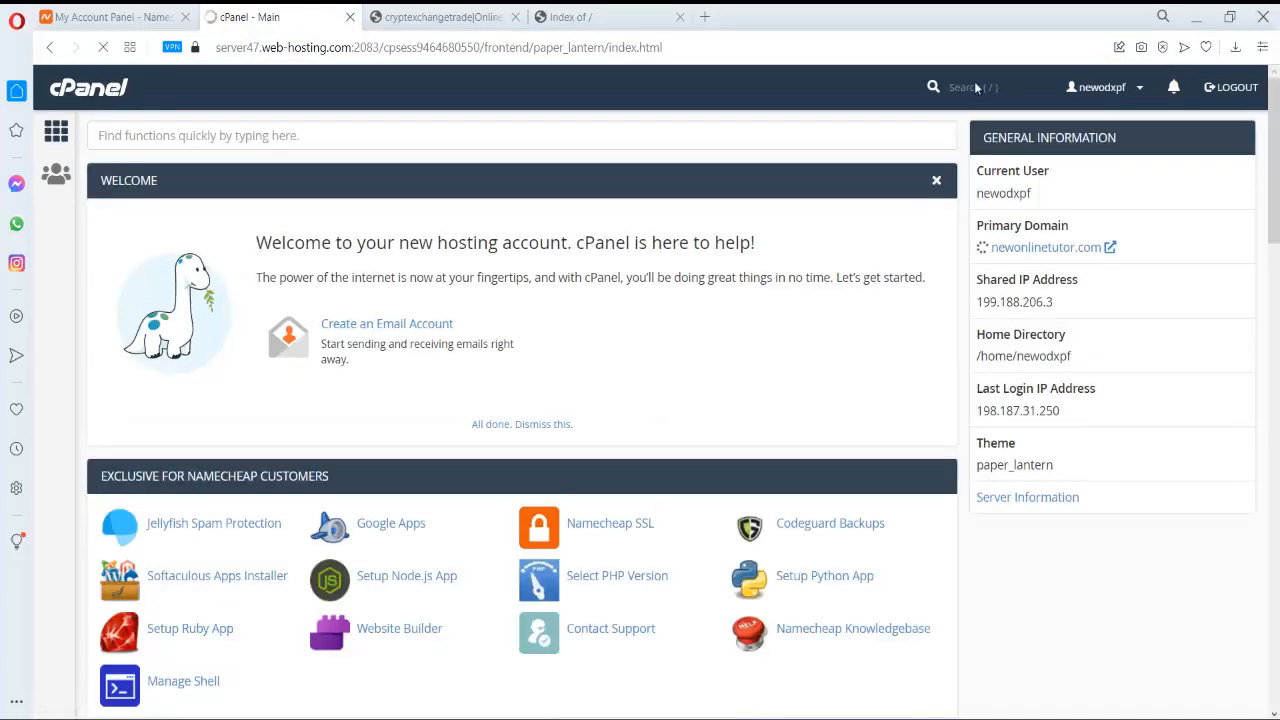
scroll(923, 343, down, 3)
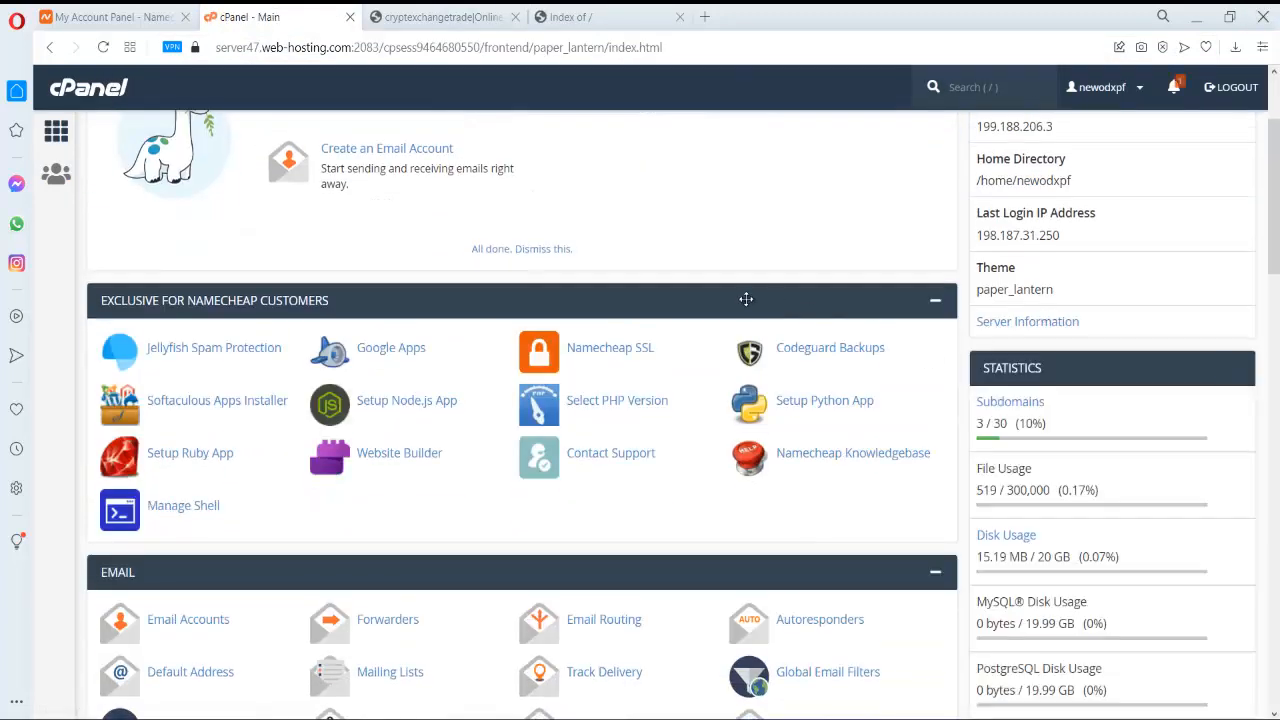
scroll(752, 303, down, 3)
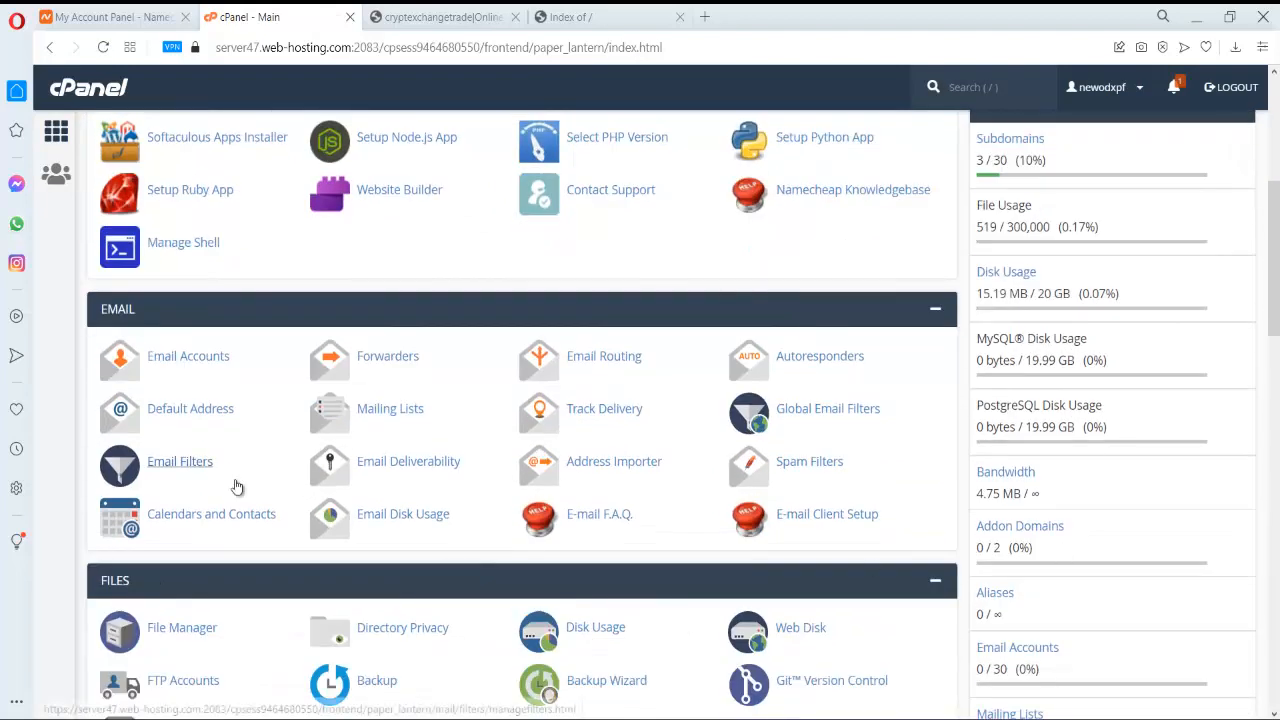
scroll(222, 465, down, 1)
click(197, 548)
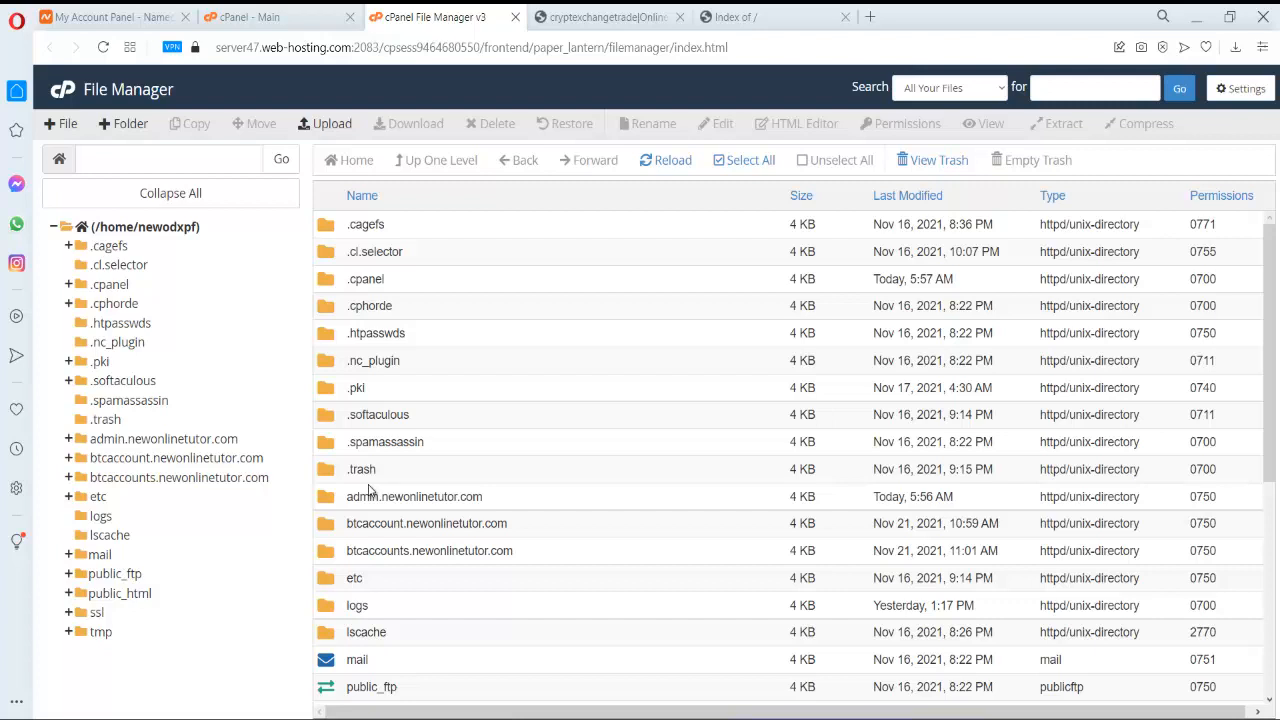
scroll(369, 490, down, 3)
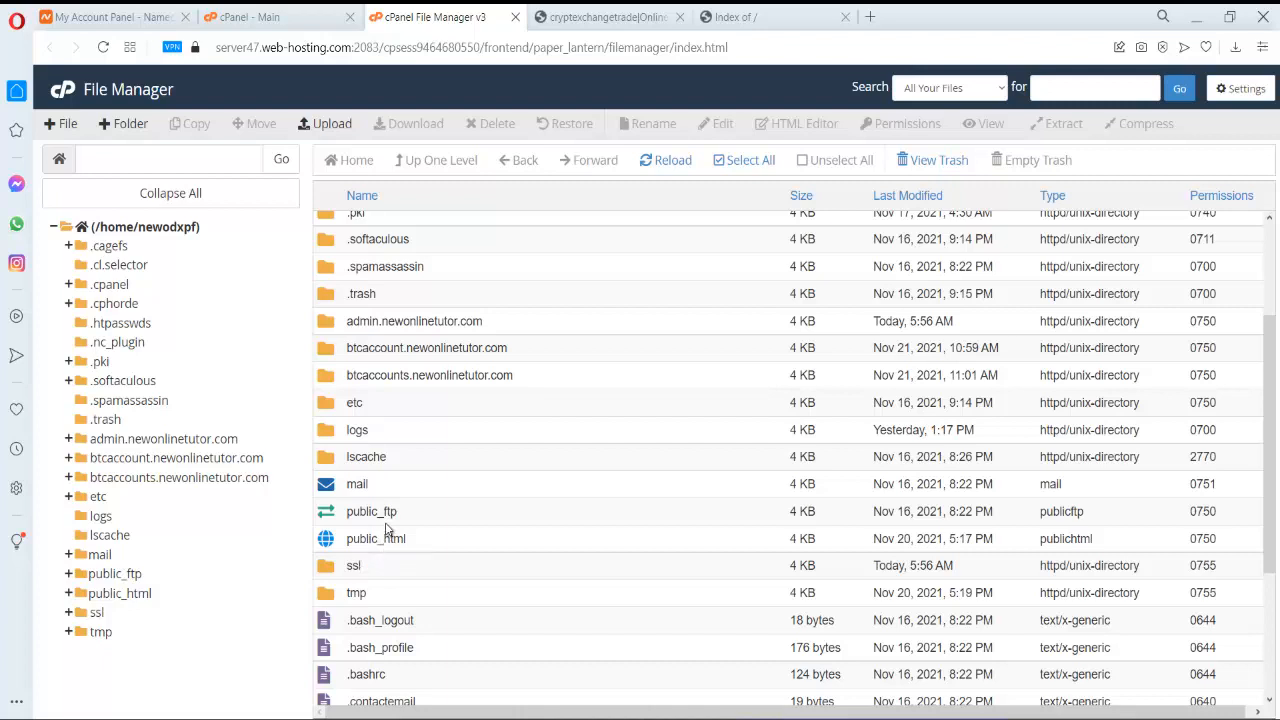
scroll(387, 530, up, 3)
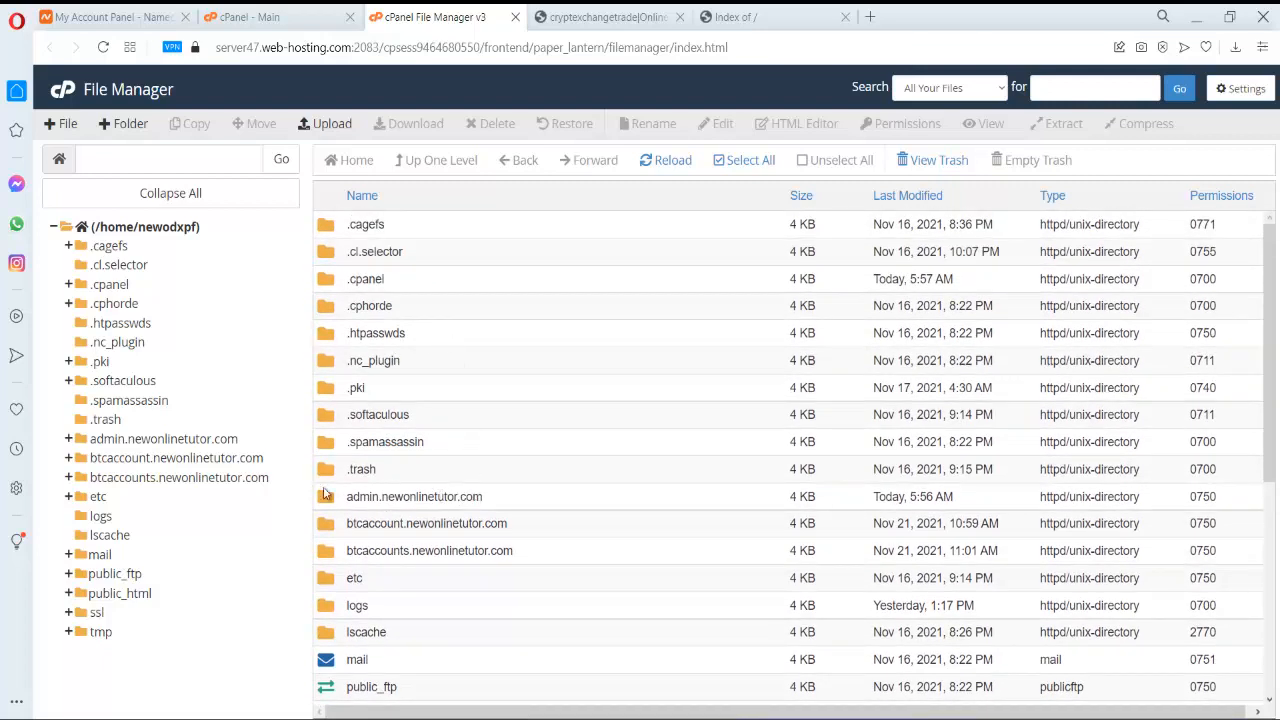
scroll(414, 450, down, 3)
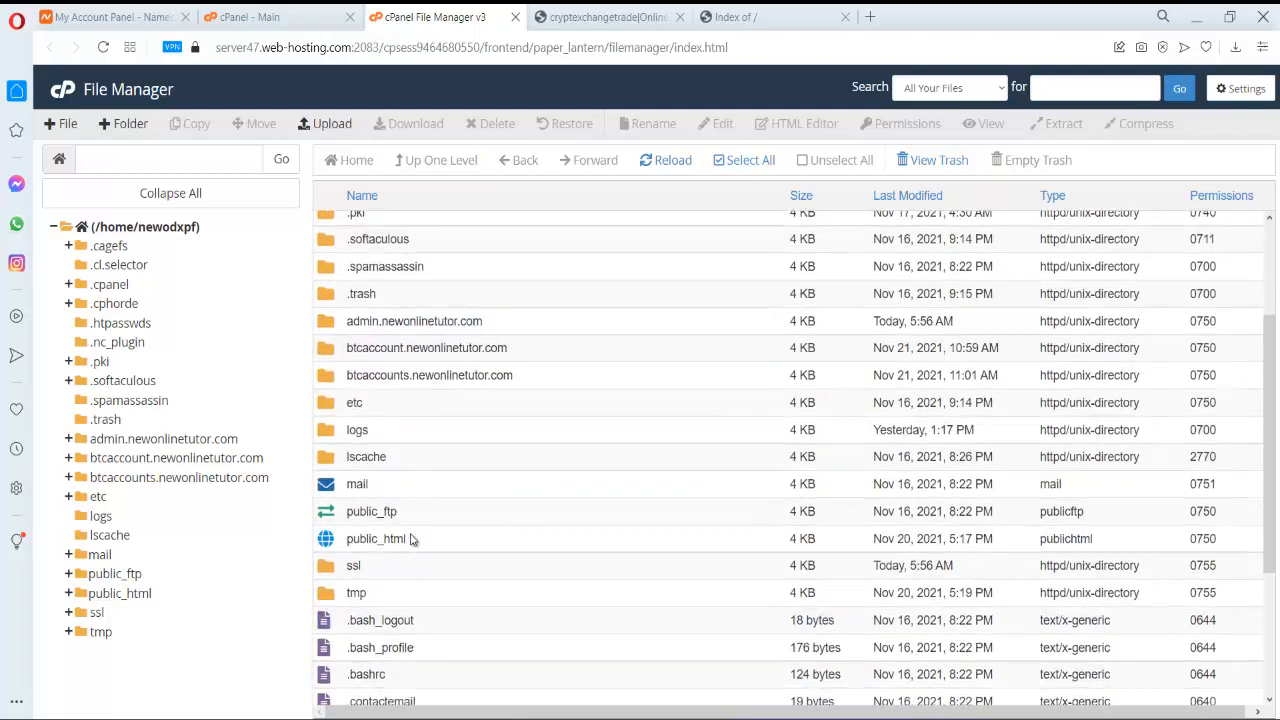
double_click(357, 540)
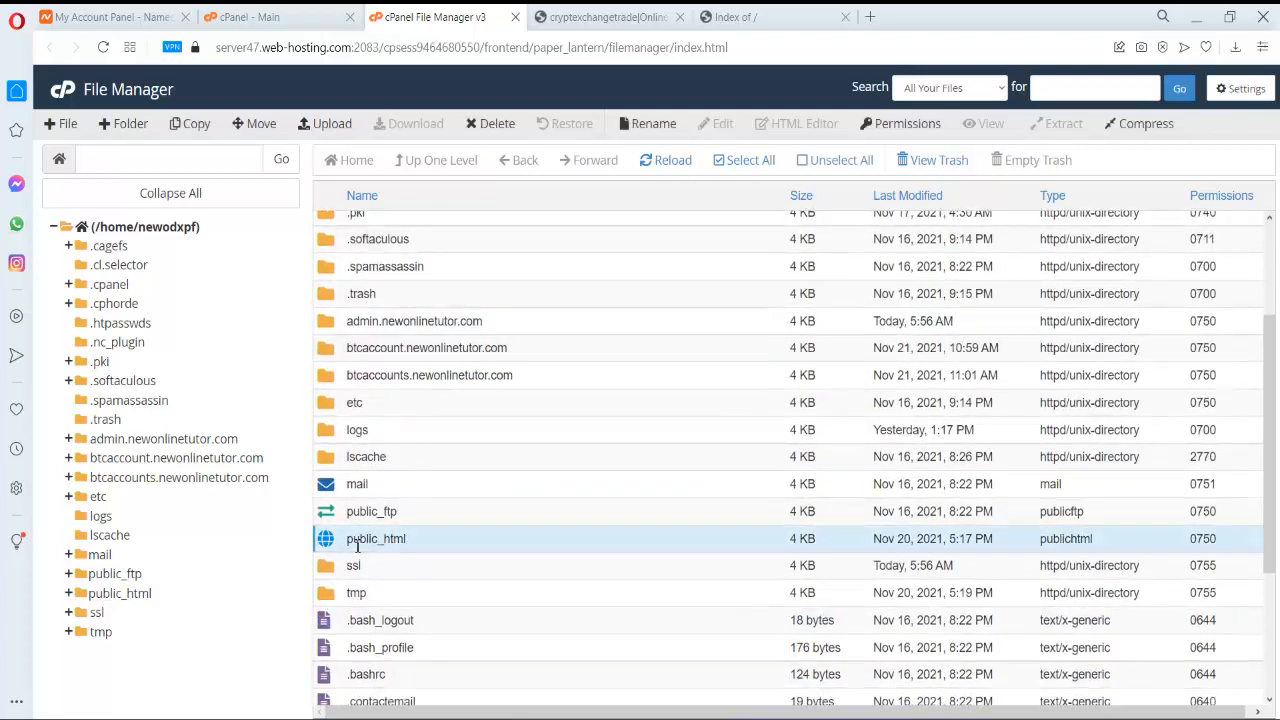
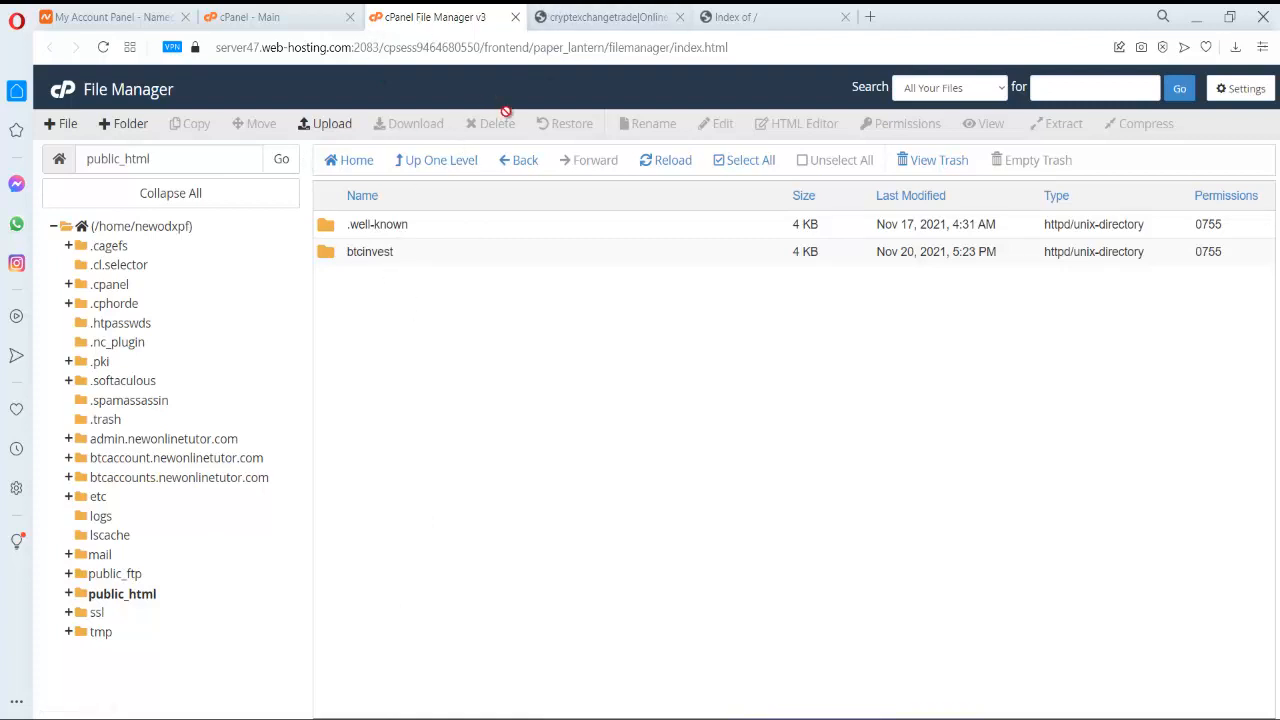
- Open the btcaccount.newonlinetutor.com folder from the home directory and bring up its File Upload page
click(449, 168)
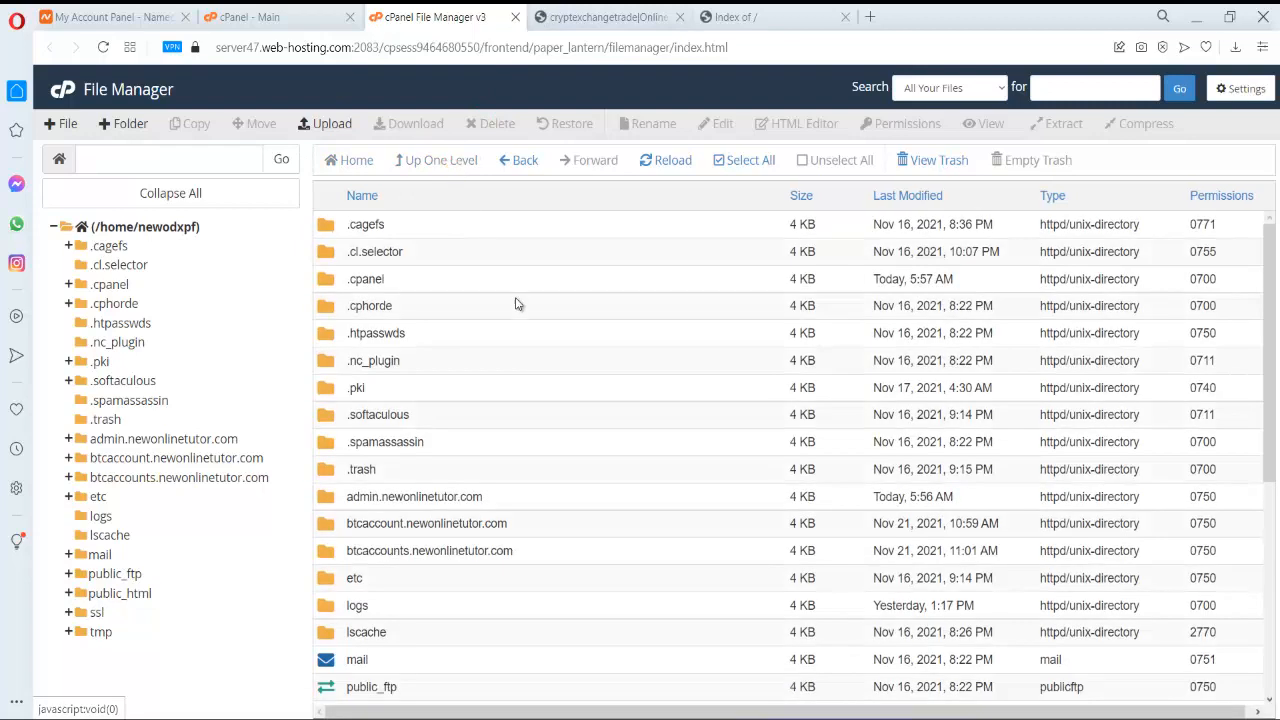
scroll(514, 292, down, 1)
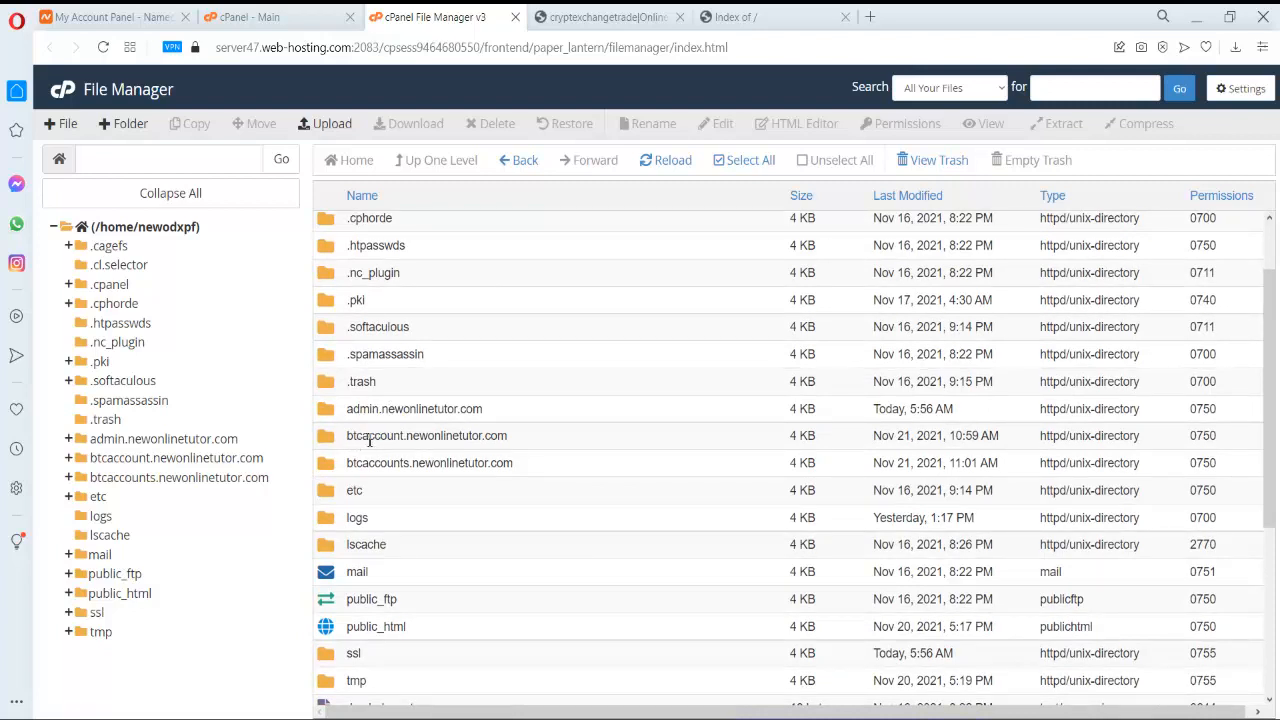
double_click(348, 444)
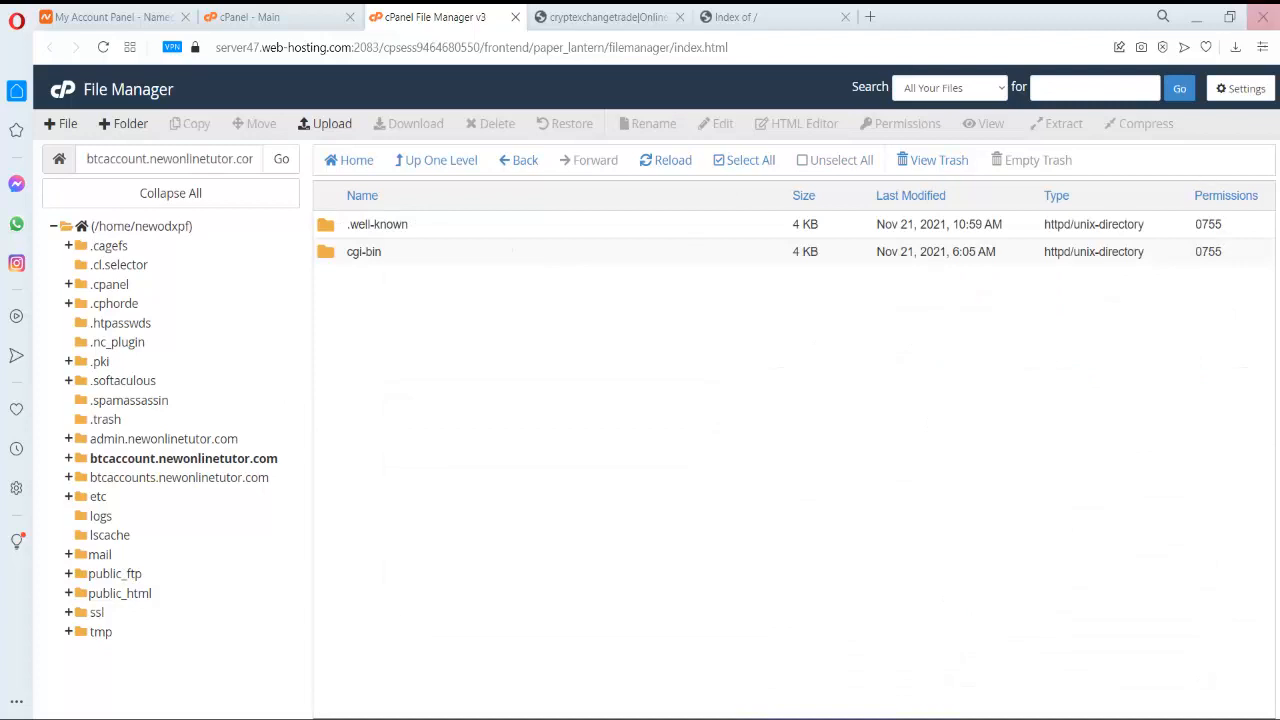
click(334, 123)
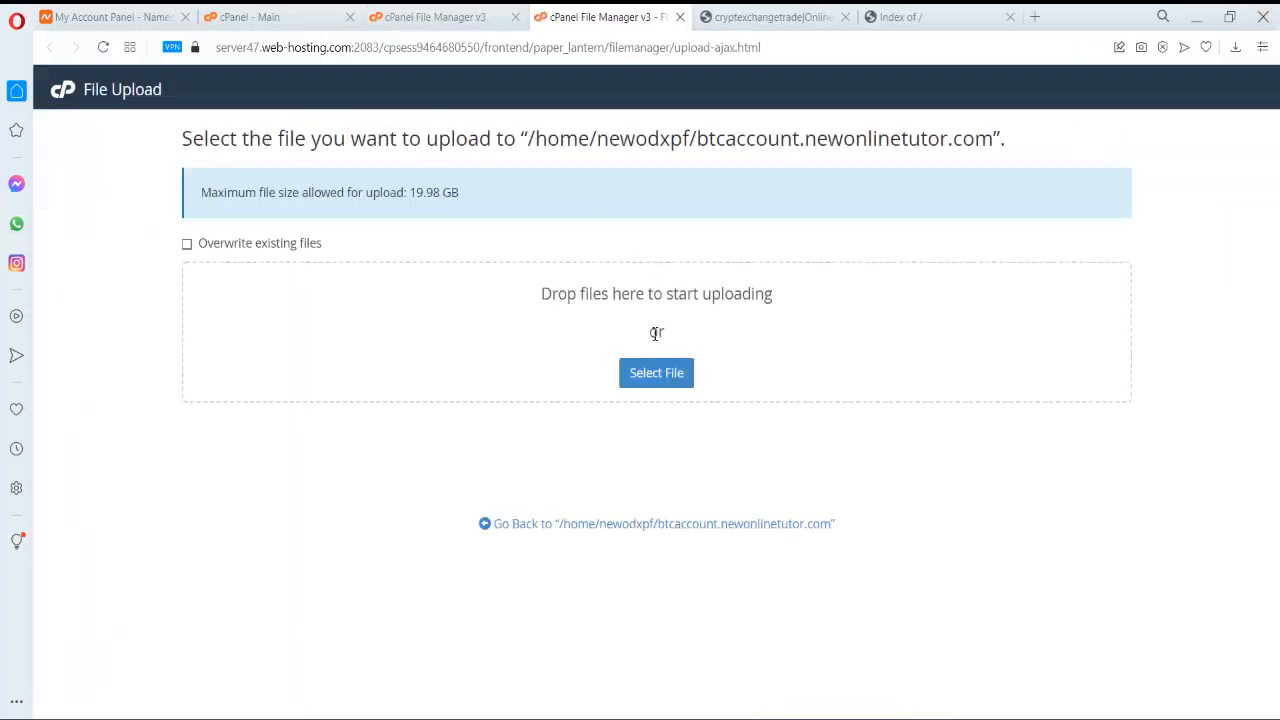
- Upload BTCINVEST.zip from Desktop > invest into the btcaccount.newonlinetutor.com folder
click(660, 376)
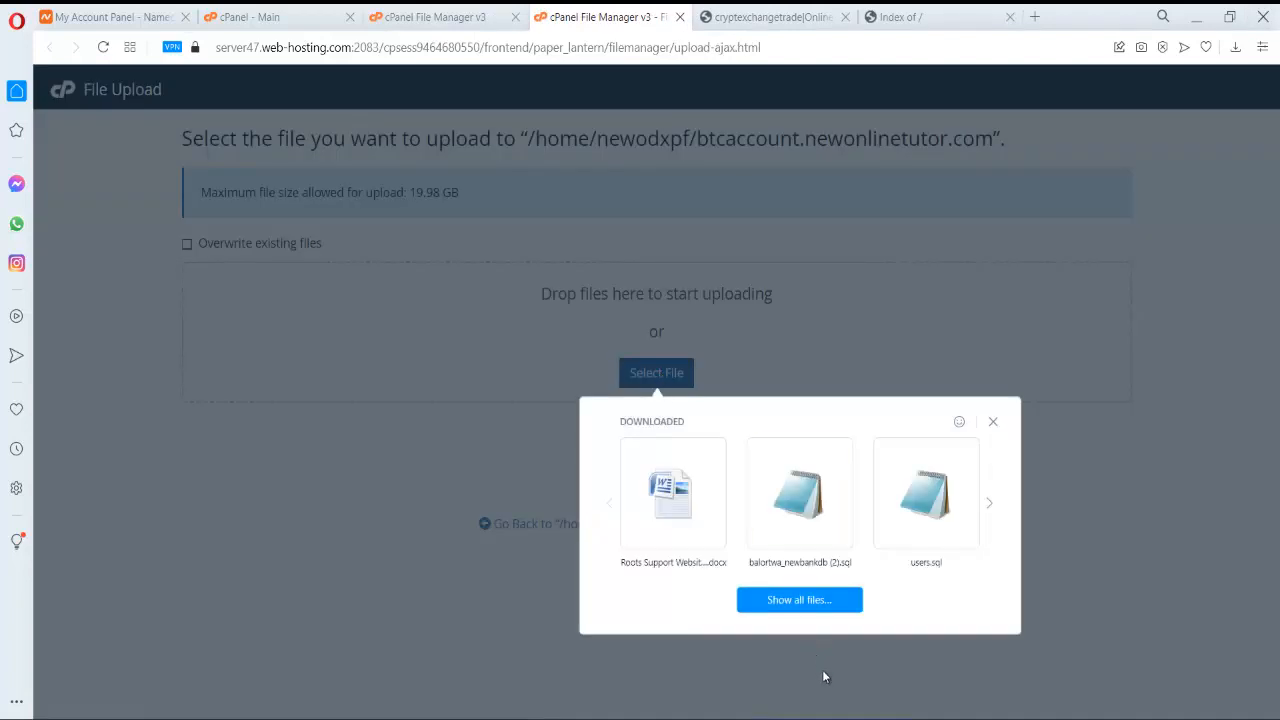
key(Escape)
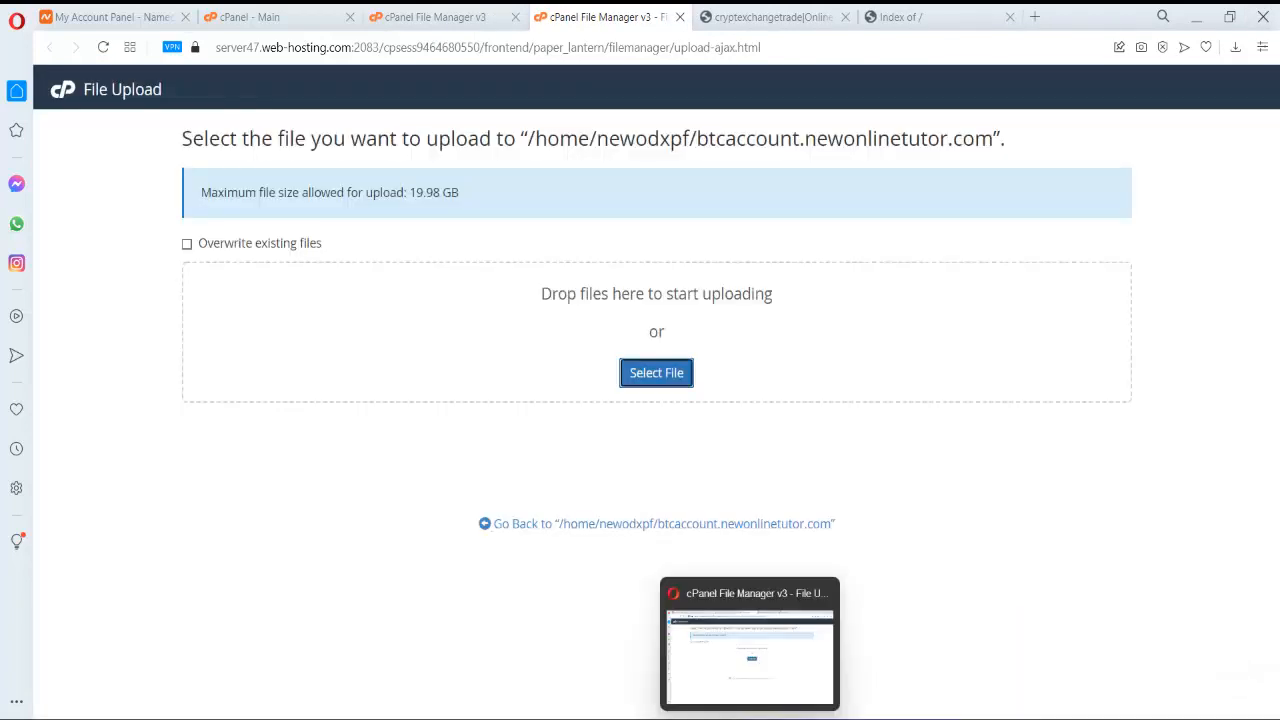
click(712, 718)
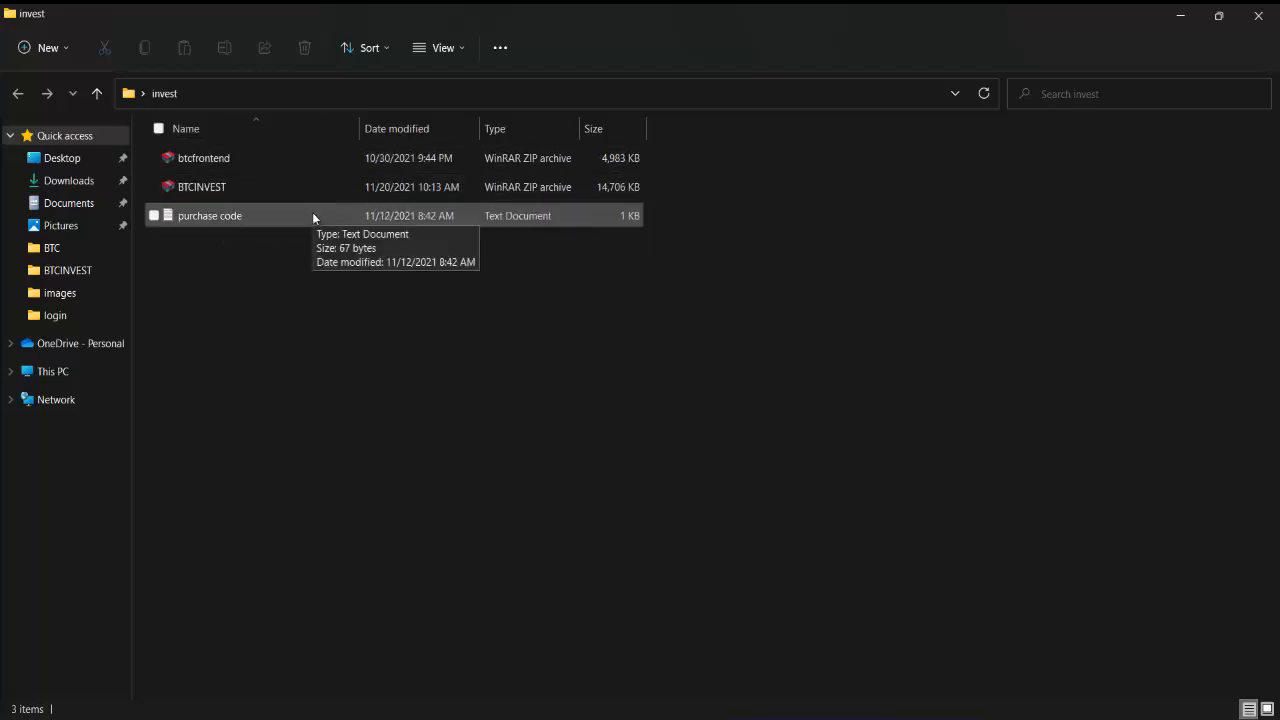
mouse_move(749, 719)
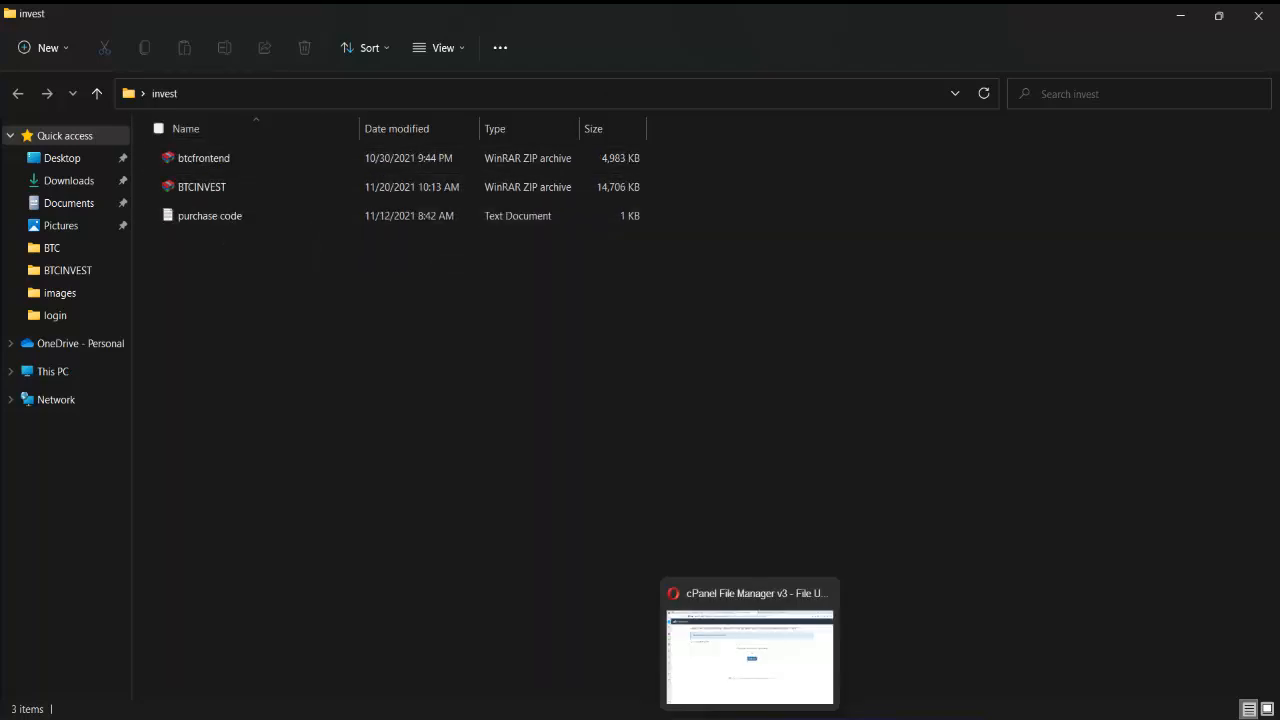
click(750, 650)
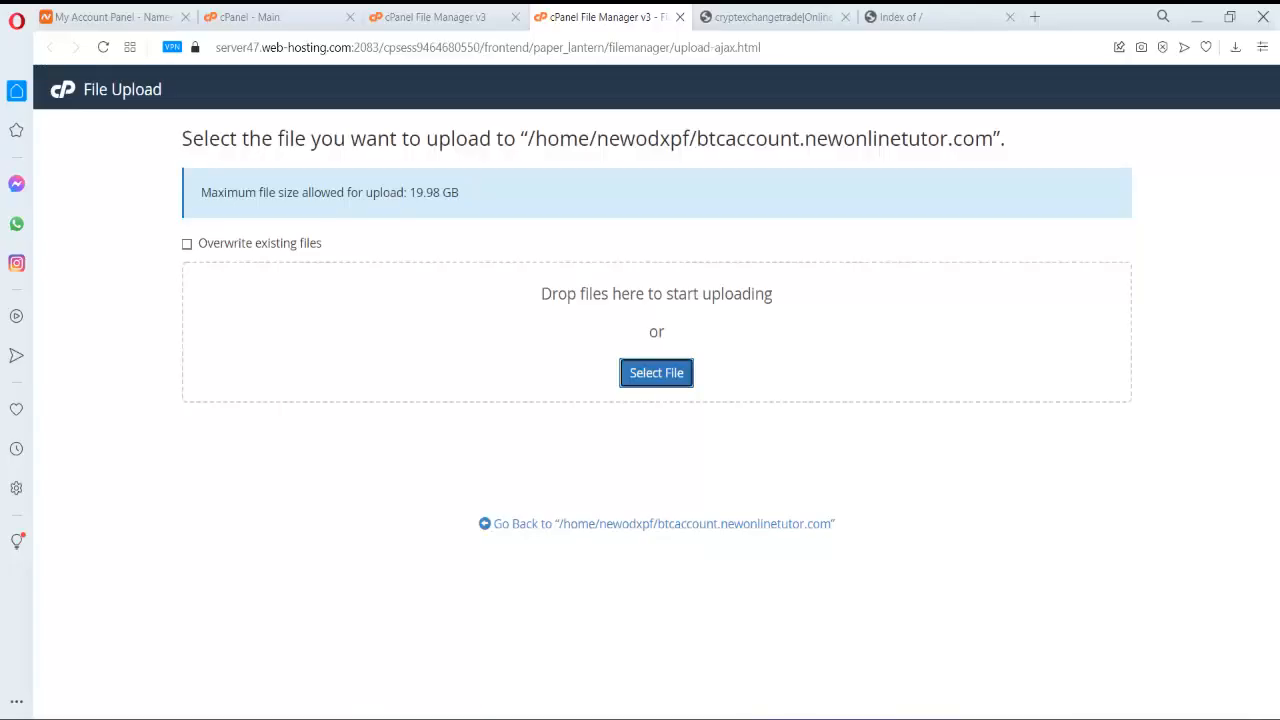
click(666, 374)
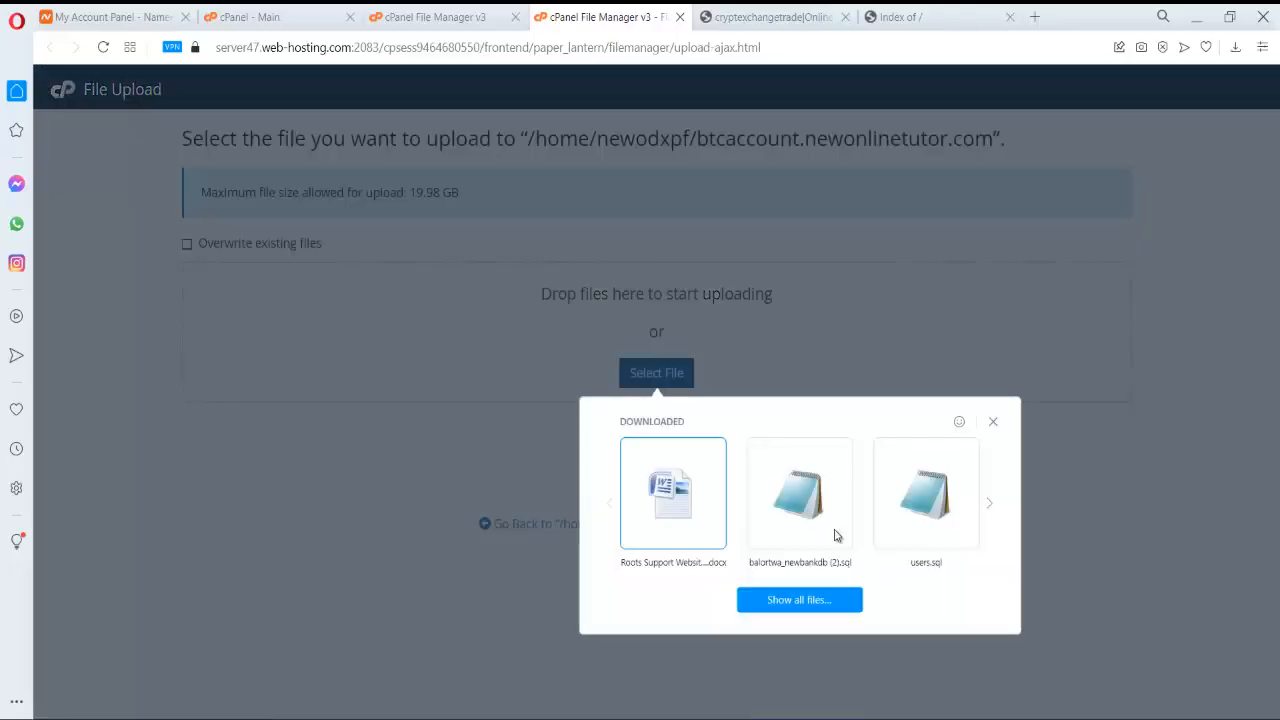
click(819, 608)
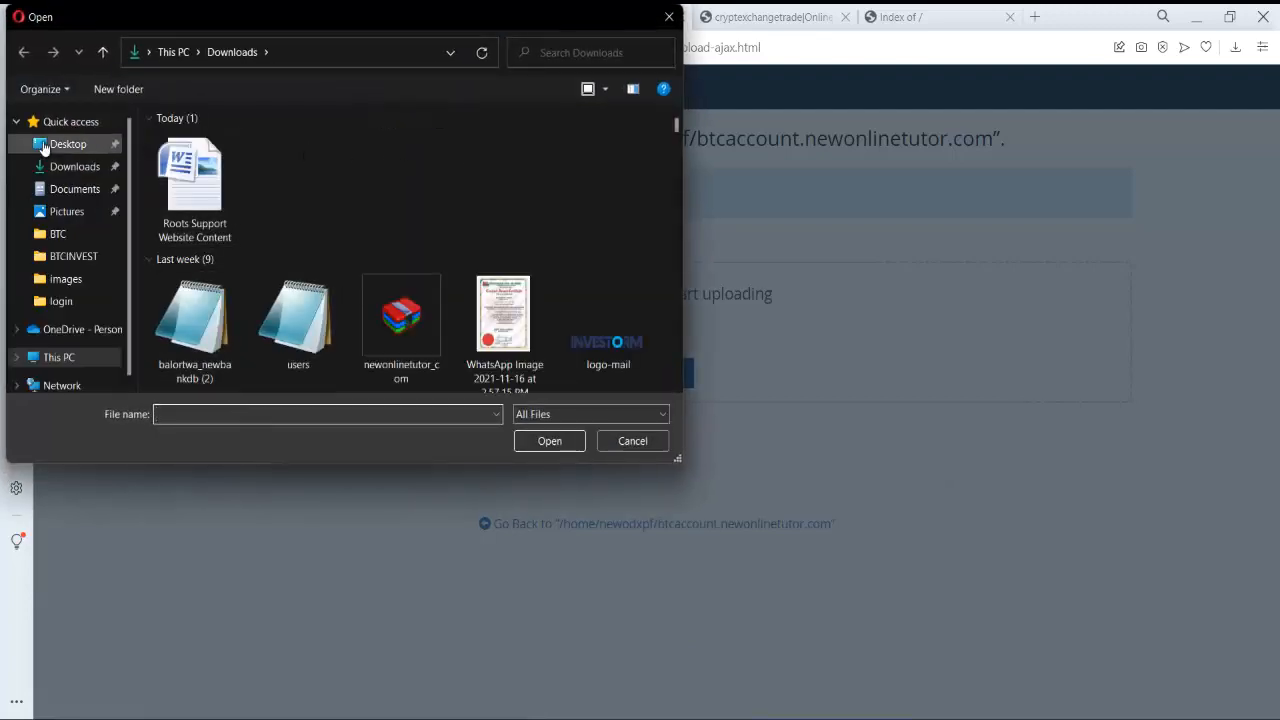
click(104, 150)
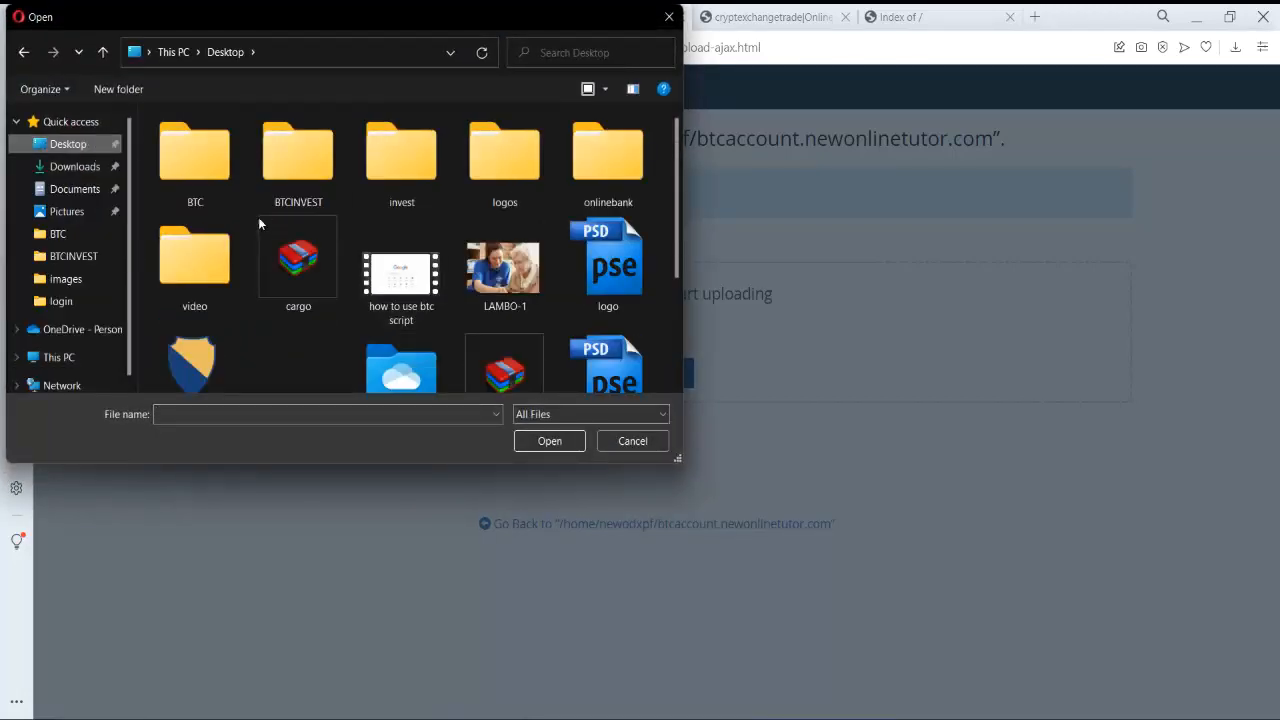
double_click(408, 165)
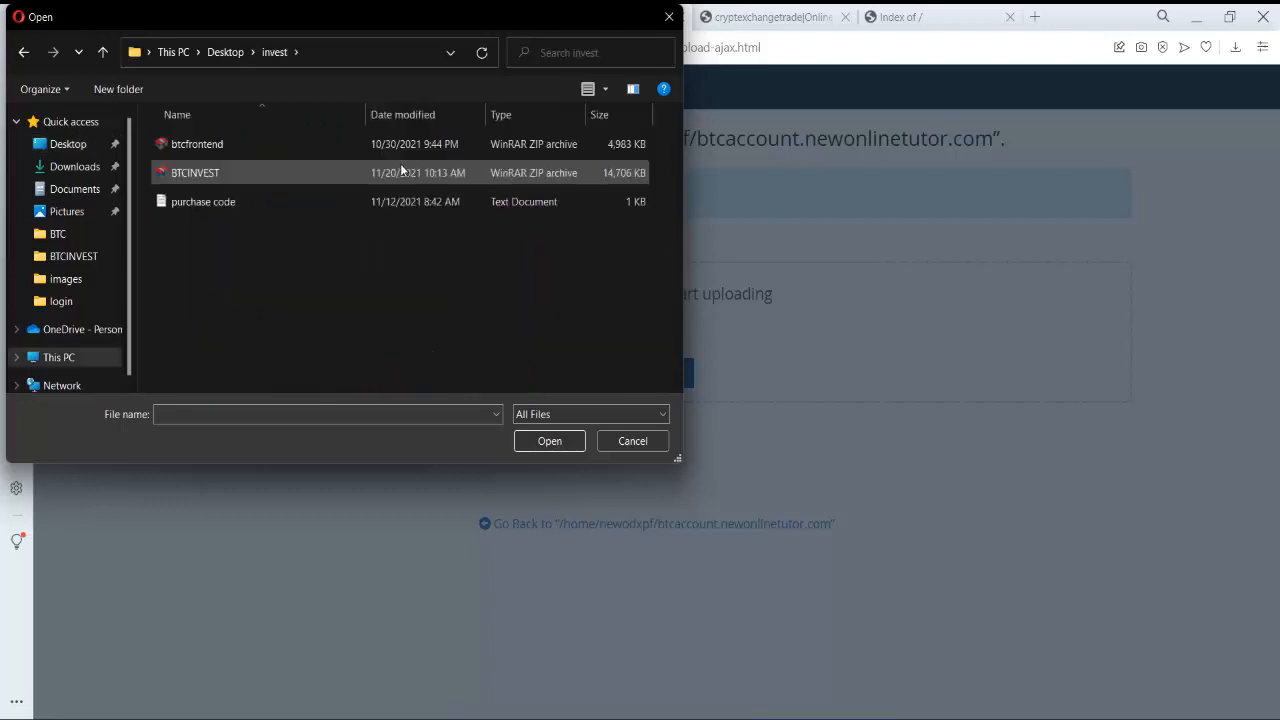
double_click(268, 172)
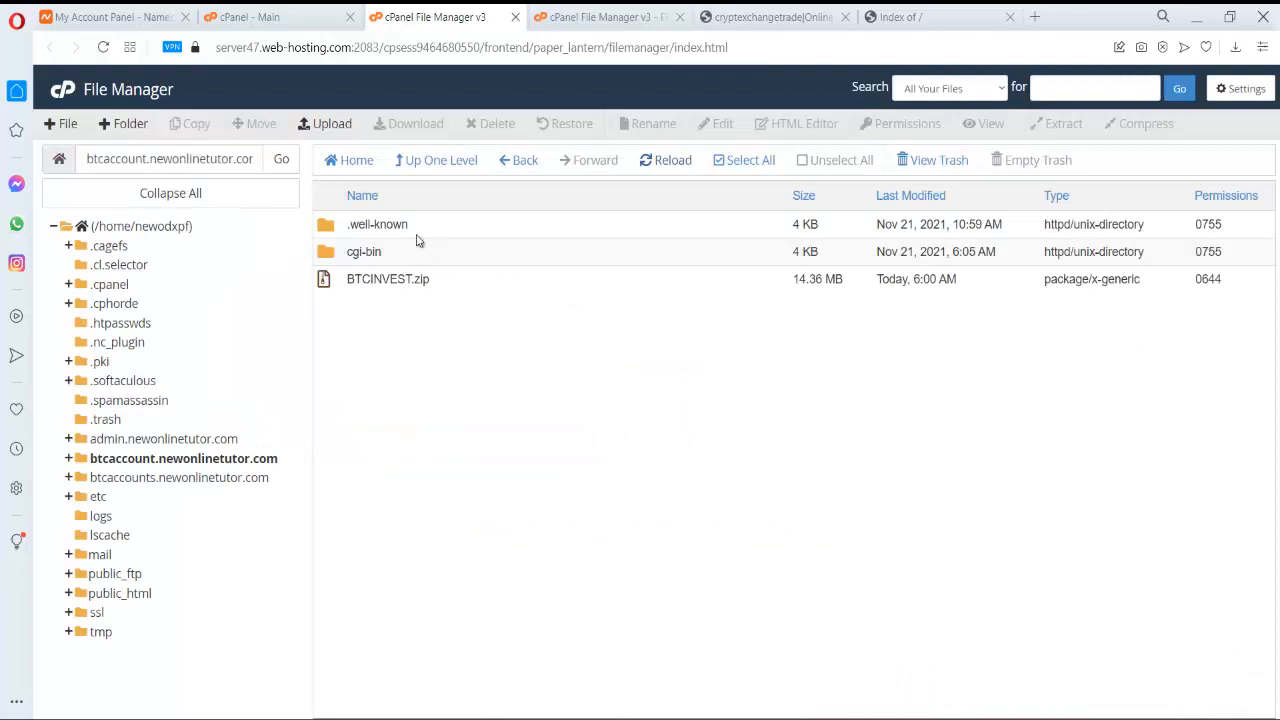
- Extract BTCINVEST.zip into /btcaccount.newonlinetutor.com, keeping the default destination path
click(664, 164)
click(341, 285)
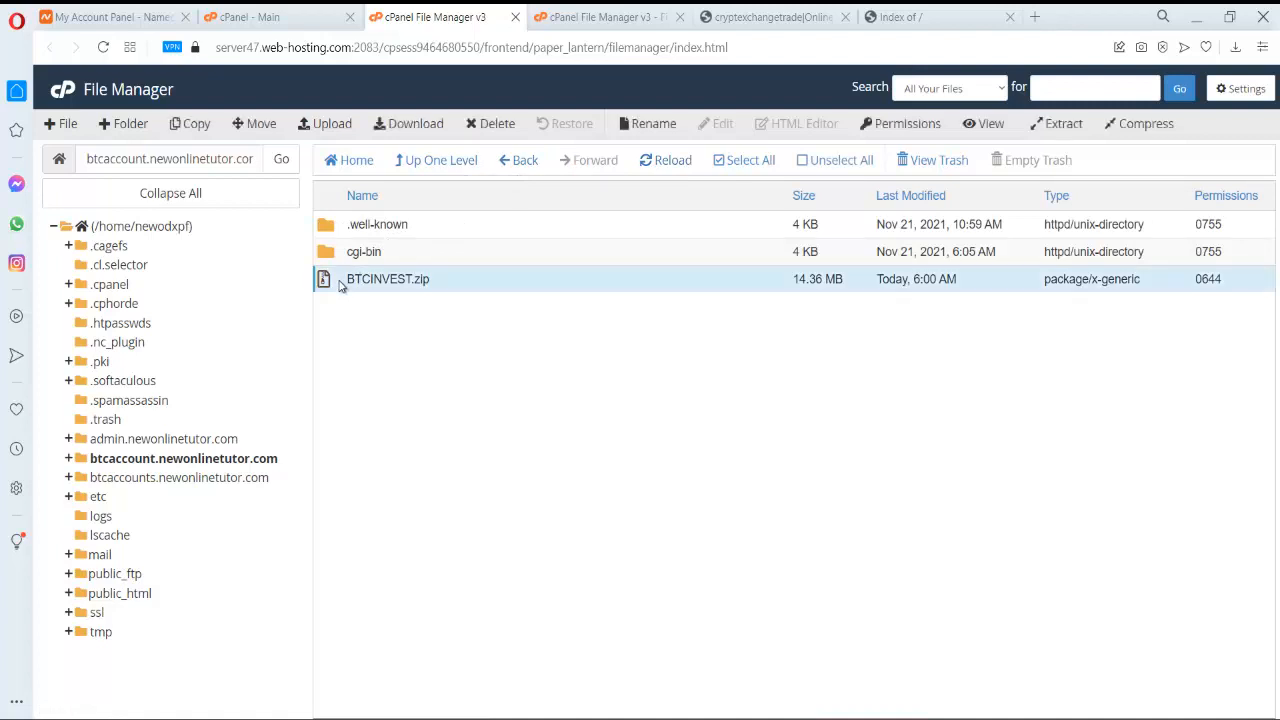
right_click(341, 285)
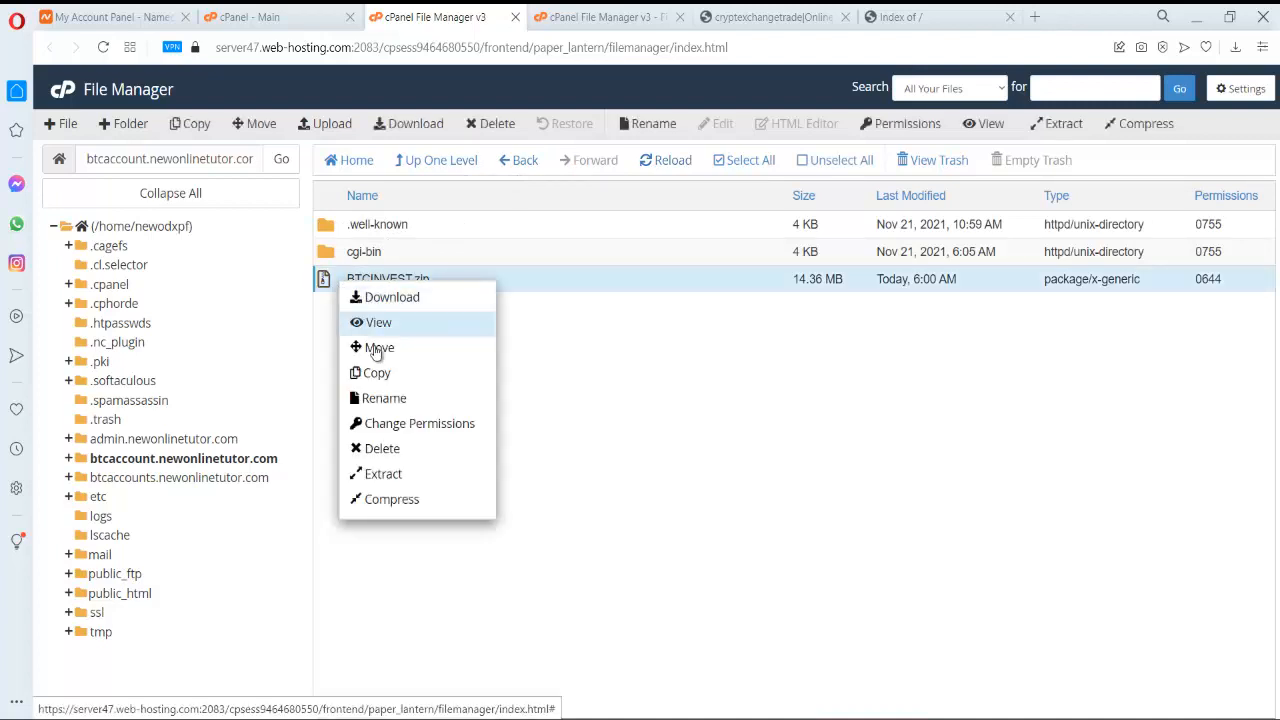
click(405, 475)
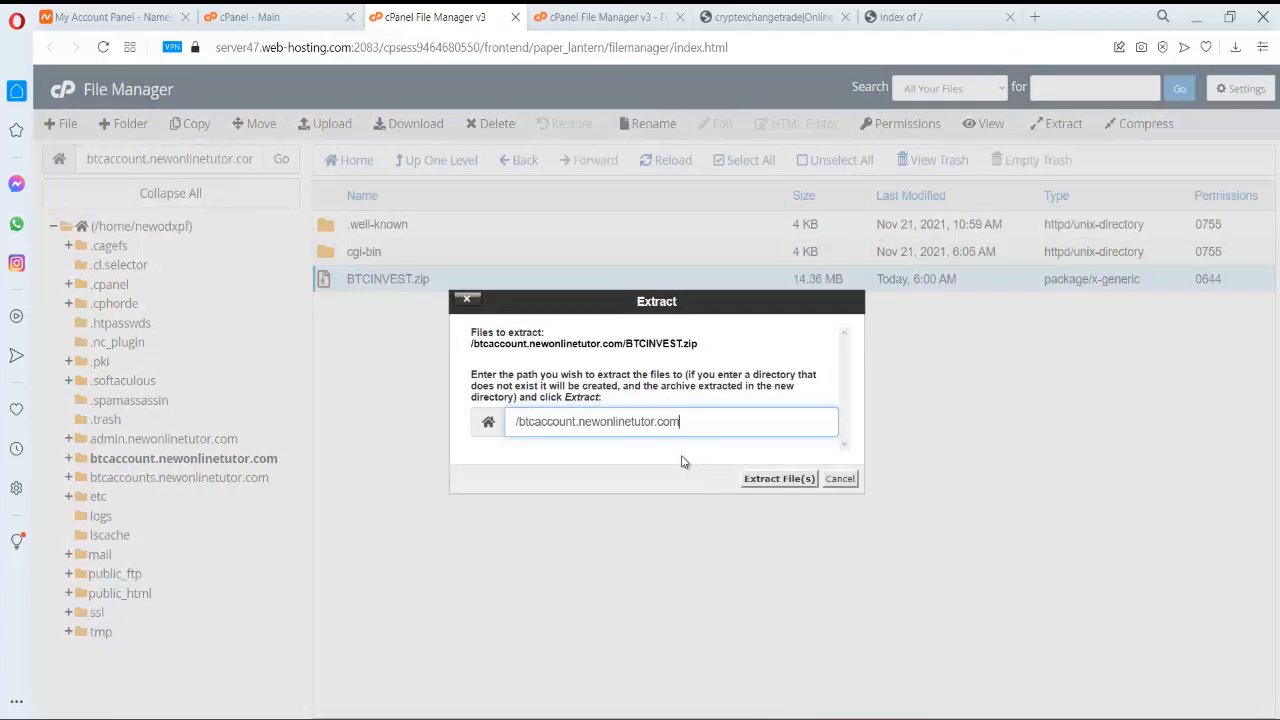
drag(519, 422, 733, 420)
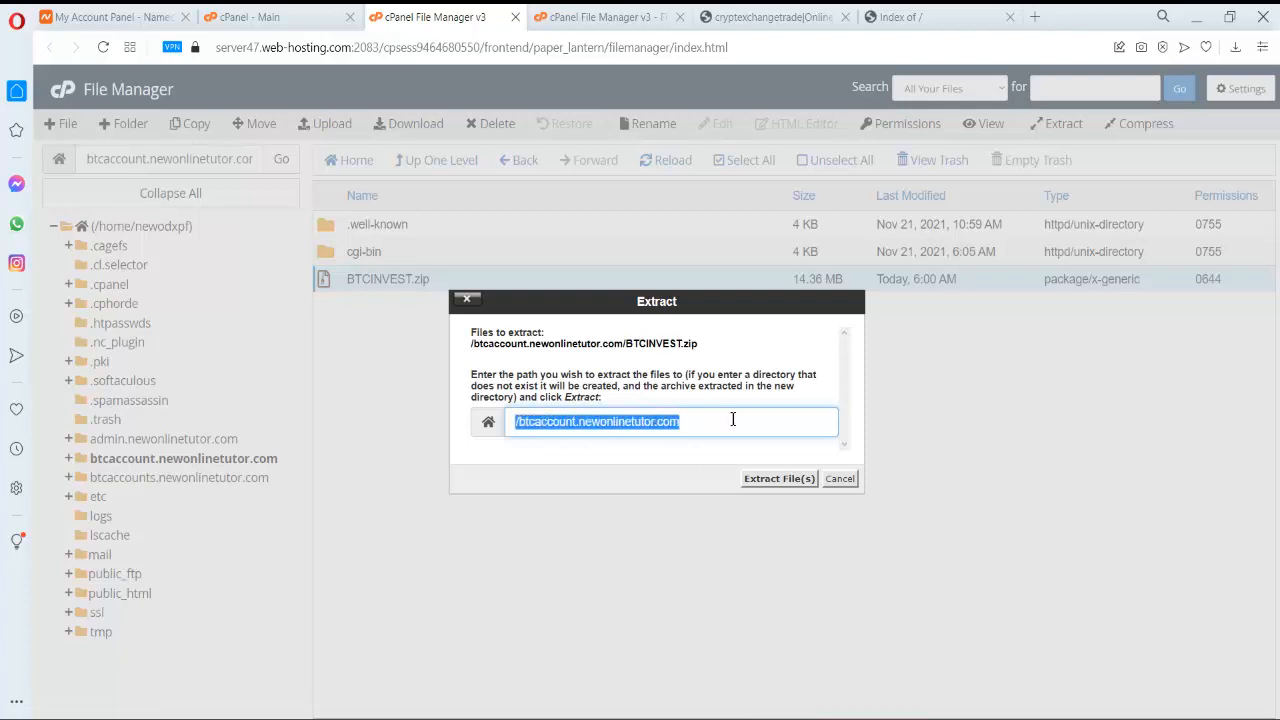
click(733, 419)
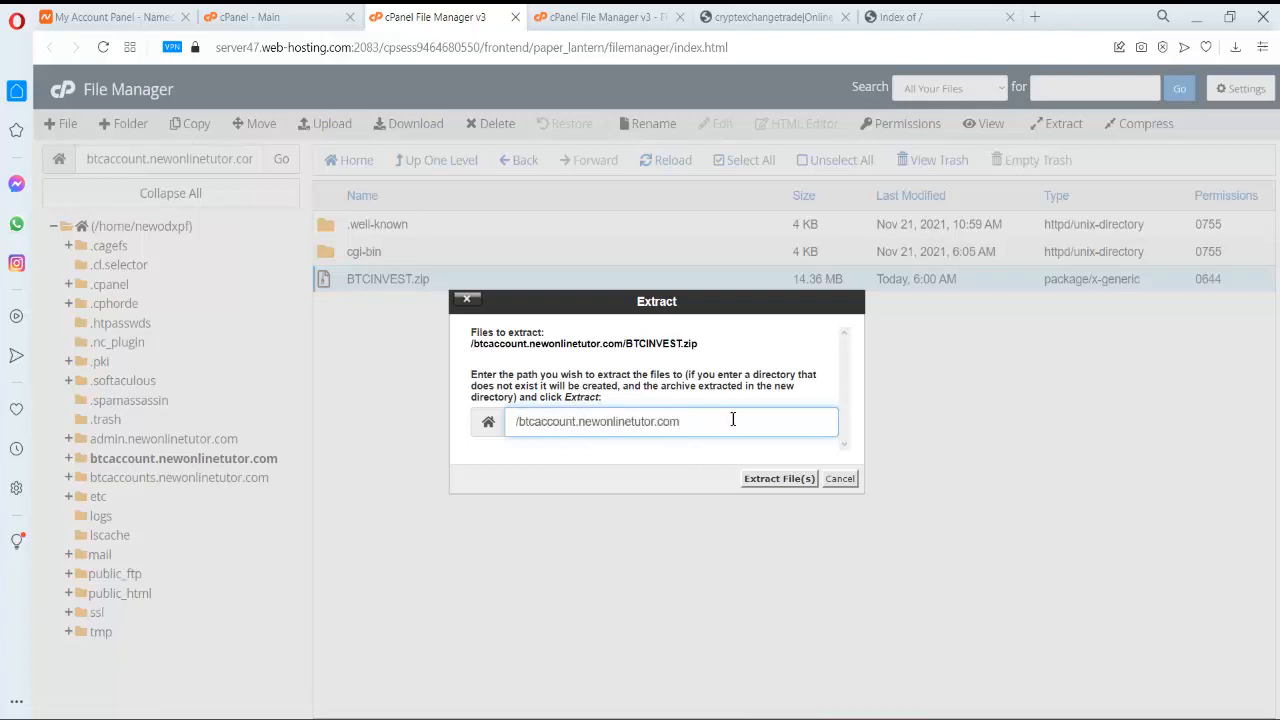
click(778, 479)
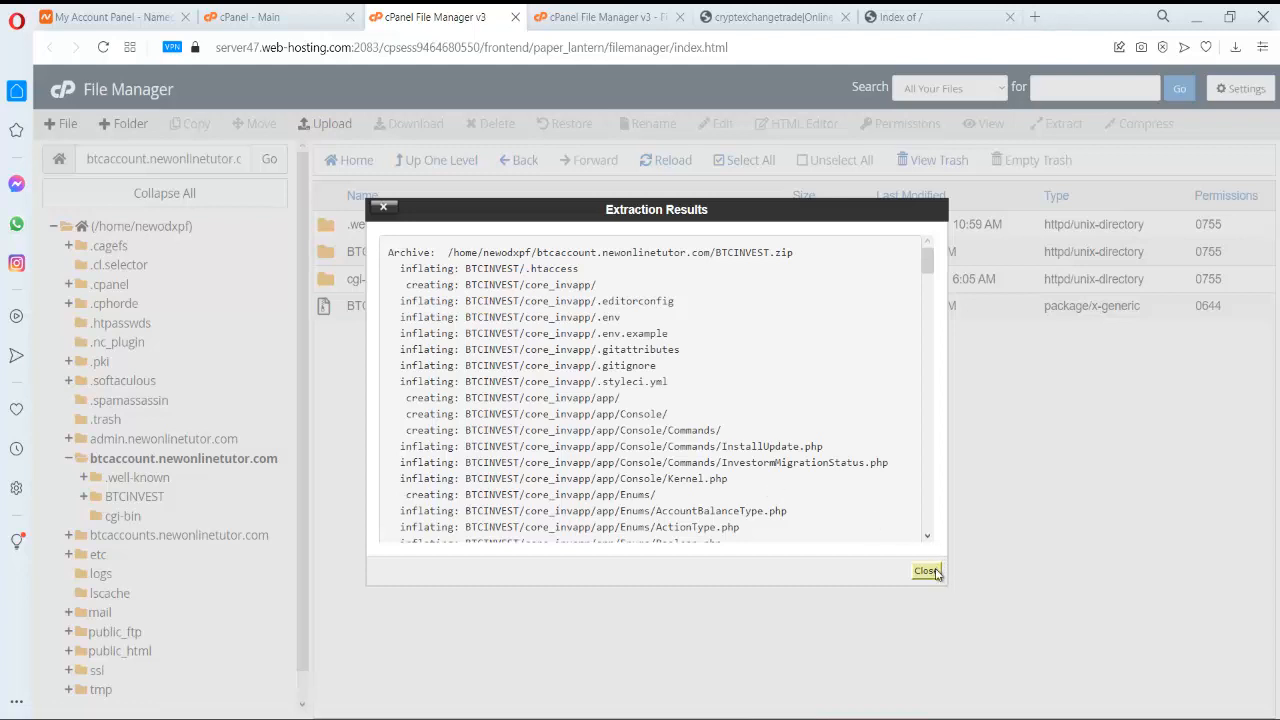
click(926, 571)
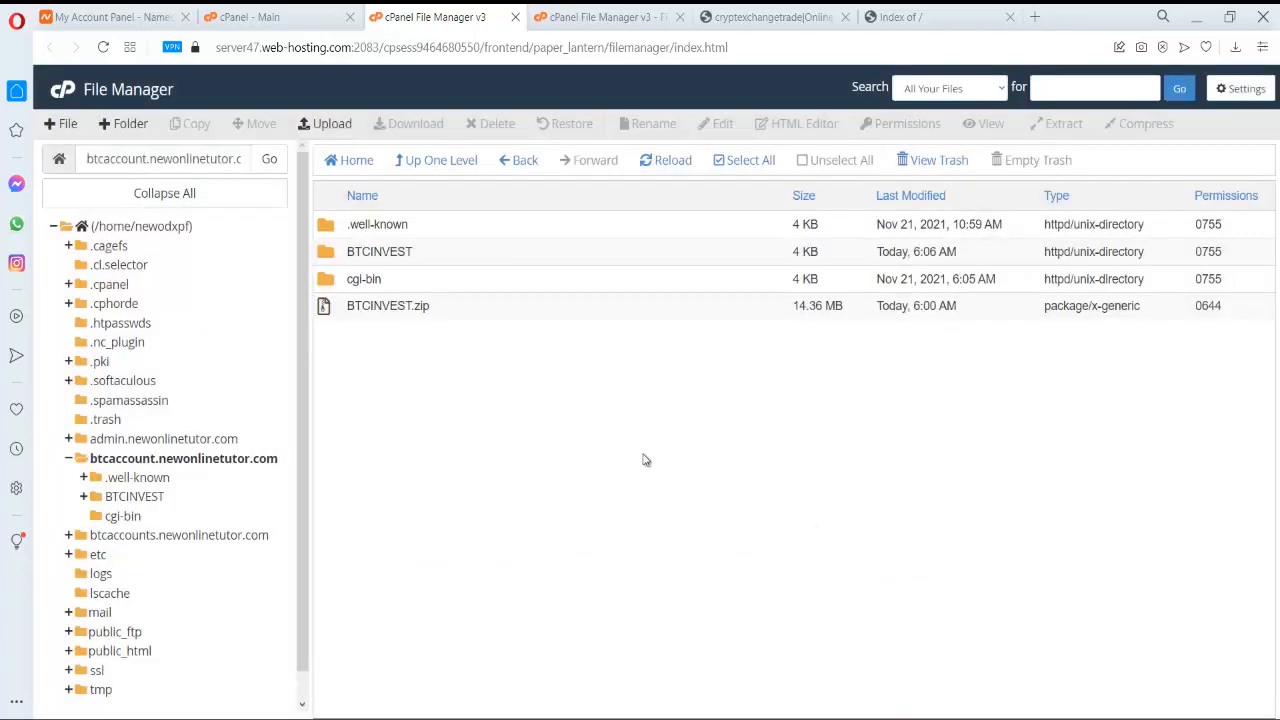
- Move the five extracted items from BTCINVEST up into the btcaccount.newonlinetutor.com folder
double_click(345, 262)
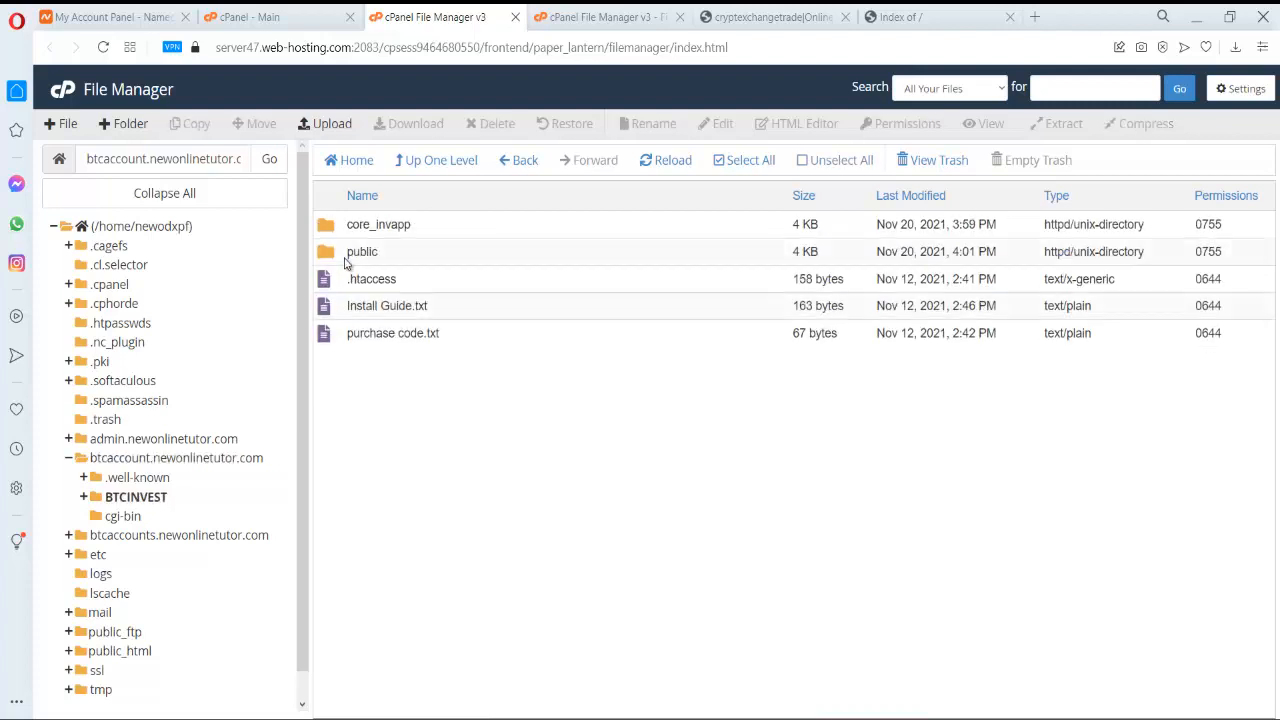
click(458, 223)
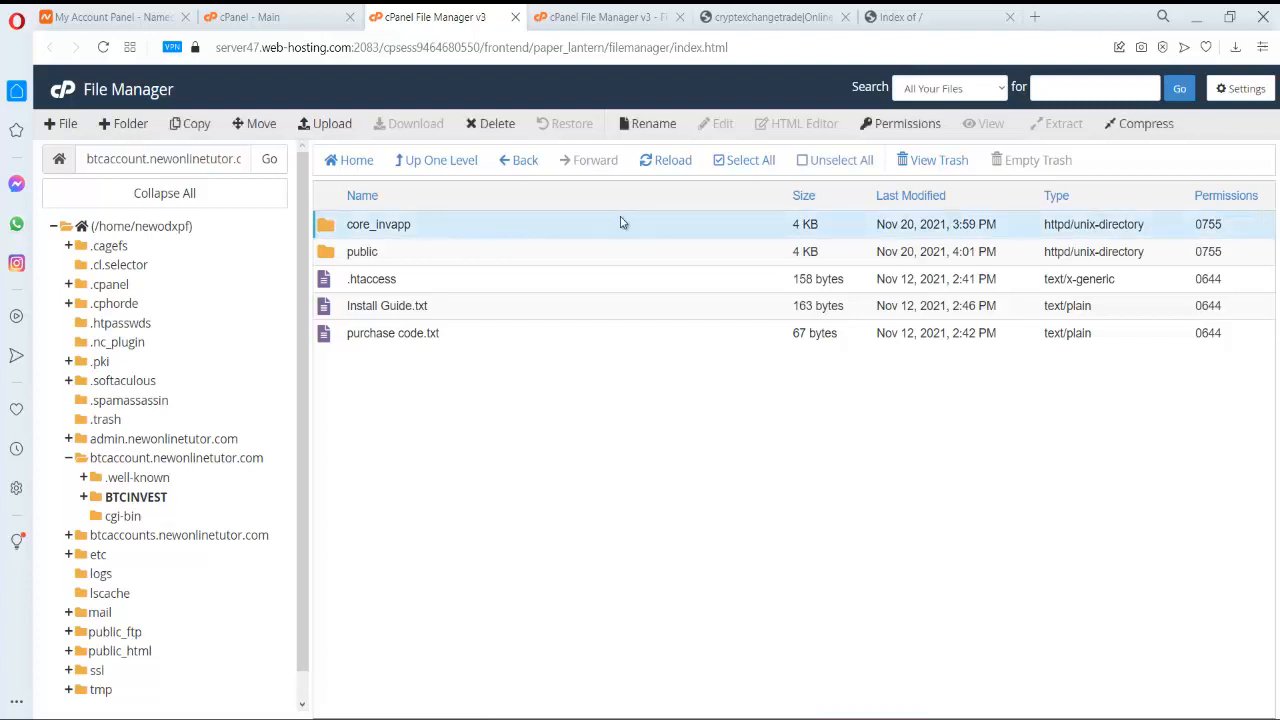
click(733, 161)
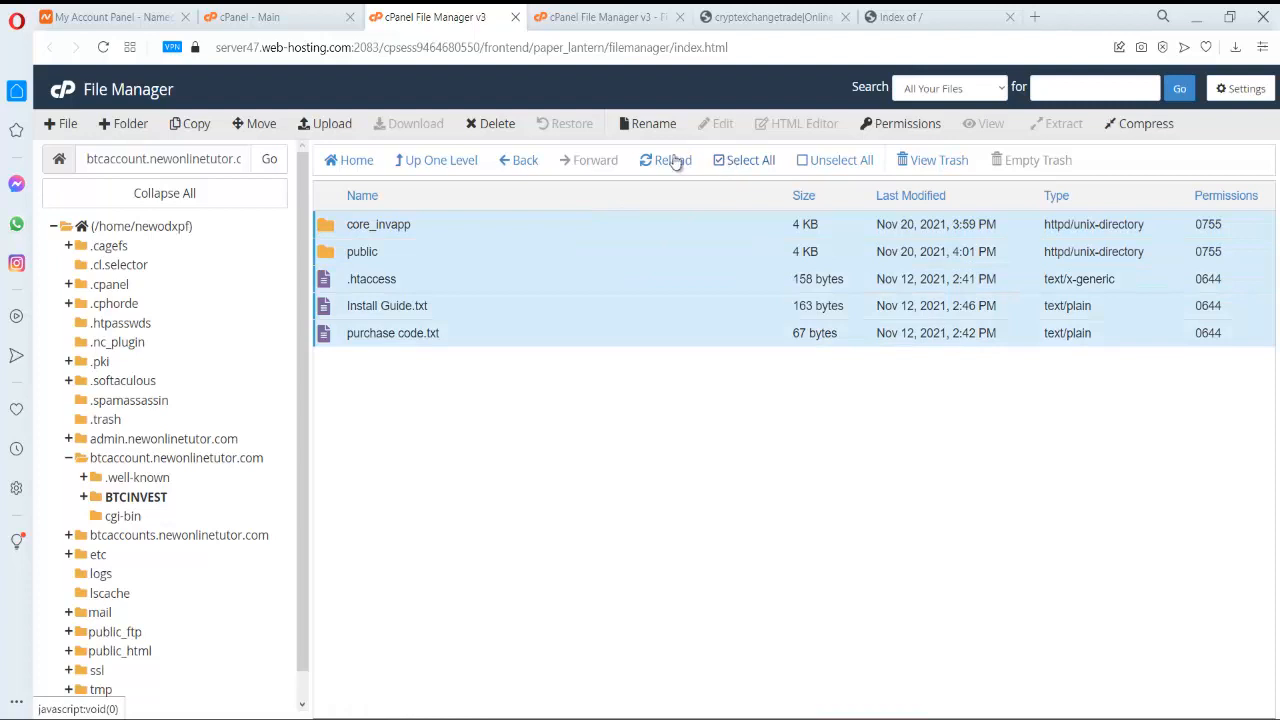
click(258, 124)
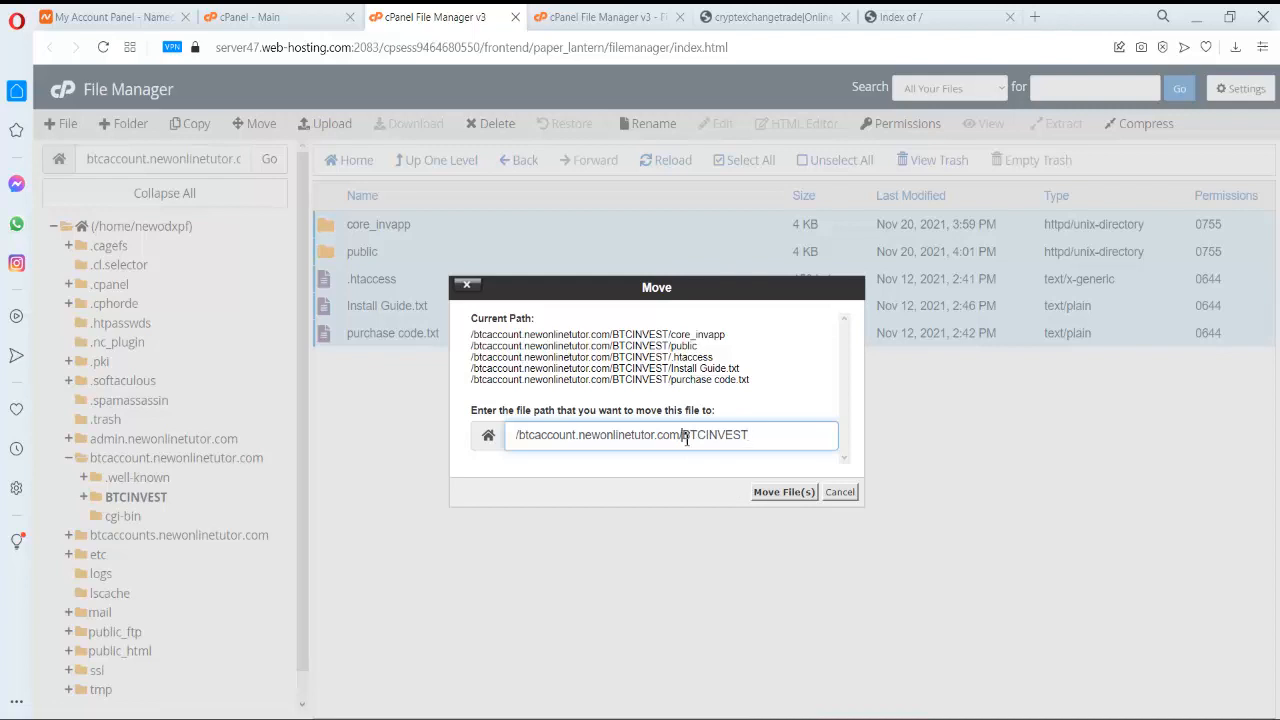
drag(684, 435, 853, 441)
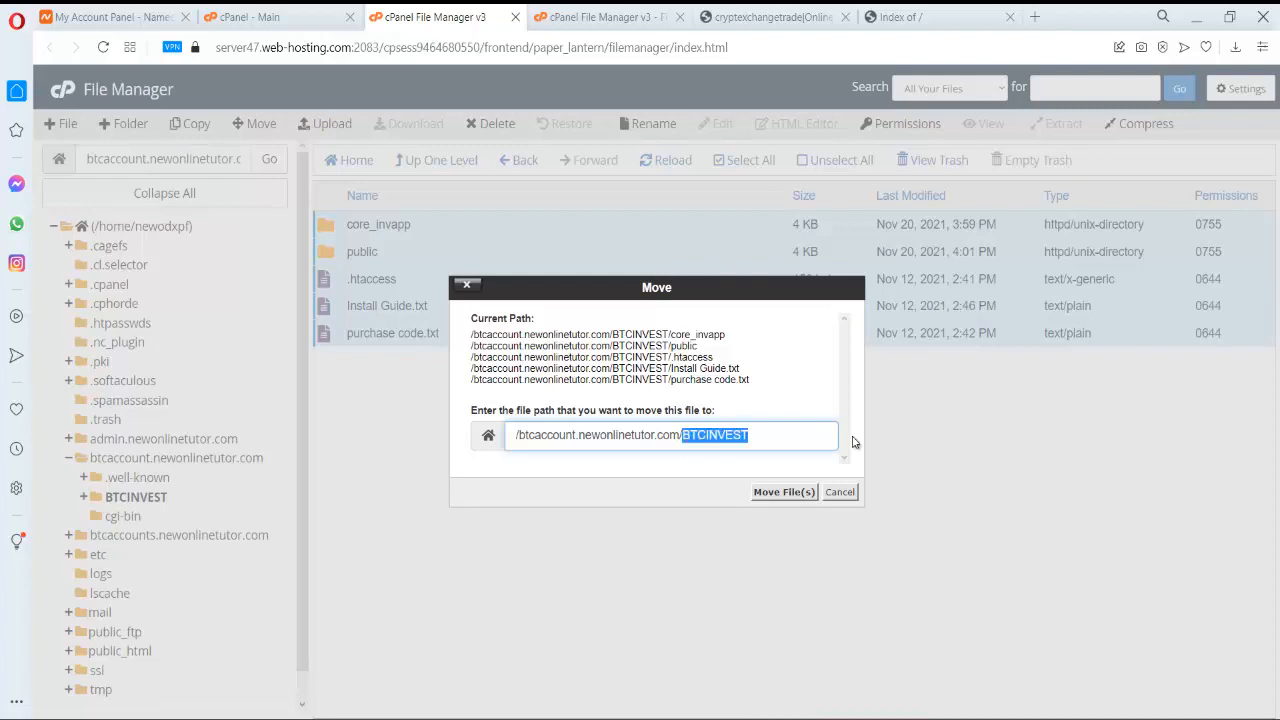
key(BackSpace)
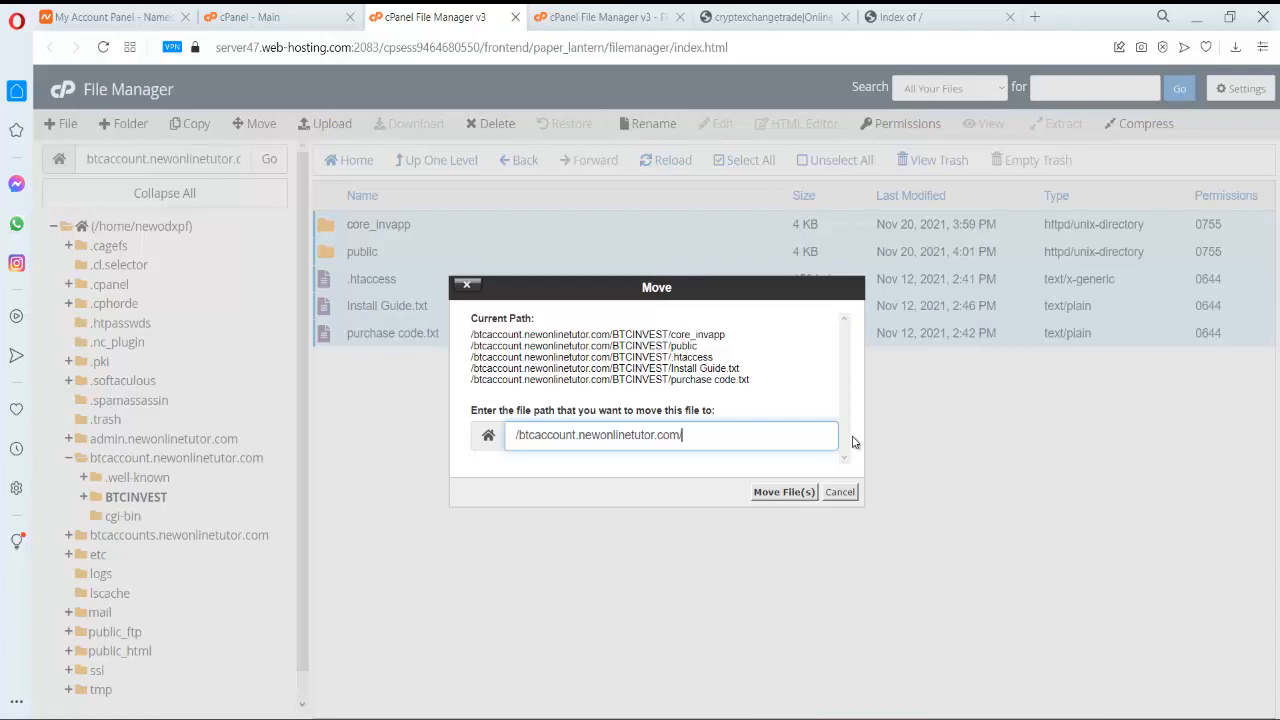
click(785, 500)
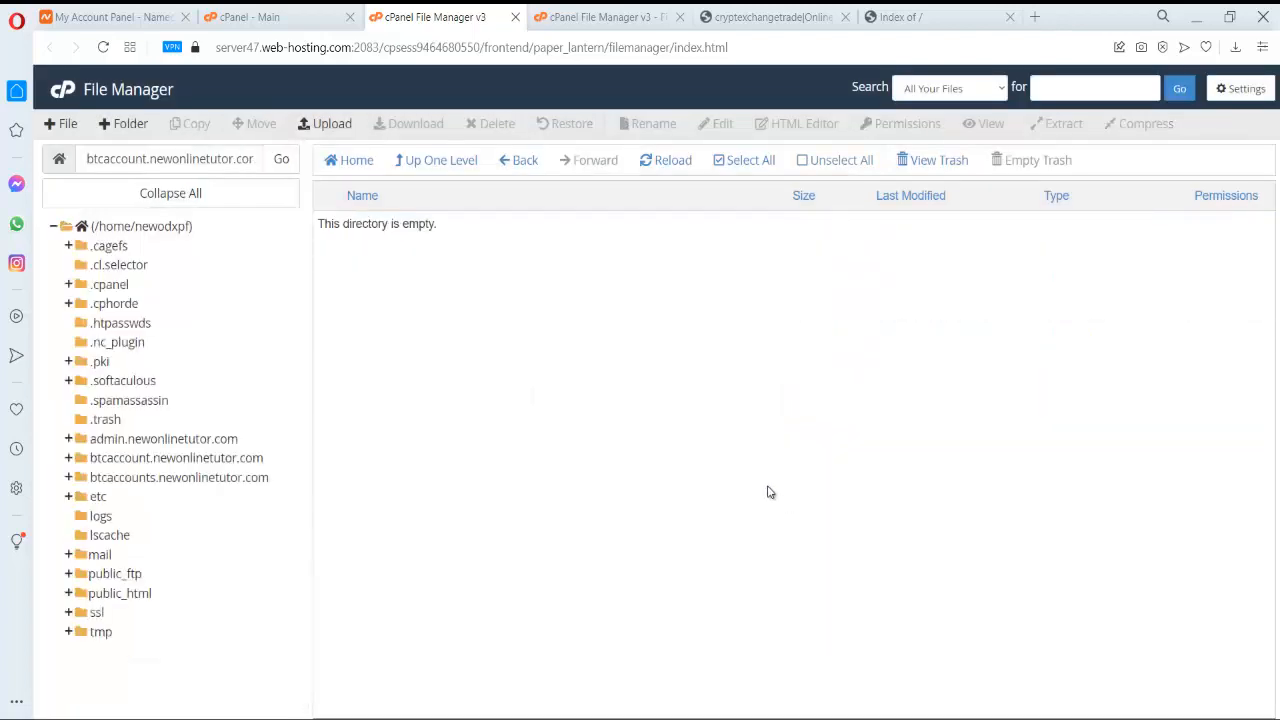
click(447, 163)
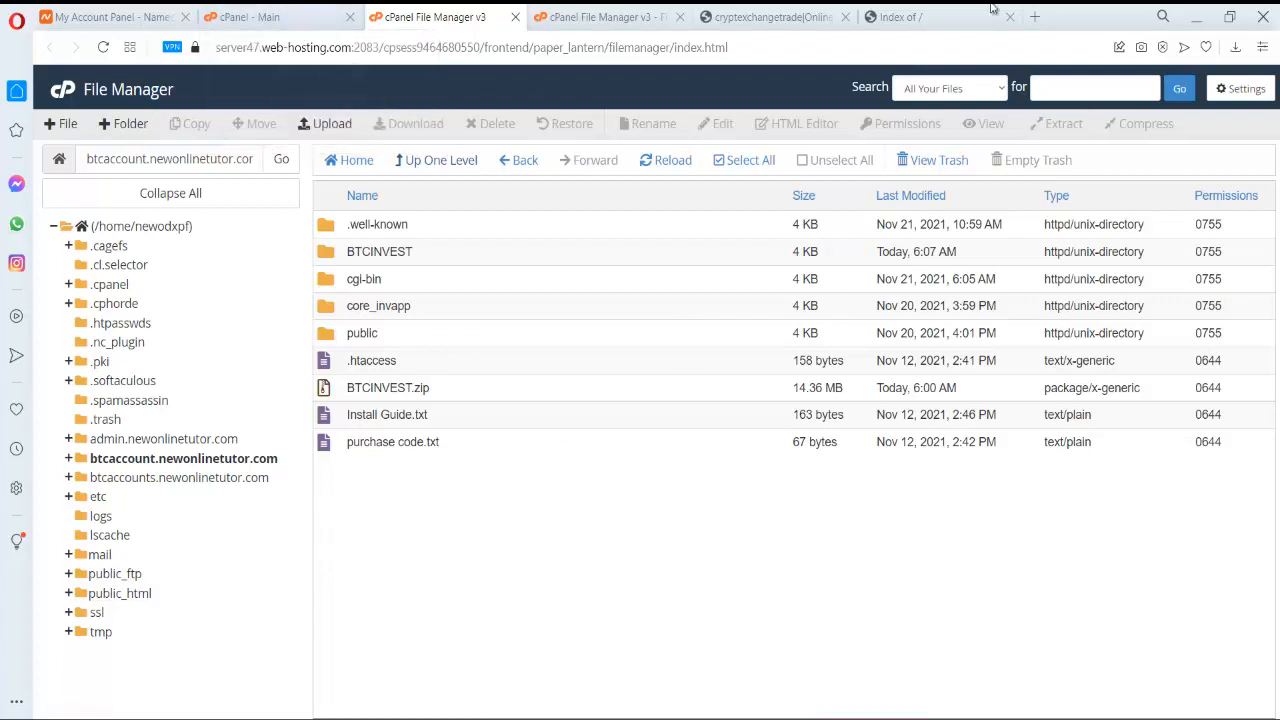
click(628, 16)
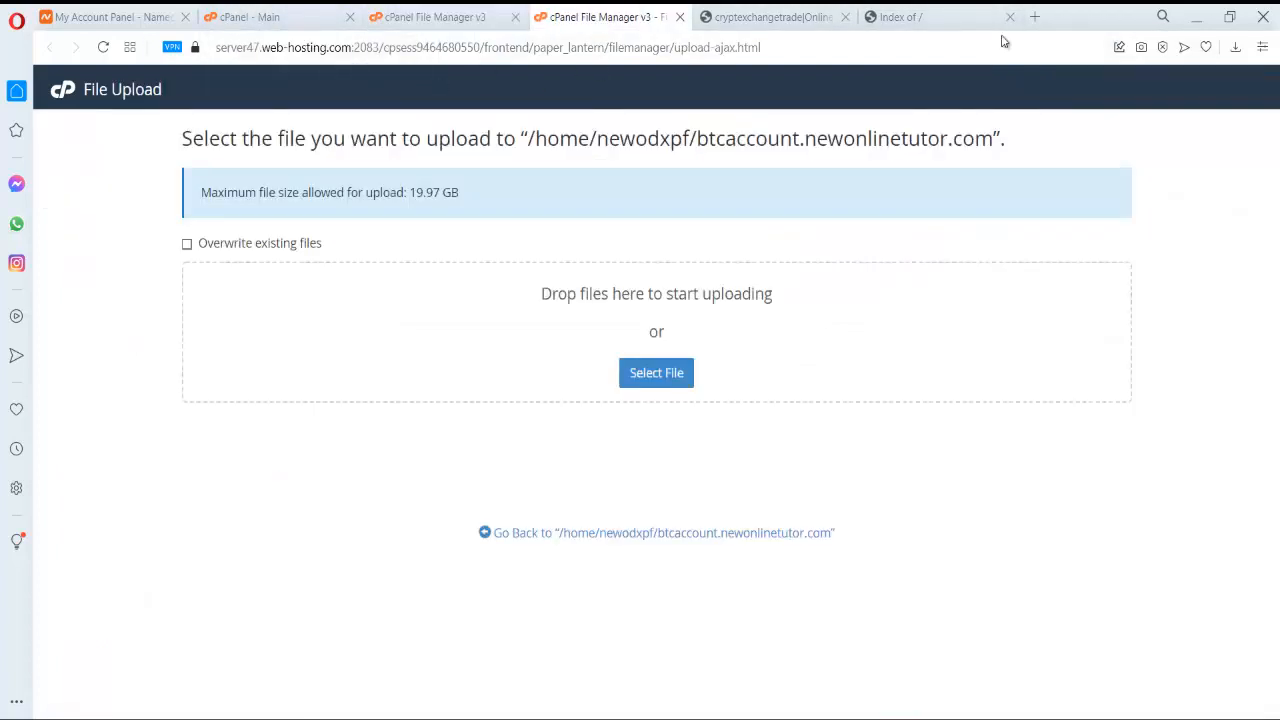
- Create the btcdb database (newodxpf_btcdb) with the MySQL Database Wizard
click(60, 93)
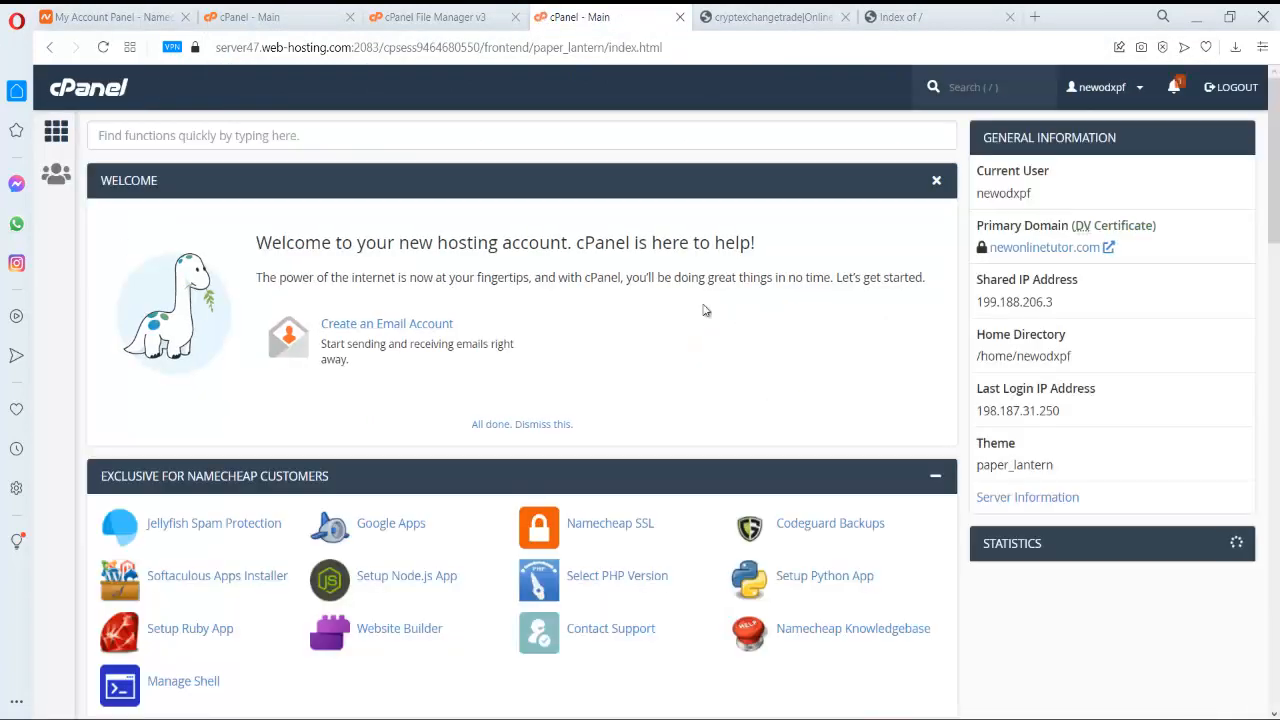
scroll(694, 303, down, 4)
scroll(694, 303, up, 2)
scroll(518, 289, down, 5)
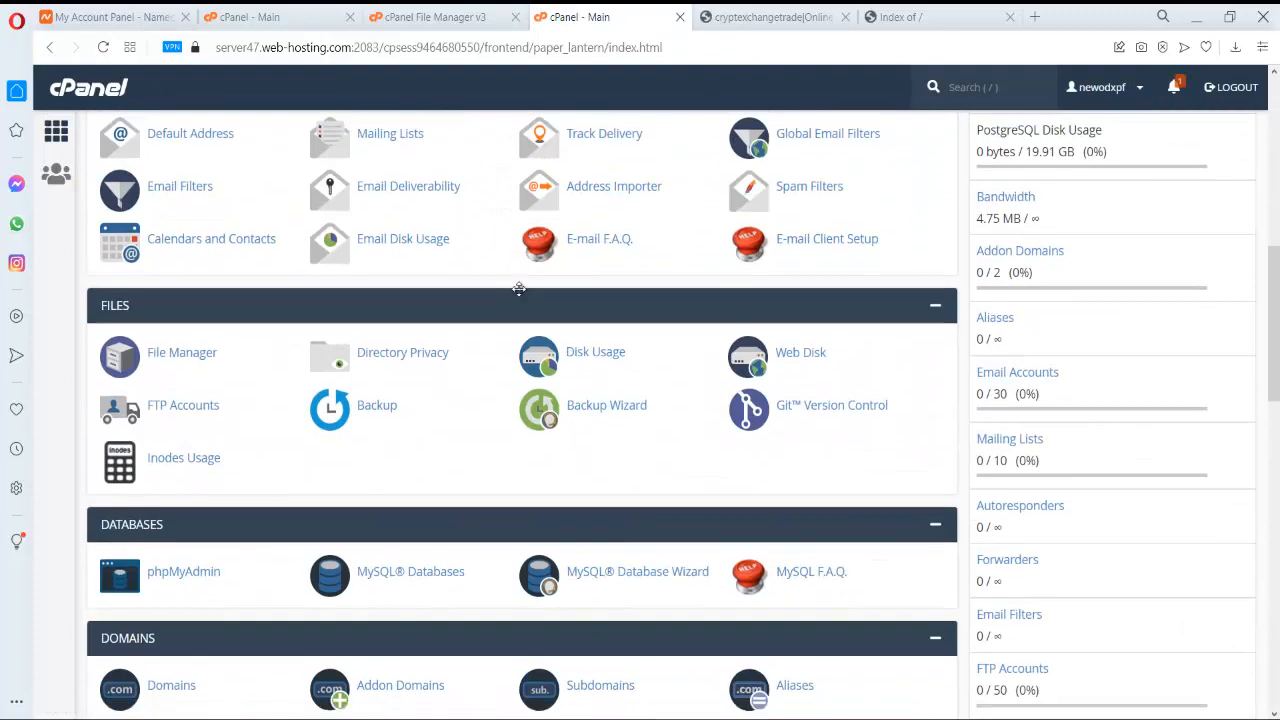
scroll(518, 289, down, 2)
click(607, 416)
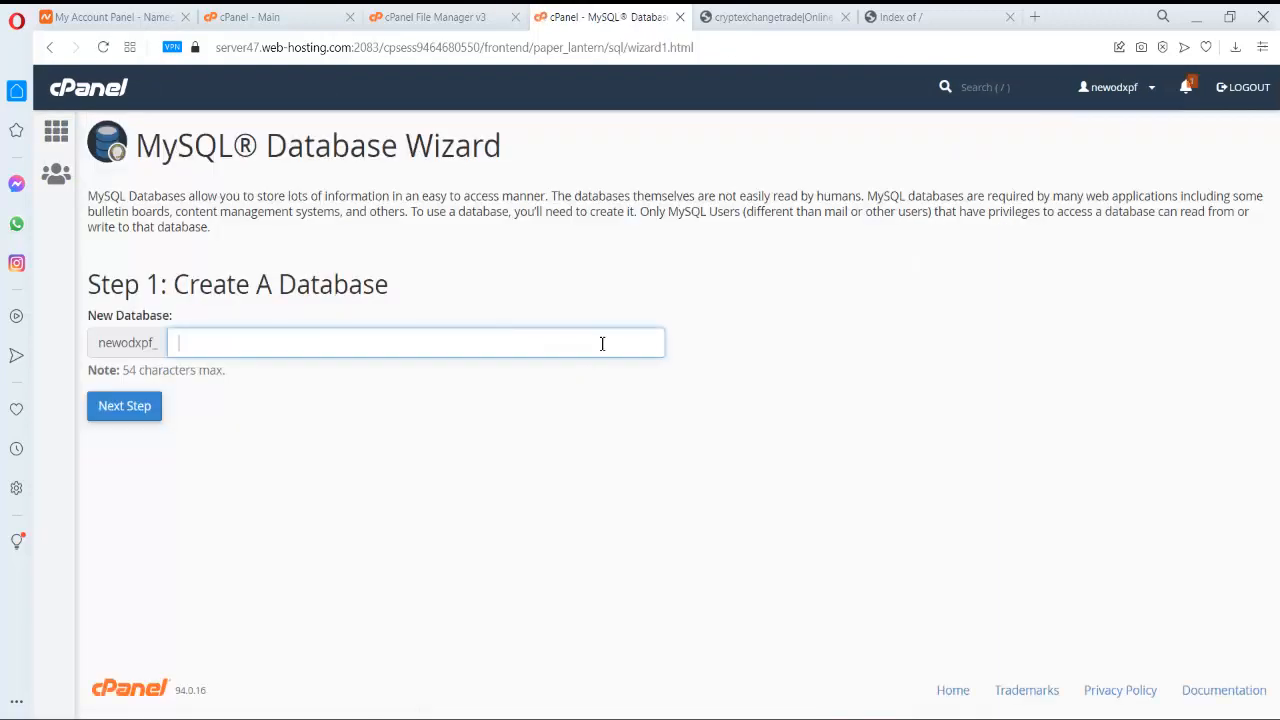
click(599, 343)
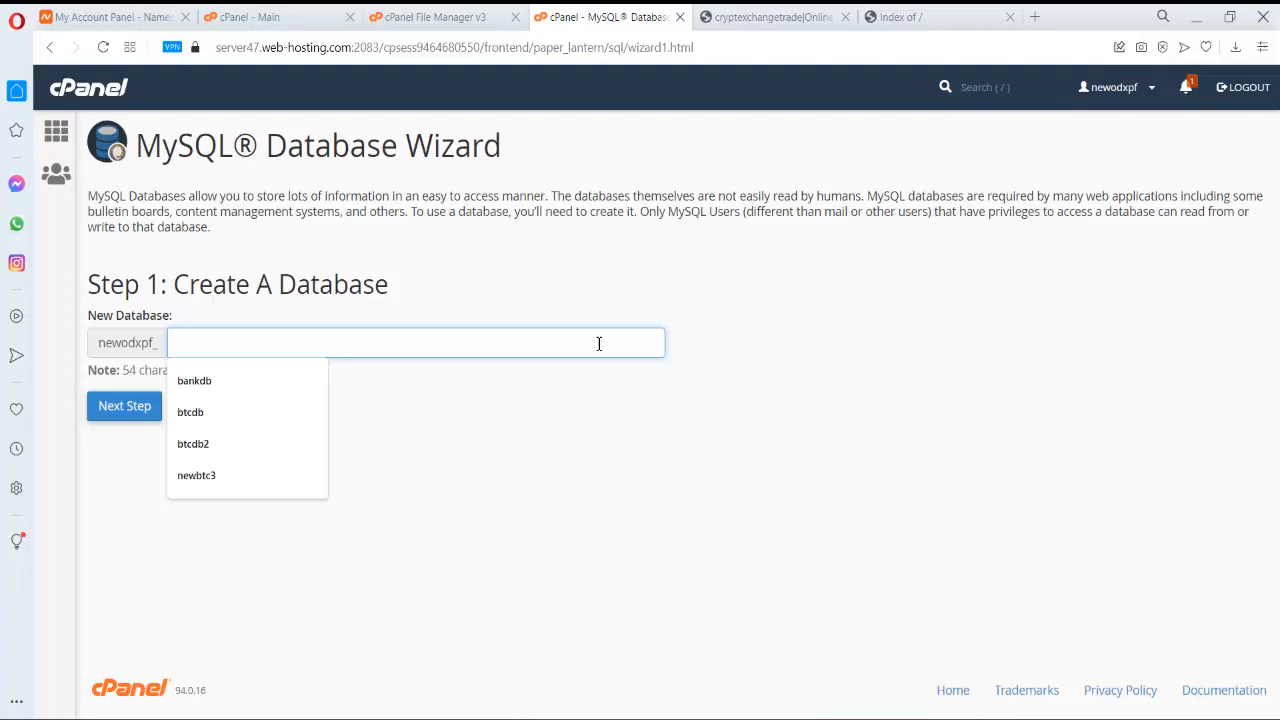
text(n)
key(BackSpace)
text(b)
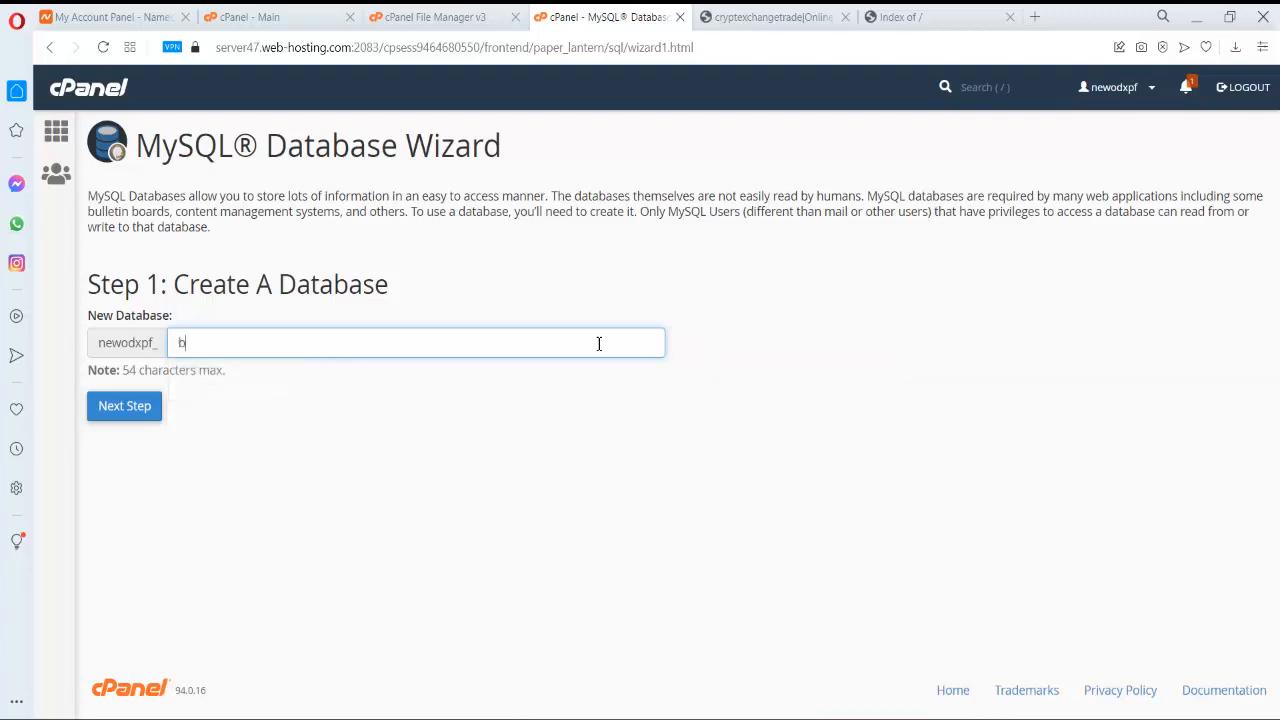
text(tcdb)
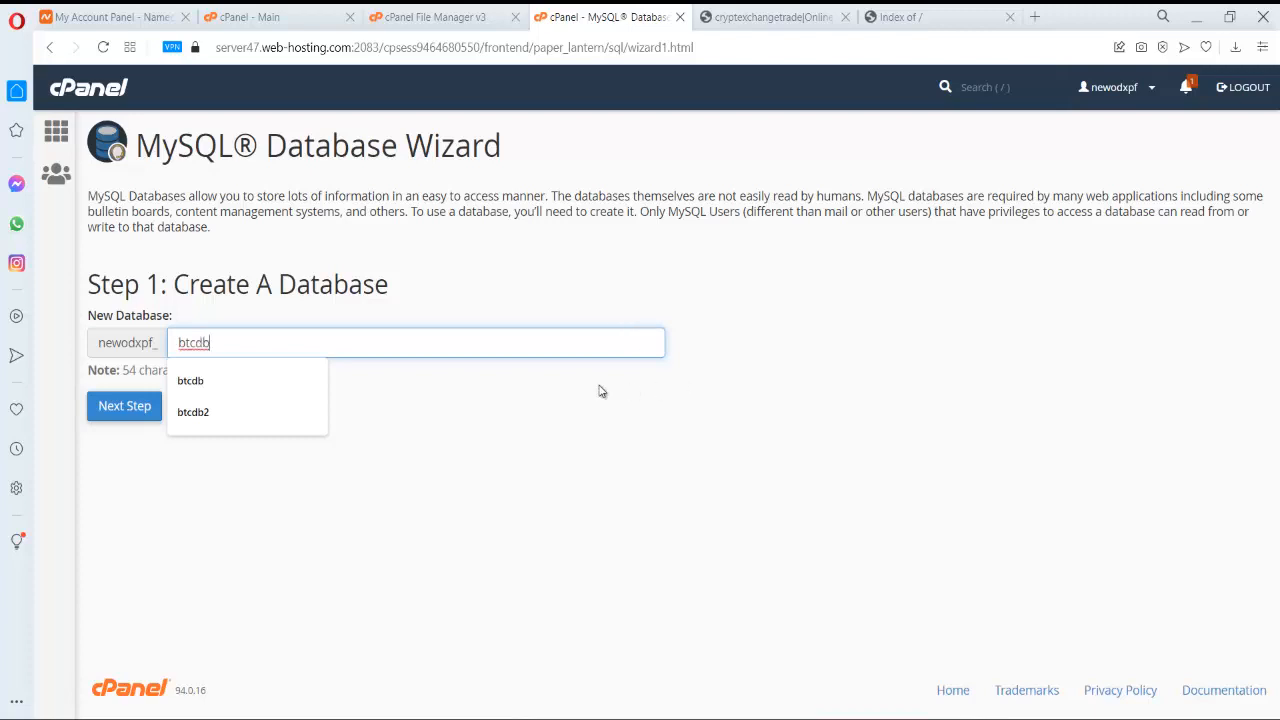
click(702, 369)
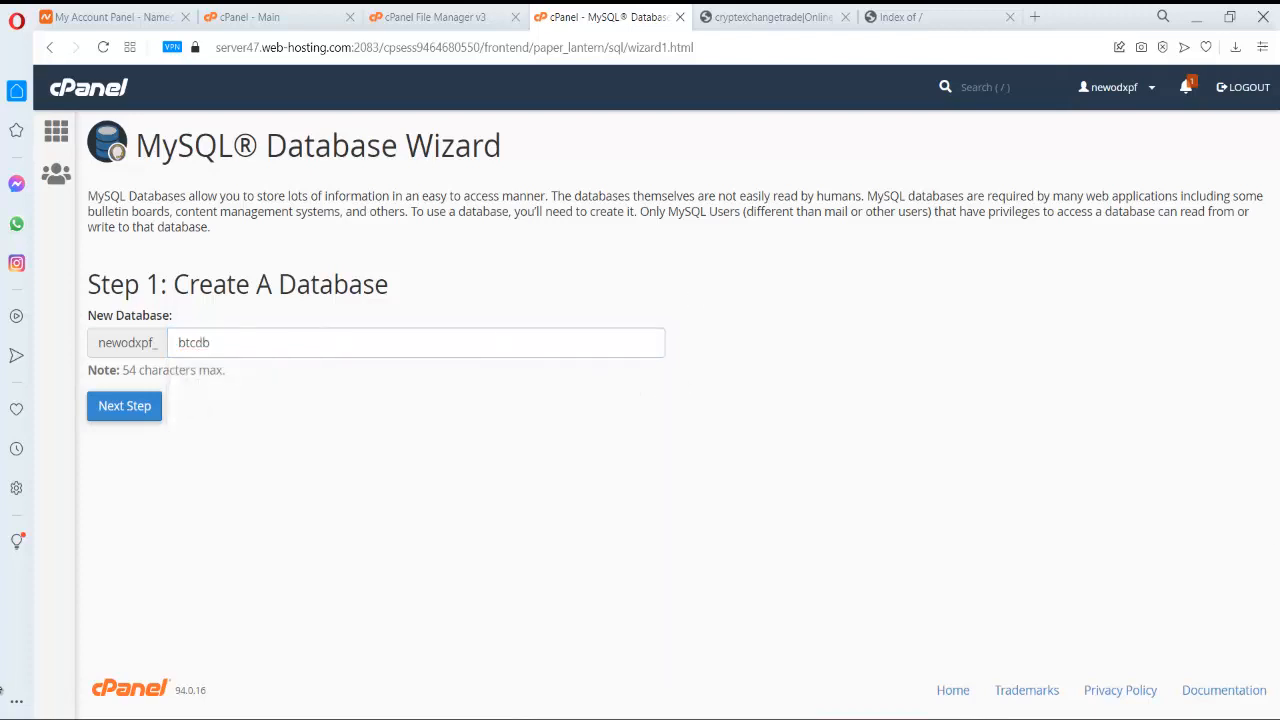
click(133, 410)
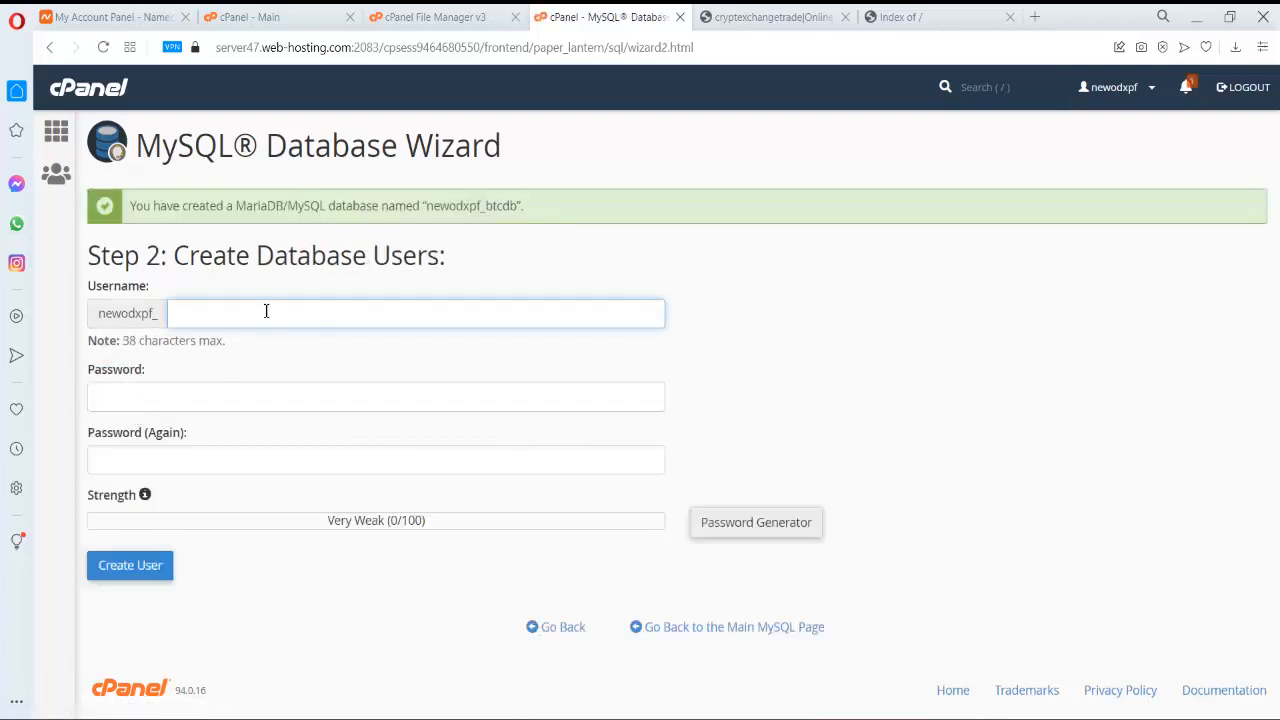
- Enter username user1btc and apply a generated very strong password, saving it in Notepad
text(user1)
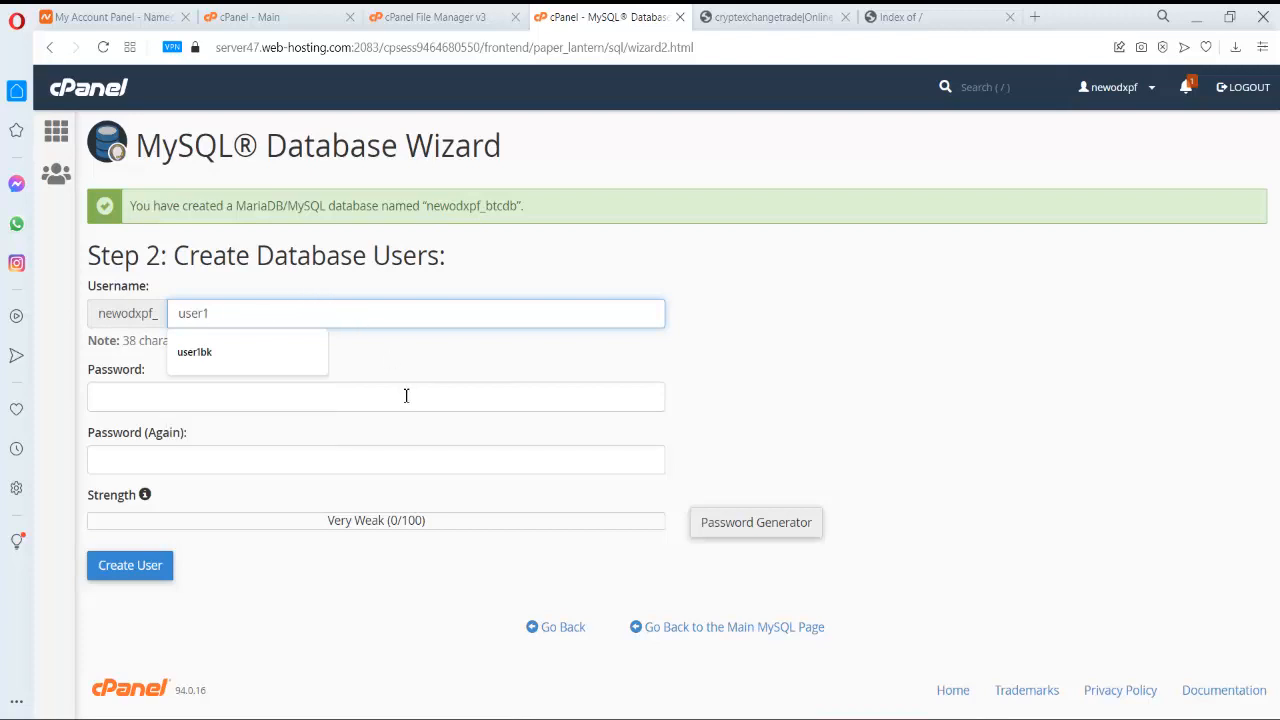
text(b)
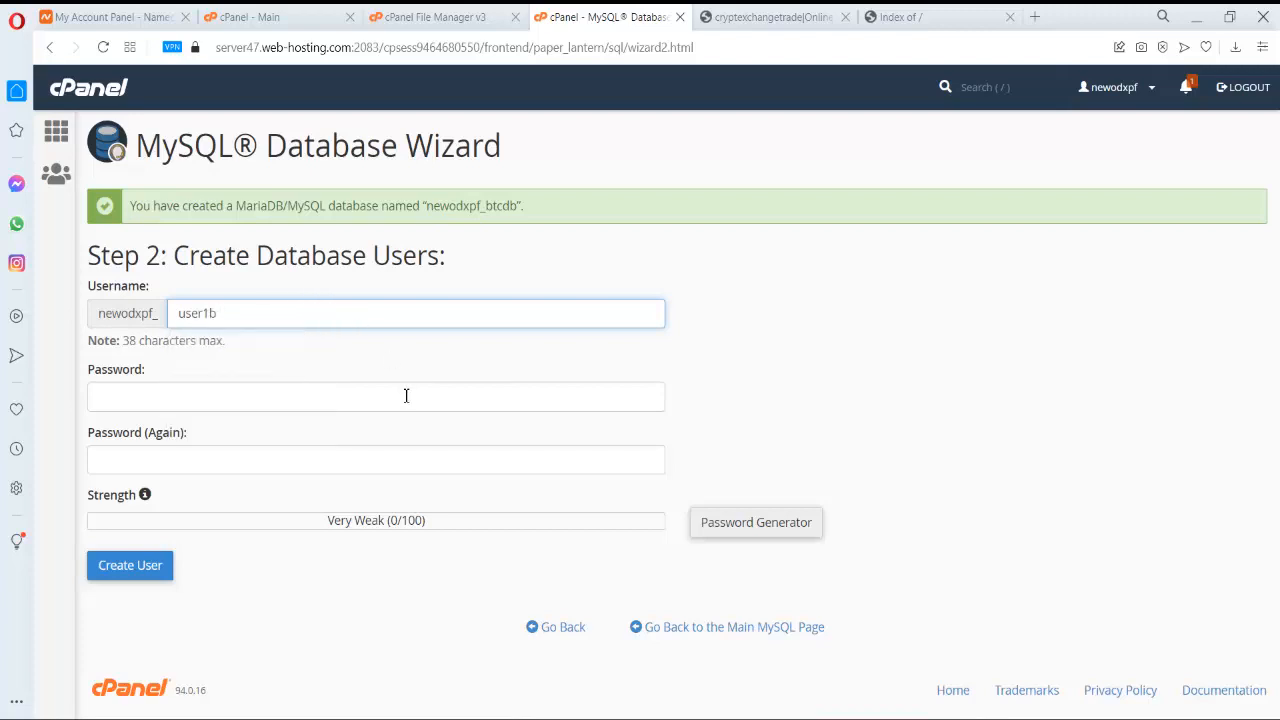
text(rtc)
click(408, 403)
click(731, 523)
triple_click(594, 334)
key(ctrl+c)
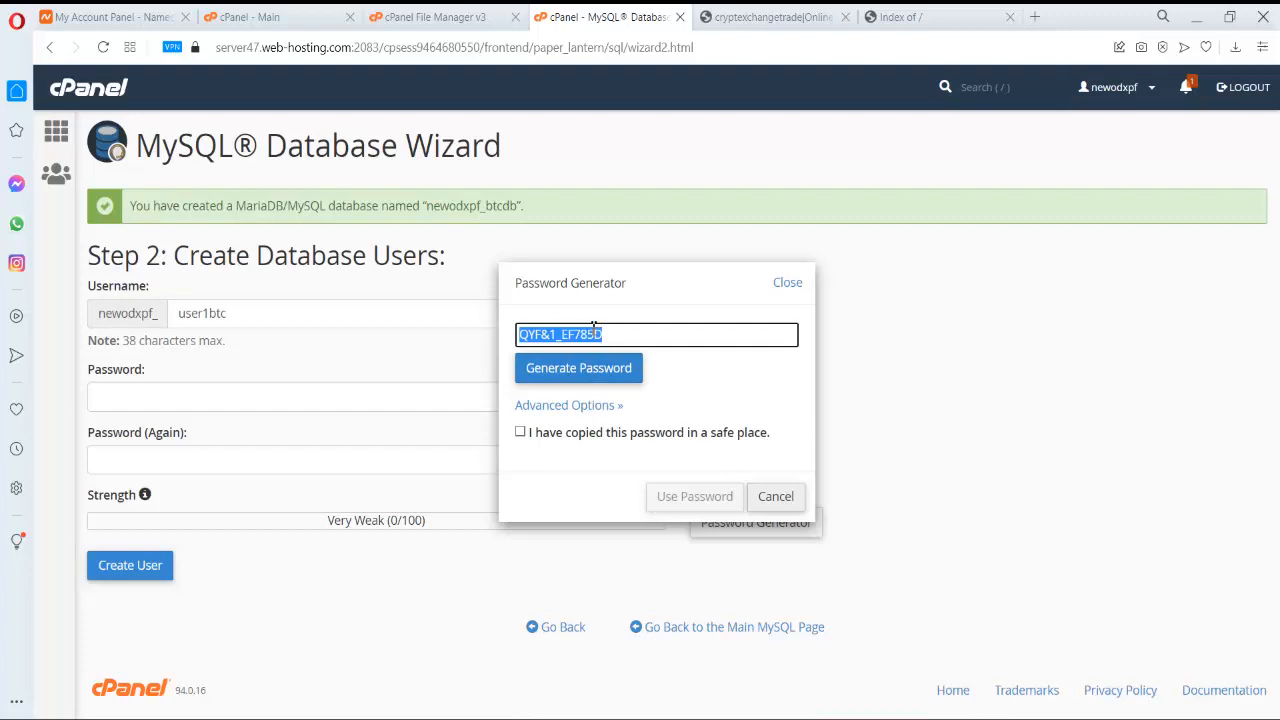
key(super+r)
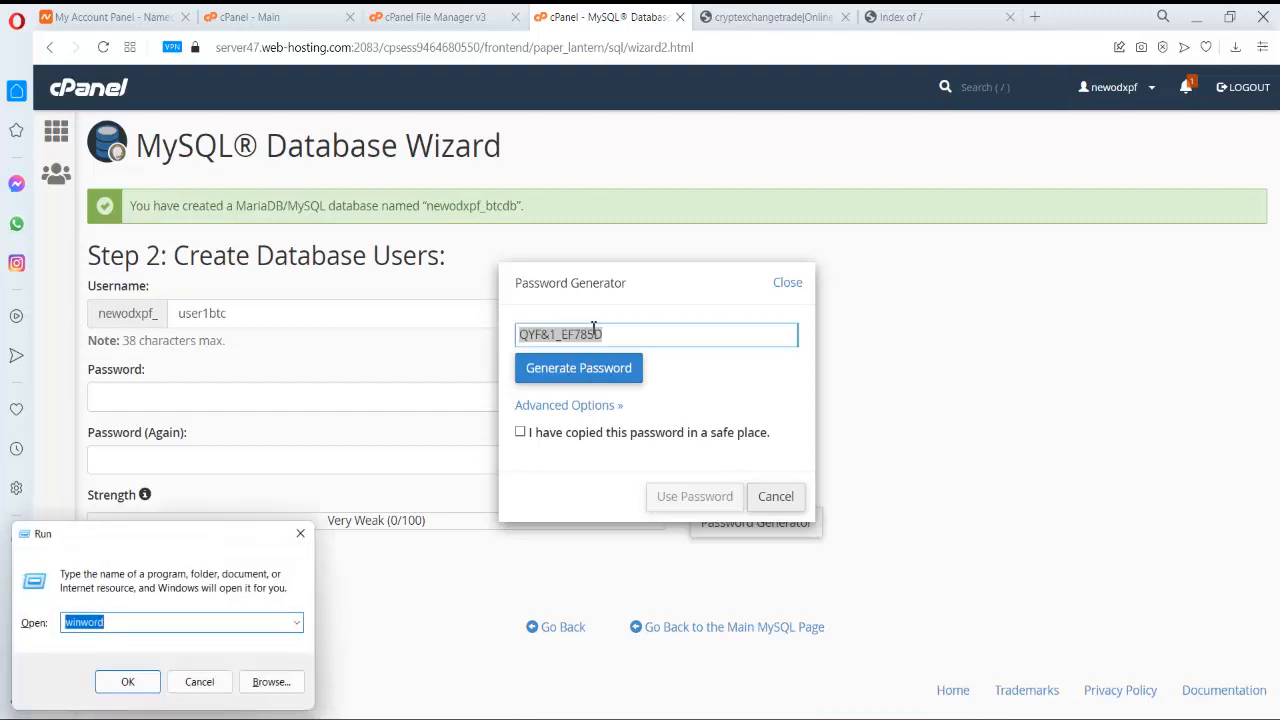
key(Escape)
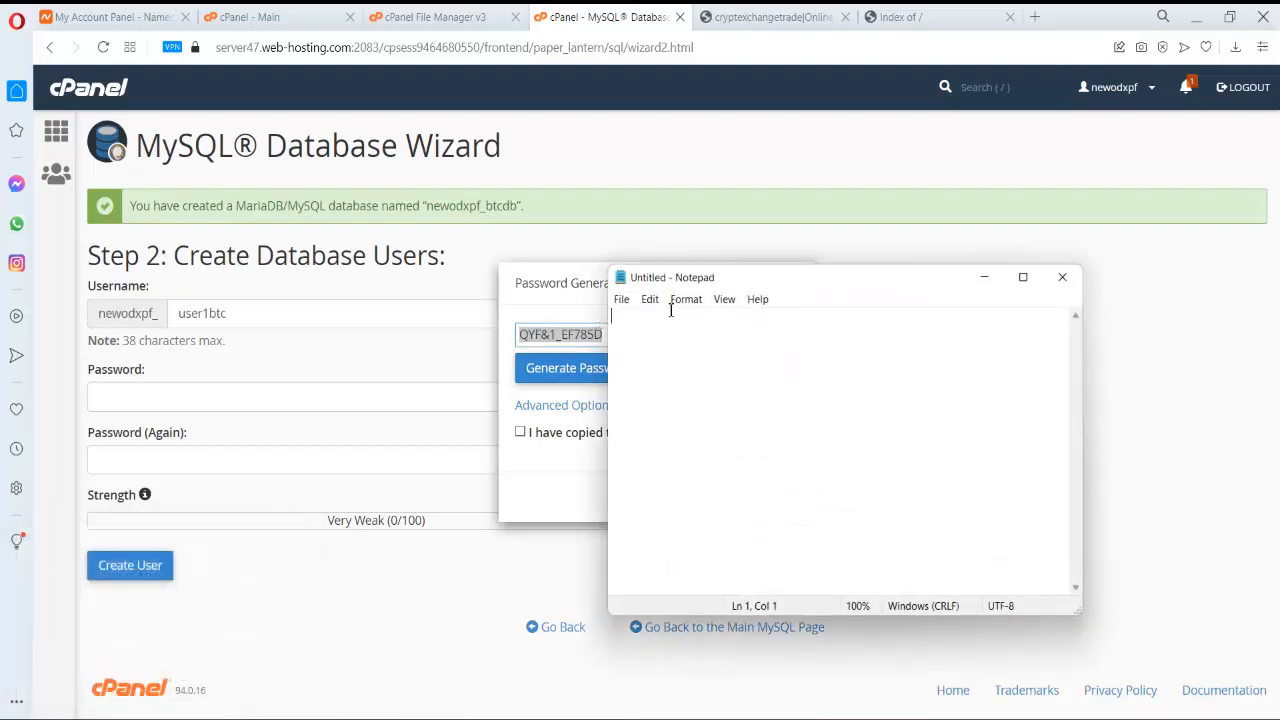
key(ctrl+v)
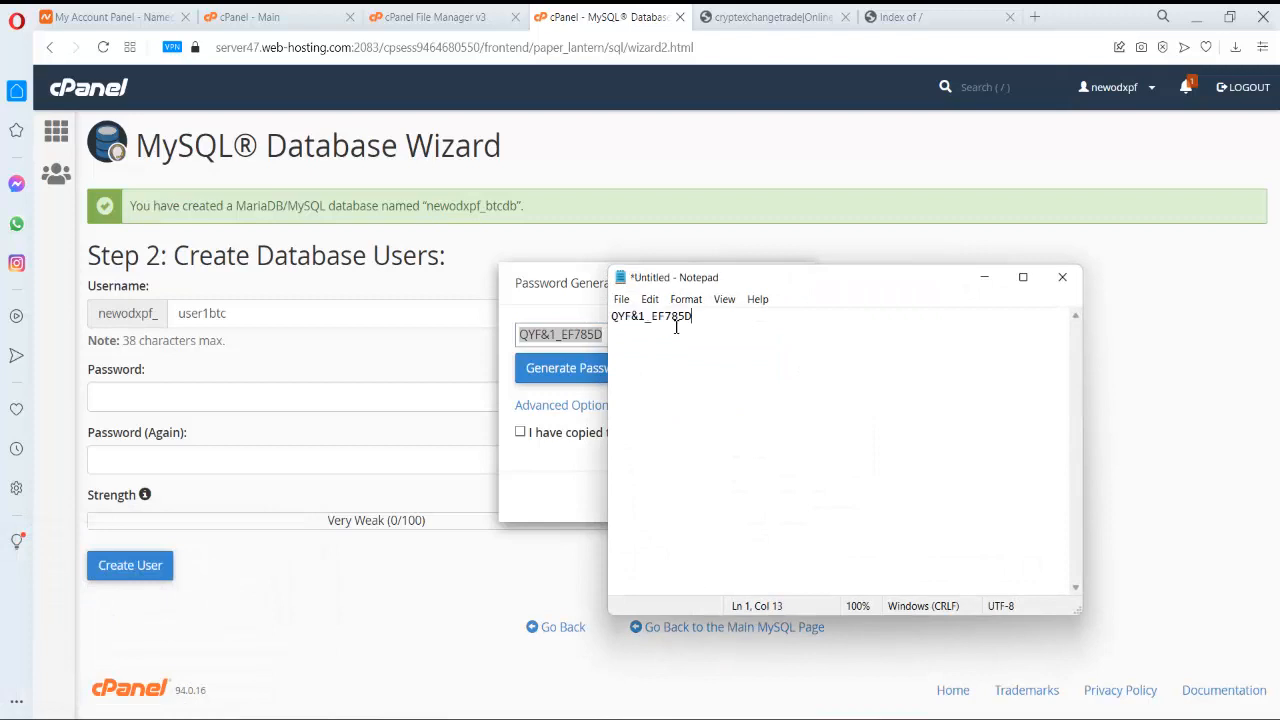
click(194, 360)
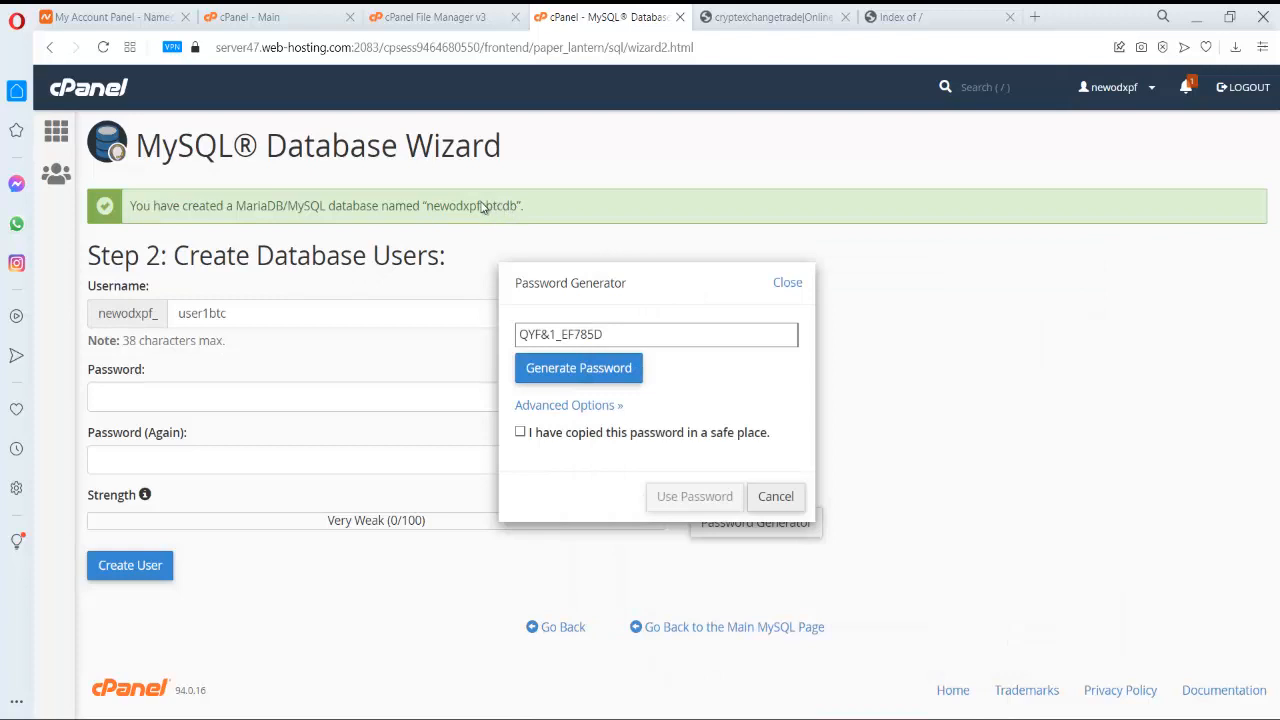
click(555, 432)
click(694, 497)
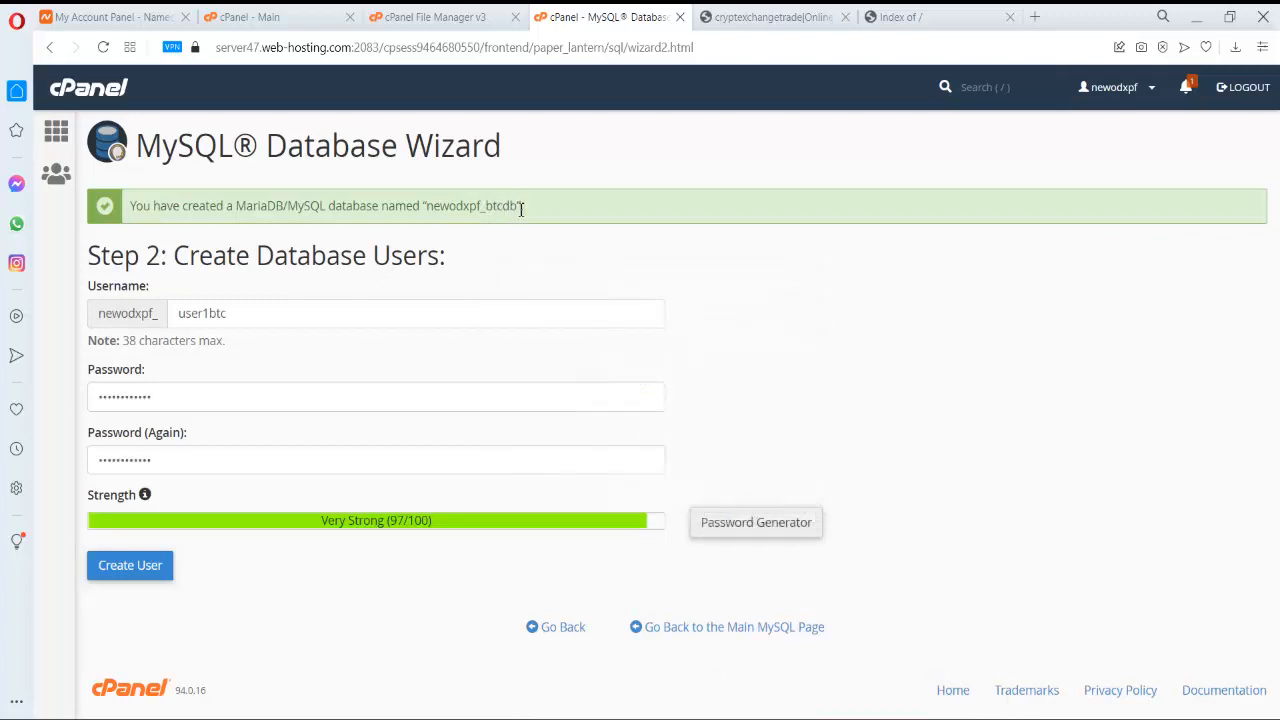
- Copy the database name newodxpf_btcdb into the Notepad notes
drag(518, 207, 431, 214)
key(ctrl+c)
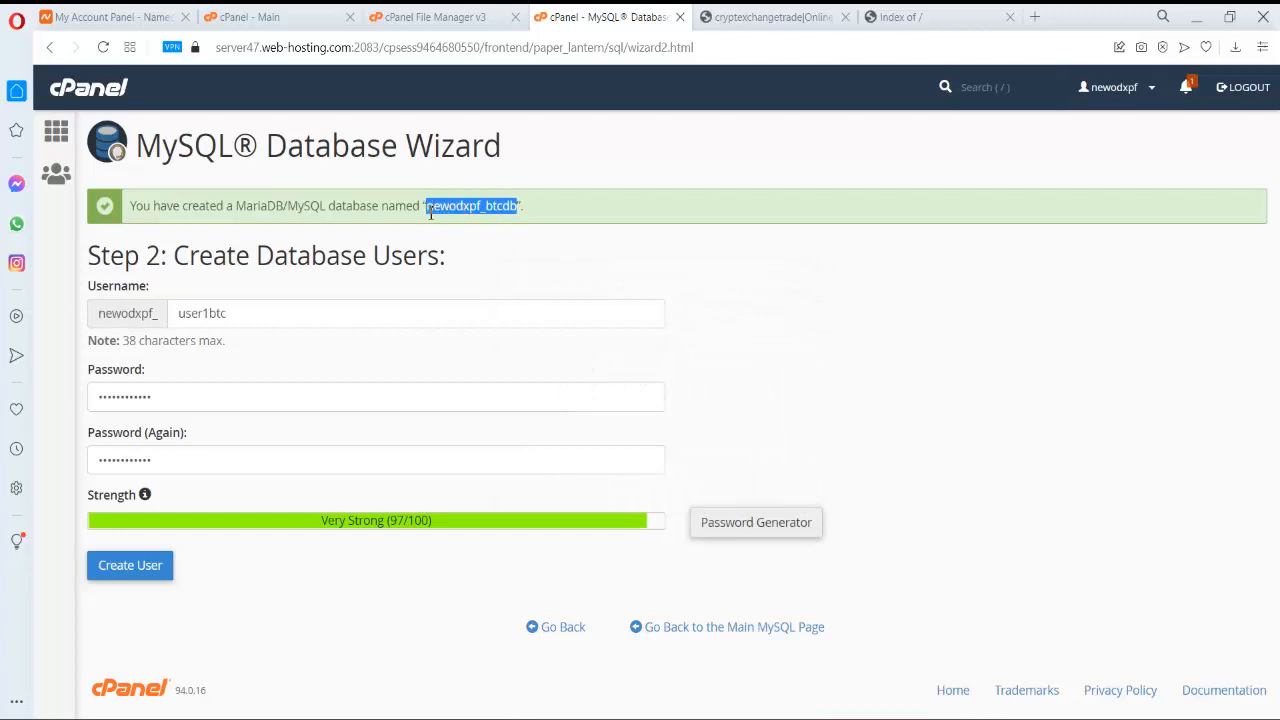
key(alt+Tab)
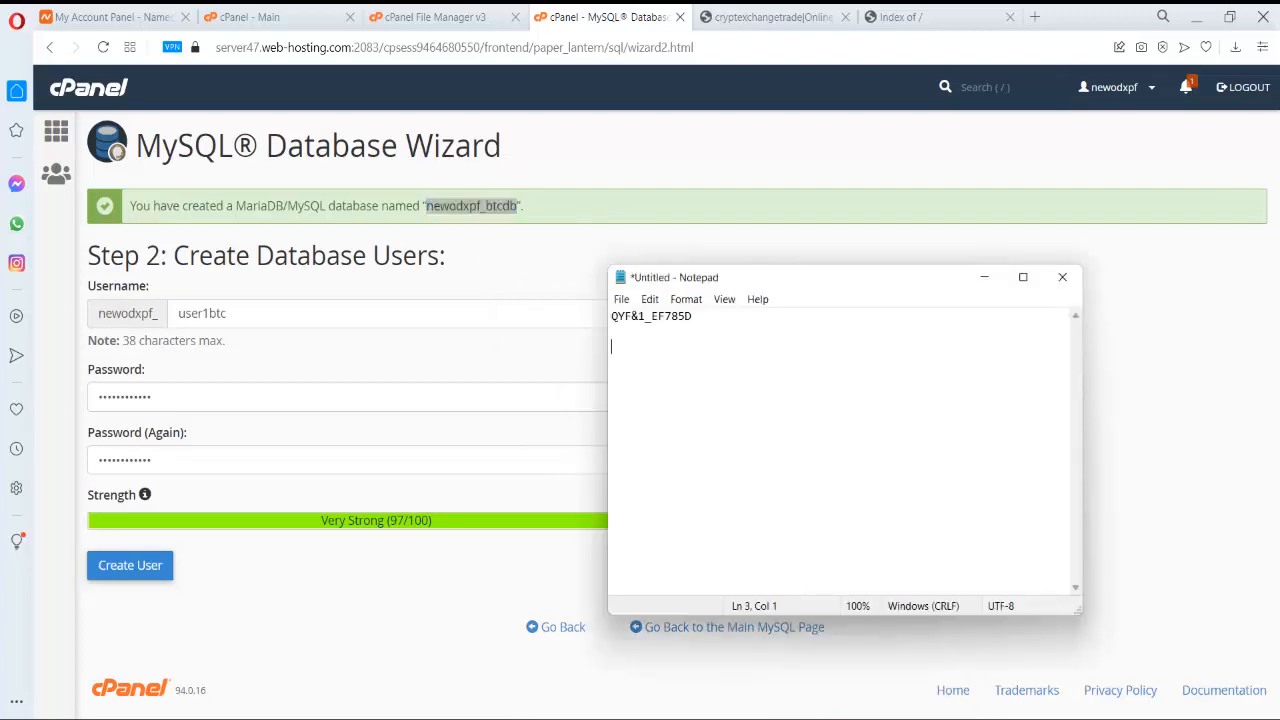
text(bg)
key(ctrl+v)
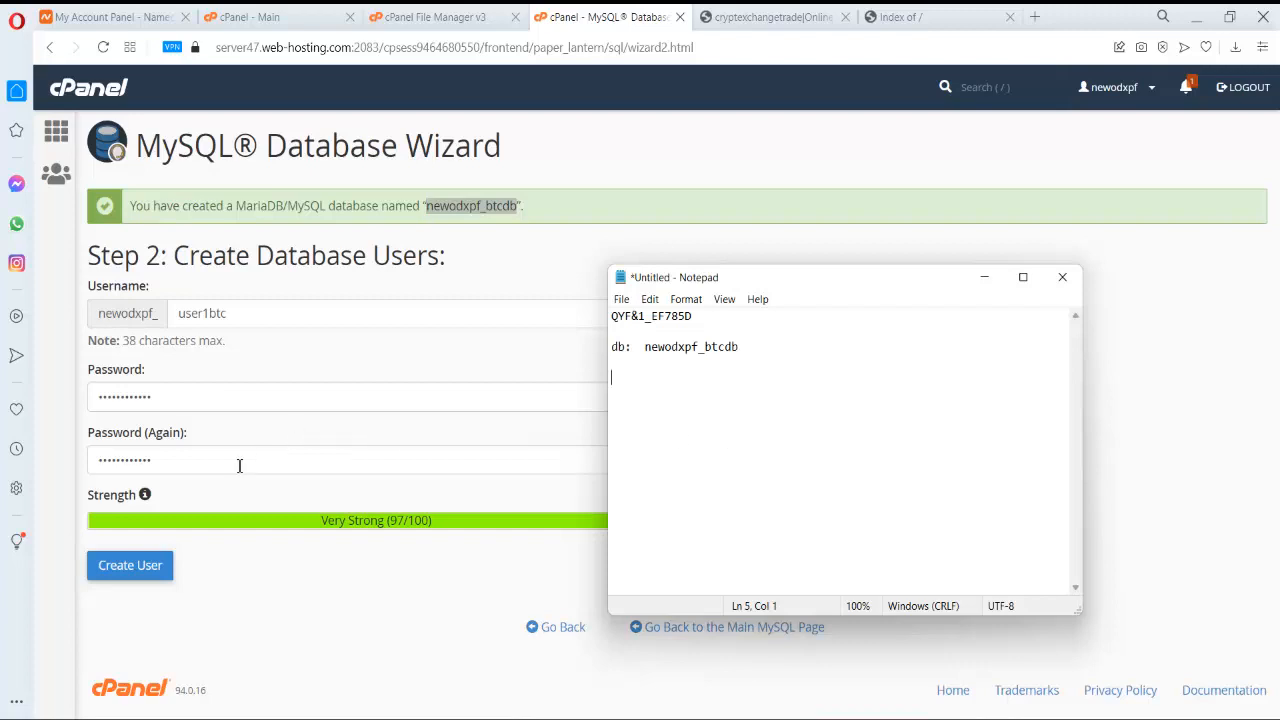
click(335, 594)
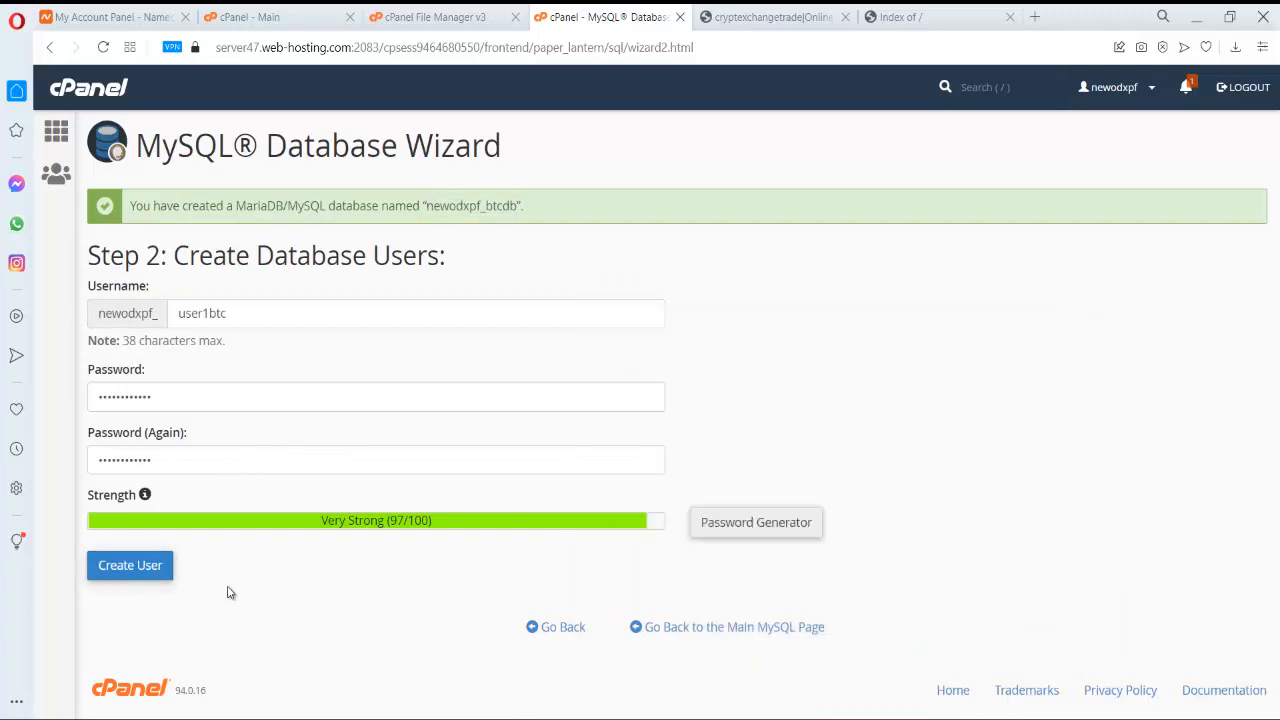
- Create user newodxpf_user1btc and grant it ALL PRIVILEGES on newodxpf_btcdb
click(145, 569)
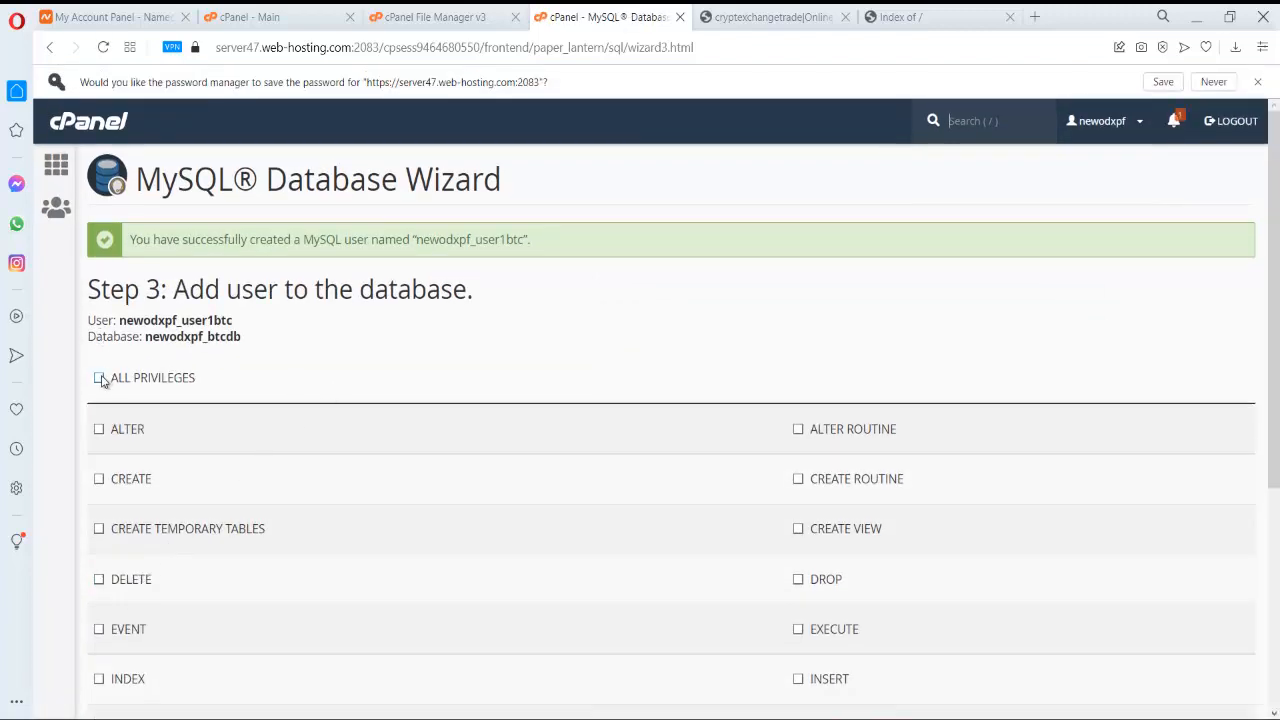
click(99, 378)
scroll(511, 331, down, 3)
scroll(232, 307, up, 3)
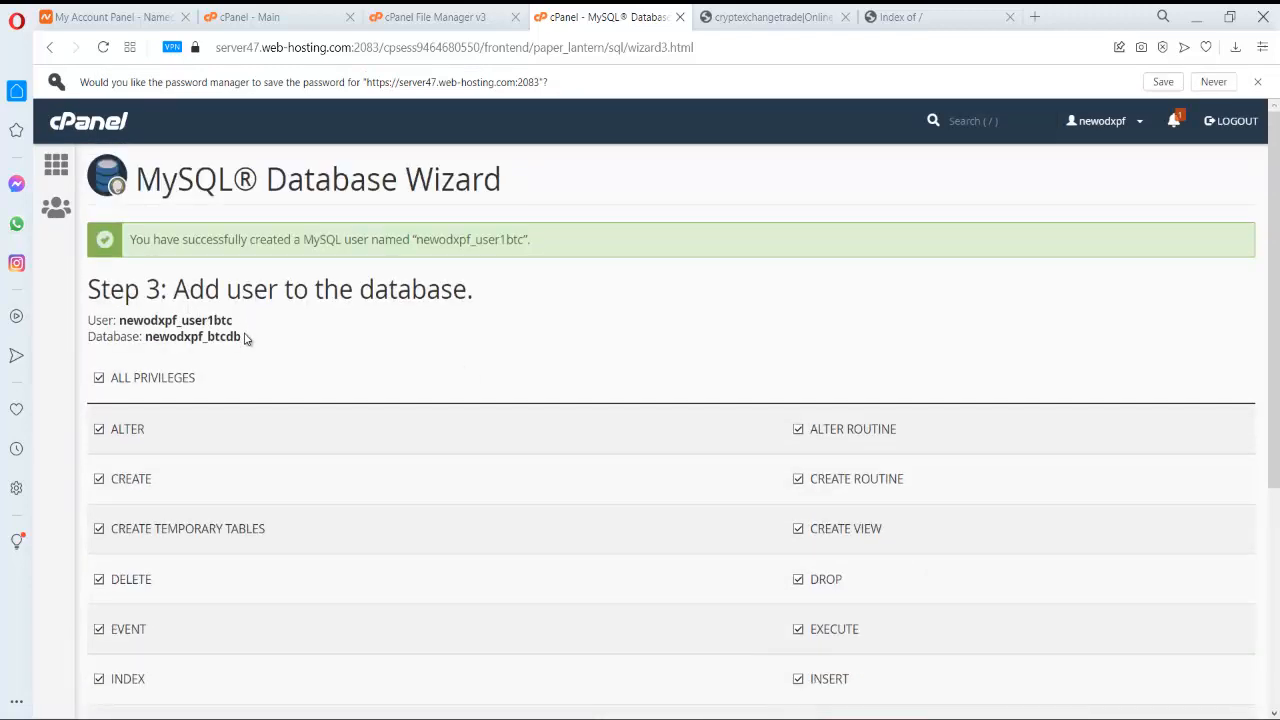
drag(232, 321, 124, 326)
key(ctrl+c)
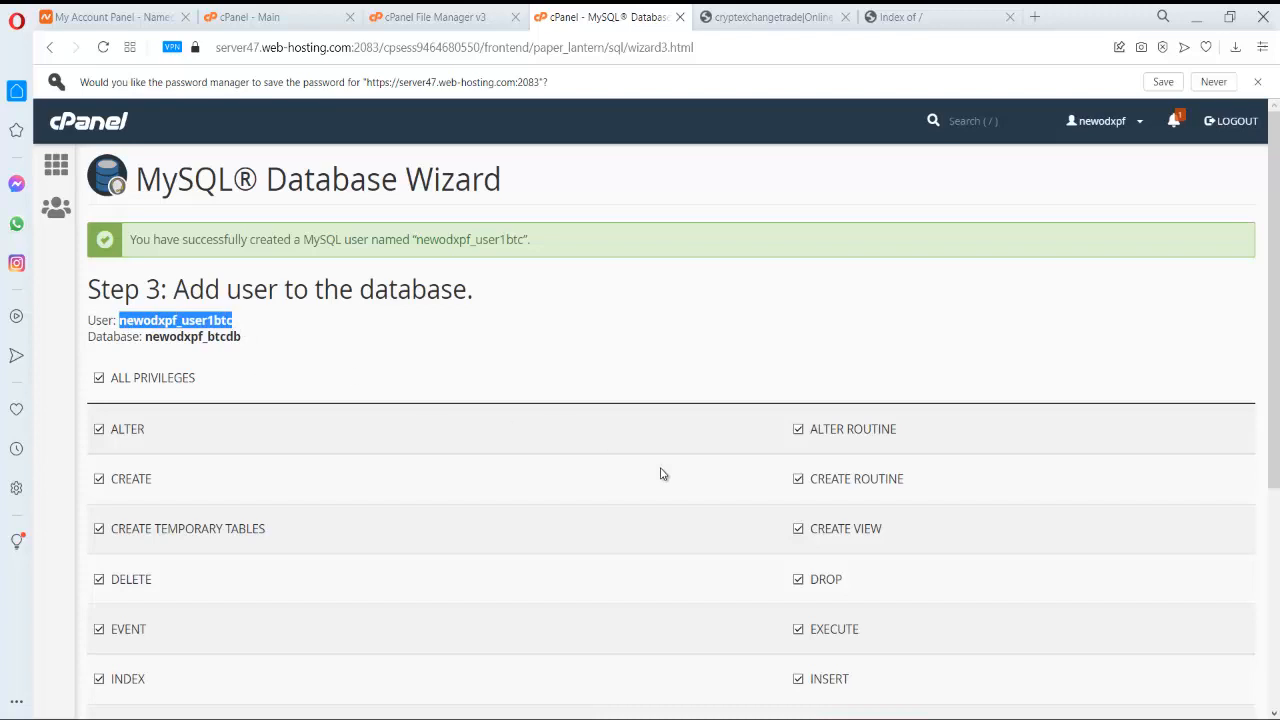
scroll(646, 471, down, 4)
click(138, 527)
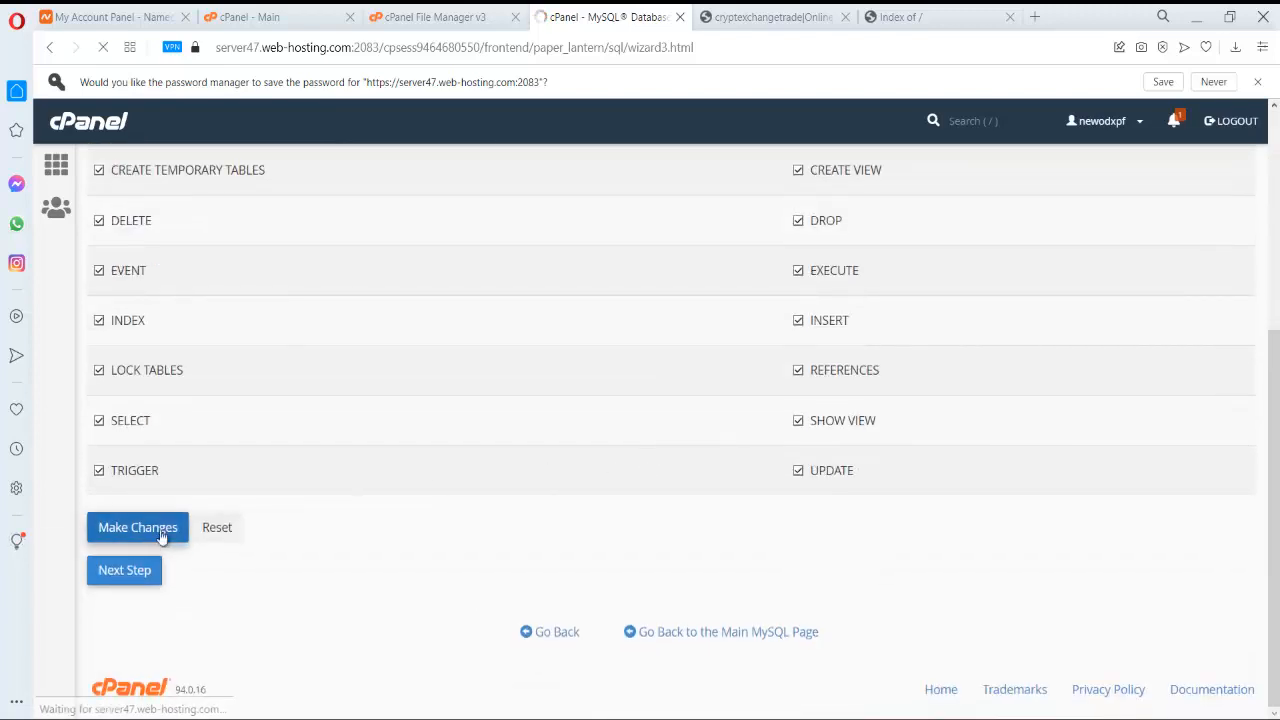
key(alt+Tab)
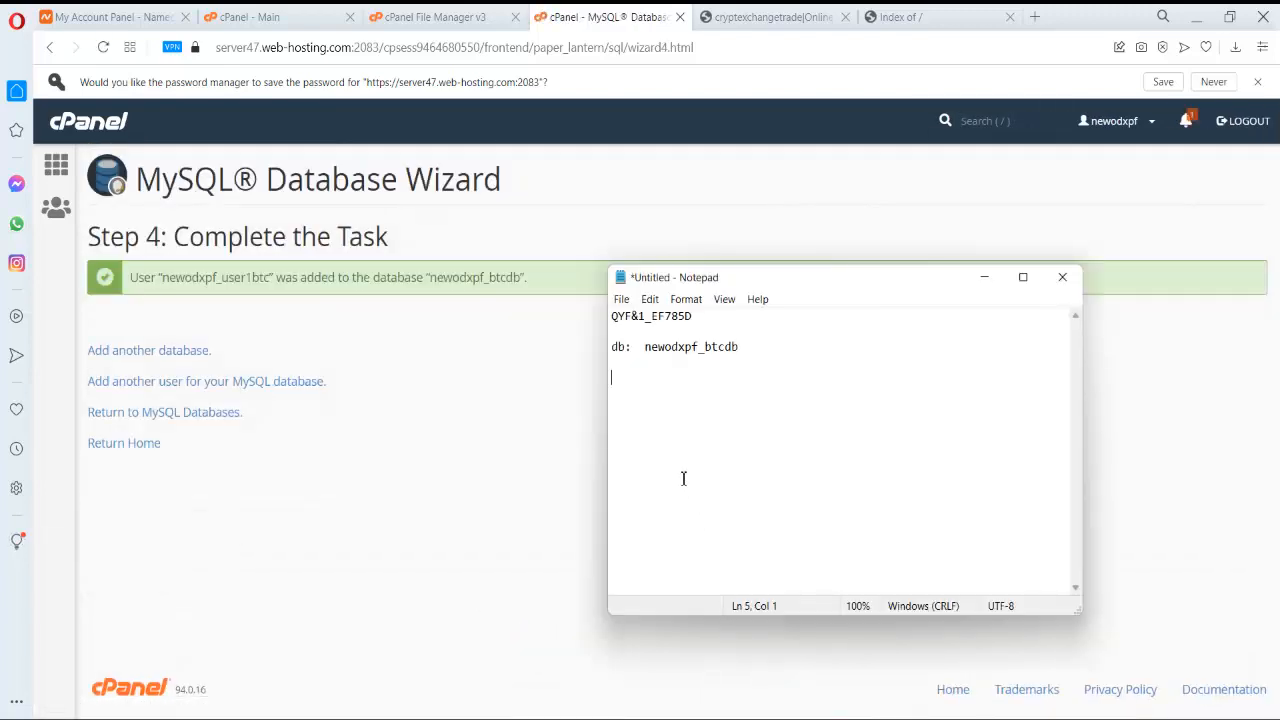
key(ctrl+v)
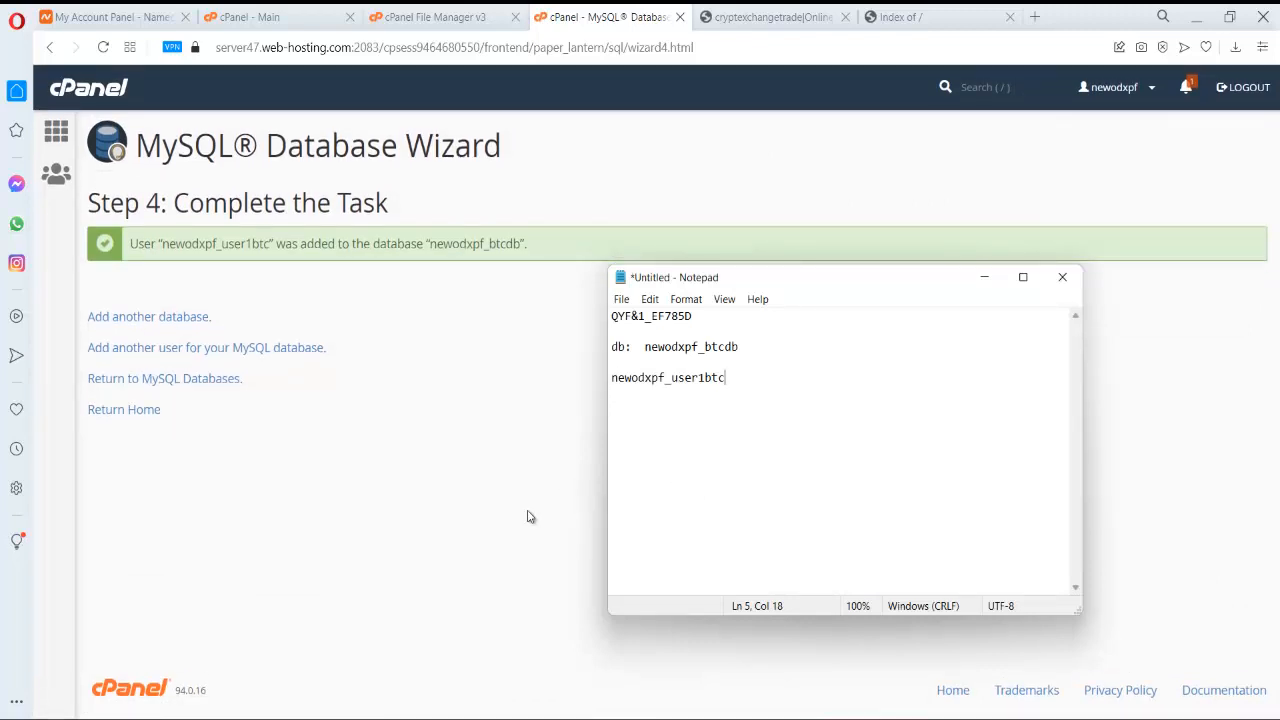
click(491, 529)
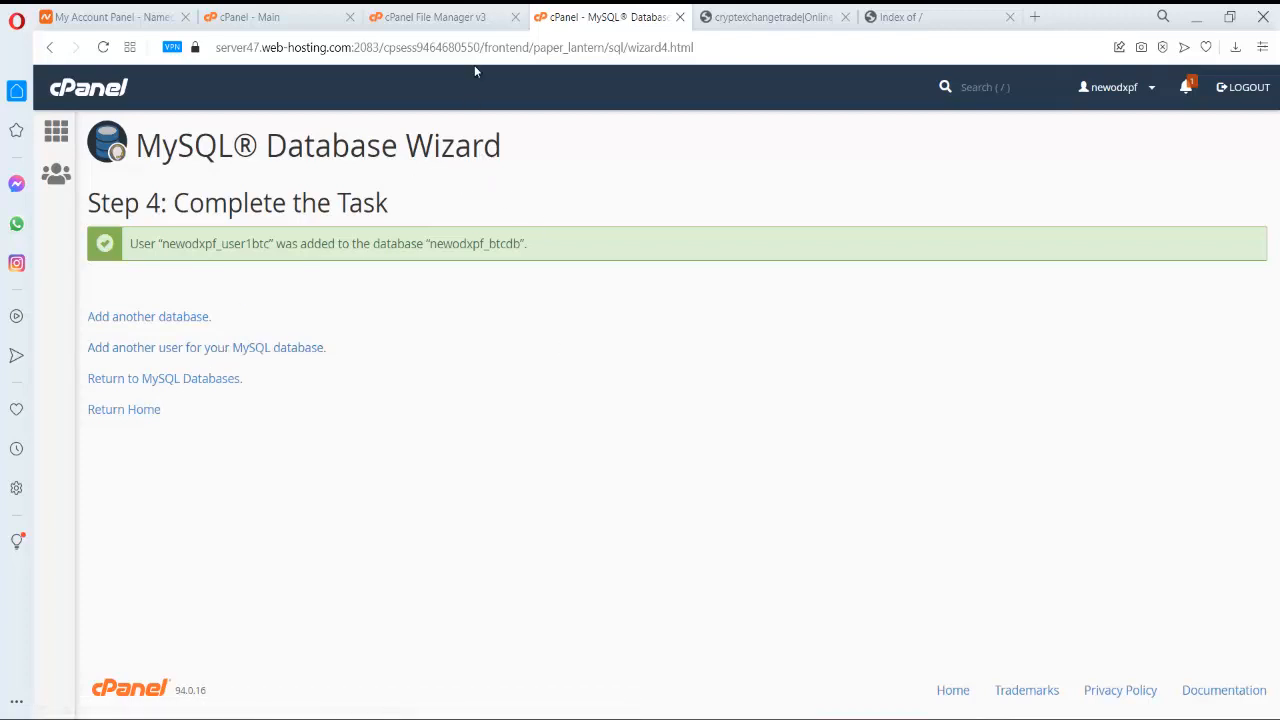
click(478, 12)
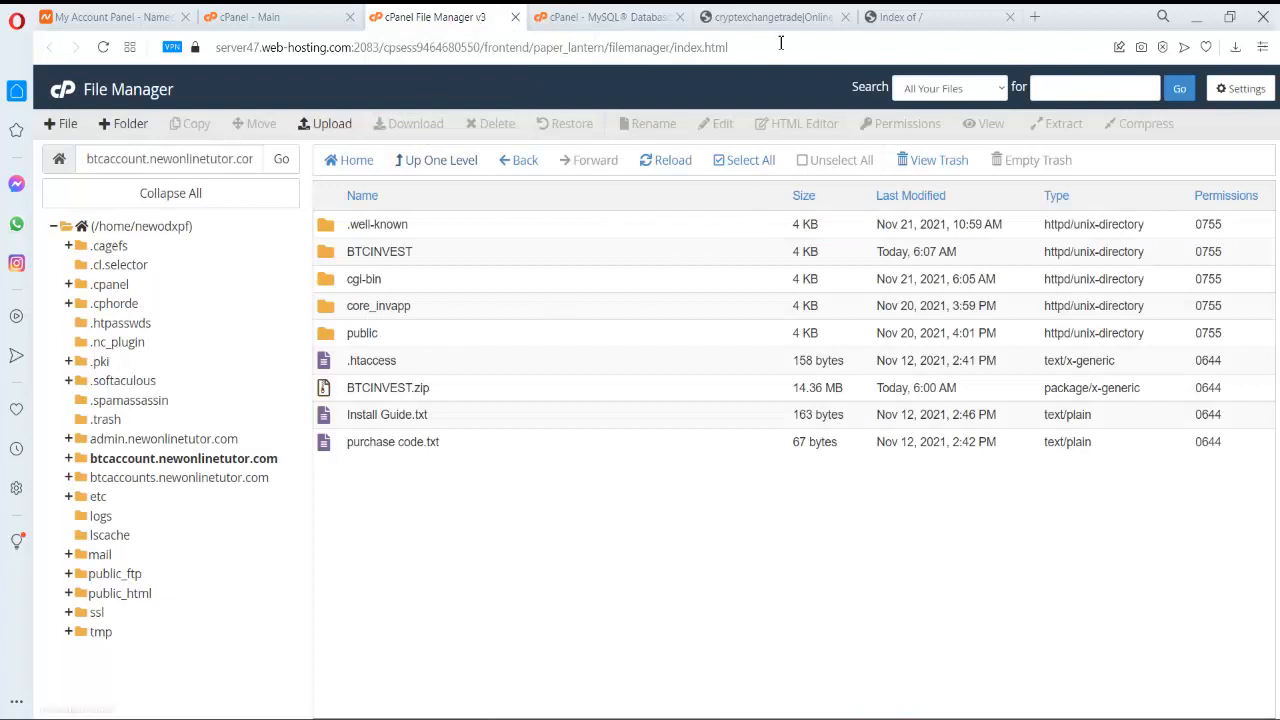
- Reload the btcaccount site, which reports PHP 7.2.34 is too old and needs 7.3+
click(790, 14)
click(1031, 12)
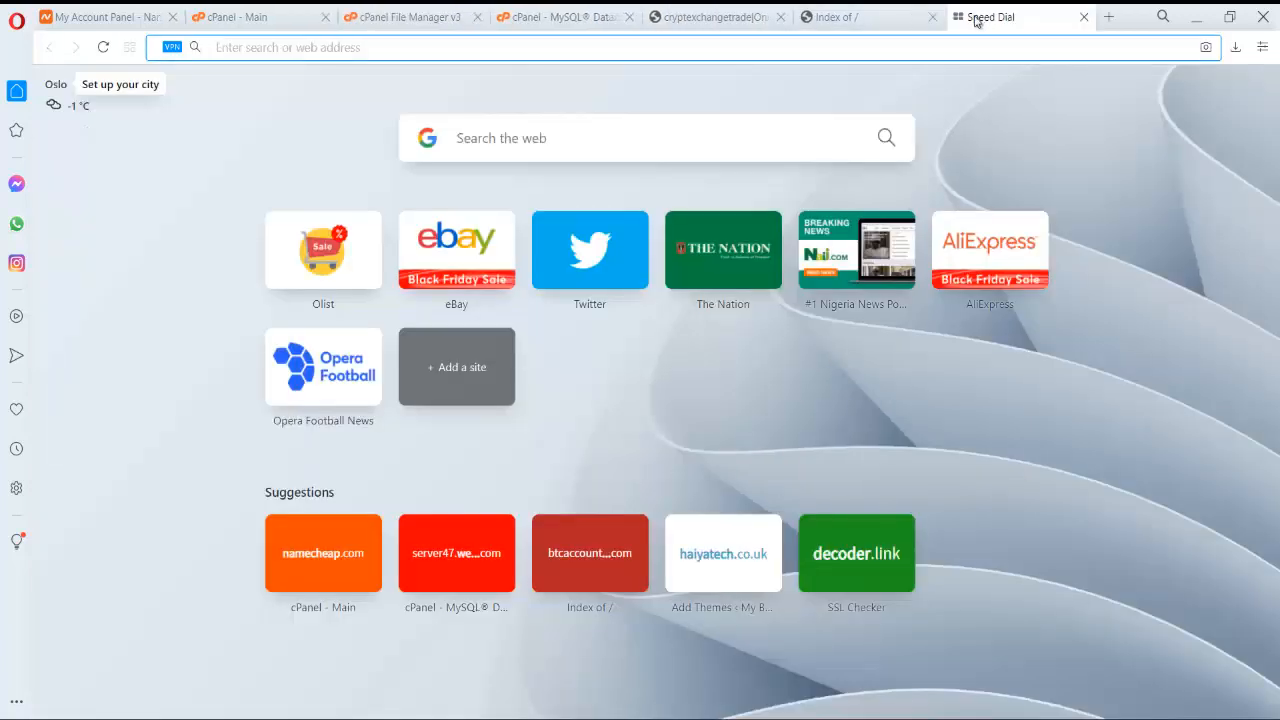
click(838, 12)
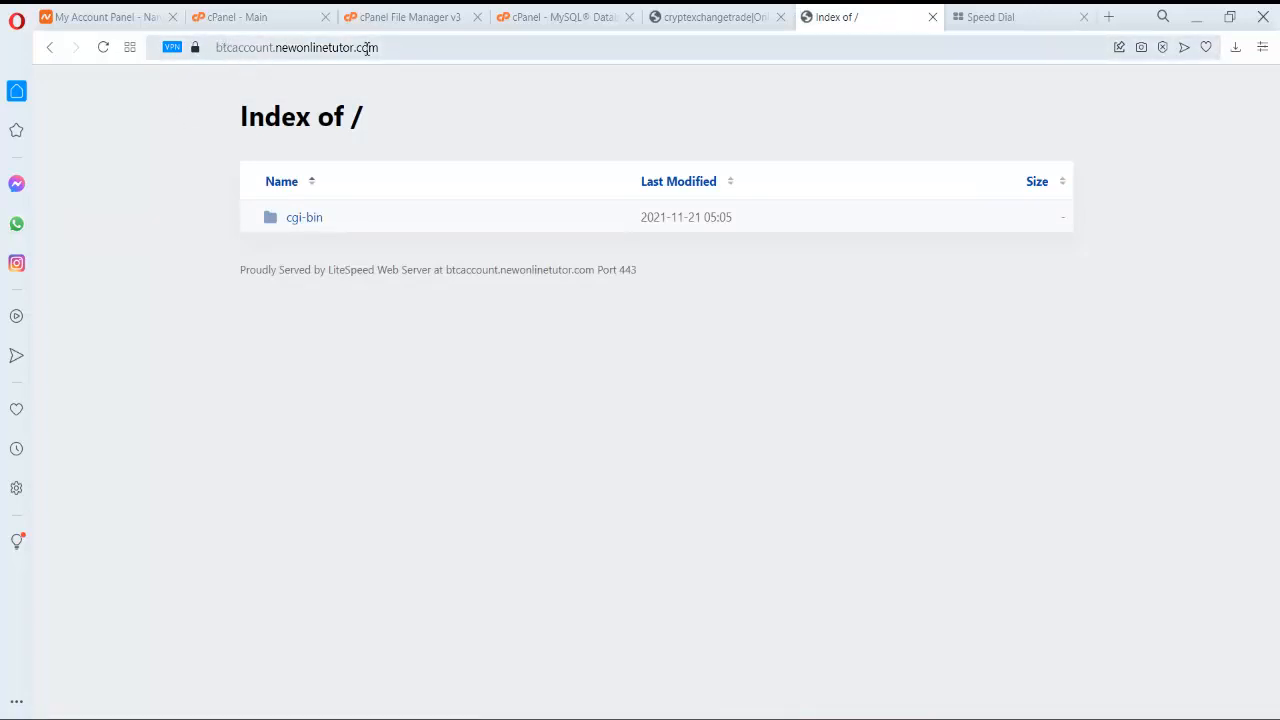
click(103, 47)
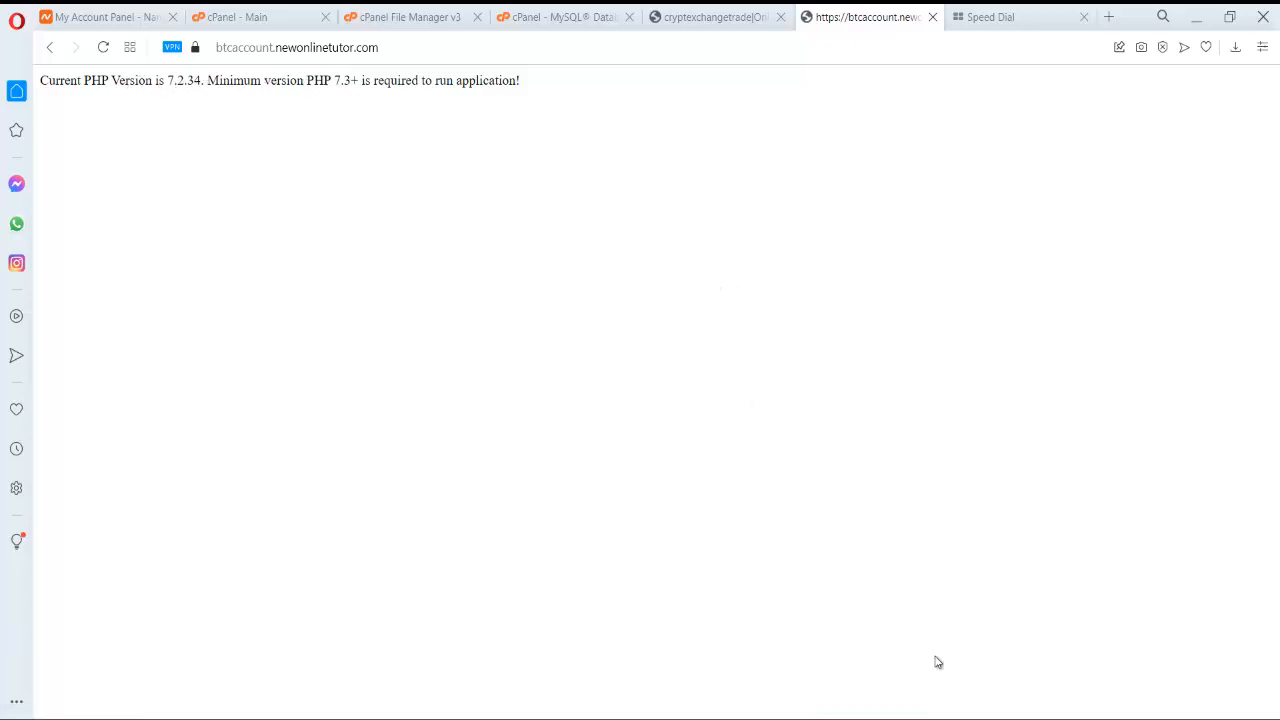
click(556, 16)
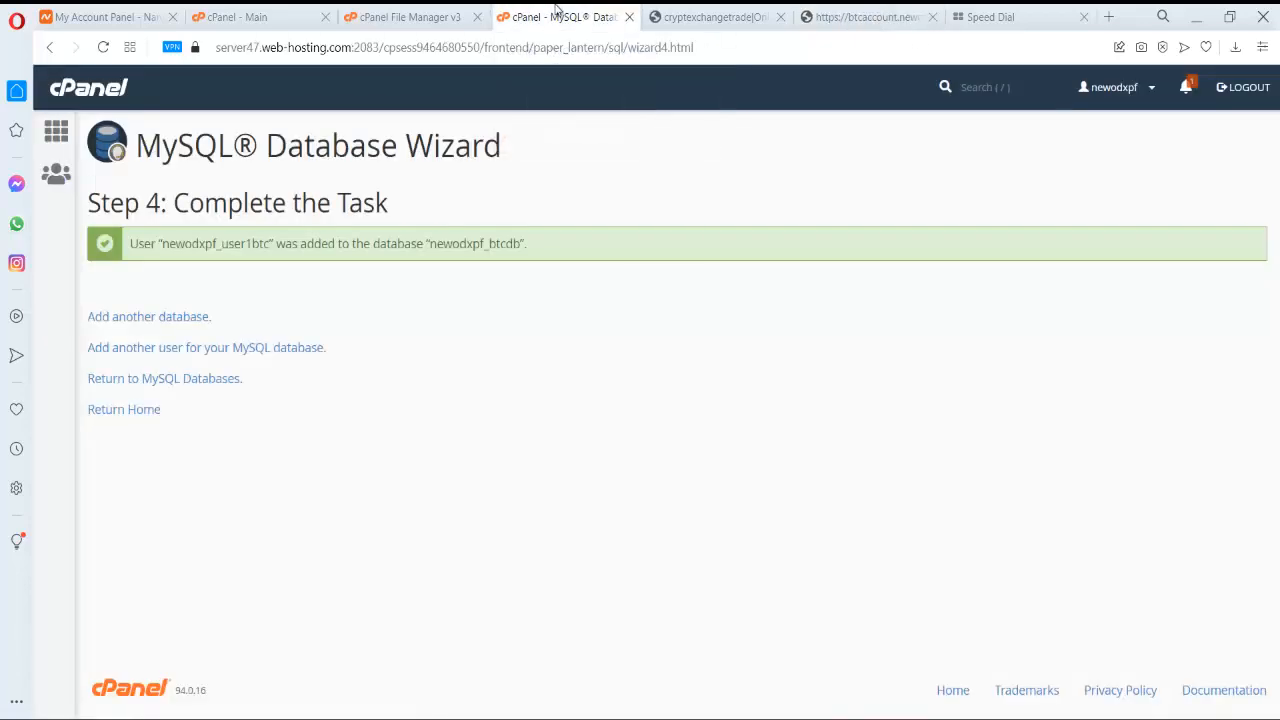
- In Select PHP Version, switch from PHP 7.2 to 7.4 and set it as current
click(112, 88)
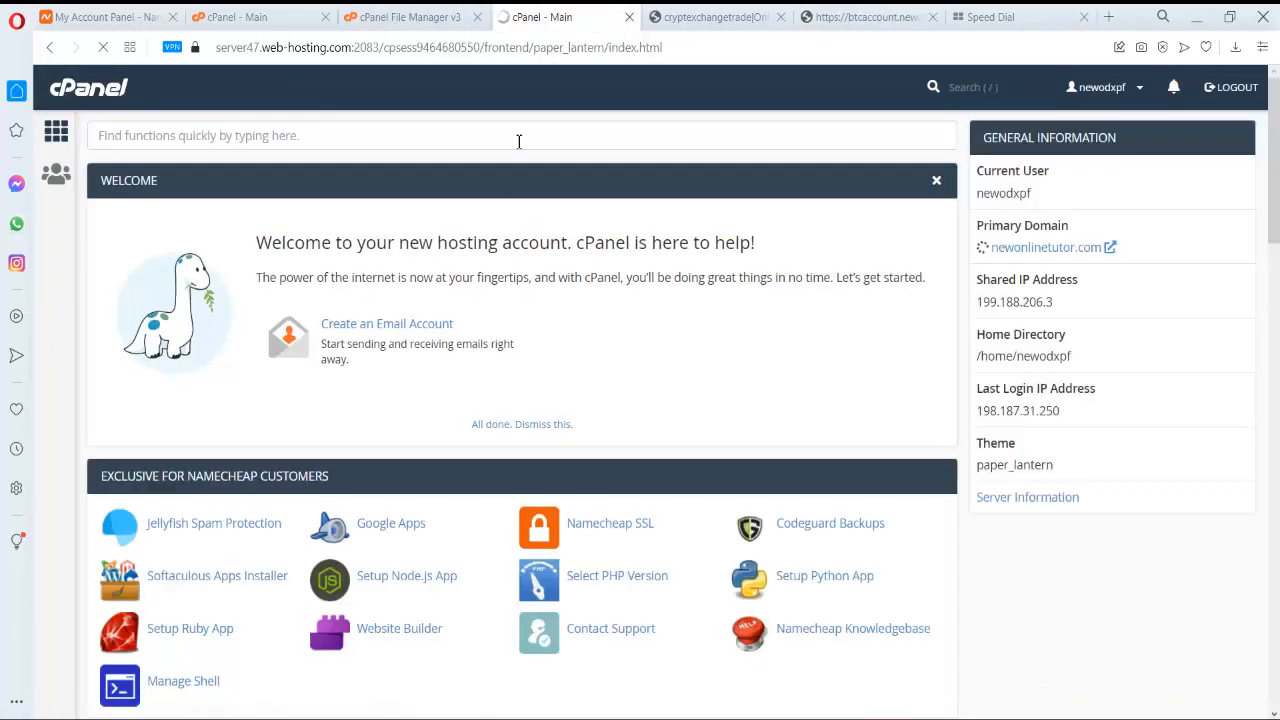
click(519, 141)
text(php)
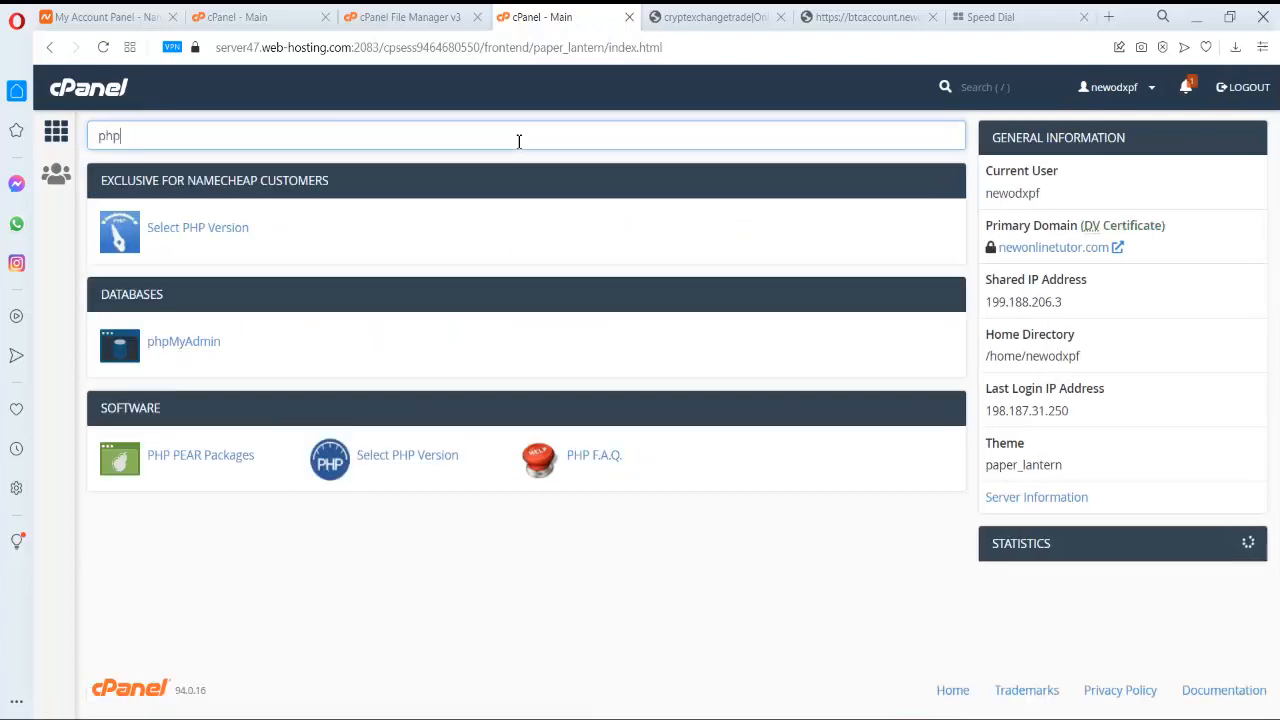
text( s)
key(BackSpace)
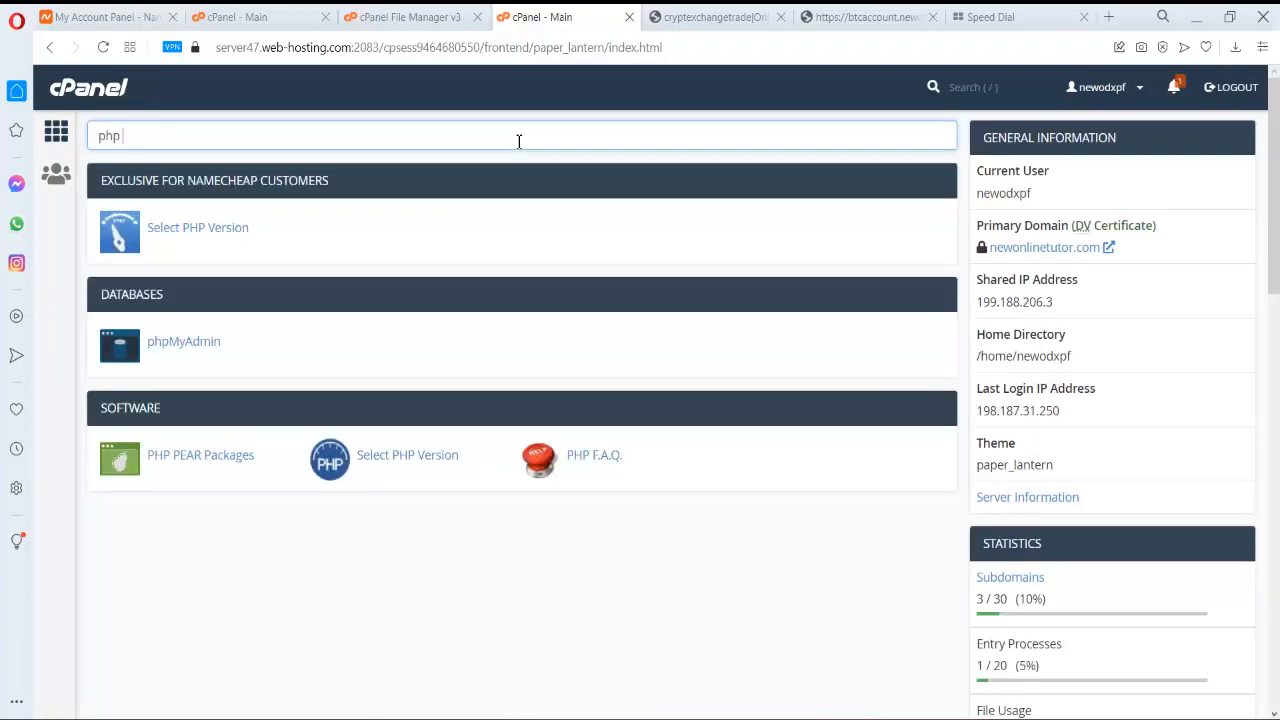
click(243, 234)
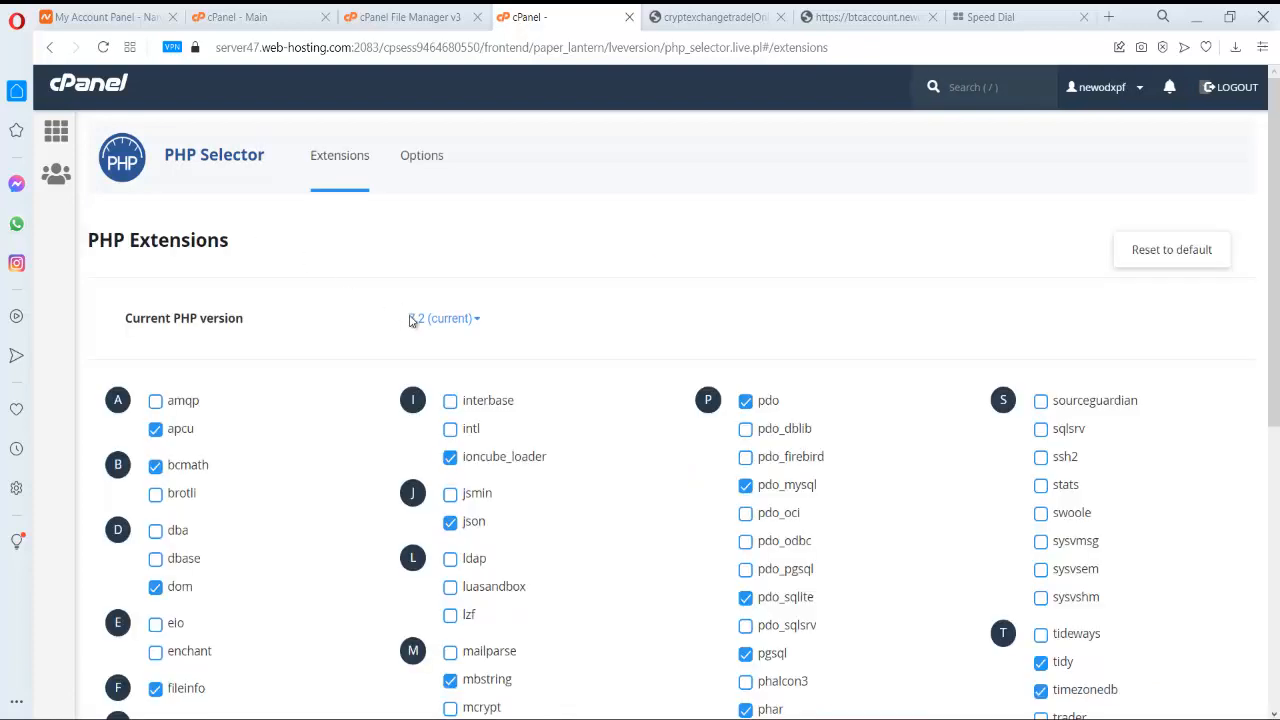
click(473, 330)
scroll(500, 620, down, 2)
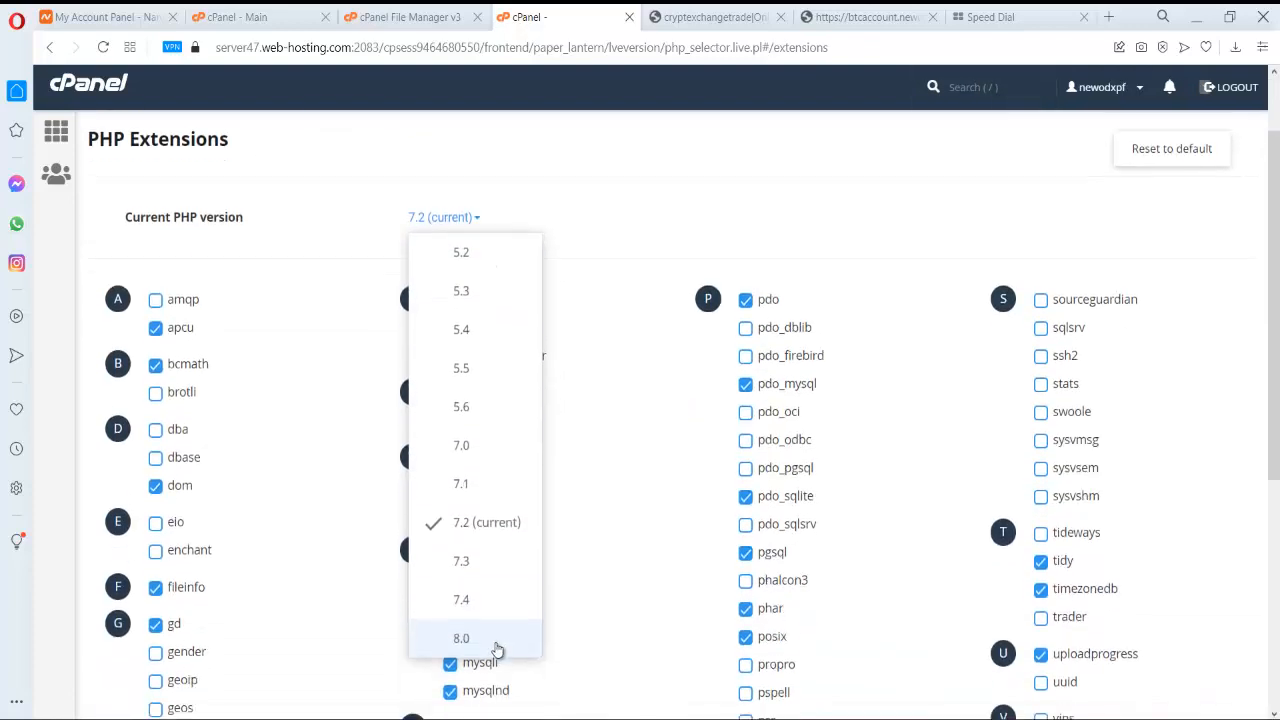
click(474, 525)
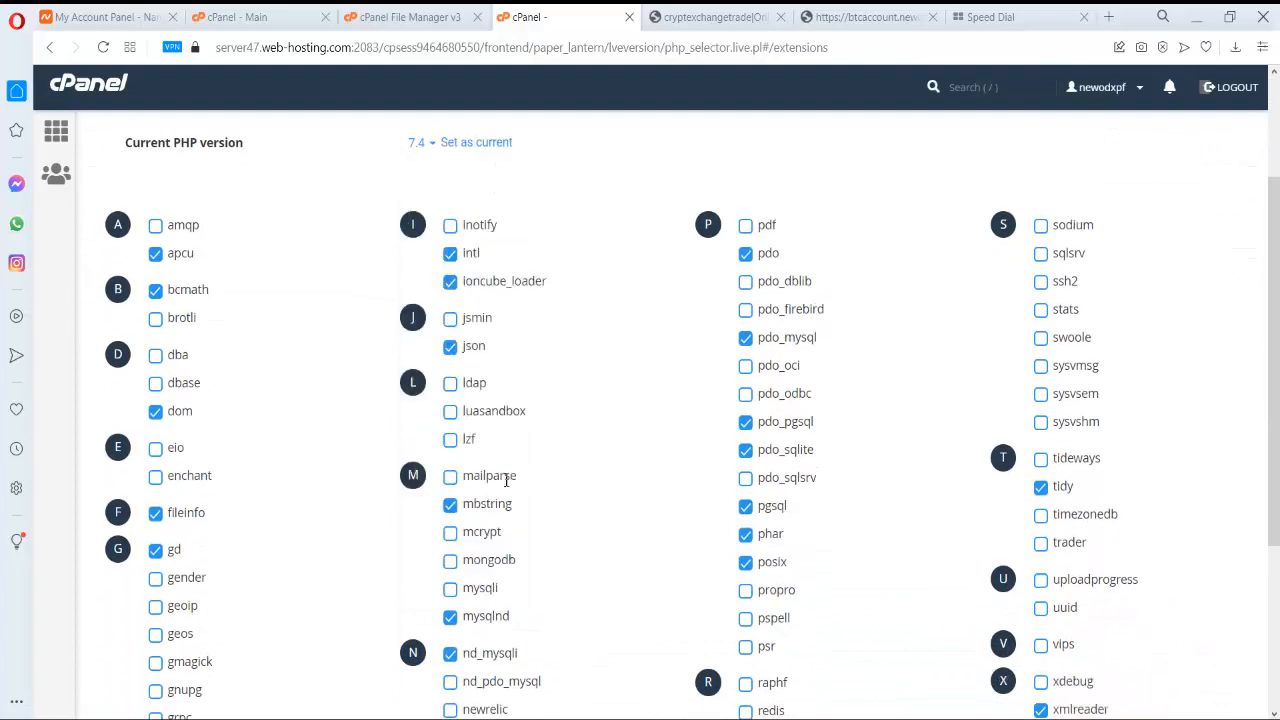
click(490, 145)
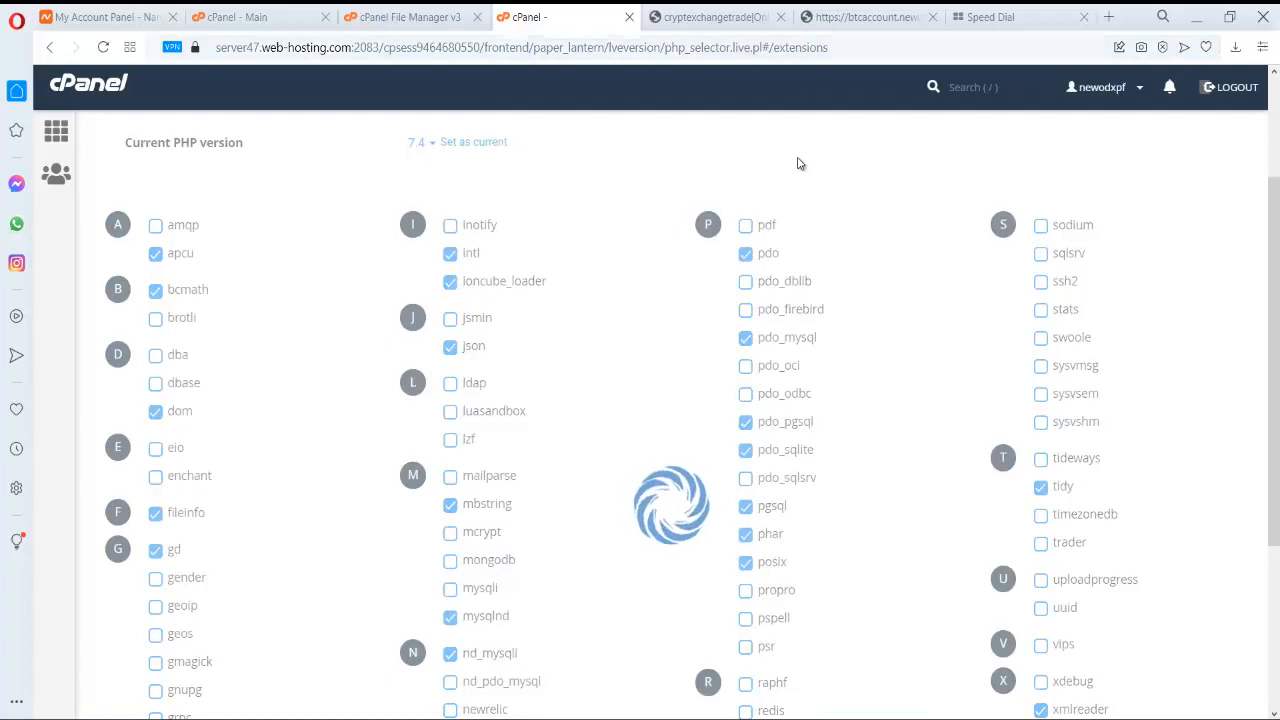
- Reload the btcaccount site and pass the installer's requirements check to reach the permissions step
click(866, 17)
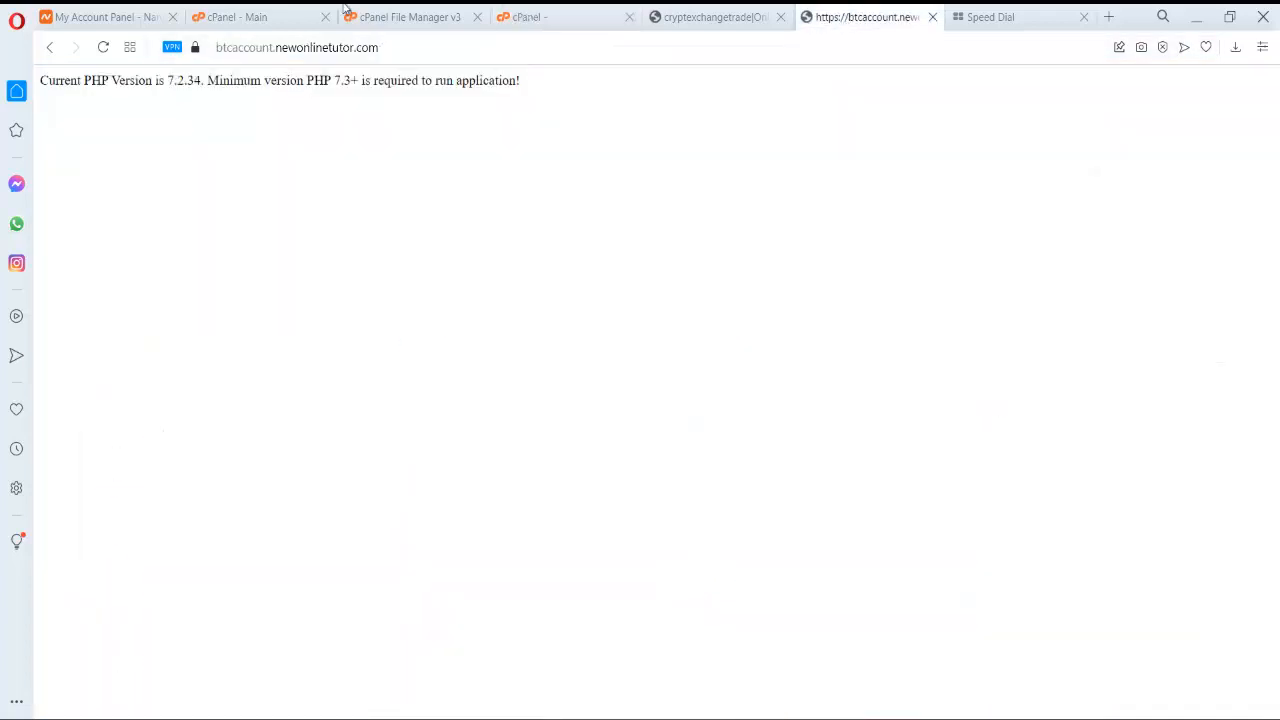
click(104, 48)
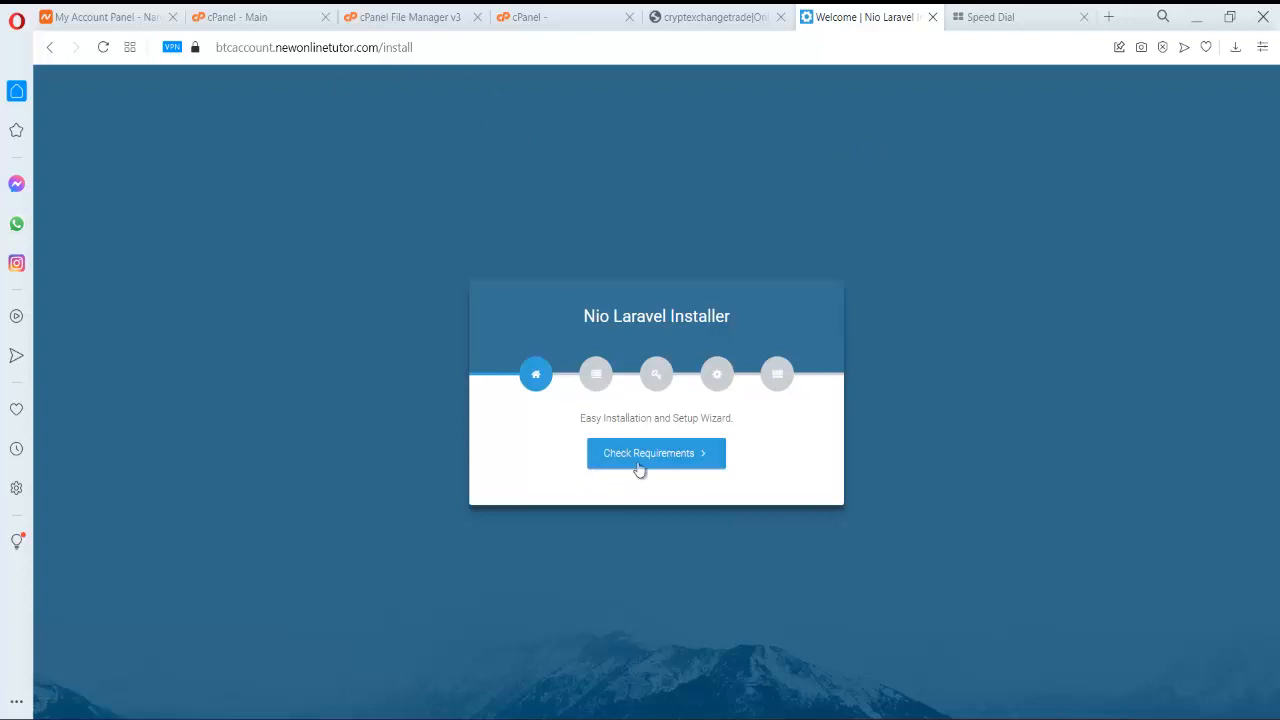
click(652, 455)
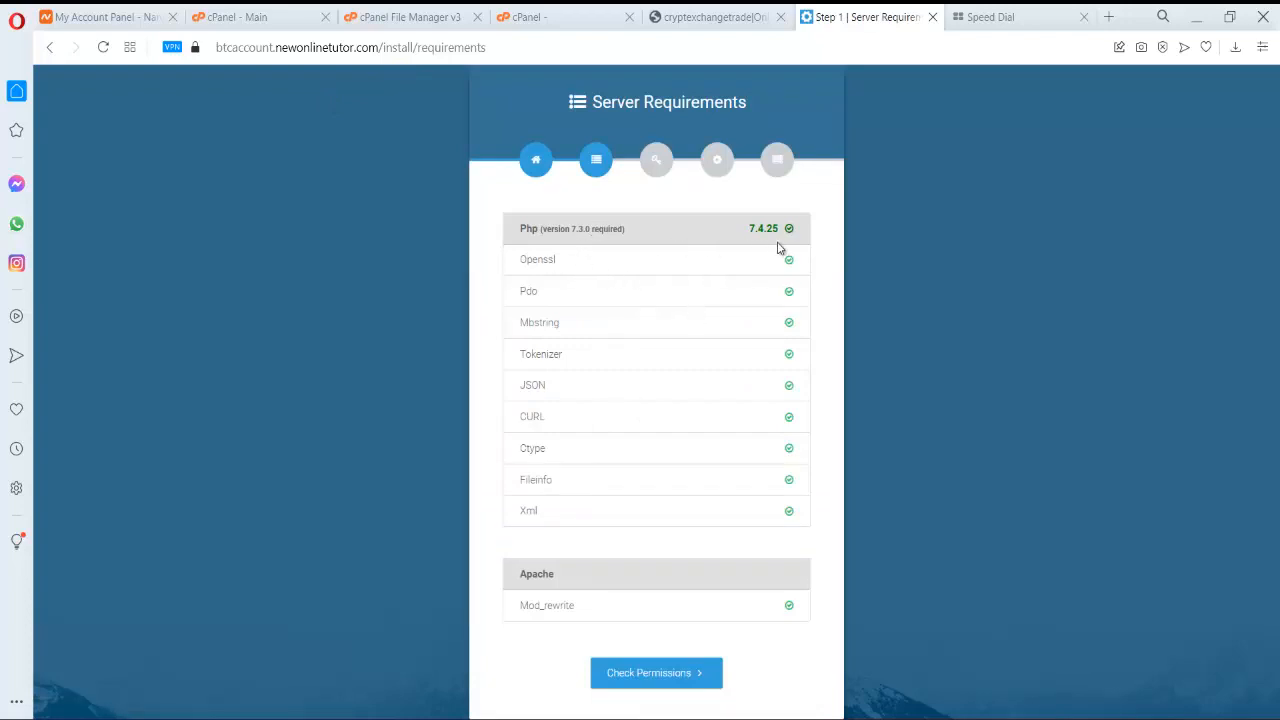
click(678, 678)
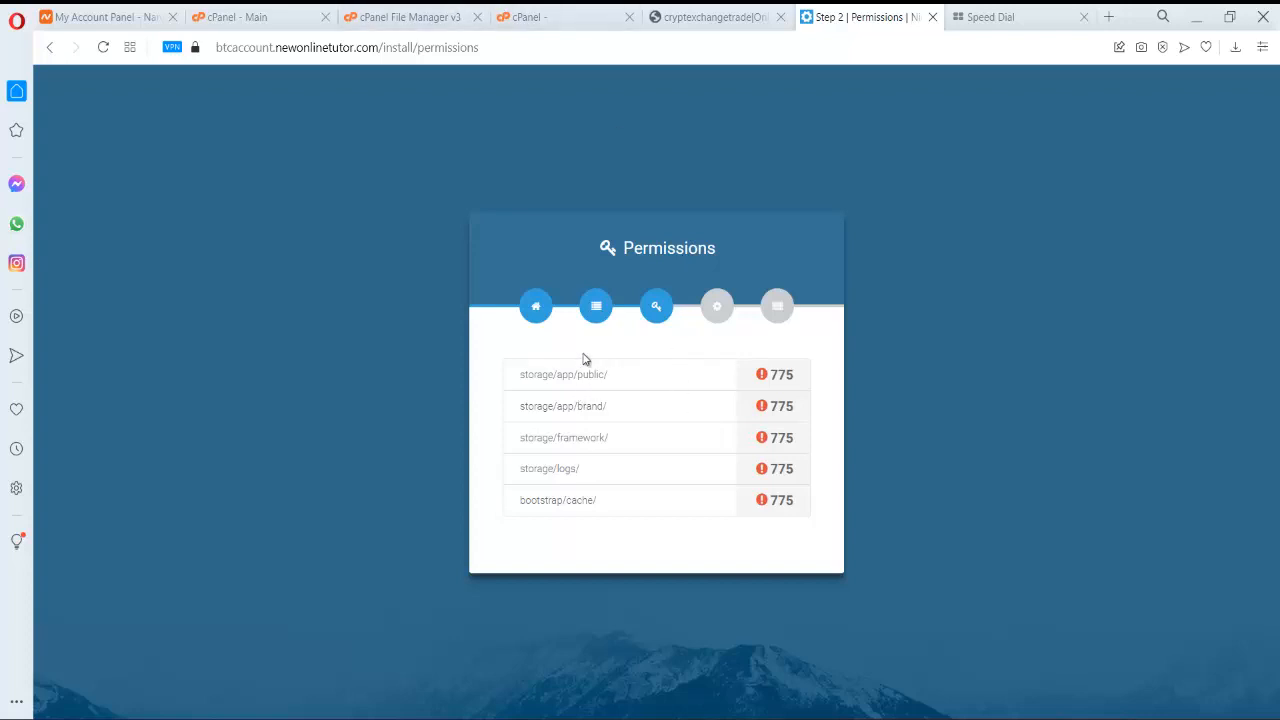
- Navigate File Manager into the core_invapp application's storage folder
click(560, 28)
click(370, 14)
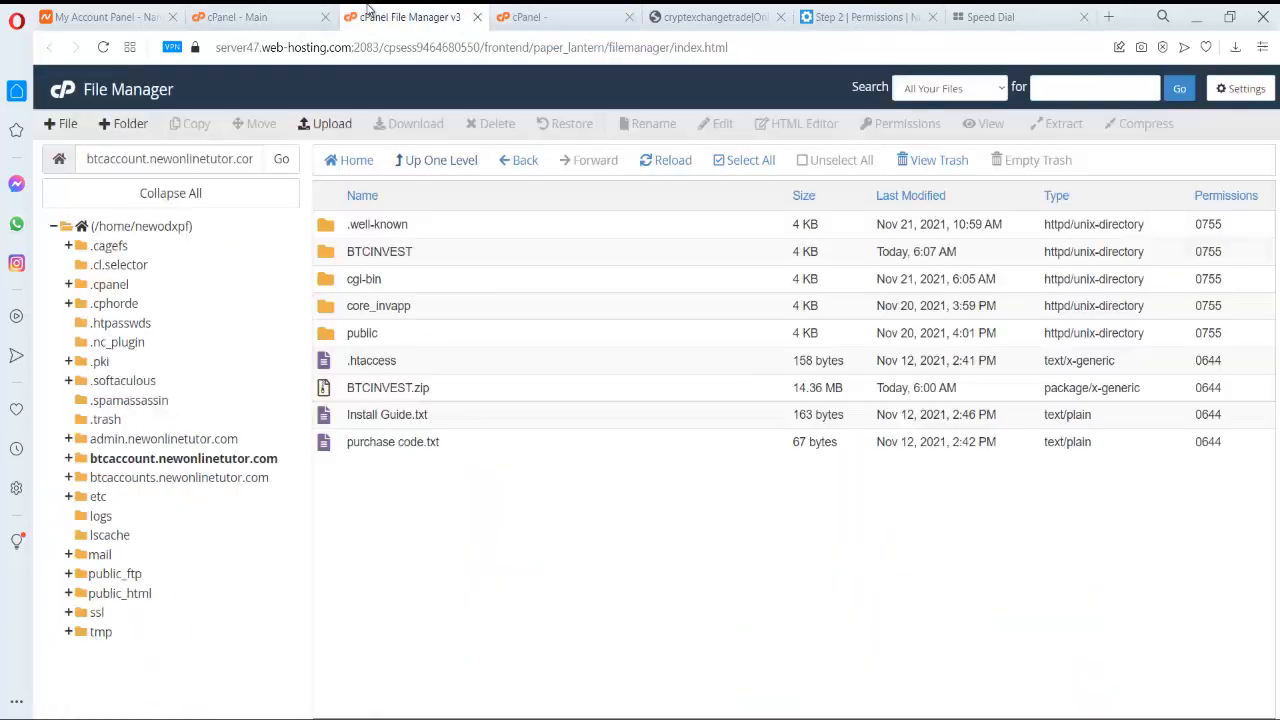
double_click(325, 336)
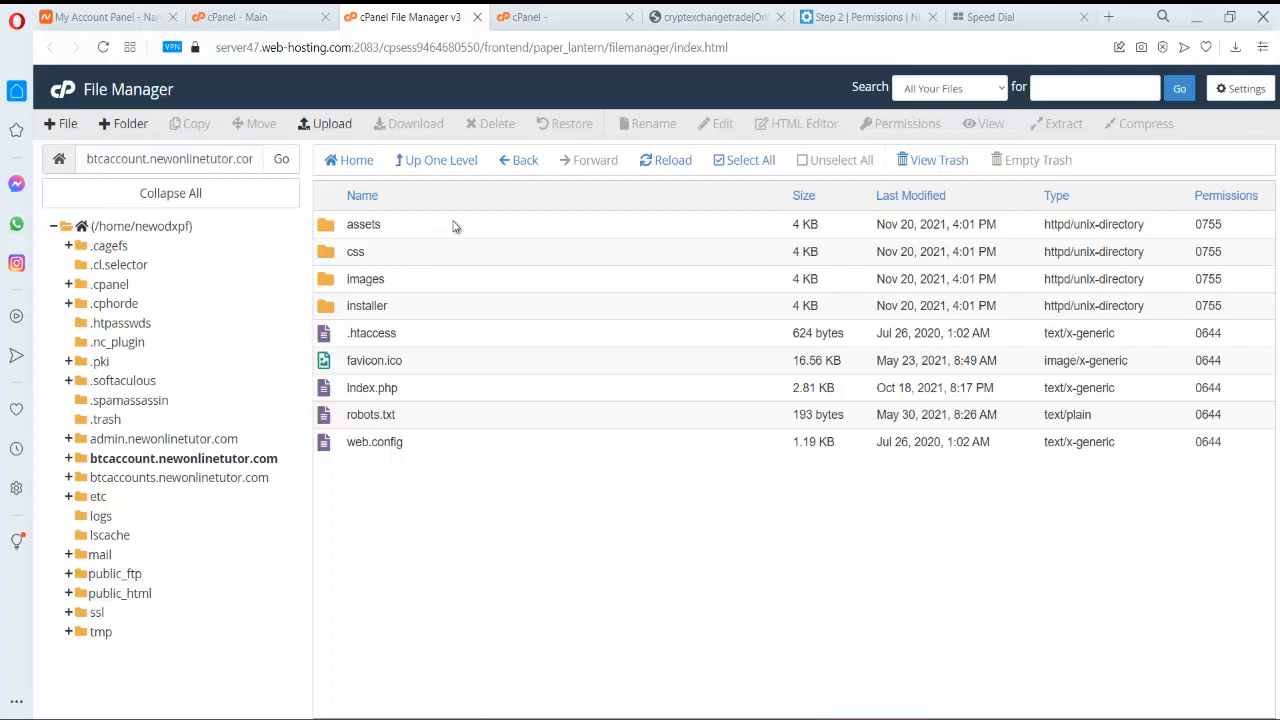
click(518, 164)
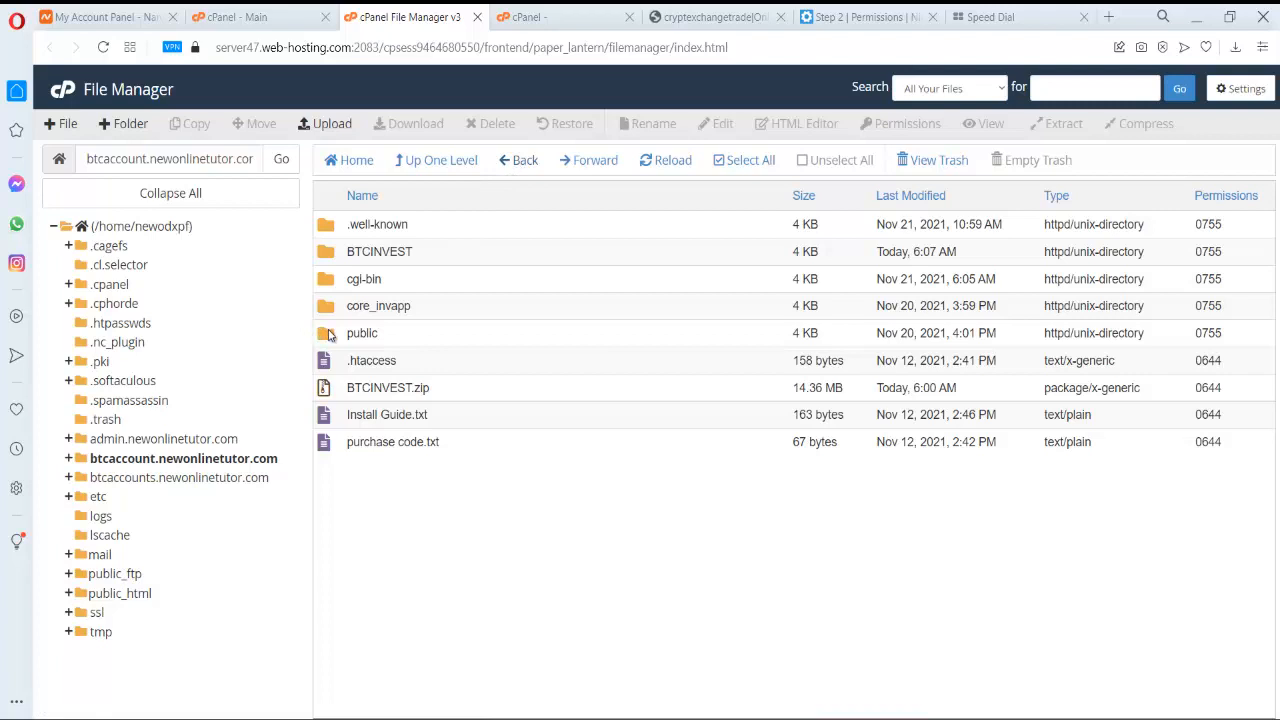
double_click(323, 313)
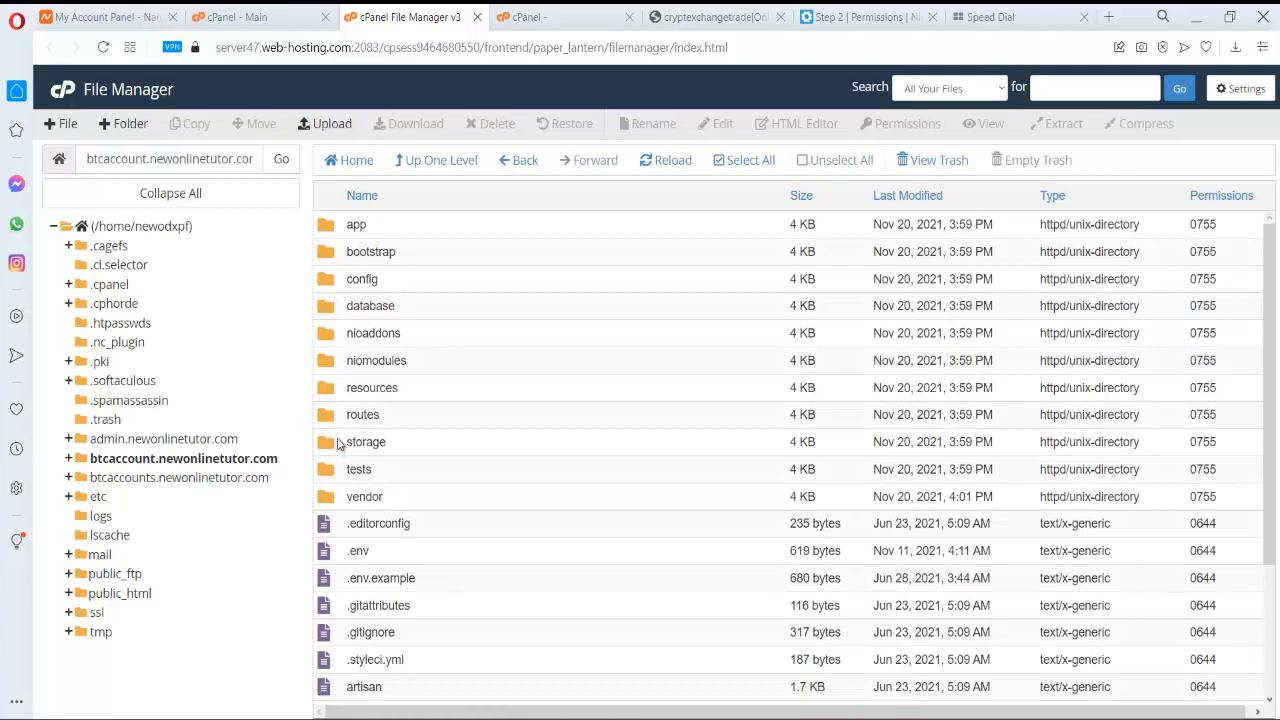
click(434, 169)
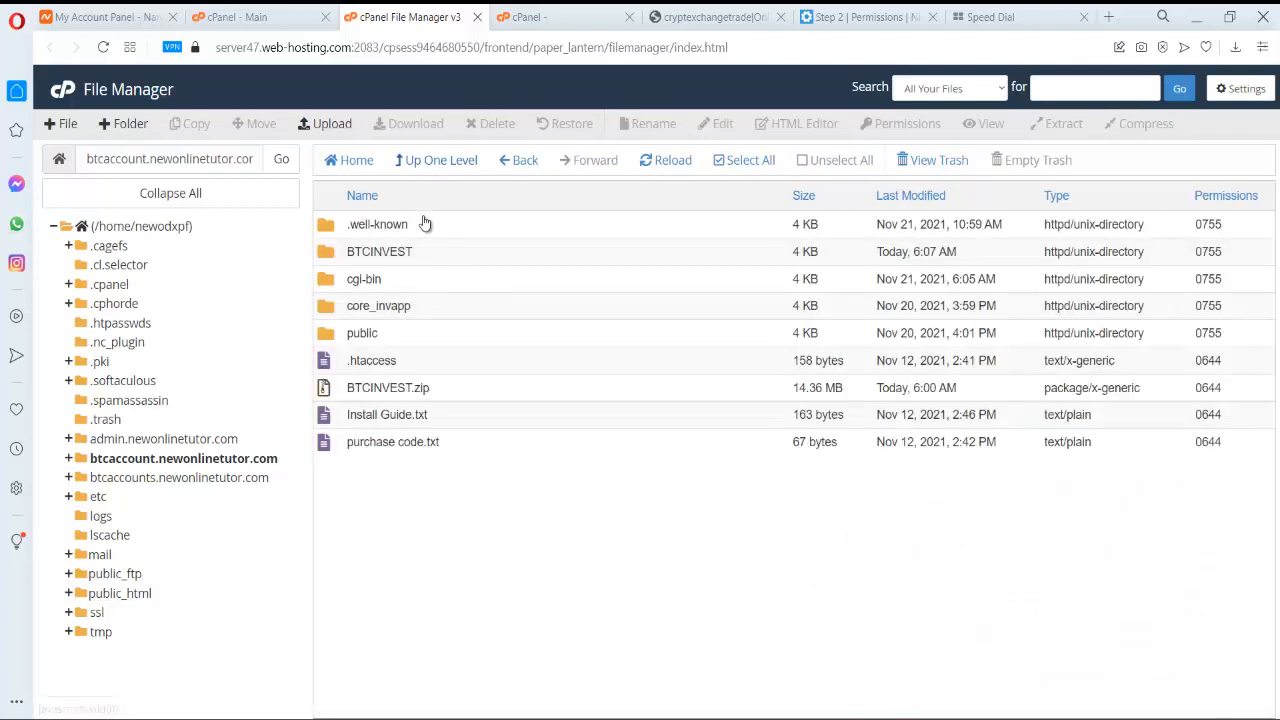
double_click(333, 309)
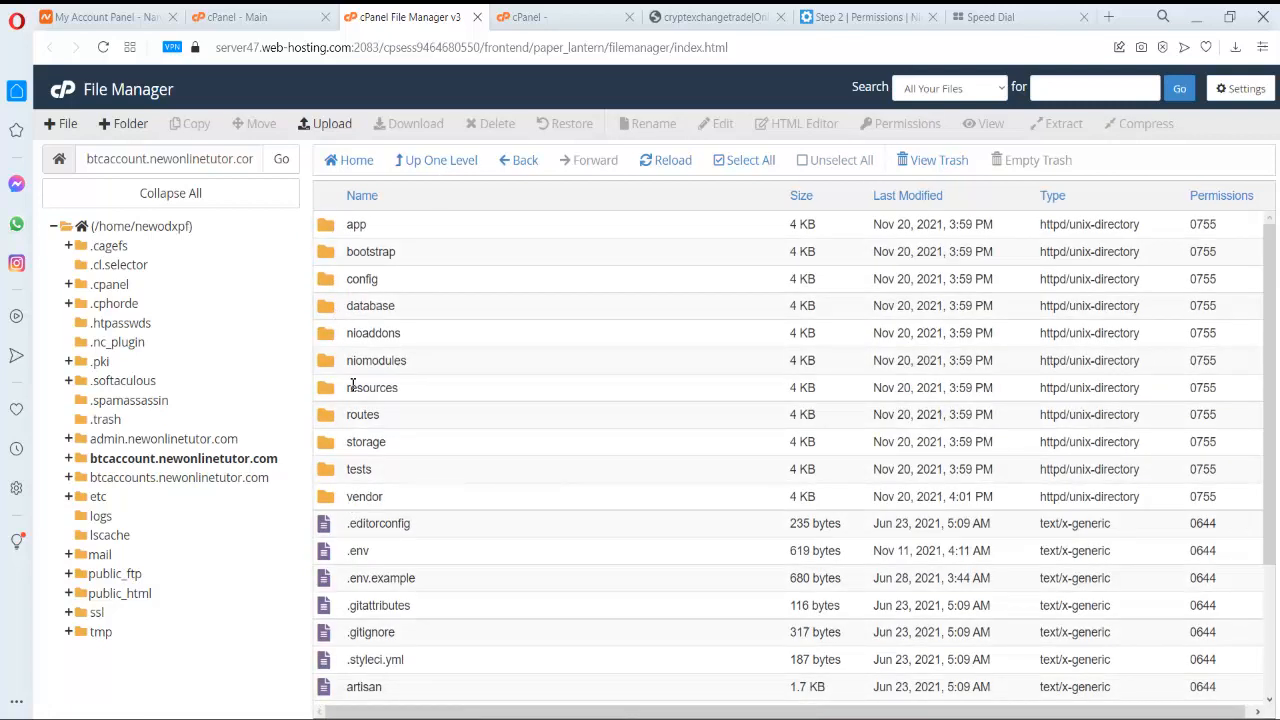
scroll(350, 400, down, 1)
scroll(345, 405, up, 1)
double_click(335, 437)
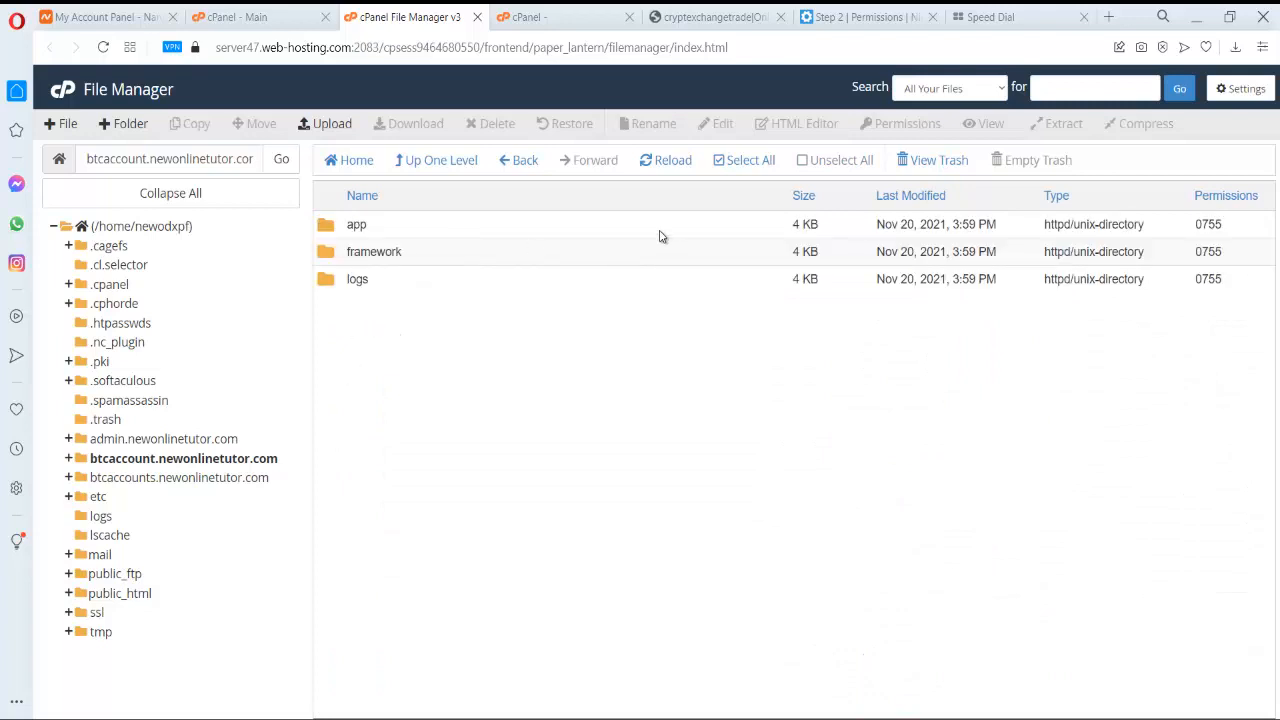
- Review the installer's required permissions list, then go back to File Manager
click(850, 17)
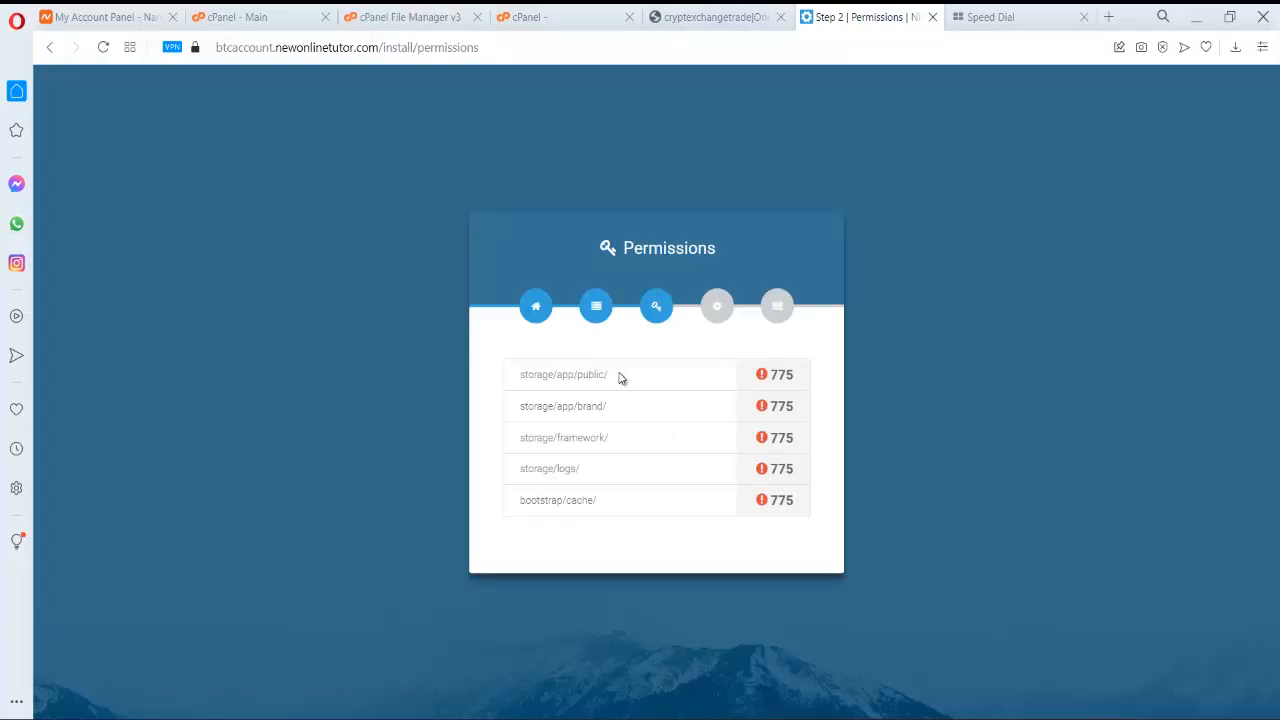
click(588, 9)
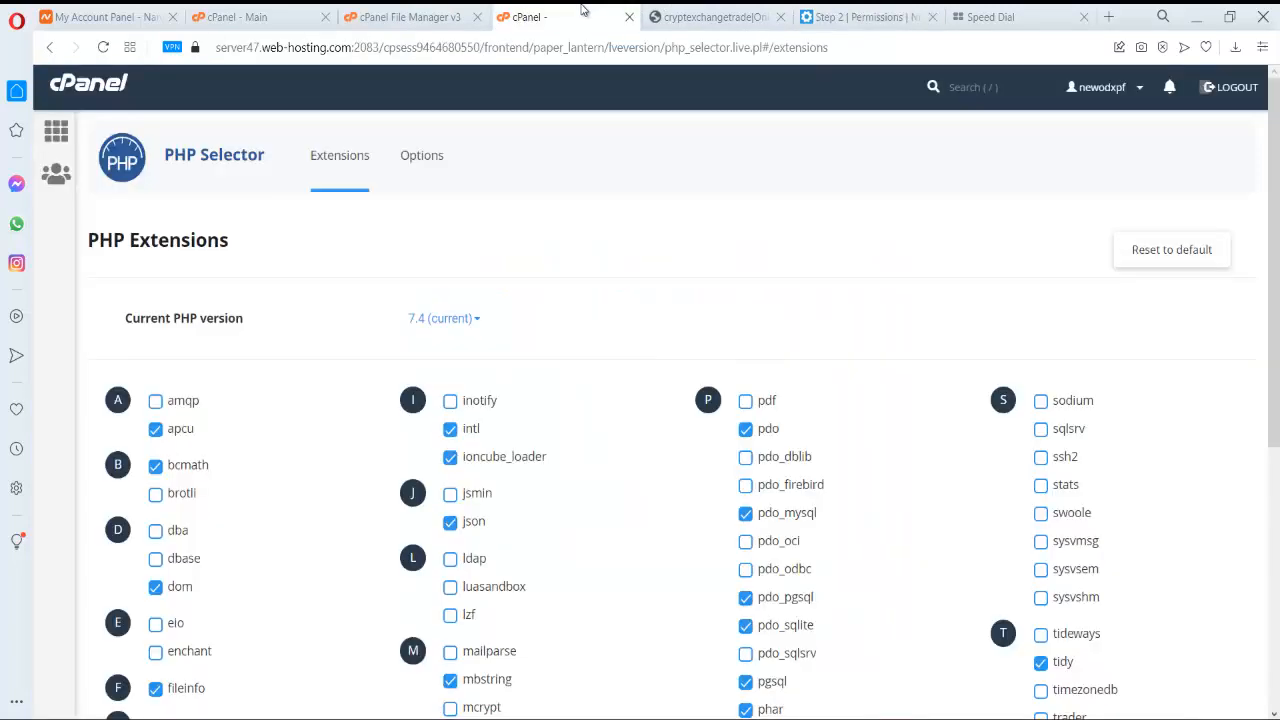
click(628, 17)
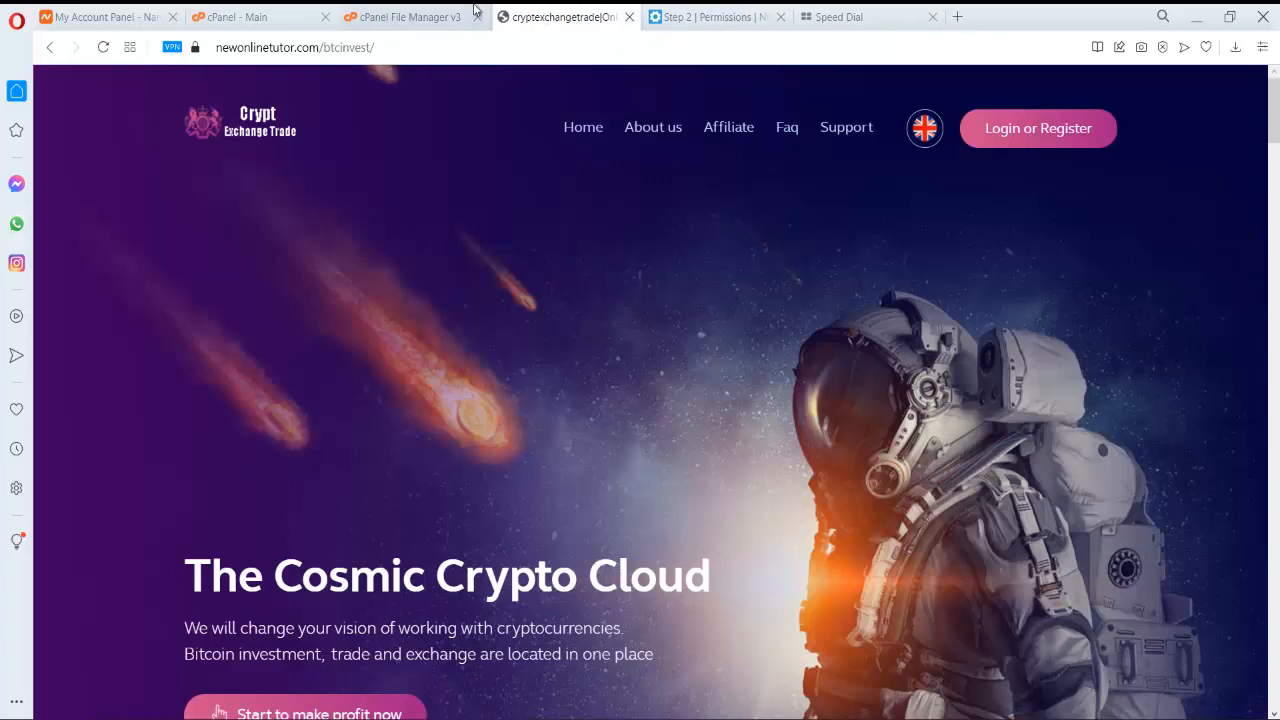
click(464, 17)
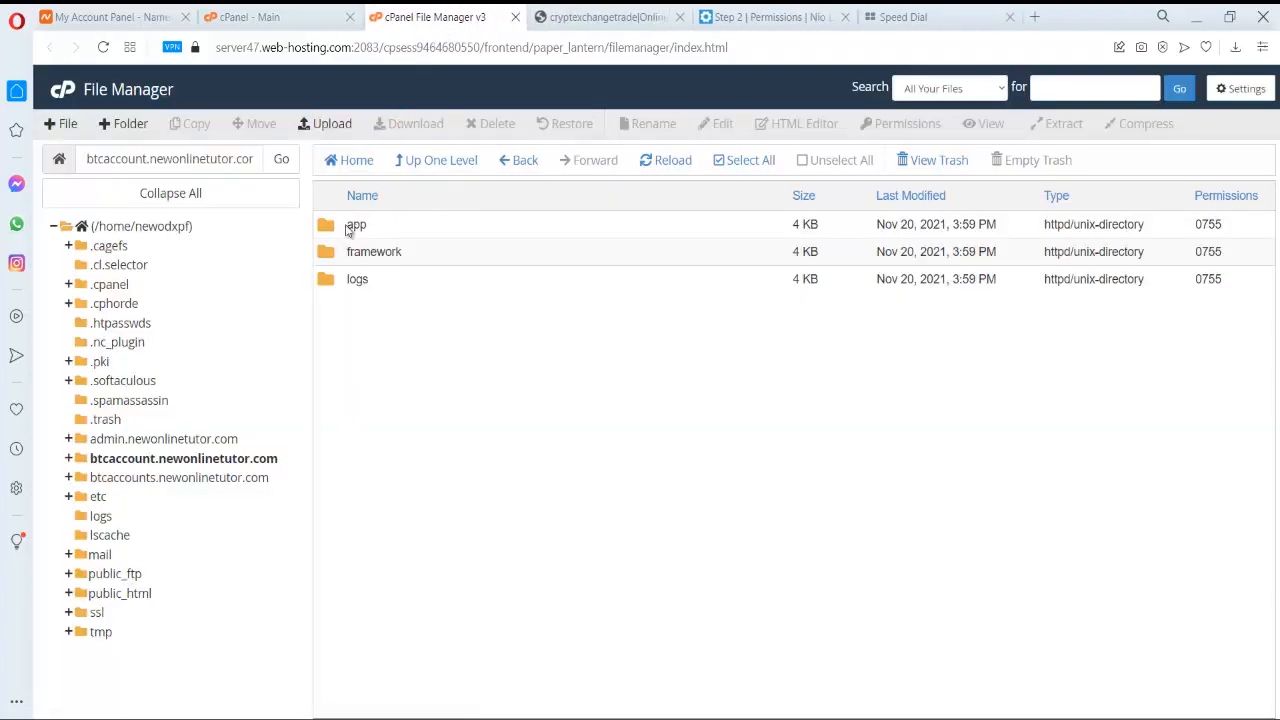
- Set the storage/app folder to 0775 by adding group write permission
click(348, 229)
right_click(348, 229)
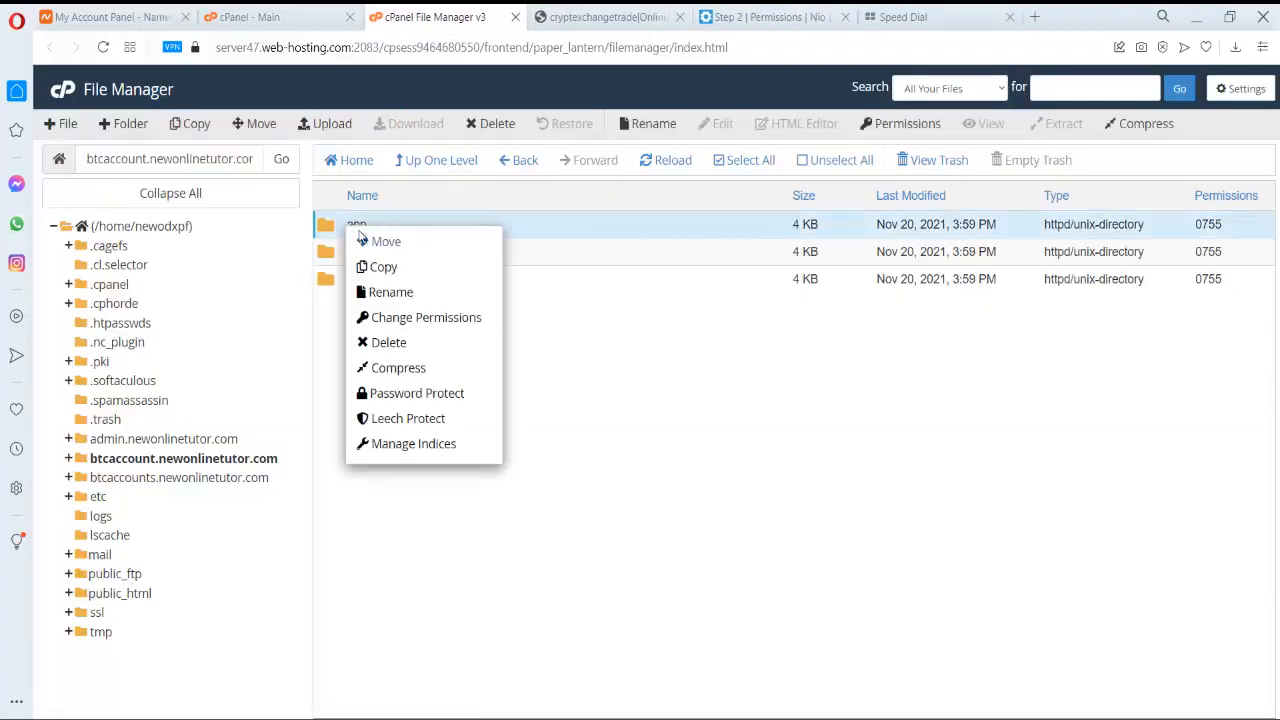
click(414, 318)
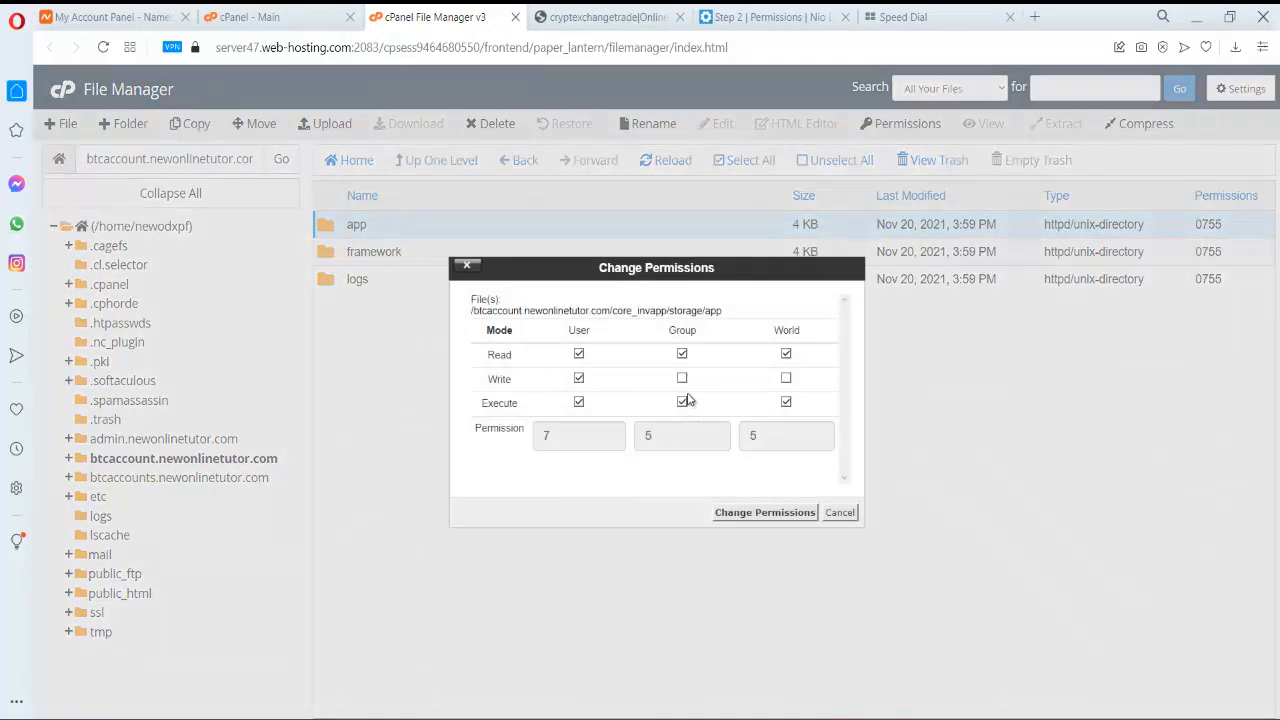
click(683, 379)
click(765, 513)
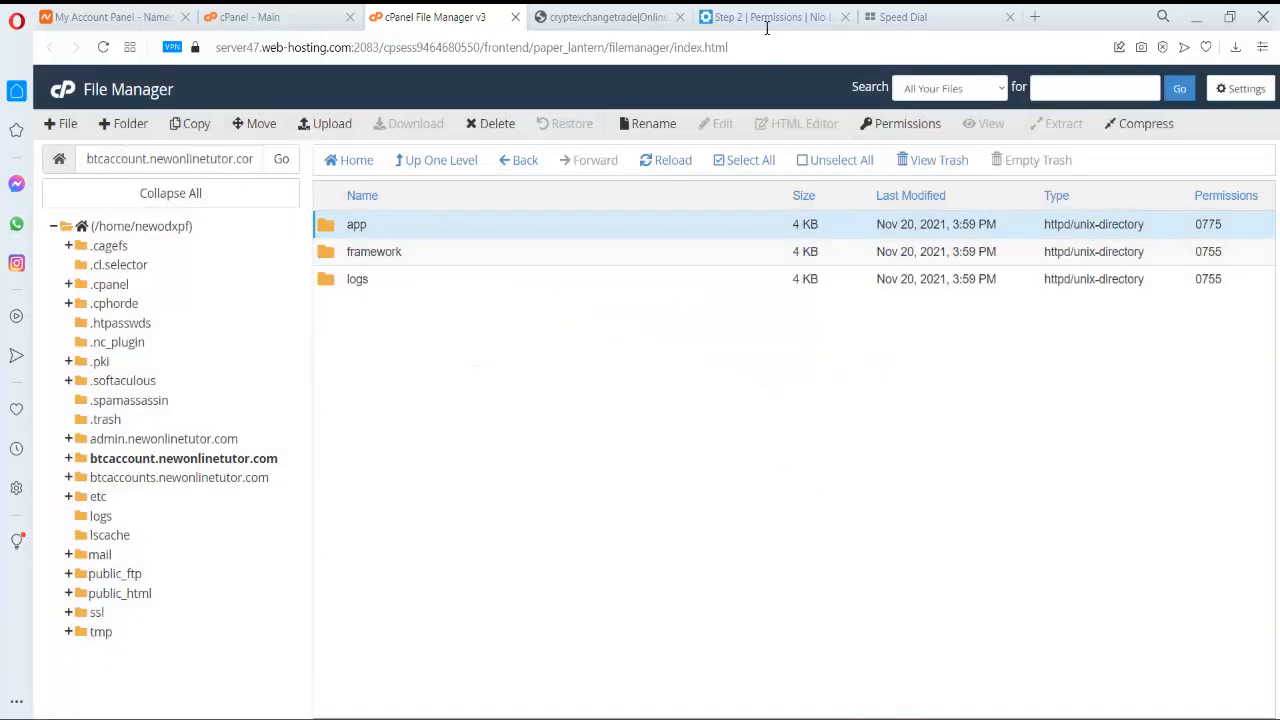
click(793, 12)
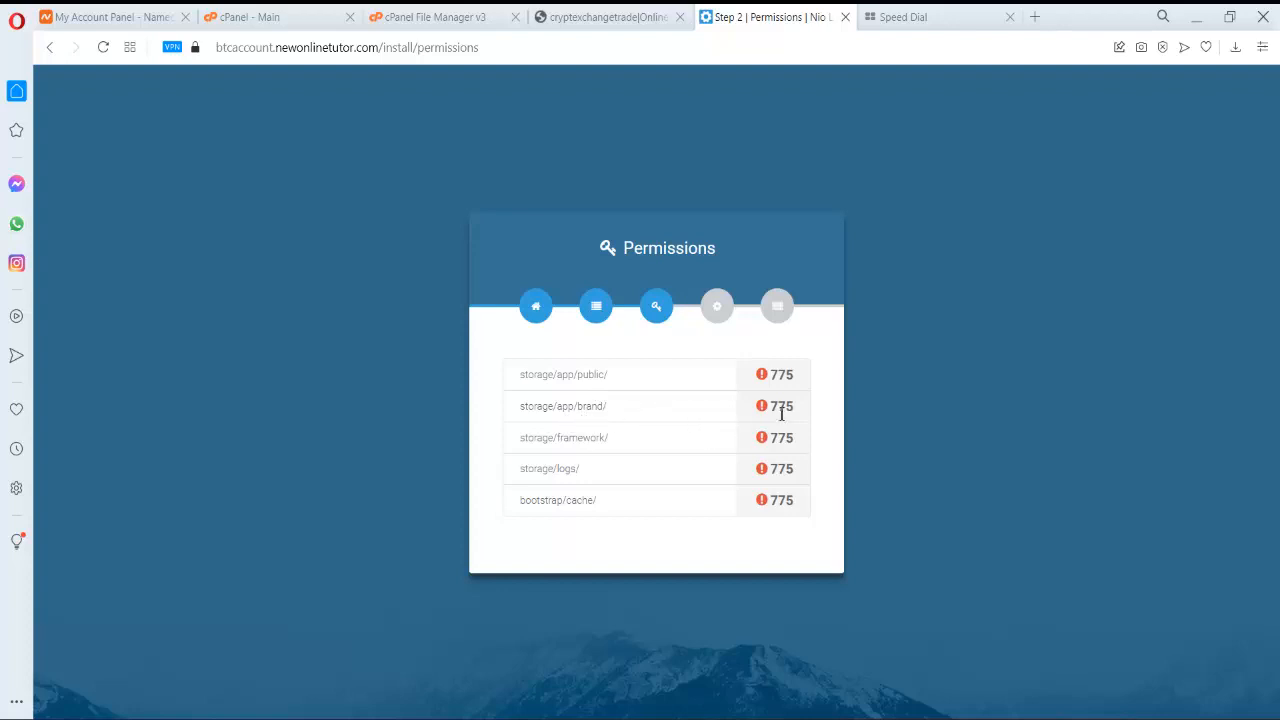
click(590, 17)
click(430, 17)
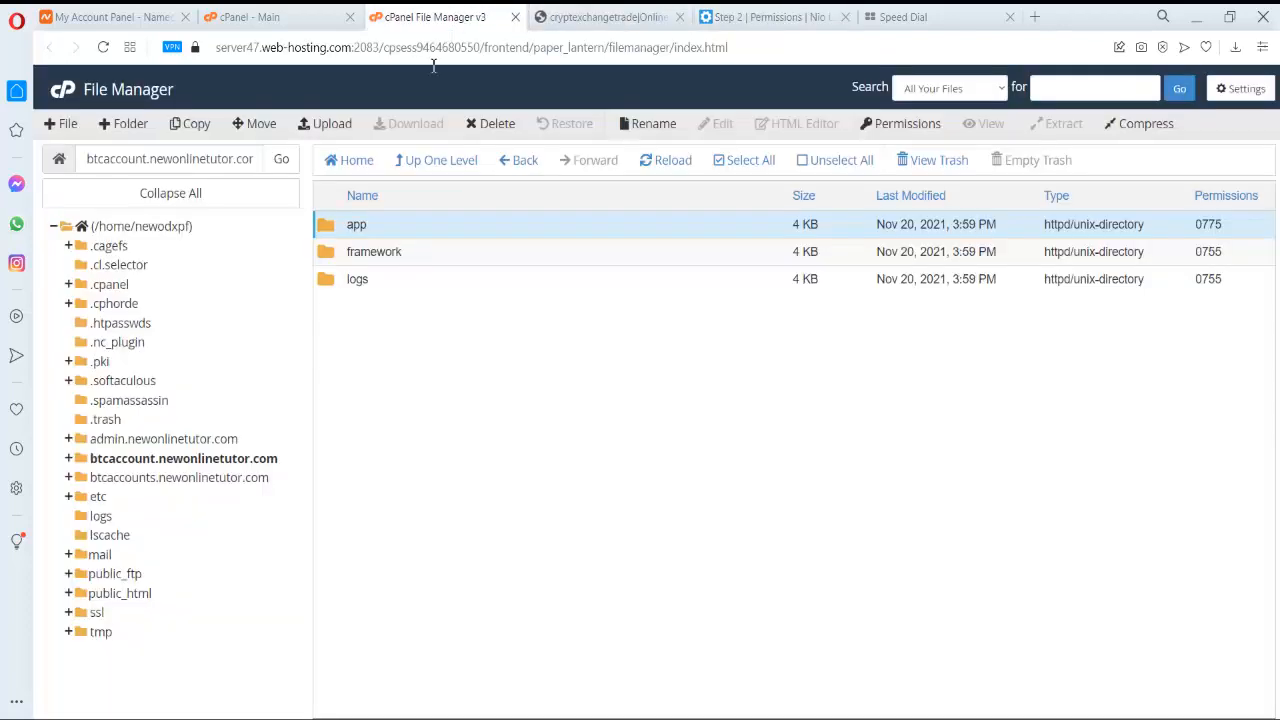
- Inside storage/app, give the brand folder 0775 permissions with group write
double_click(332, 226)
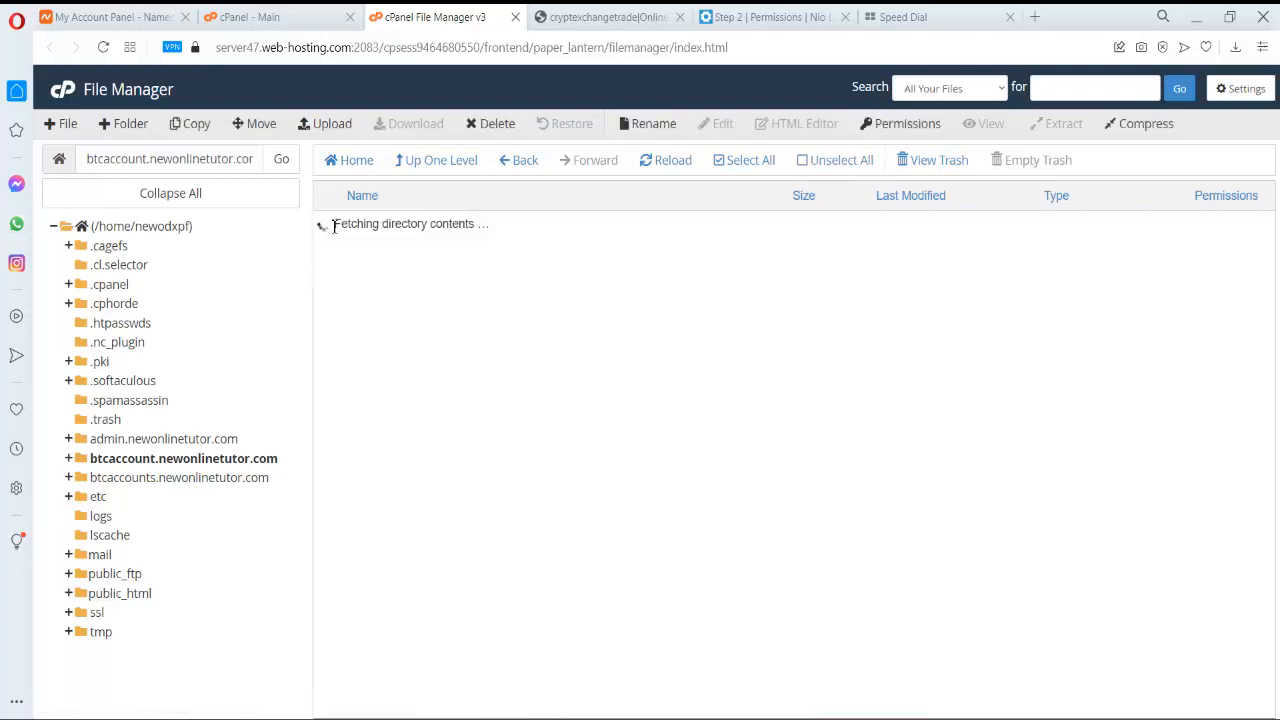
click(334, 229)
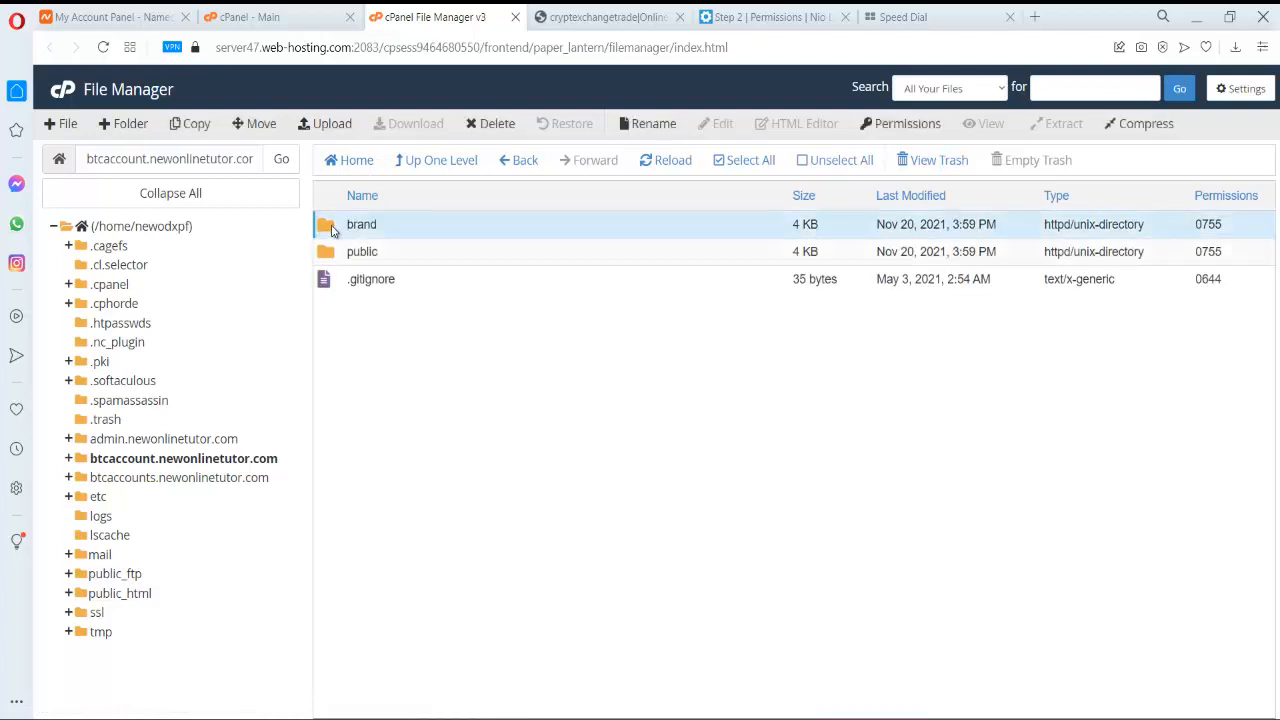
right_click(334, 229)
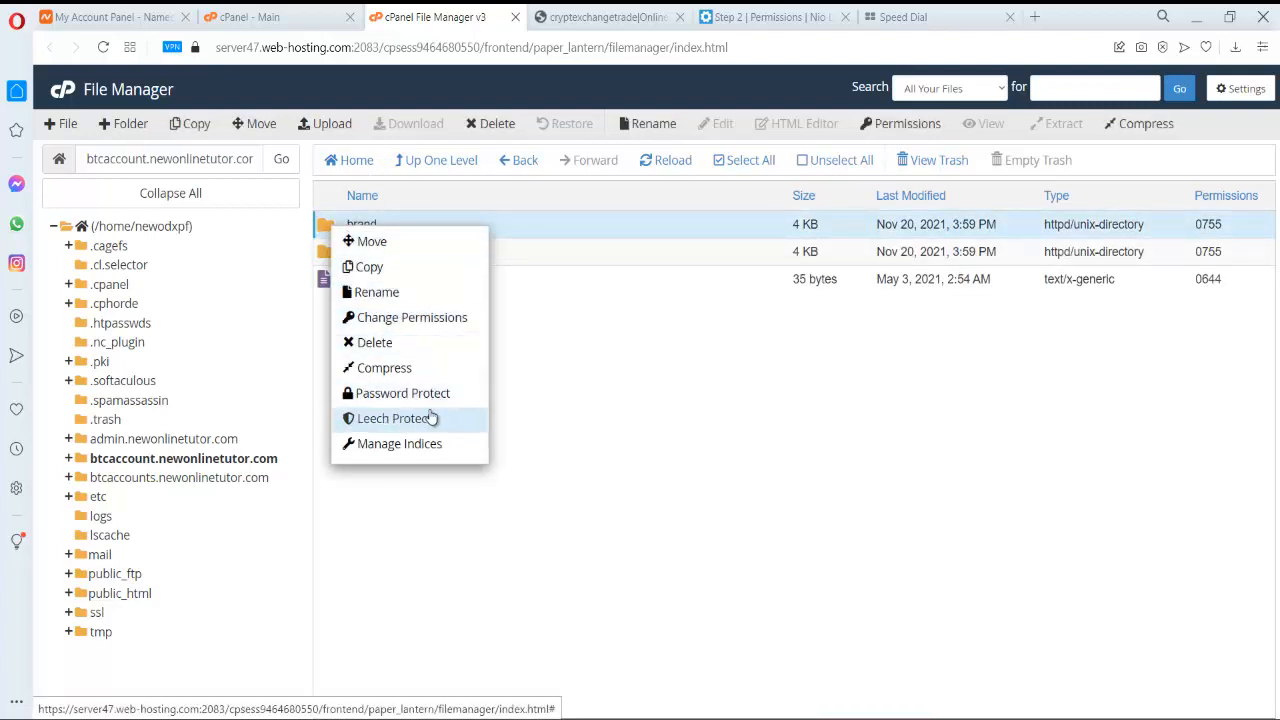
click(409, 317)
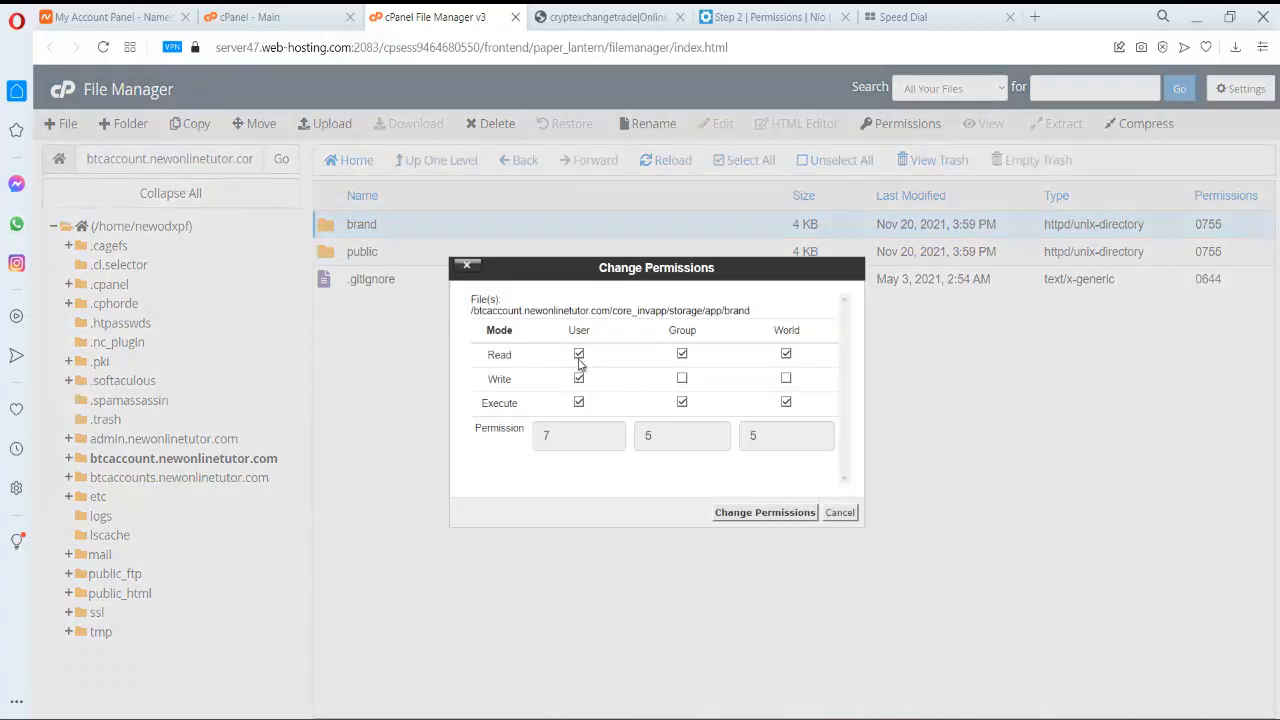
click(683, 379)
click(766, 513)
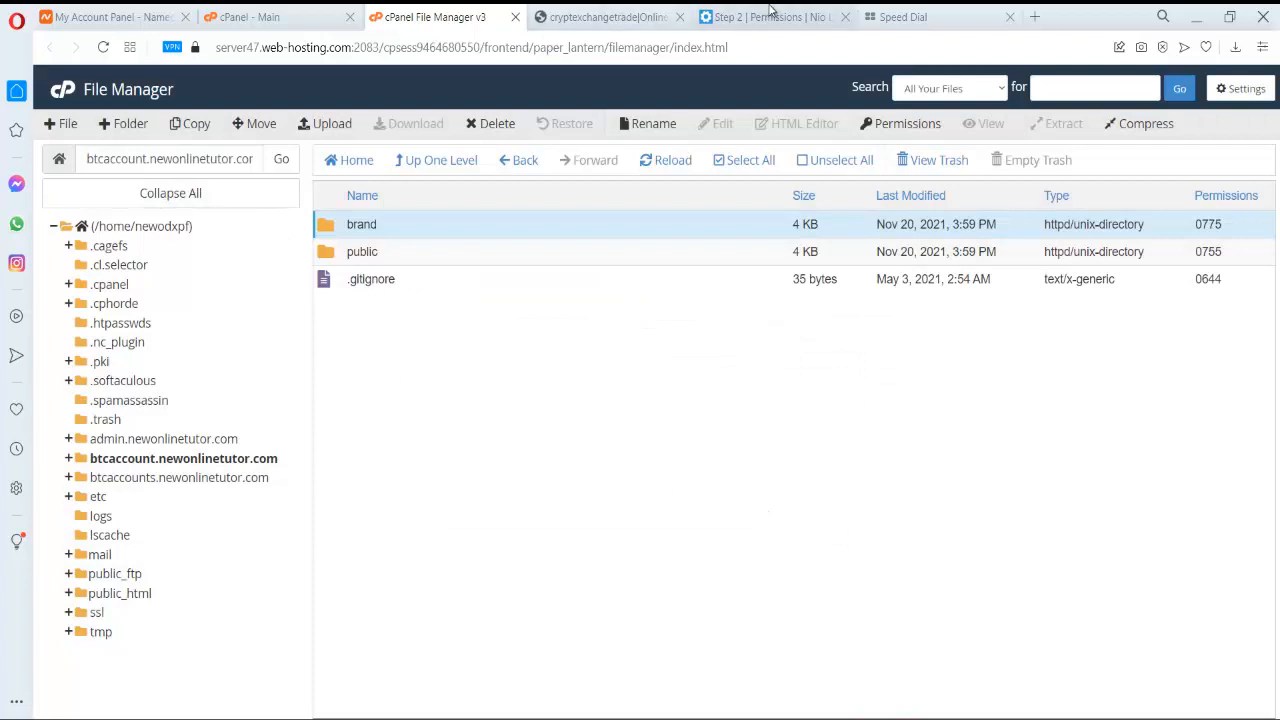
click(771, 12)
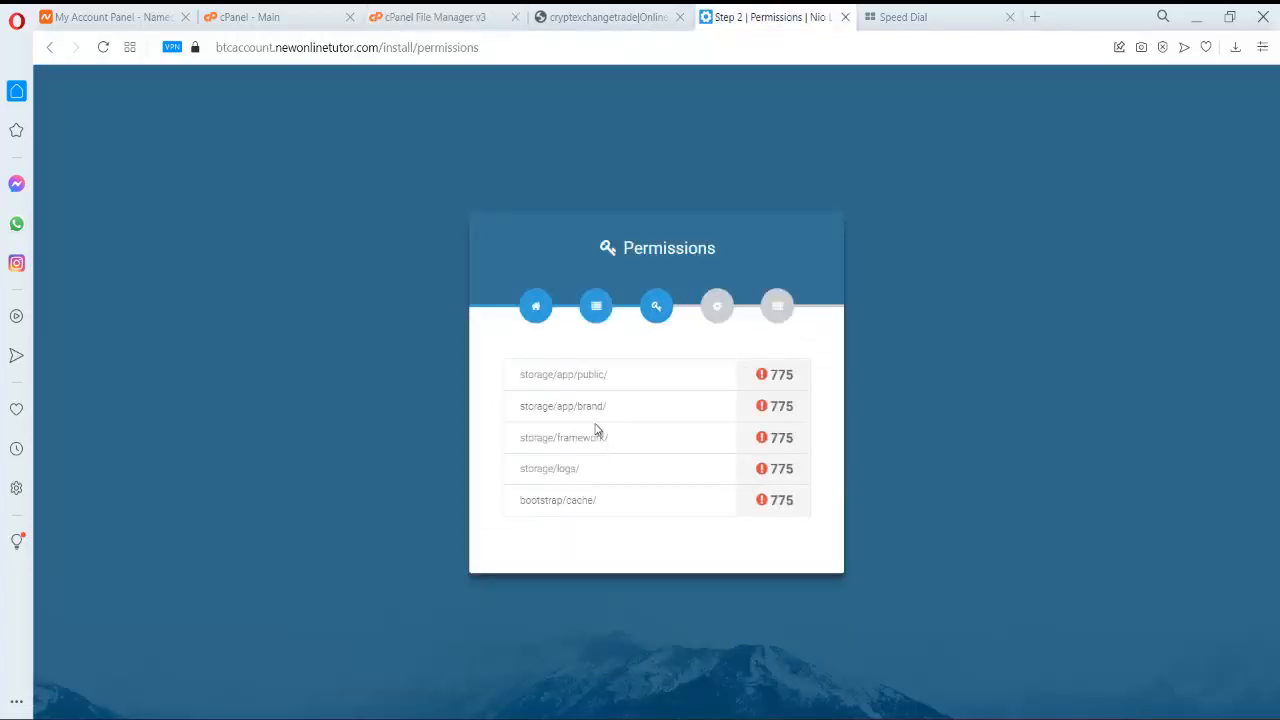
click(472, 12)
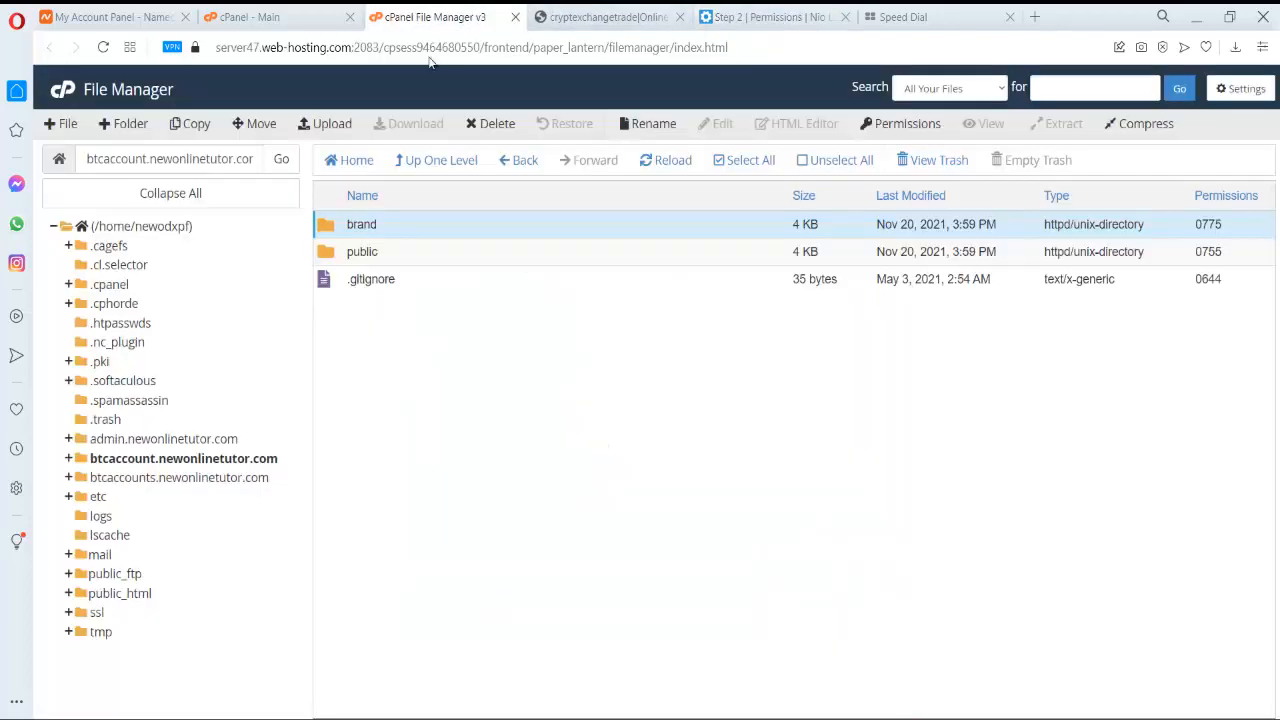
- Back in storage, set the framework folder to 0775 with group write
click(518, 160)
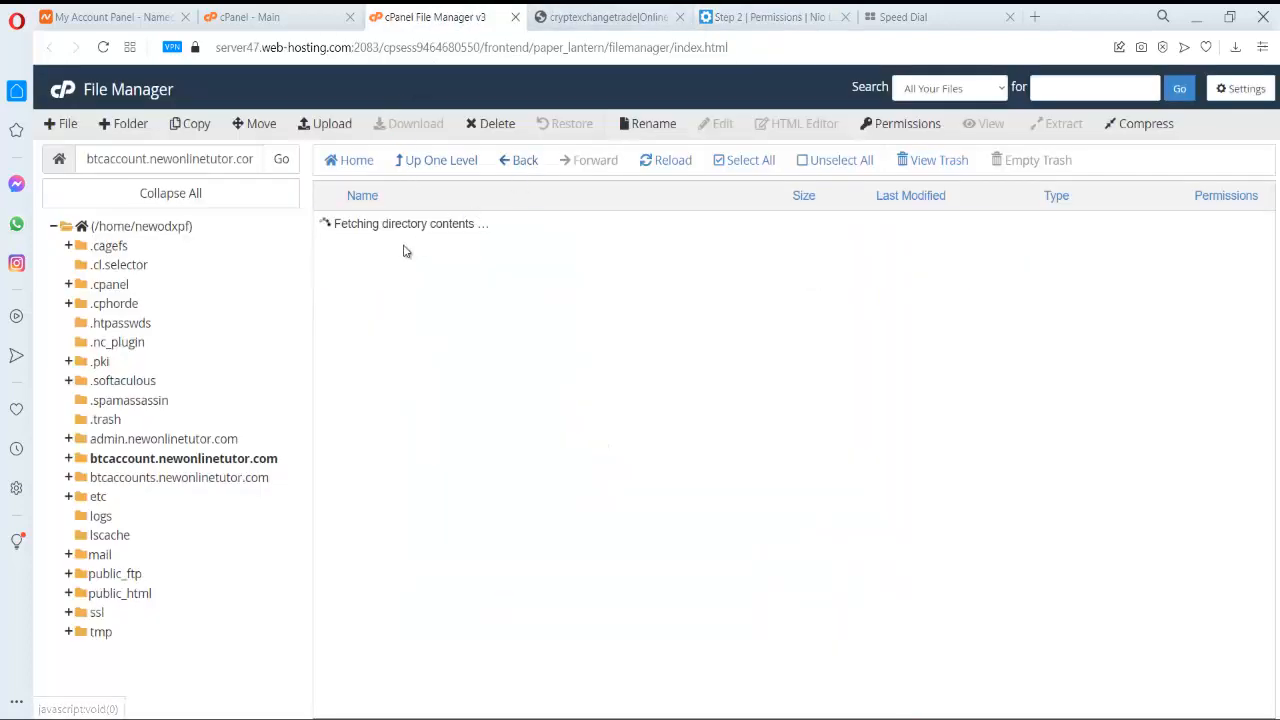
right_click(354, 250)
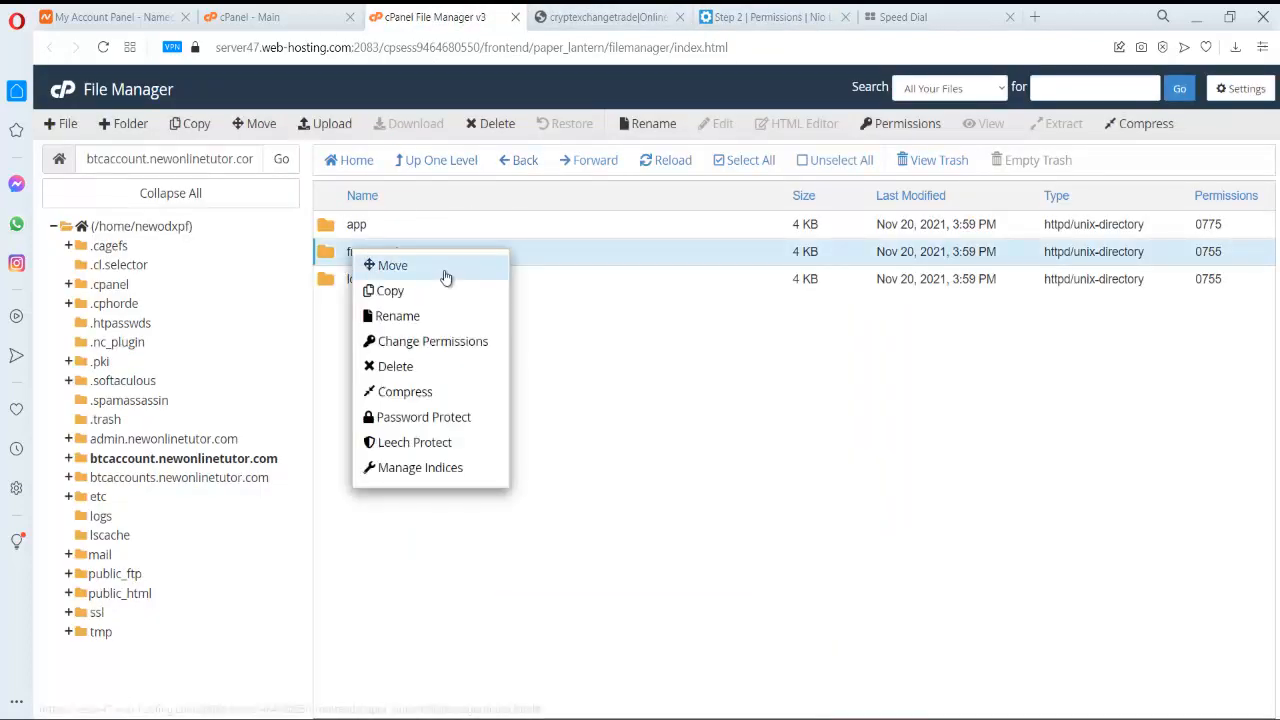
click(440, 341)
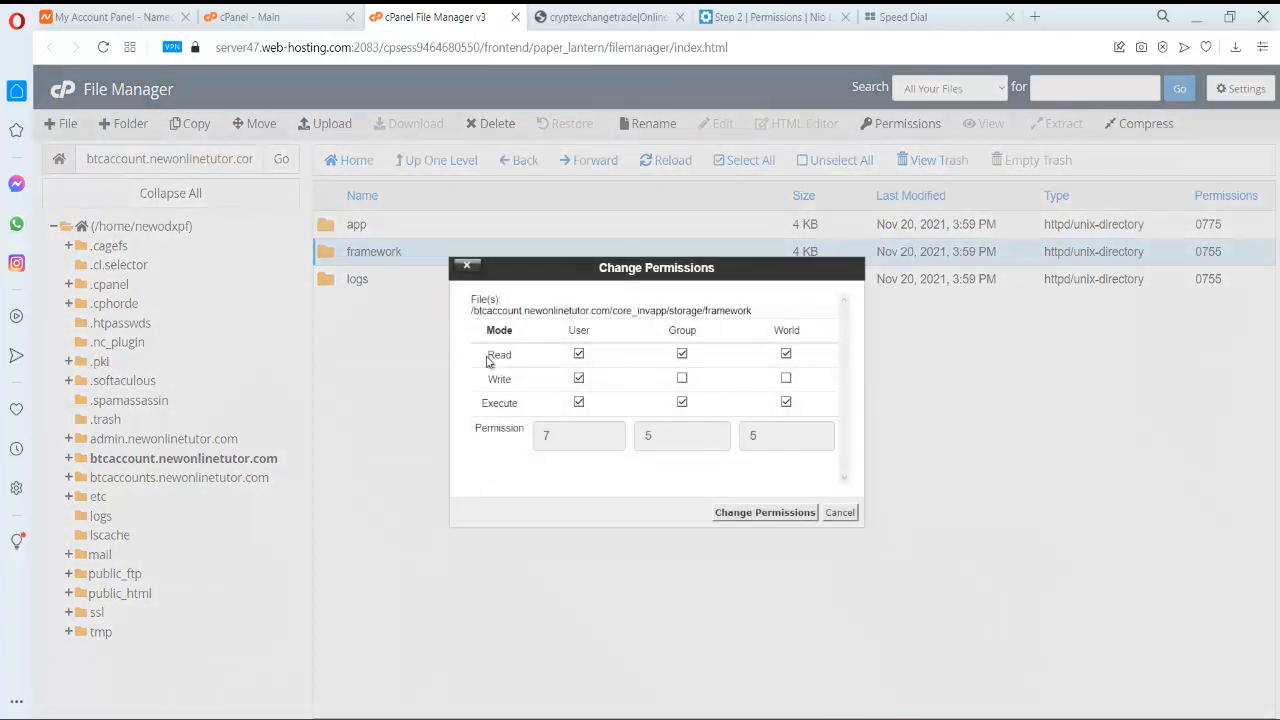
click(682, 379)
click(765, 512)
- Set the storage/logs folder to 0775, then return to the application root
click(772, 20)
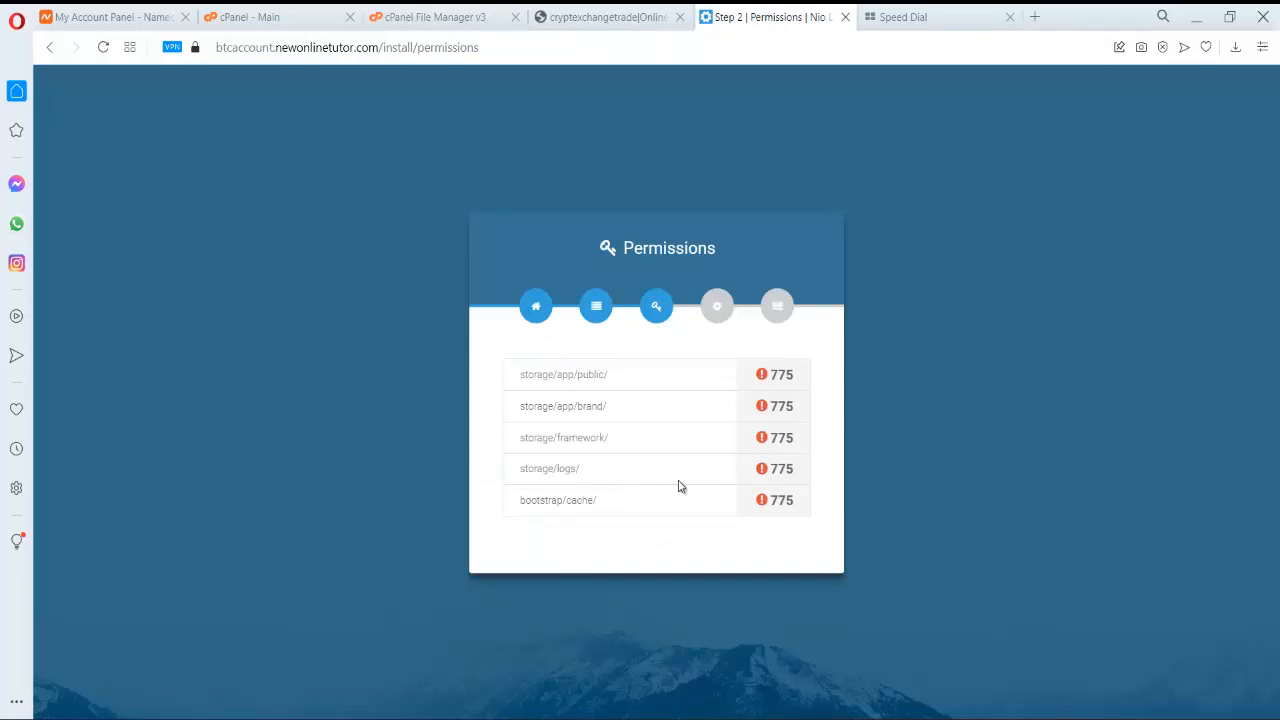
click(445, 17)
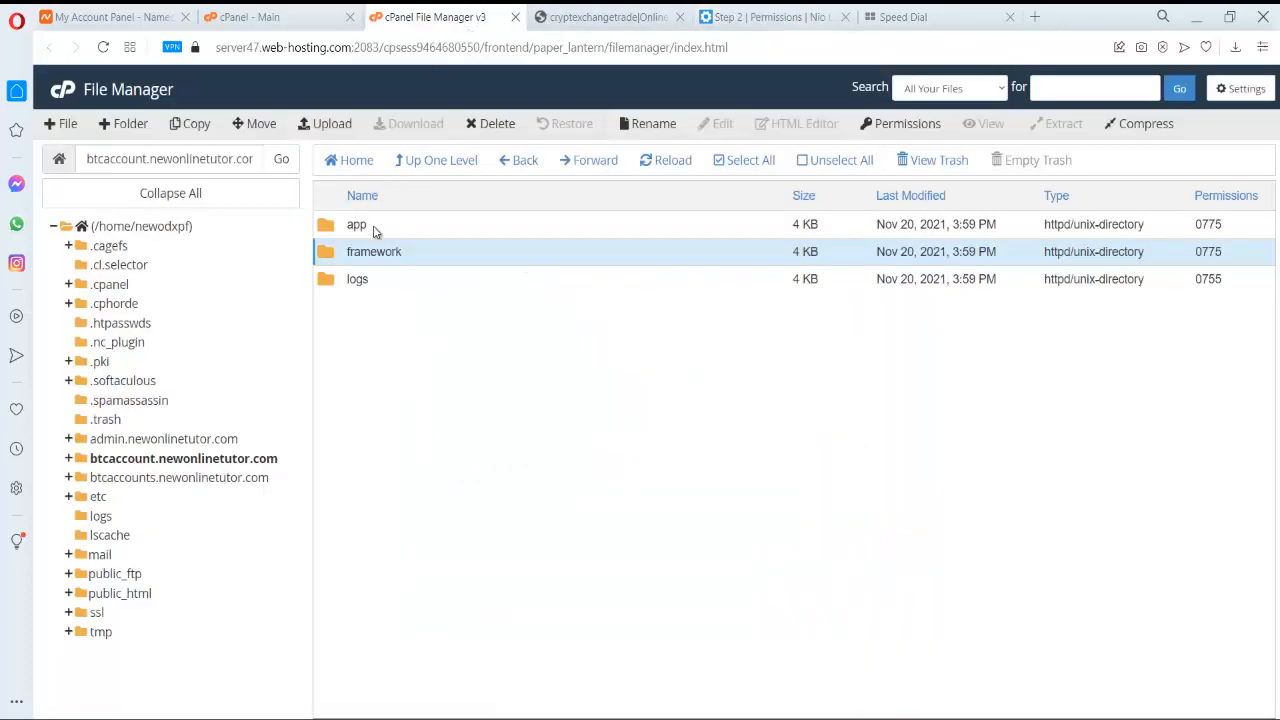
click(361, 278)
right_click(360, 278)
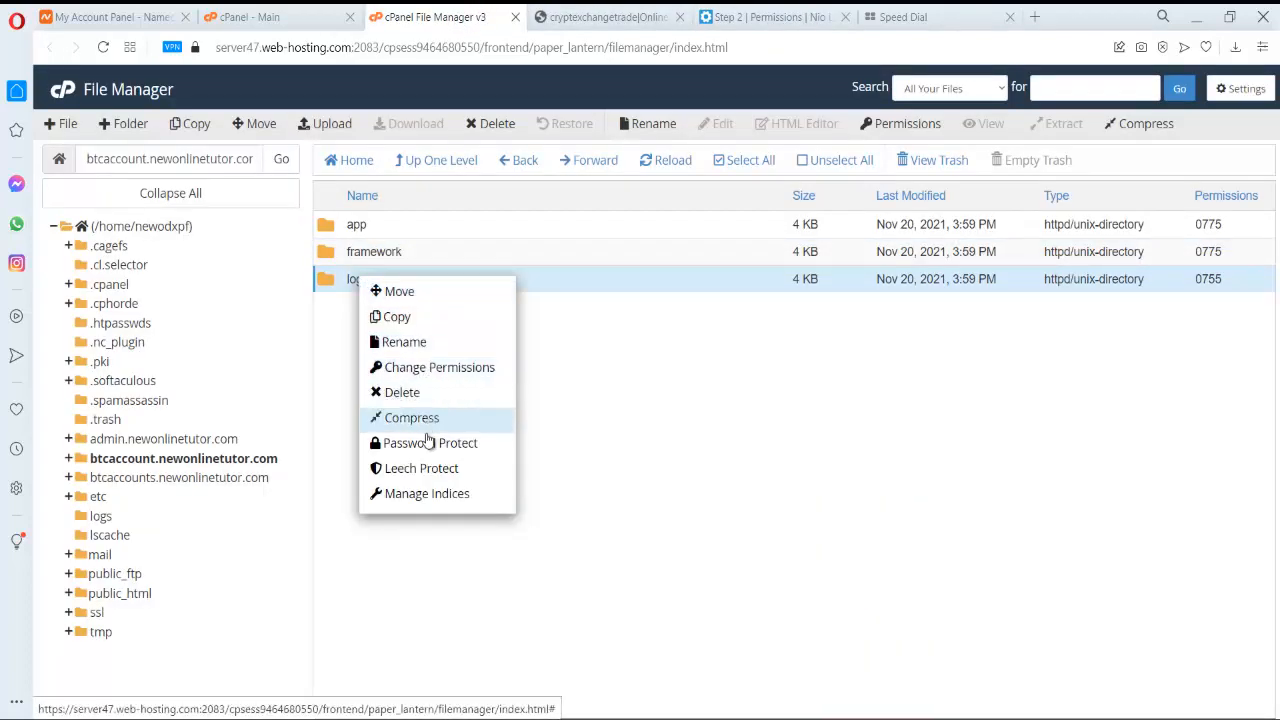
click(436, 377)
click(682, 378)
click(764, 512)
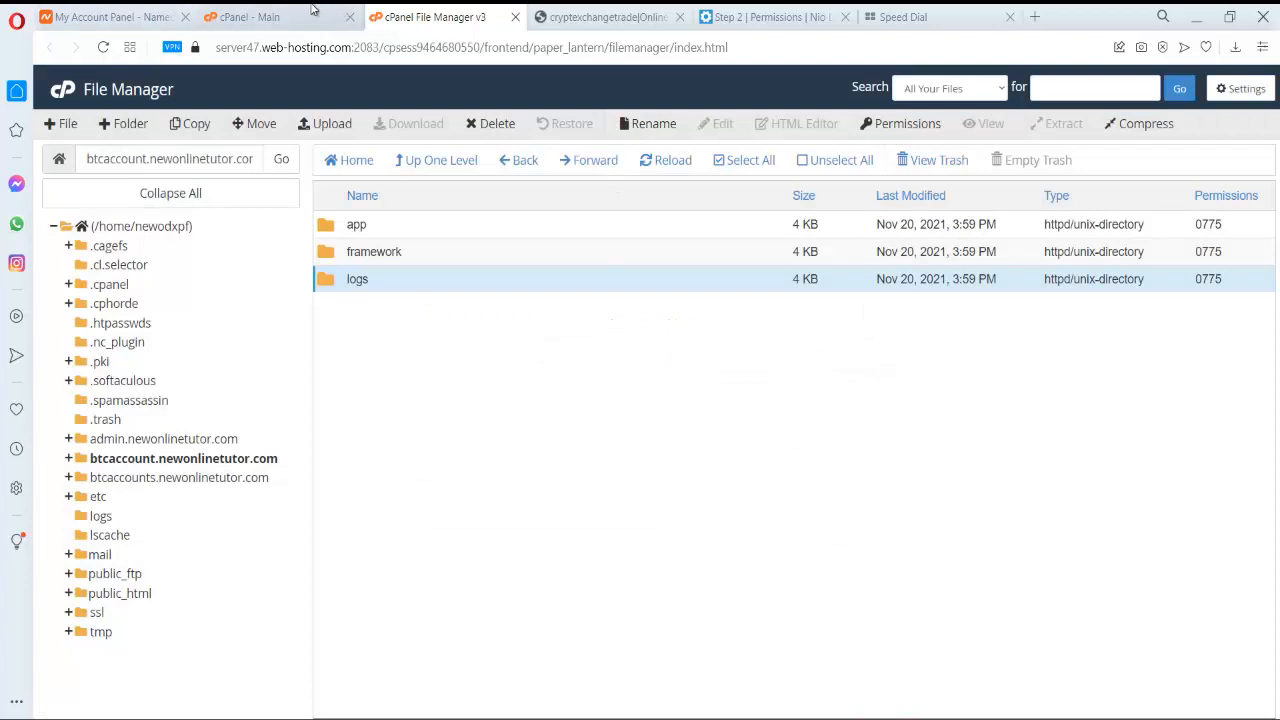
click(790, 17)
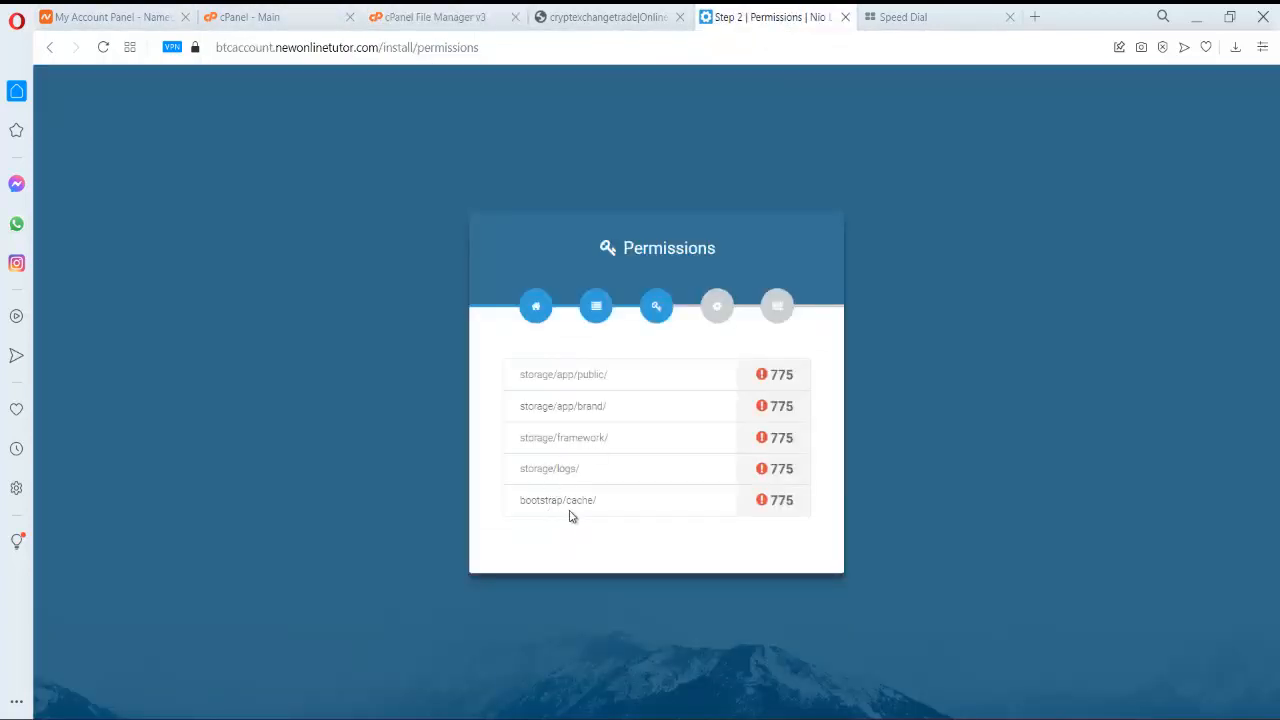
click(438, 15)
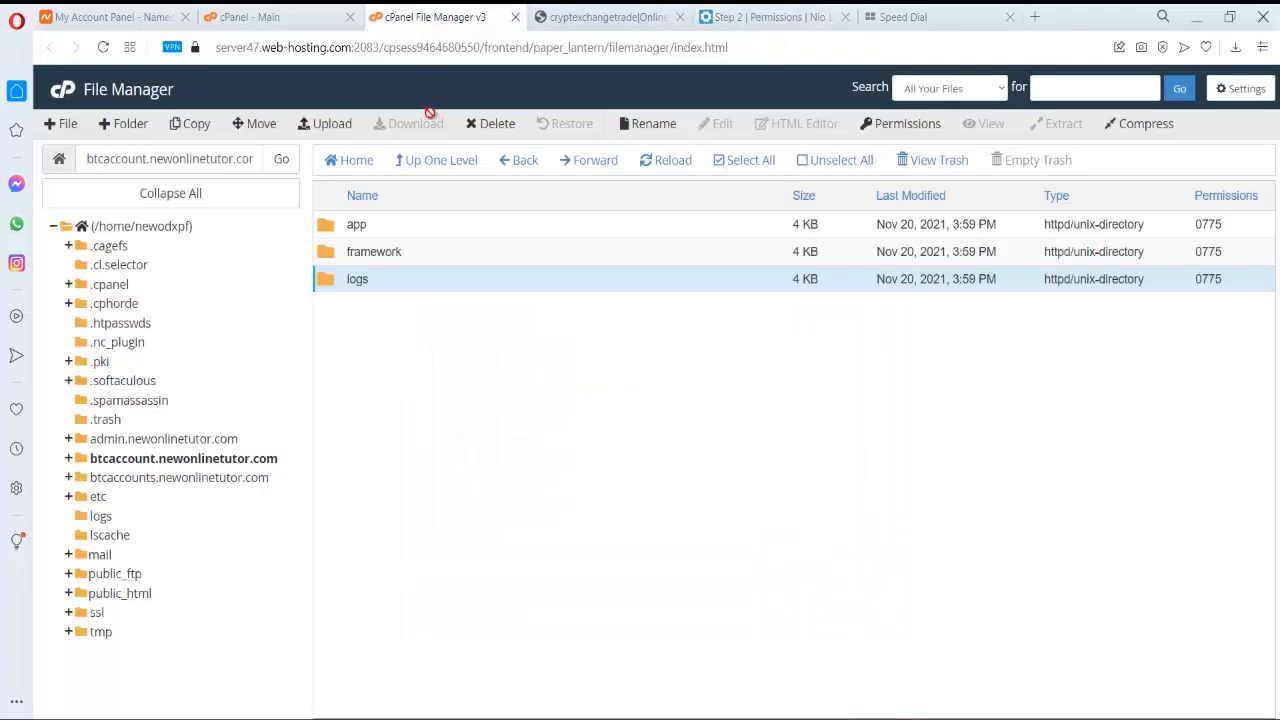
click(447, 162)
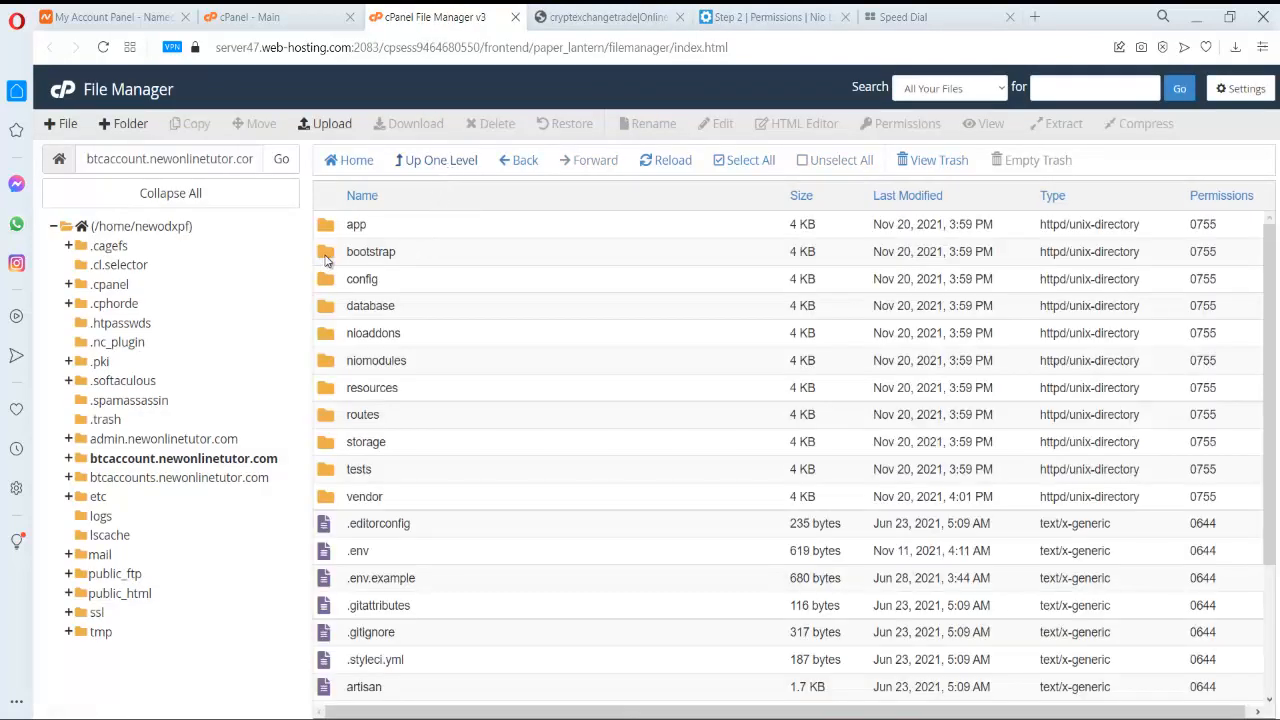
- Set bootstrap/cache to 0775 and reload the installer's permissions check
double_click(325, 259)
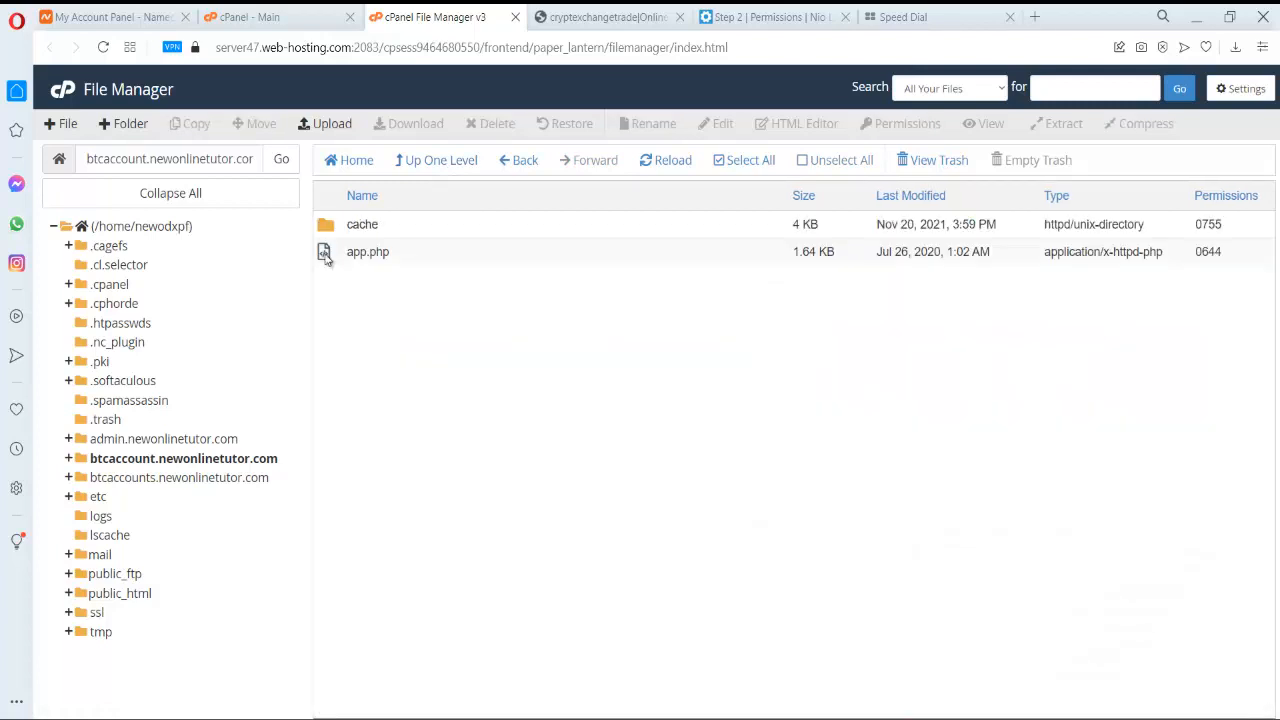
click(326, 230)
right_click(326, 232)
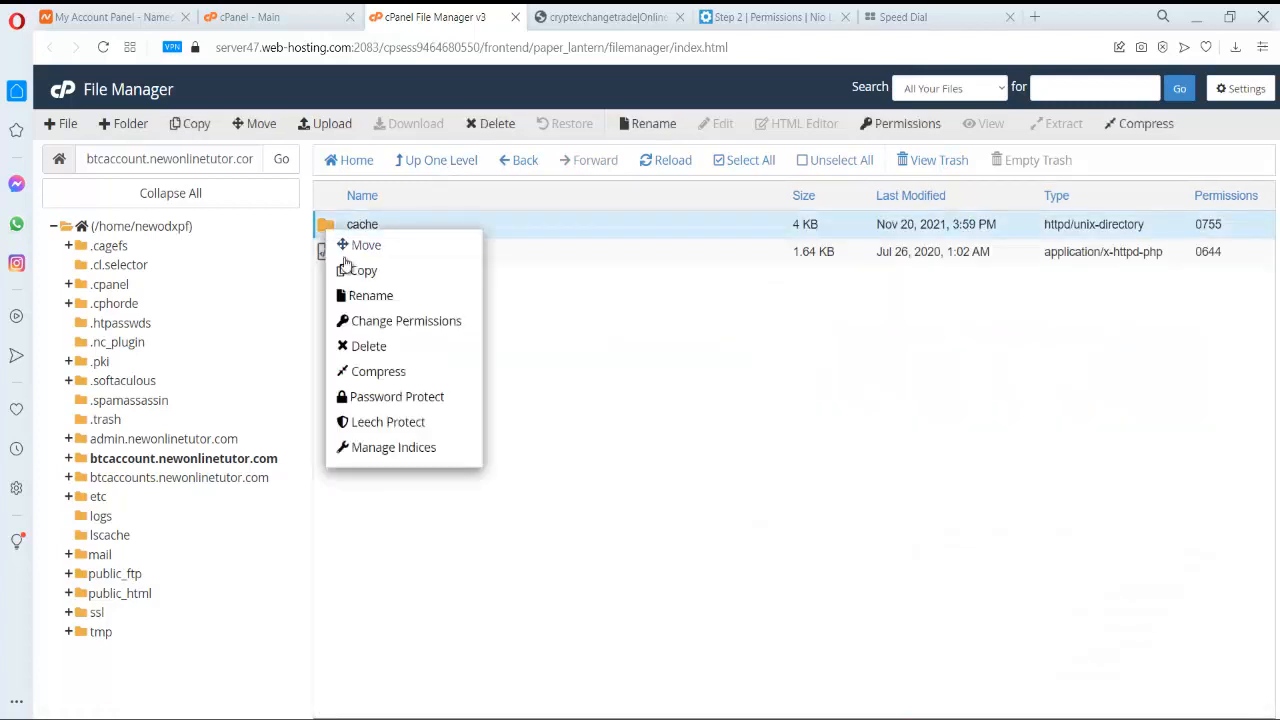
click(381, 321)
click(682, 378)
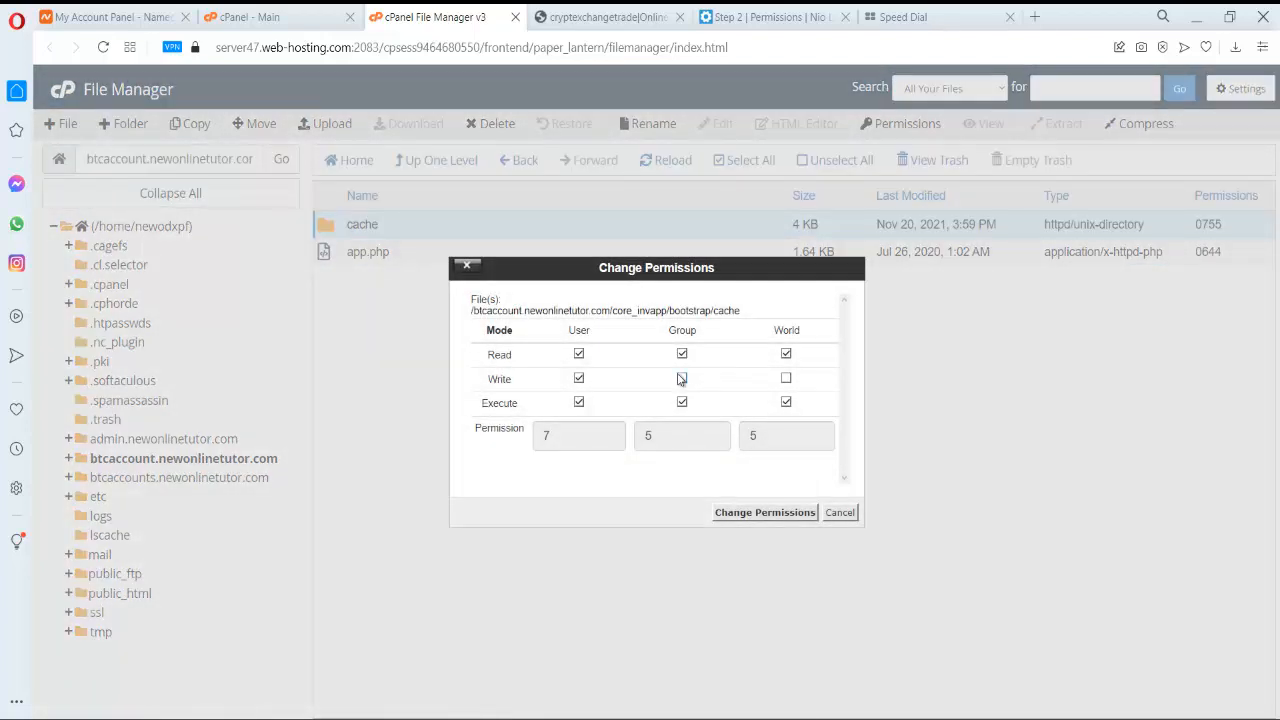
click(783, 513)
click(772, 12)
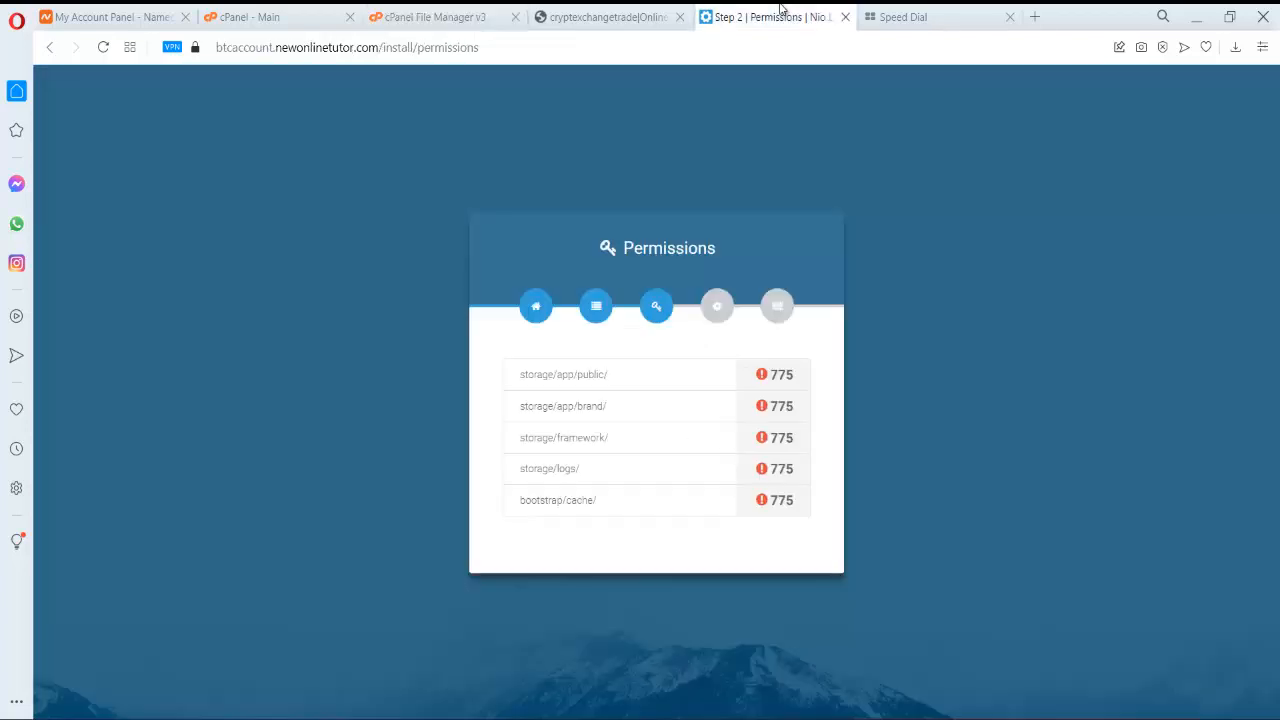
click(105, 47)
- Give storage/app/public 0775 permissions and recheck that all installer folders pass at 775
click(428, 15)
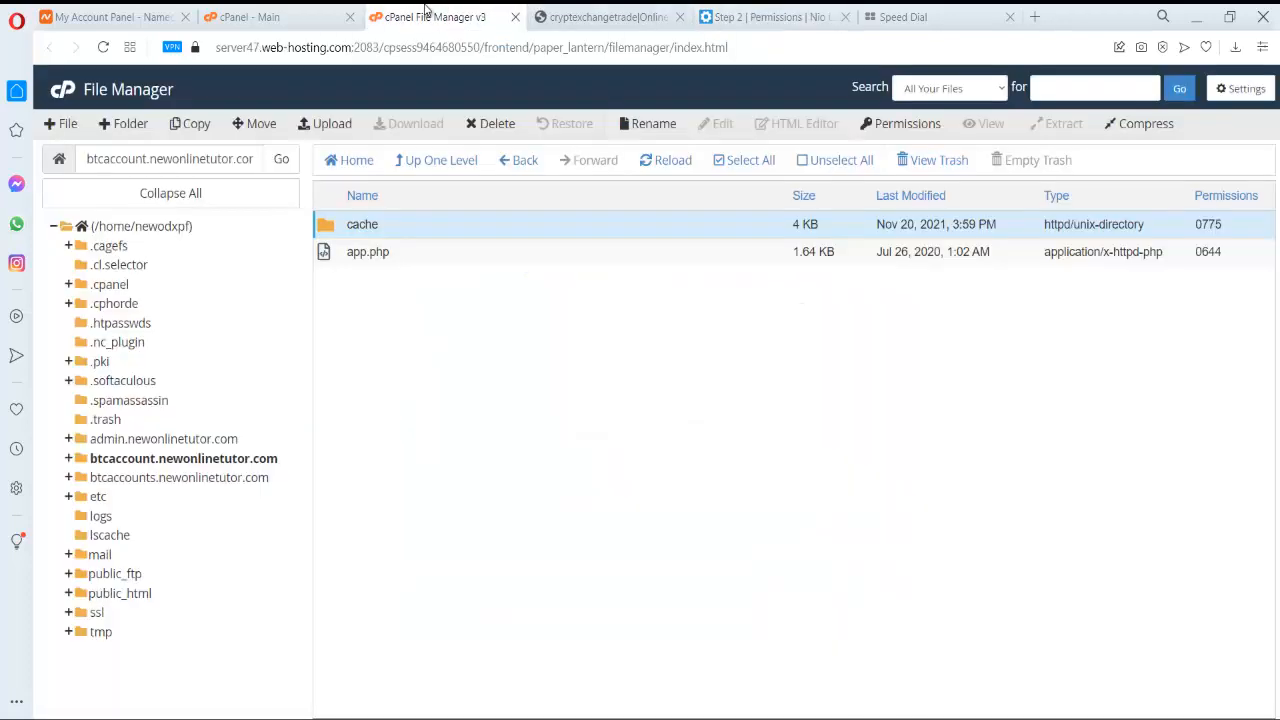
click(436, 161)
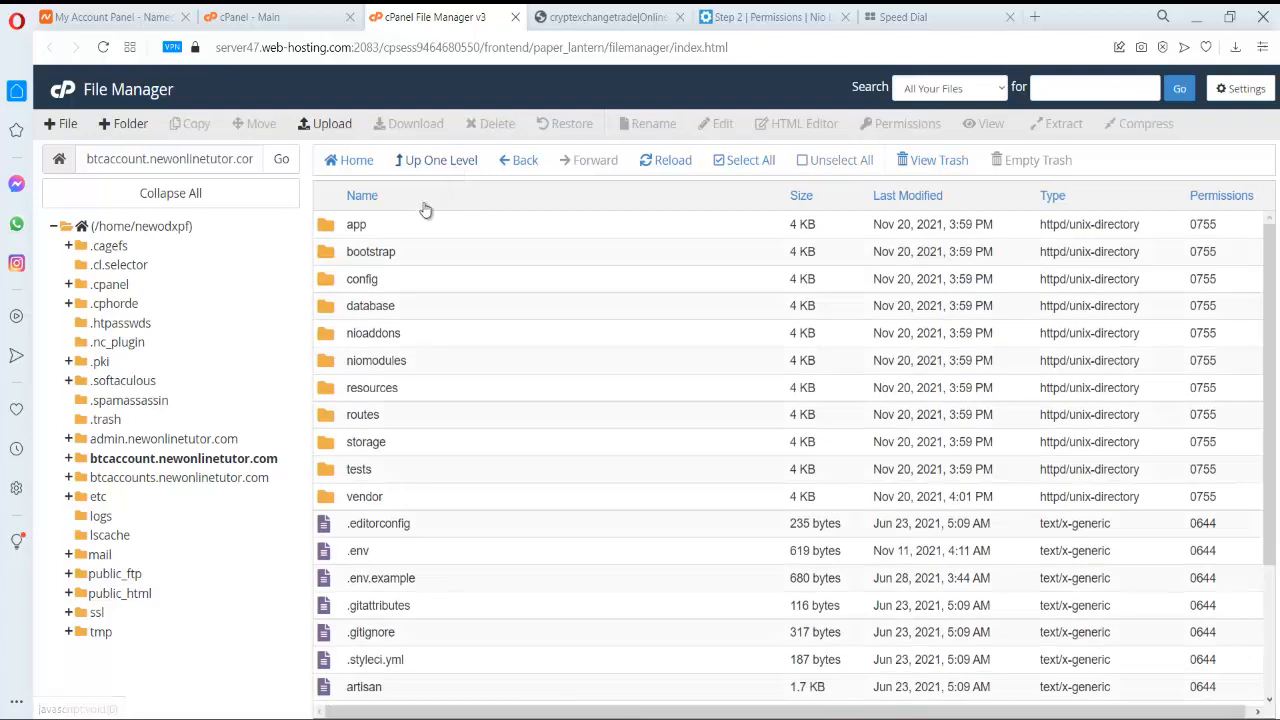
click(334, 446)
double_click(334, 446)
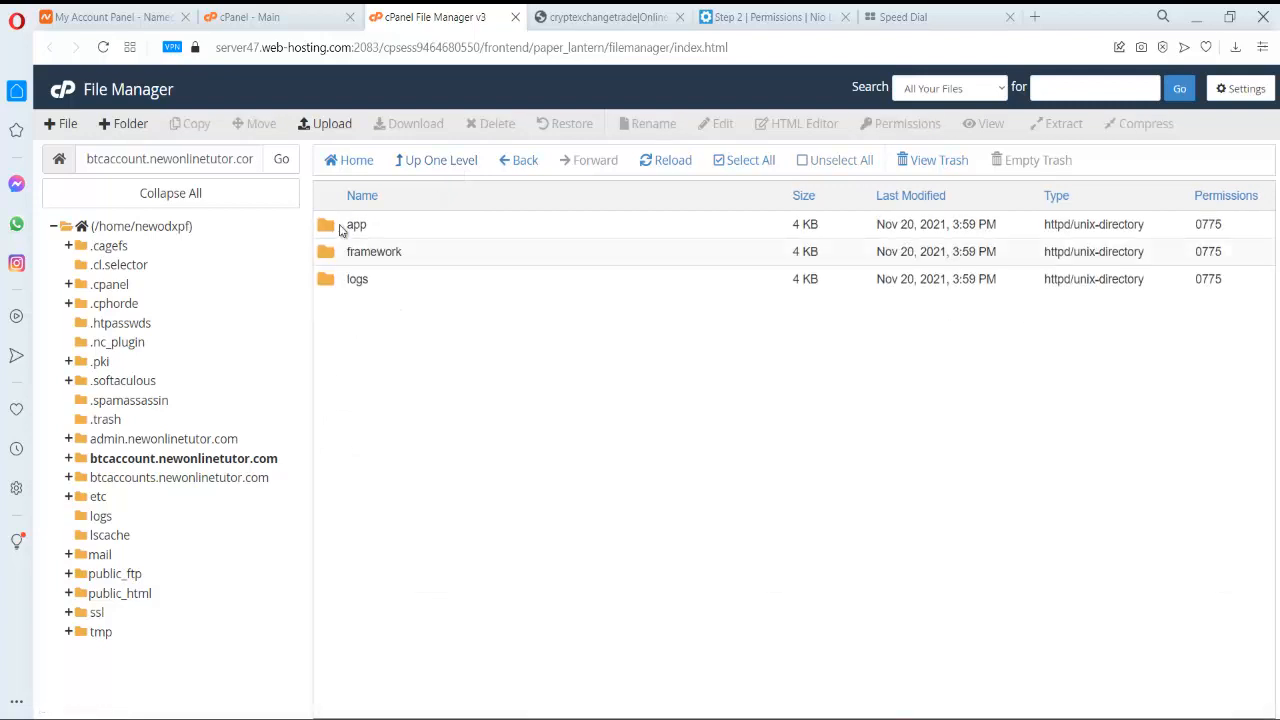
double_click(341, 225)
right_click(338, 253)
click(385, 342)
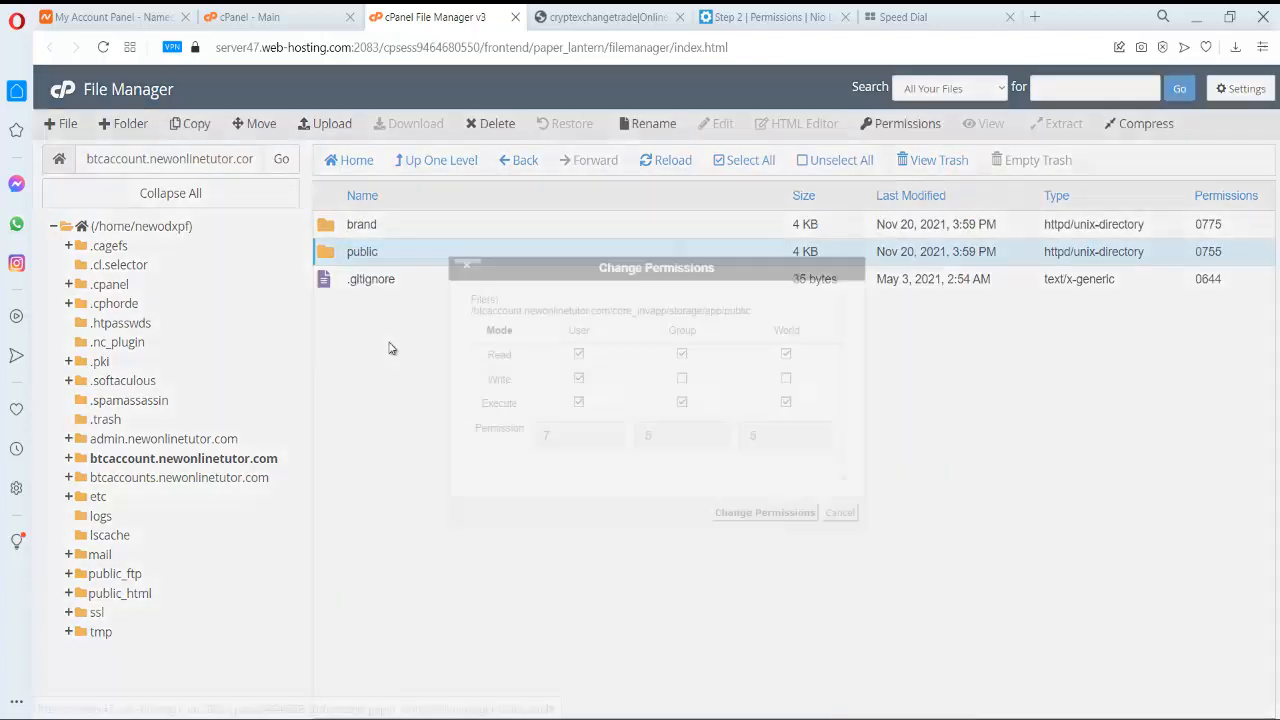
click(684, 380)
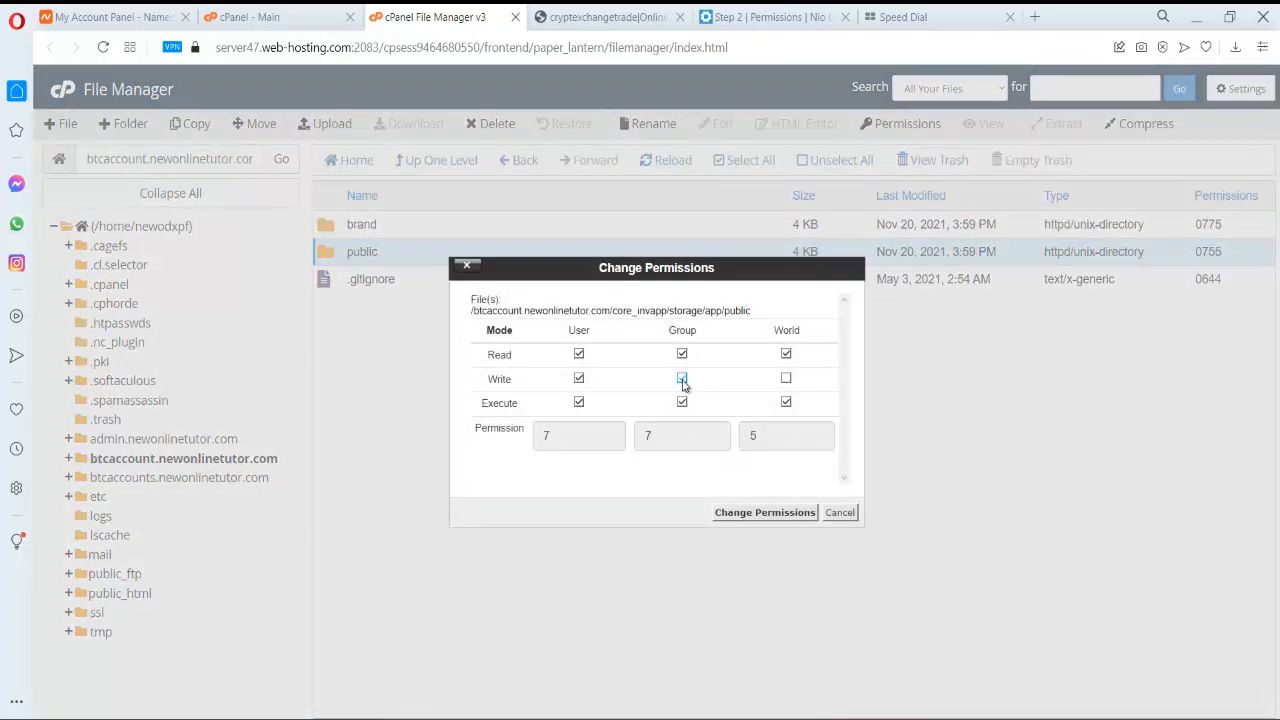
click(787, 511)
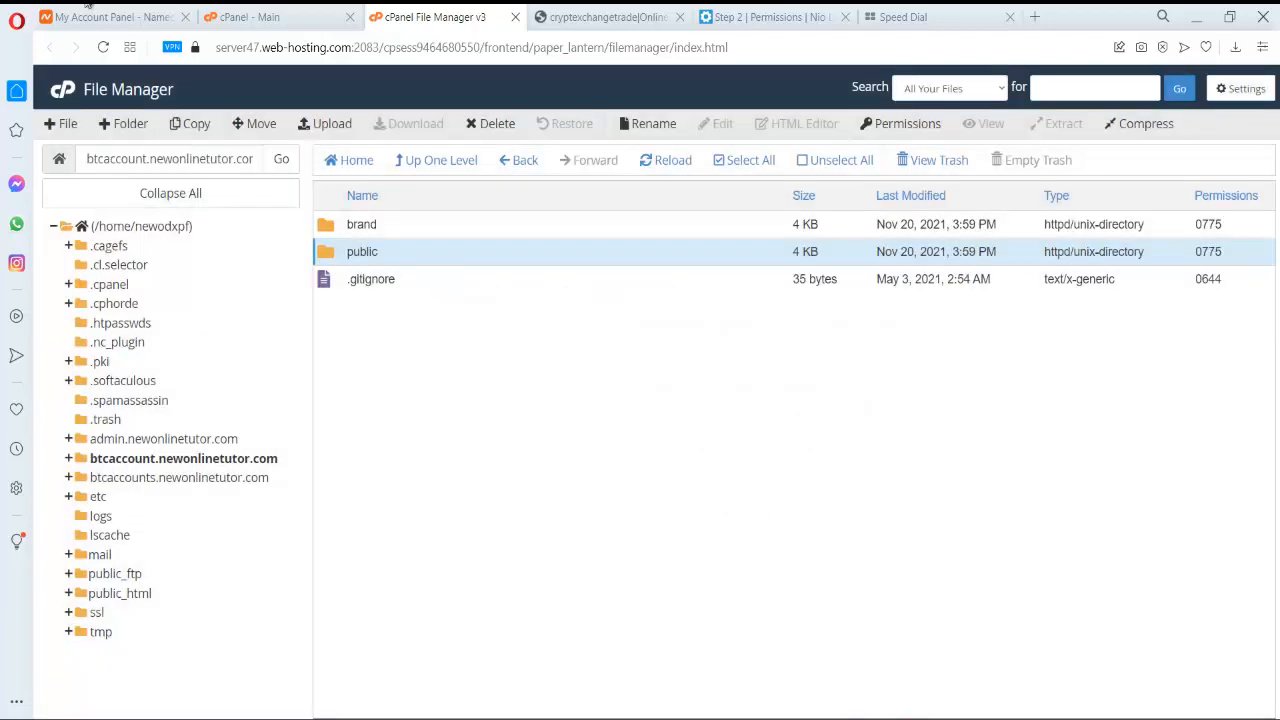
click(803, 12)
click(103, 47)
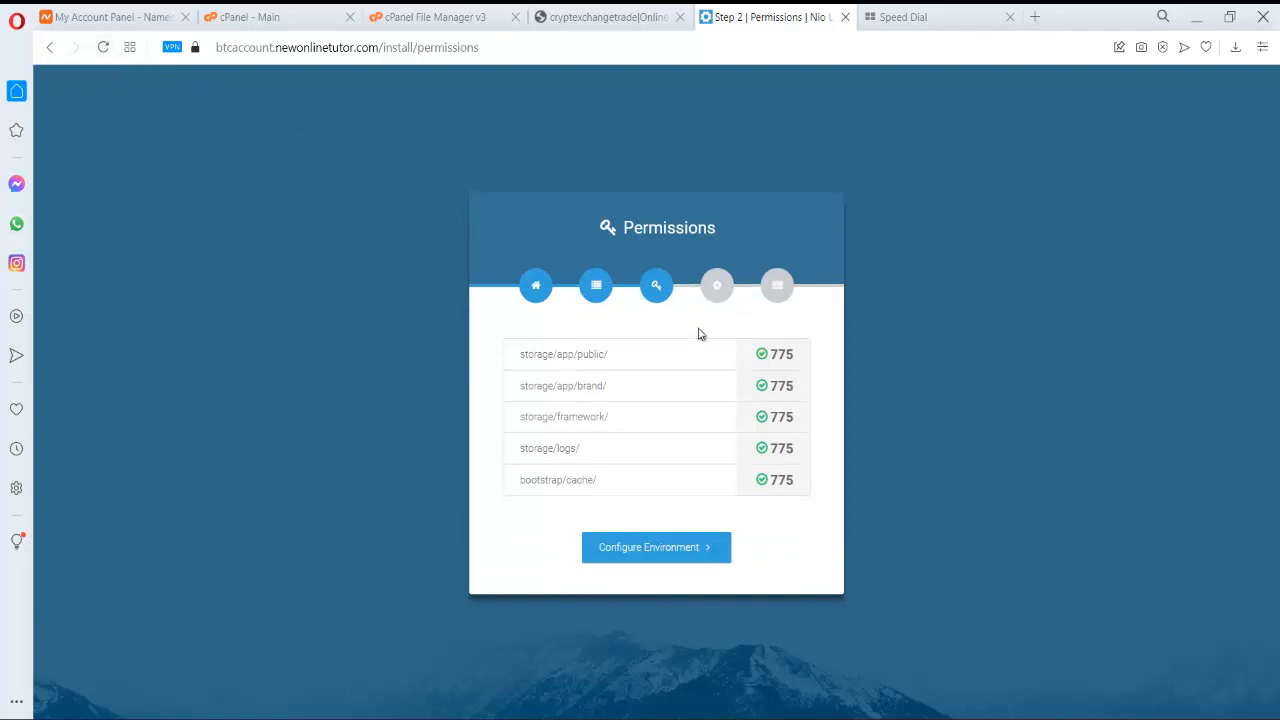
- Change the environment App Name to 'Bitcoin Investment' and continue to the Database step
click(658, 556)
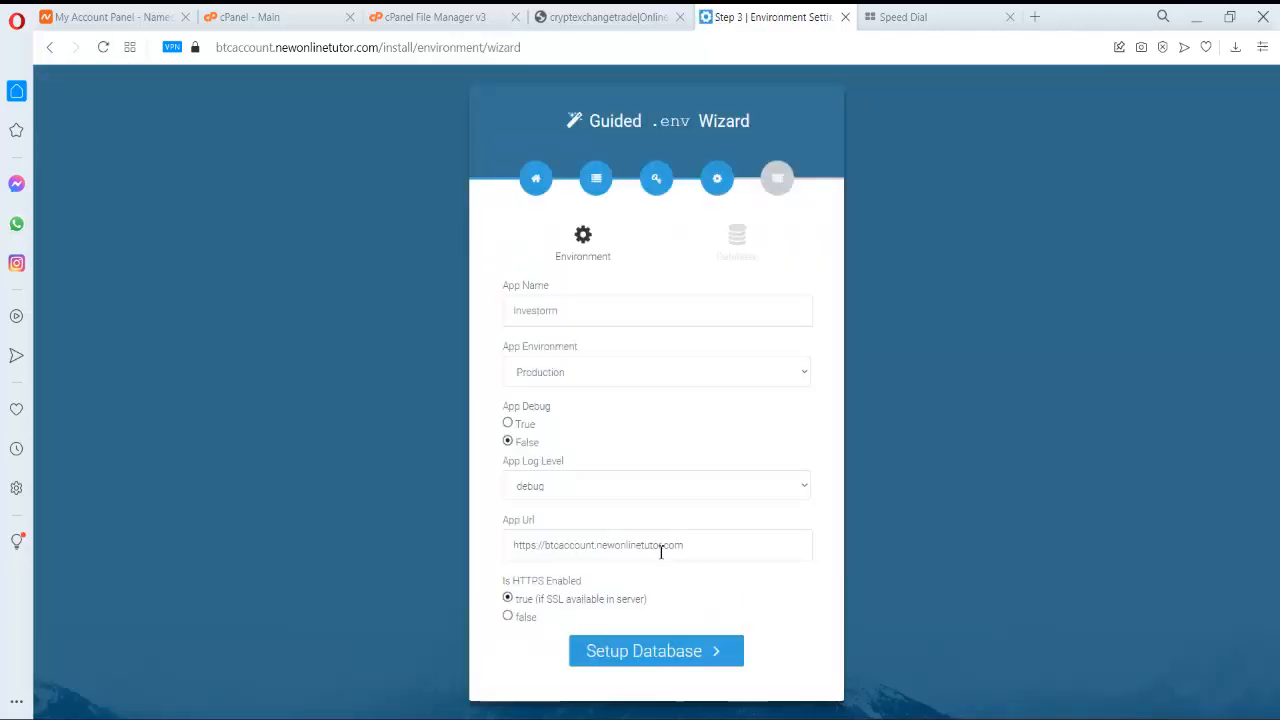
click(627, 313)
key(BackSpace)
key(BackSpace)
key(BackSpace)
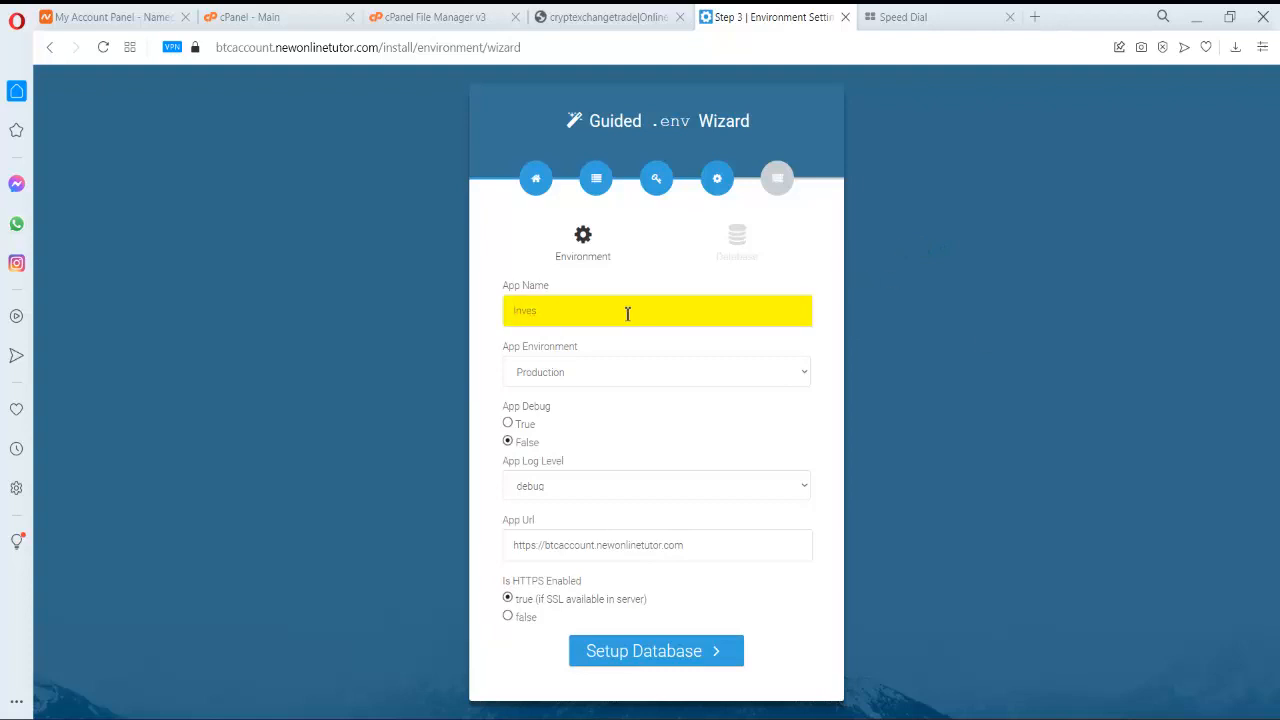
key(BackSpace)
key(BackSpace)
key(BackSpace)
text(B)
text(itcoin Inves)
click(670, 657)
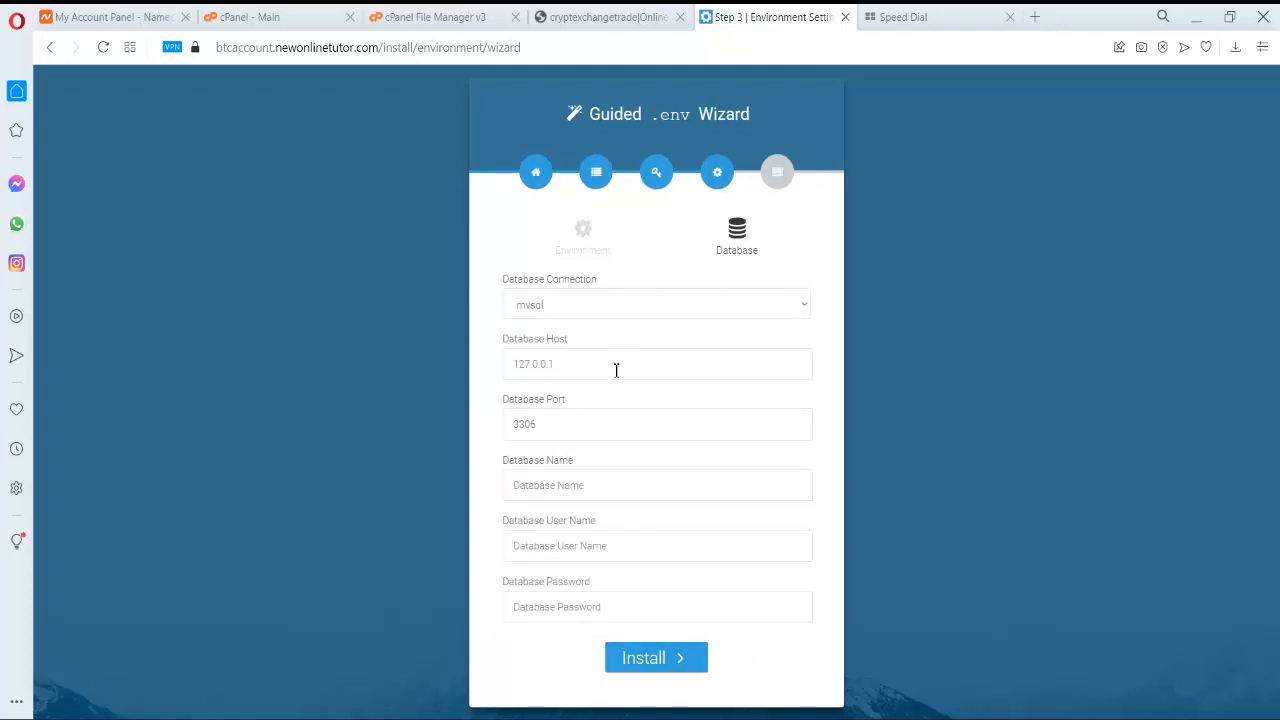
- Paste the saved database name from the notes into Database Name
click(610, 486)
click(760, 449)
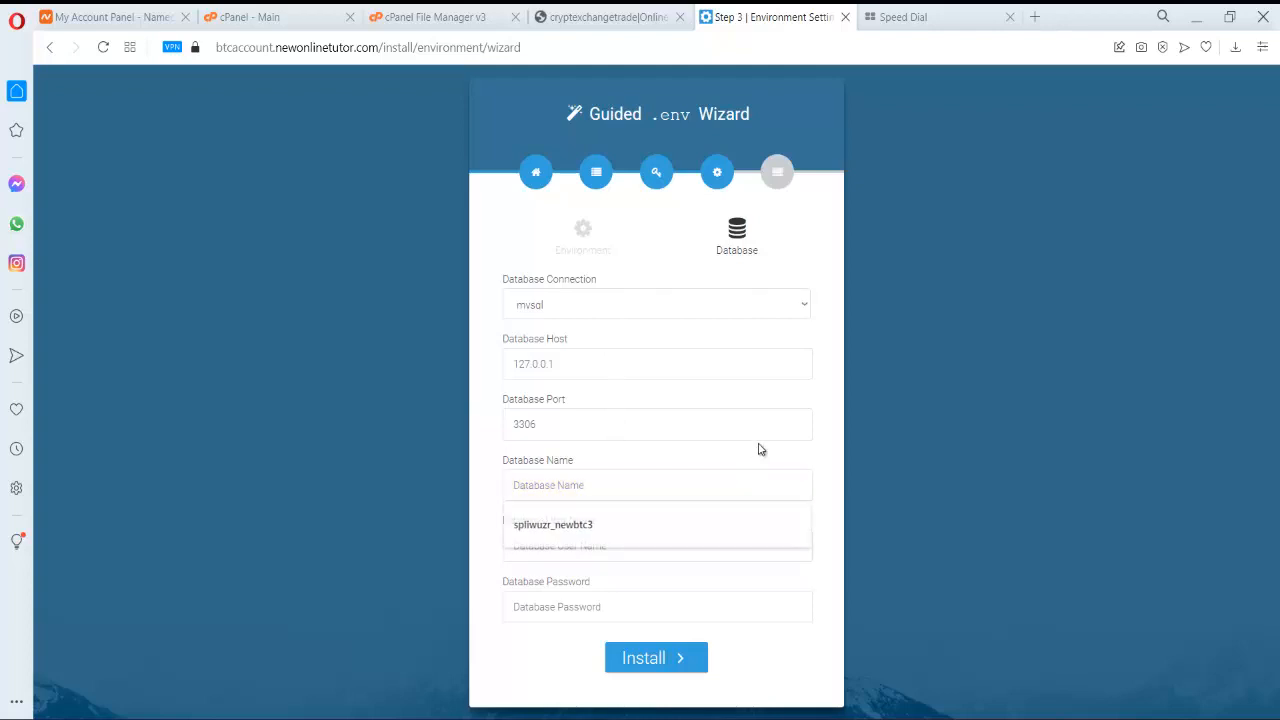
key(alt+Tab)
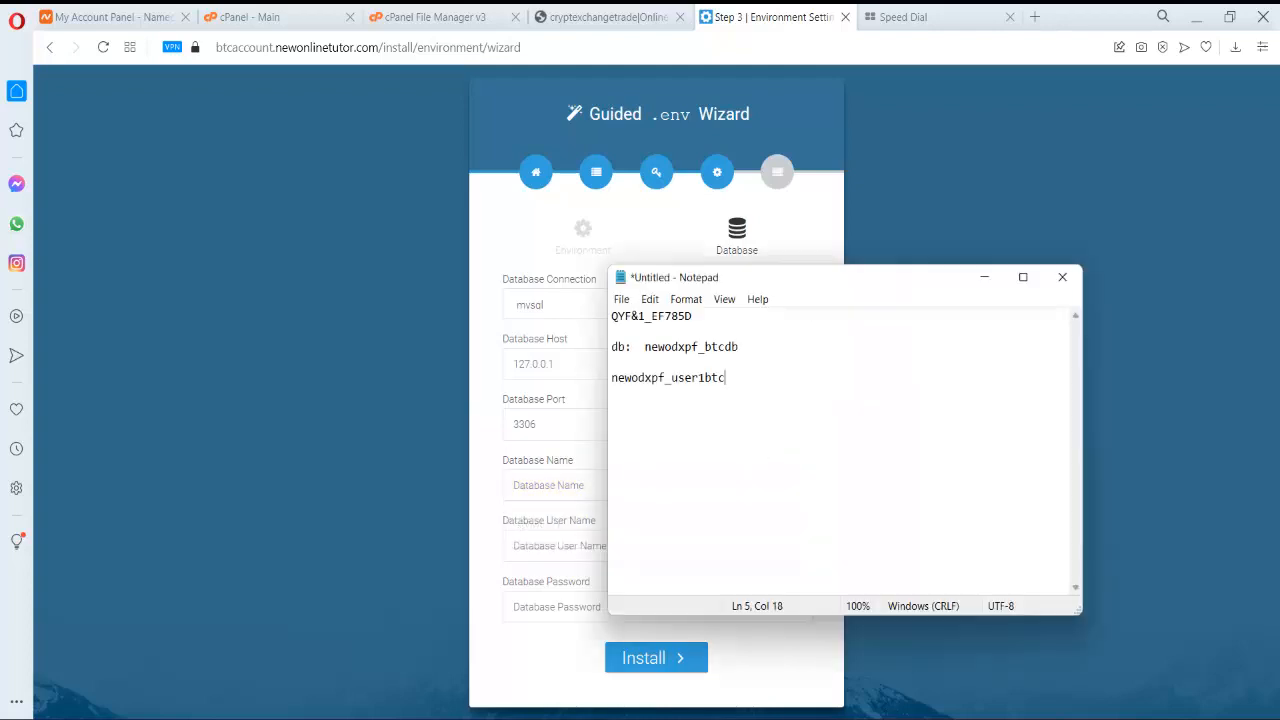
drag(752, 348, 646, 347)
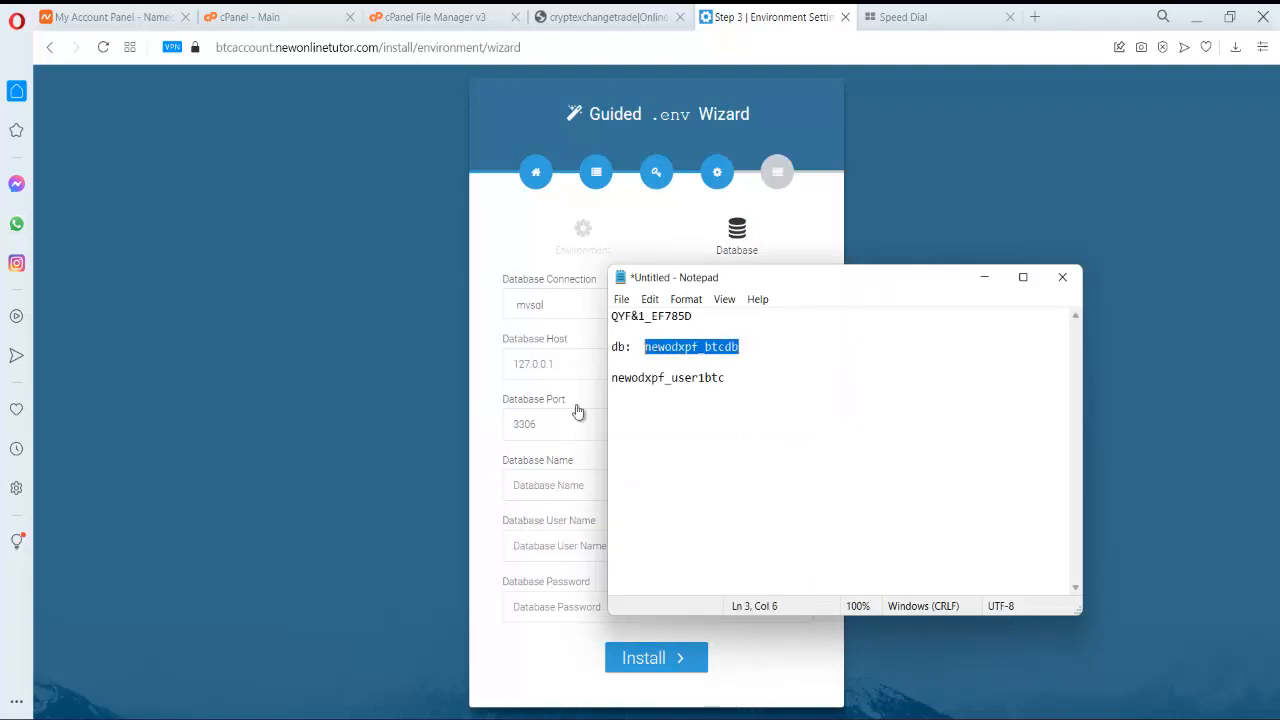
click(576, 488)
key(ctrl+v)
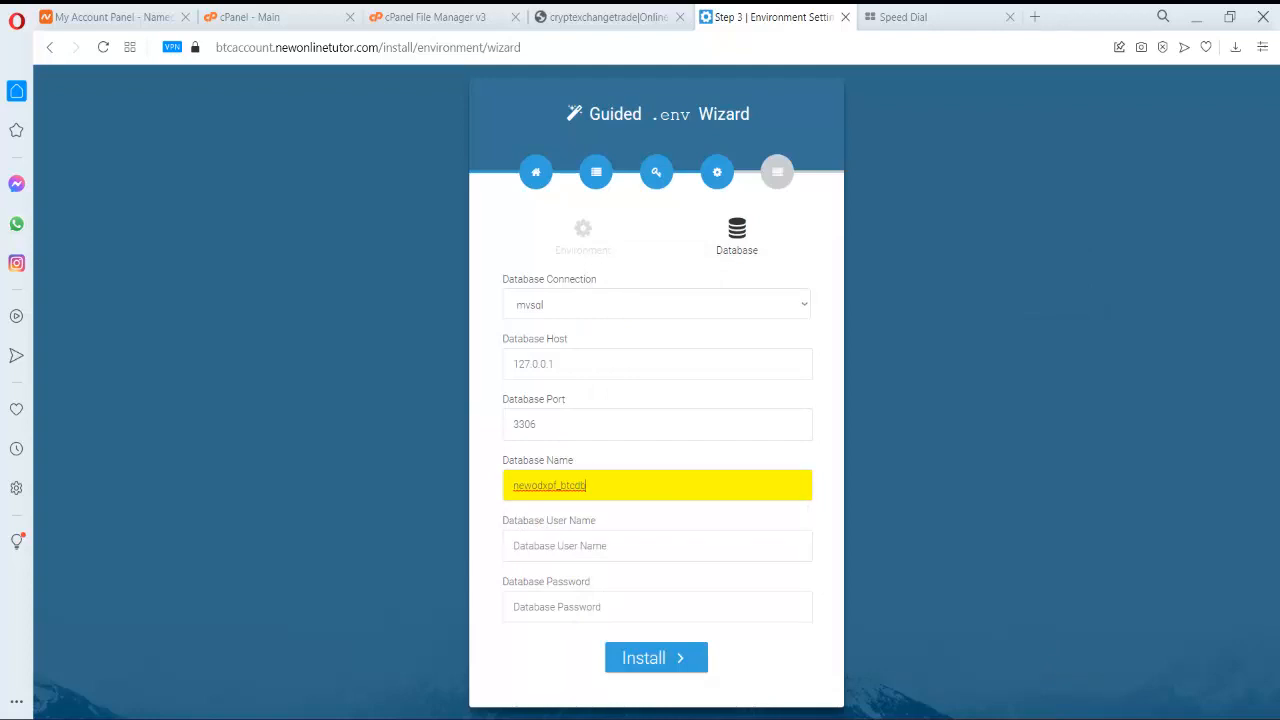
- Paste the database user name and password from the notes, then run the install
key(alt+Tab)
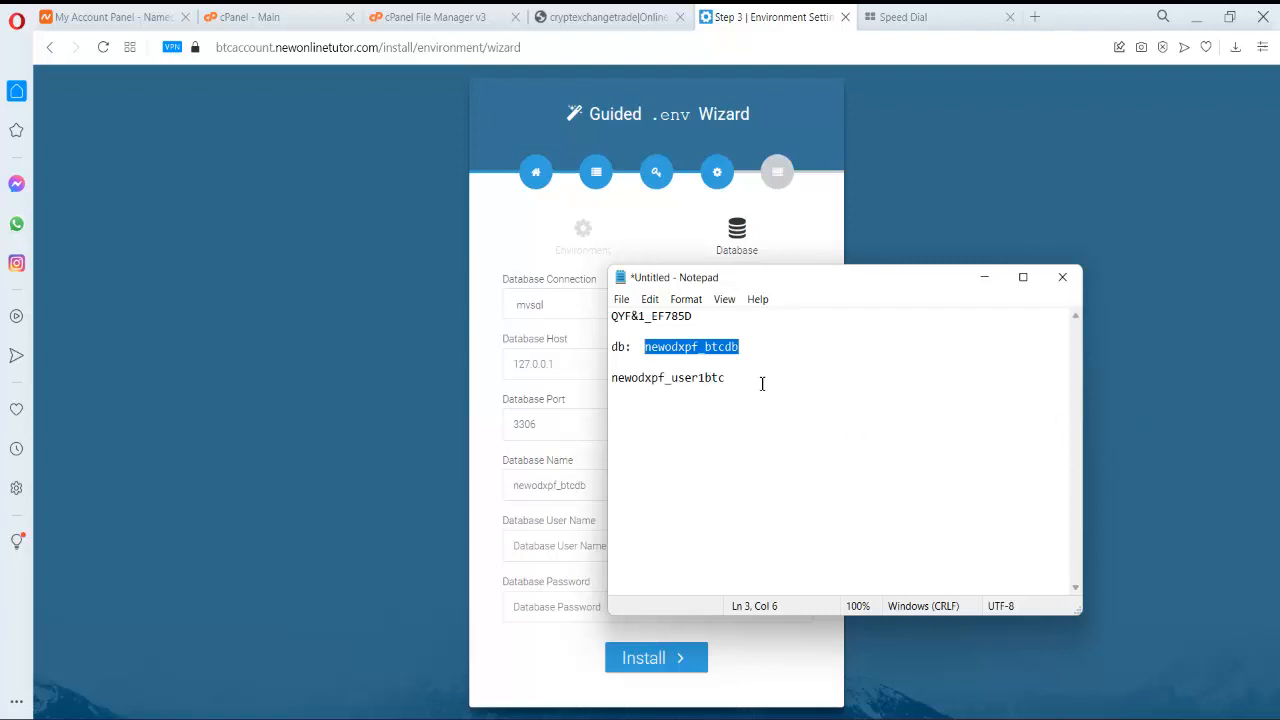
drag(743, 379, 604, 382)
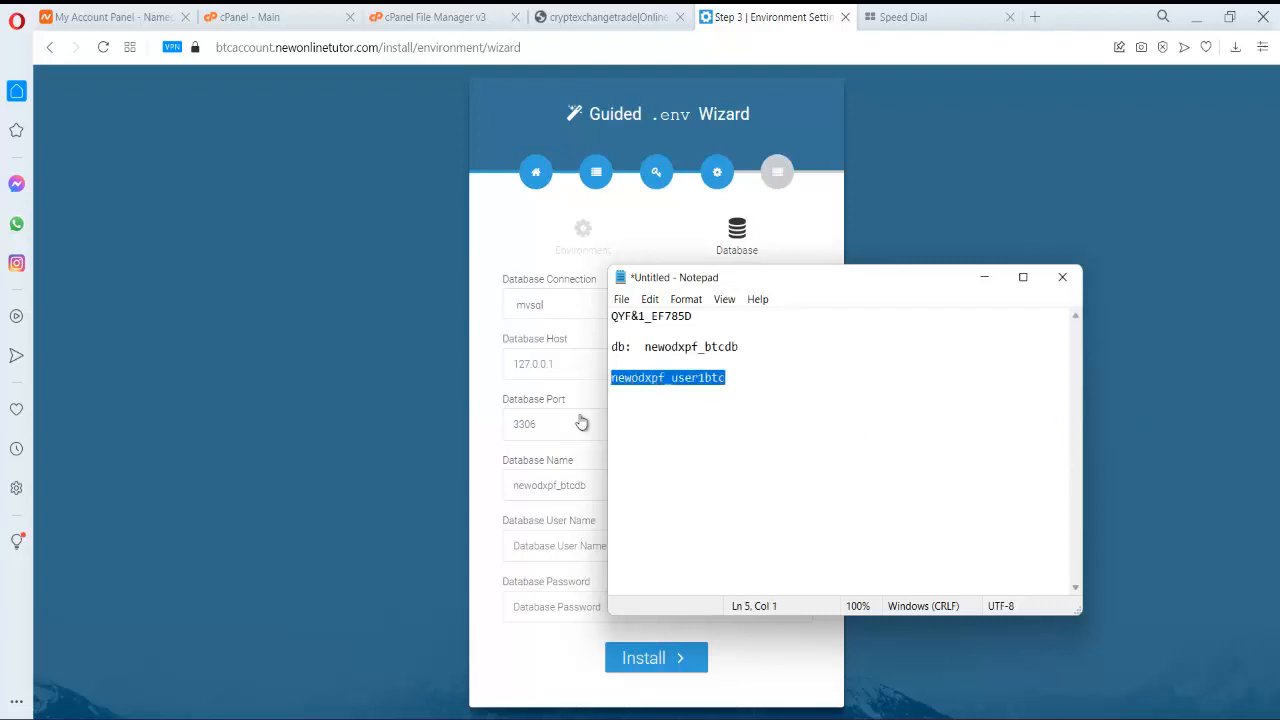
click(545, 554)
key(ctrl+v)
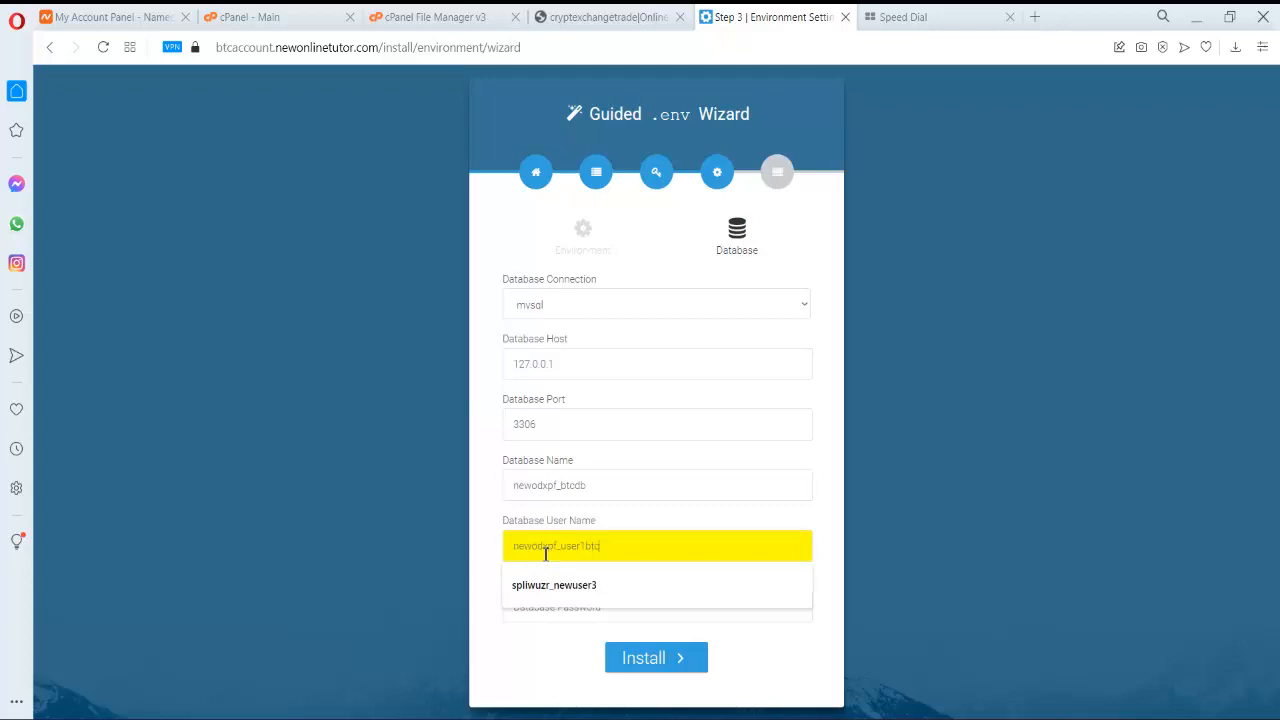
key(alt+Tab)
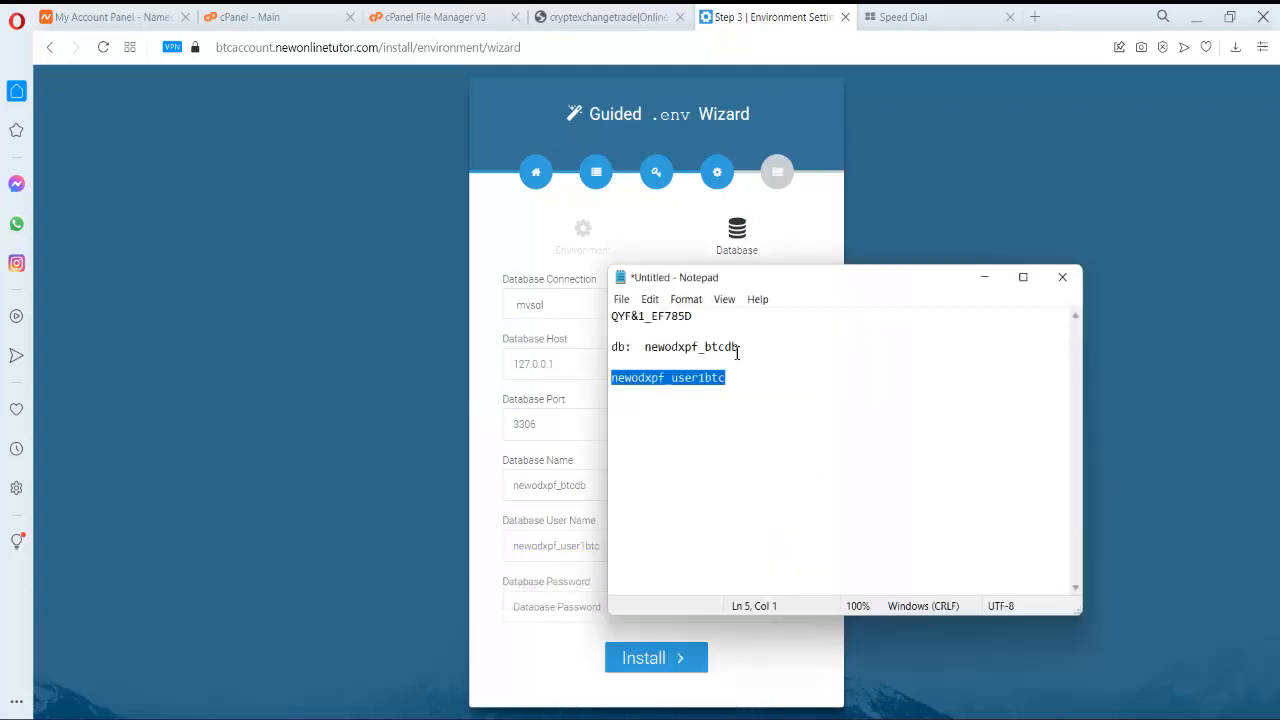
drag(694, 316, 587, 328)
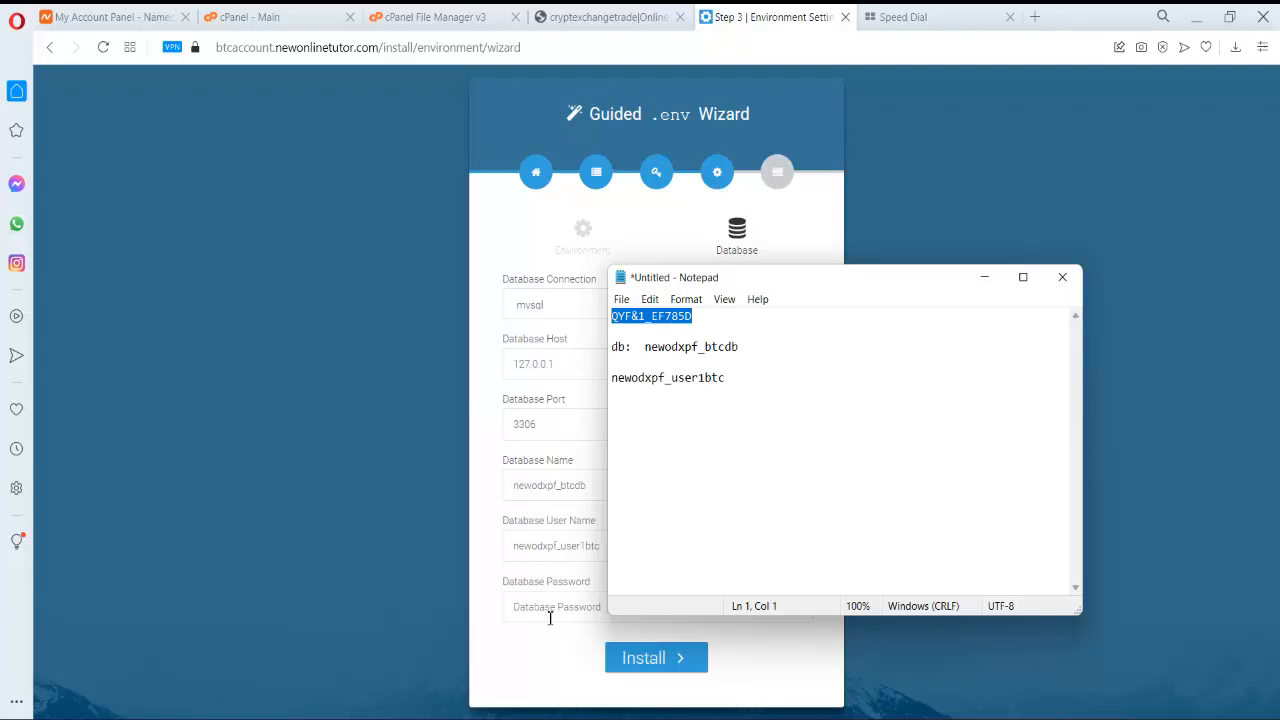
click(549, 618)
key(ctrl+v)
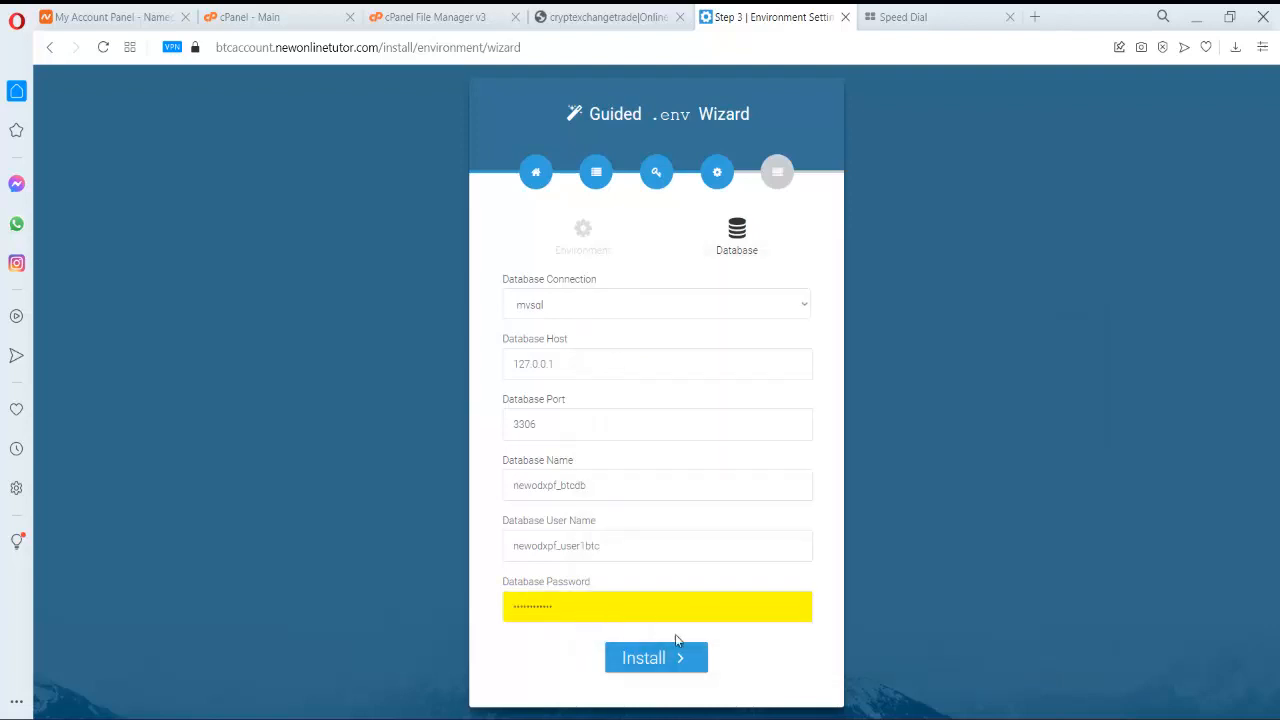
click(676, 663)
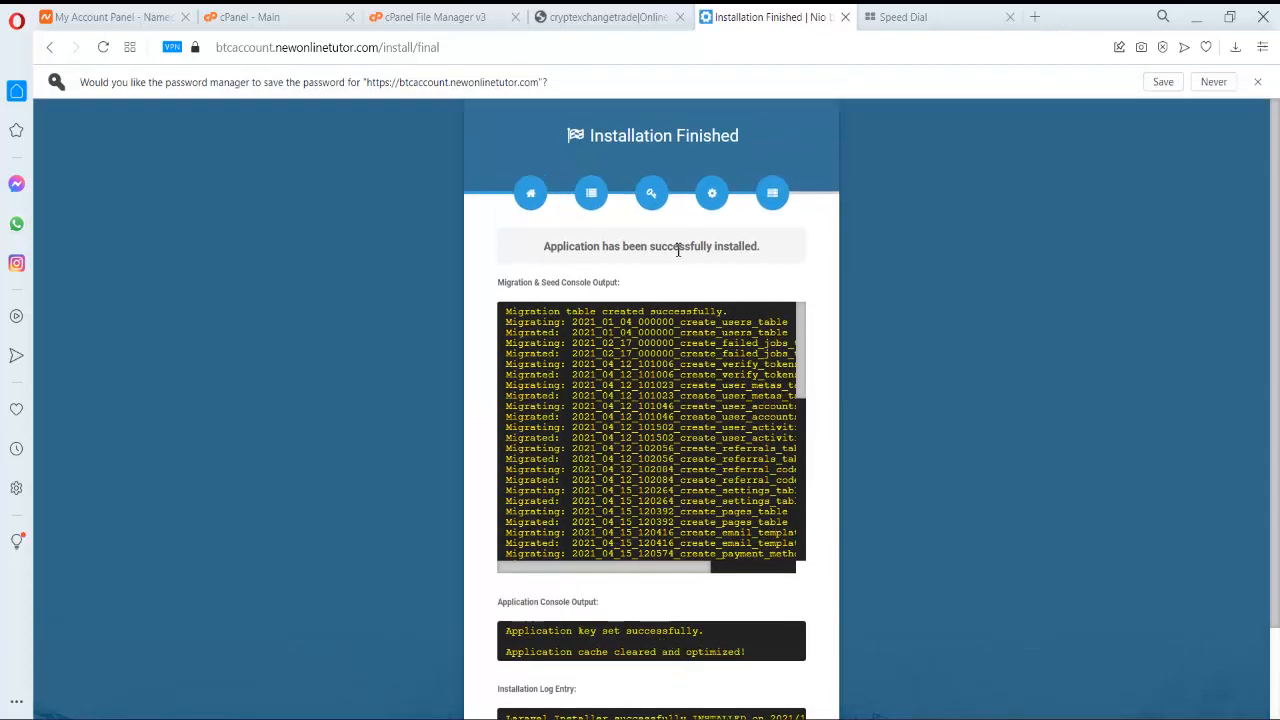
- Complete the installation, decline the browser's password save, and focus the Envato Purchase Code field
scroll(757, 275, down, 5)
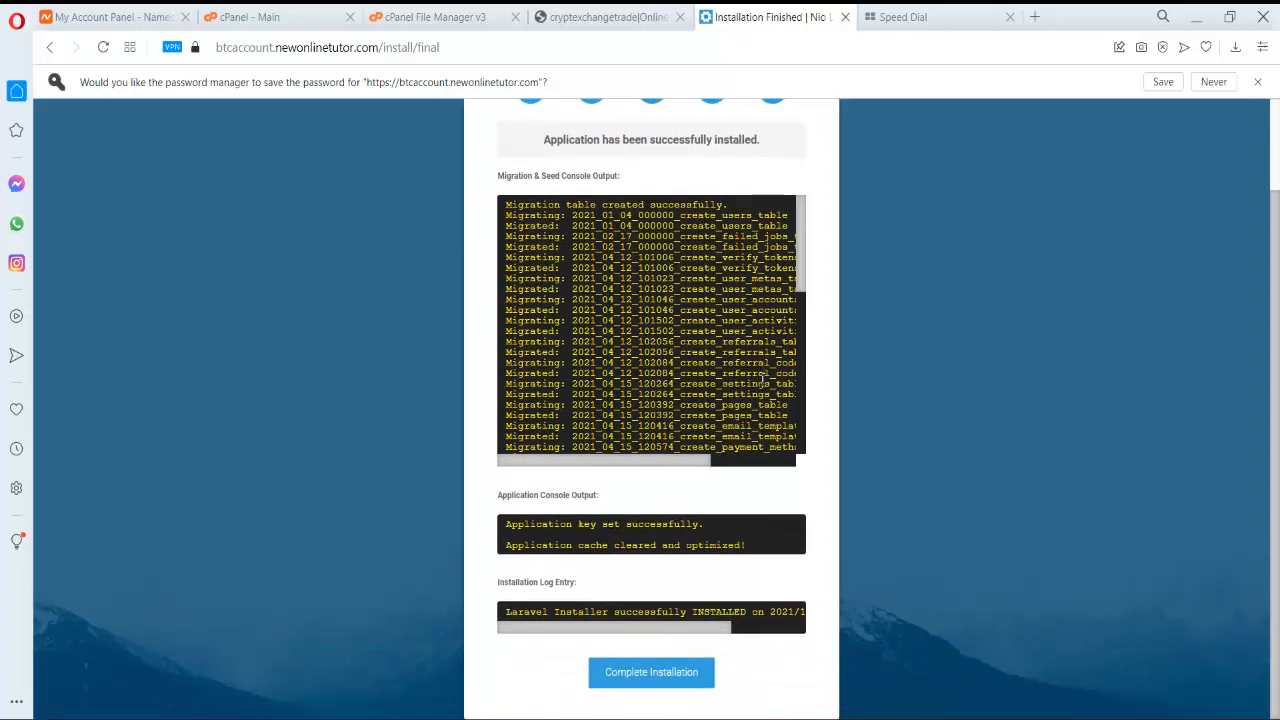
click(665, 684)
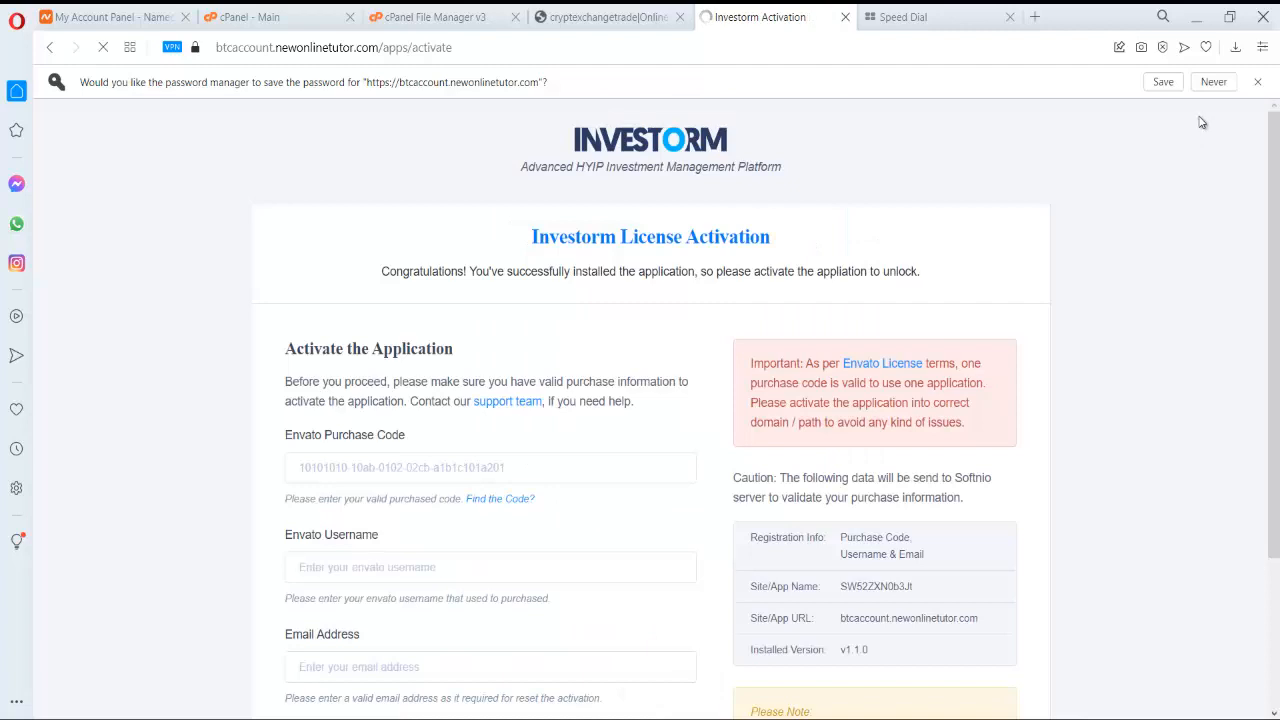
click(1213, 82)
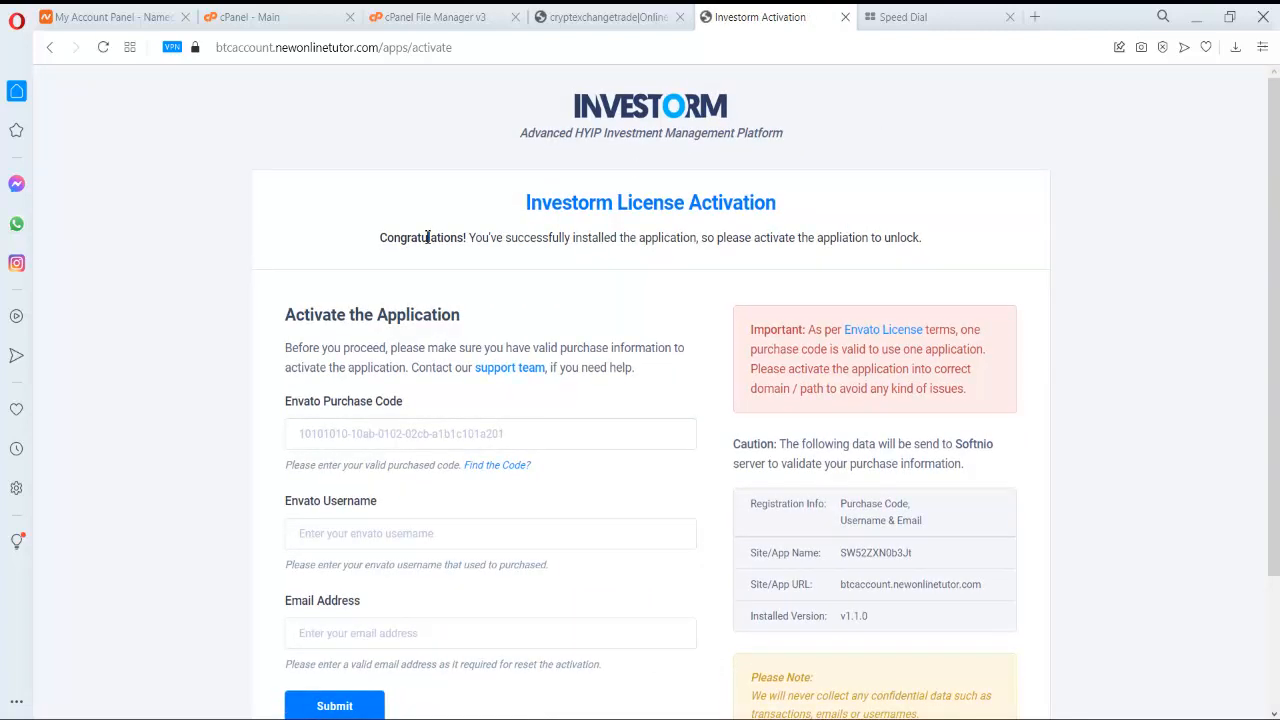
scroll(428, 238, down, 3)
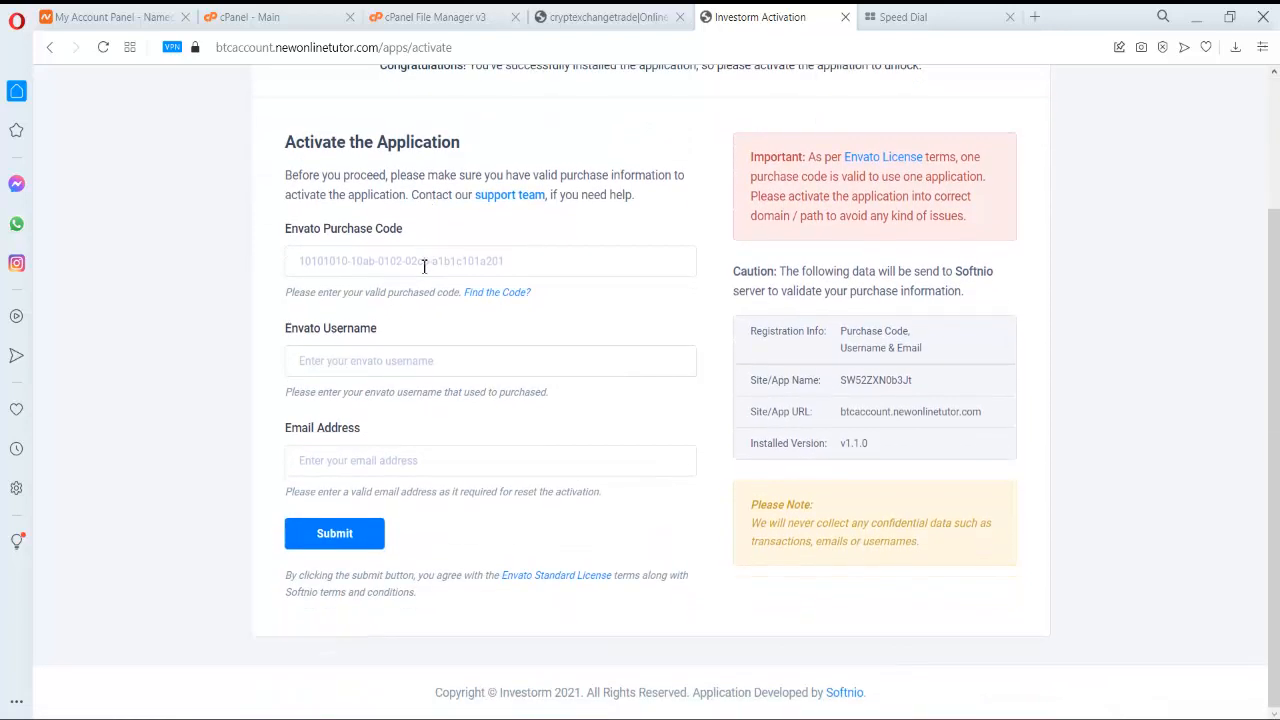
click(424, 266)
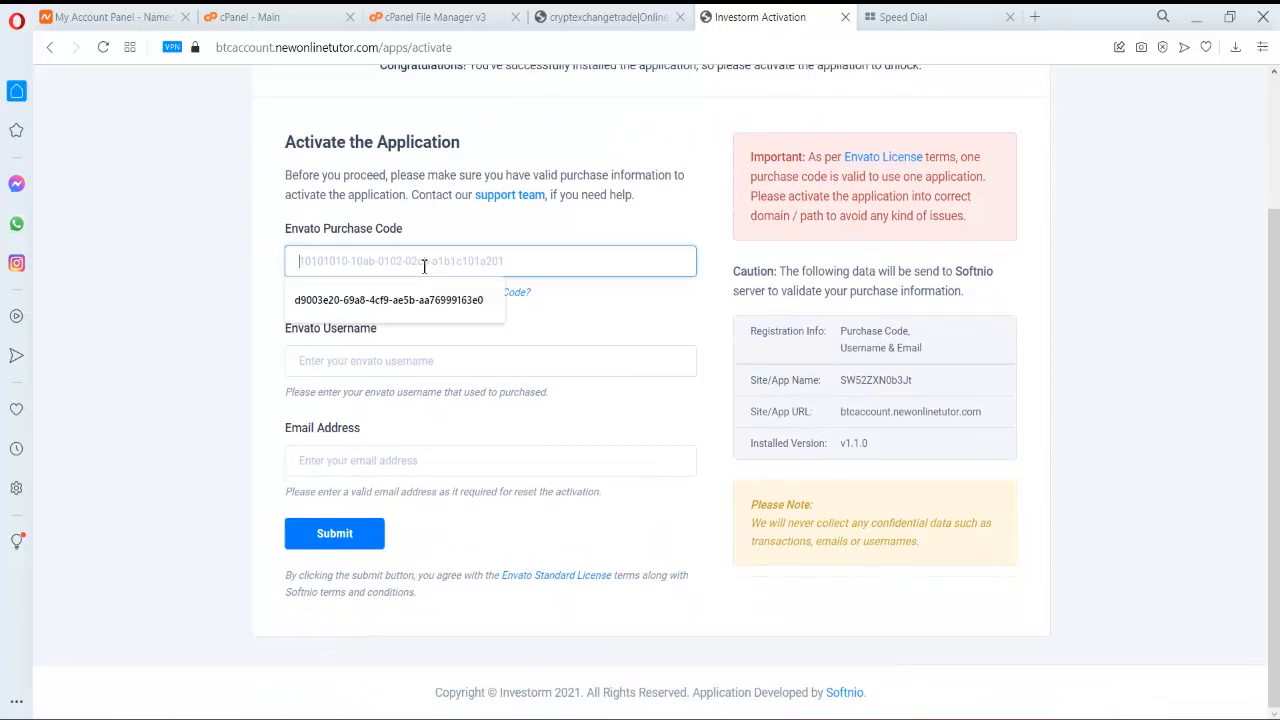
click(676, 340)
- Copy the code from the 'purchase code' text file in the invest folder
key(alt+Tab)
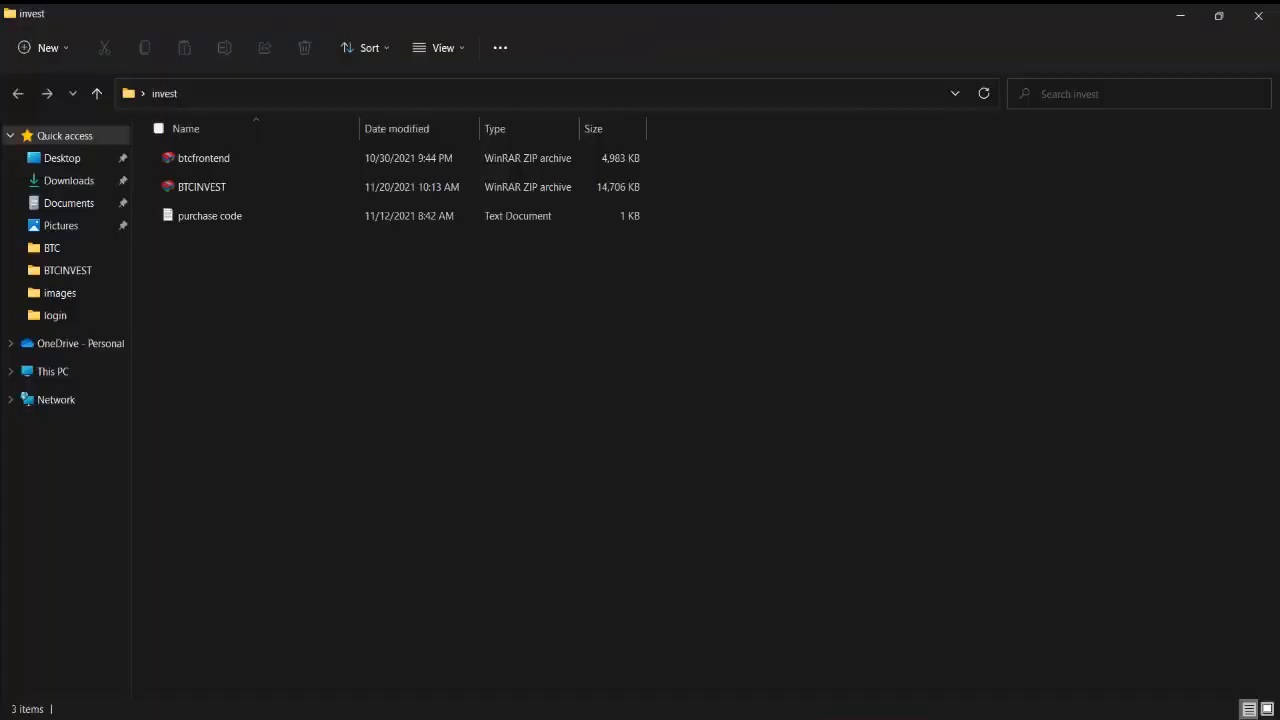
click(195, 217)
double_click(195, 217)
drag(882, 346, 578, 370)
key(ctrl+c)
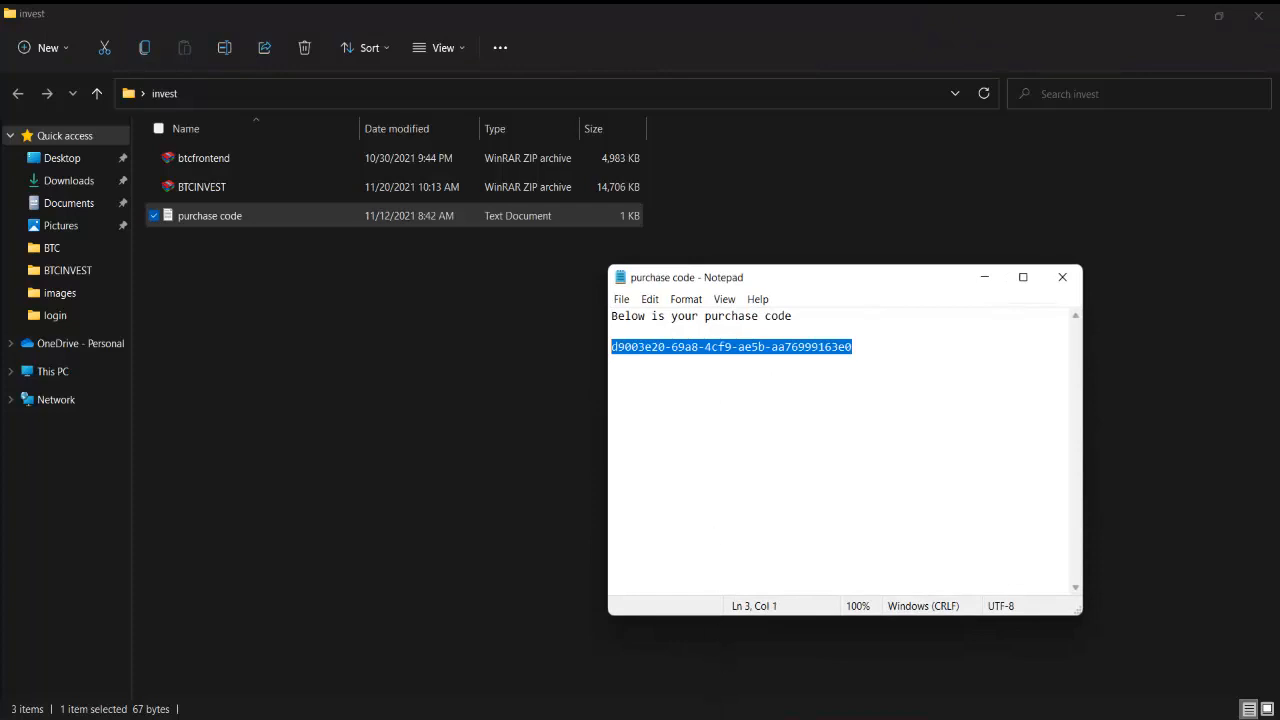
key(alt+Tab)
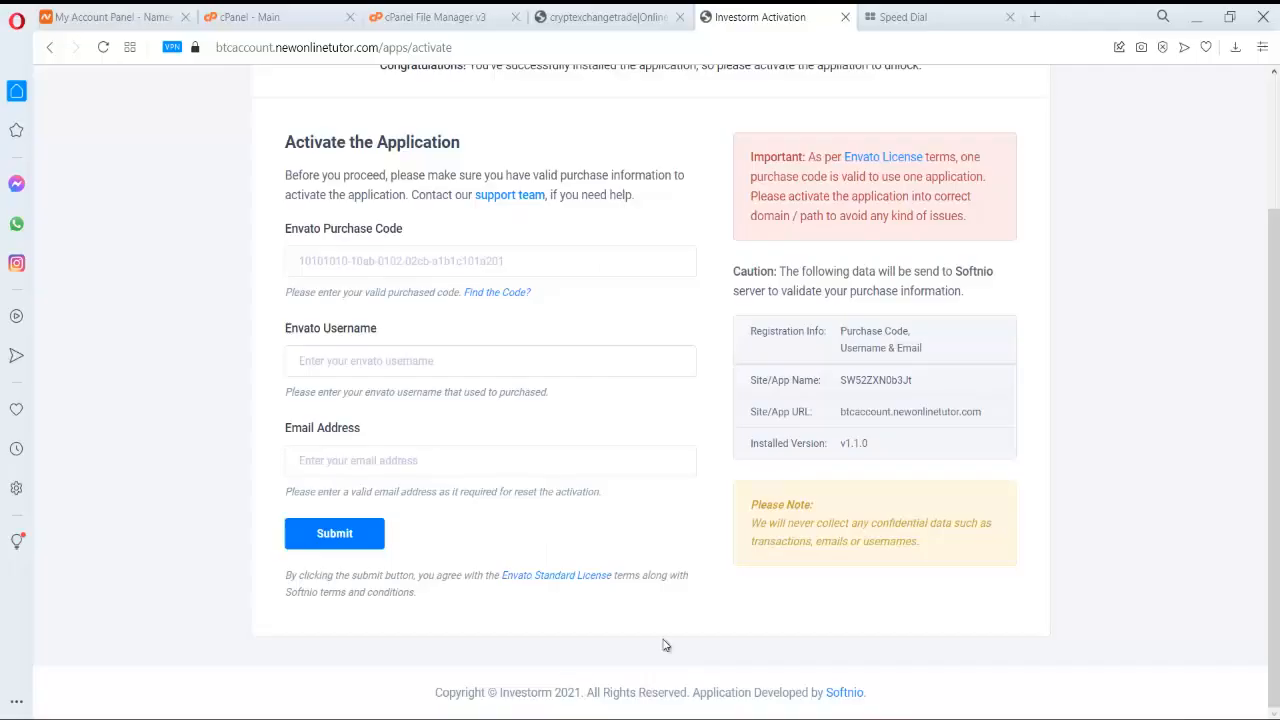
- Paste the purchase code and enter the Envato username on the activation form
click(350, 258)
key(ctrl+v)
click(351, 366)
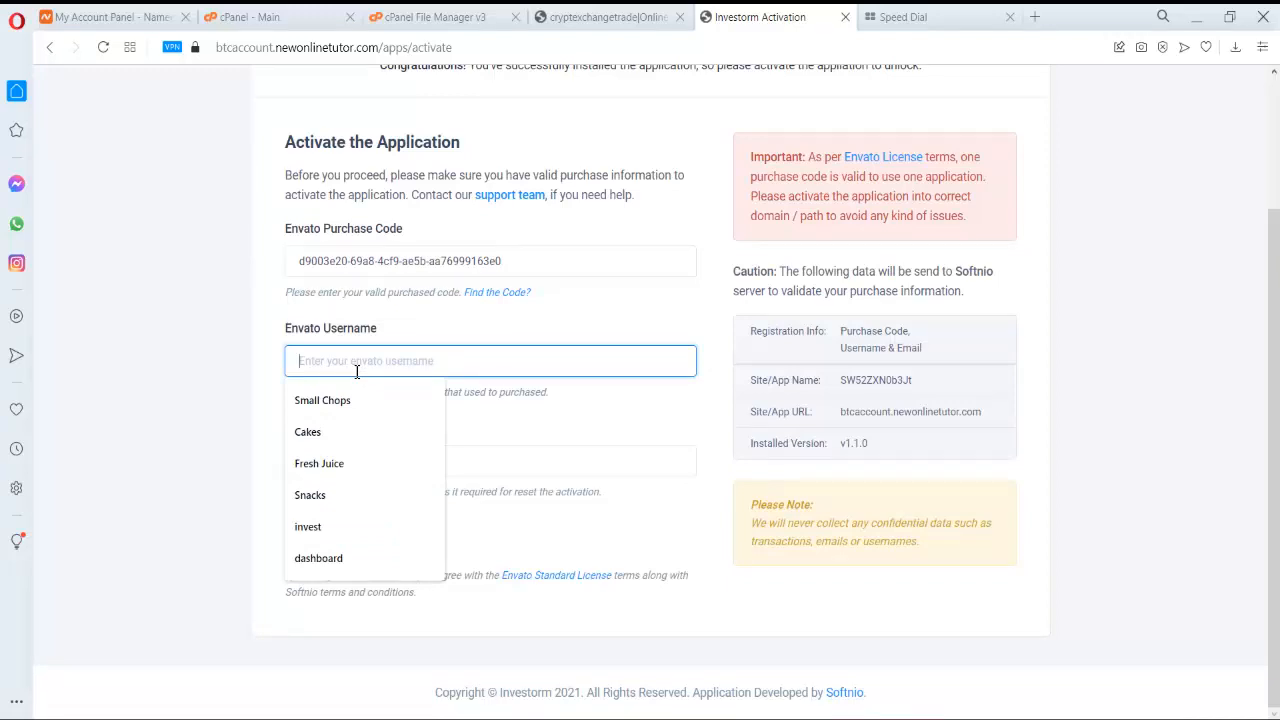
text(bt)
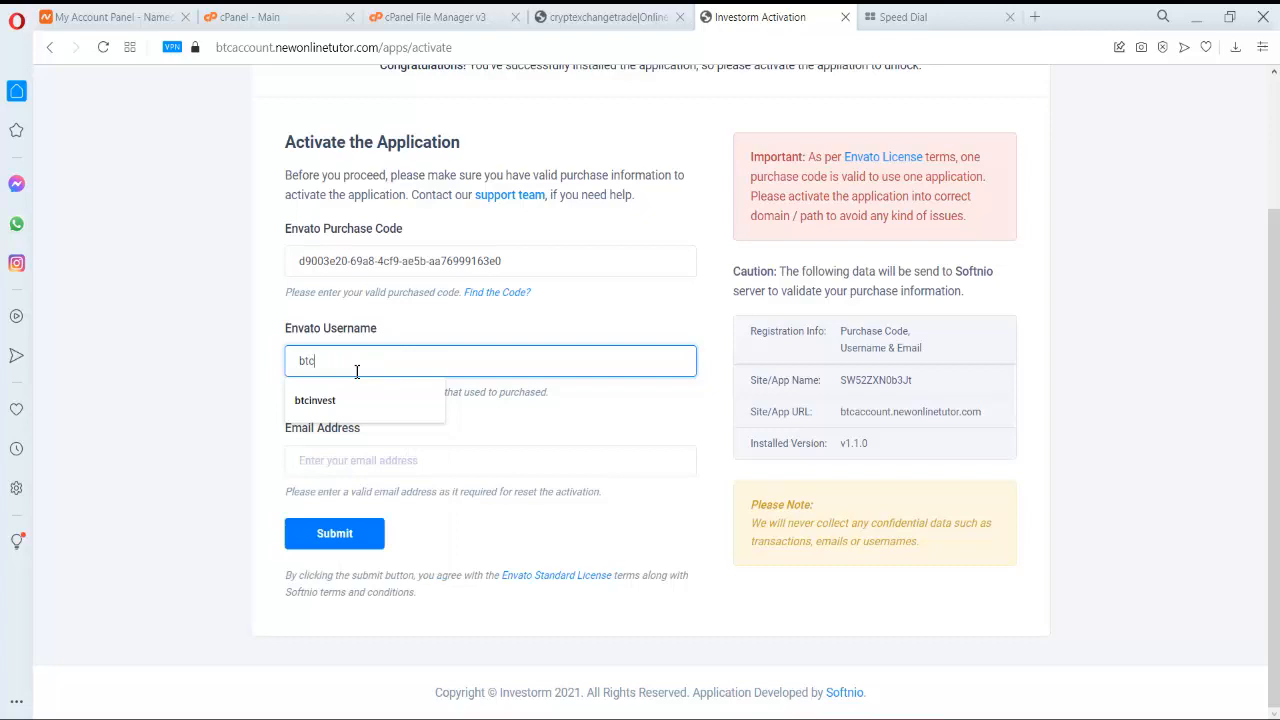
text(c)
click(667, 388)
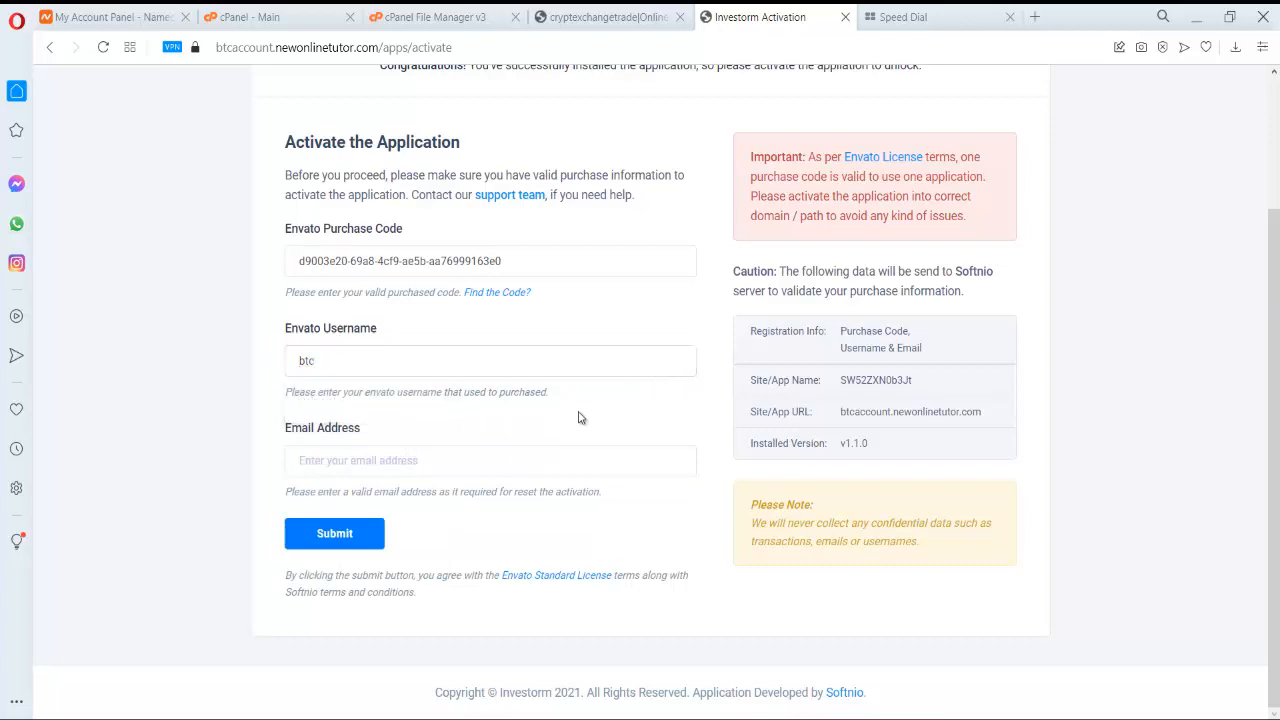
click(349, 541)
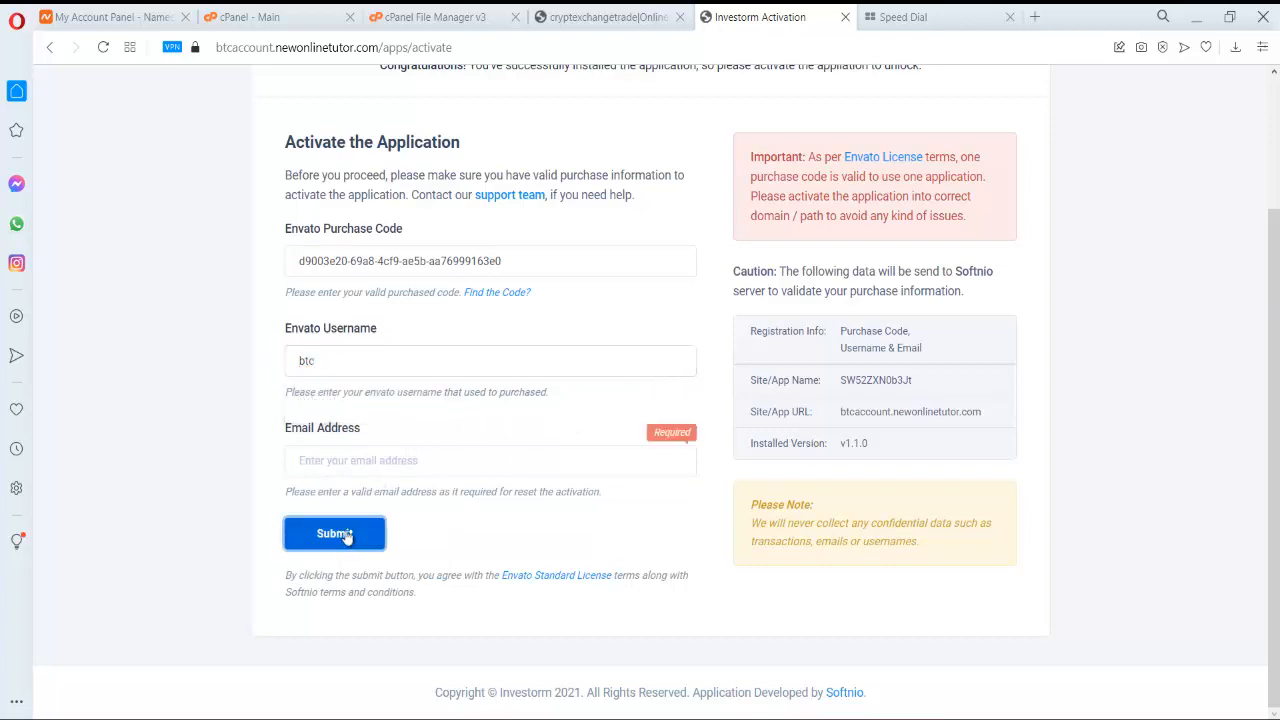
- Type the site's info mailbox address on the newonlinetutor domain as the email
click(407, 466)
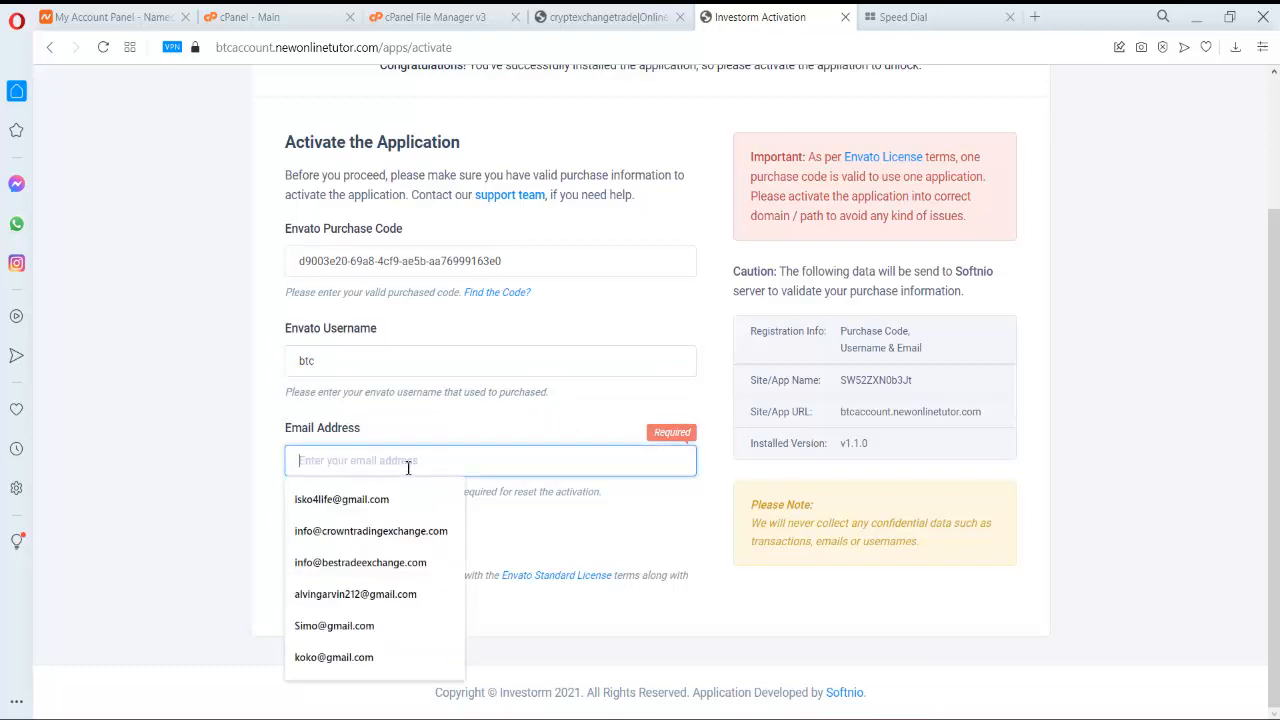
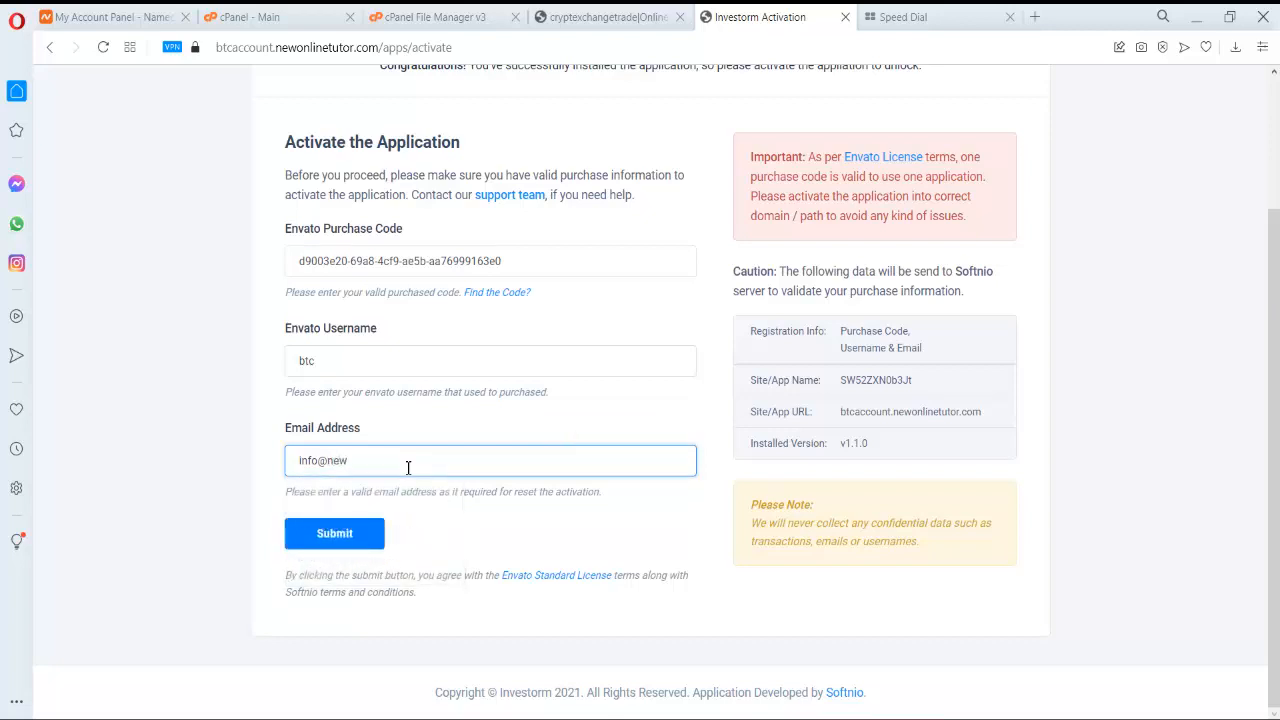
- Submit the activation, then create the super admin with full name, email and password
click(340, 535)
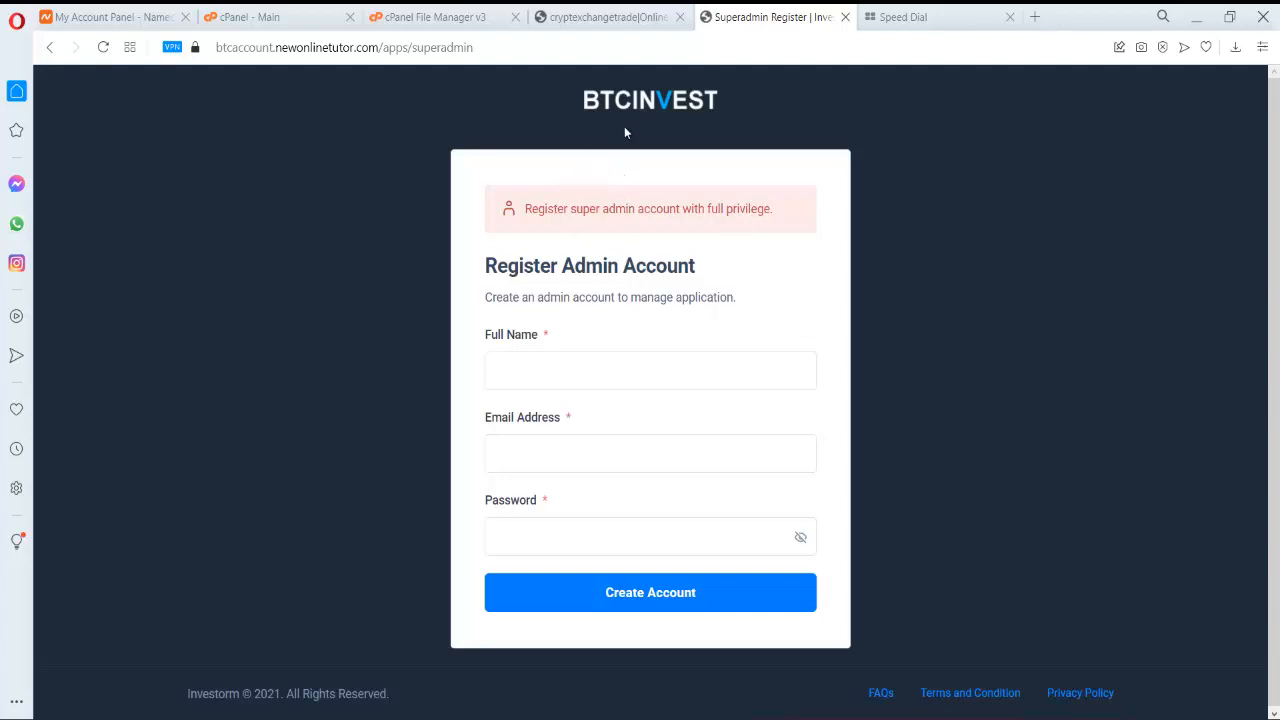
click(558, 364)
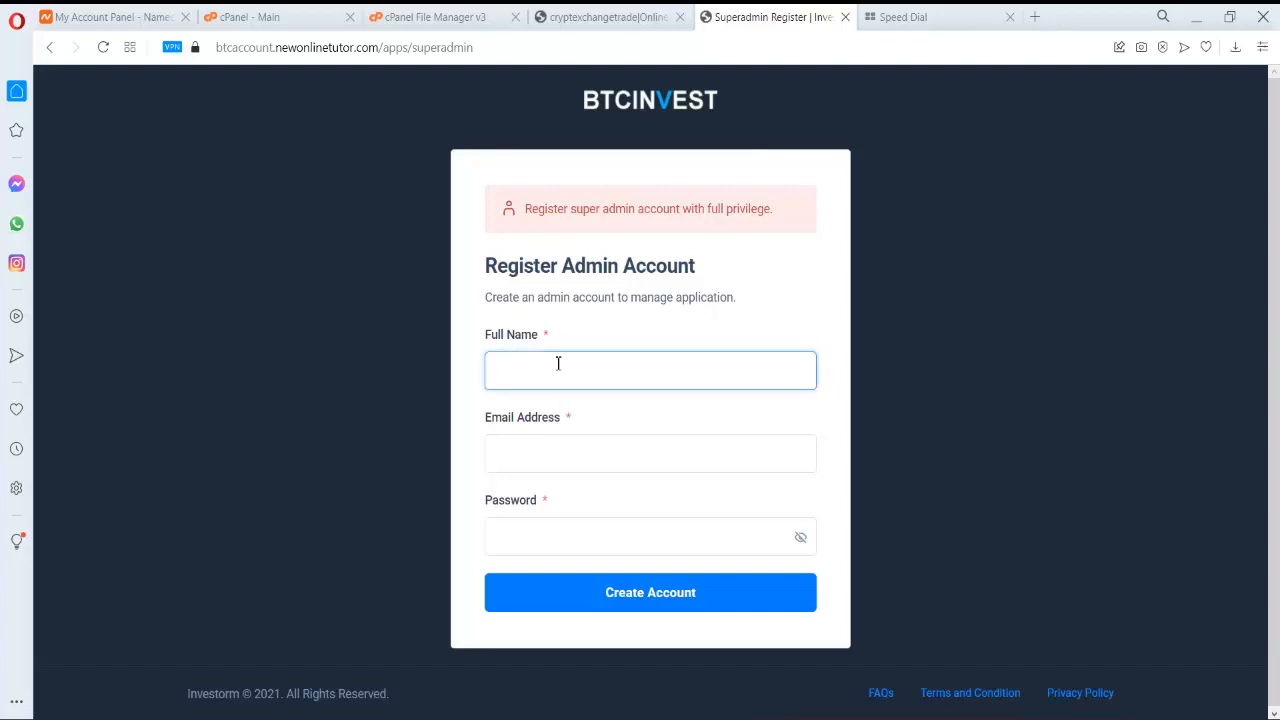
text(Allen)
key(Tab)
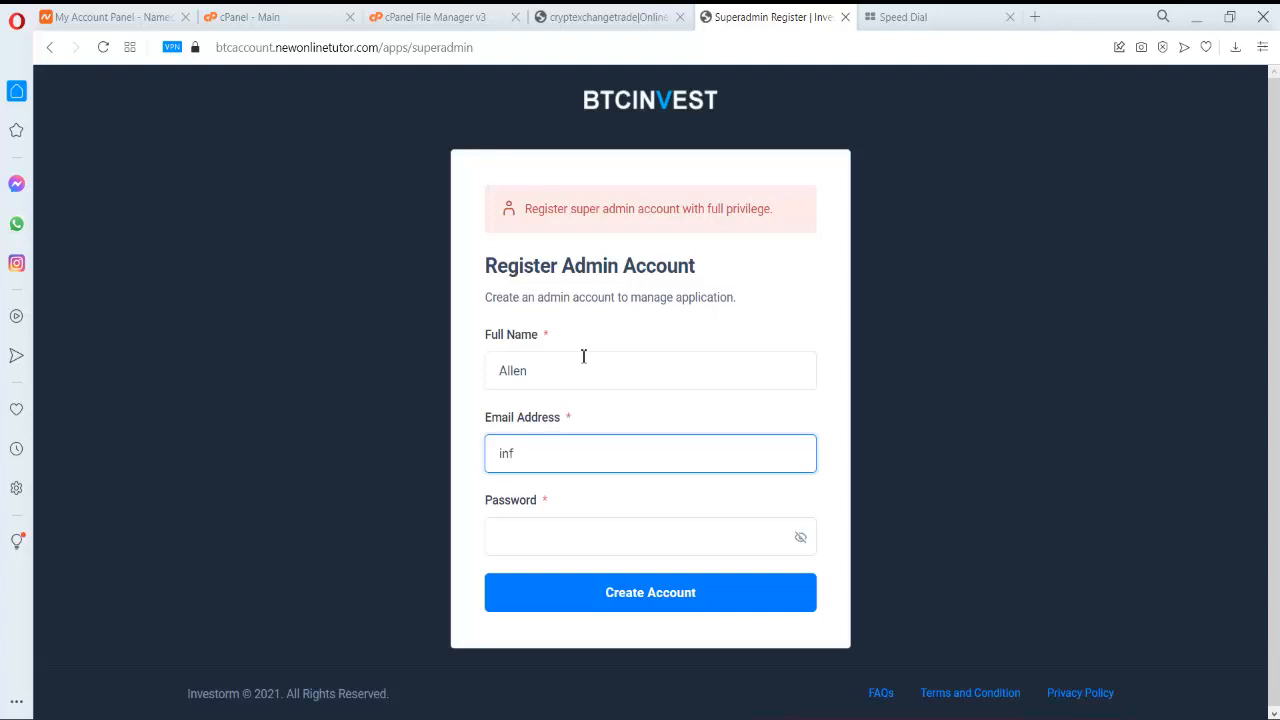
text(@newonlinetutor.com)
key(Tab)
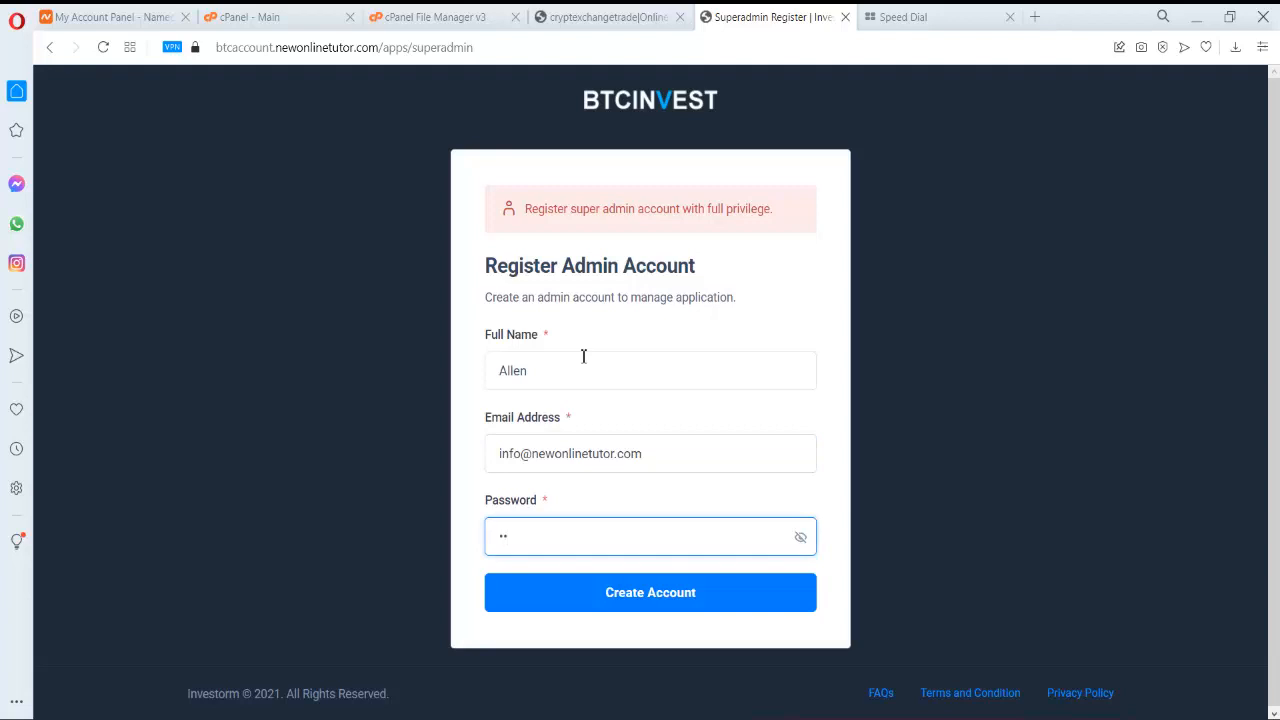
text(•••••••)
click(648, 592)
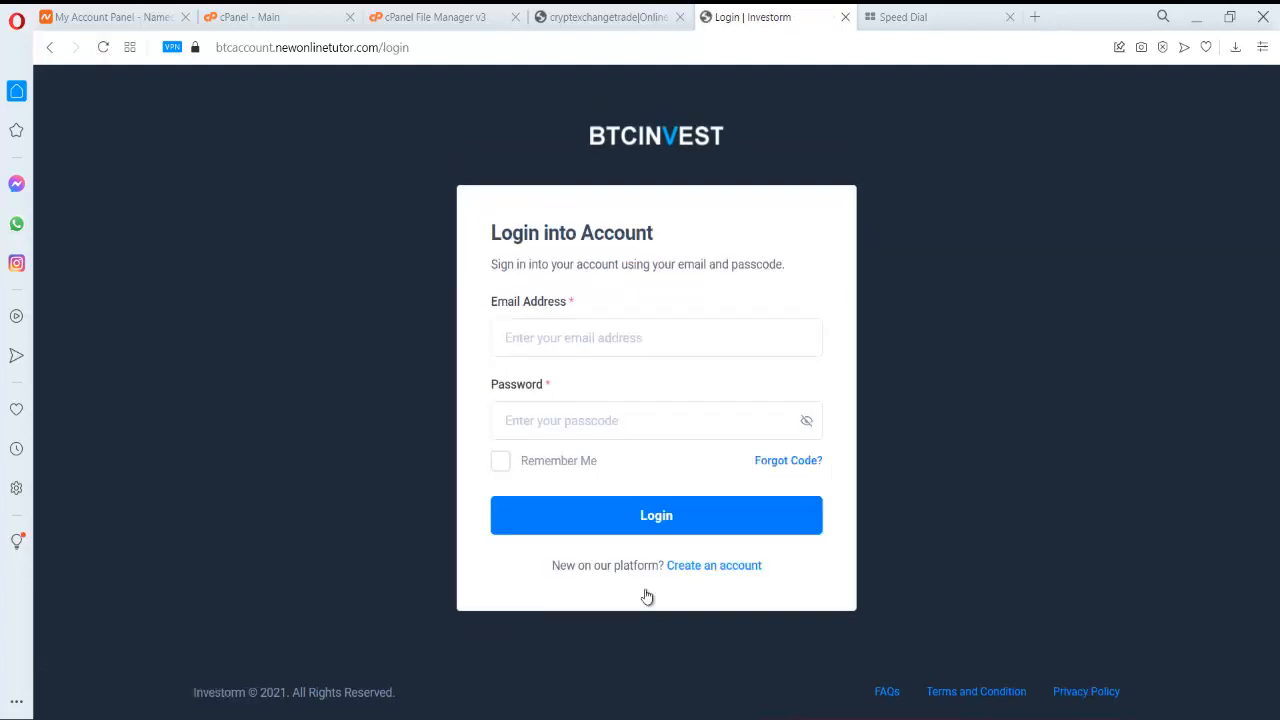
- Log in with the autofilled admin email and password, with Remember Me ticked
click(671, 336)
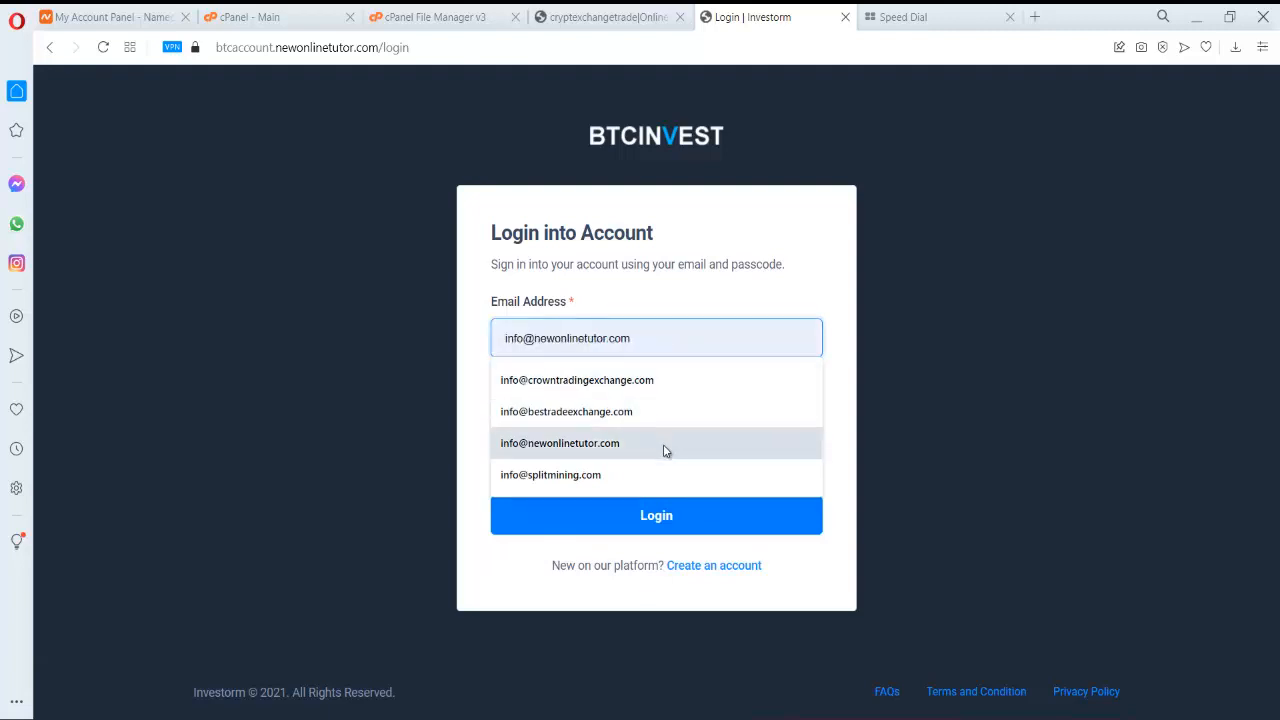
click(663, 444)
click(653, 436)
text(••)
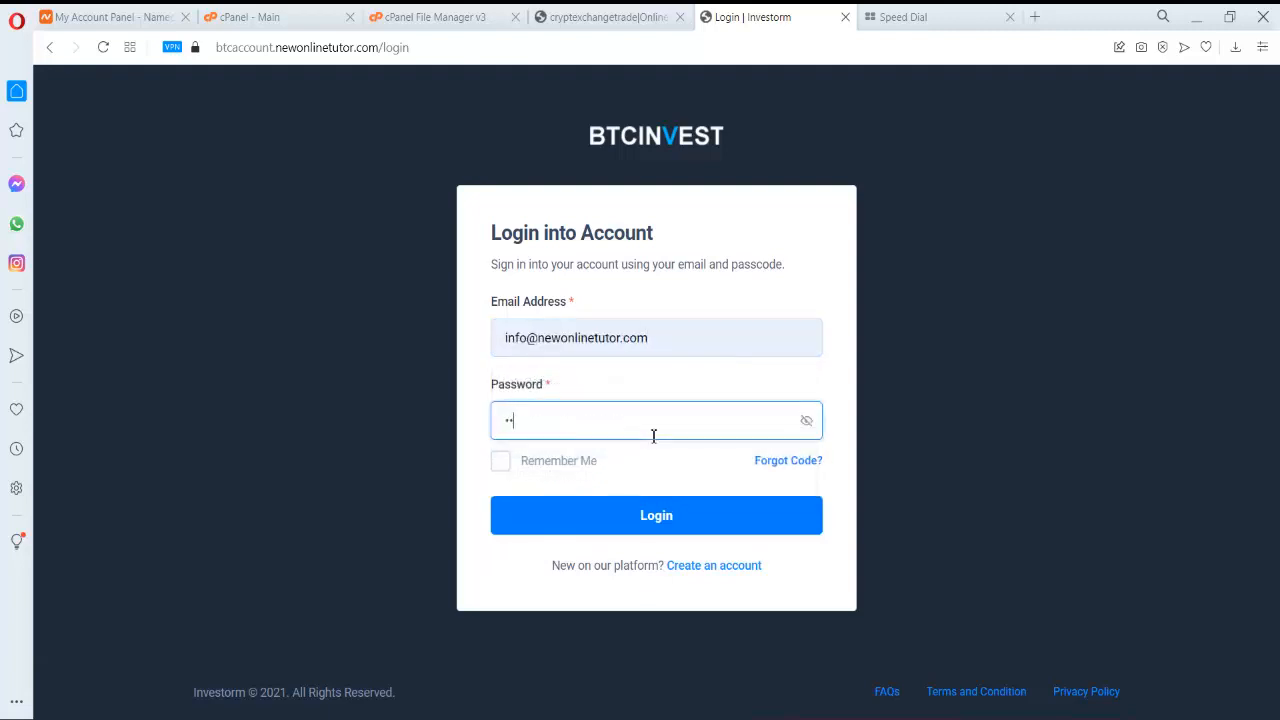
text(••••••)
click(586, 460)
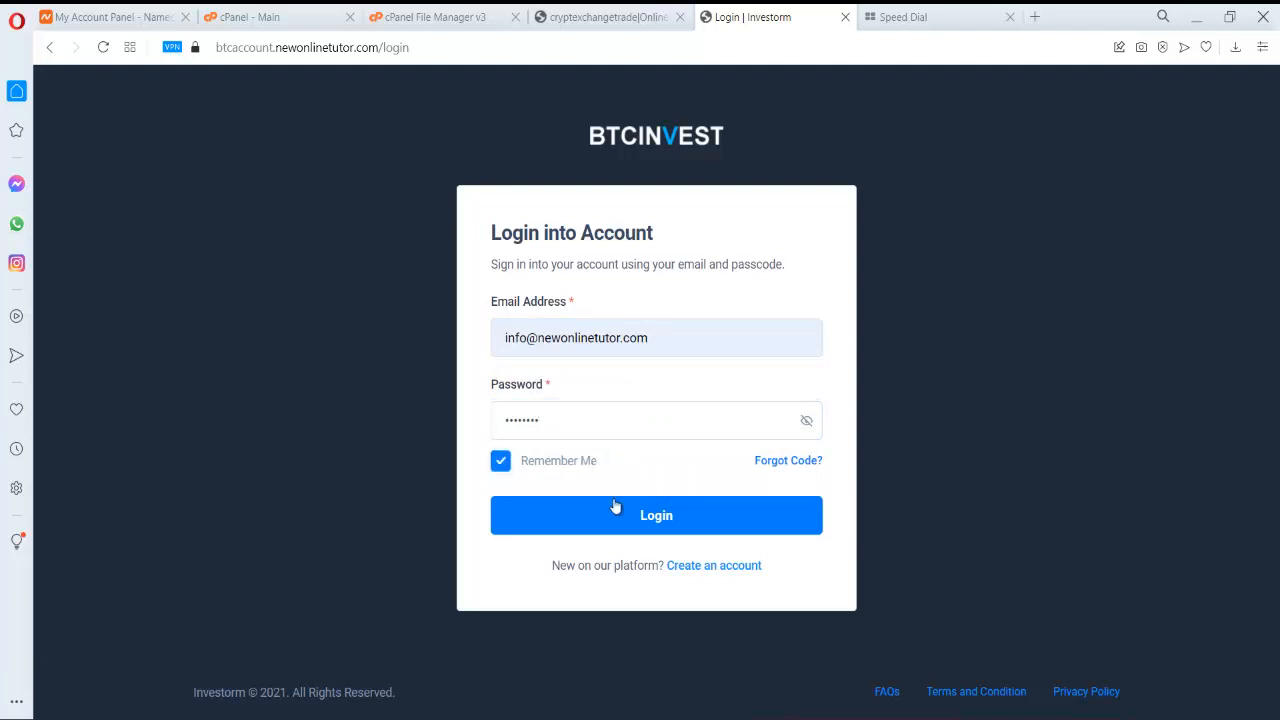
click(625, 516)
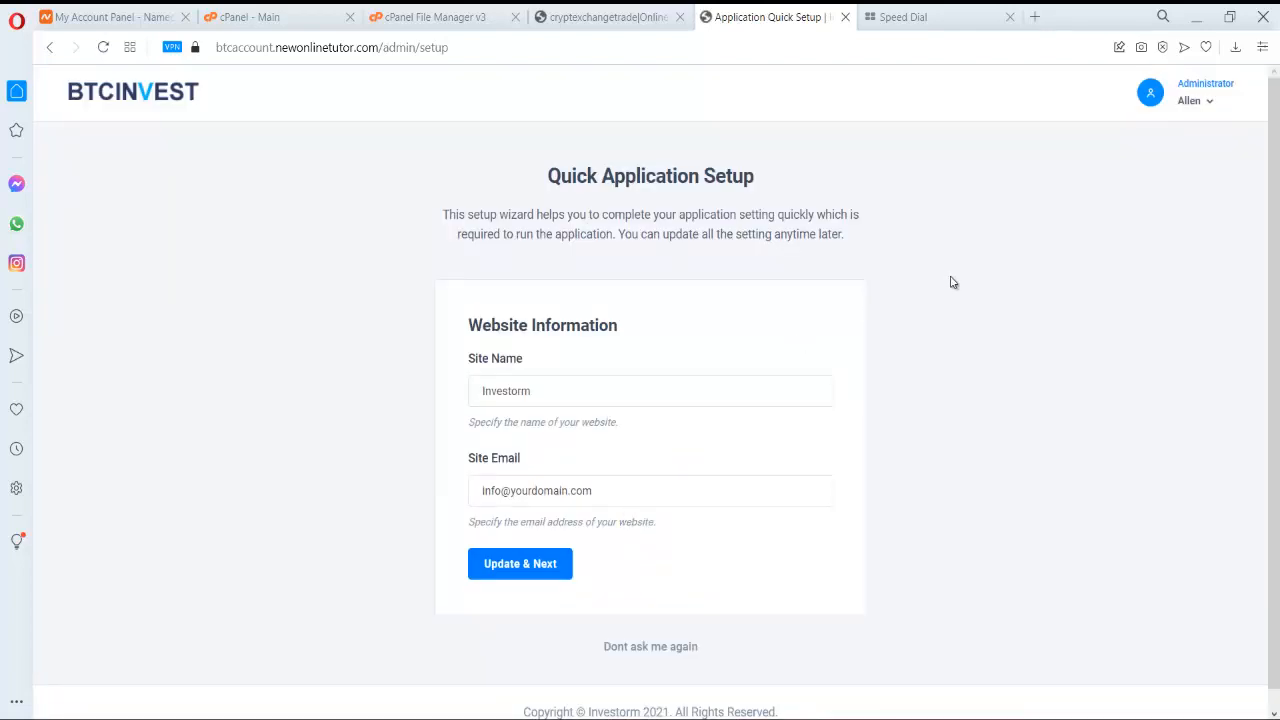
- Replace the default site name Investorm with BTC INVEST
double_click(631, 377)
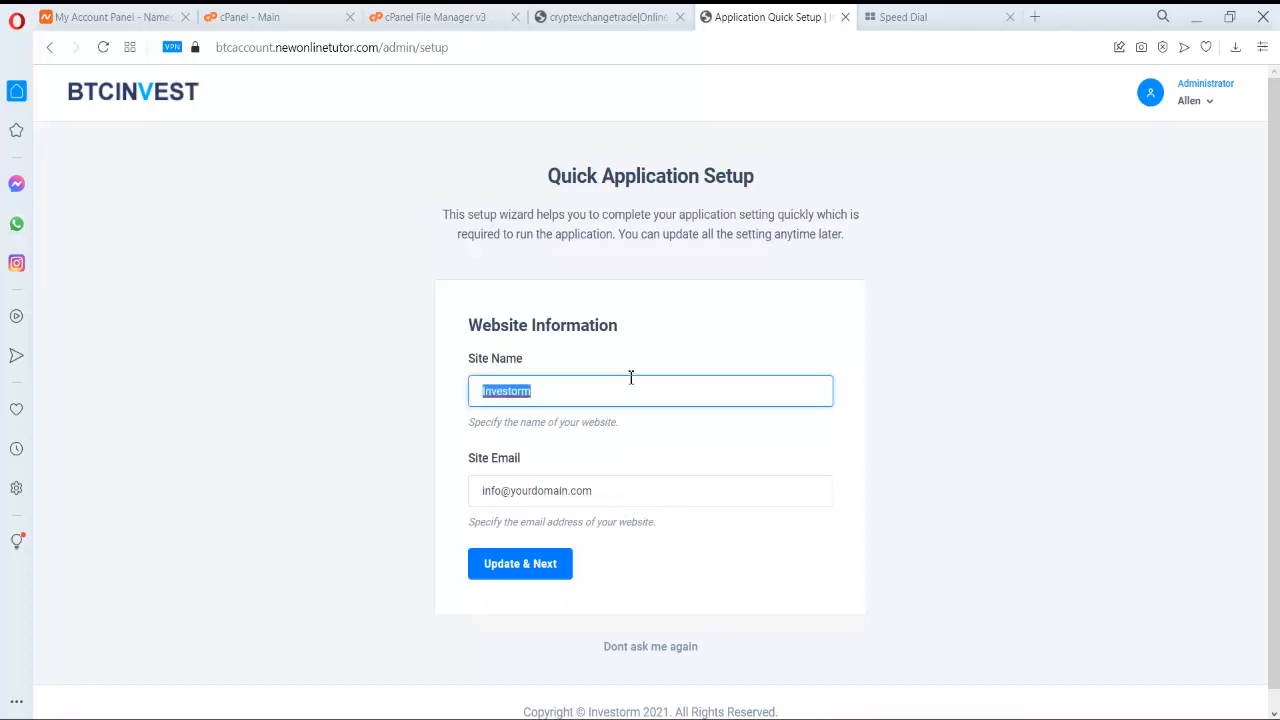
text(BTC INVEST)
scroll(631, 377, down, 1)
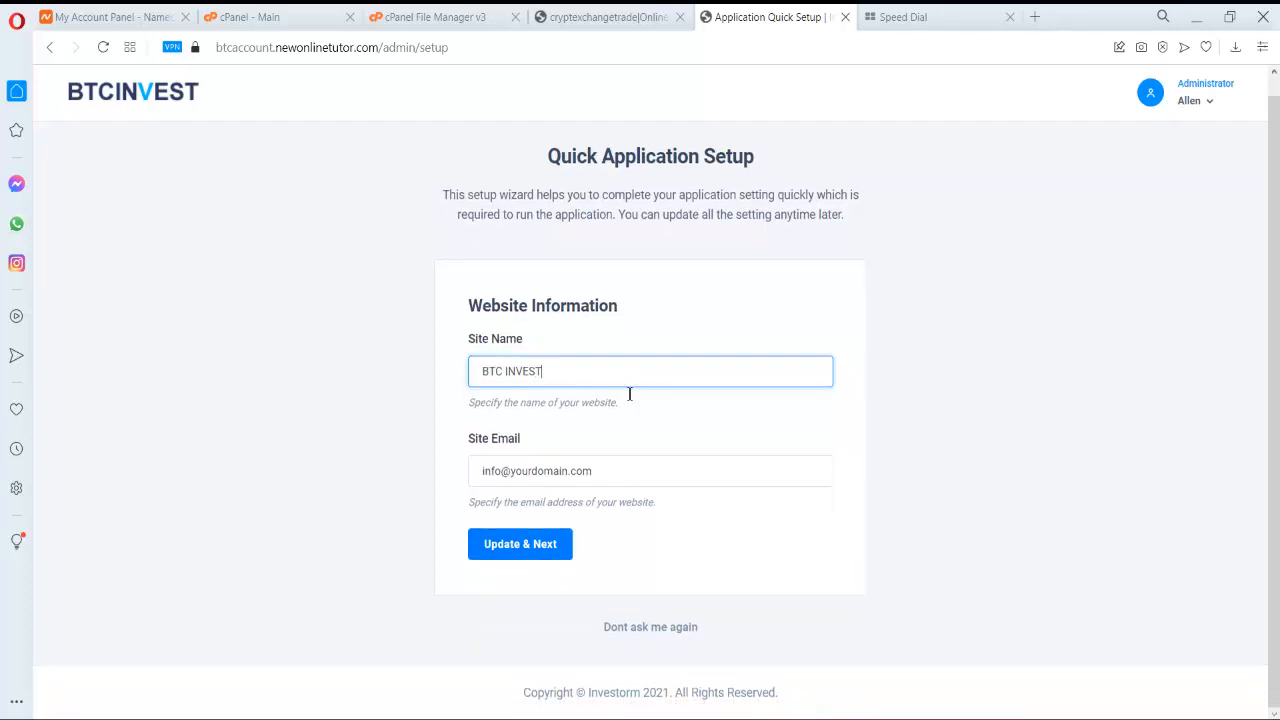
- Change the site email's yourdomain.com to newonlinetutor.com and save the website information
click(514, 471)
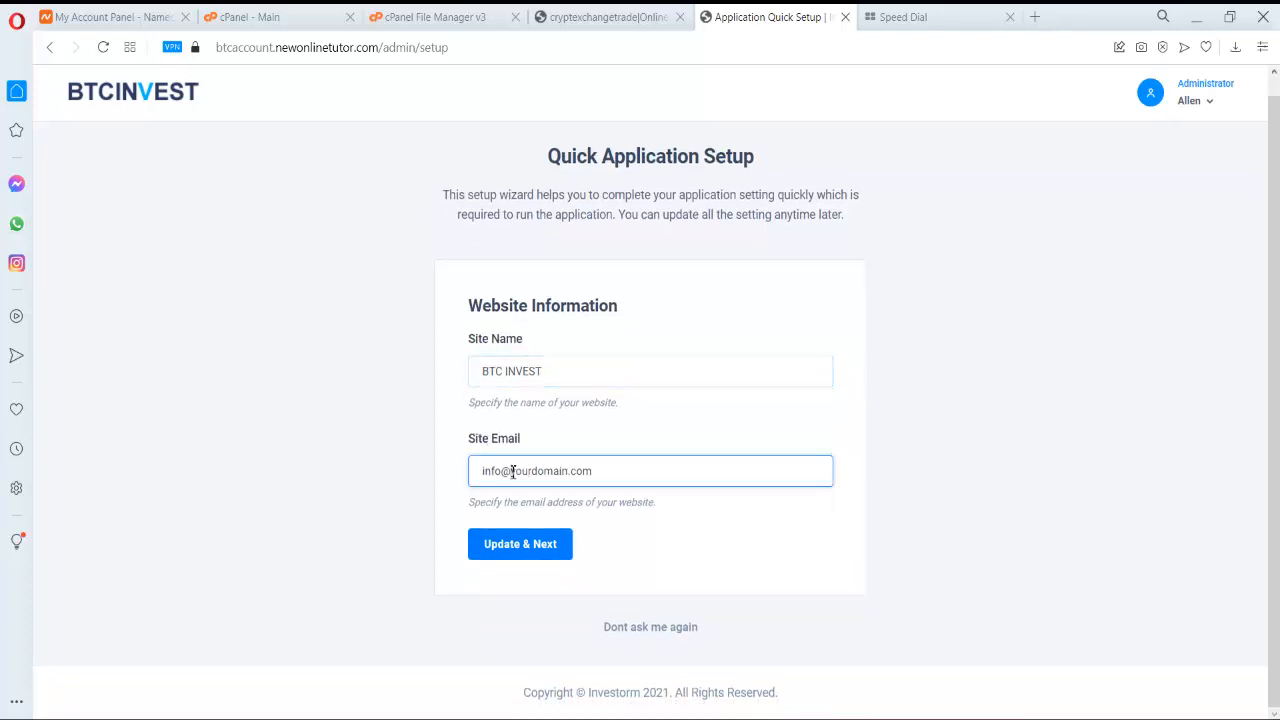
drag(512, 471, 644, 484)
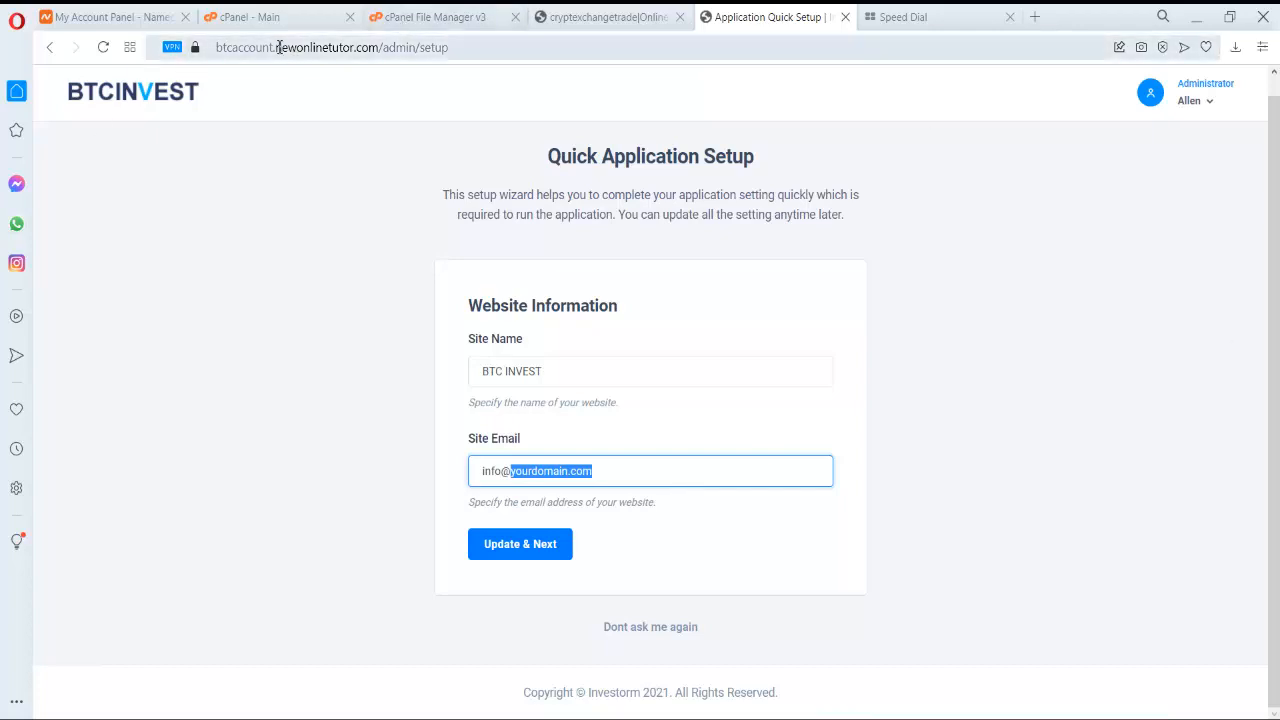
drag(277, 47, 380, 50)
key(ctrl+c)
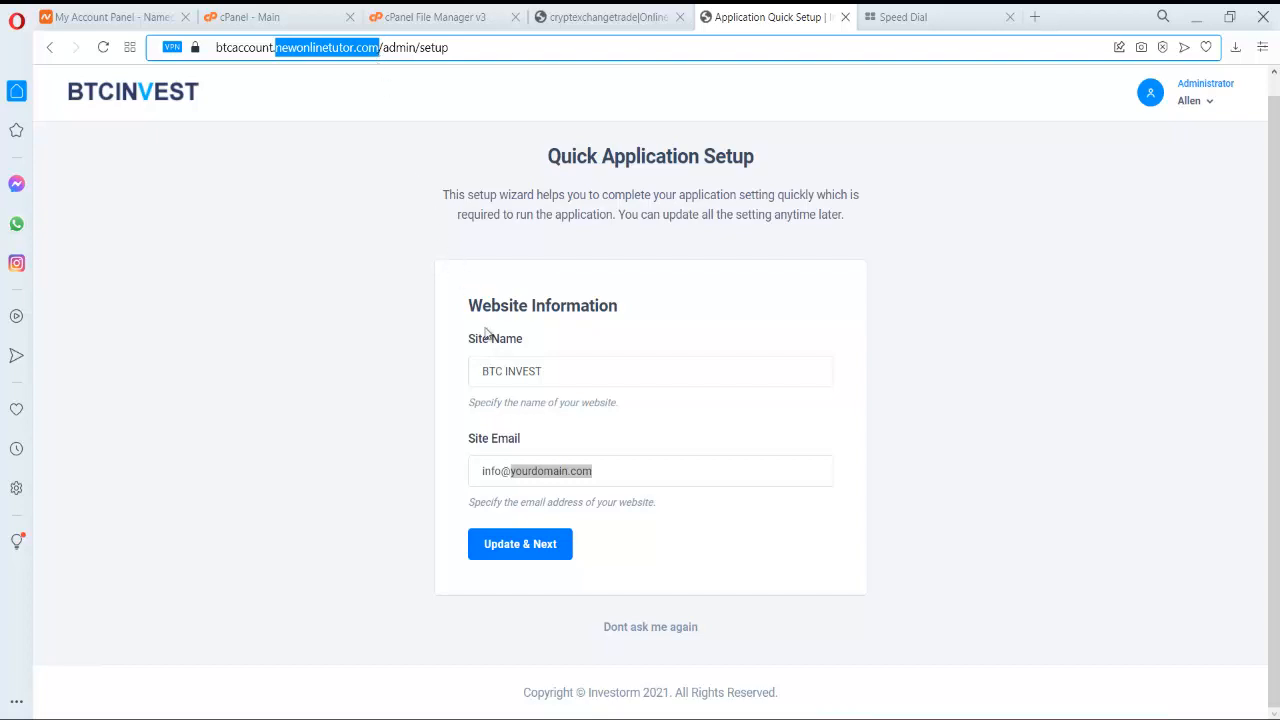
click(571, 469)
drag(511, 471, 668, 487)
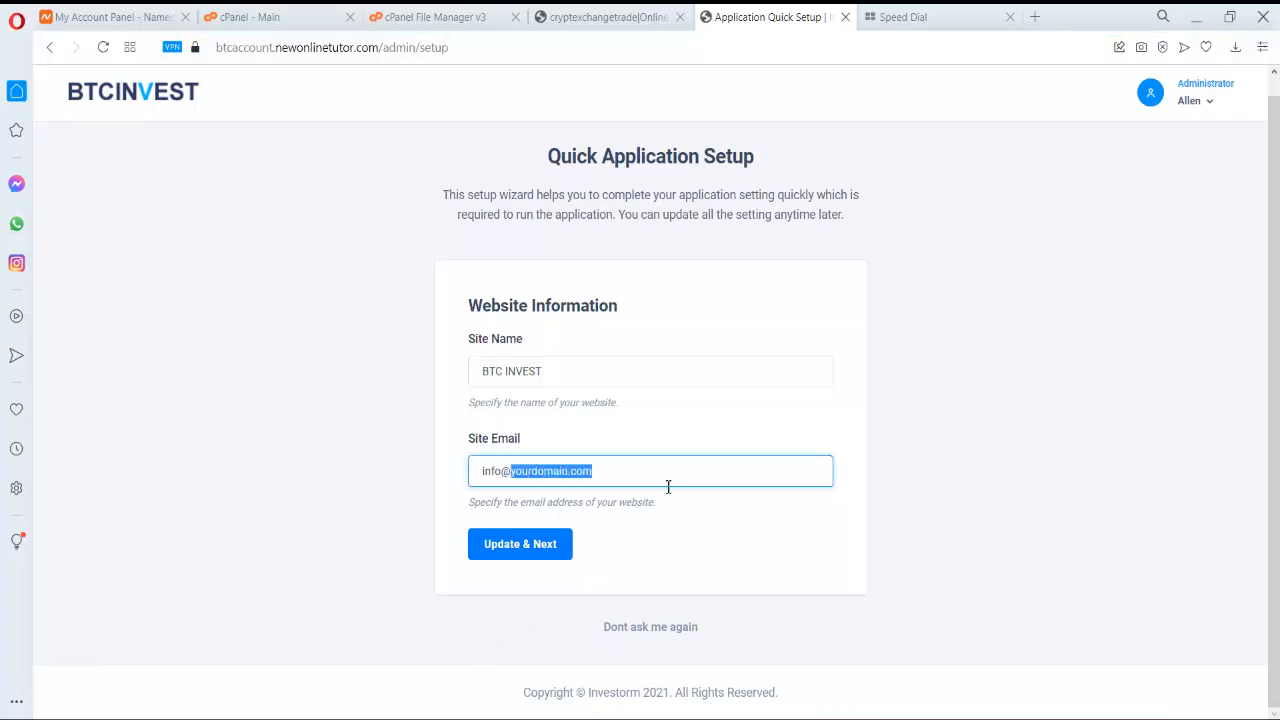
key(ctrl+v)
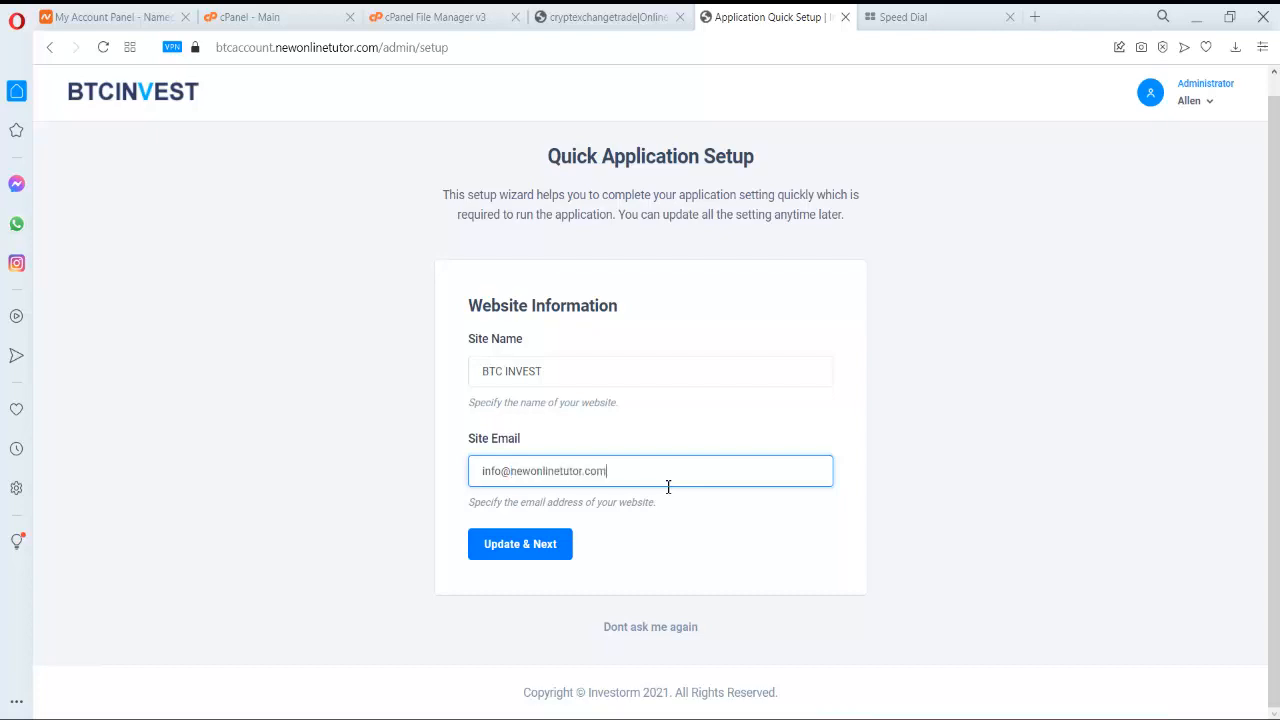
click(532, 556)
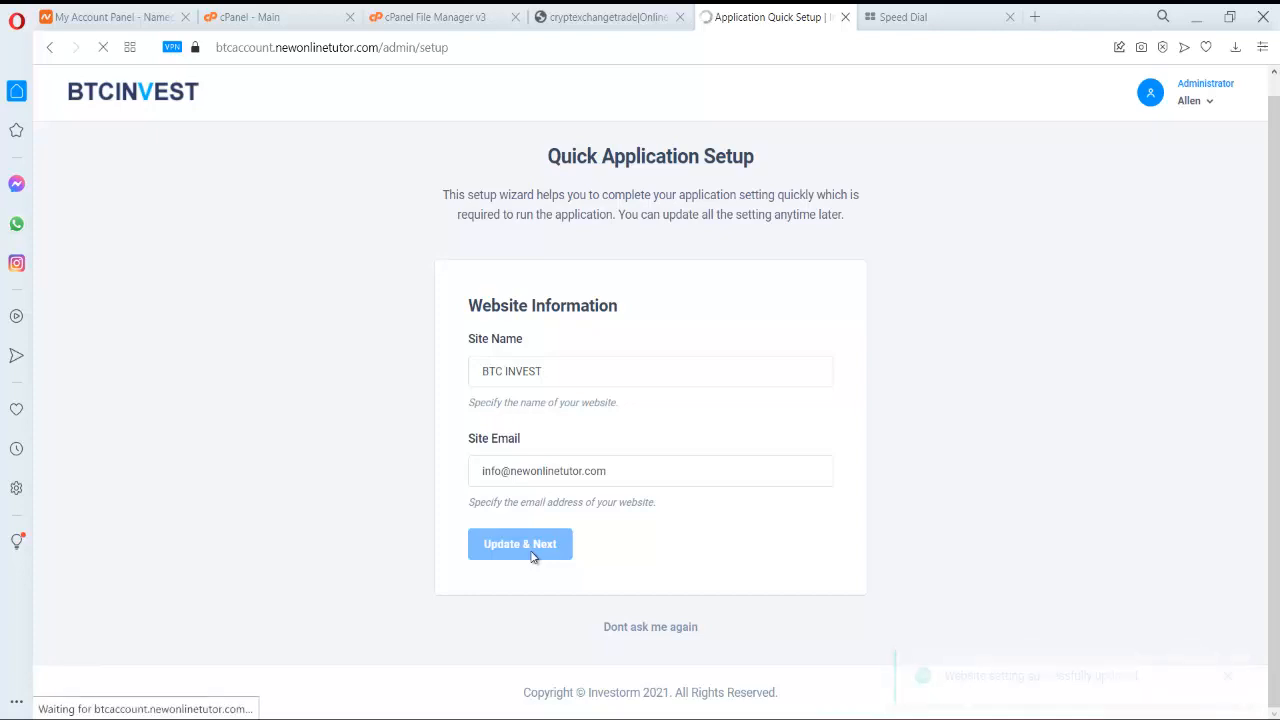
scroll(985, 380, down, 1)
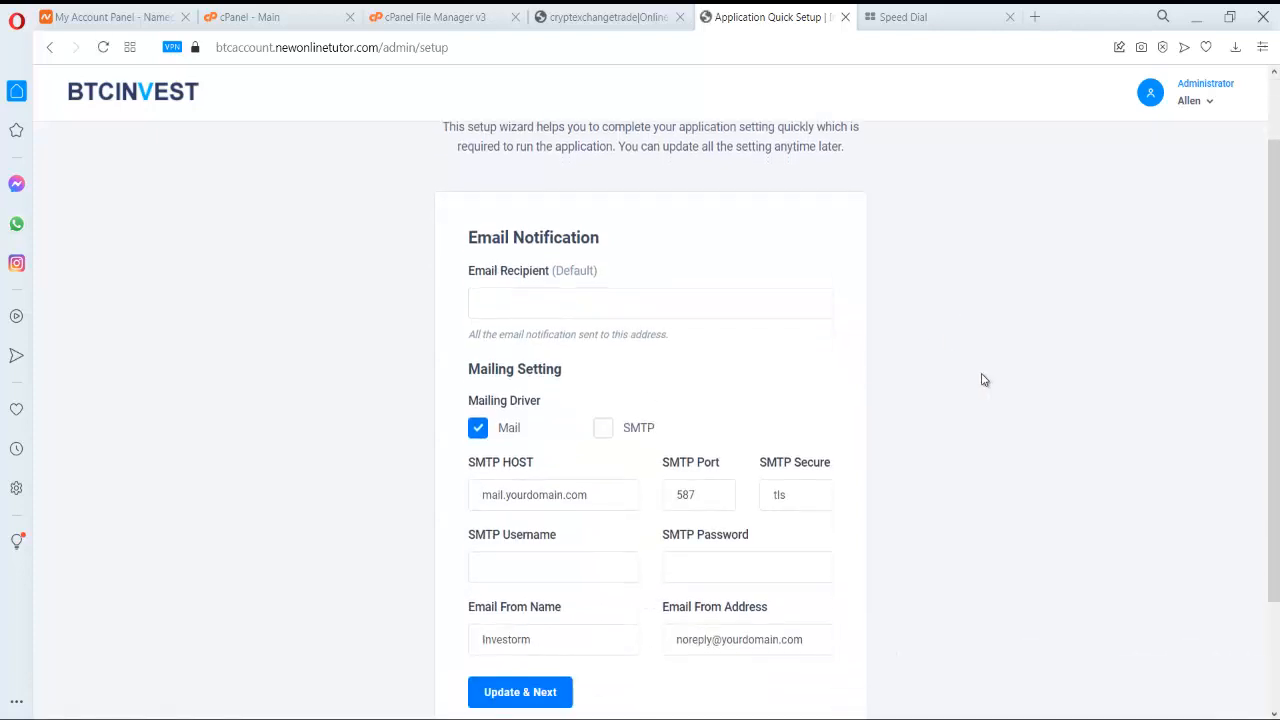
scroll(985, 380, down, 2)
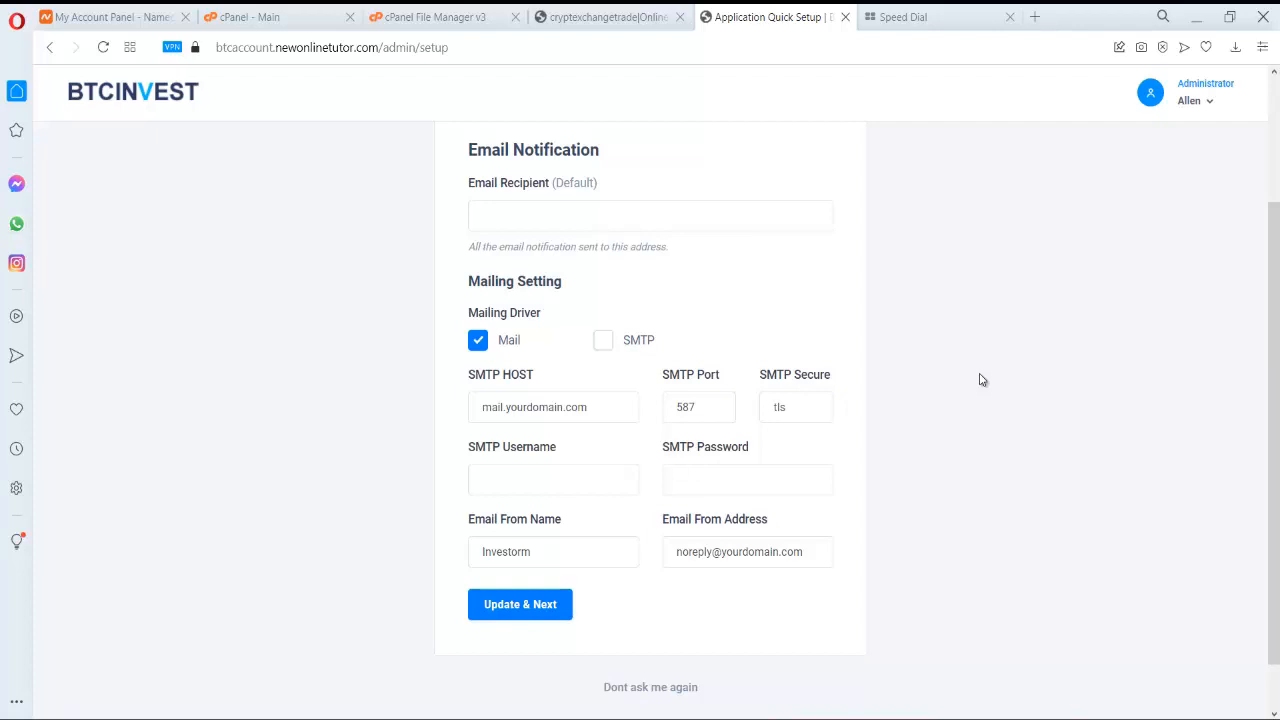
click(652, 224)
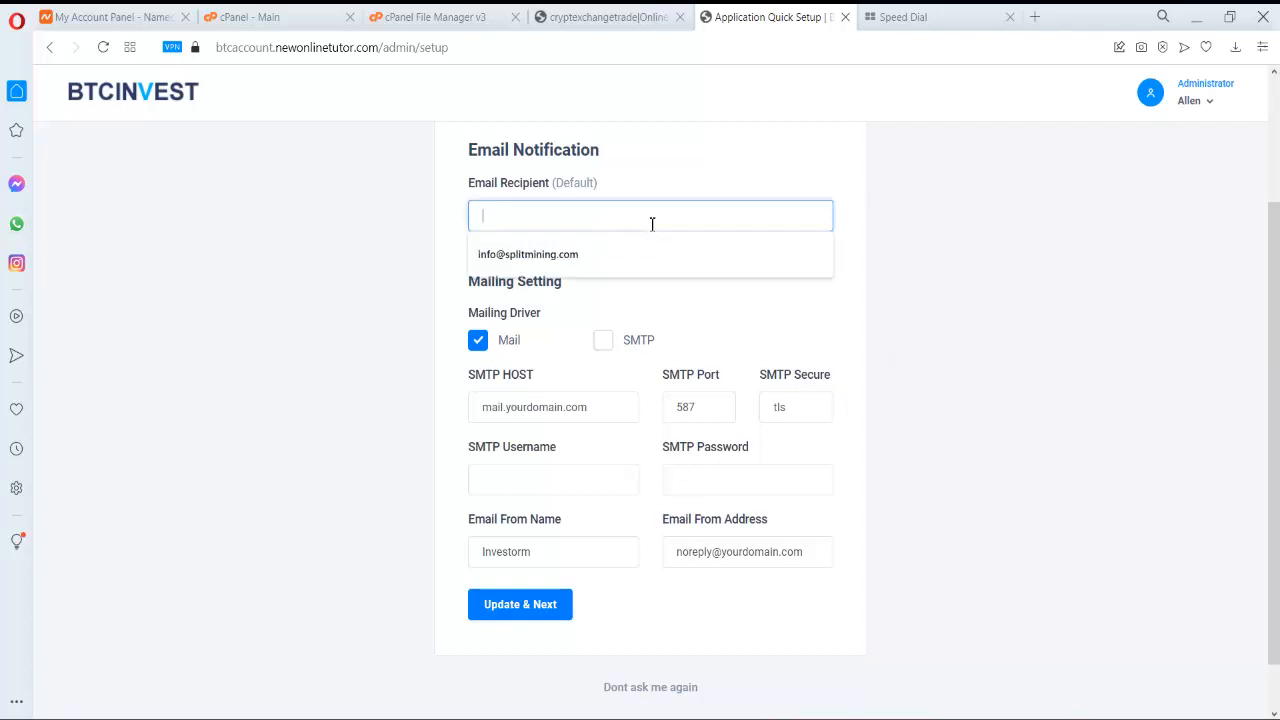
key(ctrl+v)
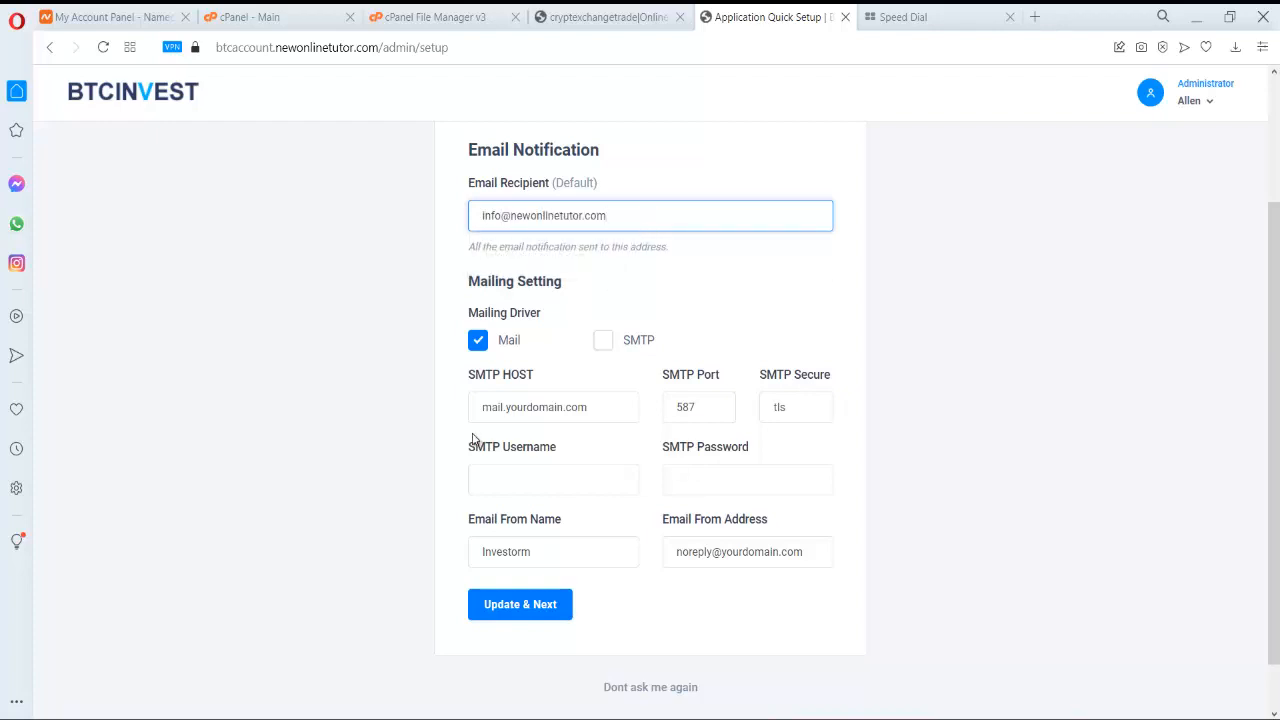
click(507, 409)
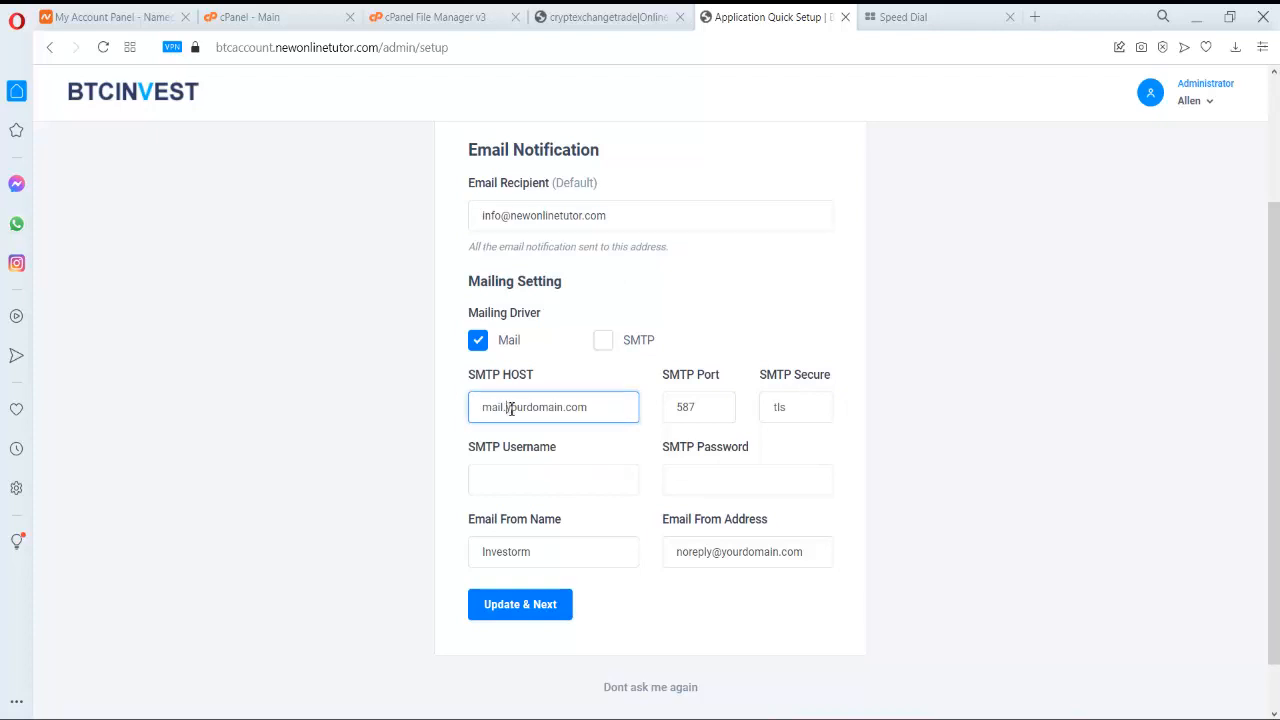
drag(507, 409, 705, 430)
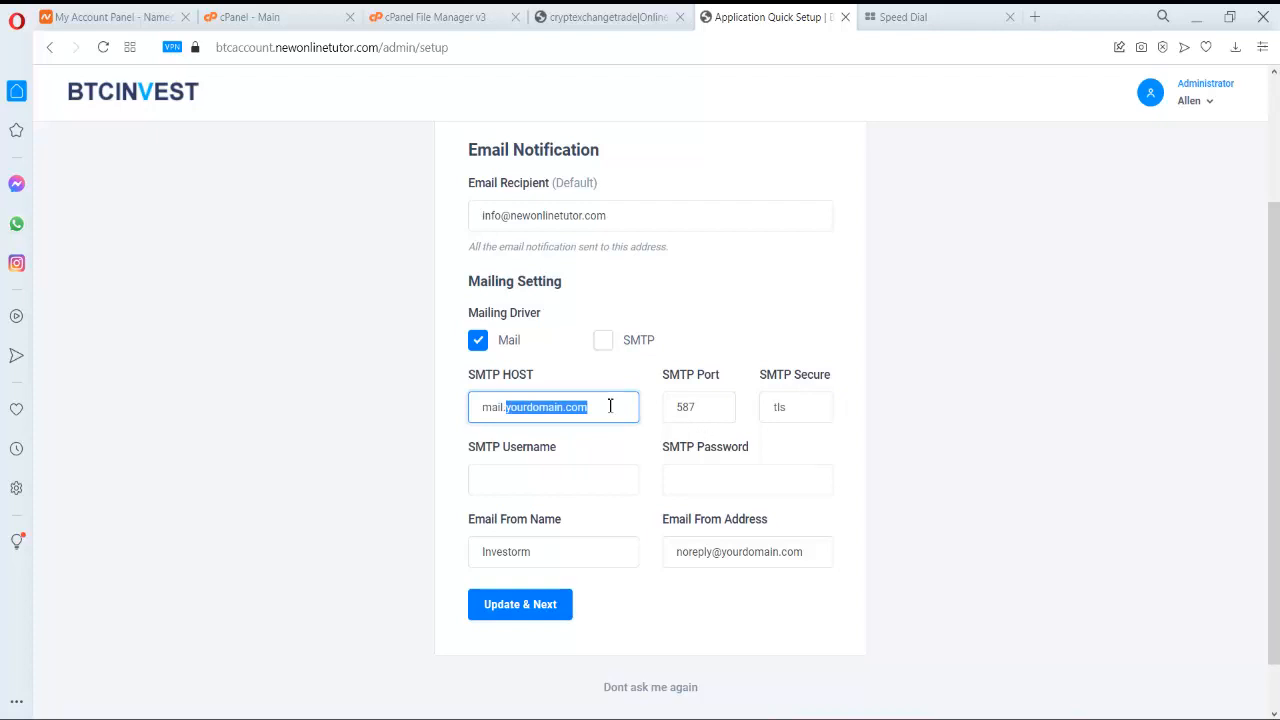
key(ctrl+v)
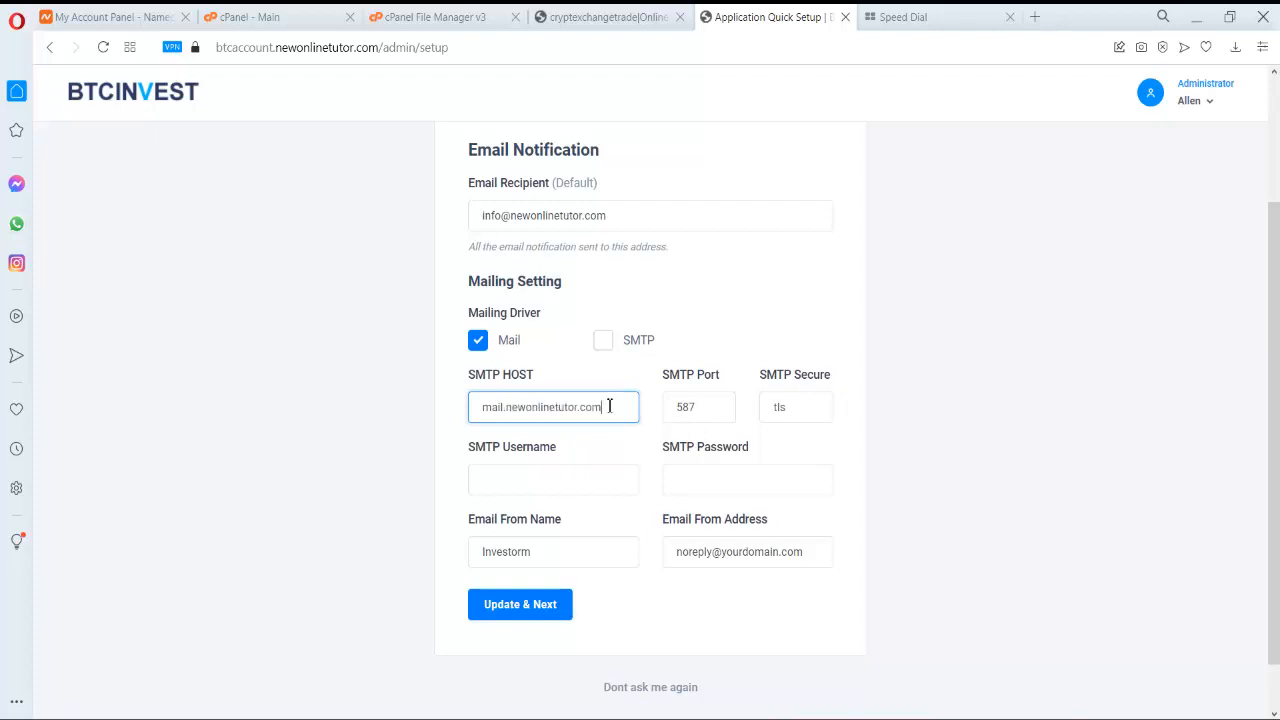
- Copy the recipient address into SMTP Username, then switch to the cPanel File Manager tab
scroll(520, 425, down, 1)
click(538, 420)
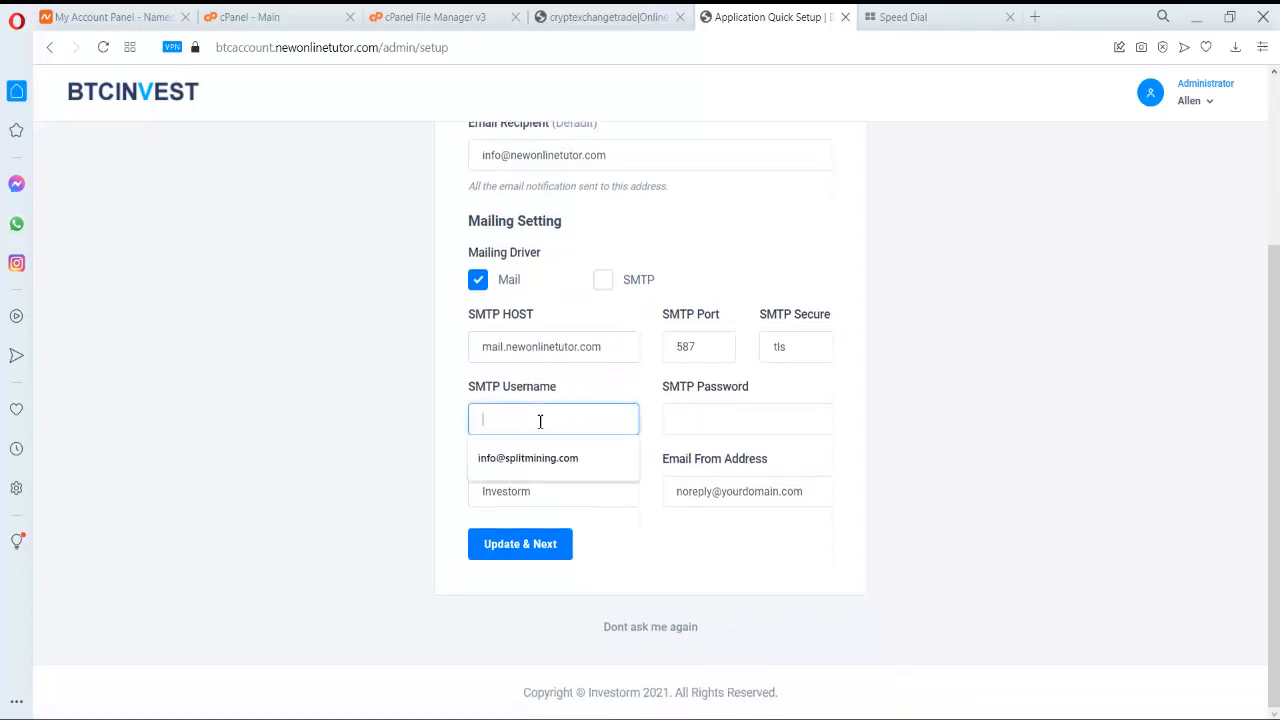
triple_click(557, 157)
key(ctrl+c)
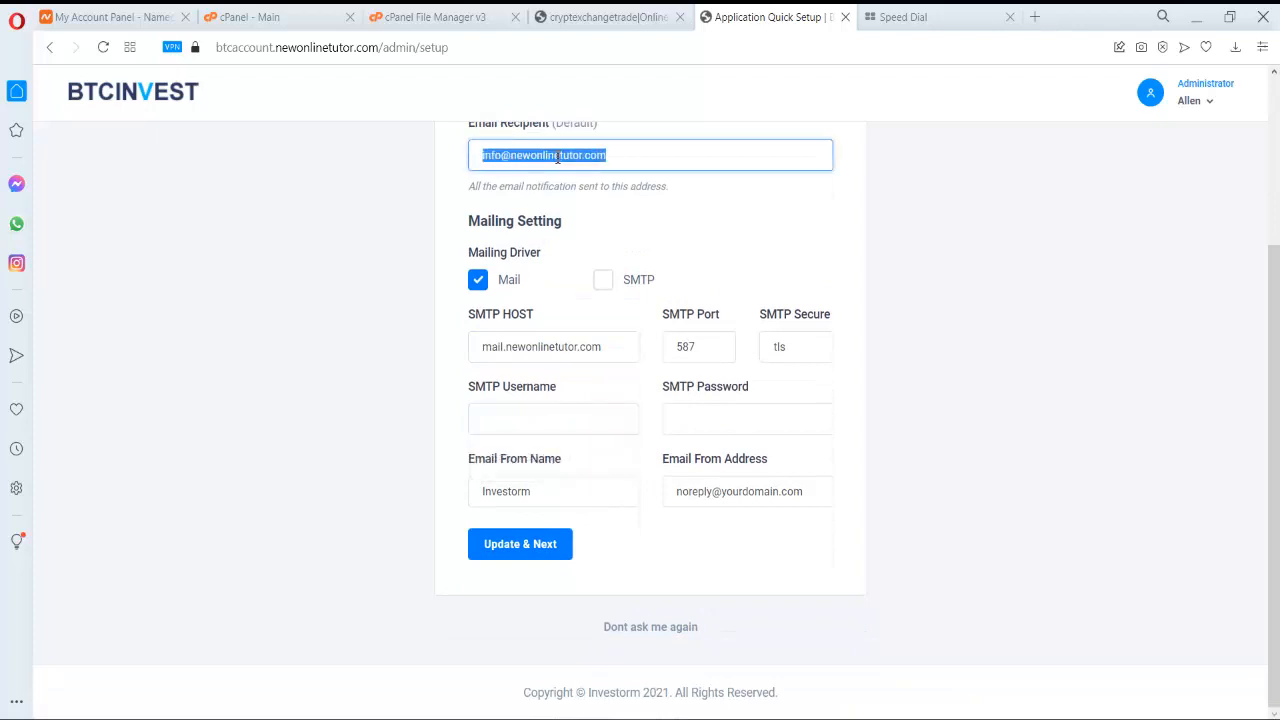
click(526, 420)
key(ctrl+v)
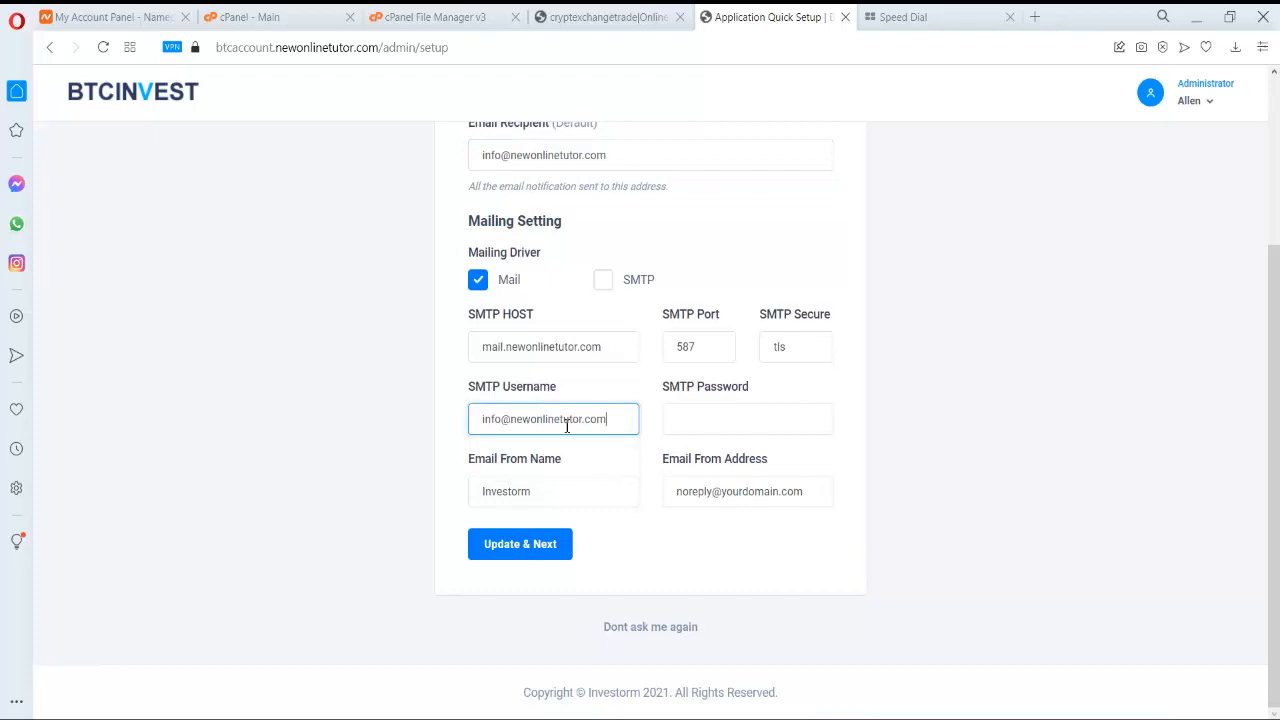
click(714, 422)
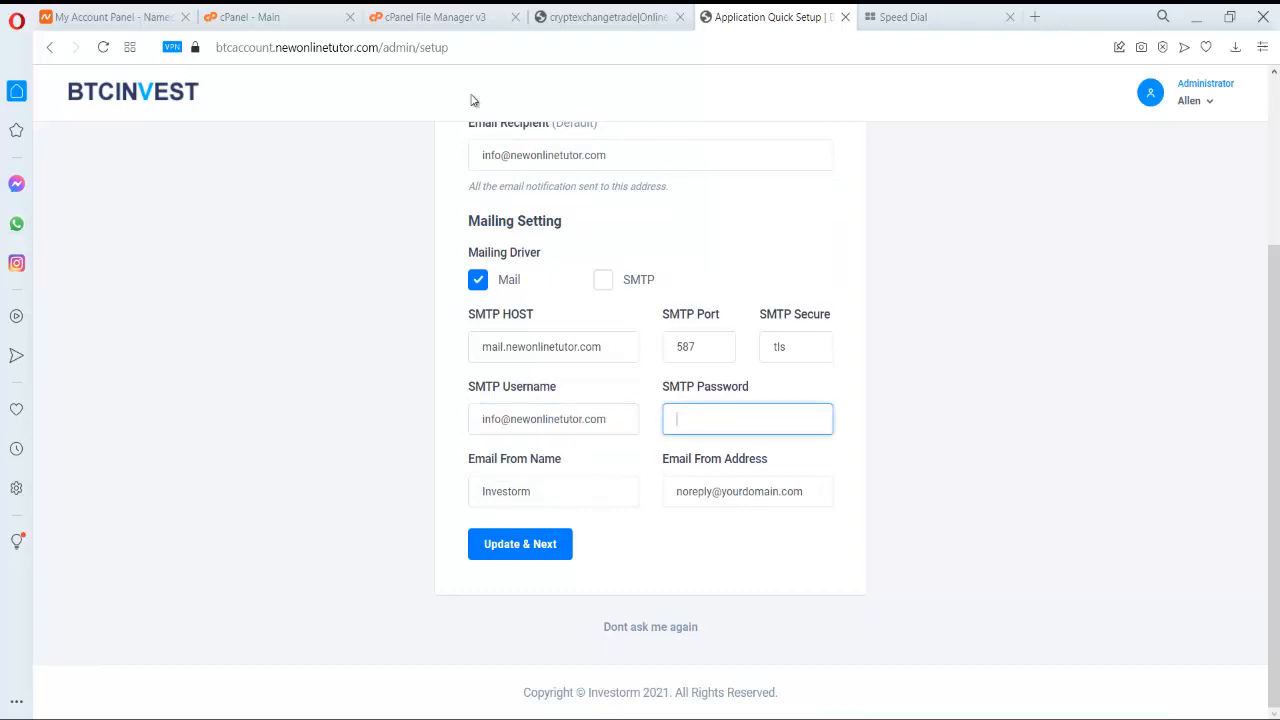
click(434, 12)
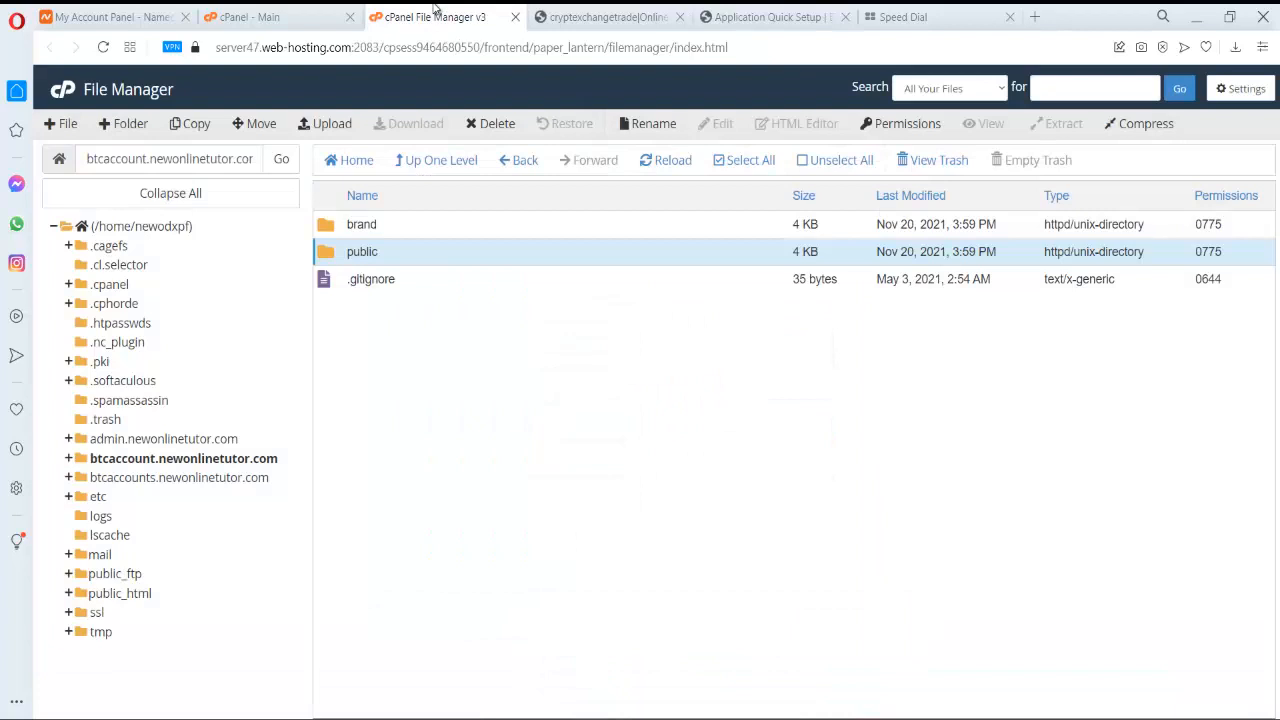
- Start a new email account named info on the btcaccount.newonlinetutor.com domain
click(270, 15)
scroll(288, 178, up, 4)
scroll(288, 178, down, 2)
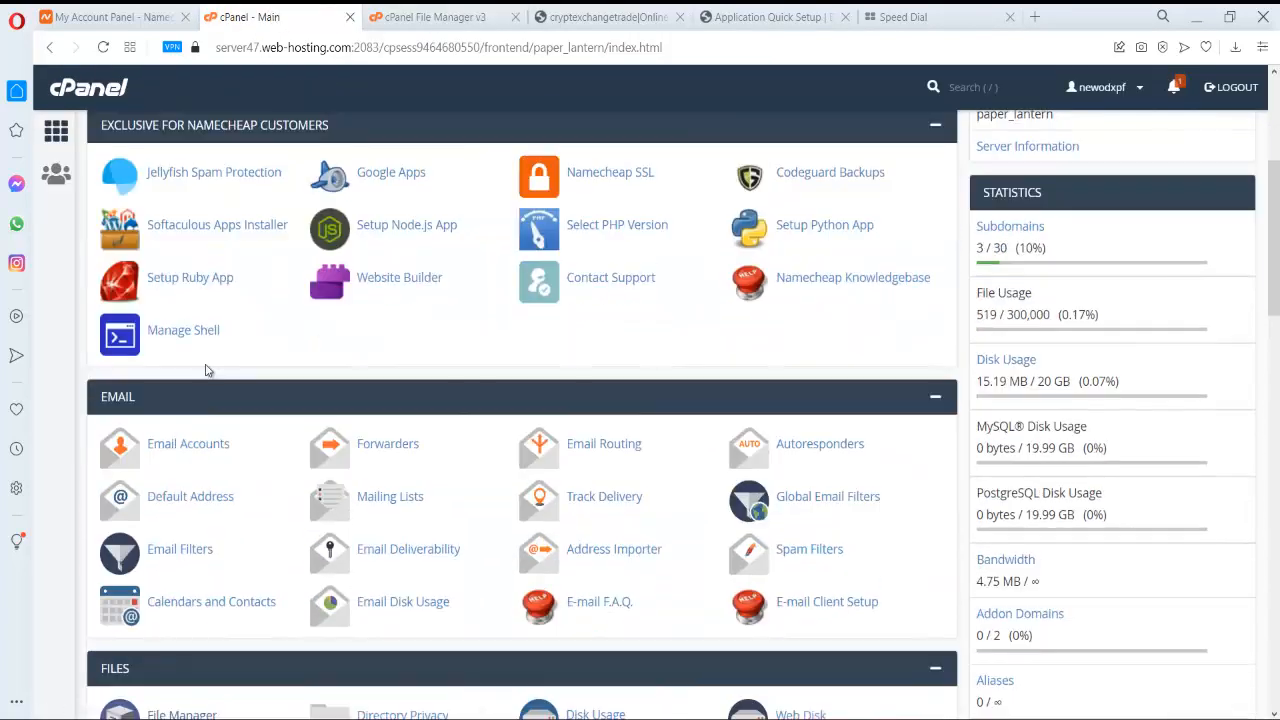
click(200, 443)
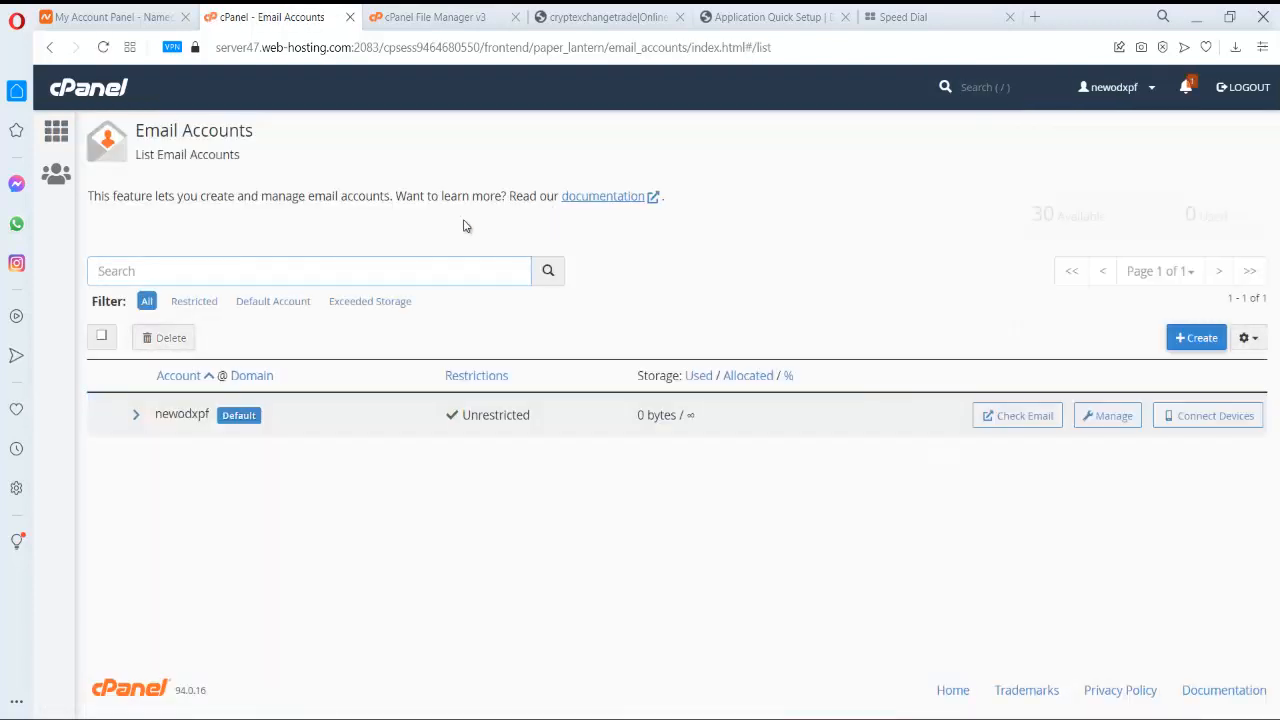
click(1194, 338)
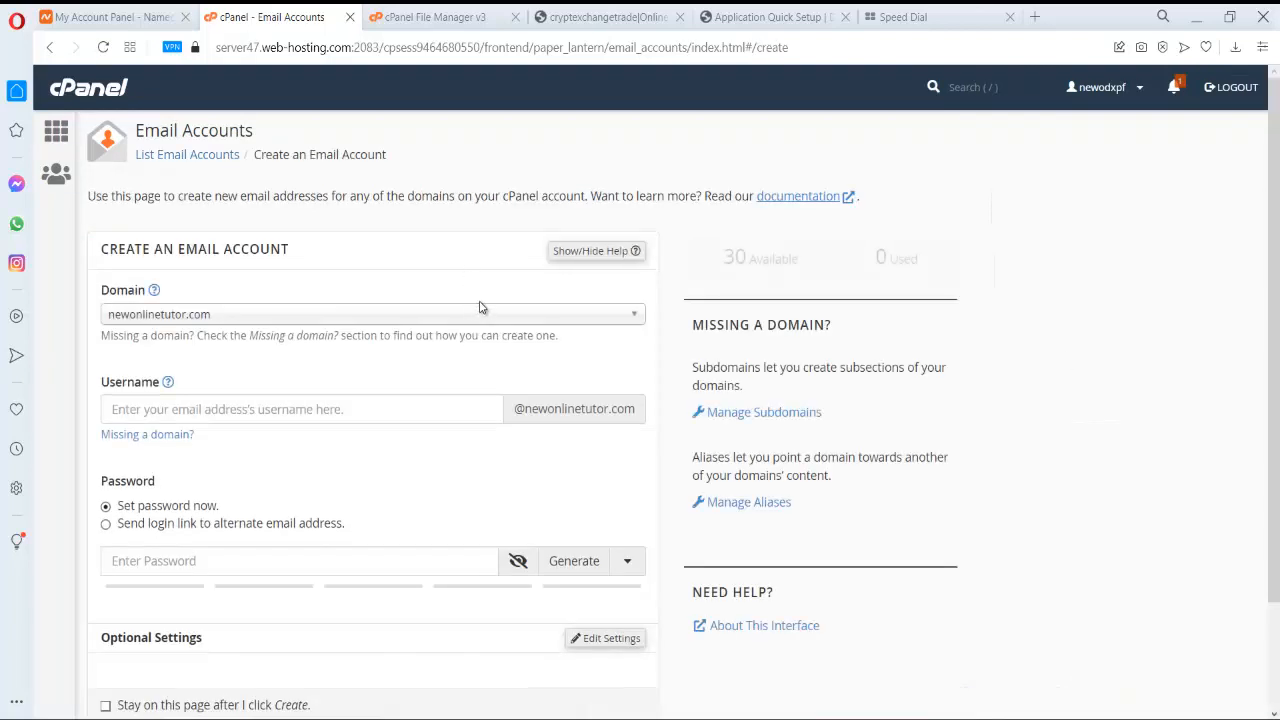
click(486, 314)
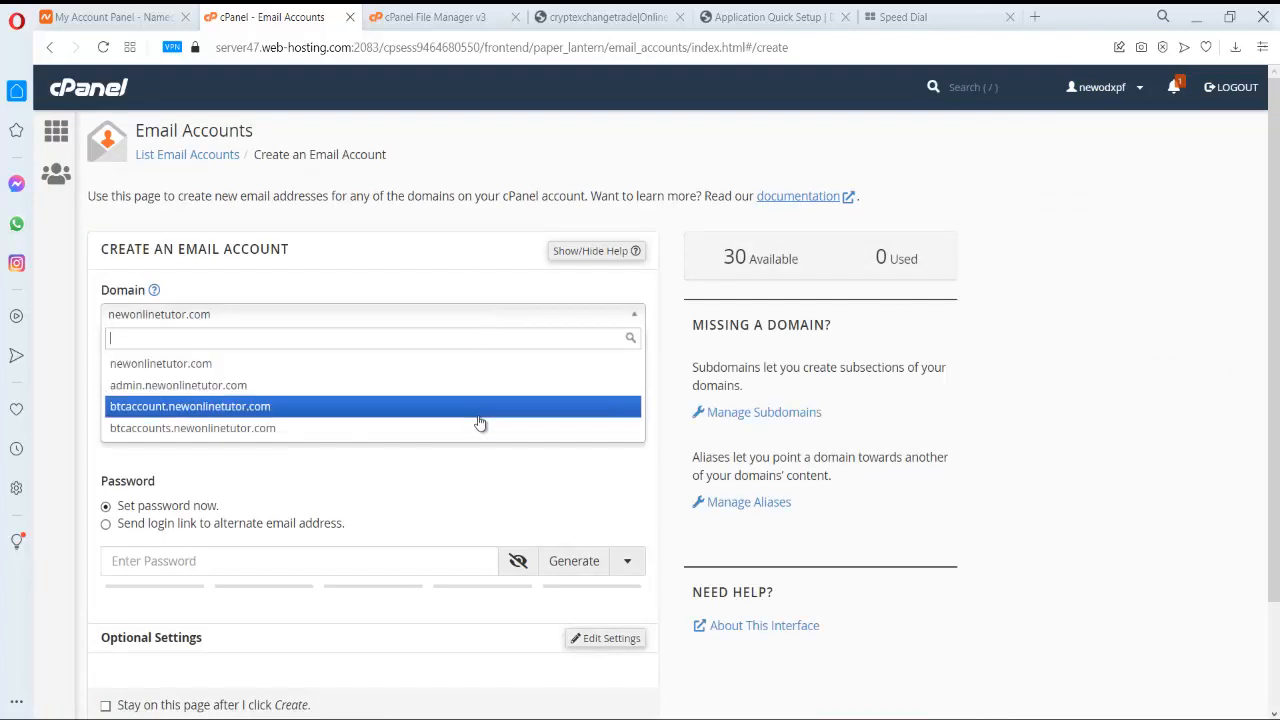
click(478, 412)
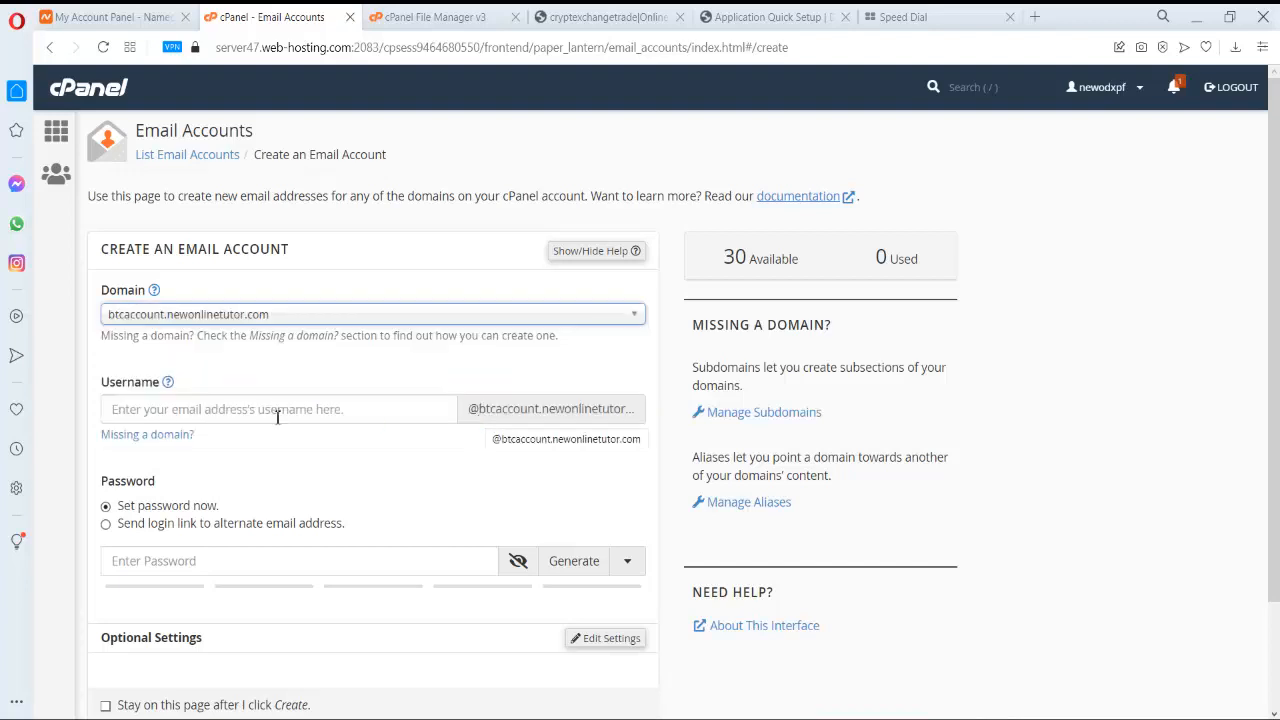
click(196, 412)
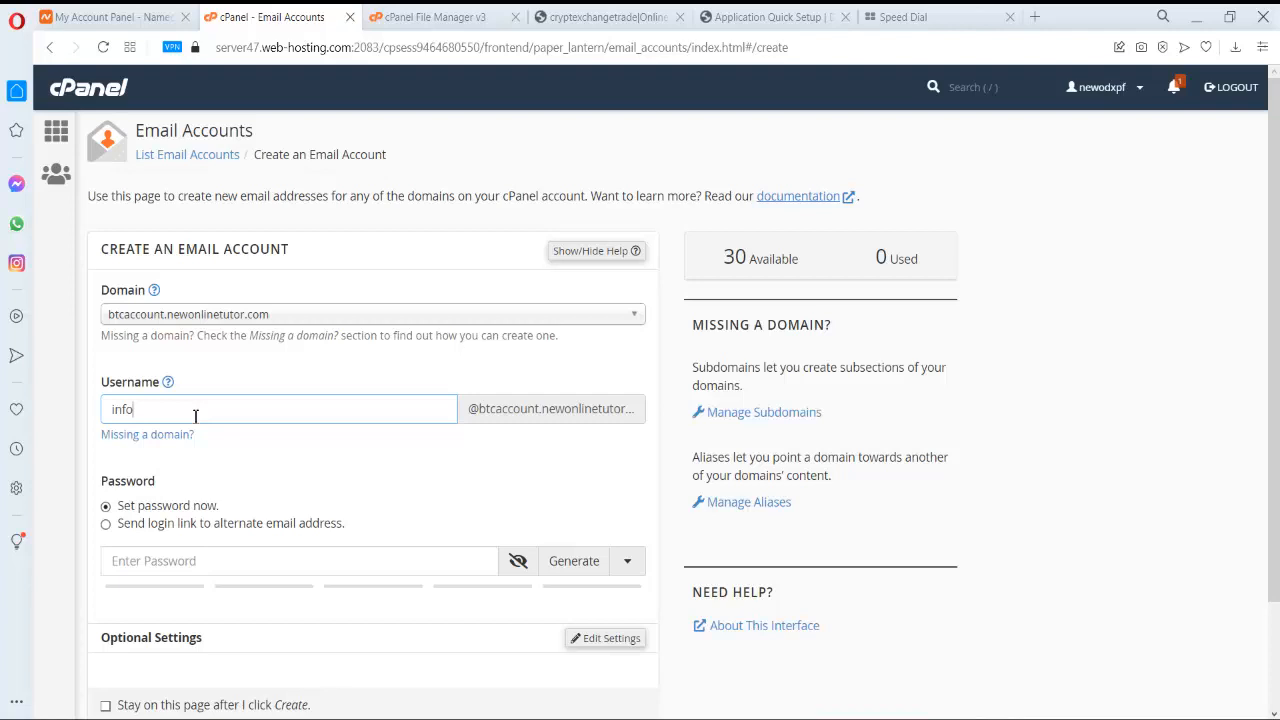
- Generate a strong mailbox password and paste it into Notepad under new email and password labels
scroll(196, 412, down, 3)
click(237, 424)
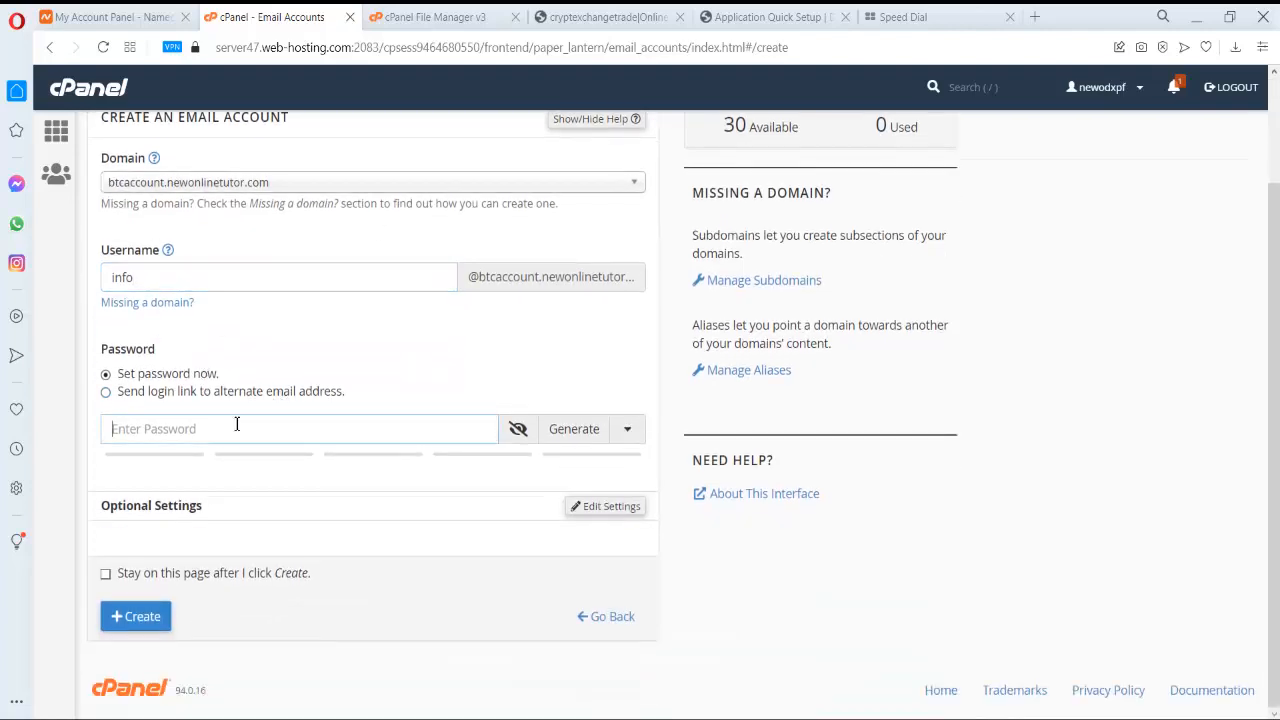
click(584, 434)
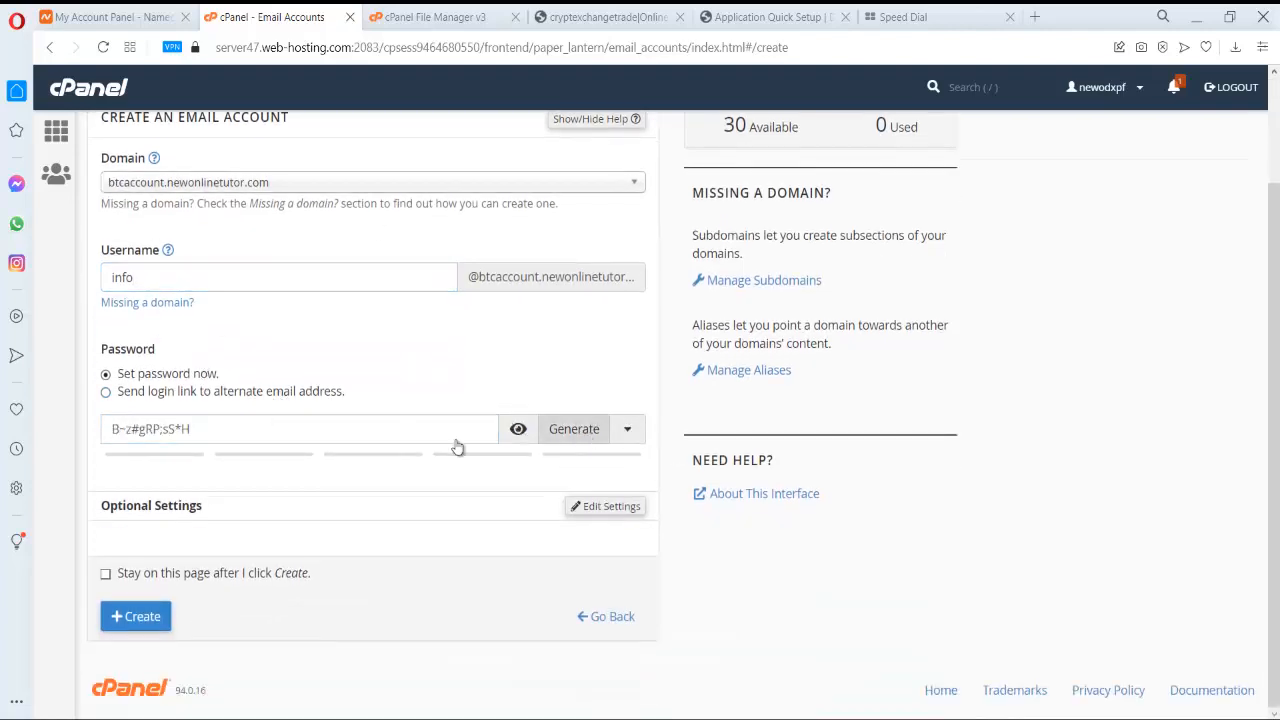
triple_click(163, 442)
key(ctrl+c)
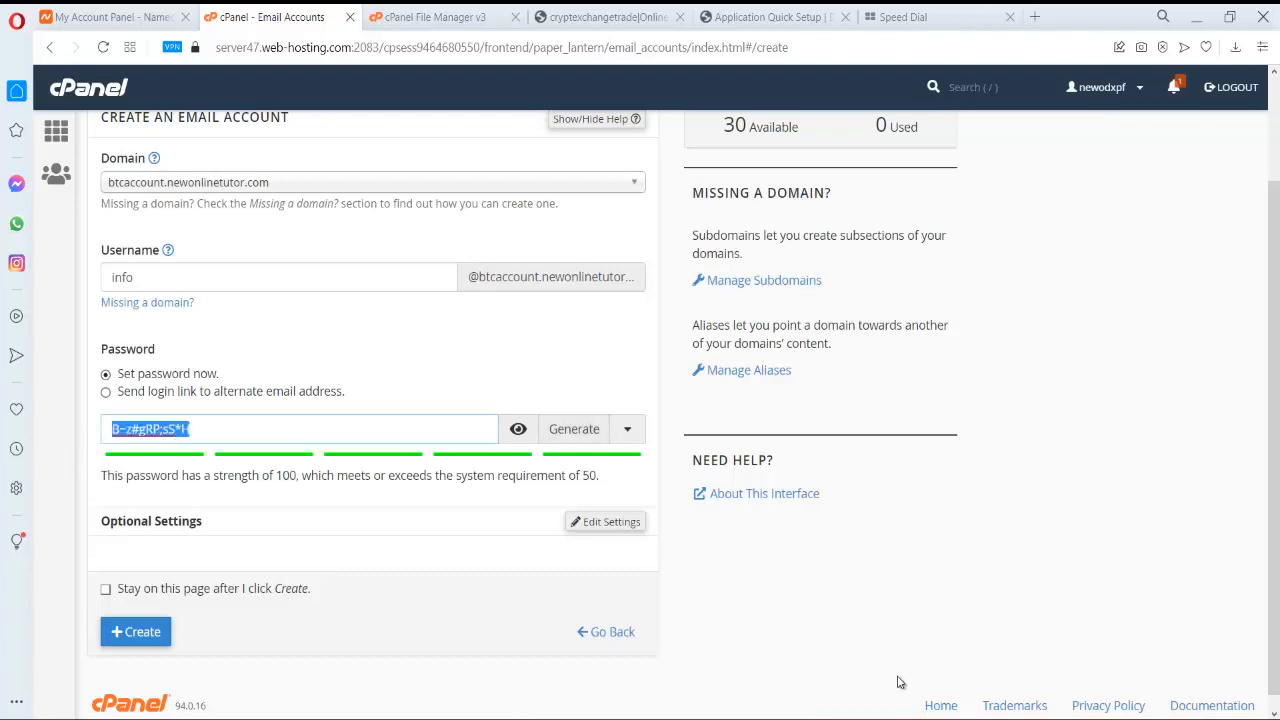
click(900, 718)
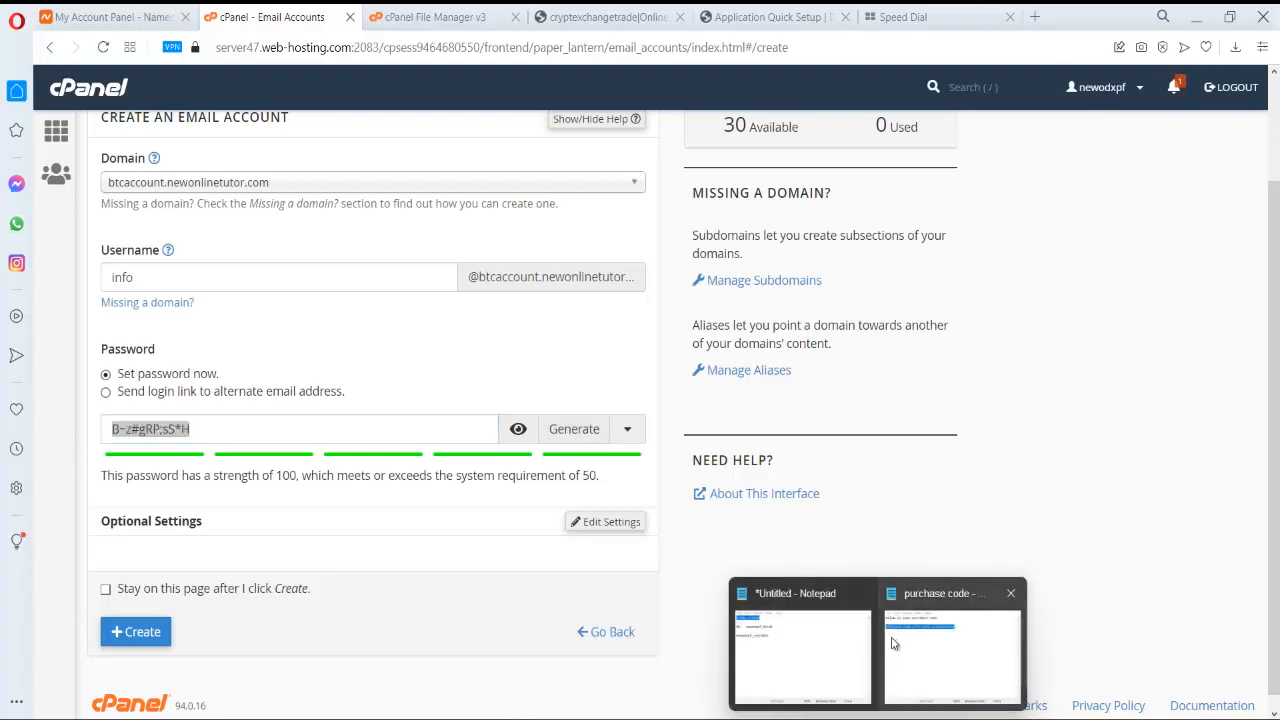
click(826, 657)
click(841, 456)
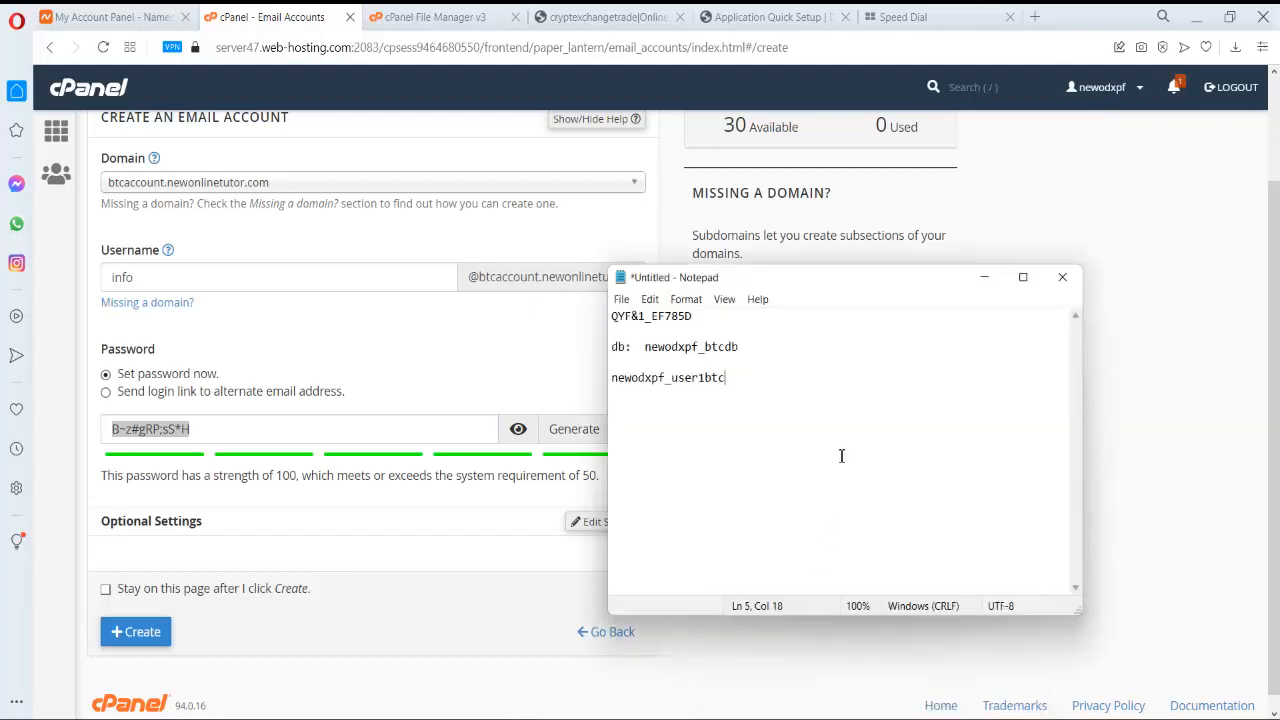
key(Return)
key(Return)
key(Return)
key(Return)
key(Return)
text(emaiL:  )
text(password:)
key(ctrl+v)
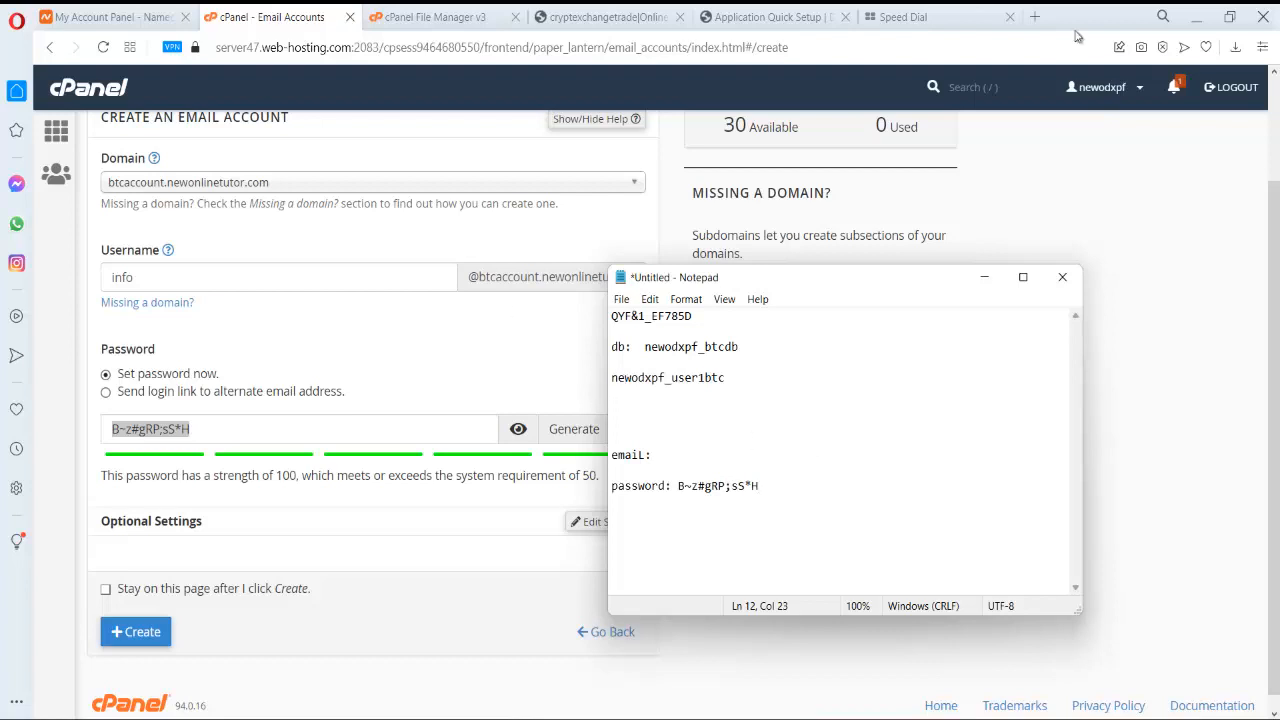
- Create the info mailbox and paste its full address into the Notepad notes
scroll(230, 300, down, 1)
click(155, 615)
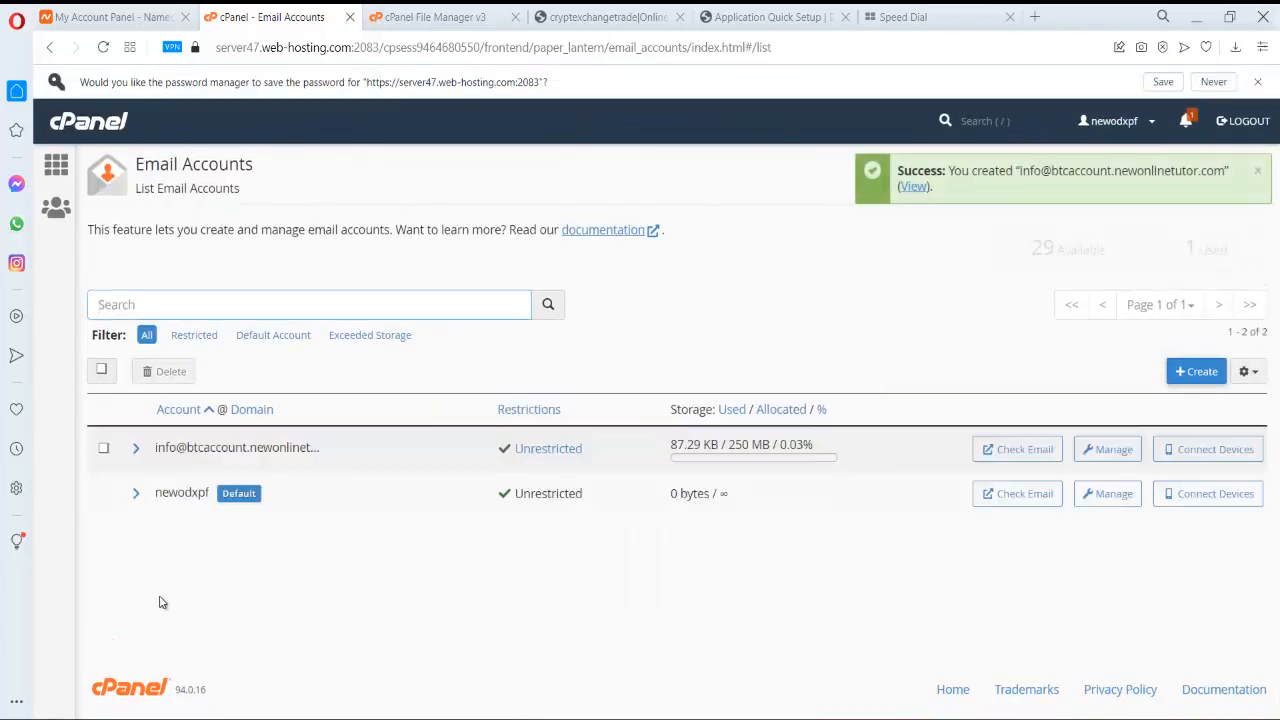
triple_click(251, 450)
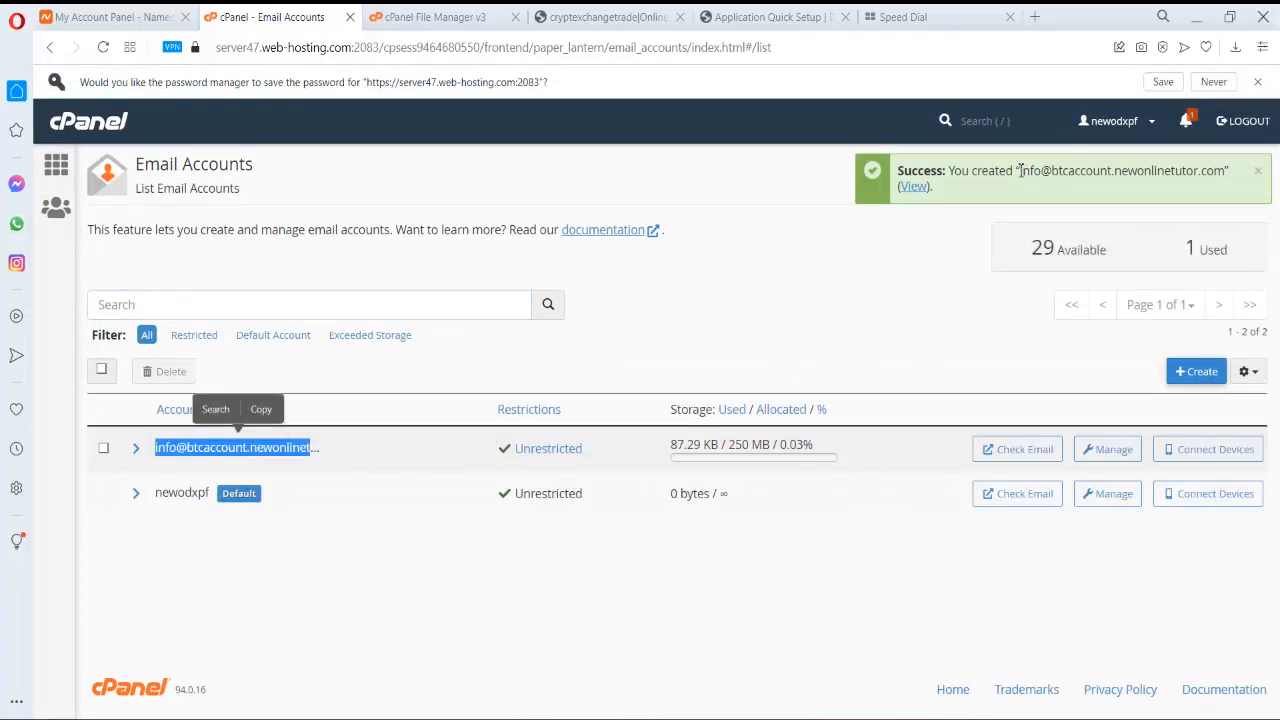
drag(1020, 170, 1227, 172)
key(ctrl+c)
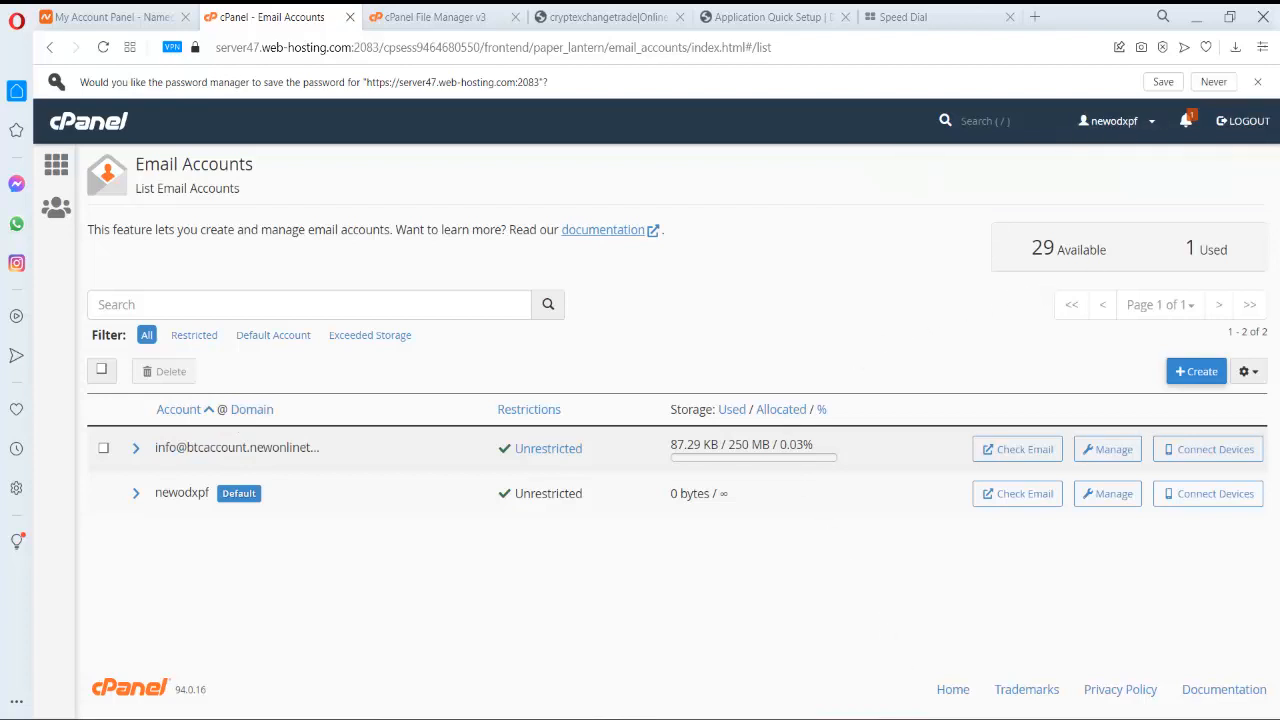
click(790, 675)
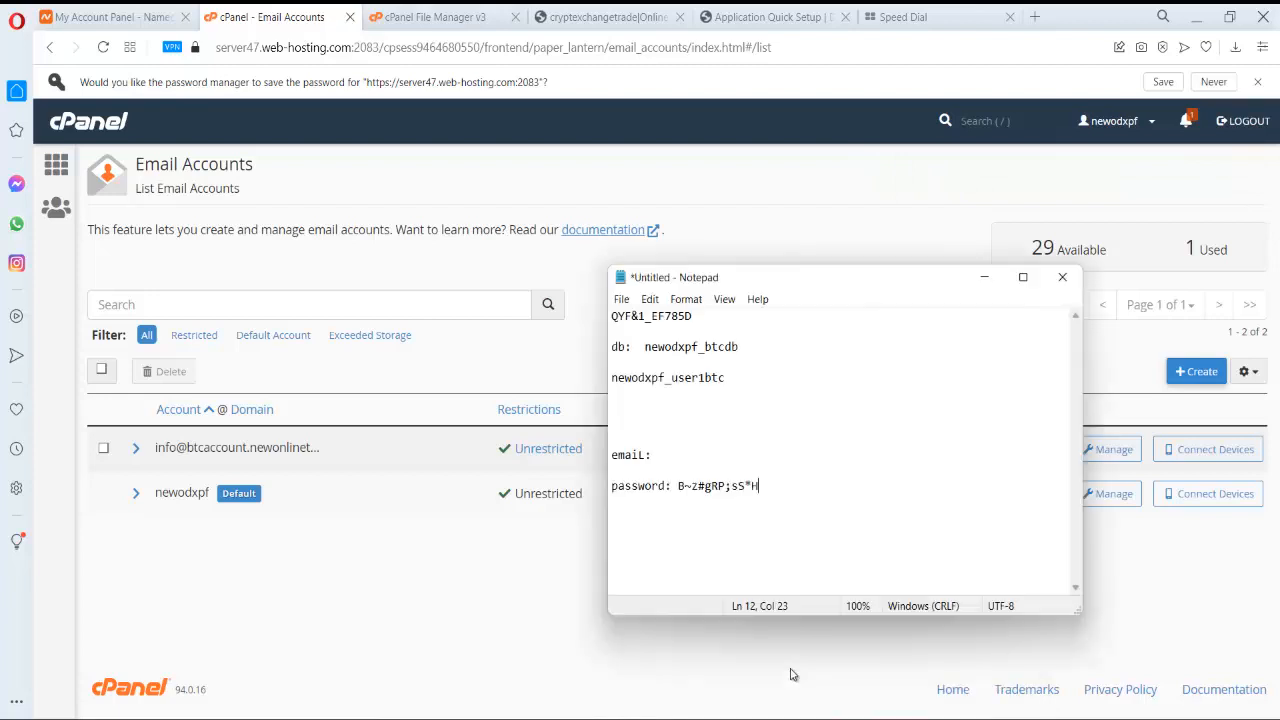
click(672, 453)
key(ctrl+v)
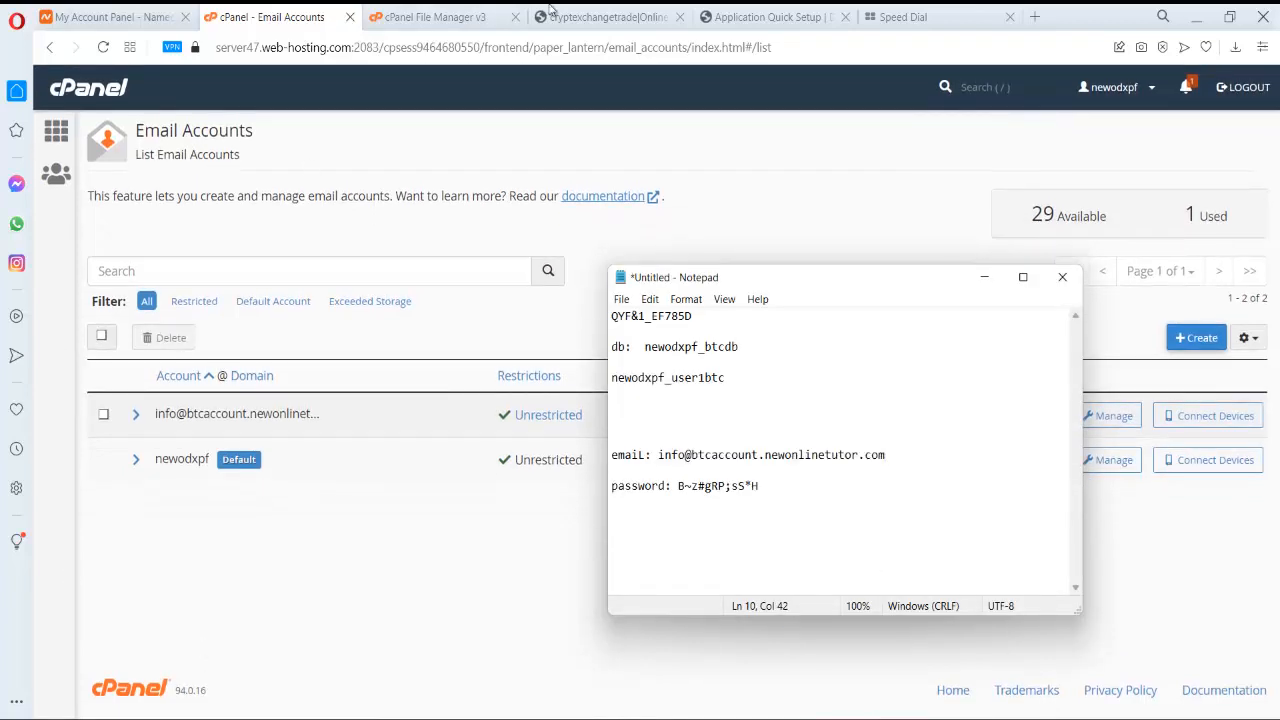
- Replace the SMTP username and notification recipient with the new info mailbox address
click(770, 17)
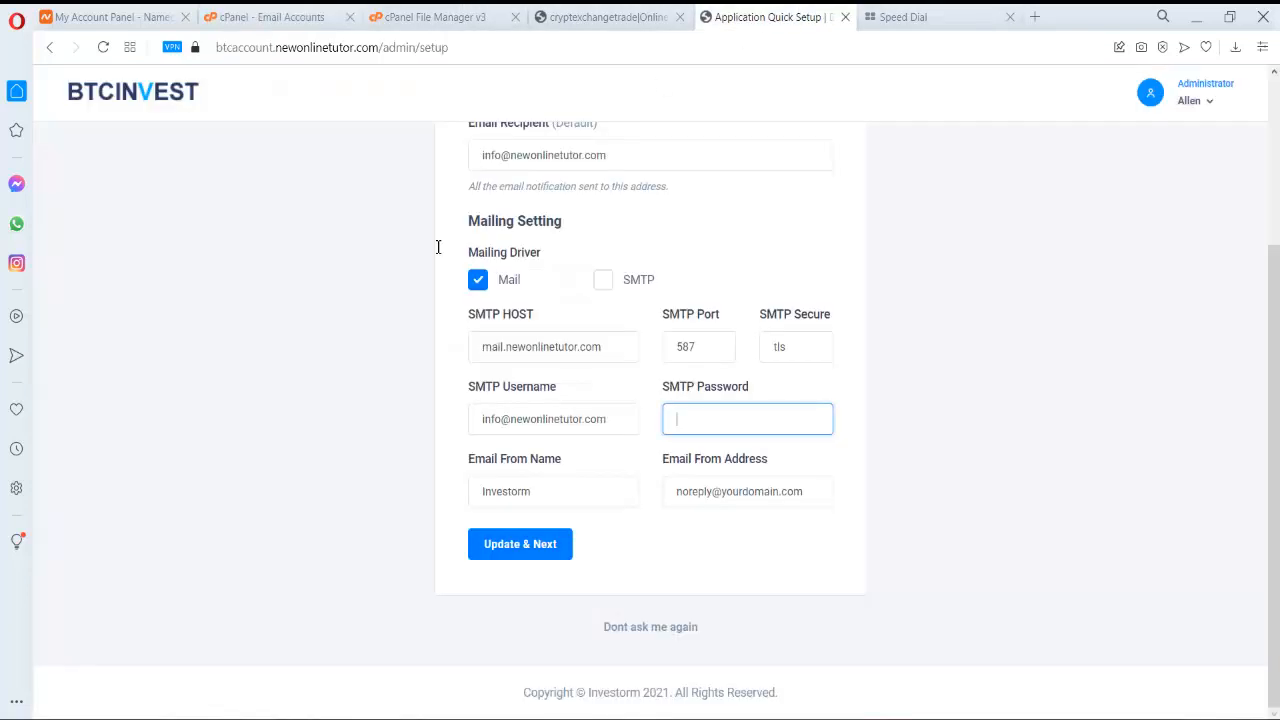
triple_click(555, 421)
text(btcaccount.newonlinetutor.com)
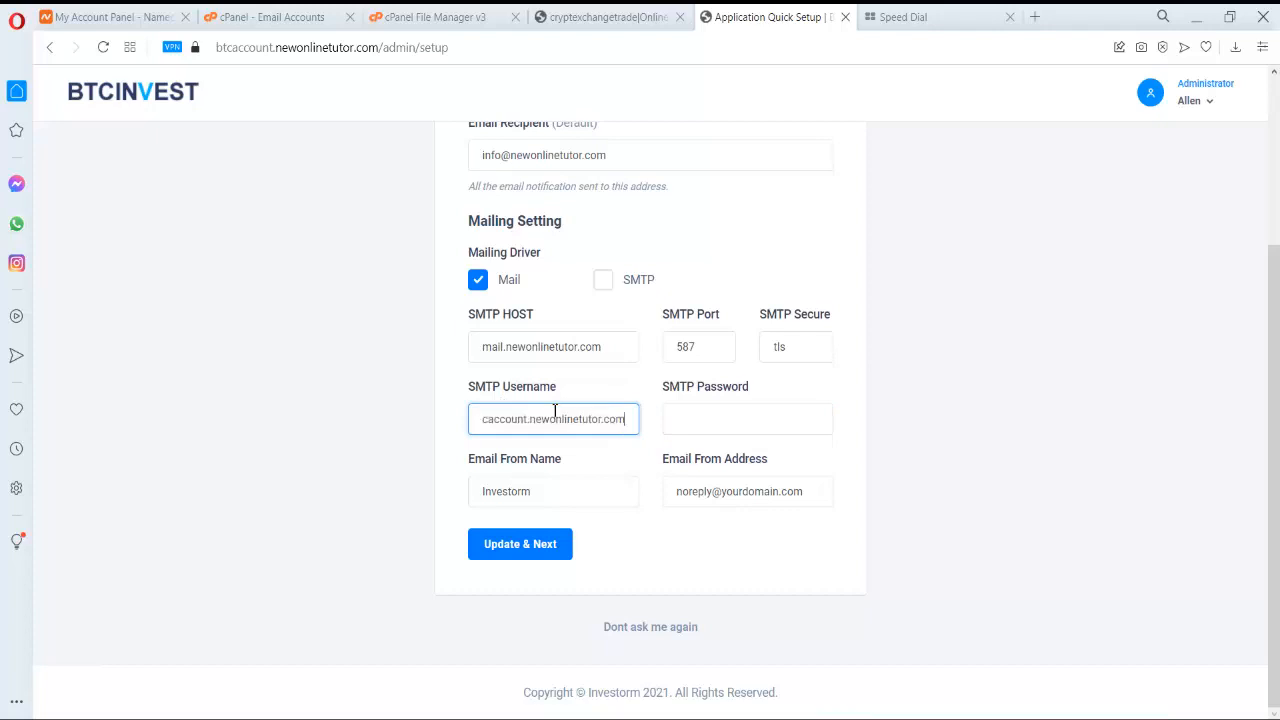
triple_click(618, 155)
key(ctrl+v)
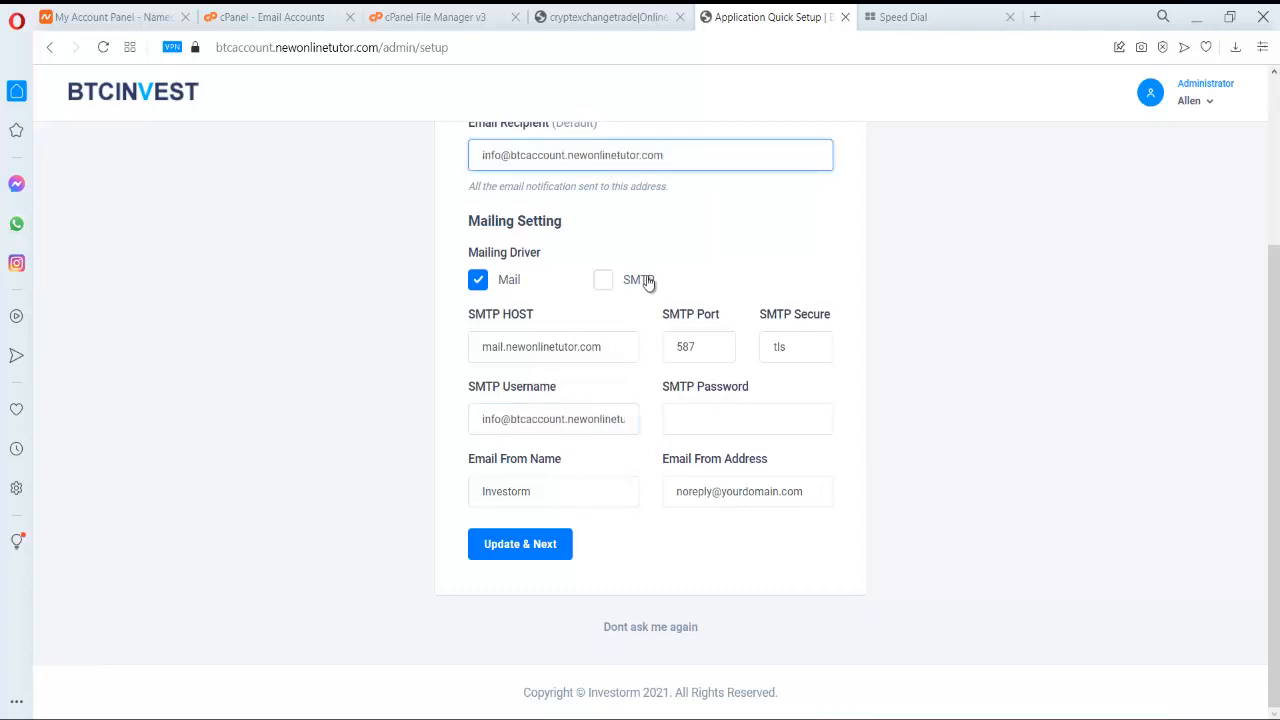
- Copy the saved mailbox password from Notepad into the SMTP Password field
click(691, 433)
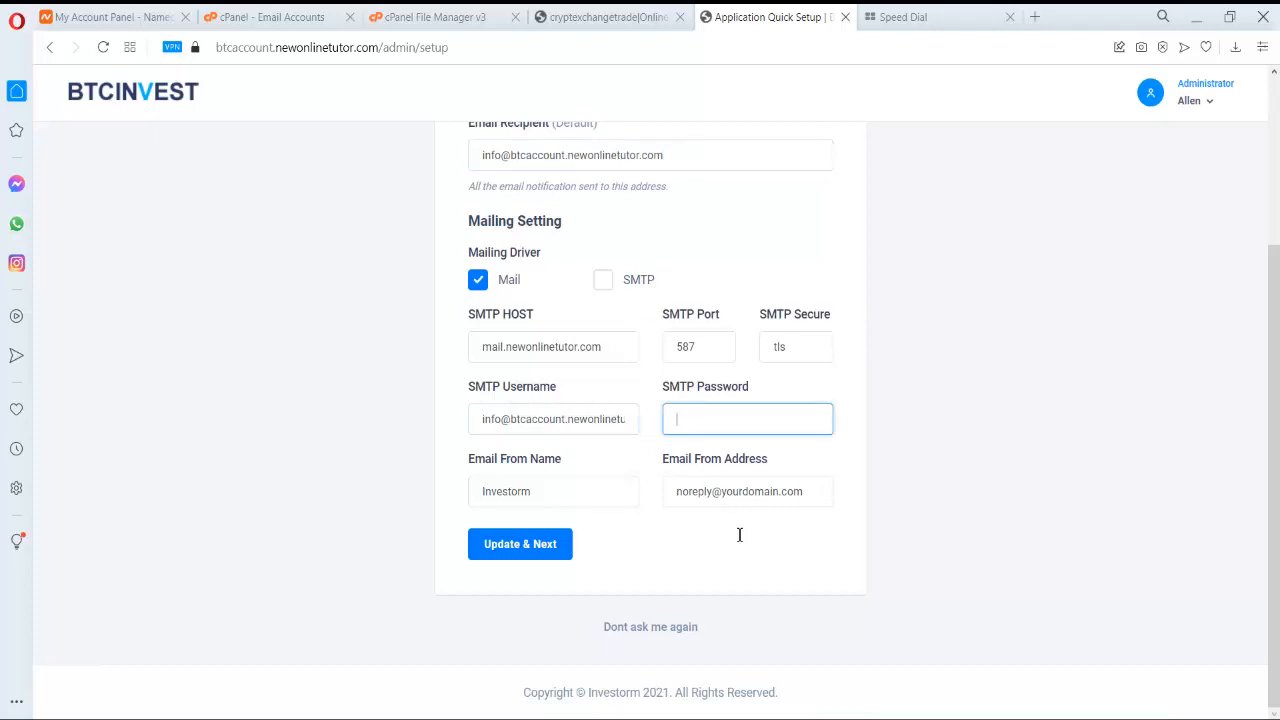
mouse_move(980, 715)
click(816, 650)
drag(764, 486, 678, 486)
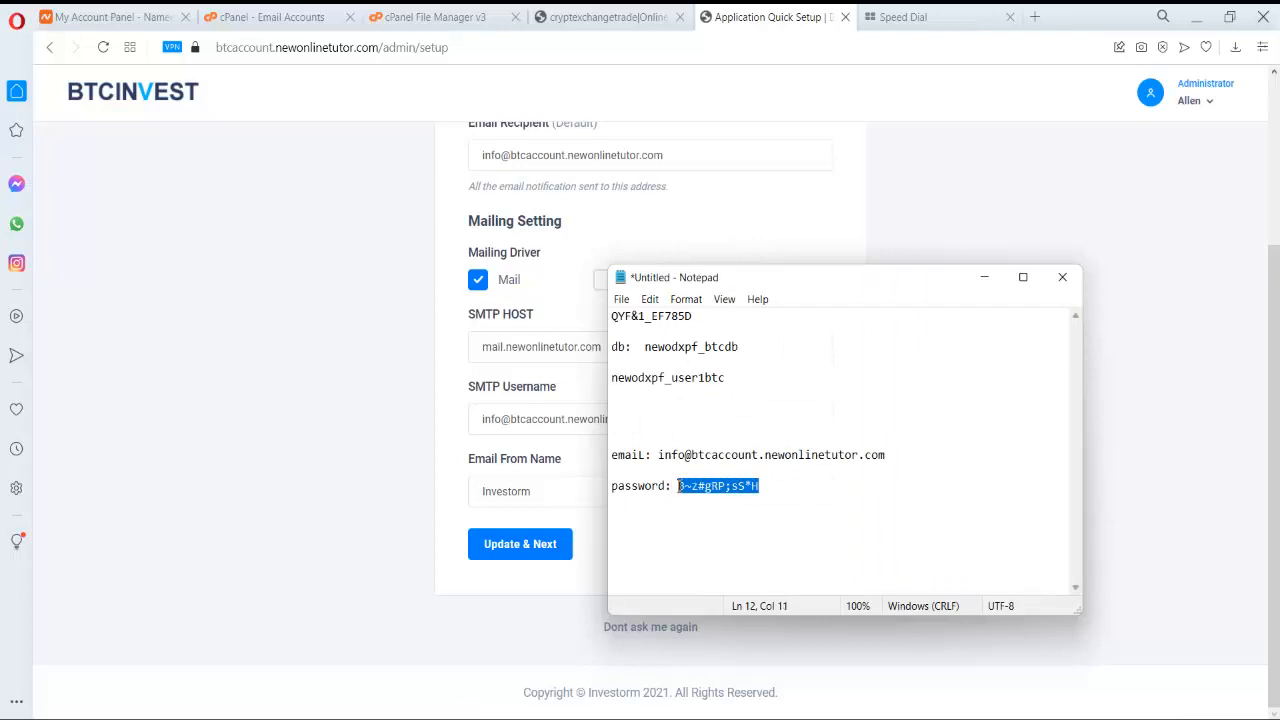
mouse_move(733, 715)
click(709, 664)
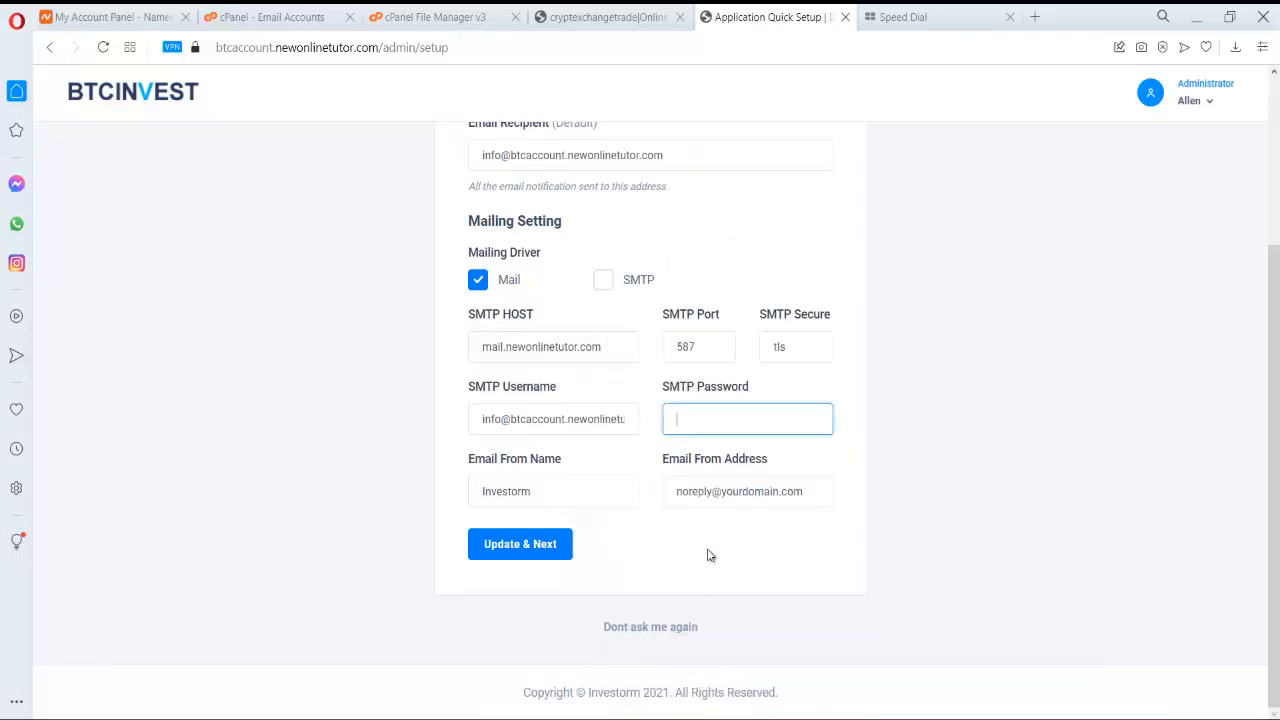
key(ctrl+v)
- Make the sender a noreply address on btcaccount.newonlinetutor.com, name it BTC INVEST, and save
drag(512, 157, 810, 155)
key(ctrl+c)
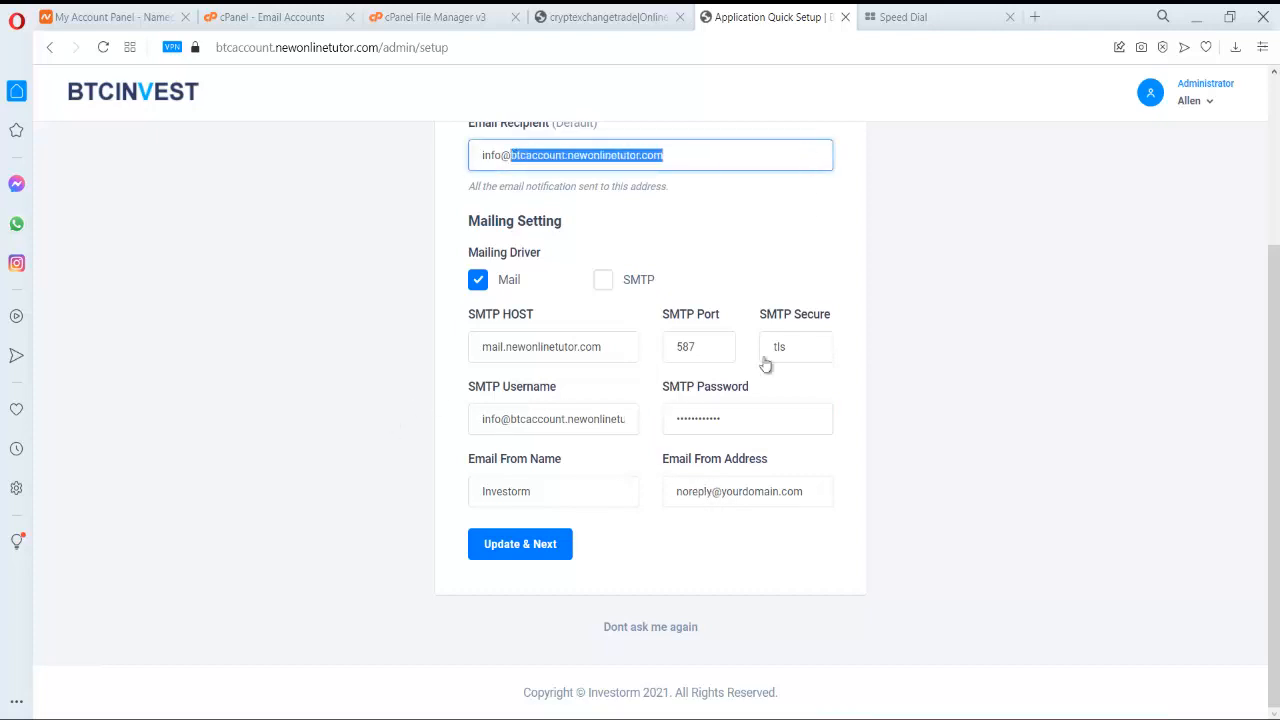
drag(723, 496, 814, 497)
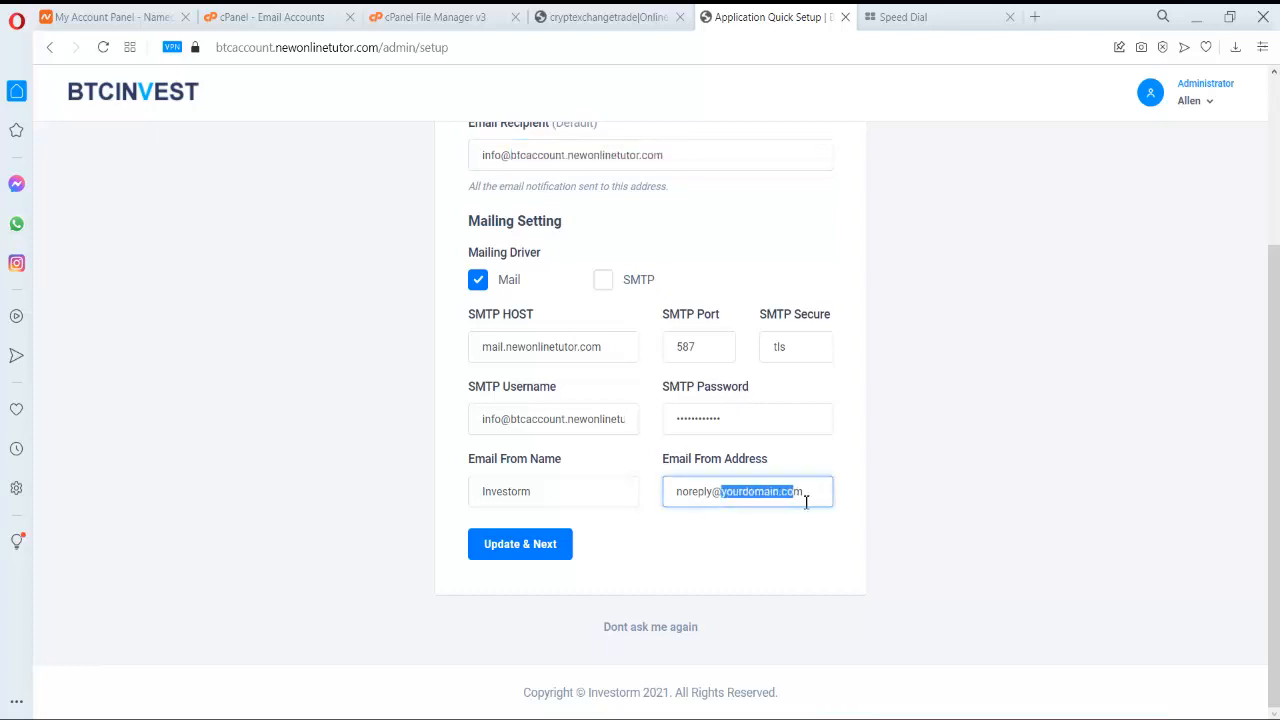
key(ctrl+v)
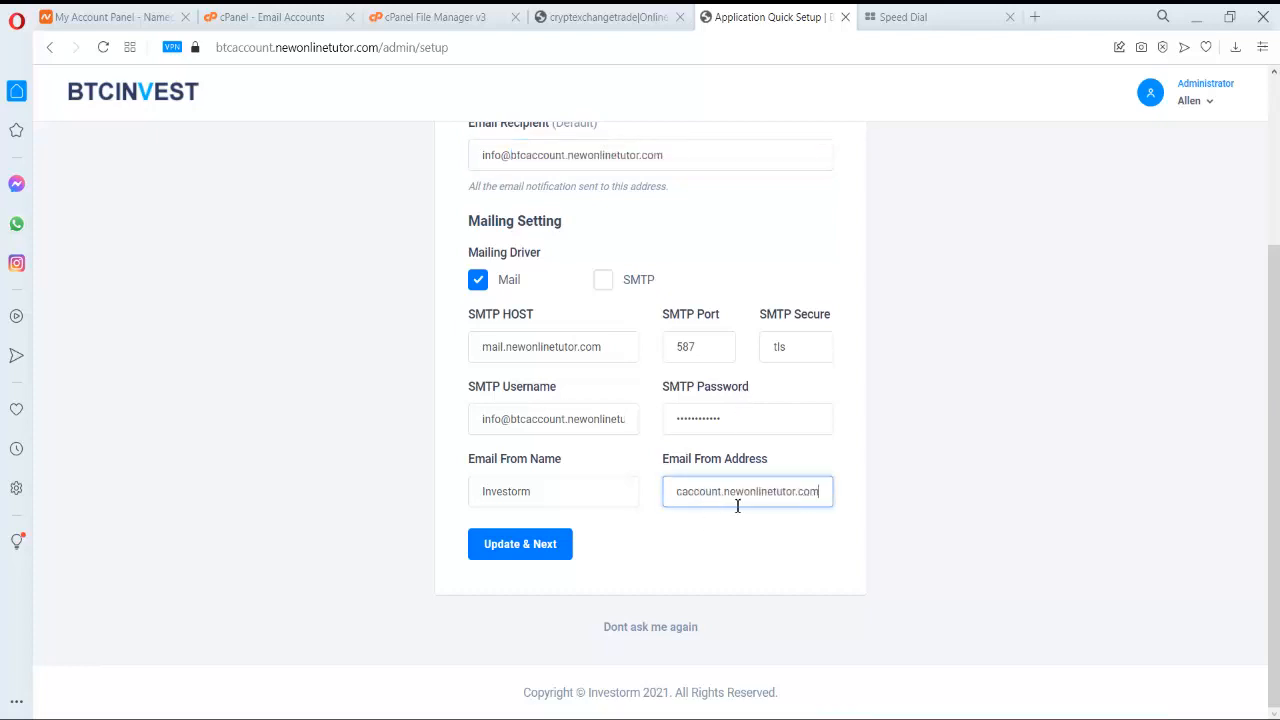
key(Left)
key(Left)
key(Left)
key(Left)
key(Left)
key(Left)
key(Left)
key(Left)
key(Left)
key(Left)
key(Left)
key(Left)
key(Left)
key(Left)
key(Left)
key(Left)
key(Left)
key(Left)
key(Left)
key(Left)
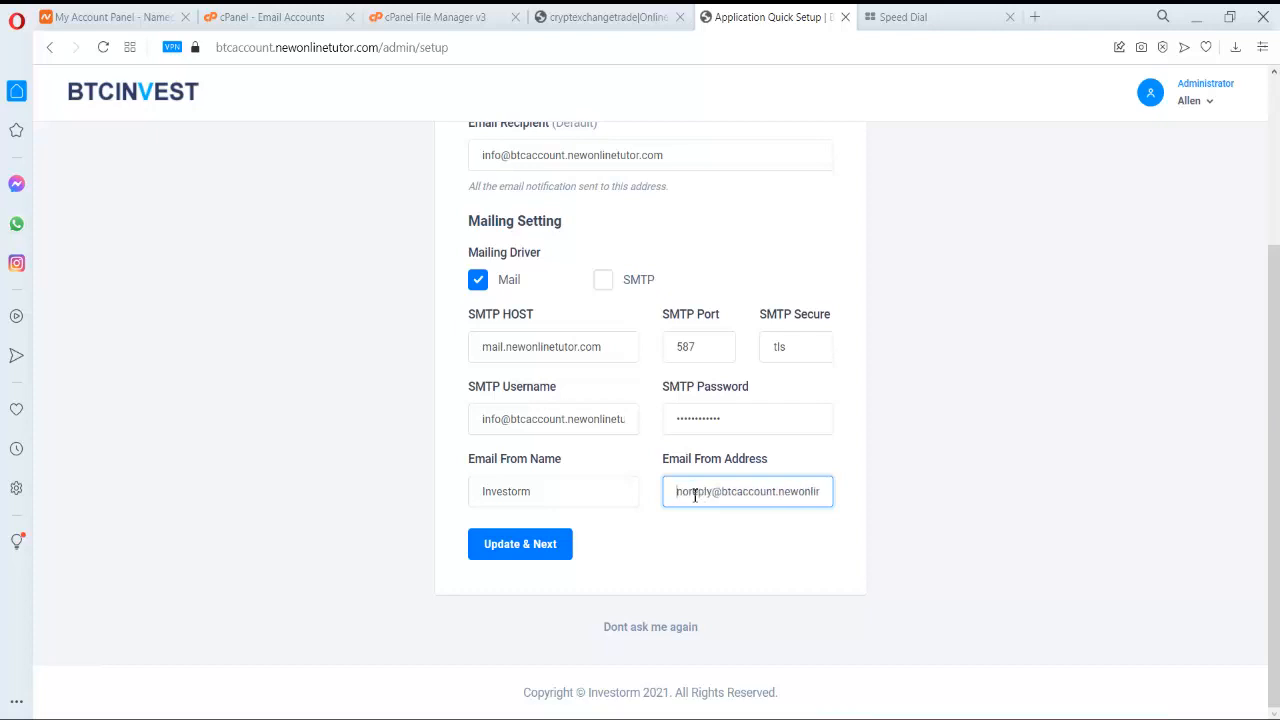
double_click(569, 491)
text(BTC INVEST)
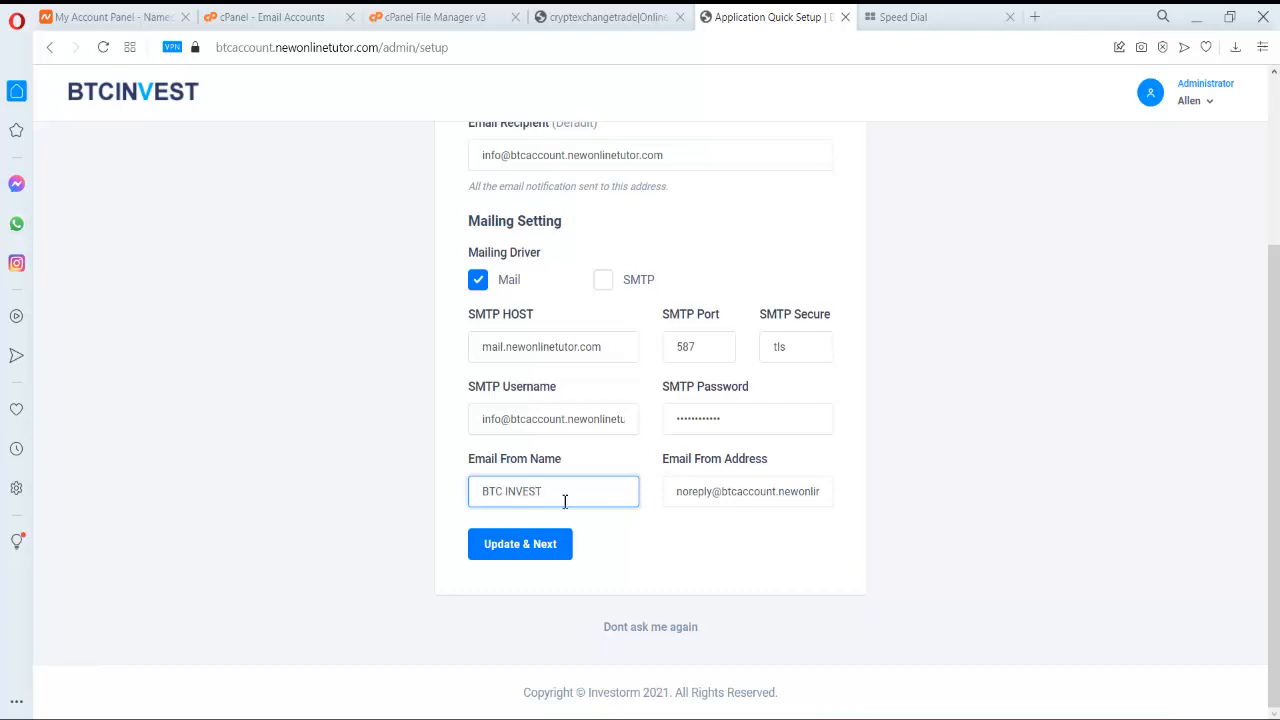
click(537, 558)
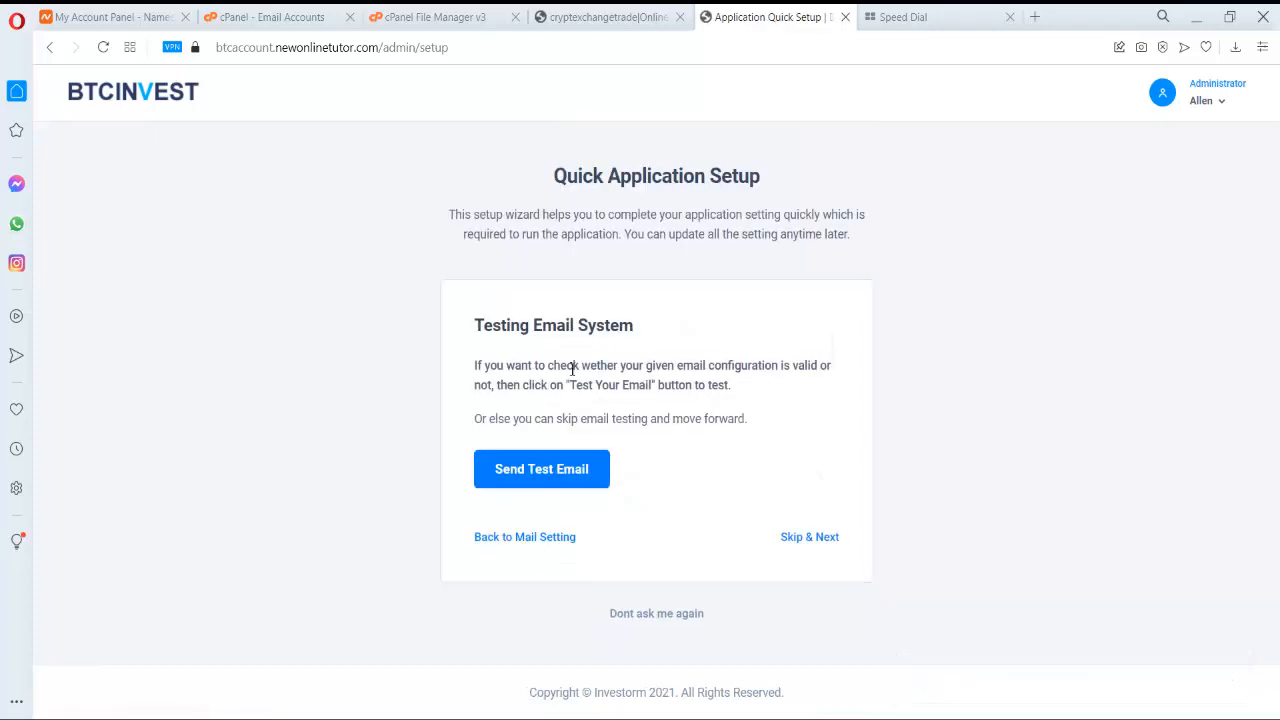
- Send a test email, then add AUD to the supported currencies and save
click(556, 472)
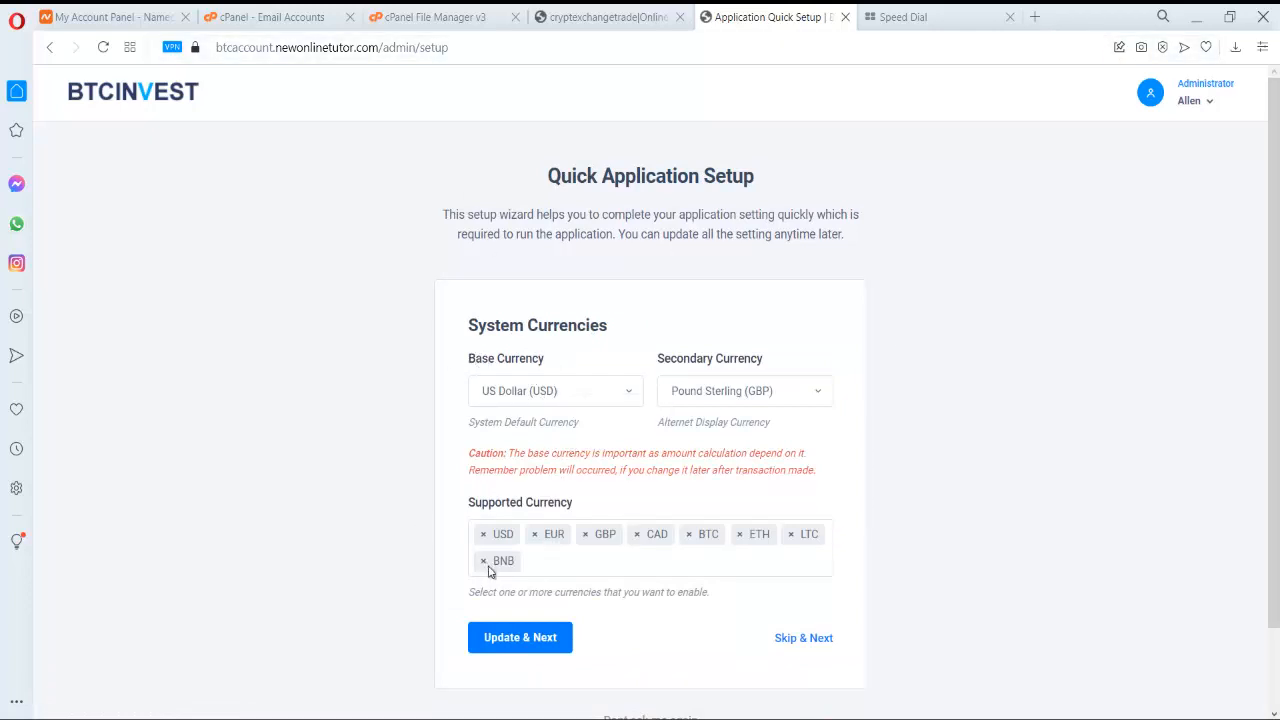
click(668, 561)
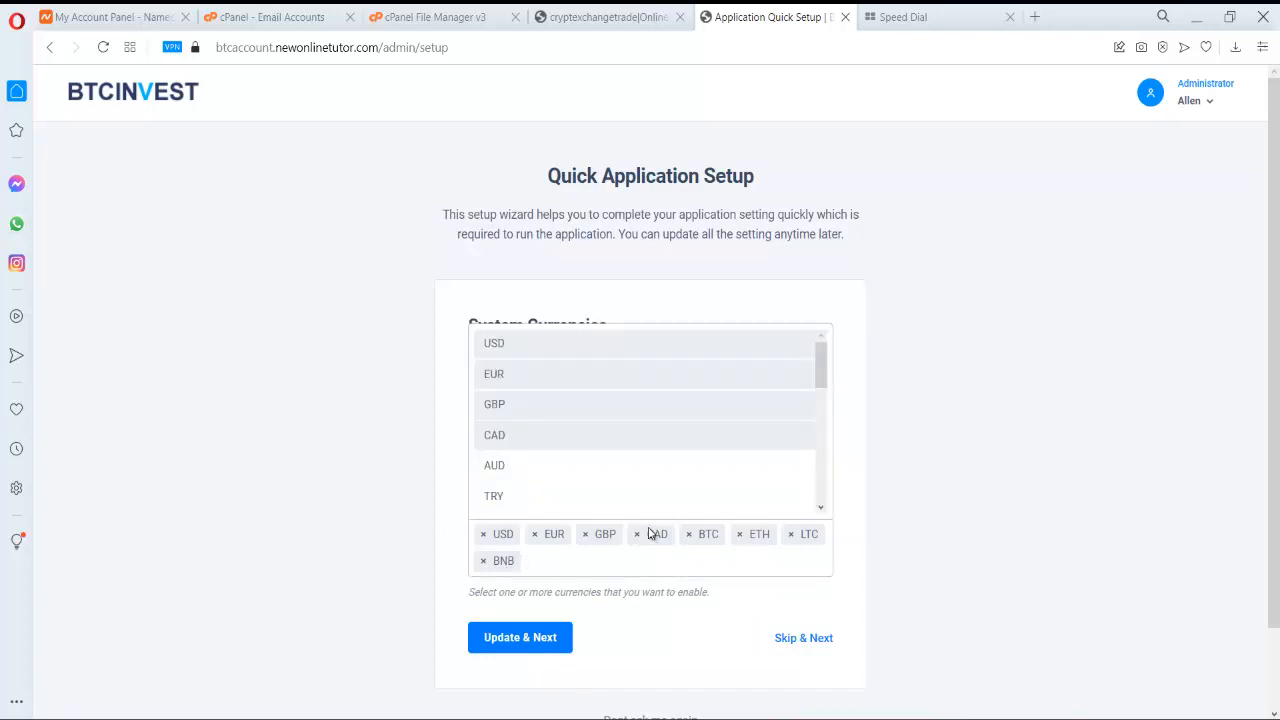
click(632, 466)
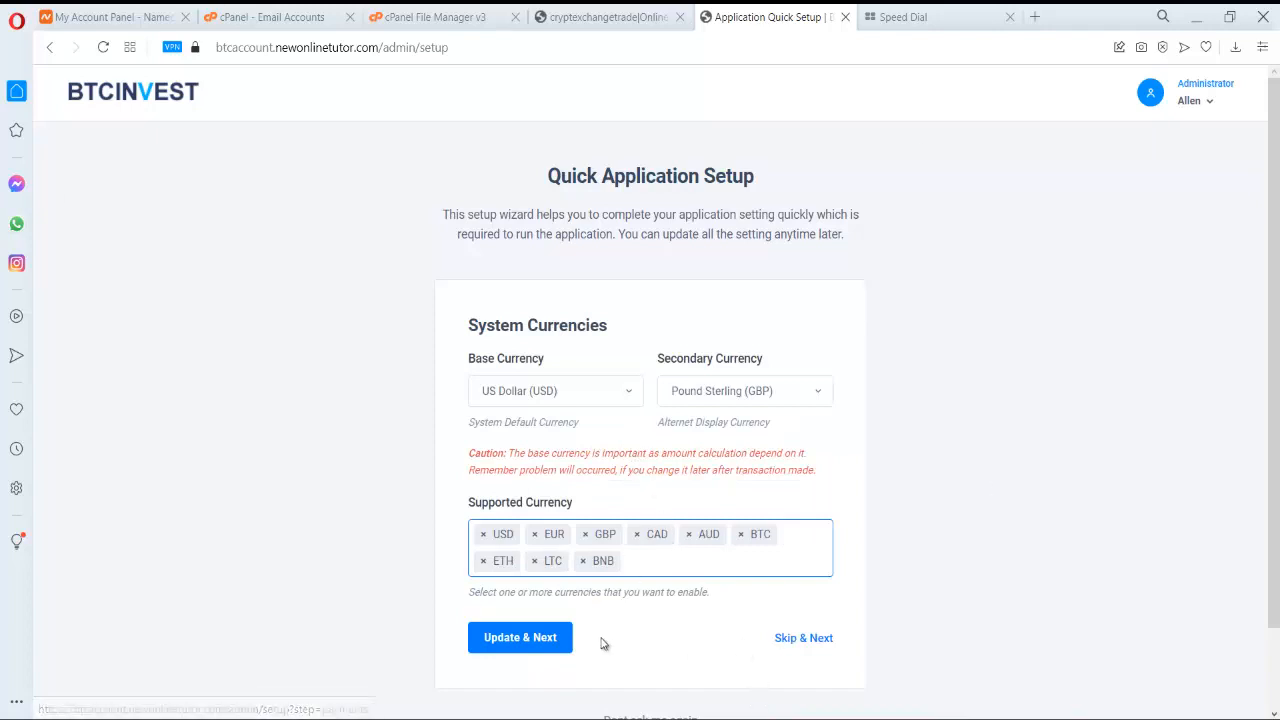
click(517, 645)
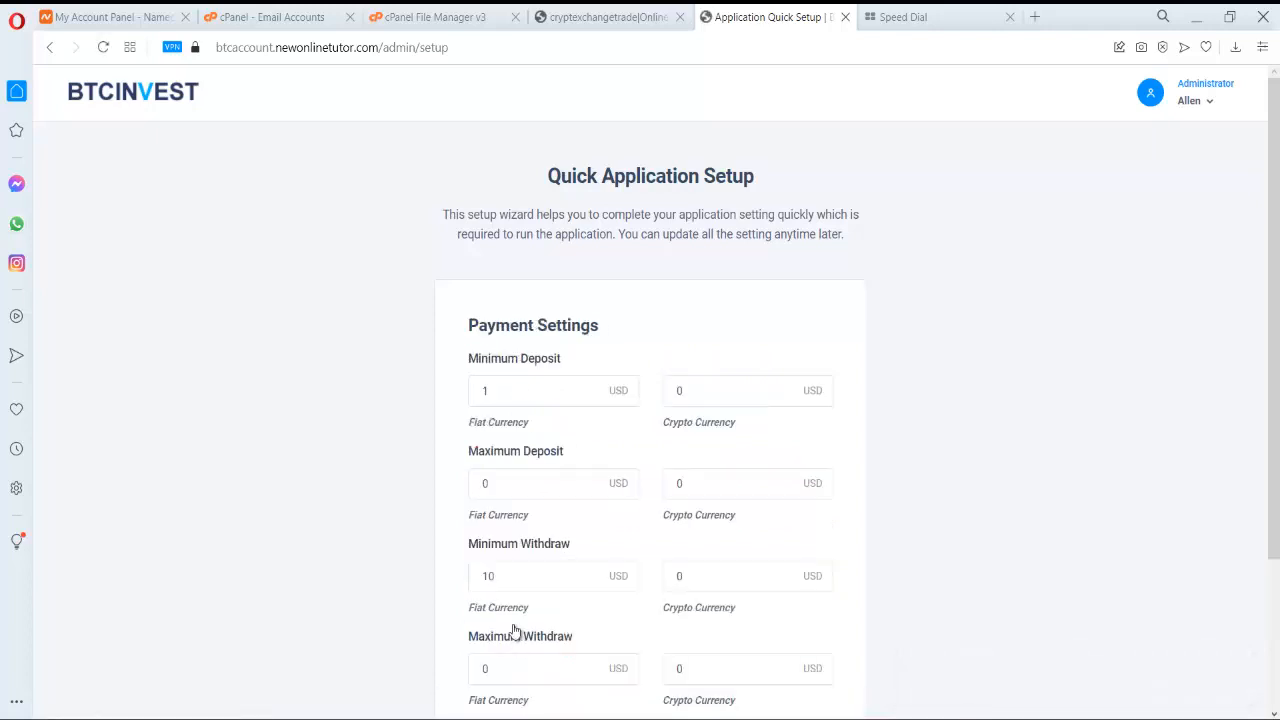
- Set the minimum fiat deposit to 10 USD and save the payment settings
scroll(860, 346, down, 1)
scroll(864, 346, down, 1)
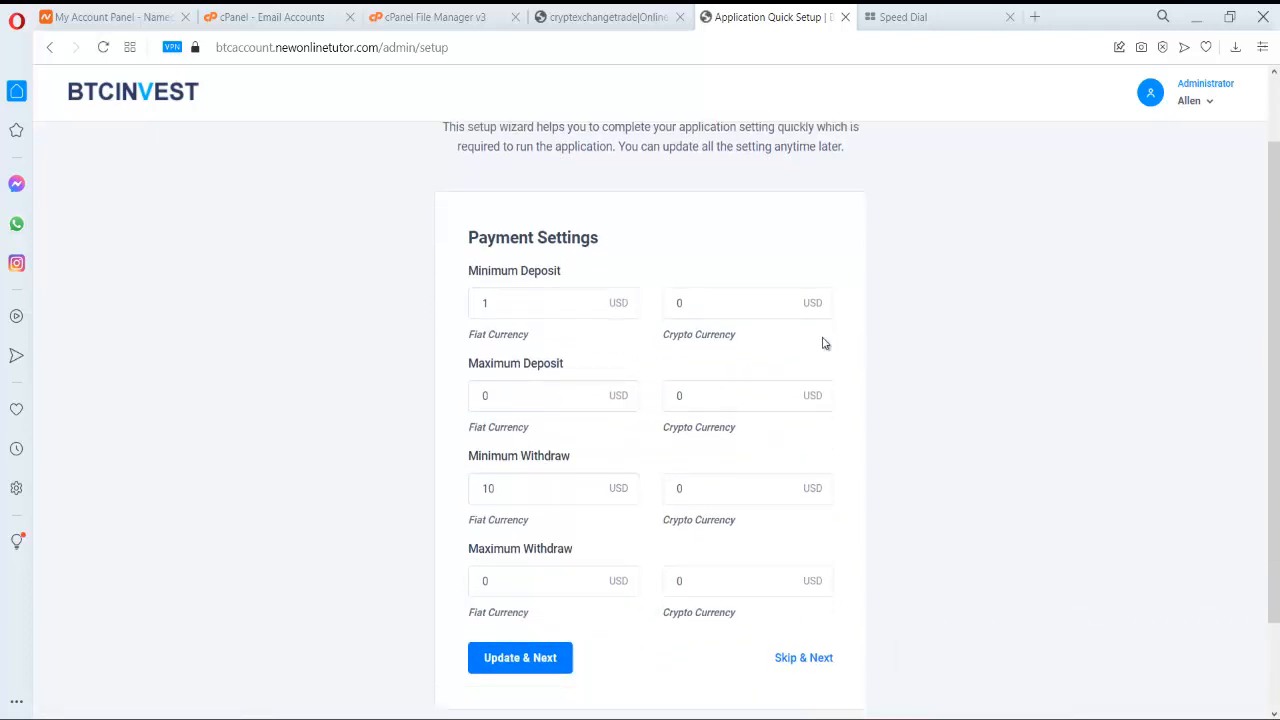
click(531, 305)
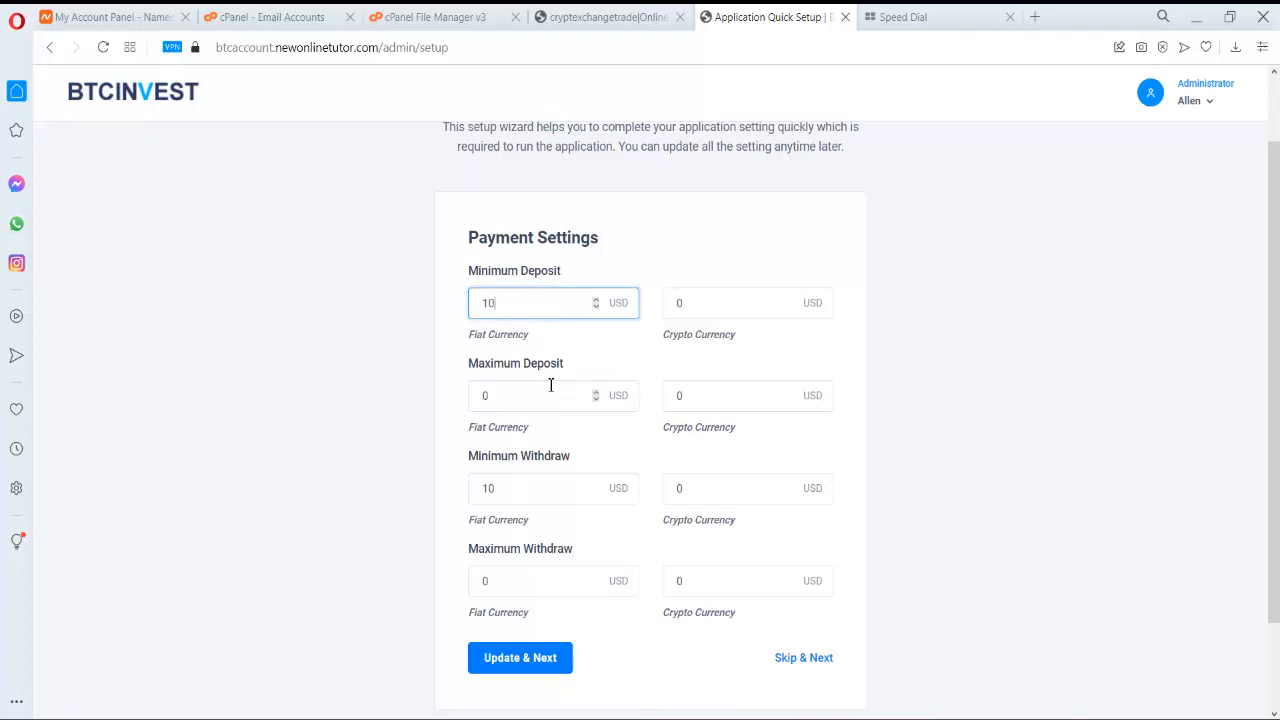
scroll(537, 522, down, 2)
click(547, 547)
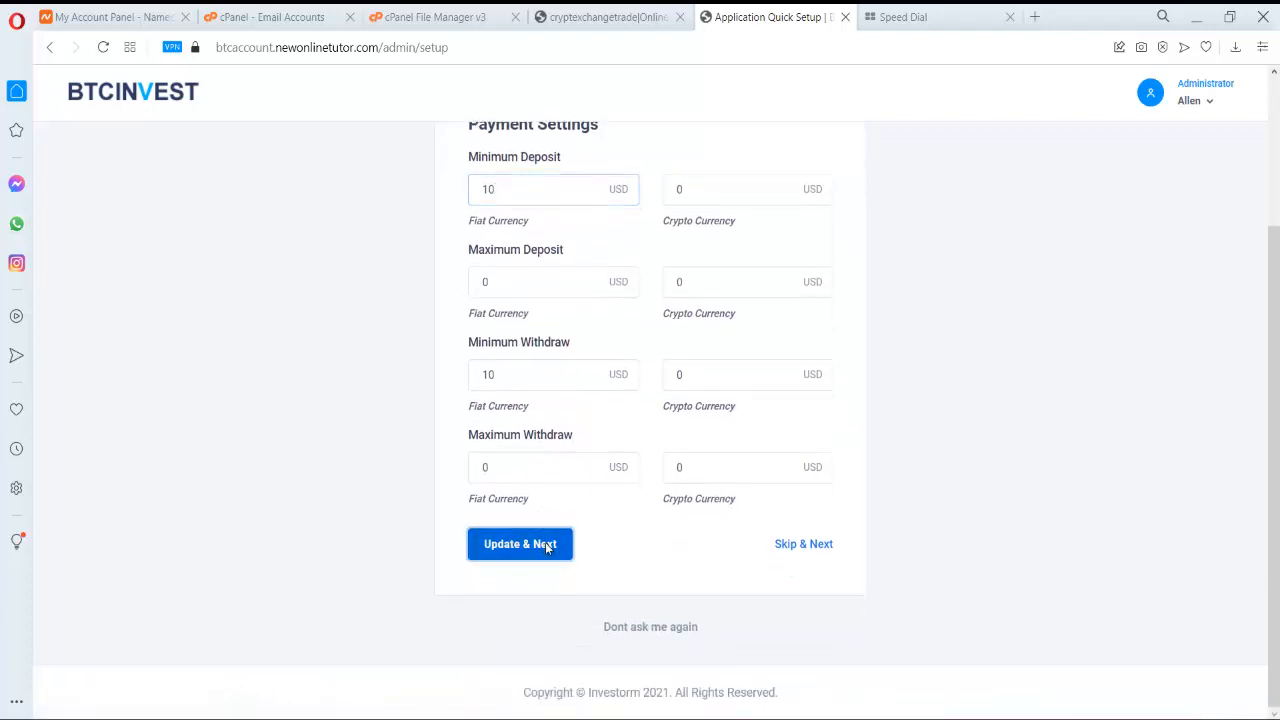
click(547, 546)
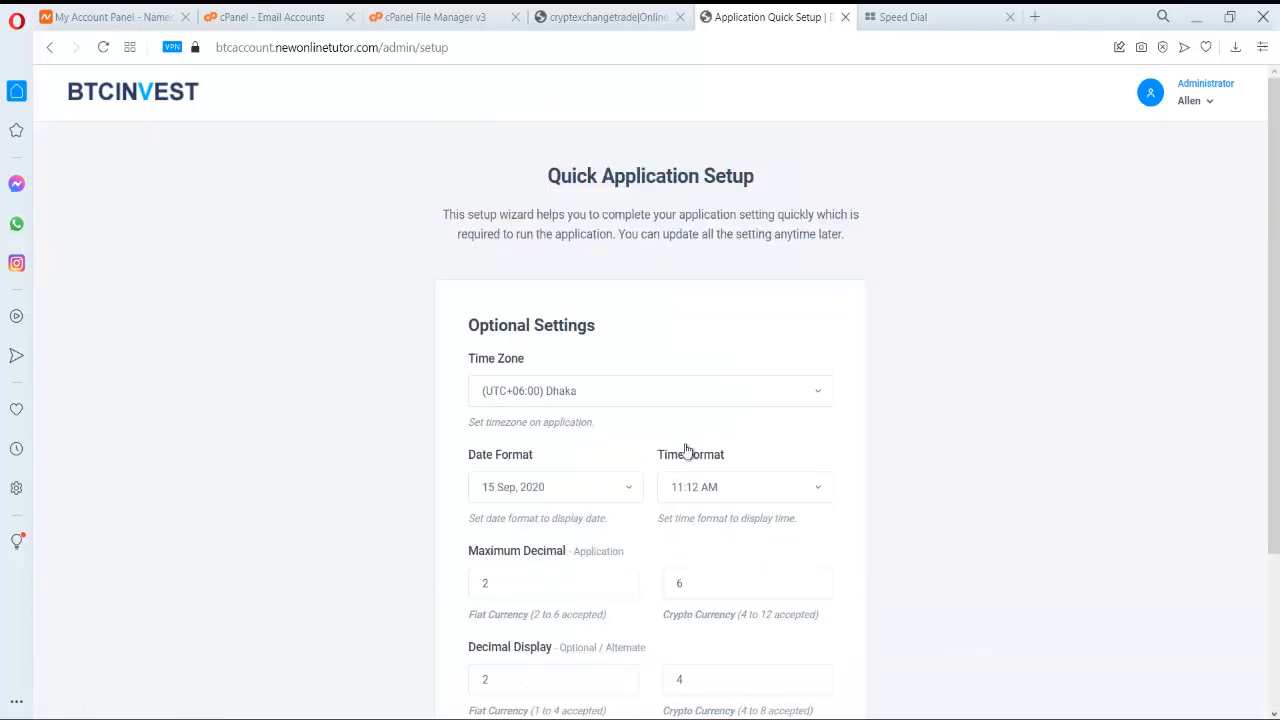
- Complete the optional settings to finish setup and go to the admin dashboard
scroll(777, 409, down, 3)
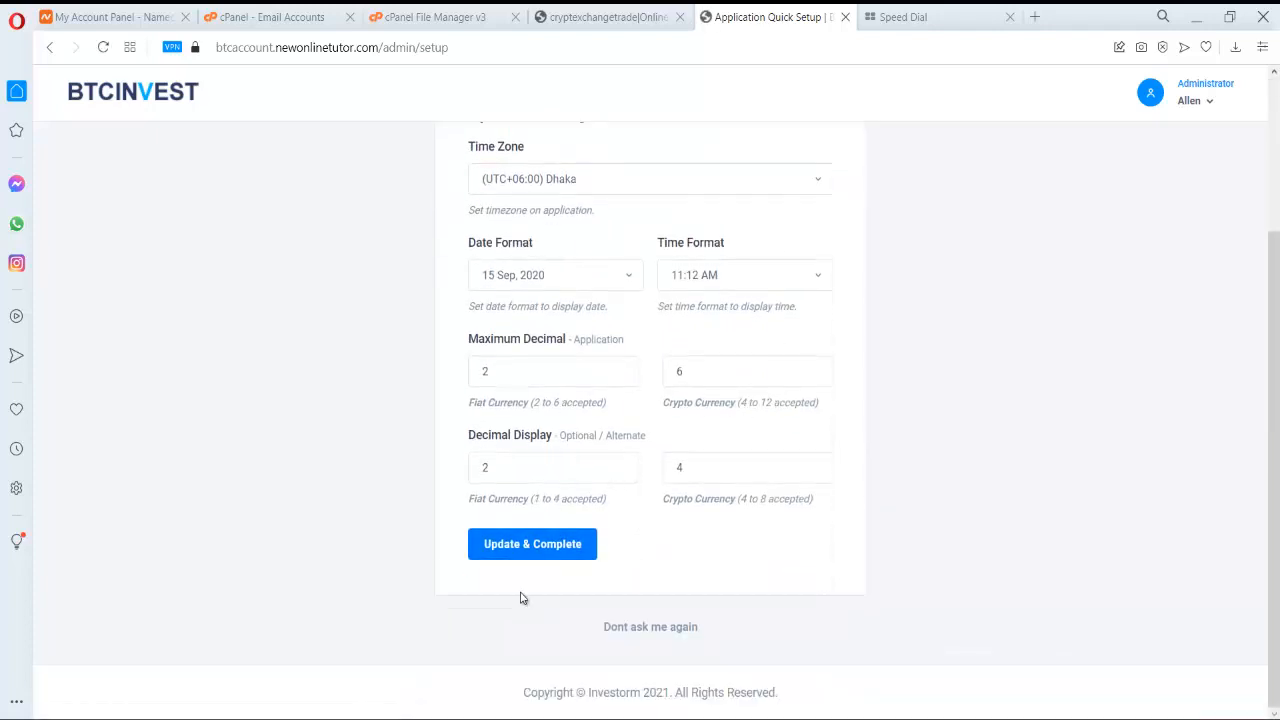
click(546, 550)
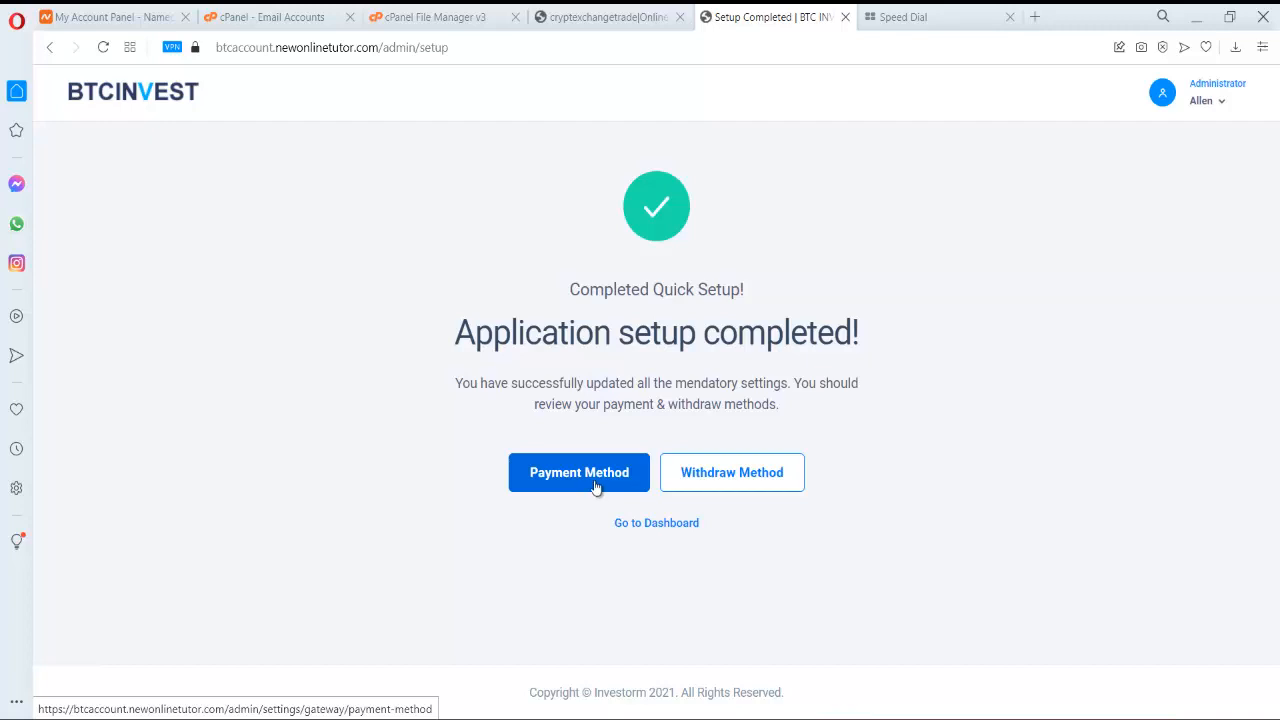
click(669, 527)
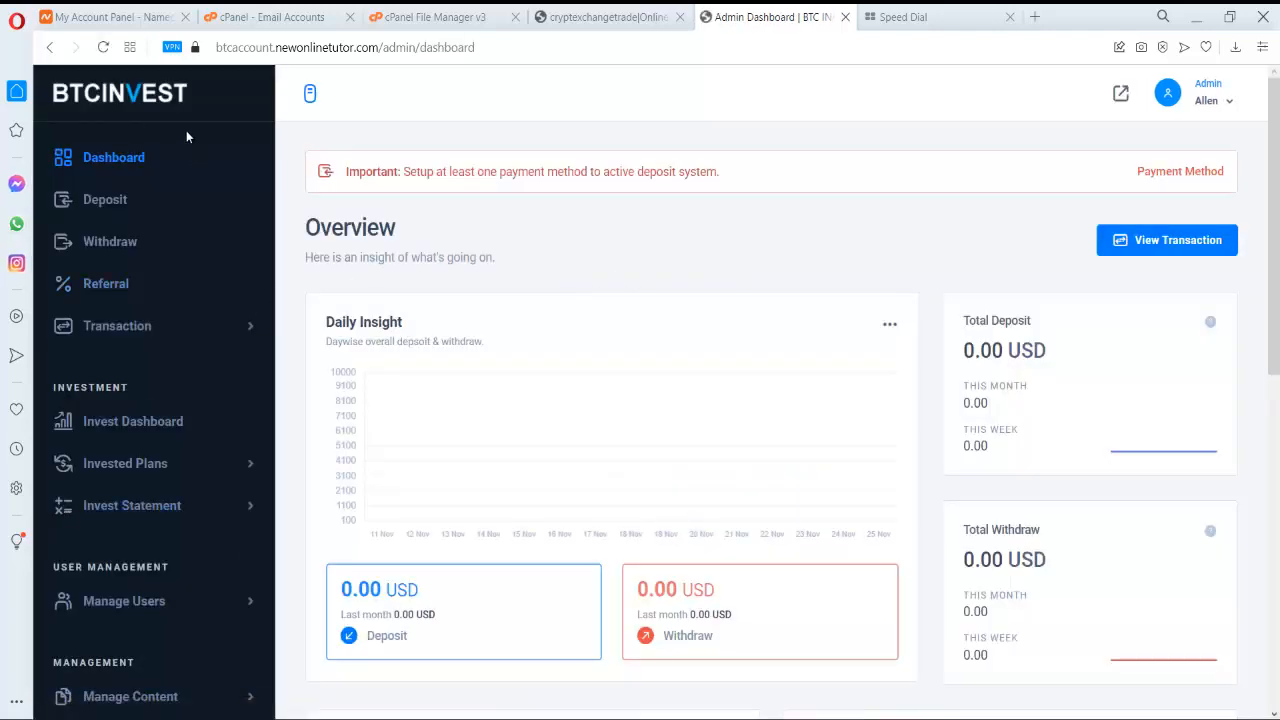
- Look over the admin dashboard, then switch to the Crypt Exchange Trade front website tab
scroll(186, 130, down, 1)
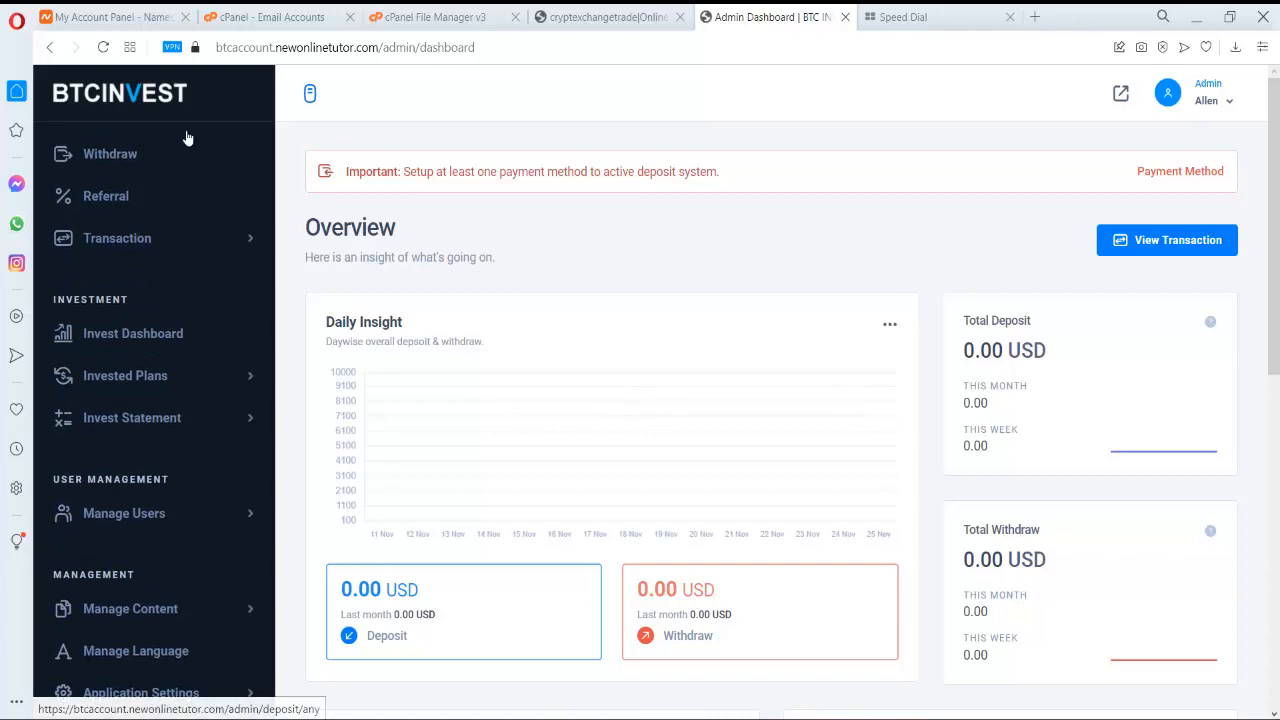
scroll(186, 150, down, 2)
scroll(186, 157, down, 6)
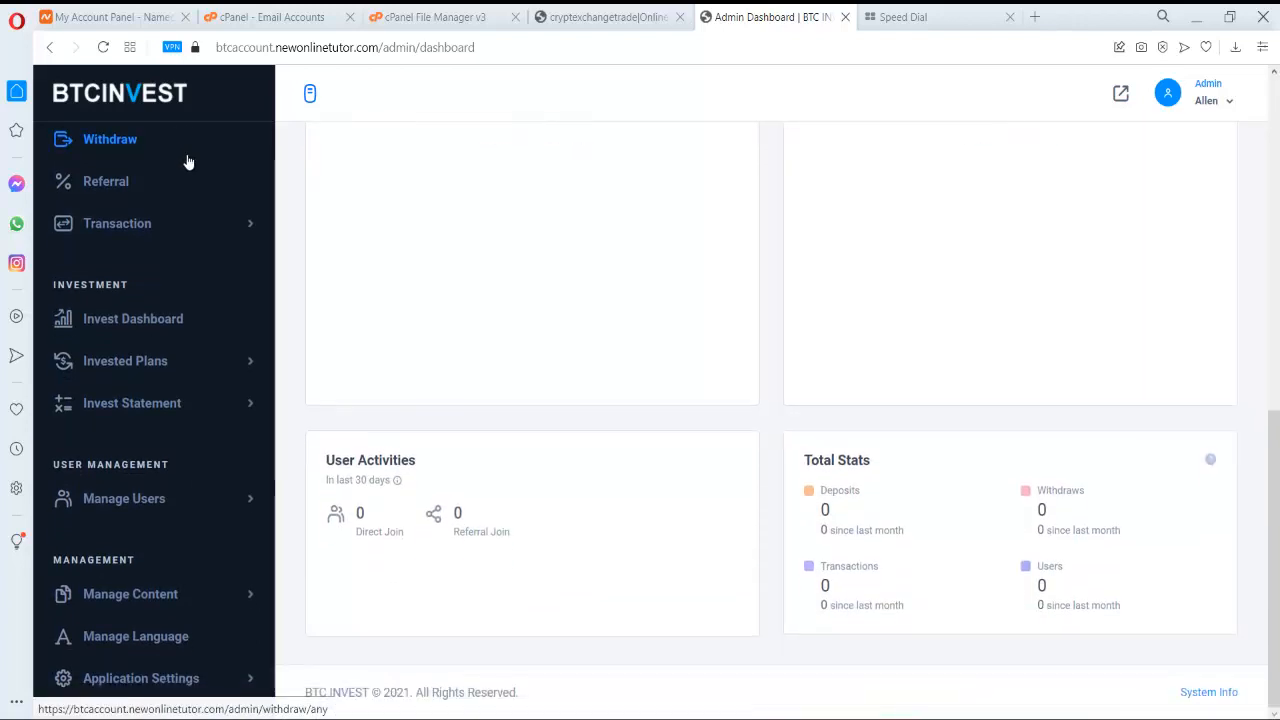
scroll(190, 160, up, 1)
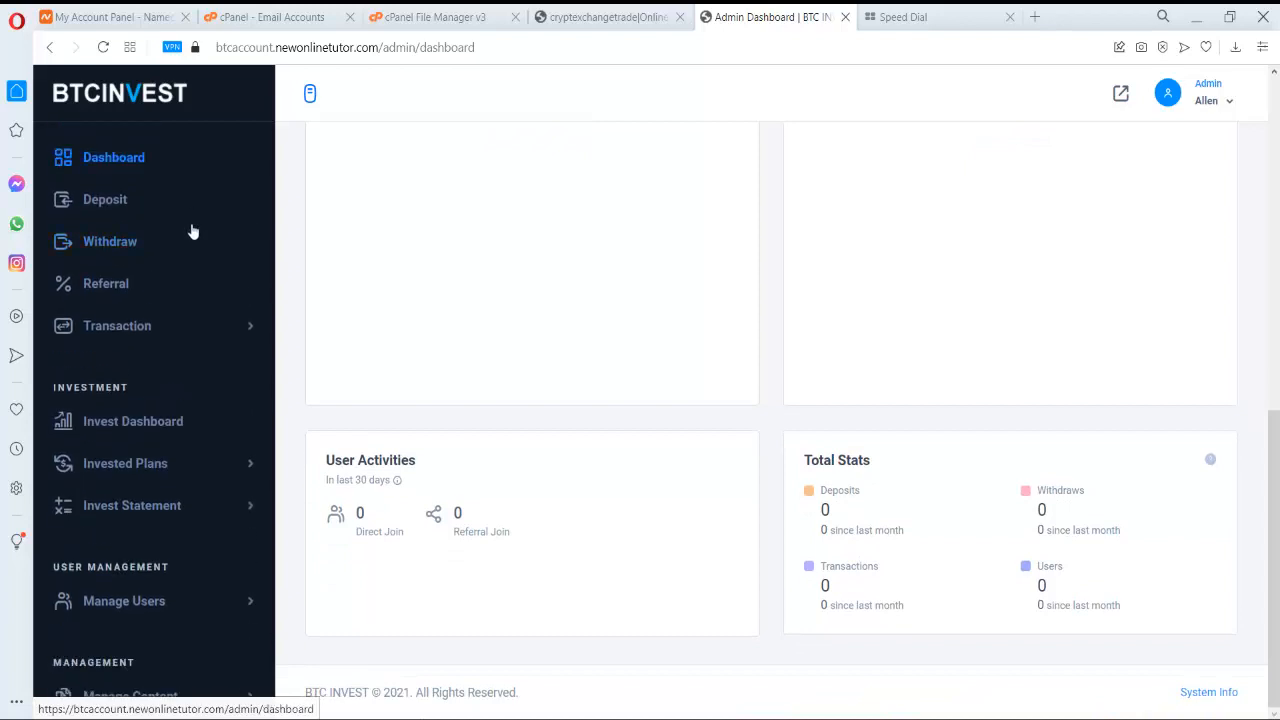
click(627, 12)
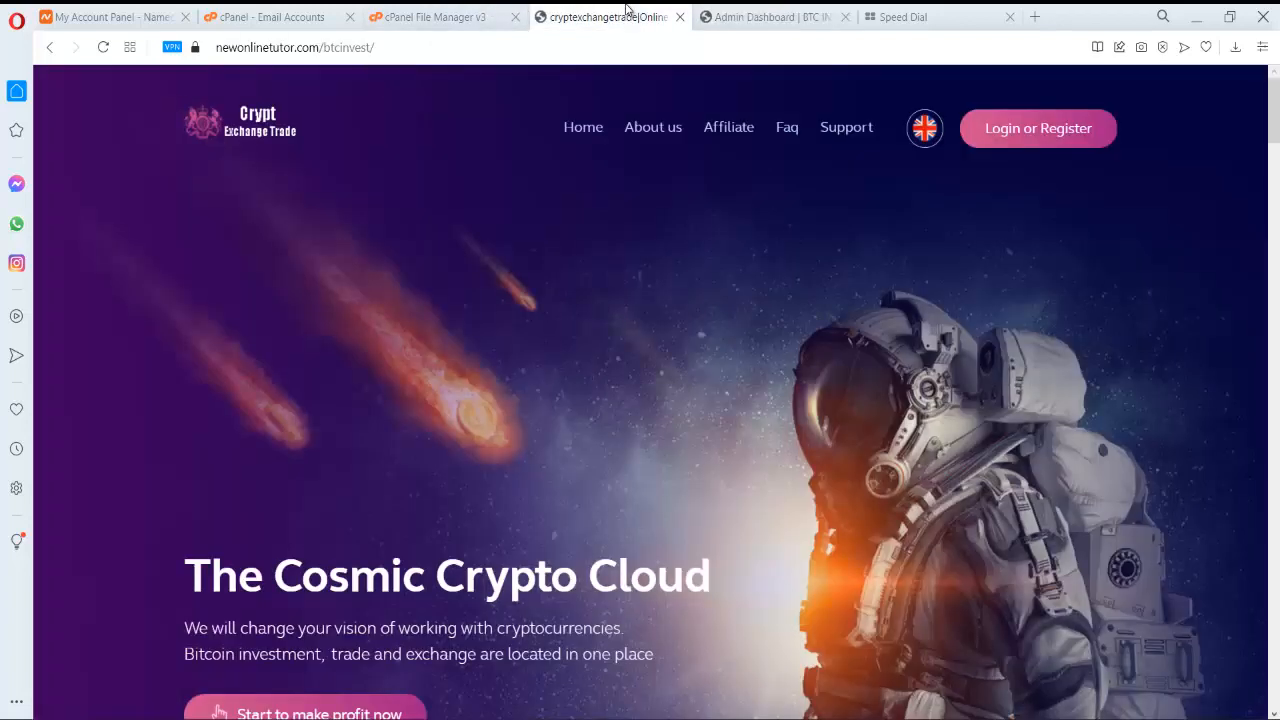
- Reload the Crypt Exchange Trade home page using its logo
click(267, 134)
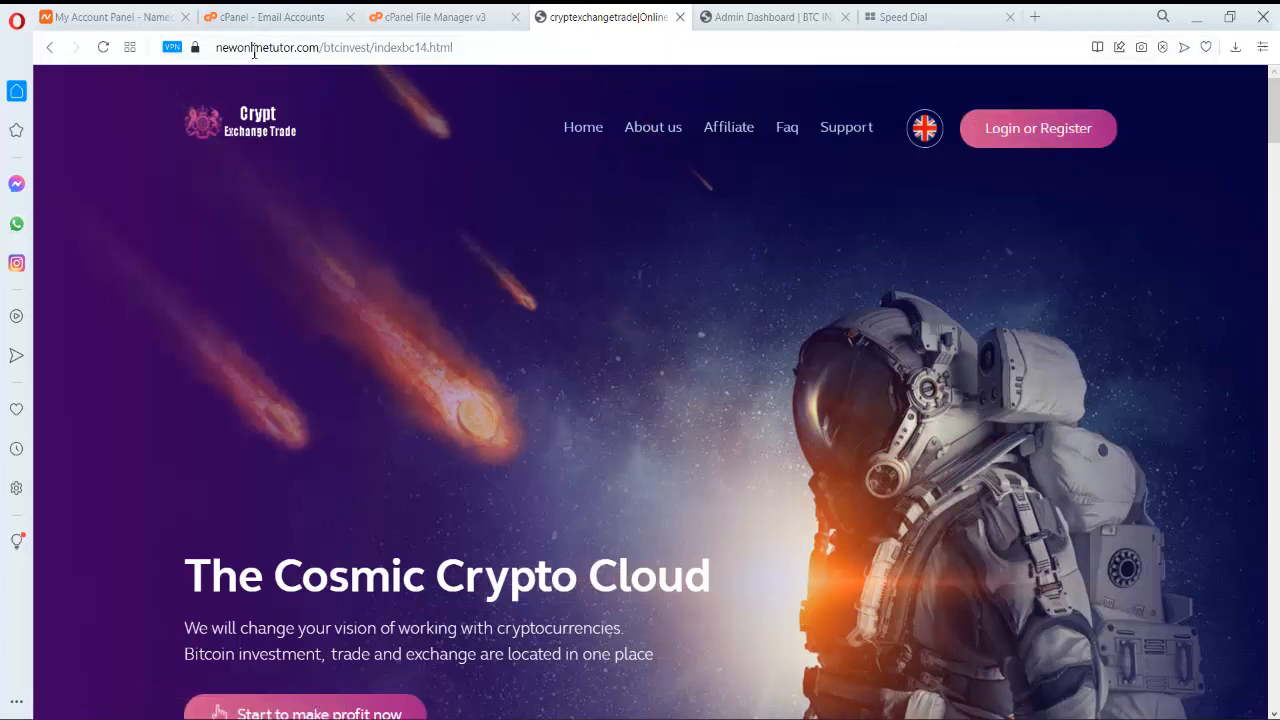
click(268, 122)
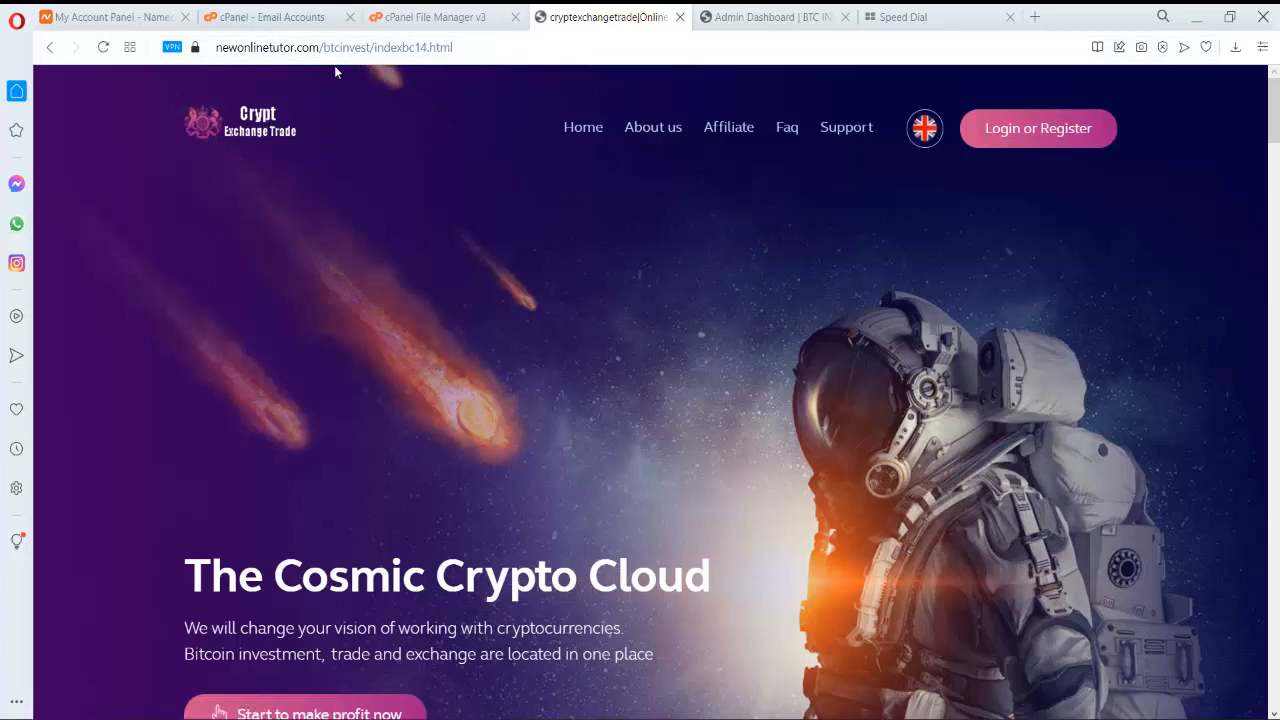
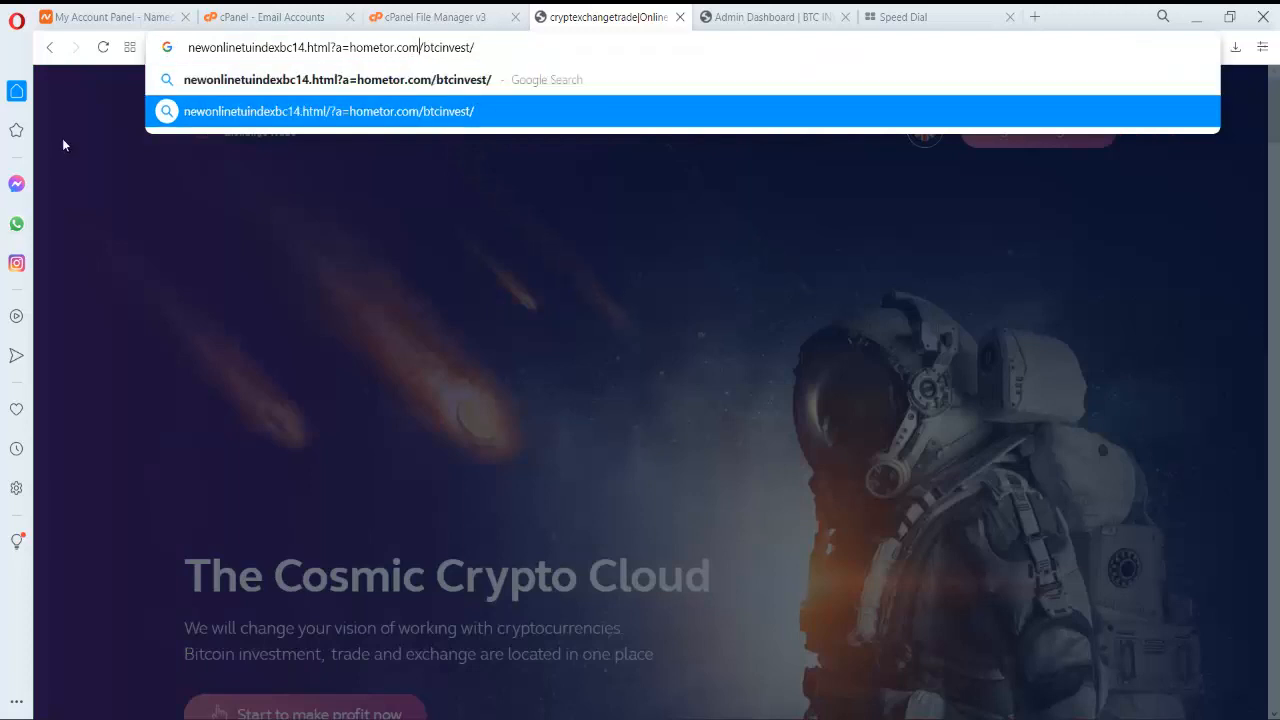
- Reload the indexbc14 home page, then copy the btcaccount.newonlinetutor.com domain from the admin tab
key(Escape)
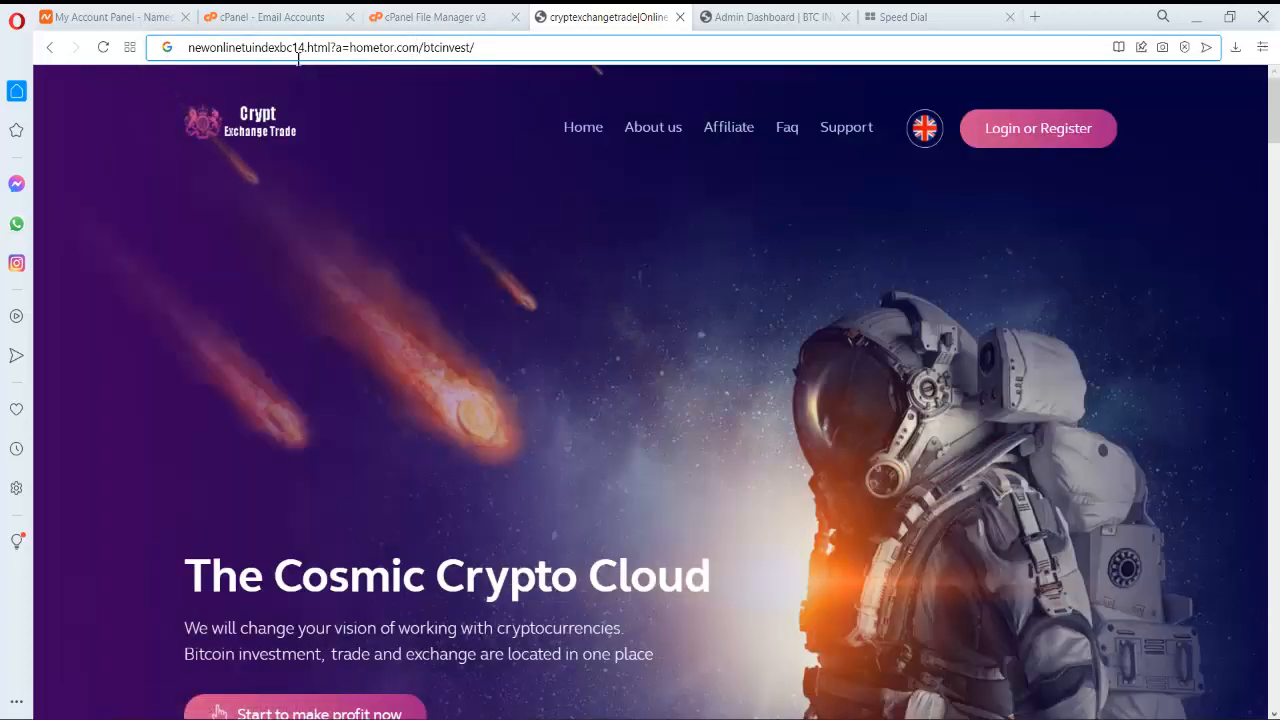
click(286, 130)
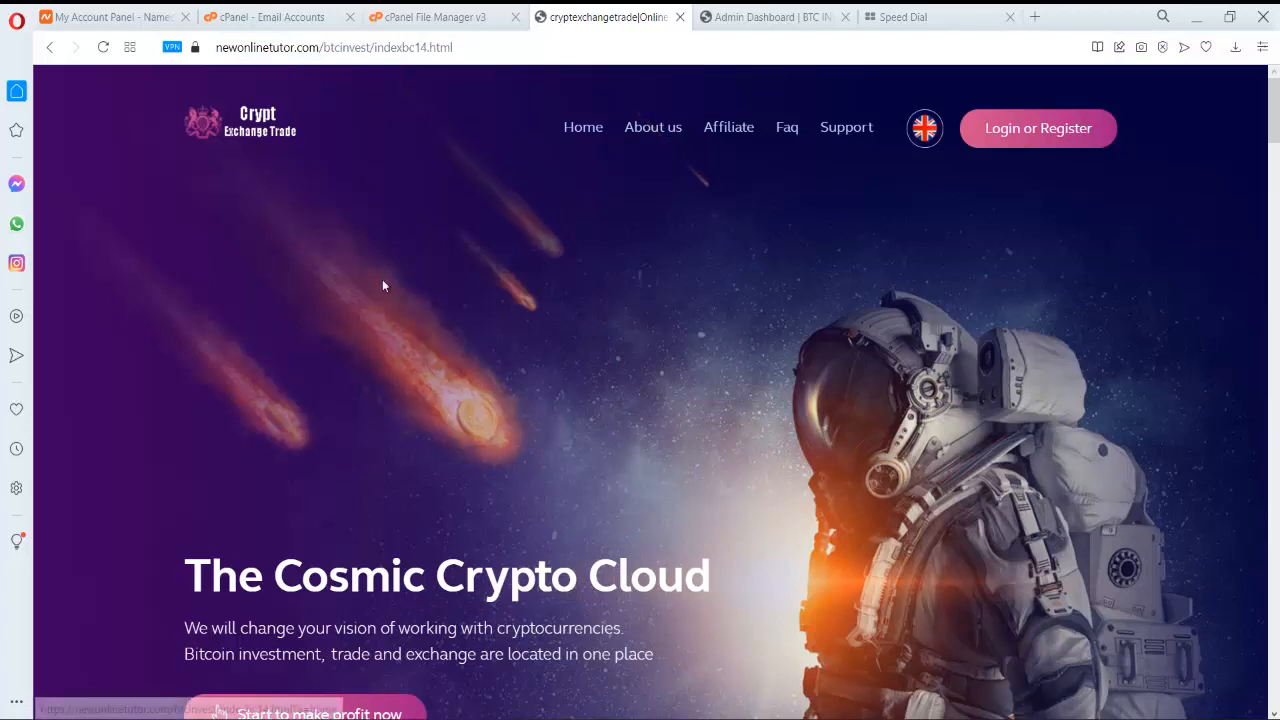
click(788, 14)
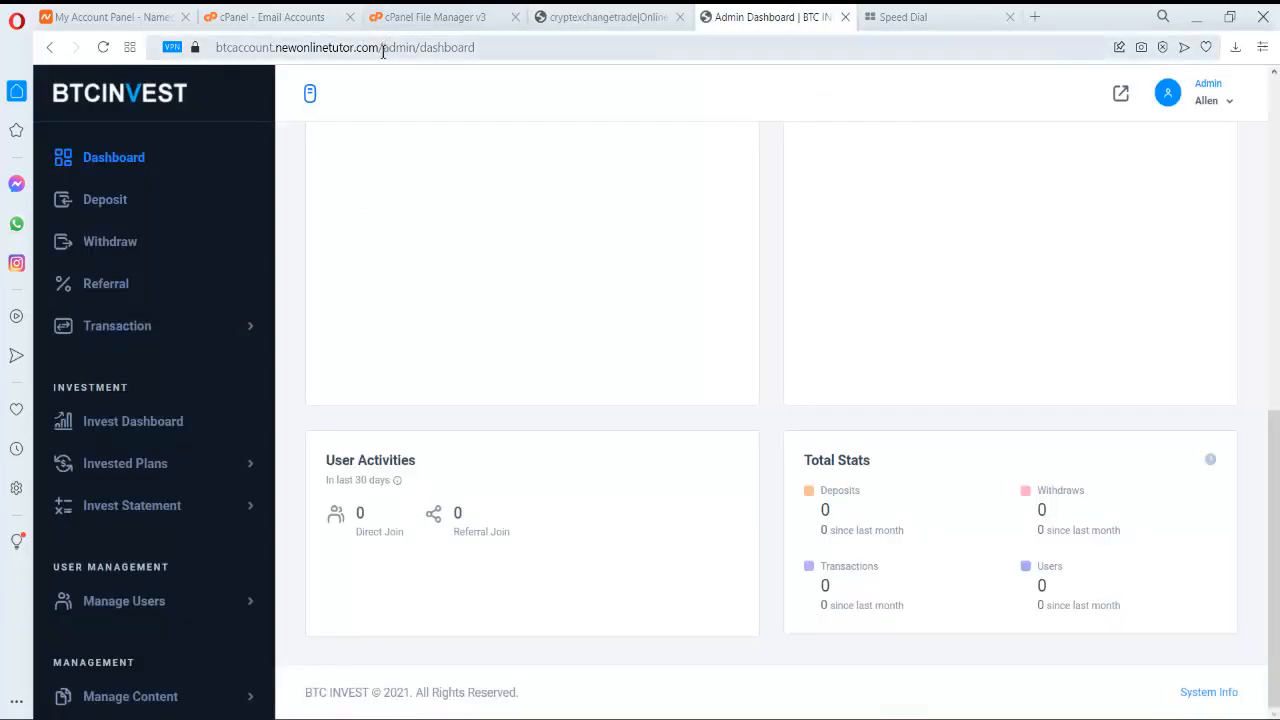
drag(381, 47, 139, 67)
key(ctrl+c)
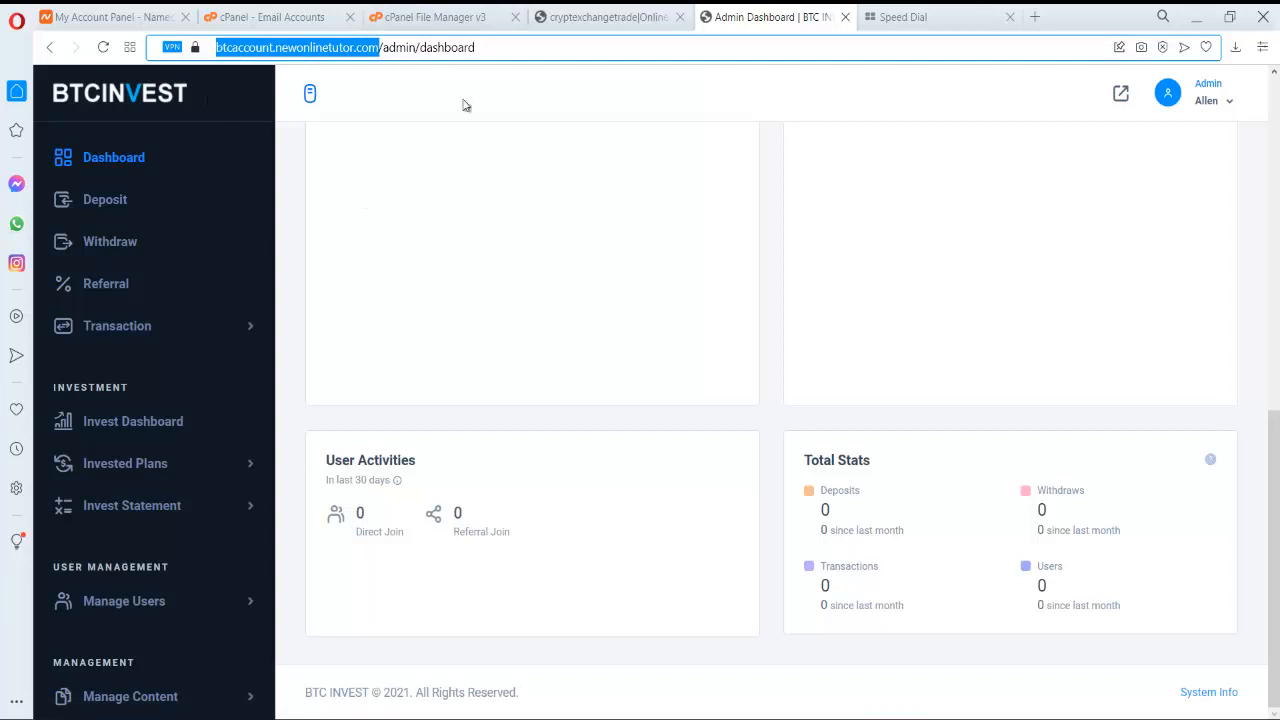
click(935, 17)
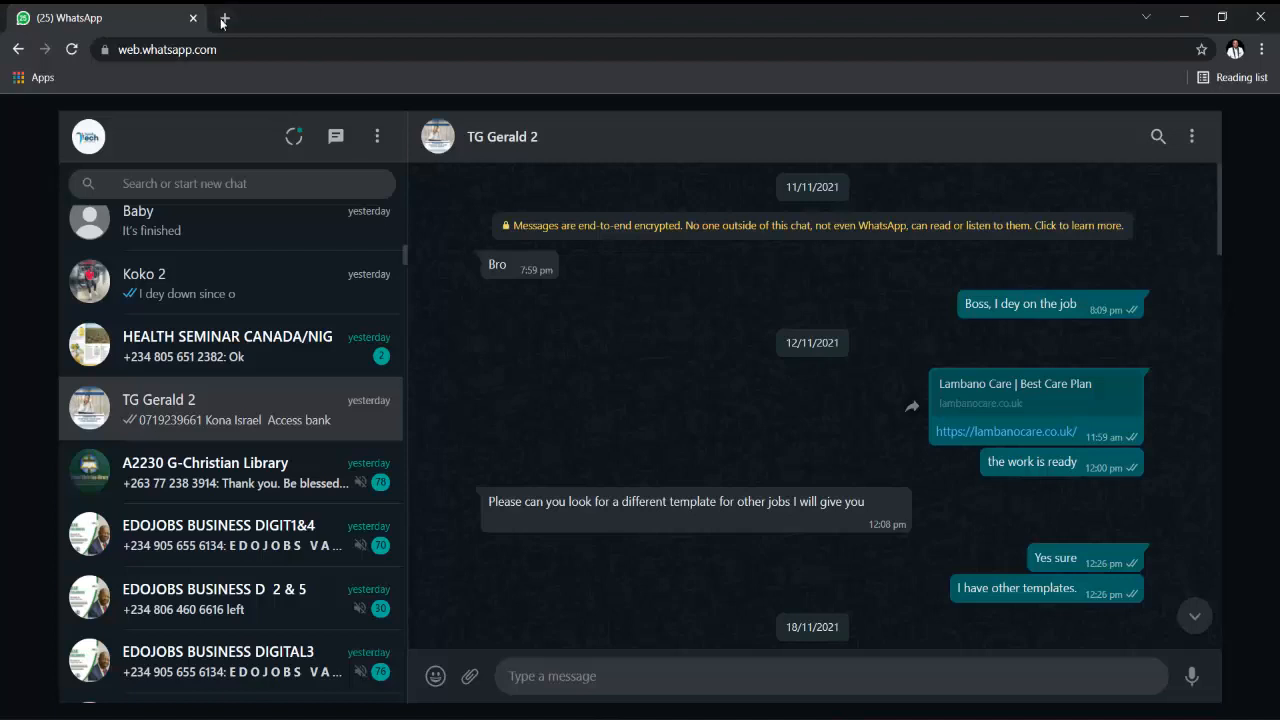
- Load btcaccount.newonlinetutor.com in a new Chrome tab and browse its Standard, Premium and Professional plans
click(224, 19)
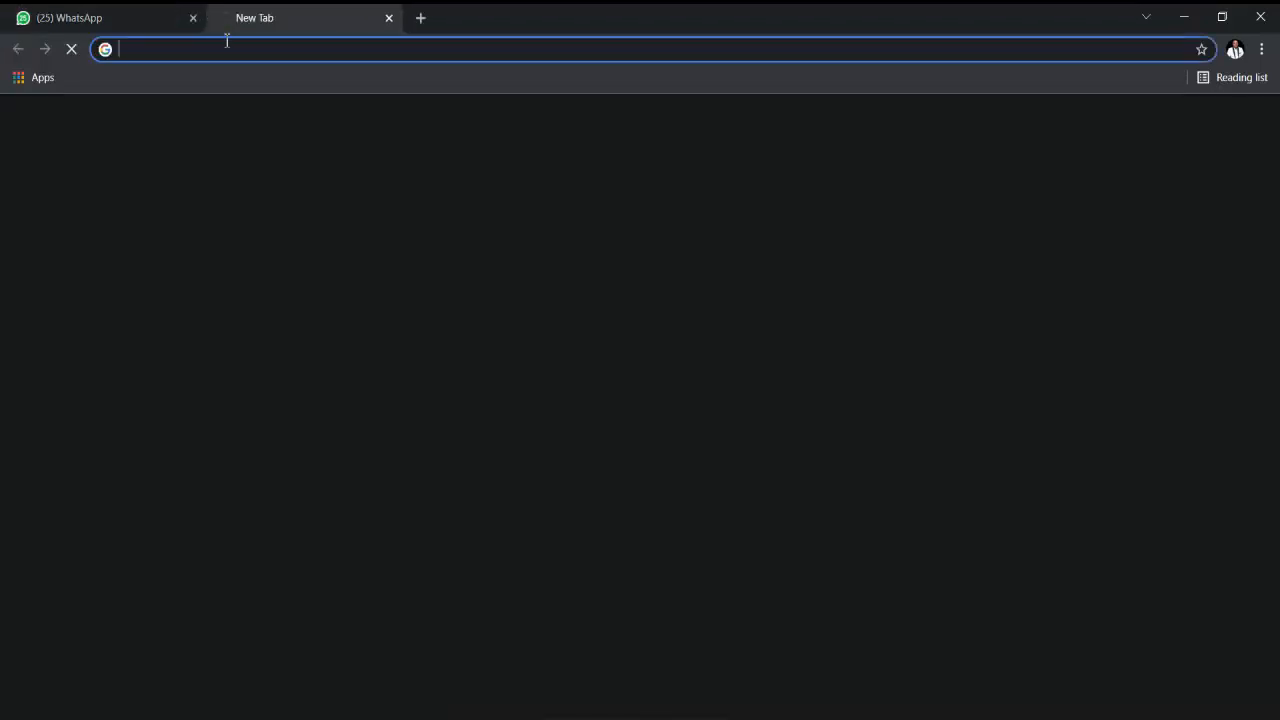
key(ctrl+v)
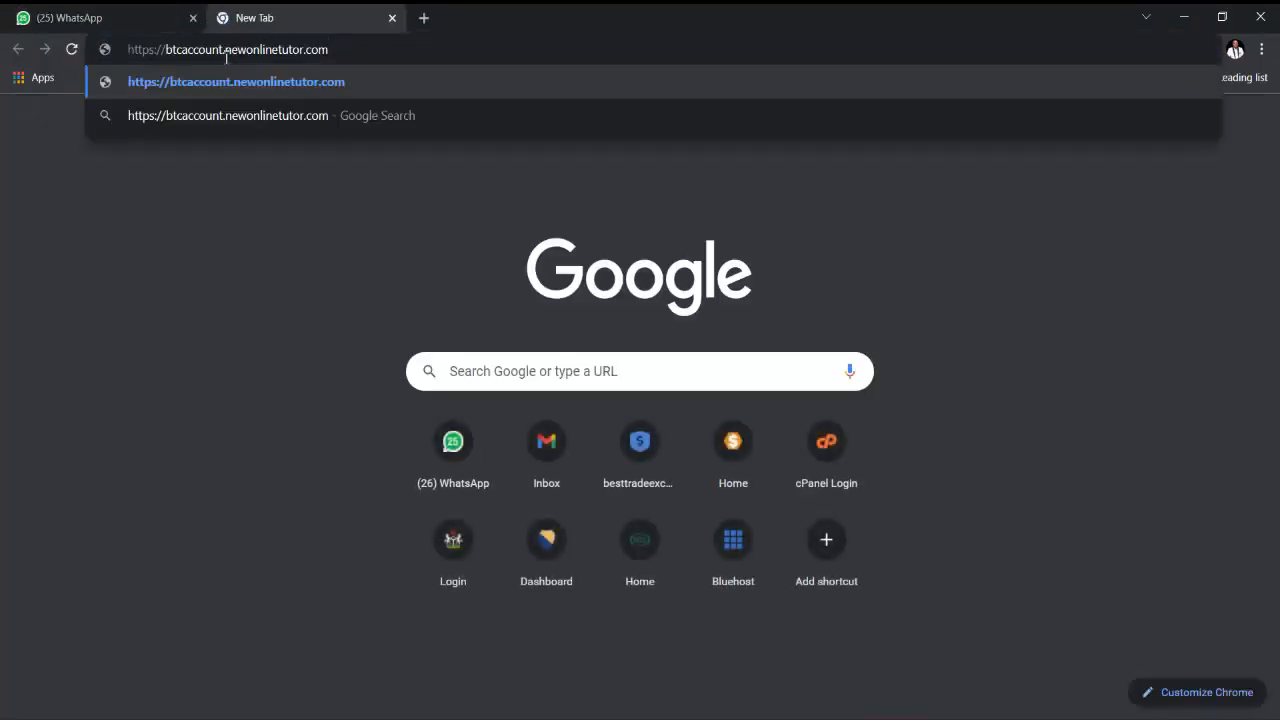
key(Return)
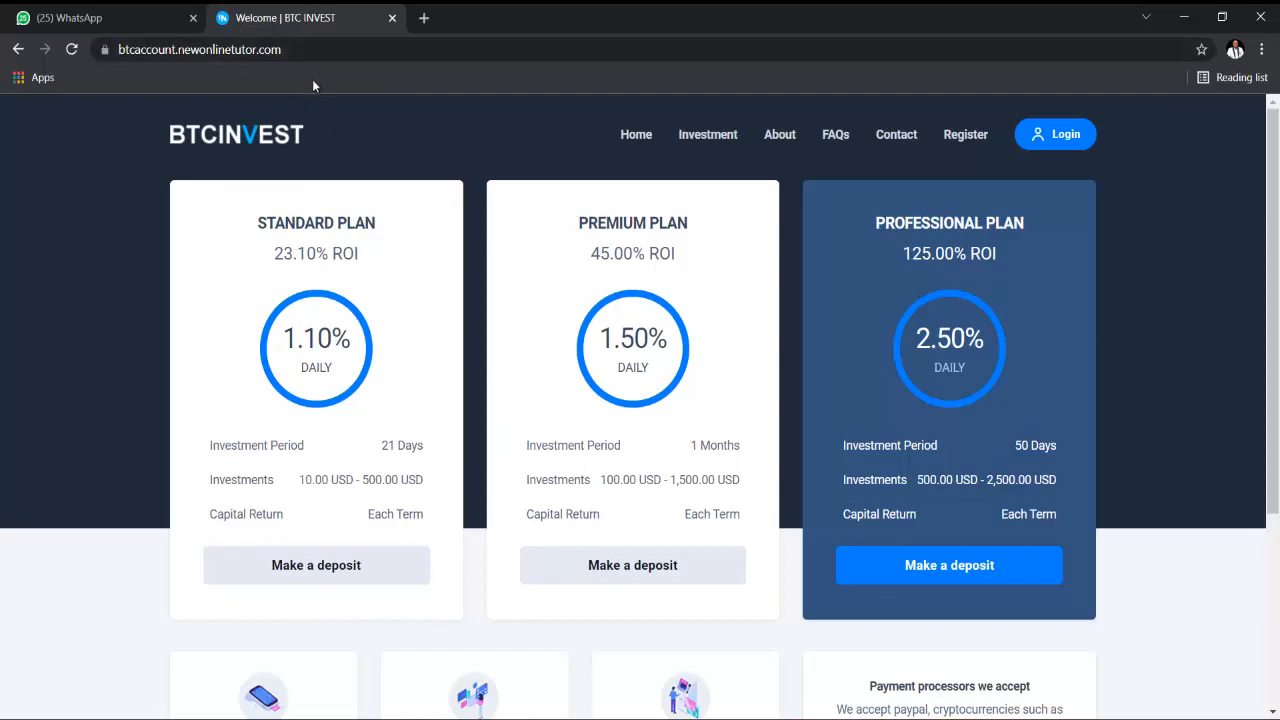
scroll(326, 184, down, 3)
scroll(336, 200, up, 3)
scroll(397, 234, down, 3)
scroll(400, 323, up, 3)
scroll(774, 104, down, 3)
scroll(905, 375, up, 3)
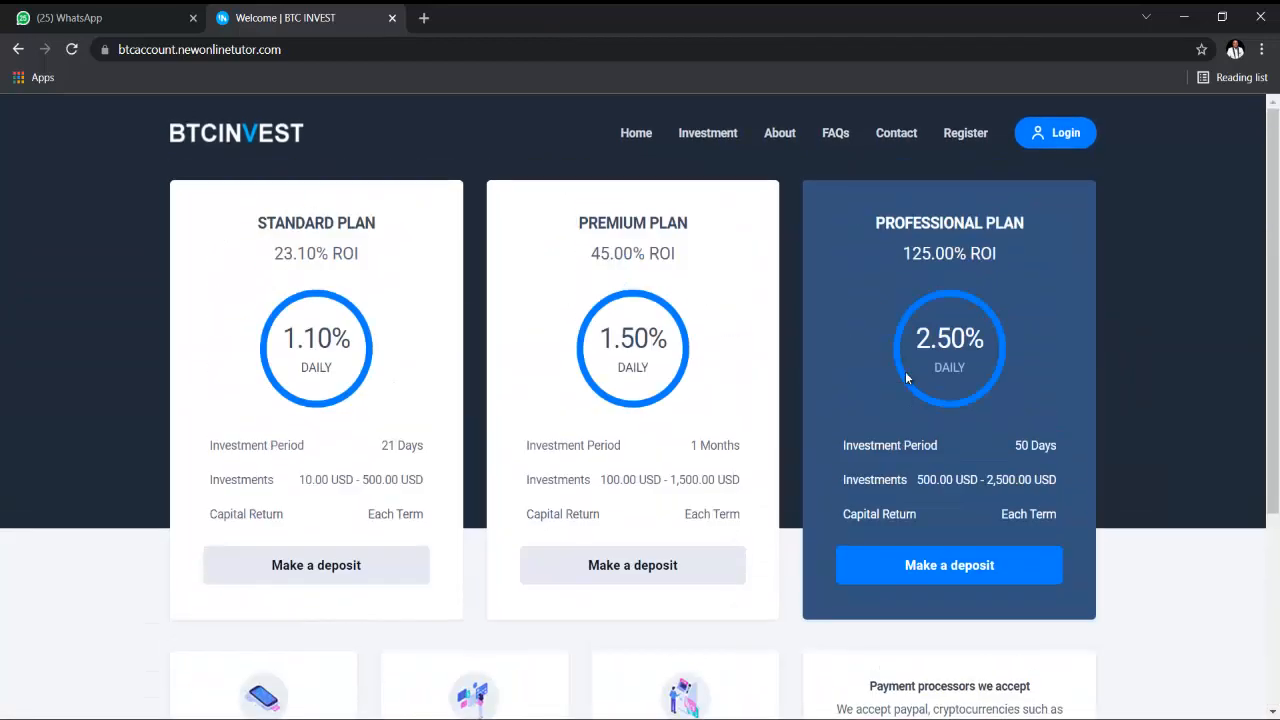
scroll(905, 375, down, 3)
scroll(905, 380, up, 3)
scroll(902, 385, down, 3)
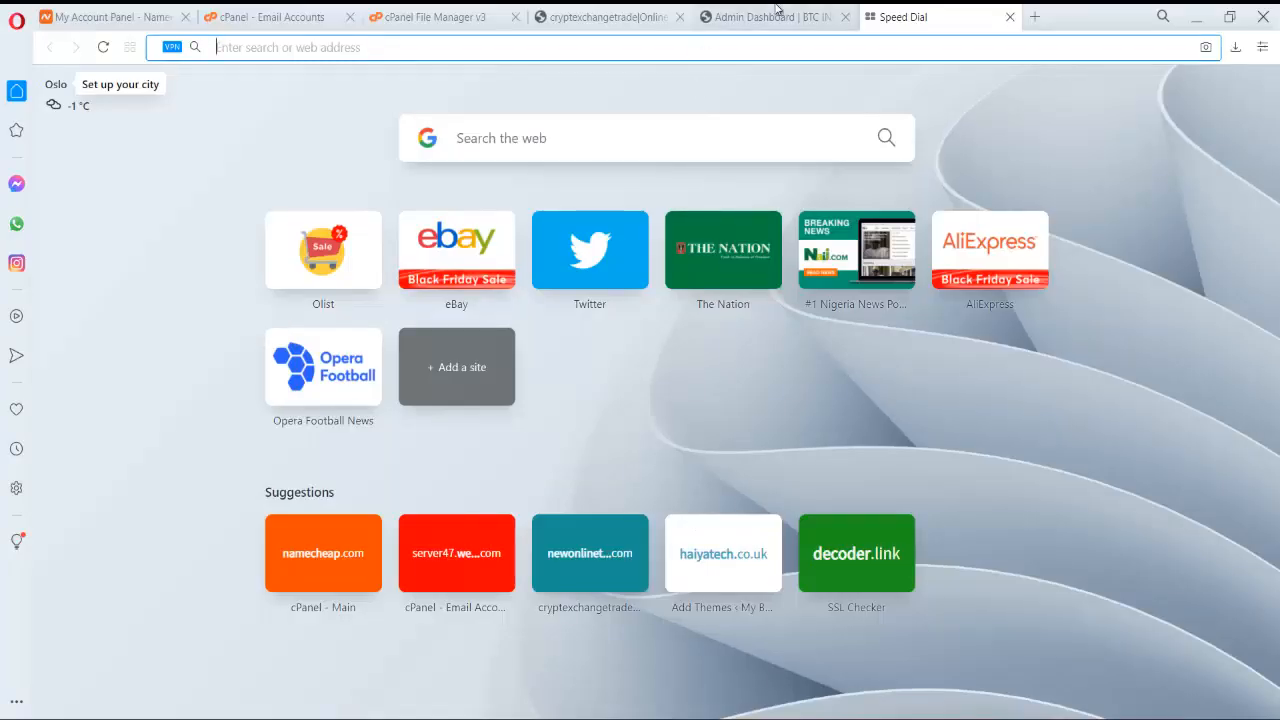
- In BTCInvest admin, navigate to Application Settings > Website Settings > User Dashboard
click(760, 17)
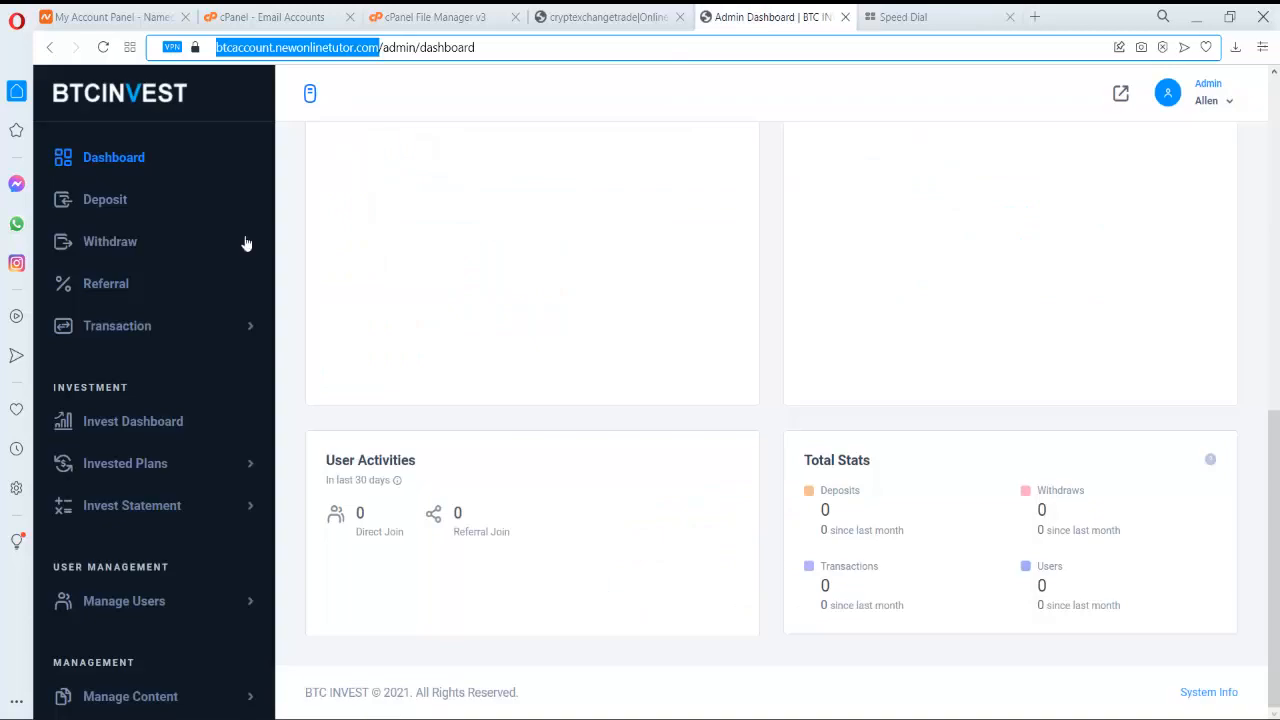
scroll(240, 560, down, 1)
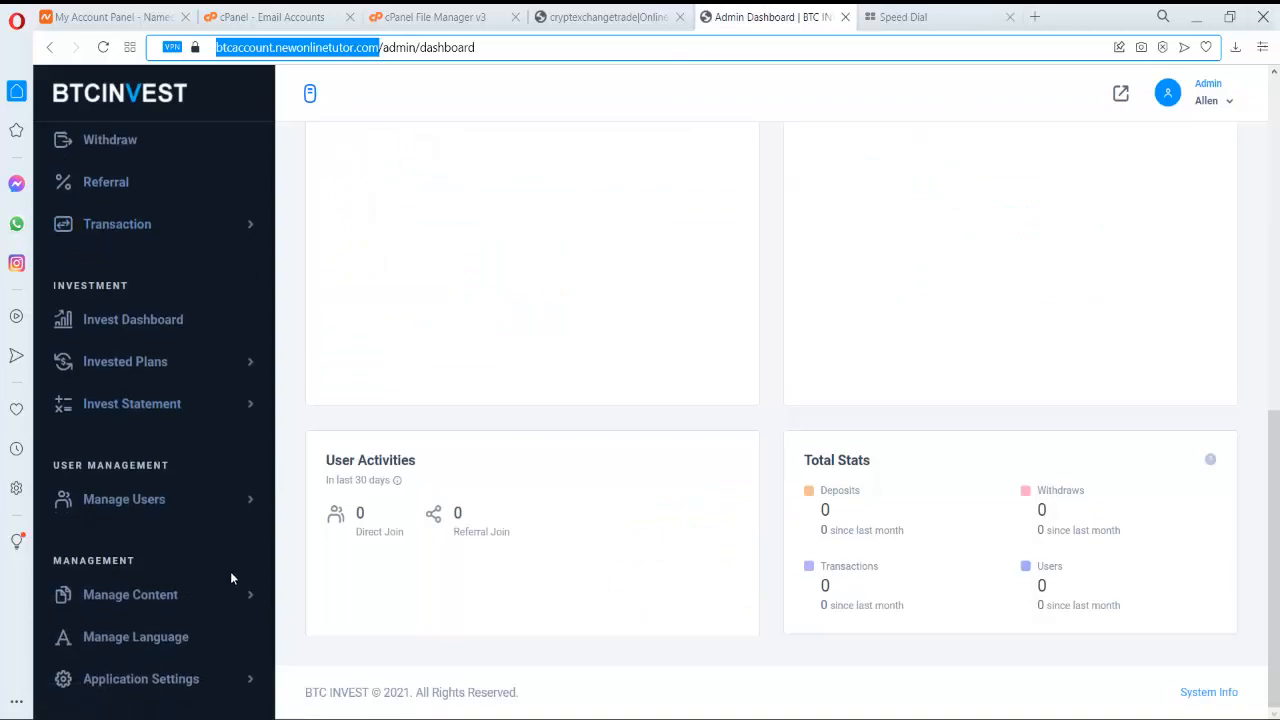
click(228, 598)
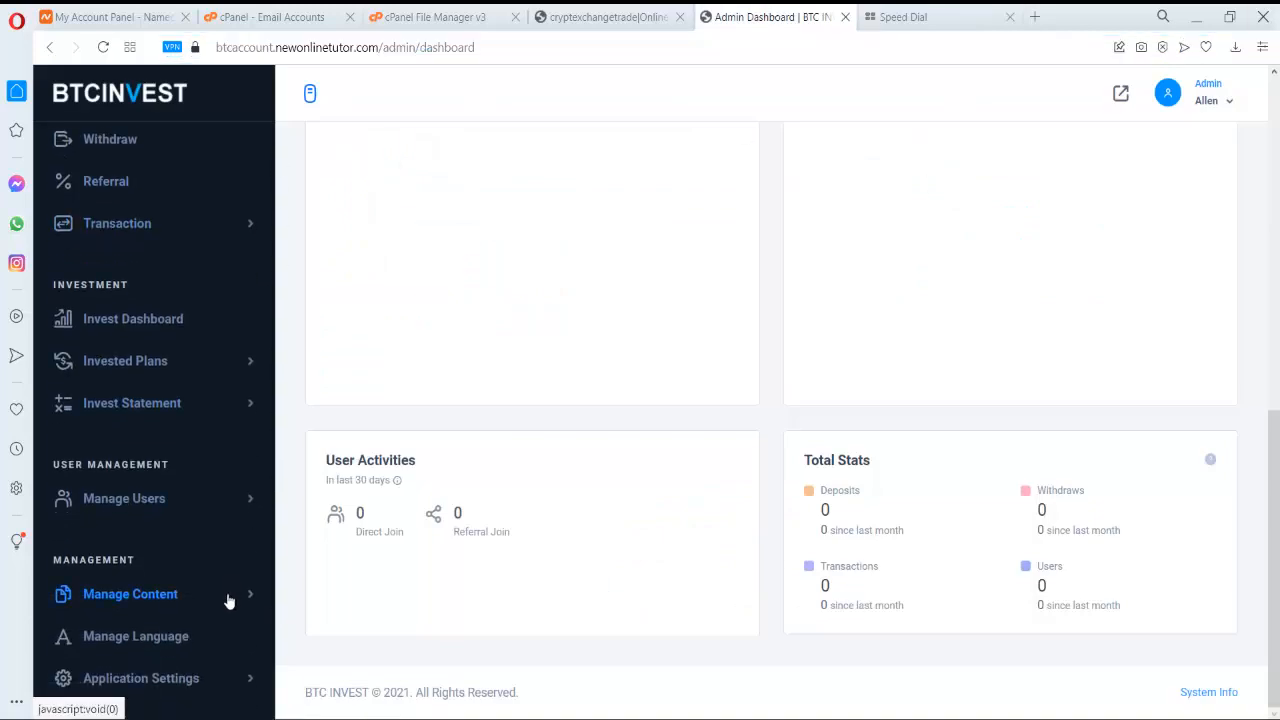
scroll(220, 600, down, 1)
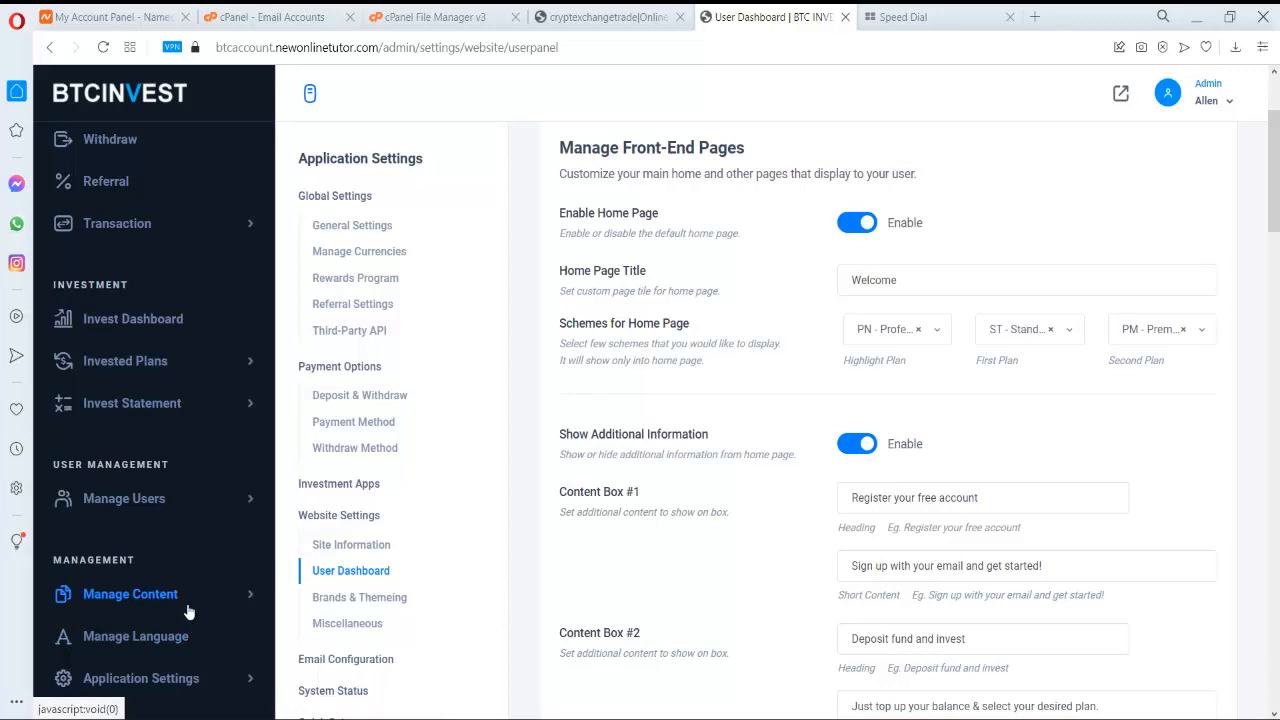
scroll(200, 630, down, 1)
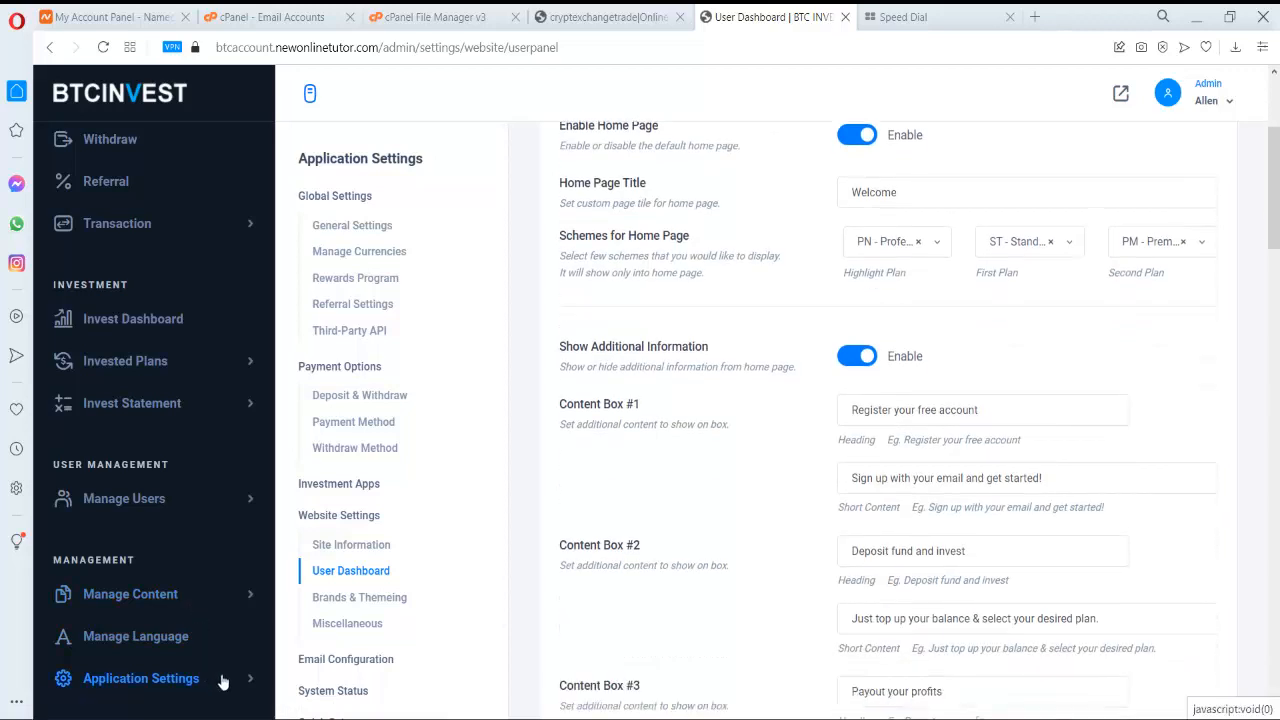
click(222, 679)
scroll(190, 620, down, 1)
click(173, 580)
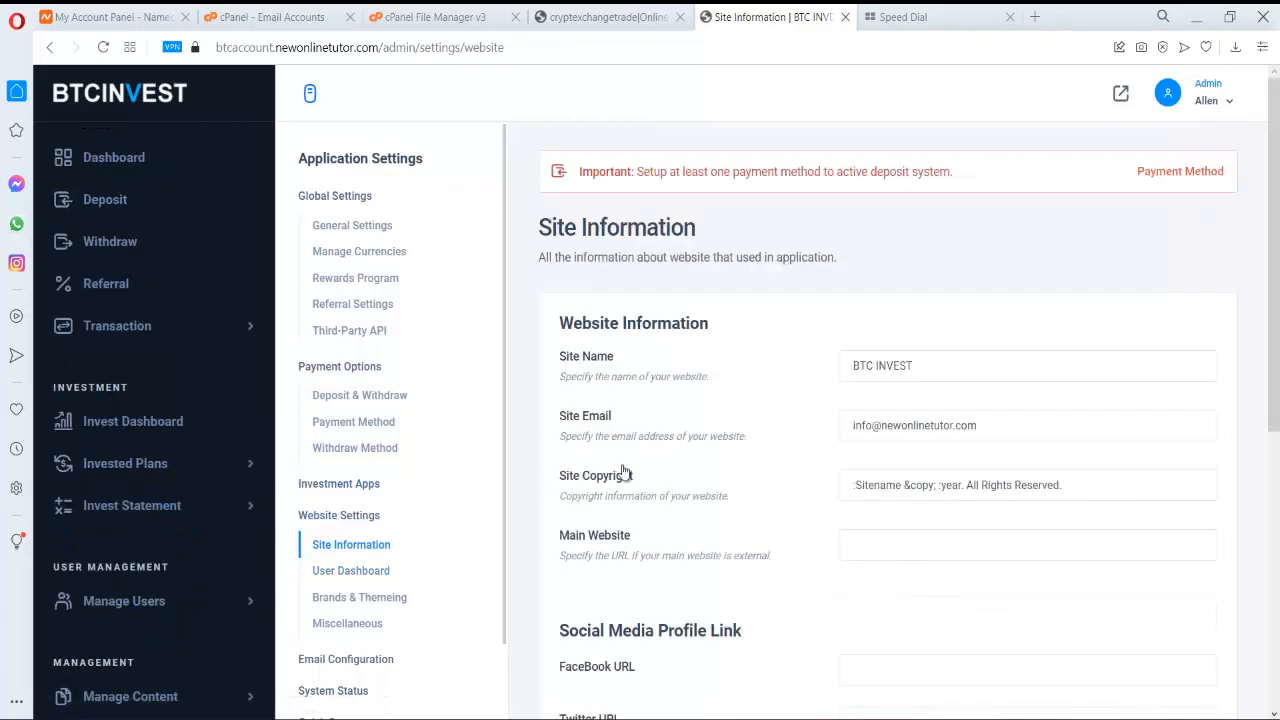
scroll(517, 506, down, 1)
click(380, 572)
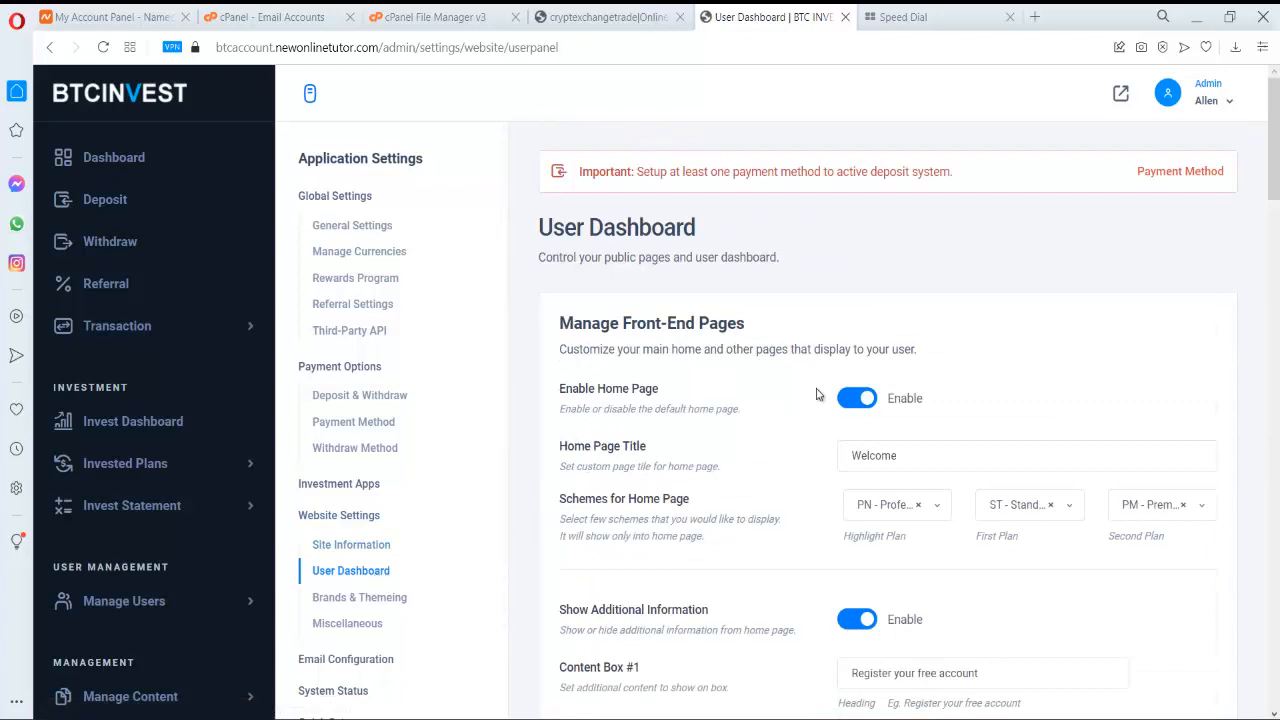
- Switch off Enable Home Page and save the settings with Update
click(850, 403)
scroll(843, 355, down, 10)
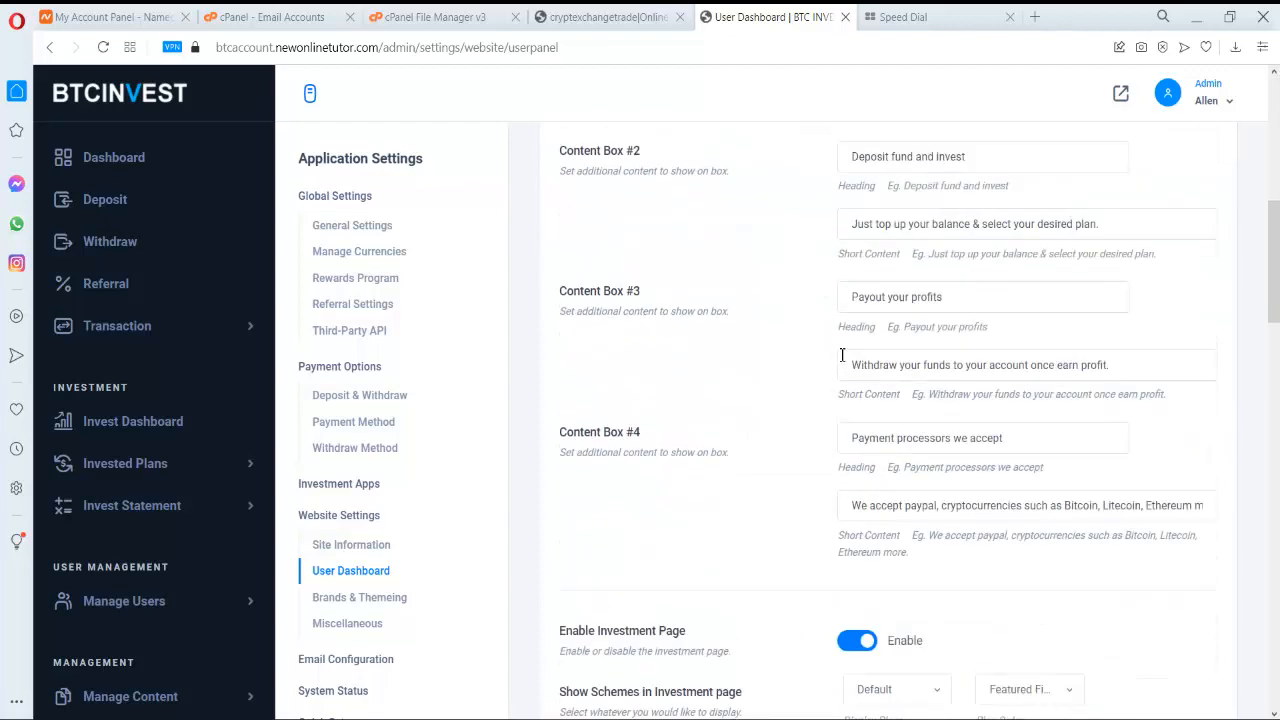
scroll(843, 355, down, 4)
scroll(850, 362, up, 3)
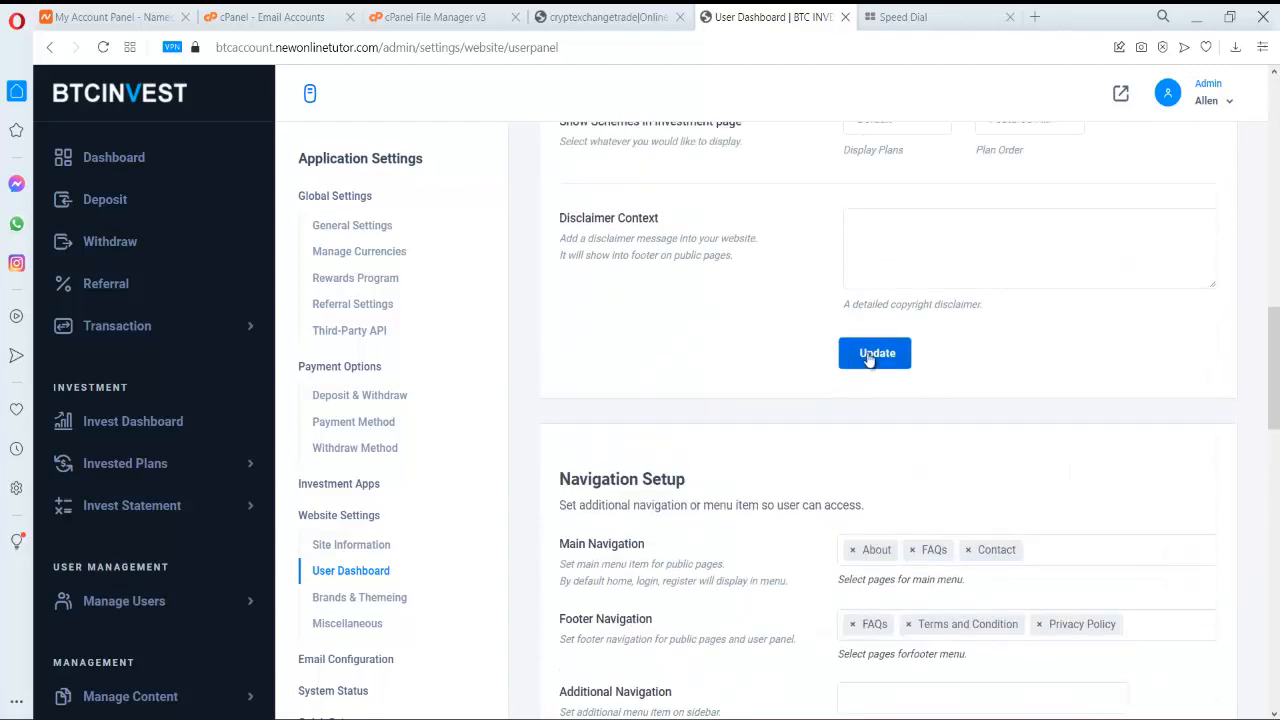
click(869, 358)
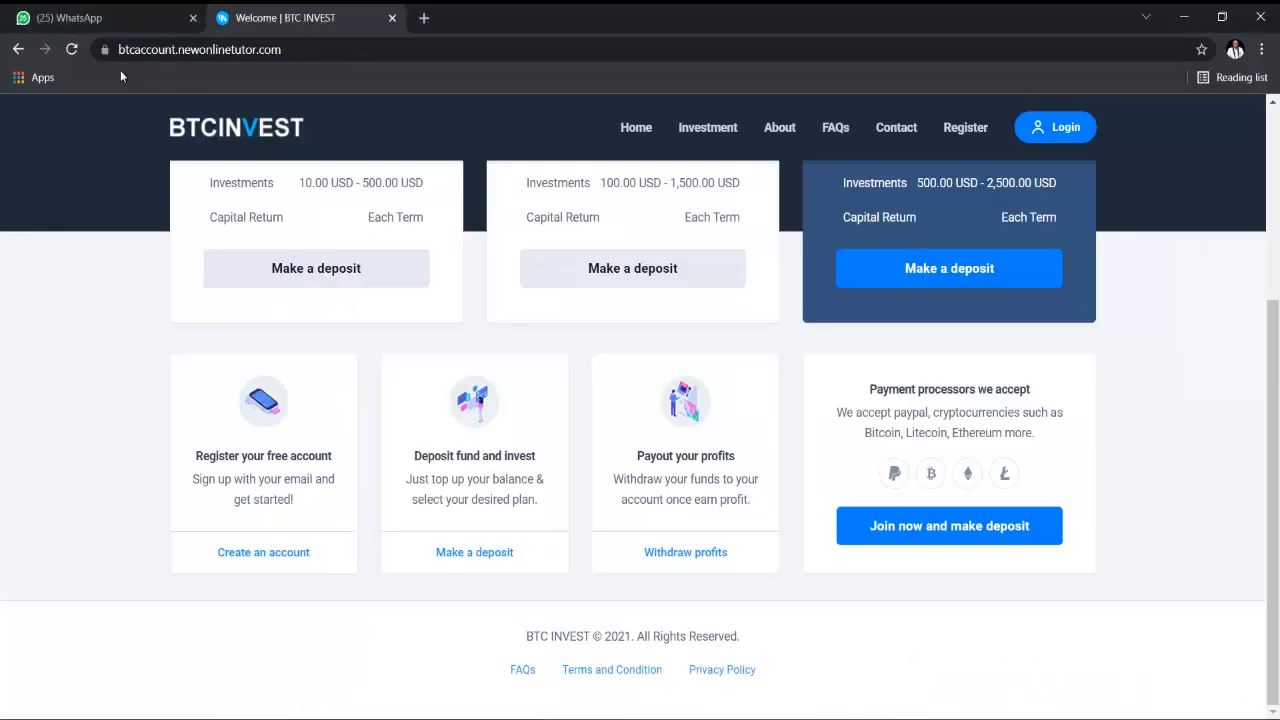
- Reload the public site, which now opens the Login page, and copy its address
click(72, 50)
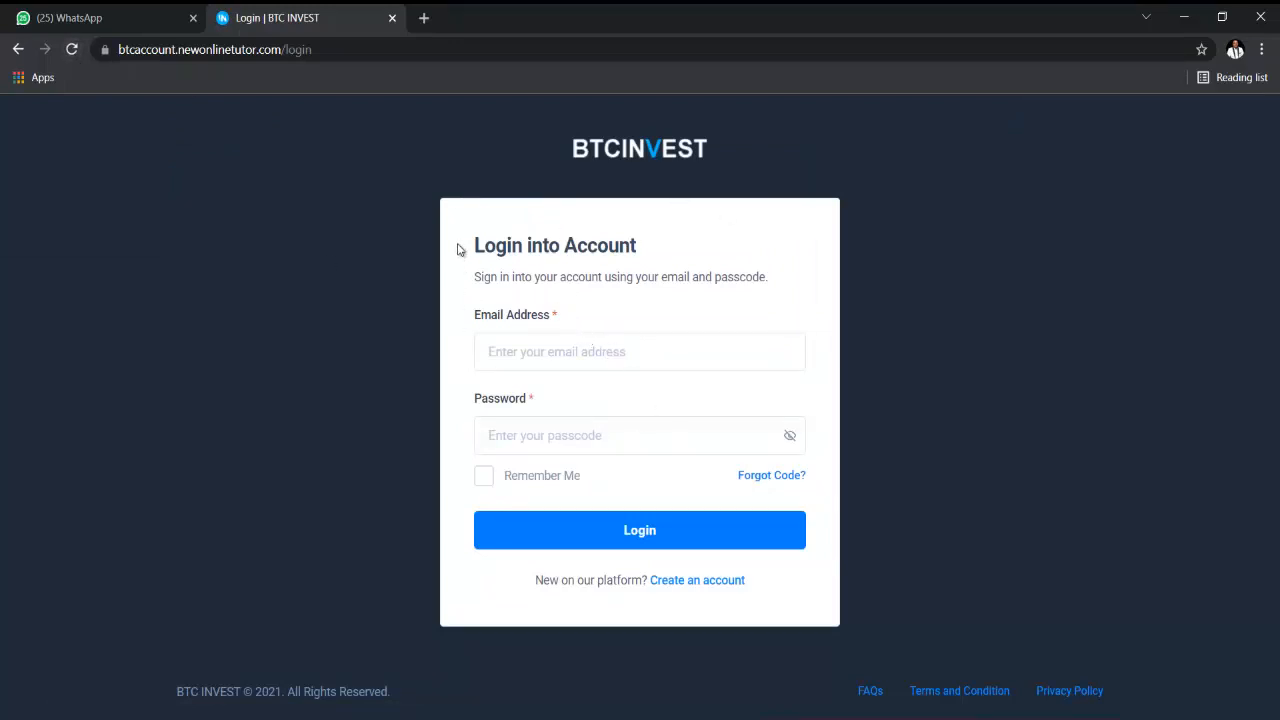
click(215, 50)
right_click(231, 33)
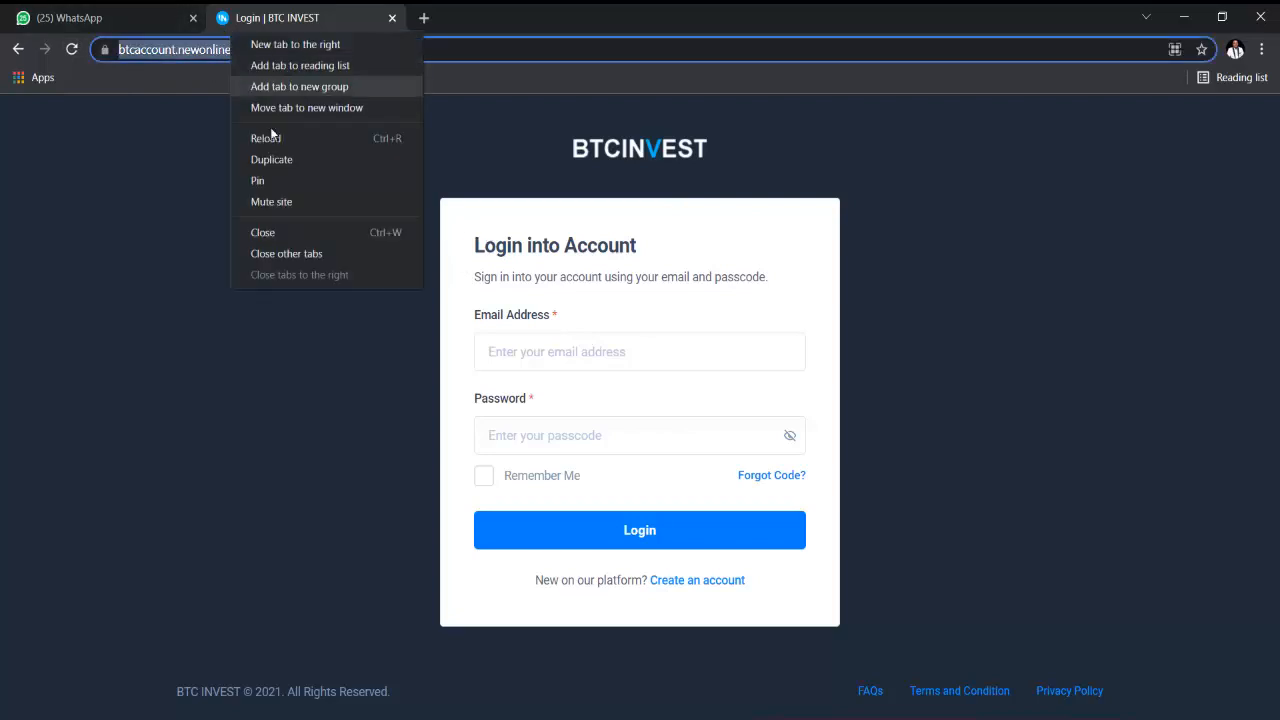
click(180, 54)
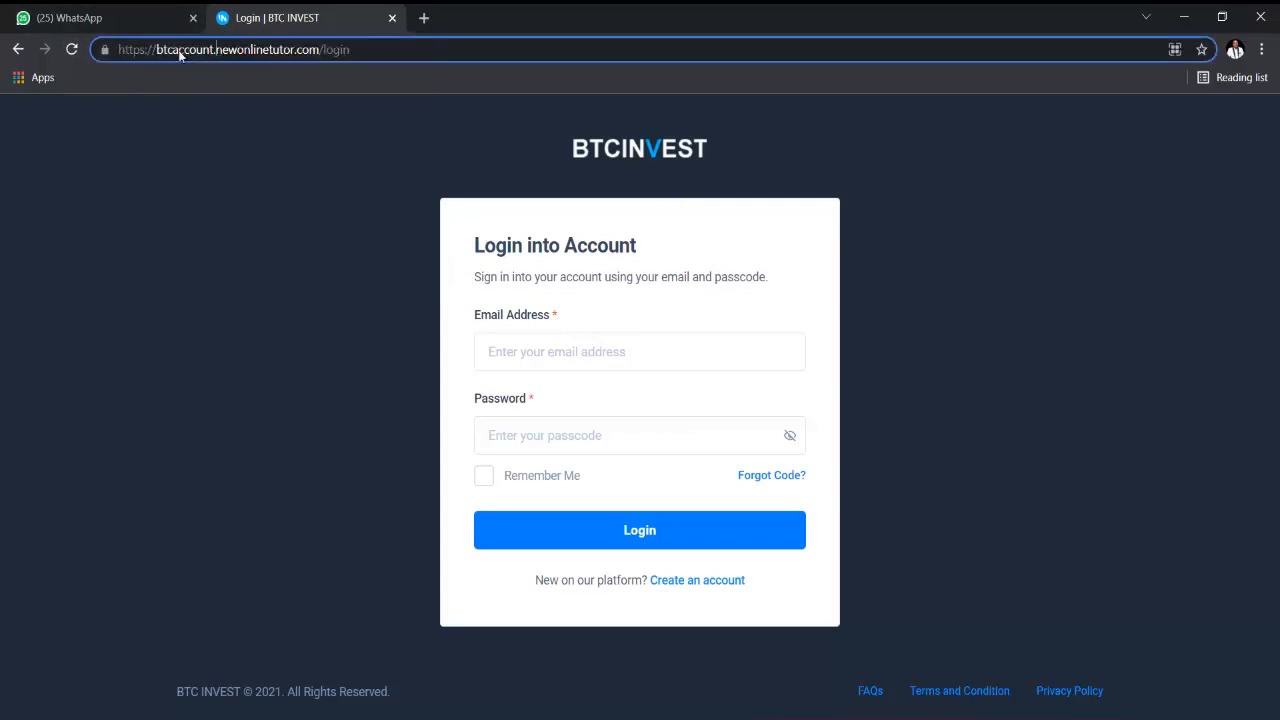
triple_click(180, 50)
right_click(180, 50)
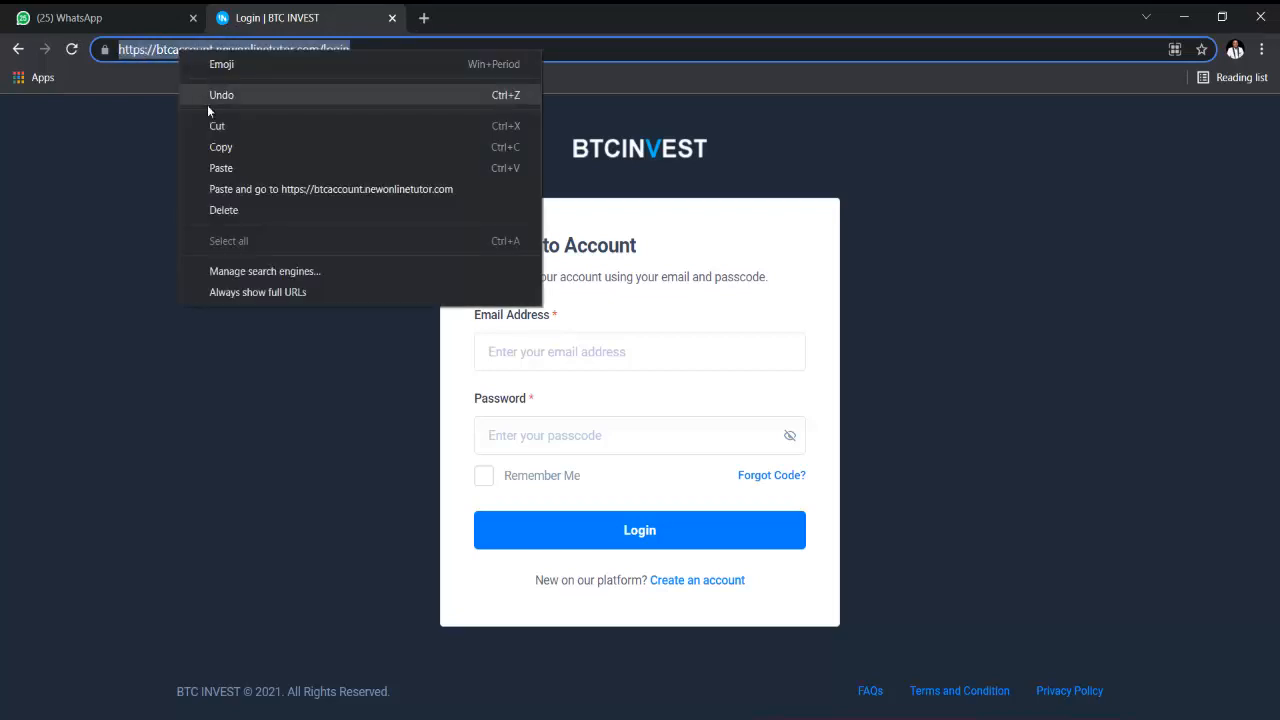
click(226, 147)
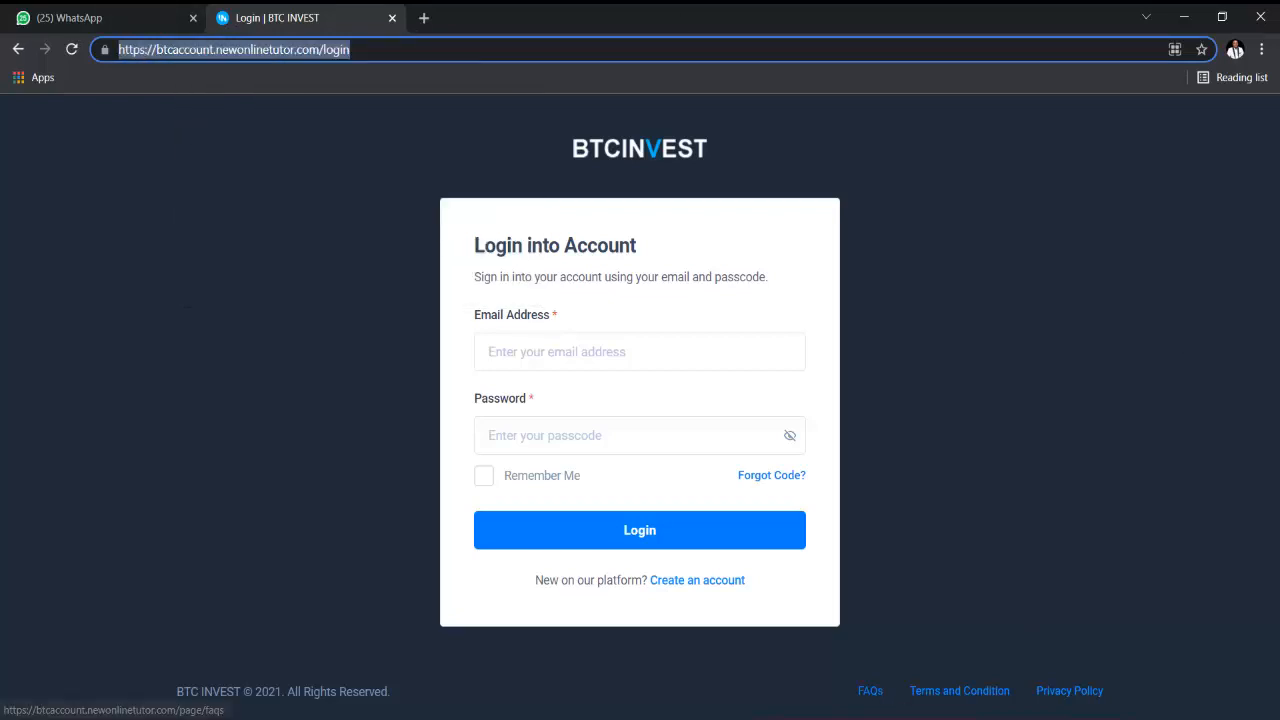
- Bring the Opera window with cPanel File Manager's btcaccount.newonlinetutor.com folder to the front
mouse_move(731, 718)
click(731, 655)
scroll(545, 331, up, 6)
scroll(505, 313, up, 5)
- Browse to public_html/btcinvest and open index.html in the code editor via Edit
click(430, 17)
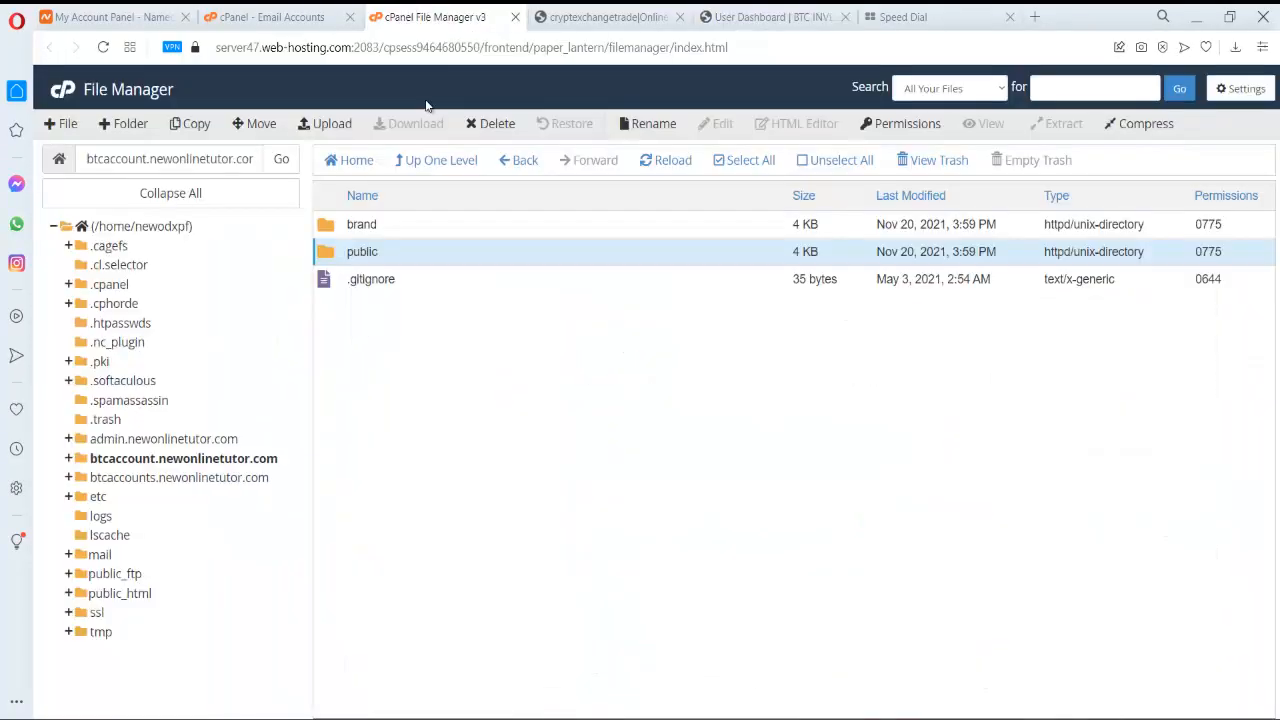
click(365, 162)
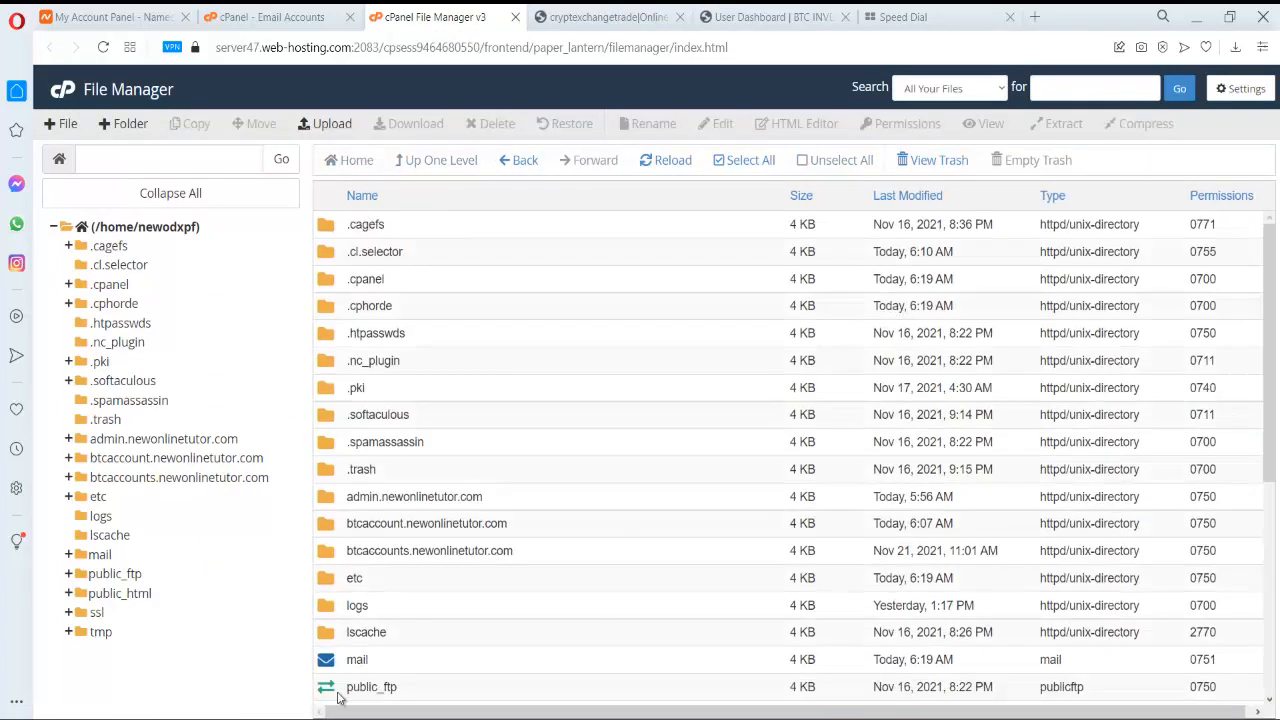
scroll(338, 697, down, 3)
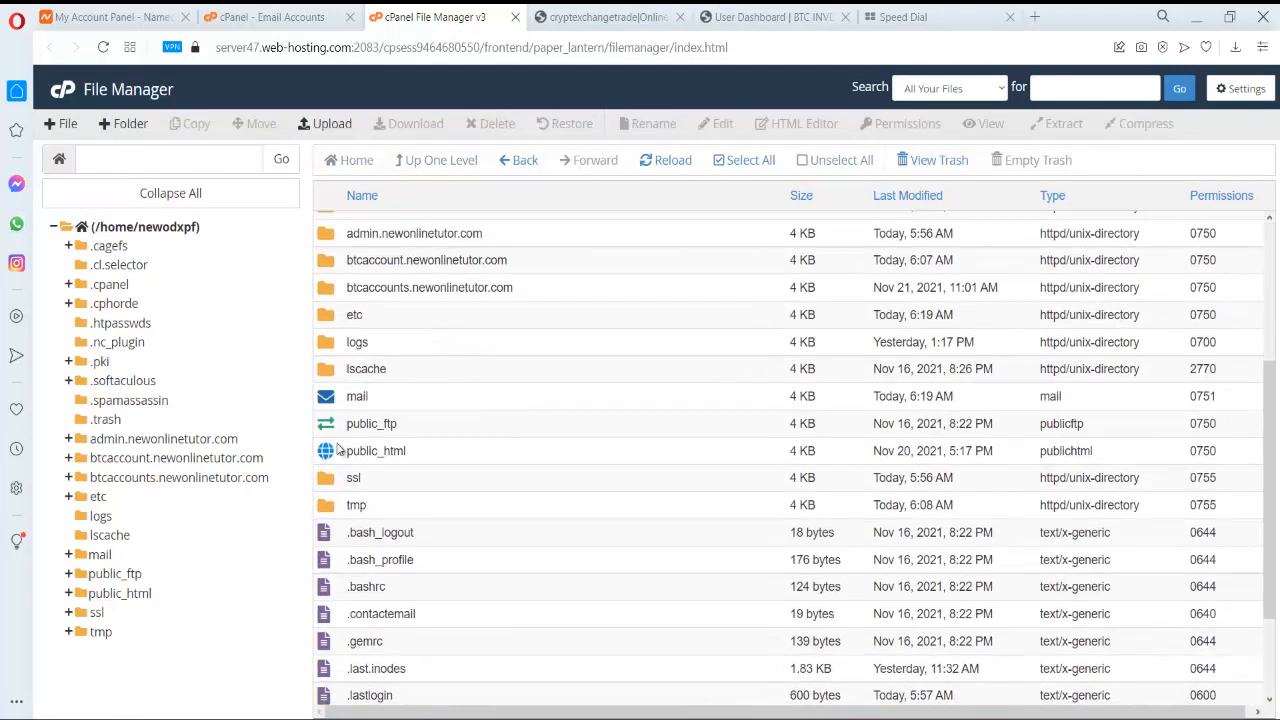
double_click(338, 450)
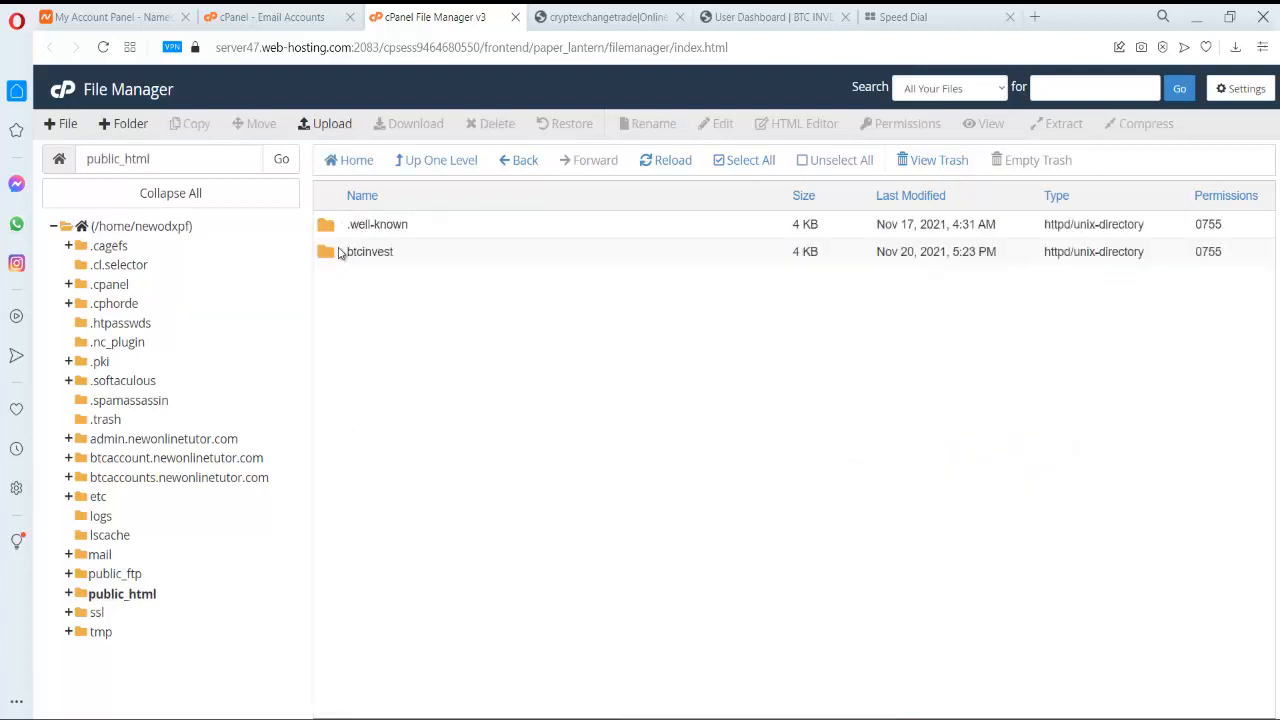
double_click(338, 254)
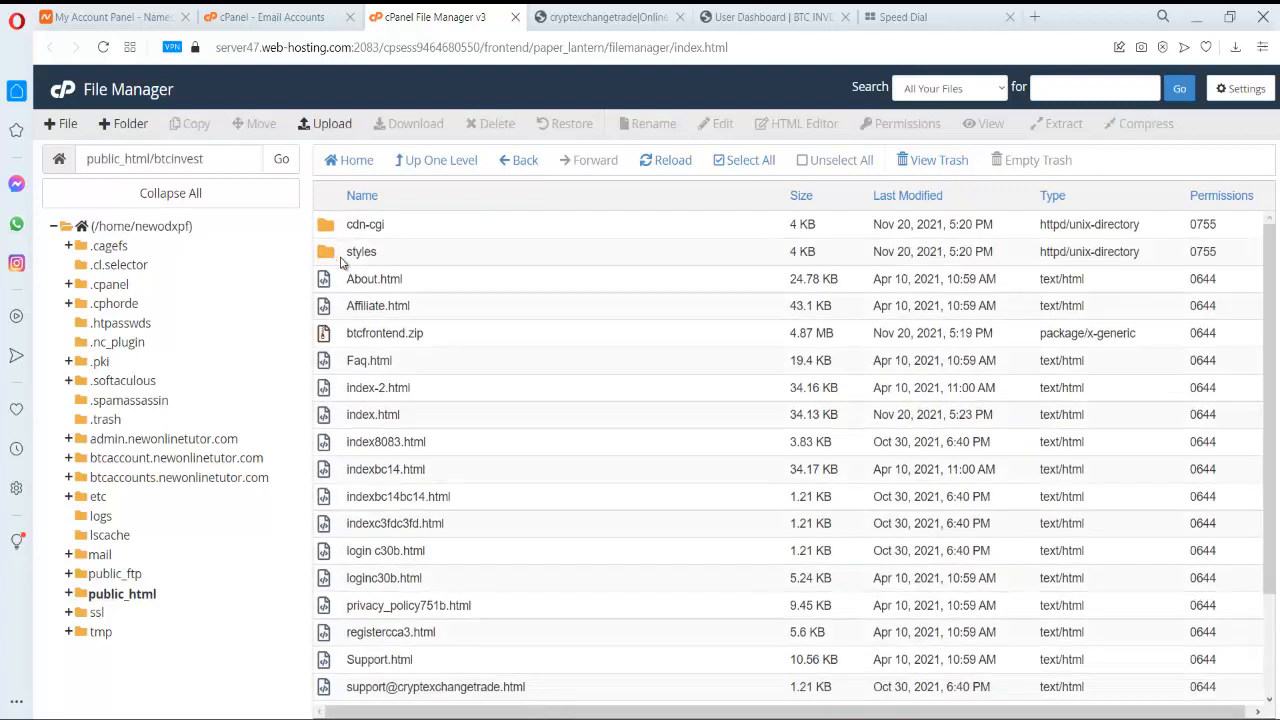
scroll(420, 400, down, 1)
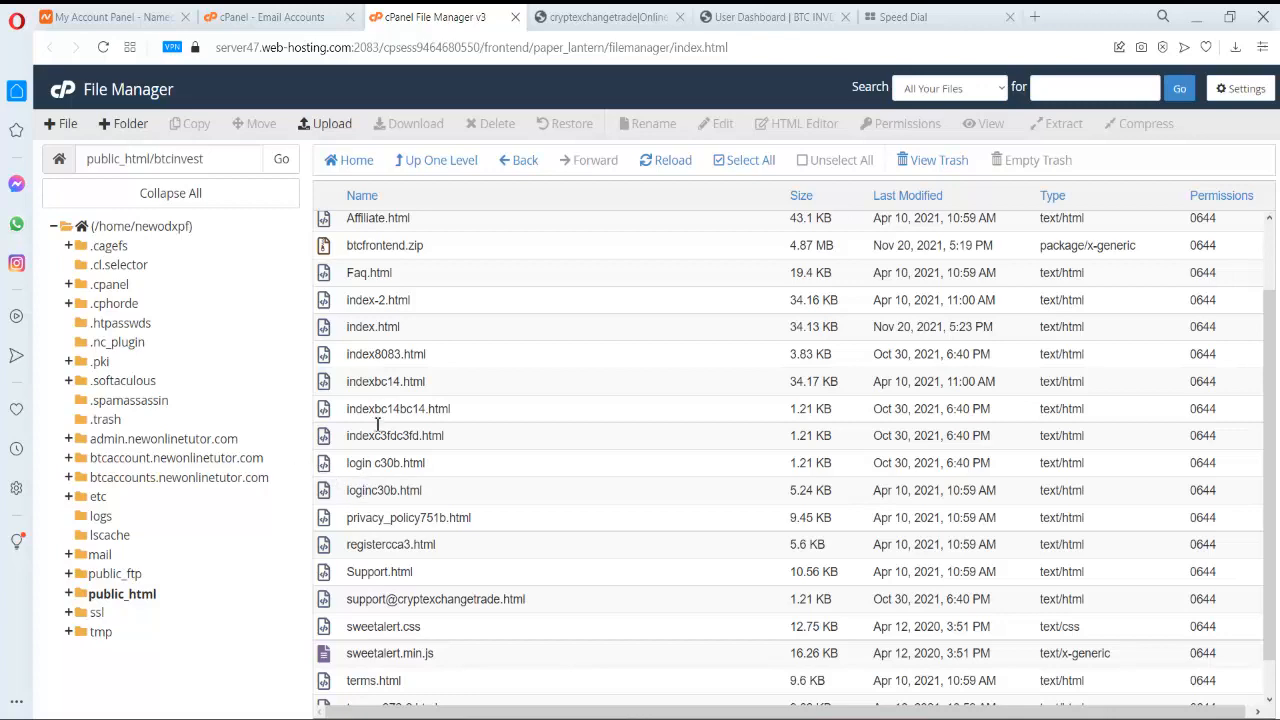
click(352, 332)
right_click(352, 332)
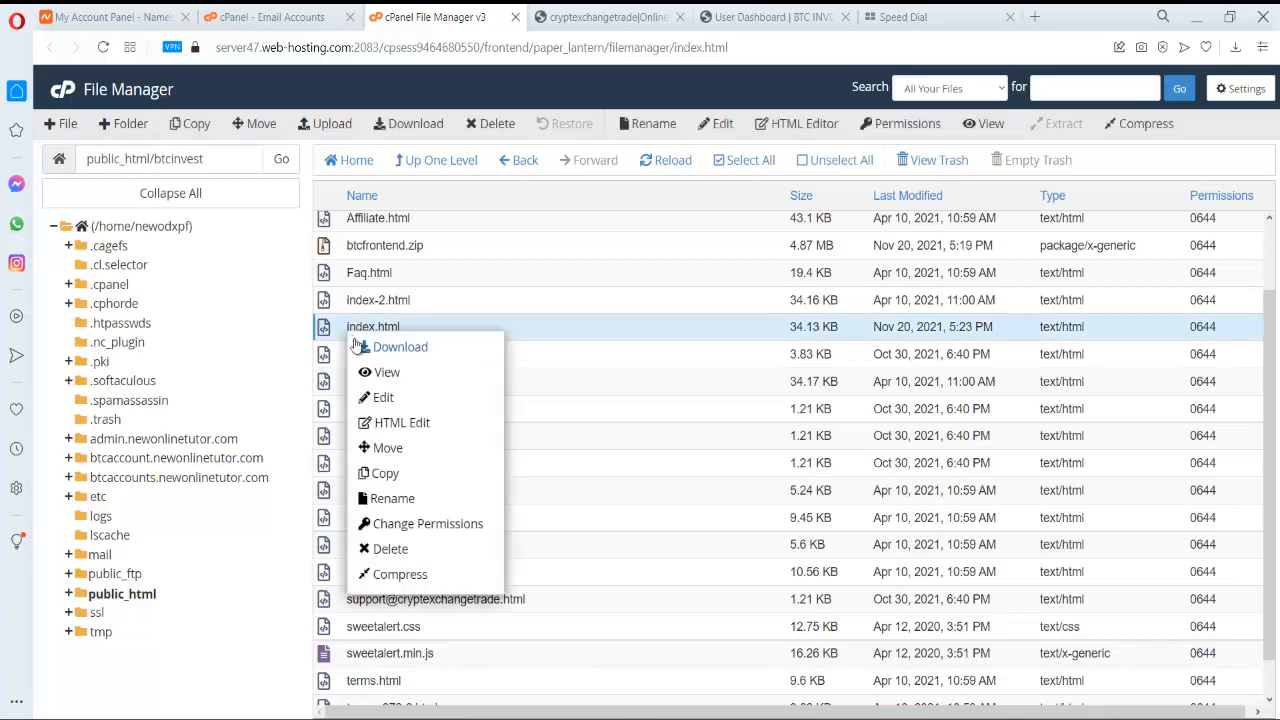
click(384, 400)
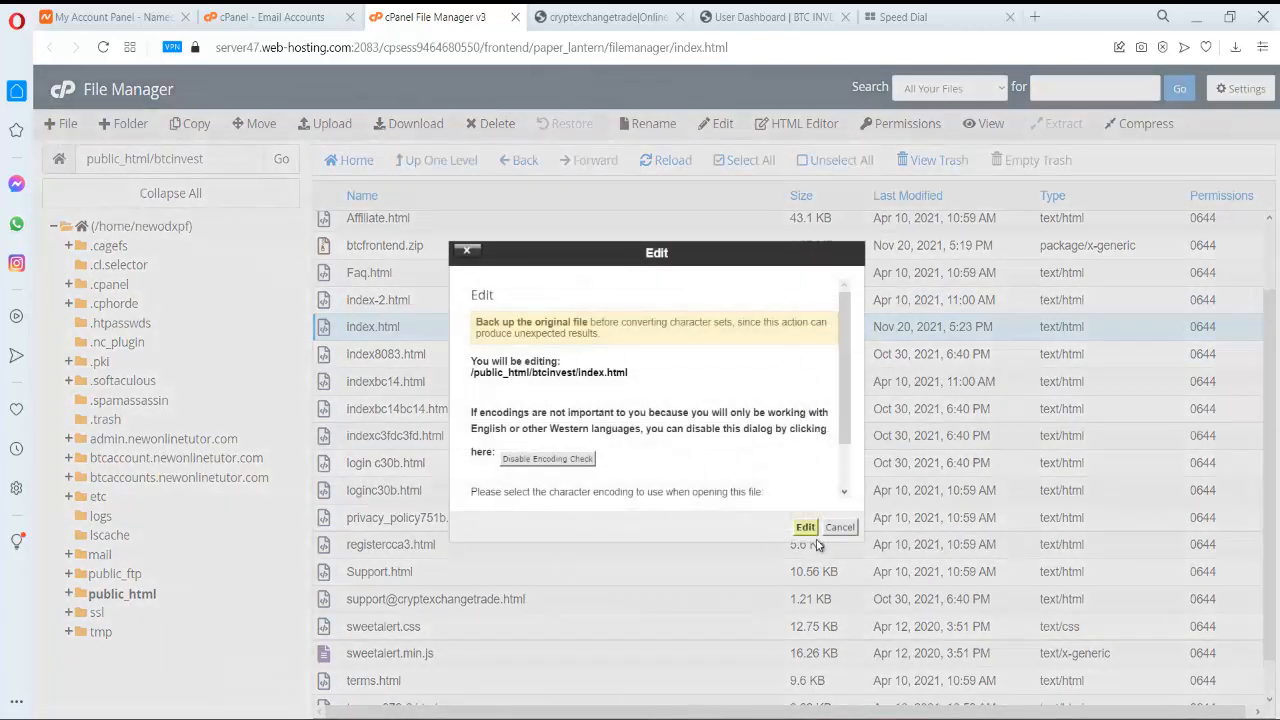
click(810, 527)
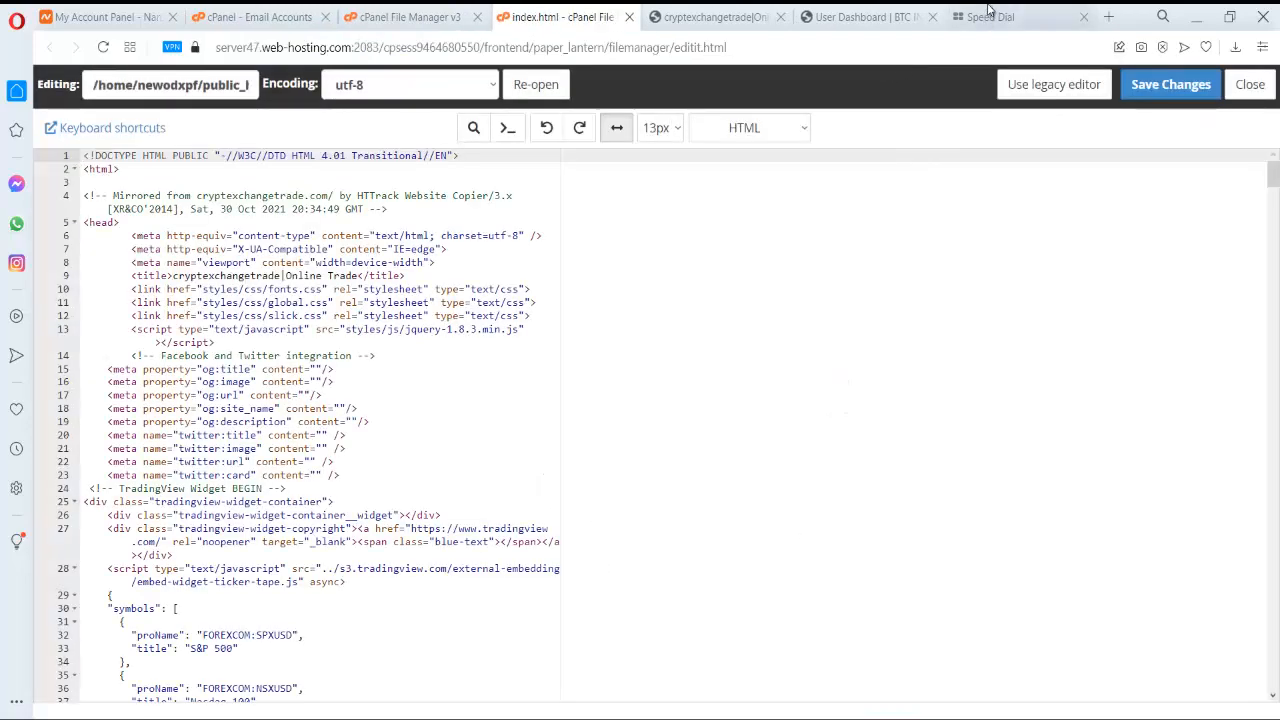
- Load newonlinetutor.com/btcinvest/ in a new tab to check its Login or Register button
click(992, 17)
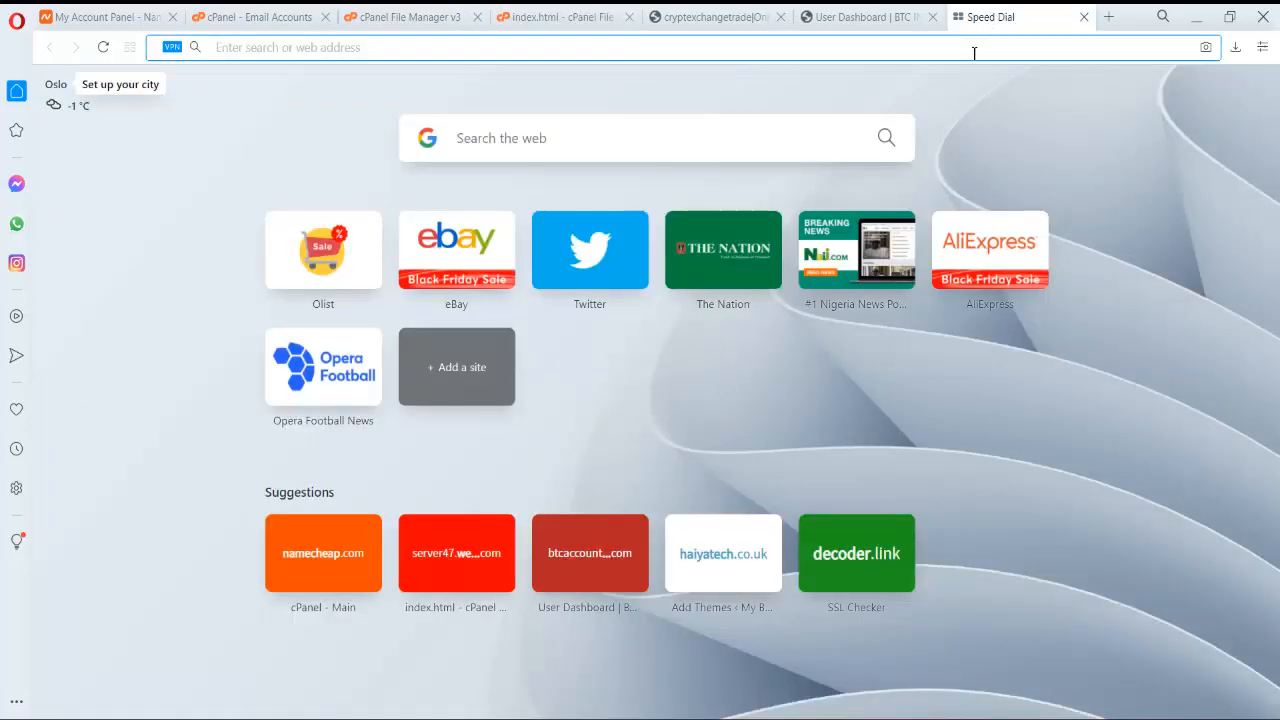
text(m)
key(BackSpace)
key(BackSpace)
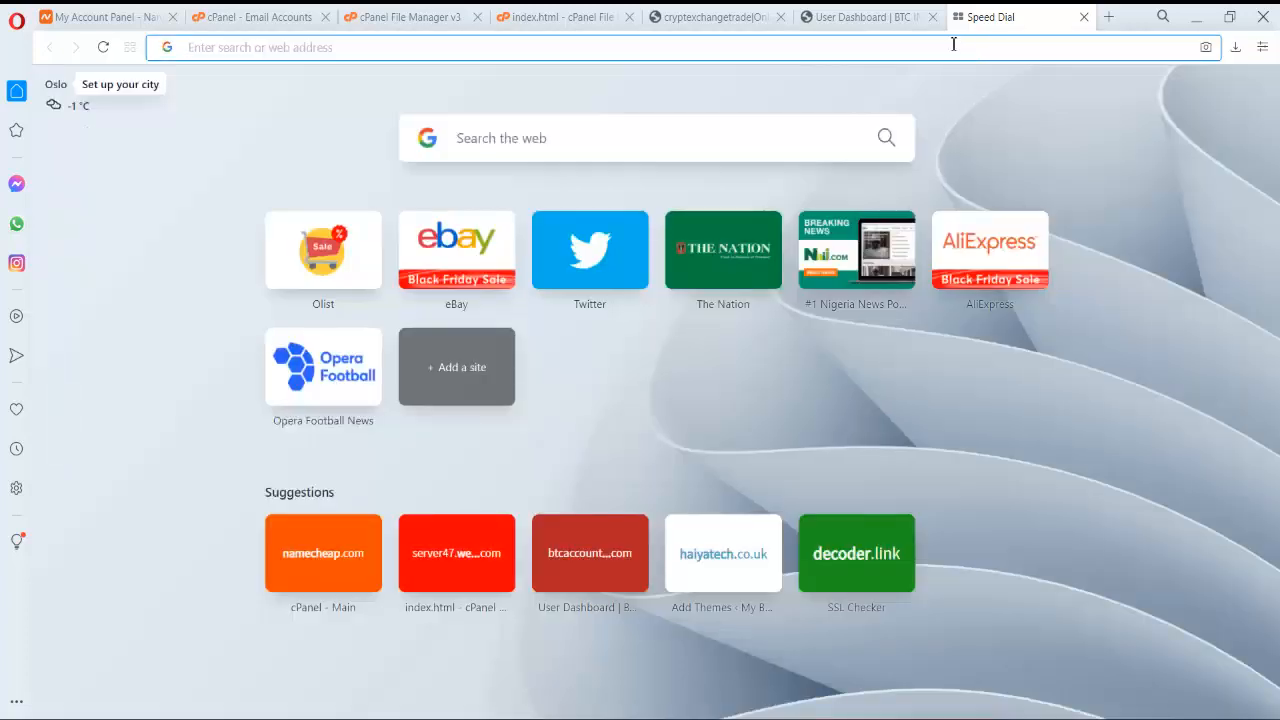
click(707, 17)
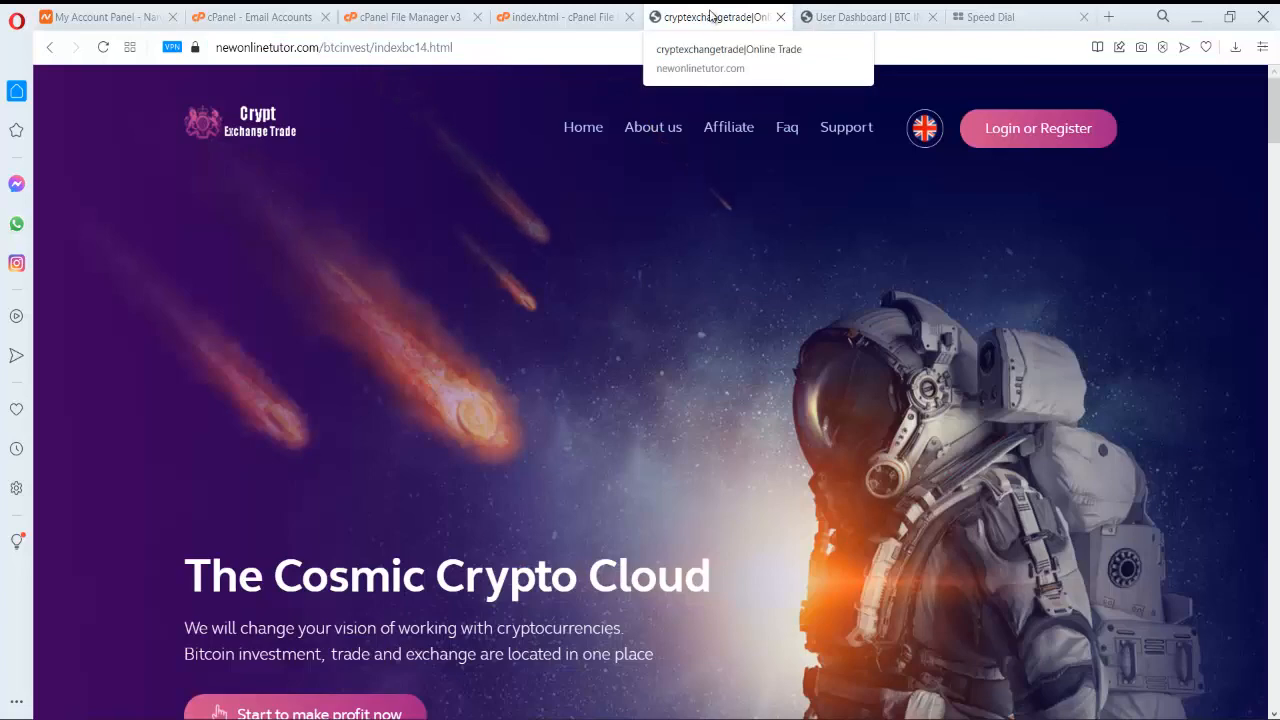
click(1035, 17)
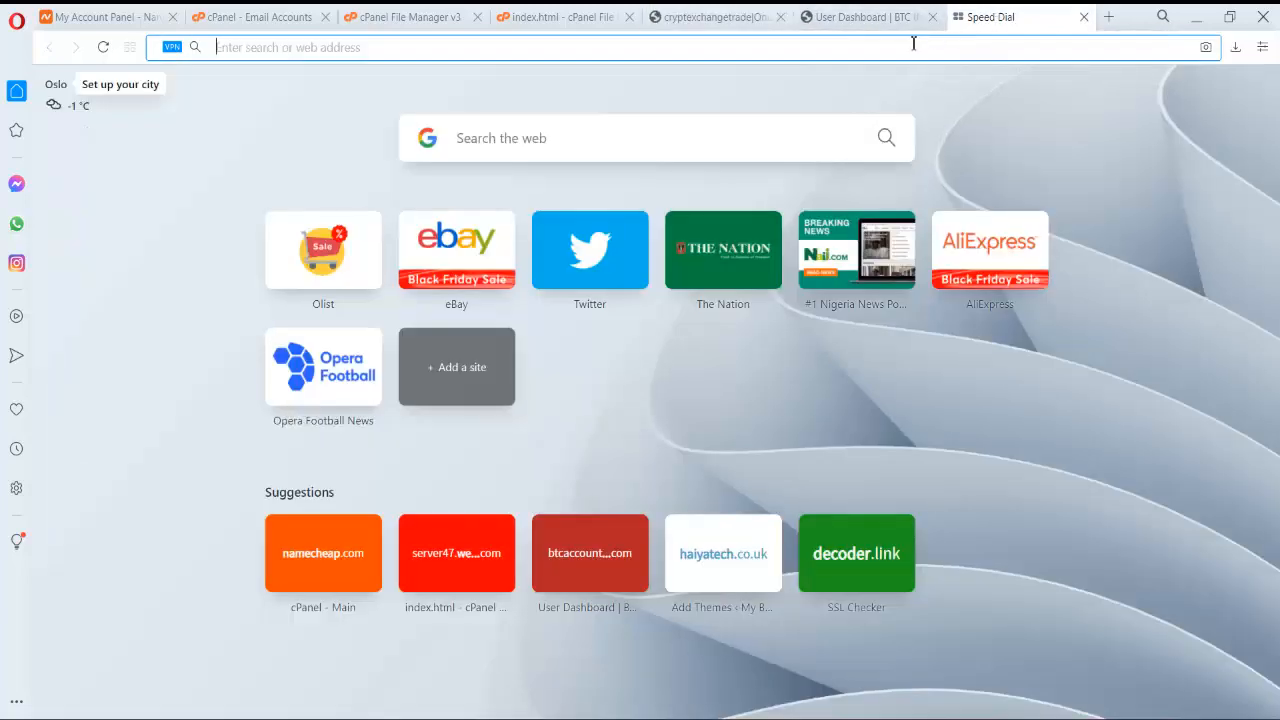
text(ne)
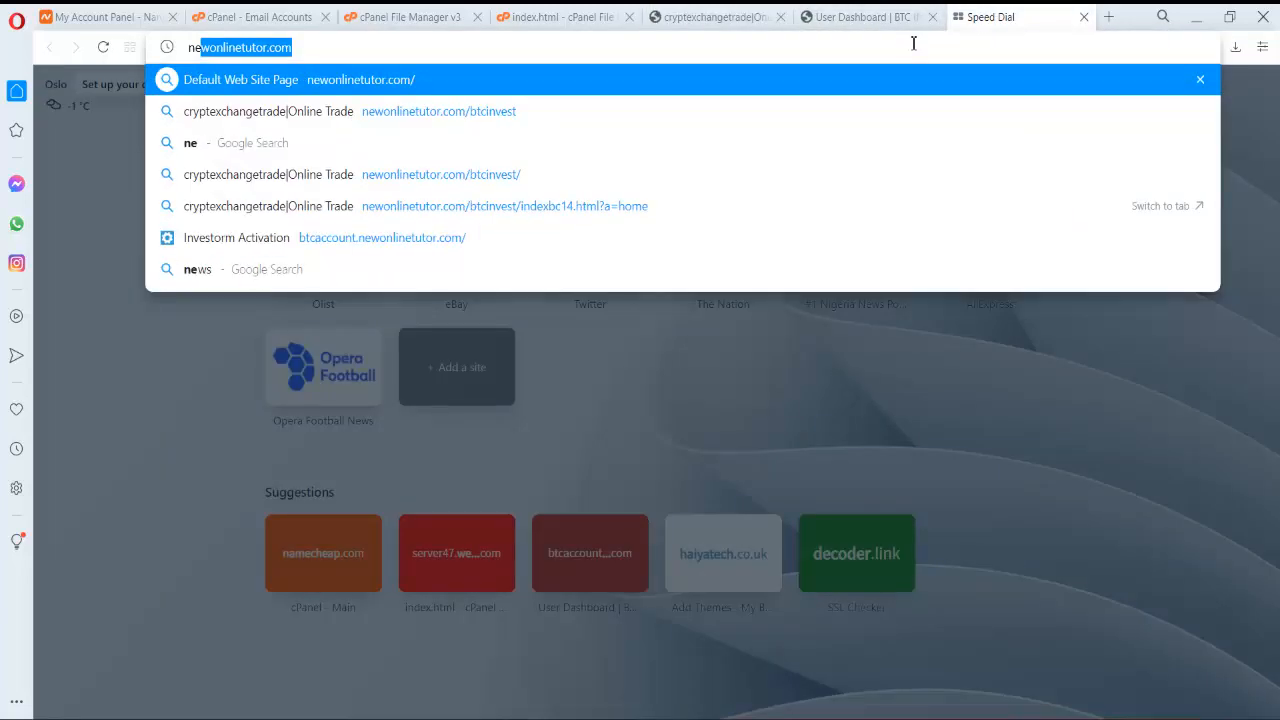
text(w)
key(End)
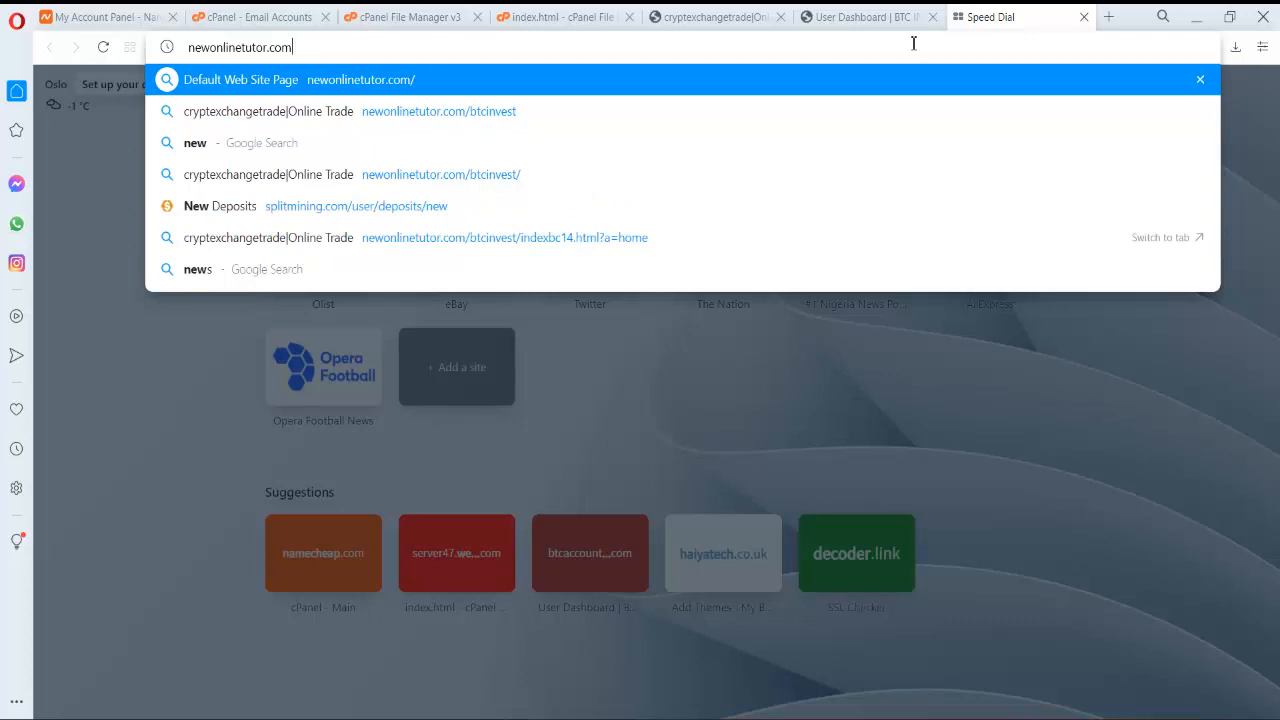
text(/b)
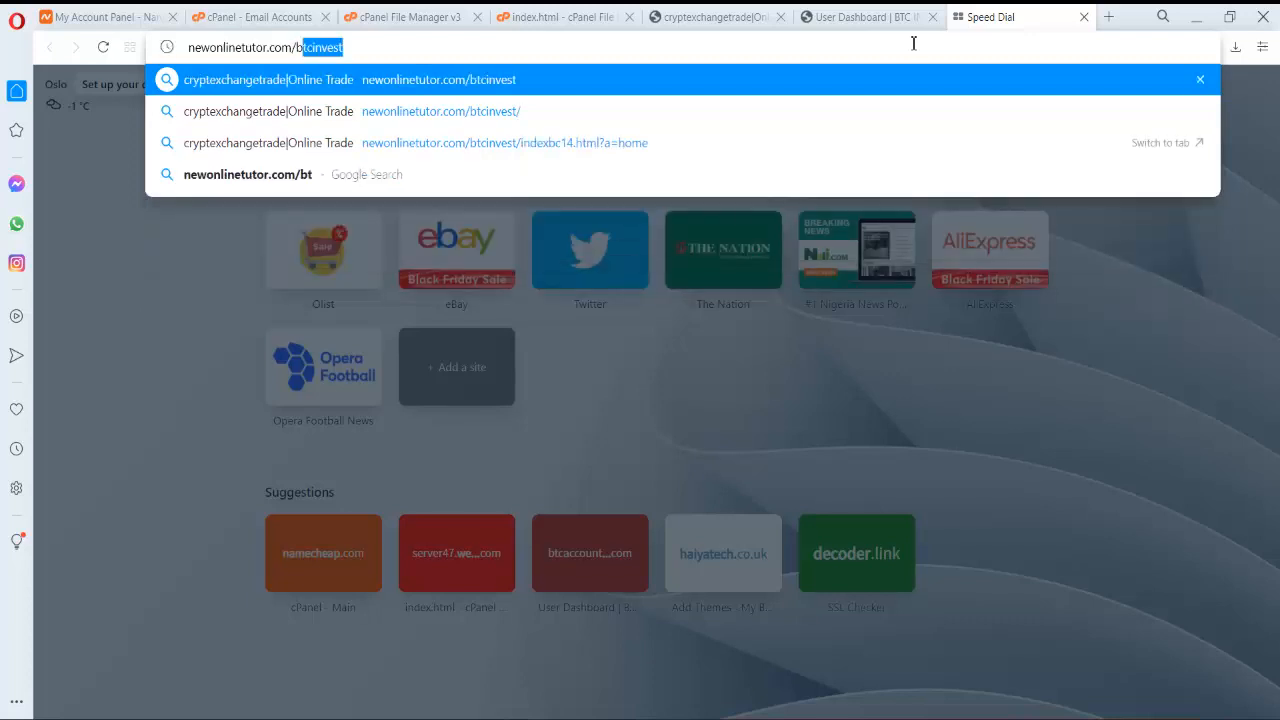
text(t)
key(End)
key(Return)
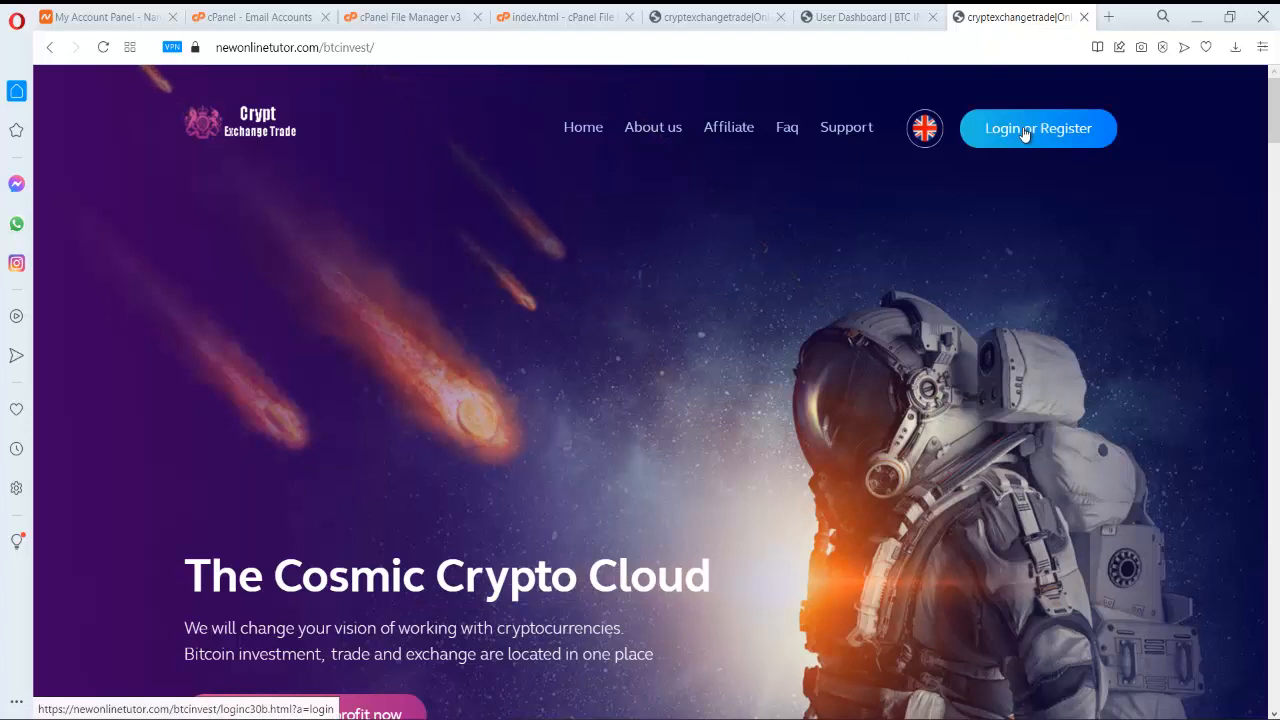
- Reopen index.html from the file listing in the code editor and focus its source
click(444, 17)
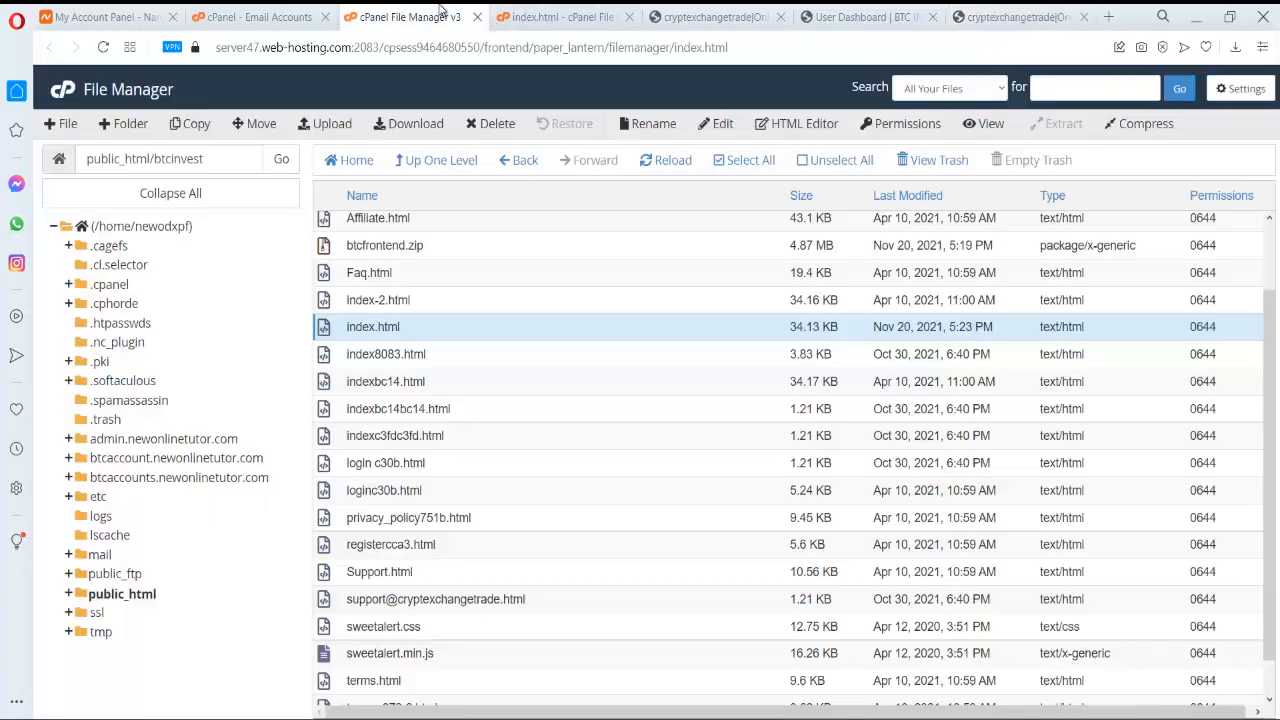
double_click(380, 324)
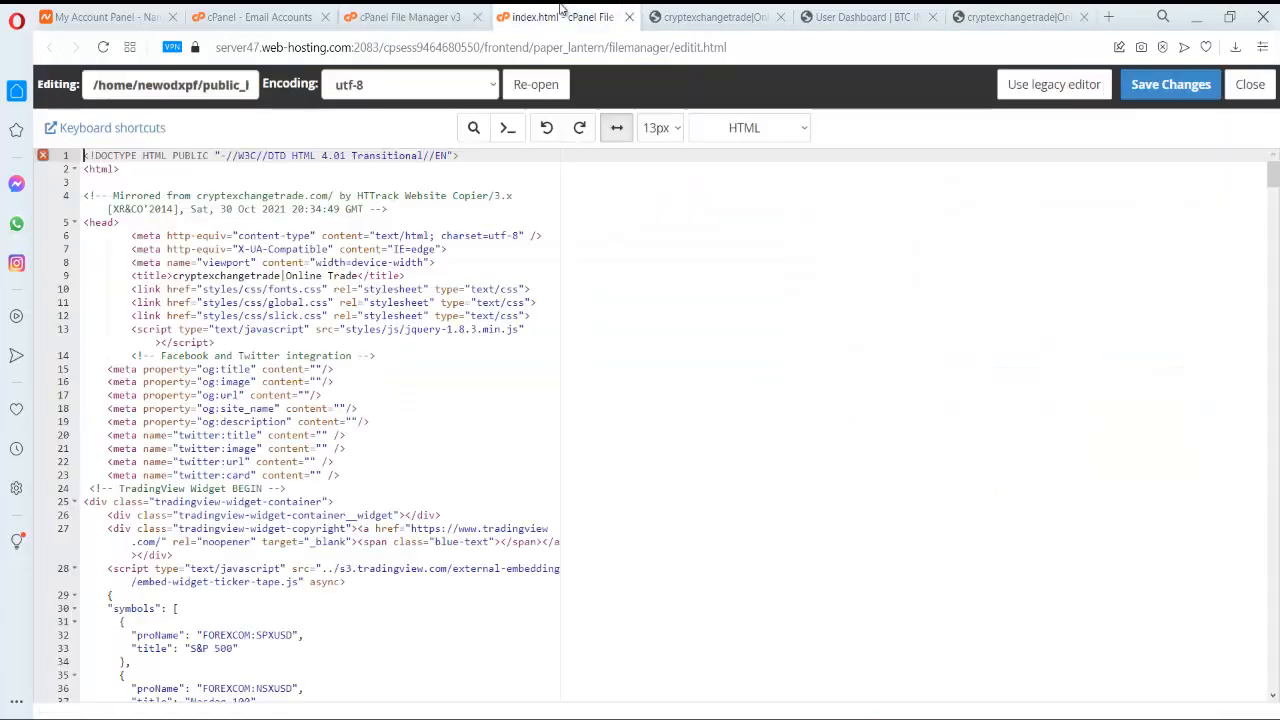
click(803, 294)
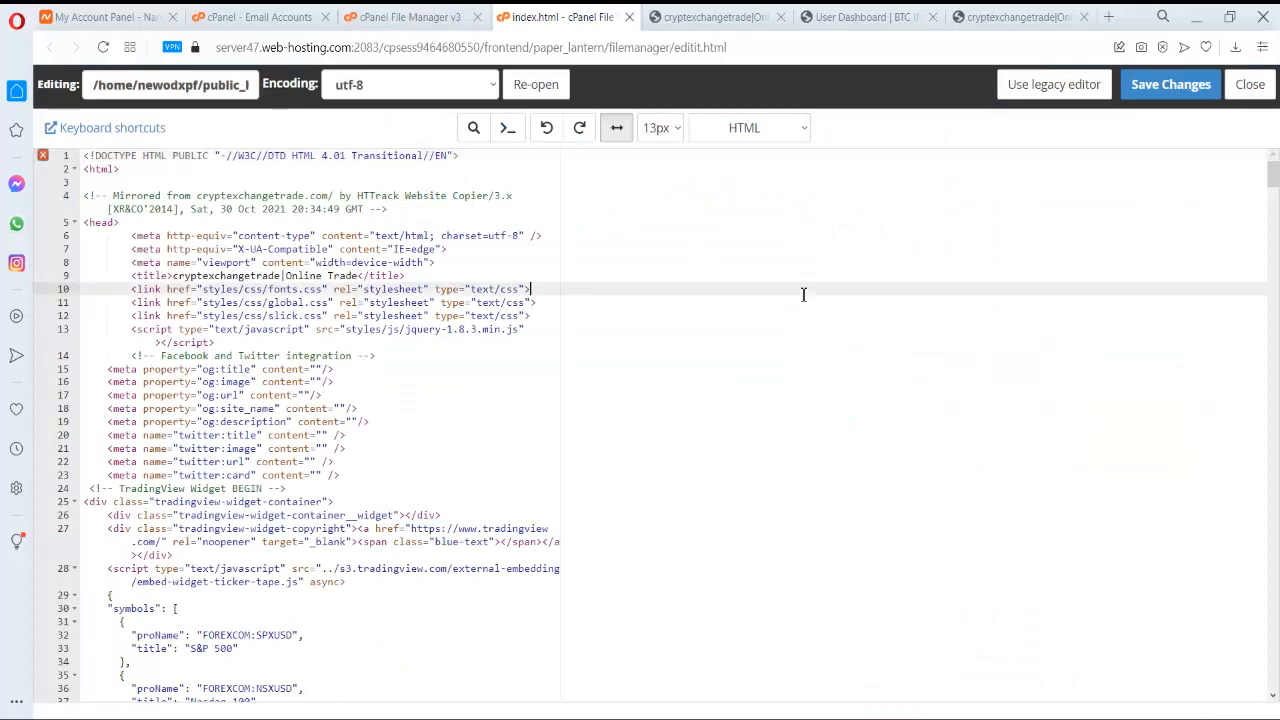
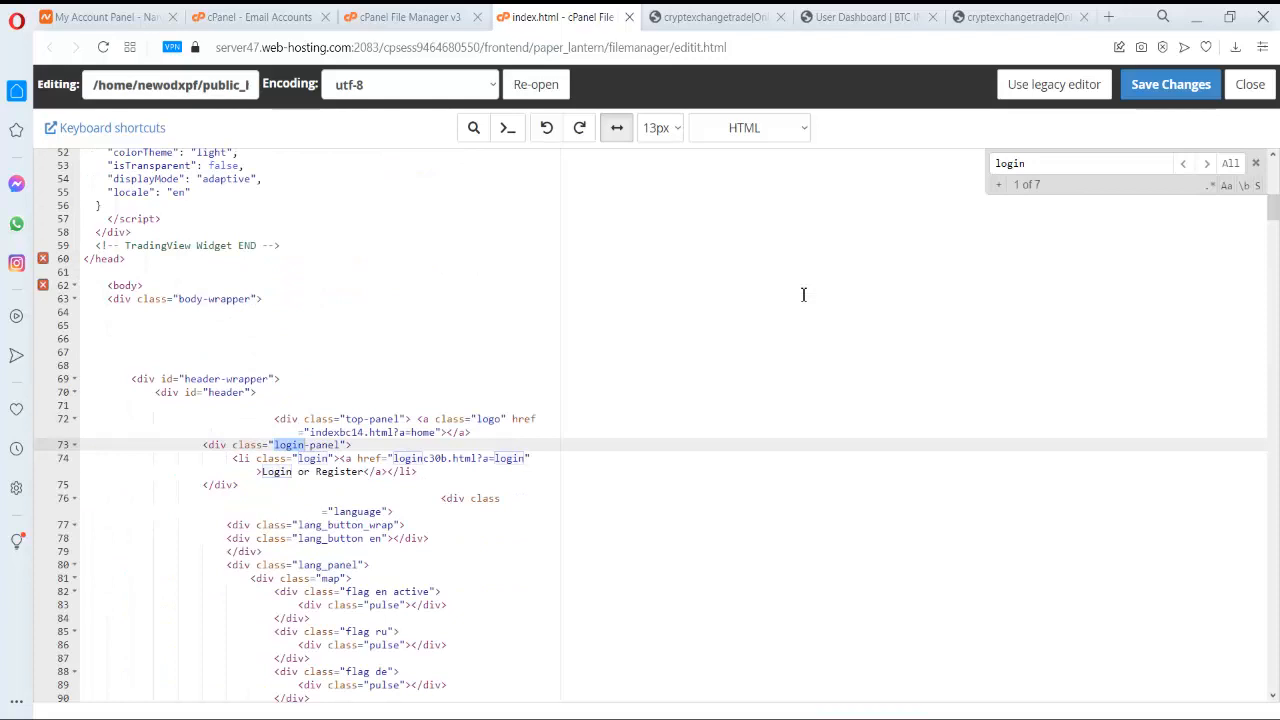
- Jump to the second 'login' match and place the cursor at loginc30b.html?a=login on line 74
key(Return)
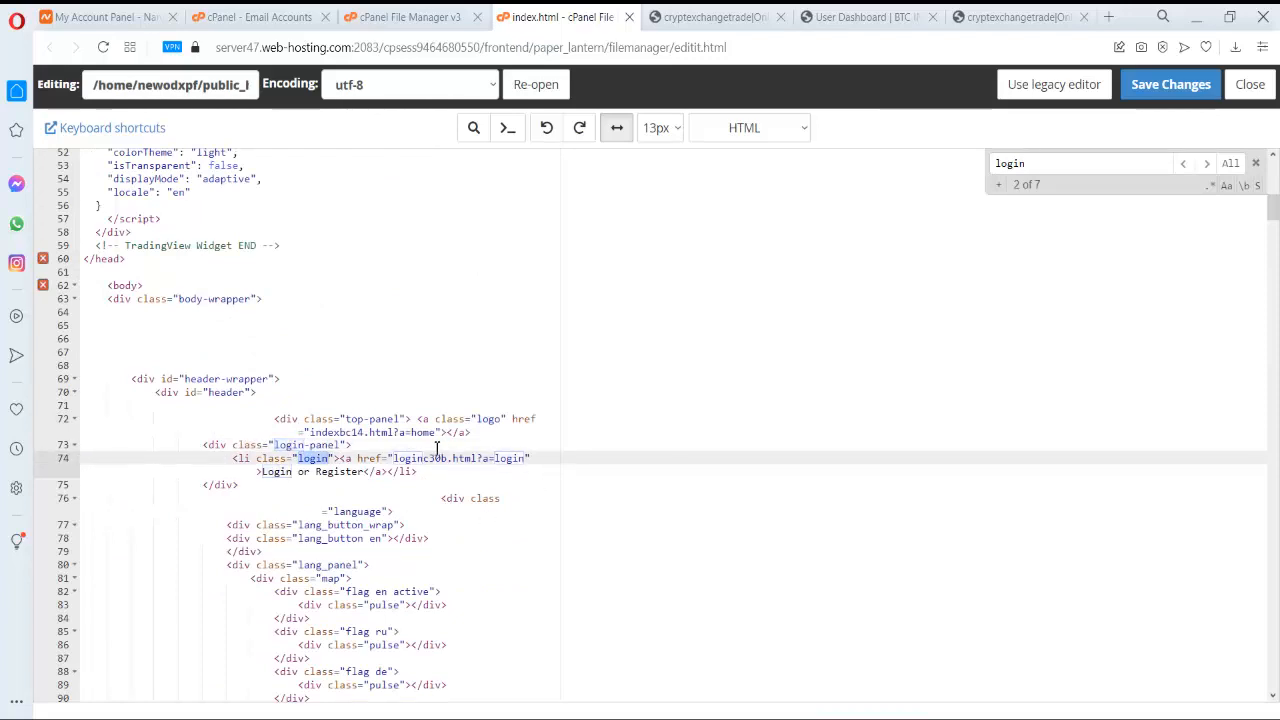
click(394, 458)
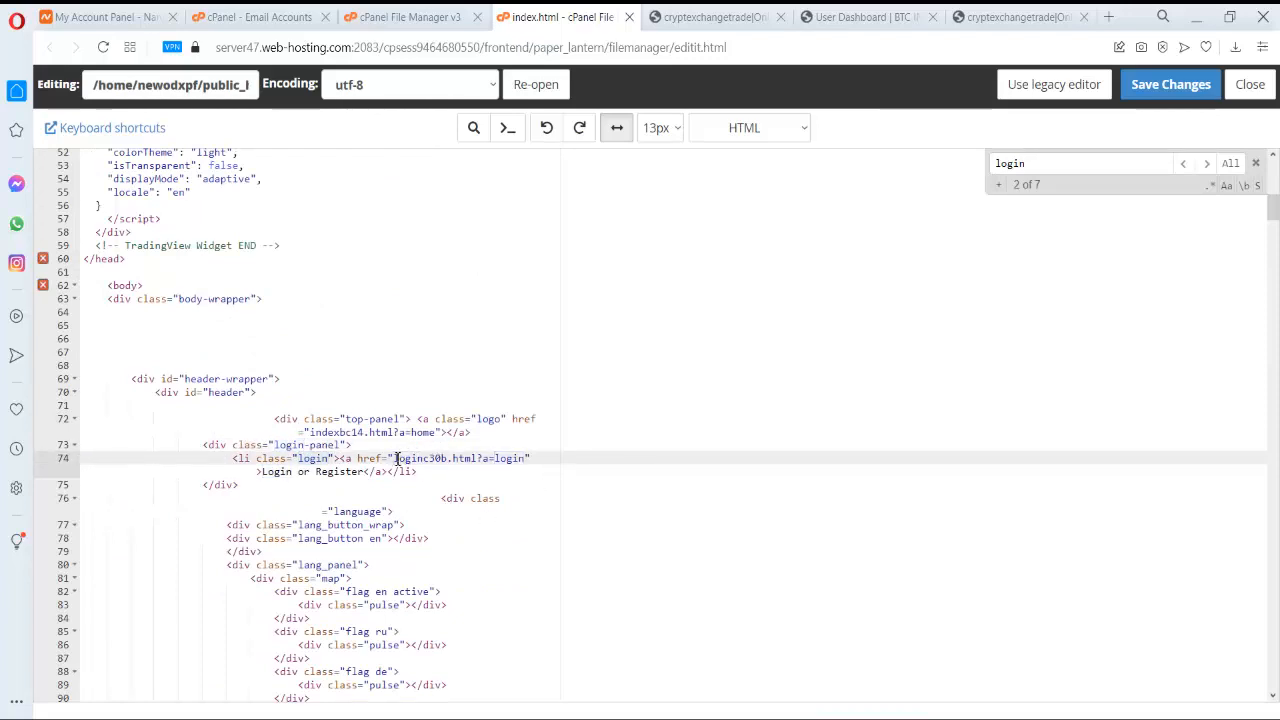
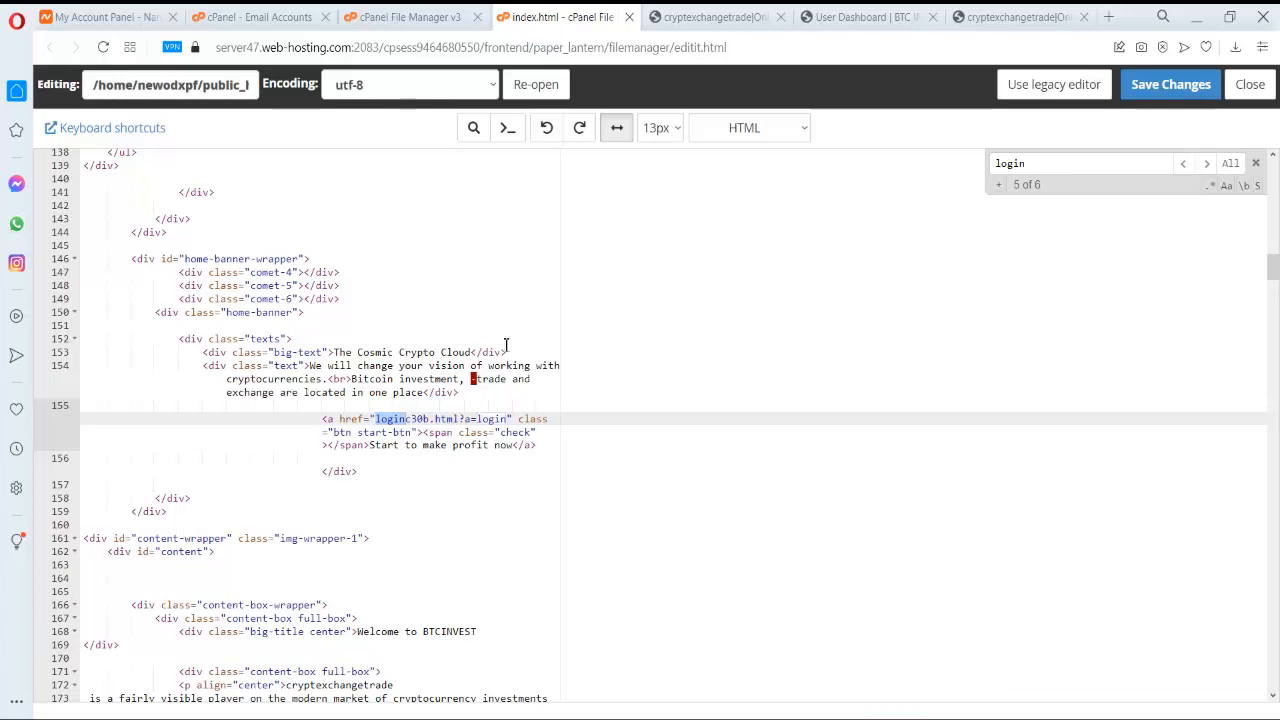
- Place the cursor in the loginc30b.html?a=login link on line 155 to edit it
click(377, 420)
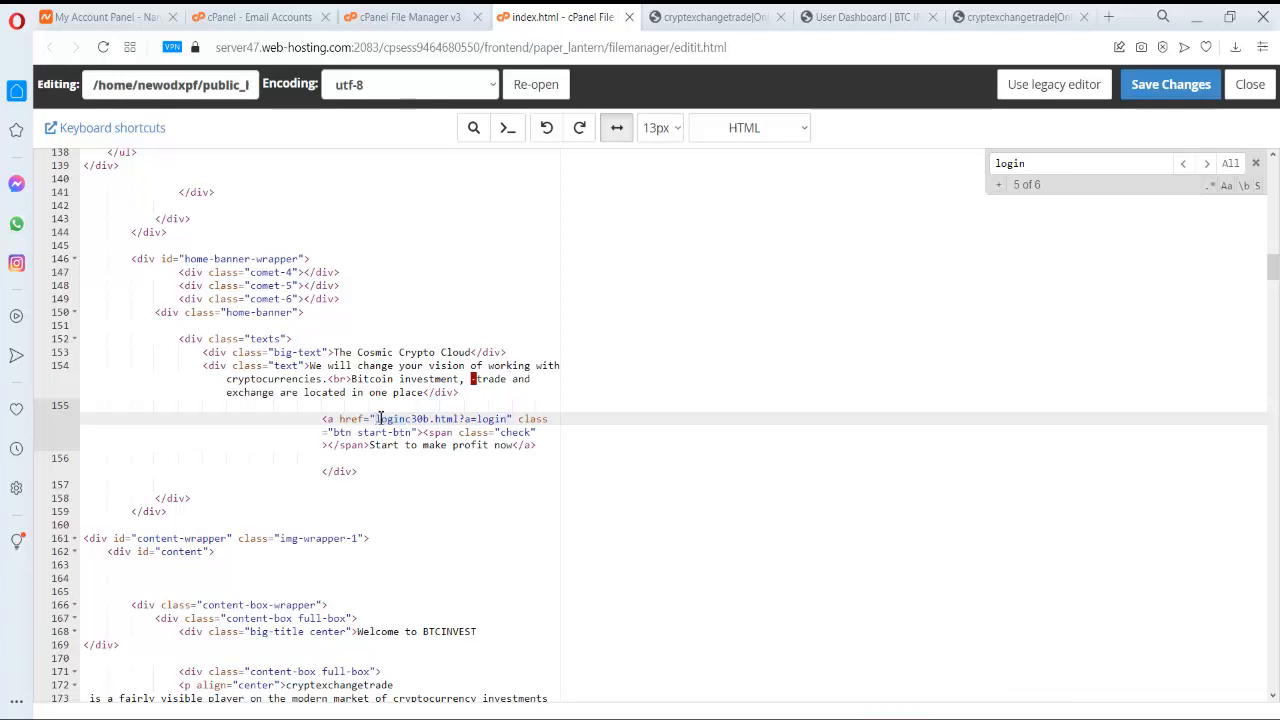
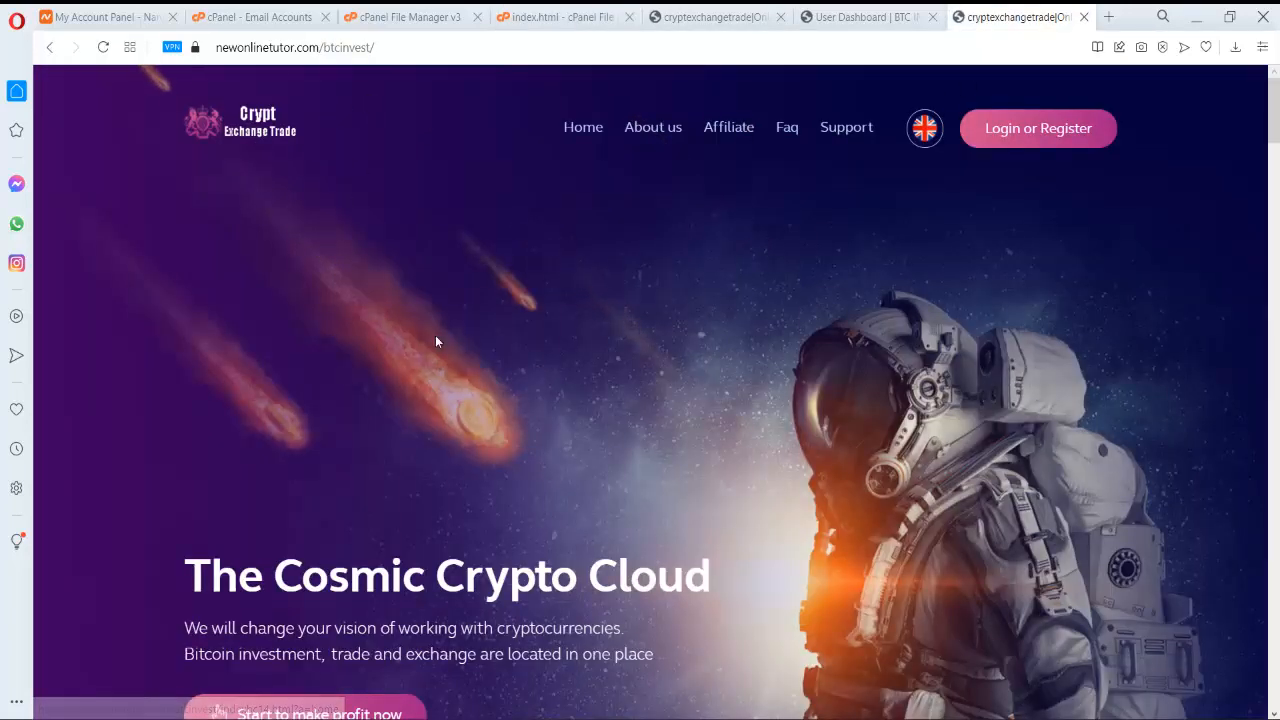
- Check the Cryptexchange Trade About us page, then return to the cPanel File Manager tab
click(652, 130)
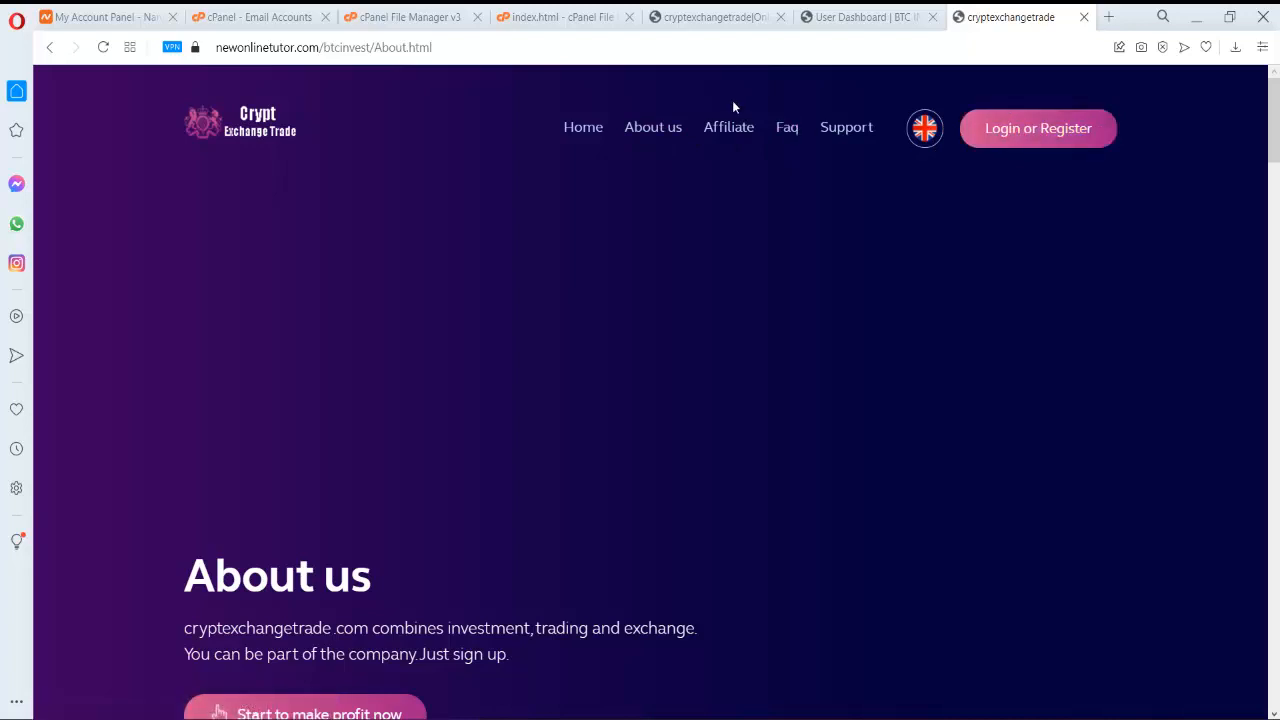
click(534, 16)
- In the btcinvest listing, open About.html for code editing and accept the encoding prompt
click(430, 16)
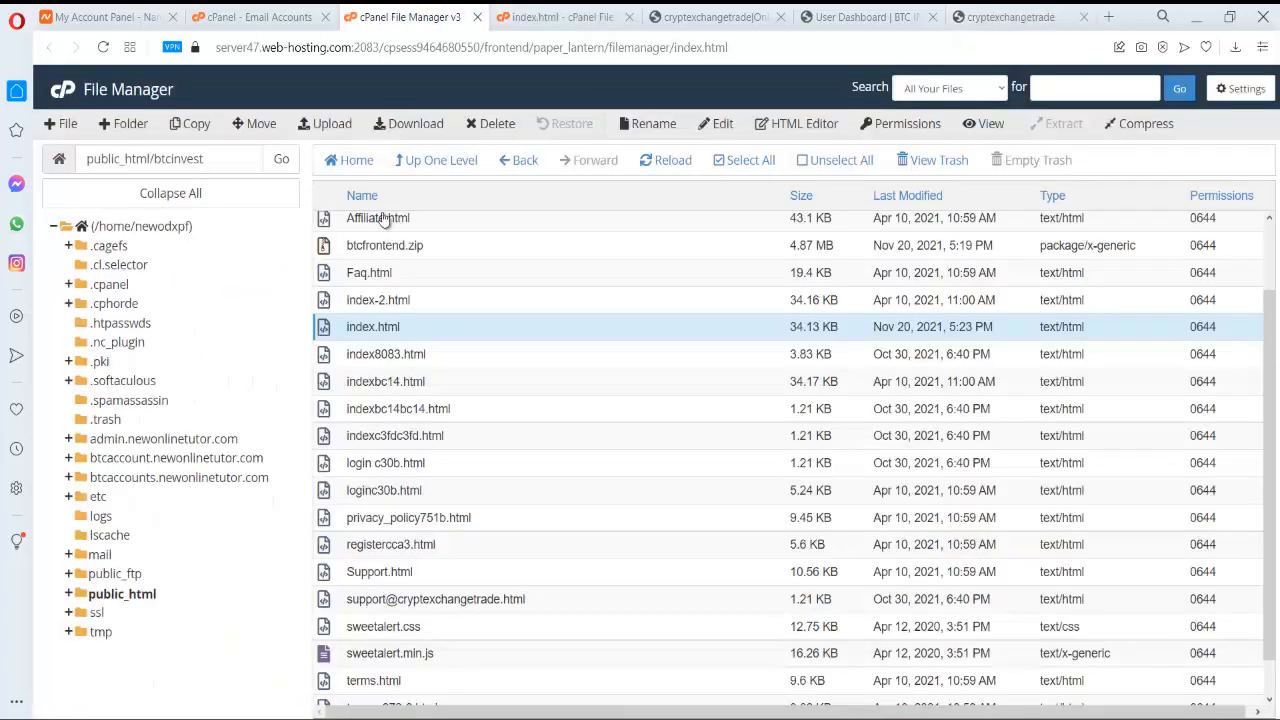
scroll(372, 400, up, 1)
scroll(374, 331, down, 2)
scroll(374, 357, up, 2)
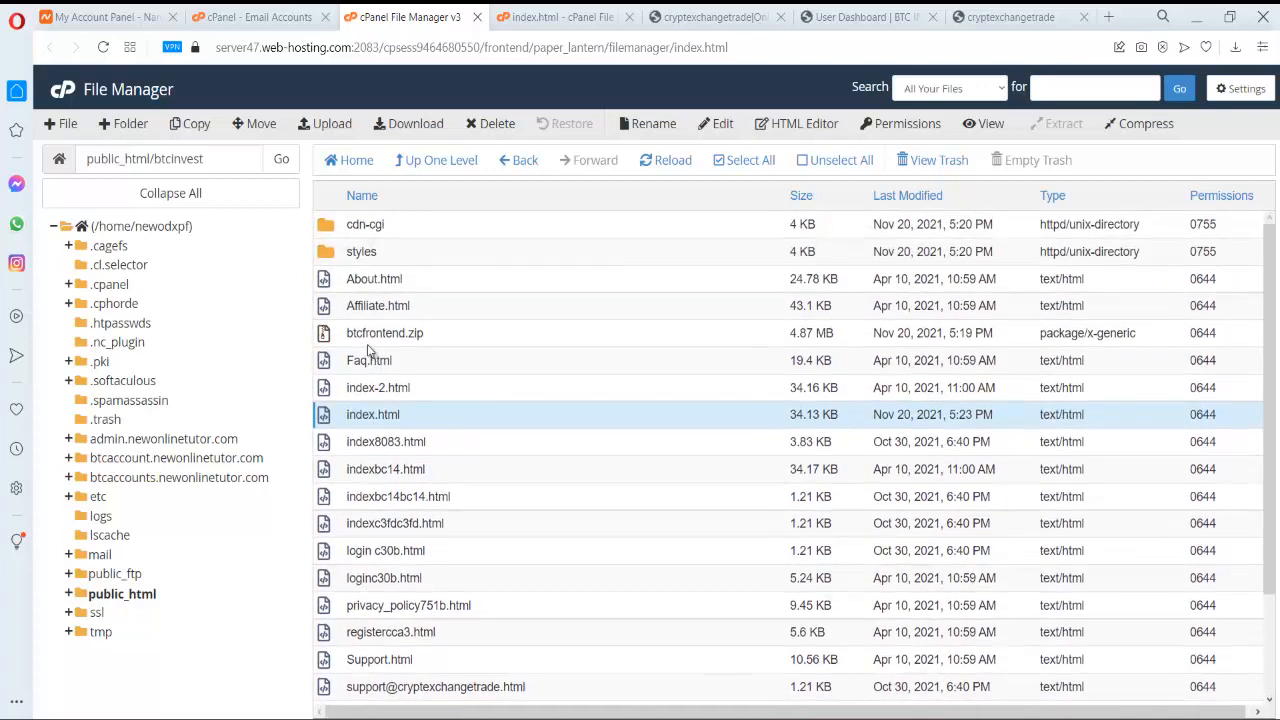
click(340, 287)
right_click(340, 287)
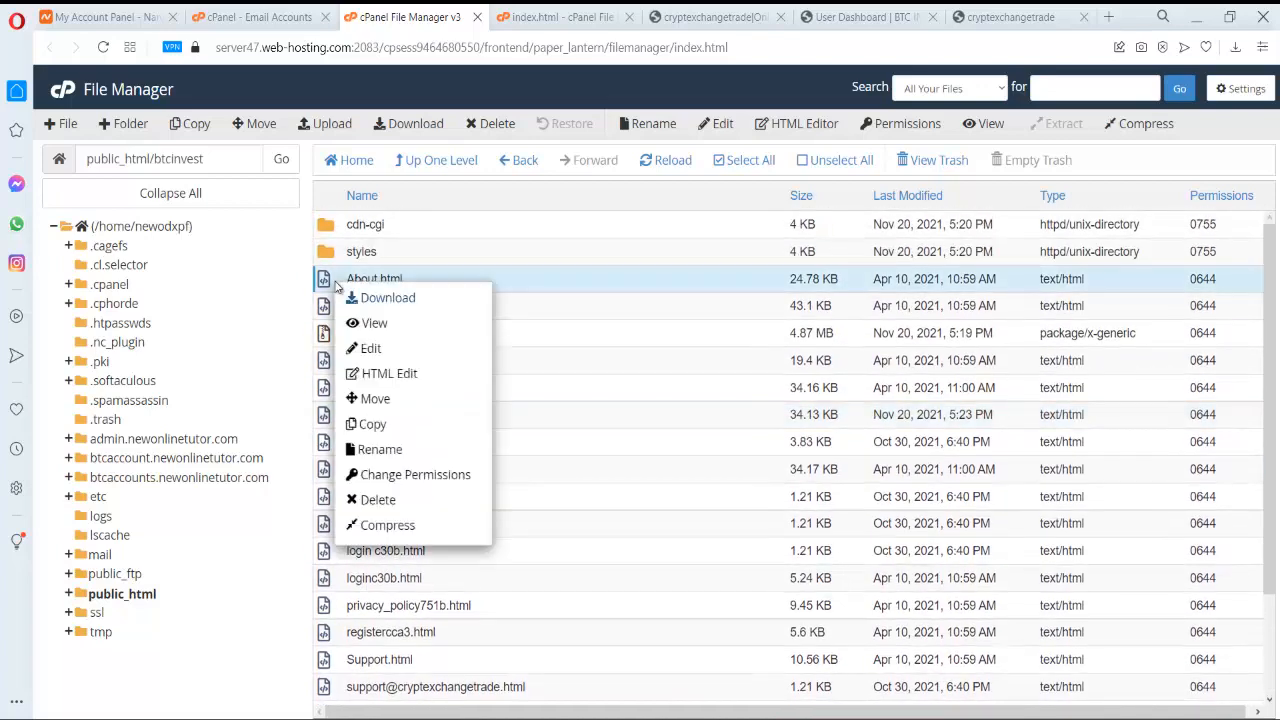
click(370, 348)
click(808, 528)
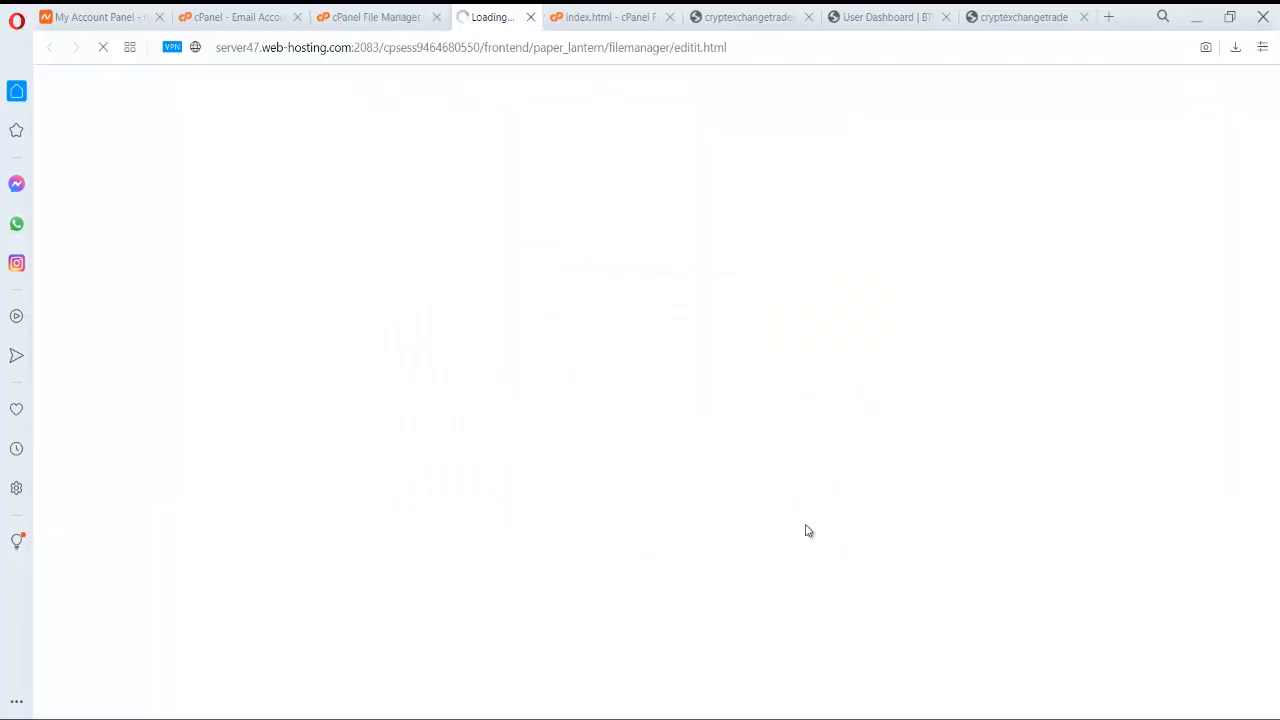
- Search About.html's source for 'logi' to locate its login links
click(808, 526)
key(ctrl+f)
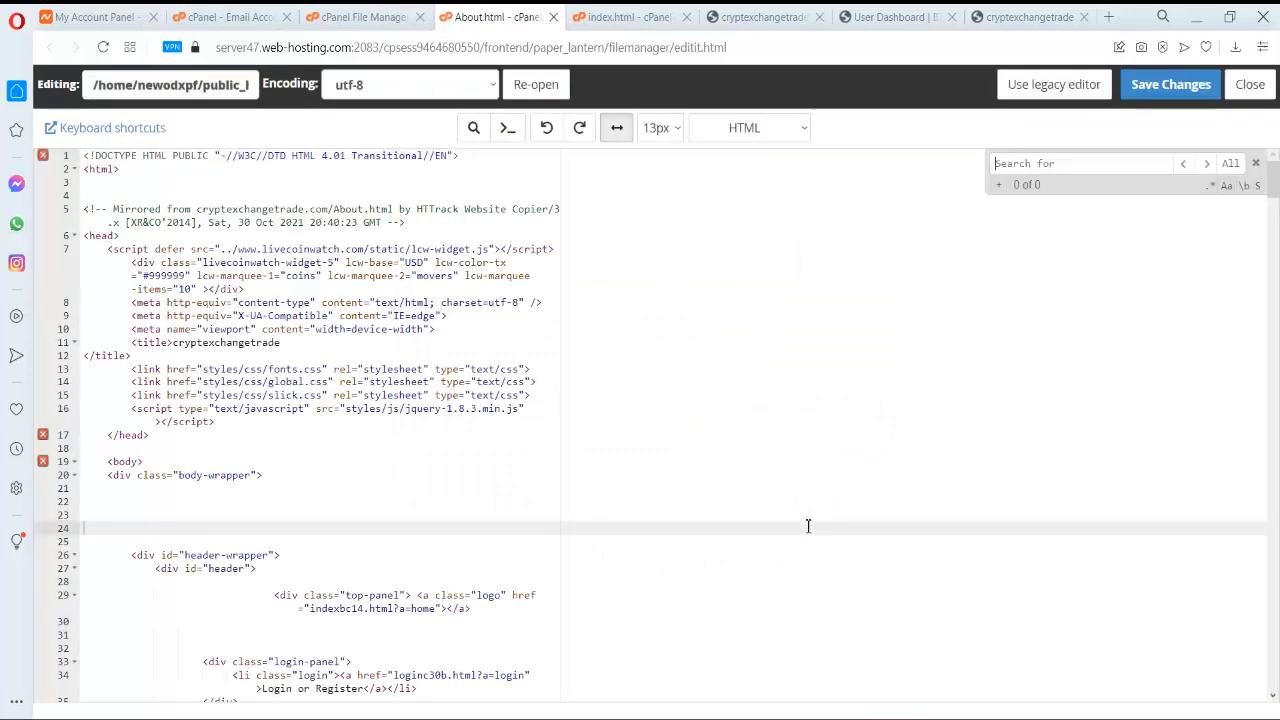
text(login)
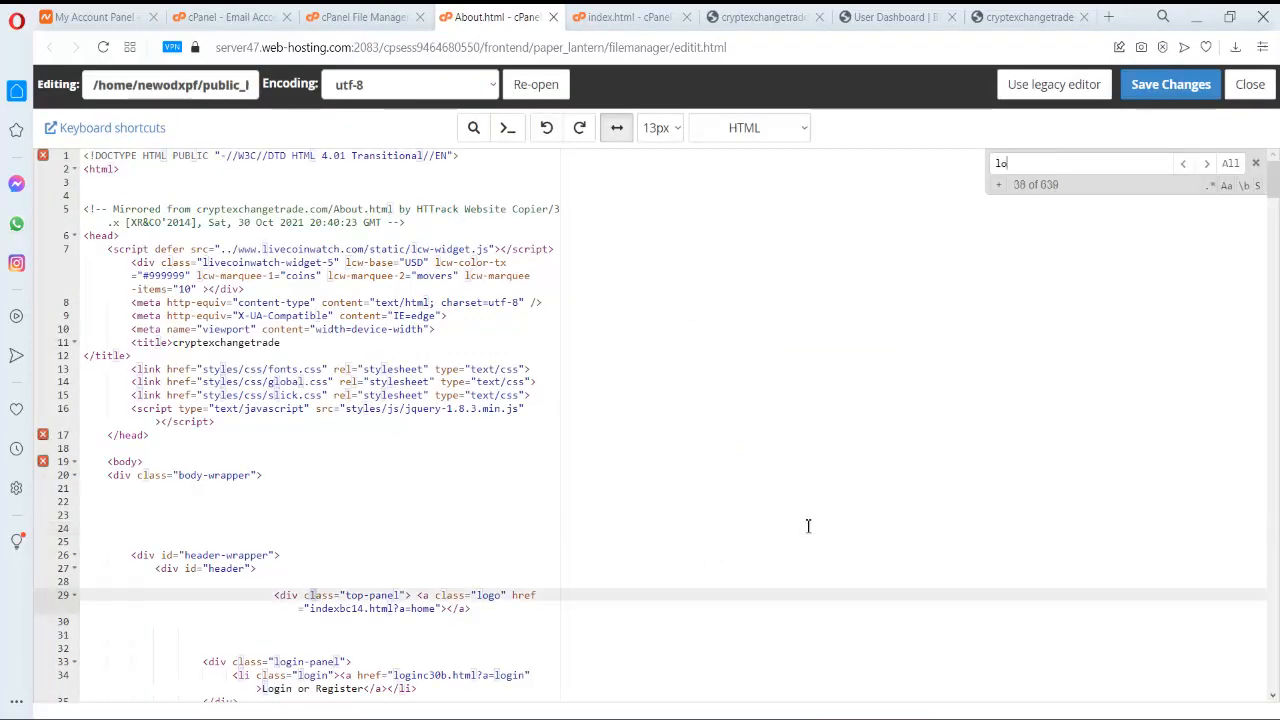
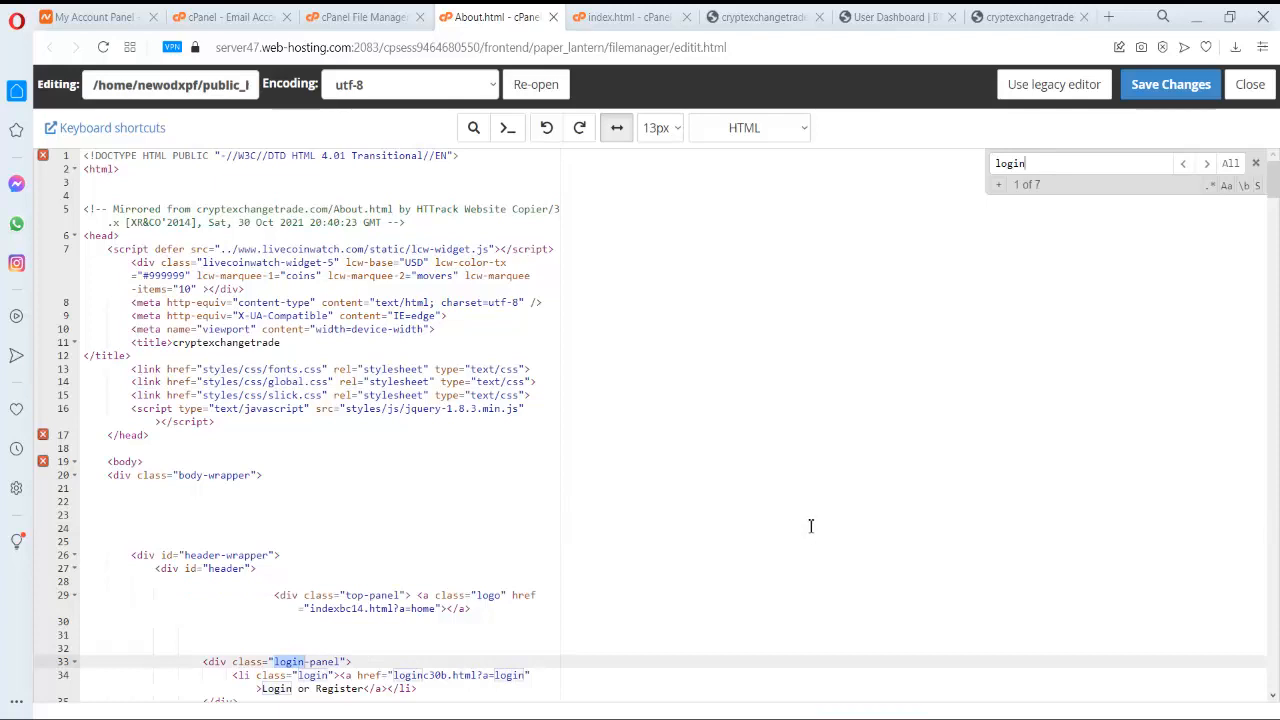
scroll(741, 375, down, 5)
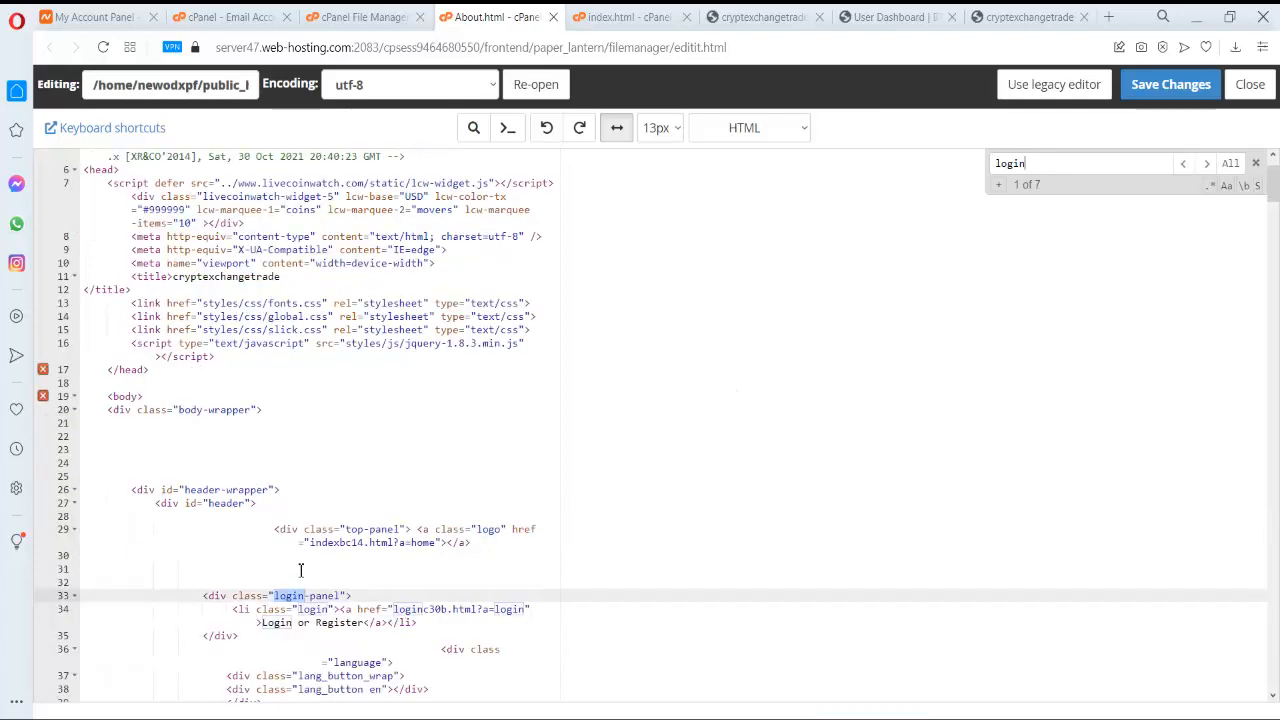
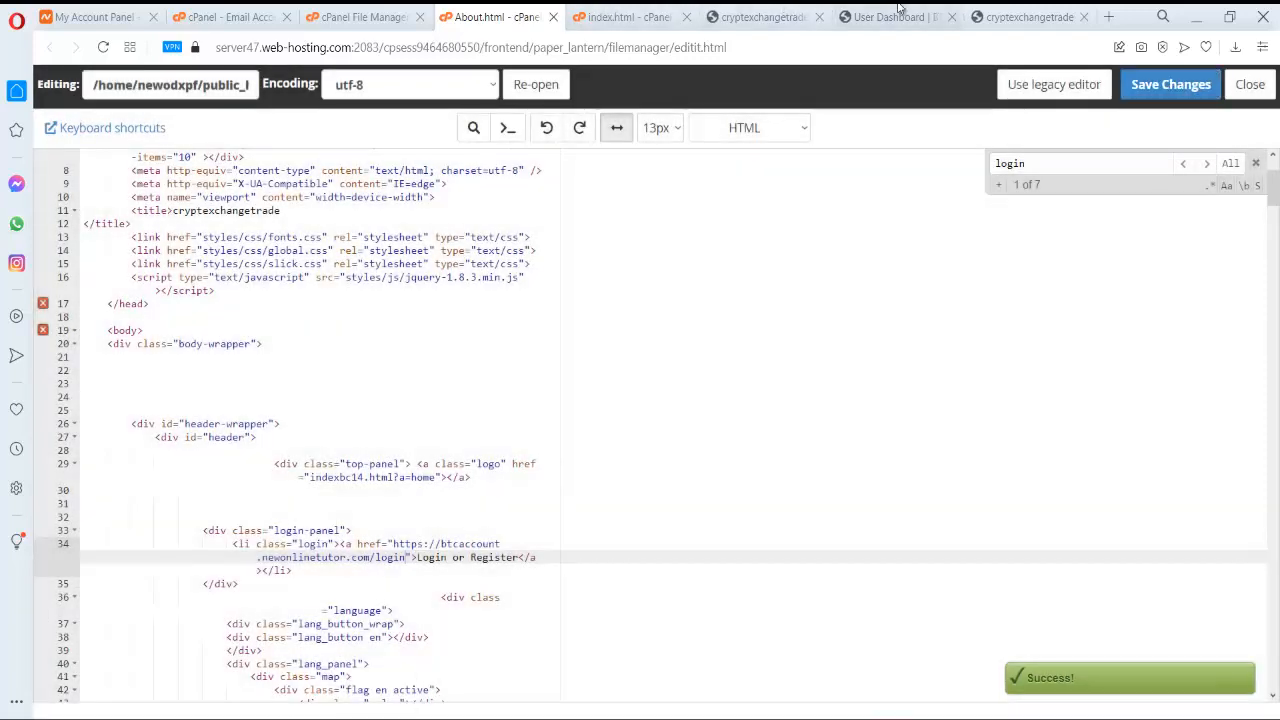
- From the live About us page, copy the base address newonlinetutor.com/btcinvest/
click(893, 16)
click(990, 14)
click(373, 47)
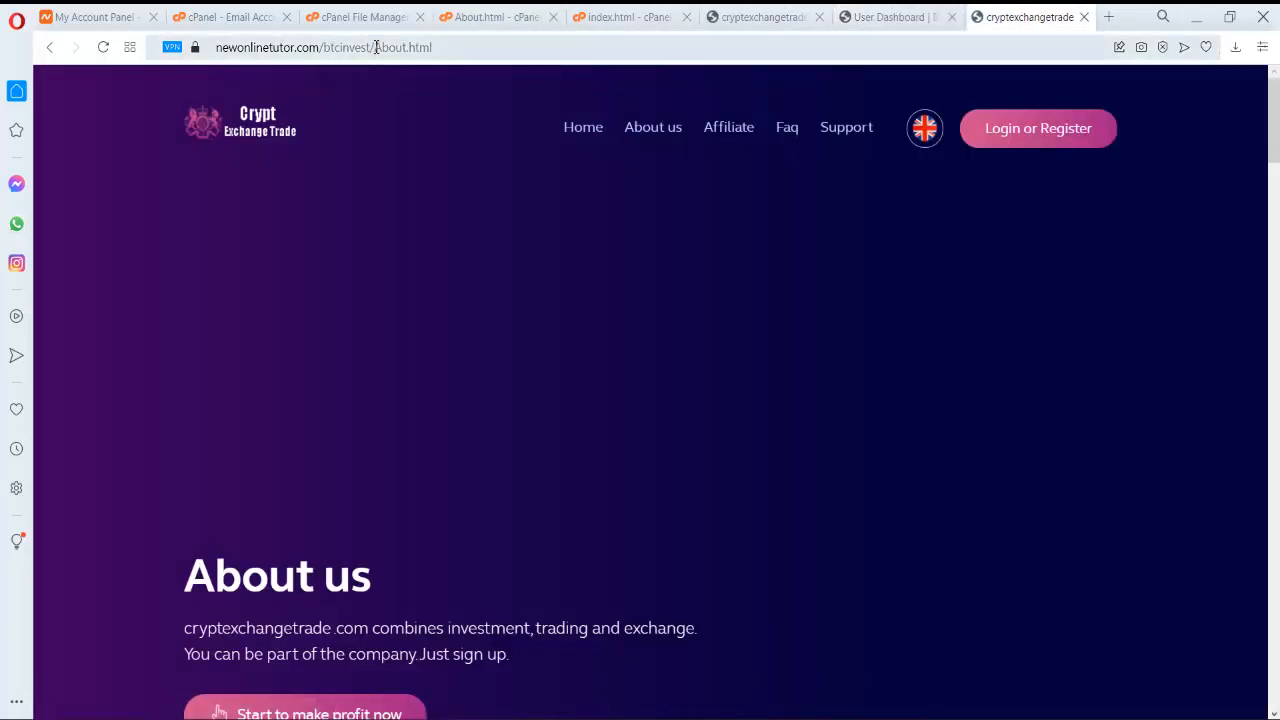
drag(373, 47, 203, 70)
key(ctrl+c)
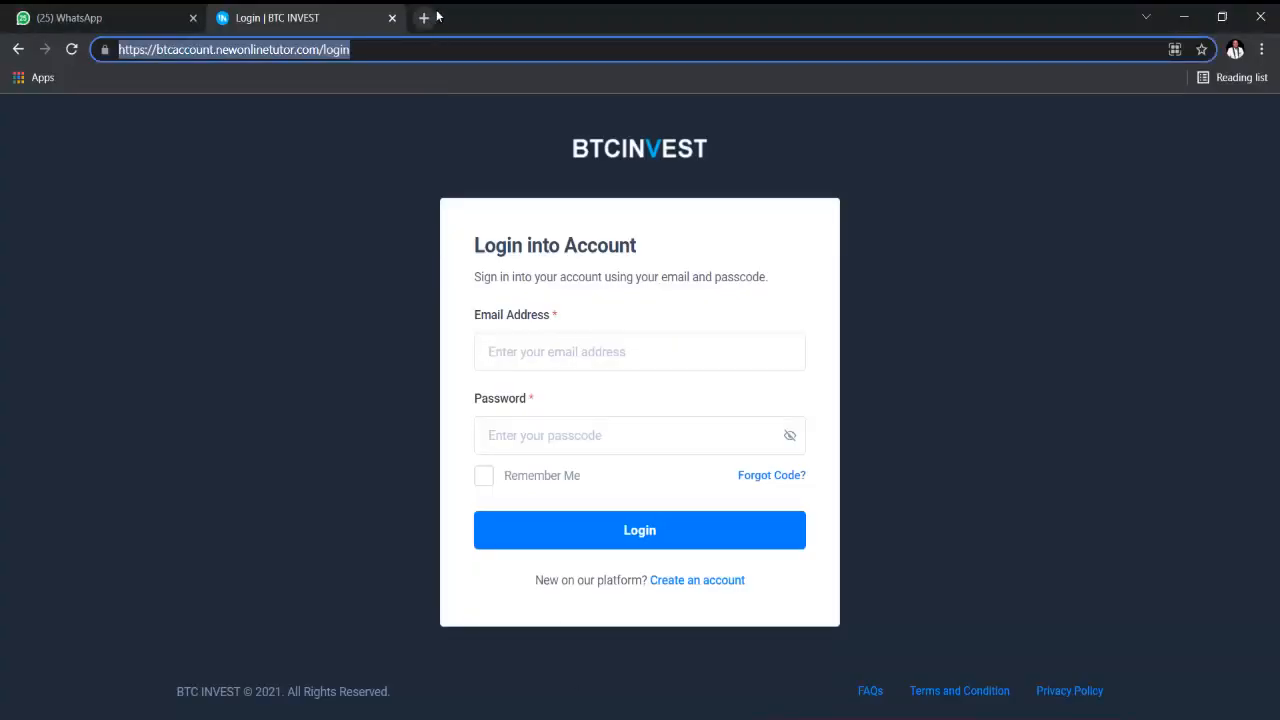
click(424, 17)
- Load newonlinetutor.com/btcinvest/ and confirm Login or Register reaches the BTC INVEST login page
key(ctrl+v)
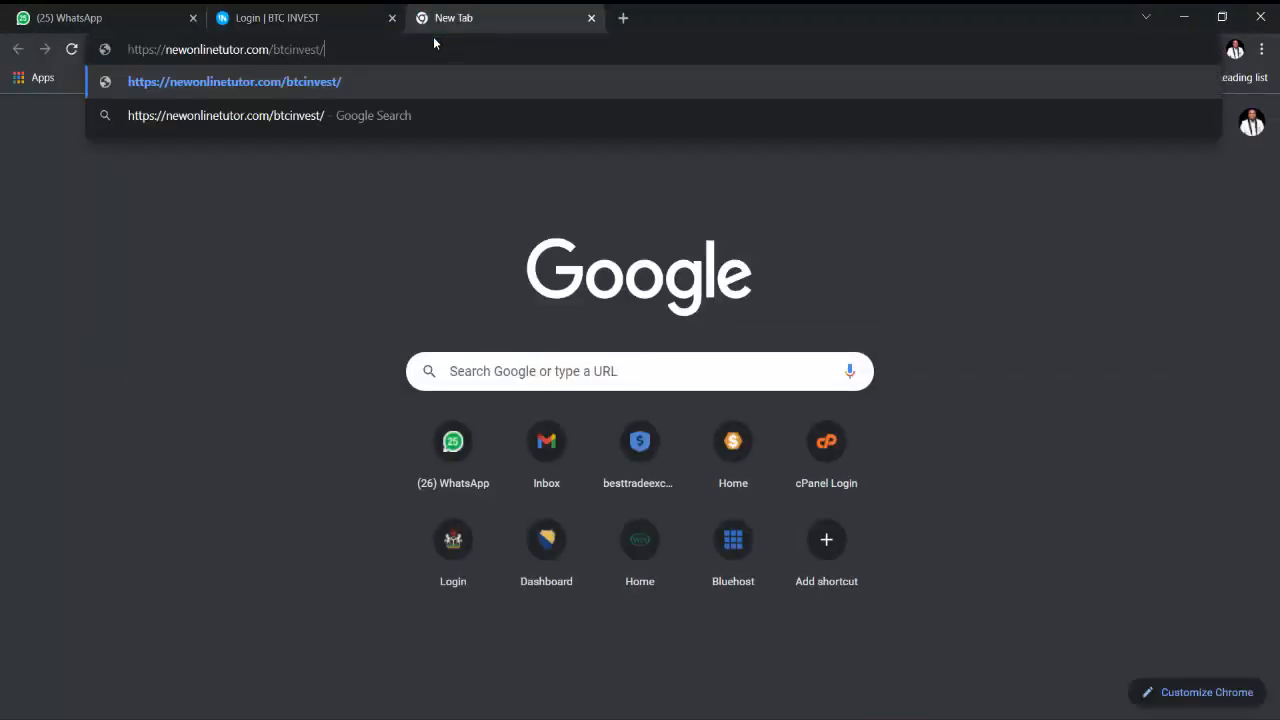
key(Return)
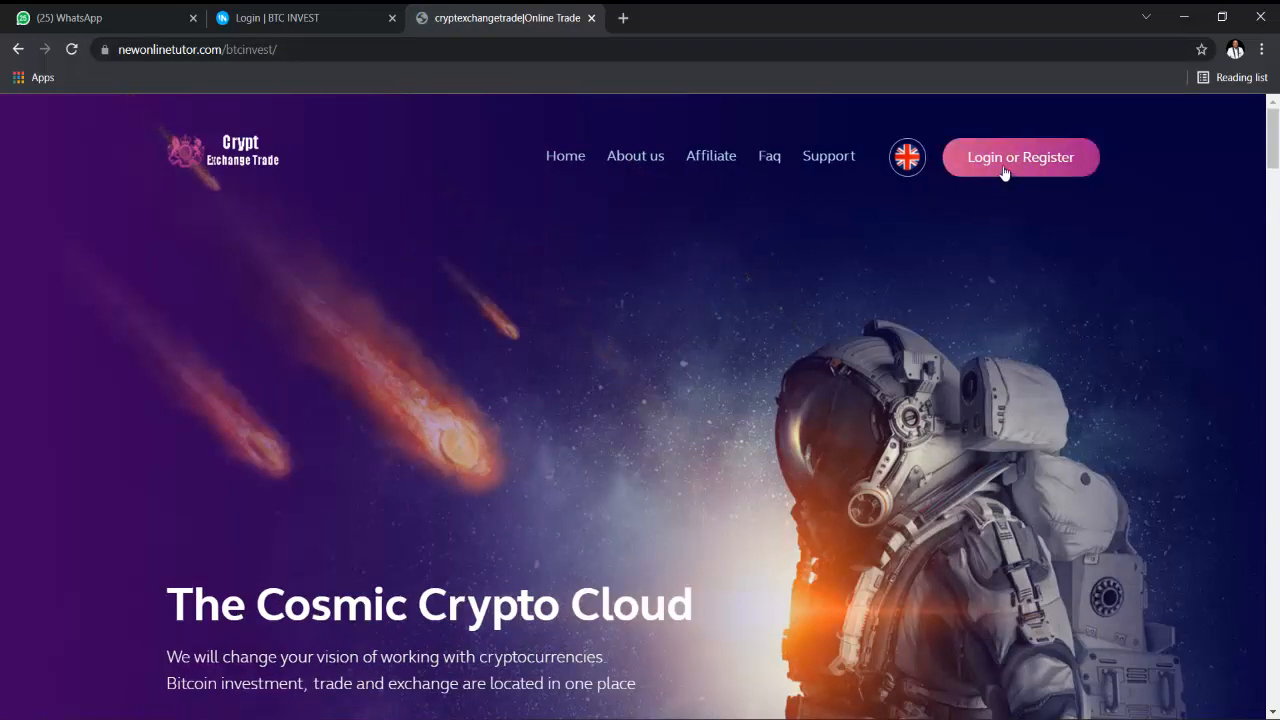
click(1005, 171)
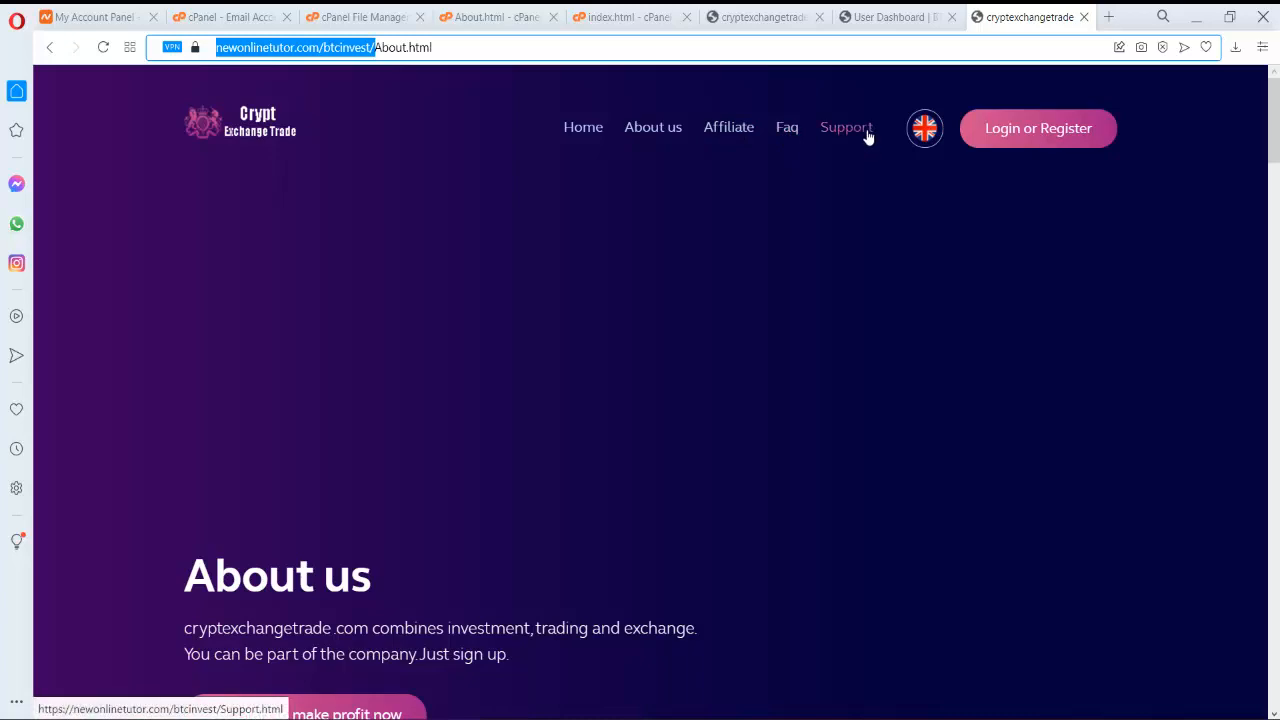
- Scroll through the live About us page down to the footer and back up
scroll(711, 196, down, 5)
scroll(711, 196, down, 15)
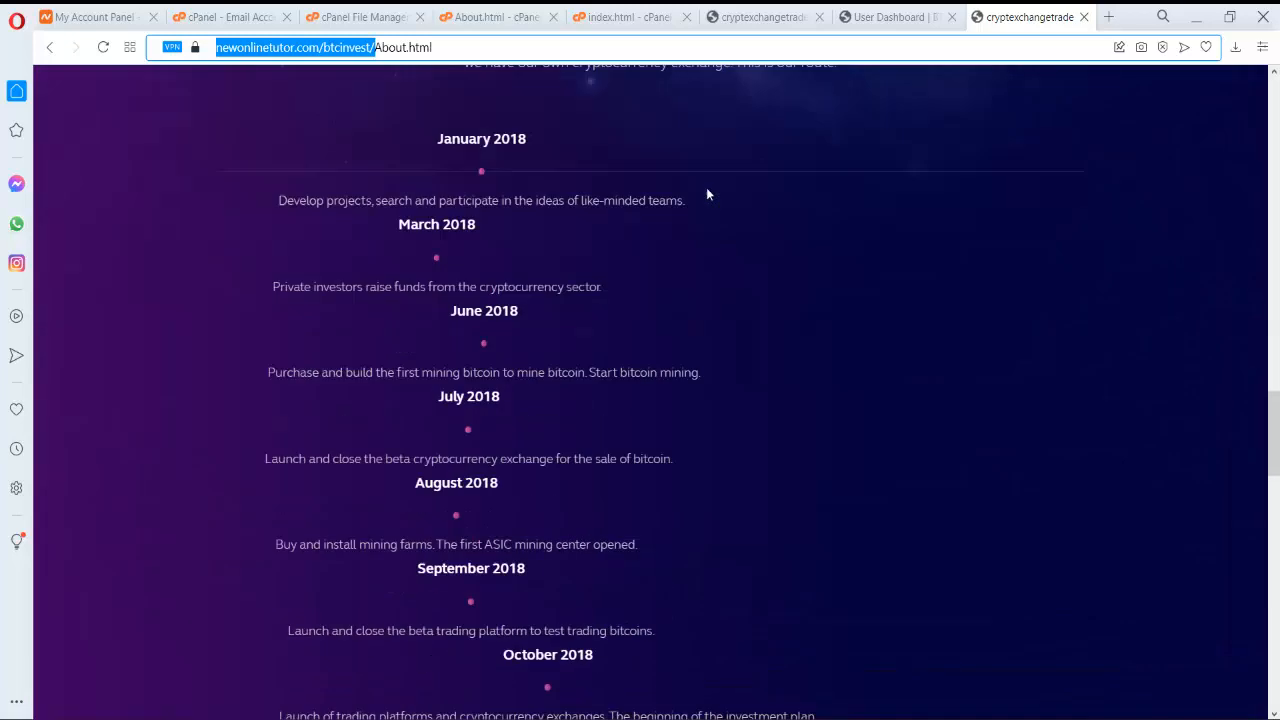
scroll(712, 192, down, 2)
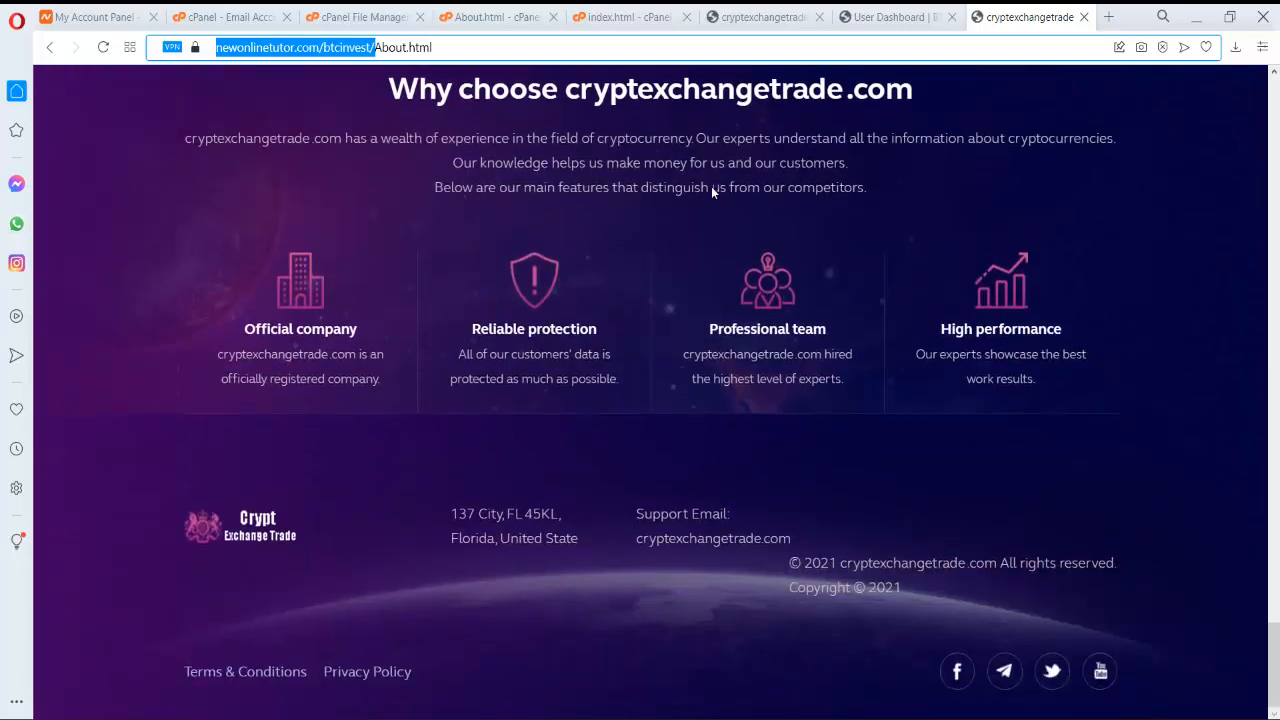
scroll(711, 186, up, 12)
scroll(707, 194, up, 8)
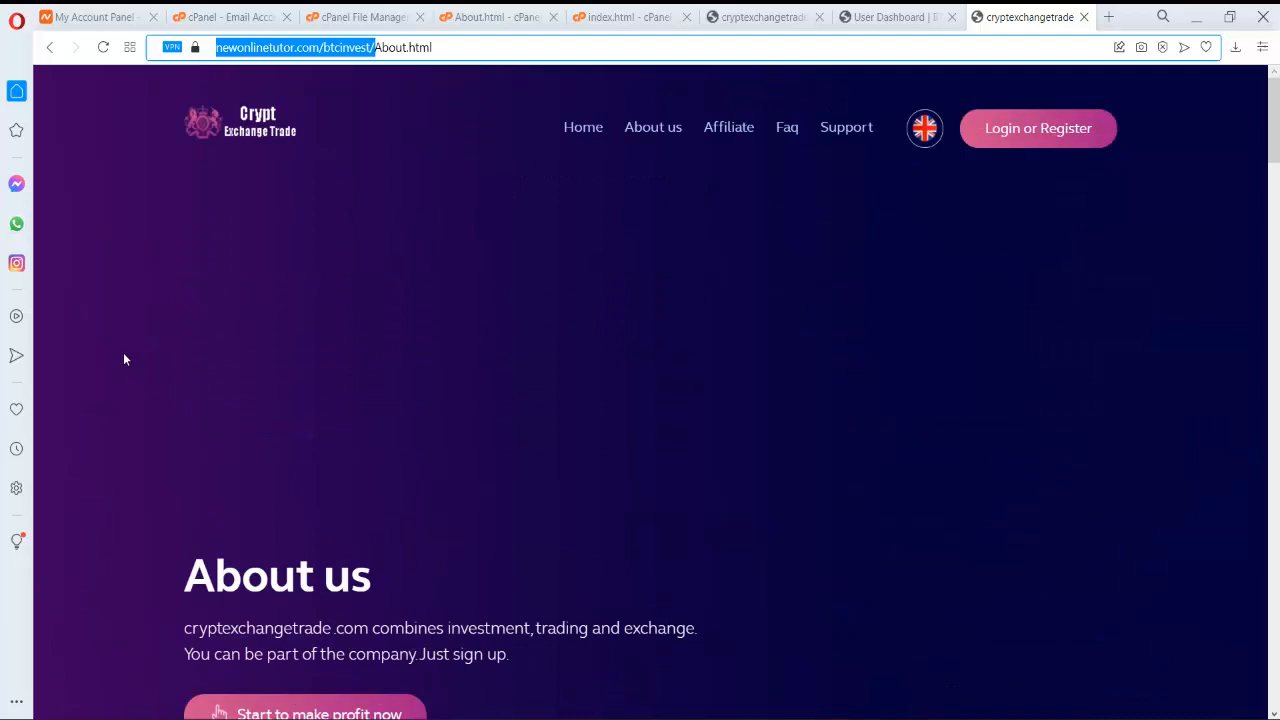
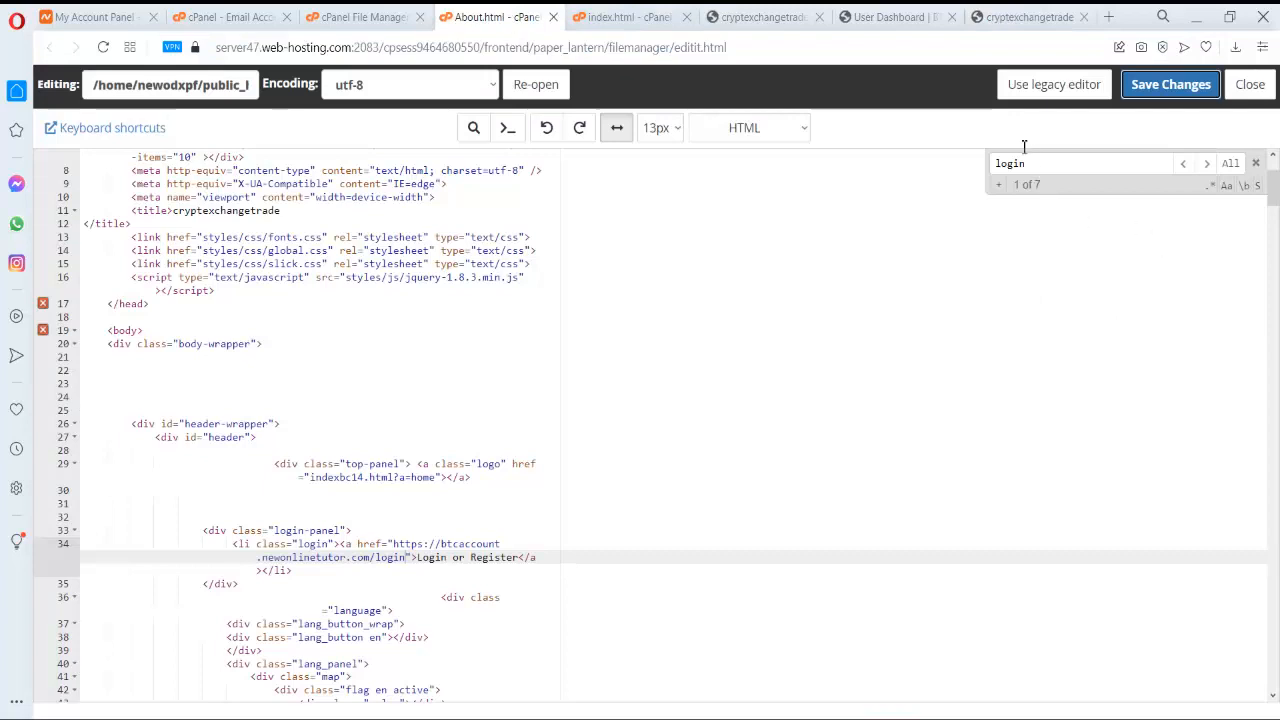
- Search About.html's source for the live page heading words 'The Cosmic', trimming the term
click(893, 17)
click(787, 17)
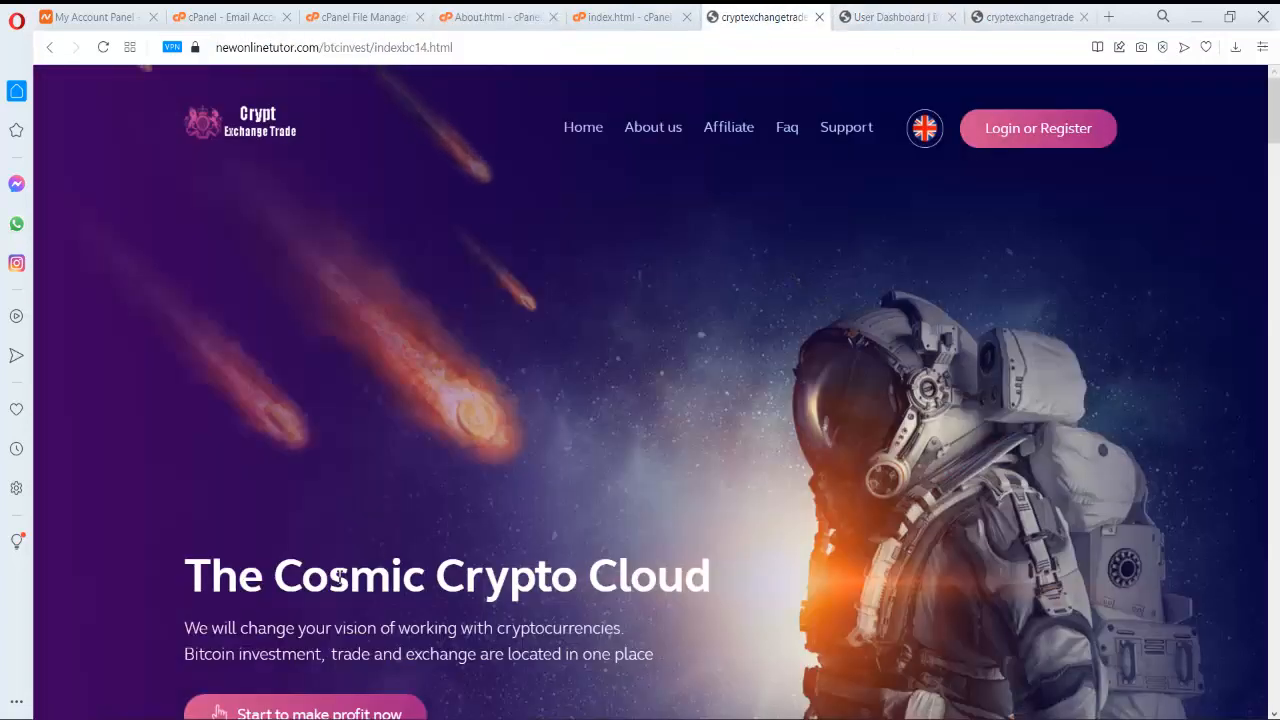
scroll(378, 558, down, 2)
drag(171, 406, 424, 422)
key(ctrl+c)
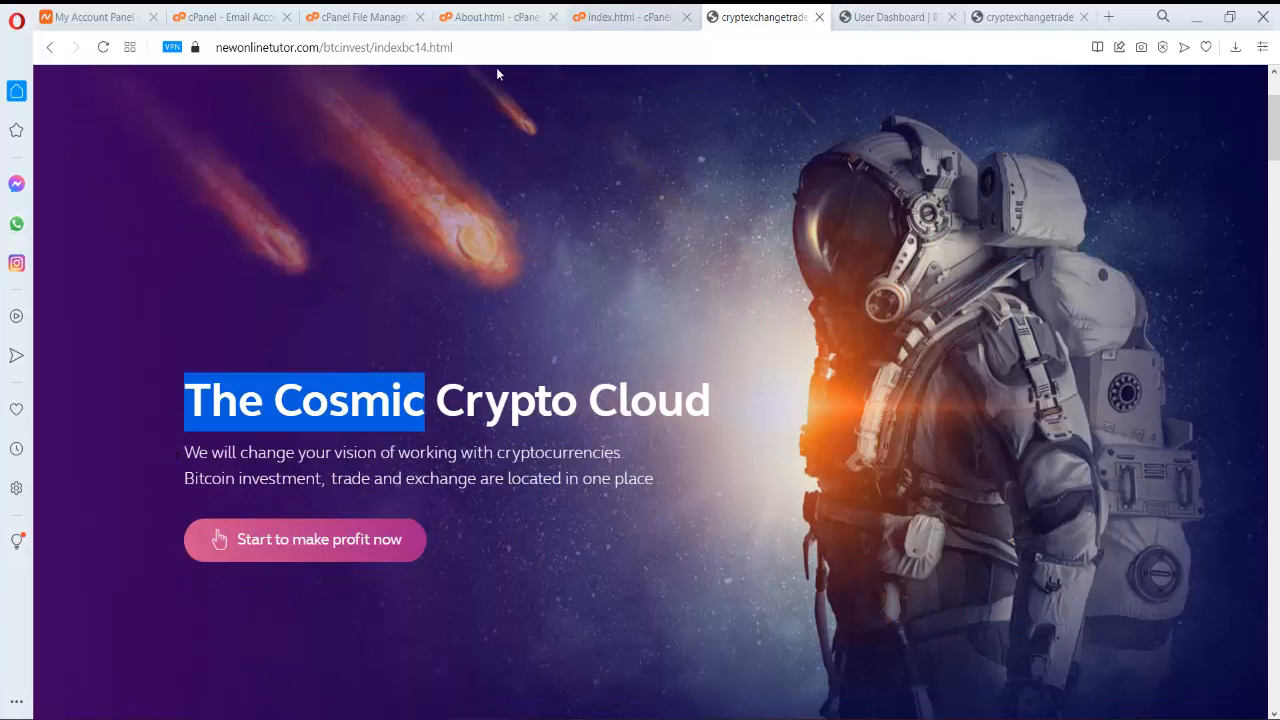
click(497, 17)
double_click(1034, 163)
key(ctrl+v)
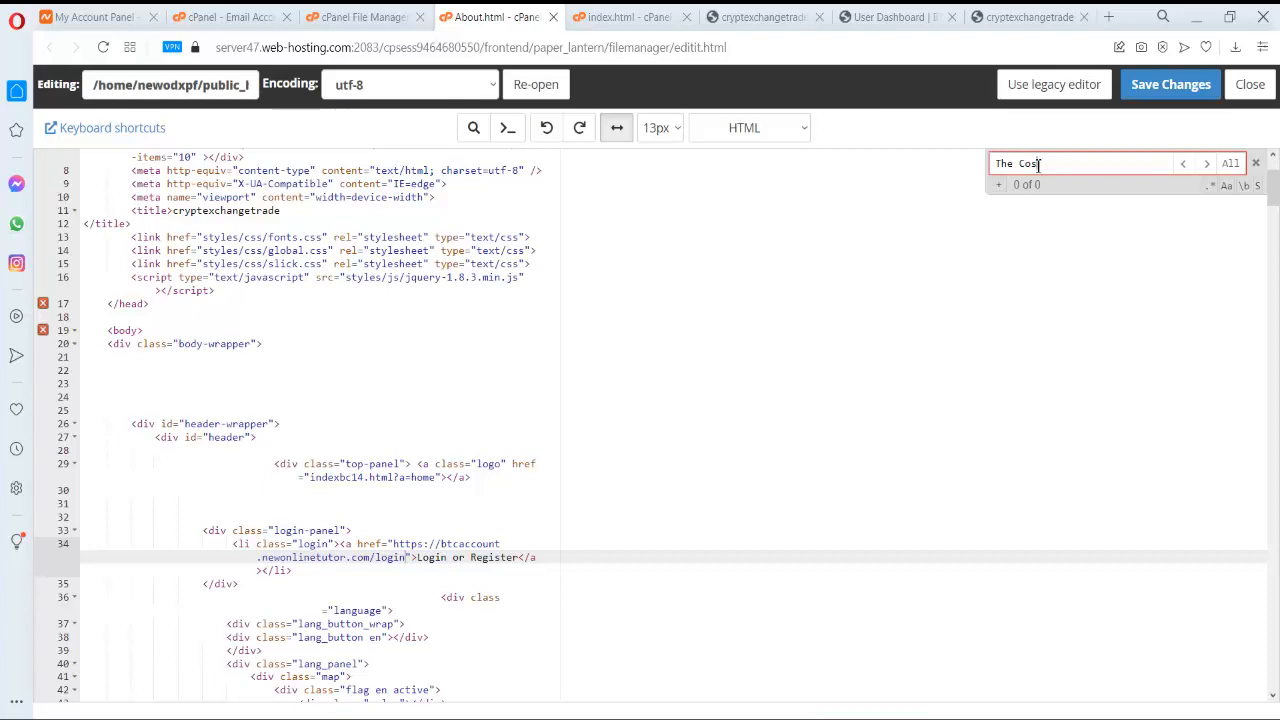
key(BackSpace)
key(BackSpace)
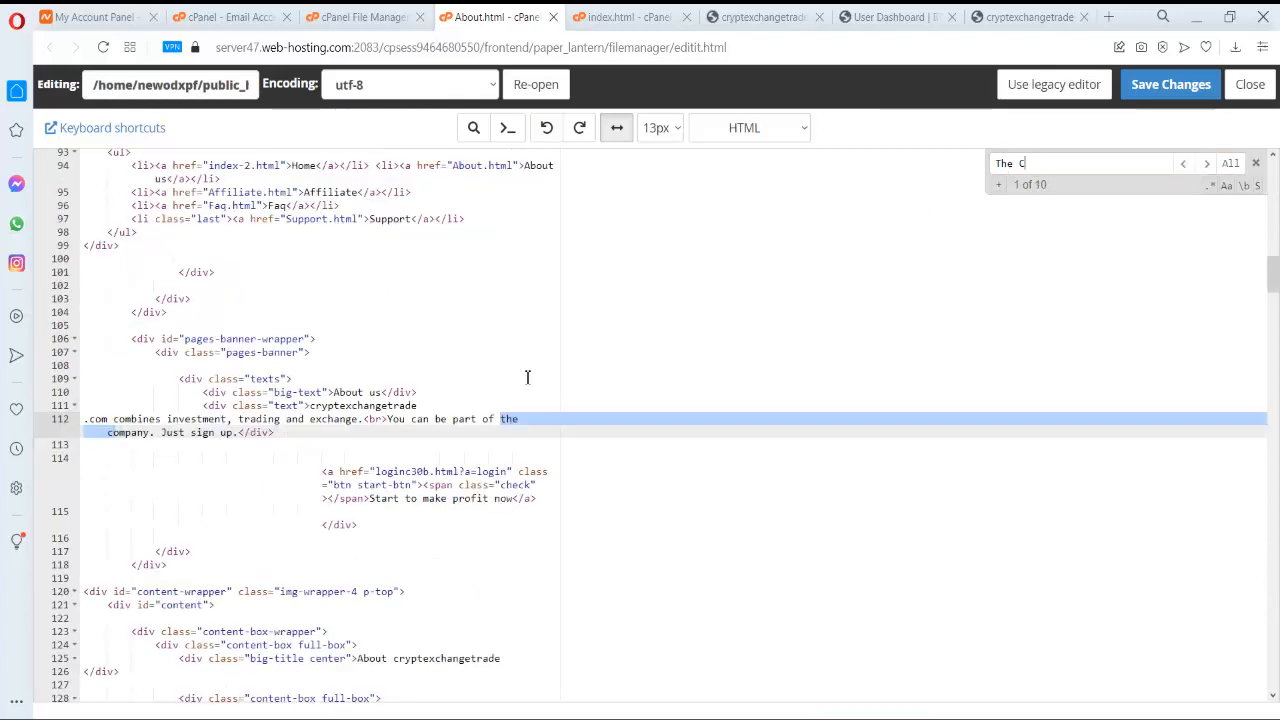
key(BackSpace)
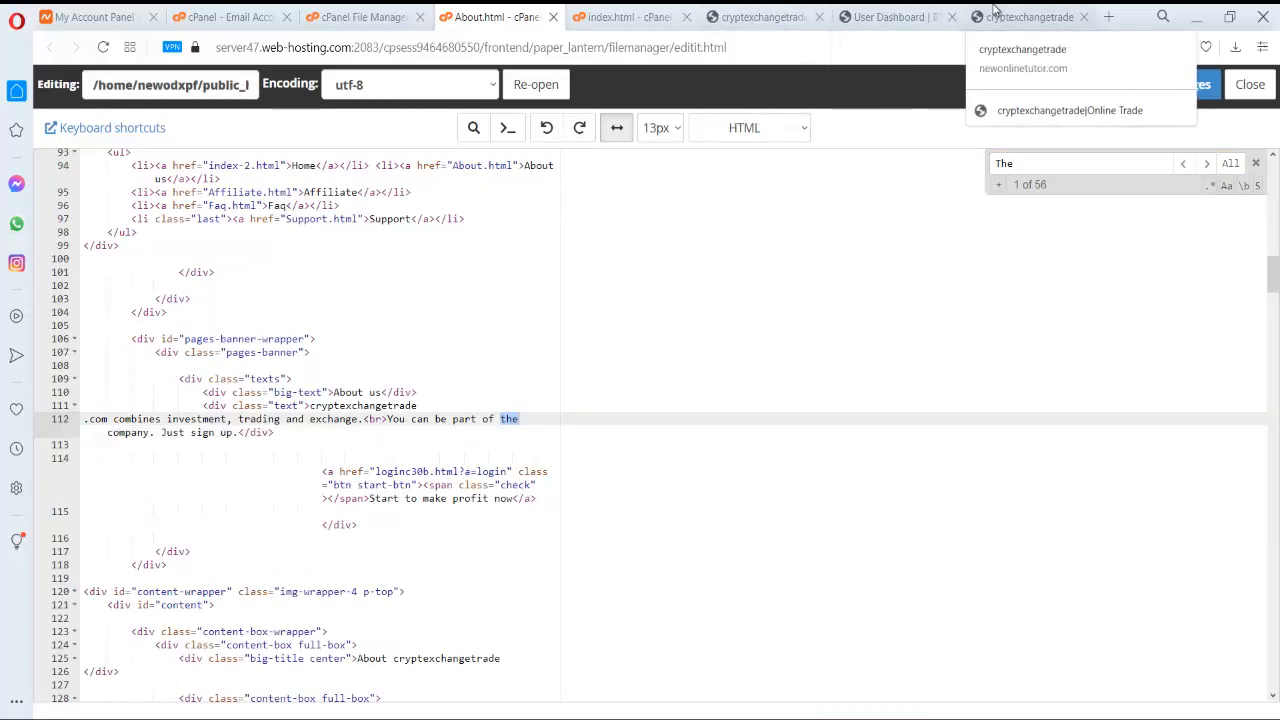
- Select the About us heading and opening sentence on the live About us page
click(1025, 17)
scroll(814, 157, down, 2)
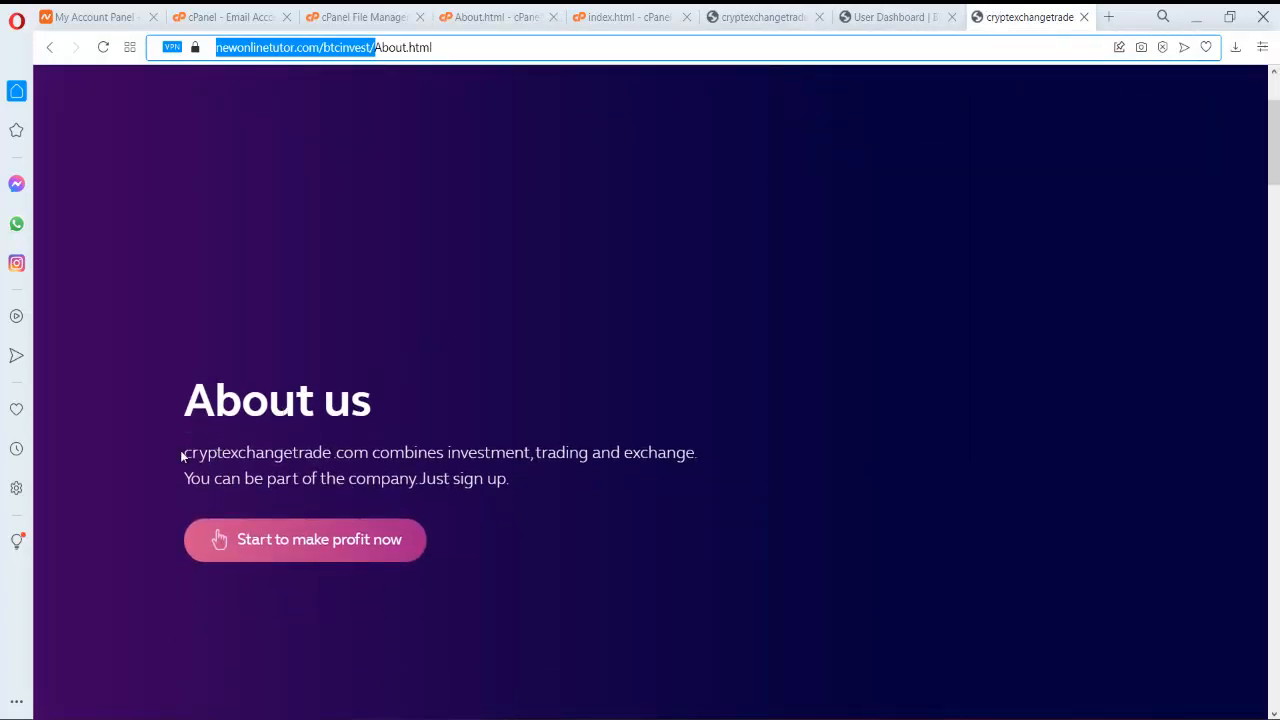
click(188, 406)
drag(210, 406, 377, 446)
click(208, 458)
drag(184, 458, 535, 452)
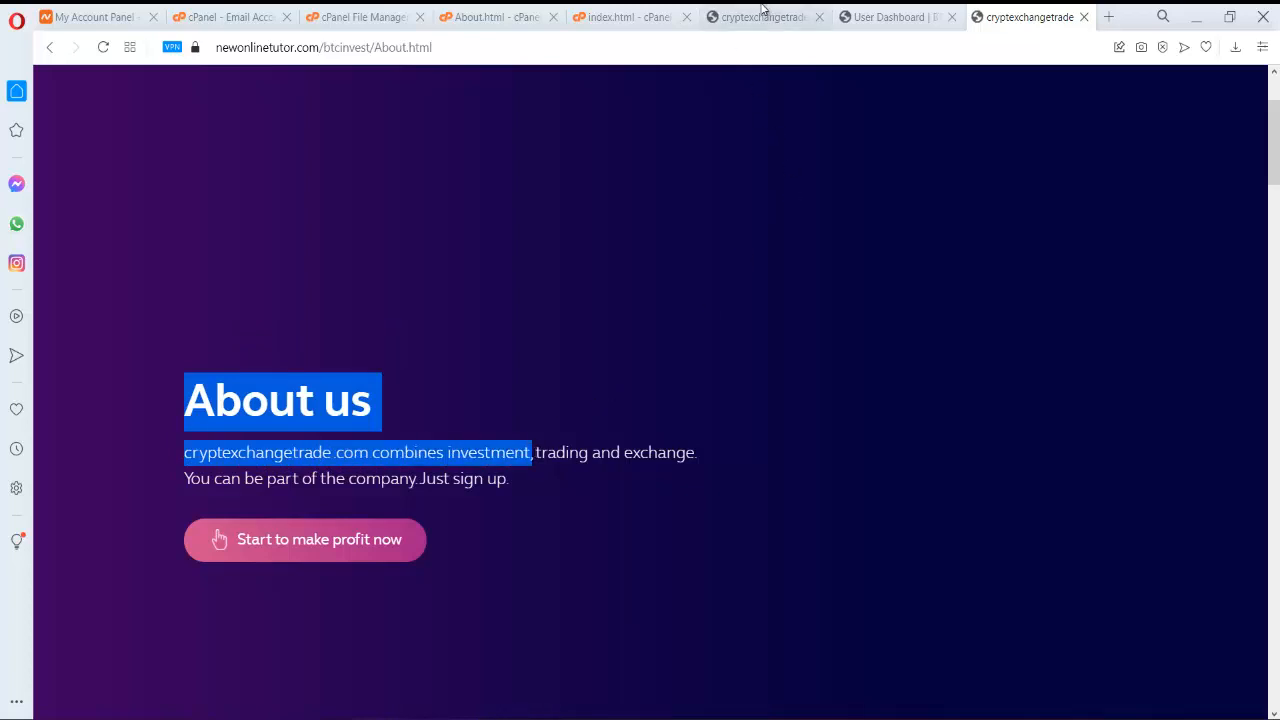
- Search About.html's source for the copied text, then step through matches for 'about'
click(495, 17)
click(1022, 168)
key(ctrl+v)
key(Left)
key(Left)
key(Left)
key(Left)
key(Left)
key(Left)
key(Left)
key(Left)
key(Left)
key(Left)
key(Left)
key(Left)
key(Left)
key(Left)
key(Left)
key(Left)
key(Left)
key(Left)
key(Left)
key(Left)
key(BackSpace)
key(BackSpace)
key(BackSpace)
key(BackSpace)
key(BackSpace)
key(BackSpace)
key(BackSpace)
key(BackSpace)
key(BackSpace)
key(BackSpace)
key(BackSpace)
key(BackSpace)
key(BackSpace)
key(BackSpace)
key(BackSpace)
key(BackSpace)
key(BackSpace)
key(BackSpace)
key(BackSpace)
key(BackSpace)
text(a)
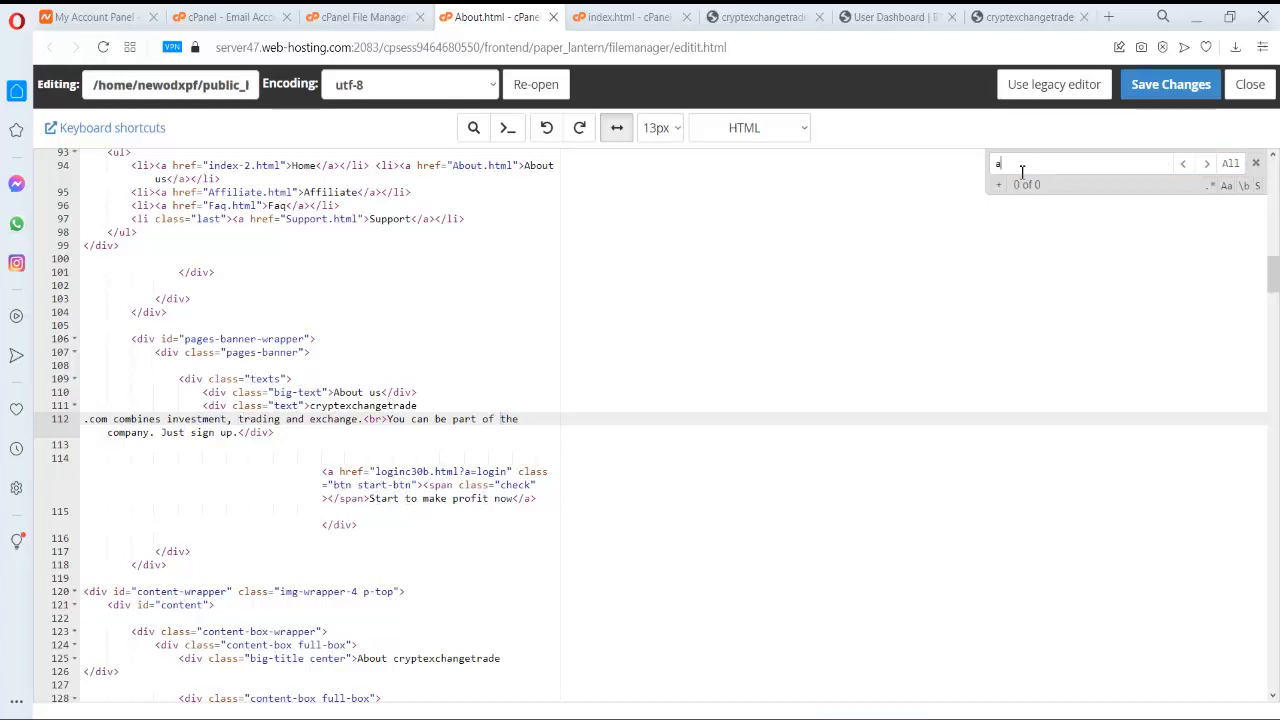
text(bout)
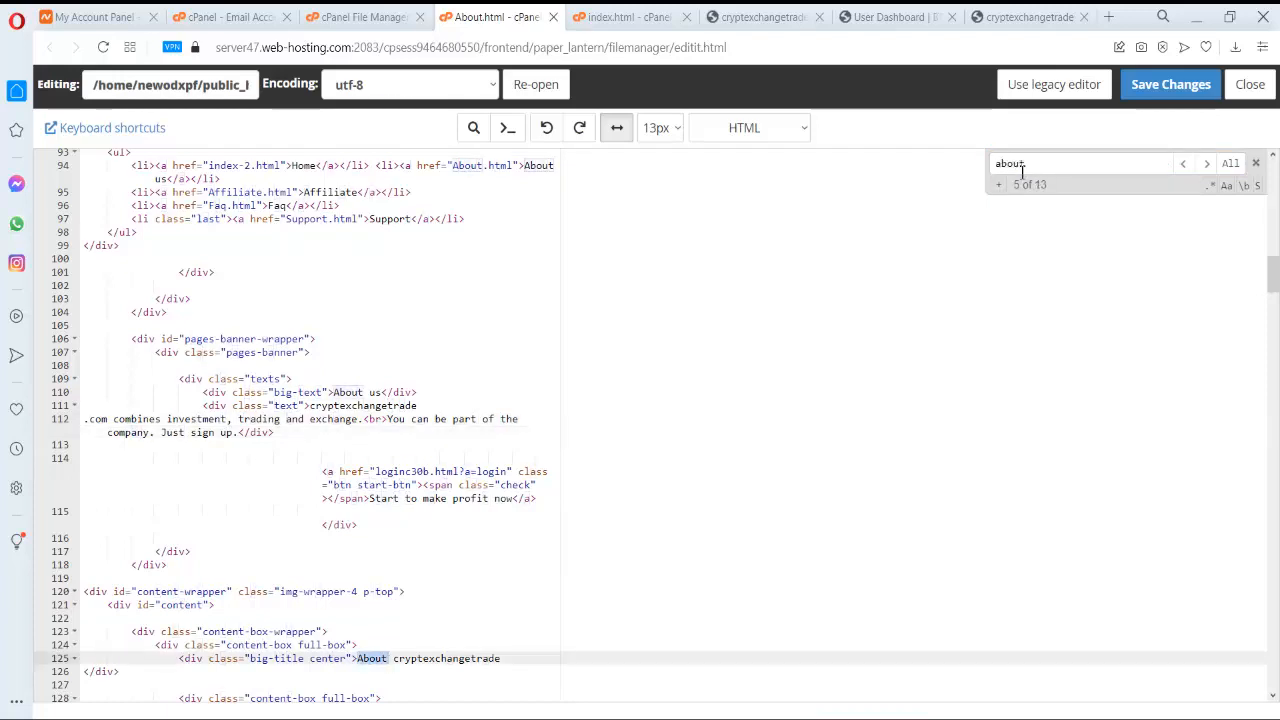
key(Return)
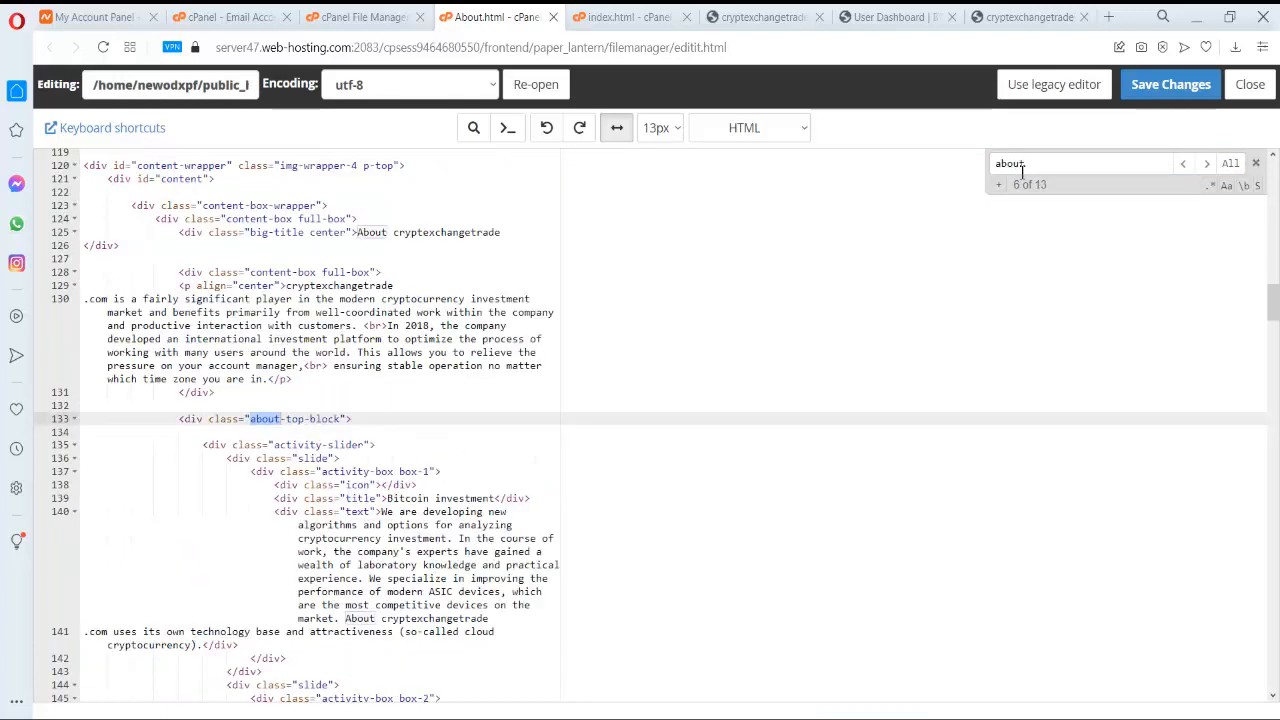
key(Return)
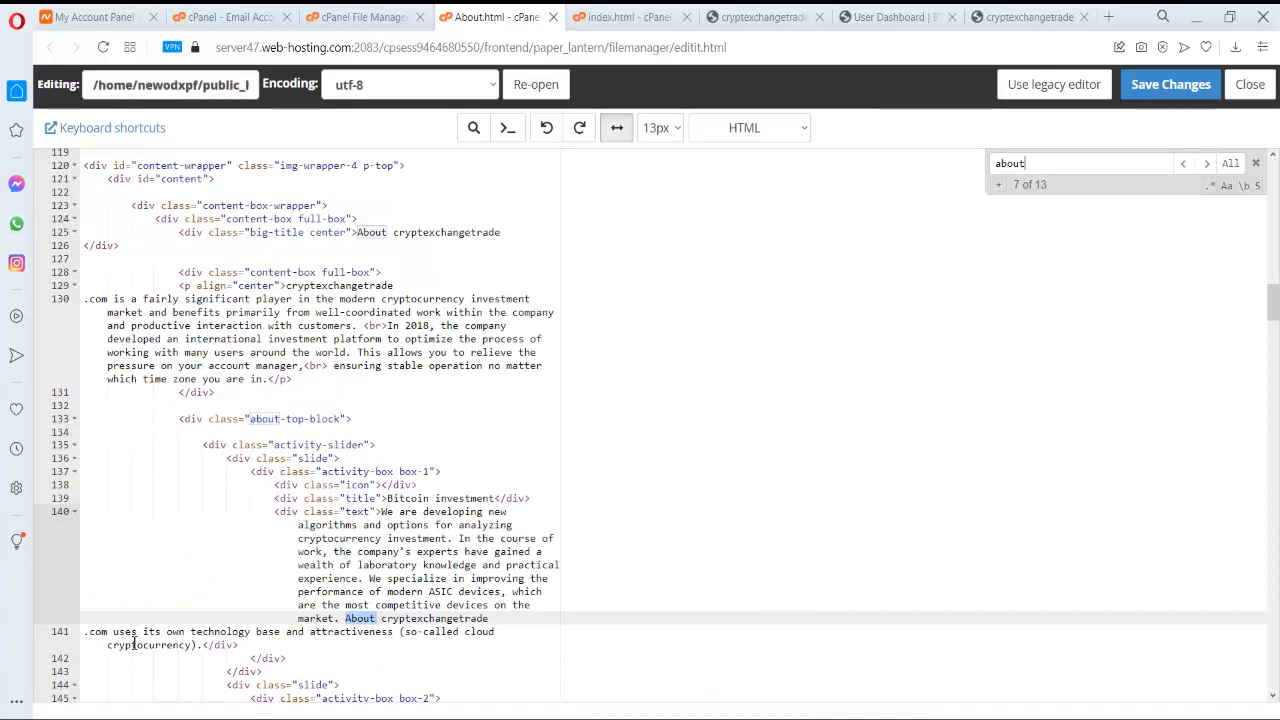
- Select the About text on line 140, save About.html (no changes), and switch to index.html
click(347, 622)
drag(347, 622, 401, 637)
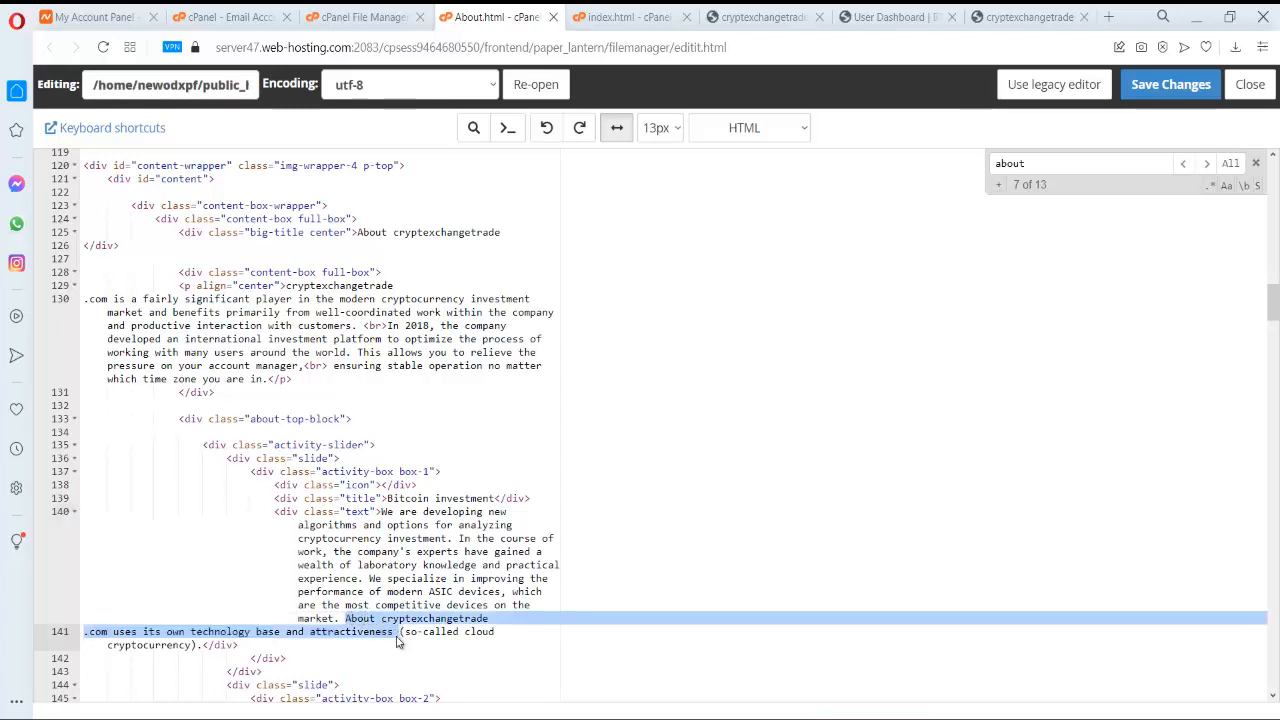
click(1185, 88)
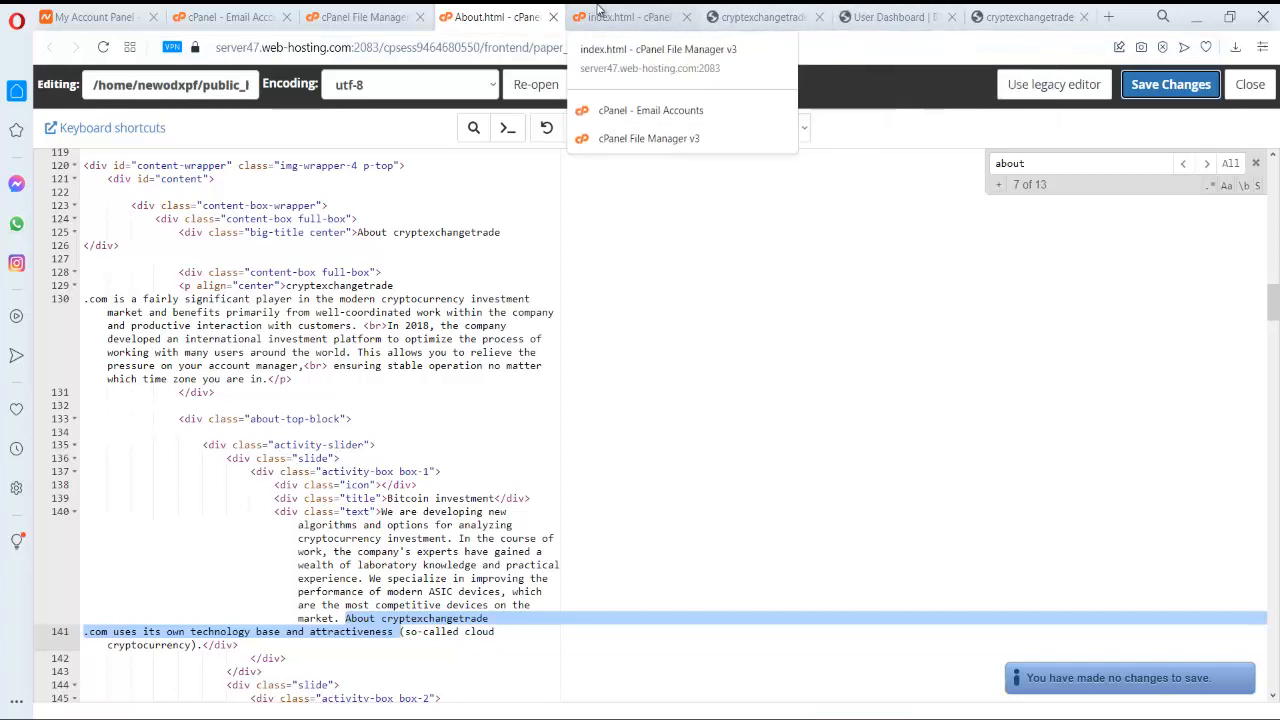
click(592, 12)
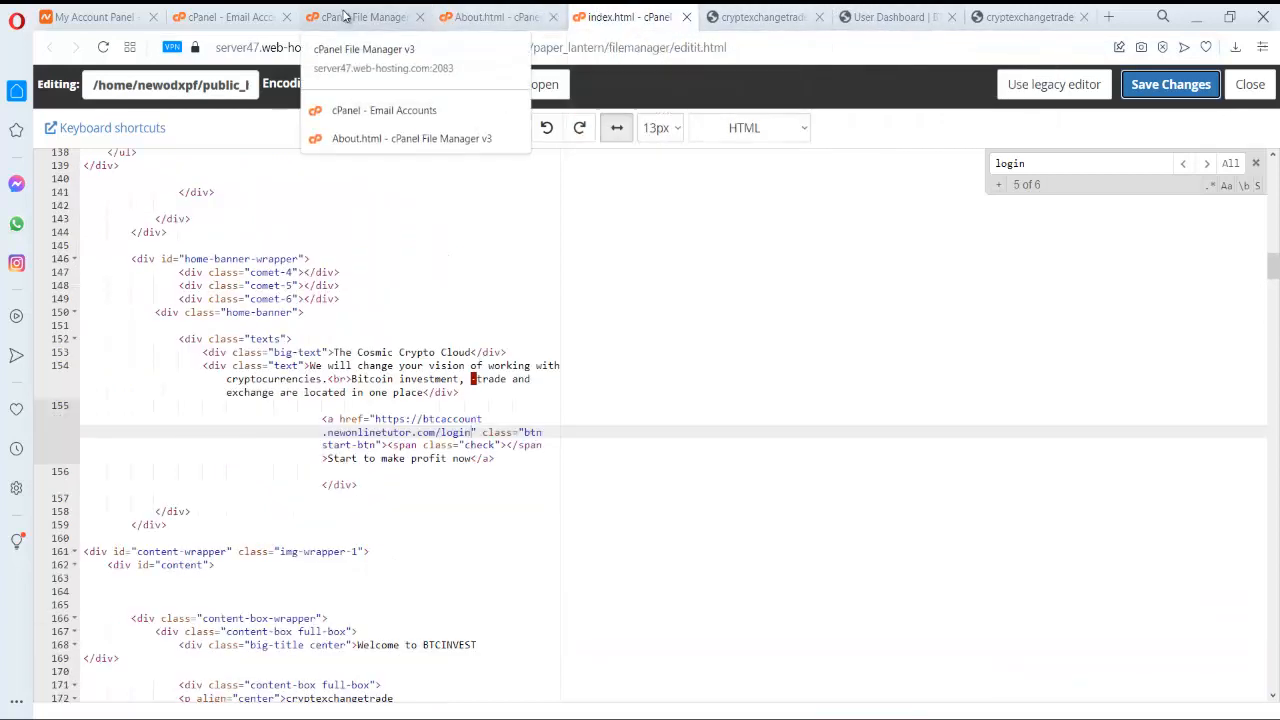
- In the BTCInvest admin sidebar, expand Application Settings and open Global Settings
click(895, 14)
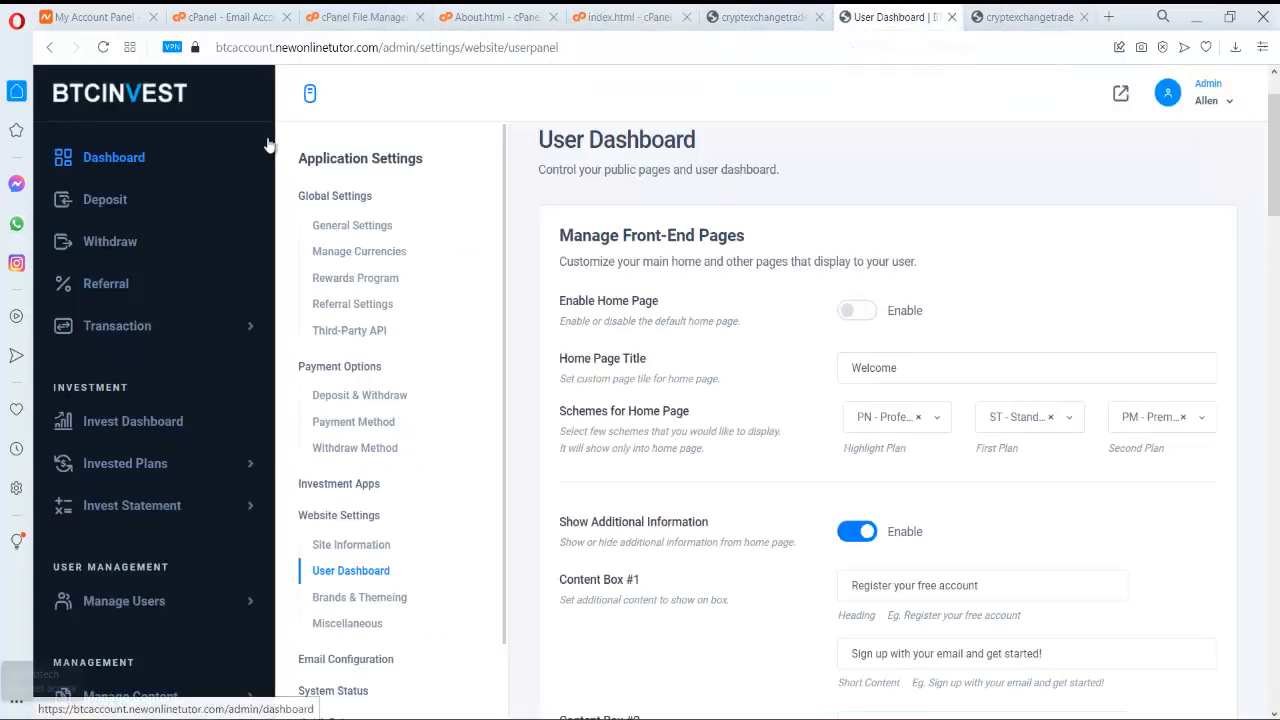
scroll(257, 160, down, 3)
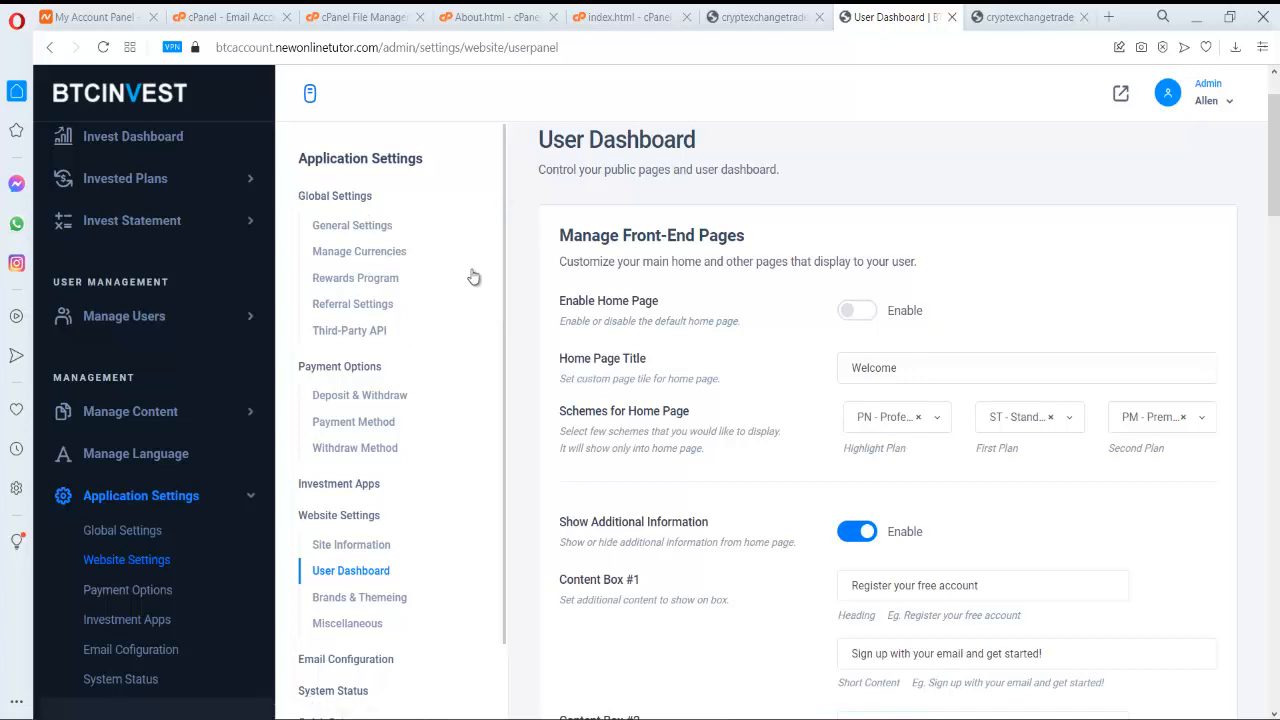
scroll(474, 276, down, 1)
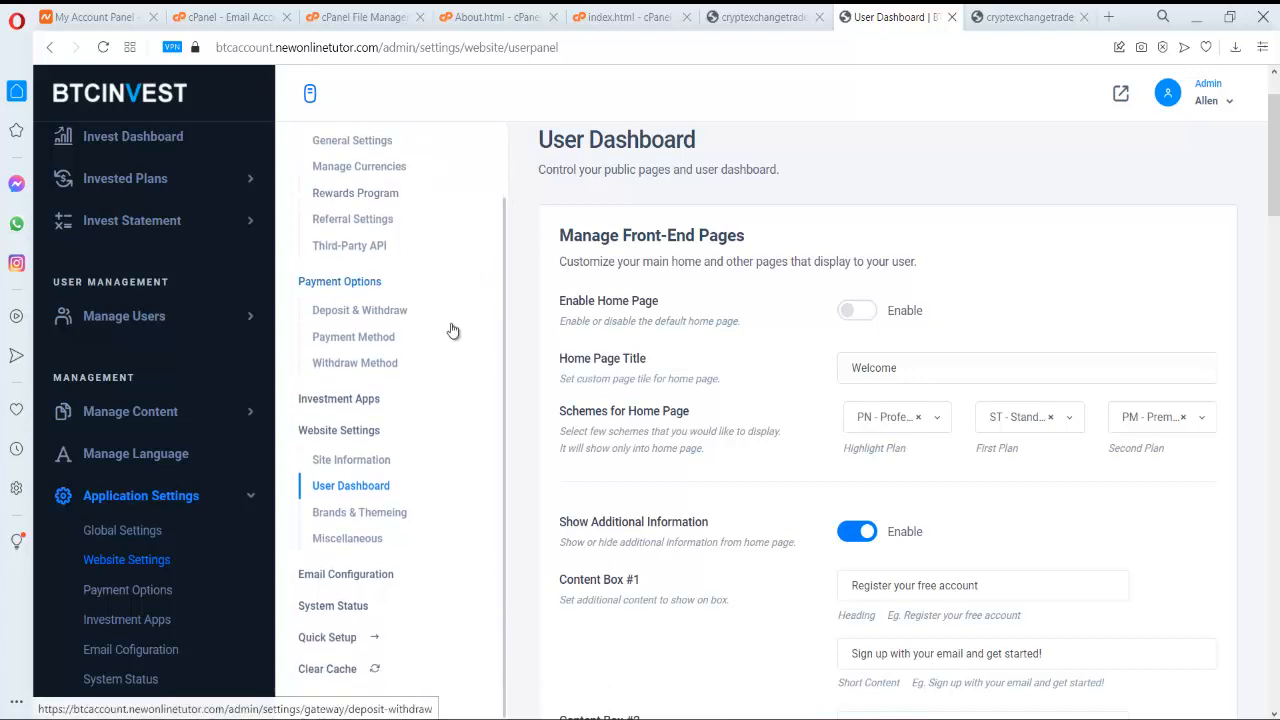
scroll(450, 335, up, 2)
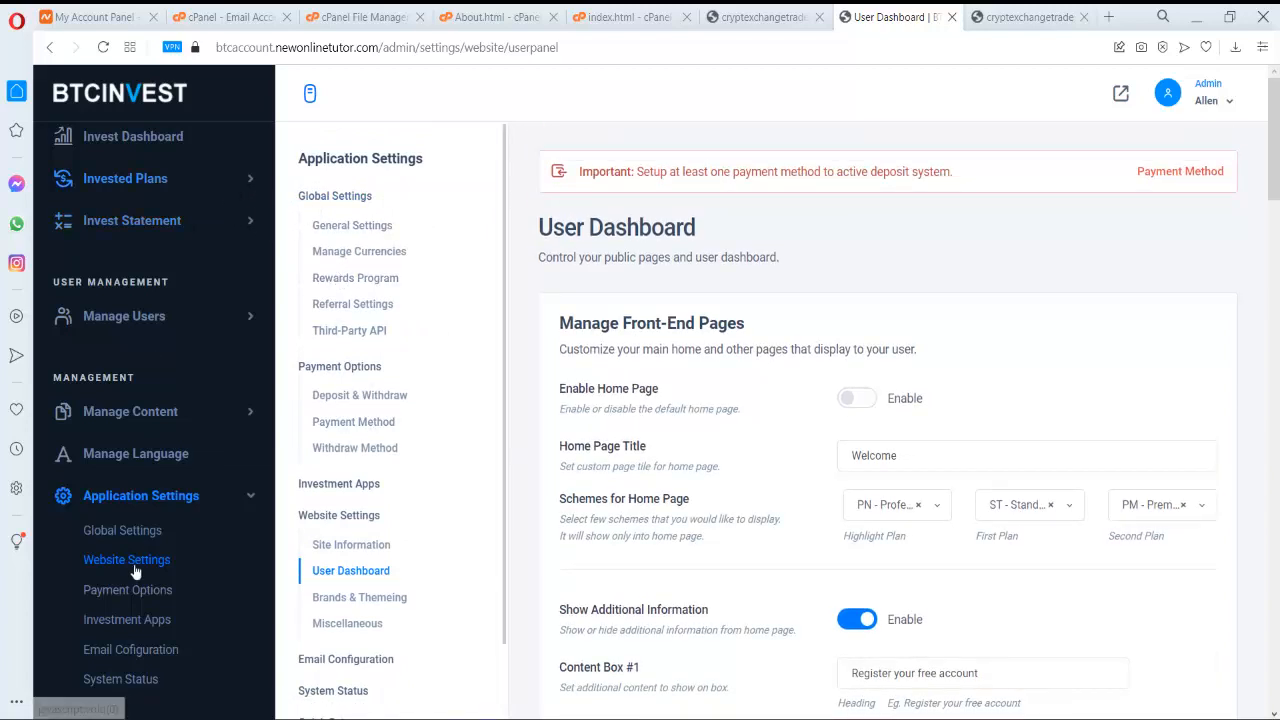
scroll(139, 588, down, 1)
scroll(193, 503, up, 2)
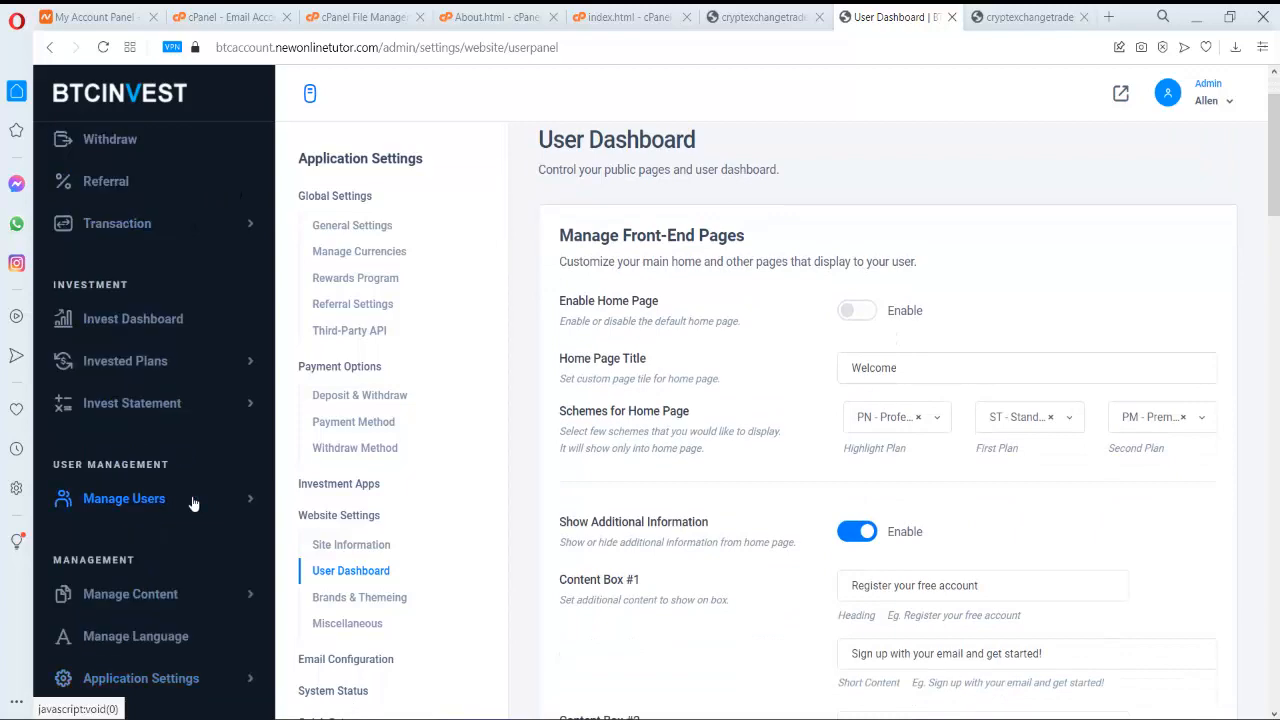
scroll(172, 592, down, 7)
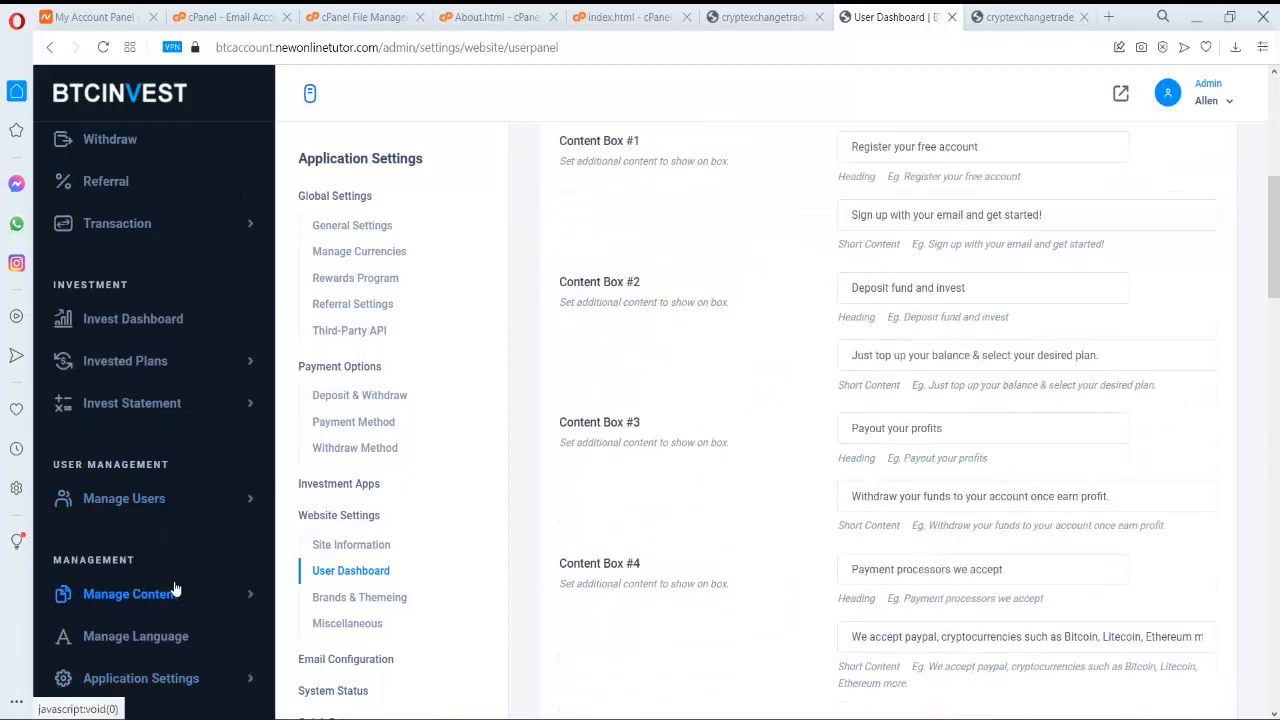
scroll(199, 650, down, 3)
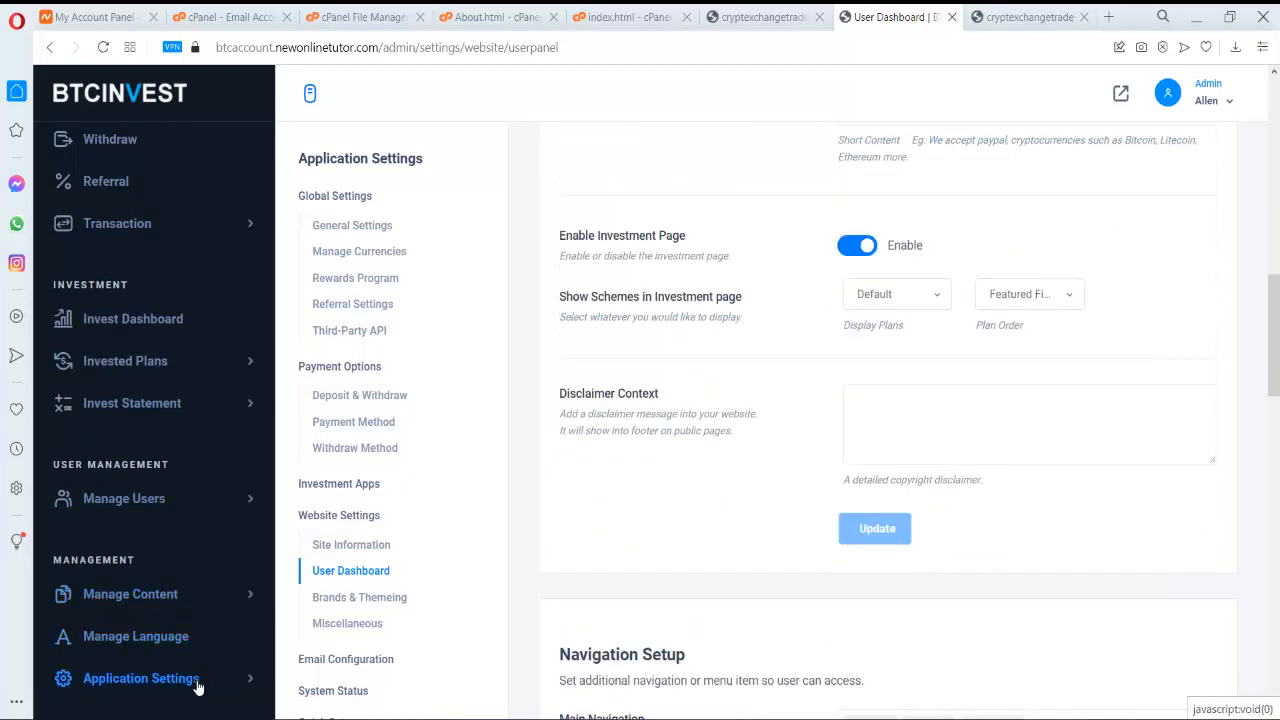
click(197, 679)
scroll(197, 675, down, 2)
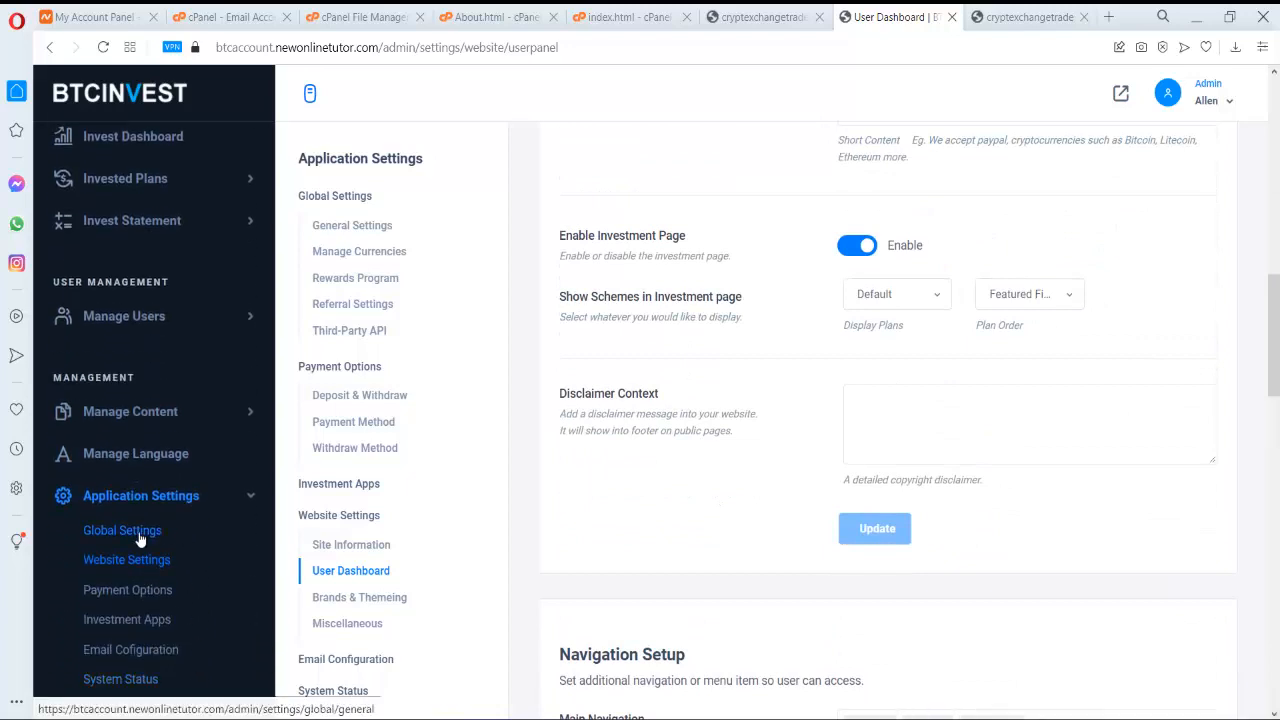
click(139, 538)
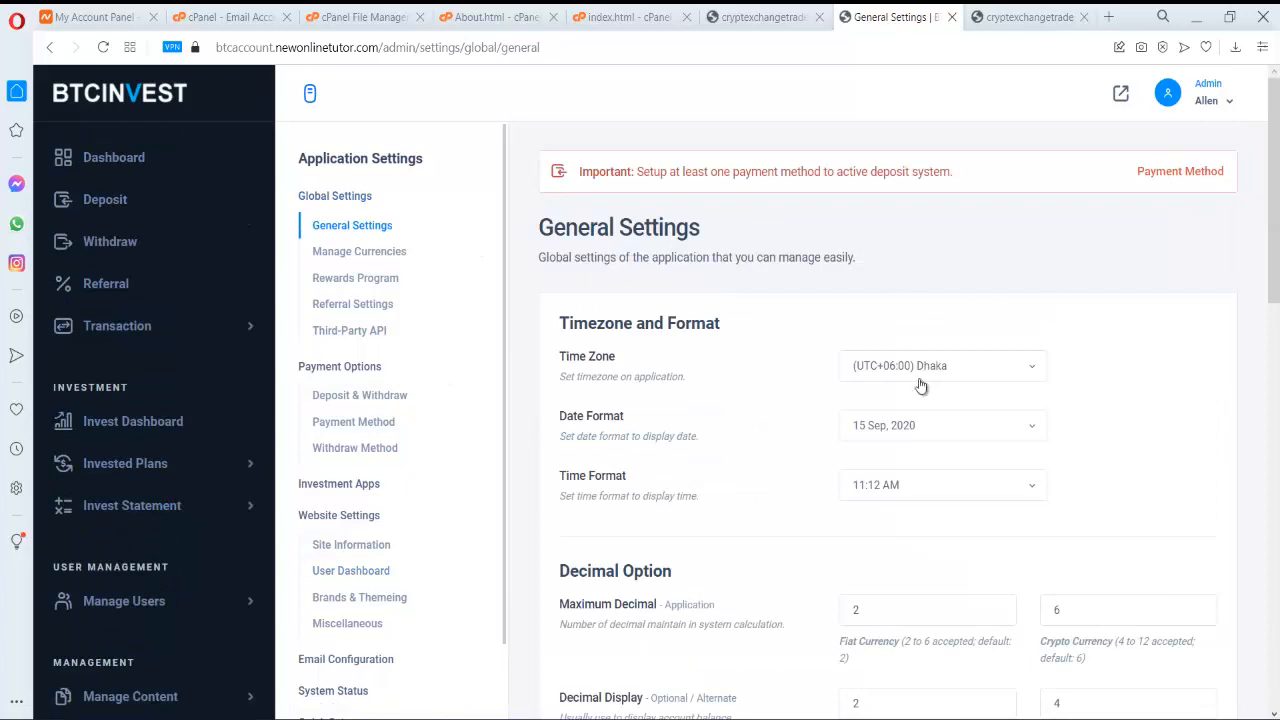
- Go through Manage Currencies to Referral Settings and switch Referral Systems on
scroll(912, 360, down, 1)
click(401, 259)
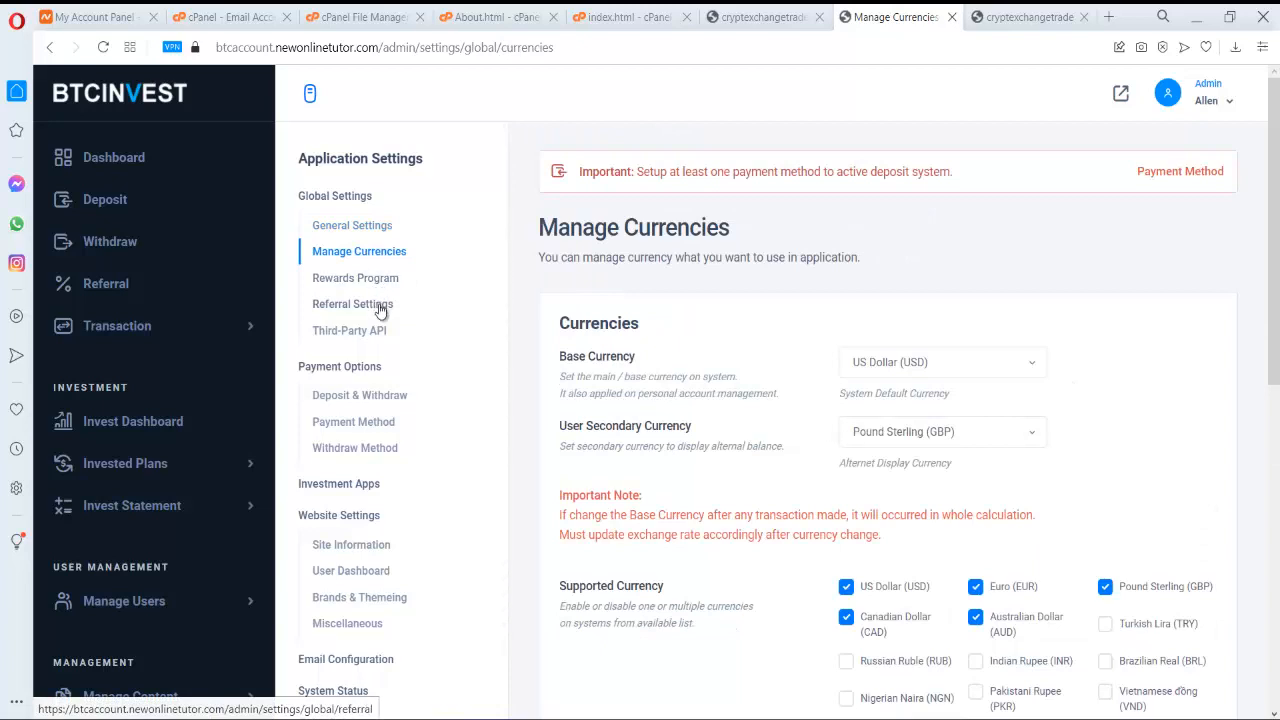
click(381, 310)
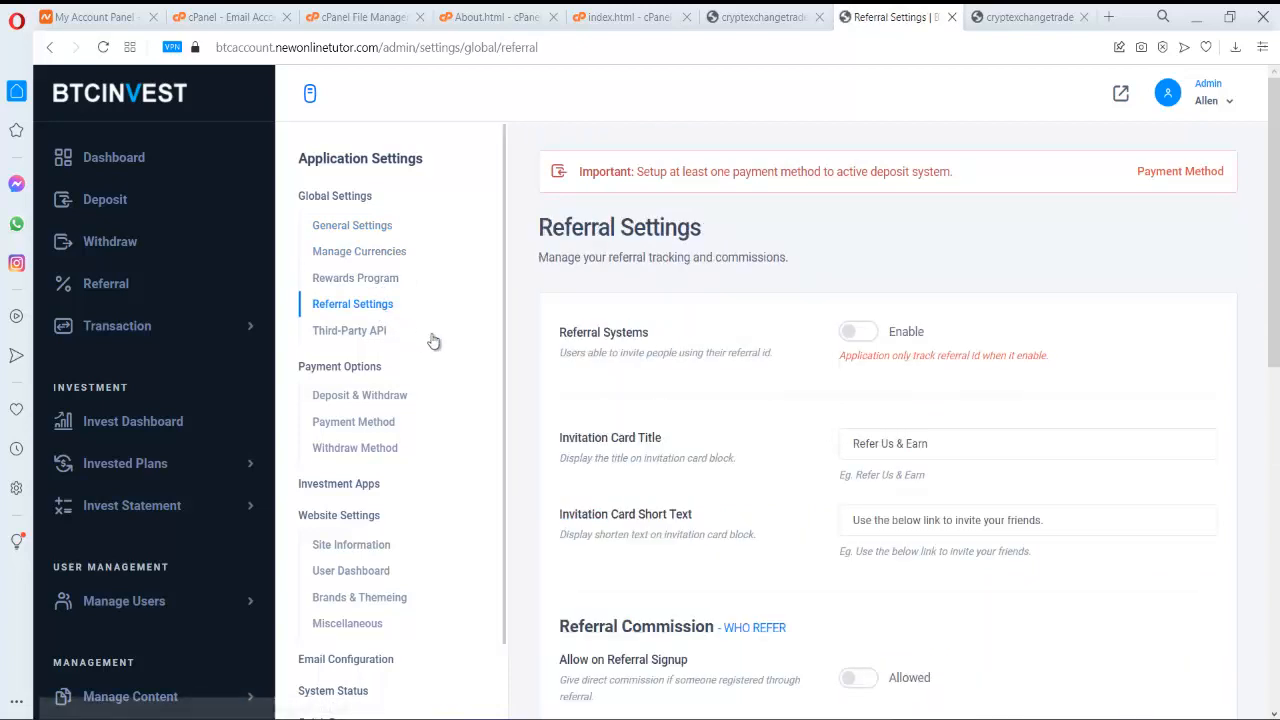
scroll(420, 337, down, 2)
click(870, 341)
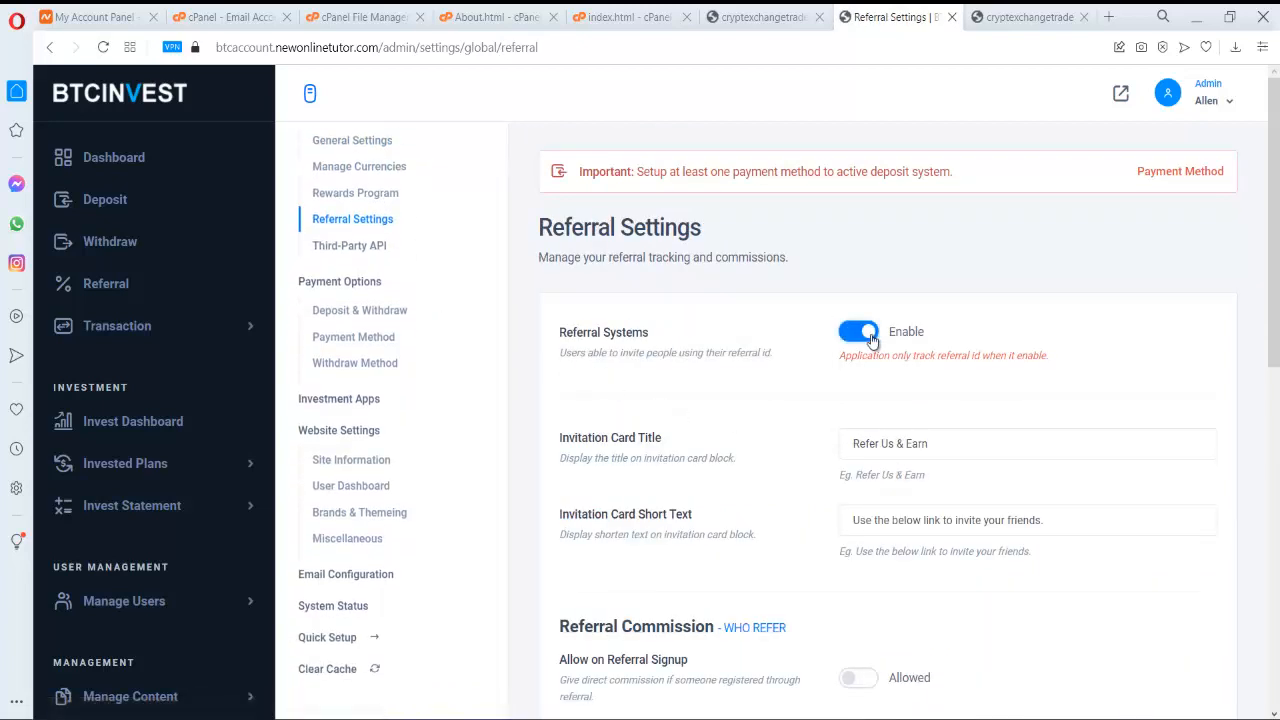
- Open Deposit & Withdraw and show the Payment Methods list
scroll(869, 343, down, 1)
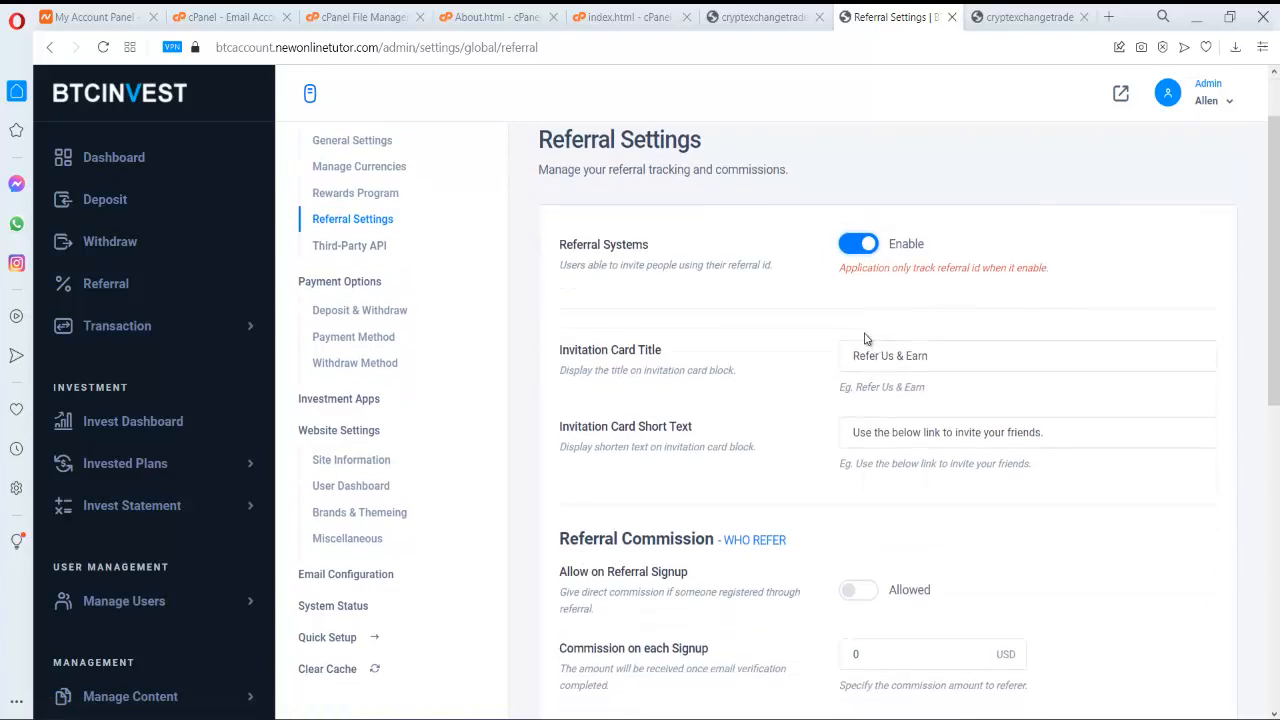
click(371, 314)
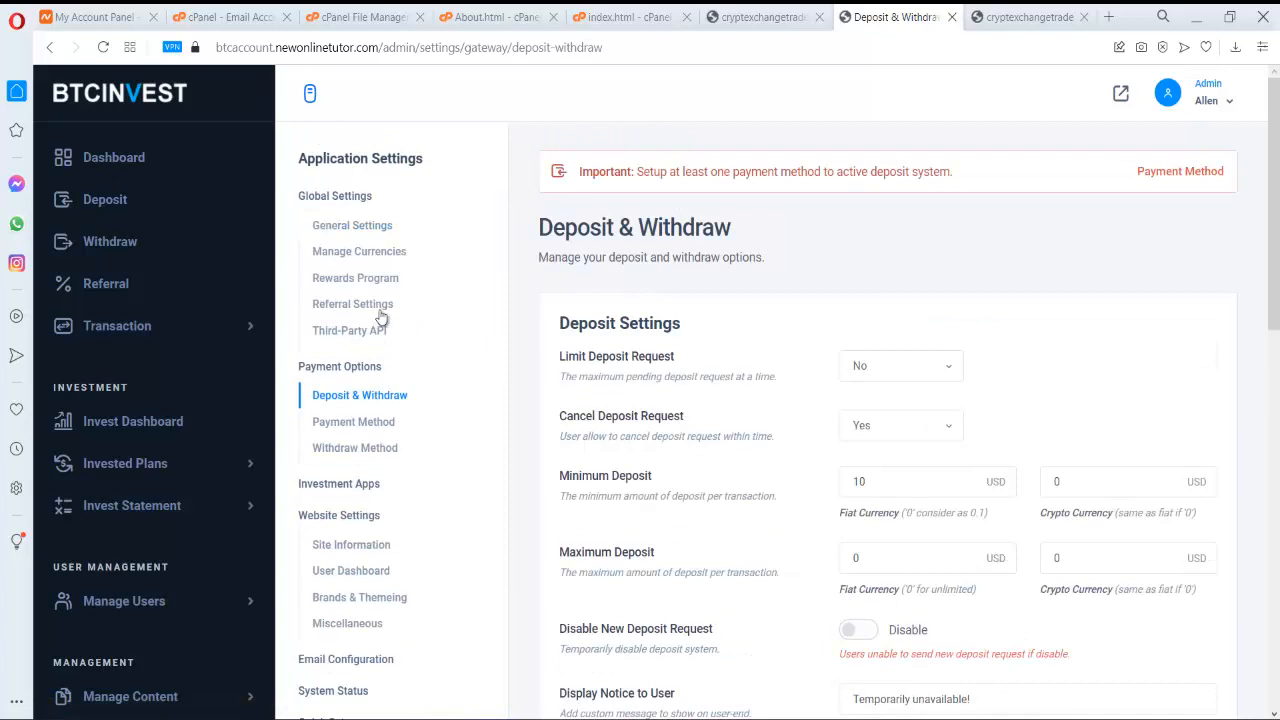
scroll(1006, 343, down, 3)
scroll(1006, 343, down, 1)
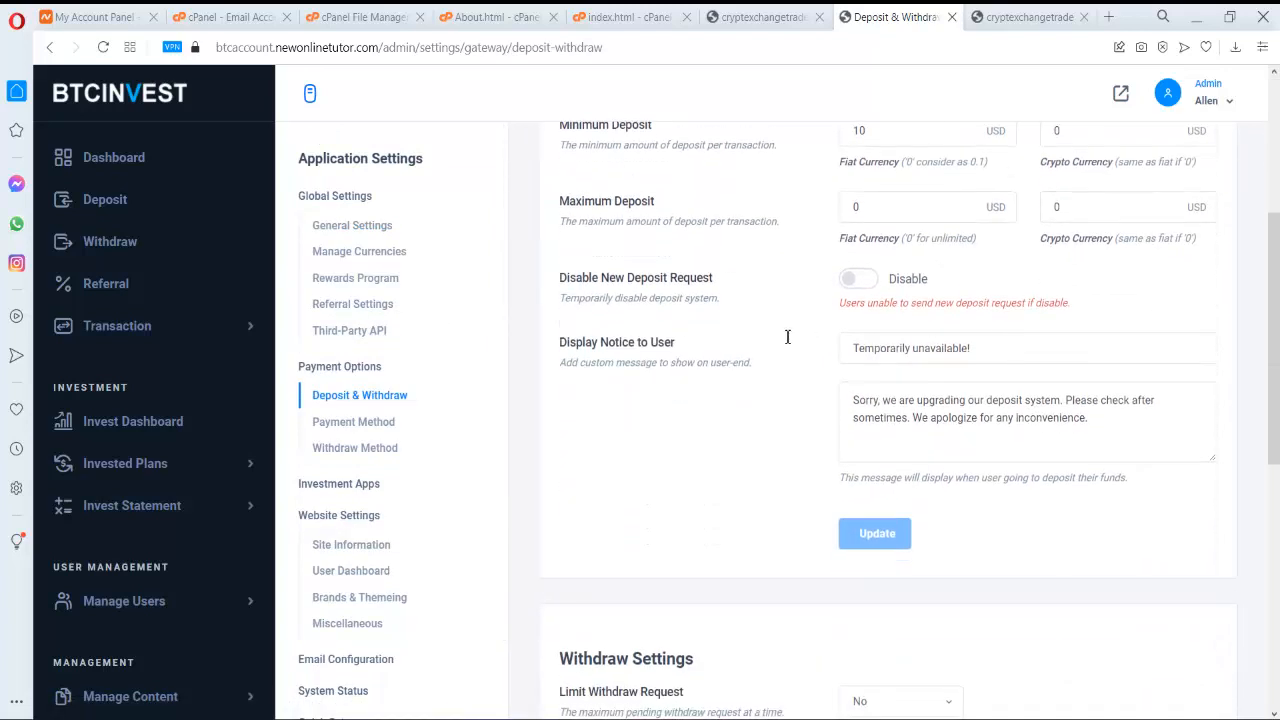
click(355, 422)
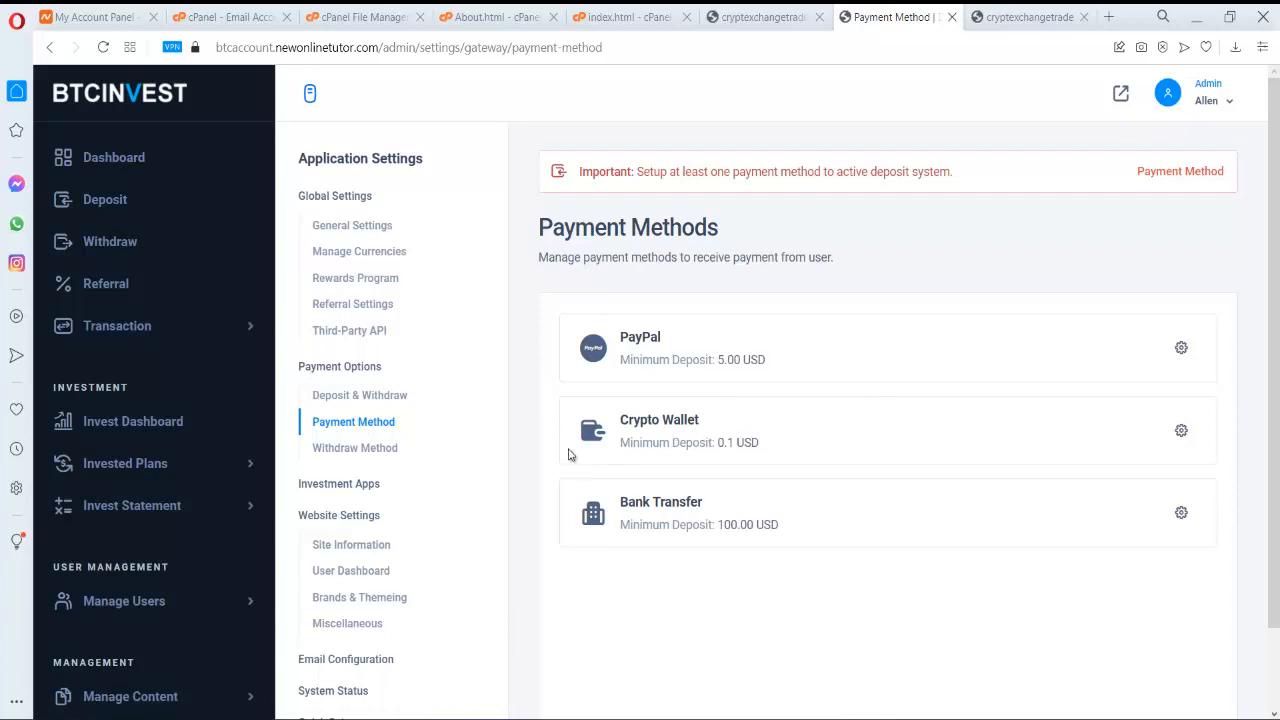
- Paste the BTC address into the Crypto Wallet deposit method, enable it and update
click(638, 428)
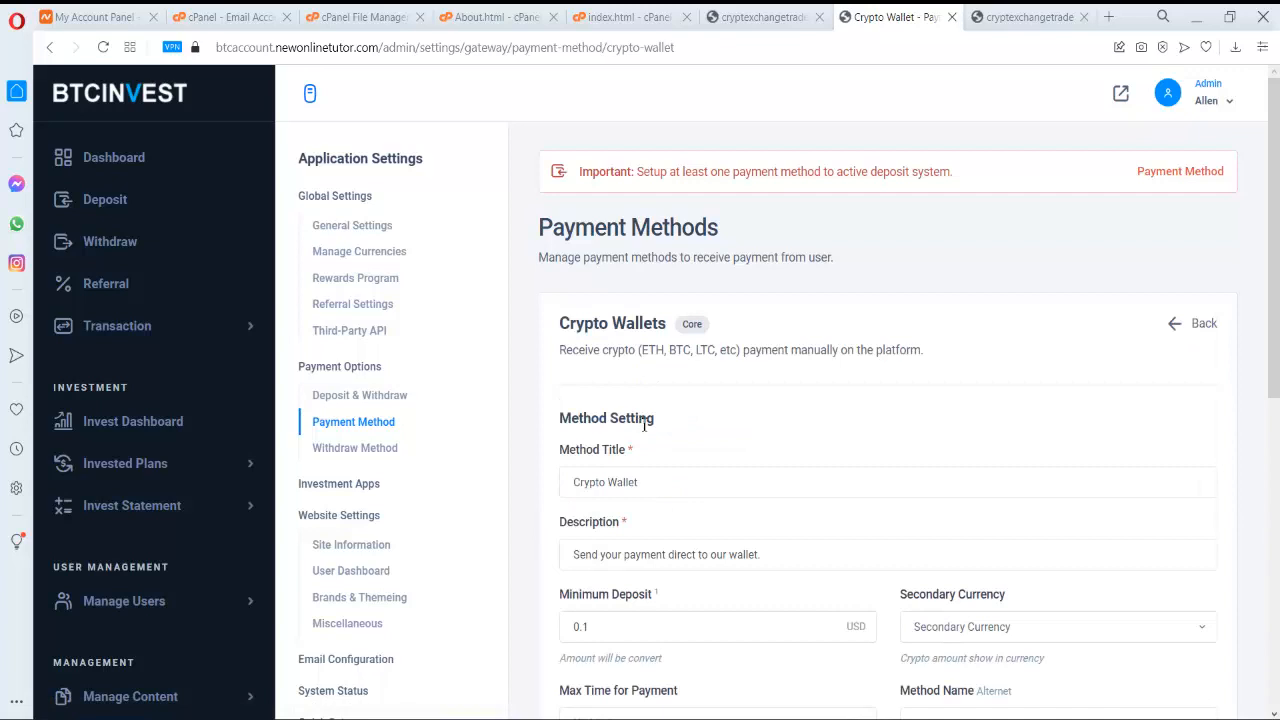
scroll(643, 425, down, 1)
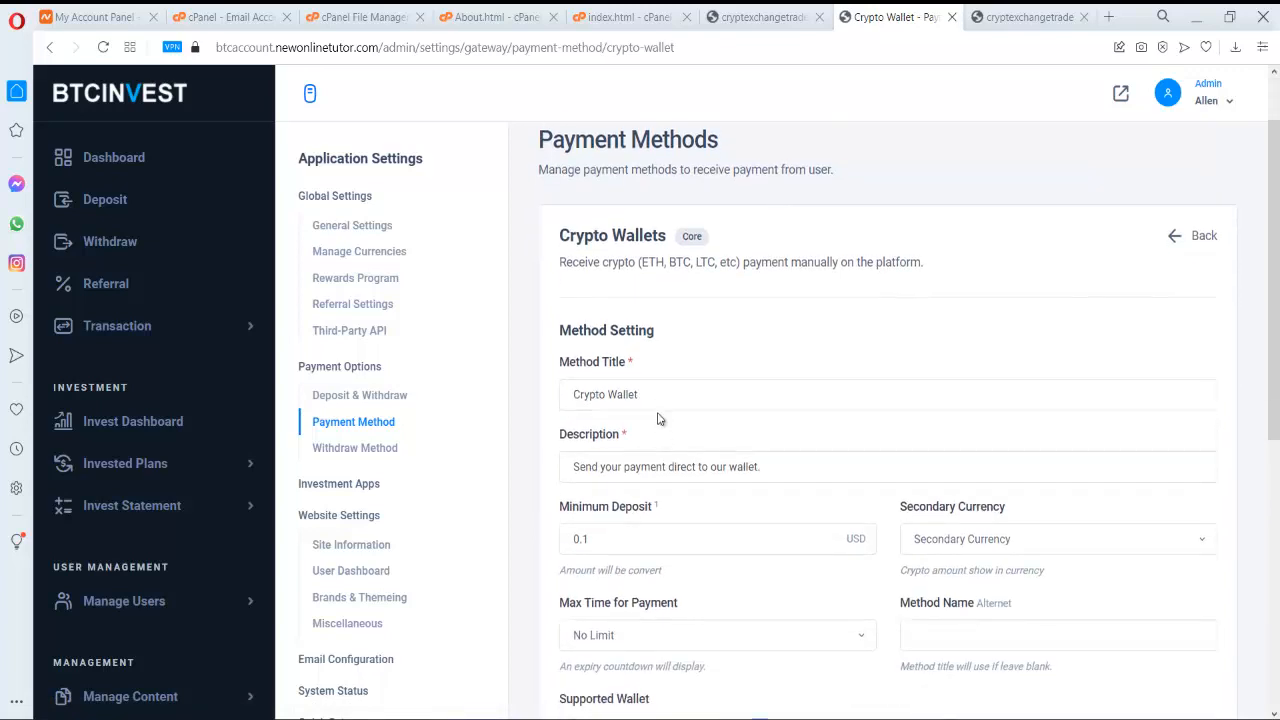
scroll(658, 418, down, 1)
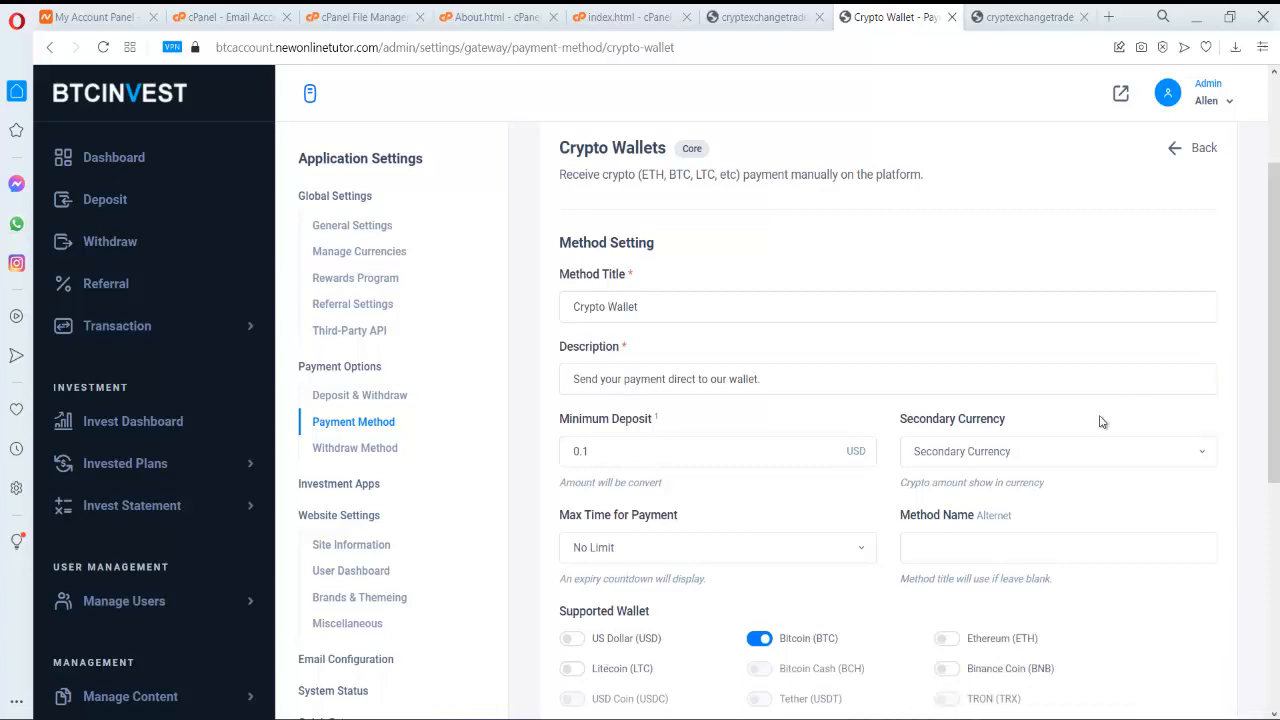
scroll(1100, 422, down, 1)
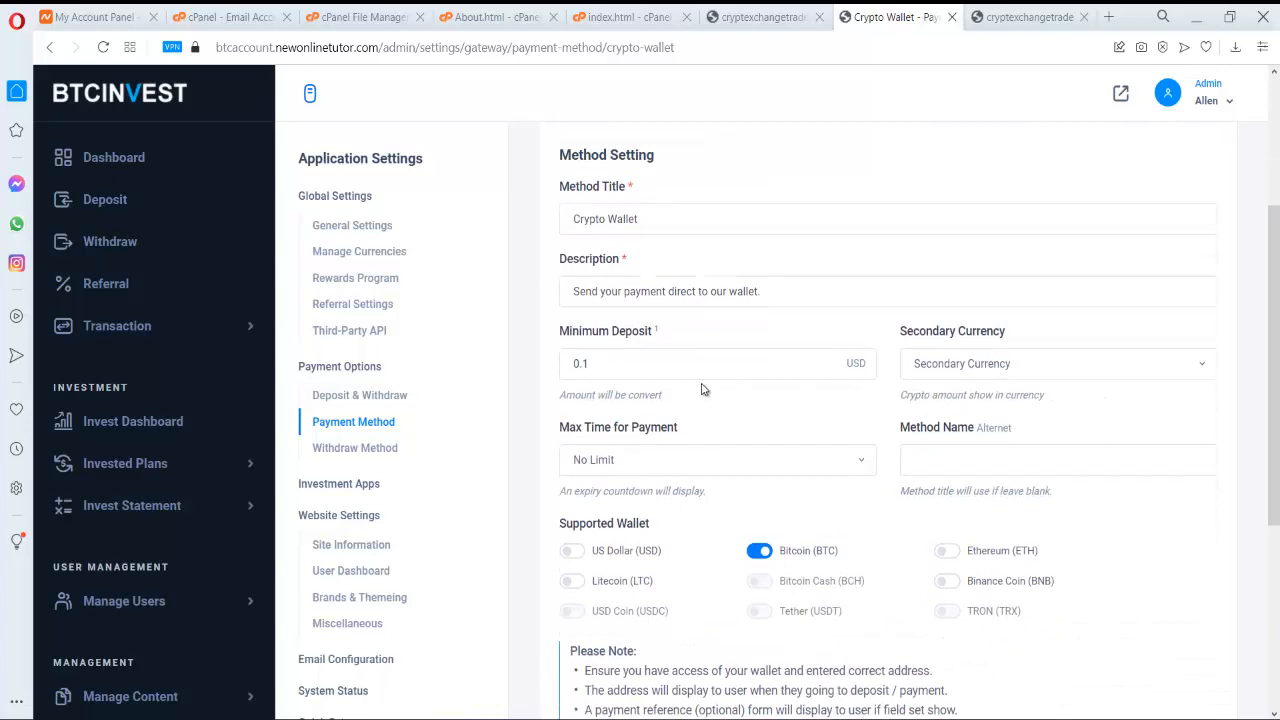
click(711, 292)
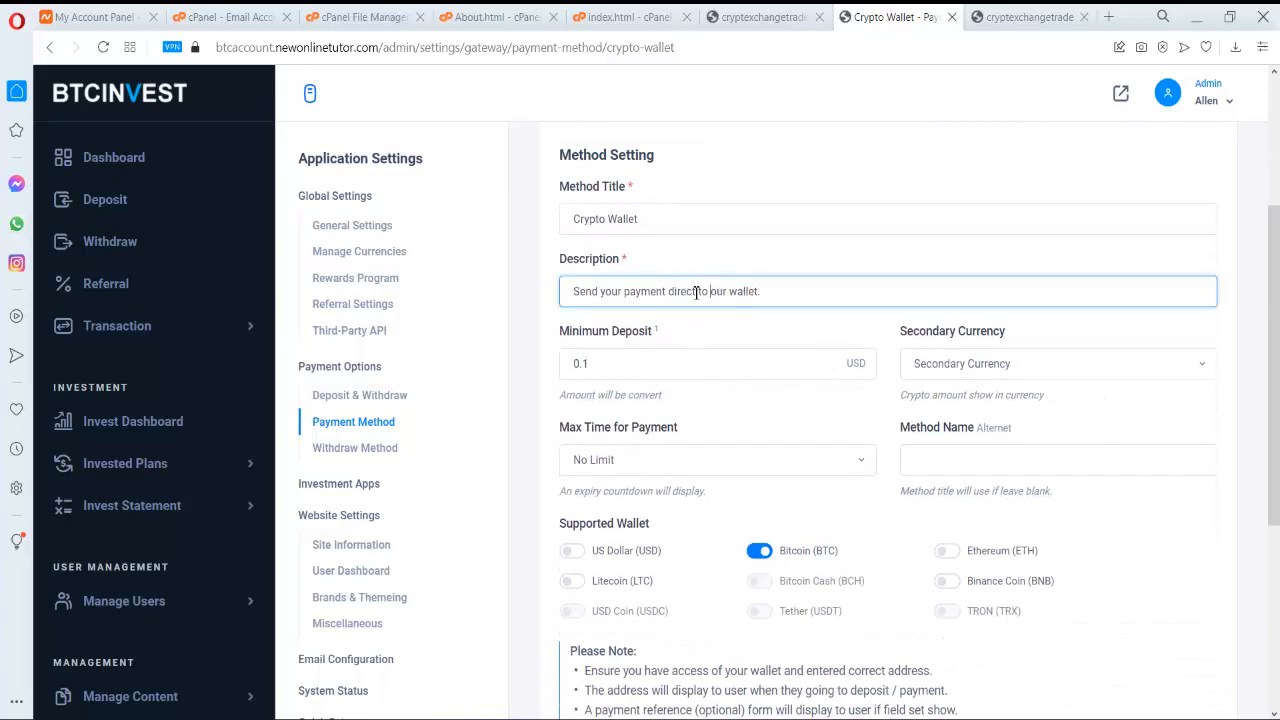
scroll(821, 289, down, 2)
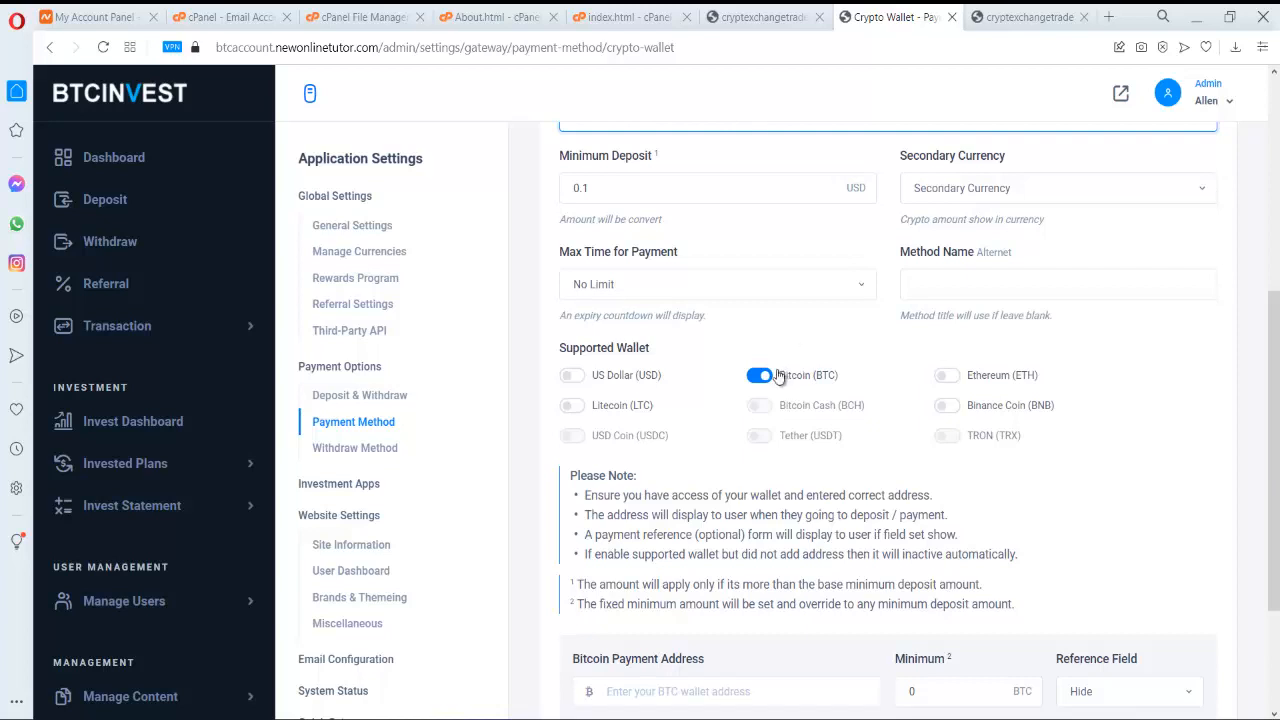
scroll(763, 376, down, 2)
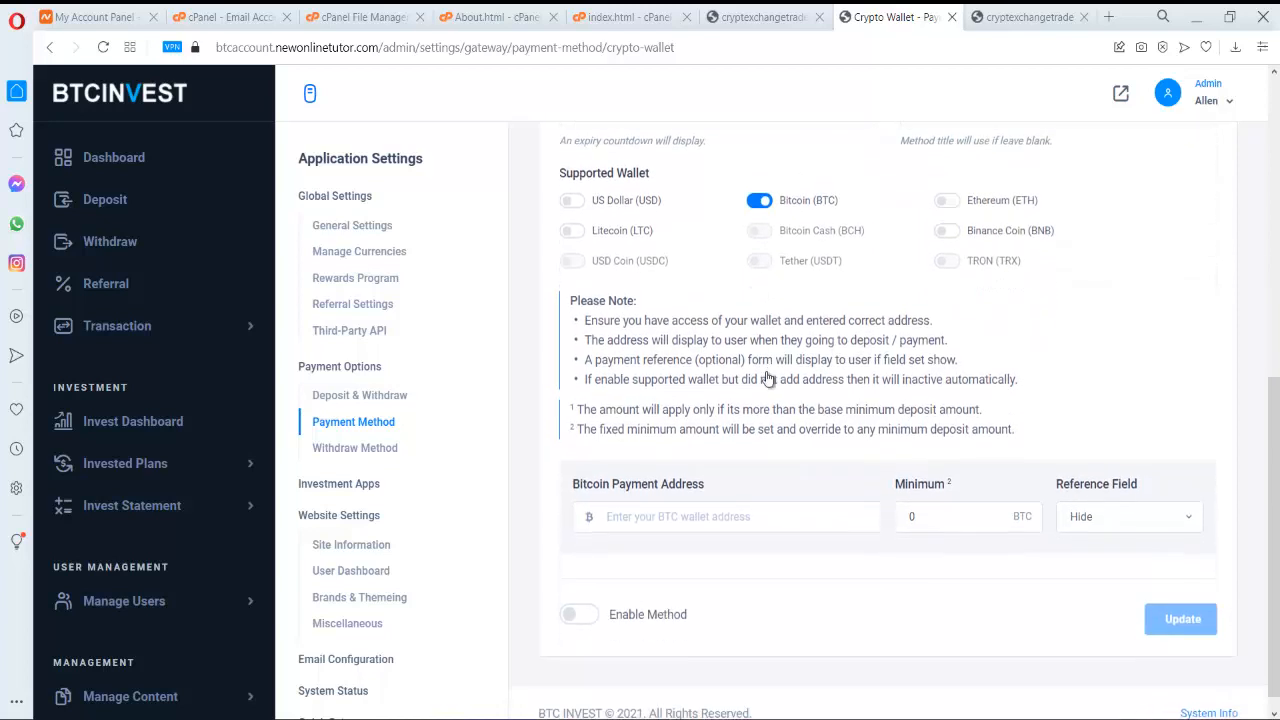
click(731, 500)
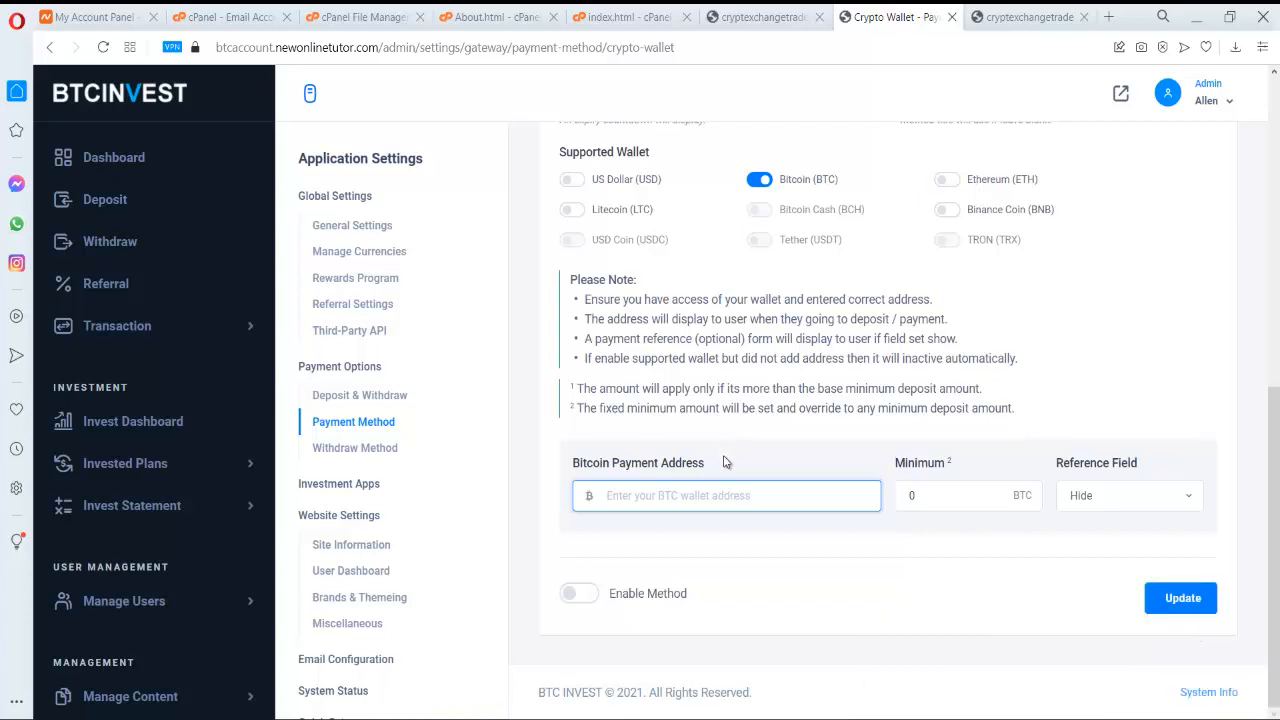
text(bc1qxy2kgdygjrsqtzq2n0yrf2493p83kkfjhx0wlh)
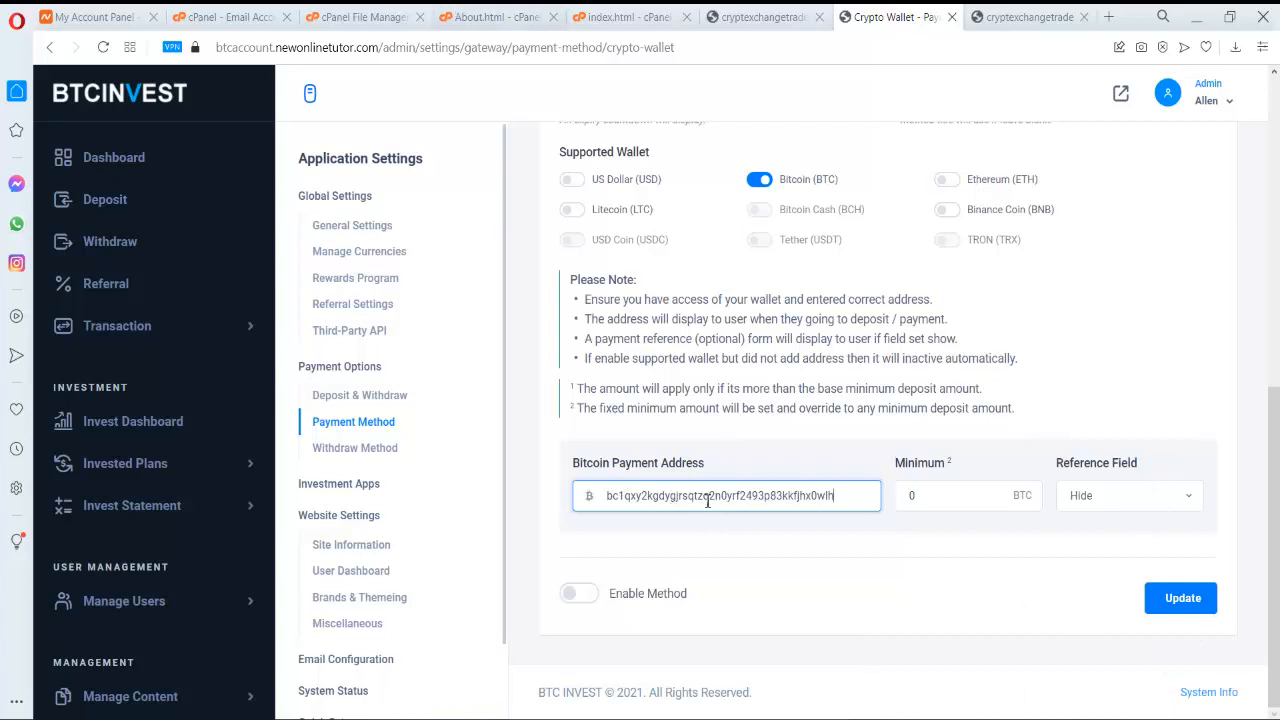
click(579, 593)
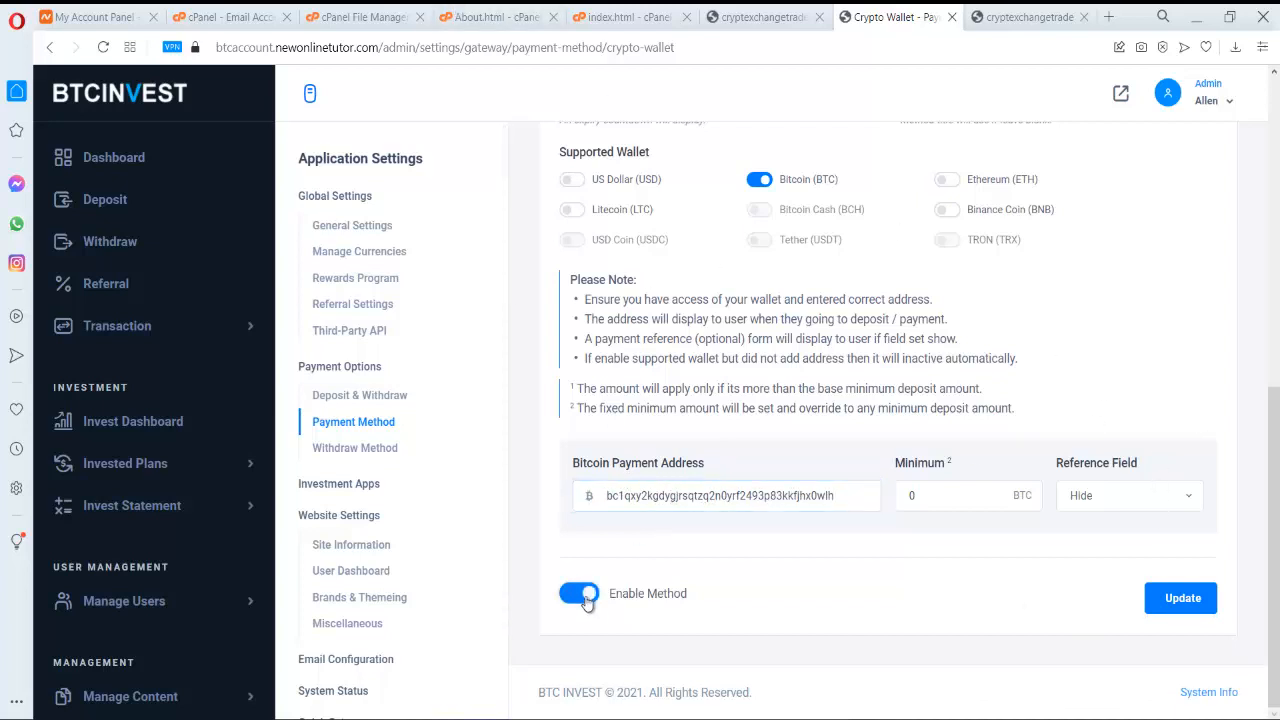
click(1166, 600)
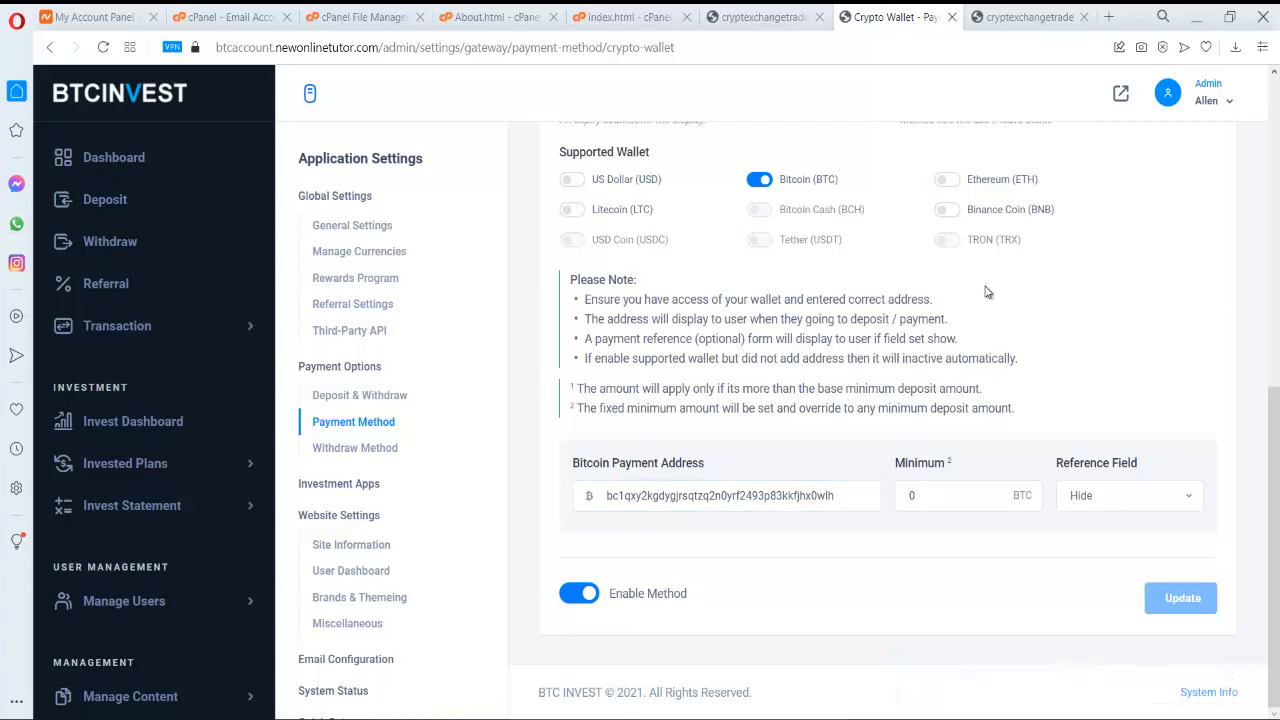
- Go to Withdraw Method and open Crypto Wallet's withdrawal settings
scroll(985, 291, up, 5)
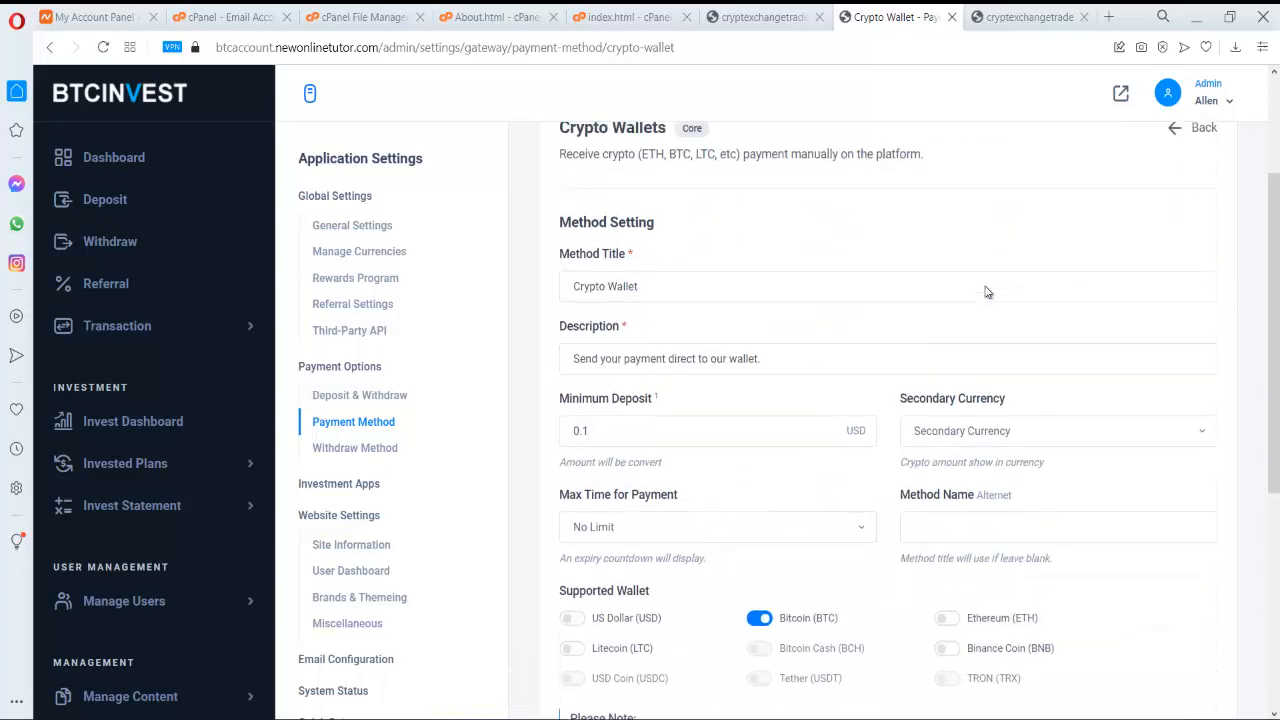
scroll(985, 291, up, 2)
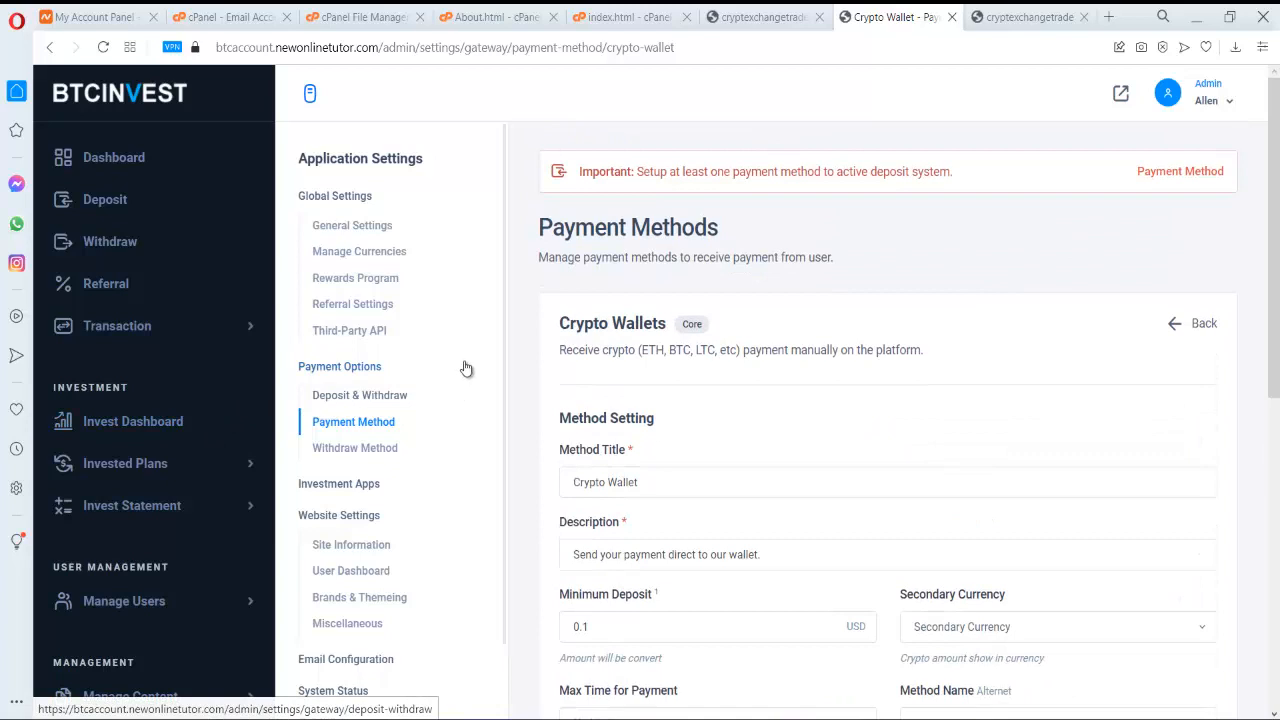
click(370, 449)
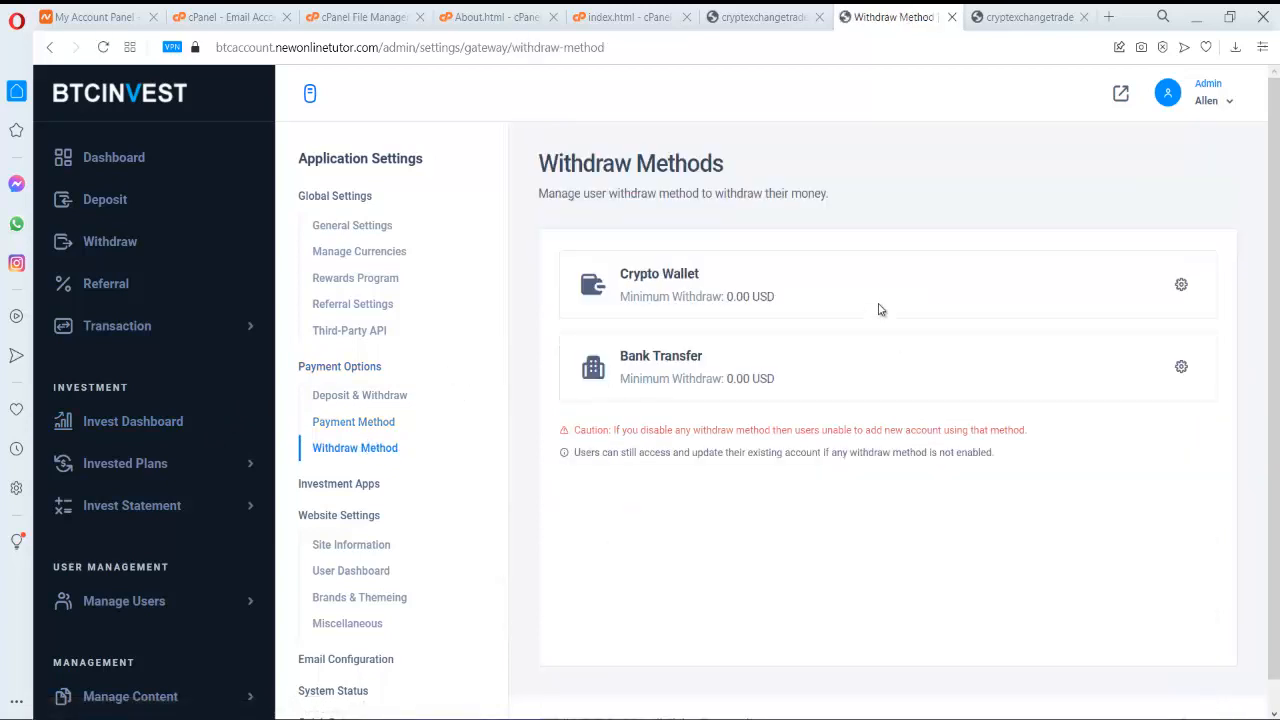
click(1193, 290)
scroll(1181, 299, down, 3)
scroll(1175, 298, down, 2)
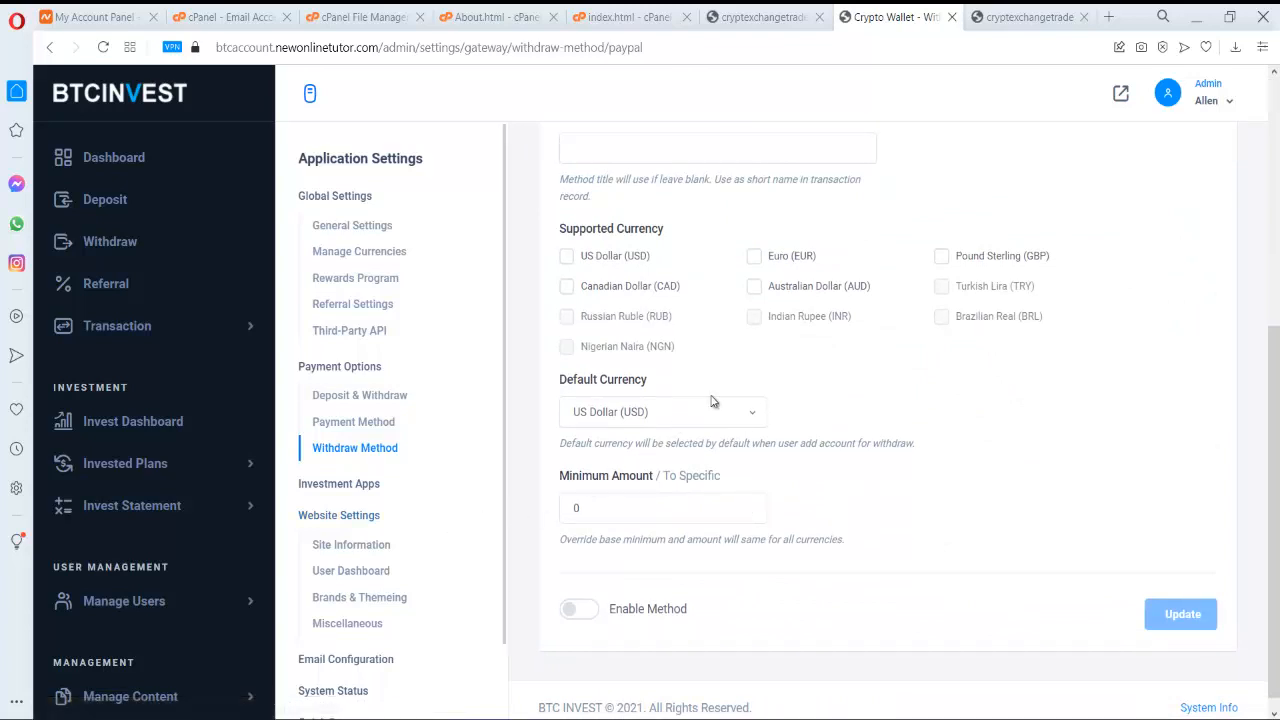
- Name the Crypto Wallet withdrawal method BTC, tick US Dollar (USD), enable it and update
scroll(717, 404, down, 1)
scroll(717, 404, up, 4)
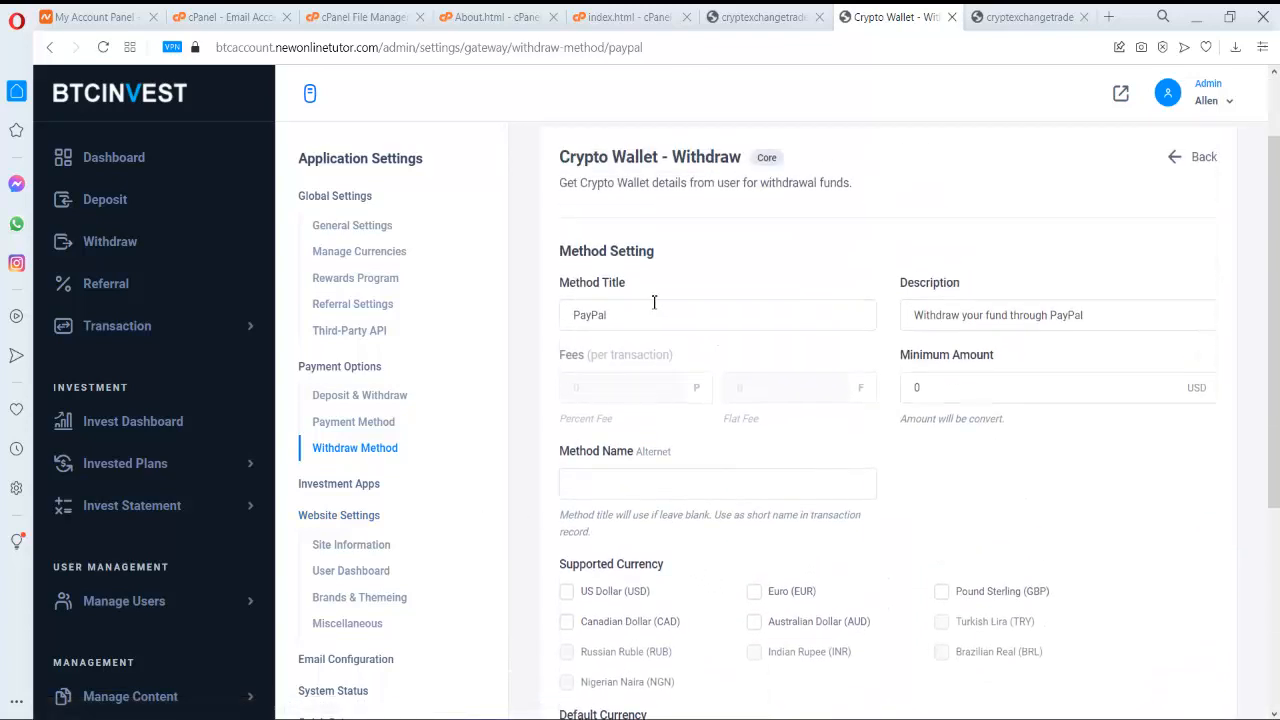
scroll(778, 328, up, 2)
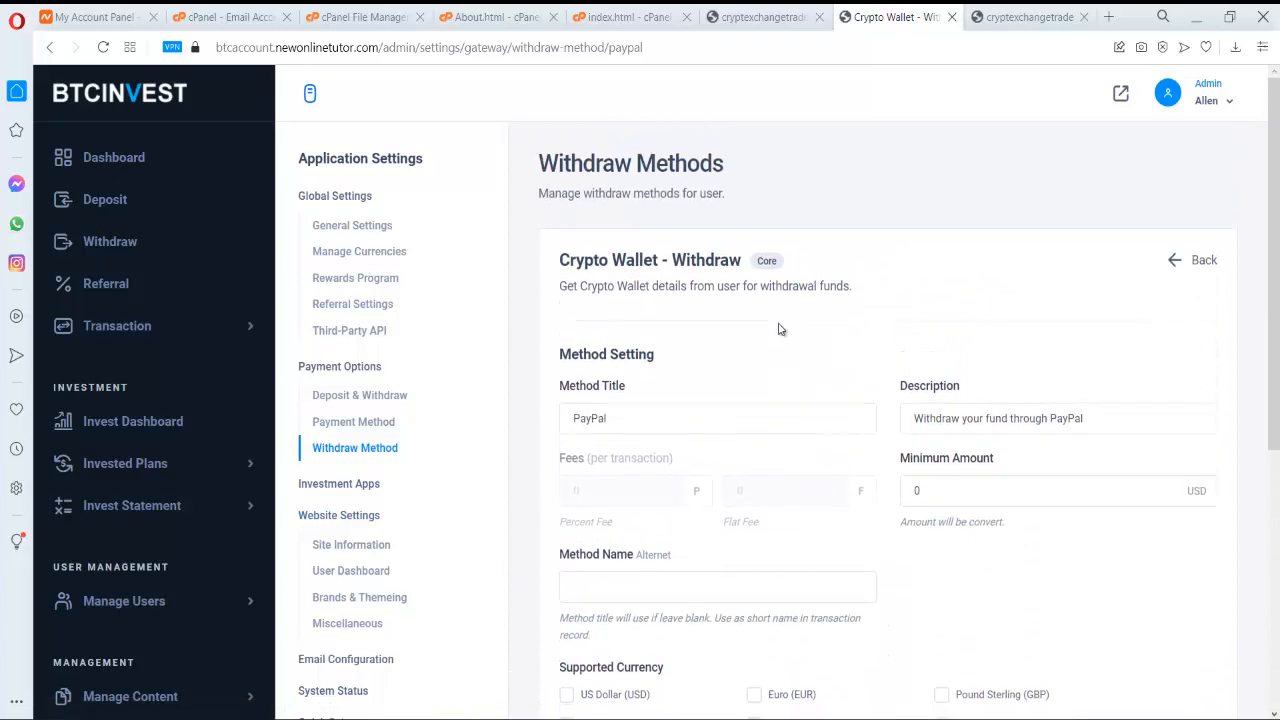
scroll(780, 329, down, 4)
scroll(754, 314, up, 3)
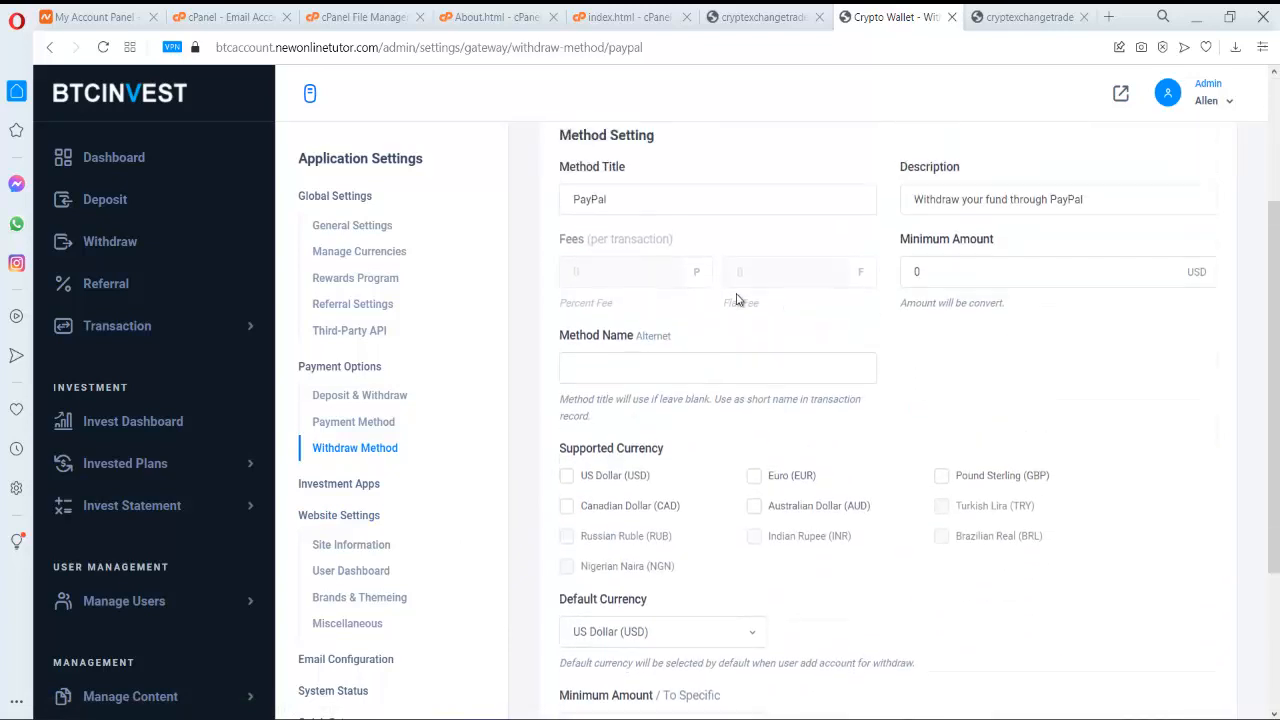
scroll(721, 338, down, 2)
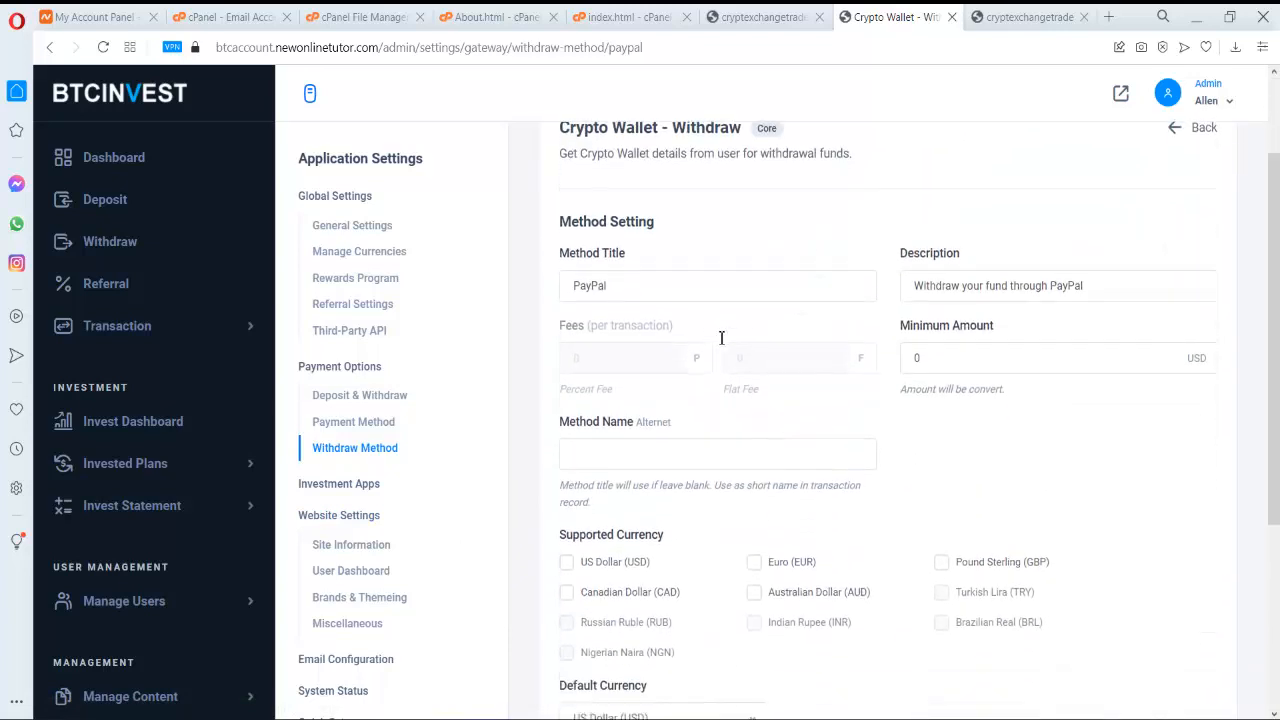
click(622, 411)
text(BTC)
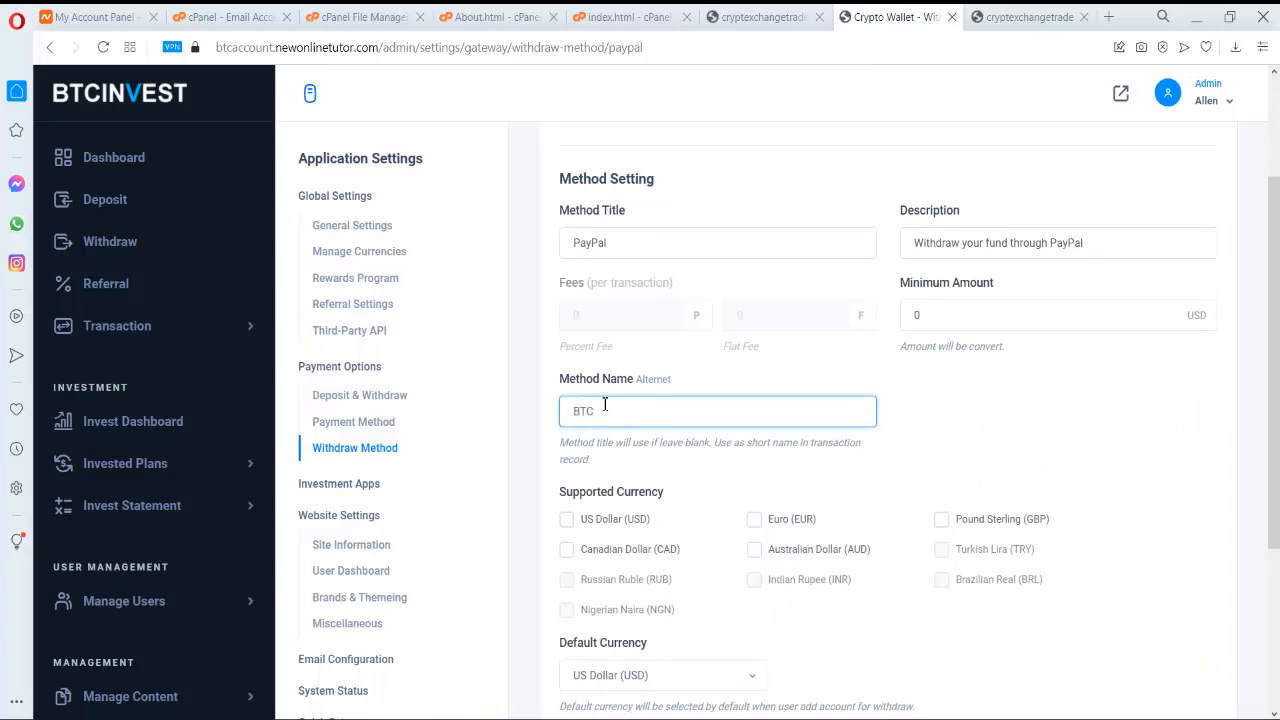
click(588, 521)
scroll(605, 545, down, 5)
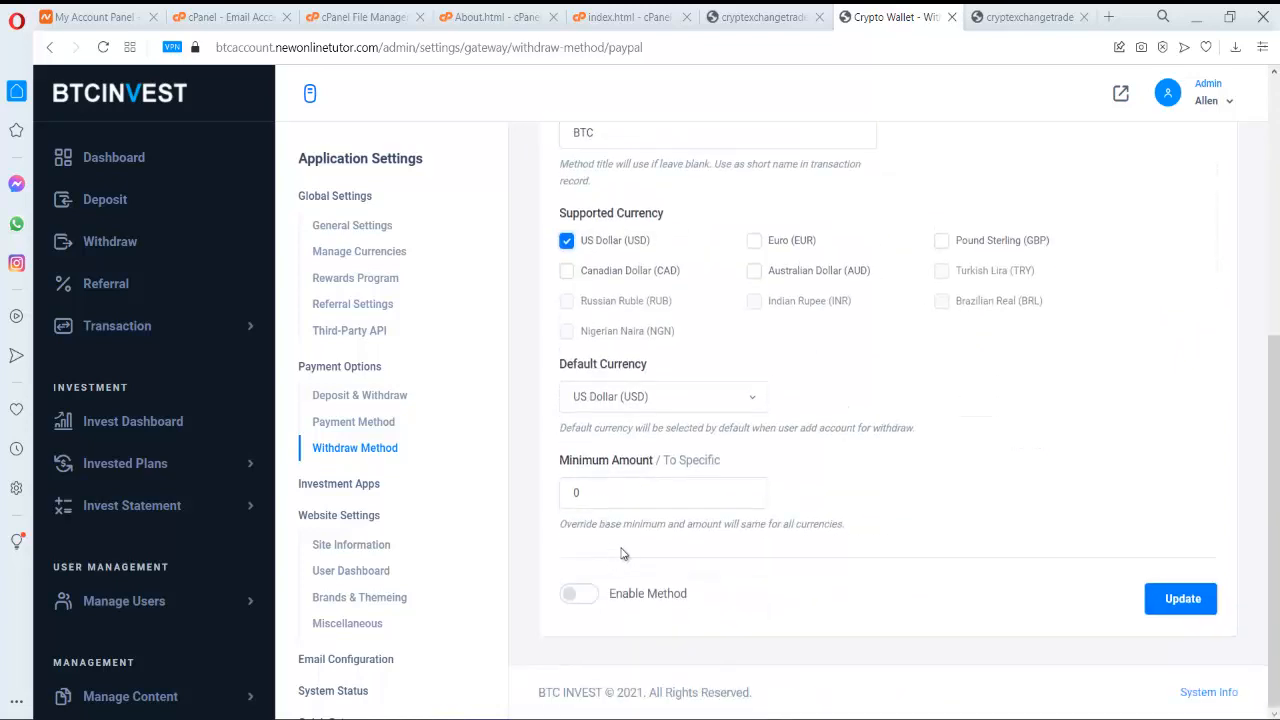
click(586, 598)
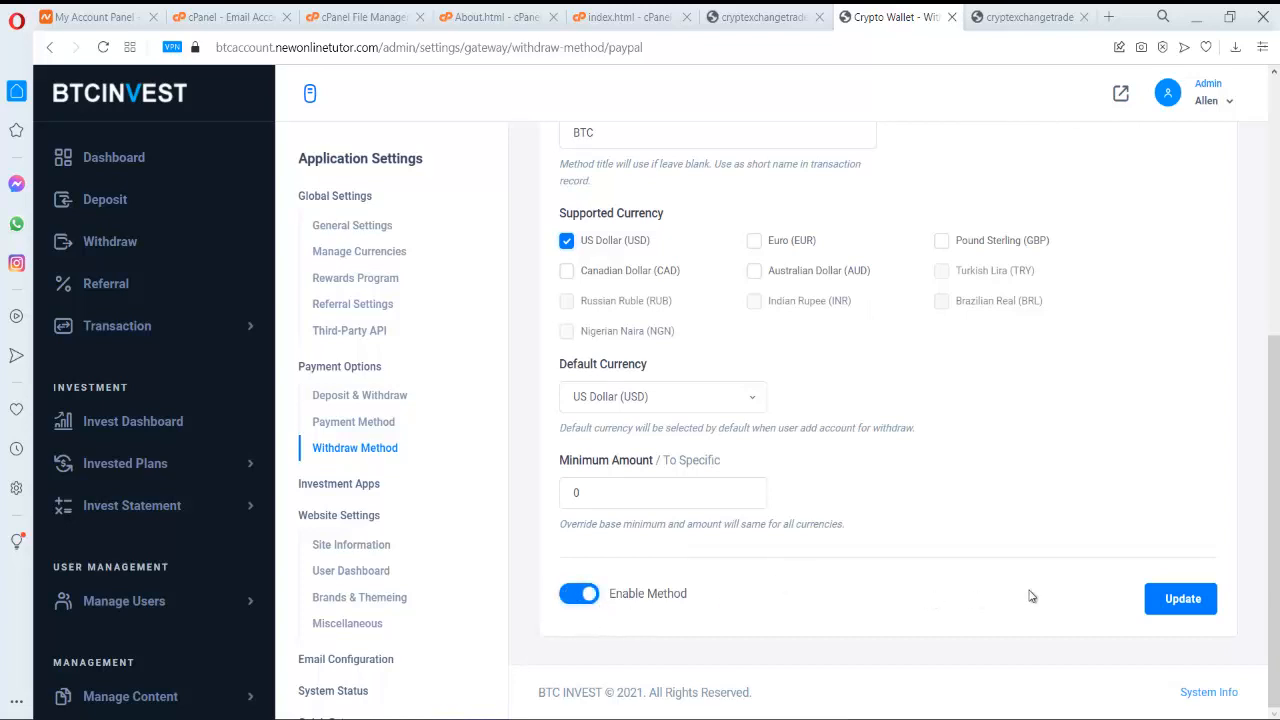
click(1183, 600)
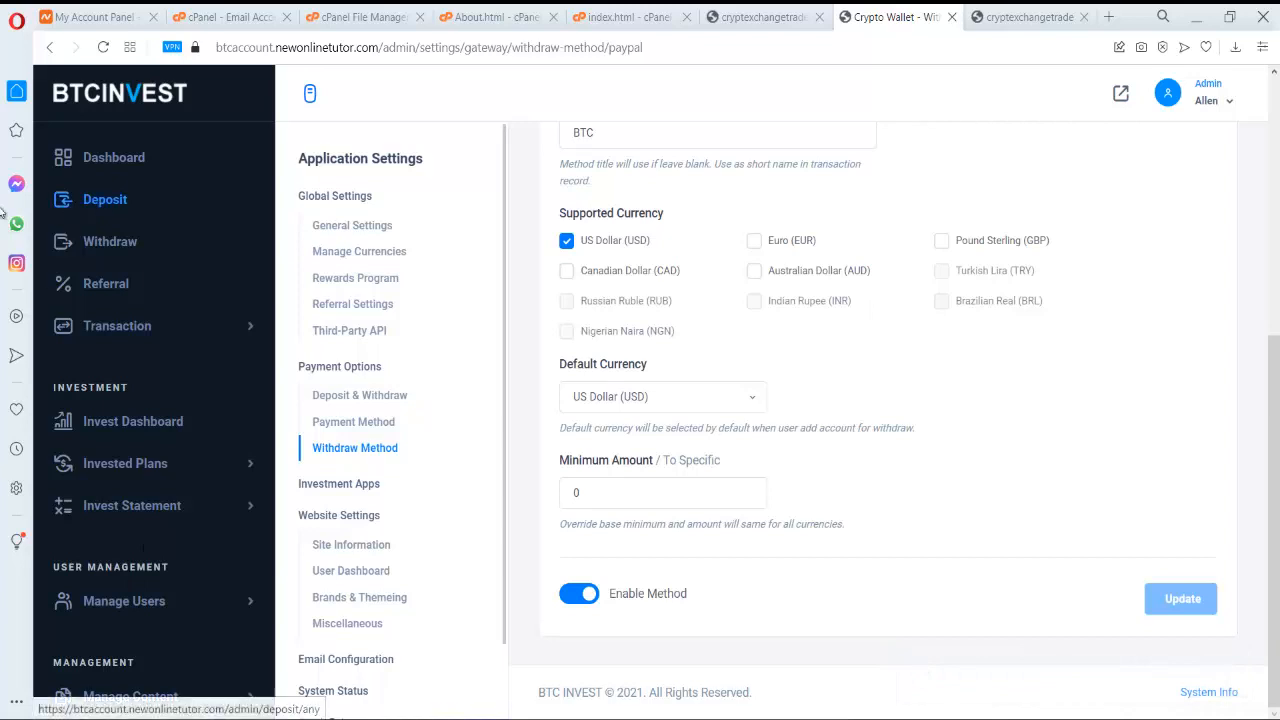
- Expand the user management options in the admin sidebar
scroll(195, 157, up, 2)
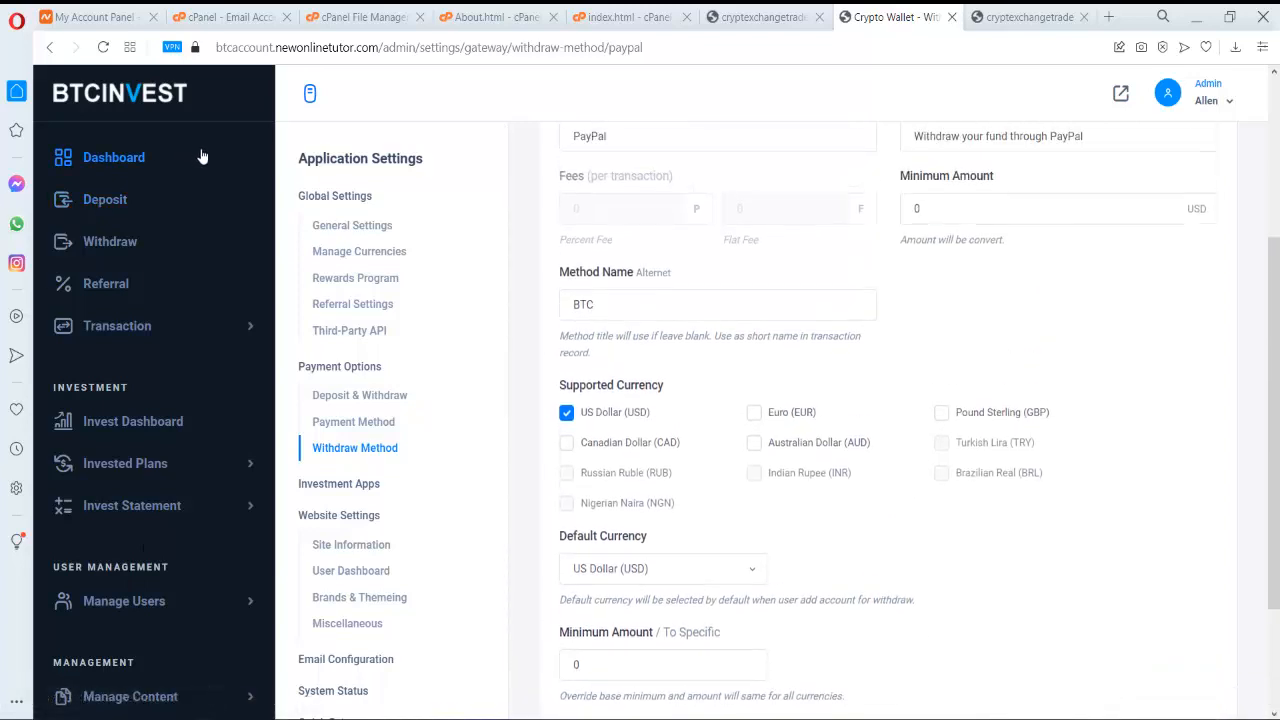
scroll(200, 157, up, 3)
scroll(190, 332, down, 3)
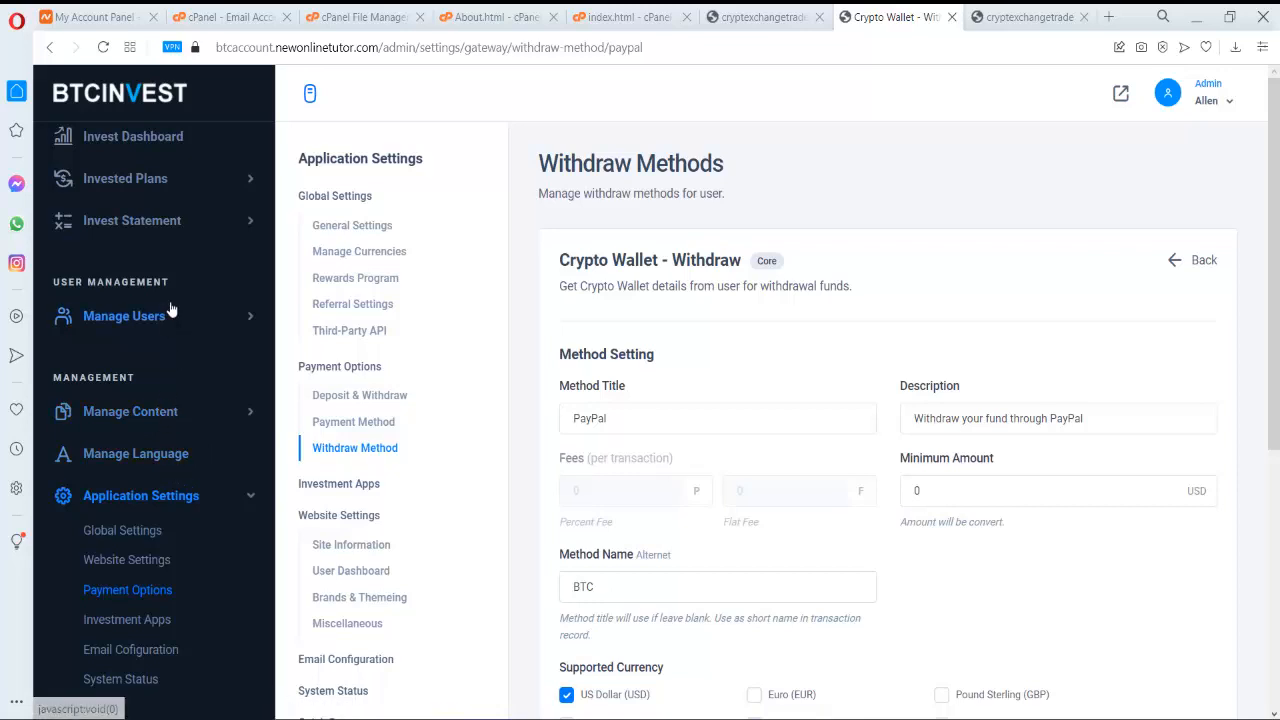
click(170, 315)
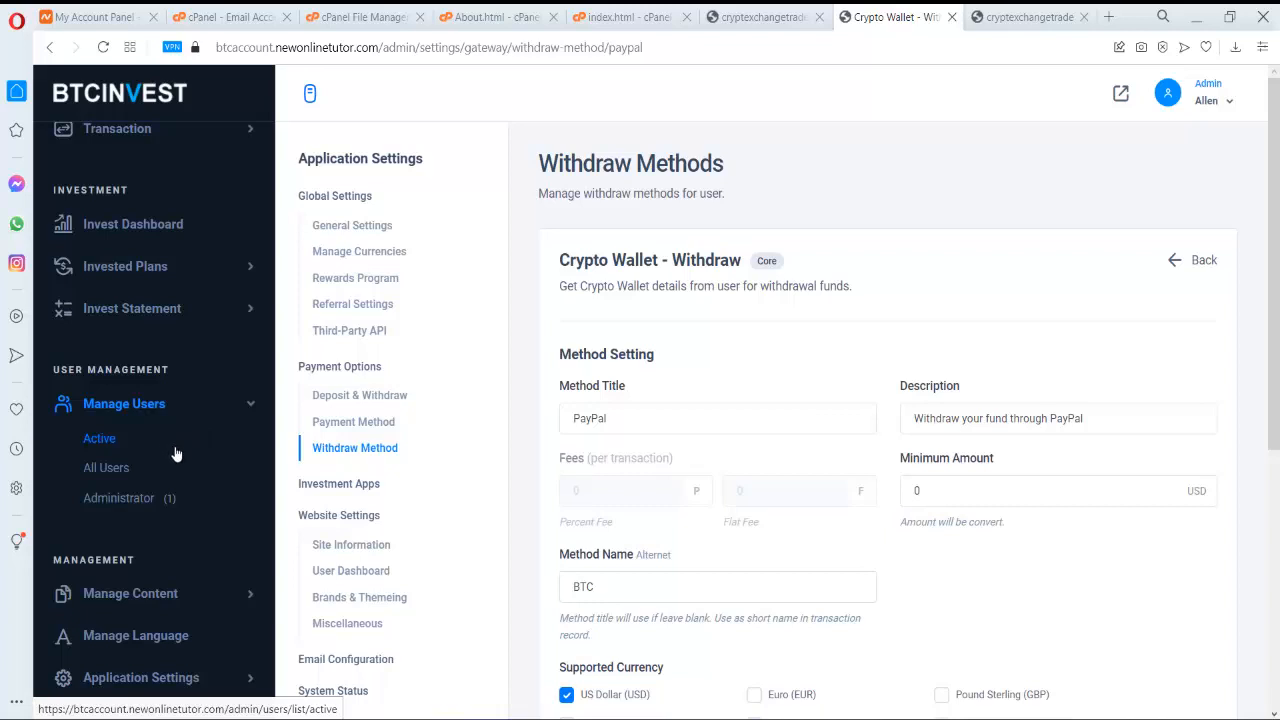
scroll(183, 505, down, 2)
scroll(183, 505, up, 4)
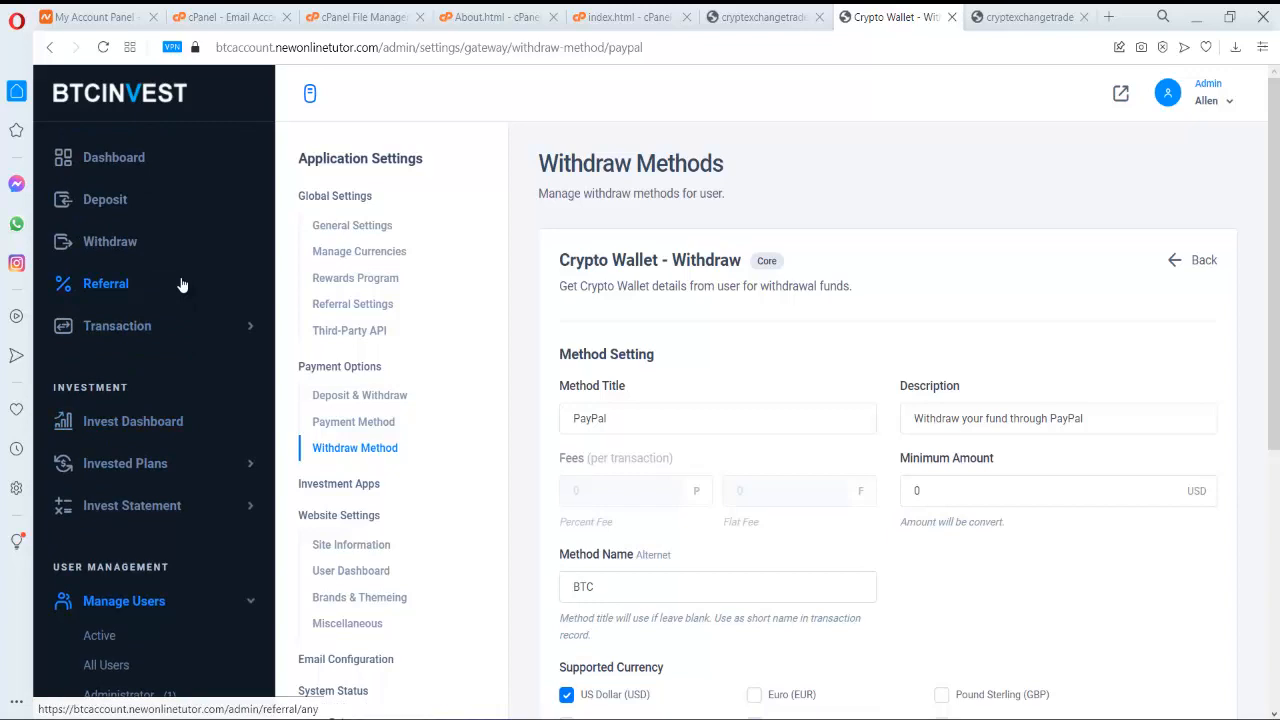
scroll(182, 286, down, 4)
scroll(189, 234, up, 2)
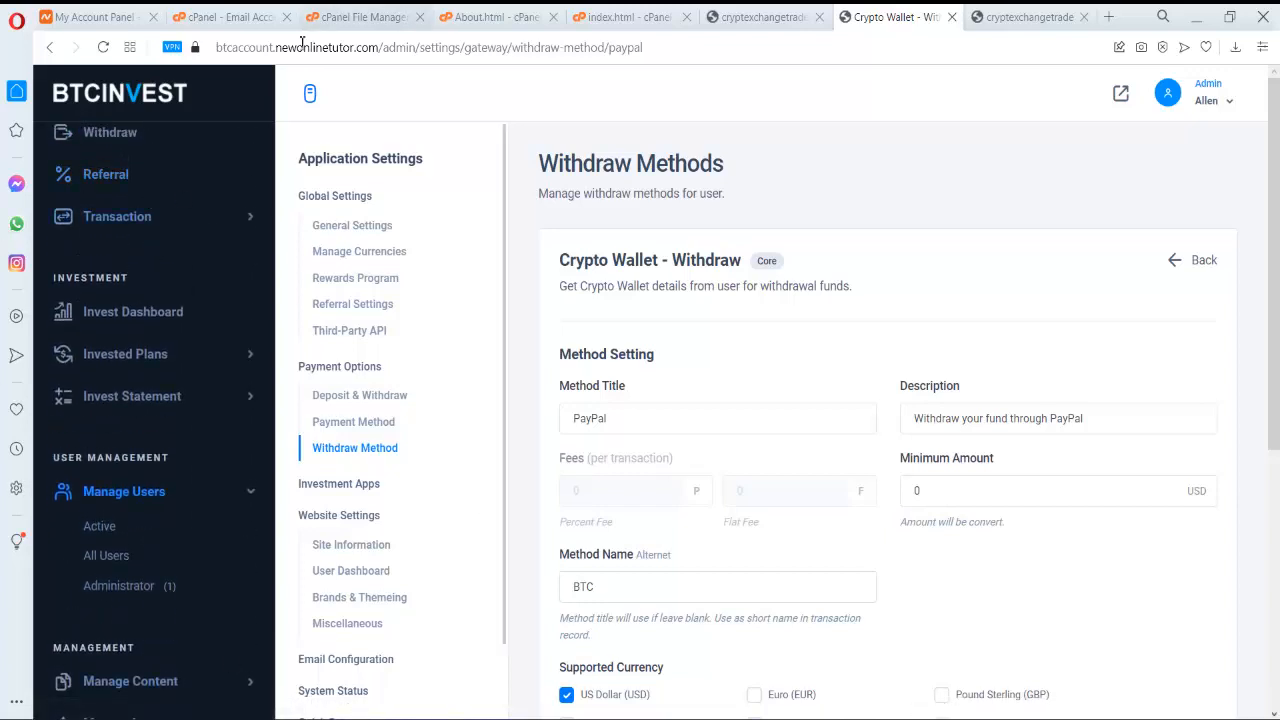
scroll(205, 245, up, 2)
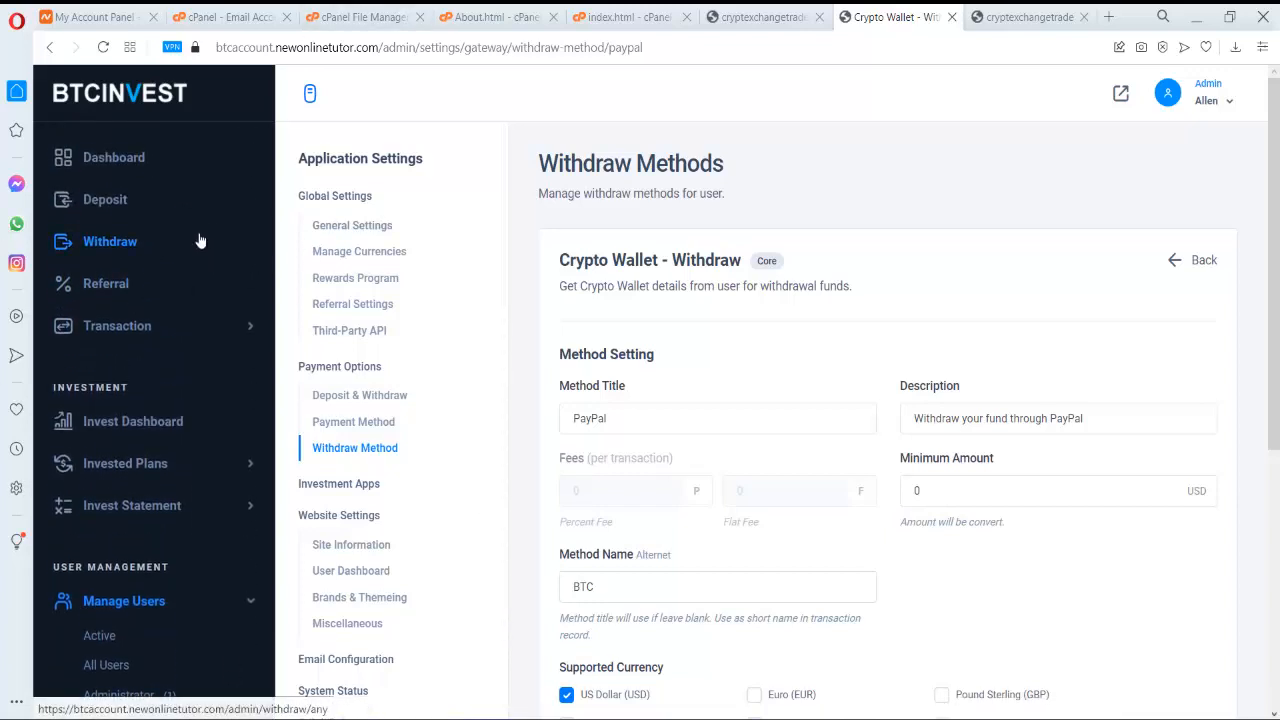
- Return to the admin Dashboard overview and select the wallet address on the explorer page
click(184, 152)
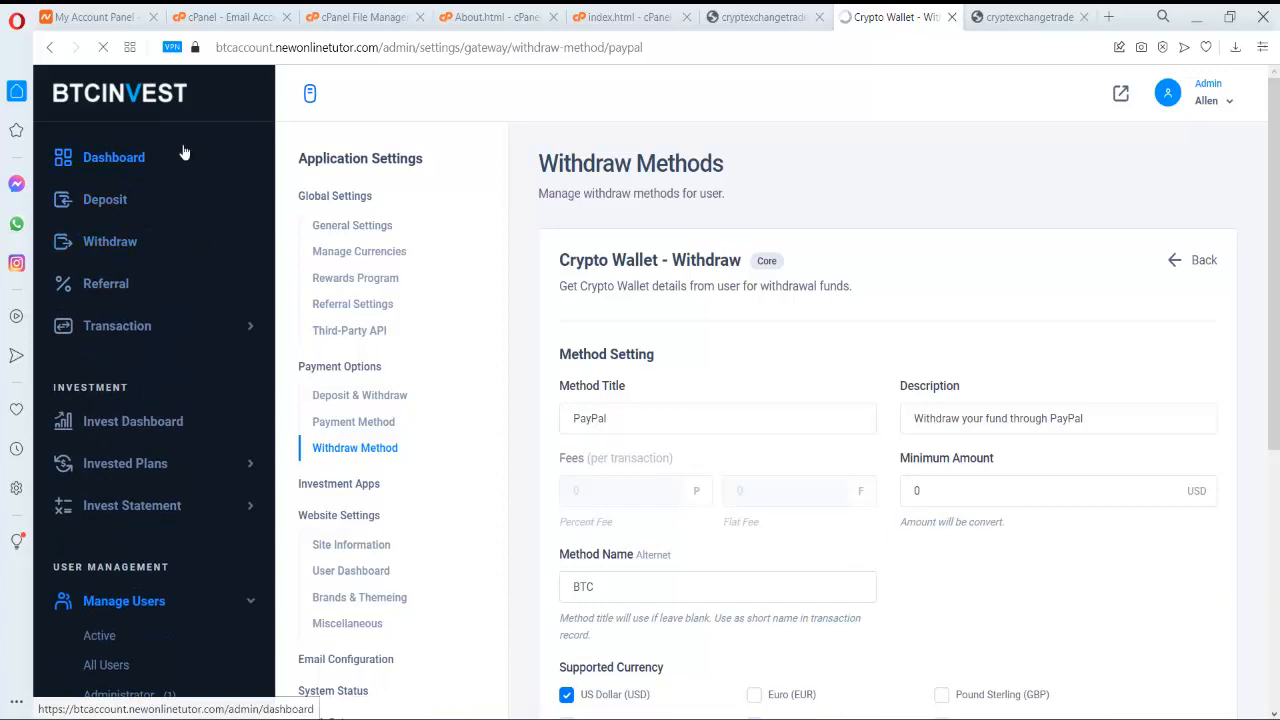
scroll(179, 160, down, 6)
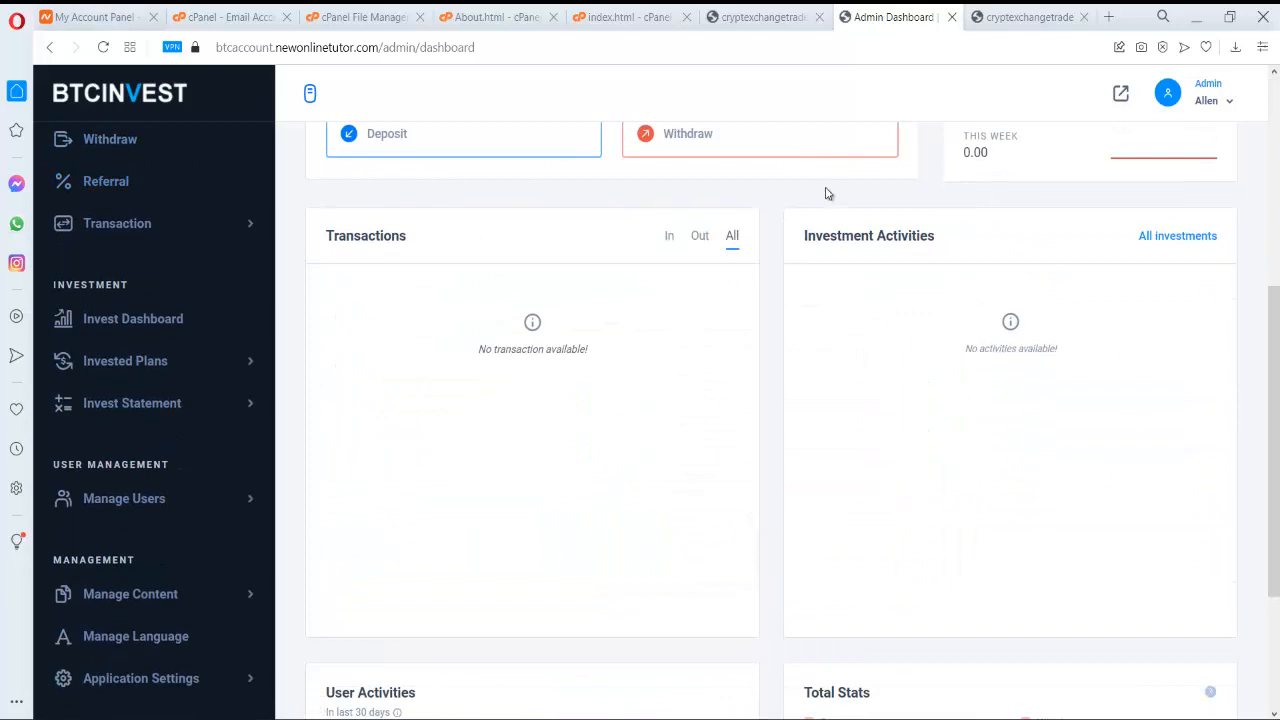
scroll(225, 118, up, 5)
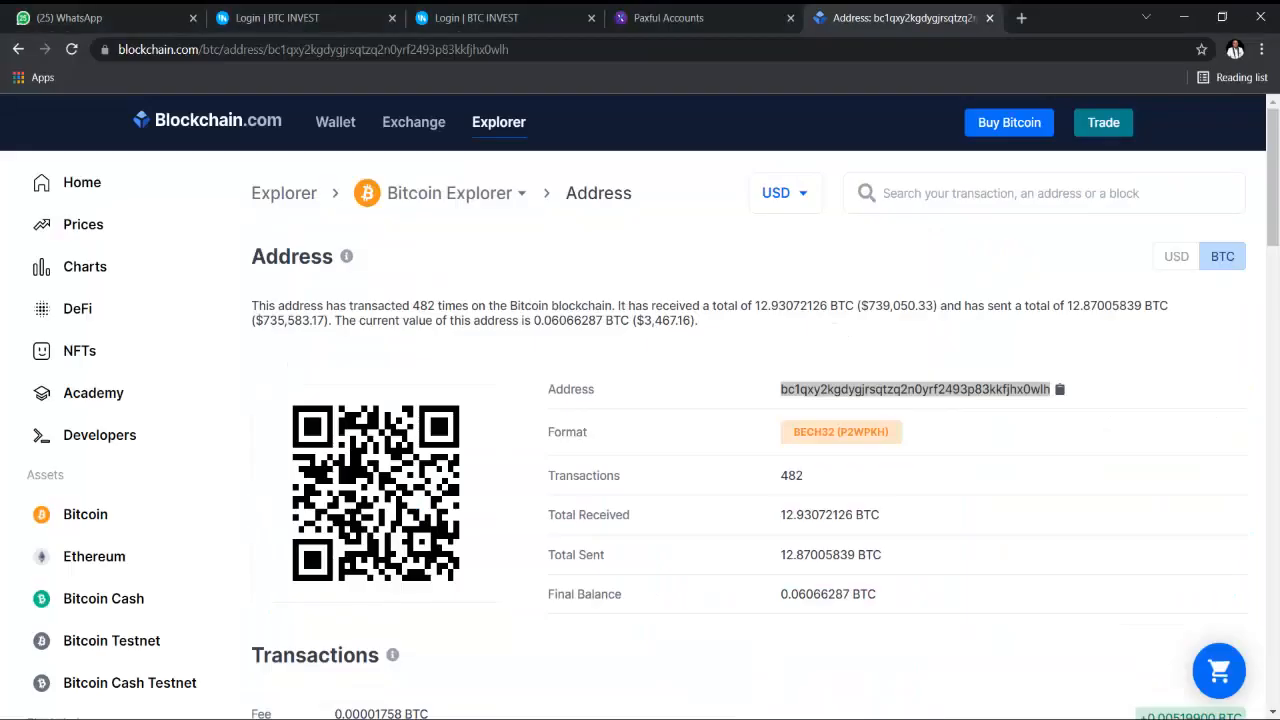
double_click(915, 389)
- Reload the login tab and homepage, then go via Login or Register to the registration form
click(476, 17)
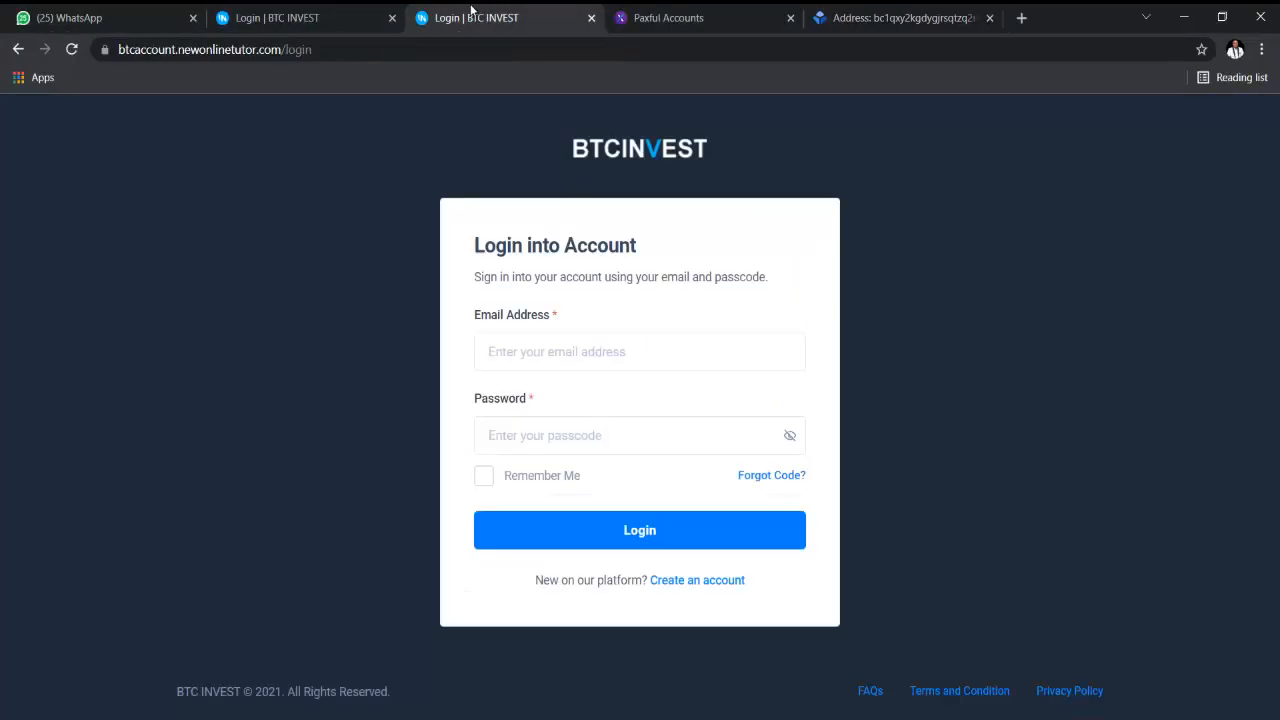
click(70, 52)
click(67, 55)
click(16, 49)
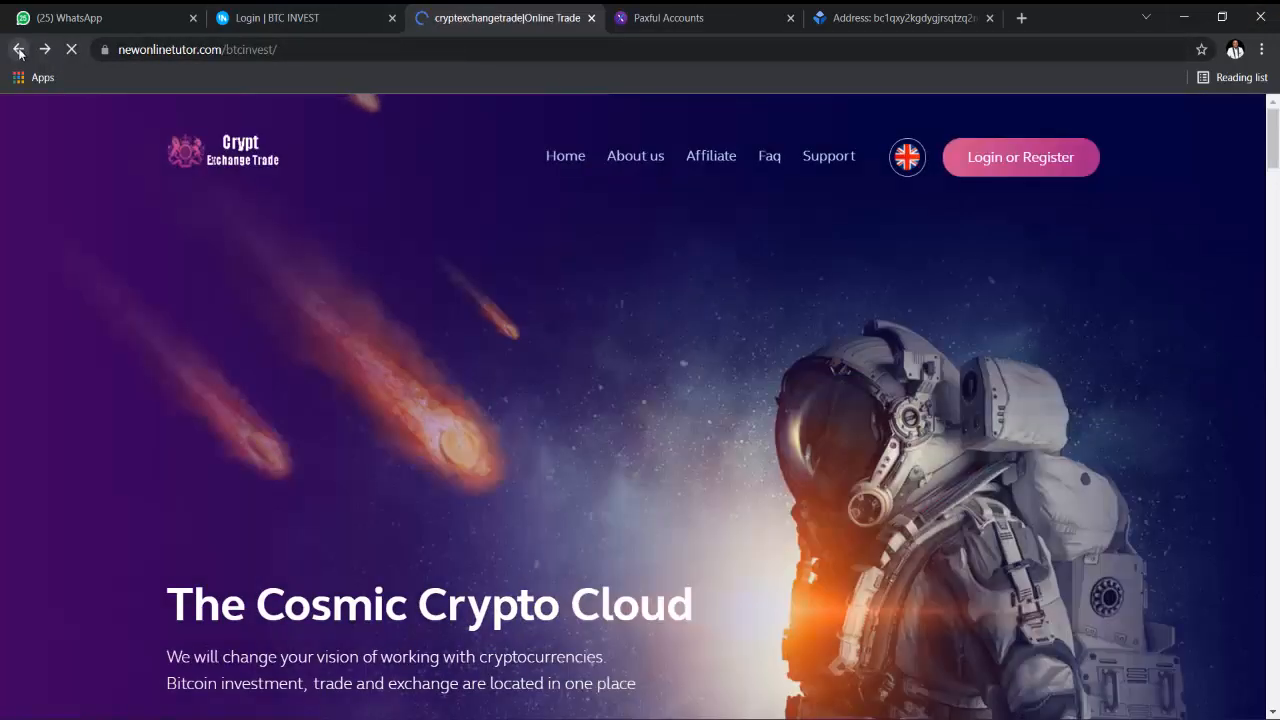
click(79, 50)
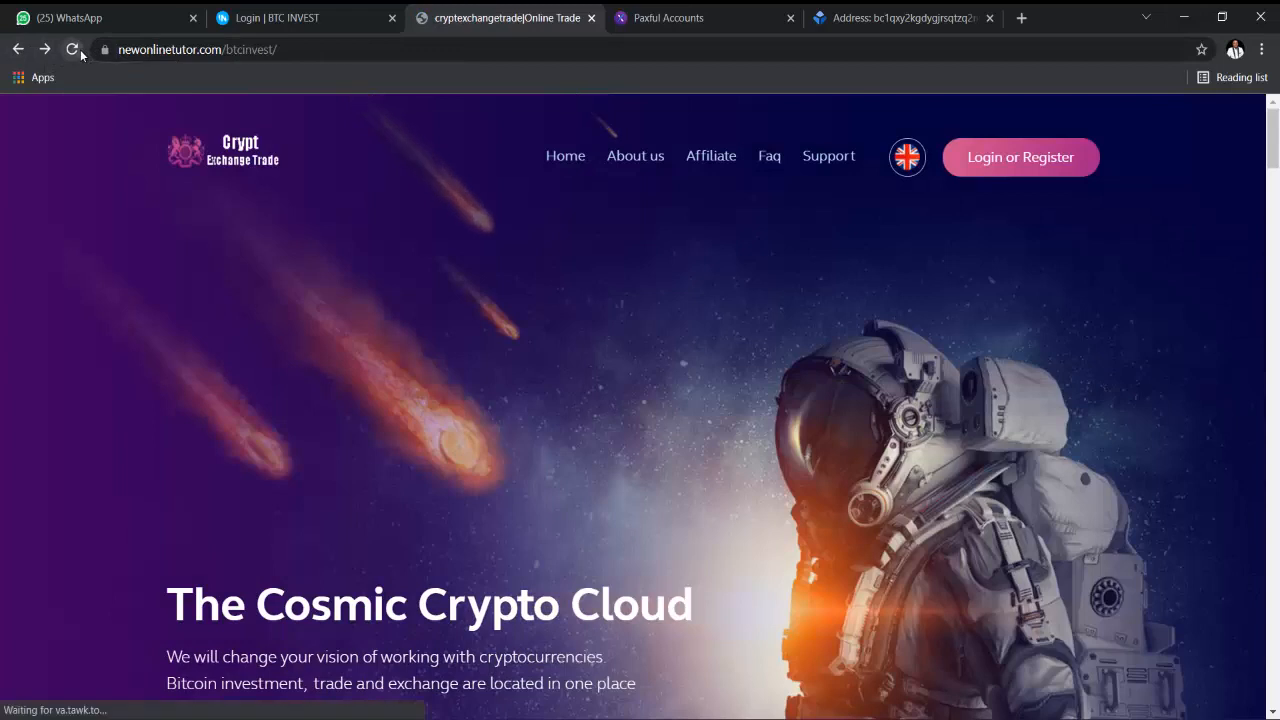
click(1008, 166)
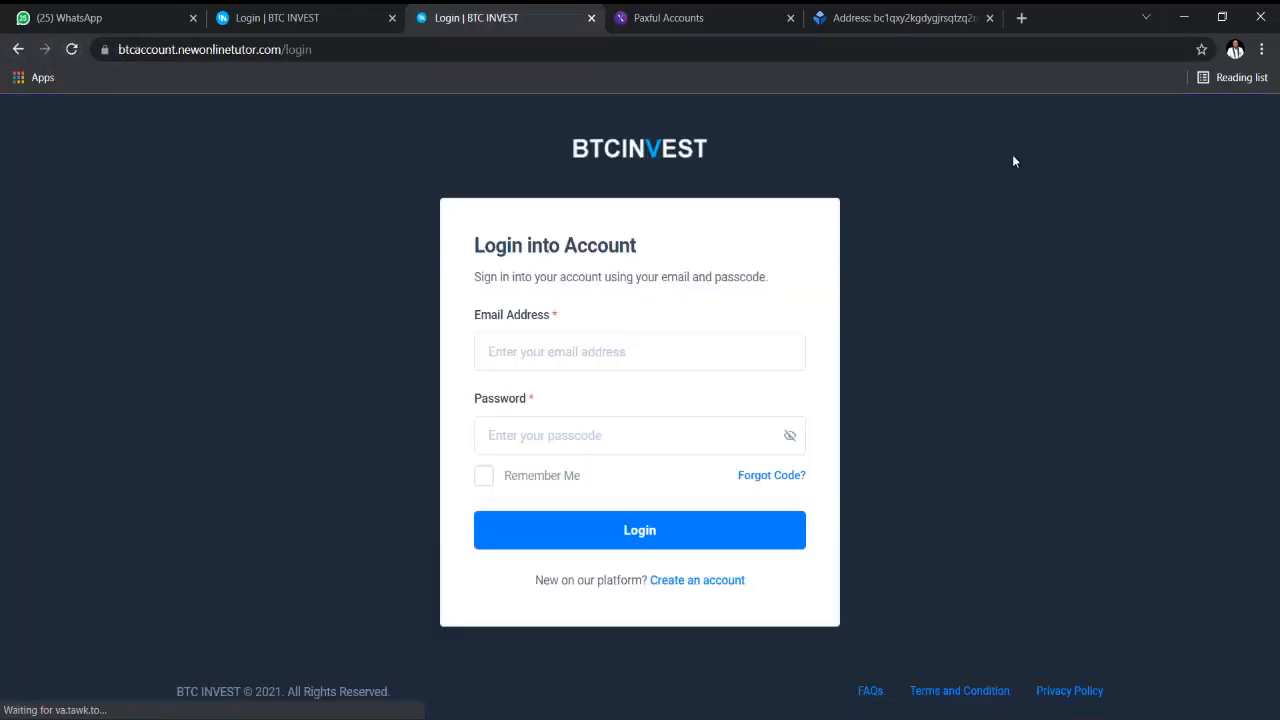
click(702, 582)
- Register with the autofilled name and email, a password and accepted terms; decline saving the password
click(581, 334)
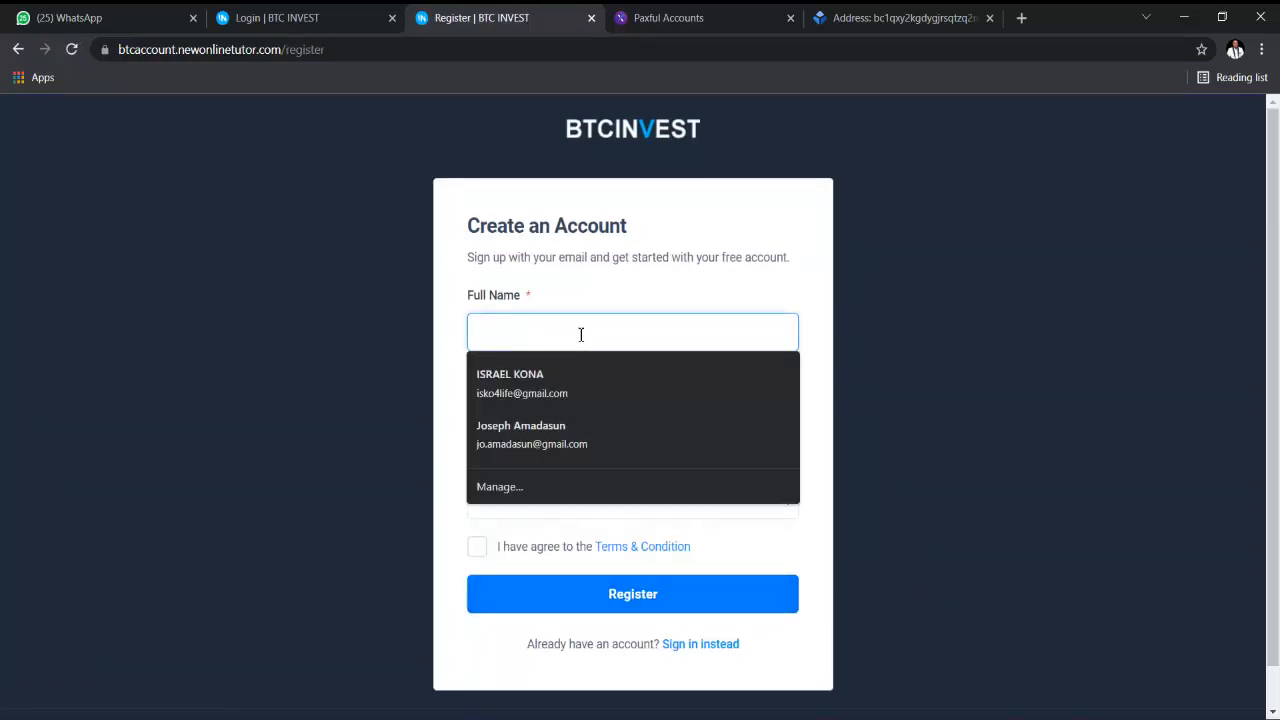
click(583, 377)
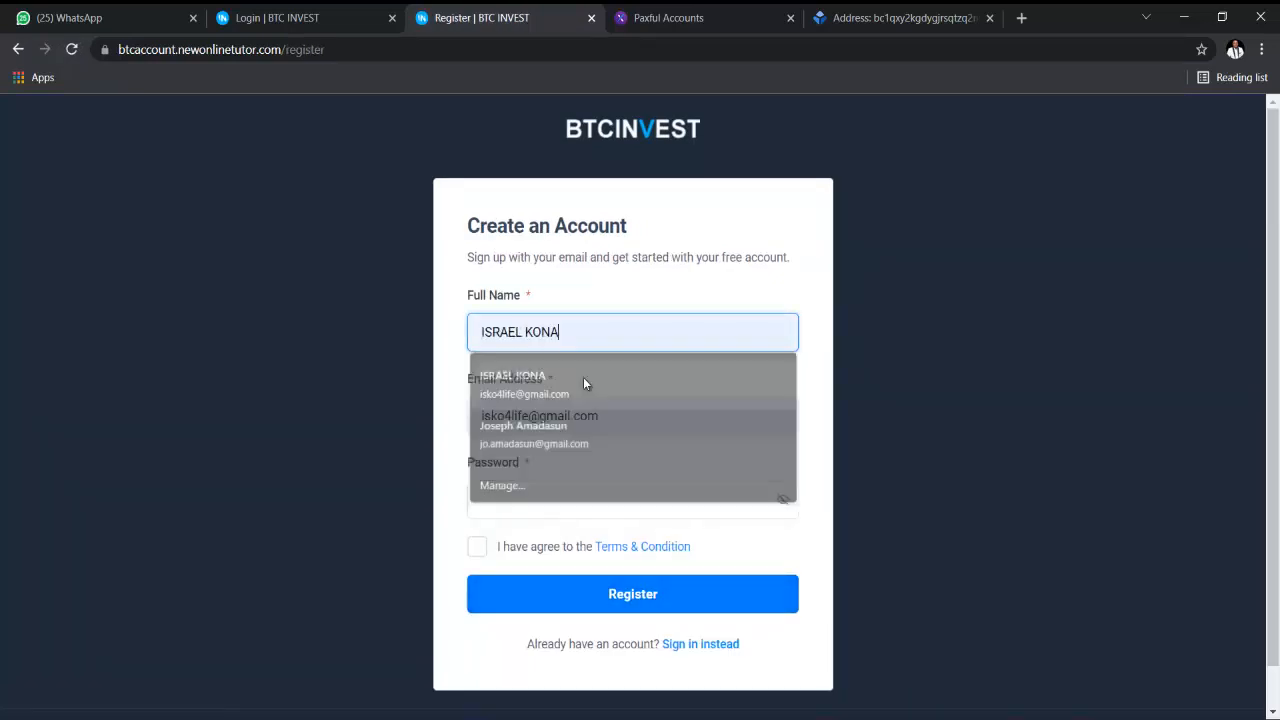
click(579, 511)
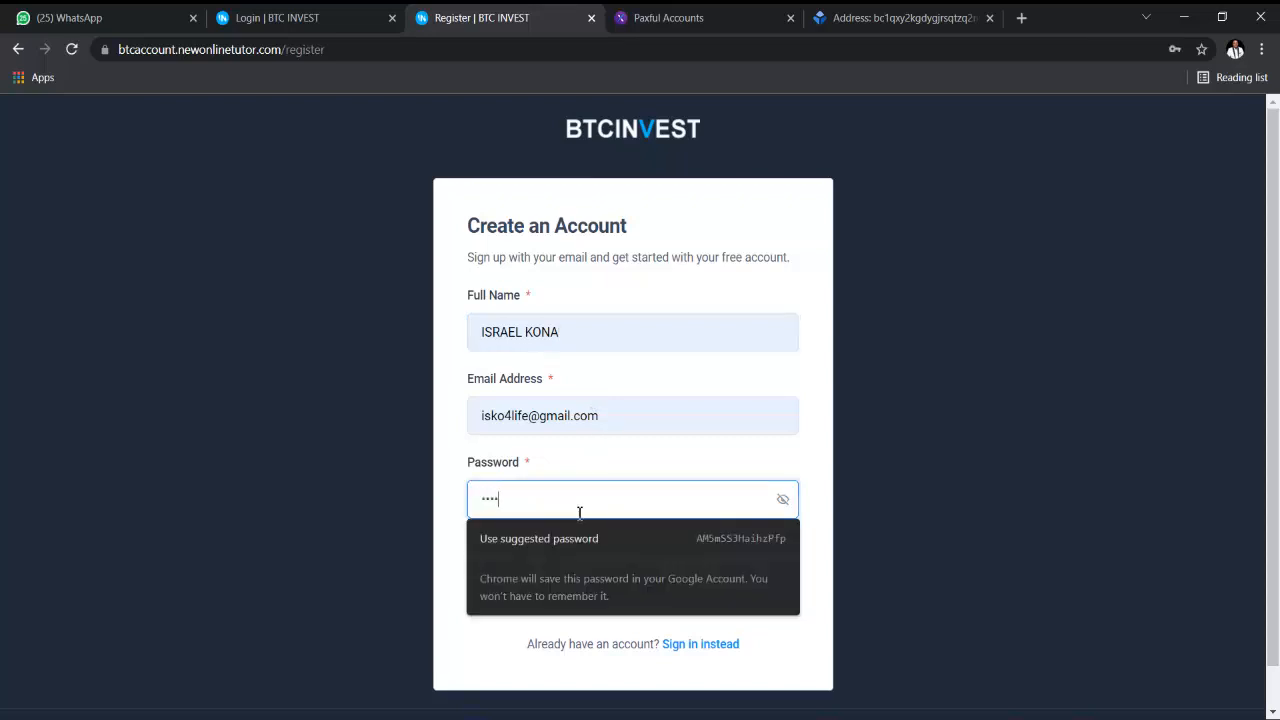
text(*)
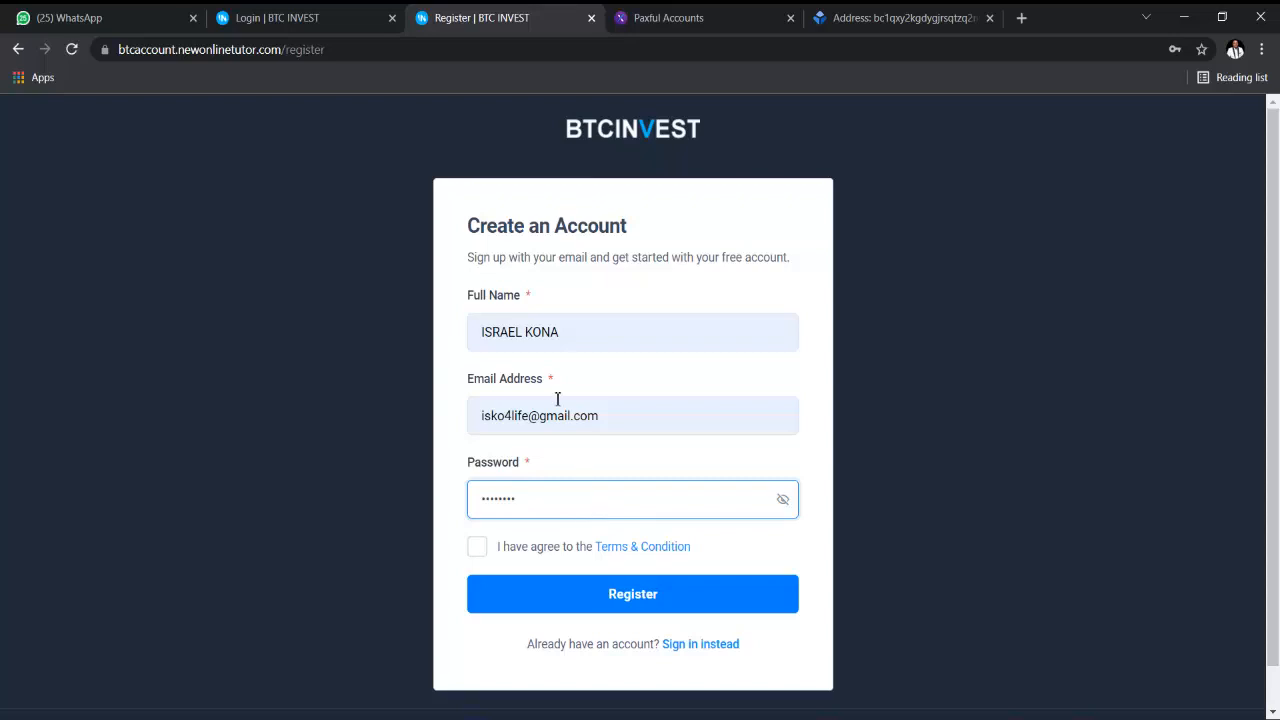
click(478, 548)
click(644, 600)
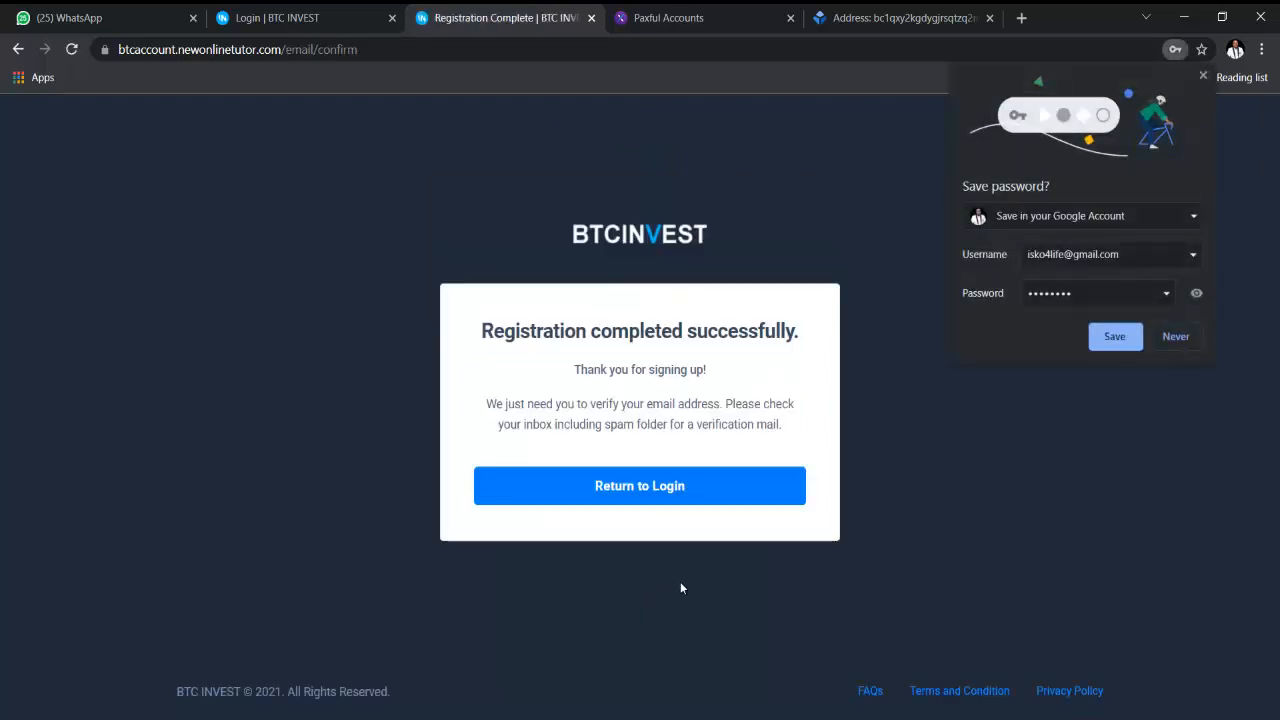
click(1176, 336)
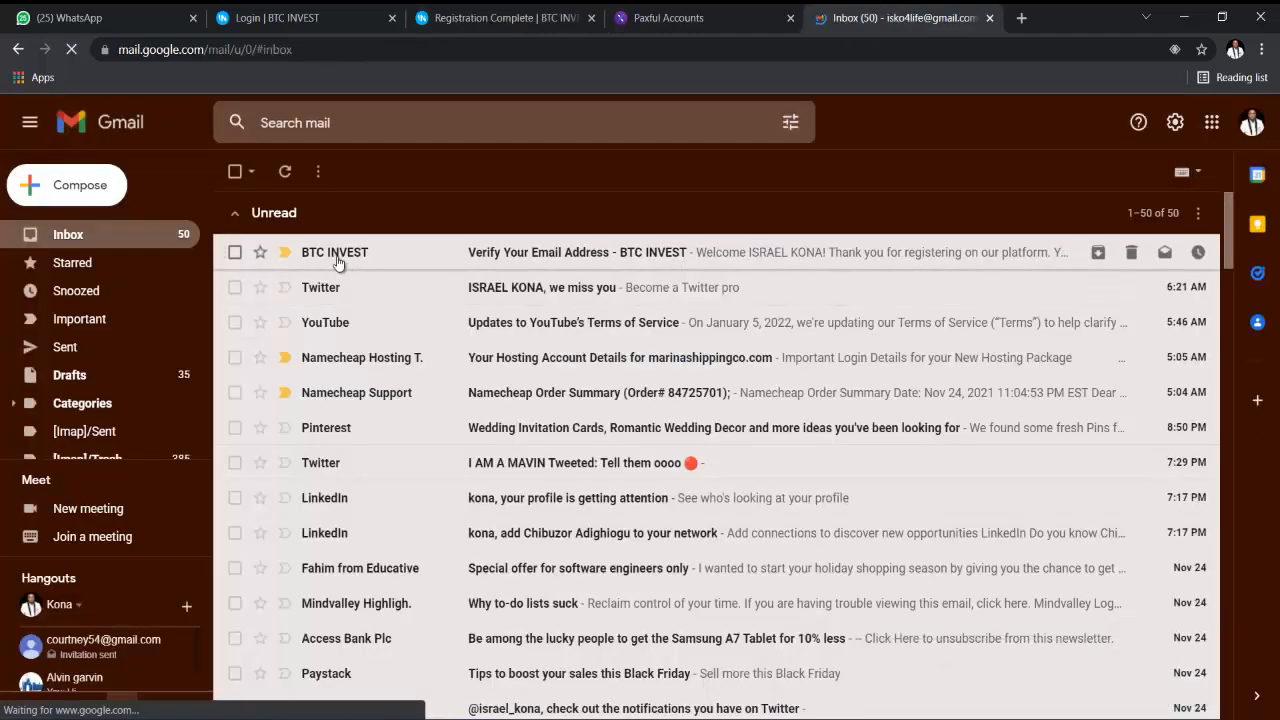
- Open the BTC INVEST email, click VERIFY EMAIL, and continue to Login into Account
click(495, 252)
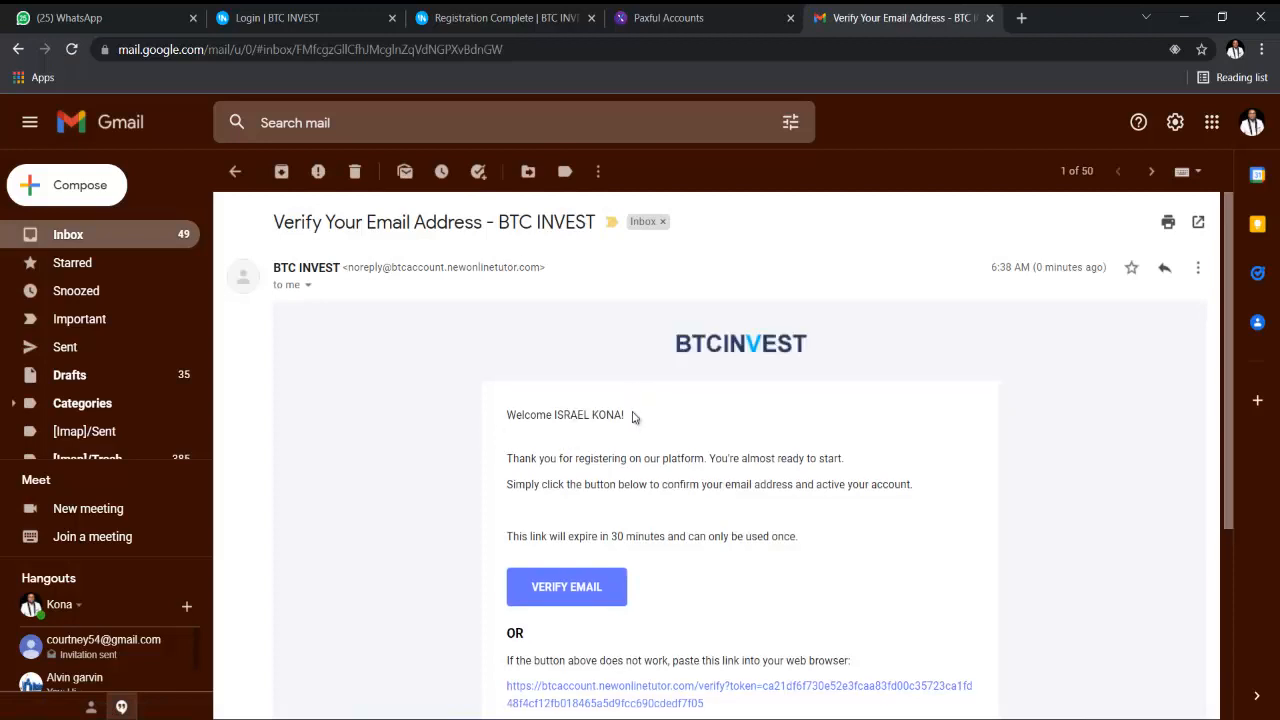
click(574, 592)
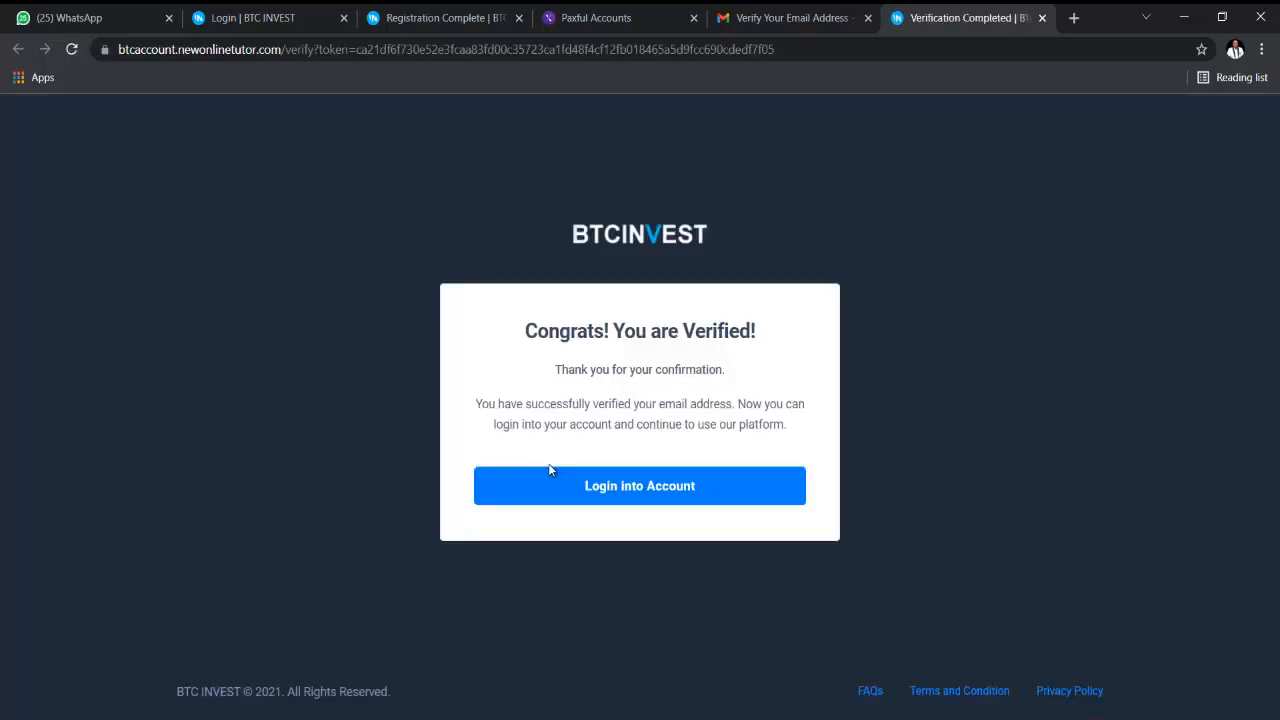
click(645, 495)
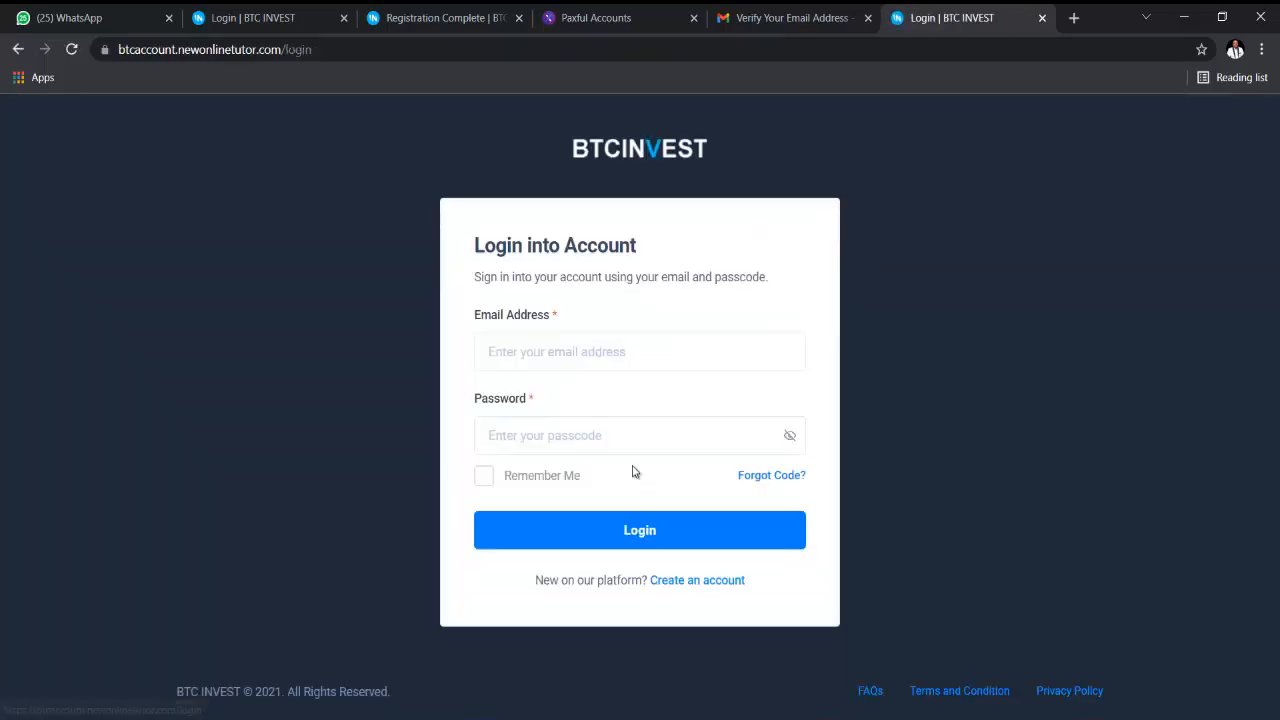
- Log into the new account with the saved email, its password and Remember Me
click(582, 347)
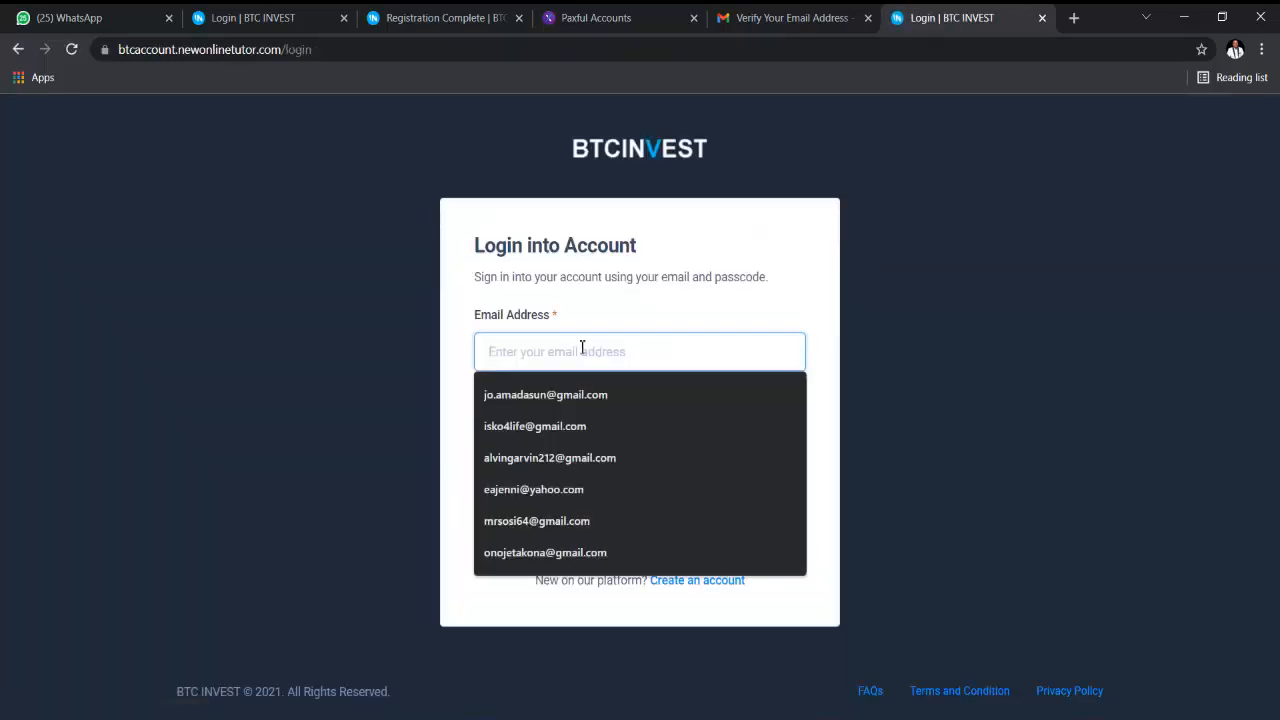
click(663, 428)
click(578, 425)
text(a)
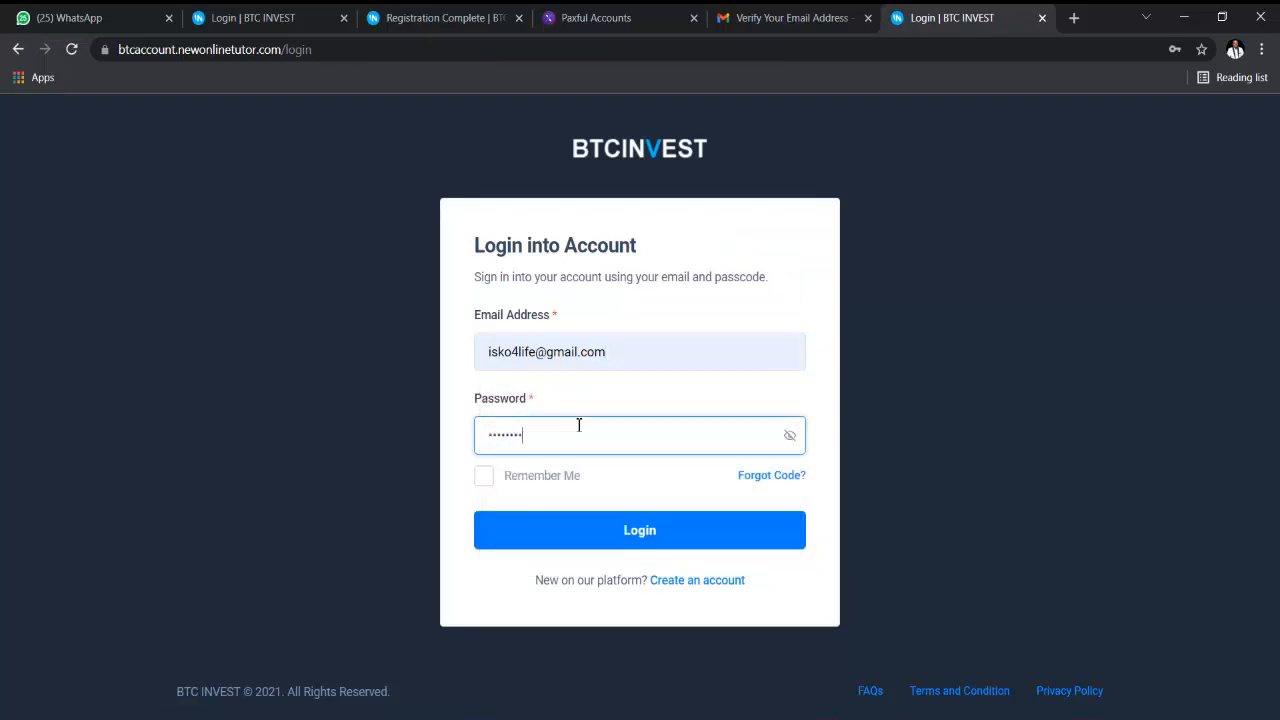
click(577, 477)
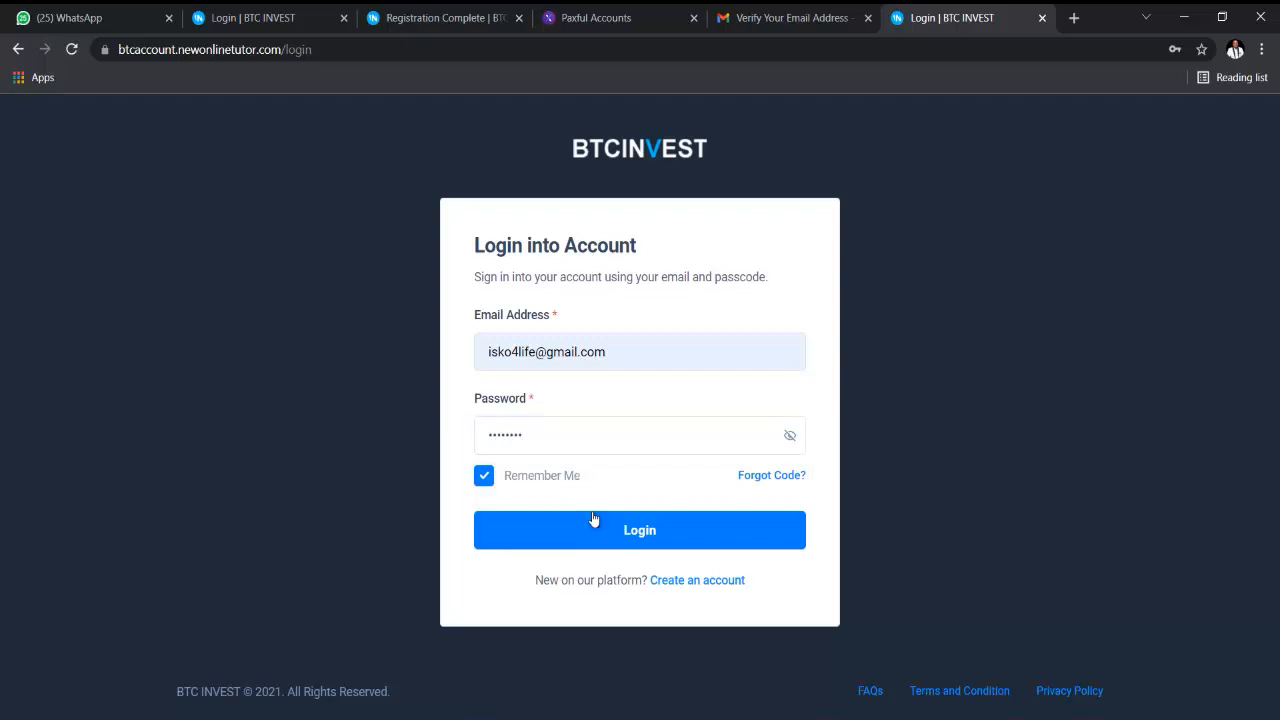
click(594, 524)
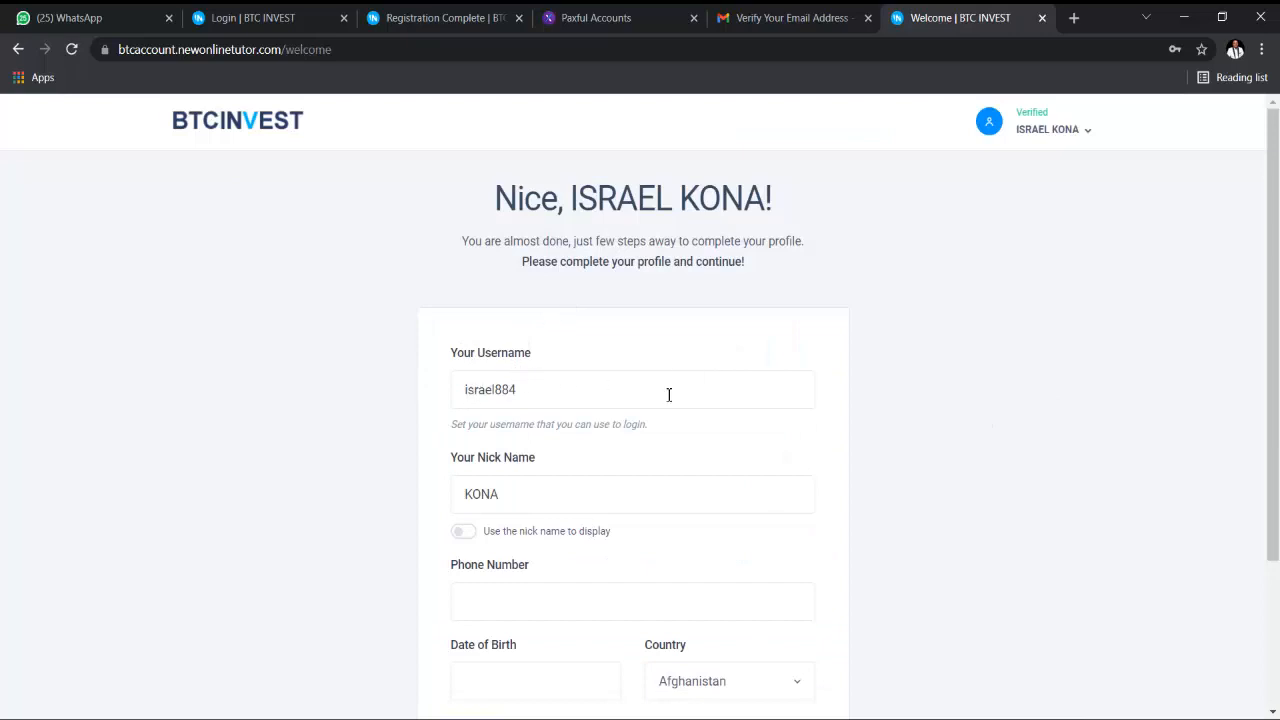
- Enter the phone number and set the birth date to 08/01/2000
scroll(630, 415, down, 1)
scroll(615, 375, down, 1)
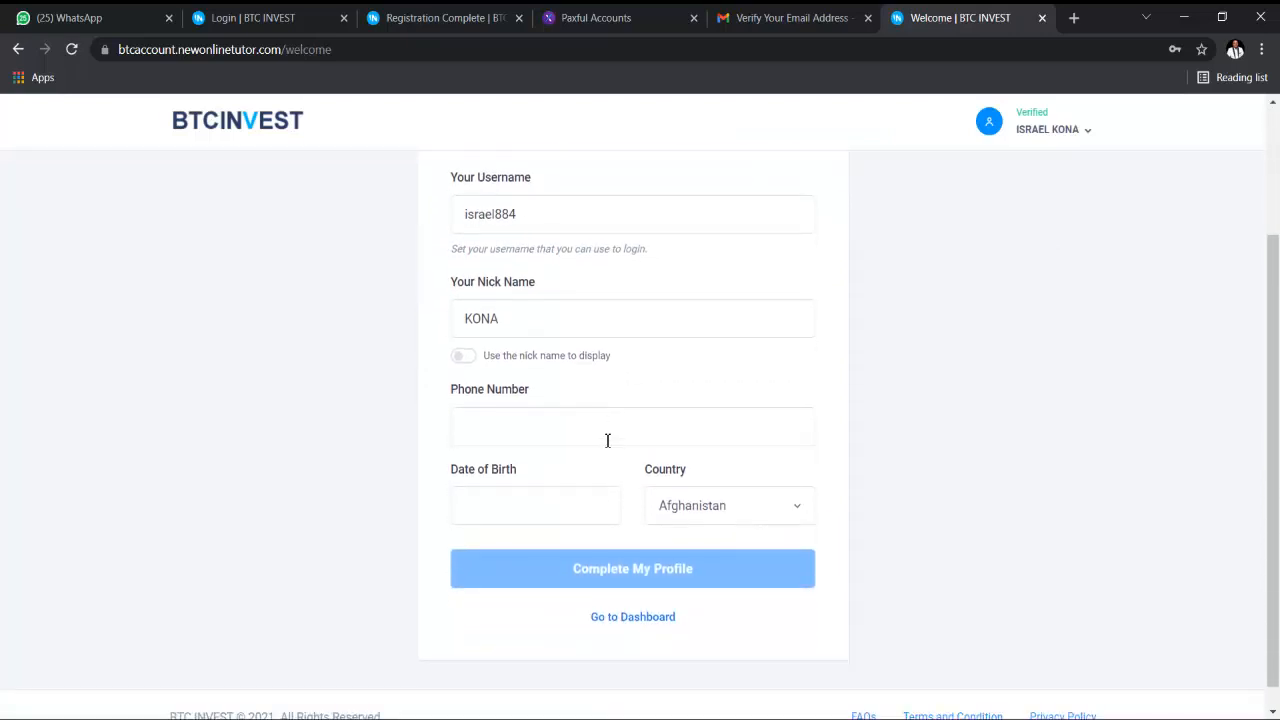
click(618, 427)
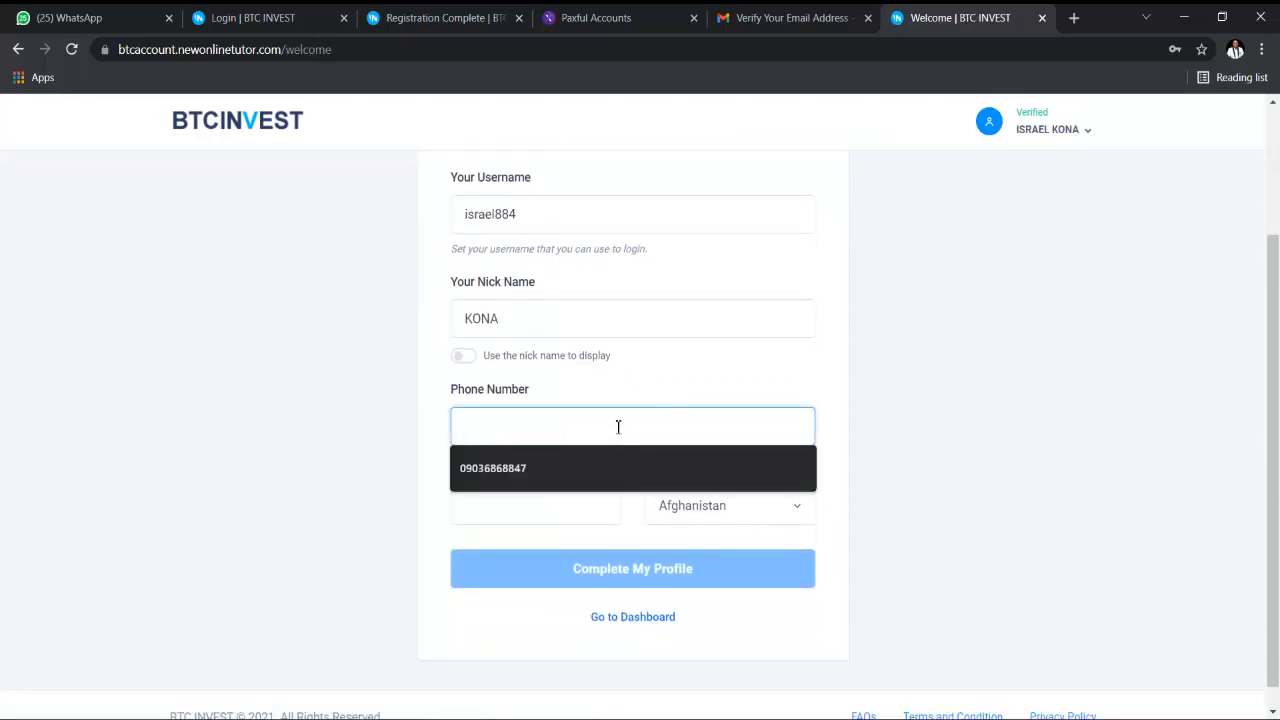
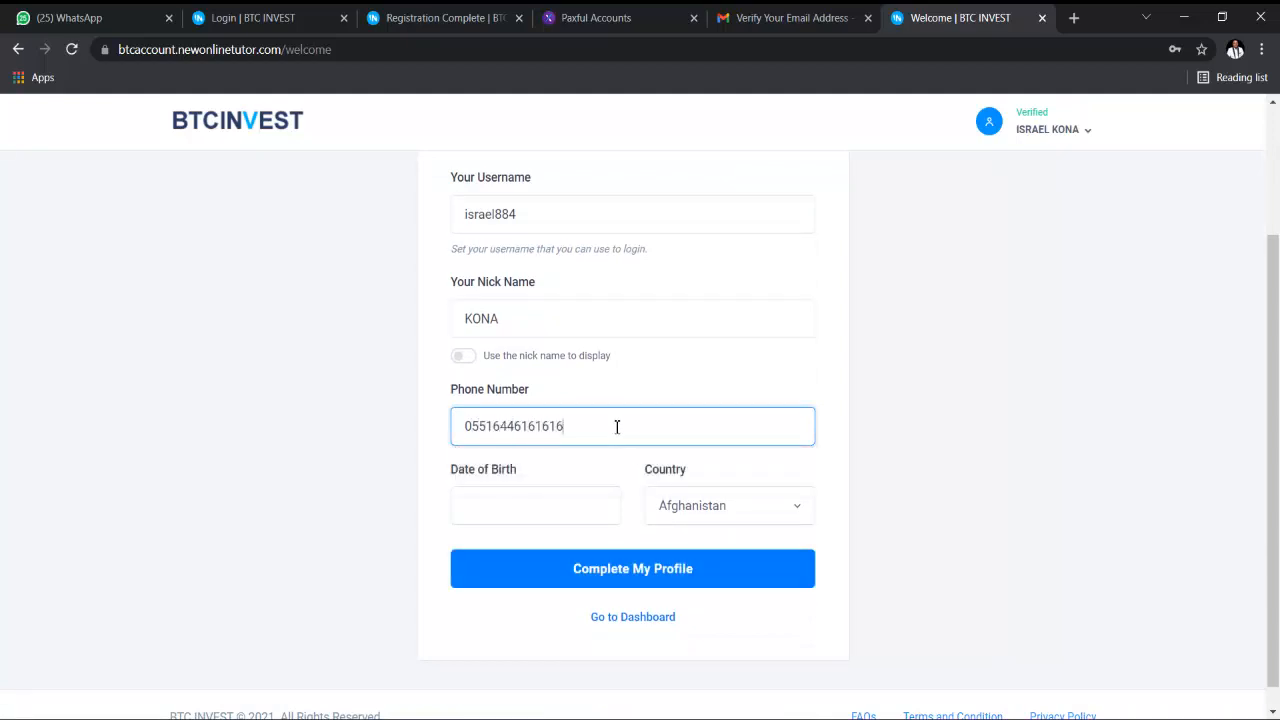
click(549, 503)
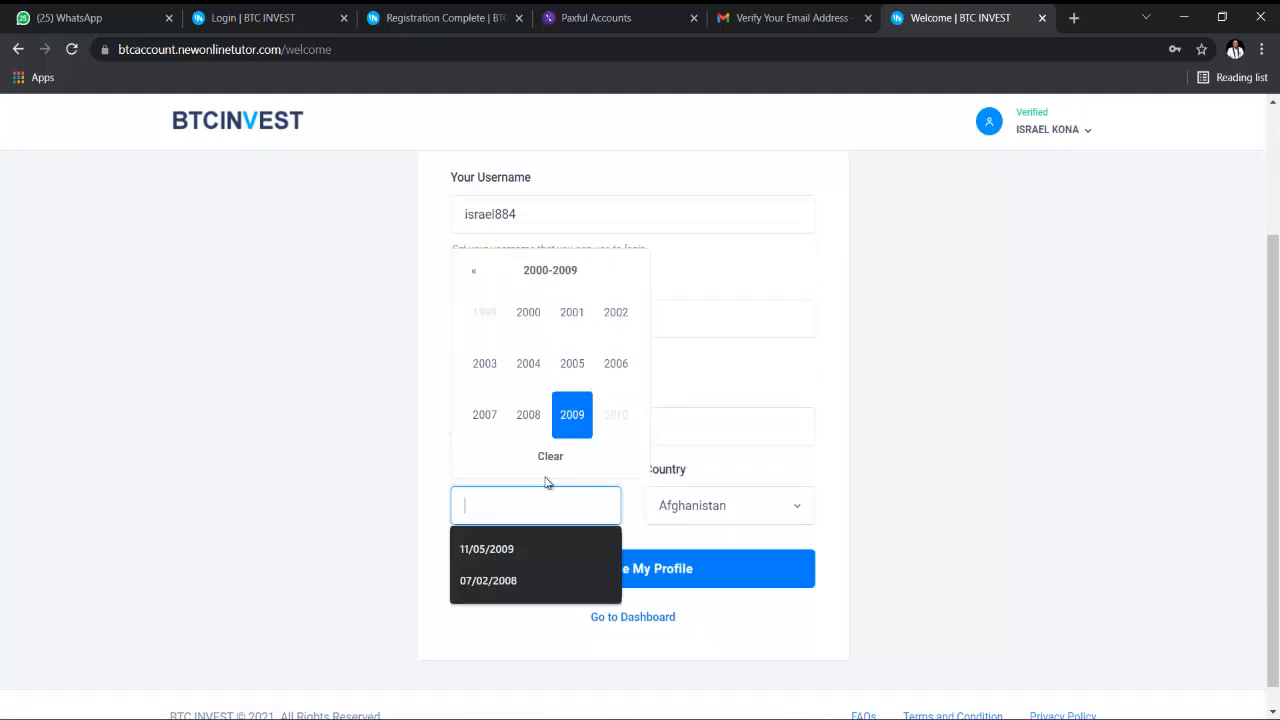
click(533, 318)
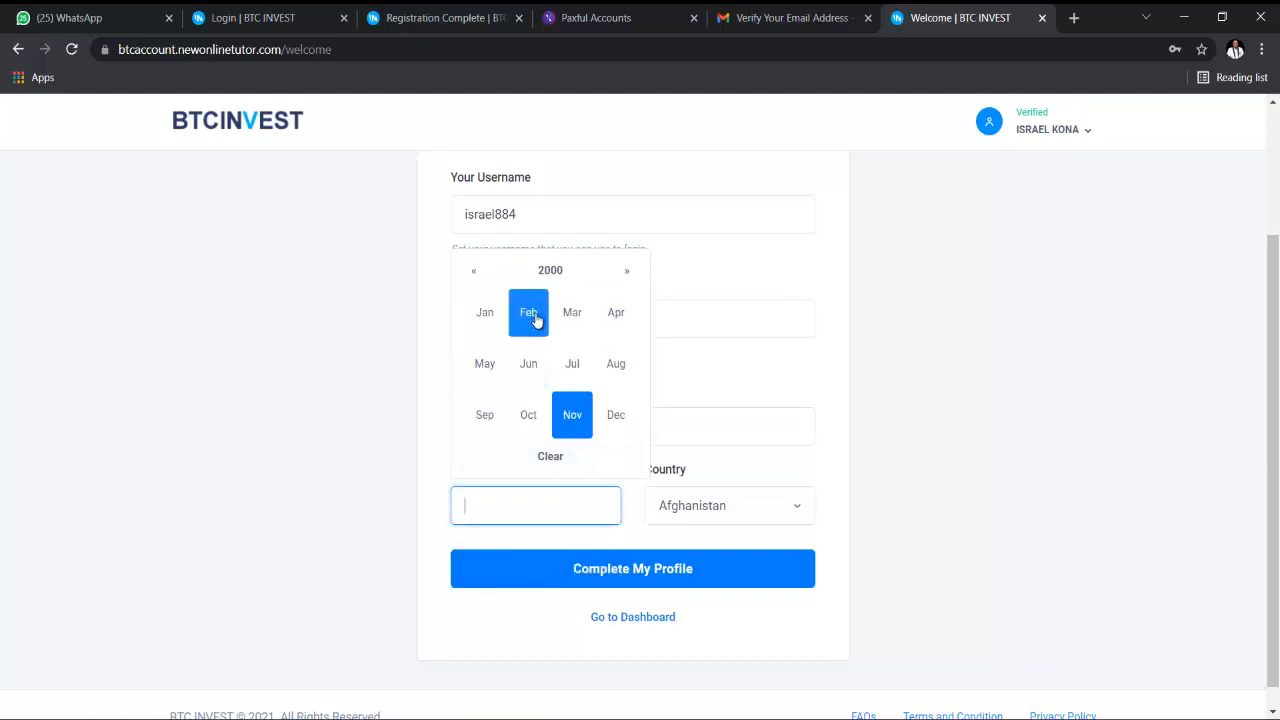
click(615, 364)
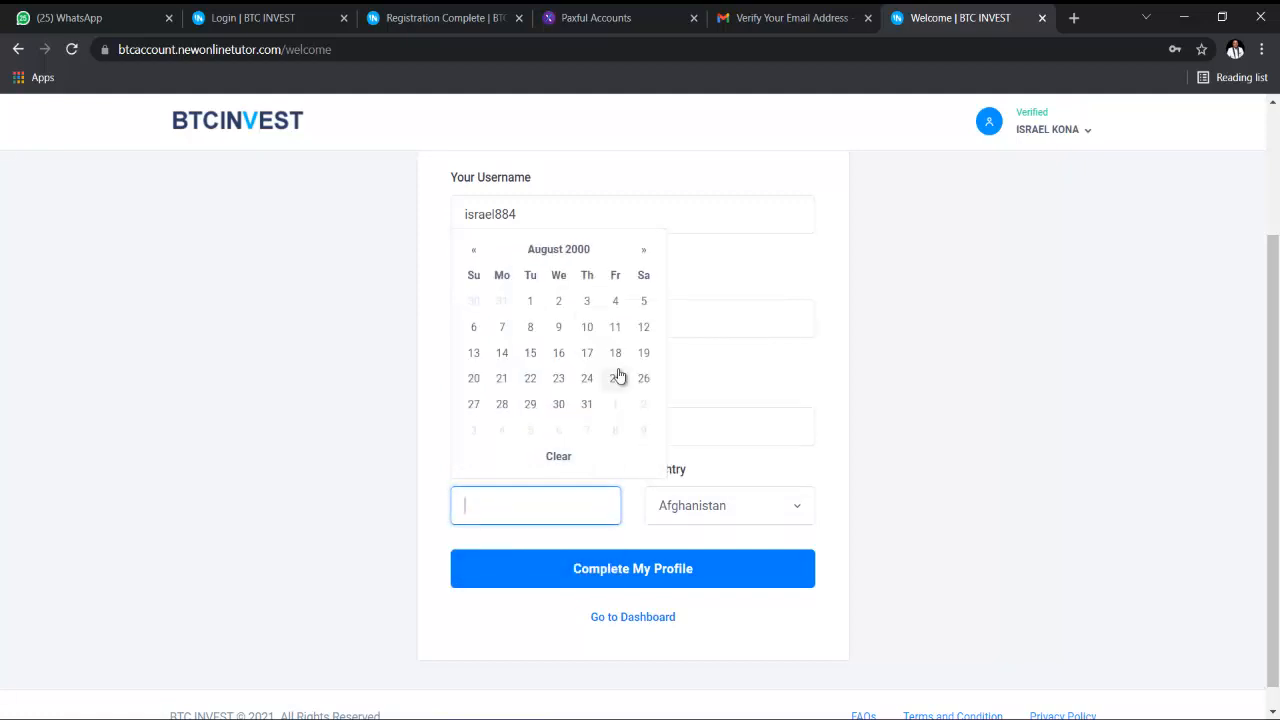
click(528, 302)
- Choose Bahrain as the country and submit Complete My Profile
click(680, 500)
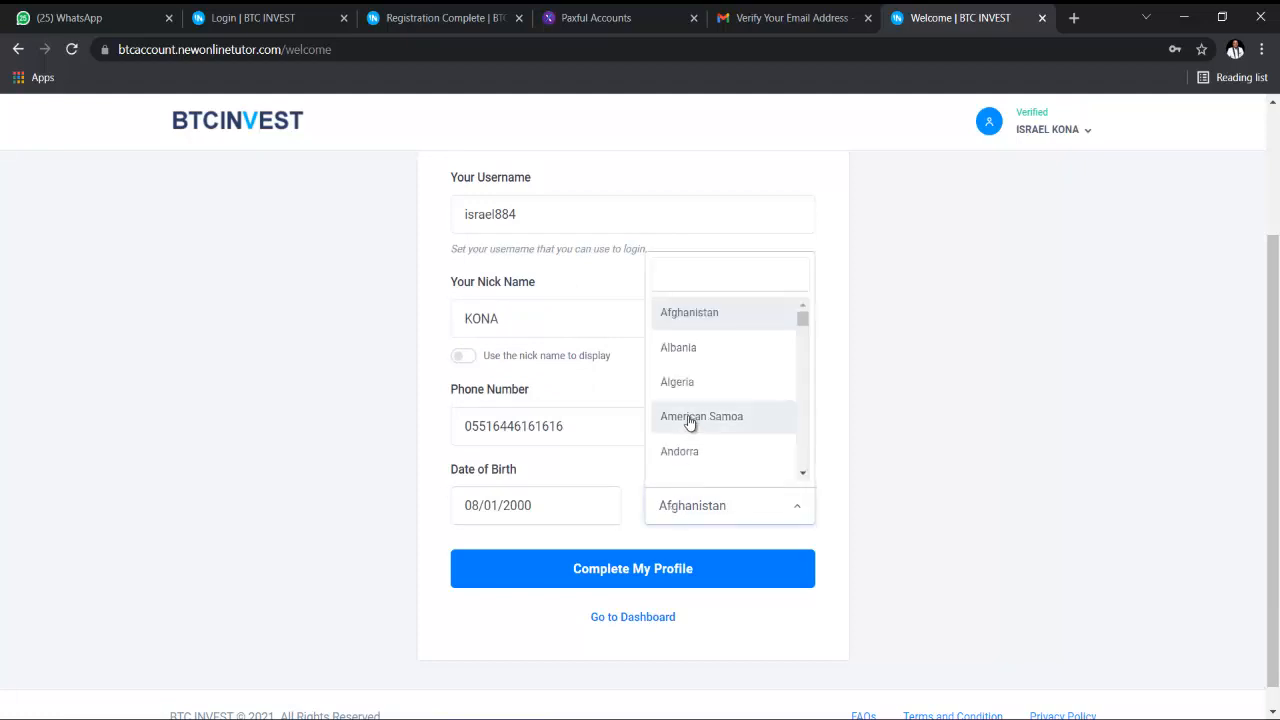
scroll(695, 410, down, 5)
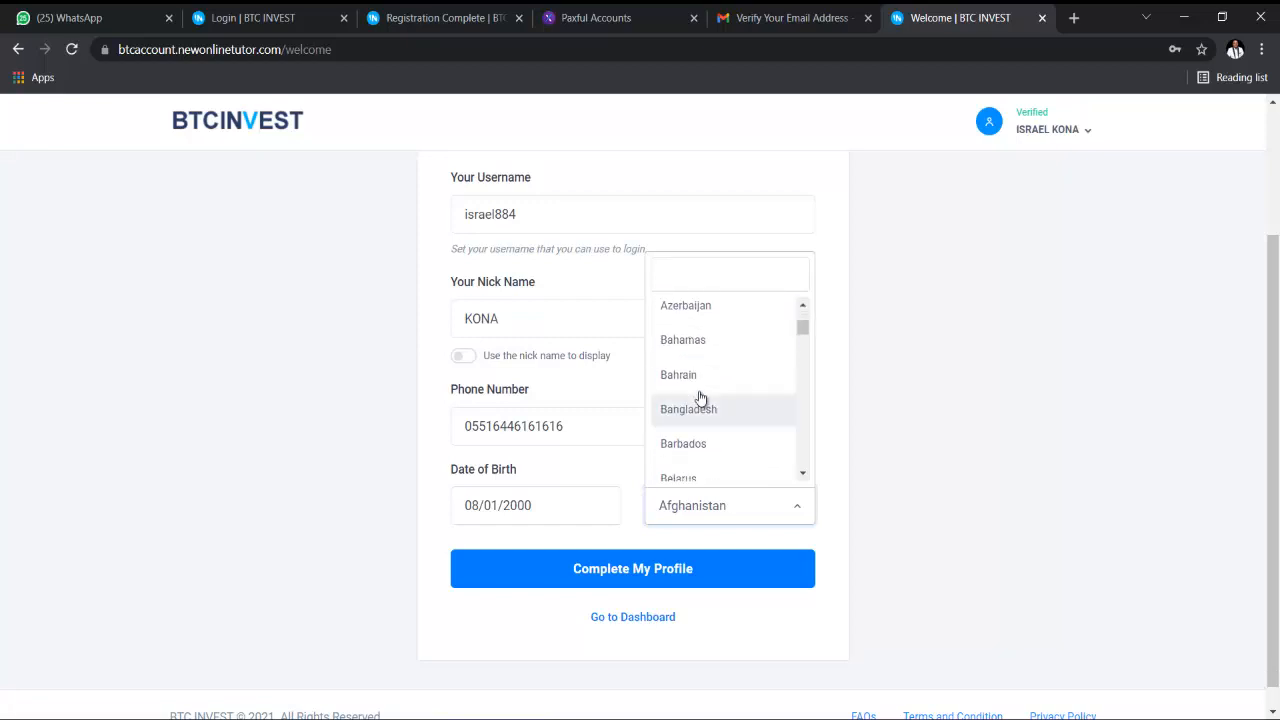
click(697, 375)
scroll(657, 491, down, 1)
click(677, 560)
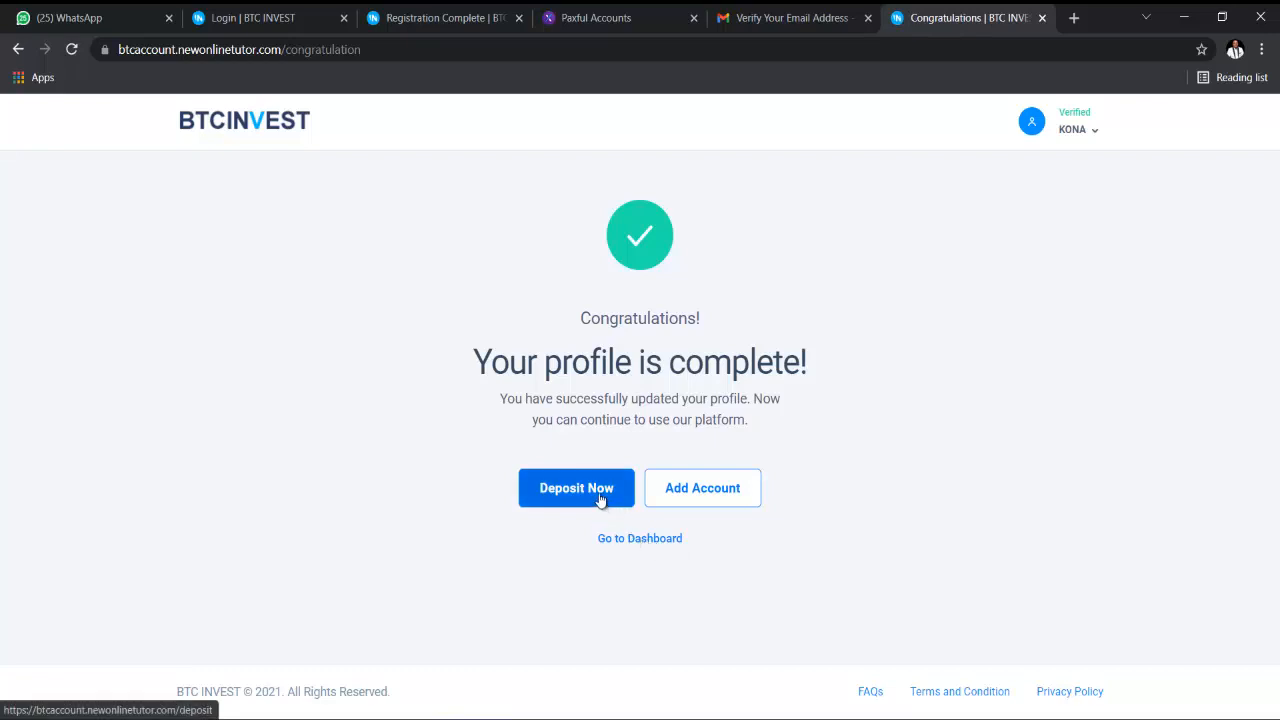
- Start a Crypto Wallet deposit of 2000 and bring up the Confirm Your Deposit summary
click(599, 495)
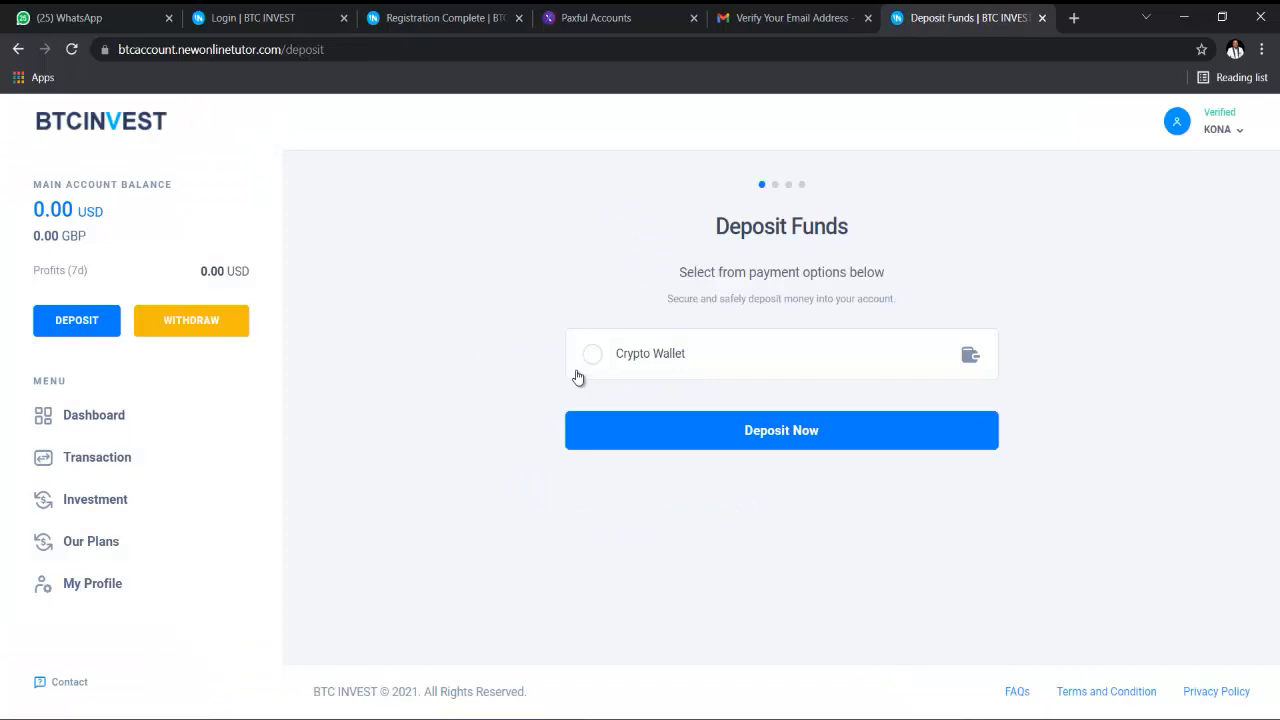
click(592, 358)
click(698, 432)
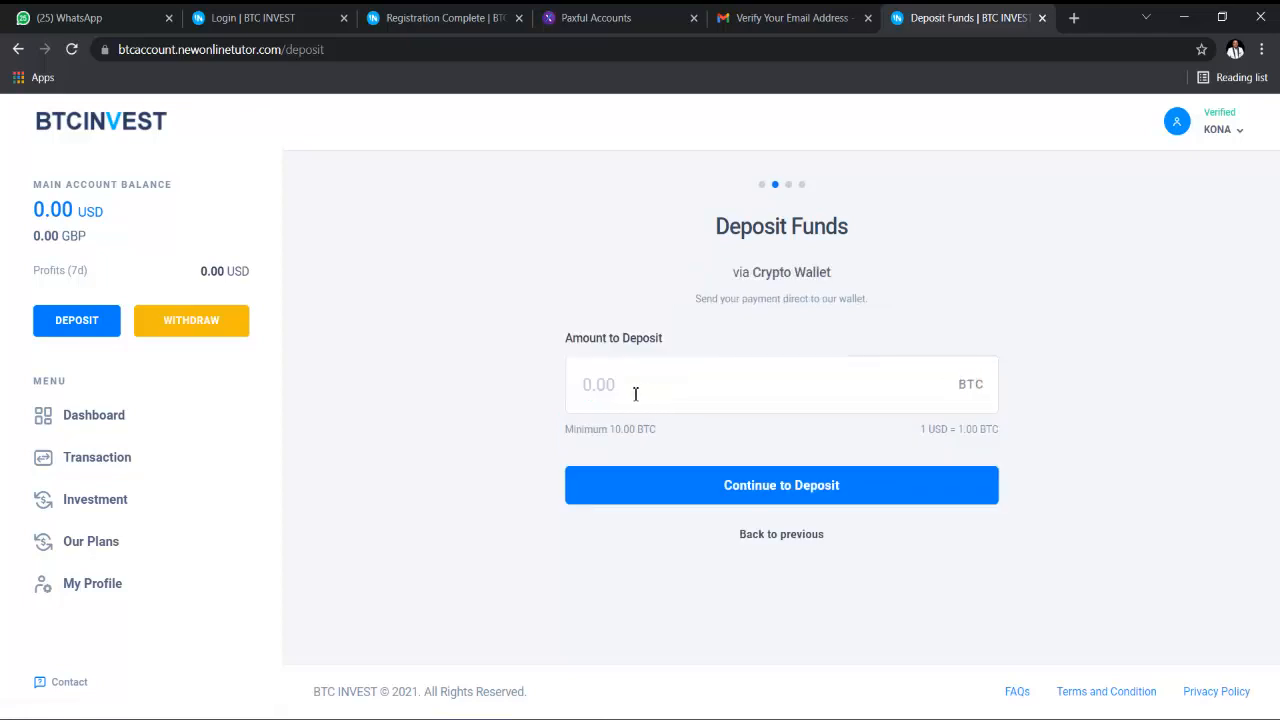
click(635, 394)
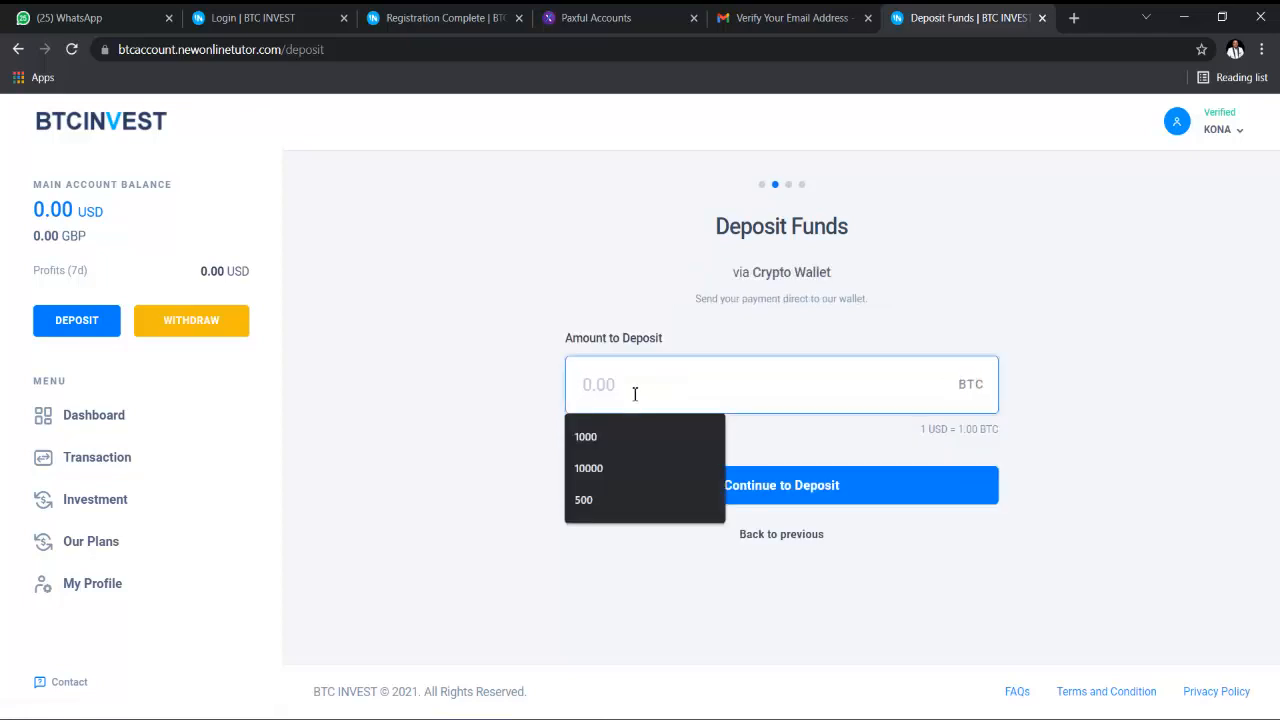
text(2000)
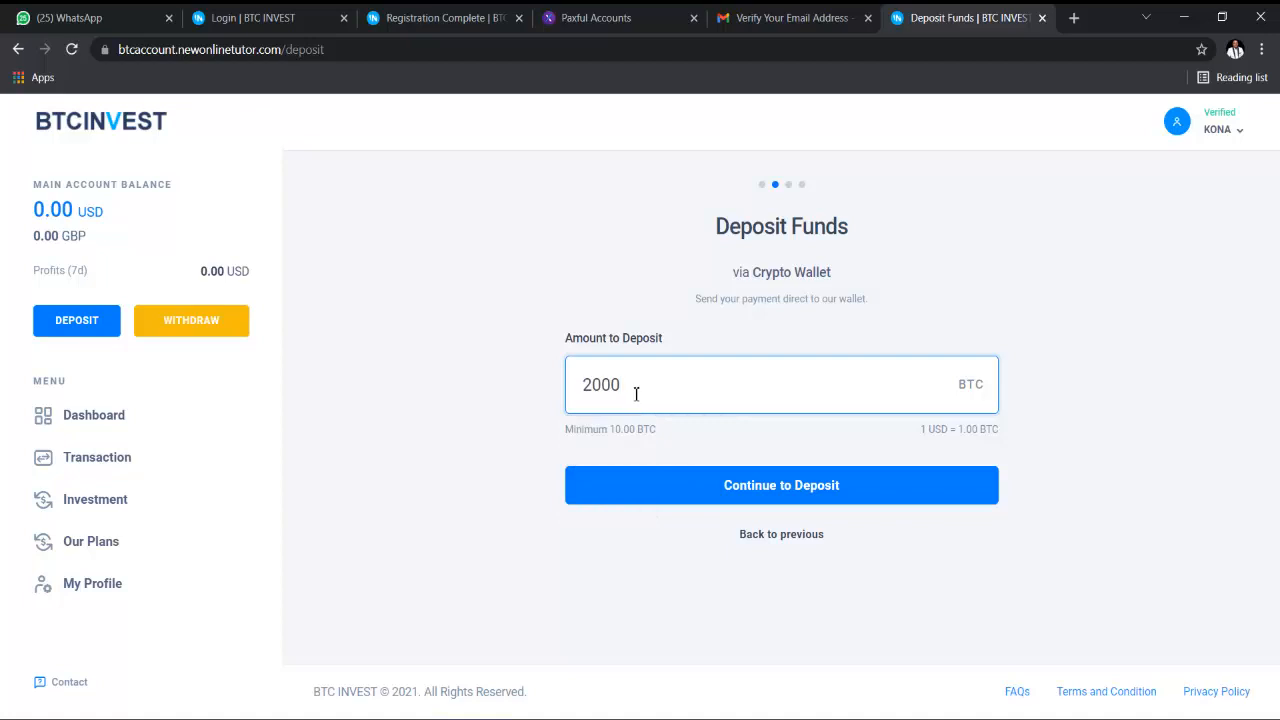
click(684, 487)
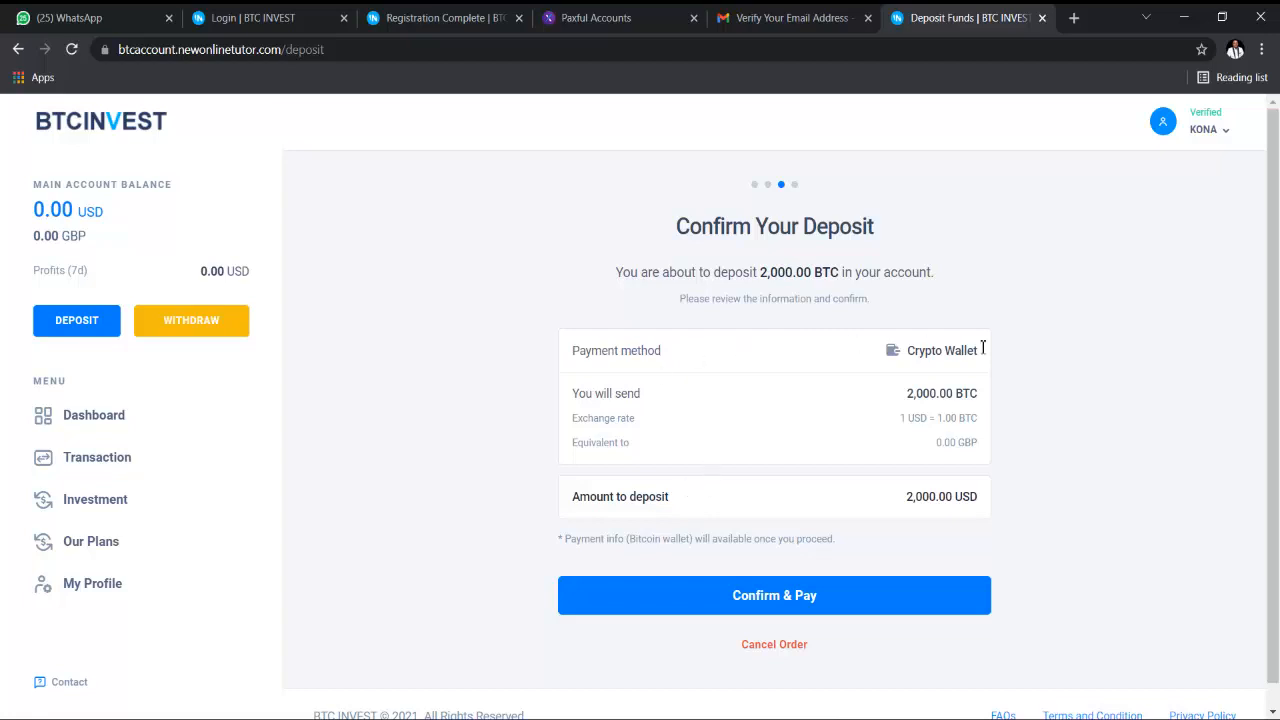
scroll(917, 440, down, 1)
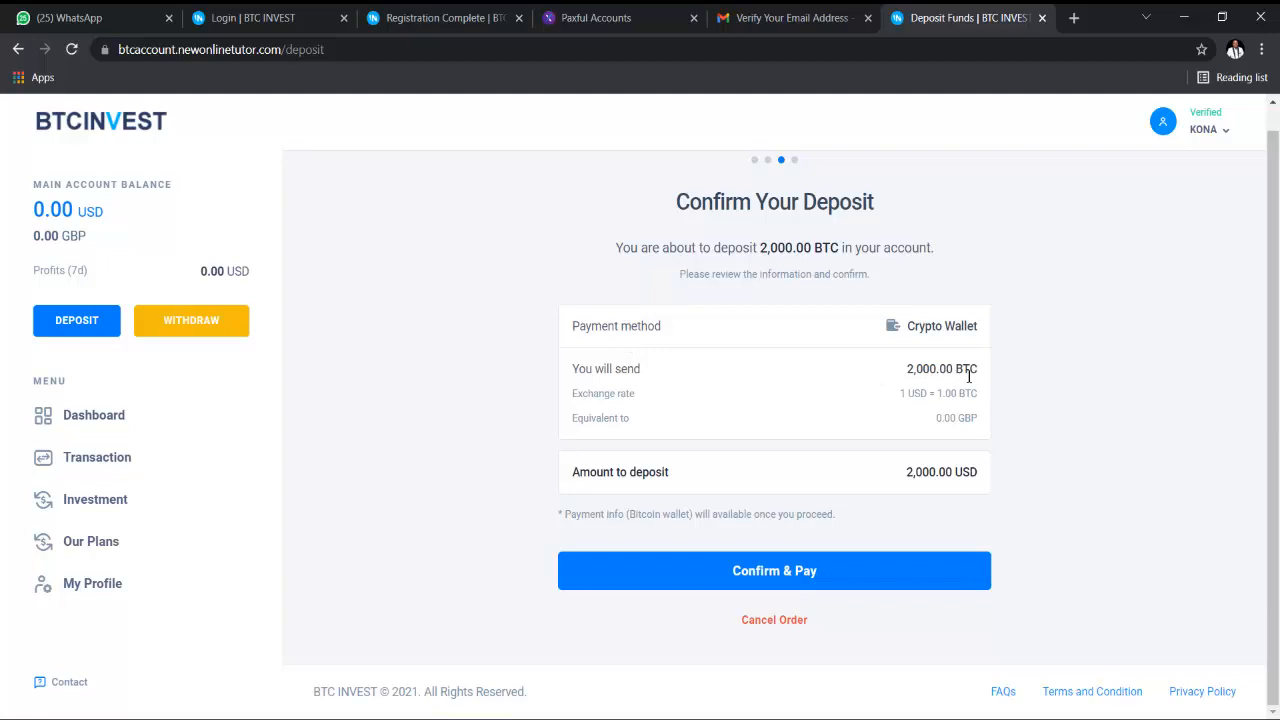
- Confirm and pay the 2,000 deposit, then return to the dashboard listing 2000 USD in deposit orders
click(865, 578)
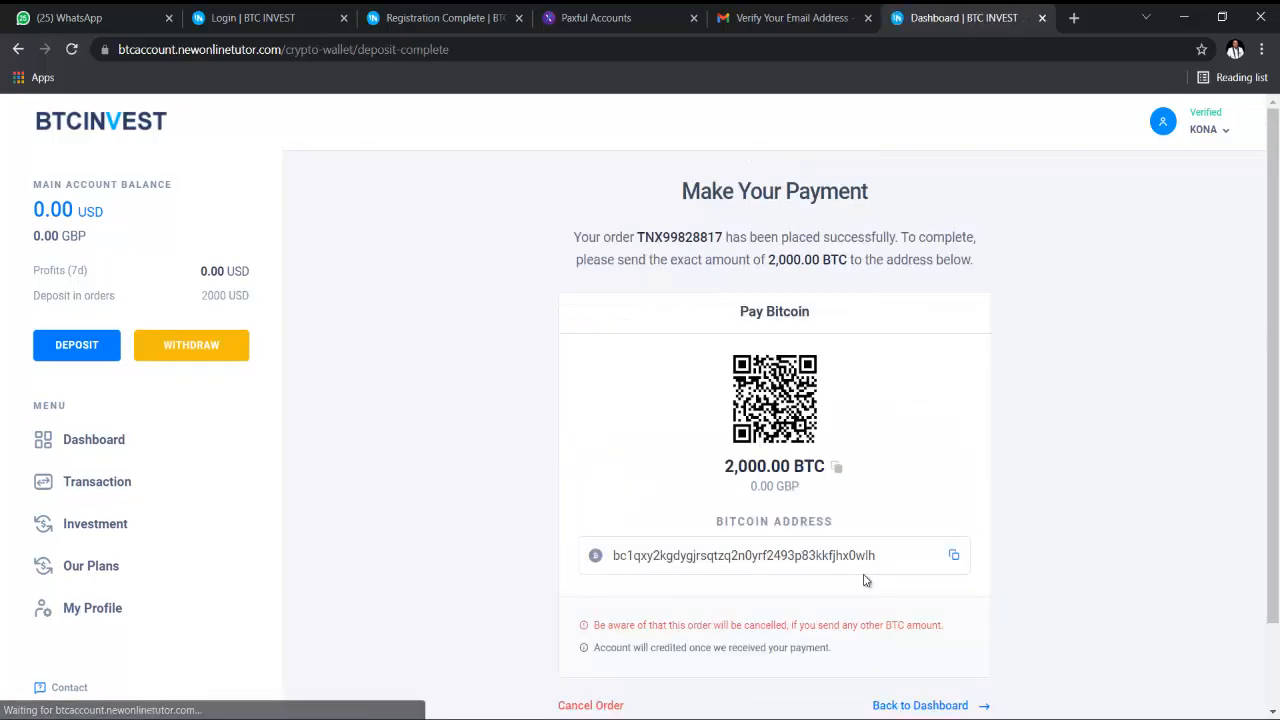
scroll(891, 443, down, 1)
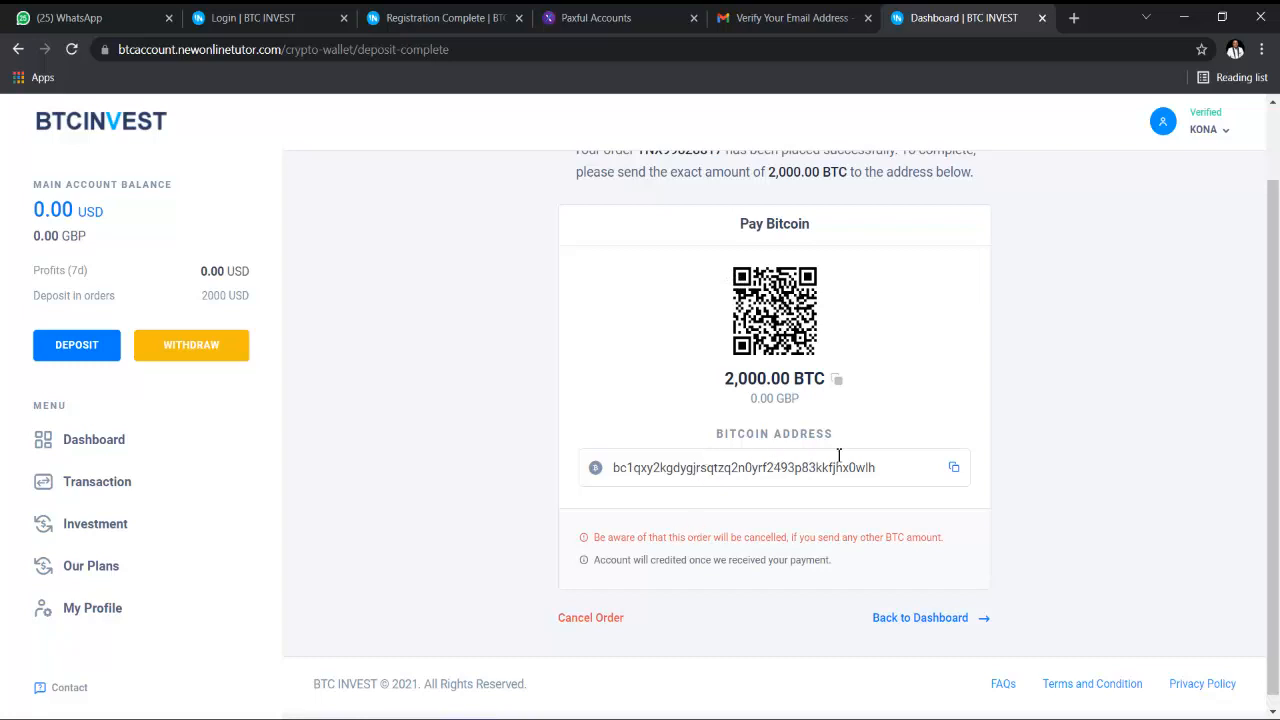
scroll(839, 455, down, 1)
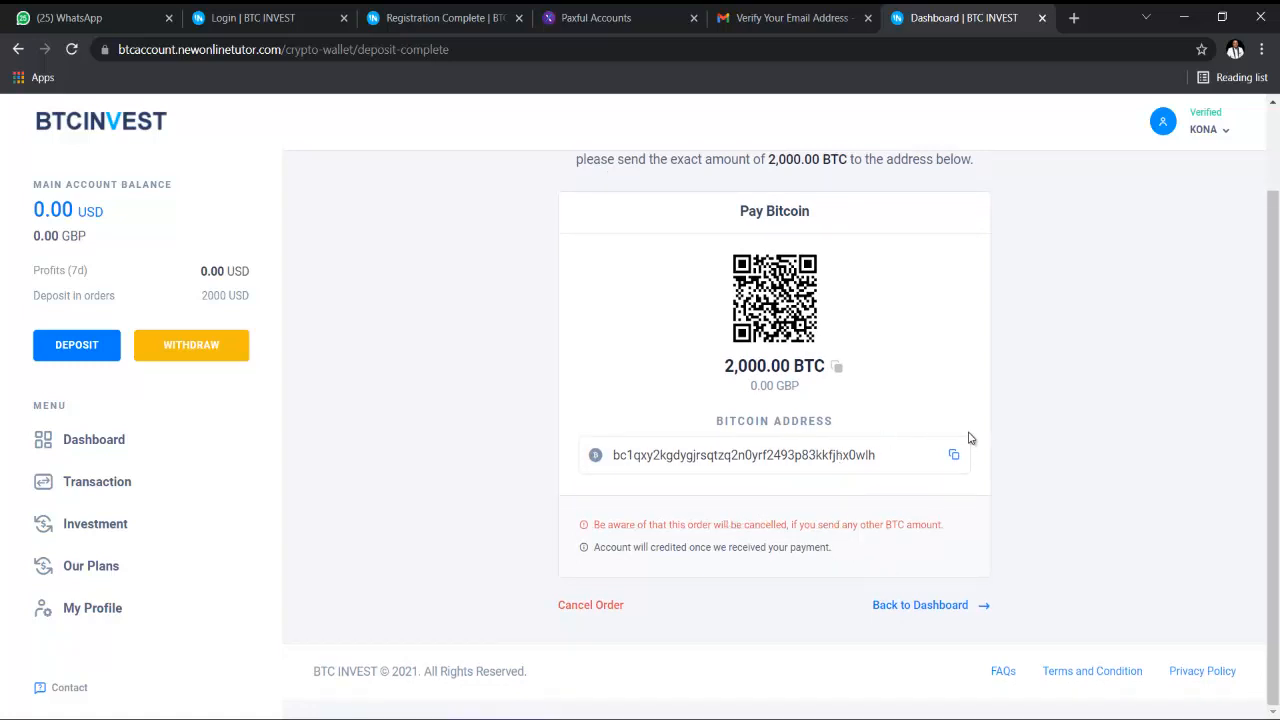
scroll(991, 460, up, 1)
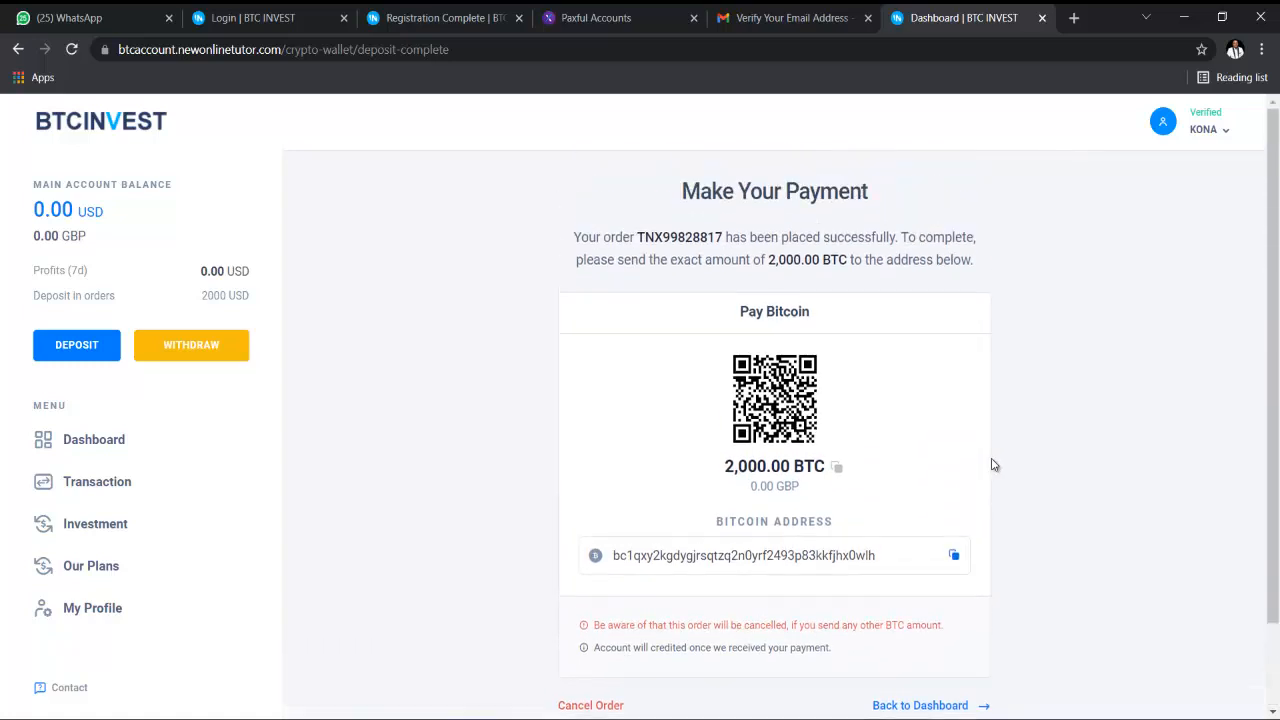
scroll(993, 464, down, 1)
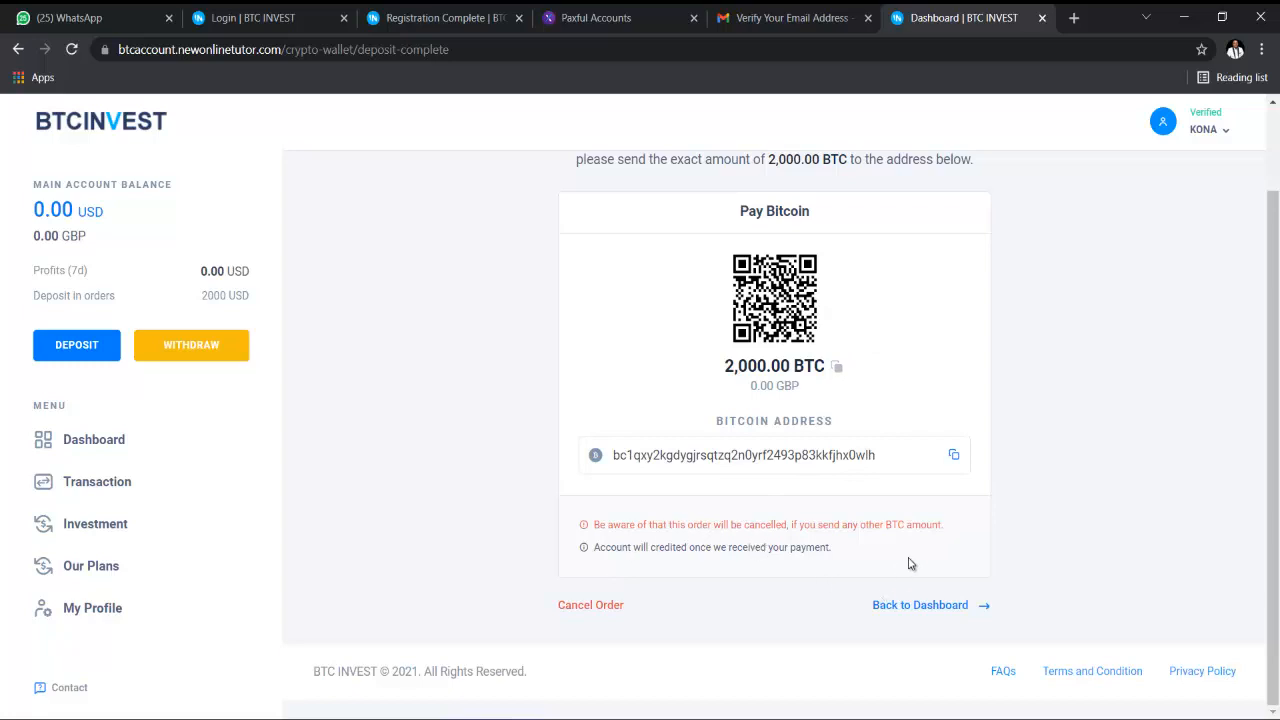
scroll(918, 548, up, 1)
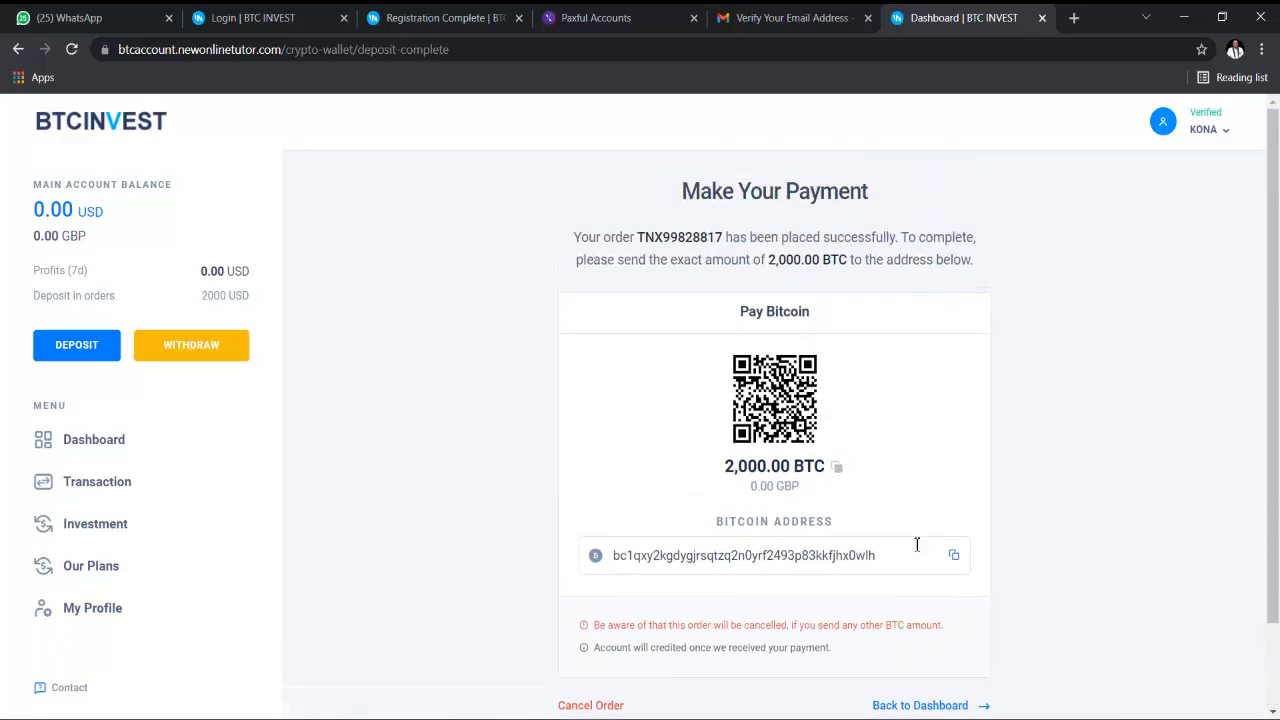
scroll(917, 544, down, 1)
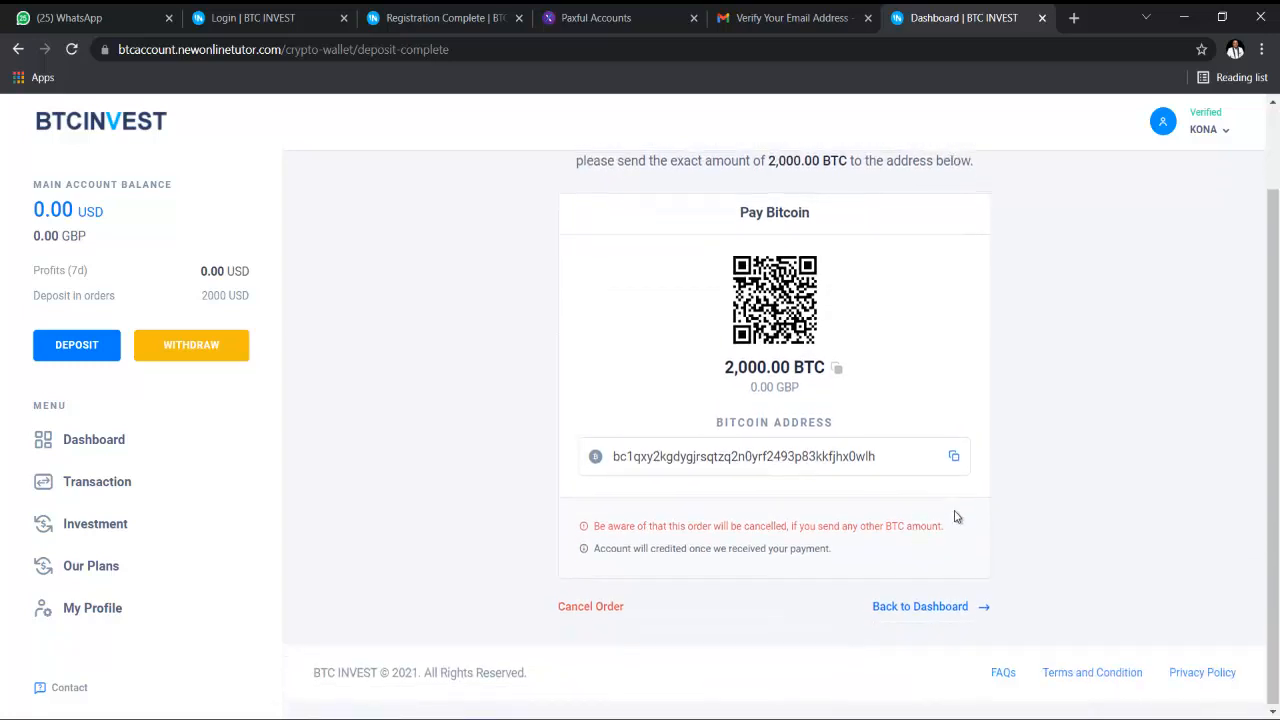
scroll(957, 515, up, 1)
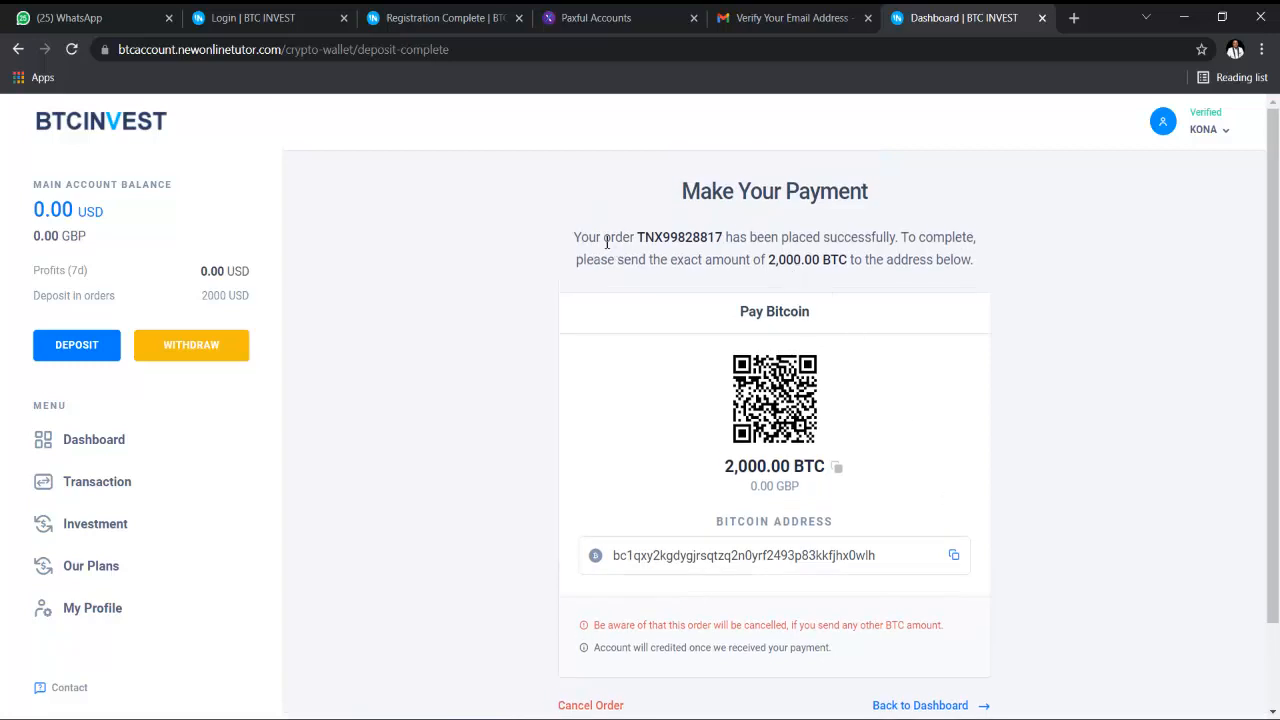
scroll(895, 256, down, 1)
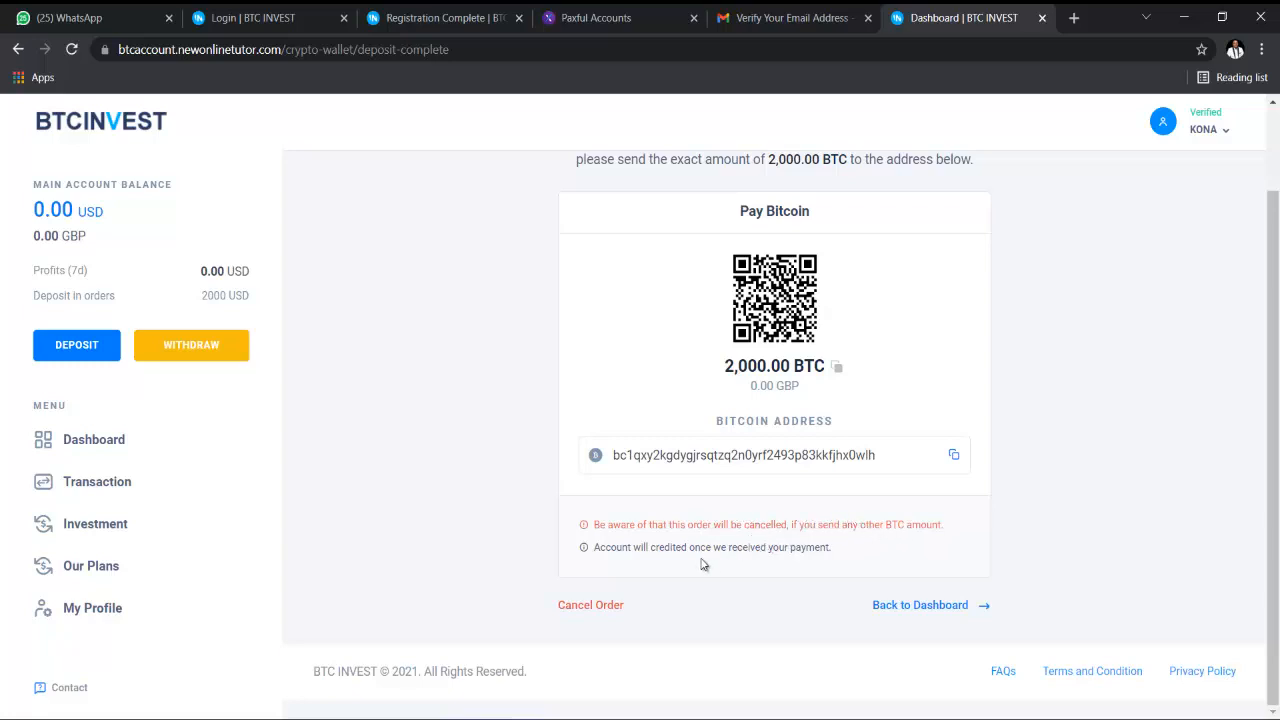
click(910, 612)
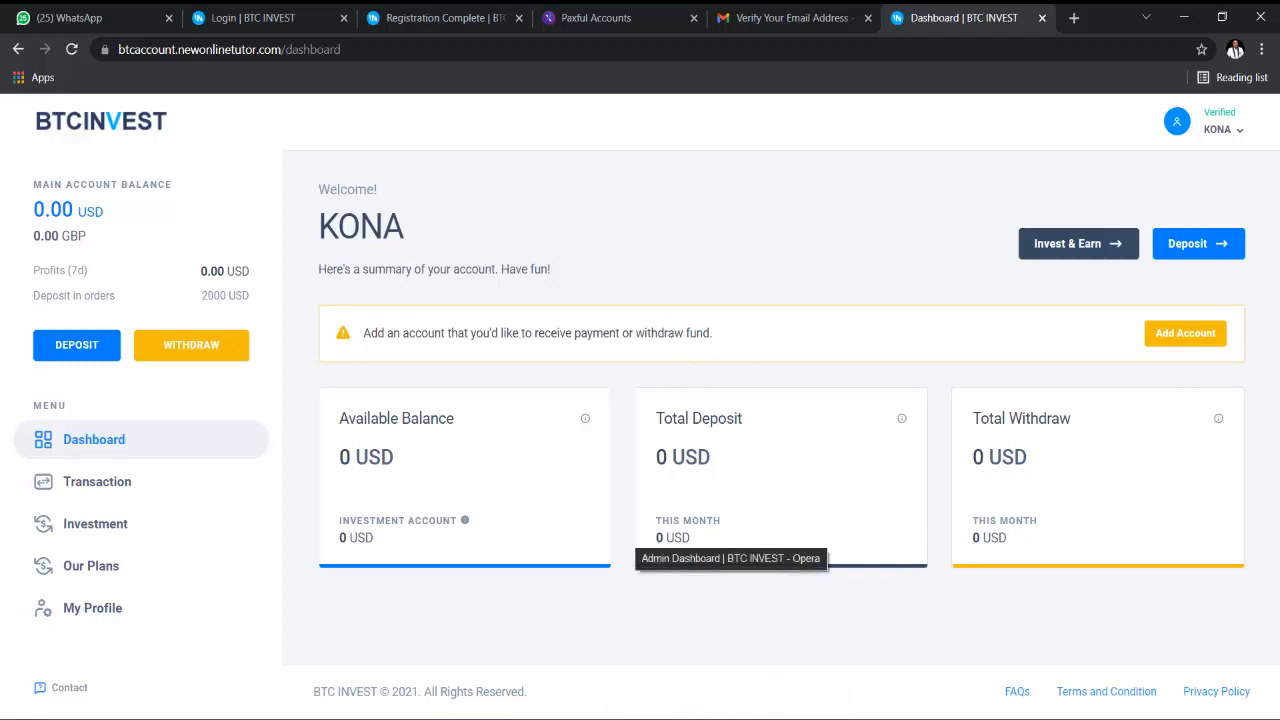
click(731, 645)
- Approve the 2,000 BTC deposit under Deposit > Pending so it shows as Completed
scroll(163, 171, up, 2)
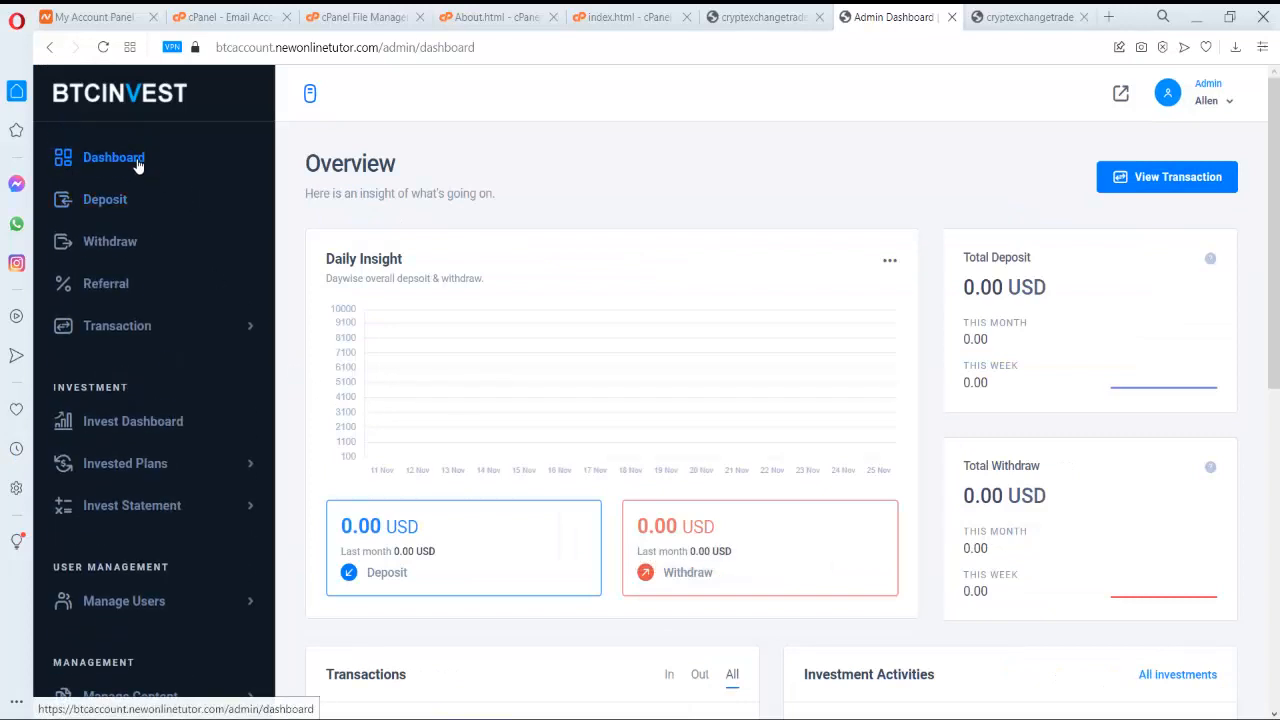
click(138, 162)
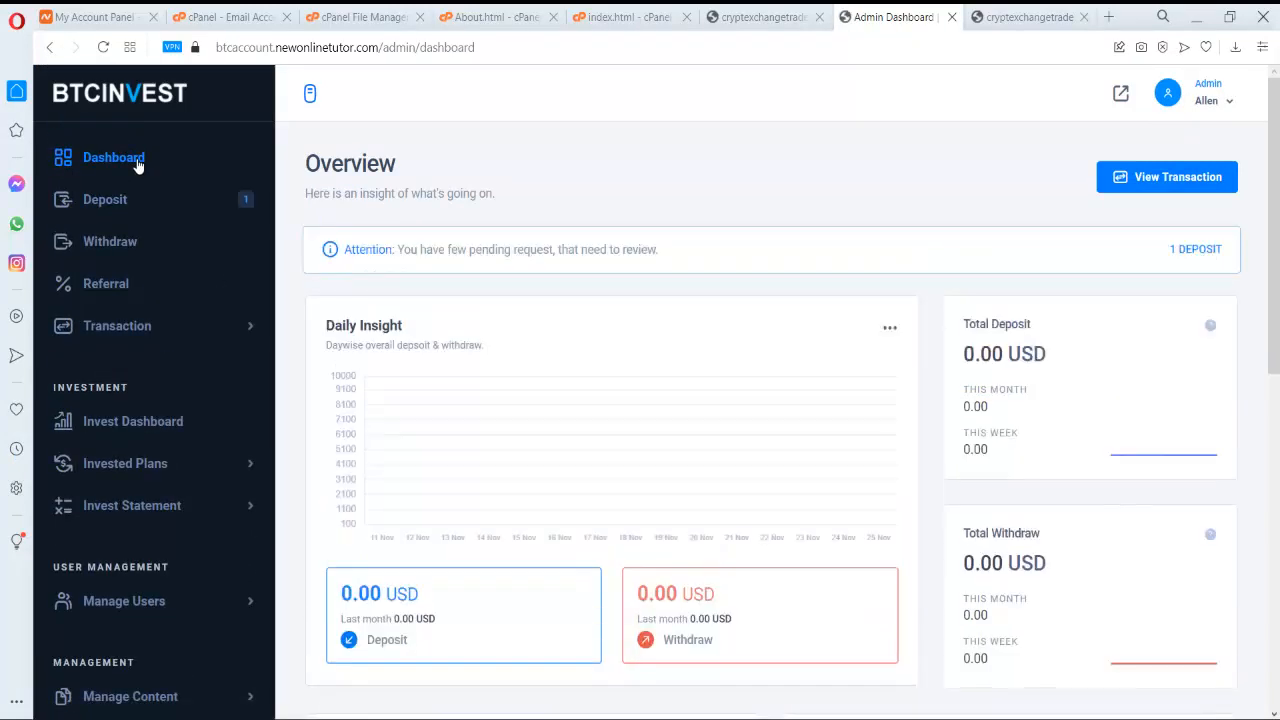
click(146, 205)
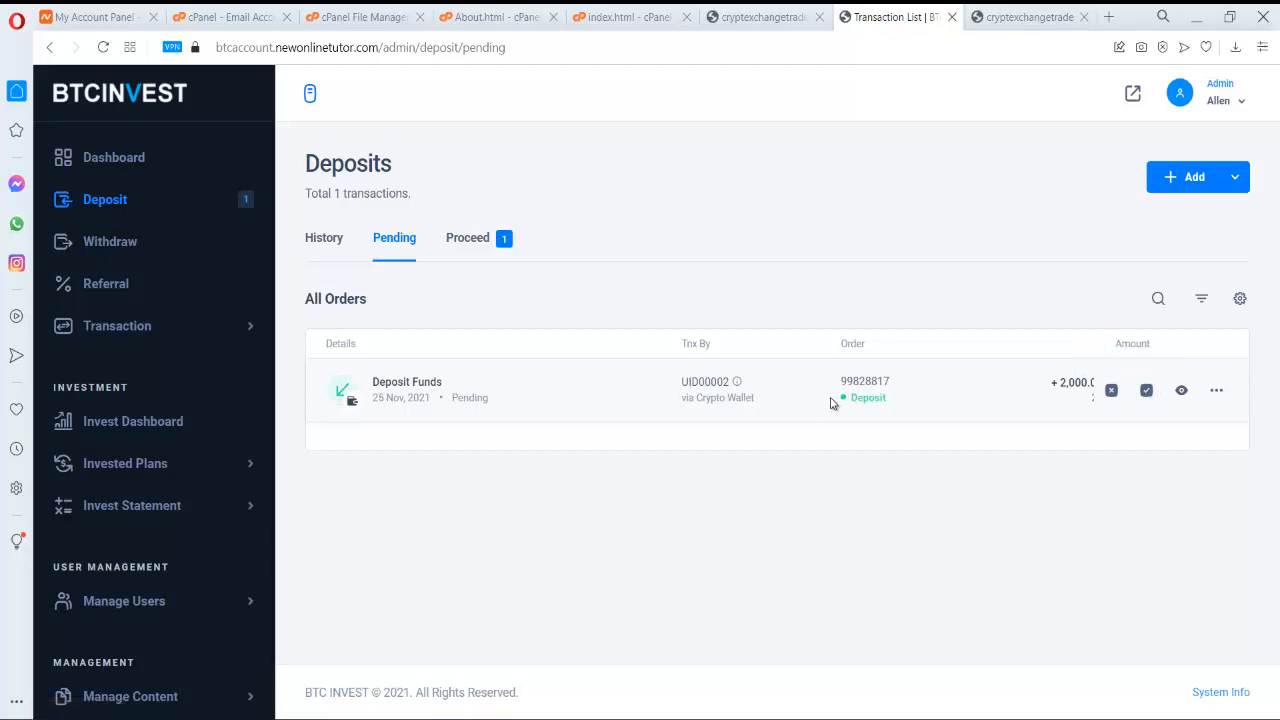
click(1145, 388)
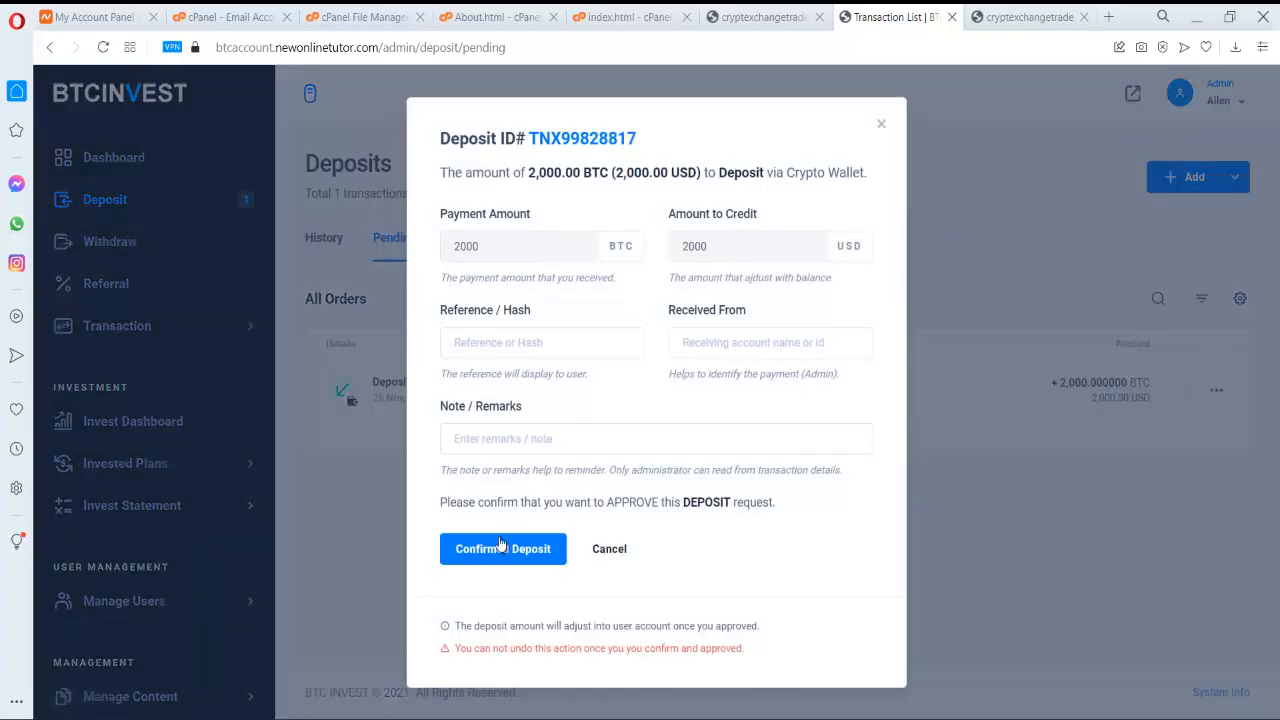
click(500, 548)
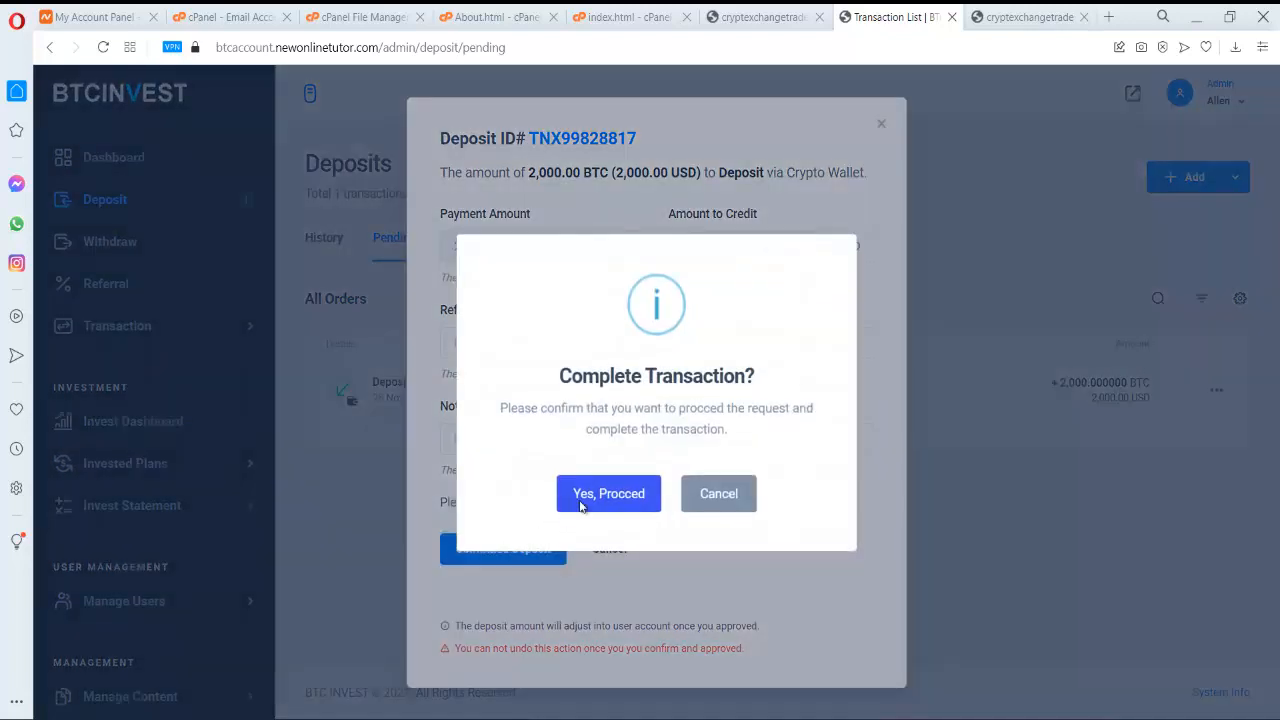
click(583, 500)
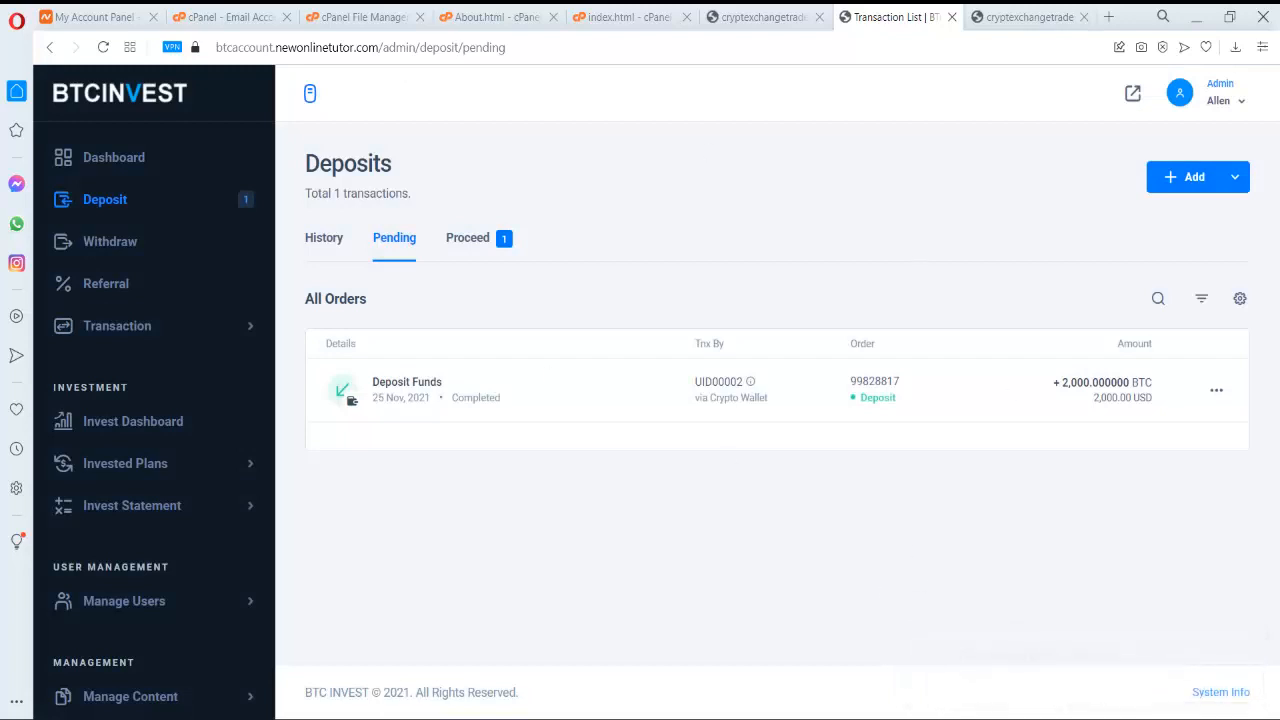
key(alt+Tab)
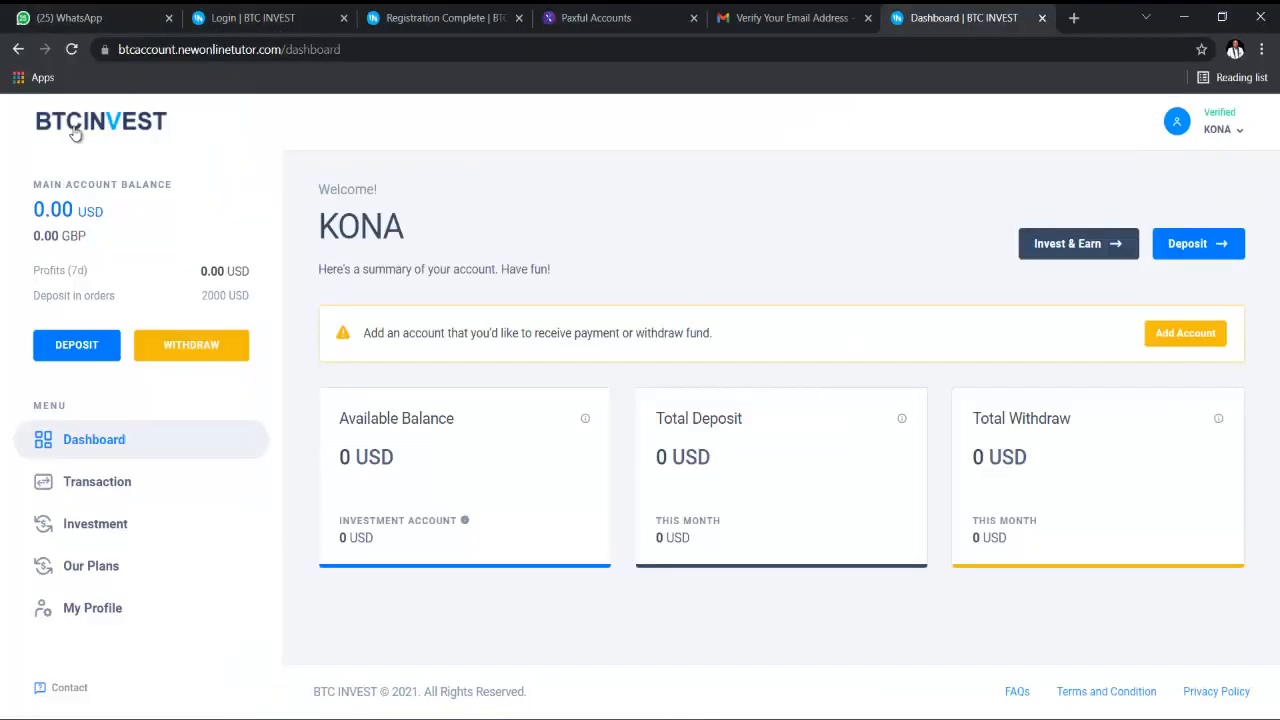
- Reload the user dashboard and check the Main Account Balance reads 2,000.00 USD
click(67, 58)
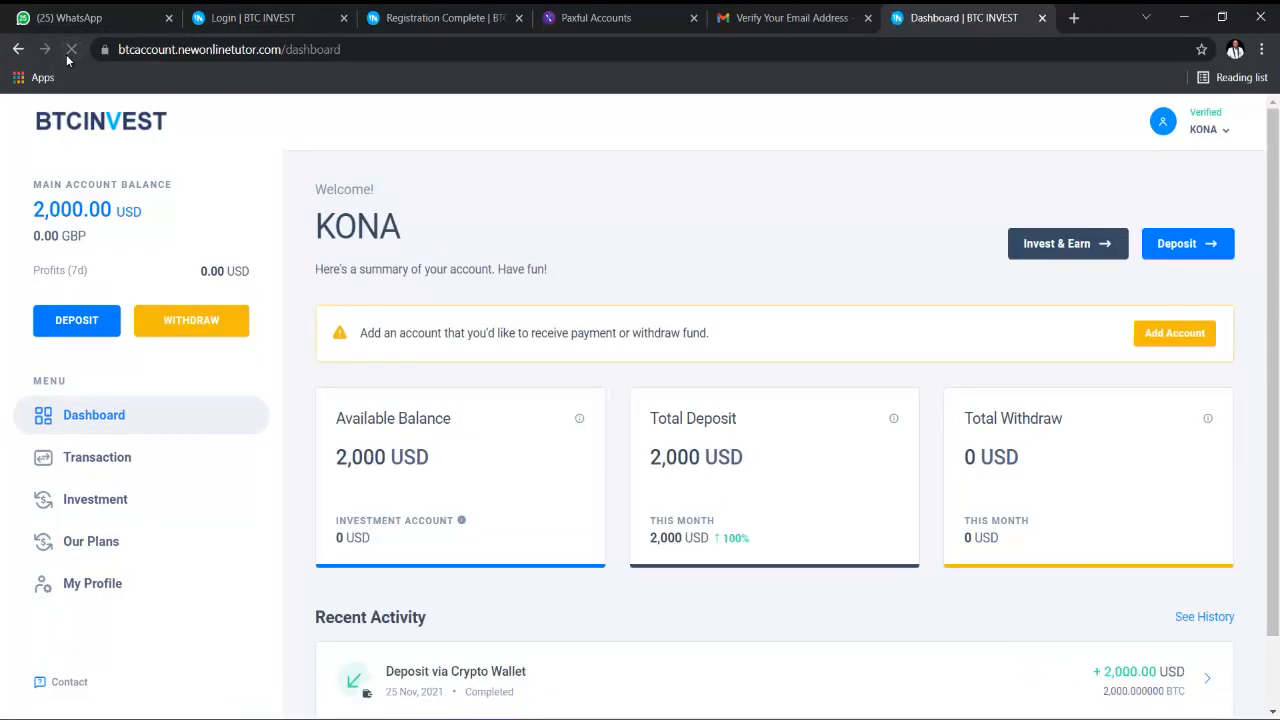
drag(28, 207, 122, 208)
click(166, 207)
- Open the 'Deposit successfully processed!' email in Gmail confirming the 2,000.00 BTC deposit
click(810, 17)
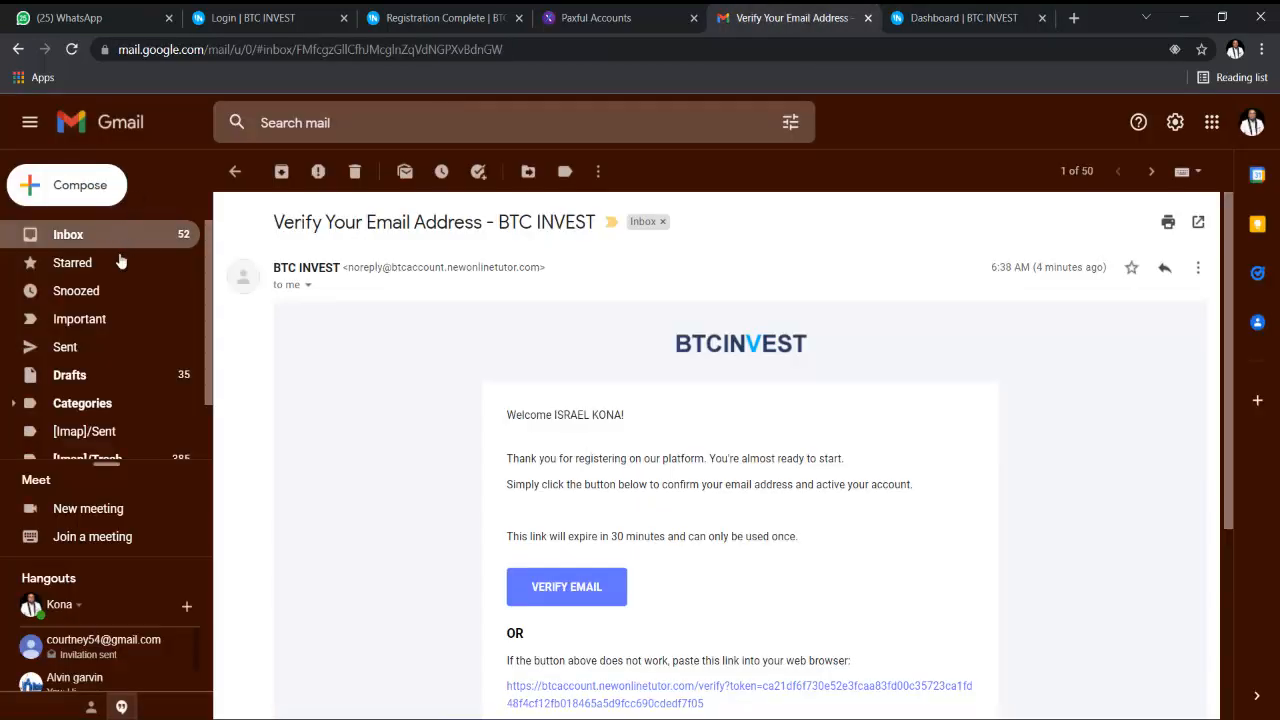
click(140, 232)
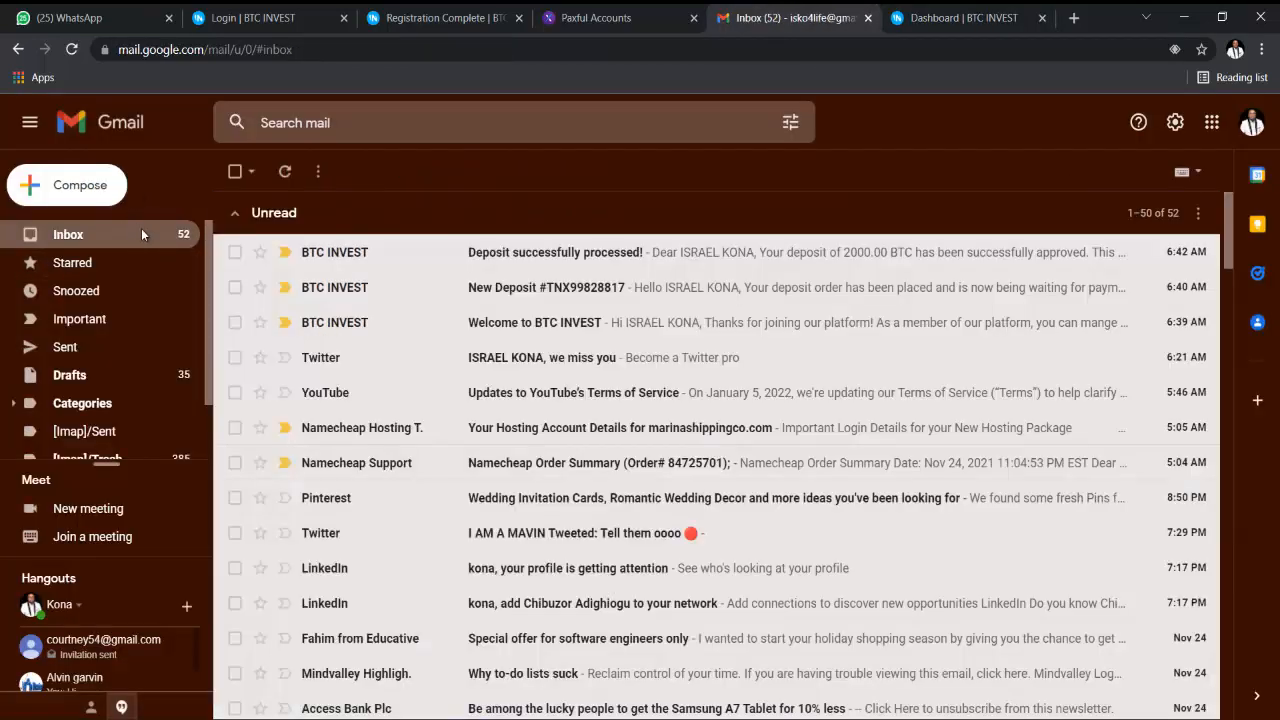
click(556, 262)
scroll(757, 345, down, 1)
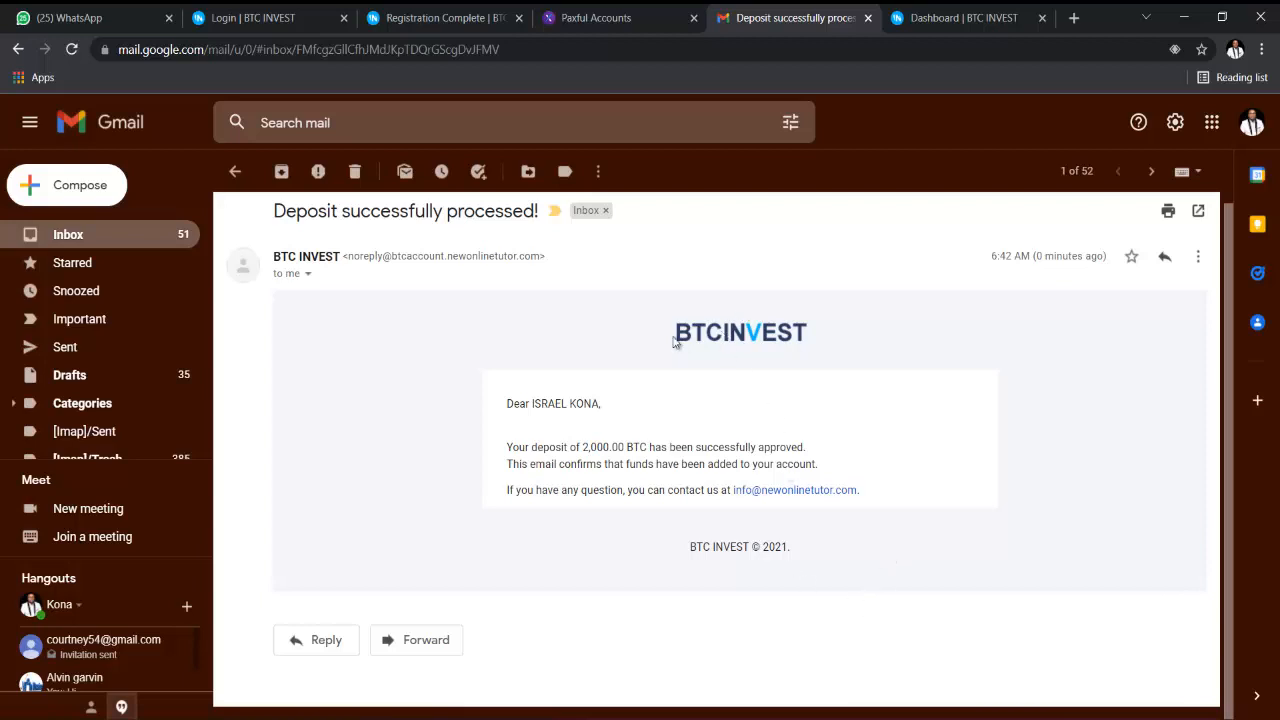
drag(672, 333, 795, 338)
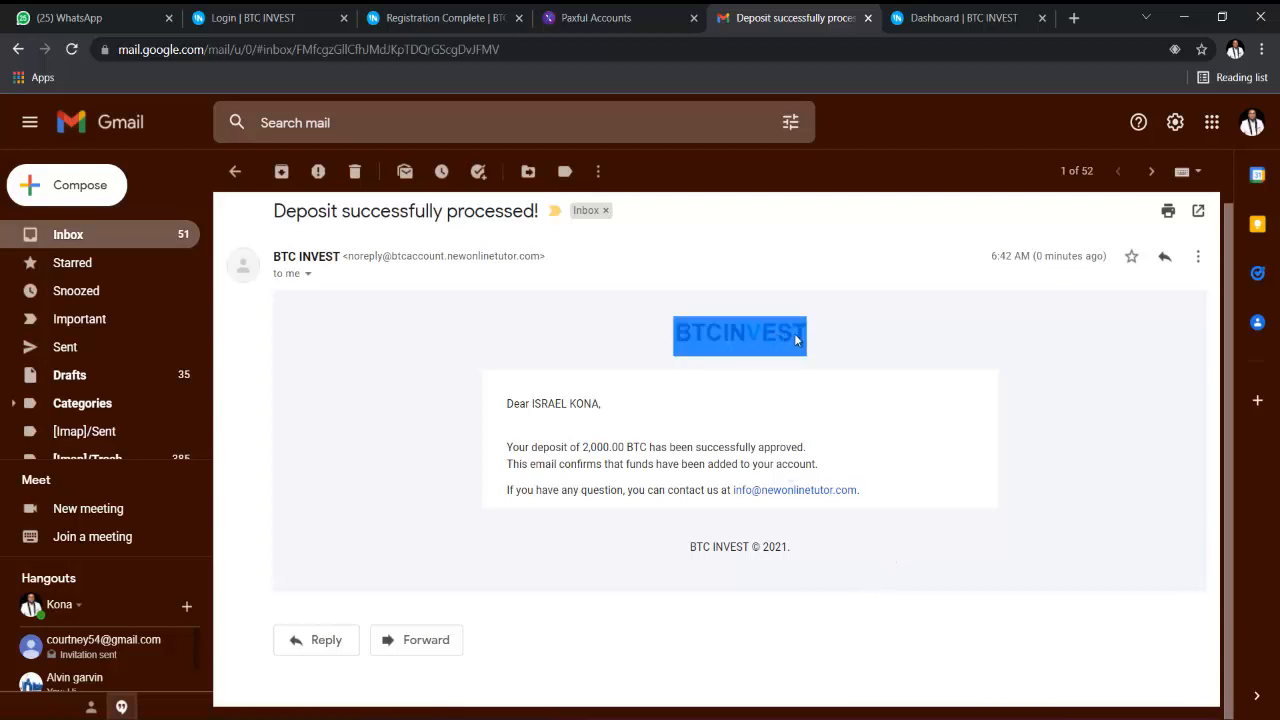
click(670, 318)
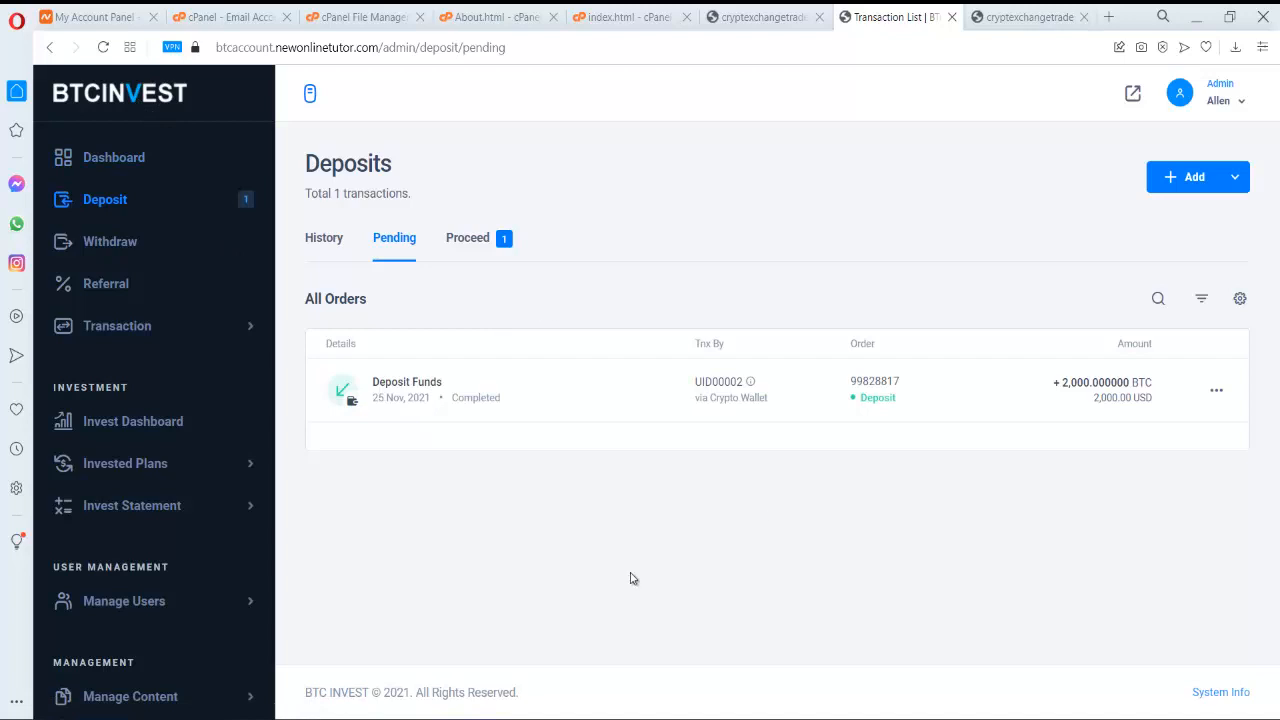
- Expand the application settings and open the Site Information settings page
scroll(250, 414, down, 2)
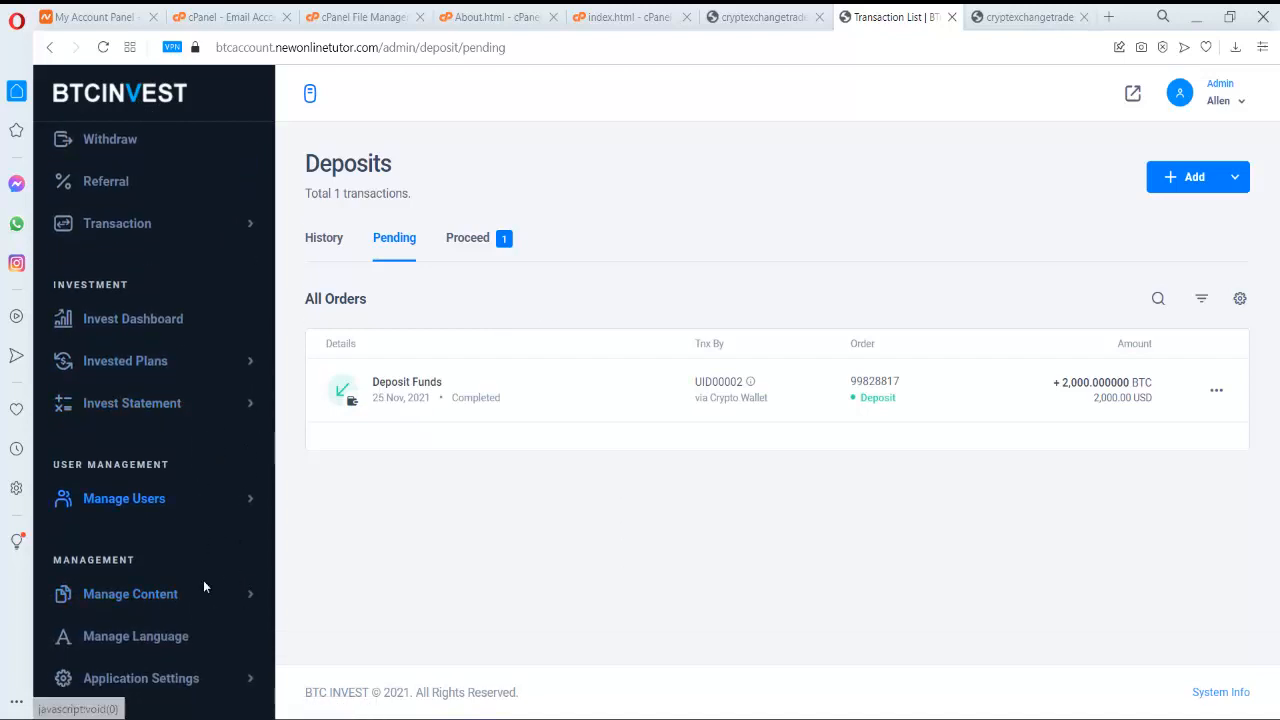
click(209, 684)
scroll(210, 683, down, 3)
click(142, 568)
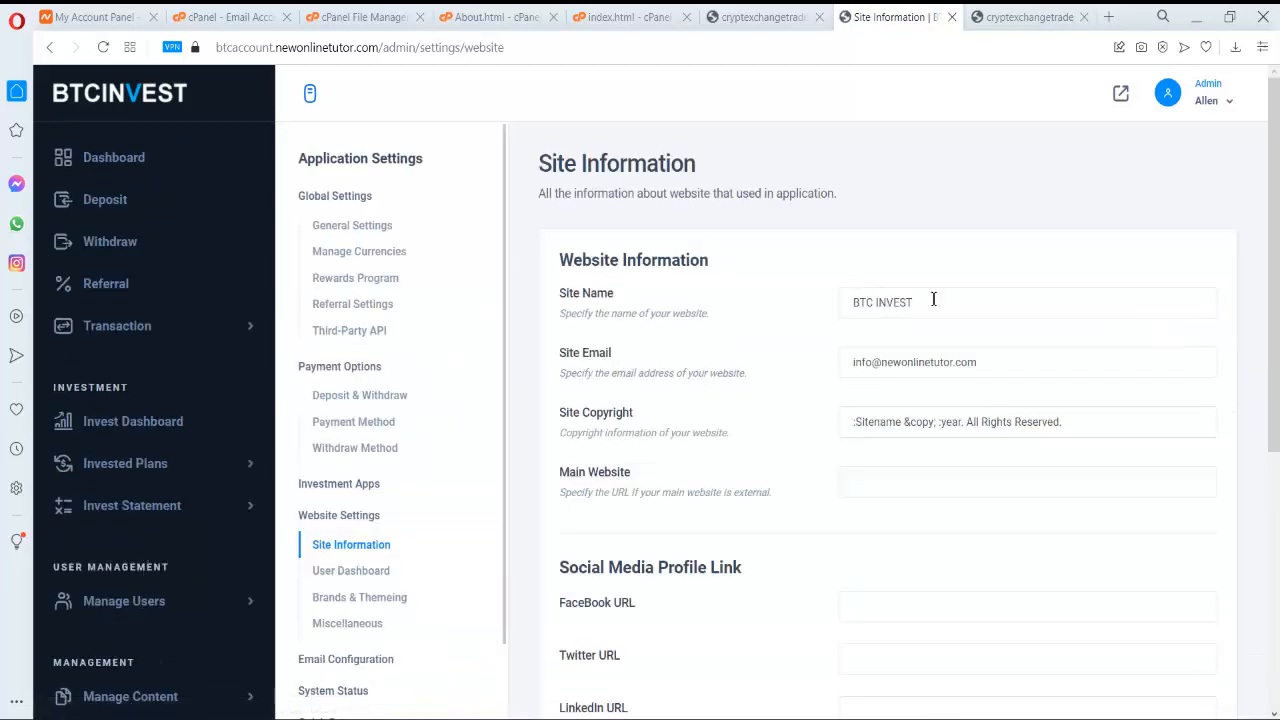
click(945, 296)
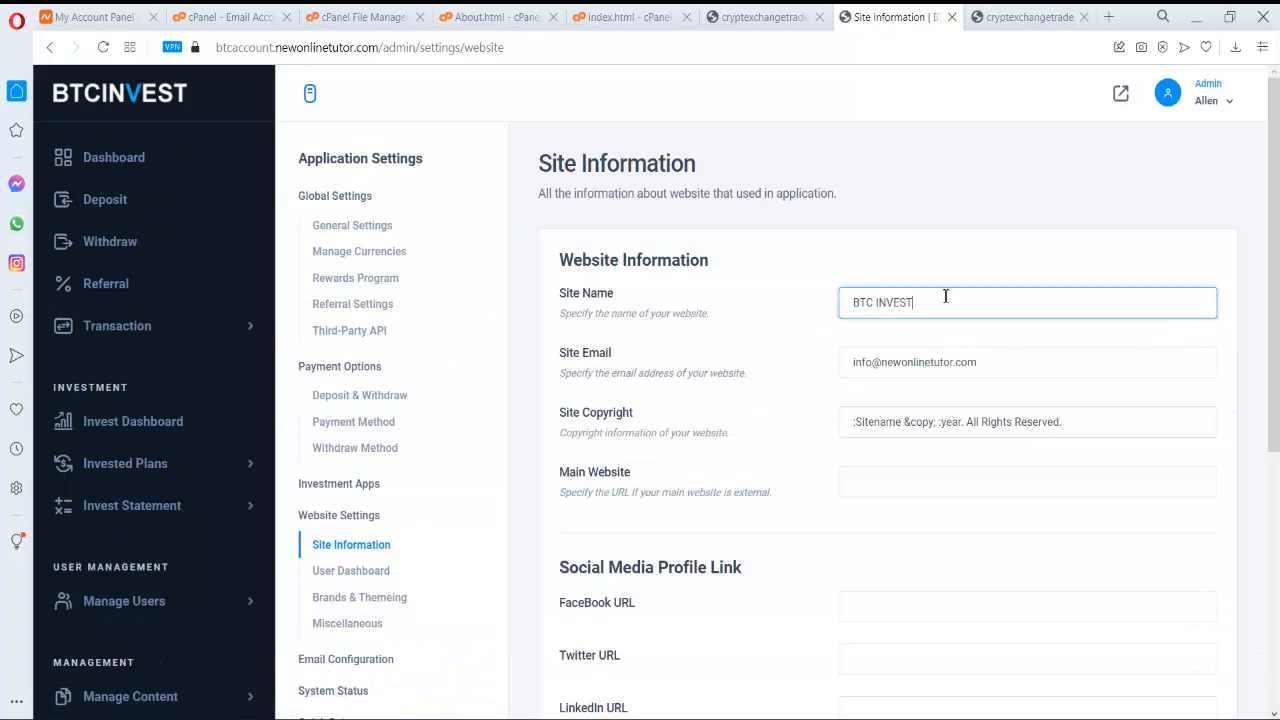
- Go to User Dashboard settings and open Brands & Themeing to reach Theme Customize
scroll(945, 298, down, 4)
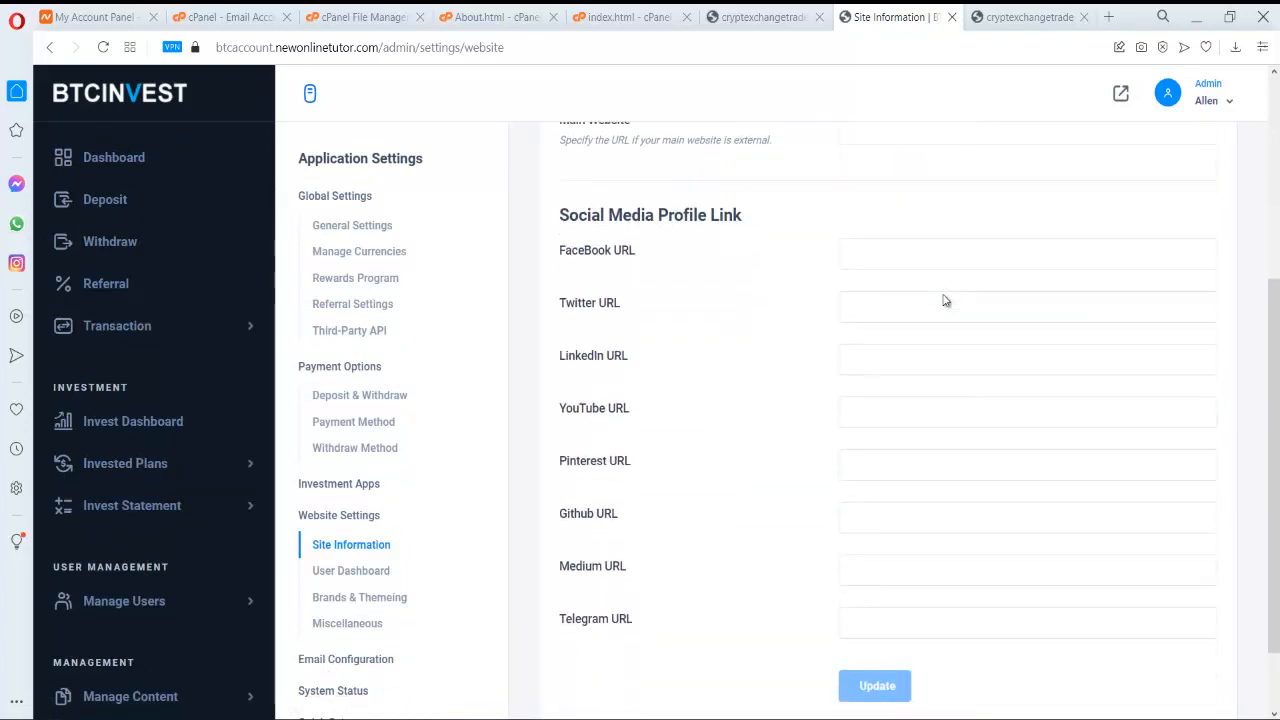
scroll(945, 300, down, 1)
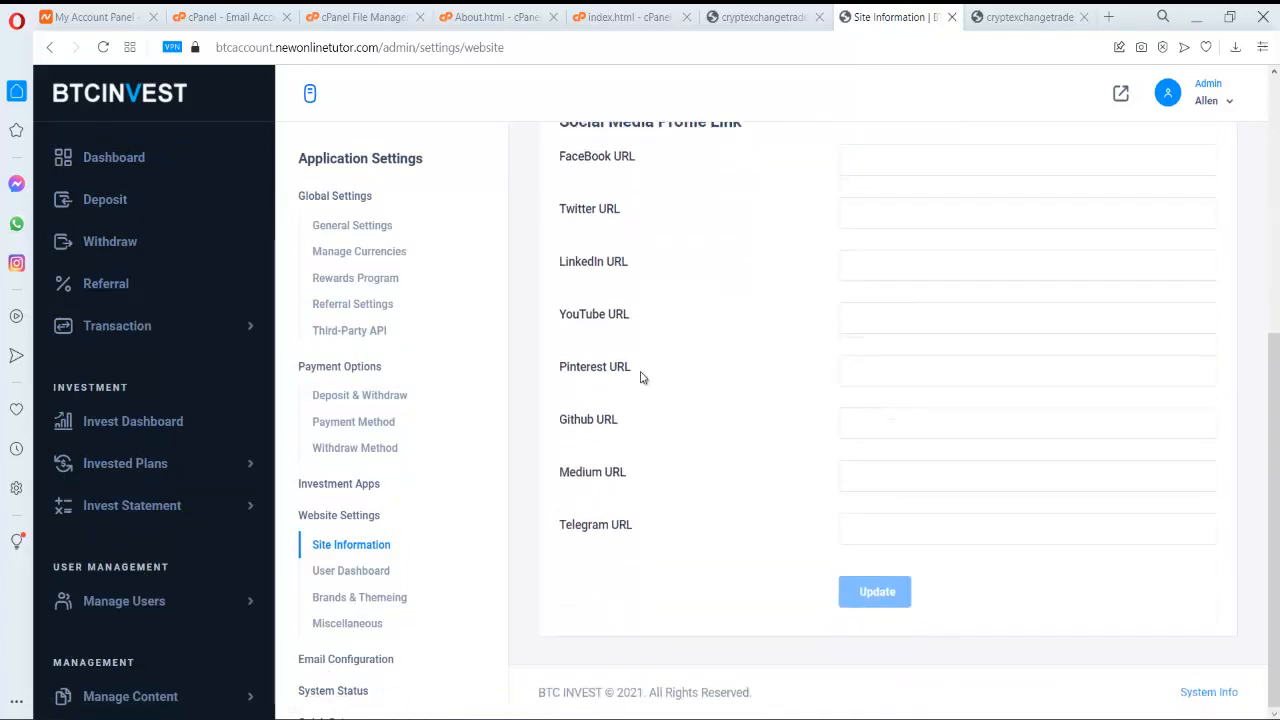
click(378, 580)
scroll(365, 568, down, 3)
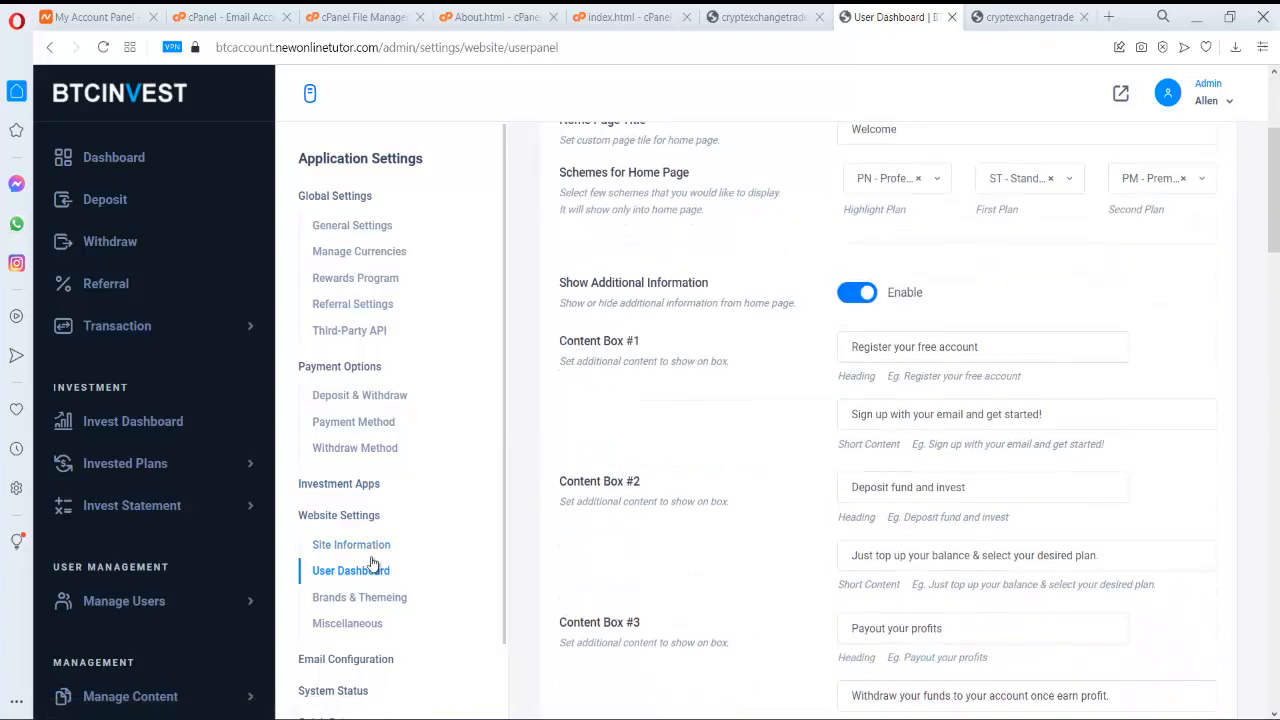
click(390, 603)
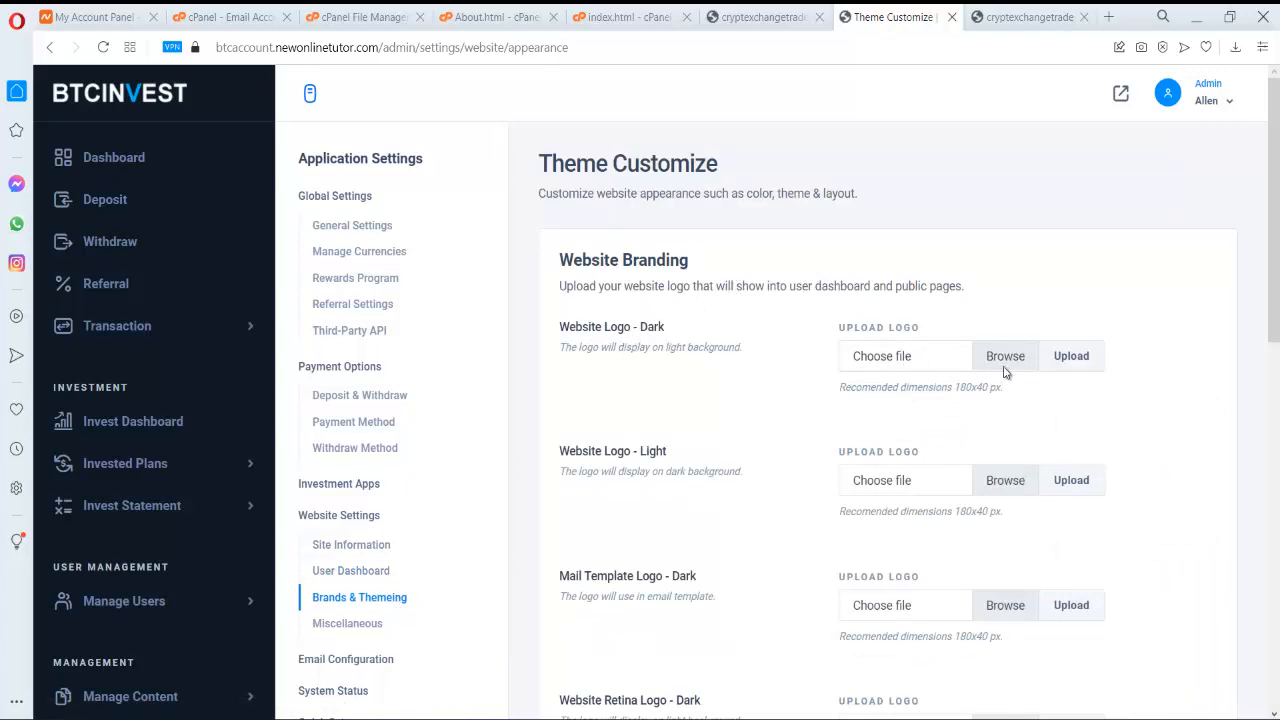
scroll(1000, 368, down, 1)
click(1010, 272)
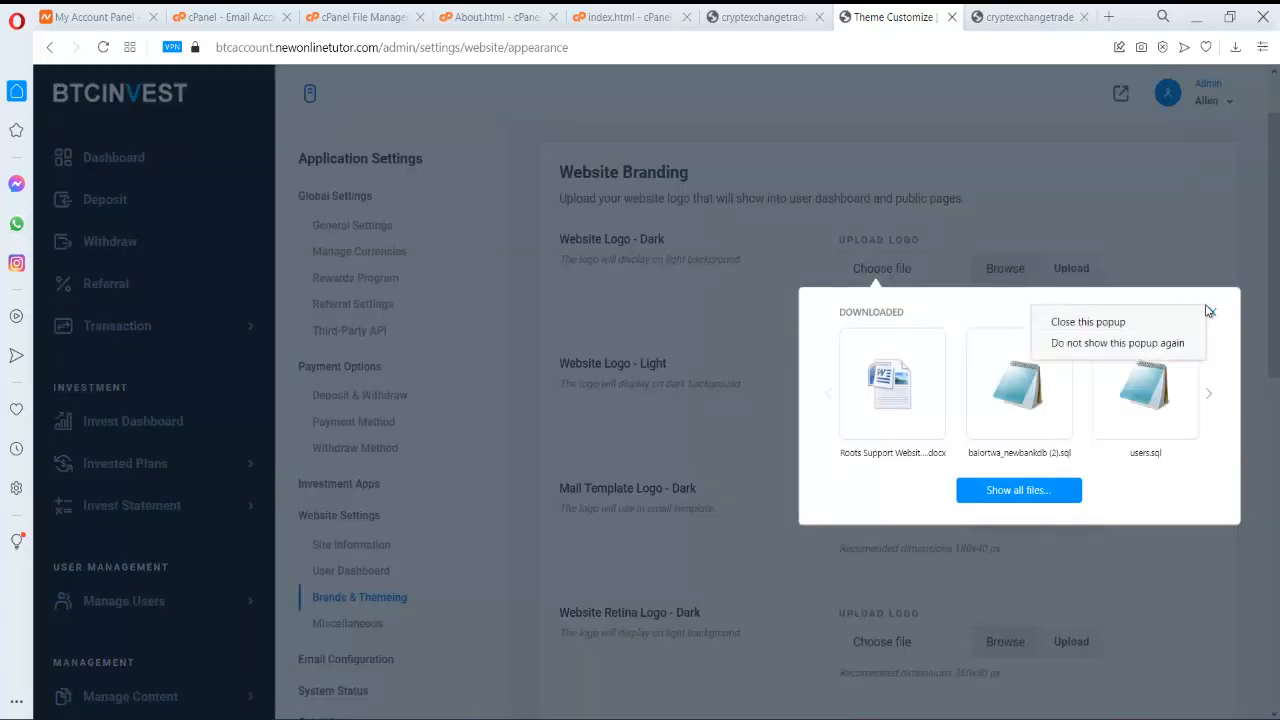
click(1213, 312)
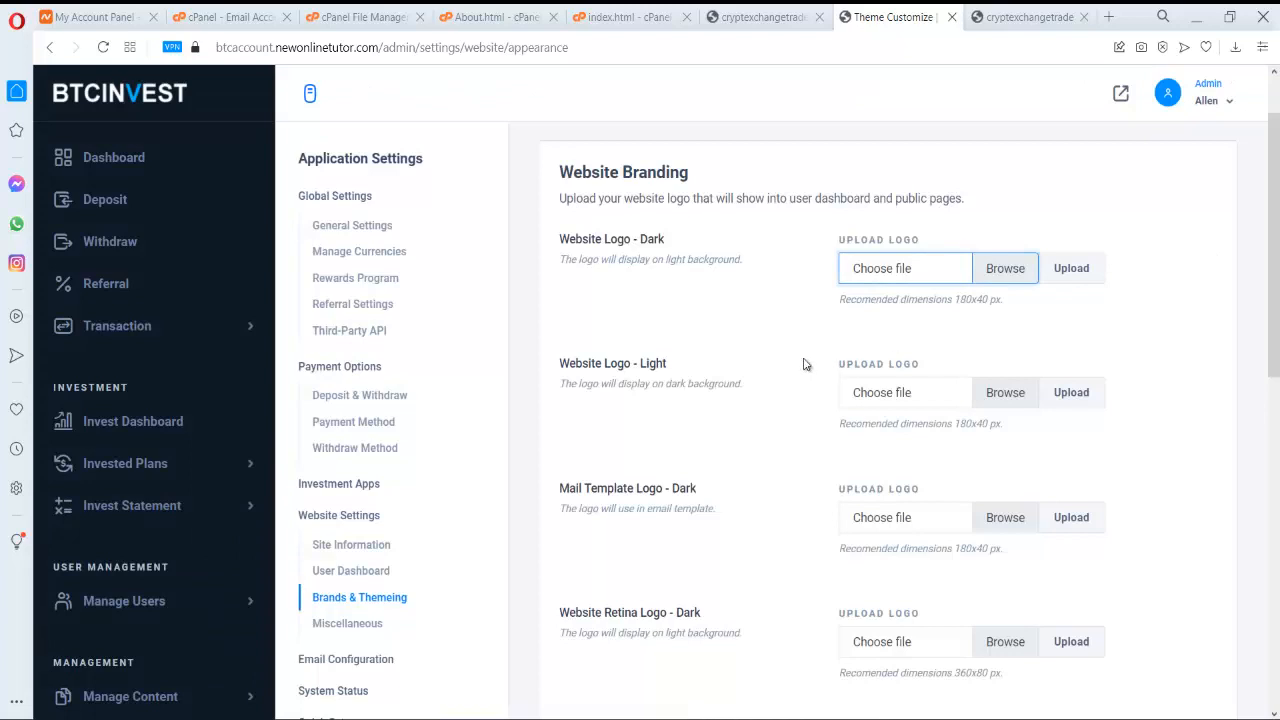
scroll(689, 460, down, 1)
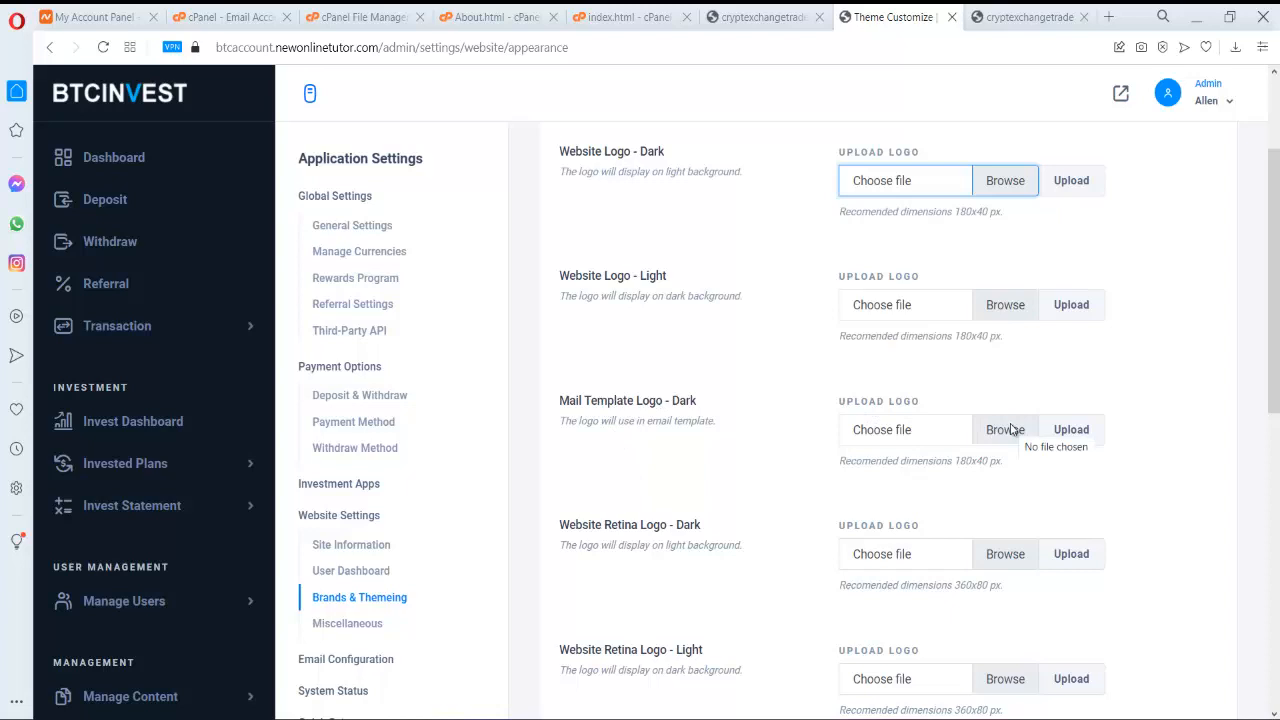
scroll(1010, 430, down, 6)
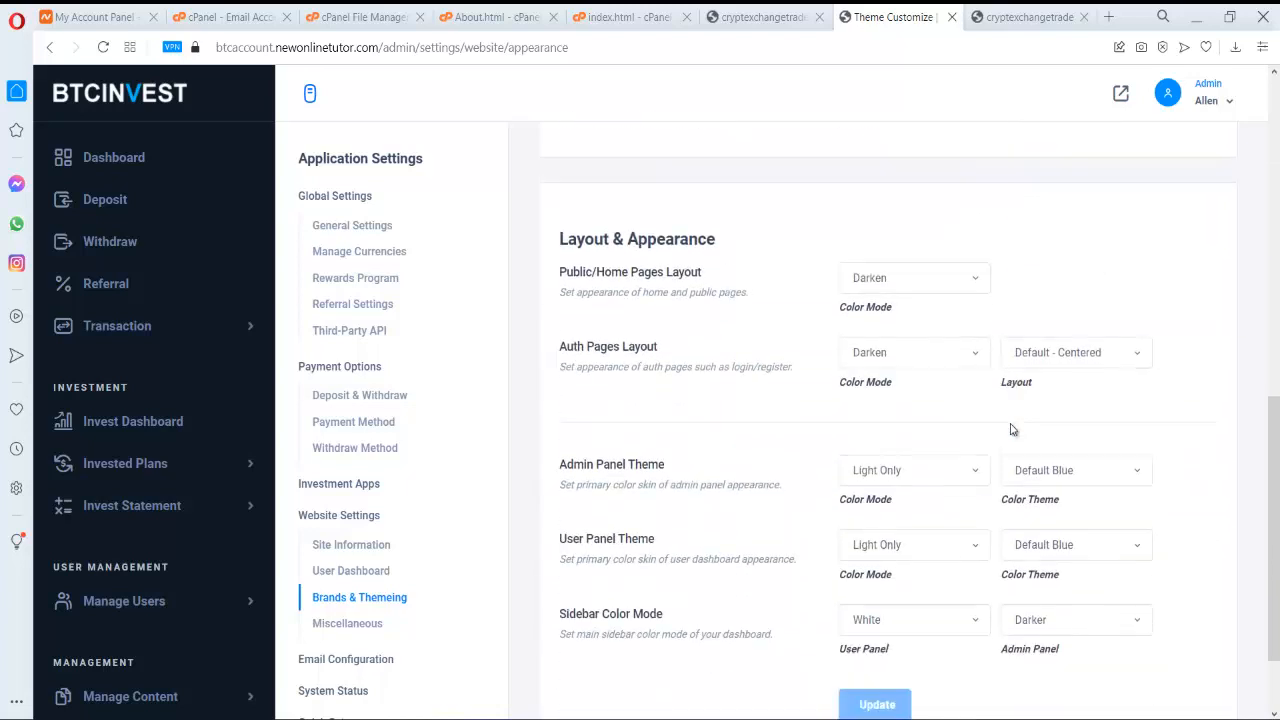
scroll(1010, 430, up, 8)
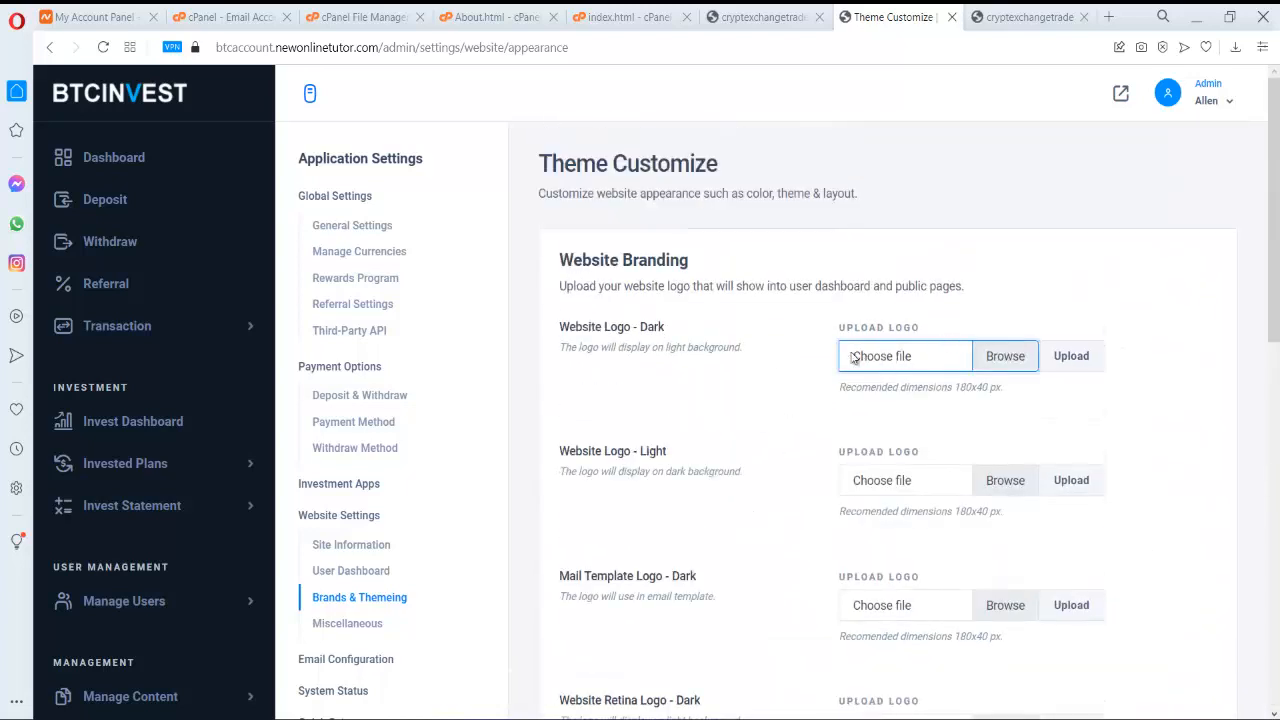
scroll(383, 347, down, 2)
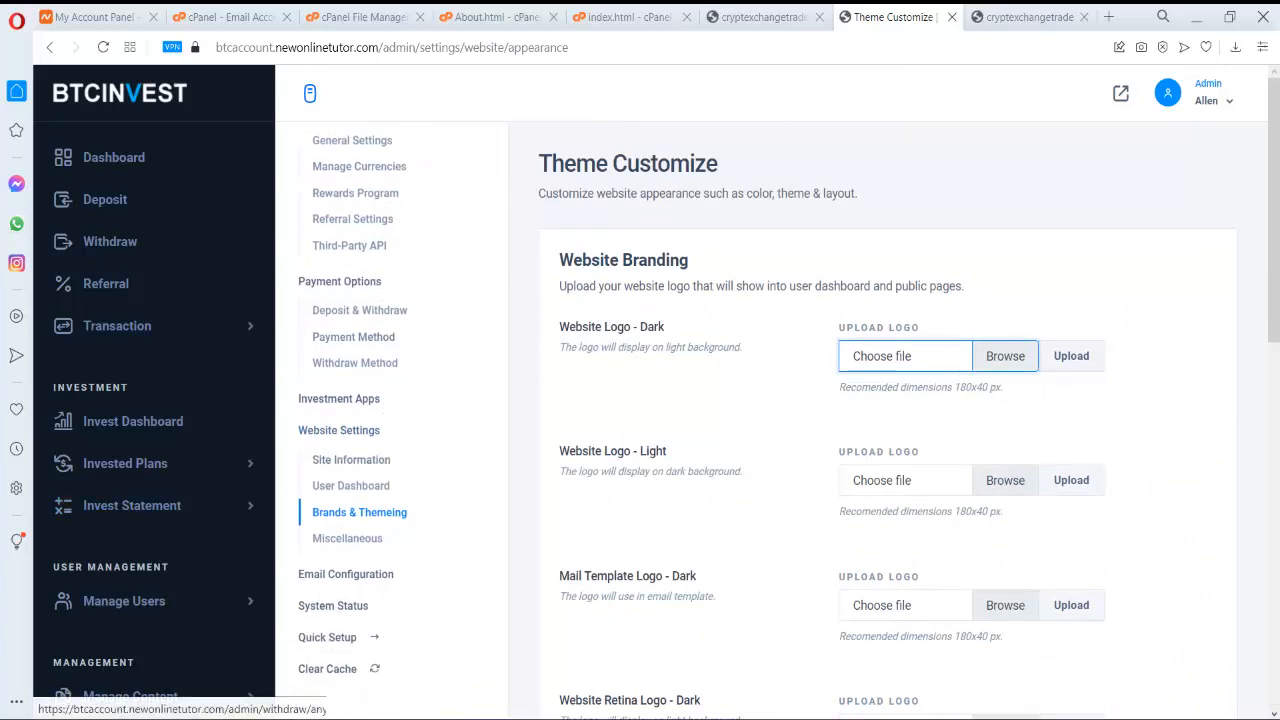
scroll(380, 300, up, 2)
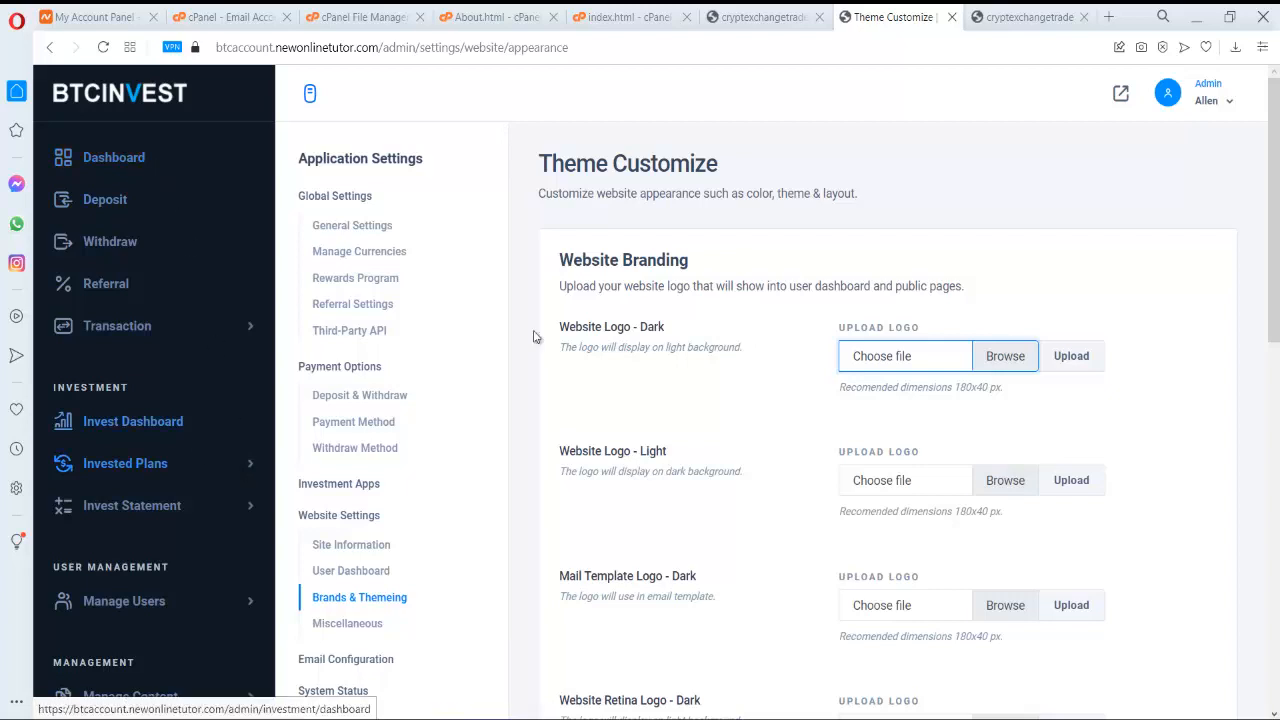
- View the admin Invest Dashboard, then return to the Dashboard | BTC INVEST tab in Chrome
click(145, 420)
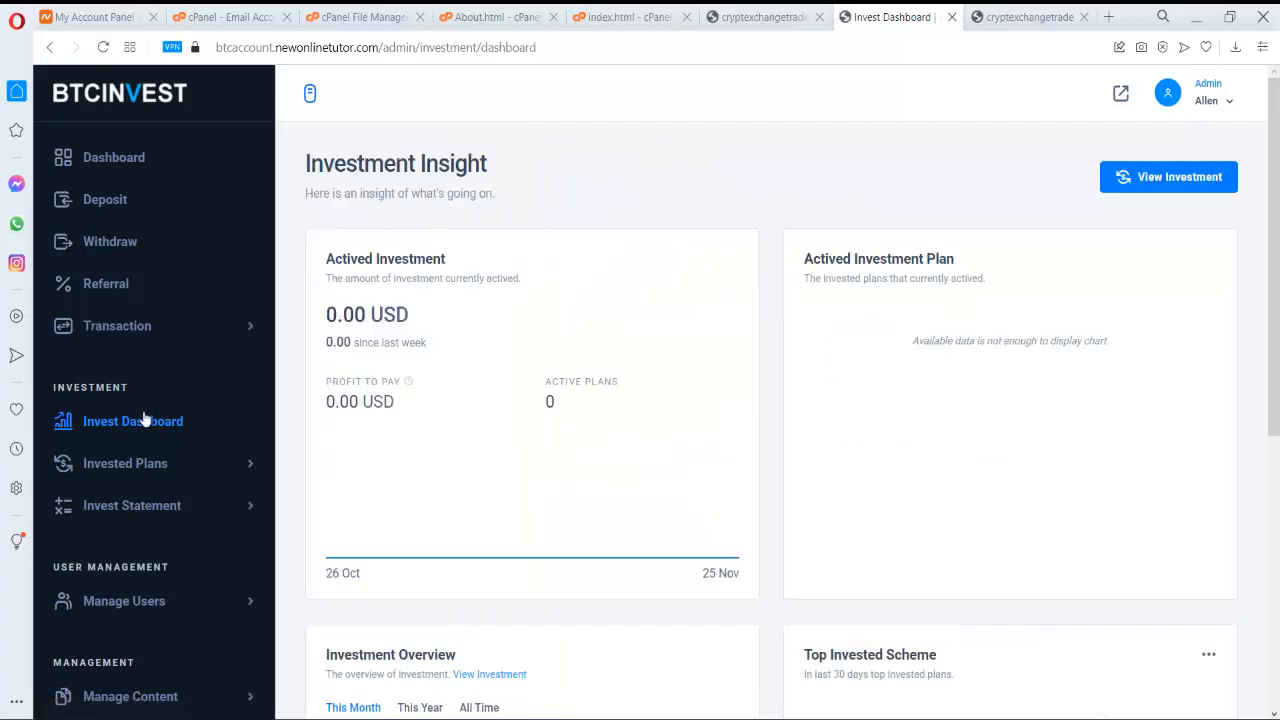
scroll(600, 340, down, 5)
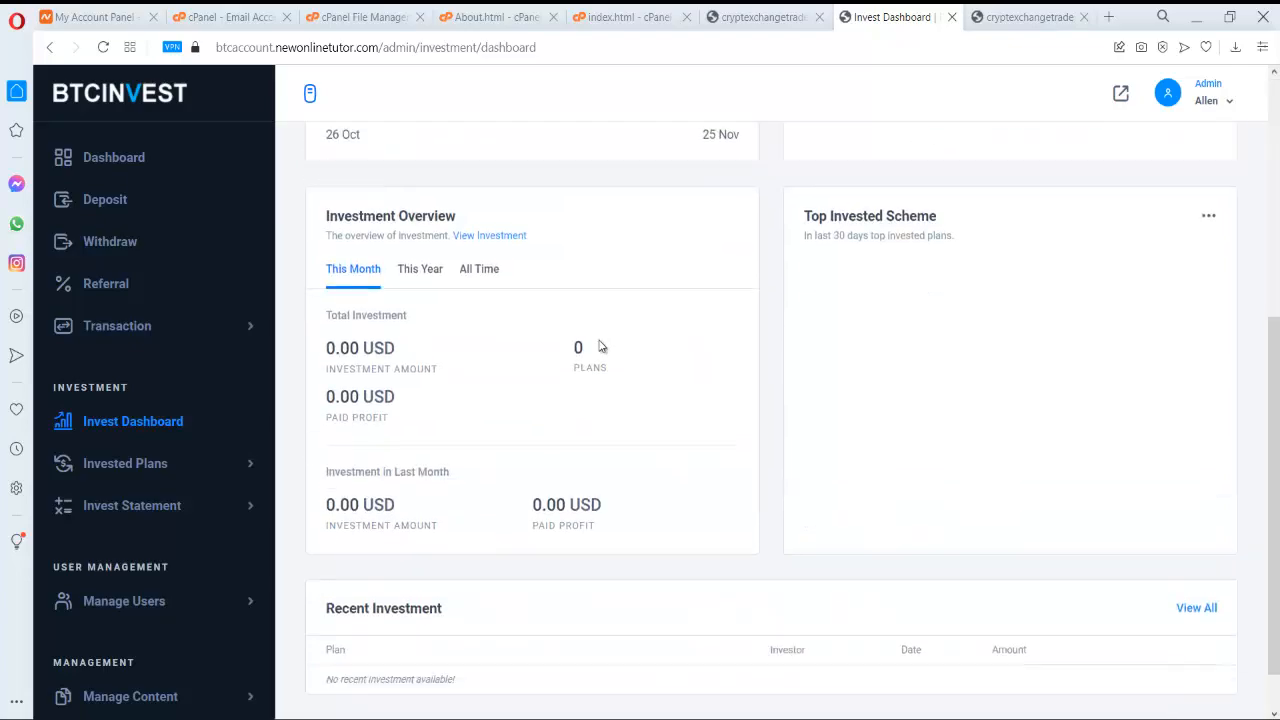
key(alt+Tab)
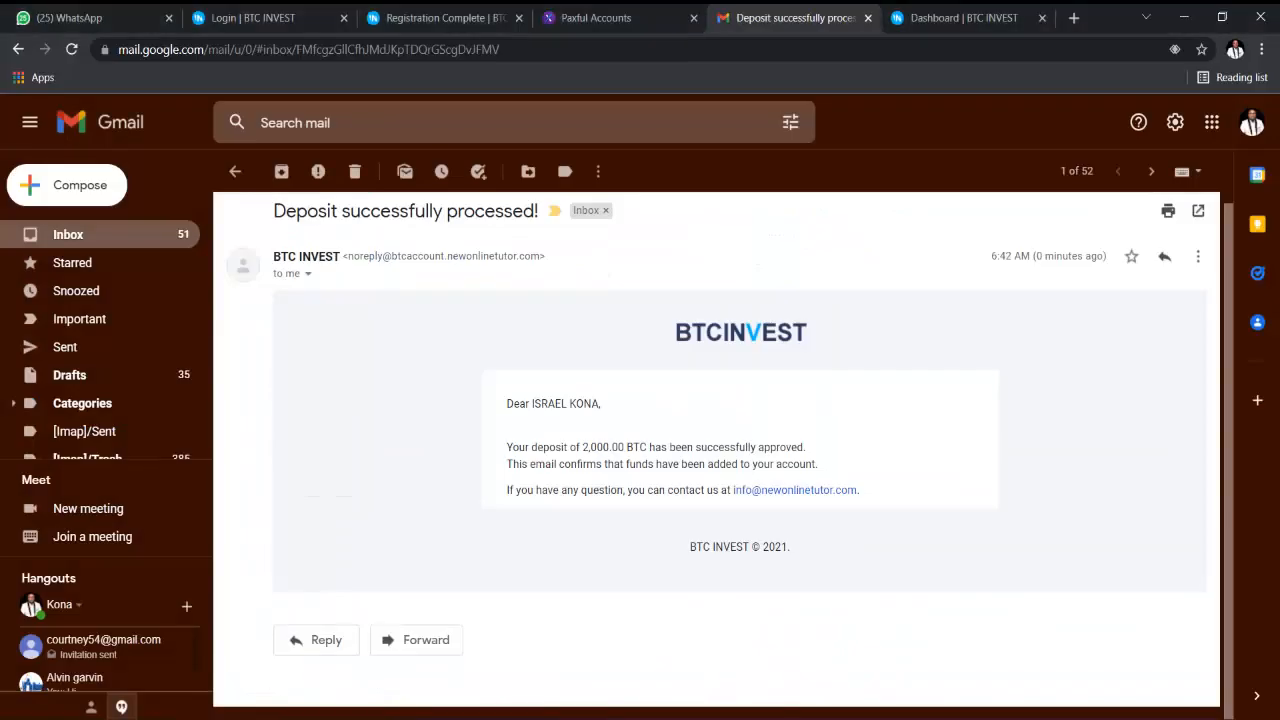
click(964, 17)
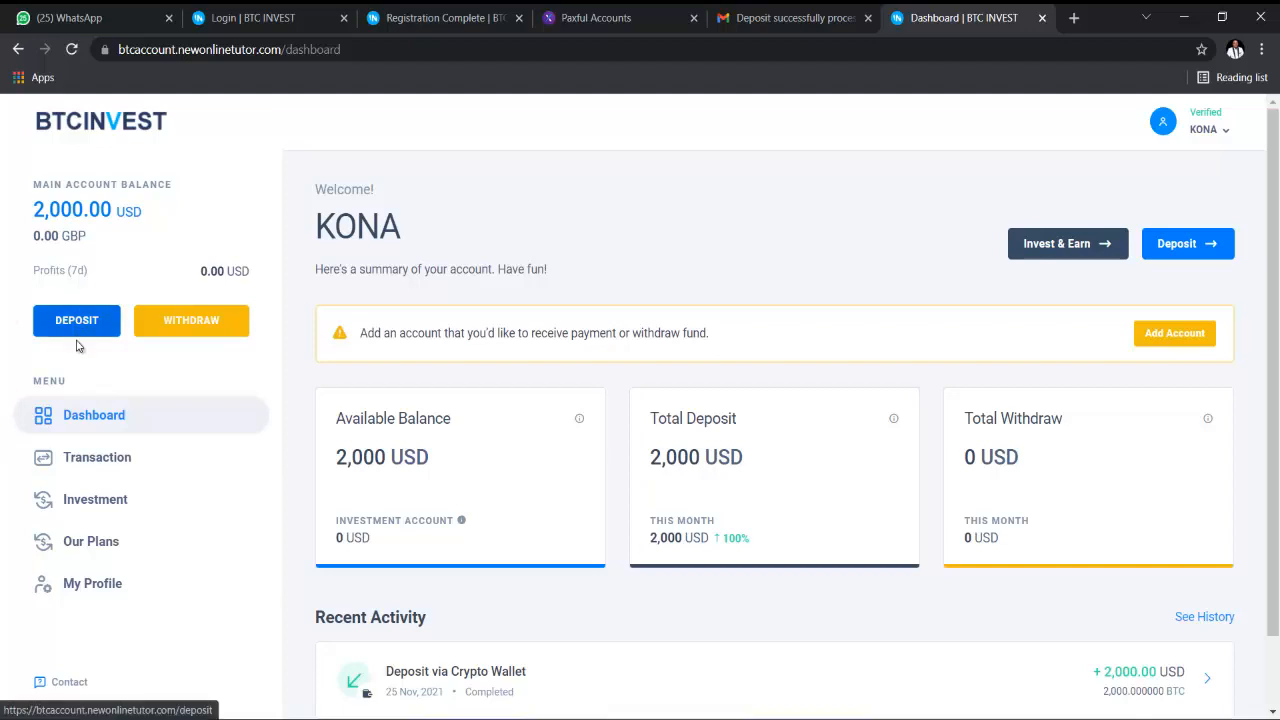
- Choose Invest Now on the Mercury plan under Our Plans, keeping the amount at 100
click(134, 546)
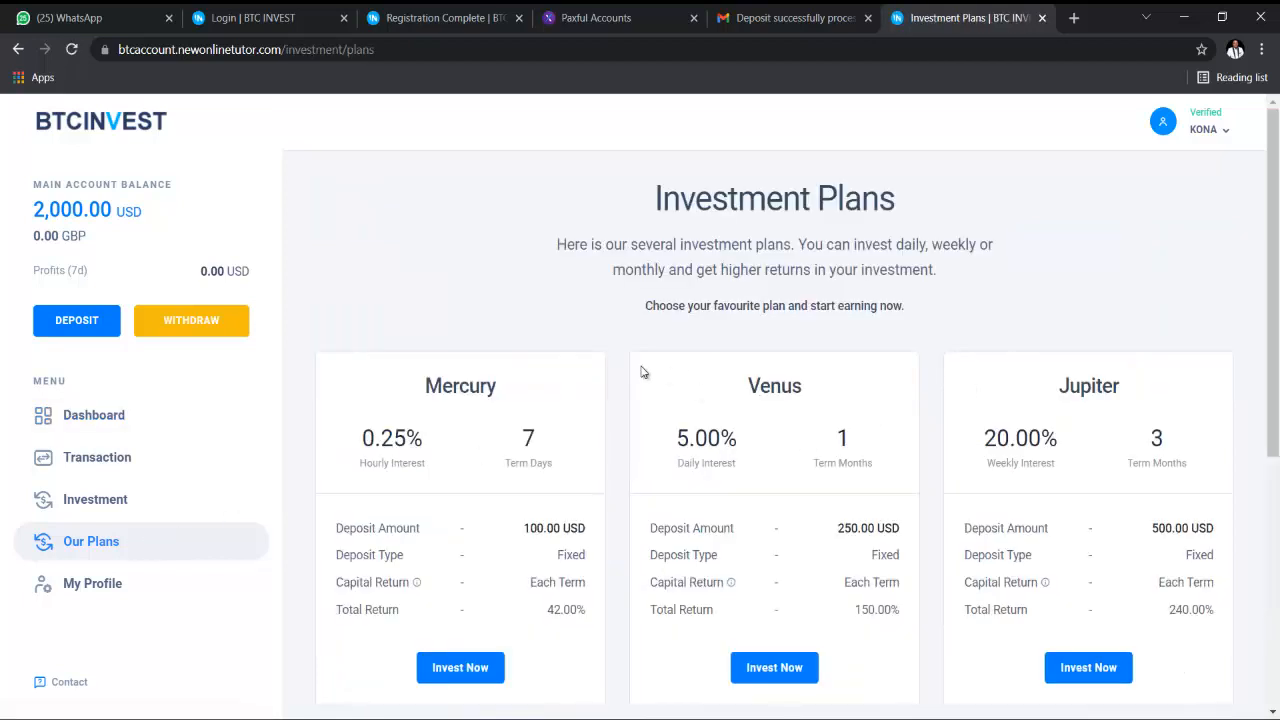
scroll(572, 390, down, 2)
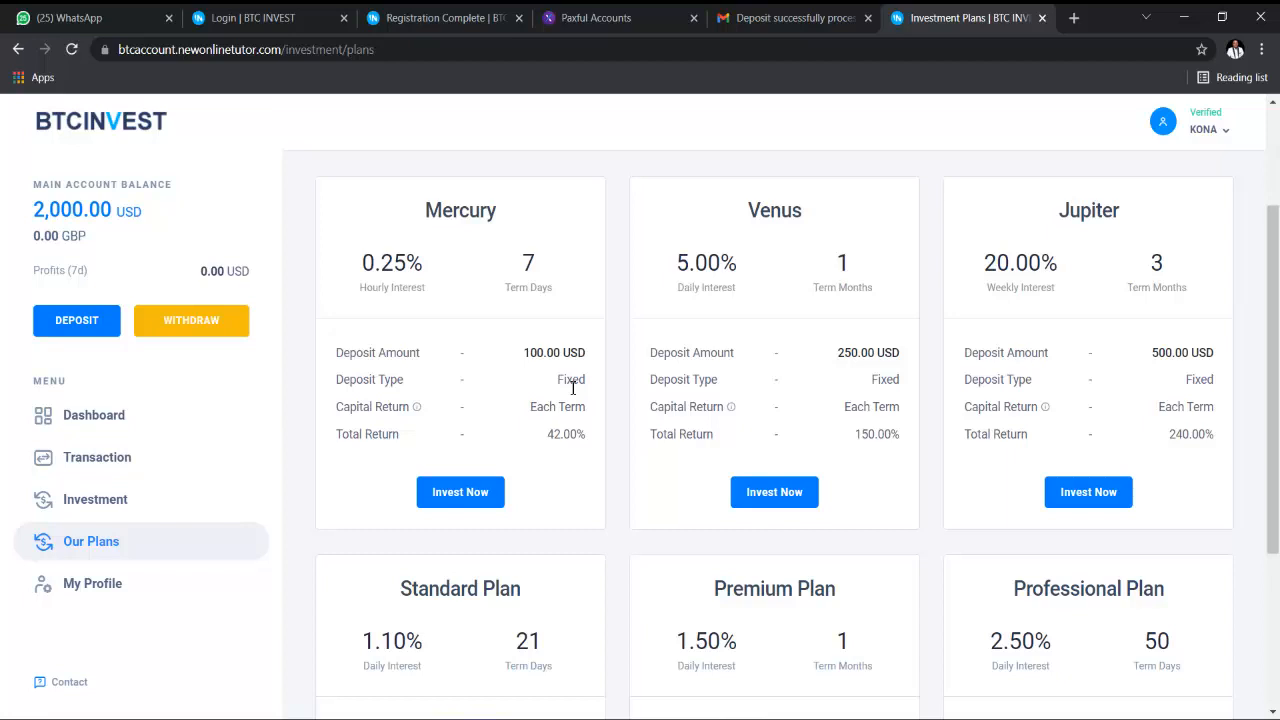
scroll(531, 320, down, 2)
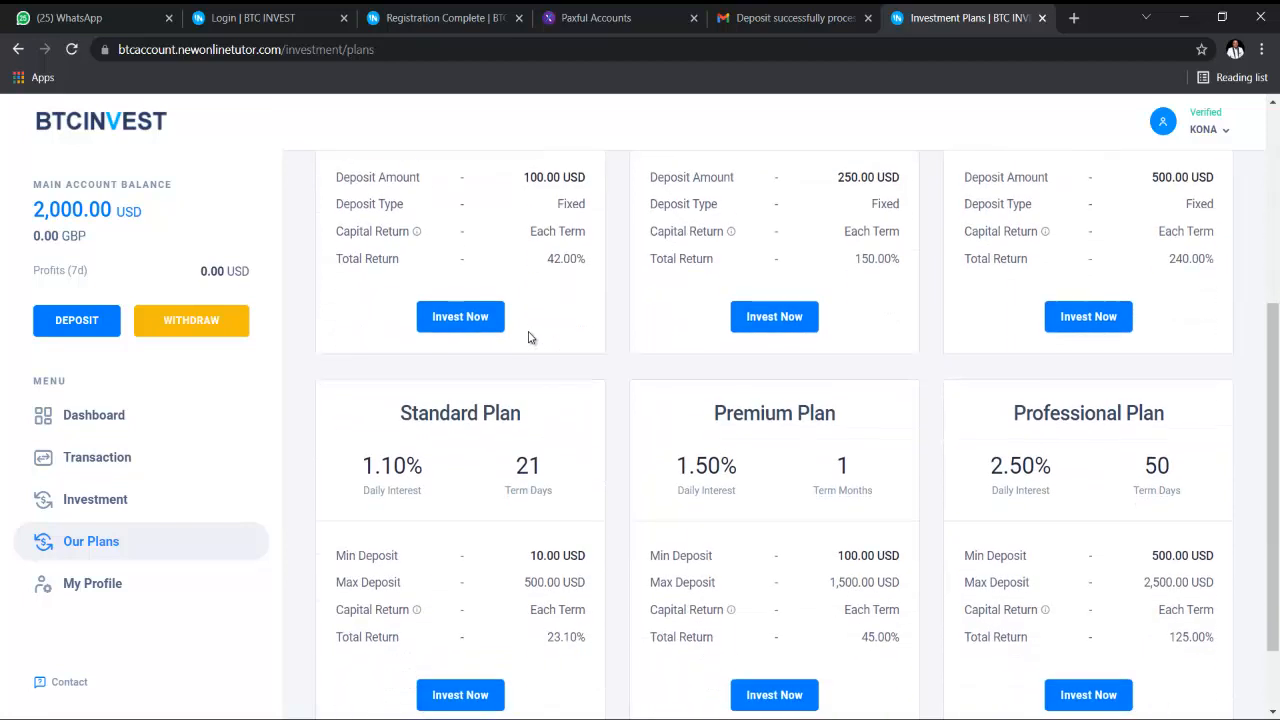
click(466, 316)
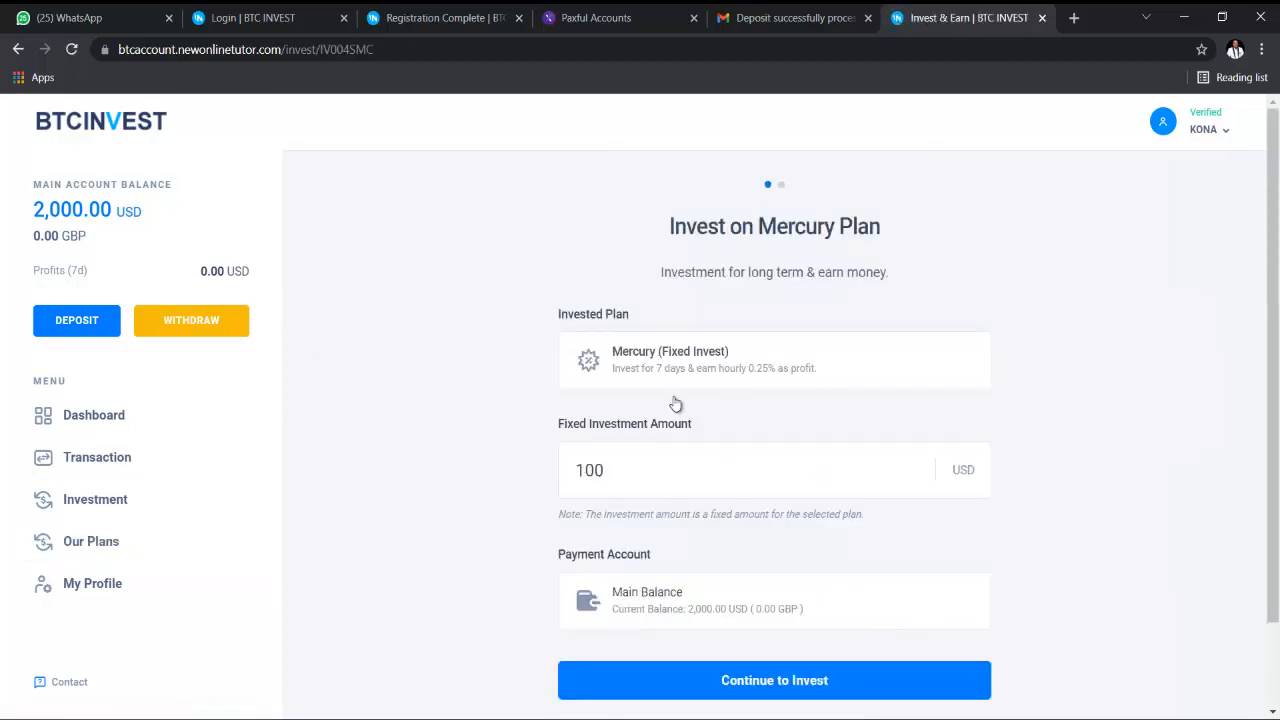
scroll(634, 377, down, 1)
click(634, 377)
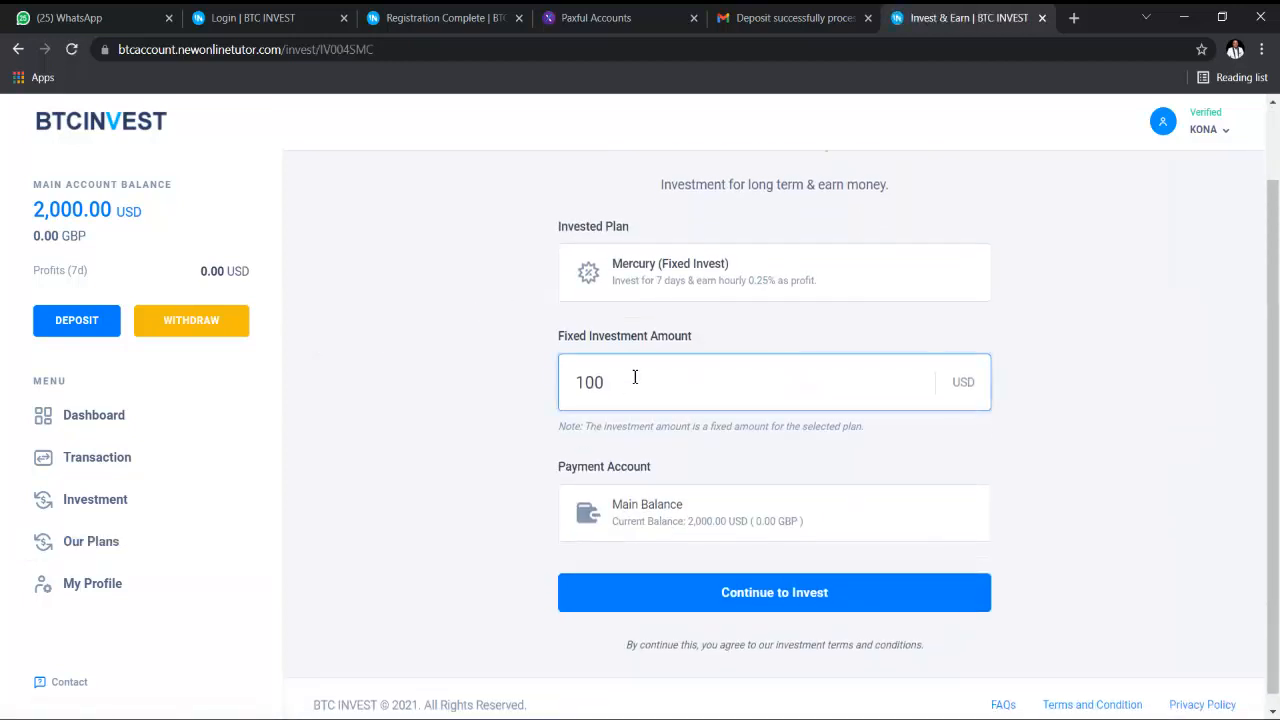
double_click(634, 377)
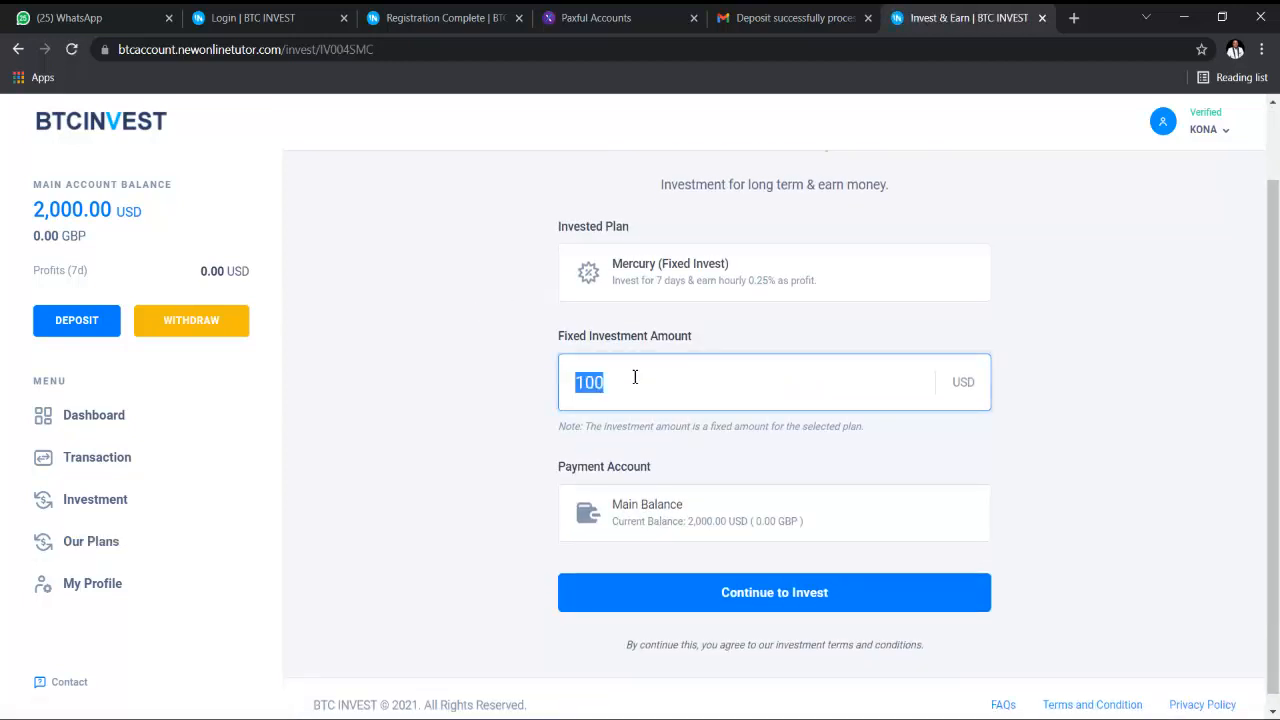
click(634, 377)
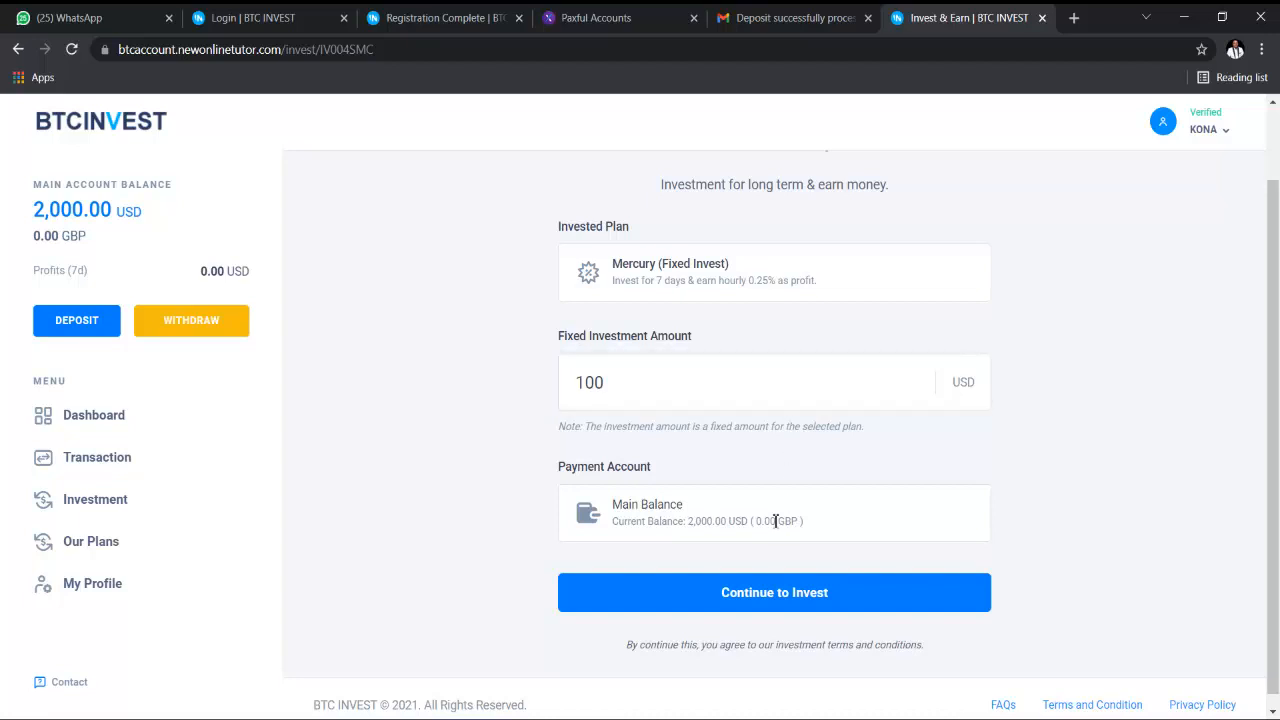
- Confirm the 100 USD Mercury investment and return to the dashboard showing 1,900 USD
click(785, 592)
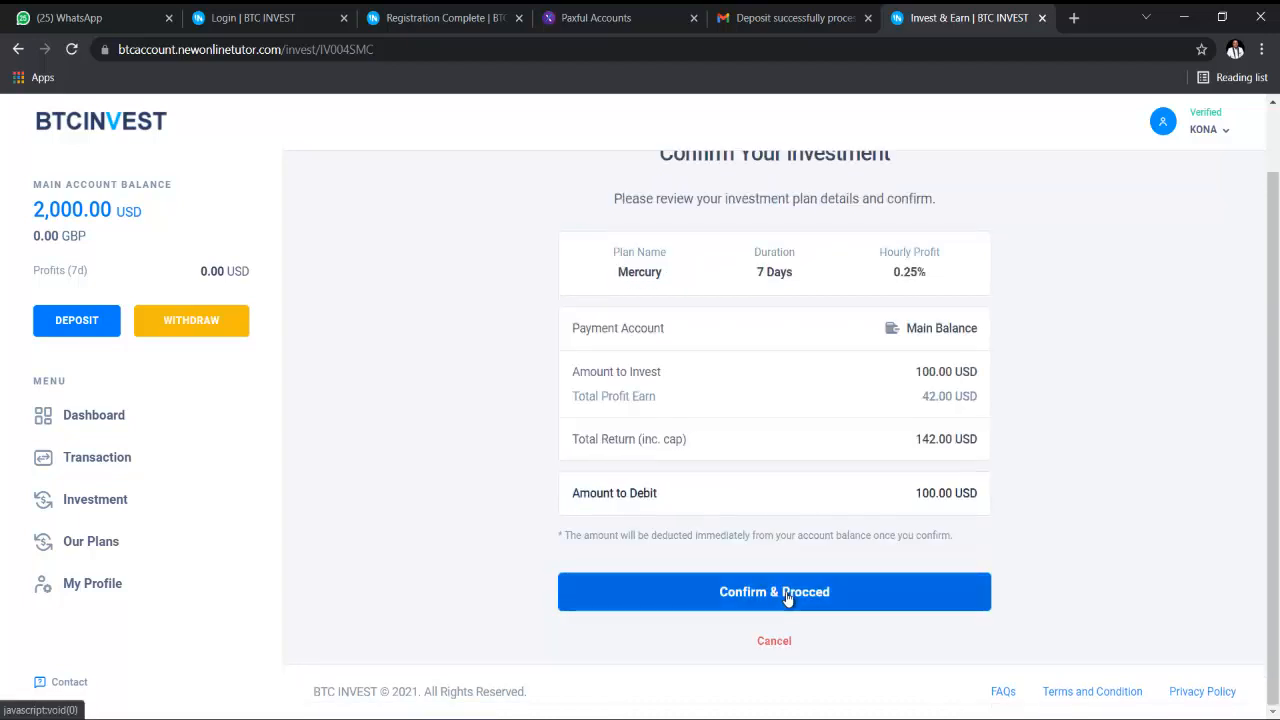
click(796, 596)
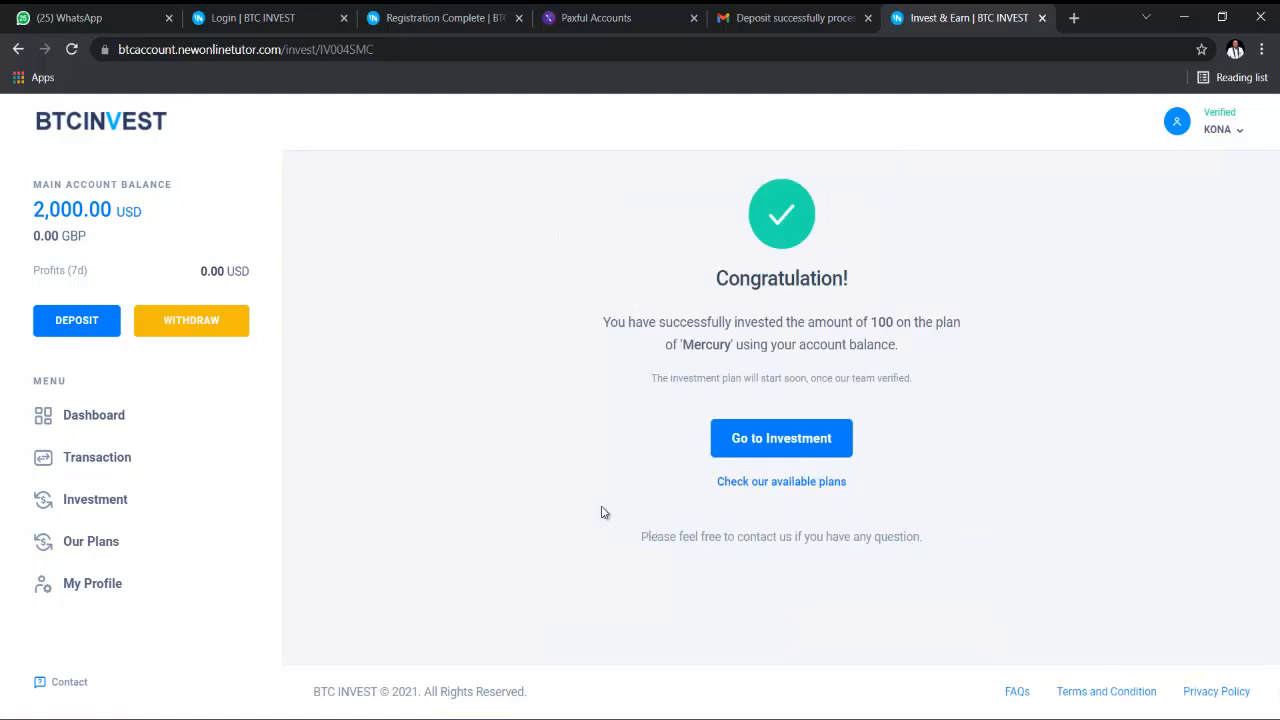
click(71, 421)
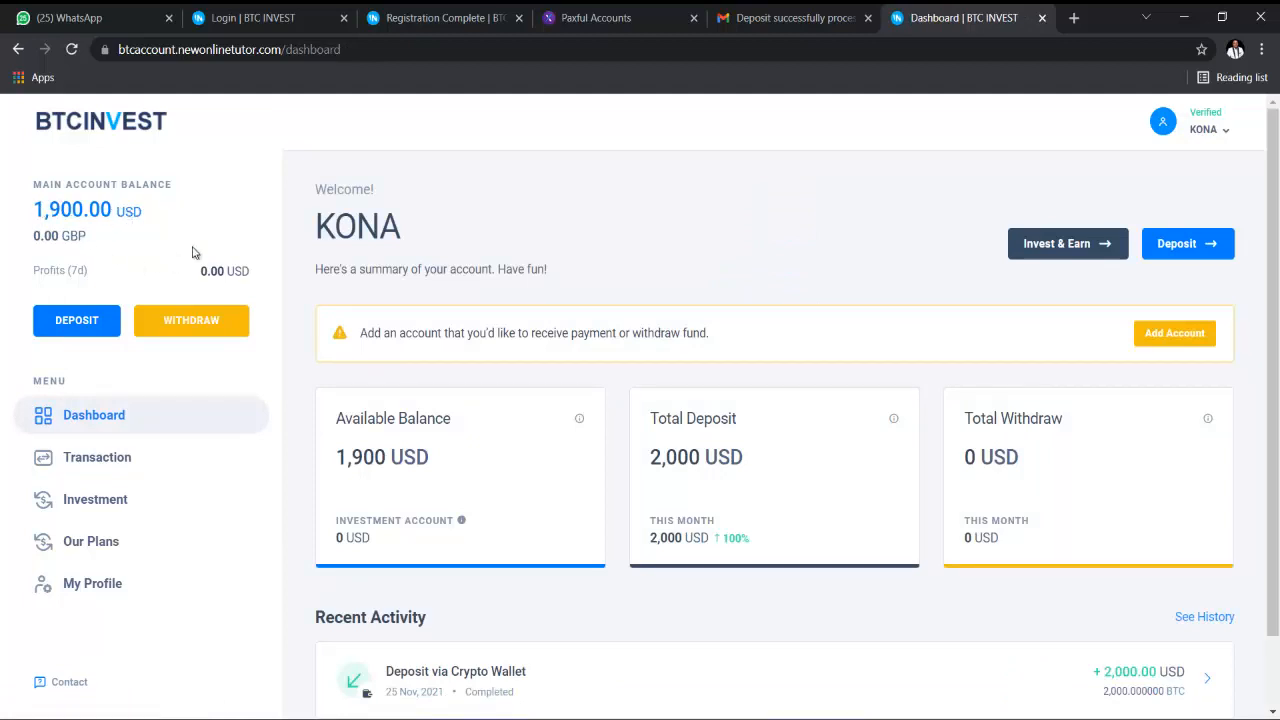
scroll(1017, 437, down, 1)
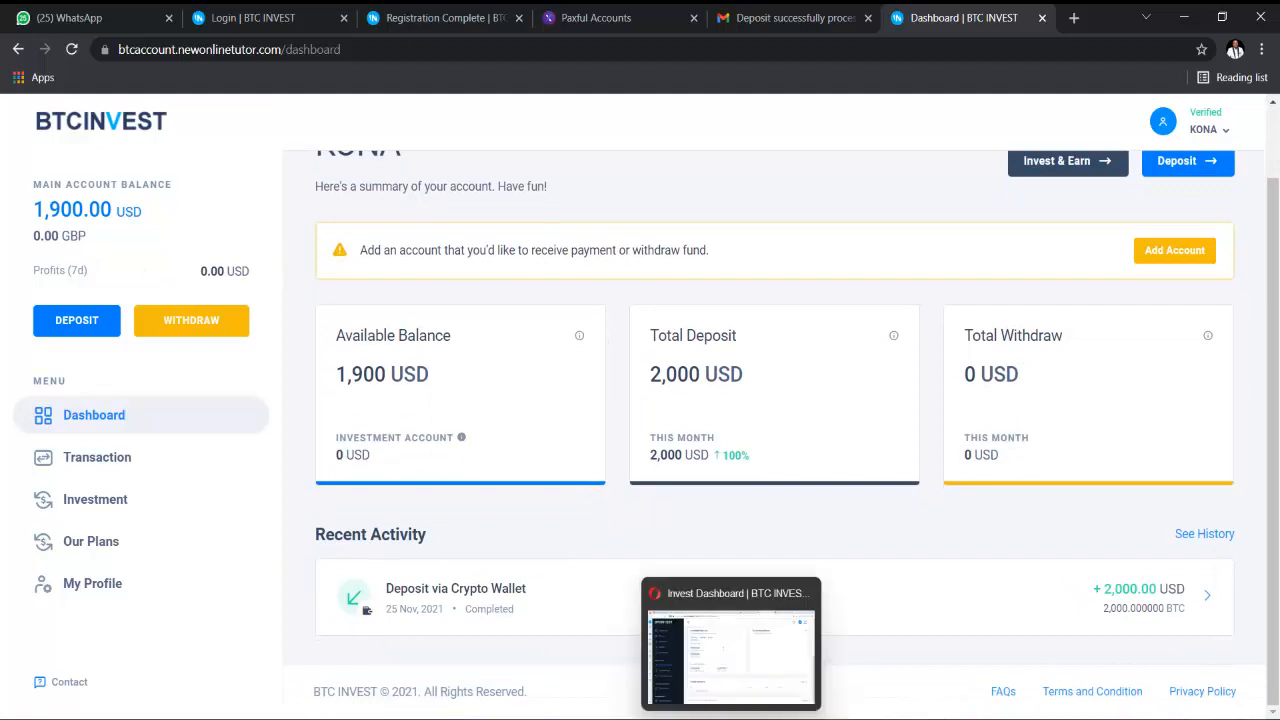
click(732, 719)
scroll(557, 358, up, 5)
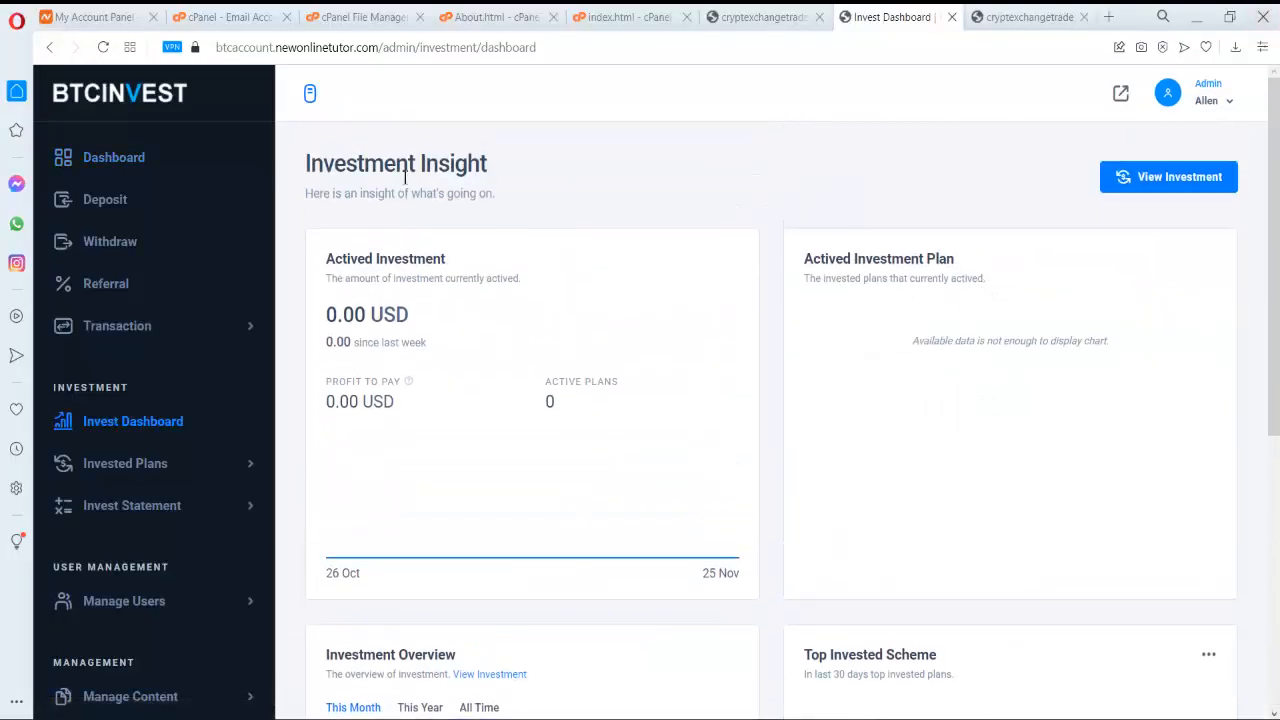
- Open Invested Plans > Pending Invest to list the 100 USD Mercury investment awaiting approval
click(110, 162)
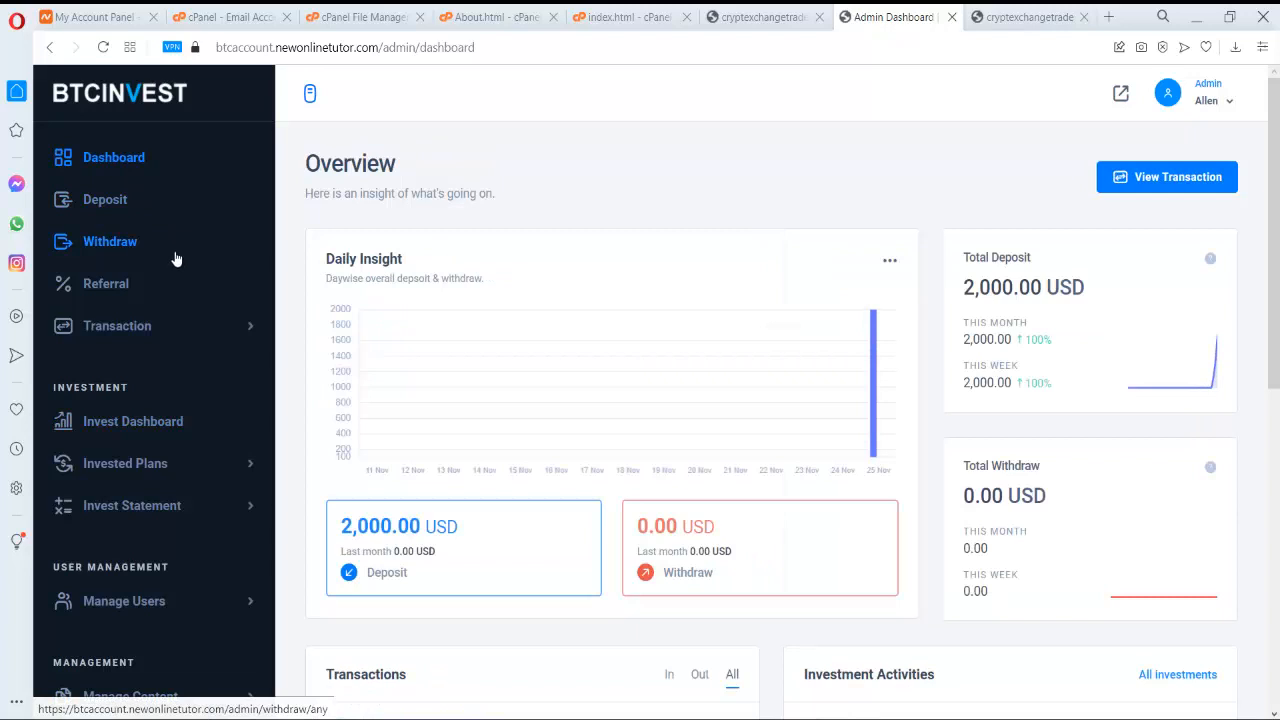
scroll(202, 356, down, 1)
click(176, 335)
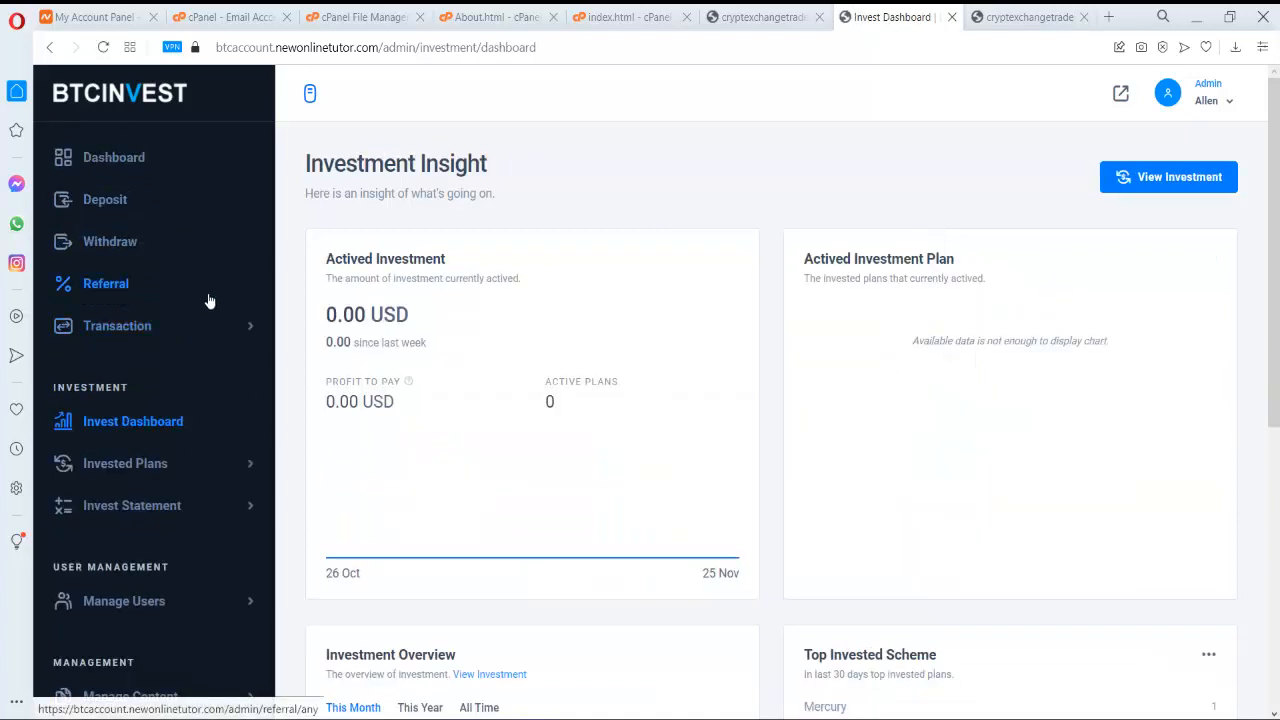
click(115, 160)
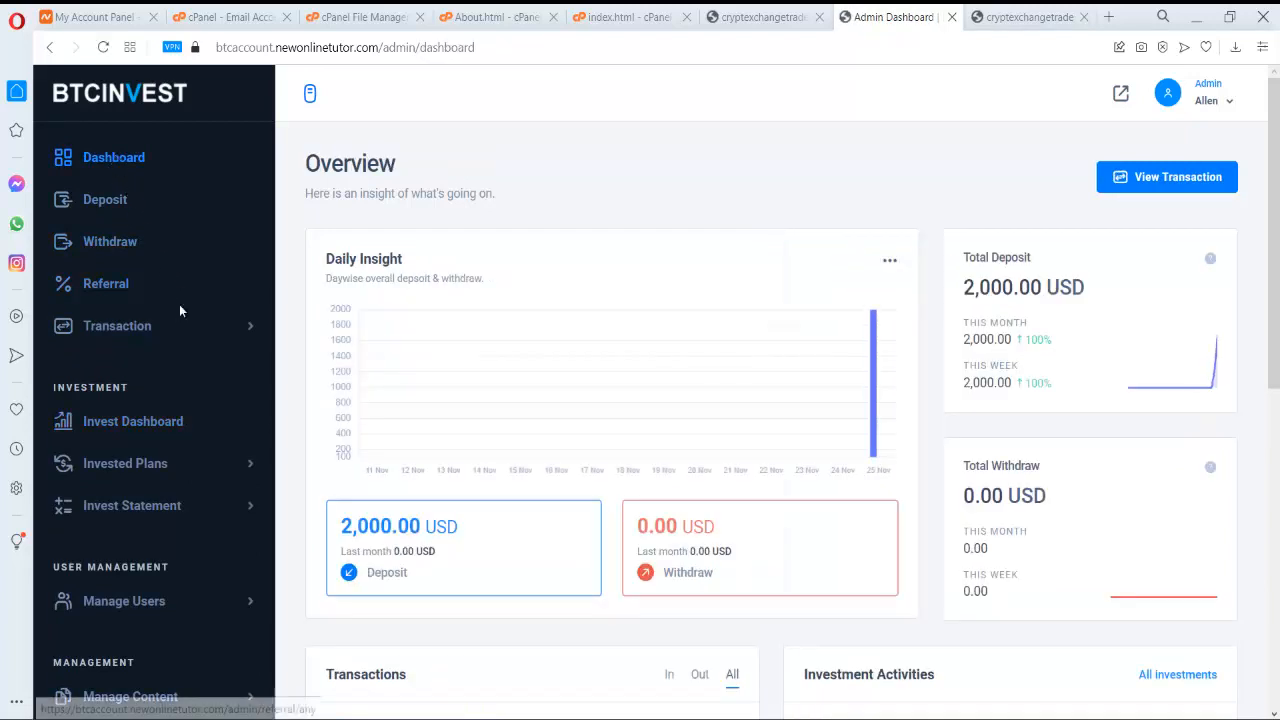
click(200, 341)
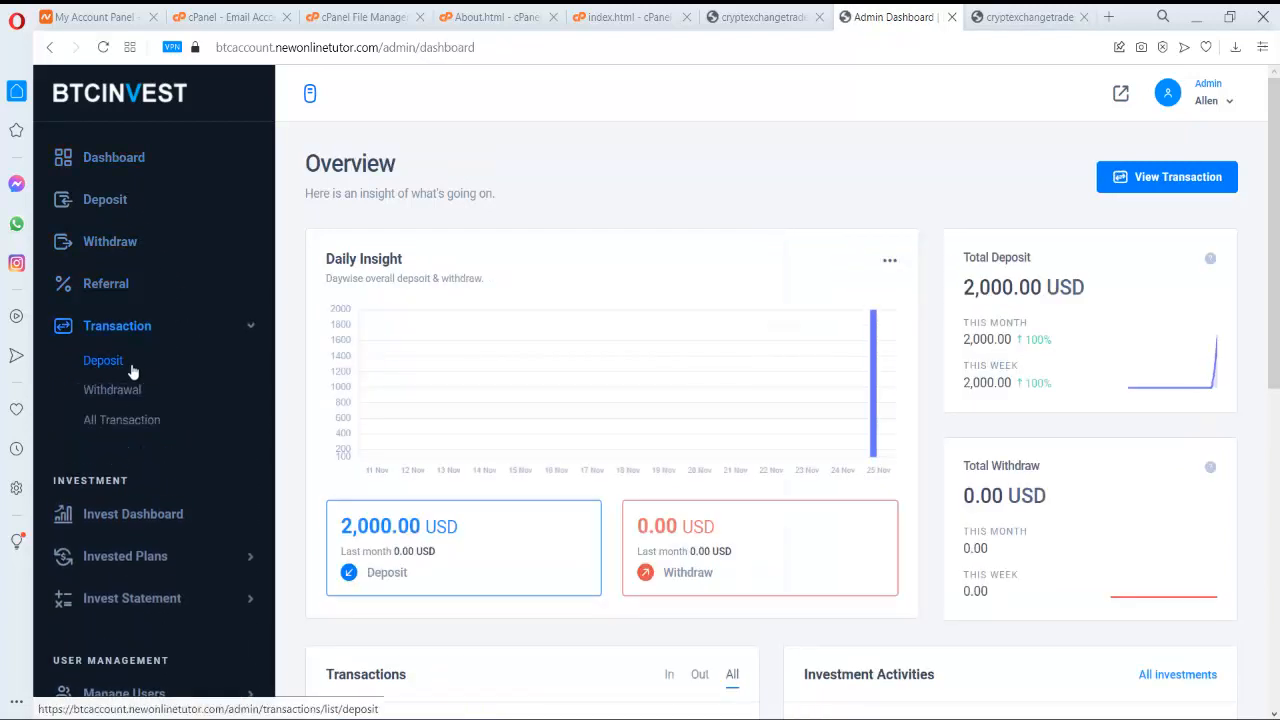
click(131, 419)
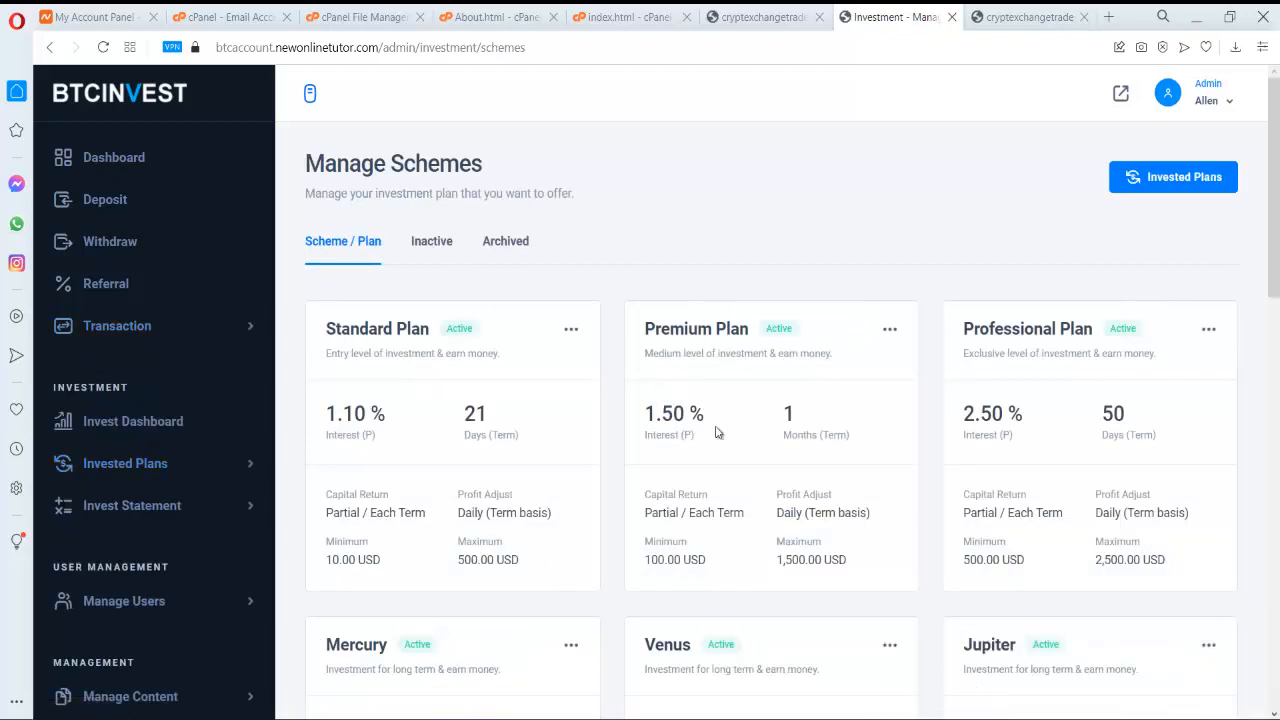
click(184, 471)
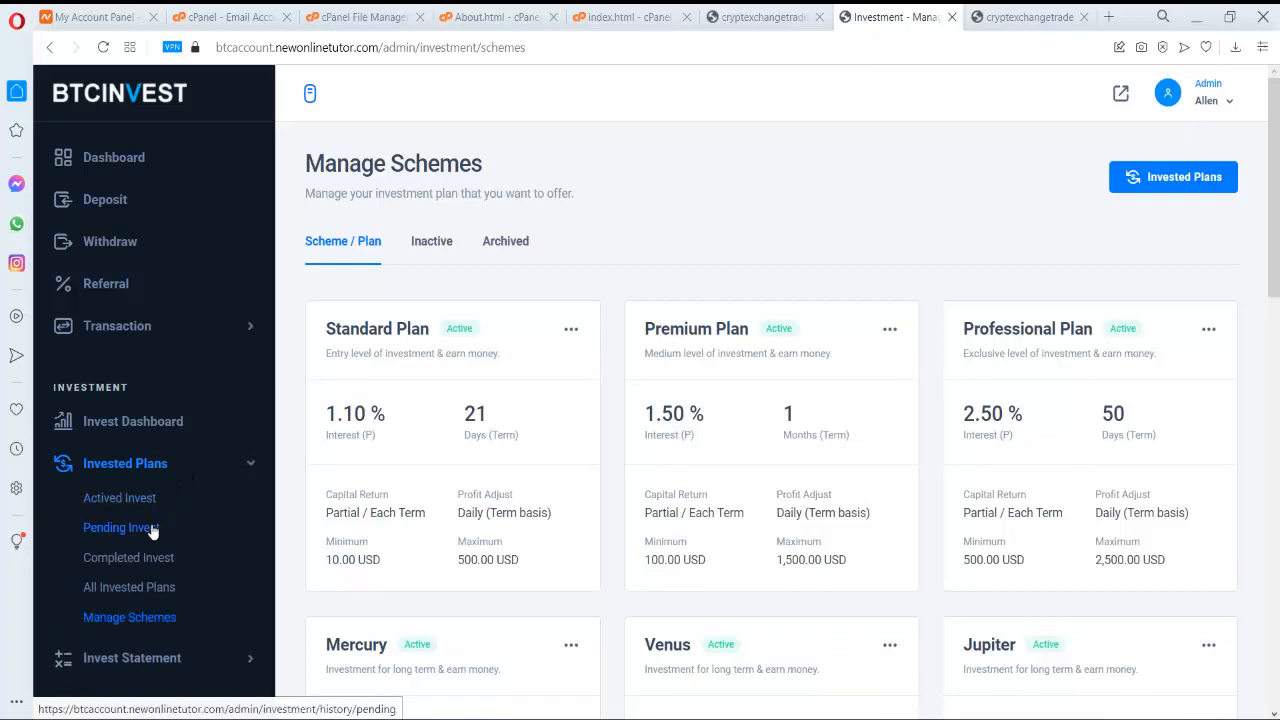
click(120, 527)
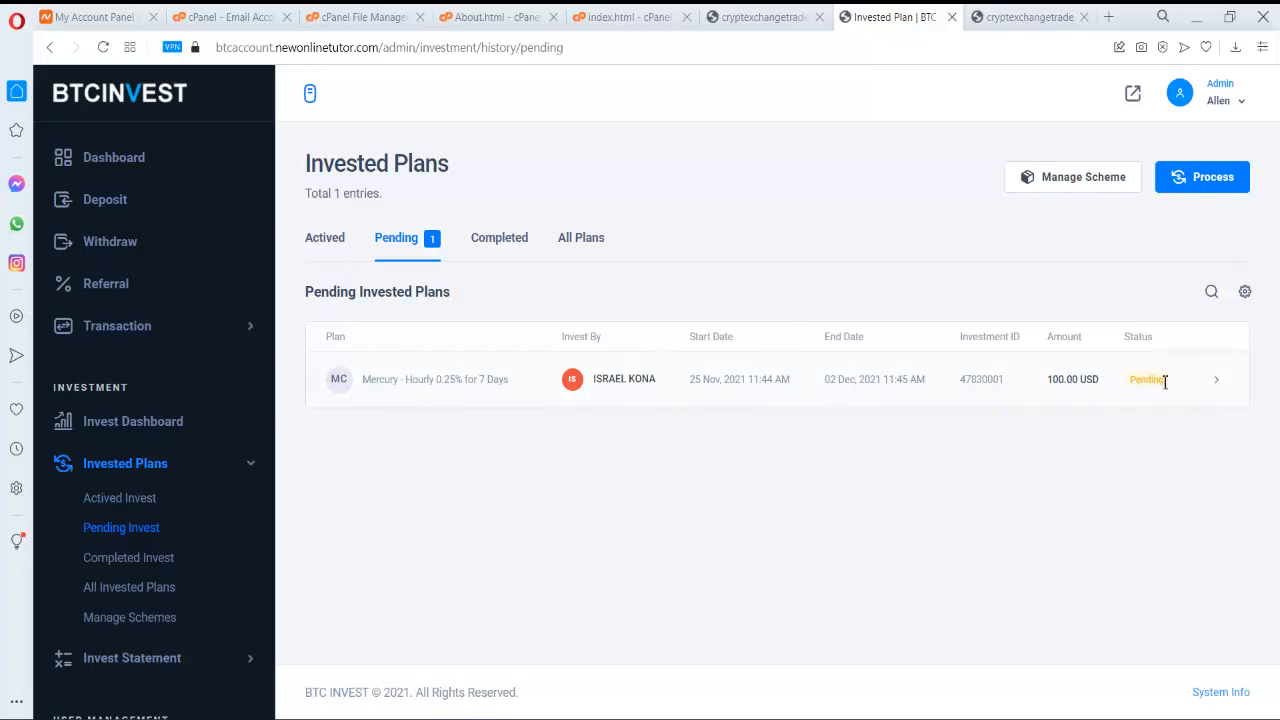
- Open the pending 100.00 USD Mercury investment's details and begin approving it
click(1217, 382)
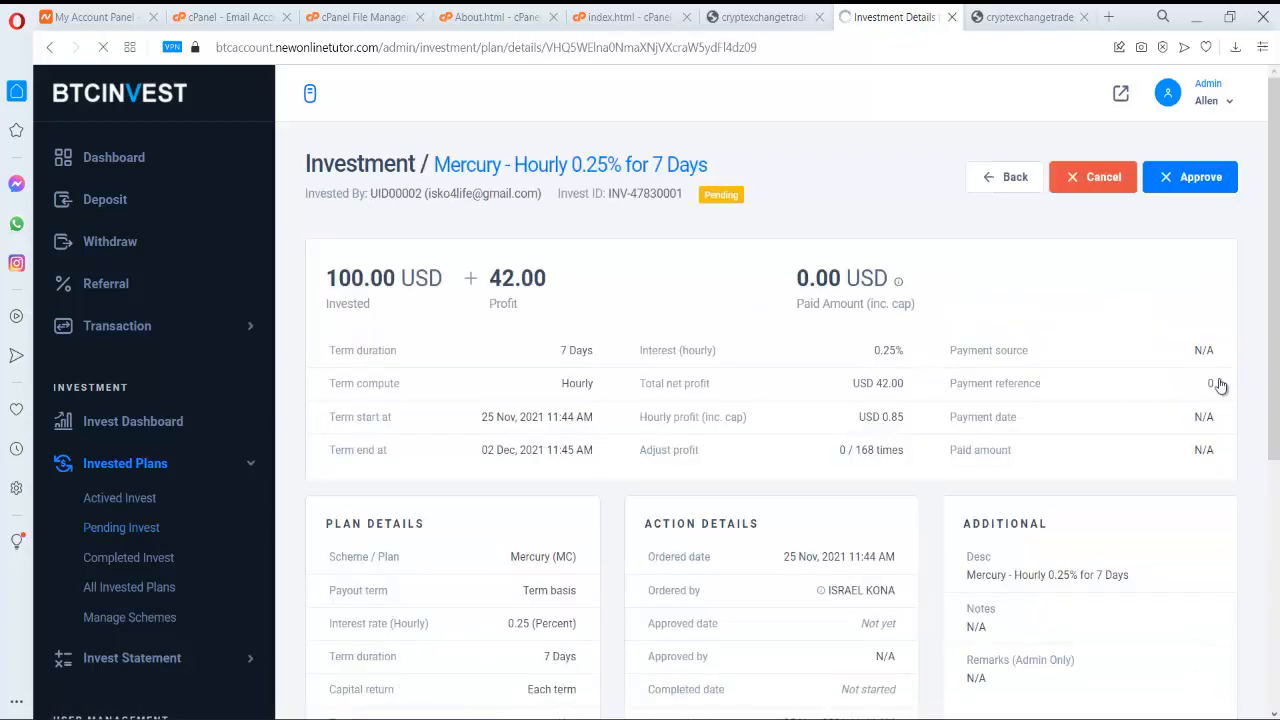
scroll(1150, 300, down, 5)
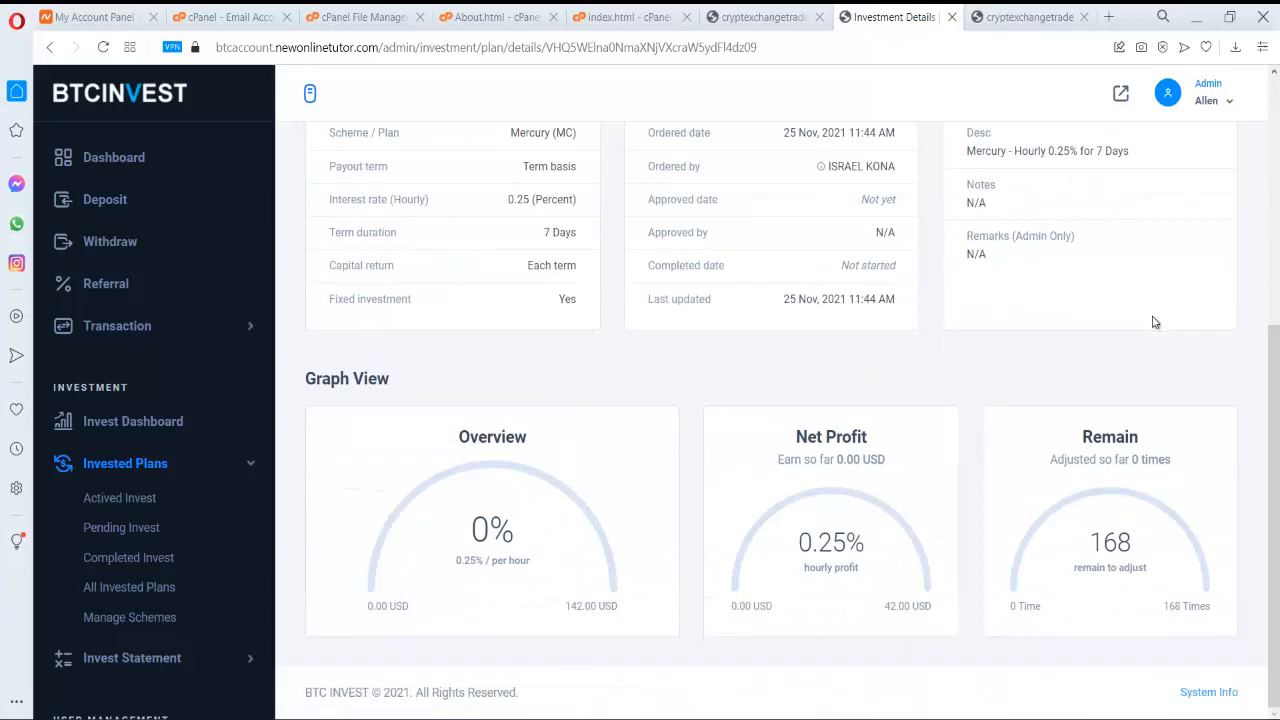
scroll(1158, 322, up, 5)
click(1197, 186)
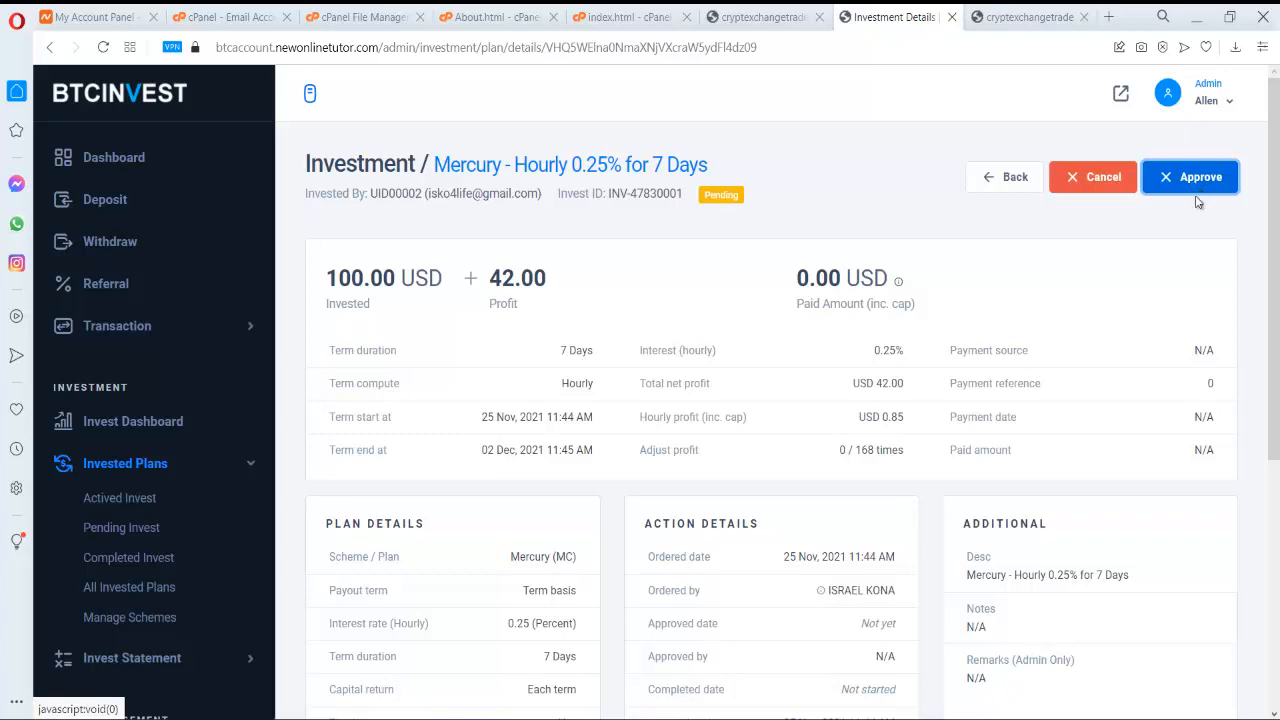
scroll(1180, 259, down, 1)
scroll(1178, 258, down, 3)
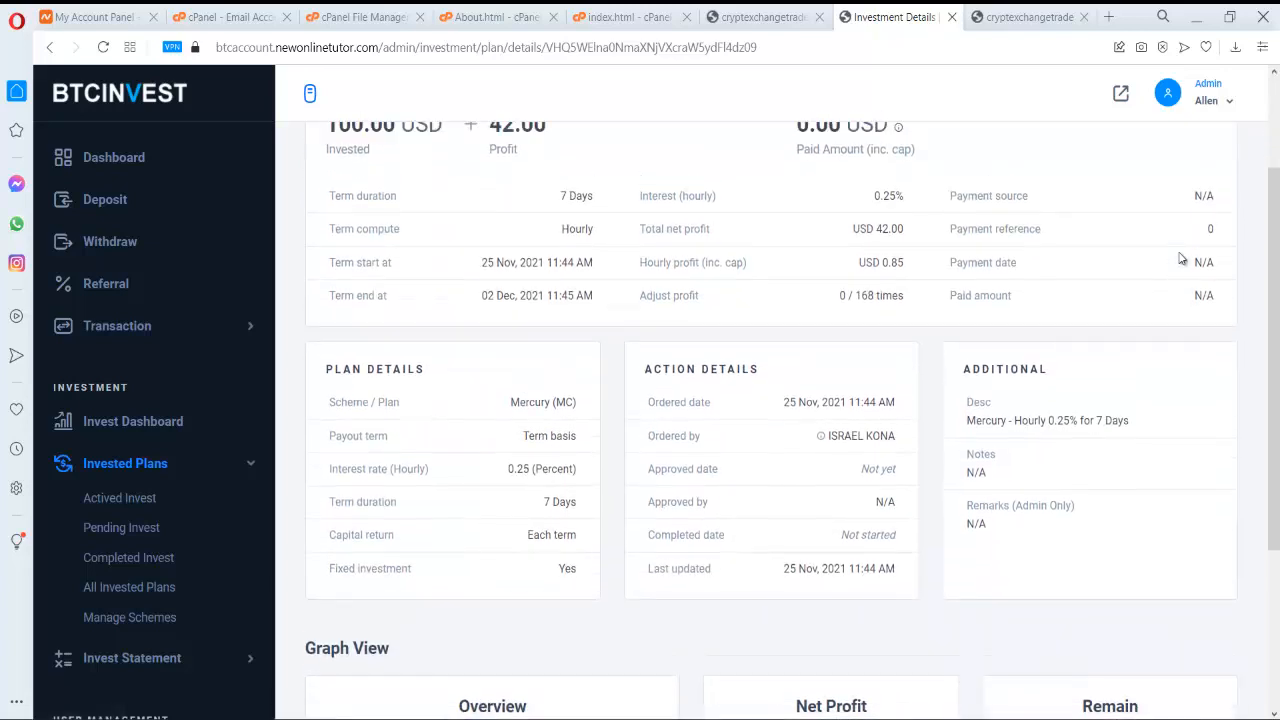
scroll(1182, 245, up, 4)
- Approve the Mercury investment with the note 'approve', then return to the Overview dashboard
click(1183, 185)
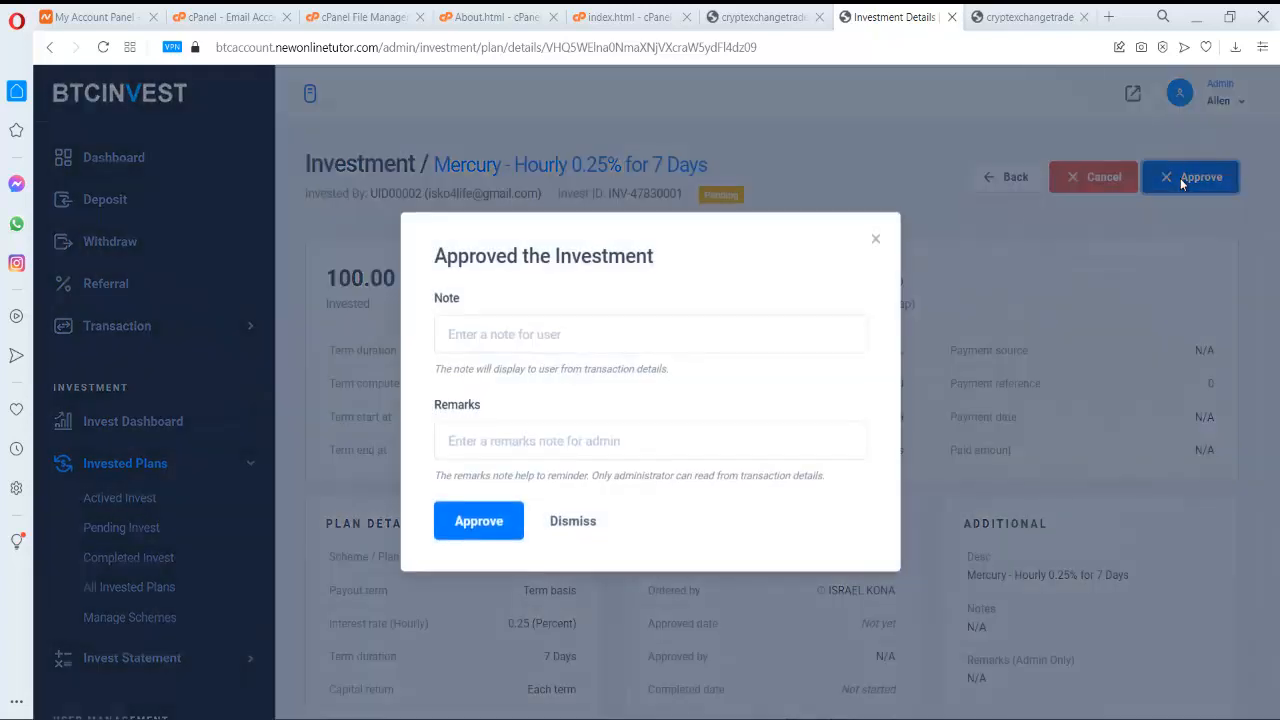
click(551, 339)
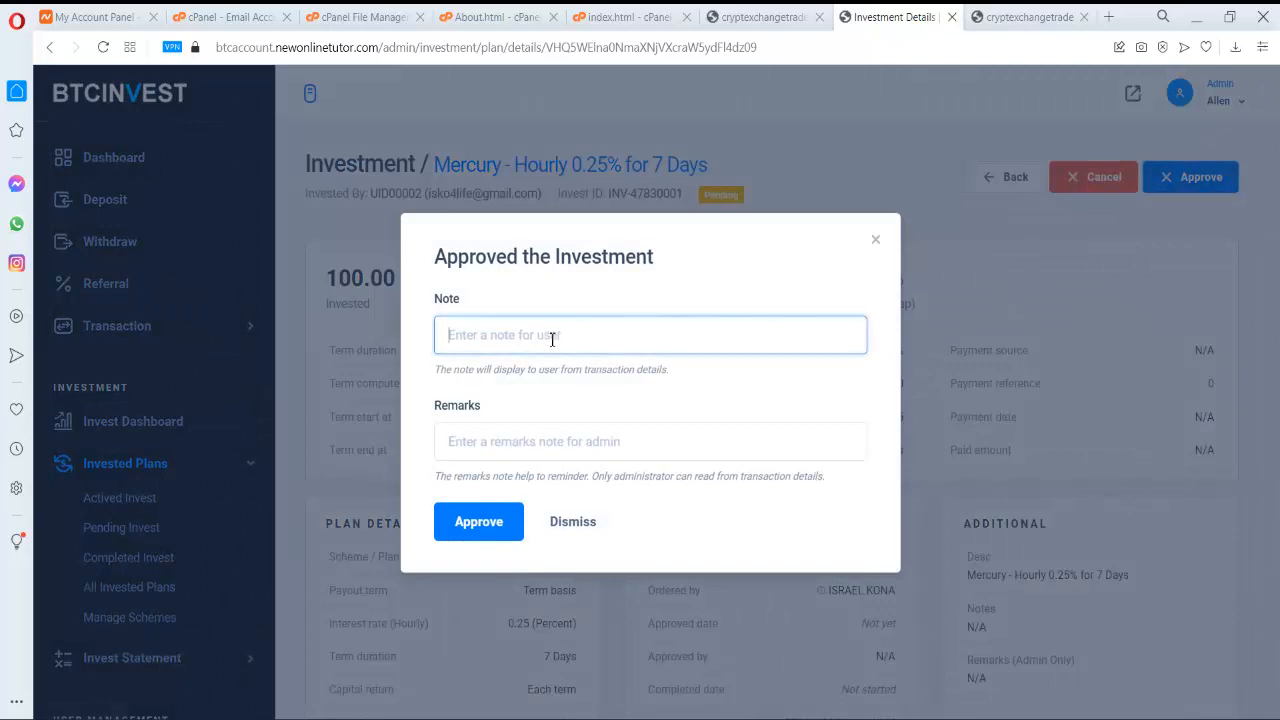
text(approve)
click(500, 522)
click(593, 492)
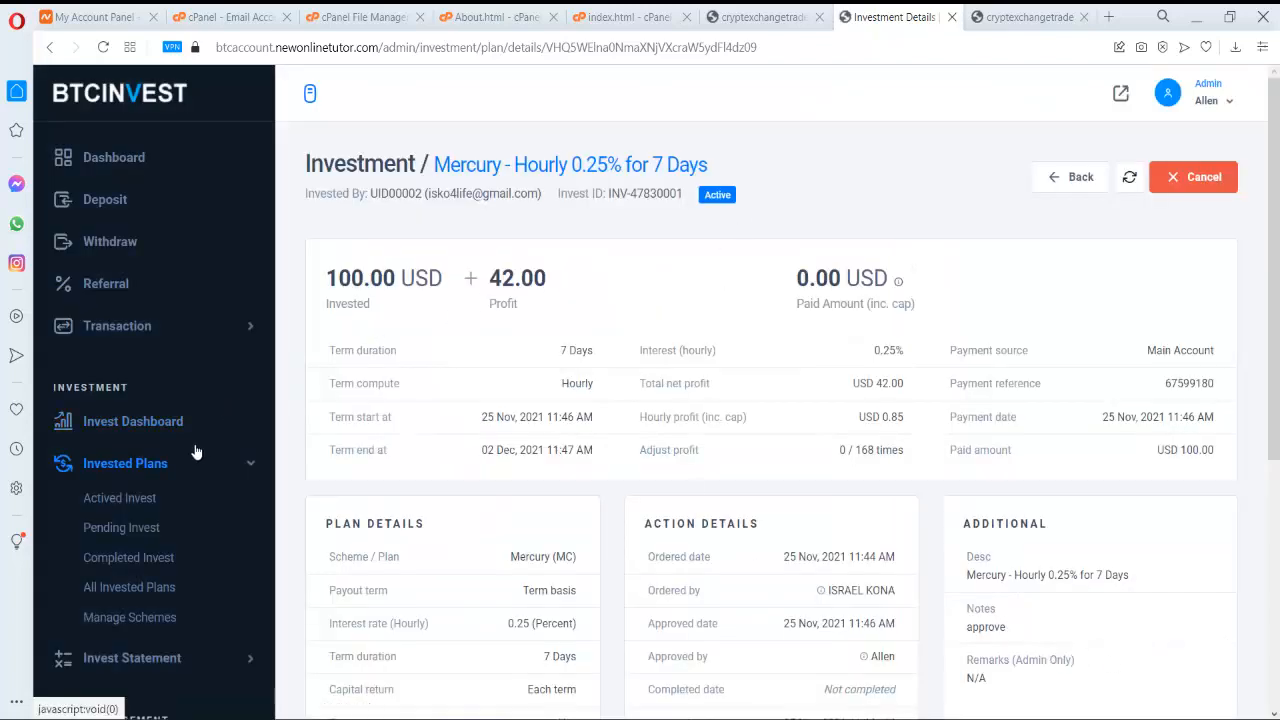
click(160, 176)
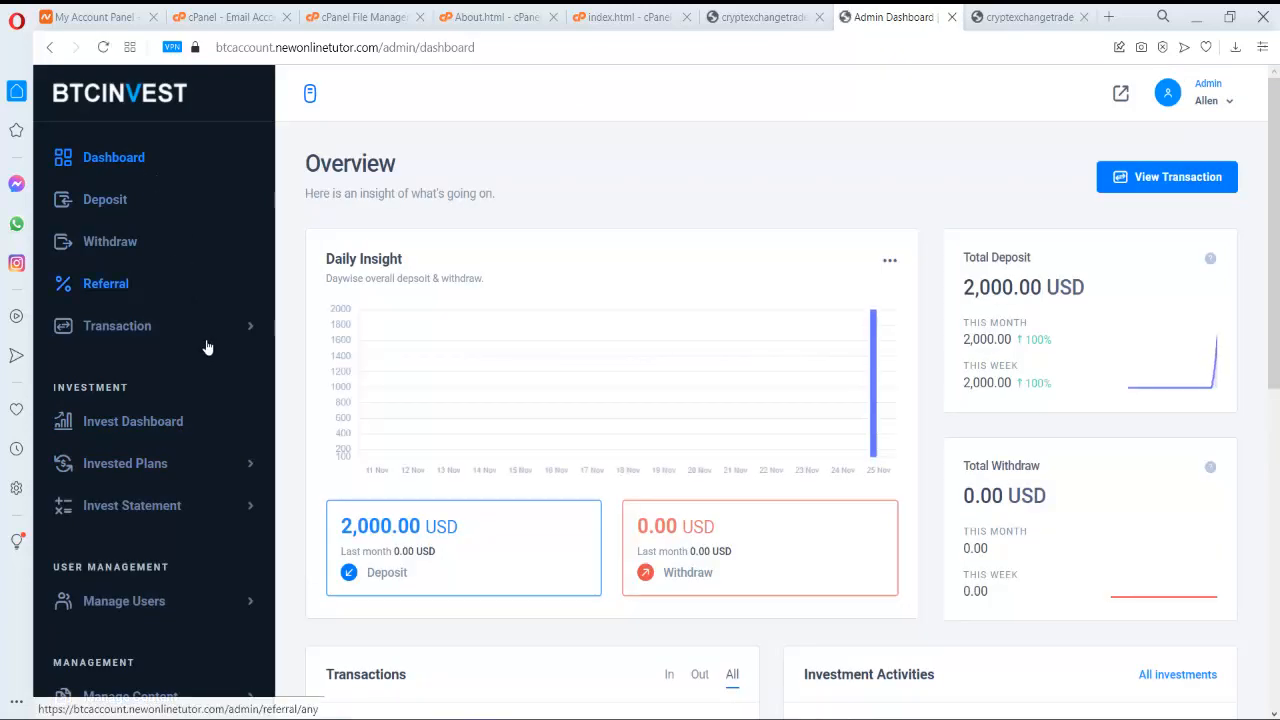
- Go to Manage Schemes and open the Standard Plan for editing via Update Scheme
click(240, 465)
click(138, 618)
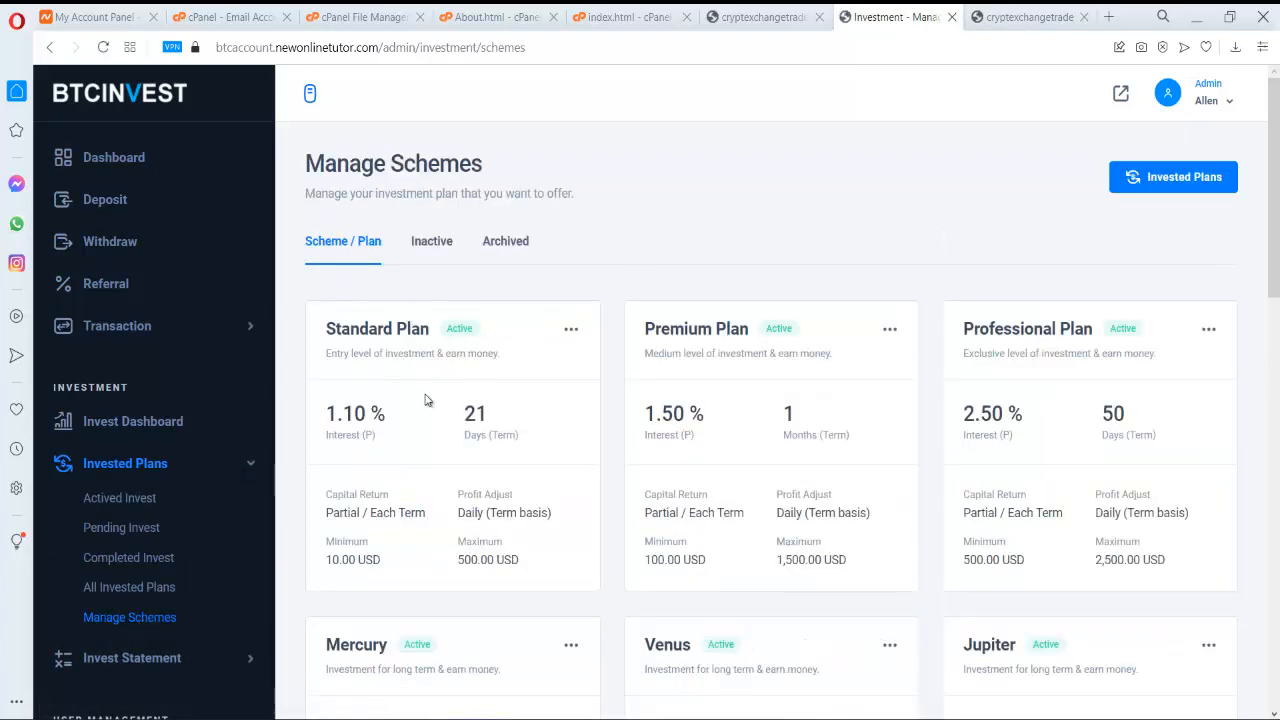
scroll(460, 360, down, 7)
scroll(765, 255, down, 5)
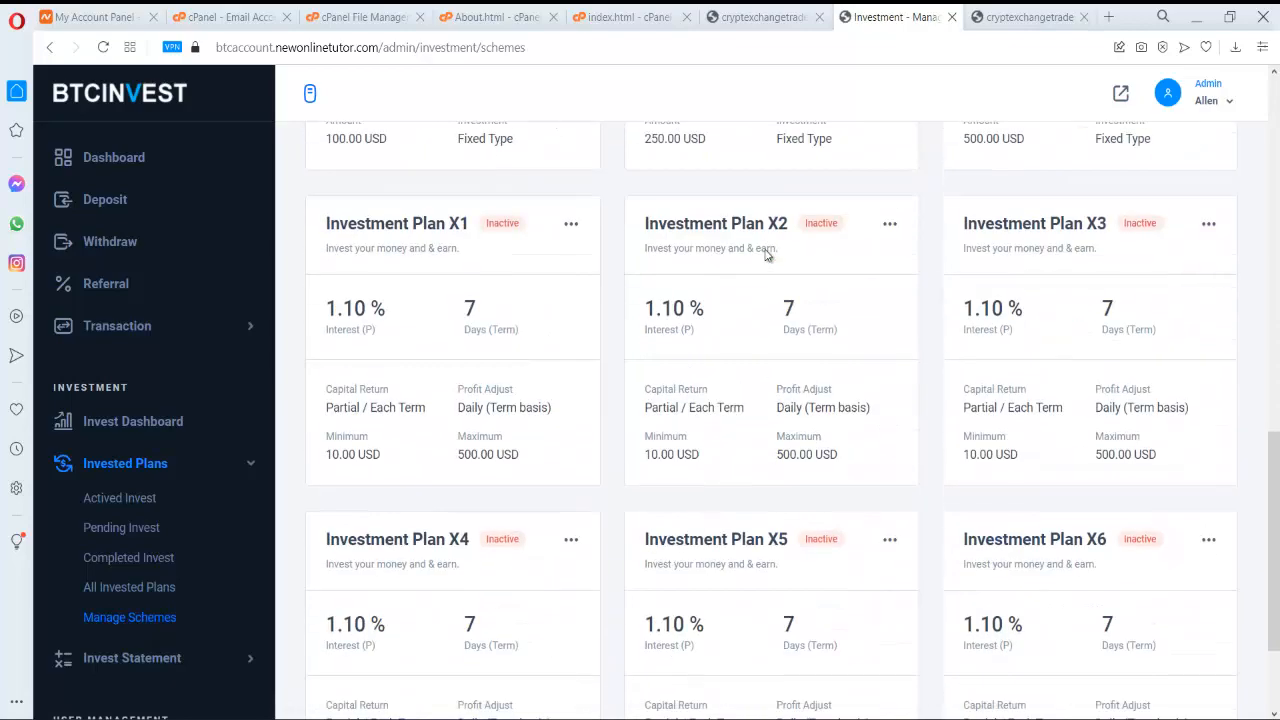
scroll(765, 256, up, 10)
scroll(686, 253, up, 3)
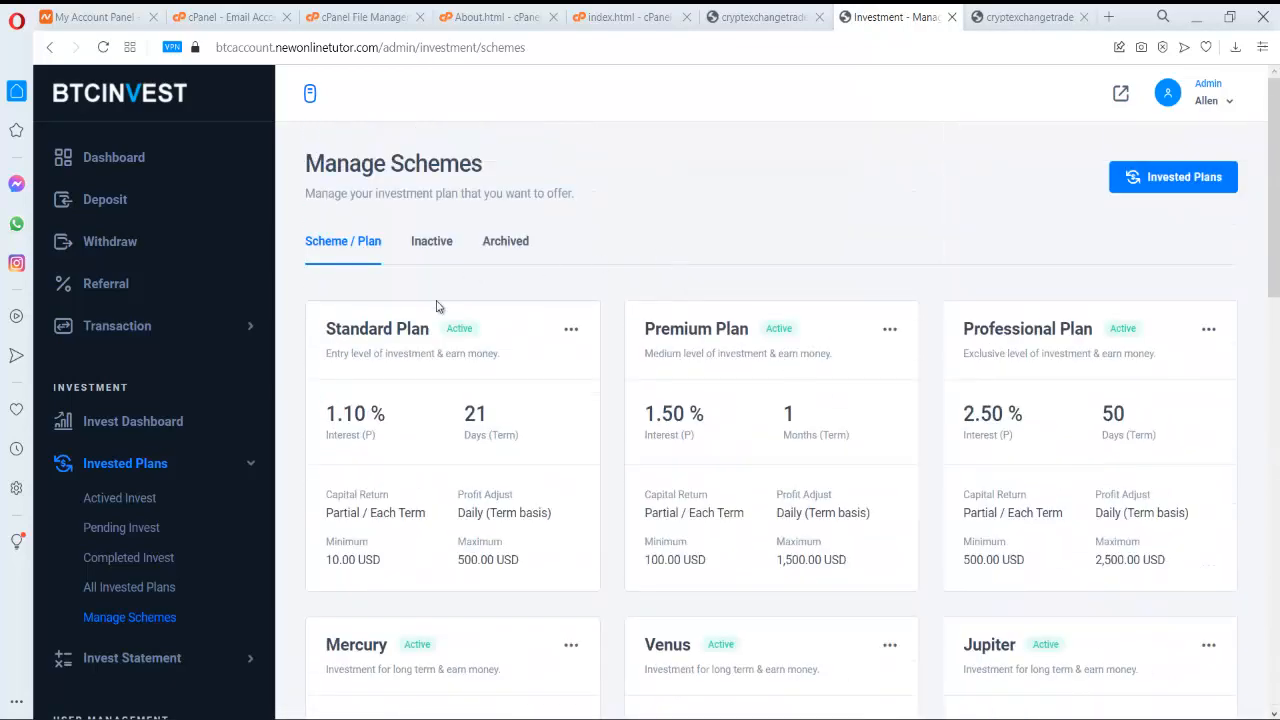
click(571, 331)
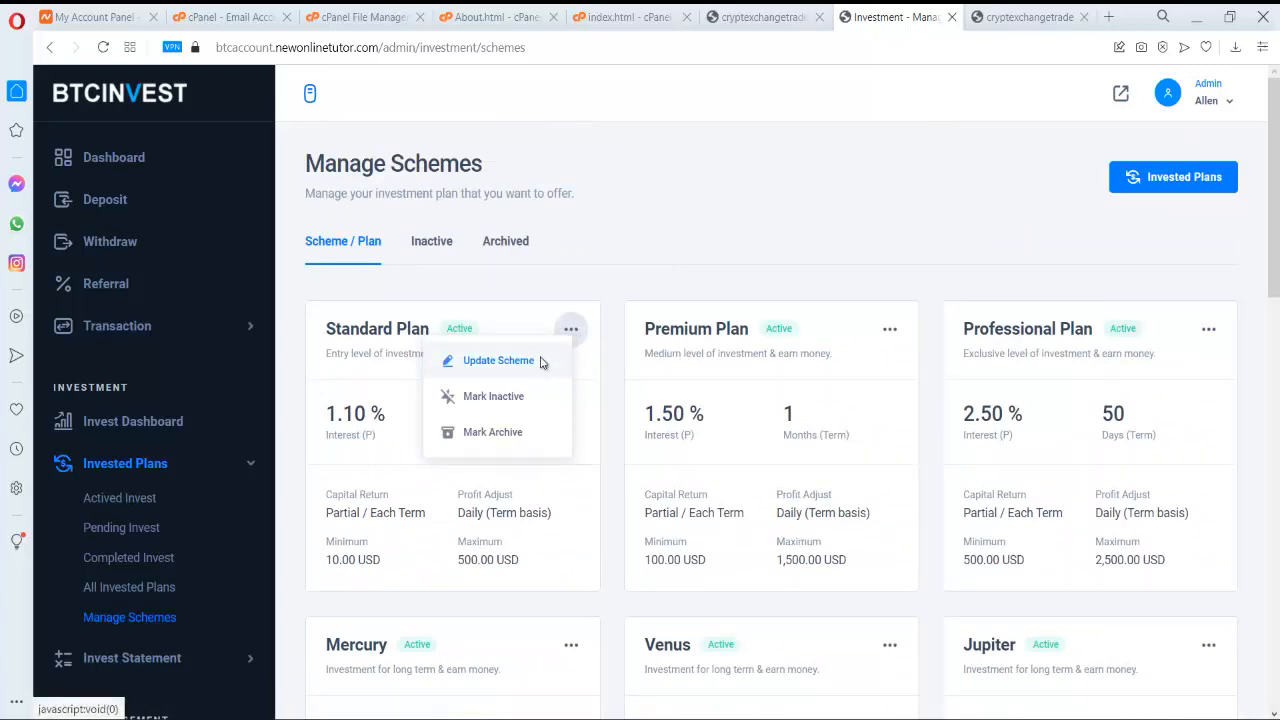
click(550, 360)
- Set the Standard Plan's interest period to Hourly and save the scheme
scroll(613, 348, down, 1)
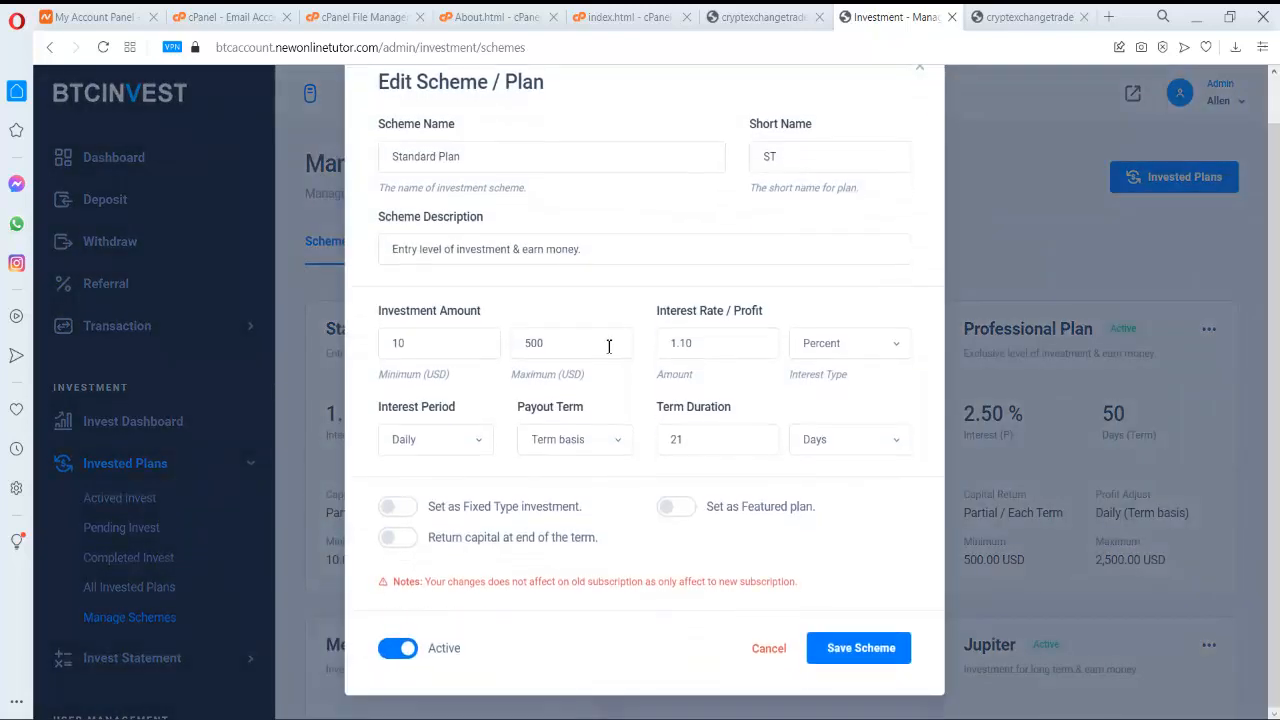
click(431, 337)
click(580, 336)
click(440, 343)
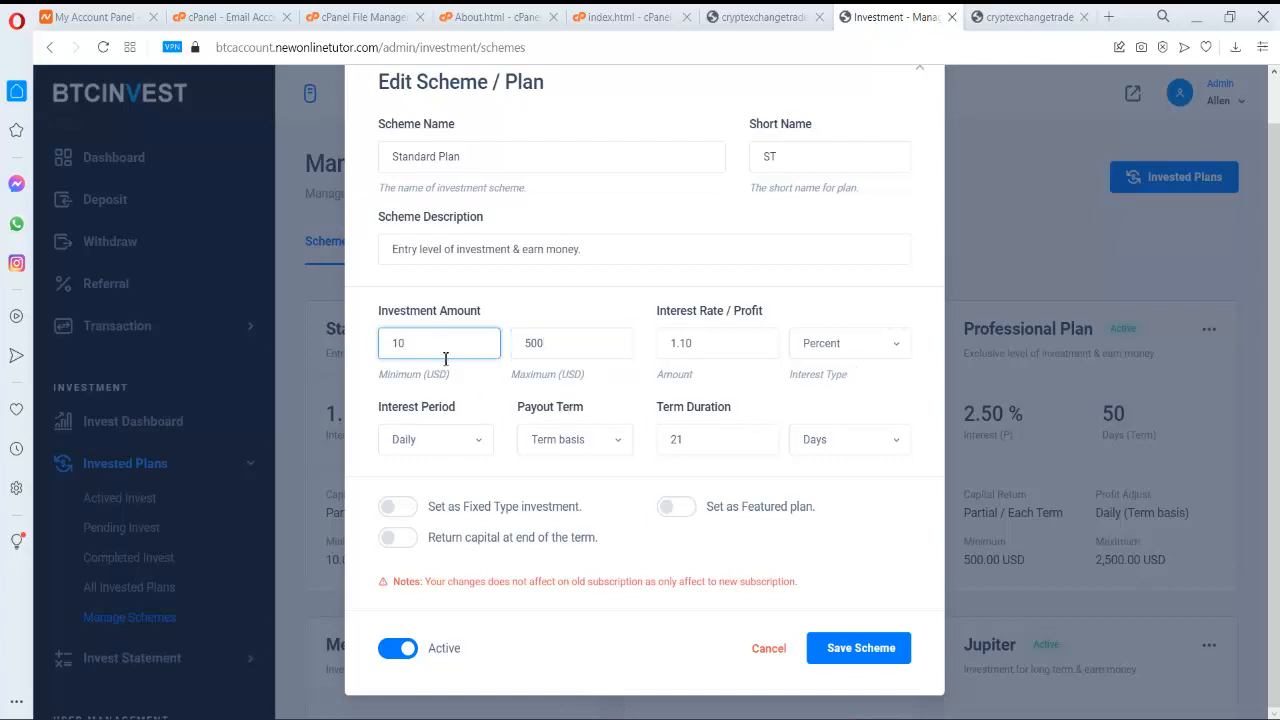
click(473, 447)
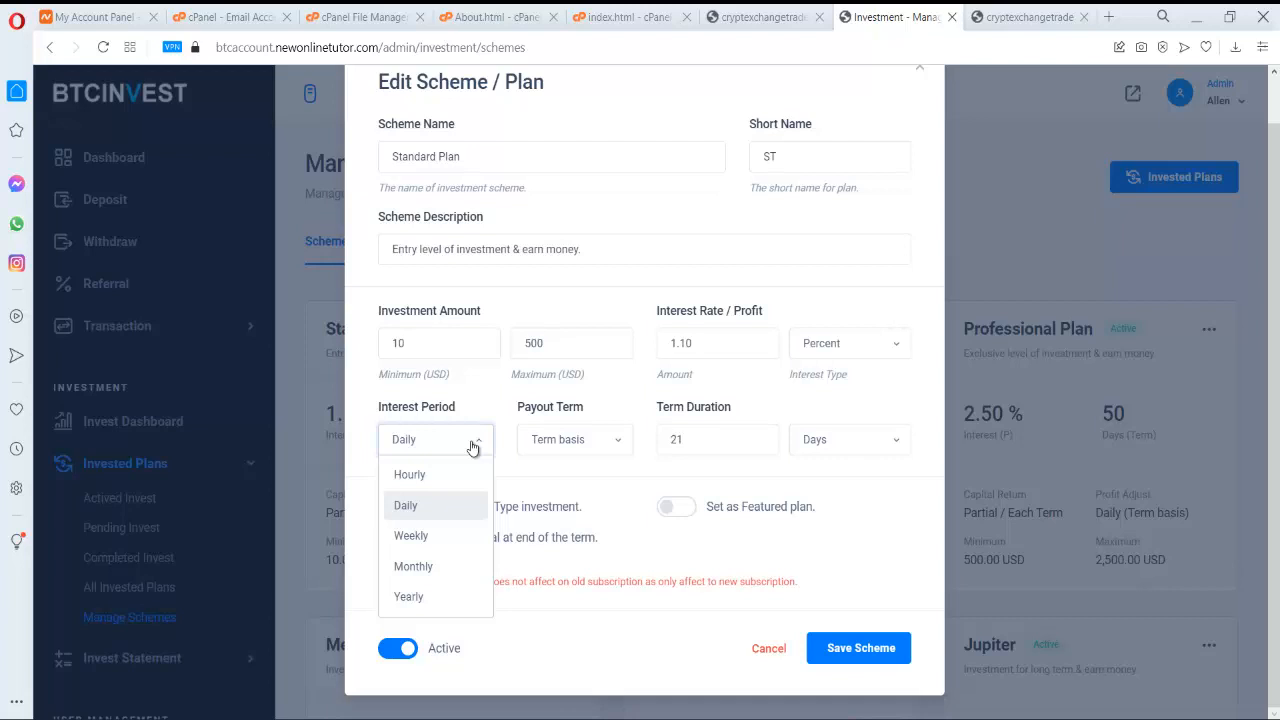
click(458, 476)
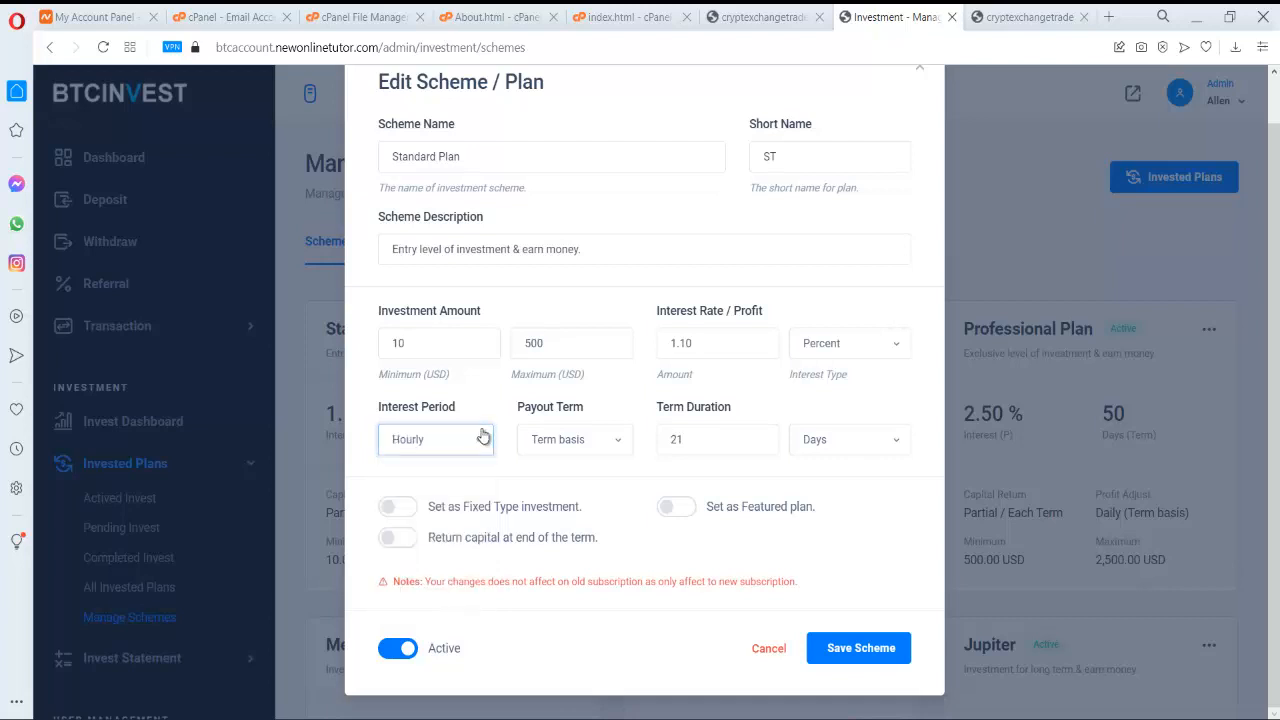
click(897, 652)
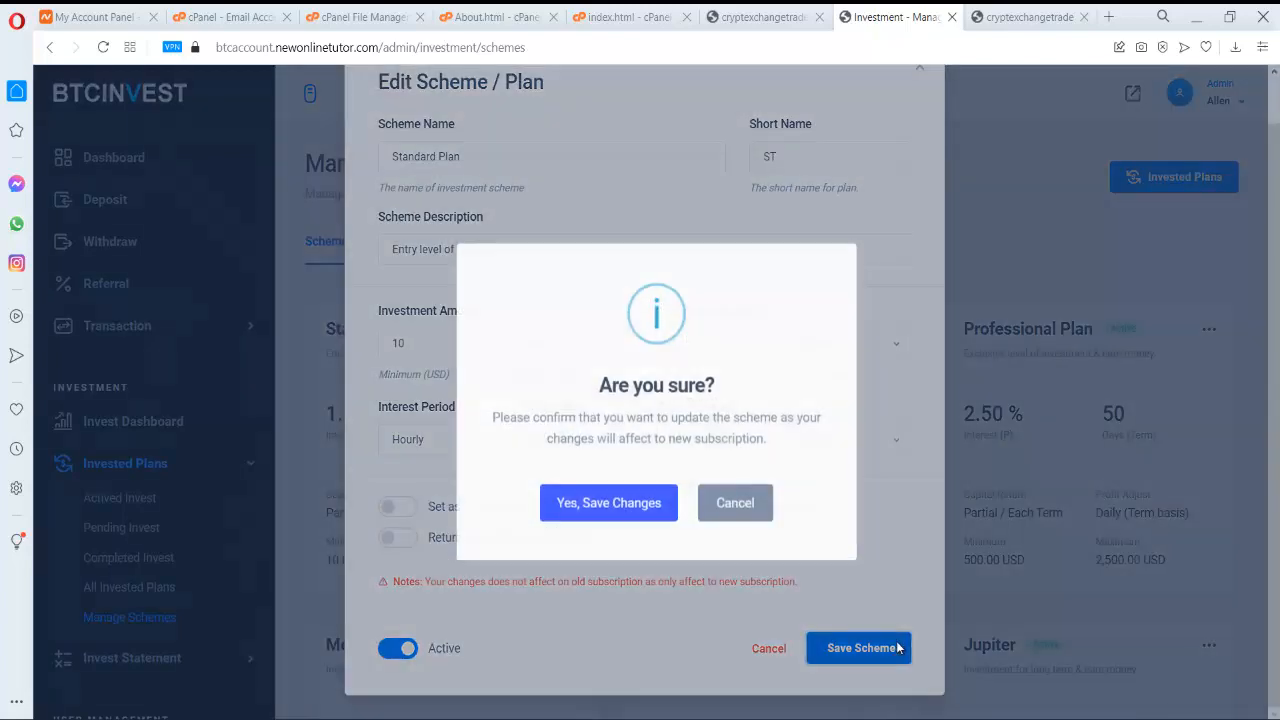
click(606, 498)
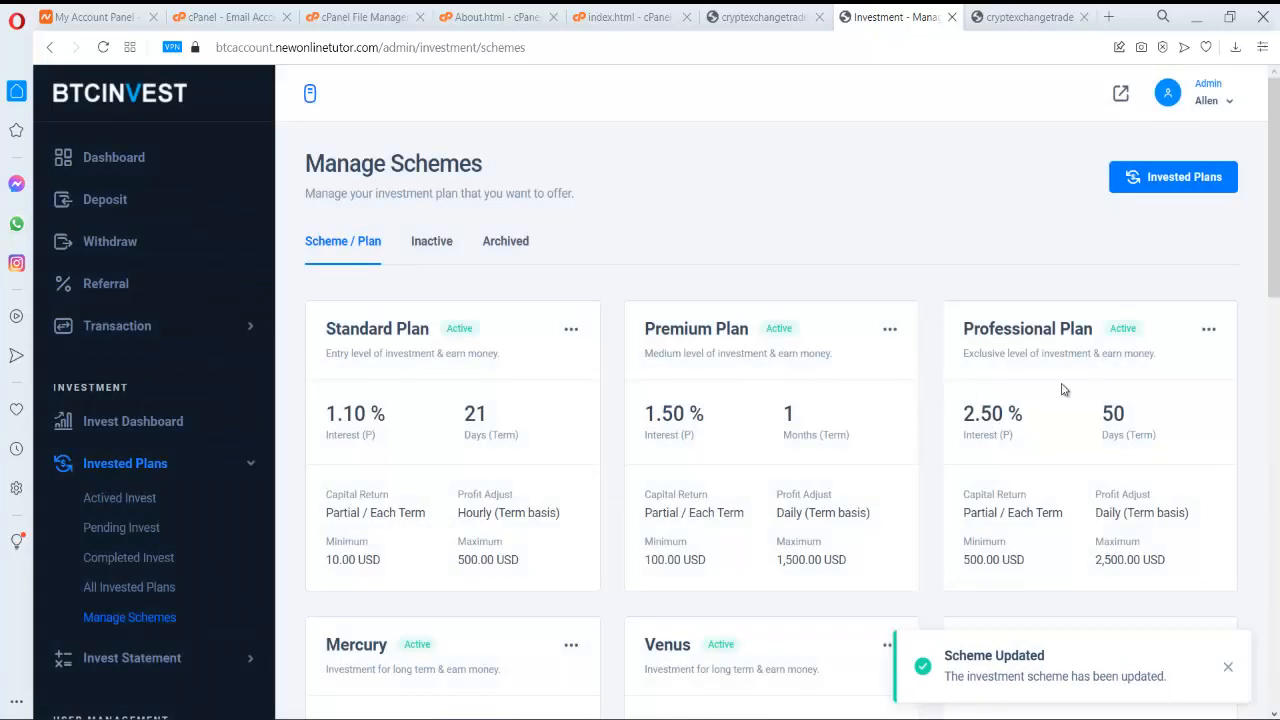
- Switch the Dimond Plan scheme to Active and save the change
scroll(1100, 366, down, 5)
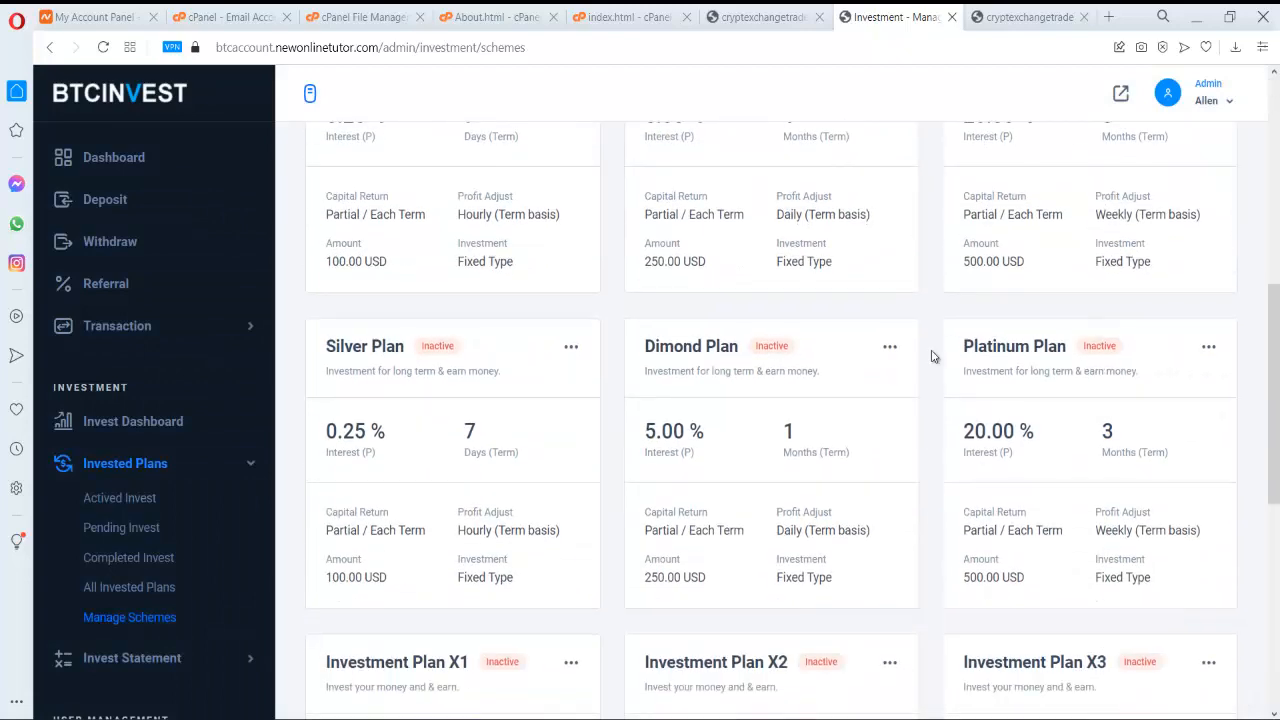
click(889, 347)
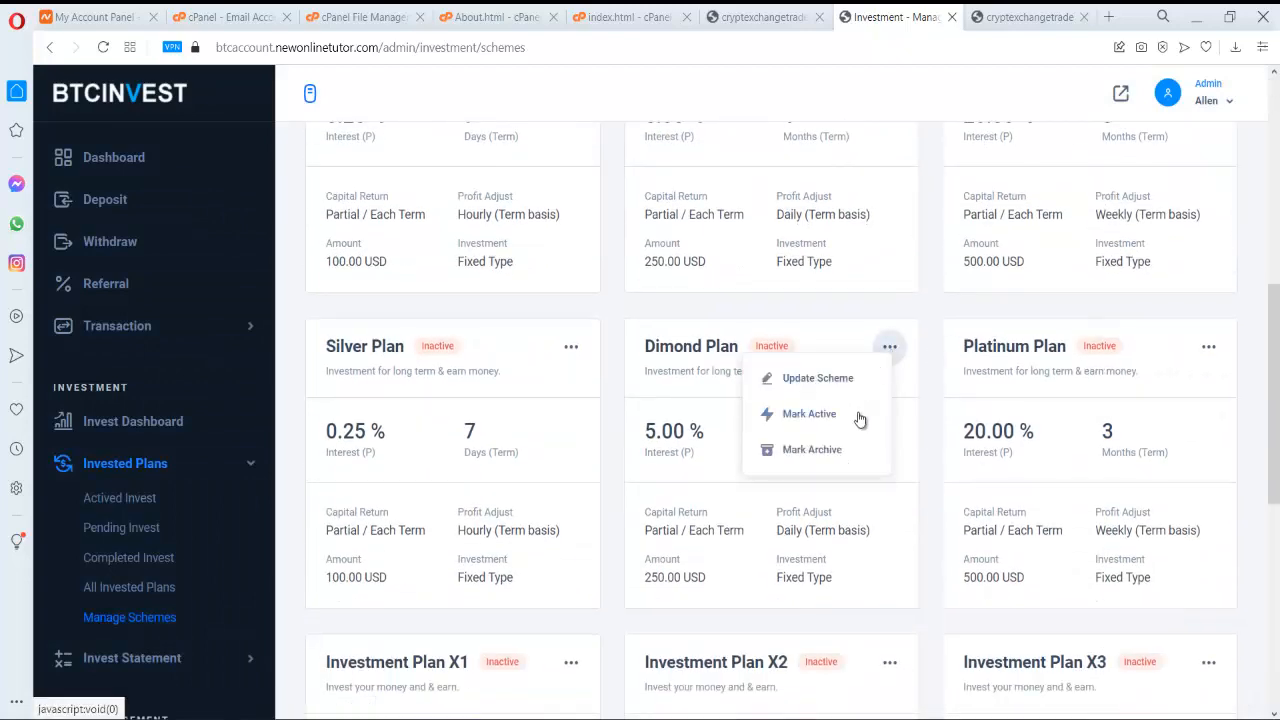
click(836, 381)
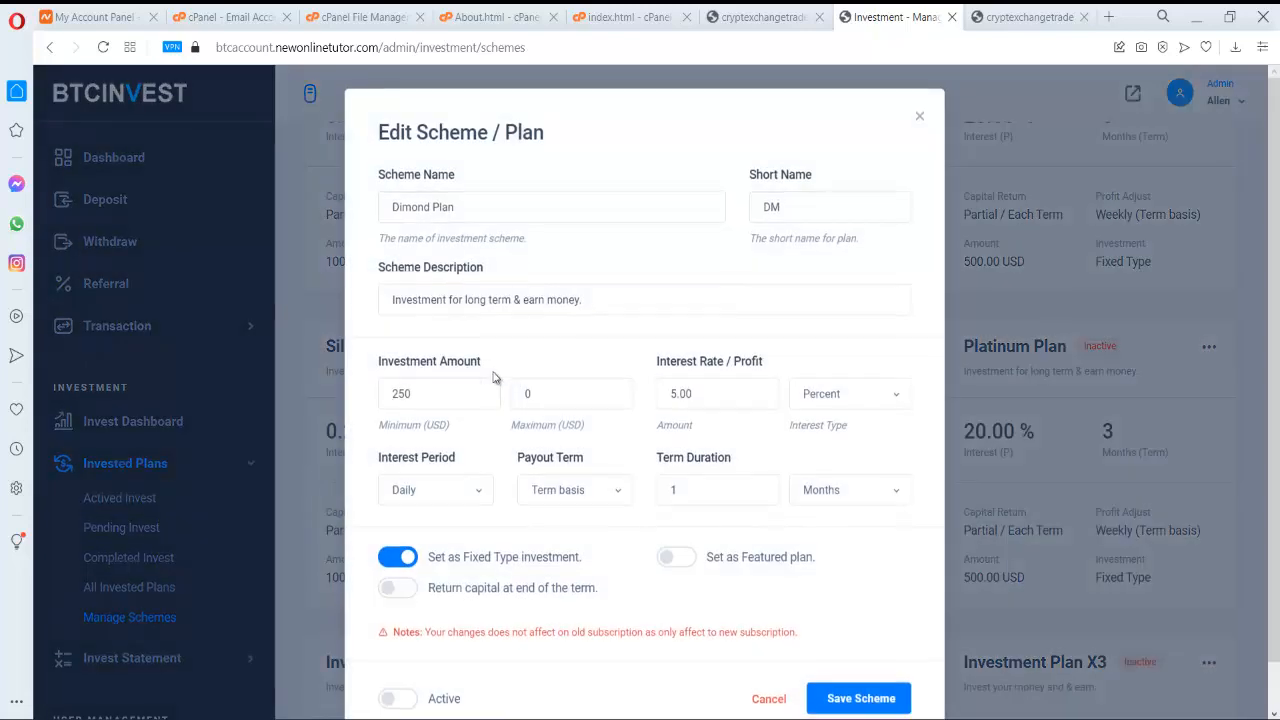
scroll(504, 377, down, 1)
click(405, 649)
click(855, 648)
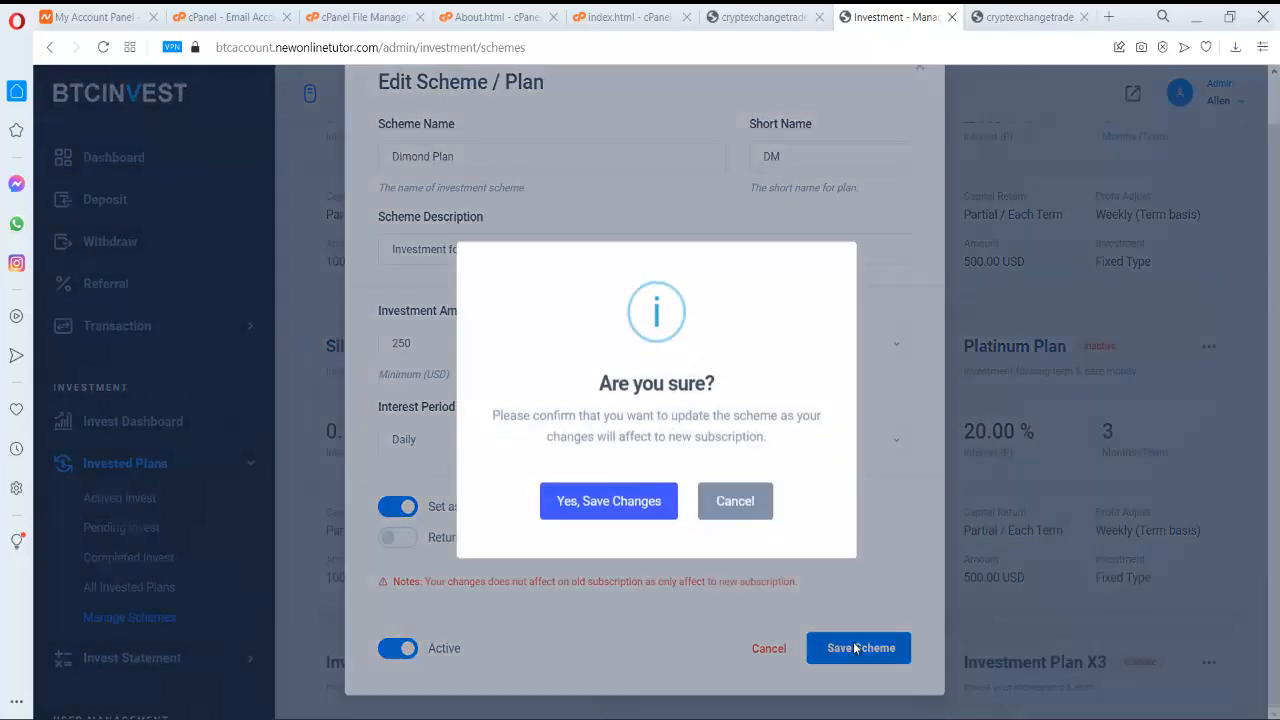
click(643, 491)
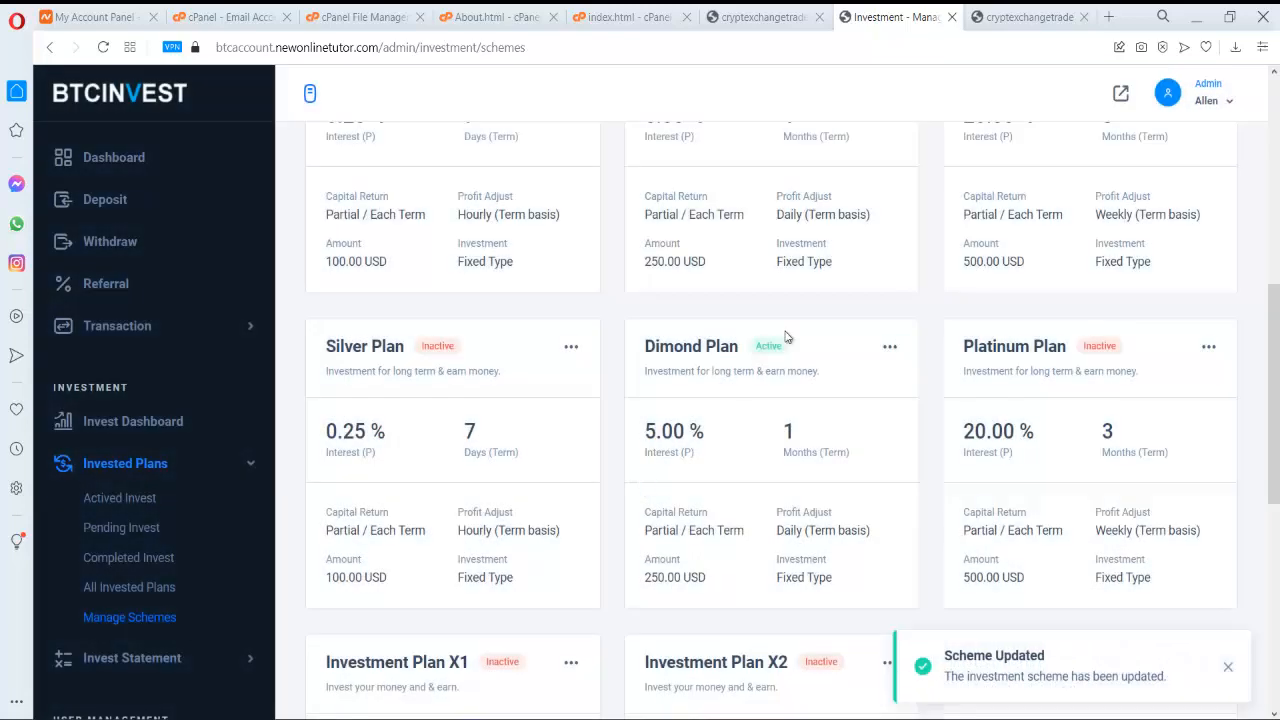
scroll(851, 266, up, 6)
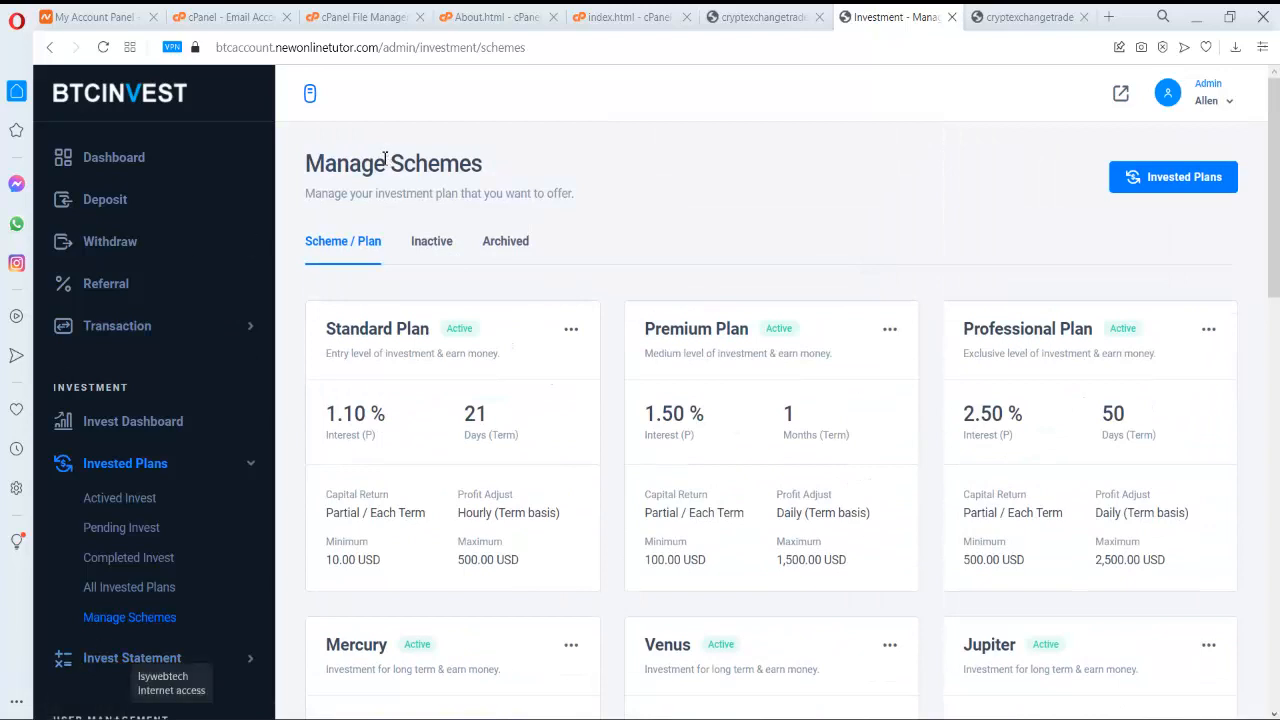
click(131, 212)
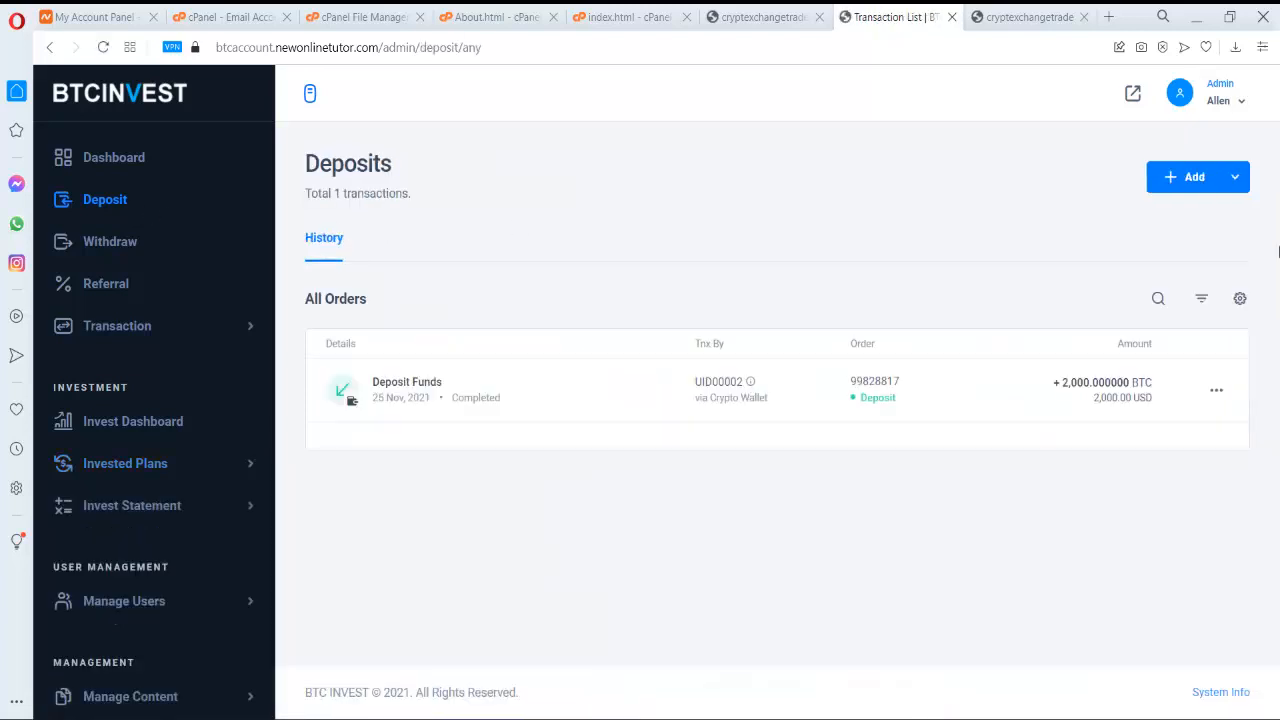
- Start a manual 550 USD Add Bonus transaction for the user account, method Manual / Direct
click(1200, 177)
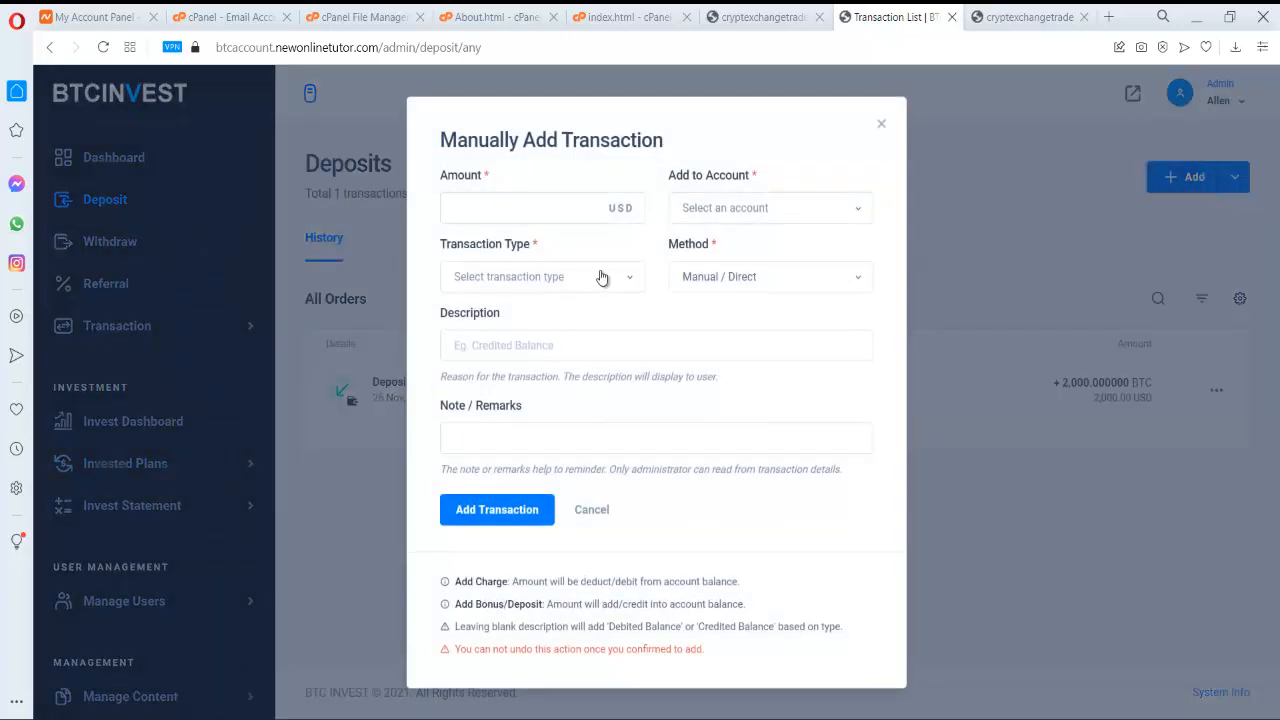
click(532, 212)
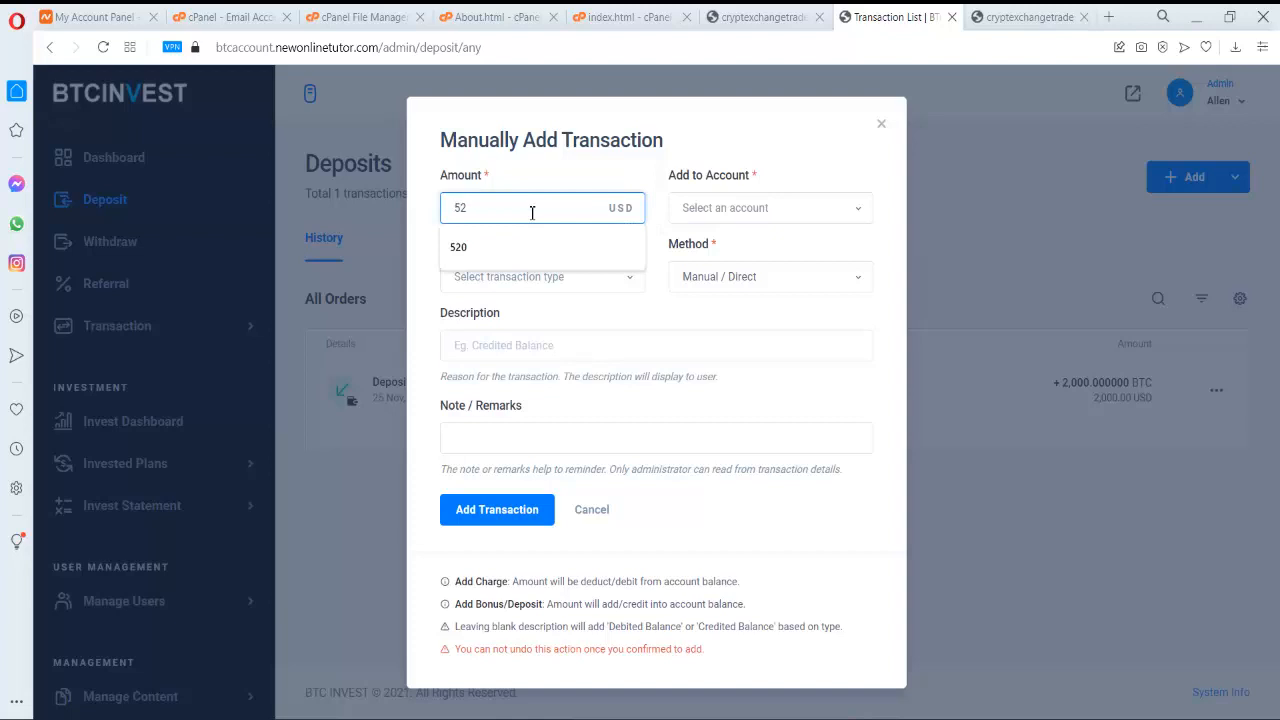
text(550)
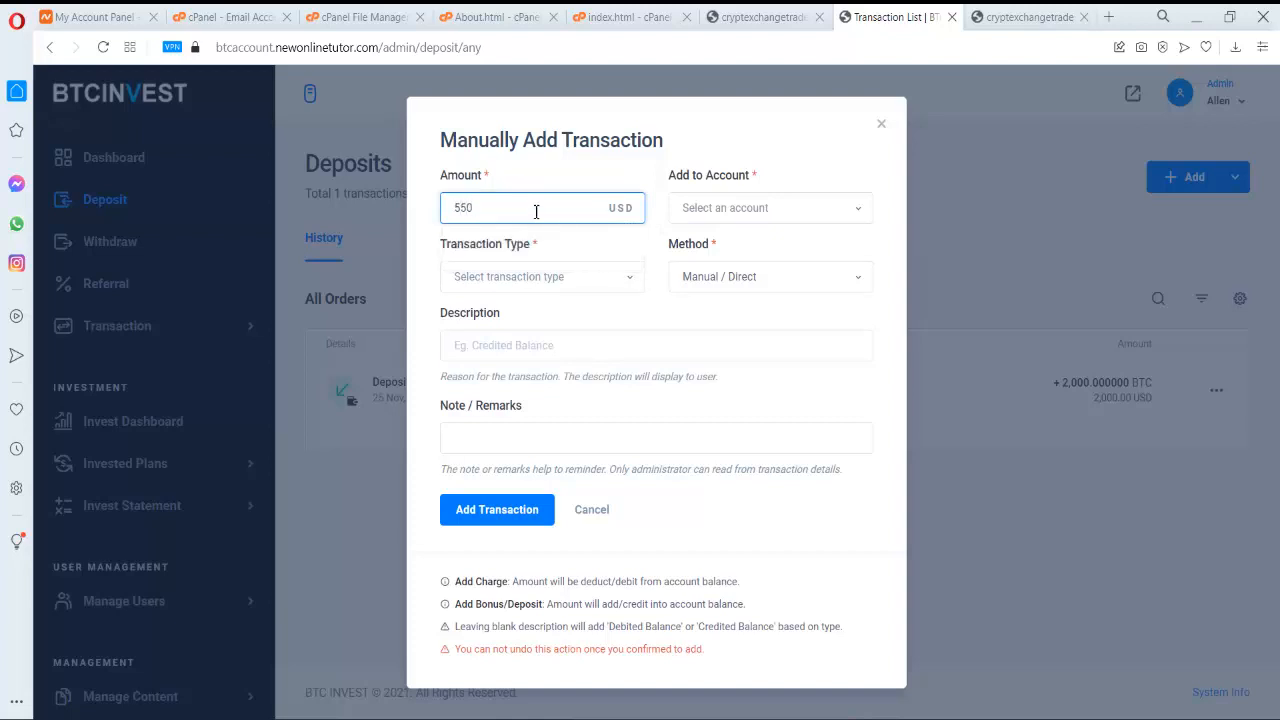
click(734, 209)
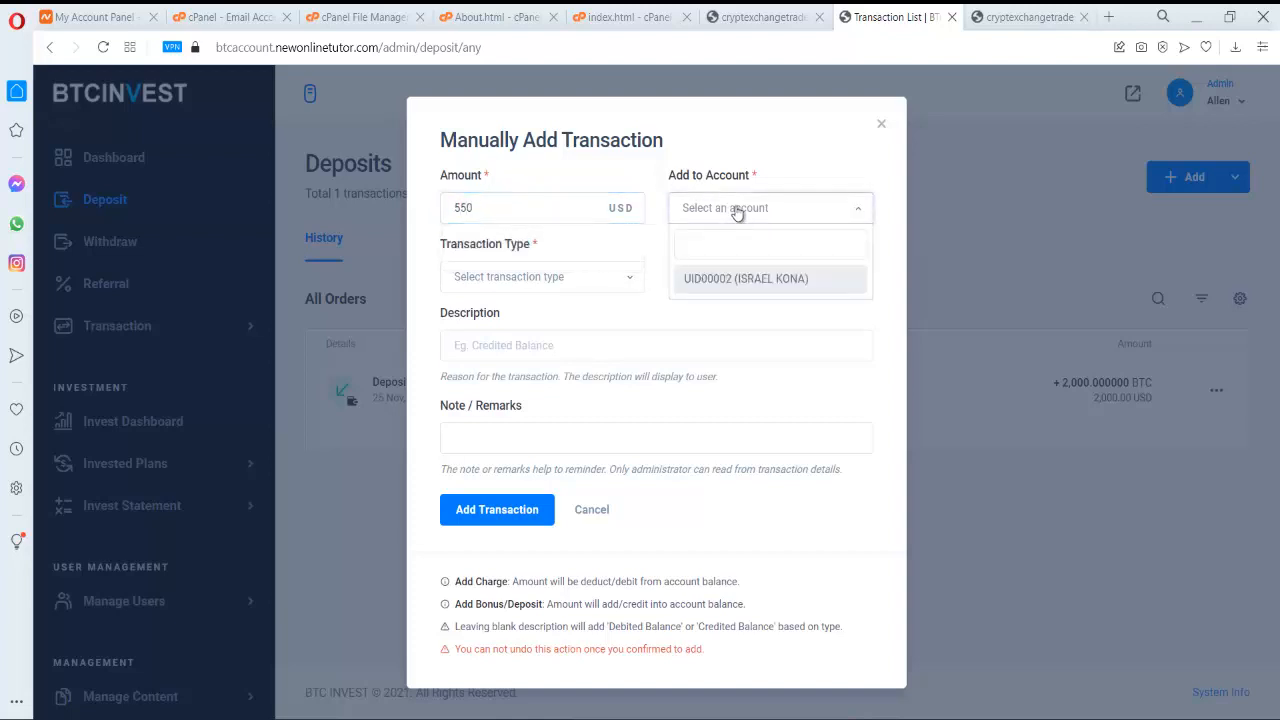
click(769, 283)
click(600, 276)
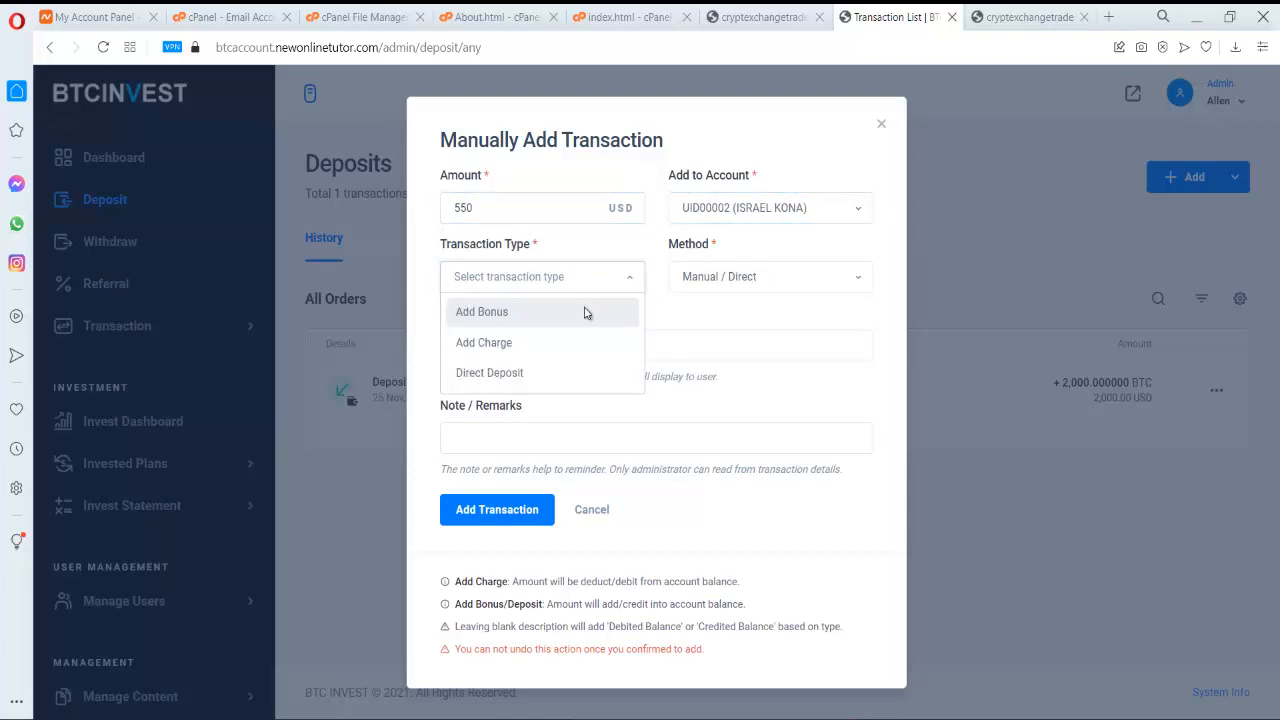
click(586, 312)
click(788, 280)
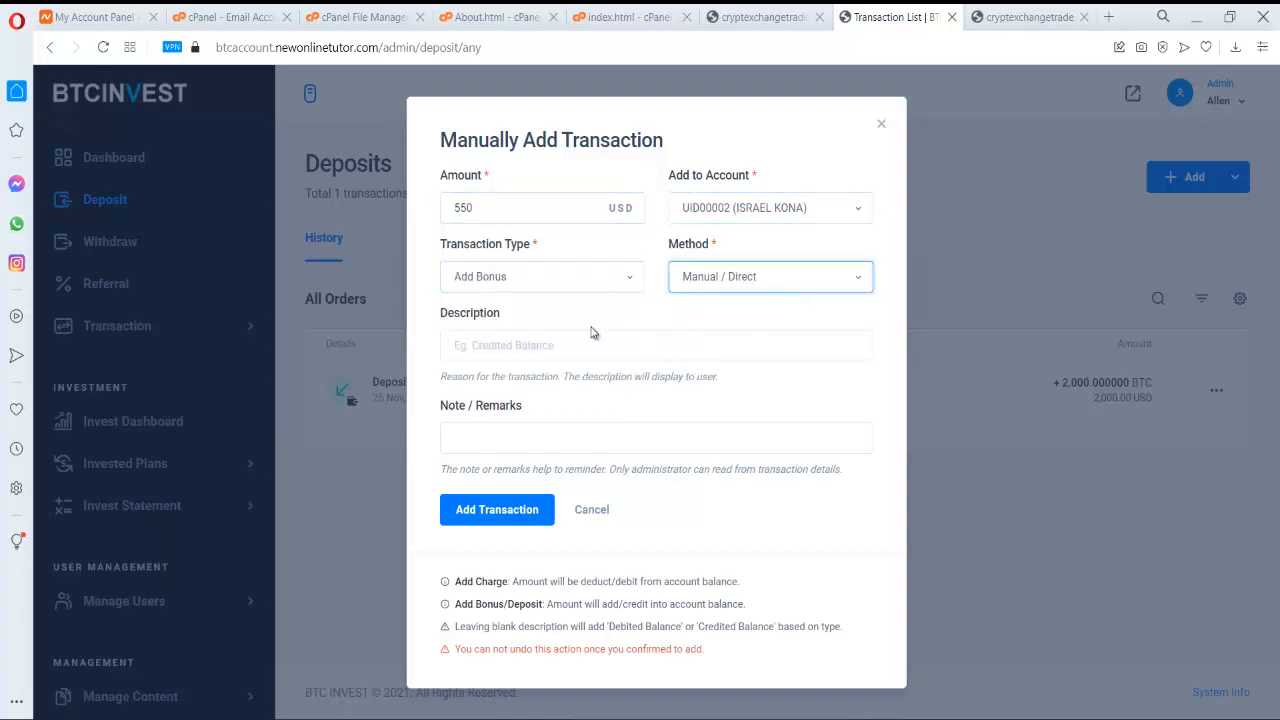
click(755, 272)
click(751, 276)
- Describe it as 'Bonus on Investment' with admin note Approve, then submit and confirm the transaction
click(561, 347)
text(Bonus o)
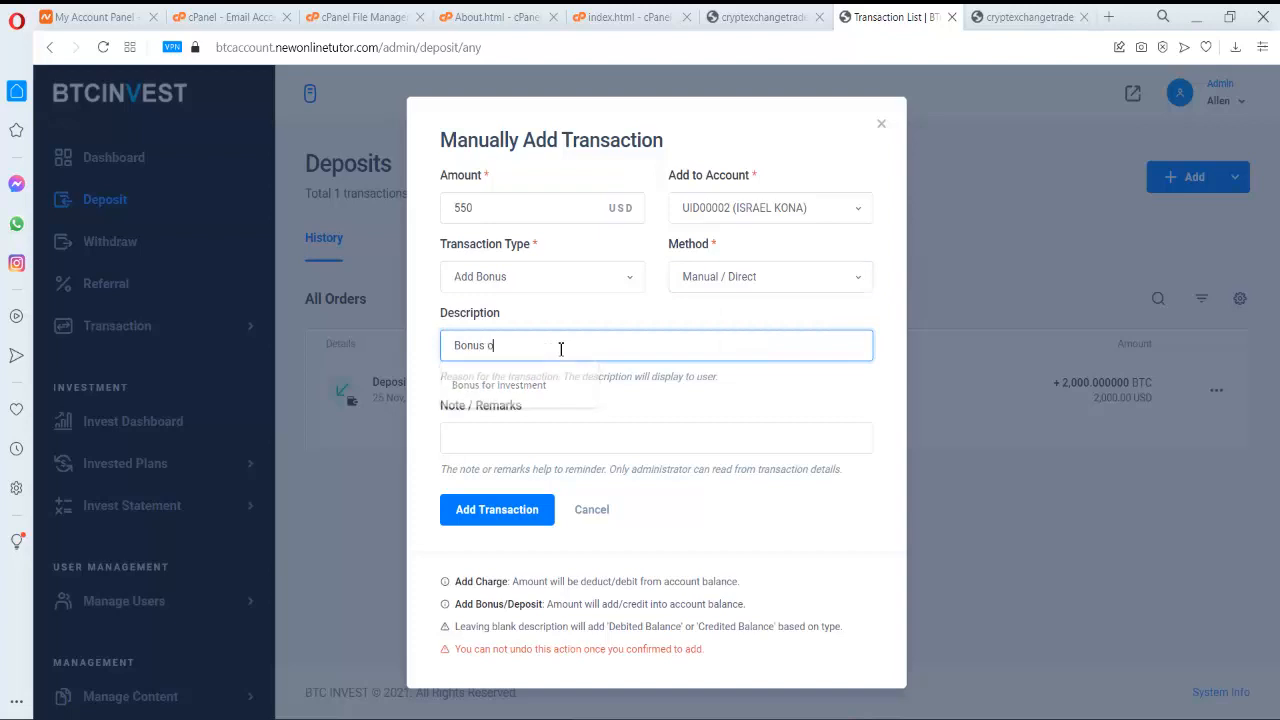
text(n Investment)
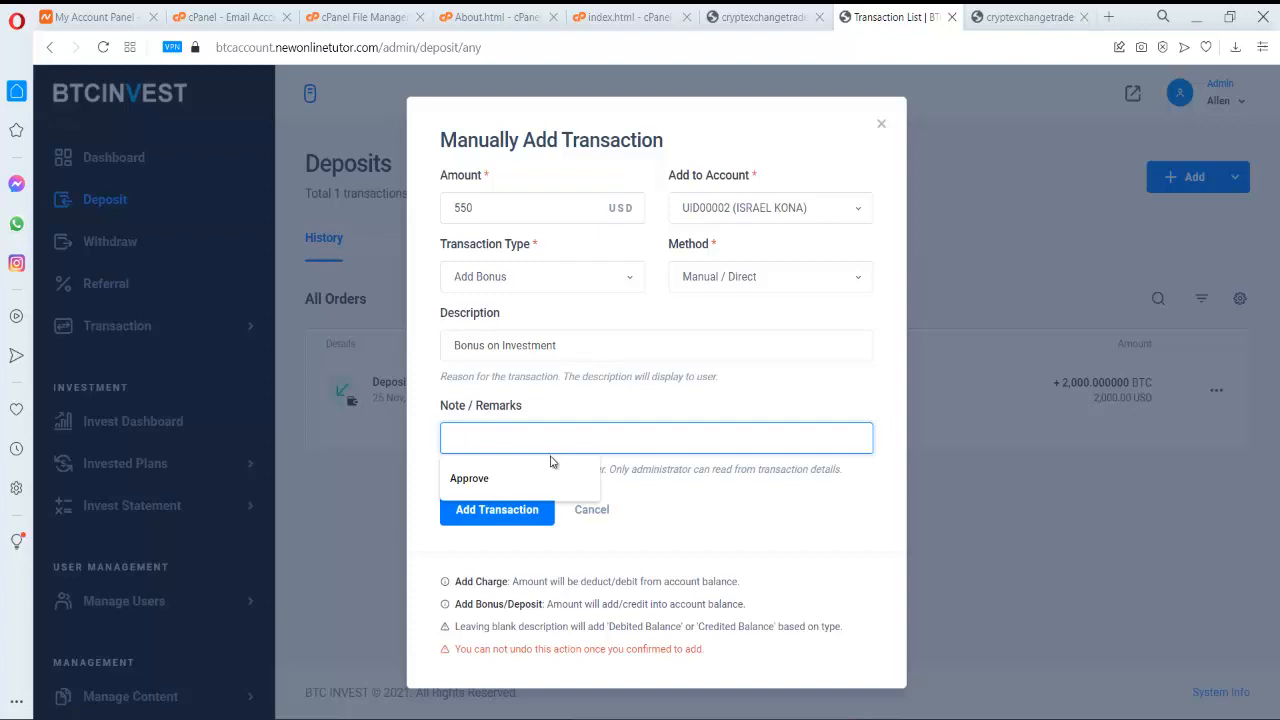
click(550, 470)
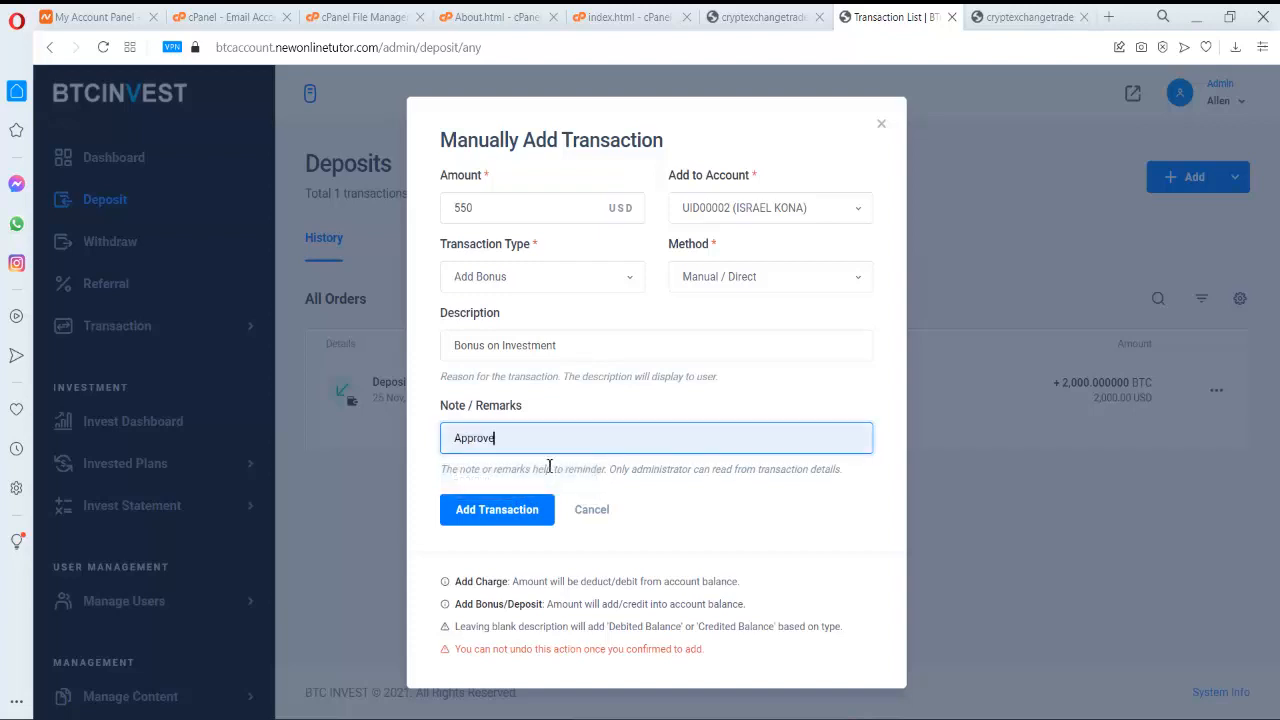
click(507, 515)
click(610, 497)
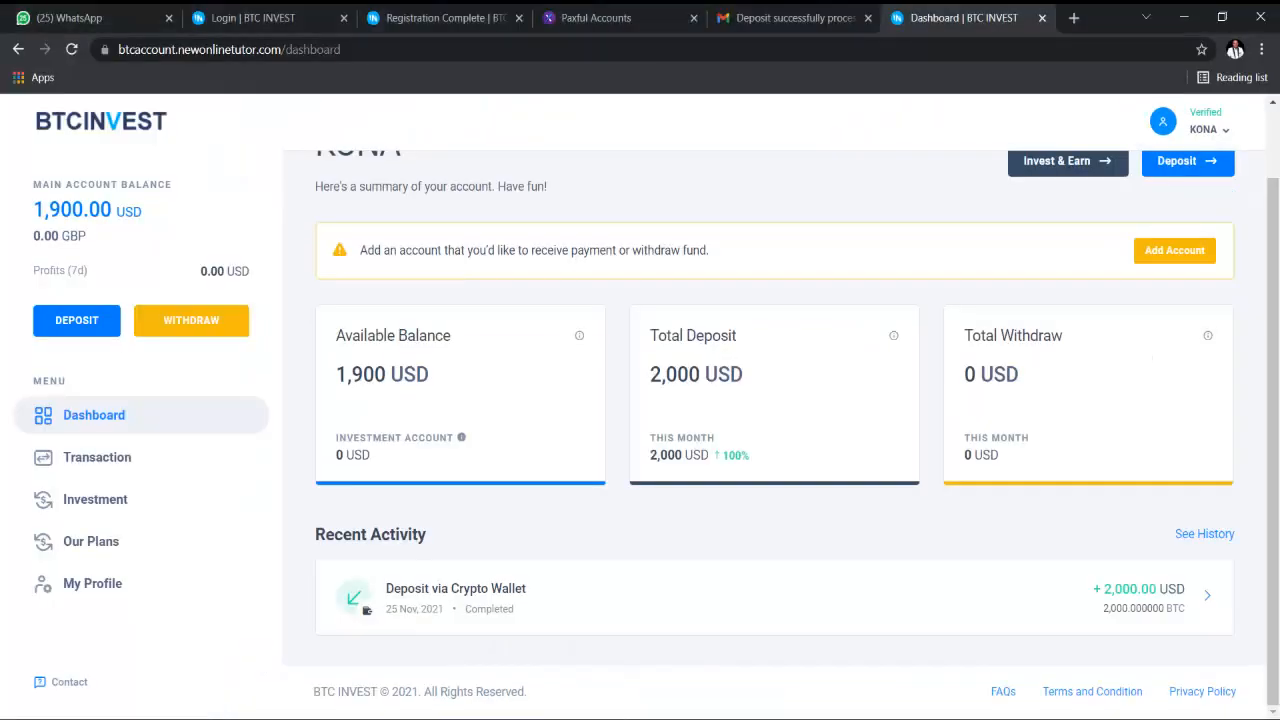
- Reload the user dashboard to check the 2,450.00 balance and the investment account's available funds
scroll(291, 280, up, 1)
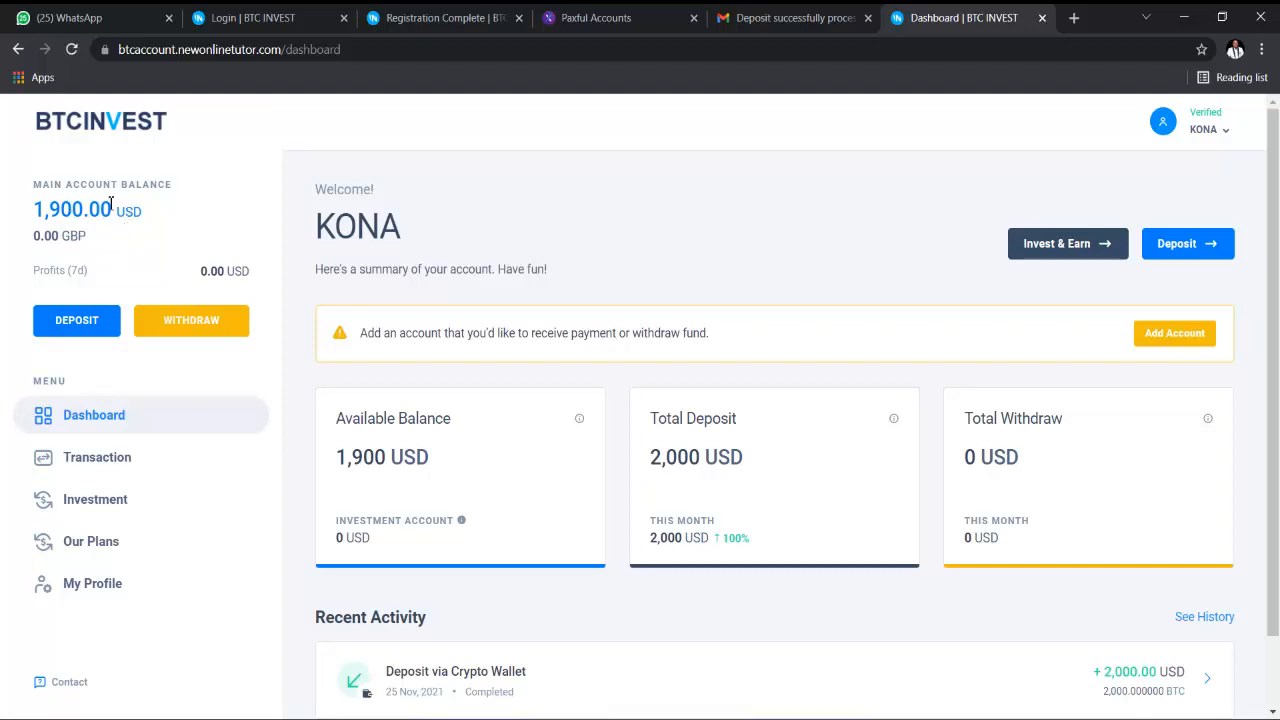
click(72, 50)
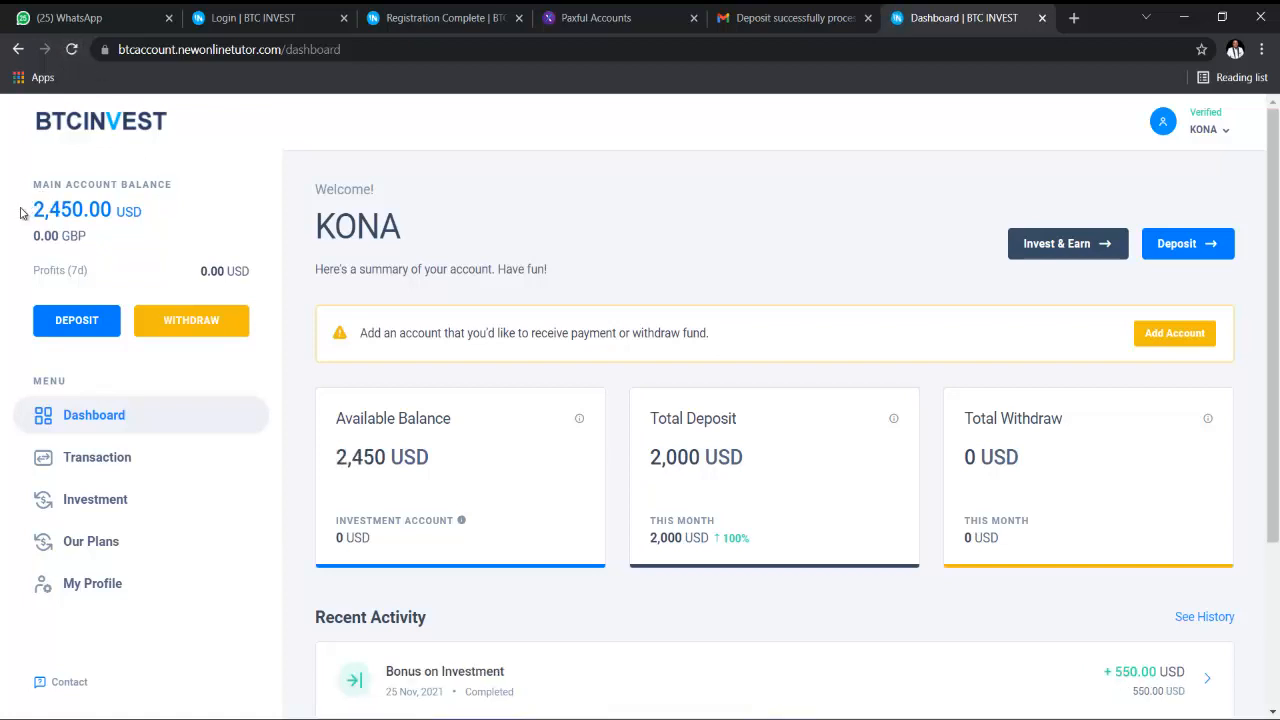
drag(33, 209, 104, 210)
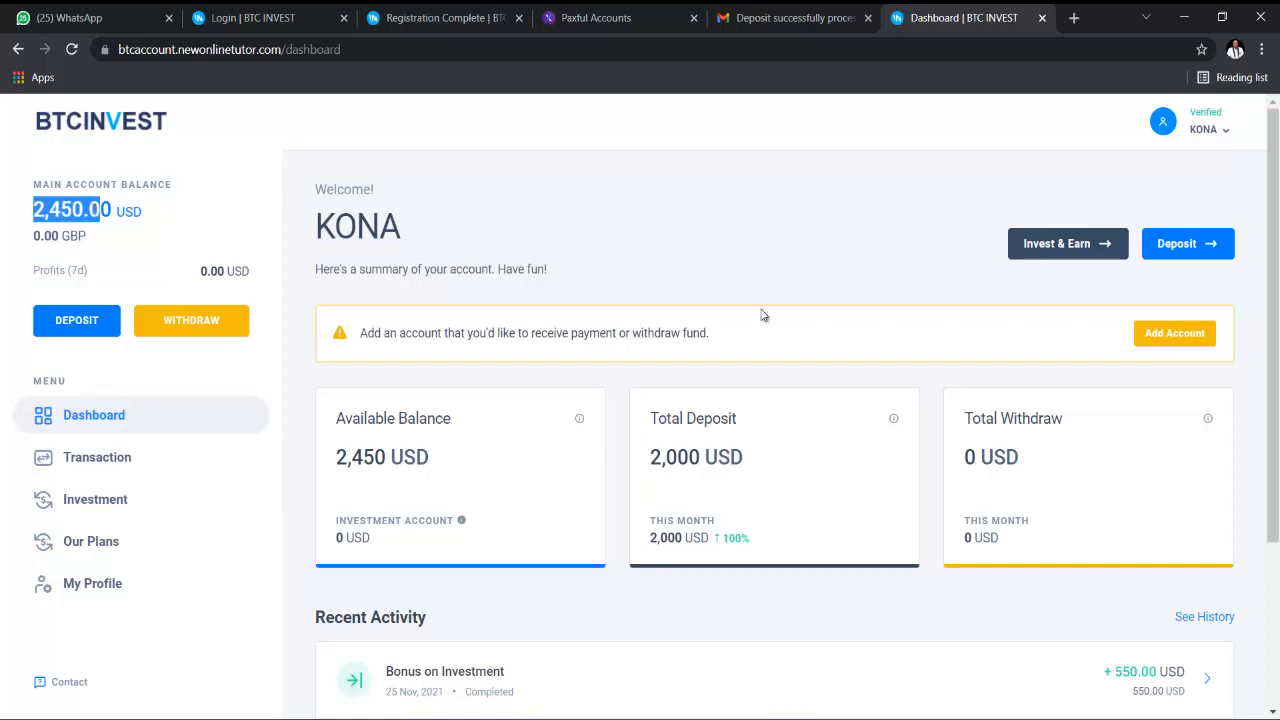
scroll(689, 297, down, 3)
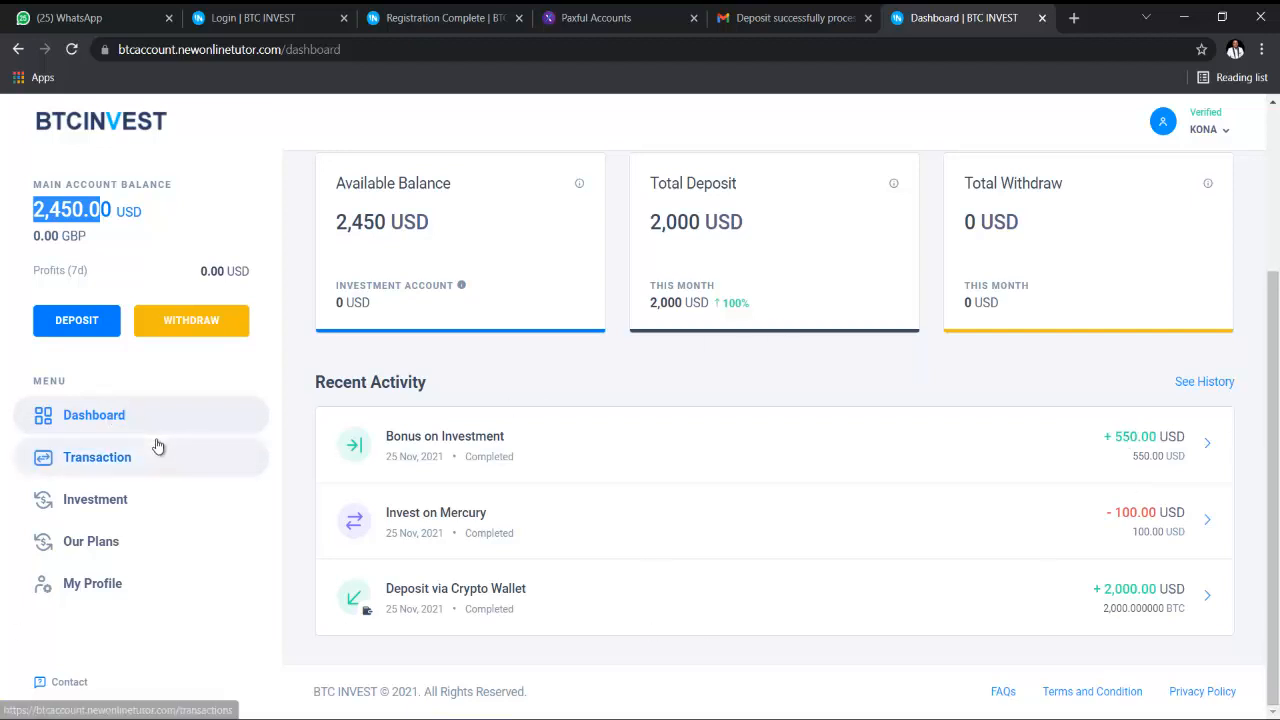
click(156, 501)
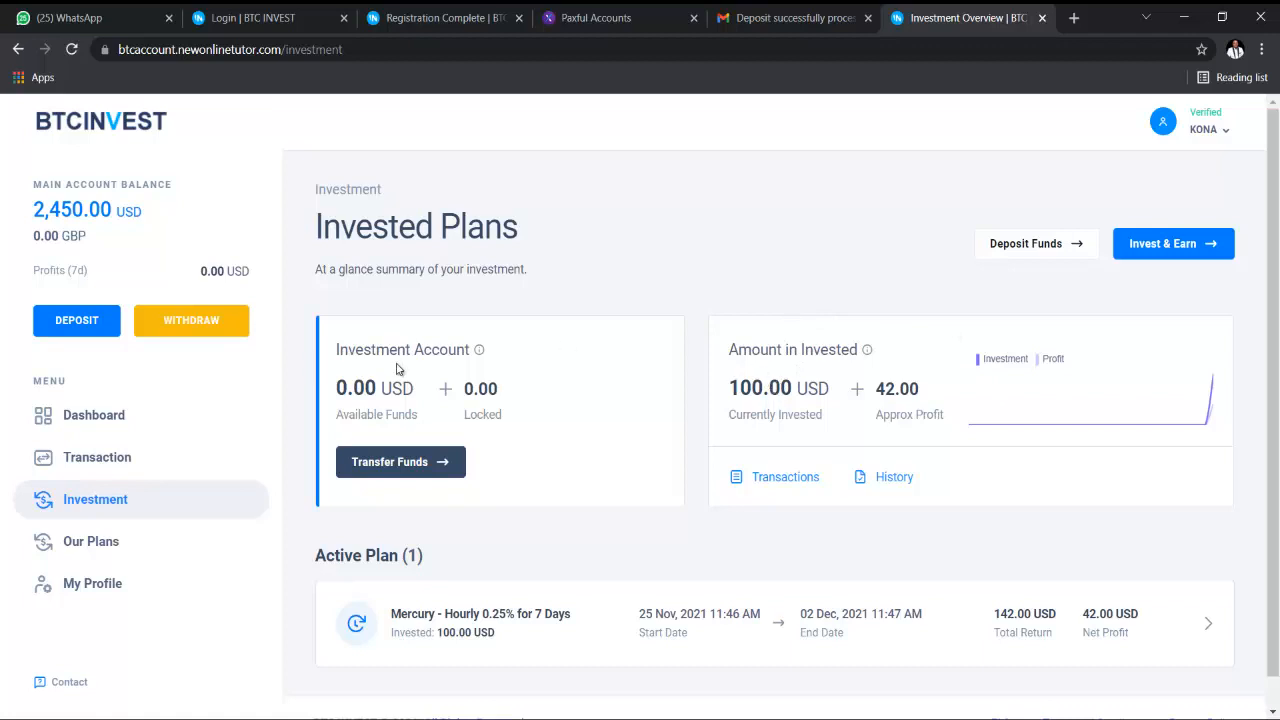
drag(356, 360, 430, 381)
- Return to the dashboard and scroll the investment plans list down to Dimond Plan
scroll(430, 381, down, 1)
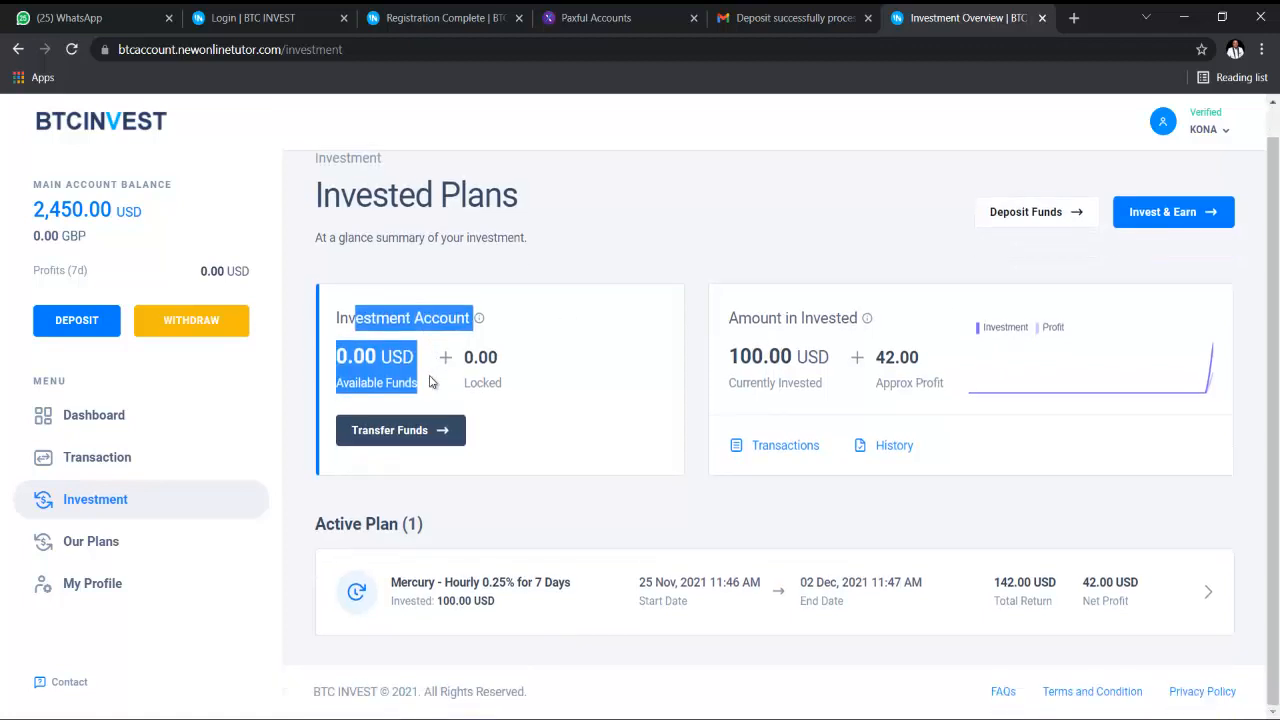
scroll(341, 337, up, 1)
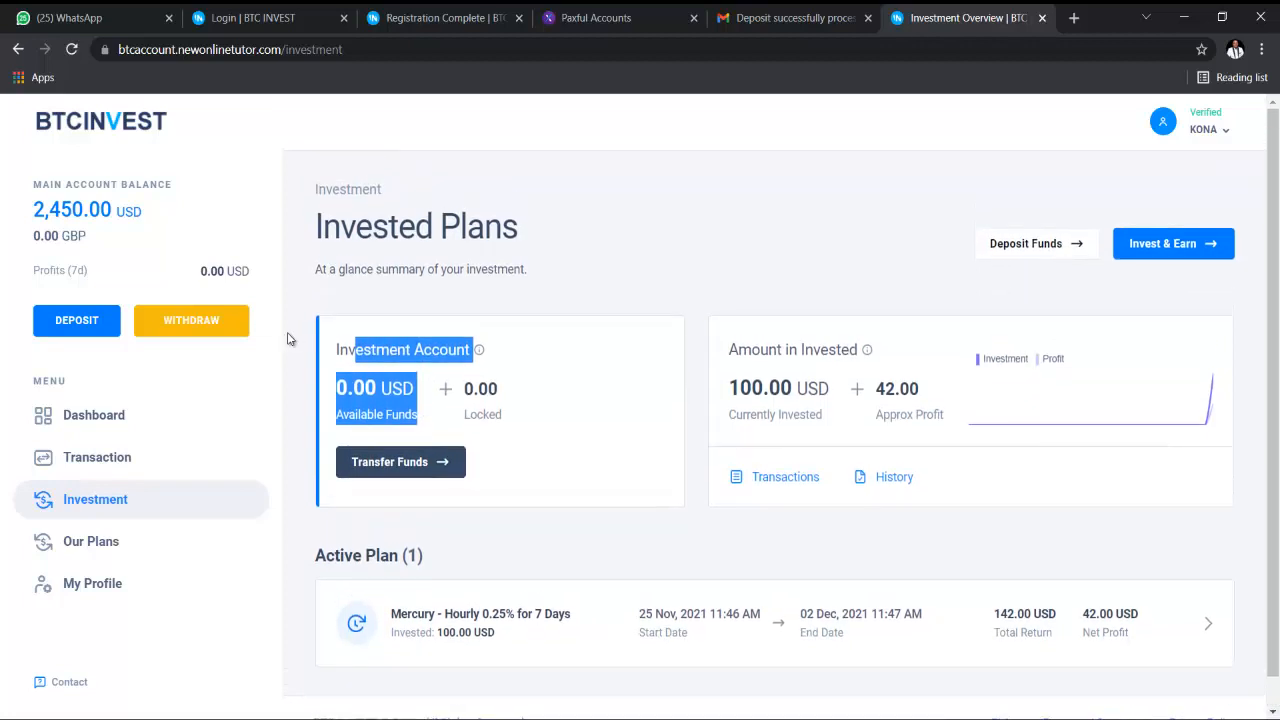
click(87, 425)
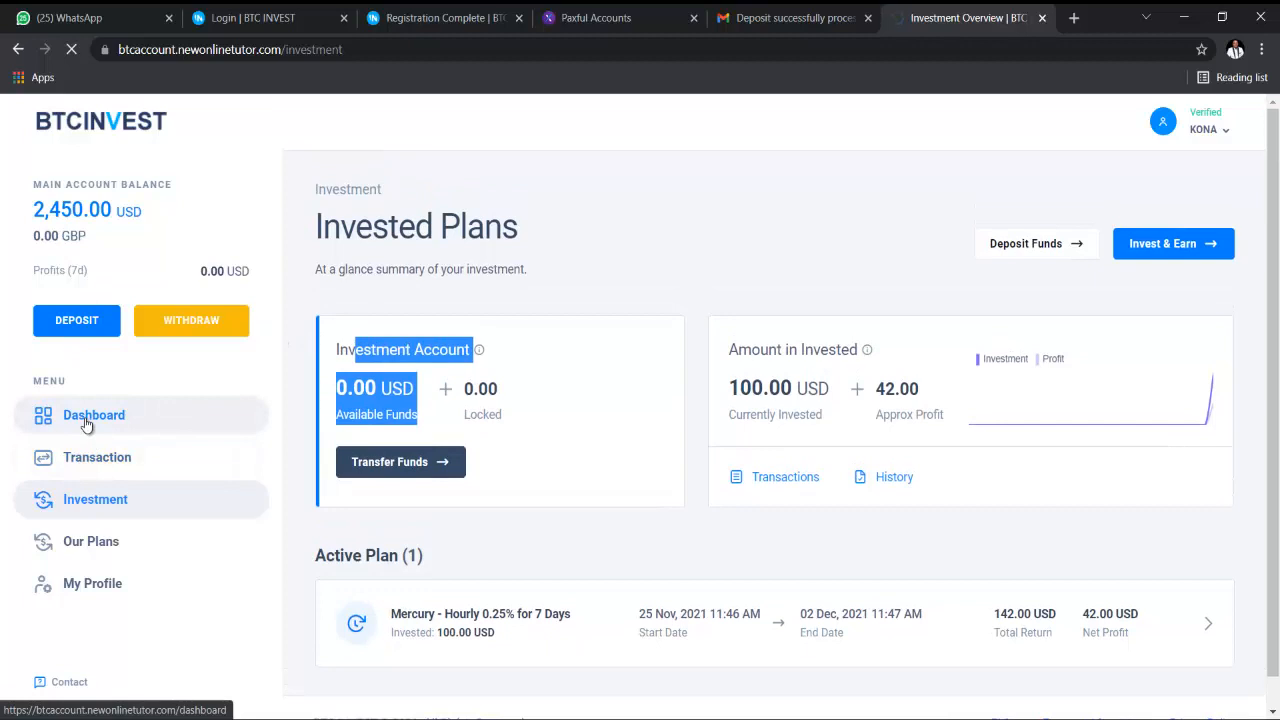
click(118, 543)
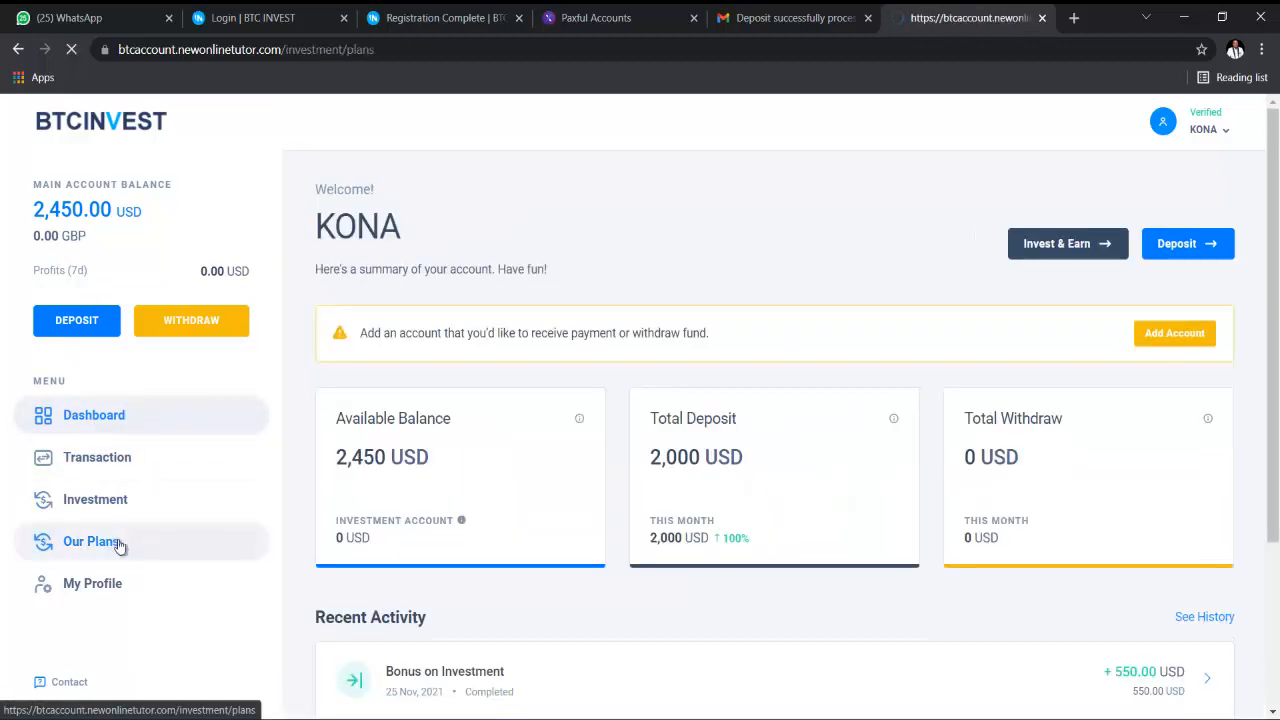
scroll(1171, 389, down, 5)
scroll(1173, 390, down, 2)
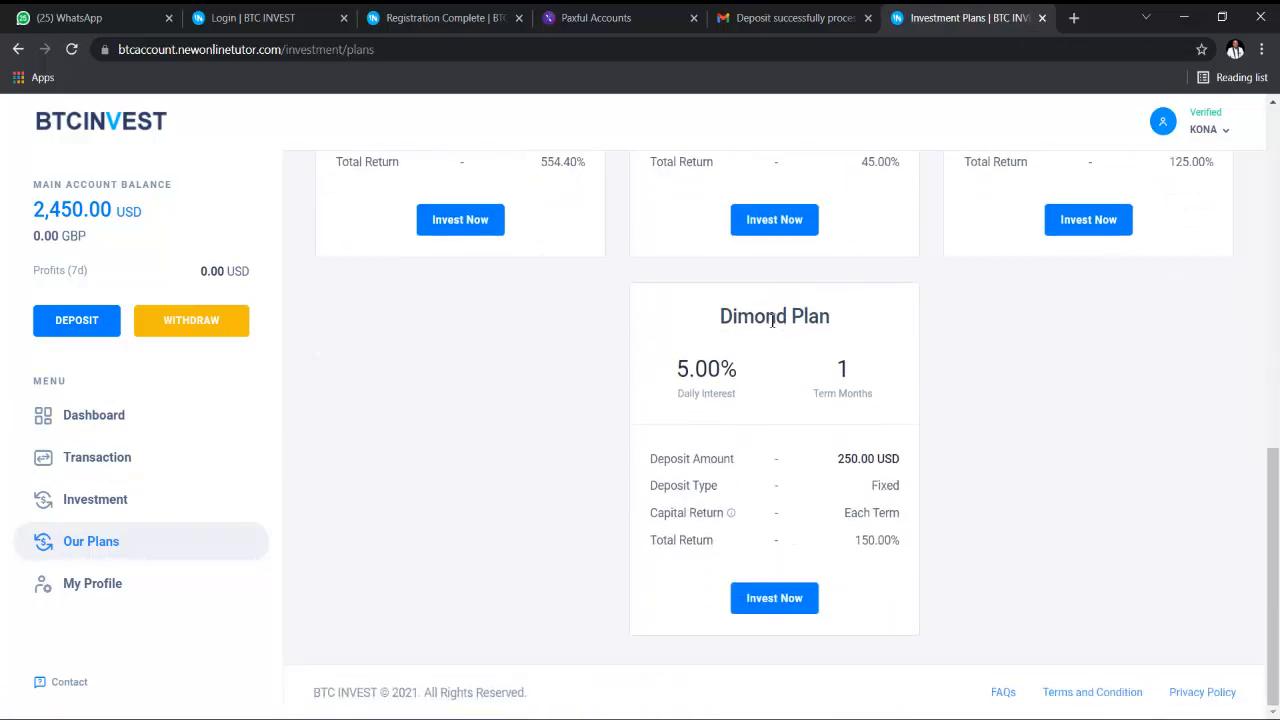
- In the admin panel, open the global general settings and expand user management
mouse_move(731, 717)
click(731, 650)
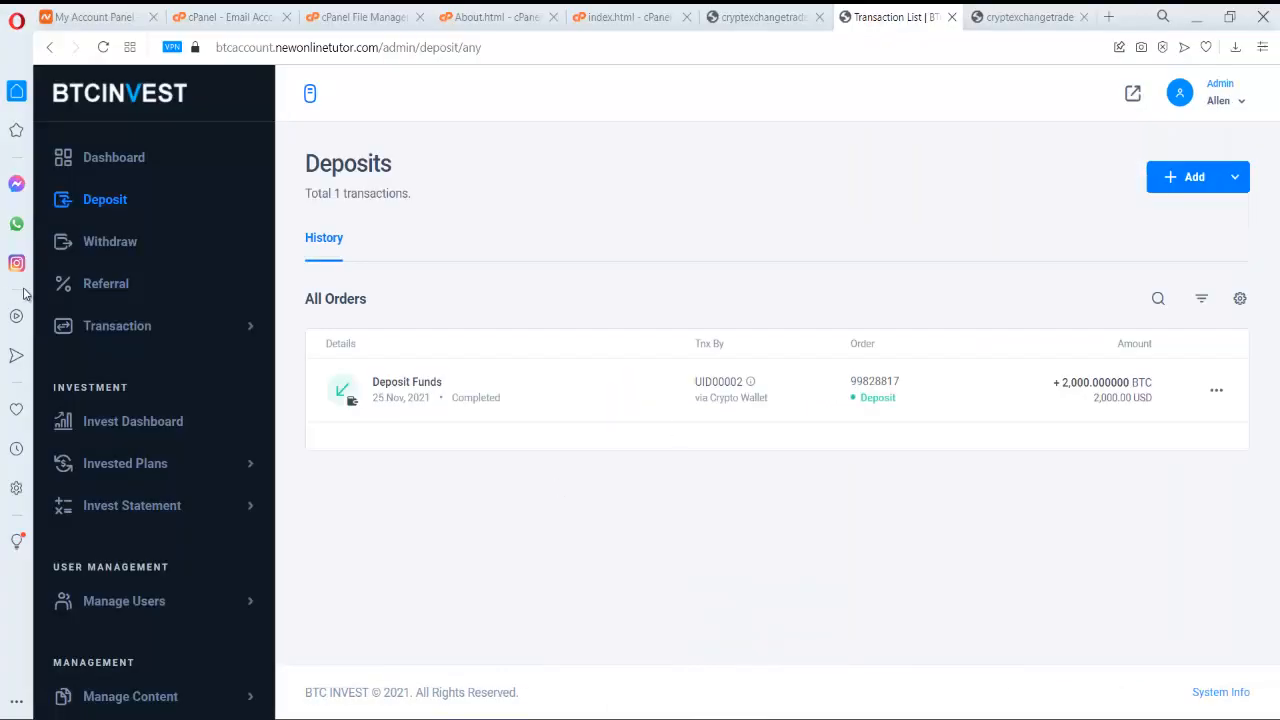
scroll(166, 323, down, 1)
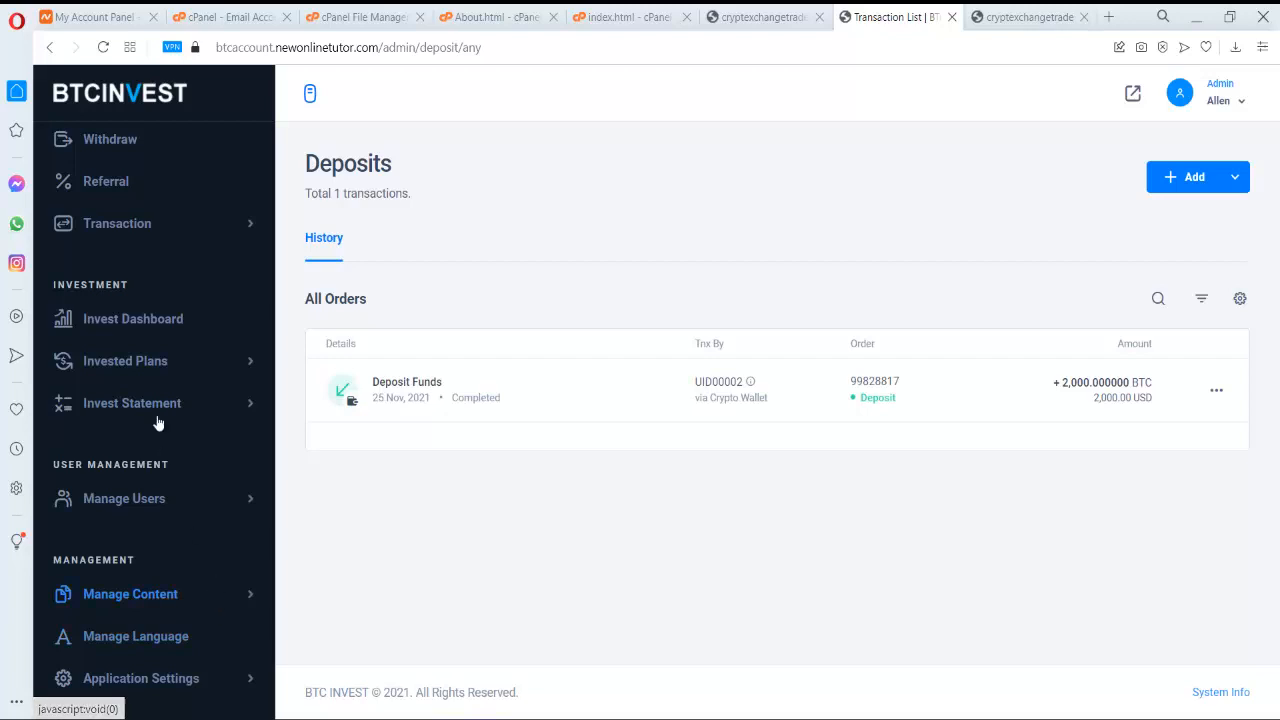
click(236, 679)
click(166, 538)
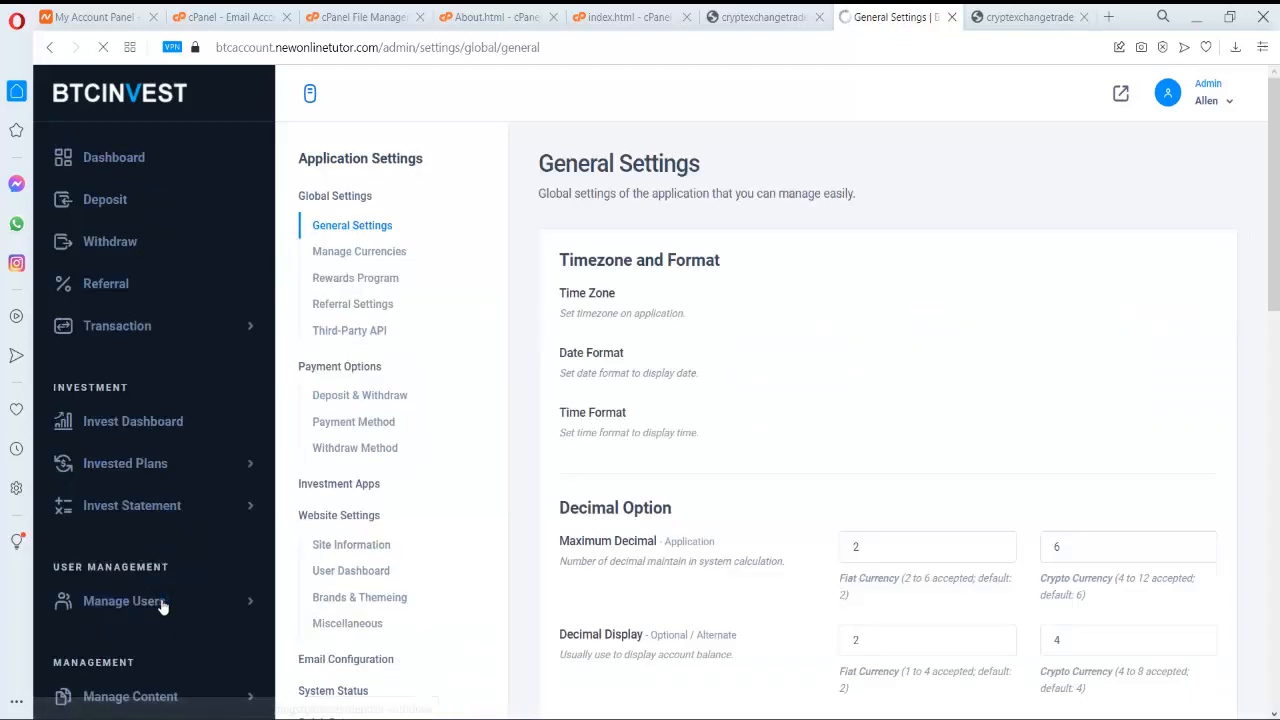
click(161, 601)
scroll(158, 600, down, 2)
scroll(143, 615, down, 10)
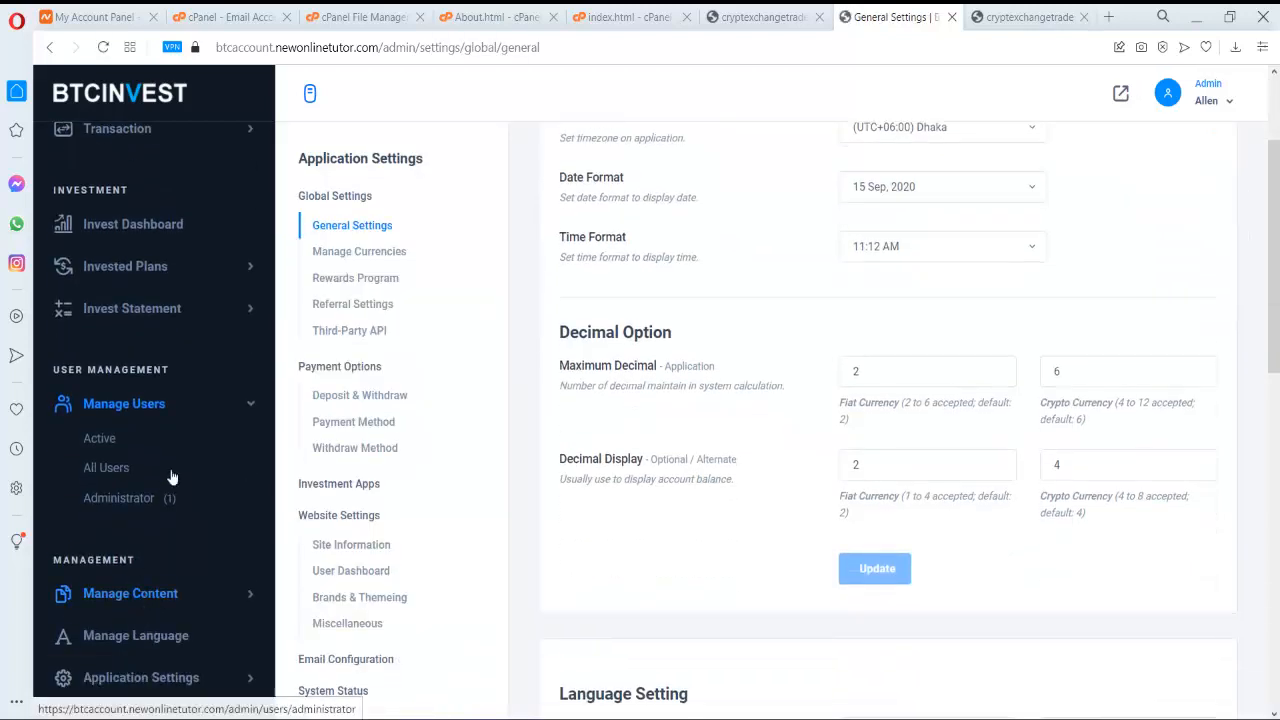
scroll(218, 605, up, 3)
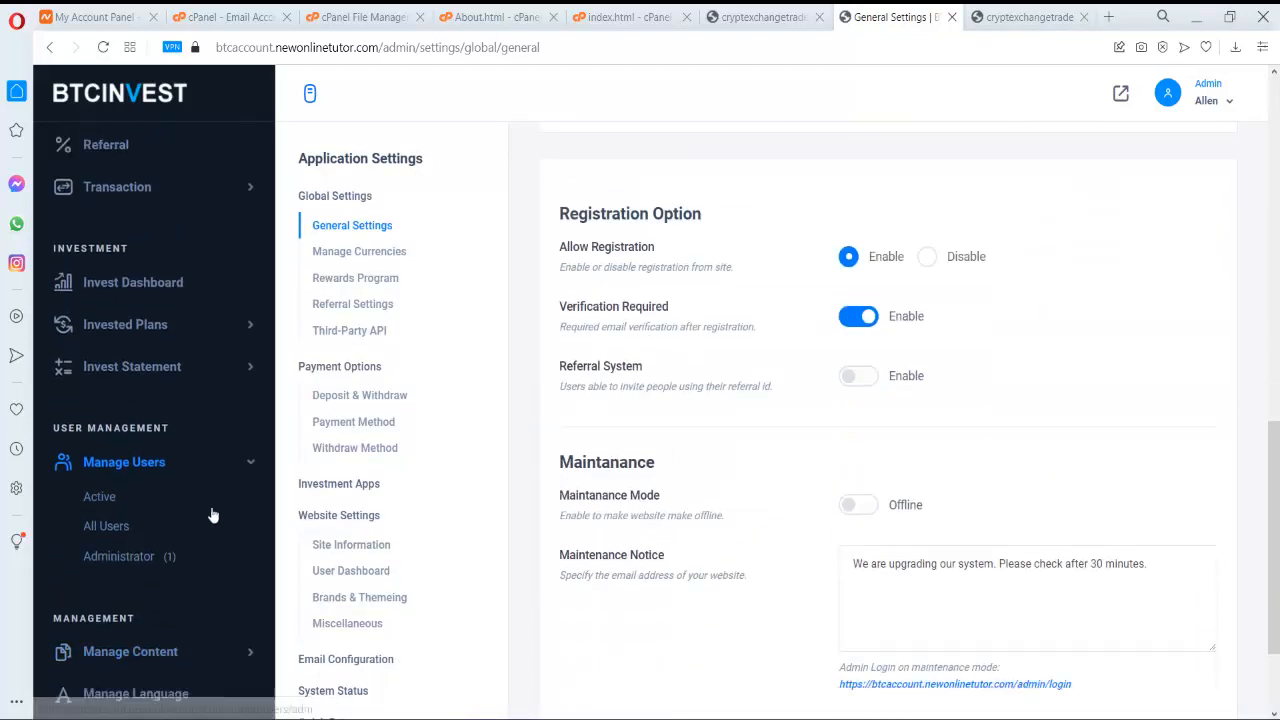
scroll(222, 507, down, 3)
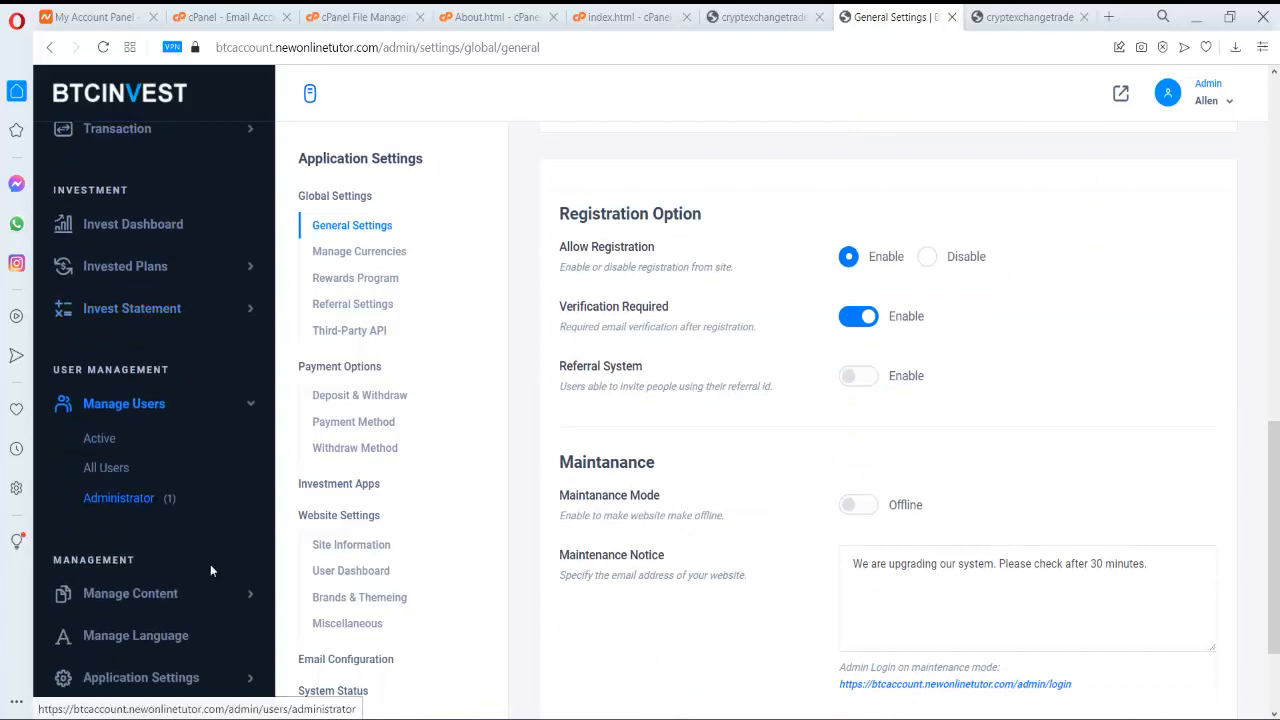
- In the Crypto Wallet payment method settings, add Ethereum as a supported wallet
click(365, 424)
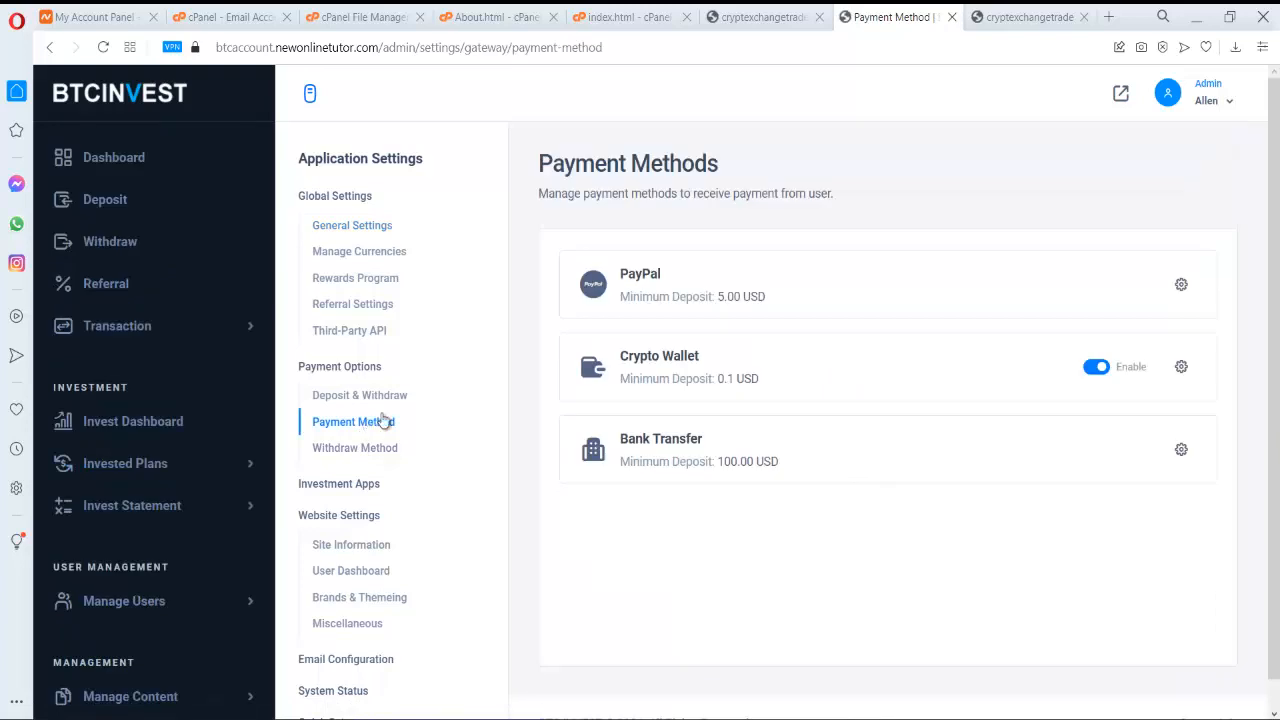
click(1181, 367)
scroll(1073, 352, down, 5)
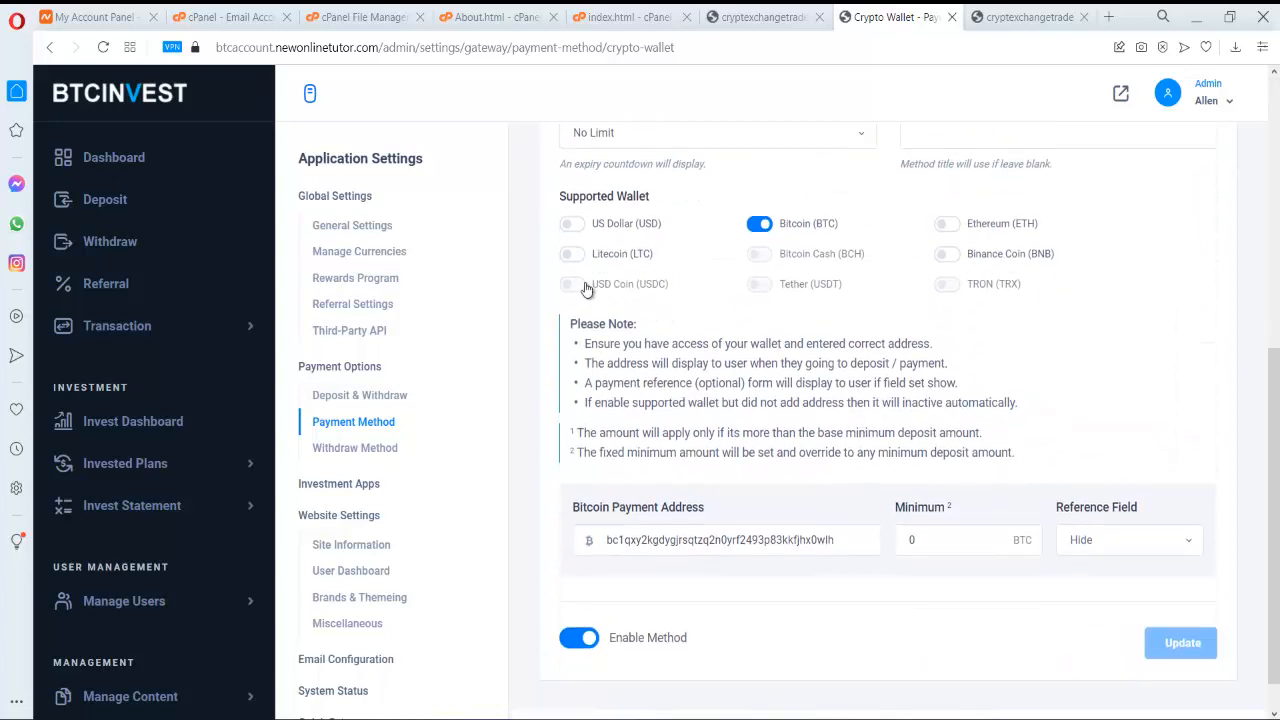
click(946, 226)
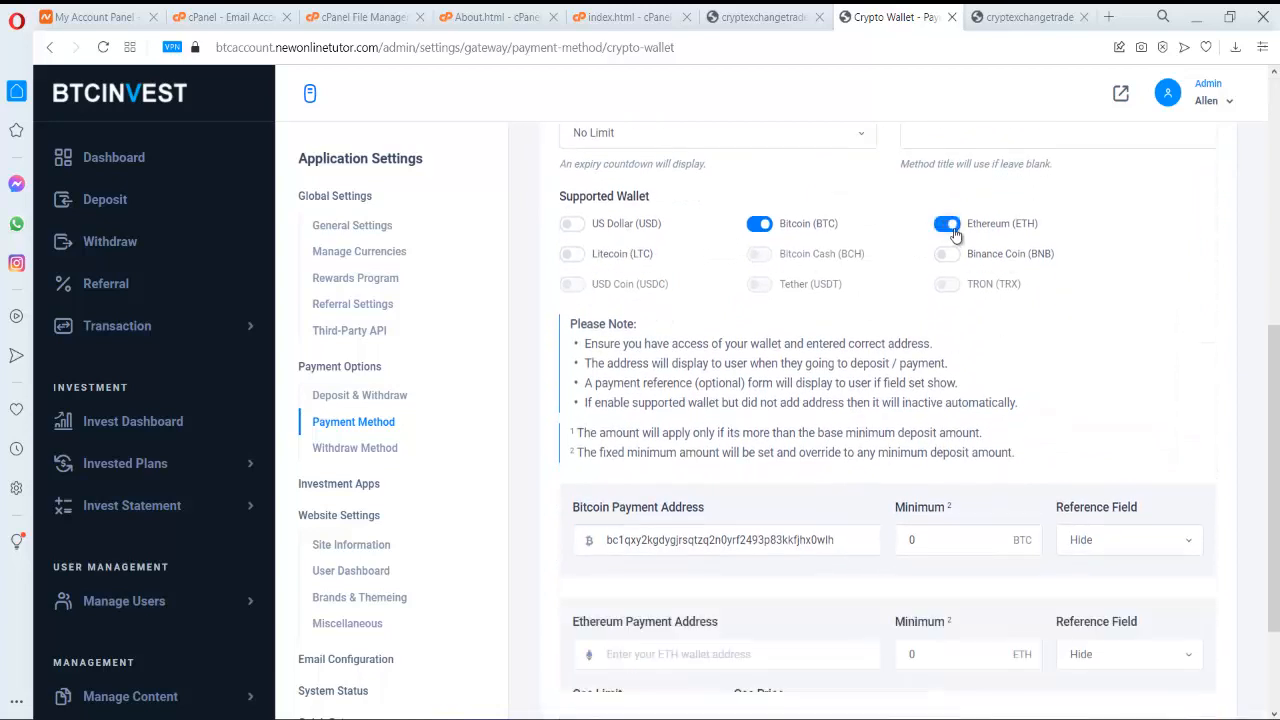
scroll(777, 341, down, 2)
click(767, 432)
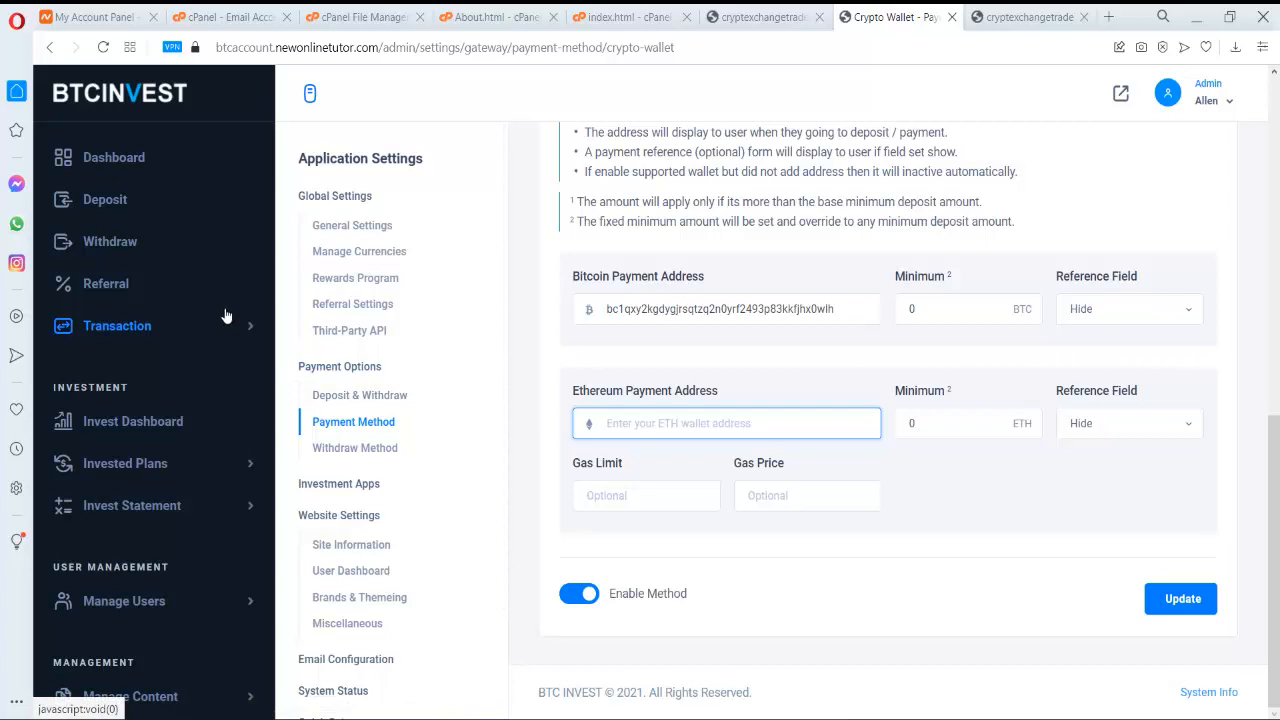
- View referrals history, return to the admin overview, expand Manage Users, then switch to the user window
click(204, 285)
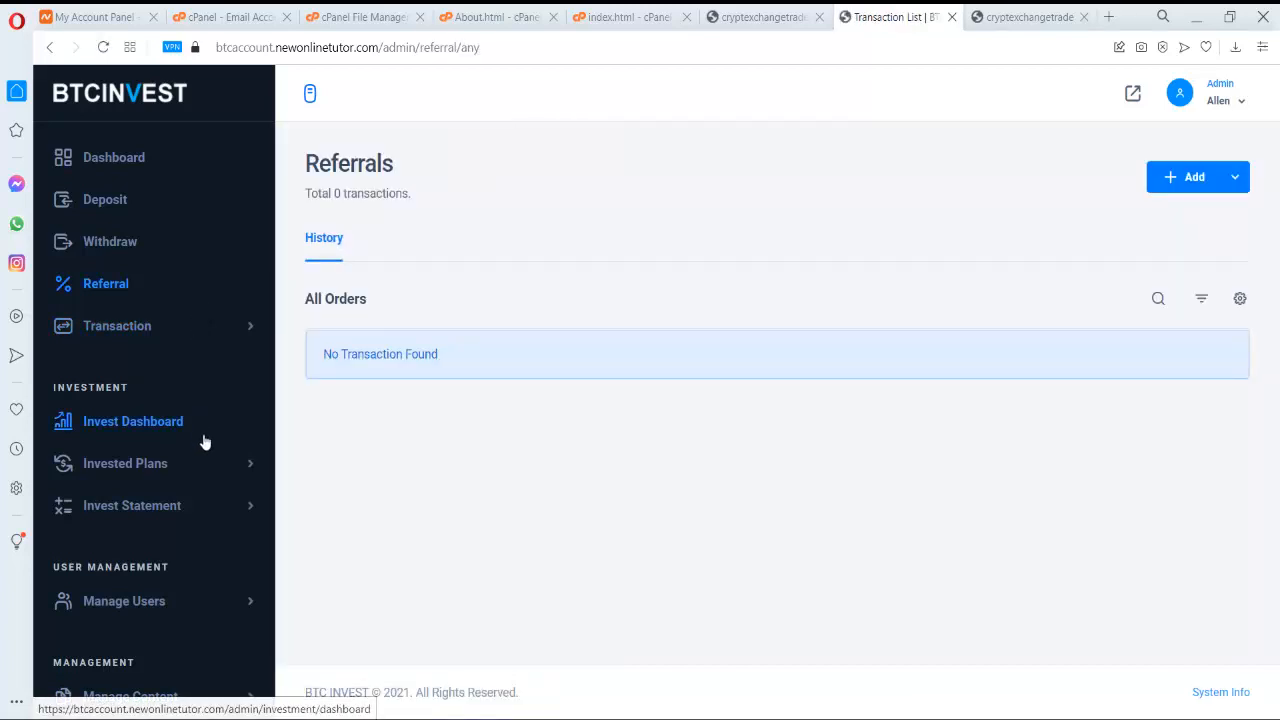
click(149, 158)
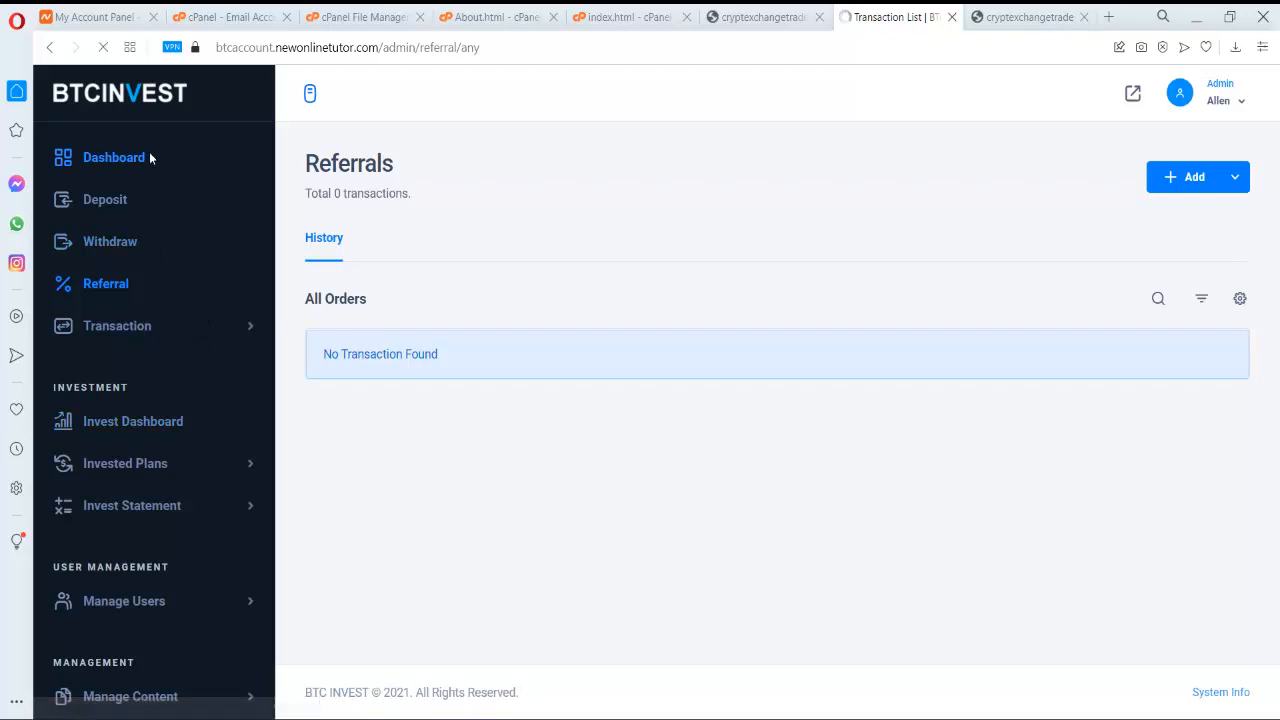
click(222, 603)
scroll(197, 615, down, 2)
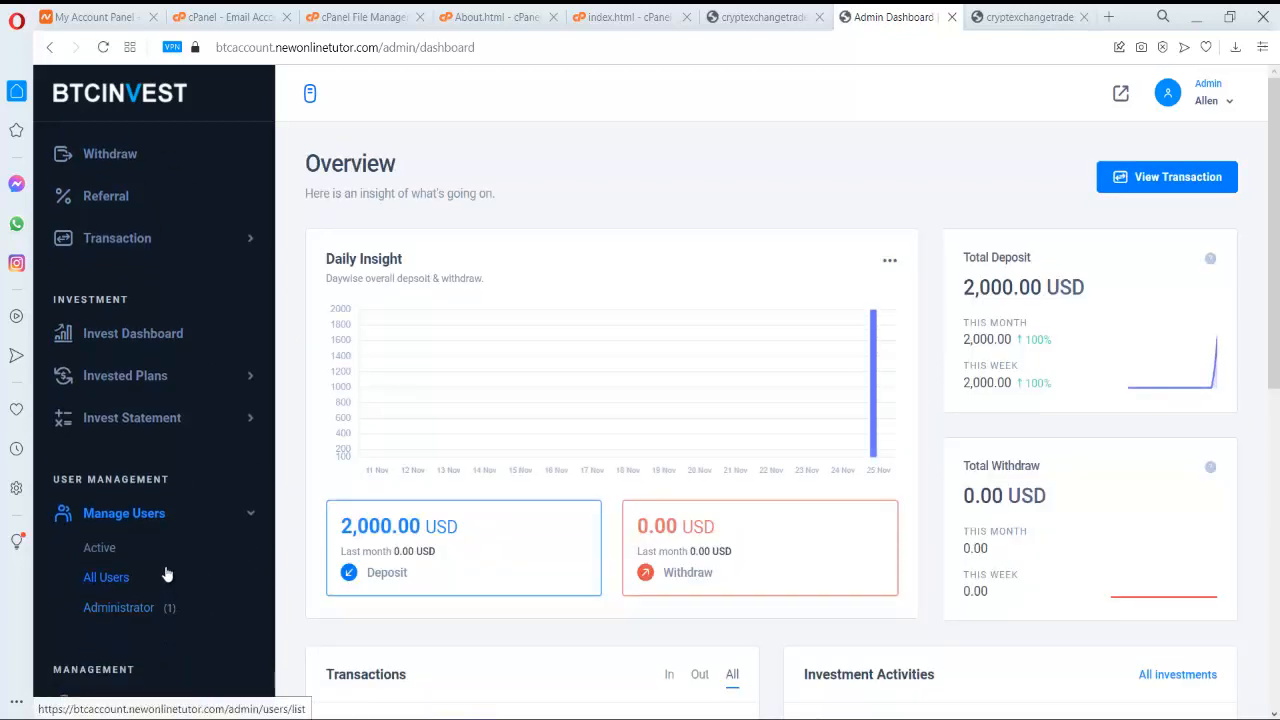
scroll(244, 547, down, 2)
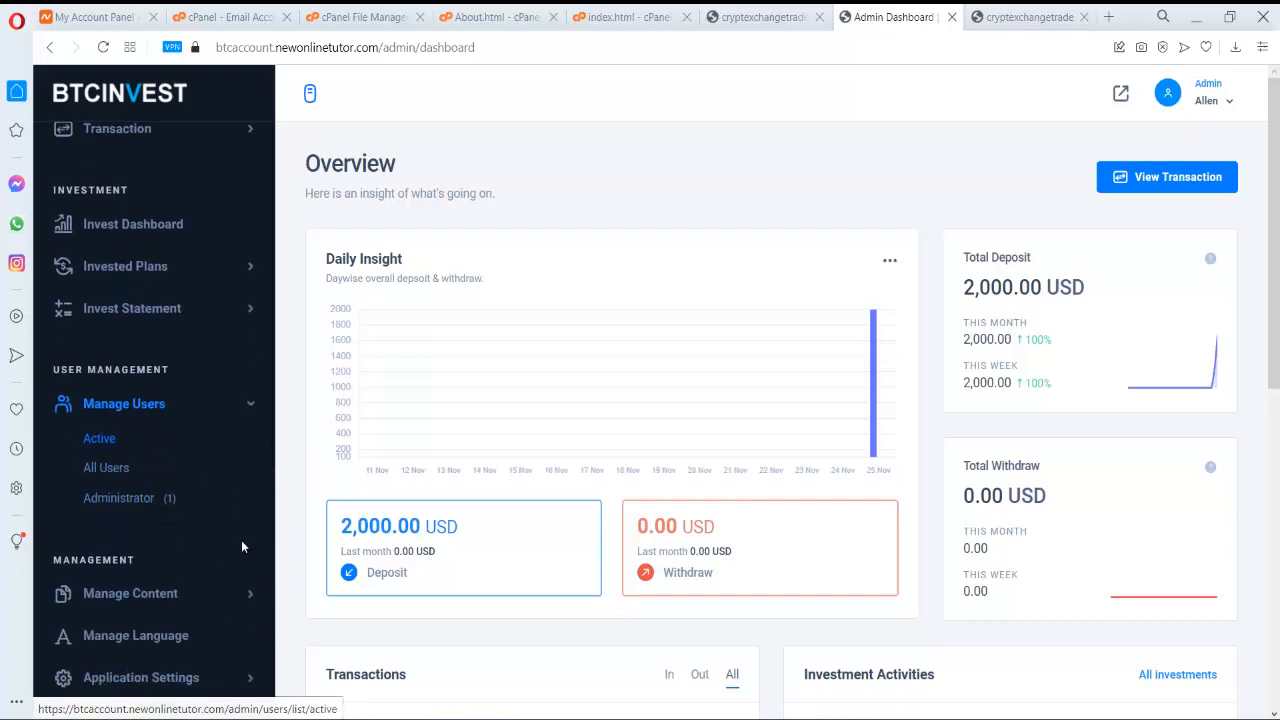
scroll(241, 540, up, 5)
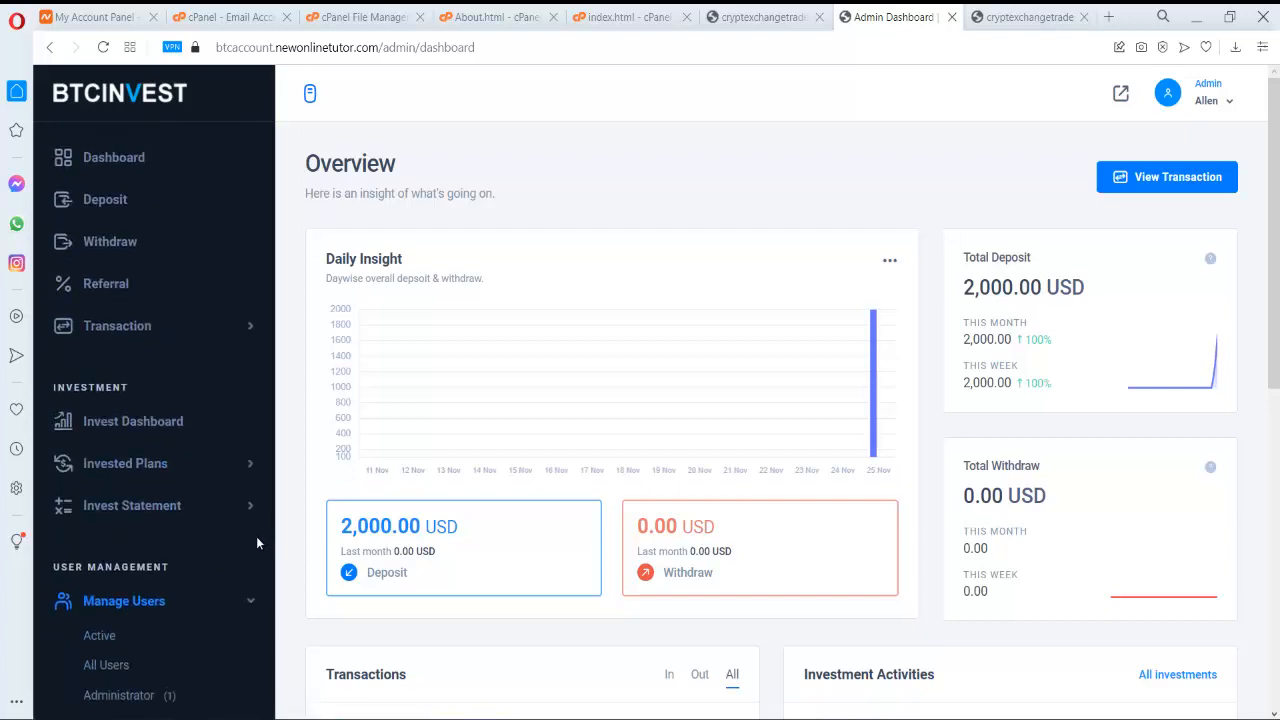
key(alt+Tab)
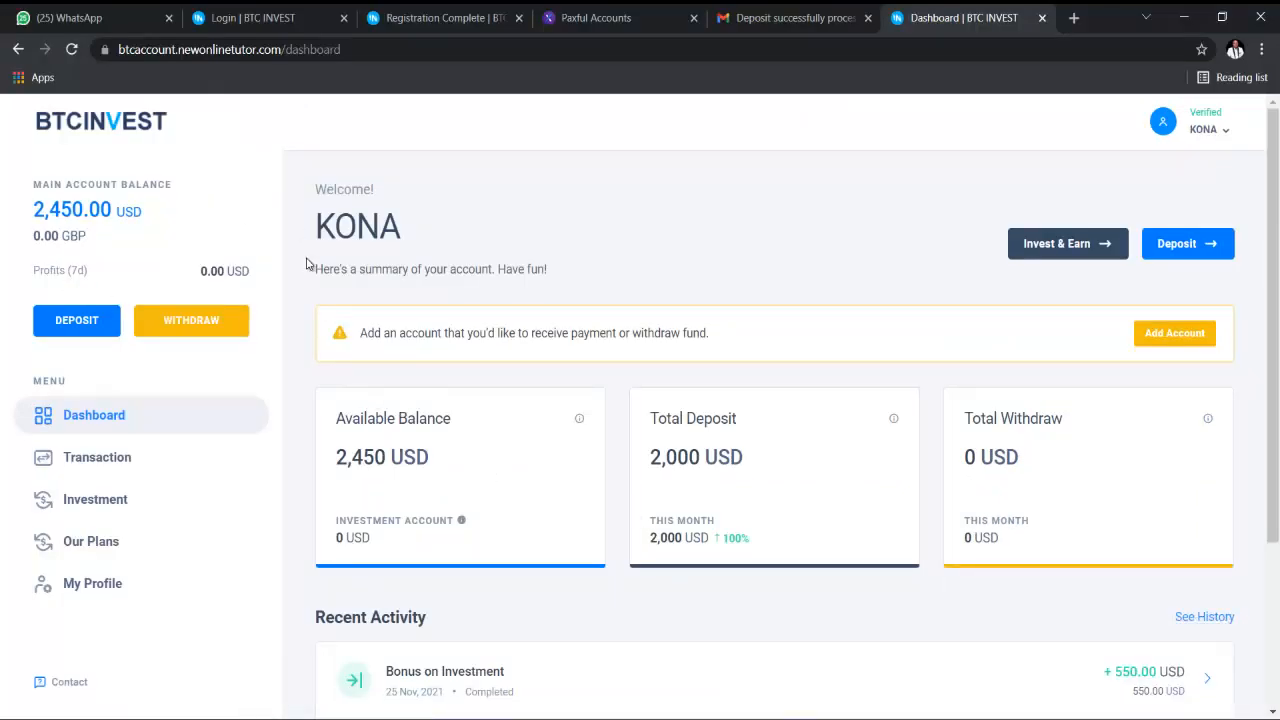
- Start adding a Crypto Wallet account from the user's withdrawal accounts page
click(107, 425)
click(1181, 339)
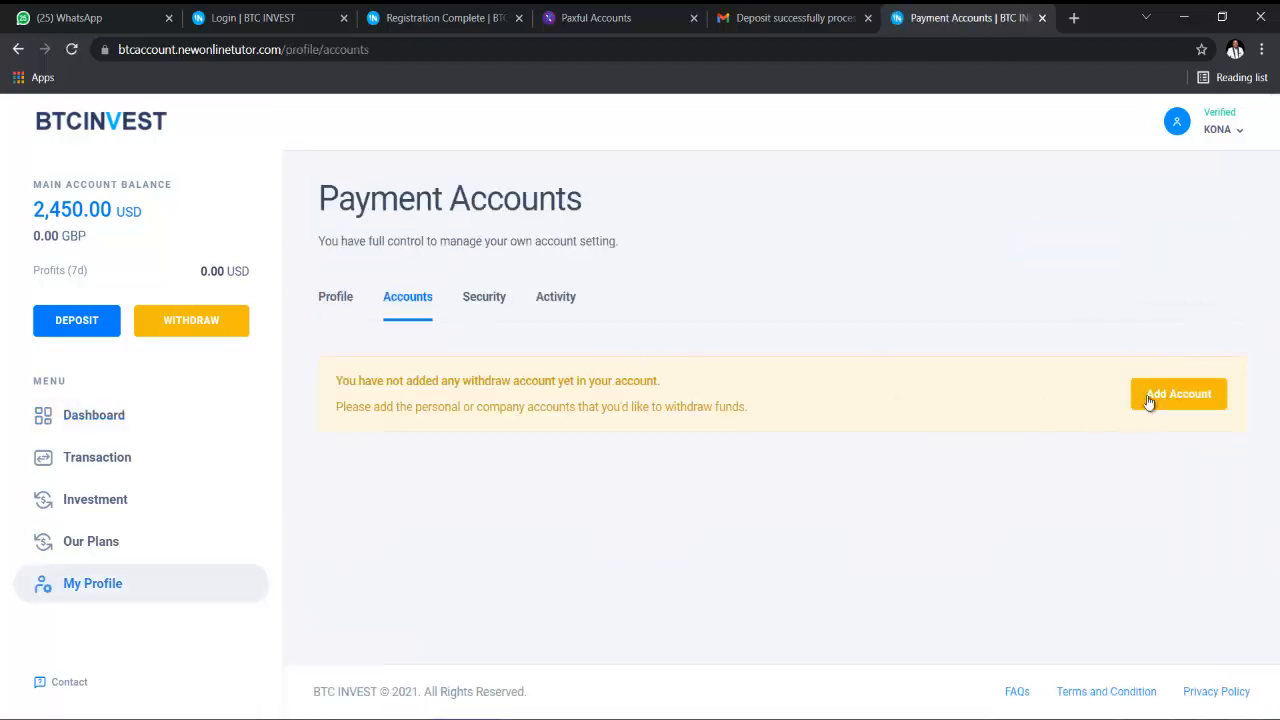
click(1143, 406)
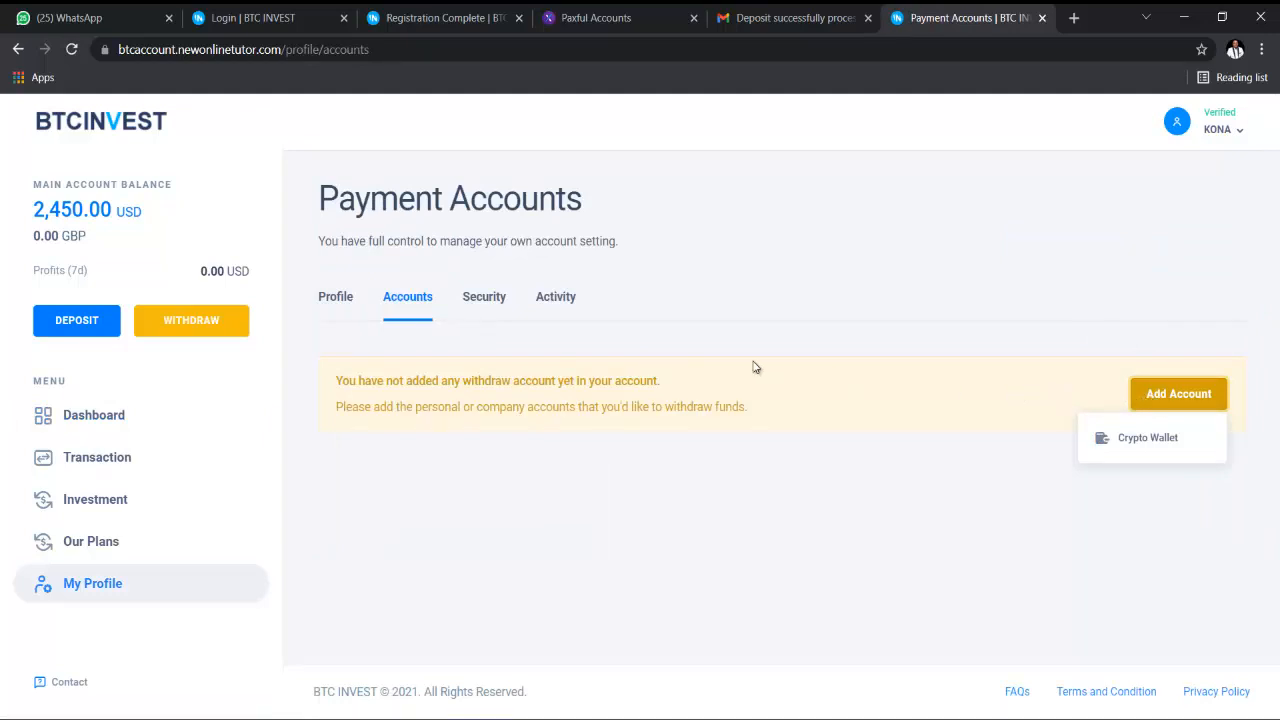
click(1160, 444)
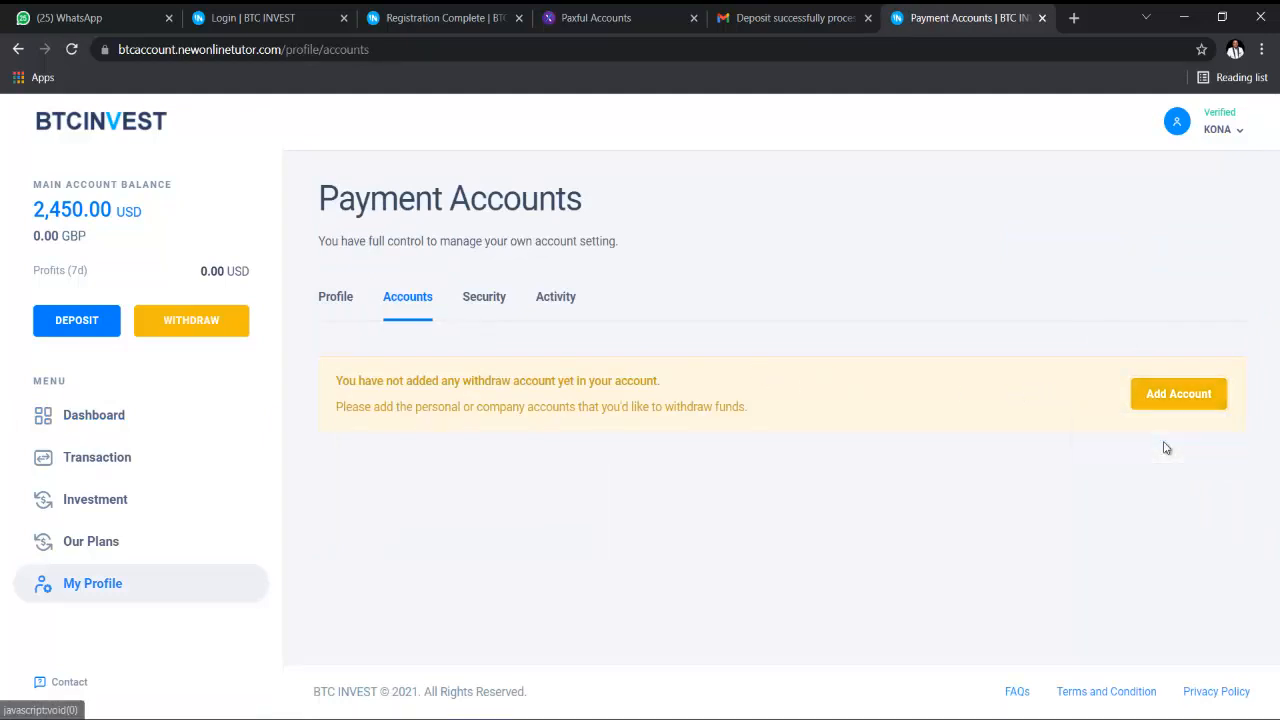
- Enter the wallet address, label the account BTC, and add it
click(570, 366)
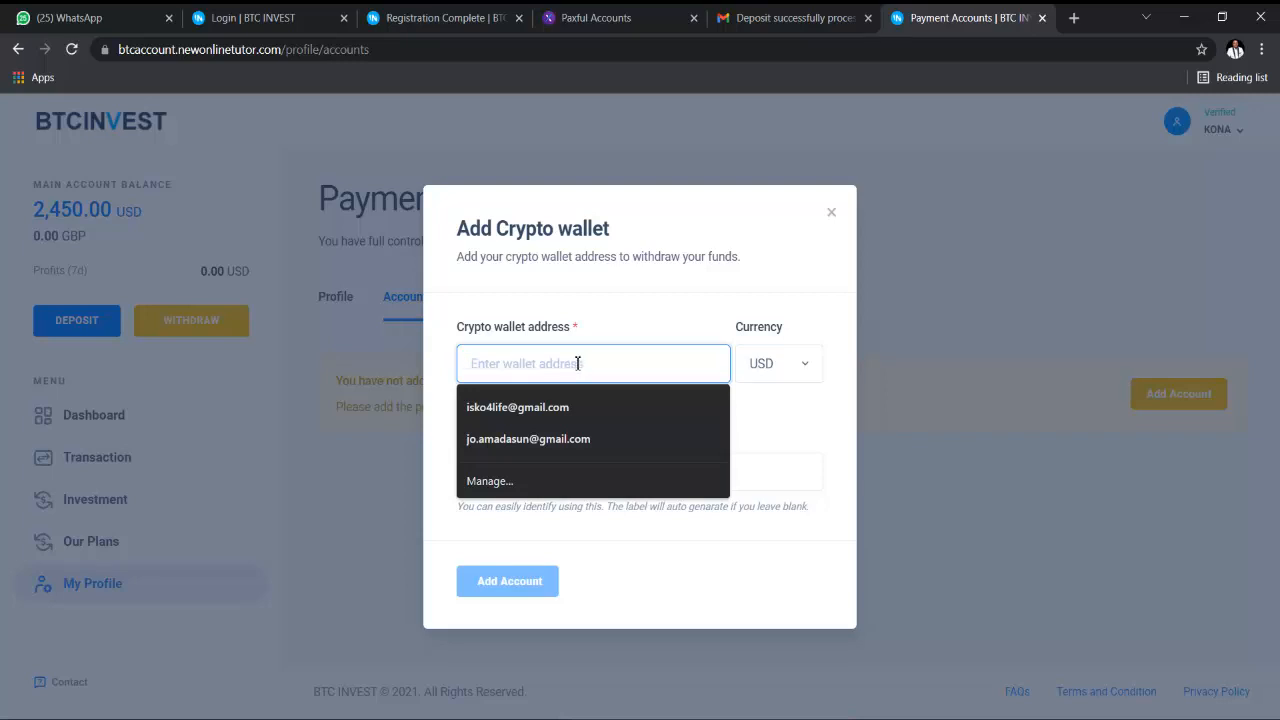
text(91791791719h)
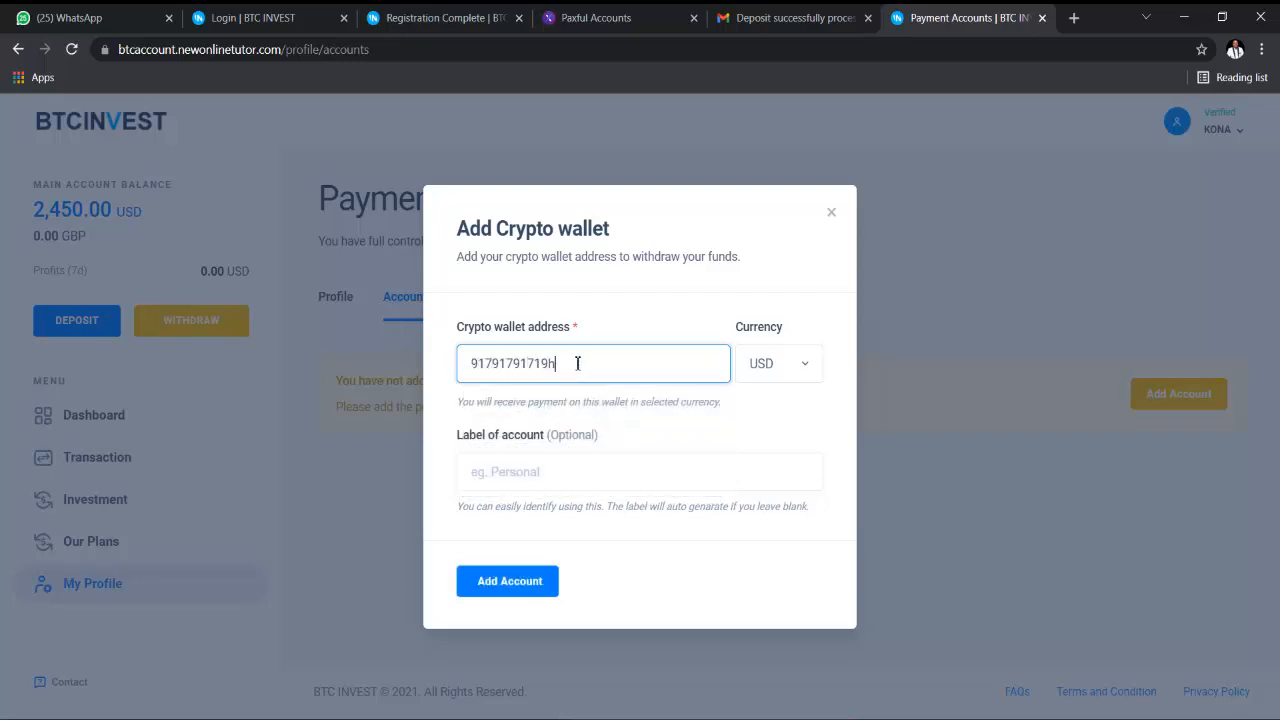
key(BackSpace)
key(BackSpace)
key(BackSpace)
key(BackSpace)
key(BackSpace)
key(BackSpace)
key(BackSpace)
key(BackSpace)
key(BackSpace)
key(BackSpace)
key(BackSpace)
text(flfljfljsiu9qu9u)
key(Tab)
click(577, 363)
text(3f0f22lmlf2m2m2m;2;)
click(572, 476)
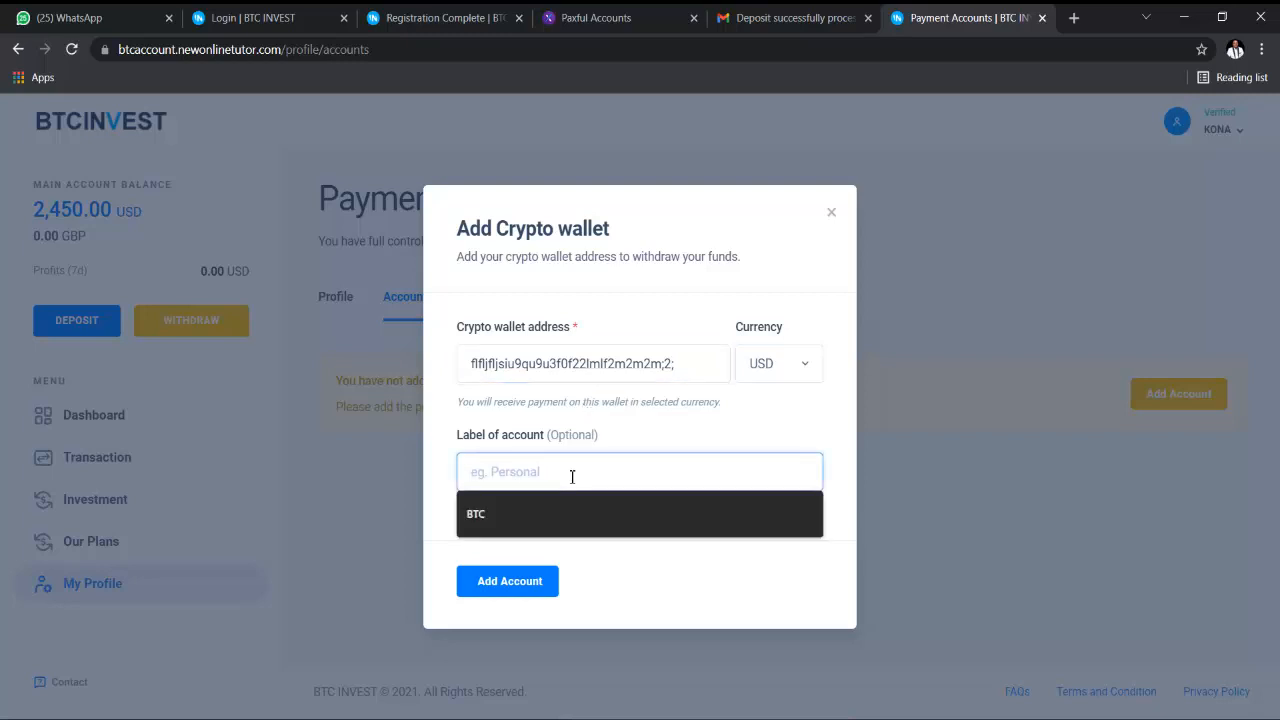
click(576, 512)
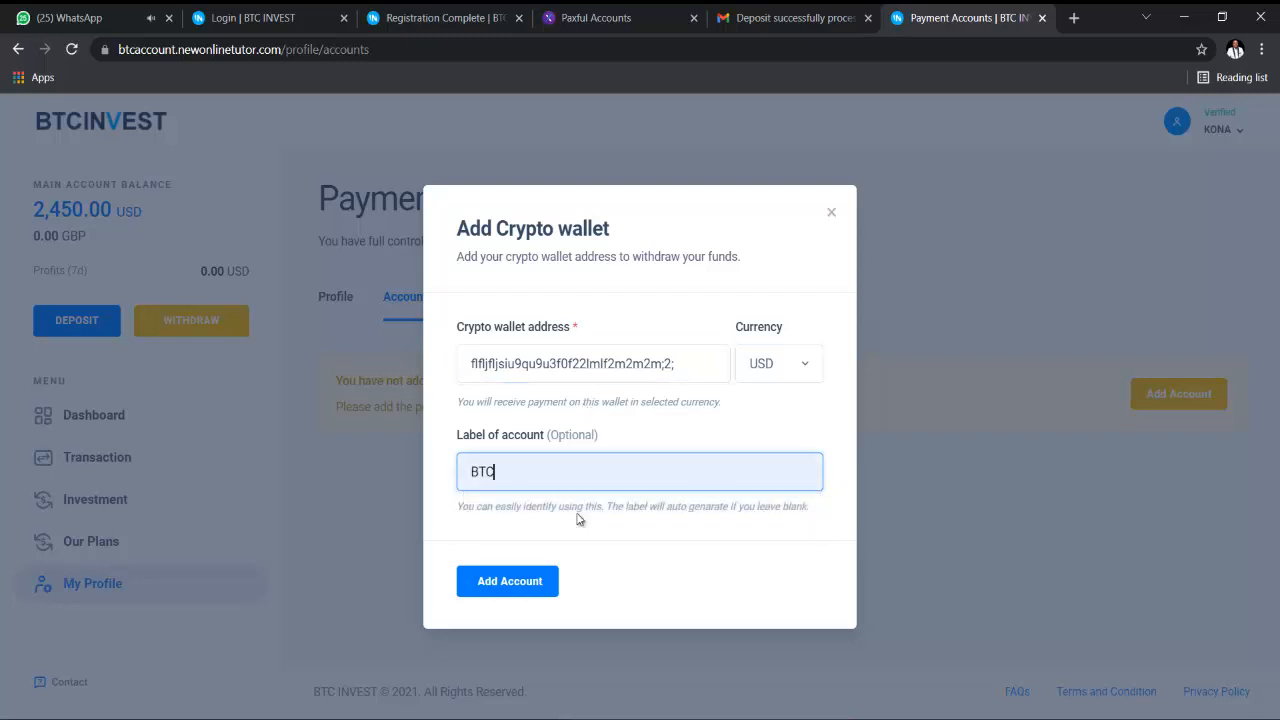
click(550, 579)
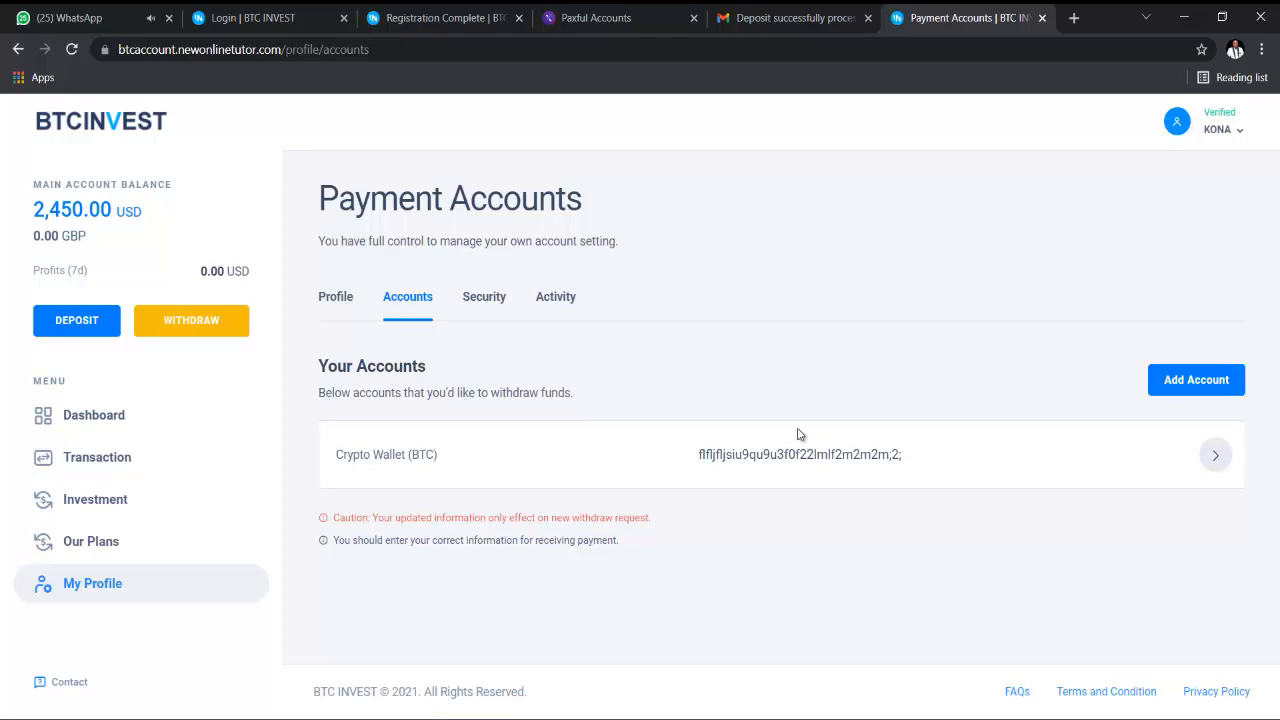
click(147, 421)
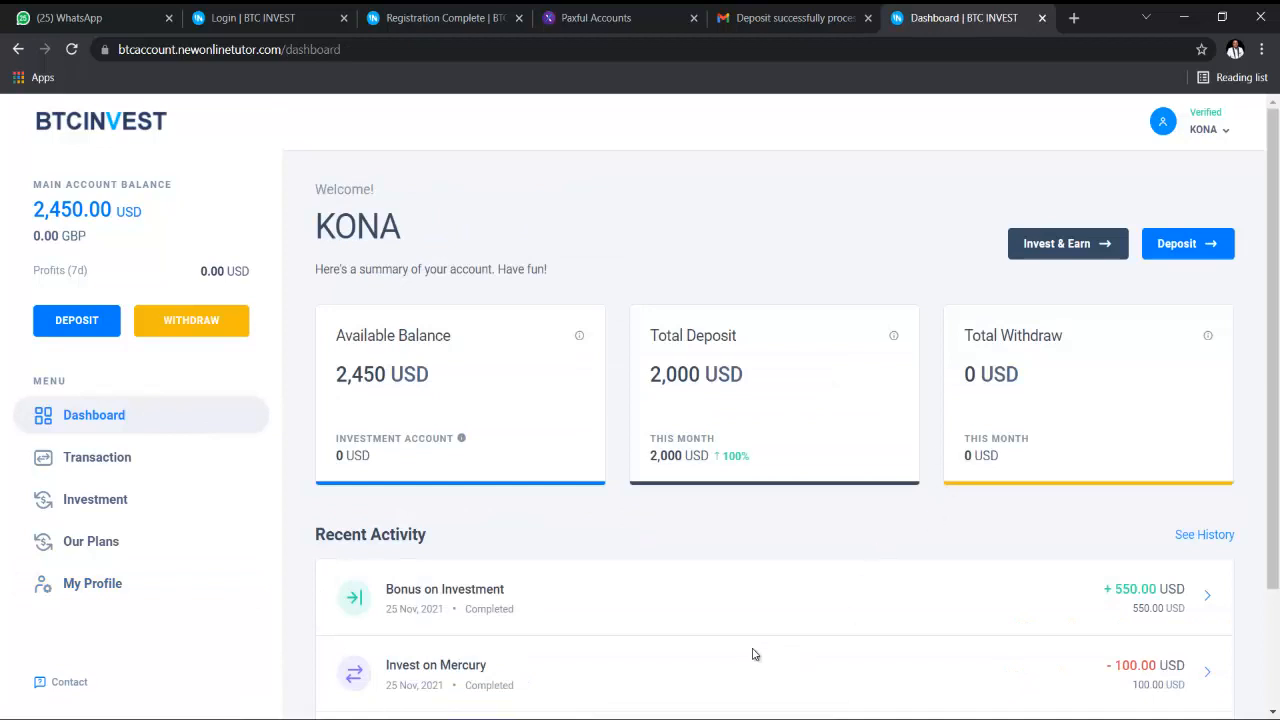
- Switch to the admin window, review the deposit and withdrawal totals, and open the users list
mouse_move(730, 717)
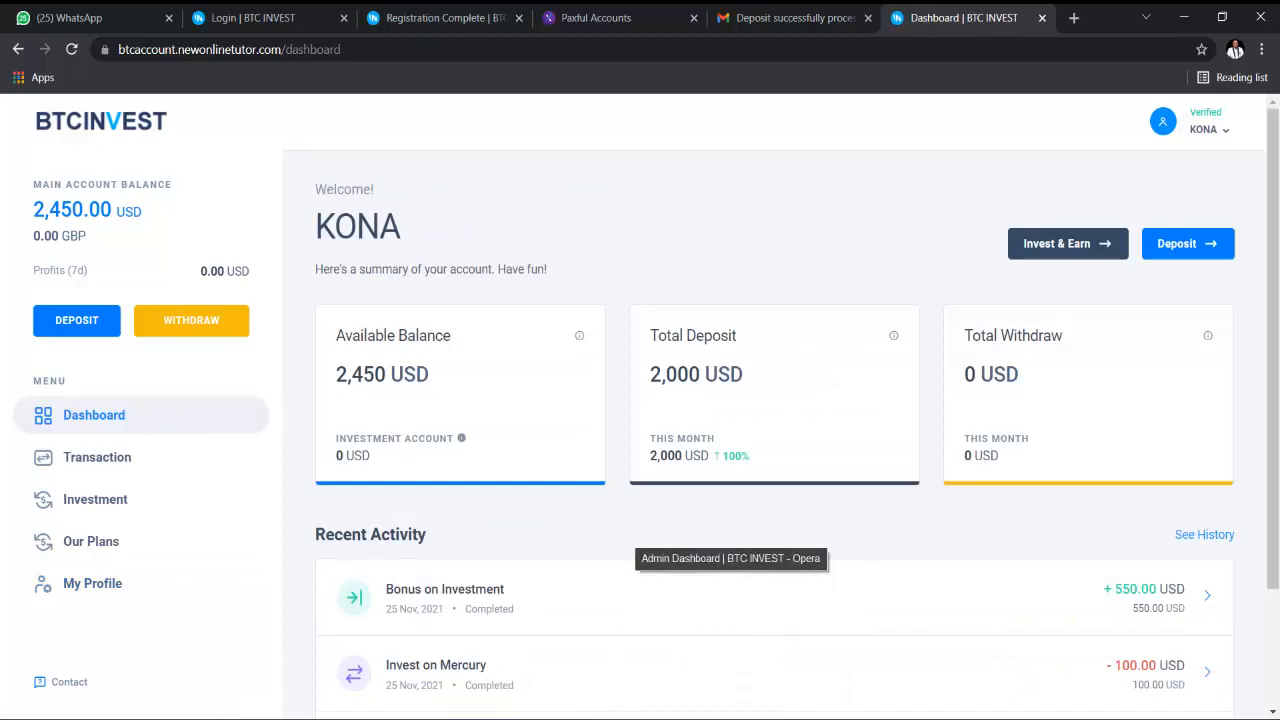
click(730, 655)
scroll(443, 473, down, 3)
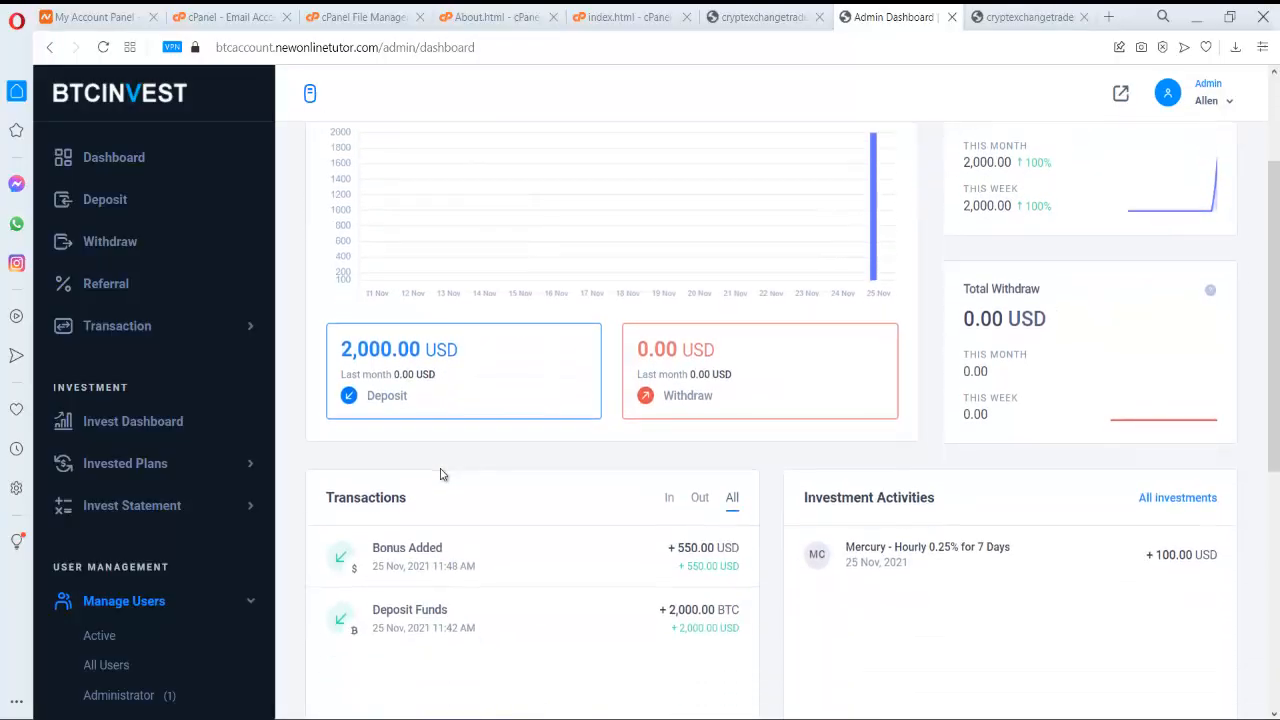
scroll(443, 471, up, 3)
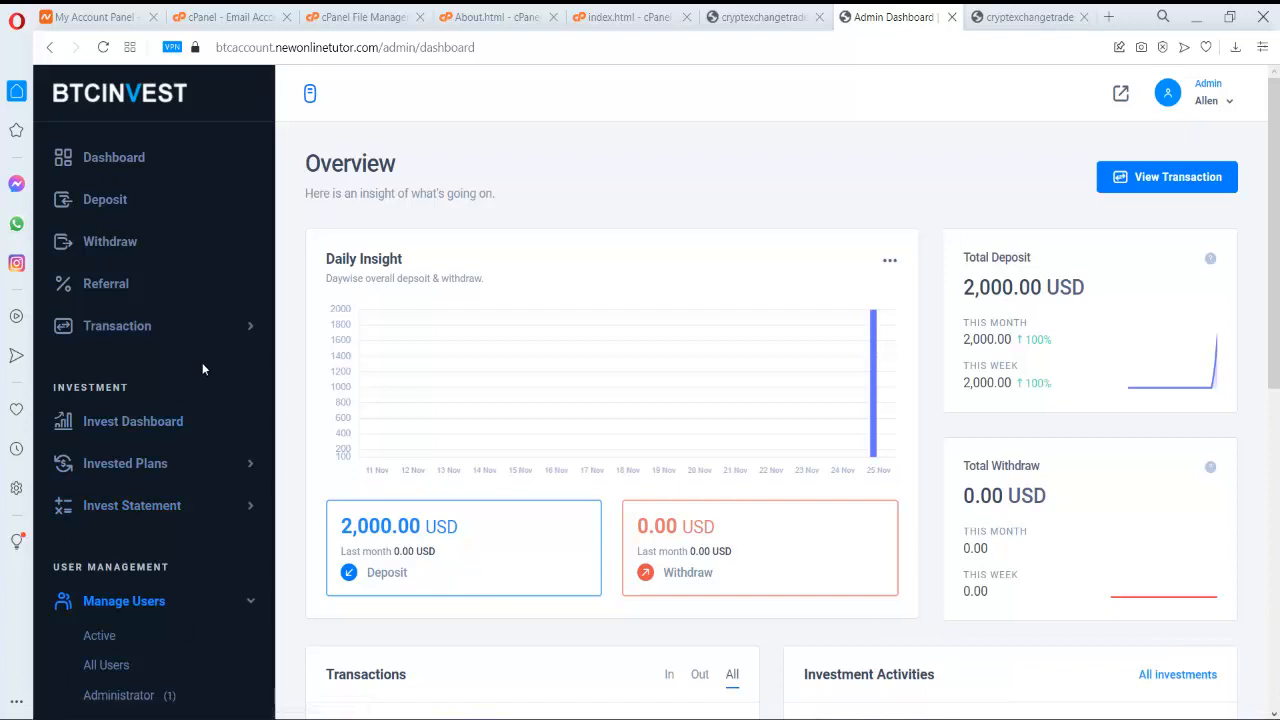
scroll(202, 364, down, 2)
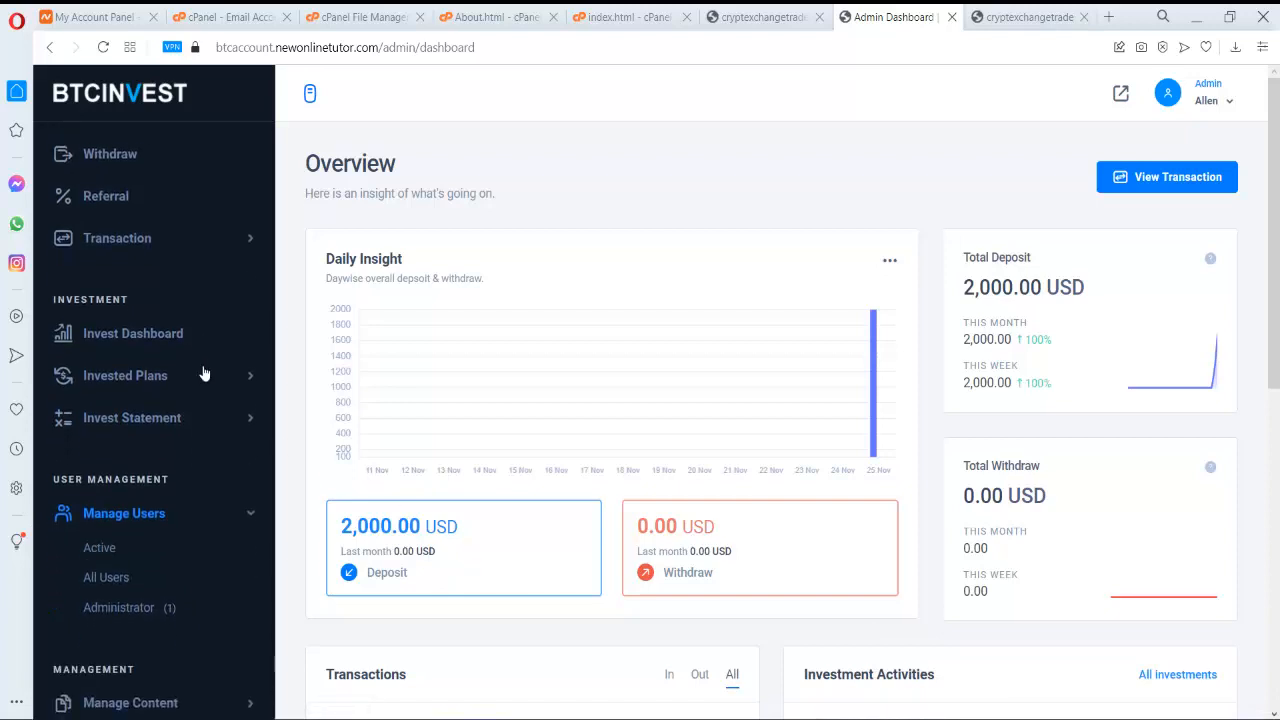
click(128, 585)
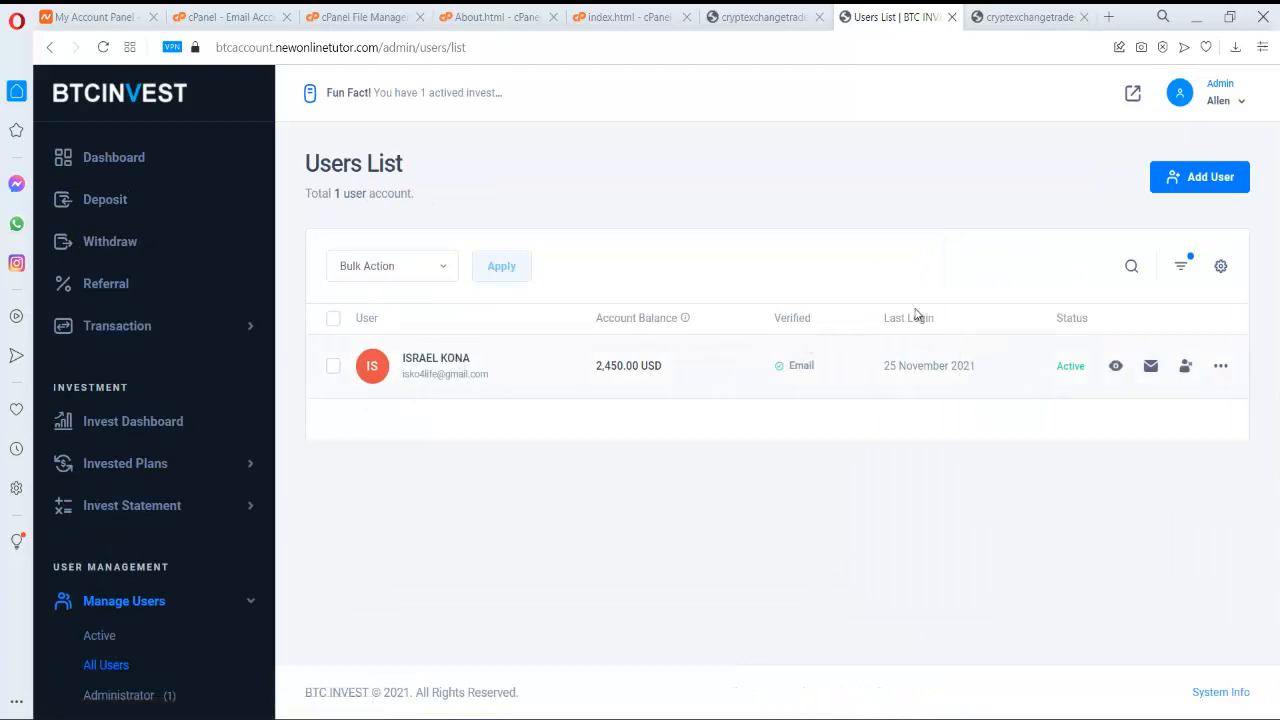
- Open the Add User form and enter the new user's full name and e-mail address
click(437, 270)
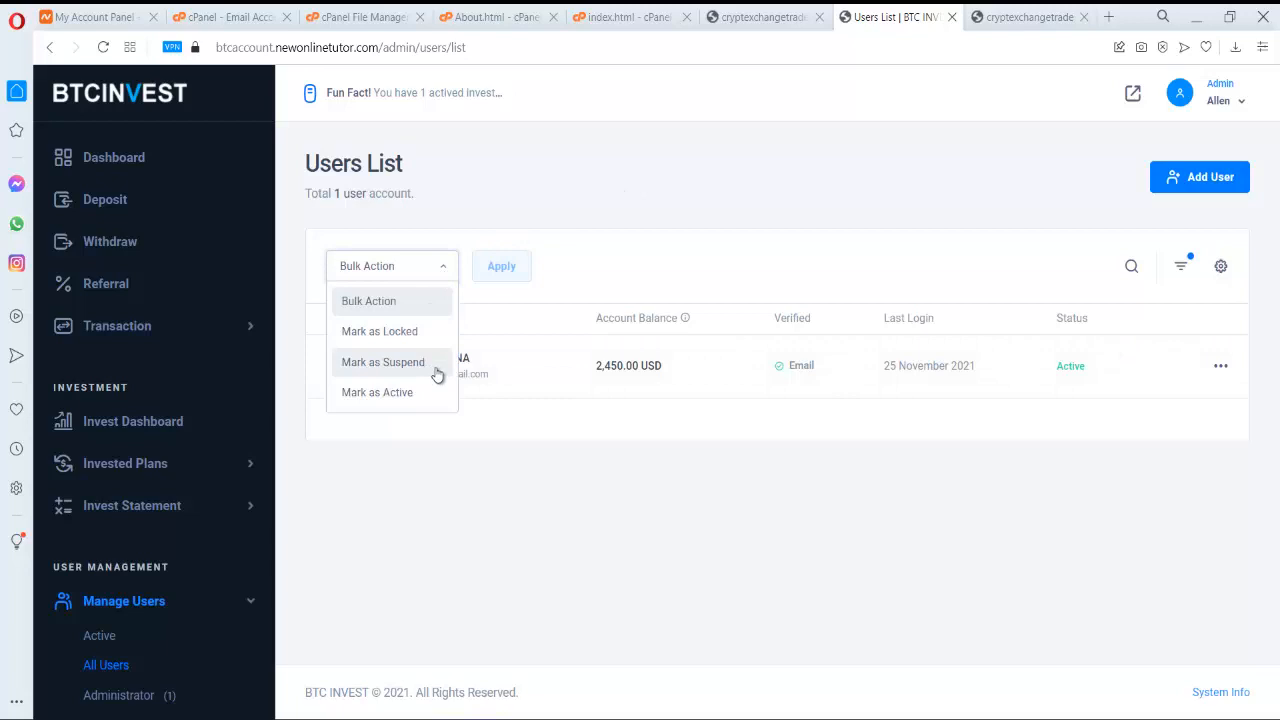
click(900, 500)
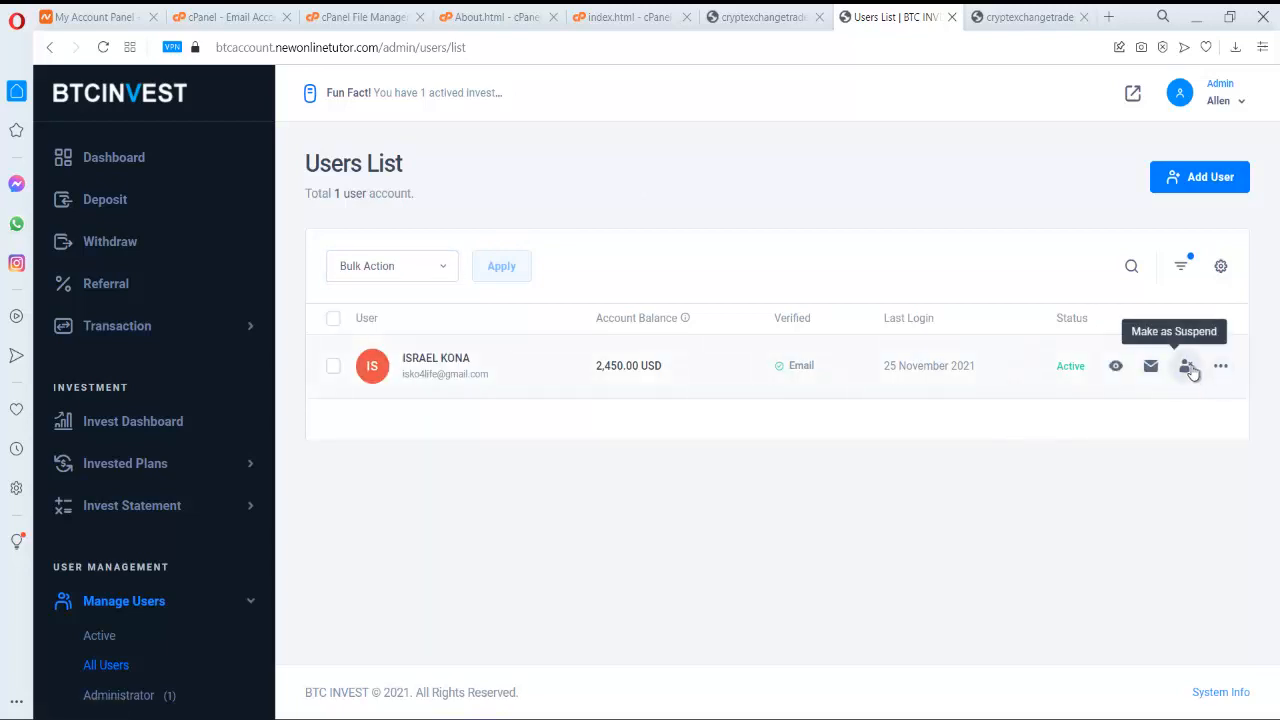
click(1185, 184)
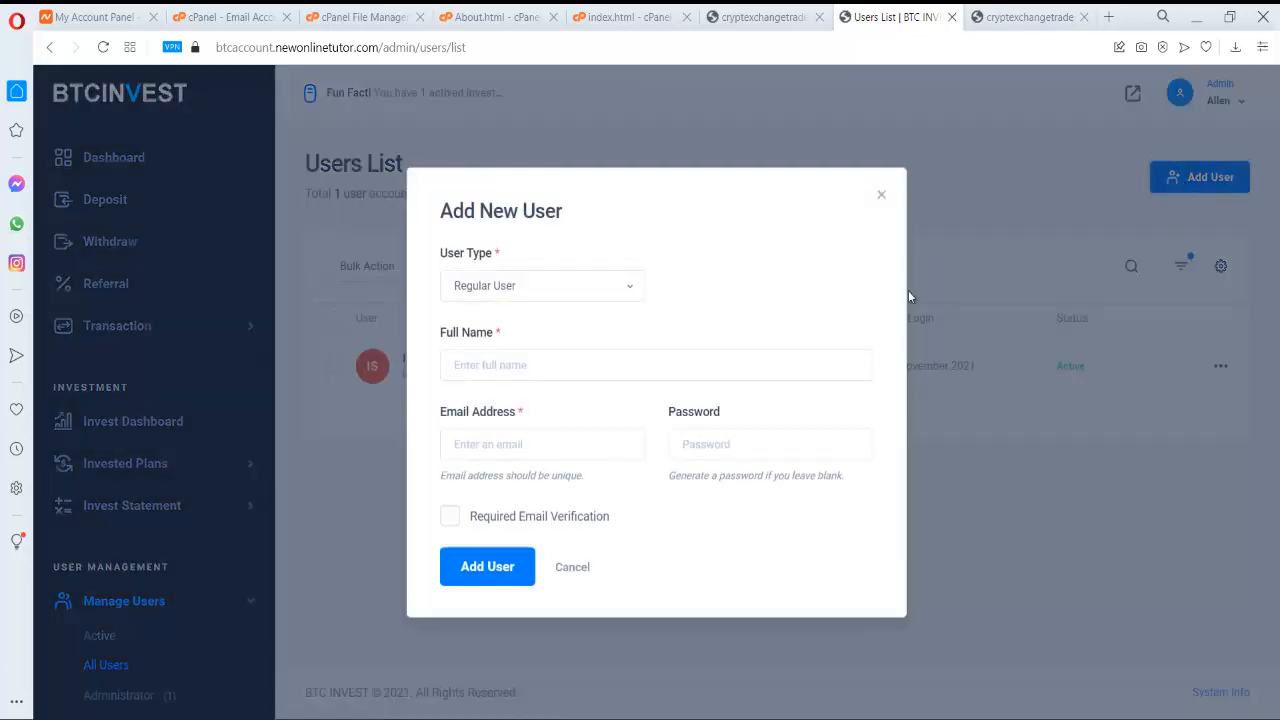
click(533, 374)
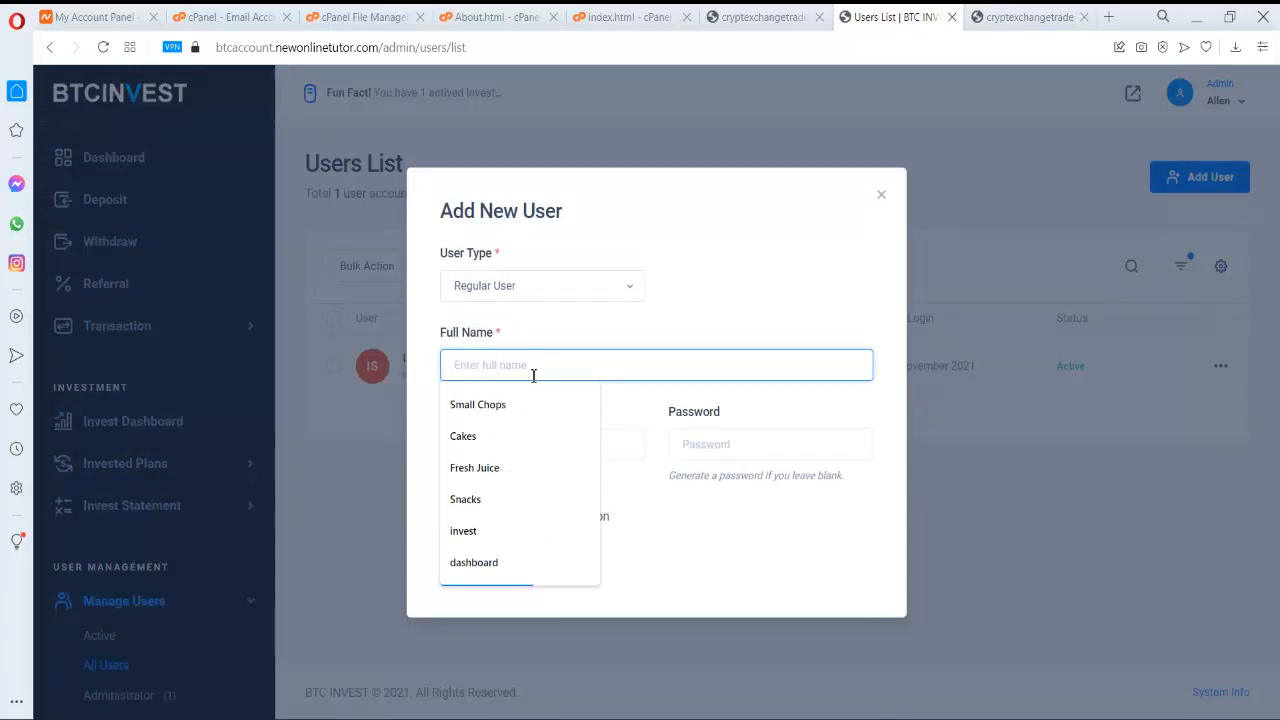
text(aly)
key(Tab)
text(al)
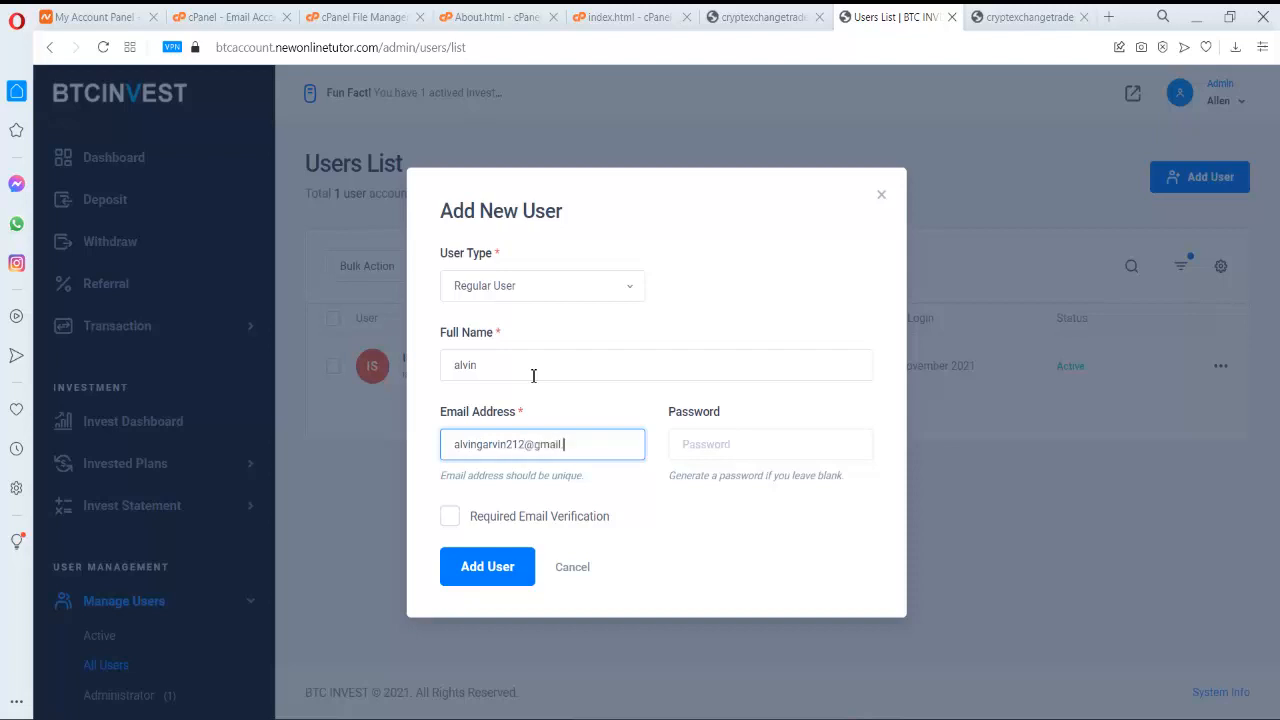
- Set the account password, keep the Regular User type, and create the user
key(Tab)
text(***)
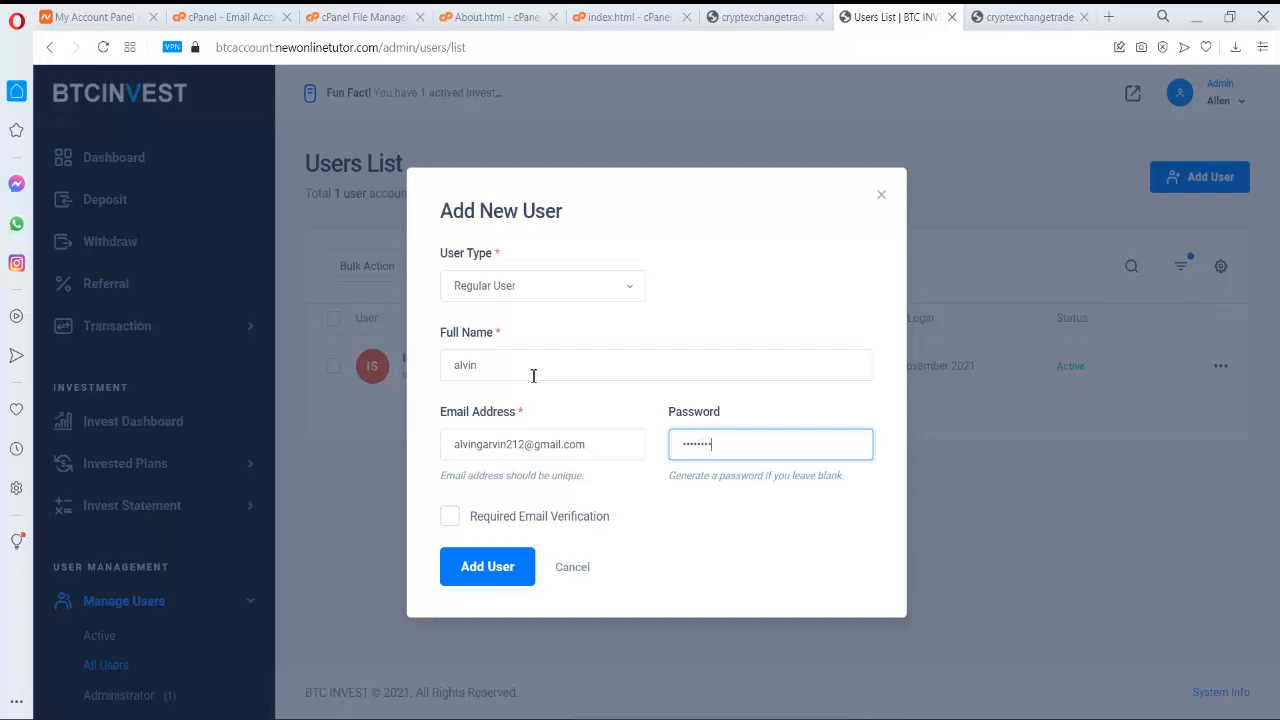
key(ctrl+a)
key(BackSpace)
text(***)
click(600, 294)
click(600, 298)
click(515, 568)
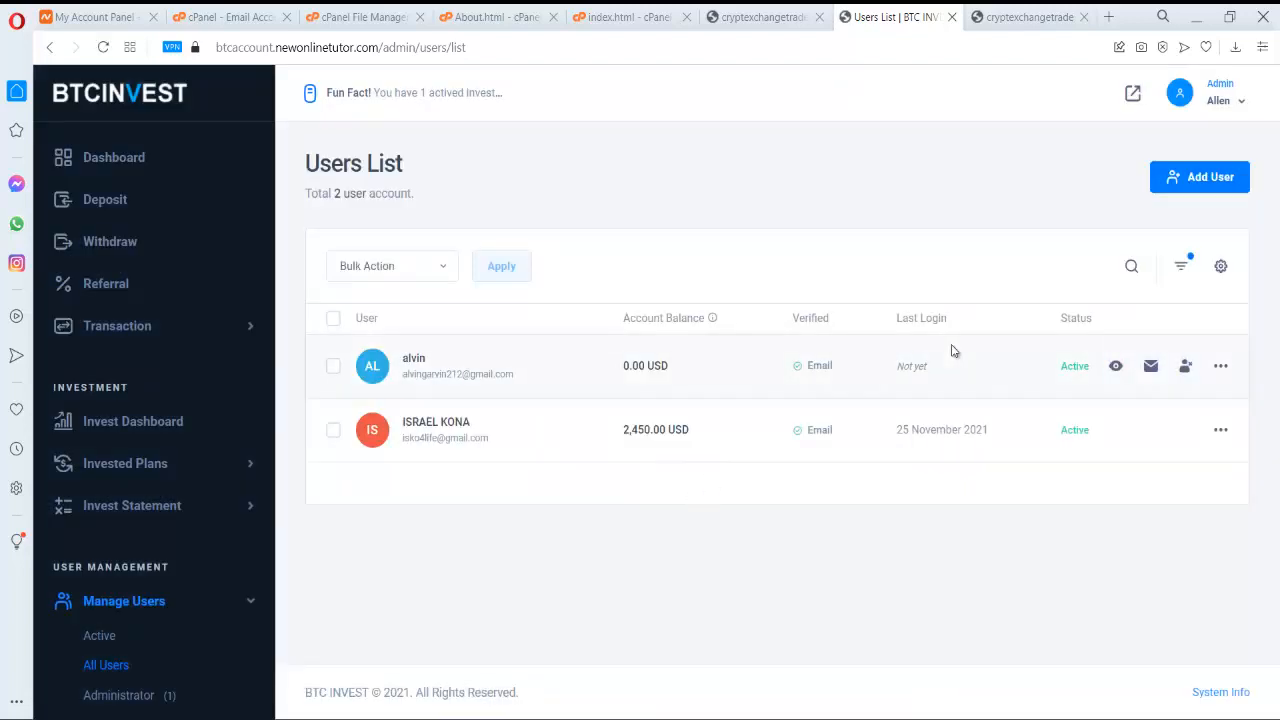
- Start a manual 100 USD Add Bonus transaction described as 'End of year bonus'
click(130, 205)
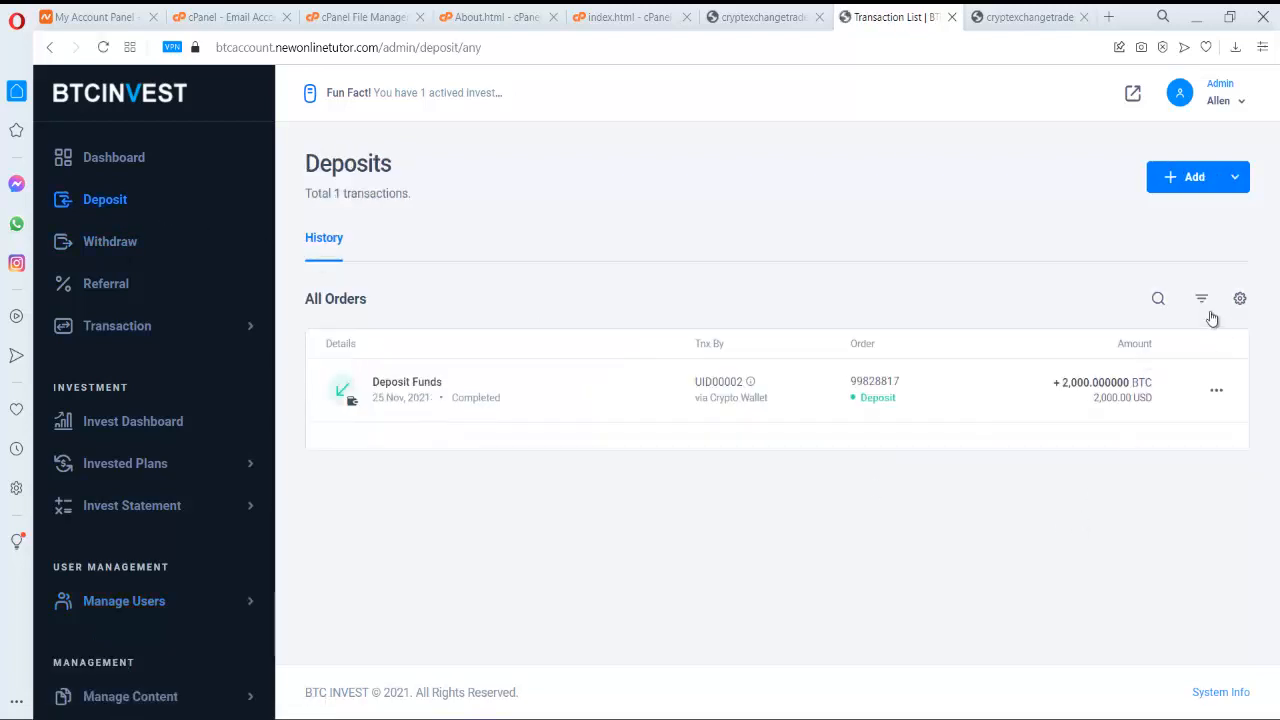
click(1213, 179)
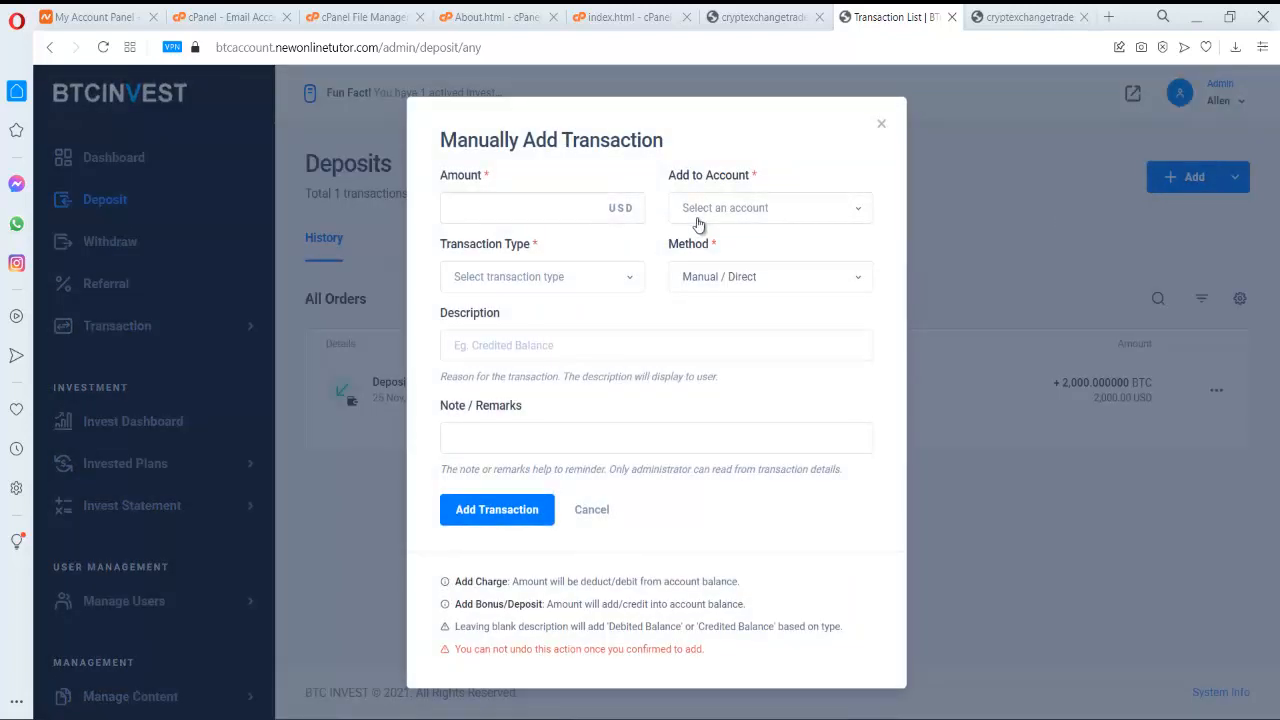
click(758, 210)
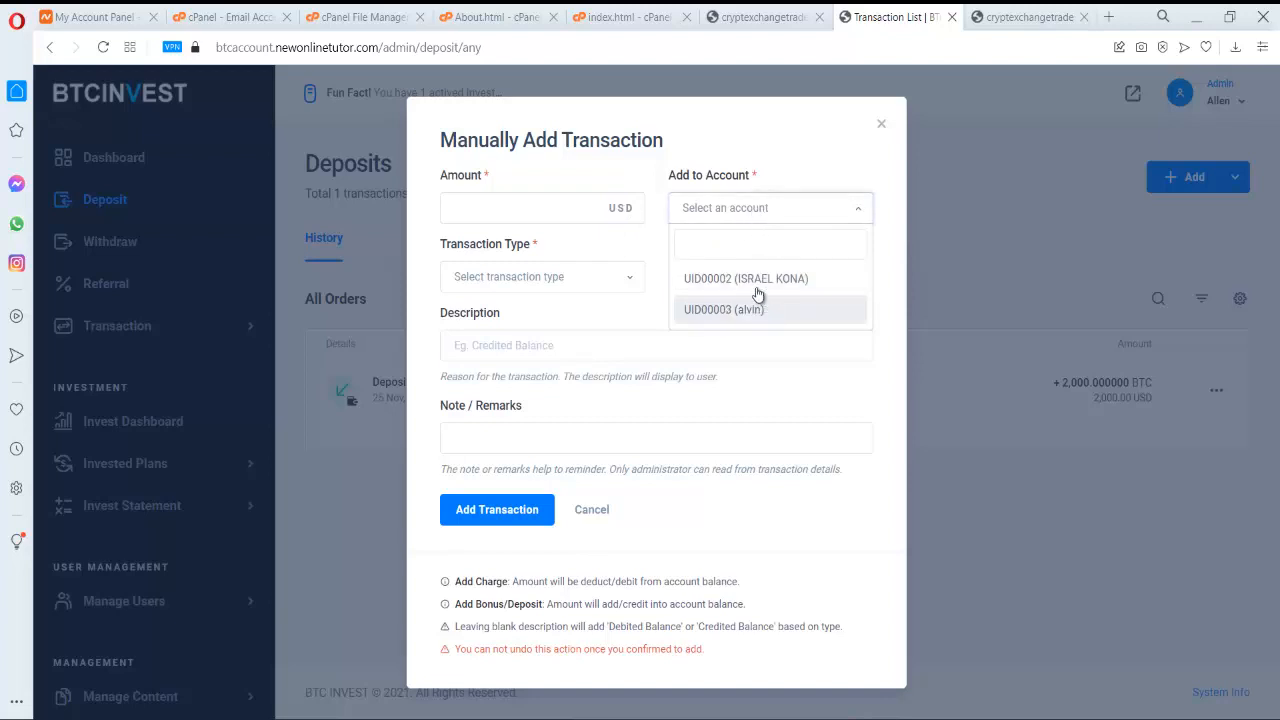
click(591, 212)
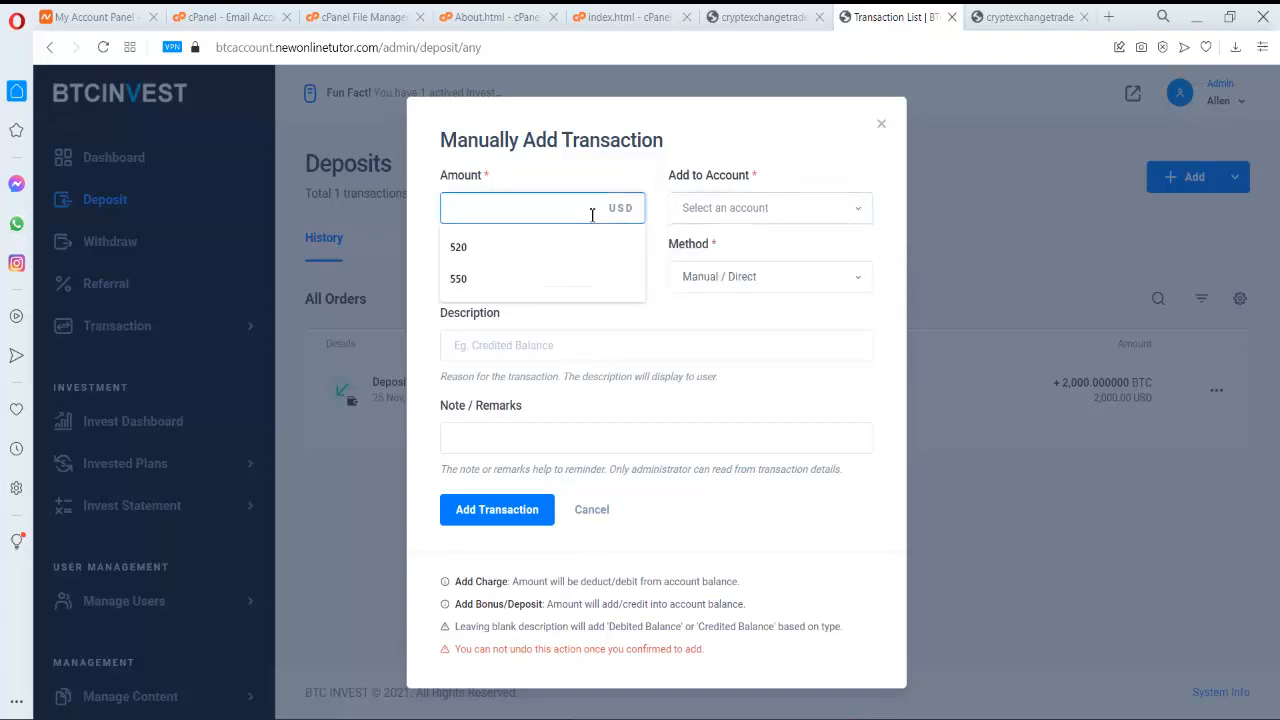
text(100)
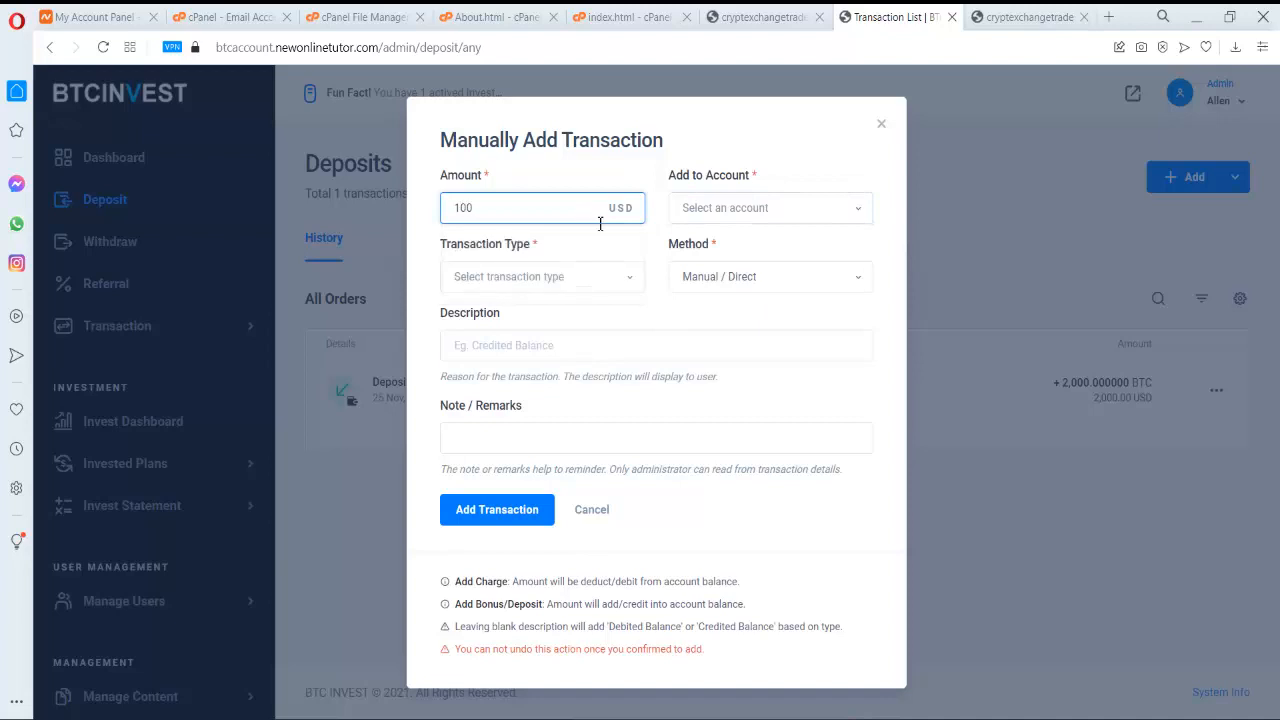
click(564, 287)
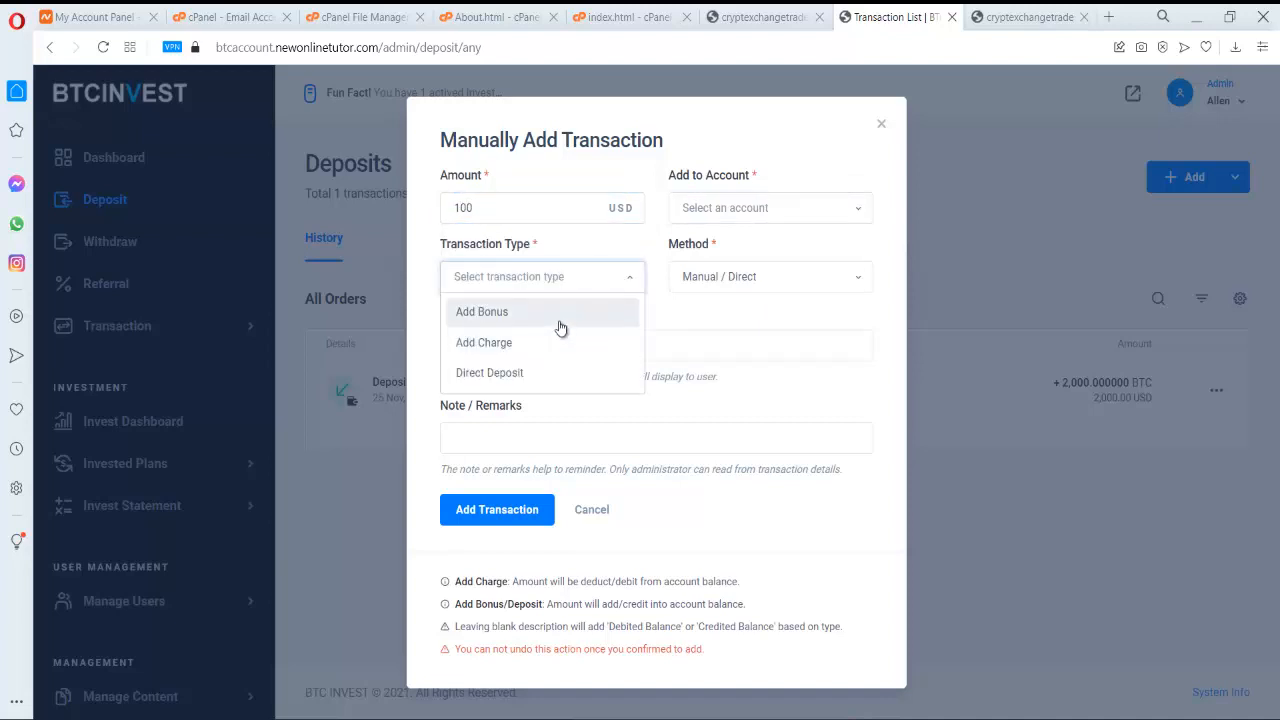
click(560, 328)
click(549, 346)
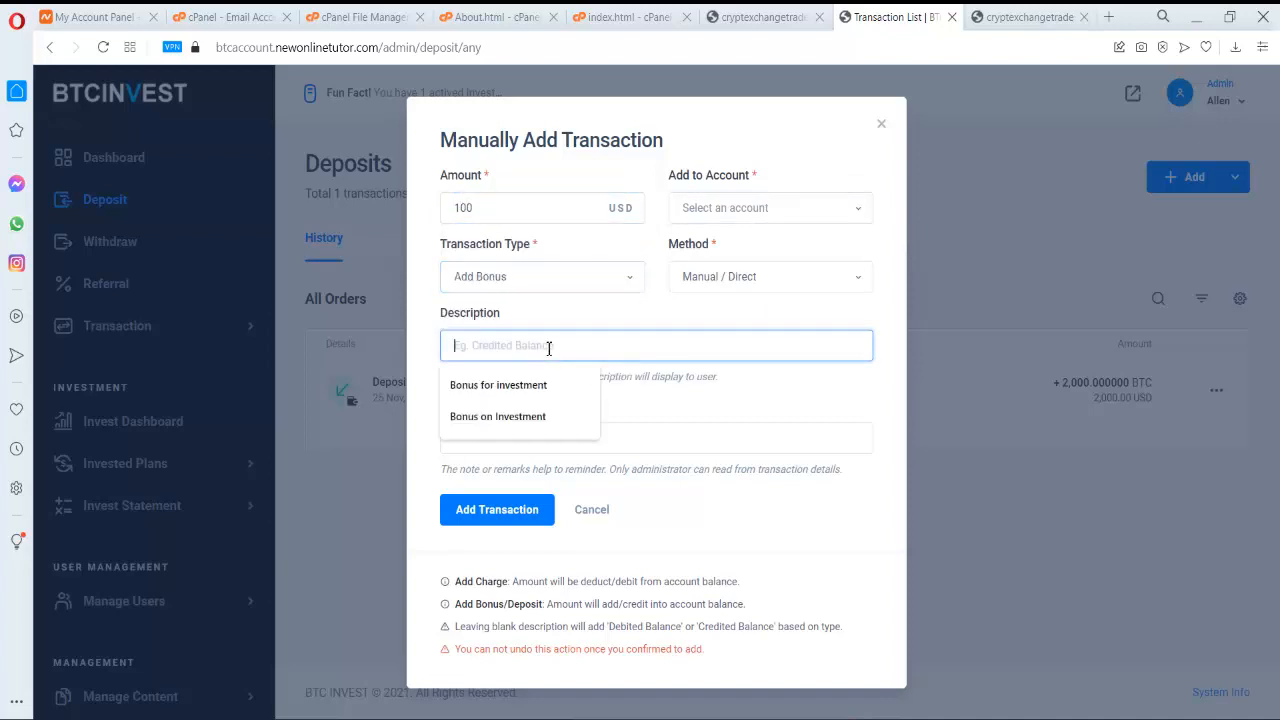
text(End of year bonu)
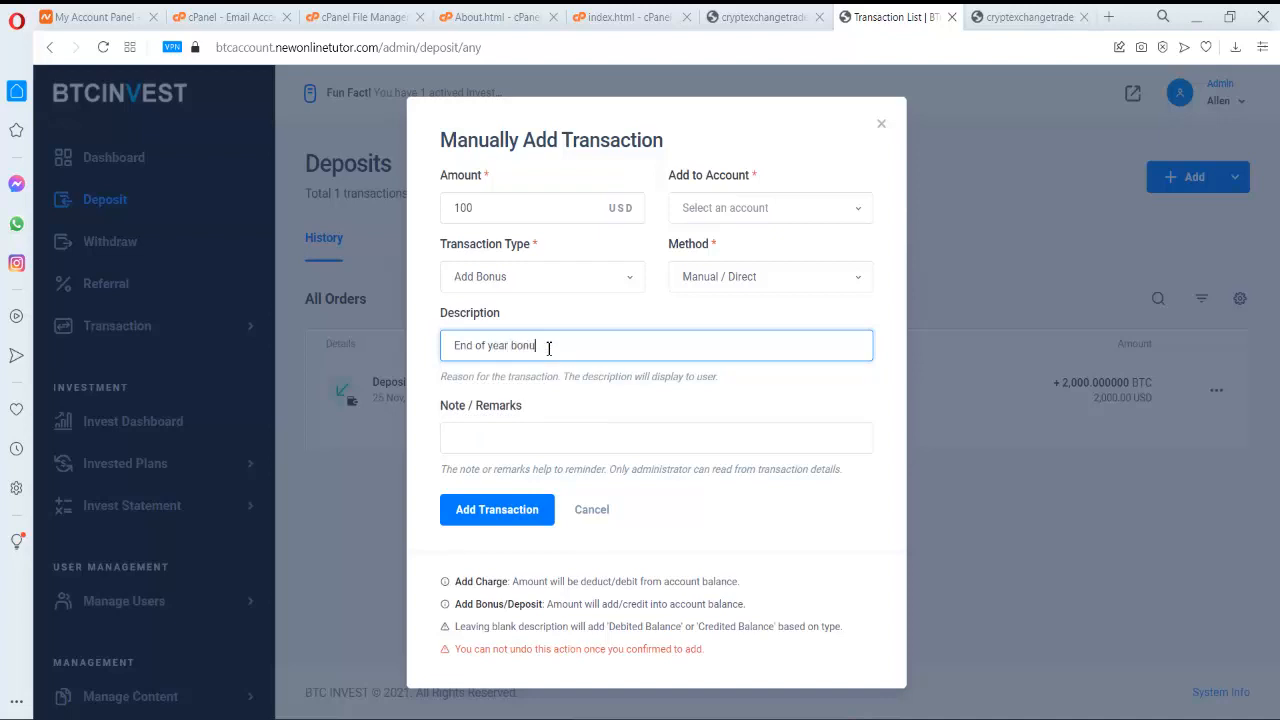
- Credit the bonus to the second user account and confirm the transaction
click(513, 466)
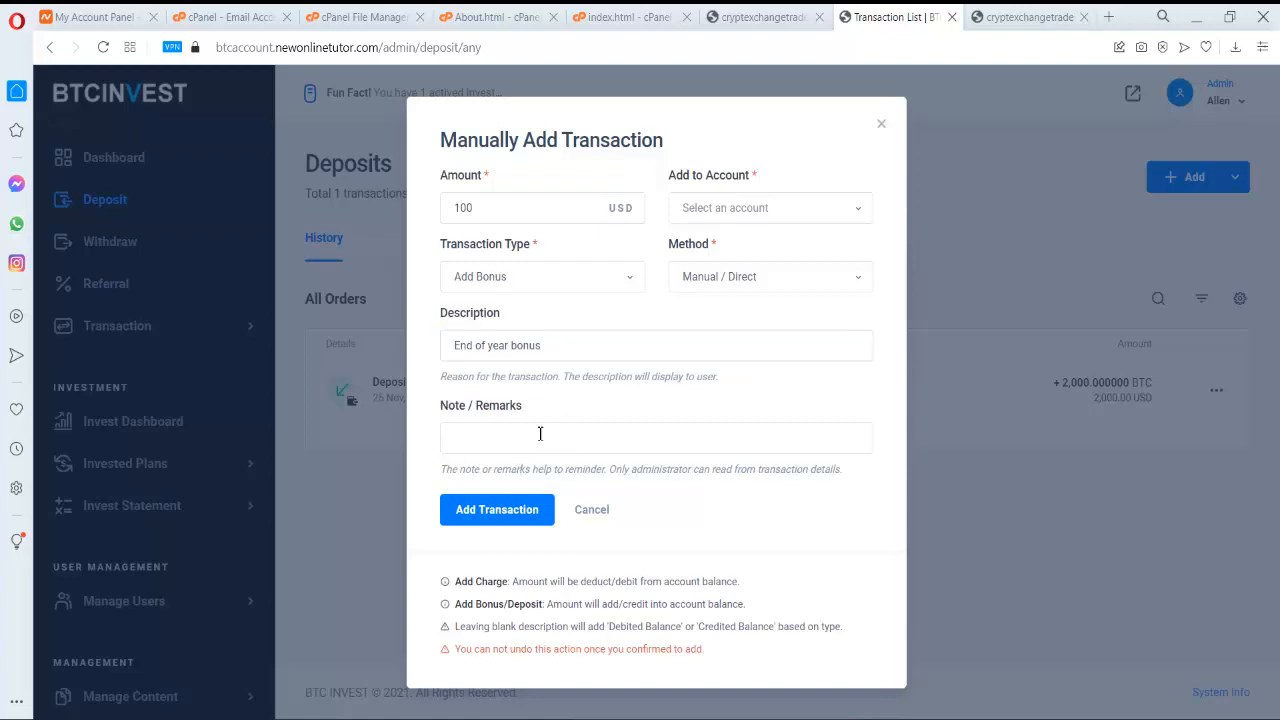
click(530, 510)
click(808, 220)
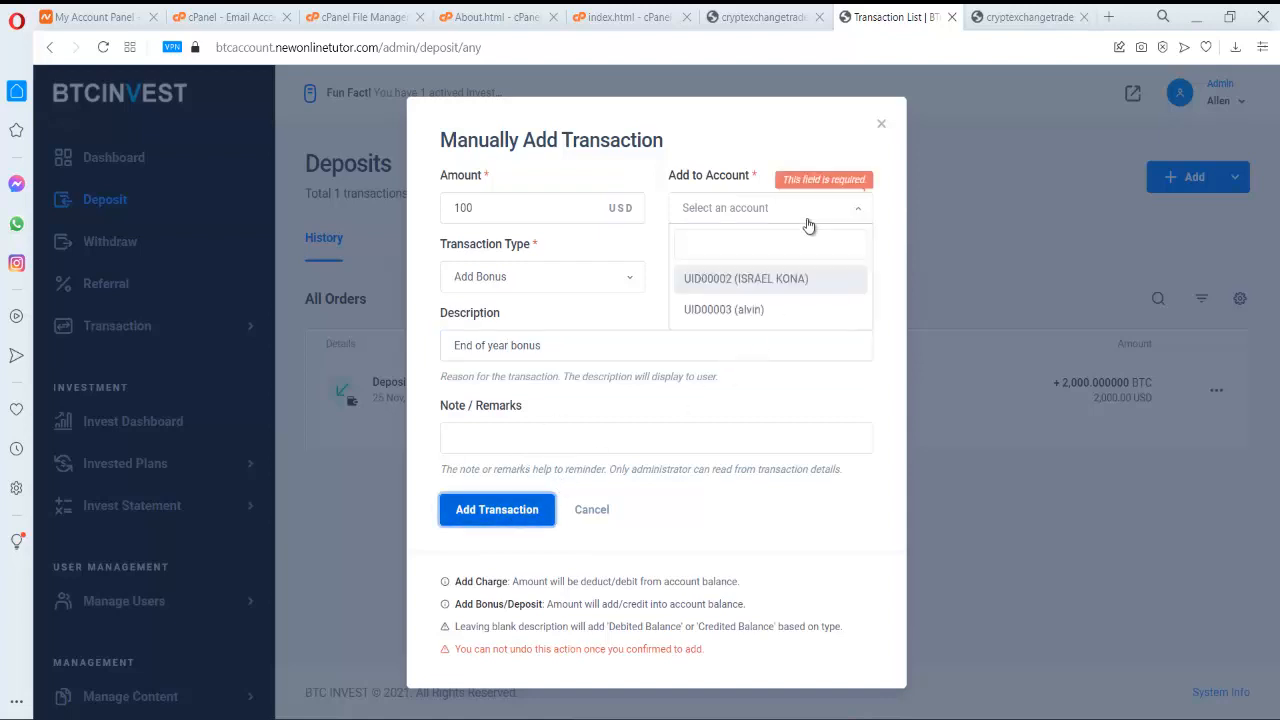
click(780, 310)
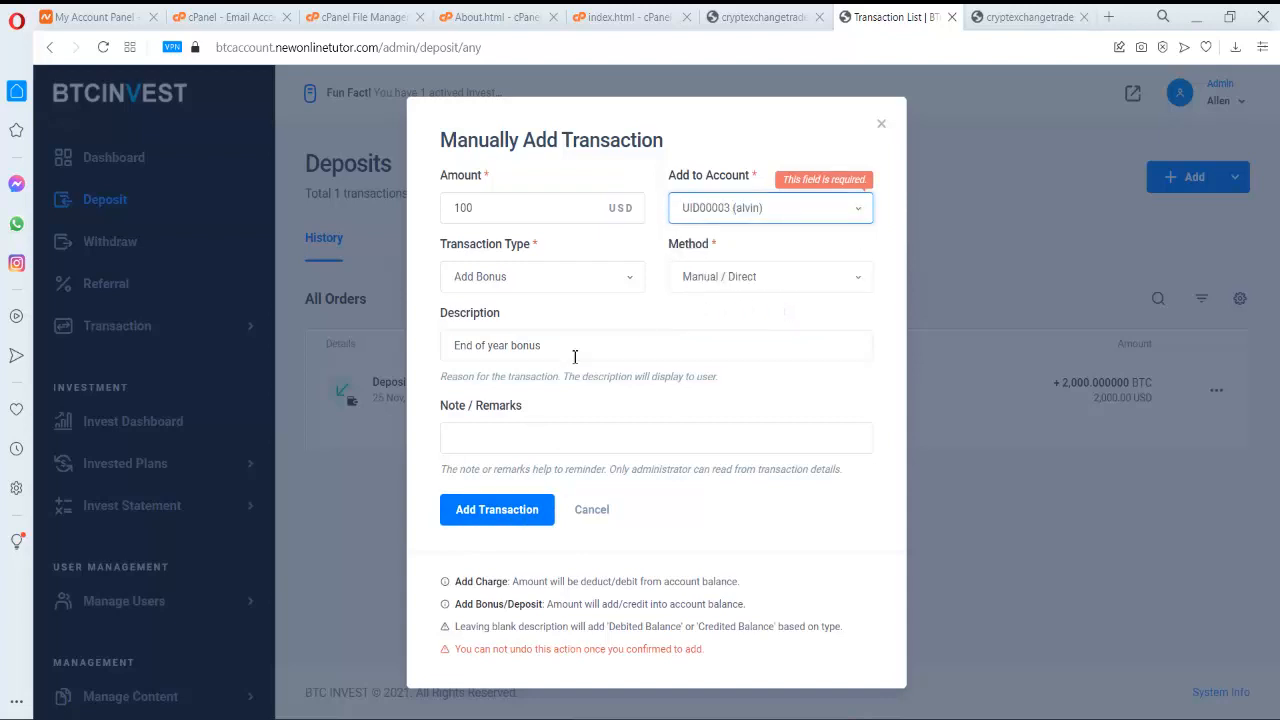
click(537, 517)
click(611, 489)
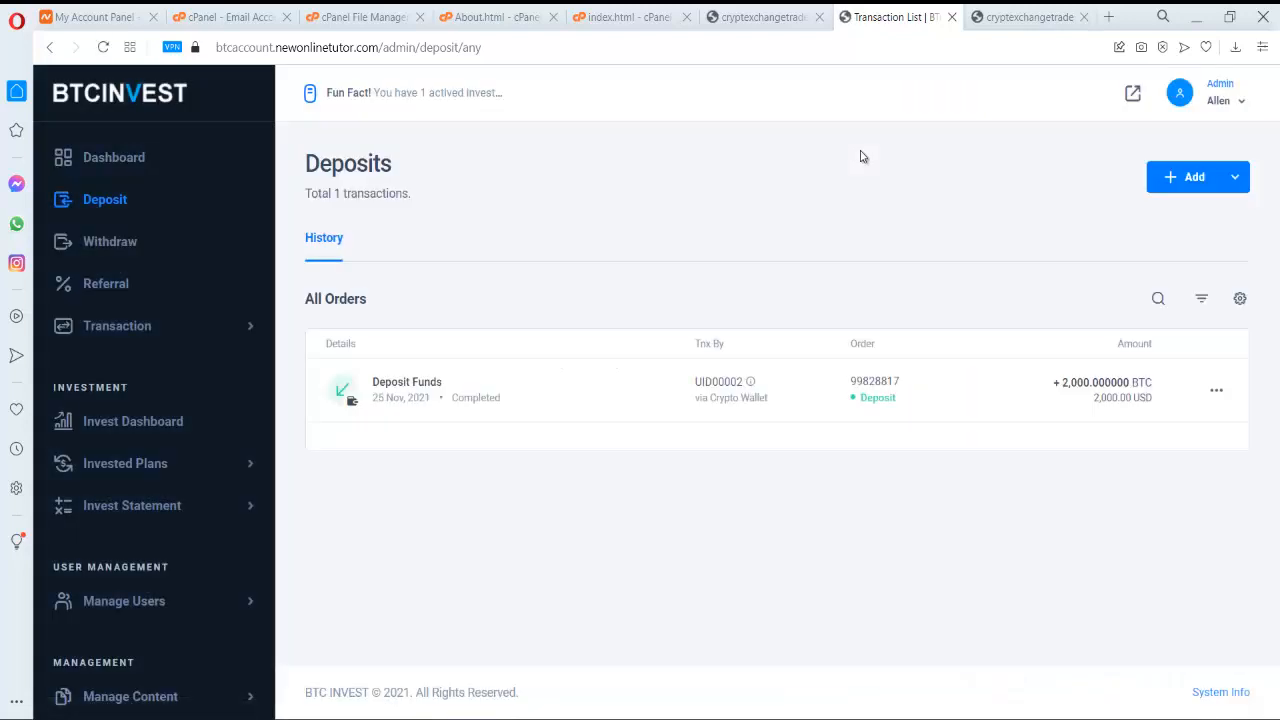
- Return to the admin overview dashboard and scroll through its totals
scroll(209, 514, down, 1)
scroll(222, 585, up, 1)
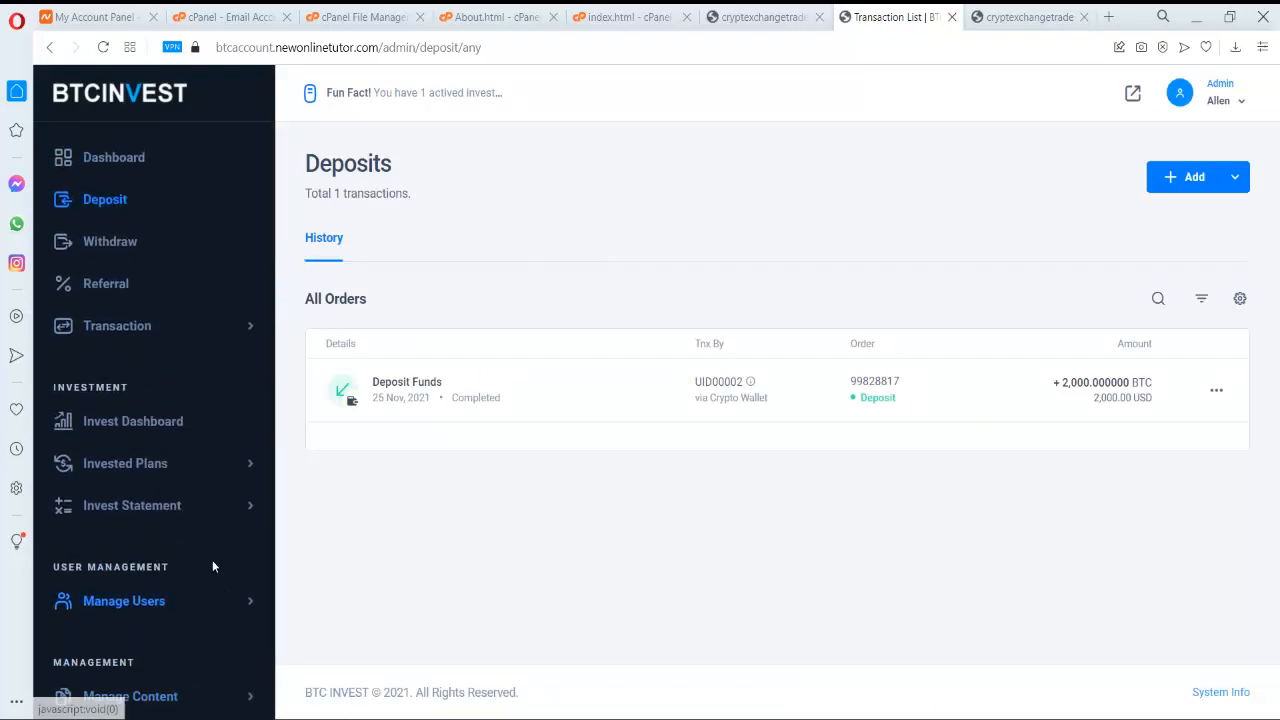
click(151, 158)
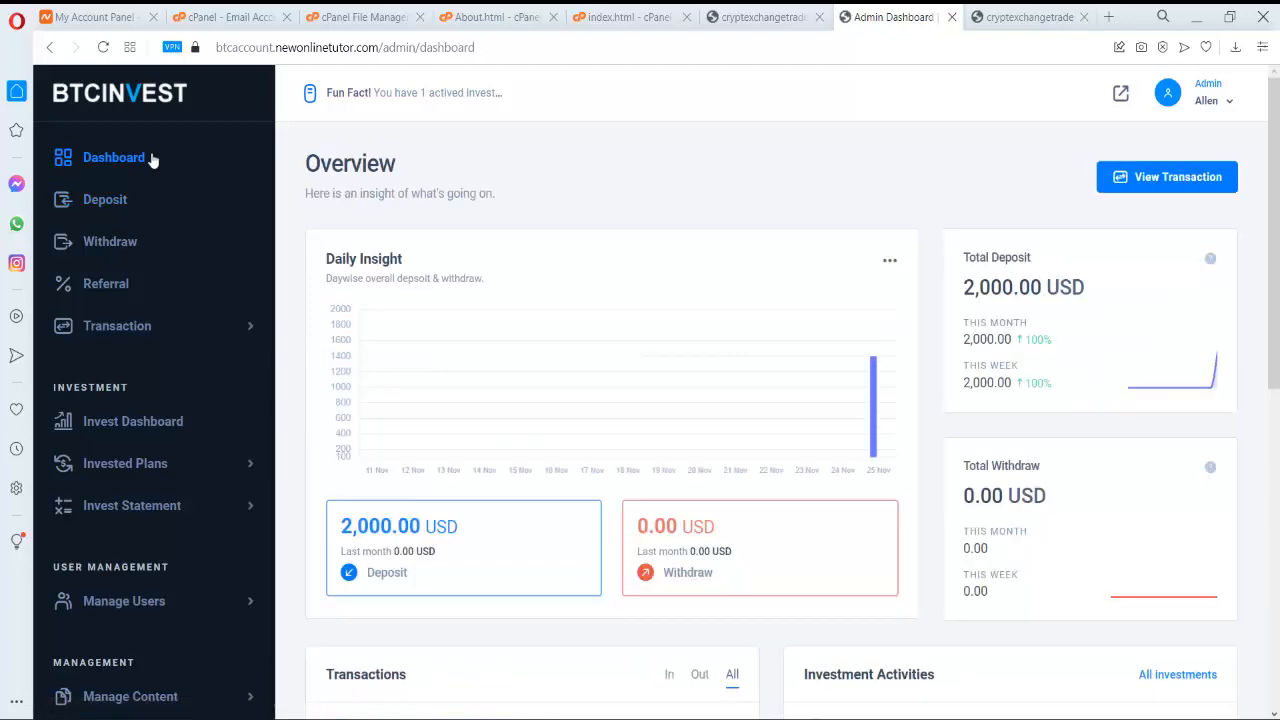
scroll(137, 310, down, 1)
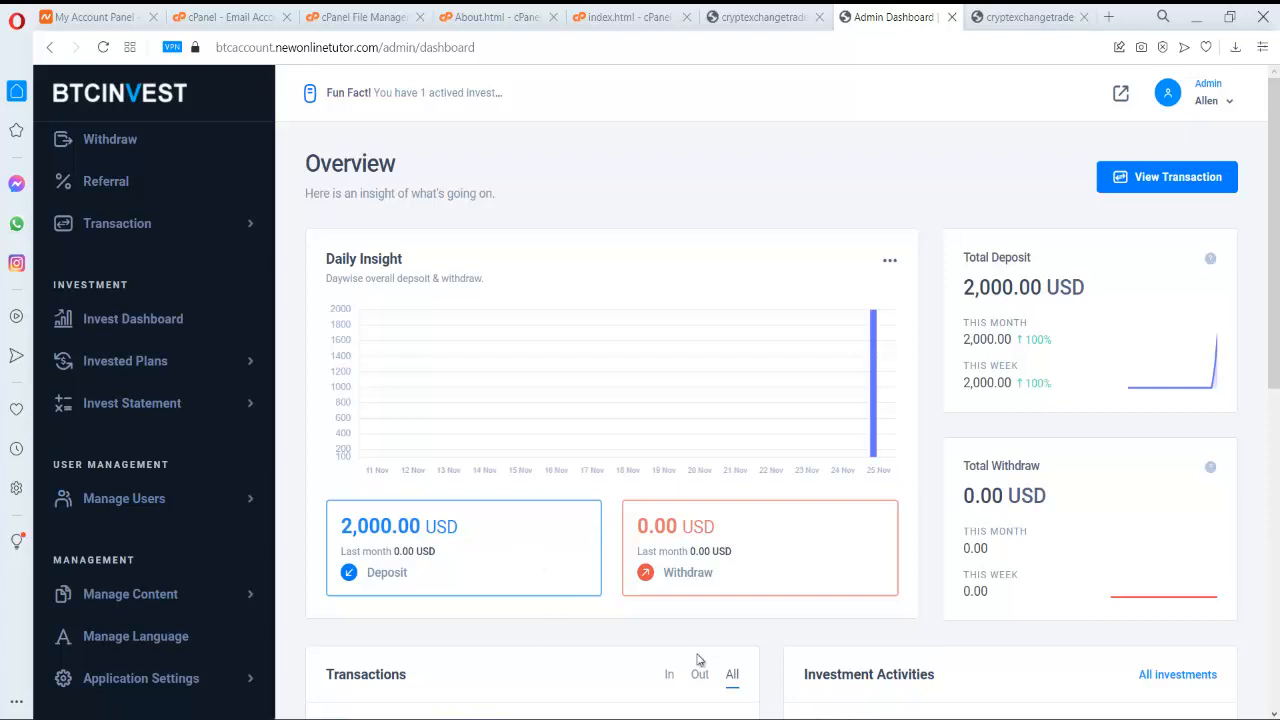
scroll(683, 633, down, 1)
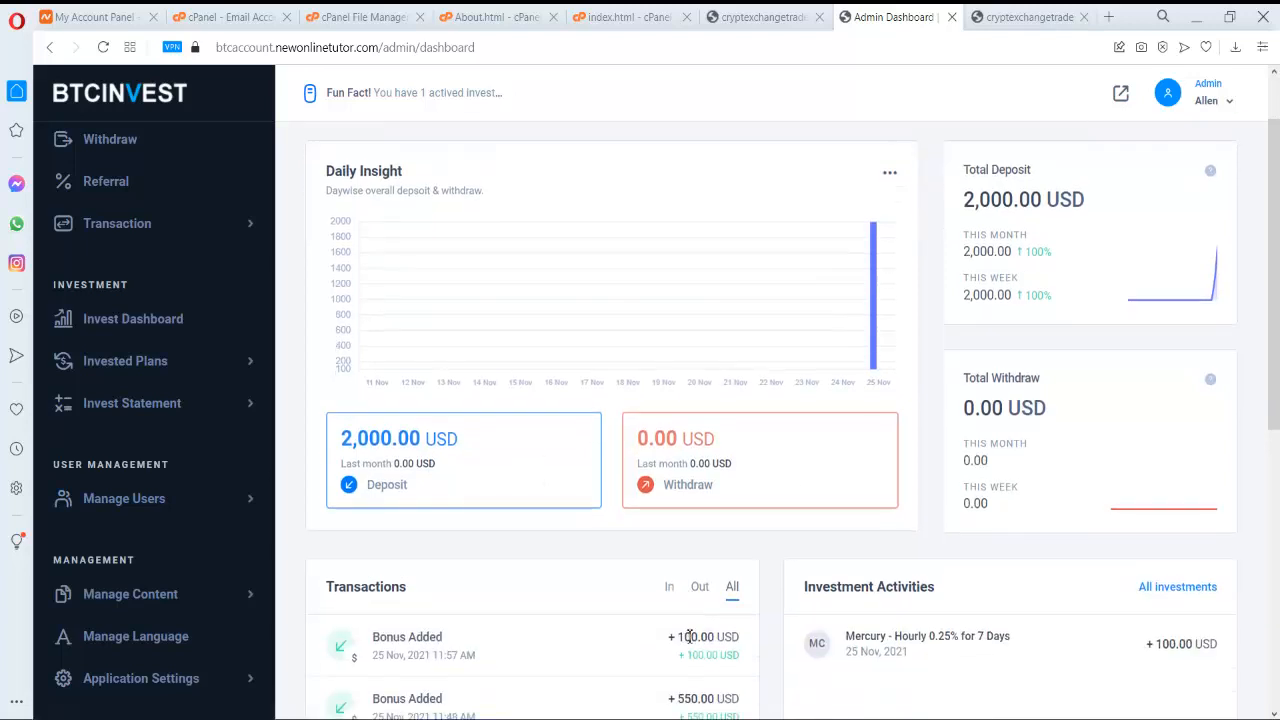
scroll(686, 640, up, 1)
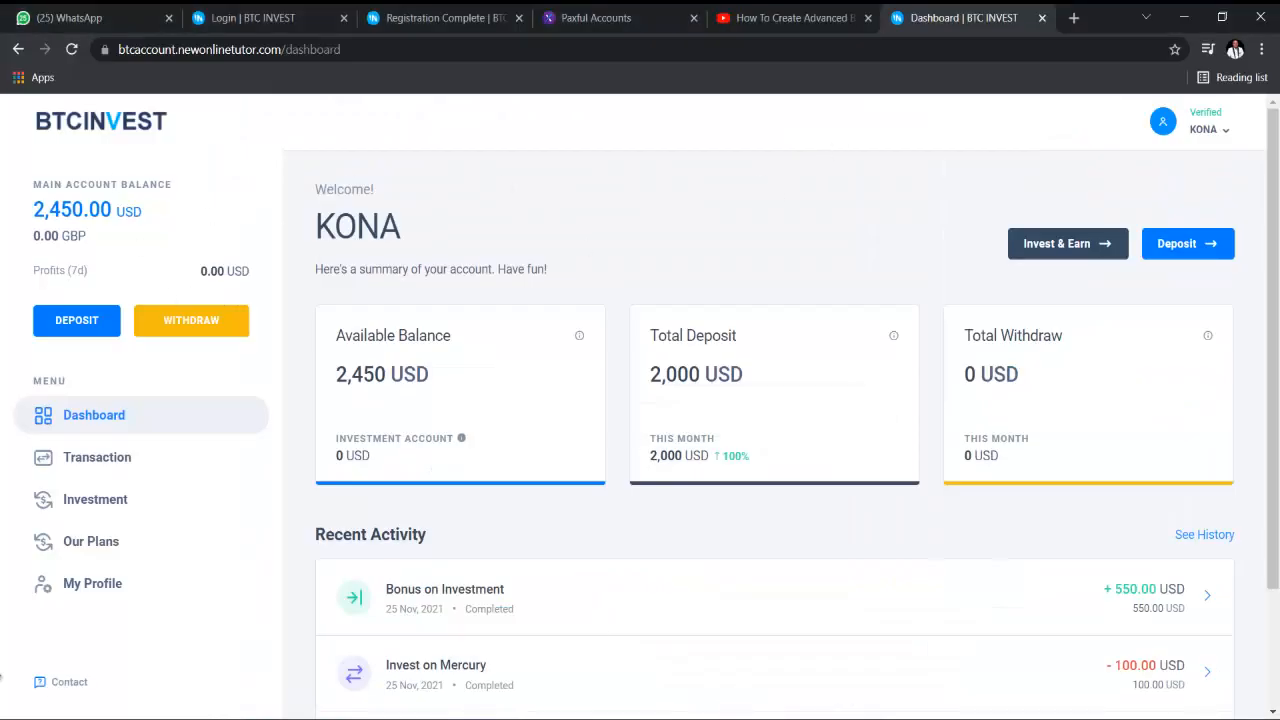
- Start a new withdrawal using the PayPal withdraw option
click(207, 333)
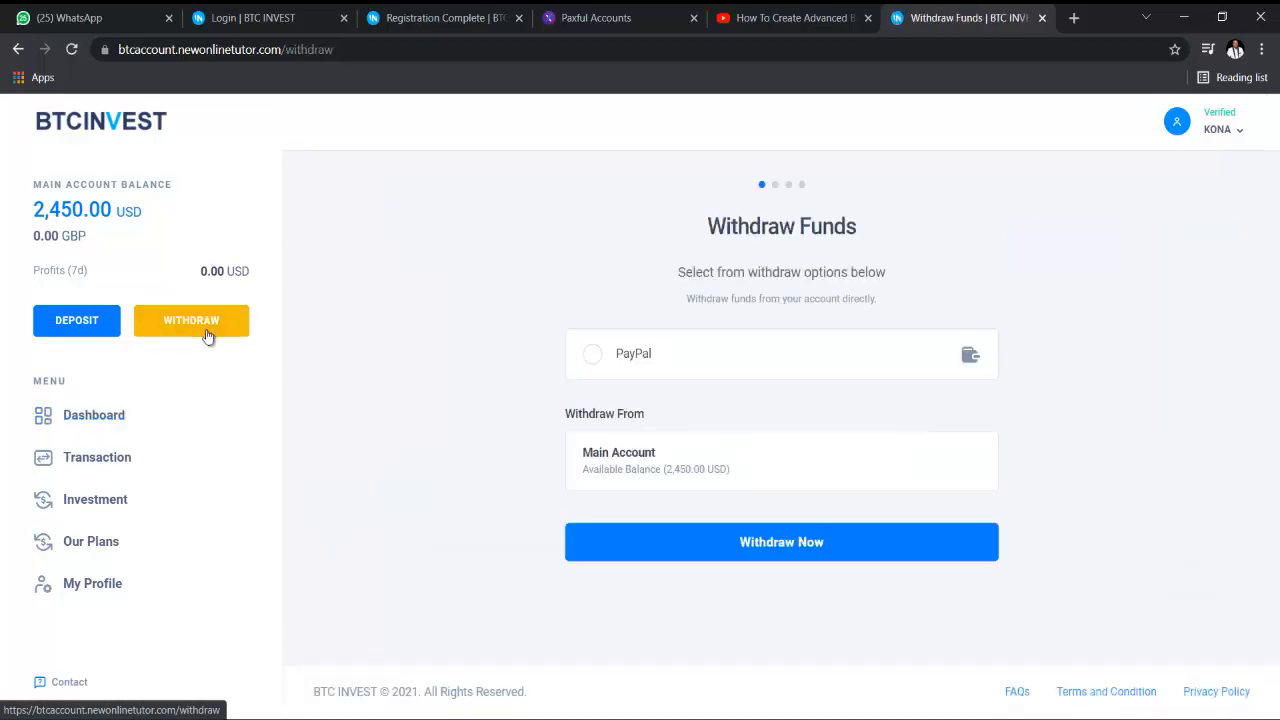
click(687, 363)
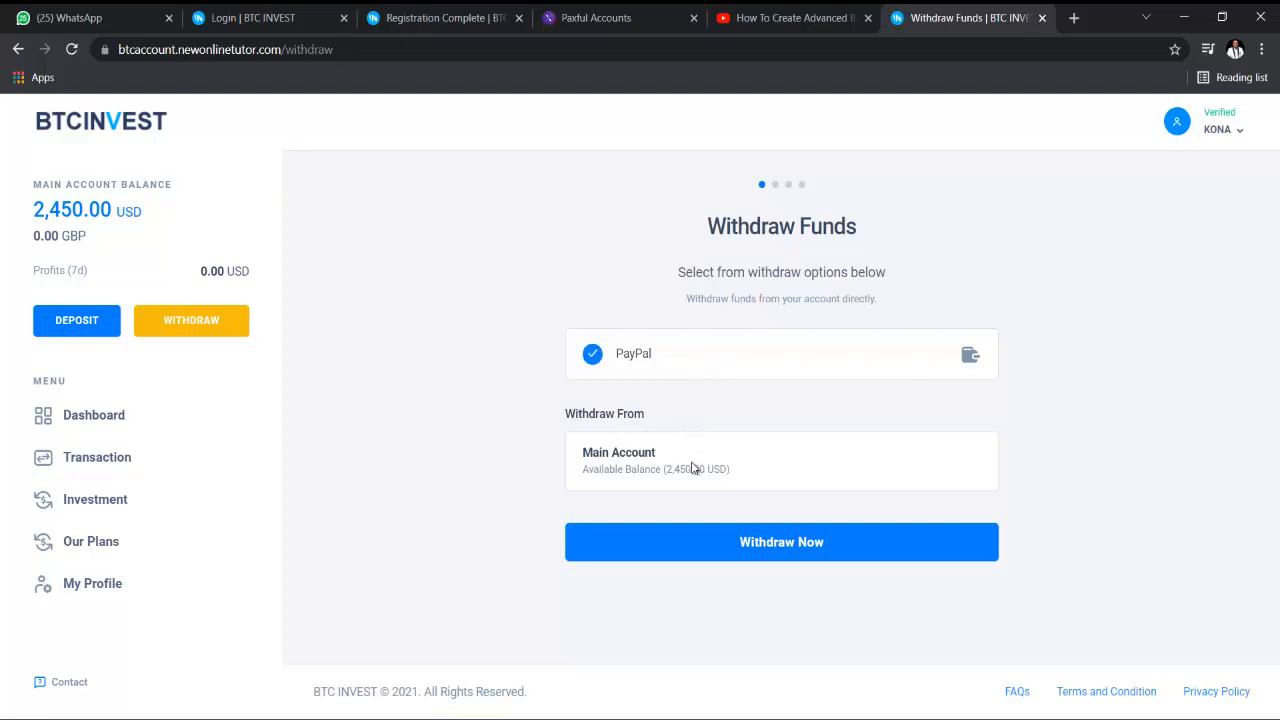
click(722, 553)
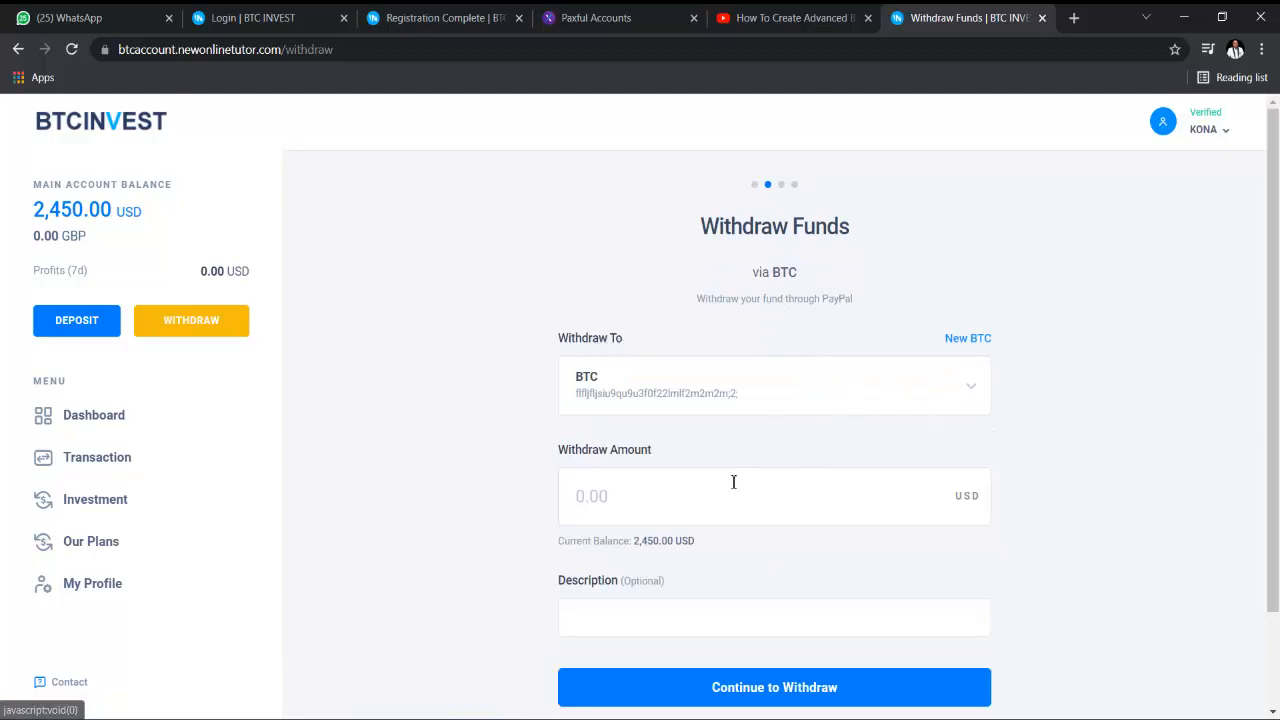
- Enter a withdrawal amount of 200 with the description 'fun'
click(675, 505)
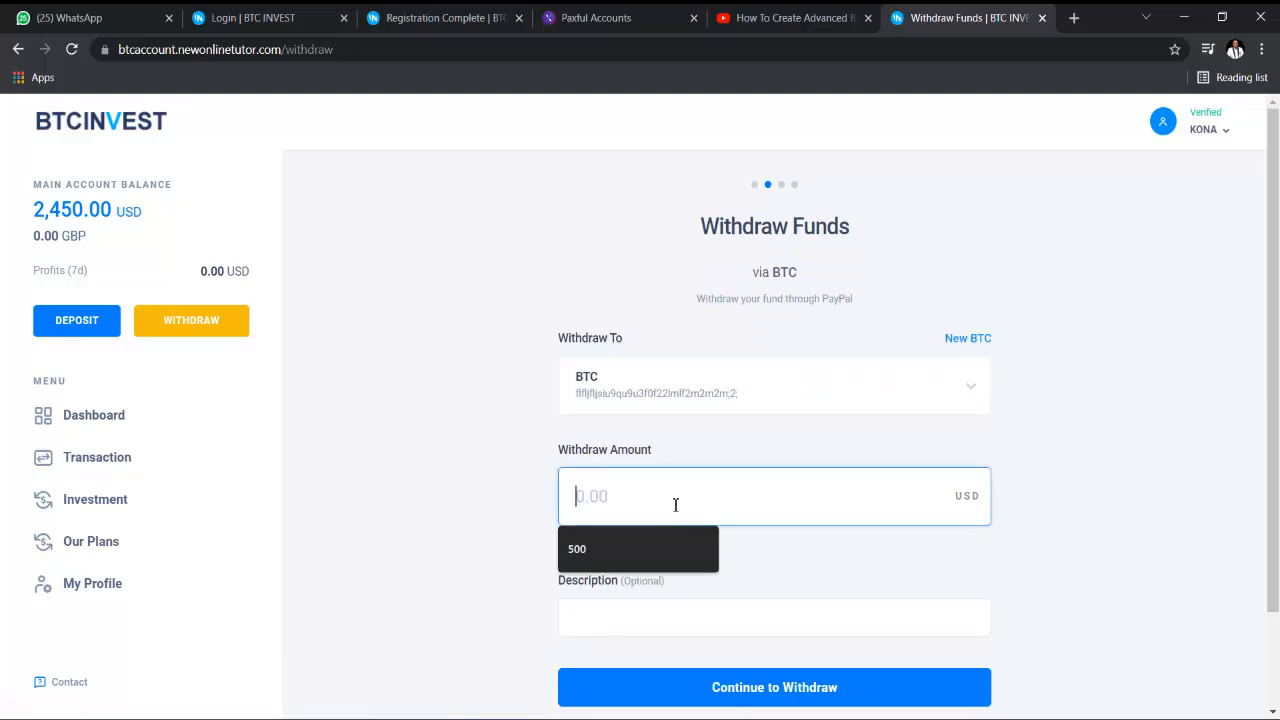
text(5)
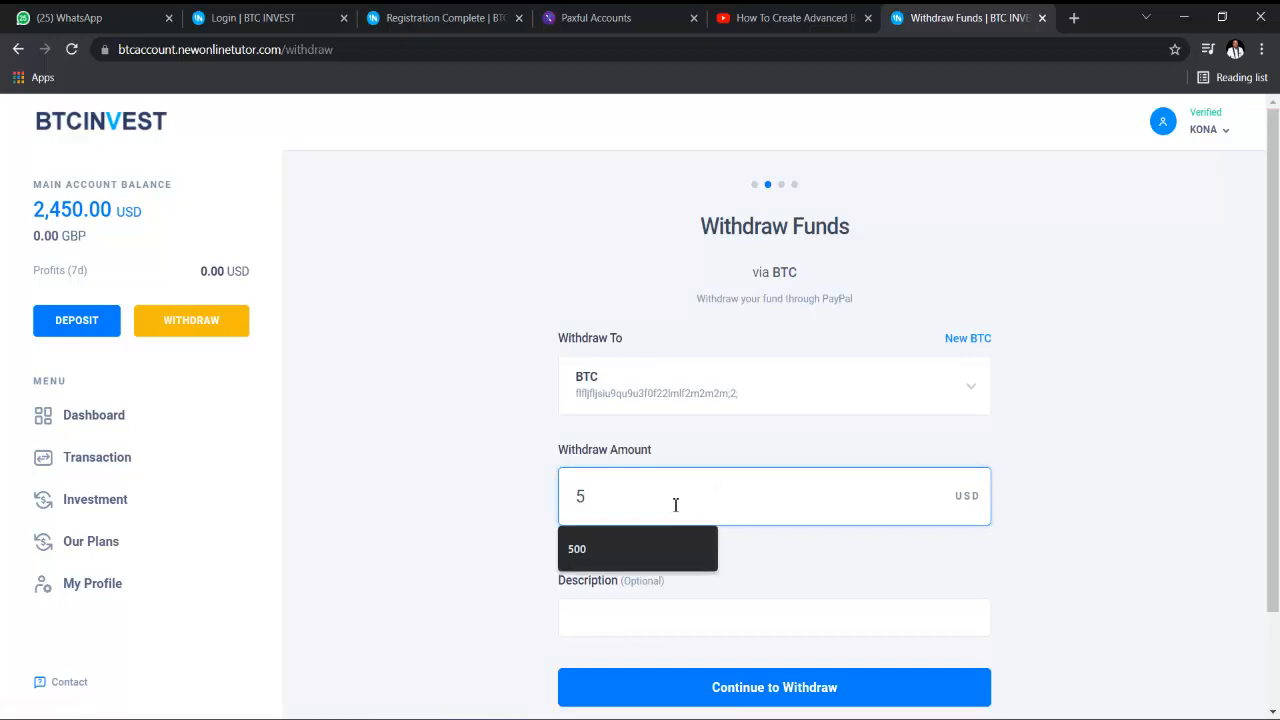
key(BackSpace)
text(200)
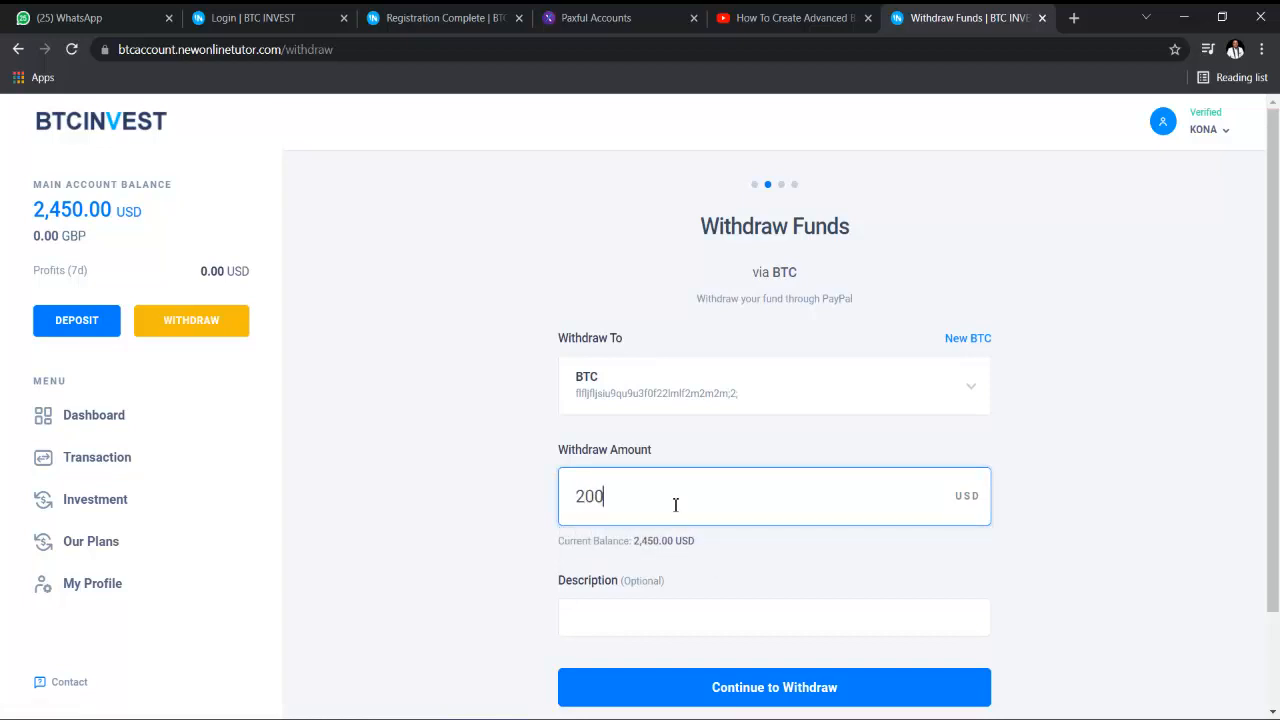
scroll(680, 512, down, 2)
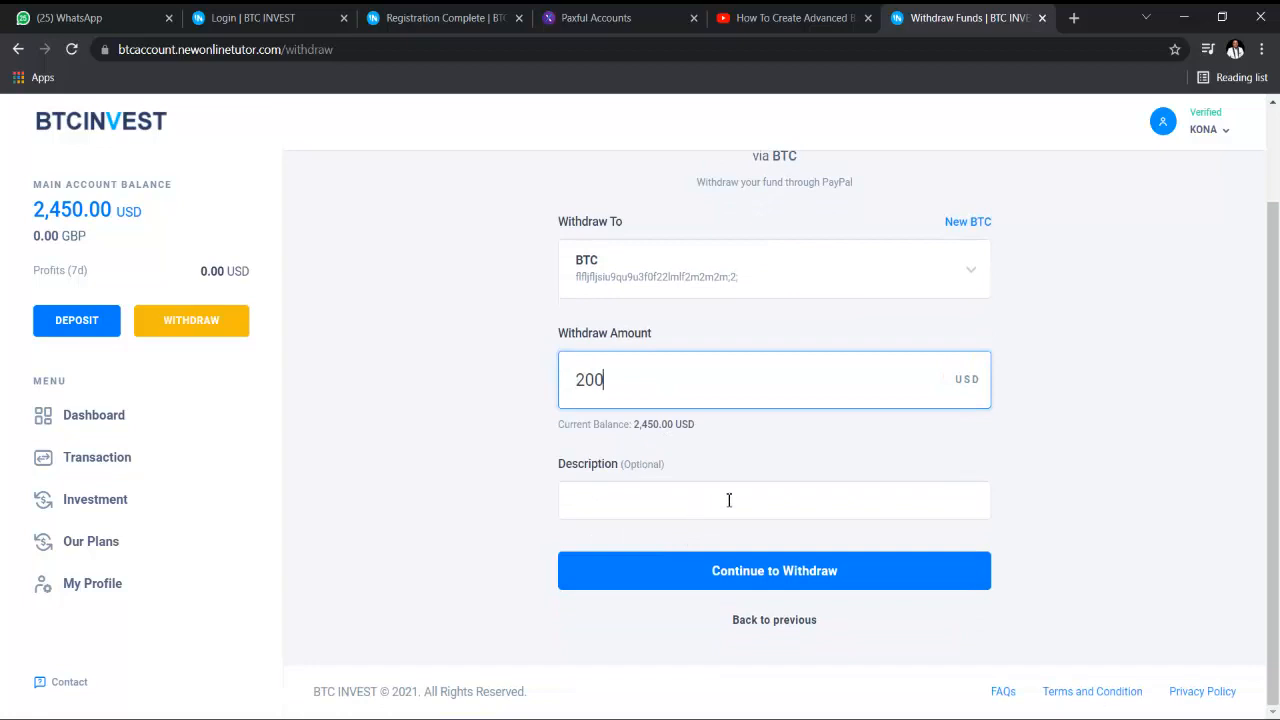
click(729, 500)
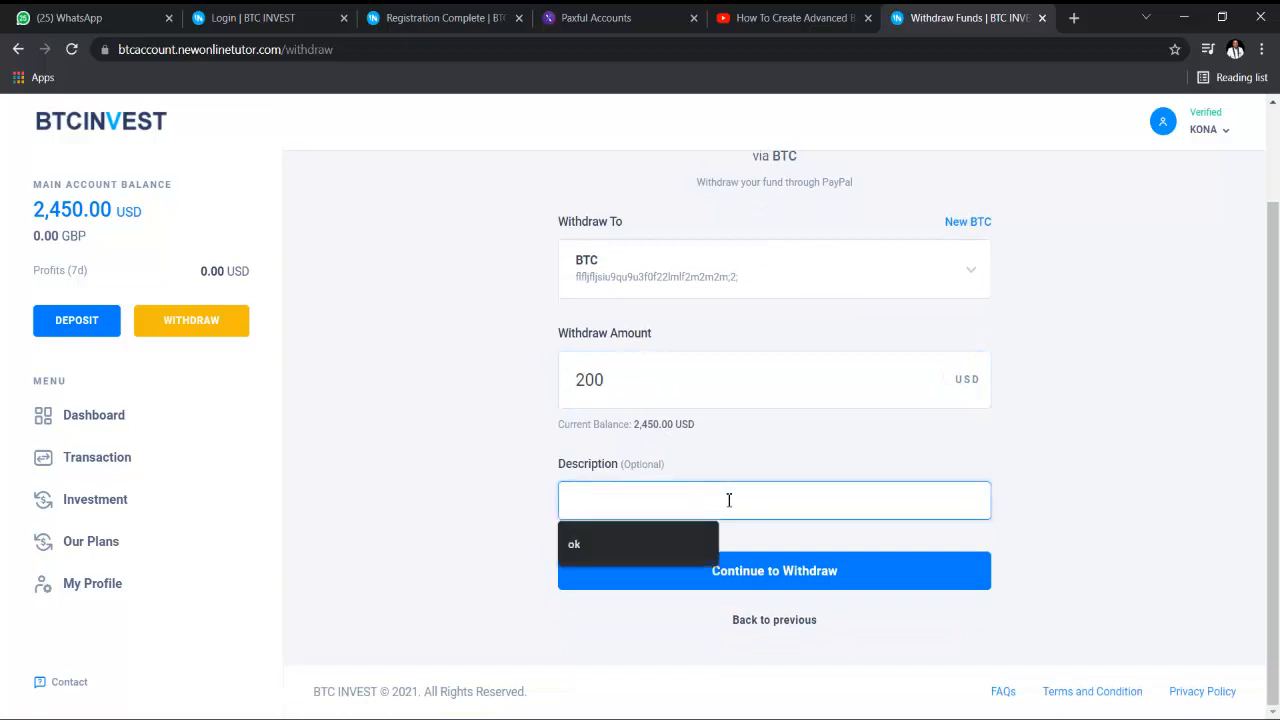
text(fun)
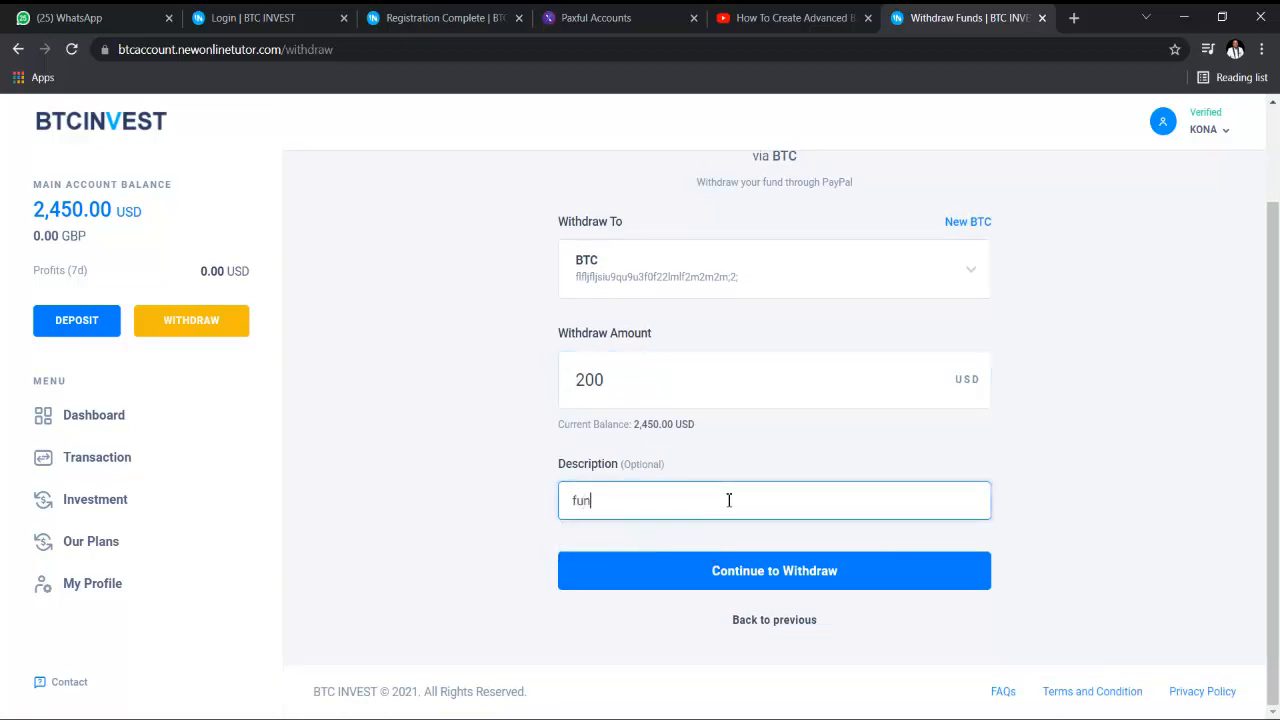
- Review and confirm the 200 USD withdrawal, then go back to the Dashboard
click(752, 570)
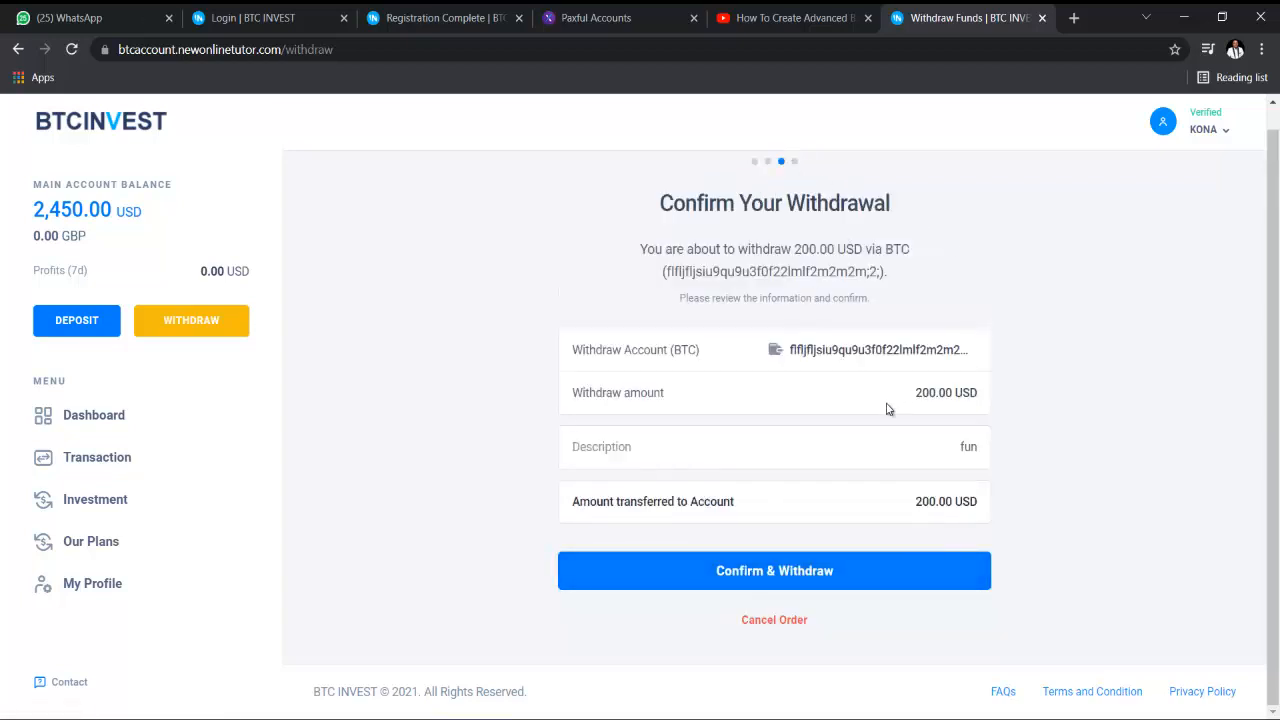
click(826, 588)
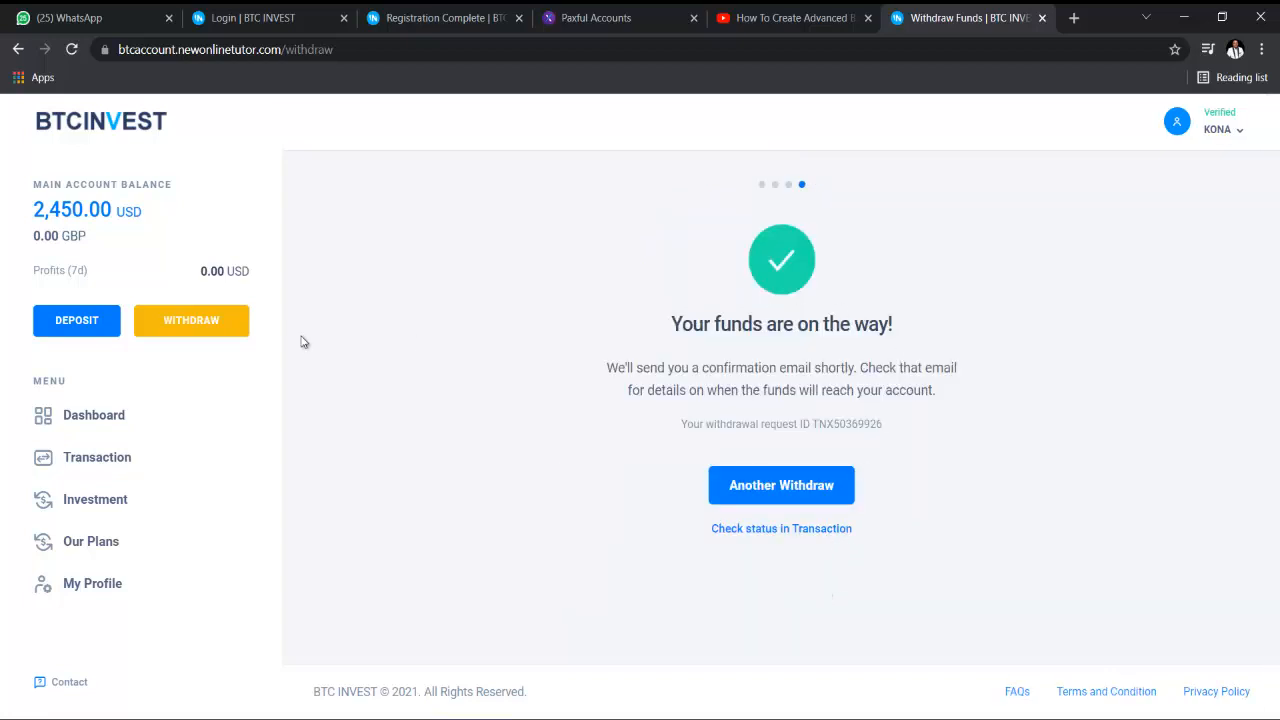
click(145, 418)
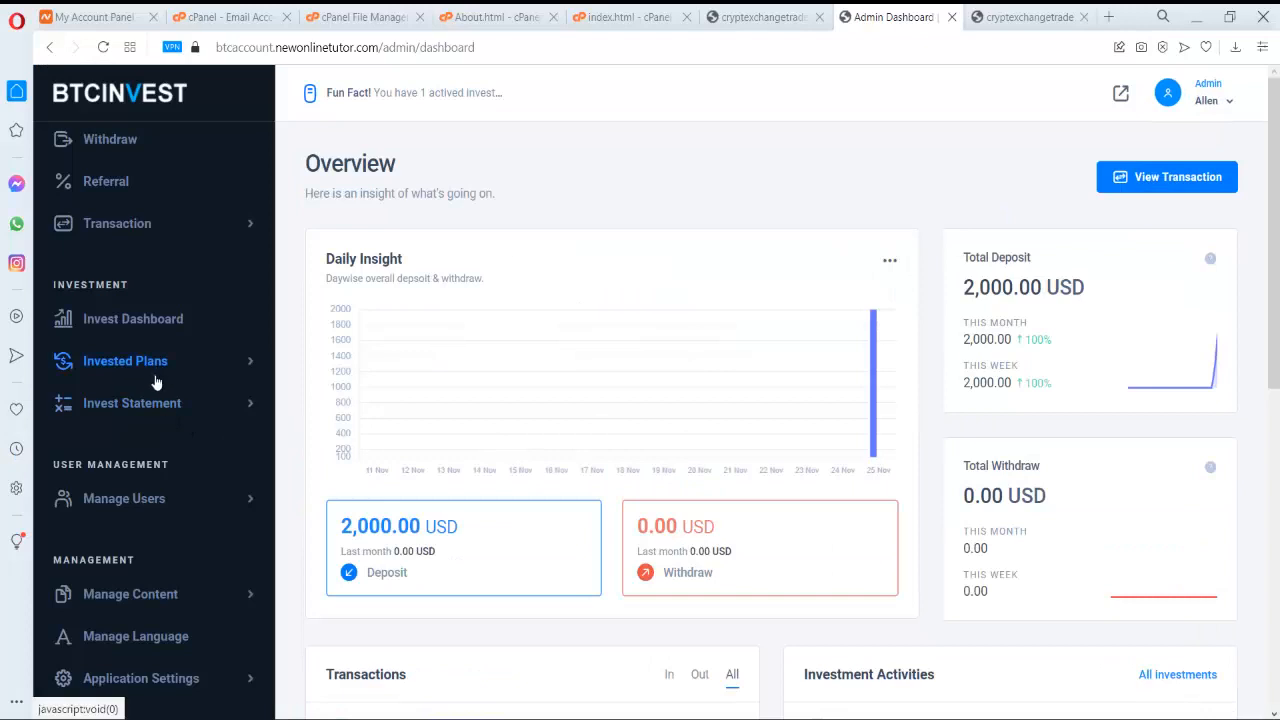
- Open the admin Withdraw page listing the pending withdrawal requests
scroll(165, 250, up, 3)
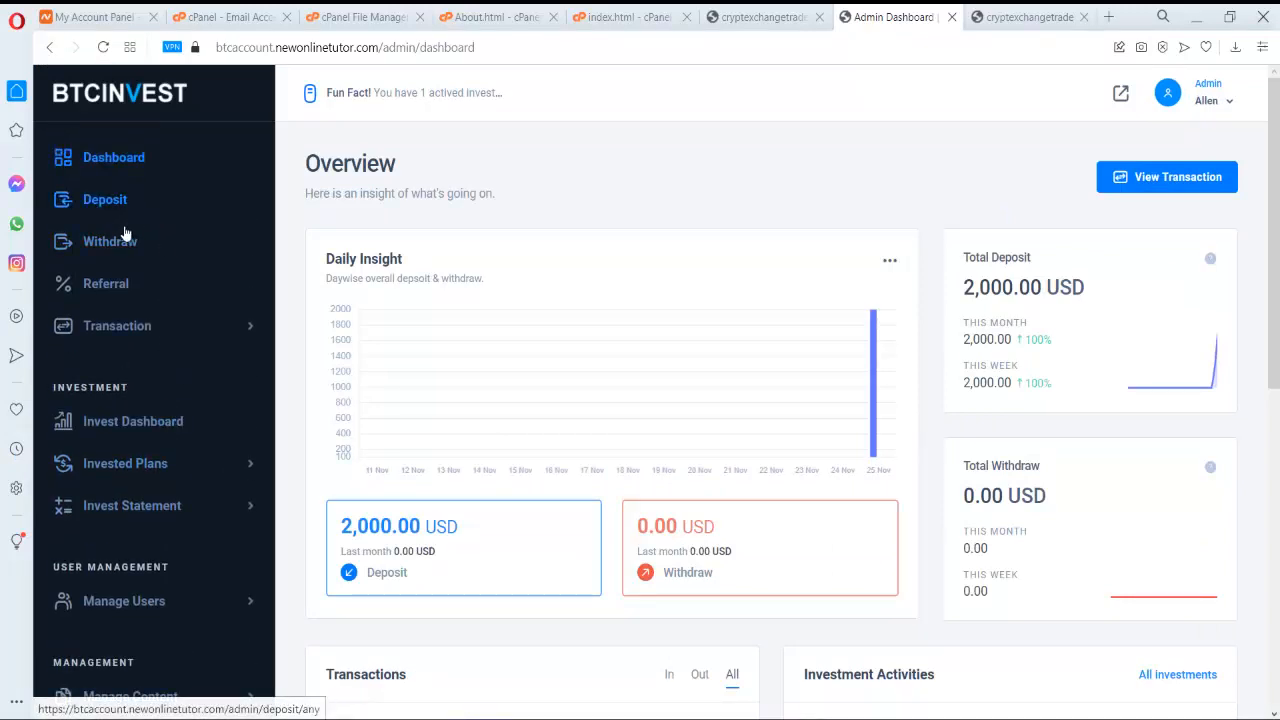
click(127, 249)
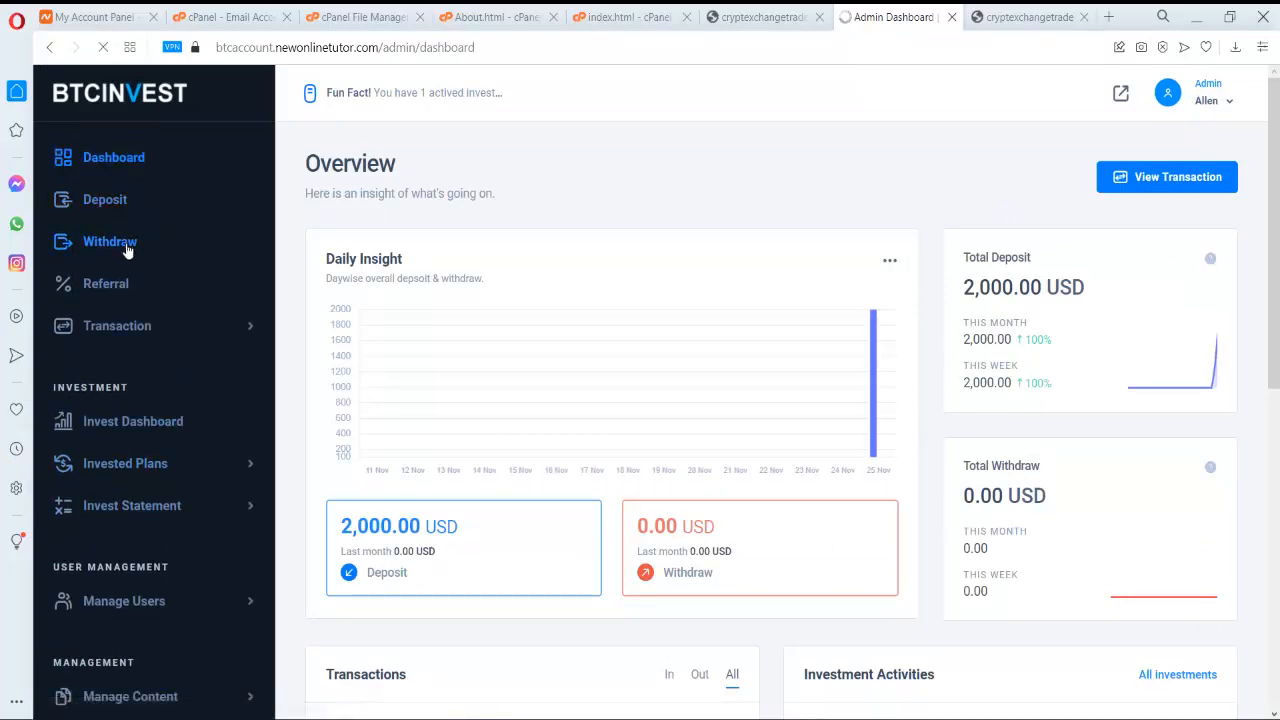
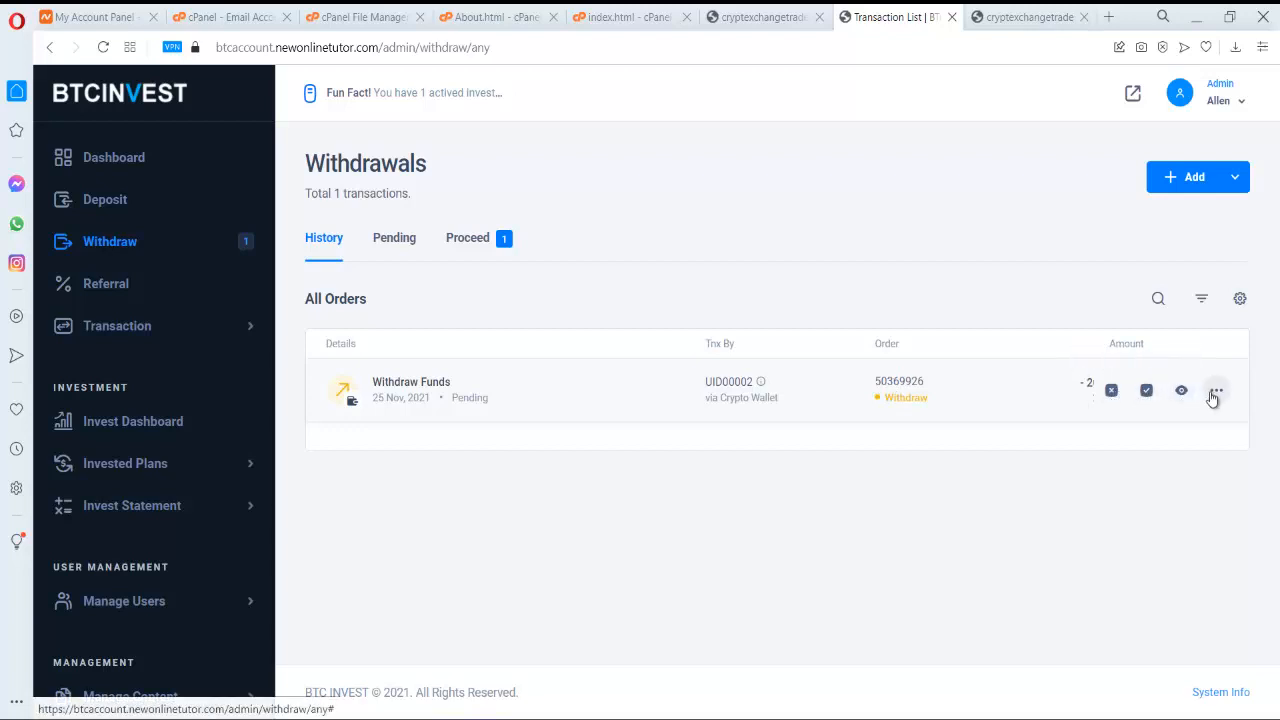
- Confirm the pending 200 USD crypto-wallet withdrawal request so its status becomes Confirmed
click(1147, 391)
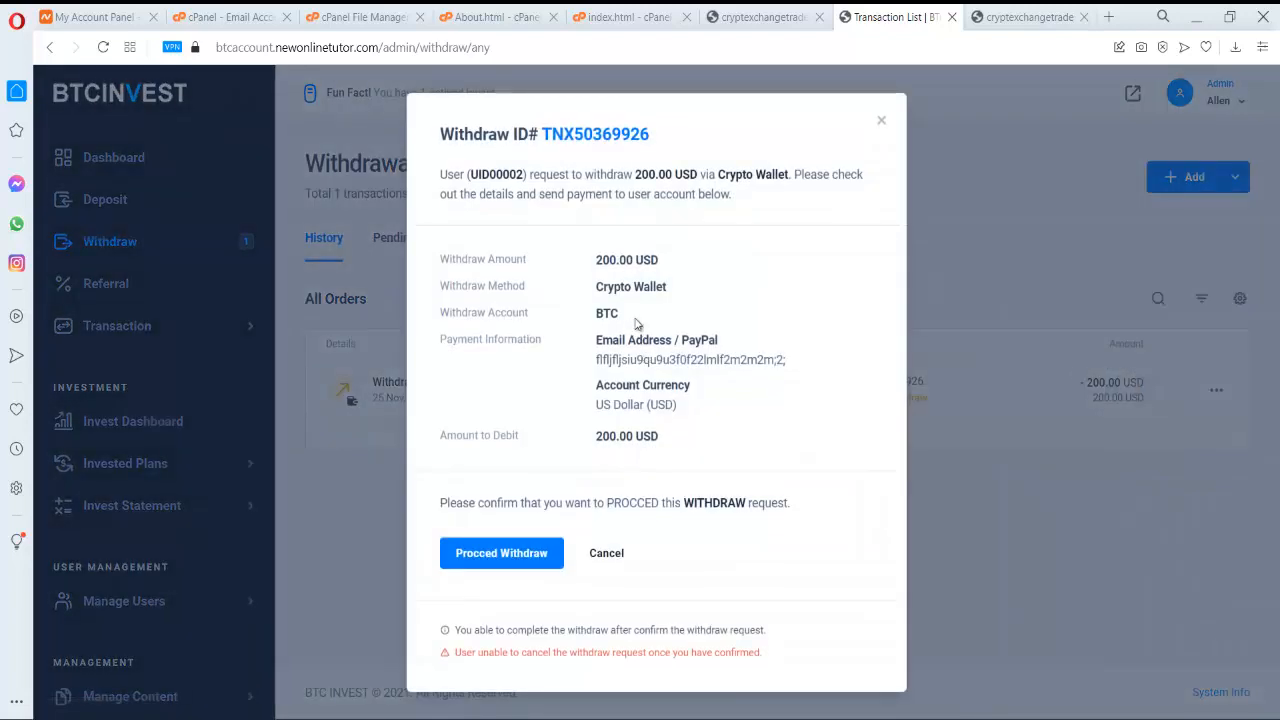
click(528, 556)
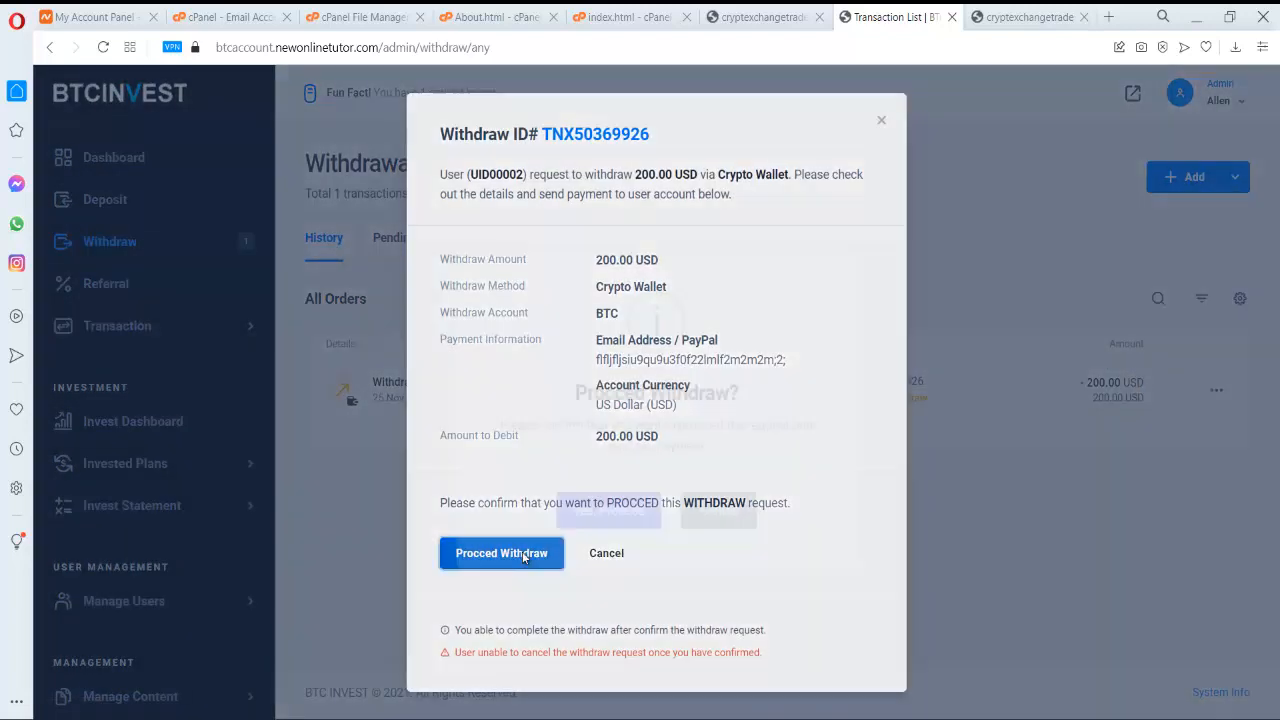
click(612, 495)
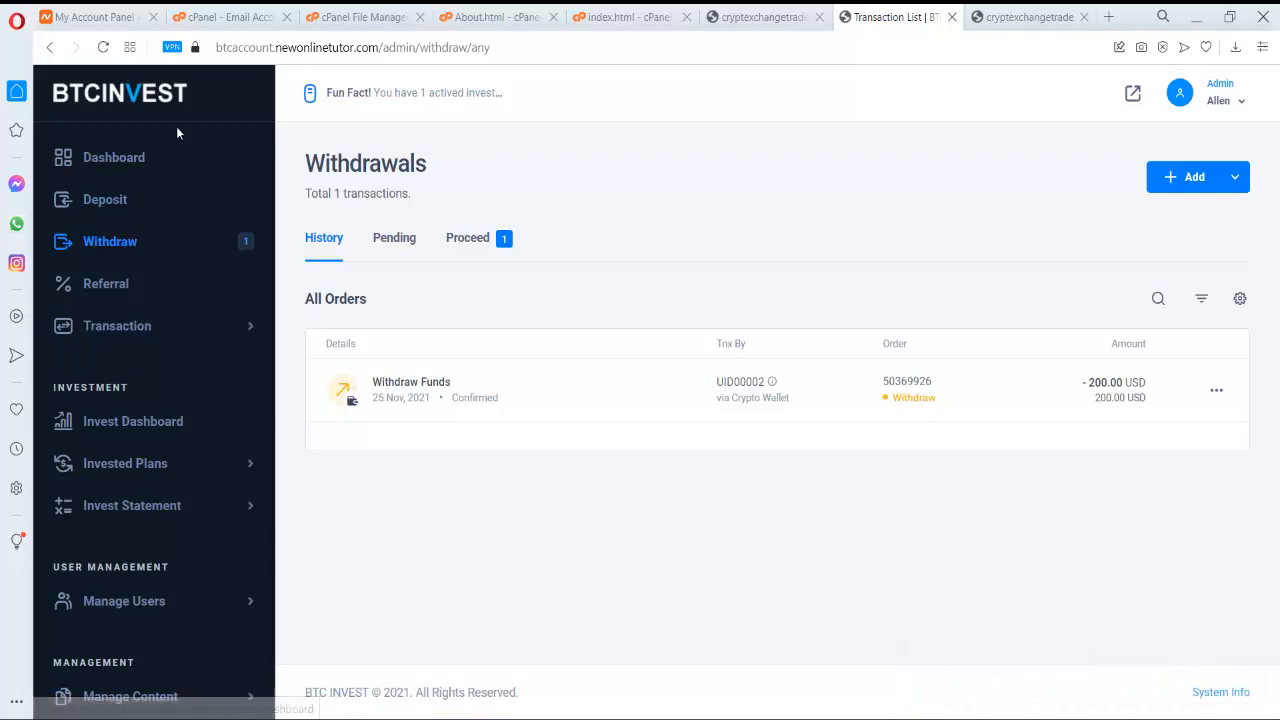
- Open Transaction > Withdrawal in the admin and start completing the confirmed 200 USD withdrawal
click(135, 170)
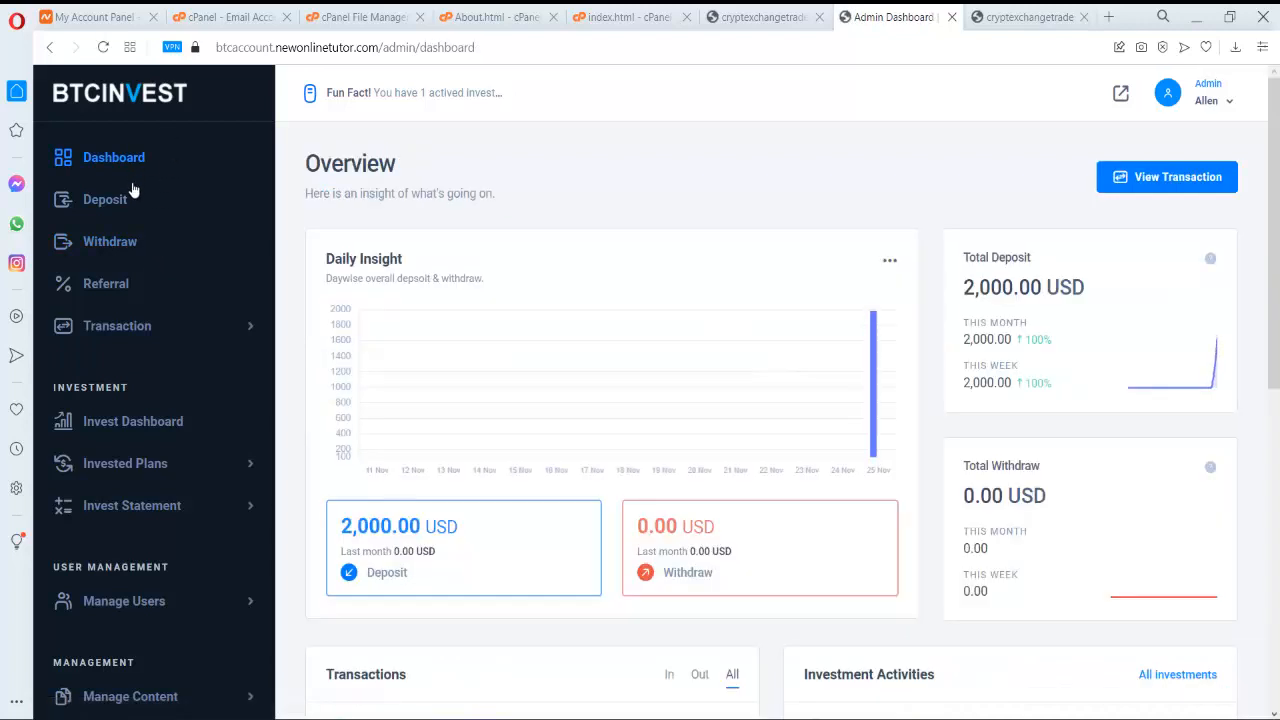
click(150, 340)
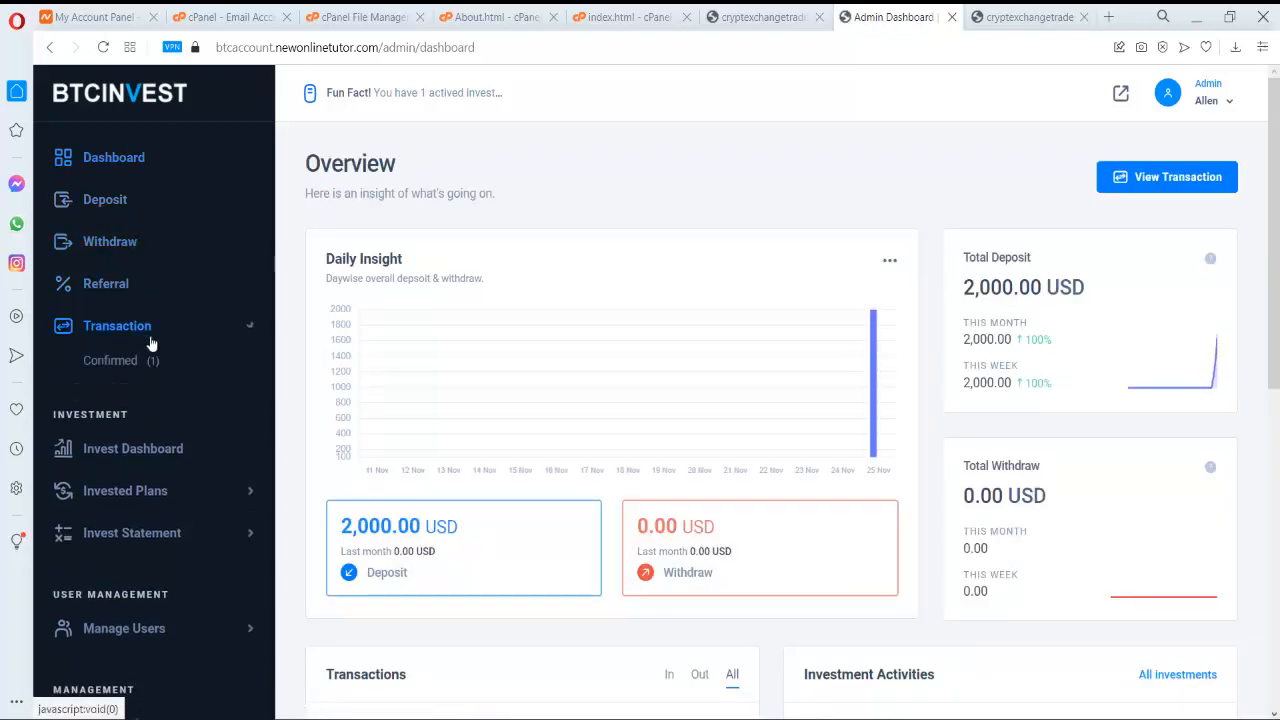
click(133, 425)
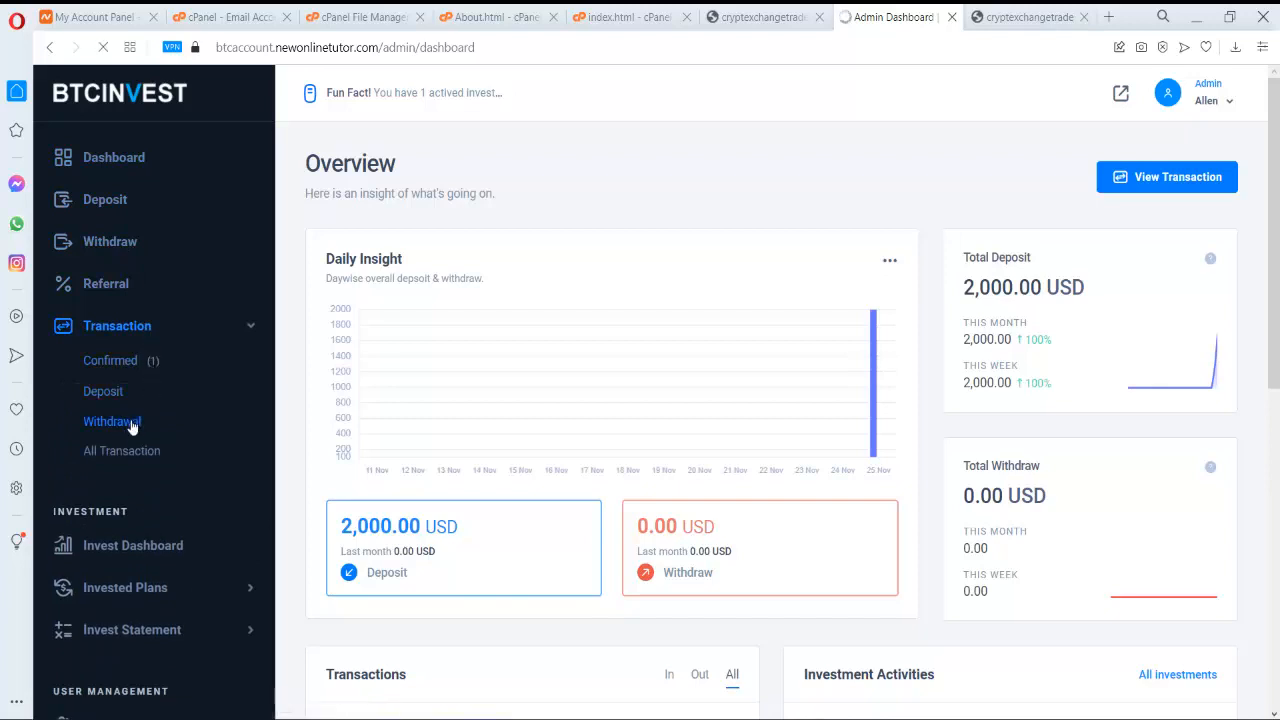
mouse_move(1111, 390)
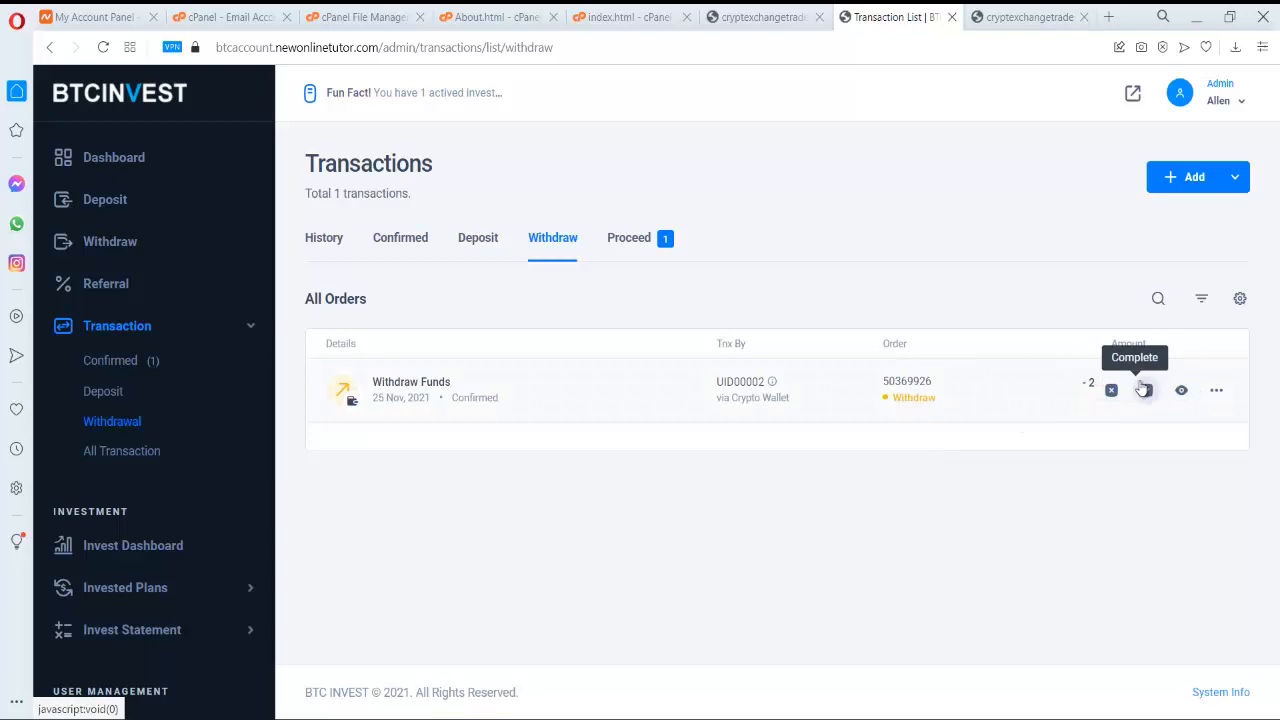
mouse_move(393, 395)
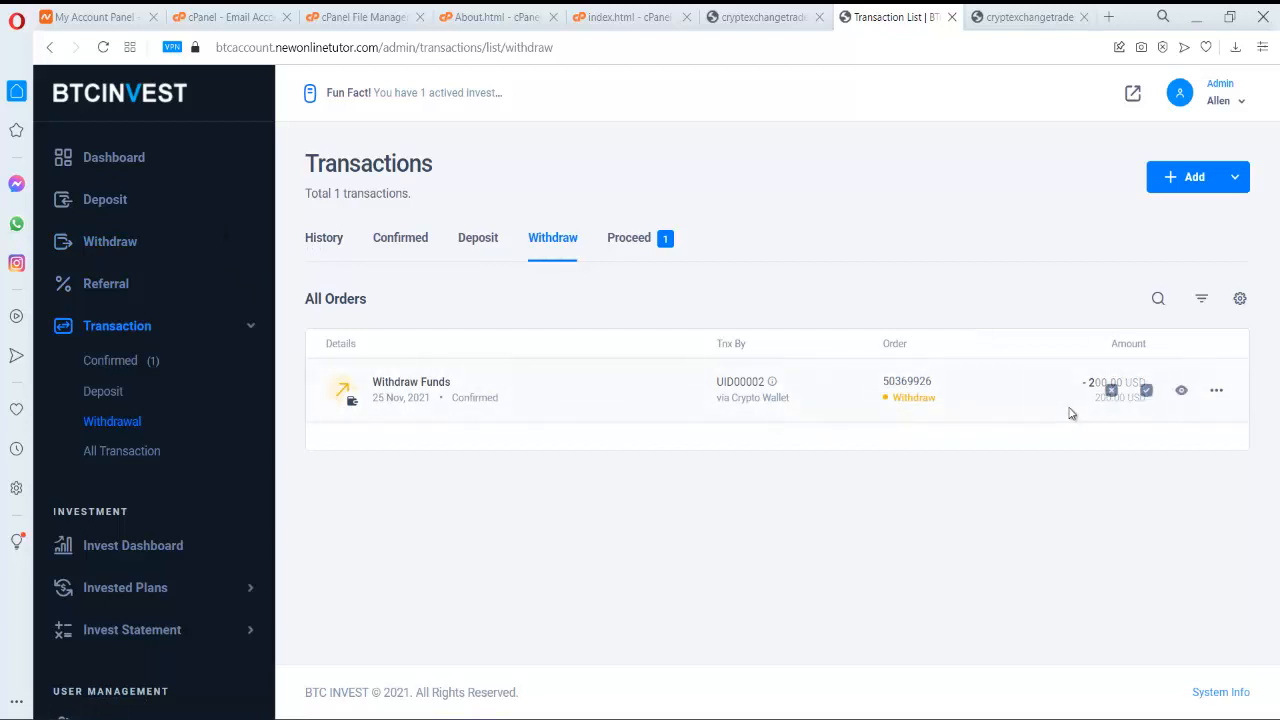
click(1146, 390)
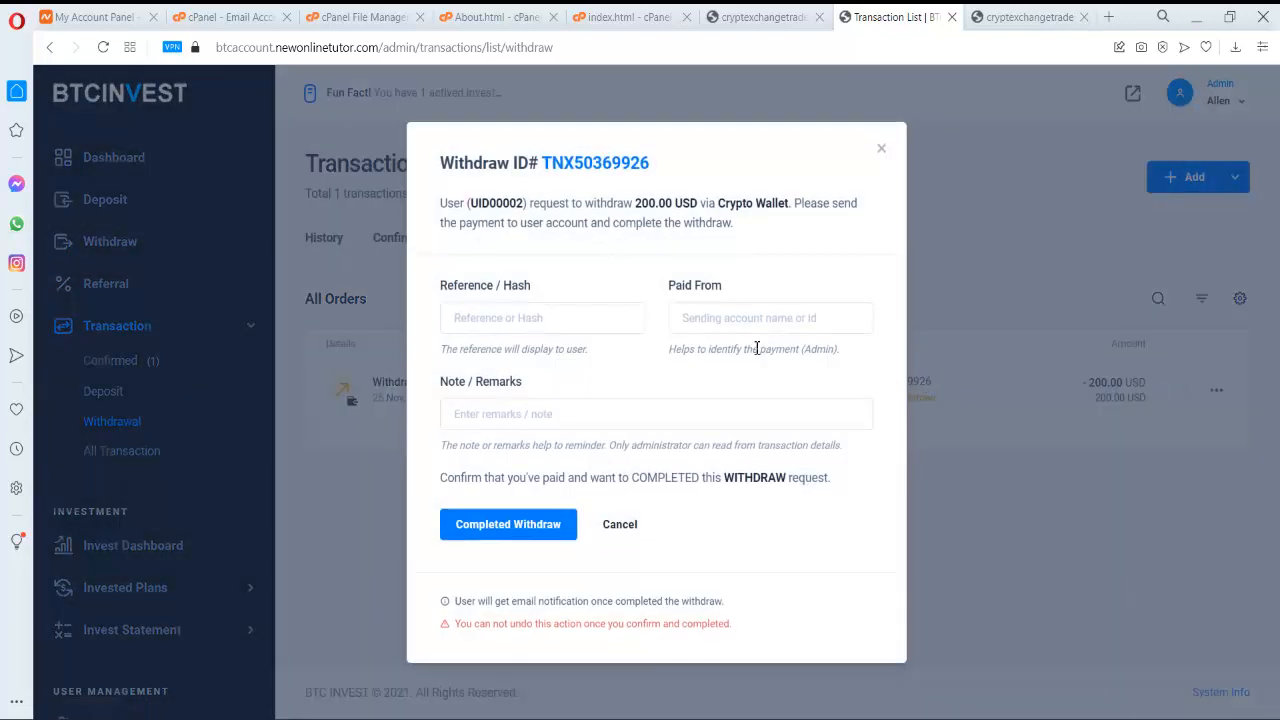
- Enter Reference/Hash 'j' and Paid From 'b', mark it Completed, then switch to the user dashboard
click(515, 325)
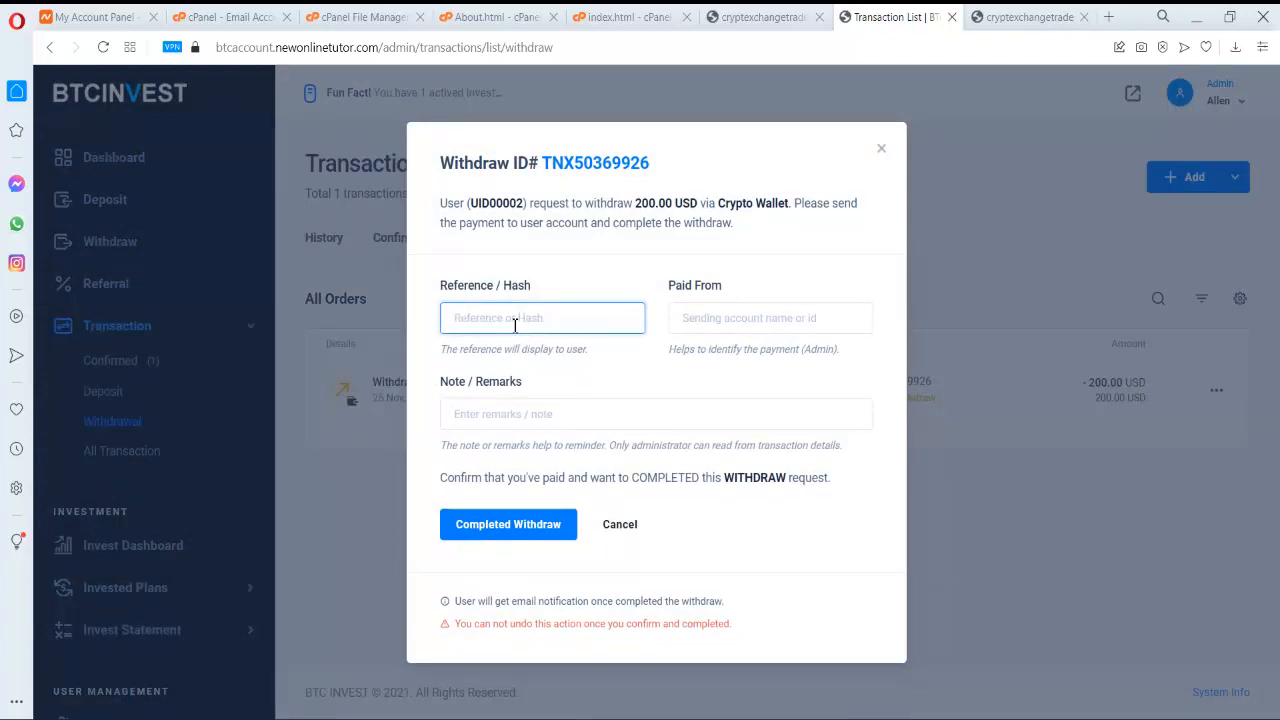
text(j122222)
click(736, 322)
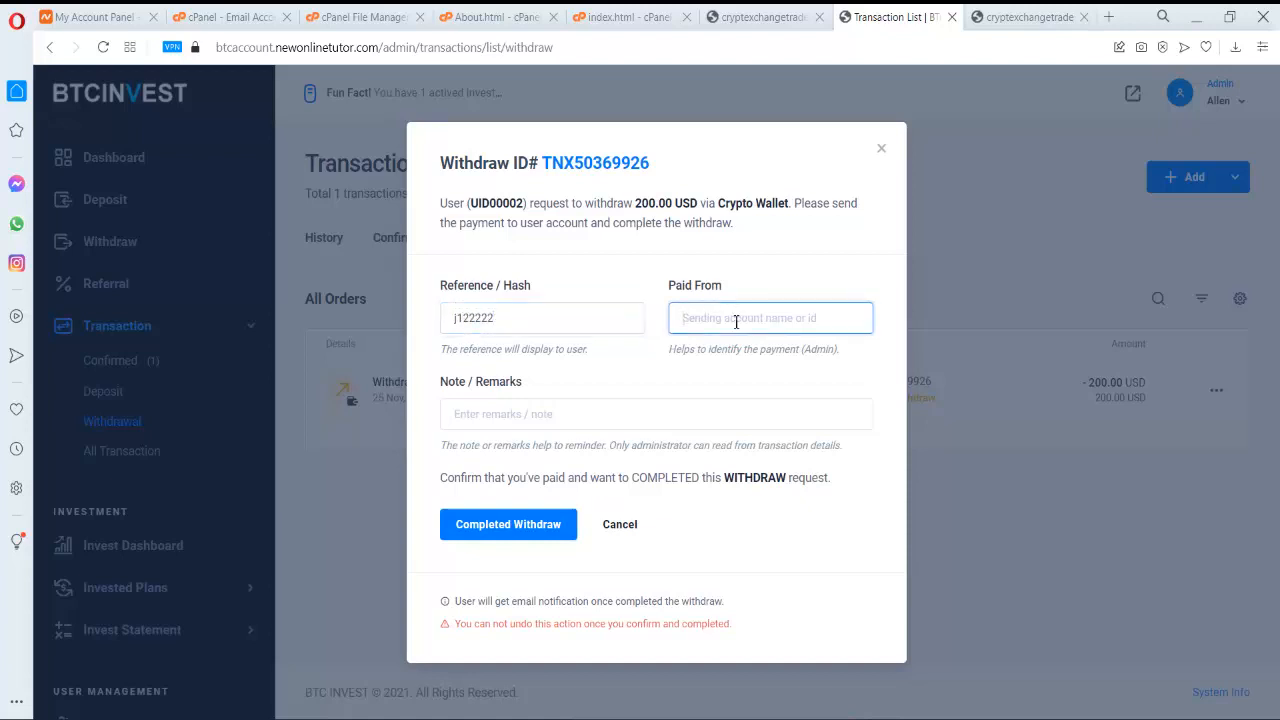
text(btcinvest)
click(549, 526)
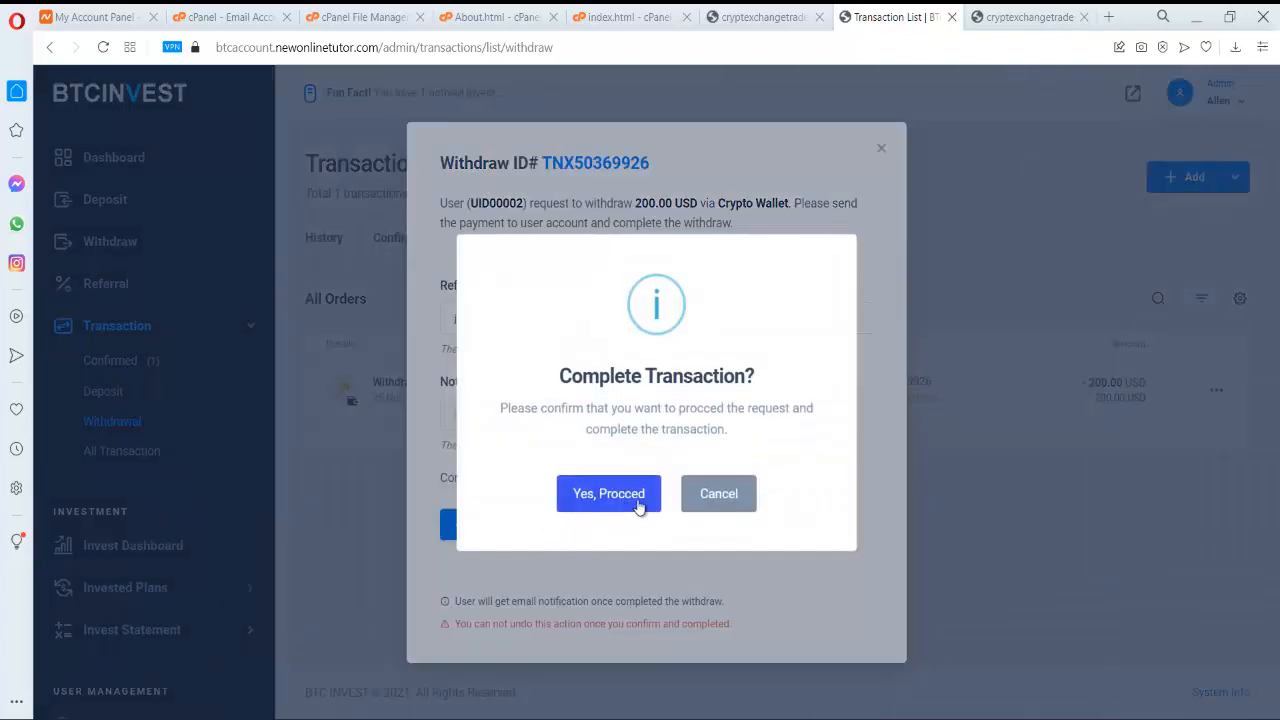
click(637, 505)
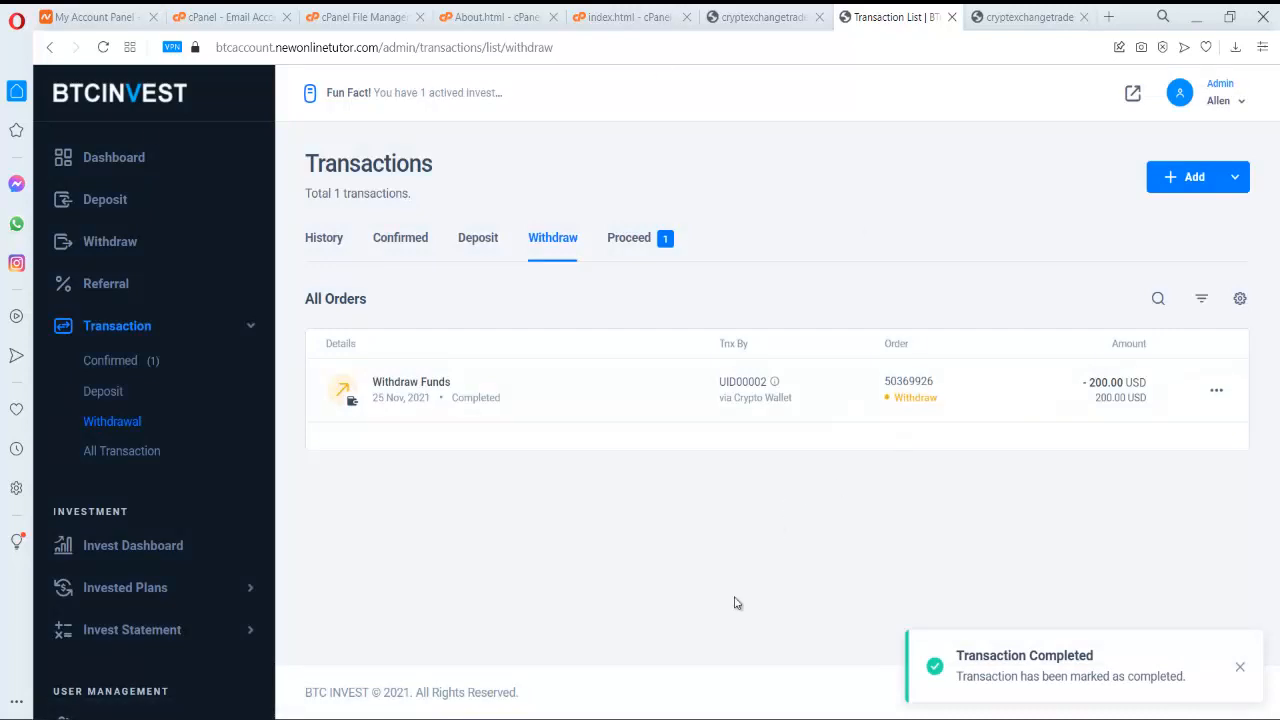
click(645, 719)
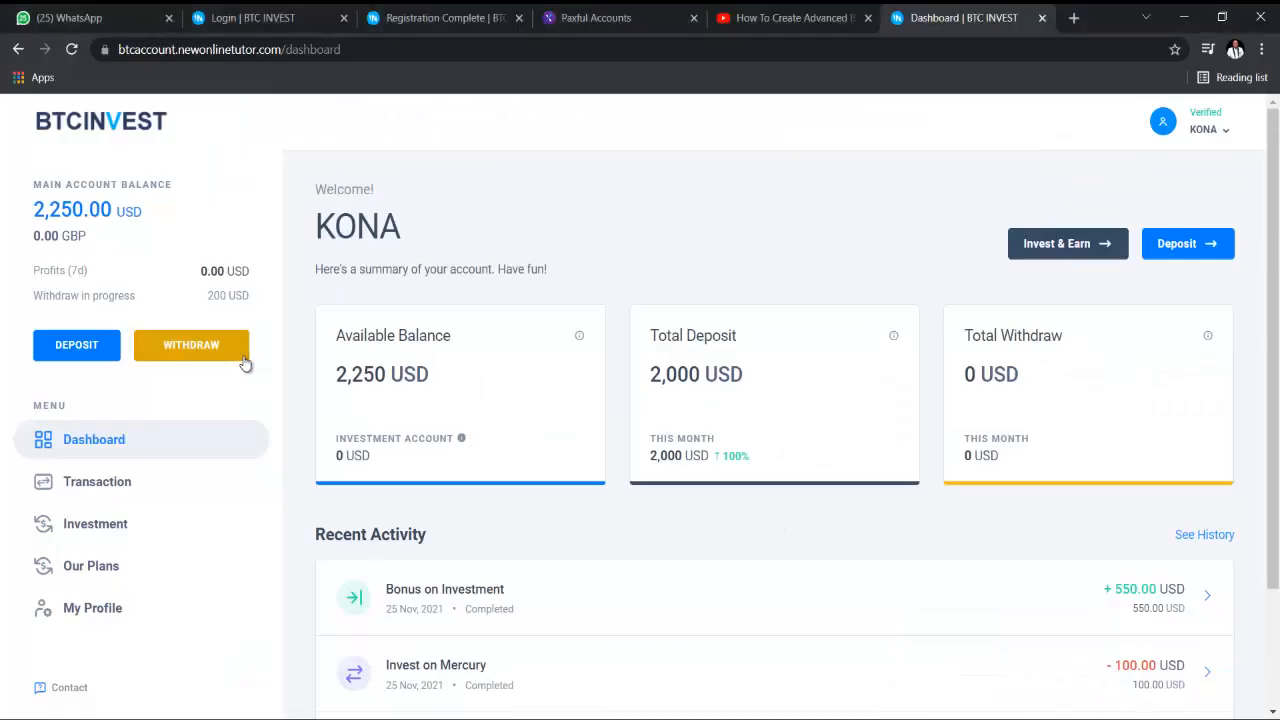
- Reload the user dashboard via the BTCINVEST logo and open the Withdraw Funds page
click(75, 131)
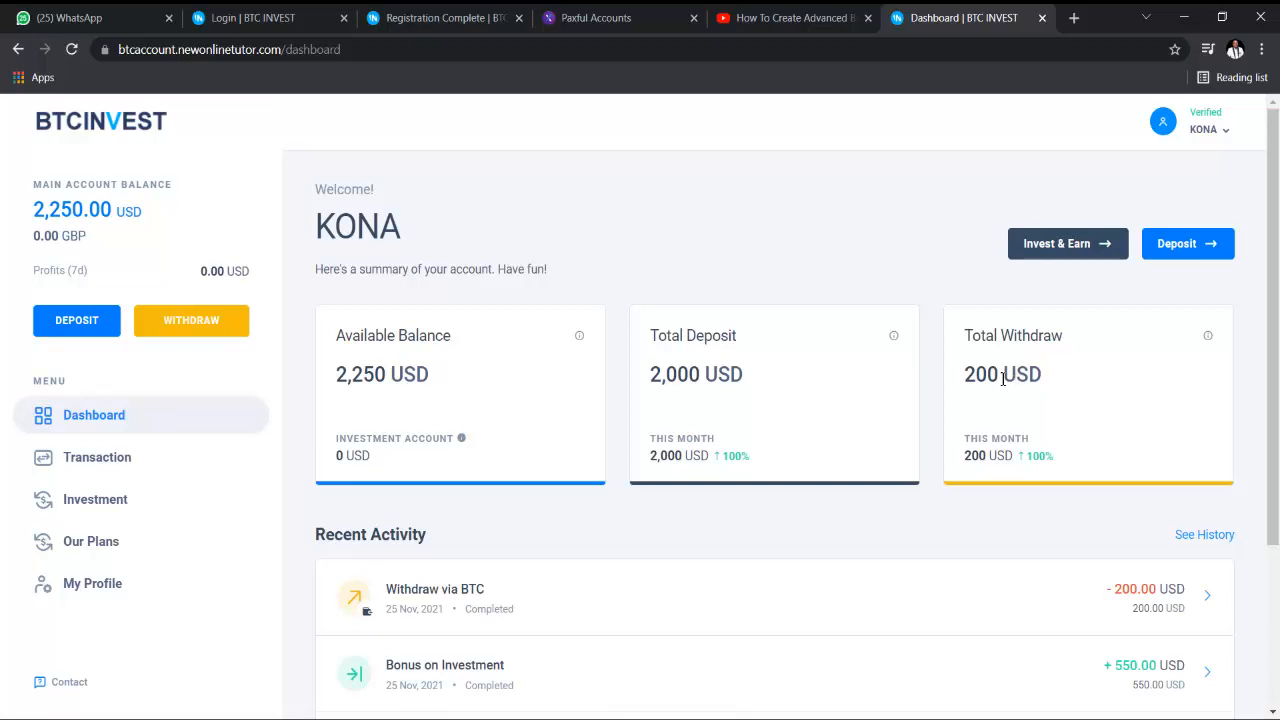
click(196, 325)
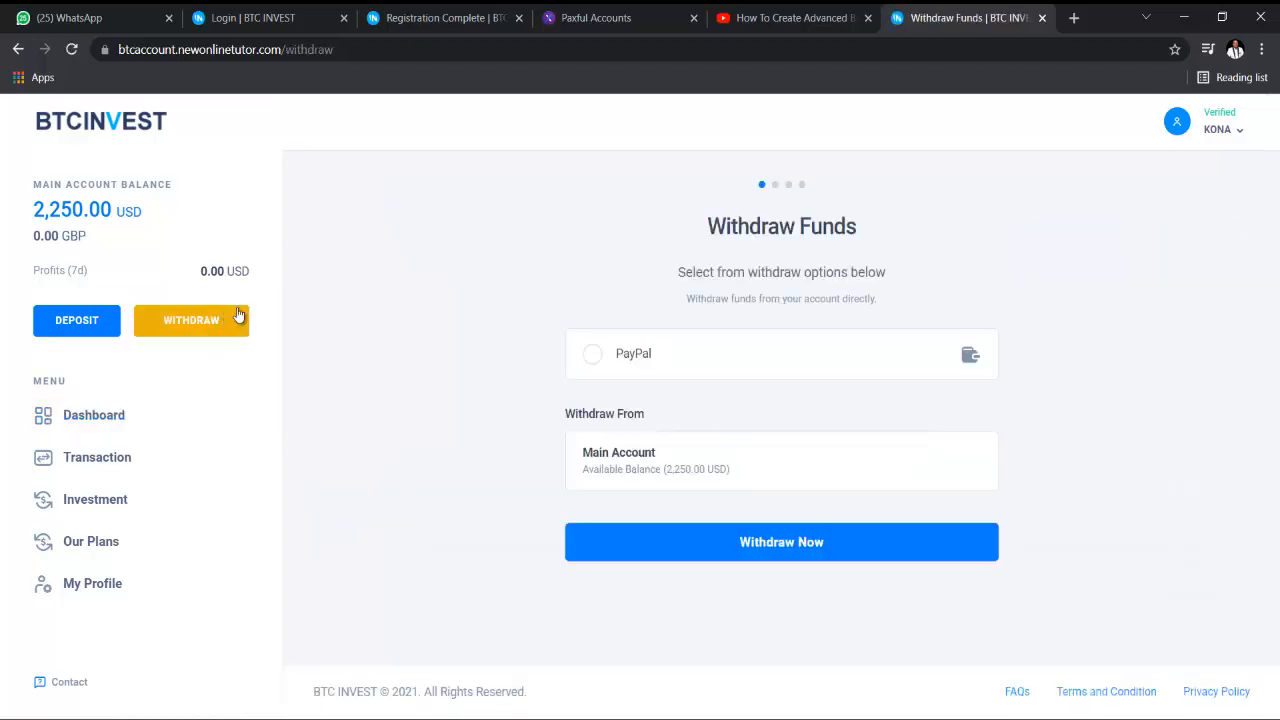
- Select the PayPal option, then open the admin's Application Settings > Withdraw Method page
click(621, 358)
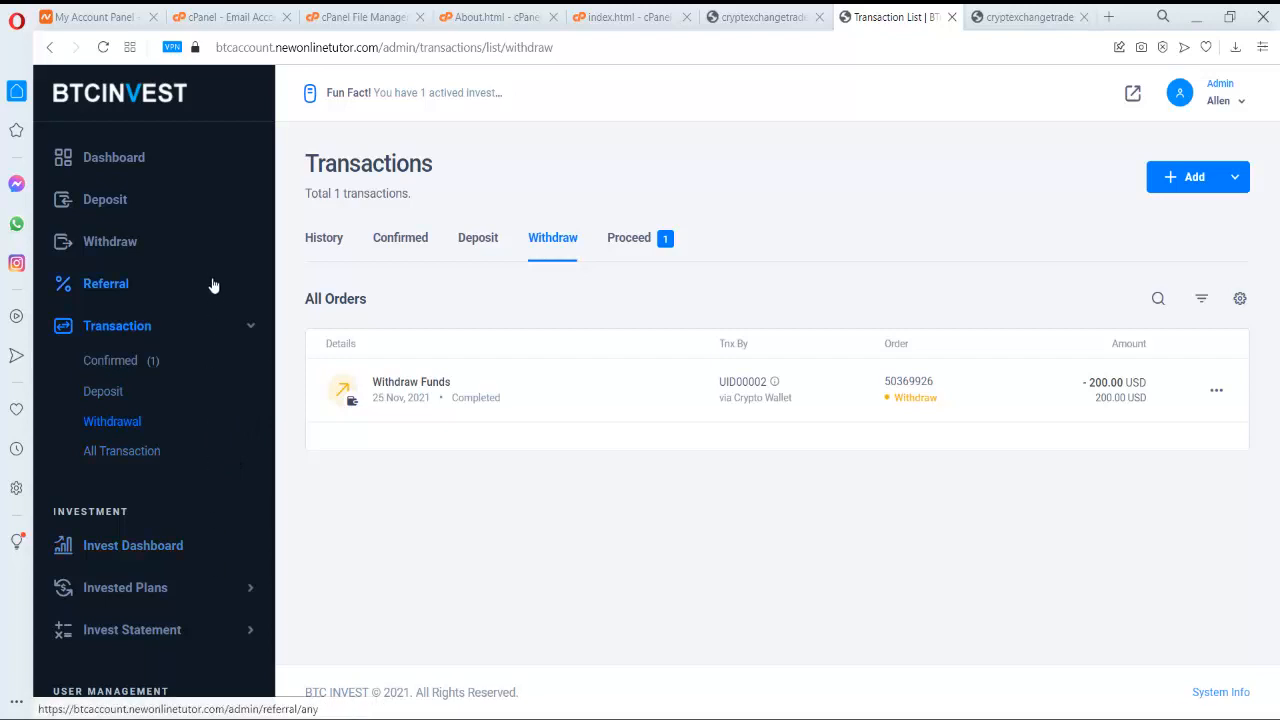
click(168, 250)
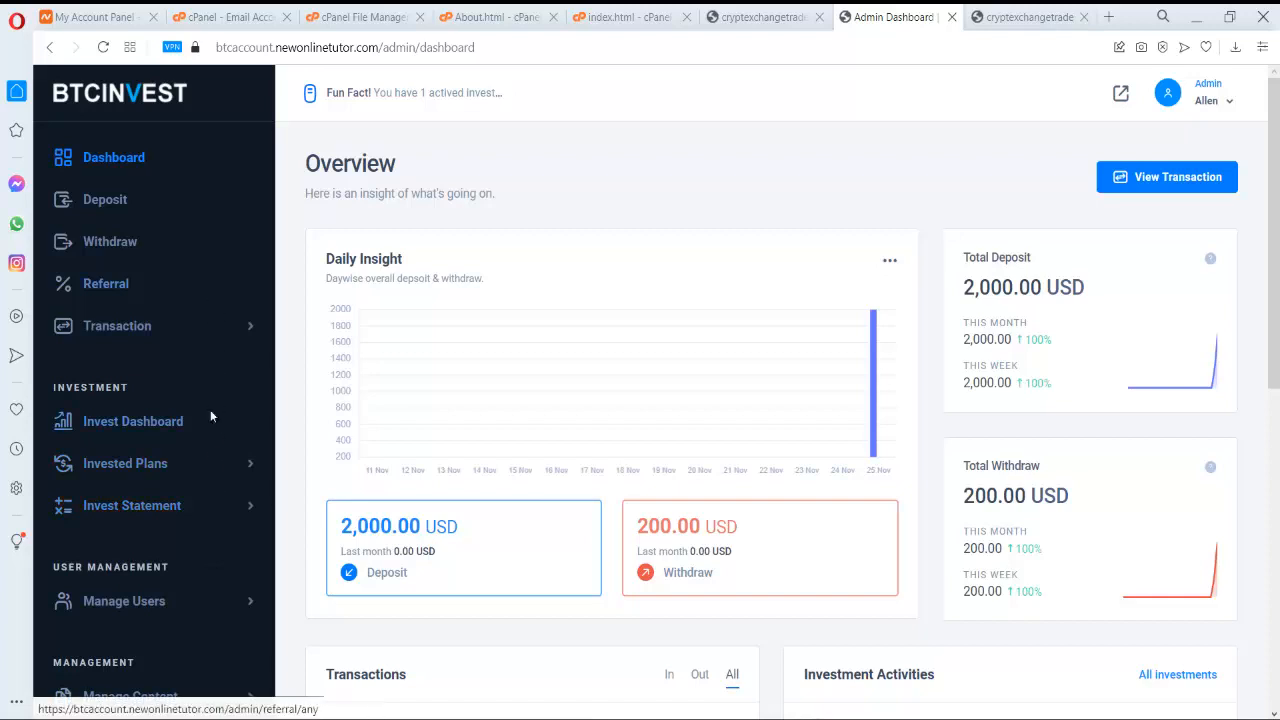
scroll(218, 570, down, 3)
click(216, 679)
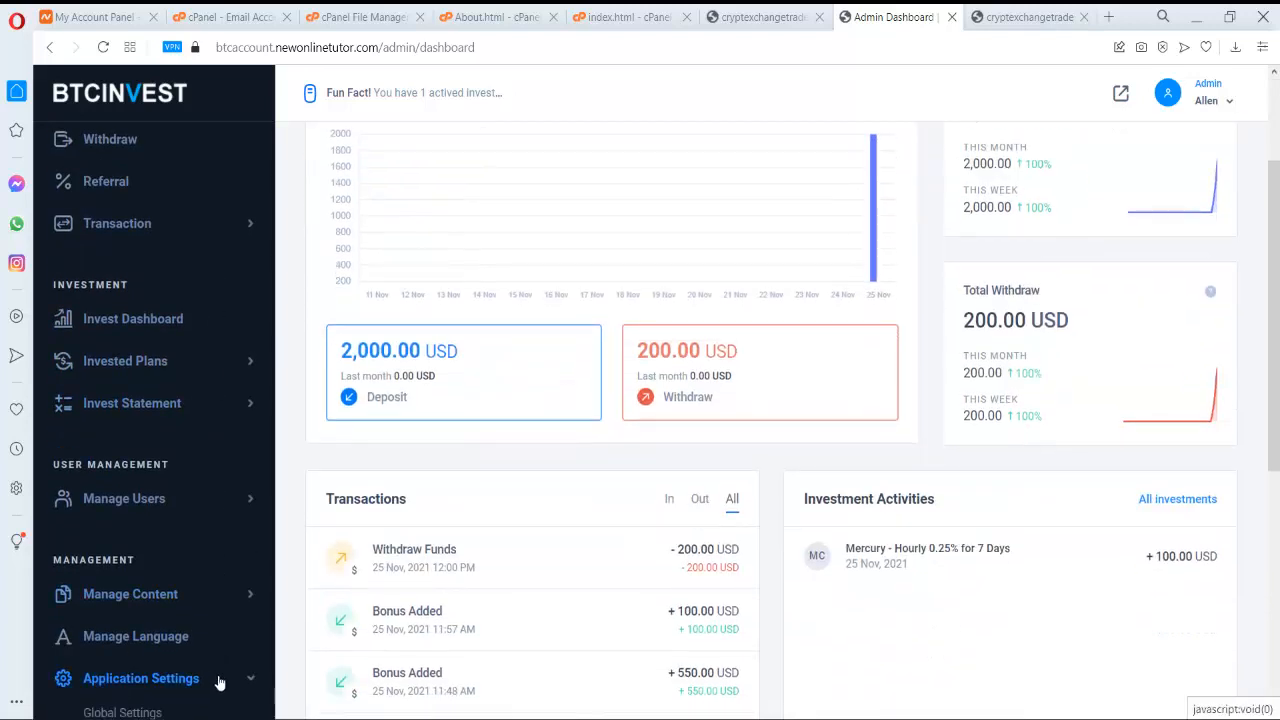
scroll(214, 674, down, 2)
click(210, 596)
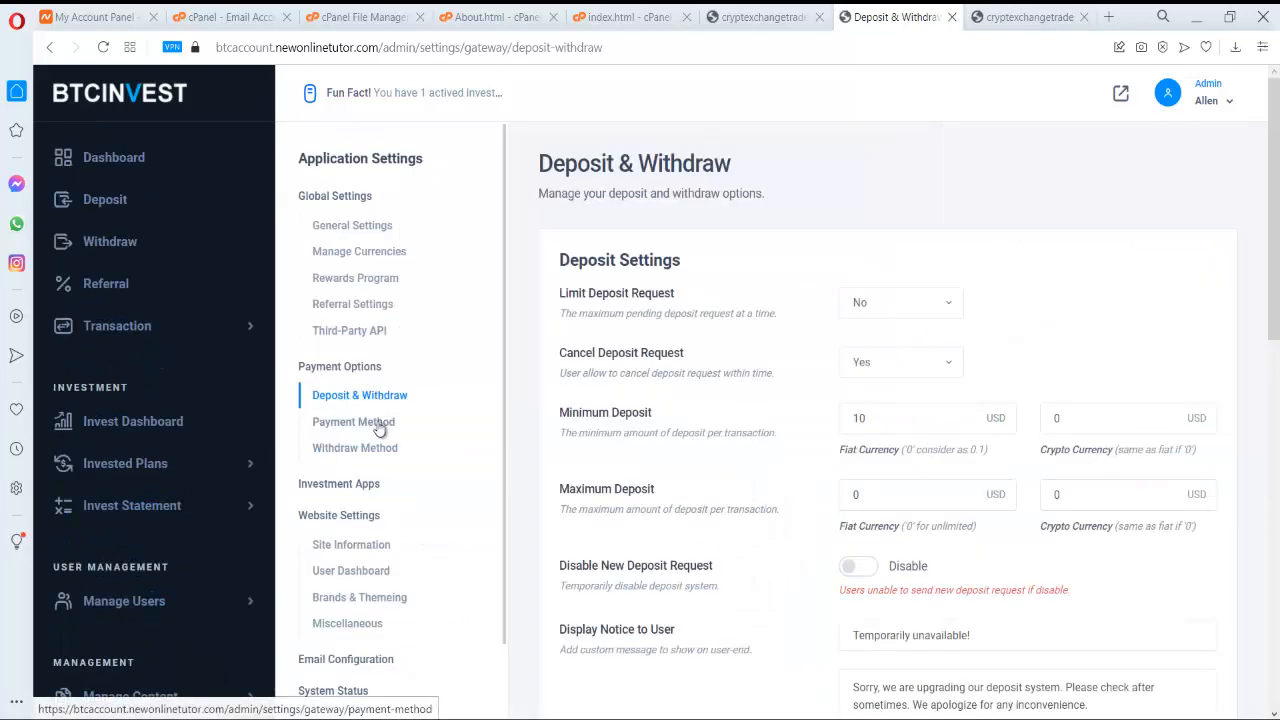
click(372, 449)
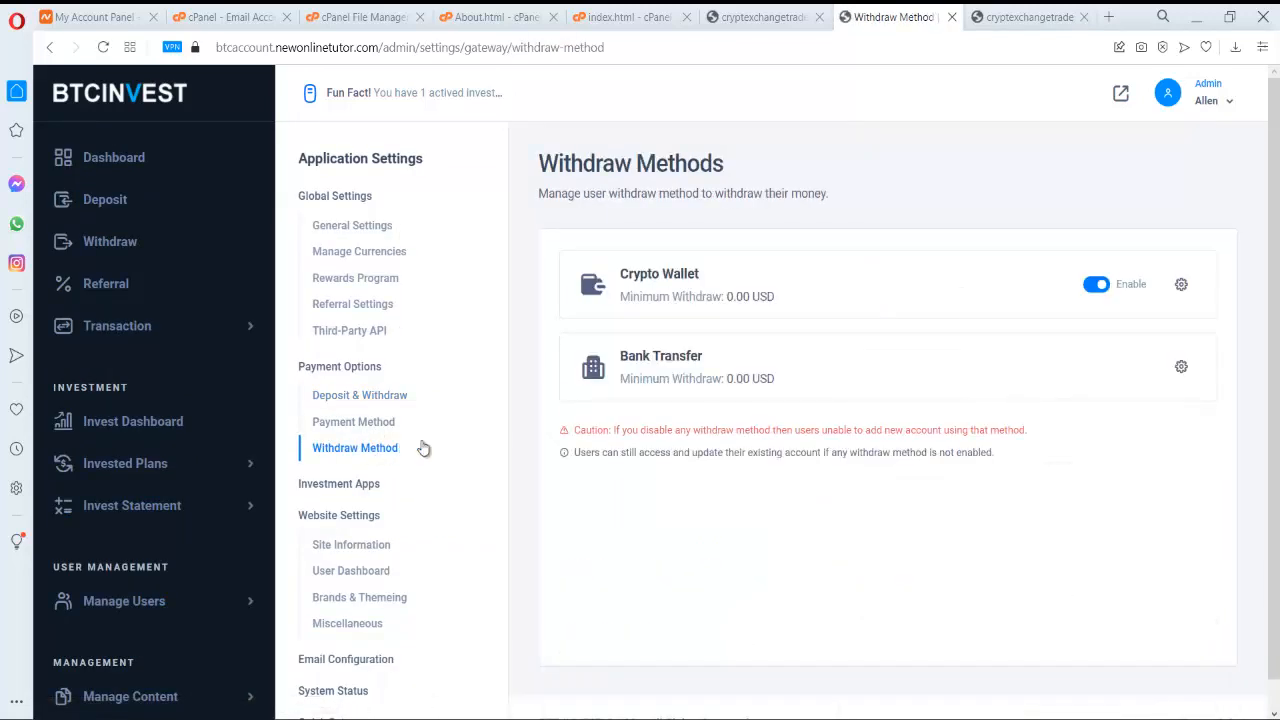
- Change the Crypto Wallet method title from PayPal to Crypto and update it
click(1181, 285)
drag(626, 417, 537, 427)
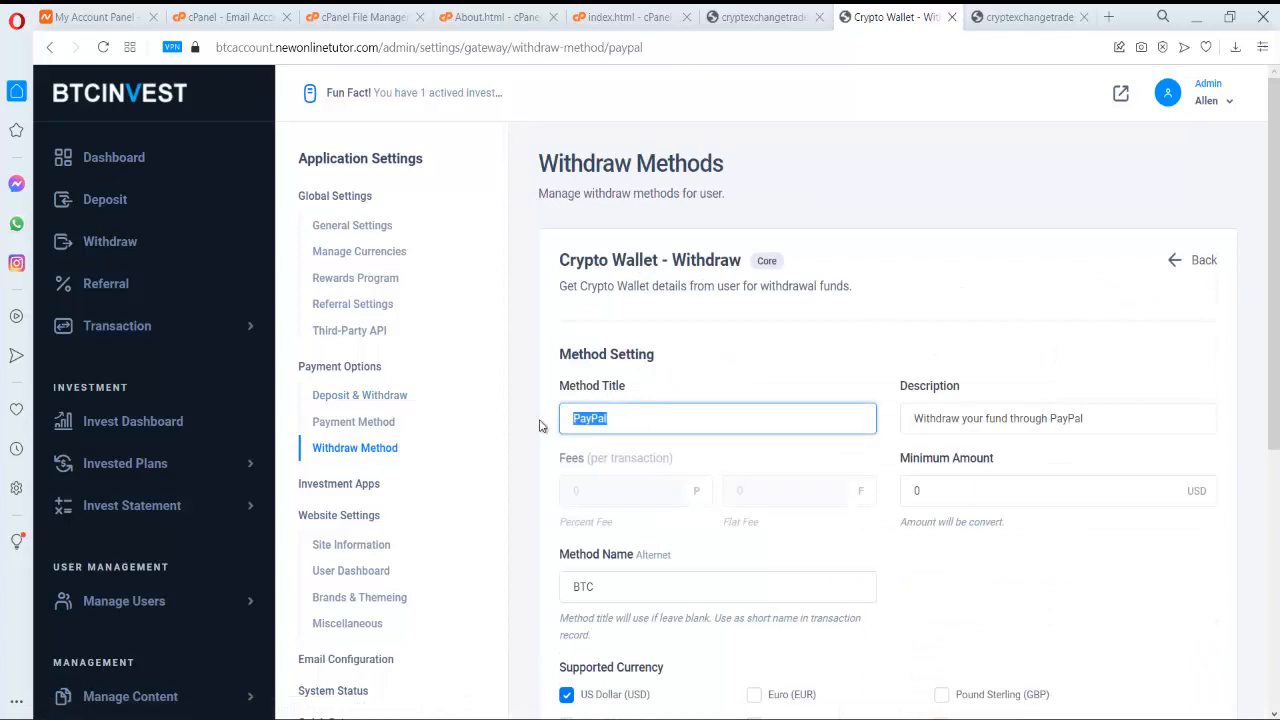
text(Cy)
text(r)
key(BackSpace)
key(BackSpace)
text(rypto)
scroll(812, 406, down, 5)
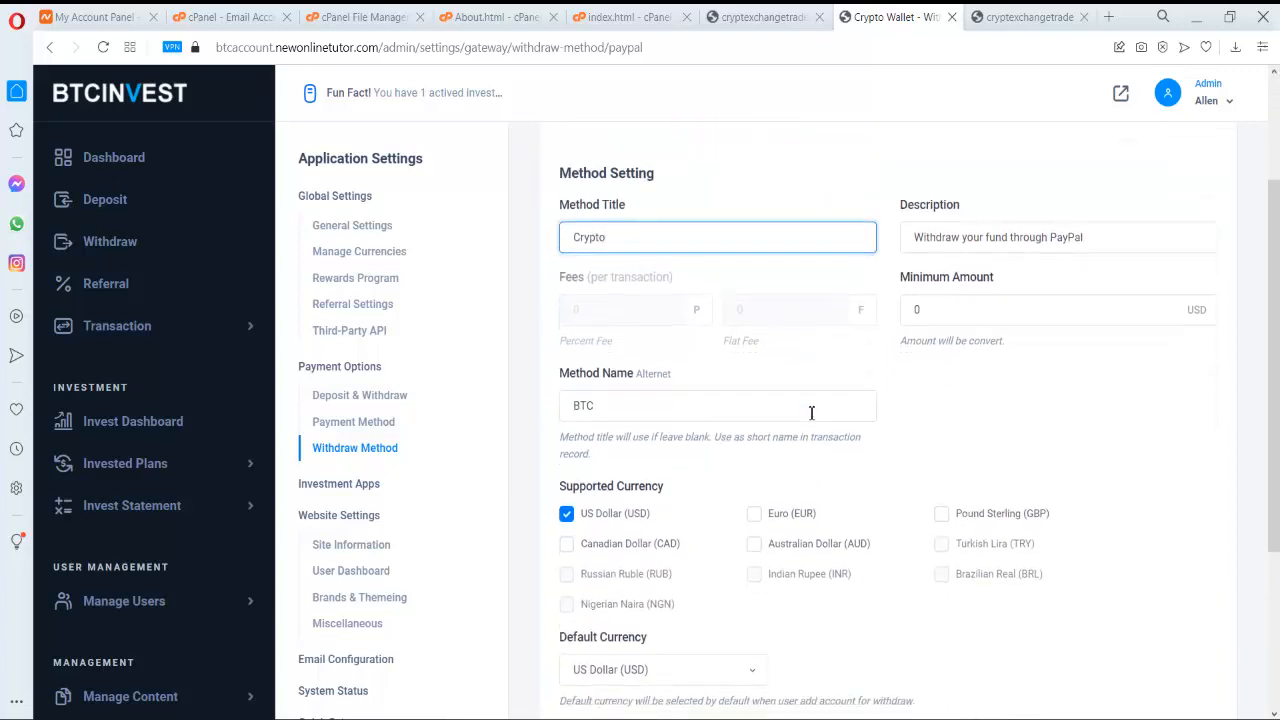
click(1166, 598)
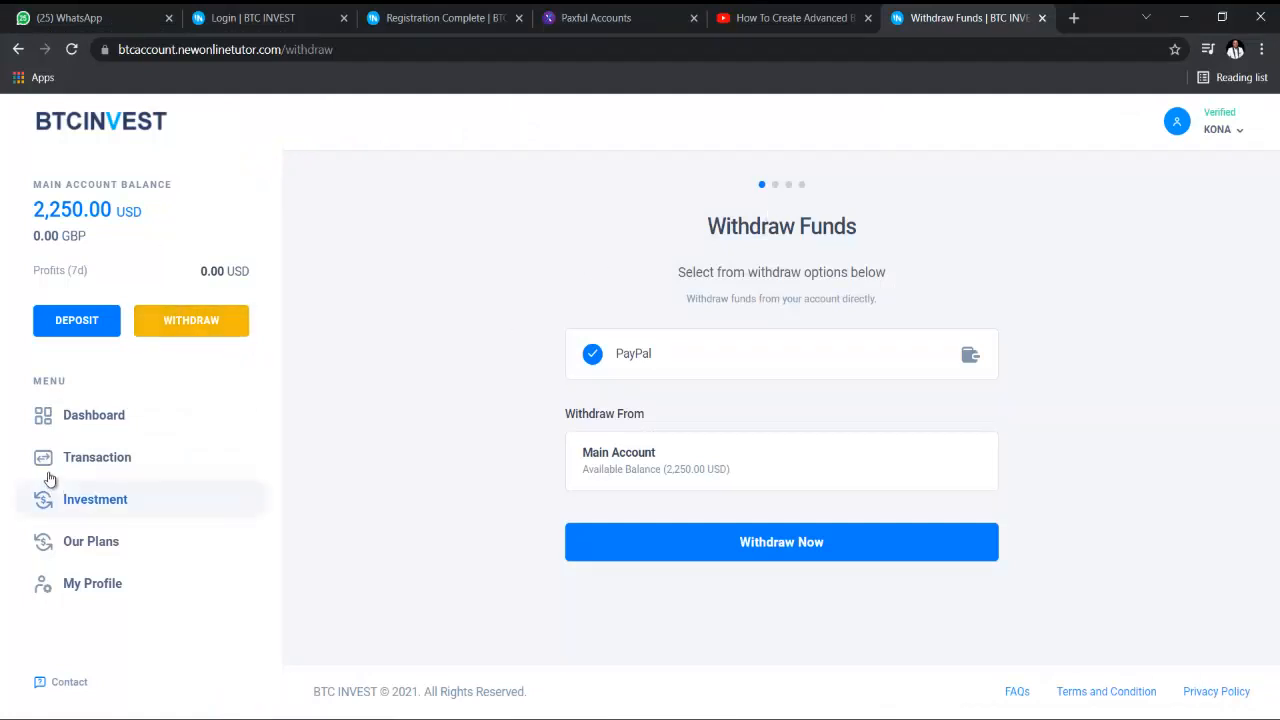
- Reload the user's Withdraw Funds page and select the renamed Crypto option
click(96, 415)
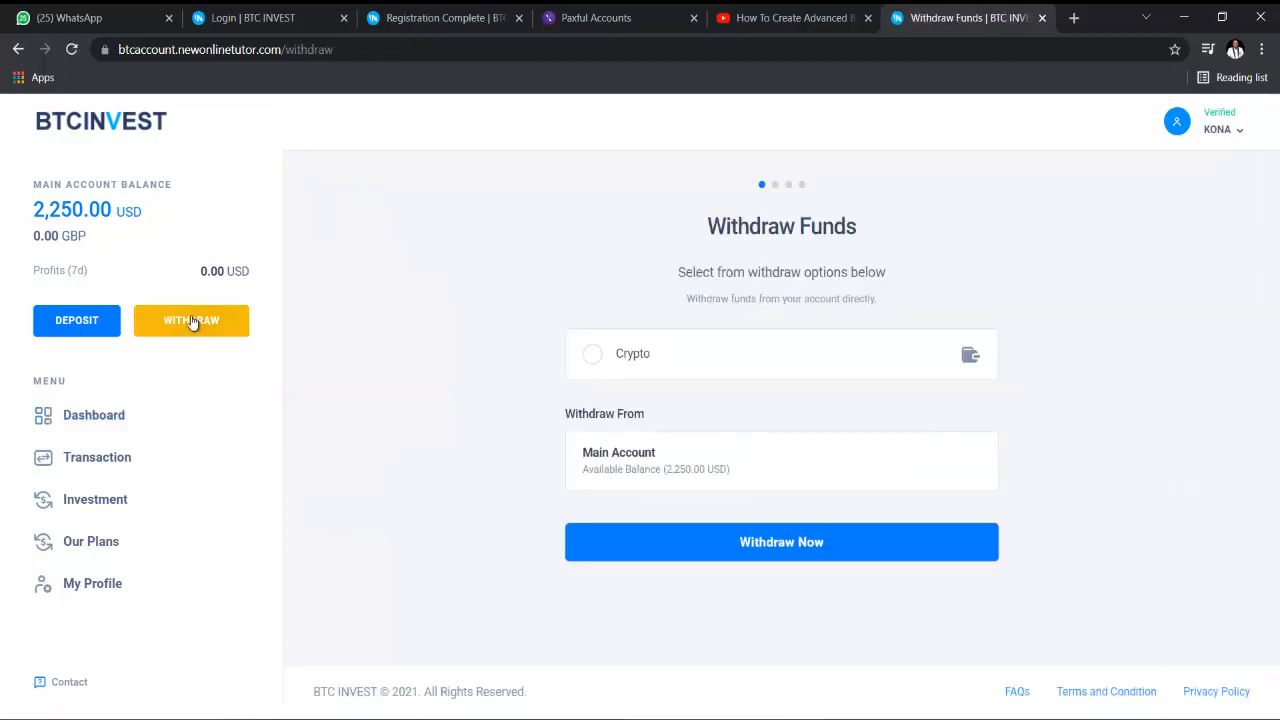
click(606, 364)
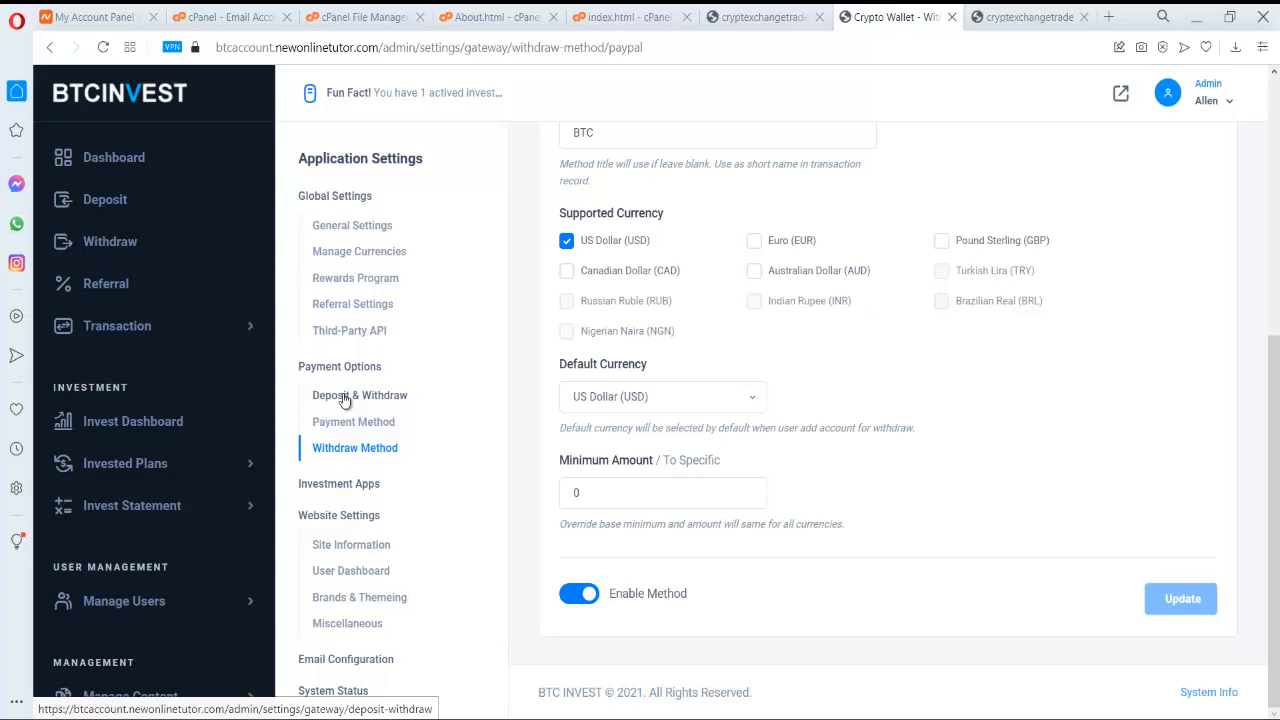
- Return to the admin Overview showing 2,000.00 USD deposited and 200.00 USD withdrawn
scroll(677, 340, up, 5)
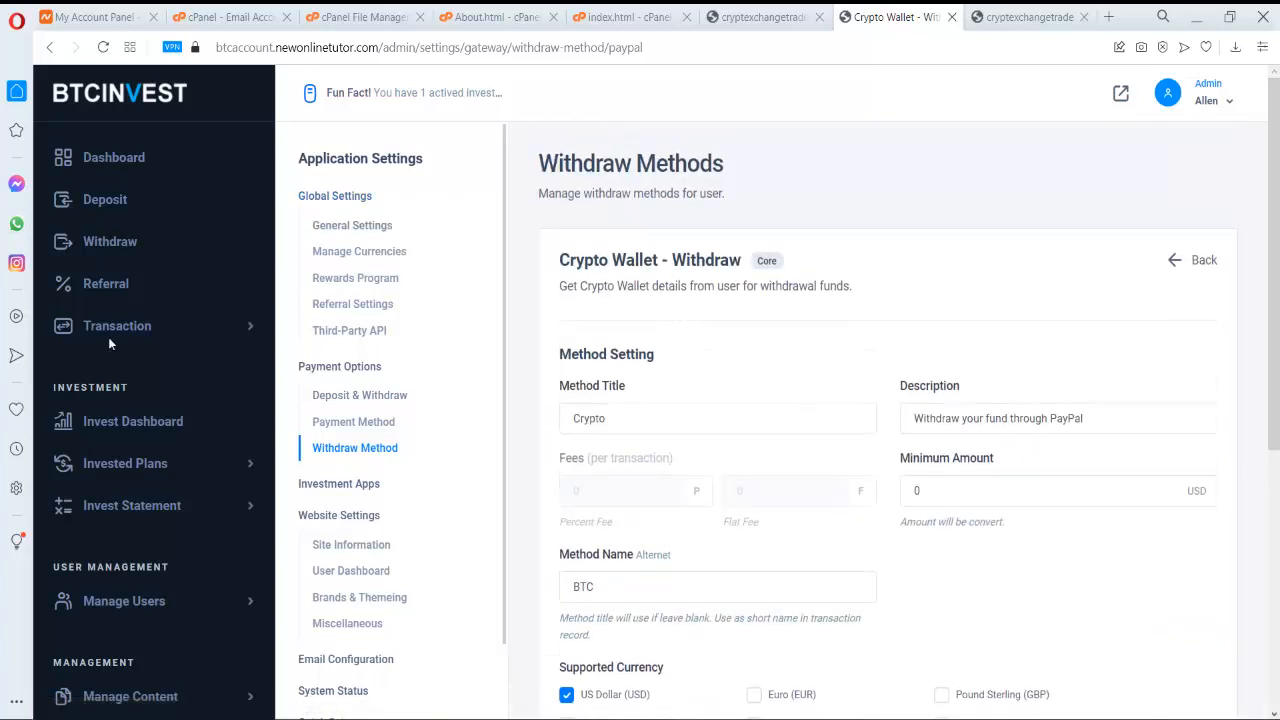
click(134, 158)
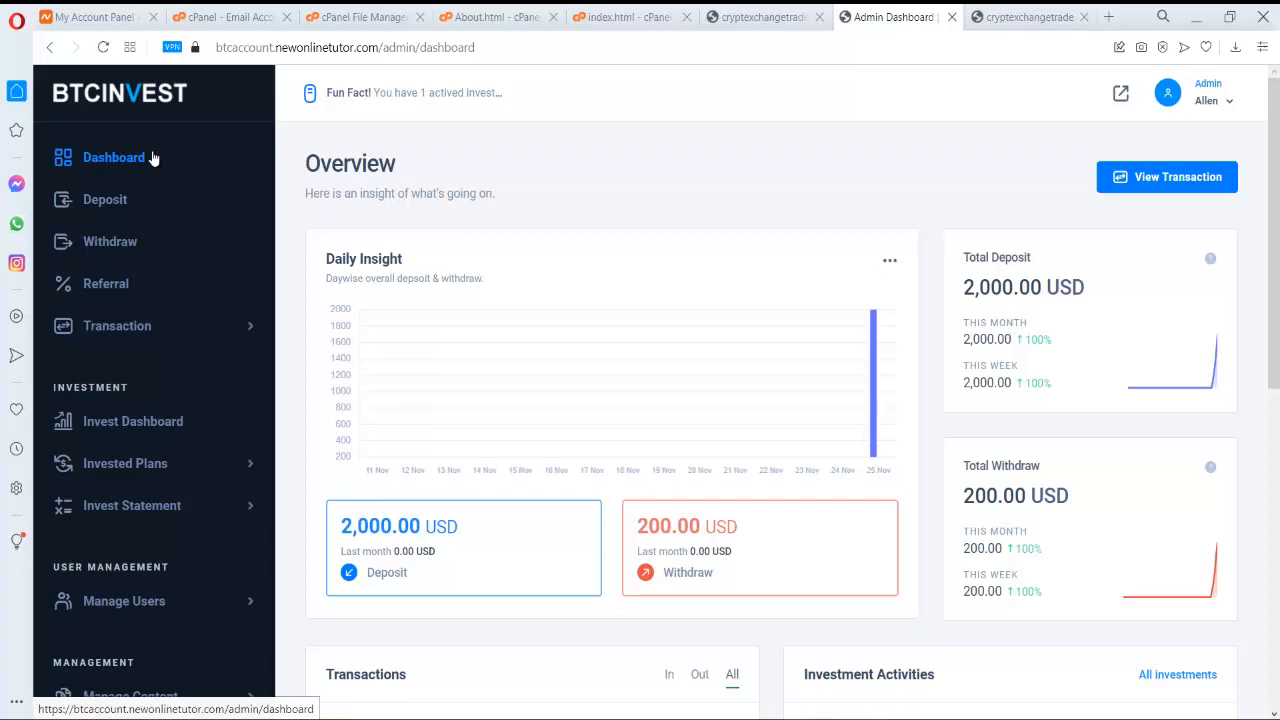
scroll(183, 220, down, 3)
scroll(195, 325, down, 1)
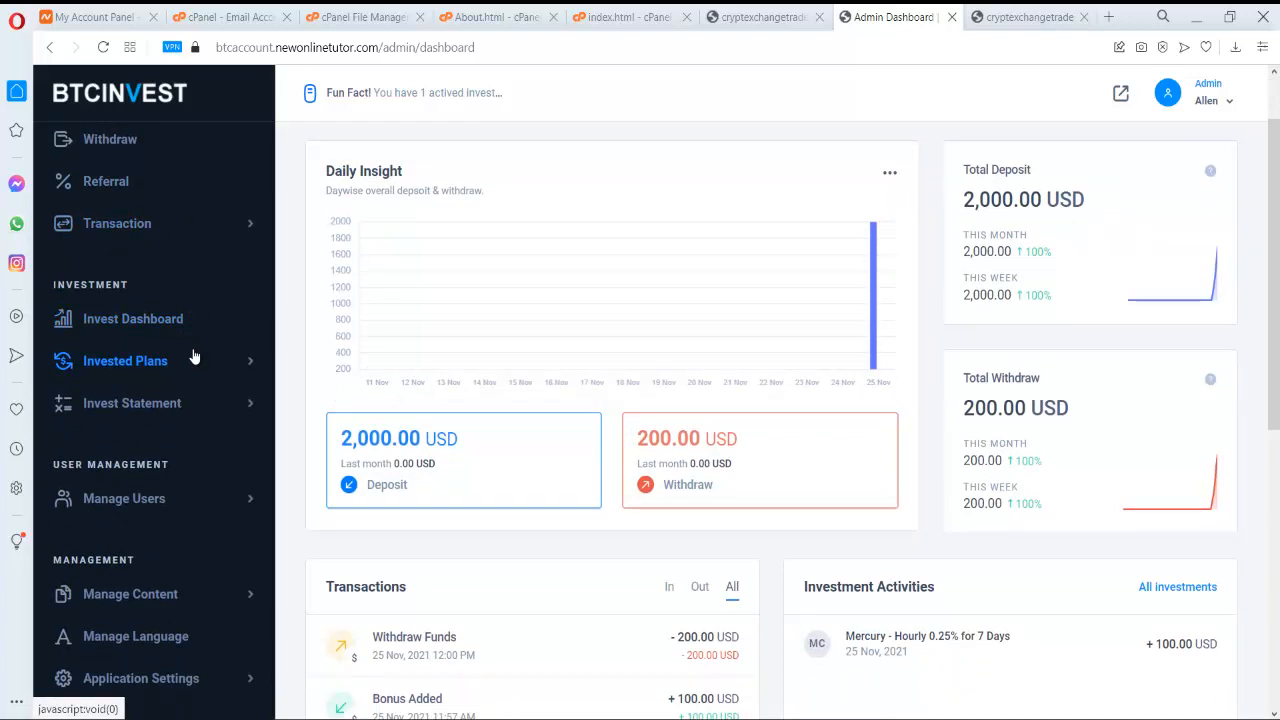
scroll(194, 357, up, 3)
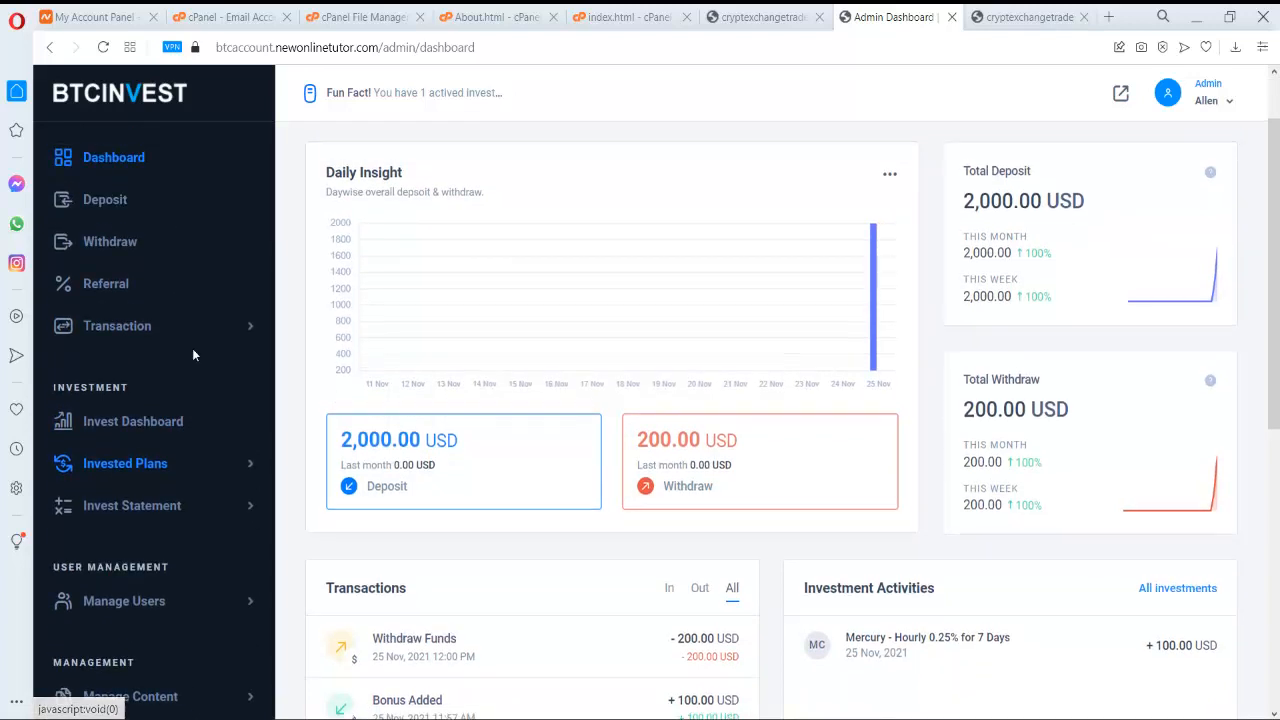
scroll(200, 315, down, 5)
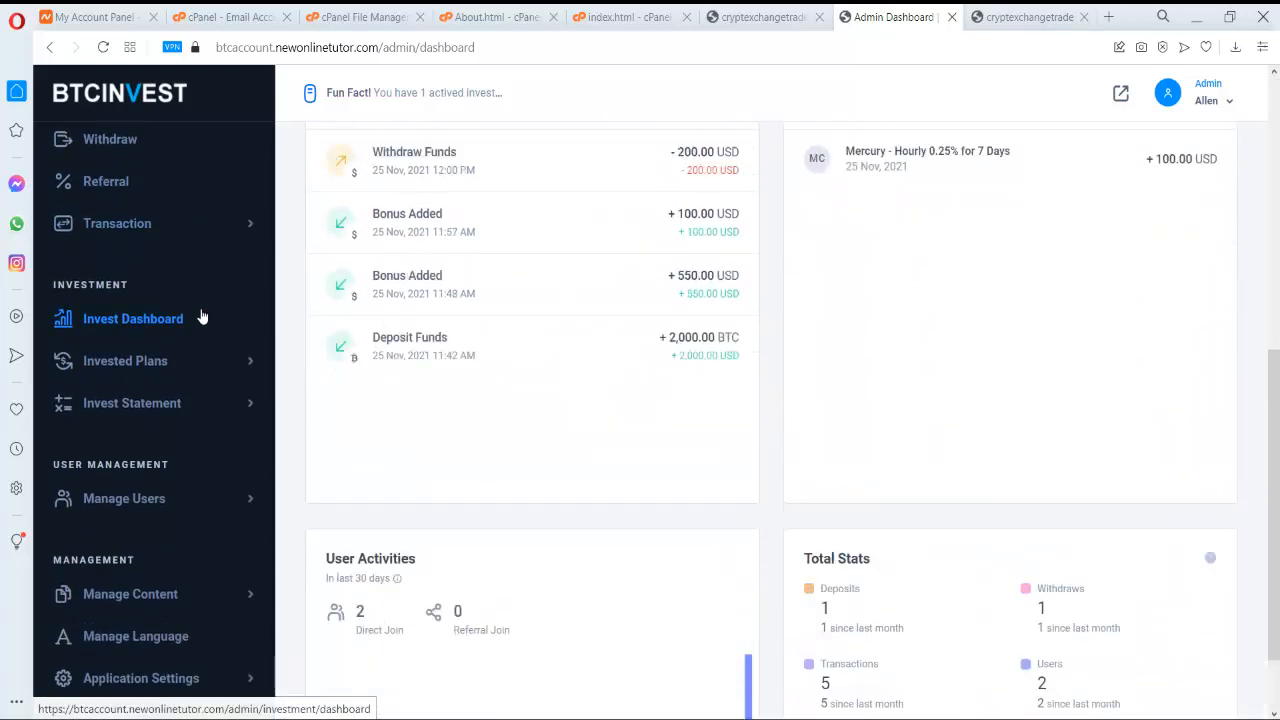
scroll(201, 317, up, 8)
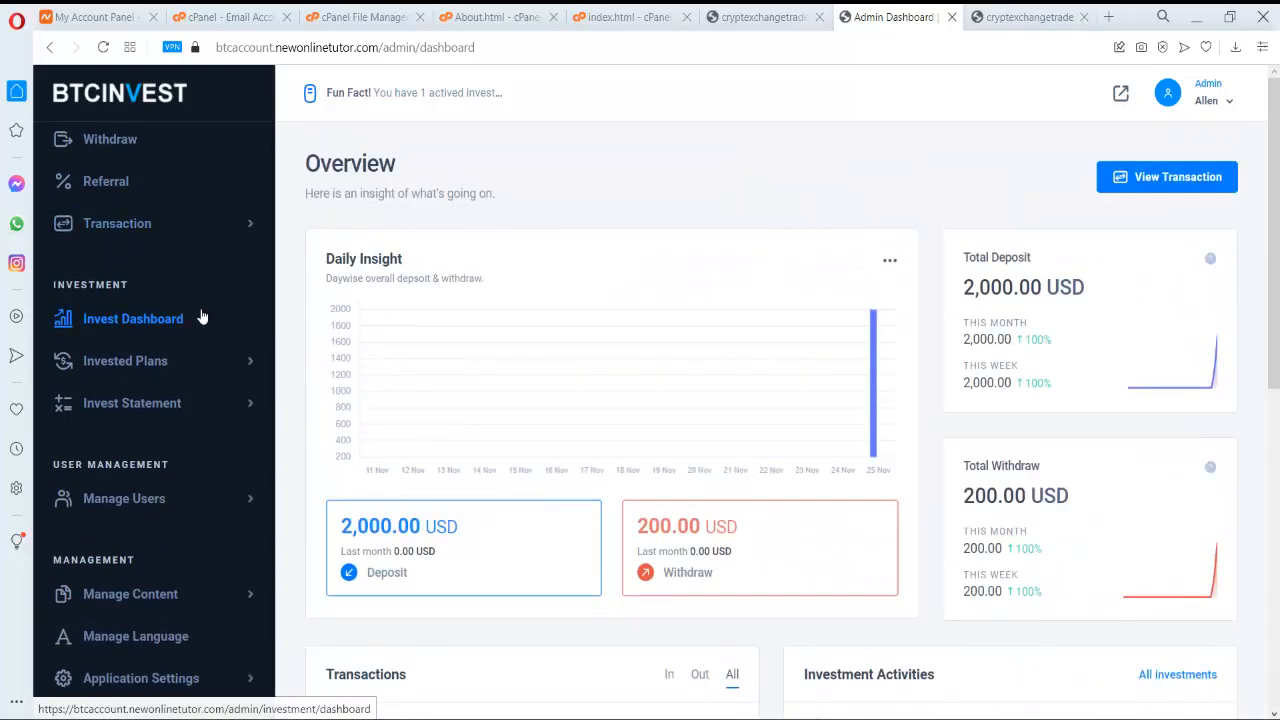